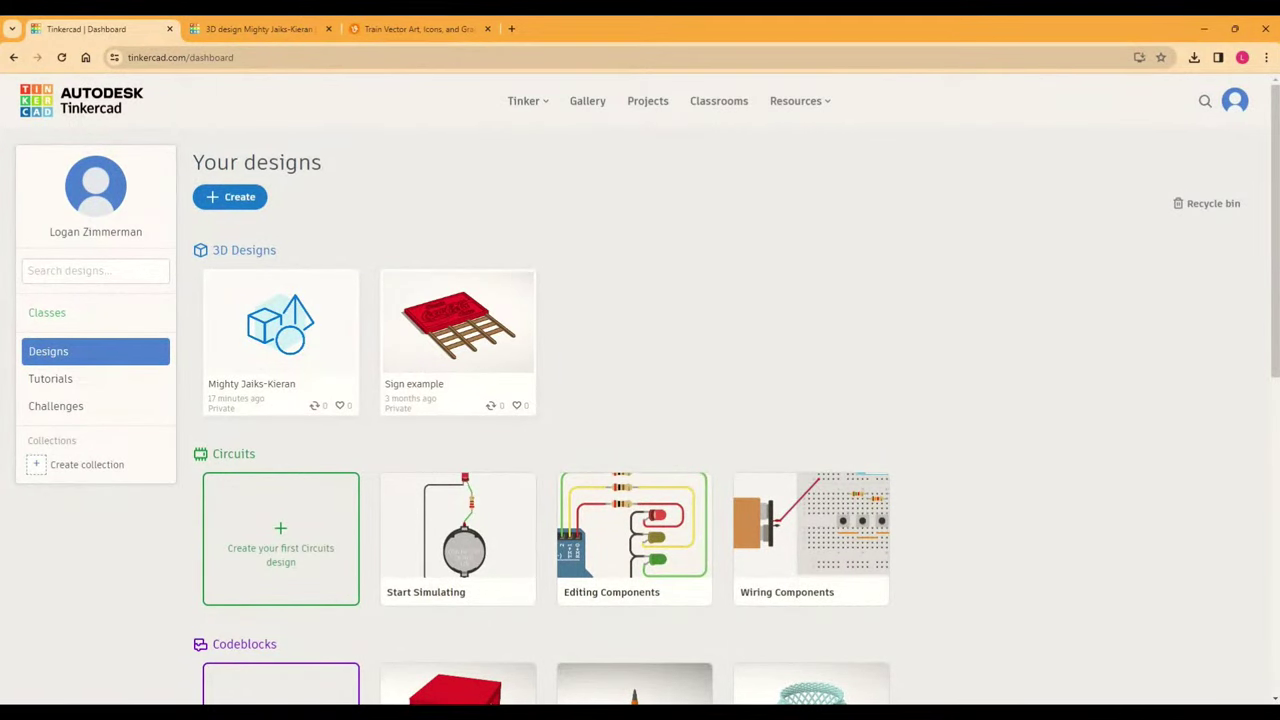
Step: Load tinkercad.com in a new browser tab and close that tab again
click(512, 30)
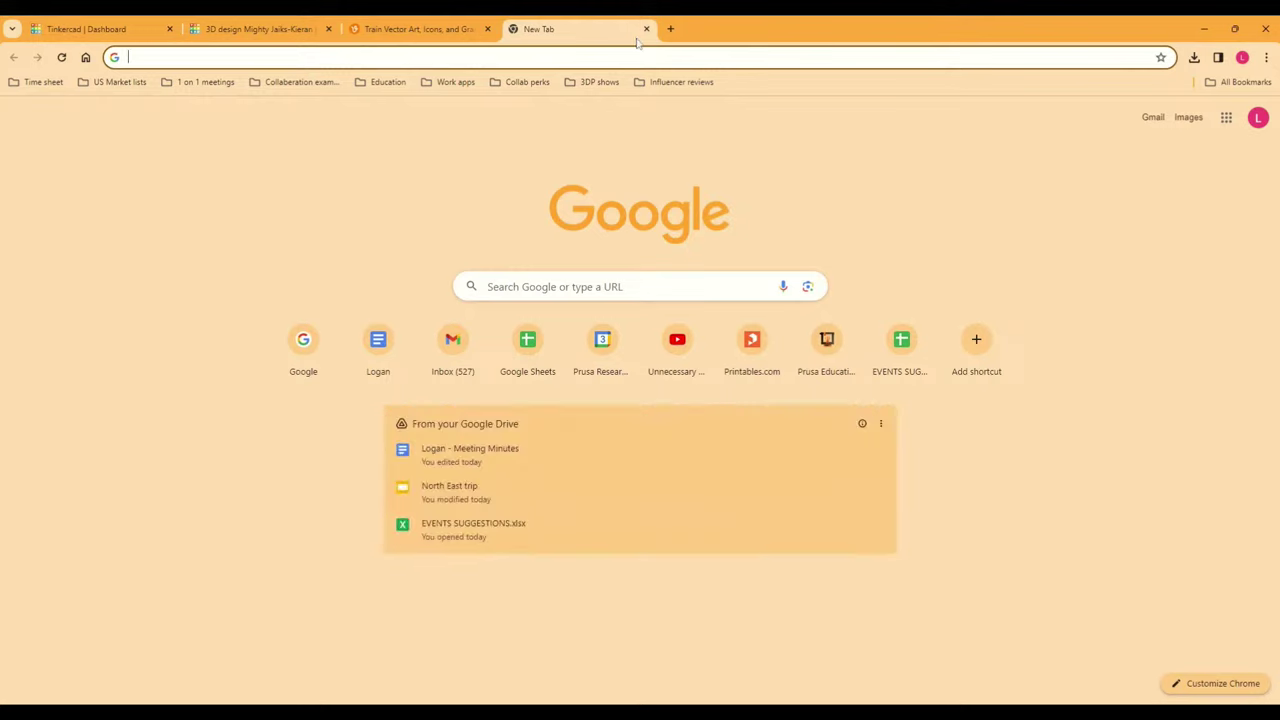
text(tinkercad.com)
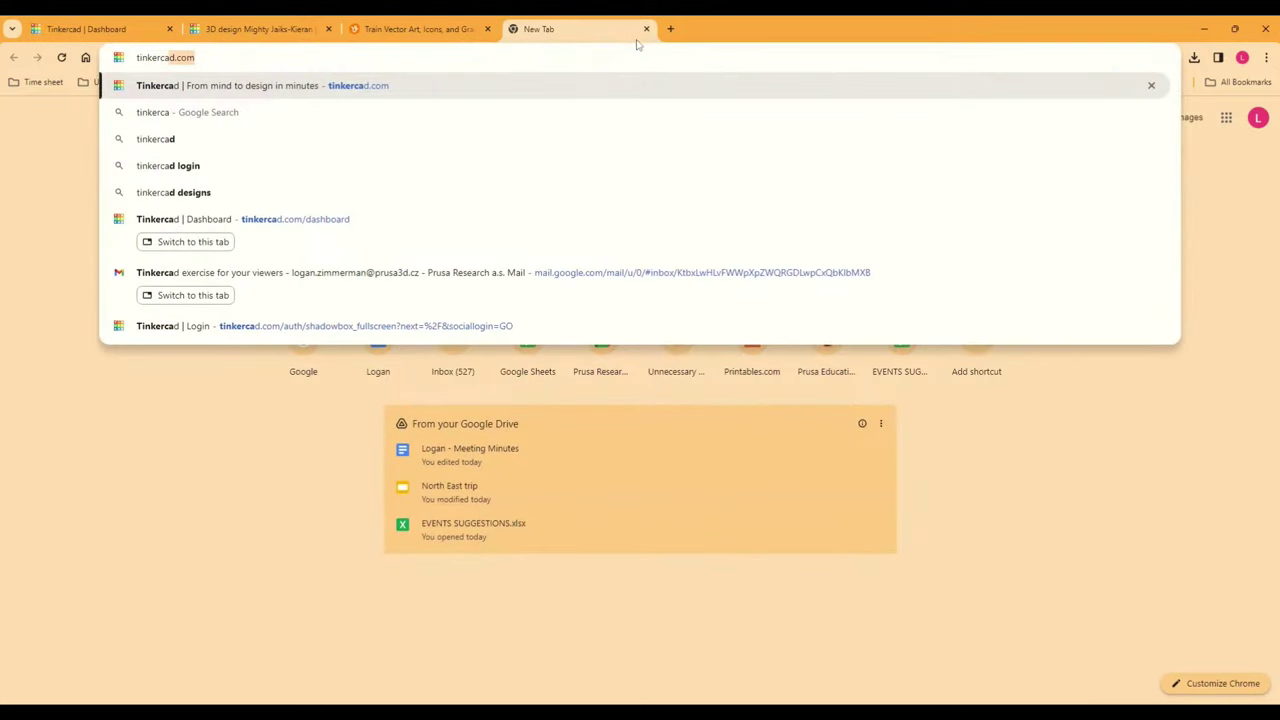
key(Tab)
key(Return)
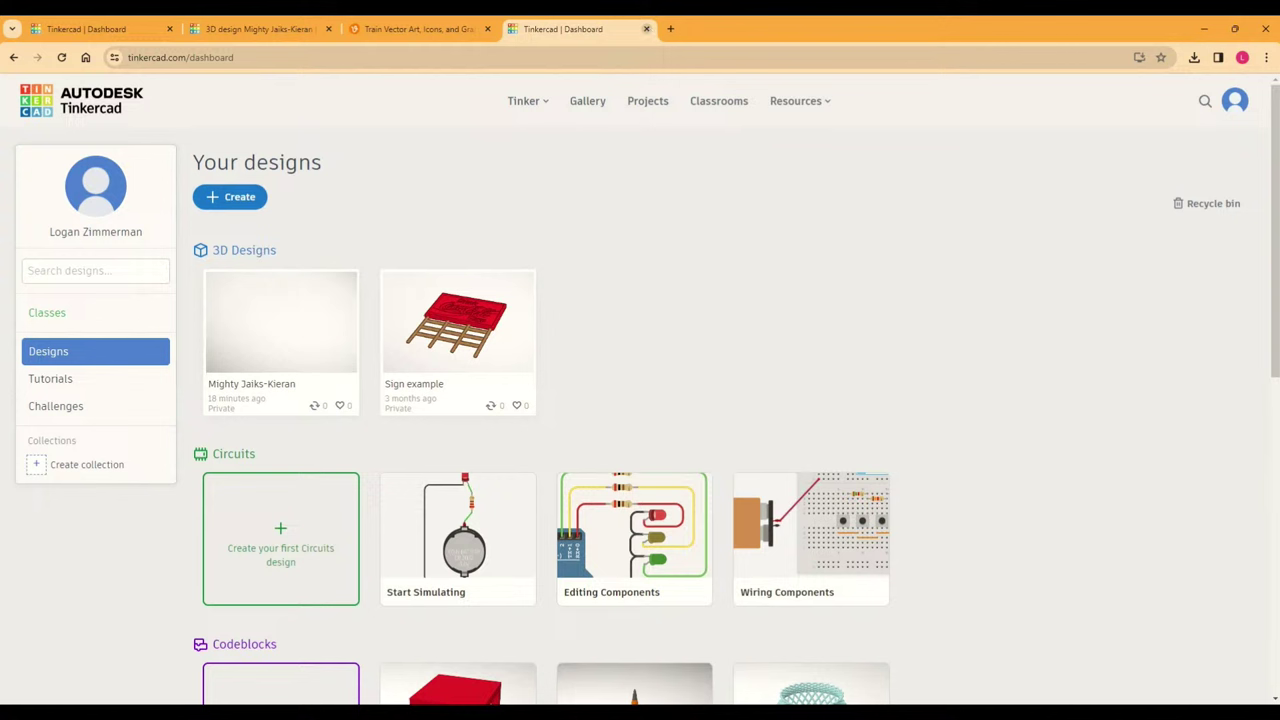
click(646, 29)
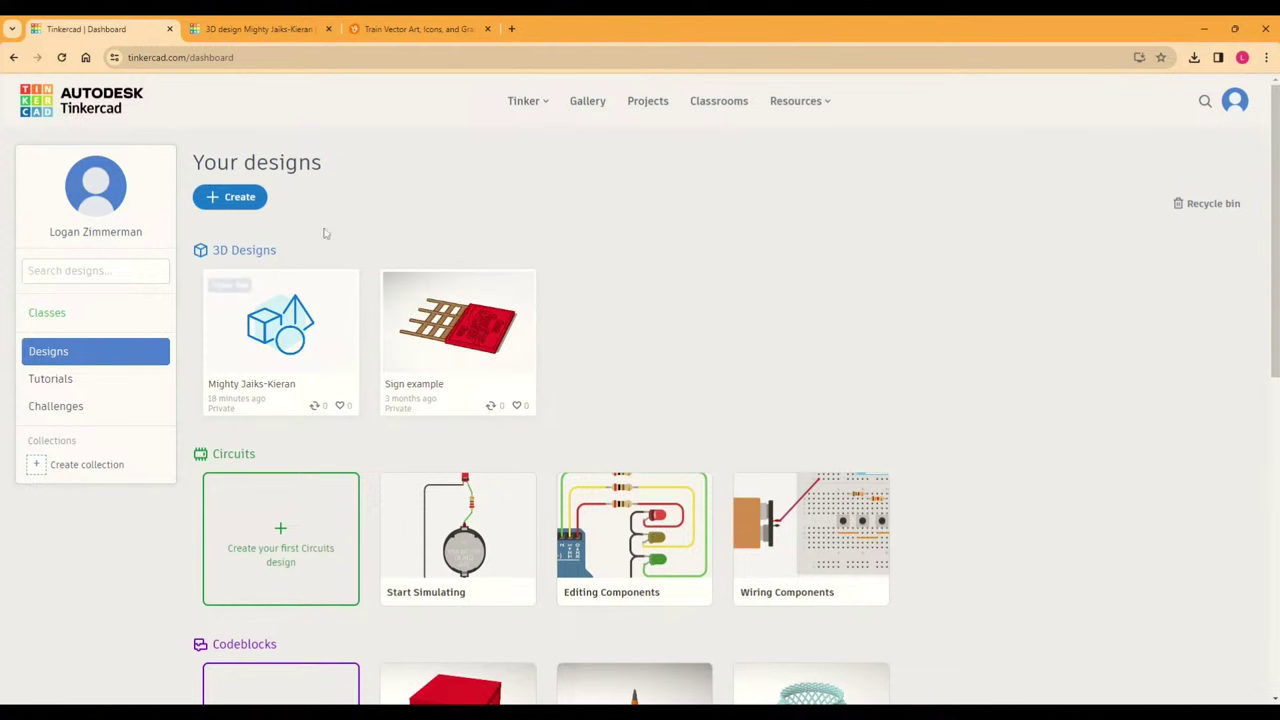
Step: Show the kinds of design that can be created and switch to the 3D design already open in the browser
click(231, 197)
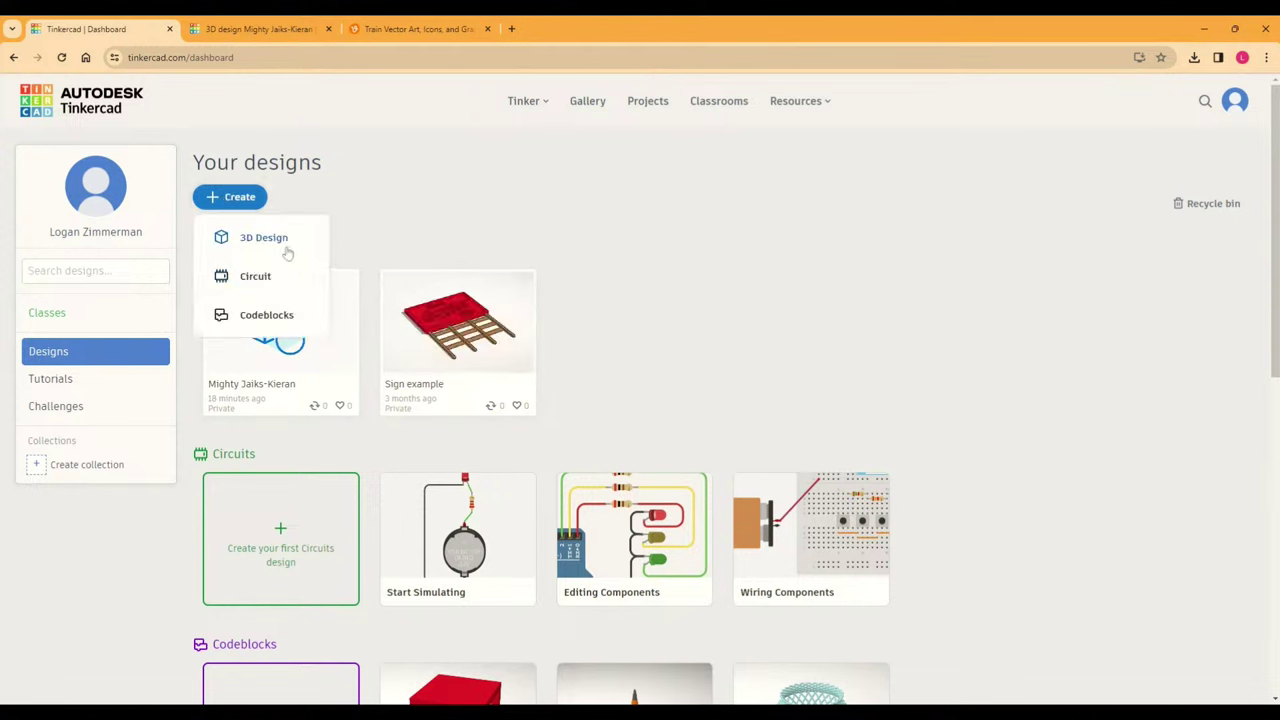
click(708, 283)
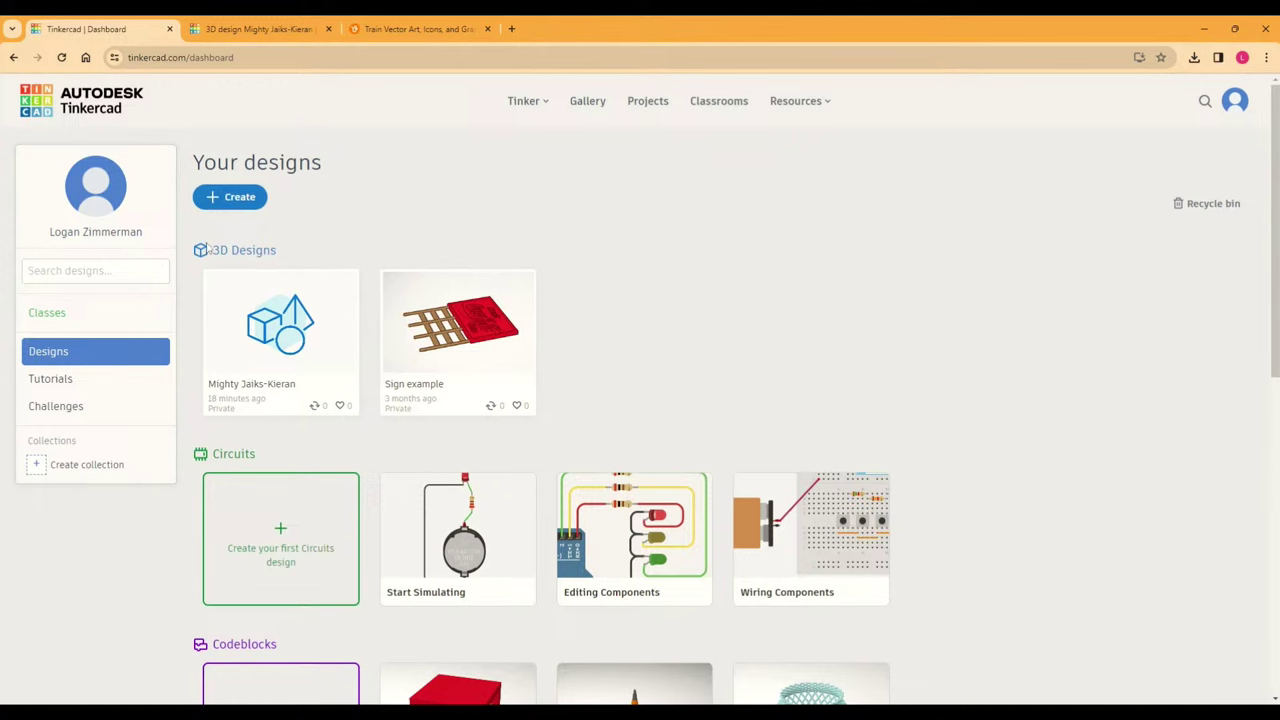
click(246, 200)
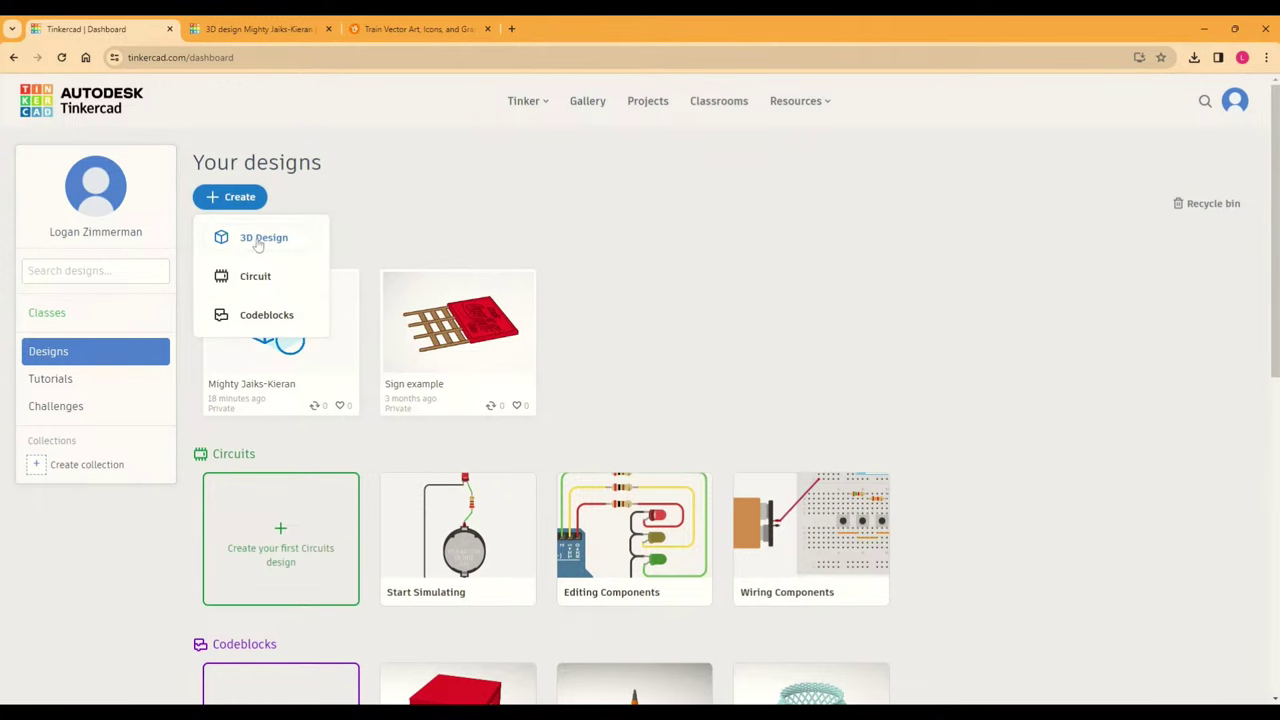
click(258, 30)
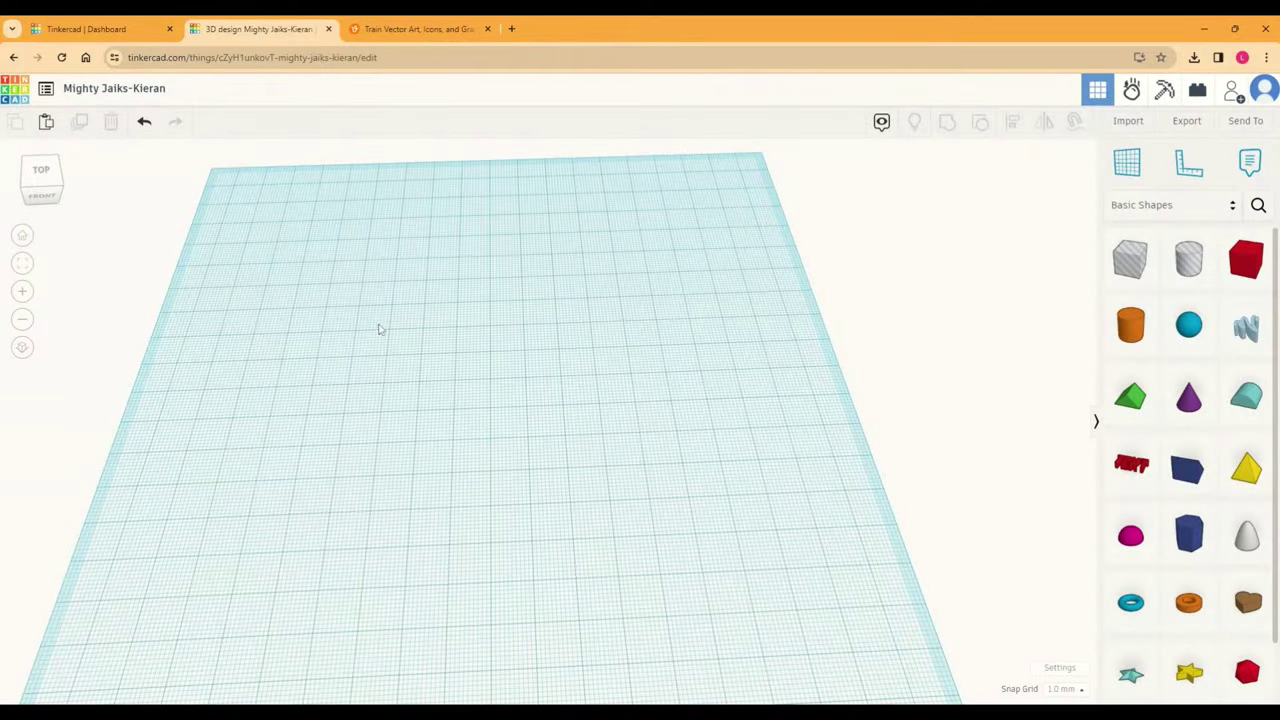
Step: Place a solid cylinder near the middle of the empty workplane
scroll(388, 360, down, 5)
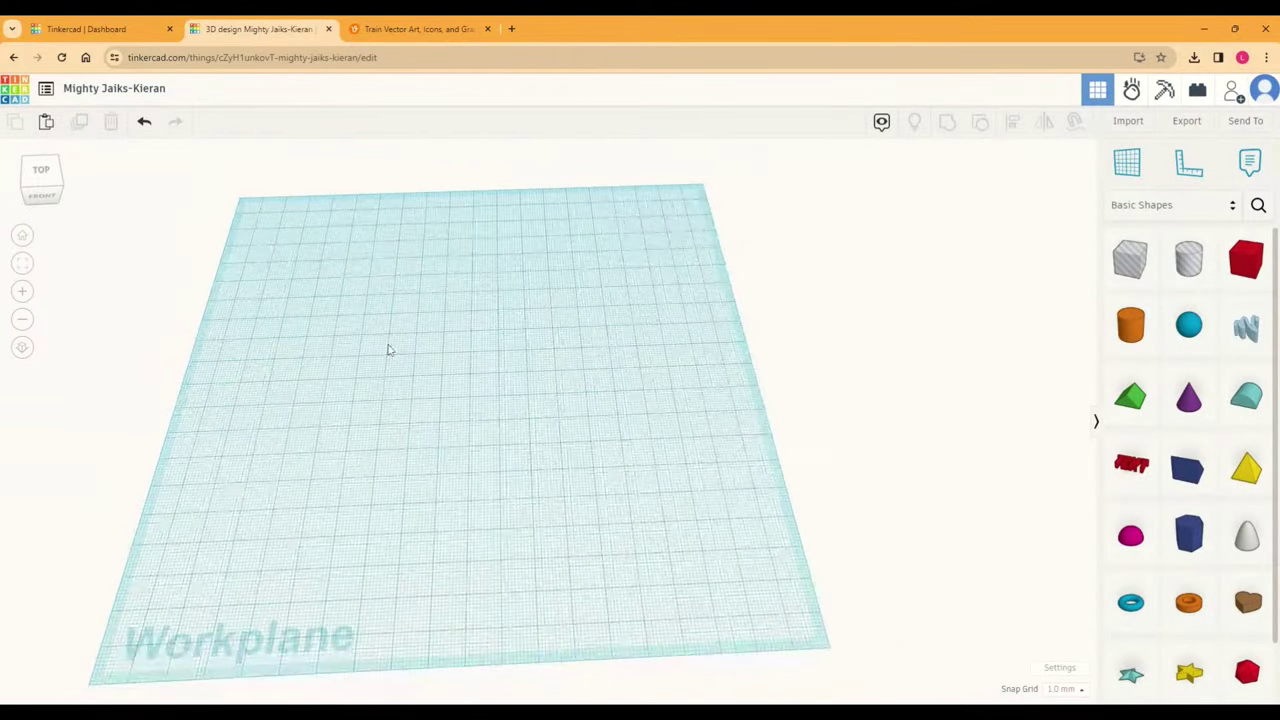
right_drag(503, 300, 537, 348)
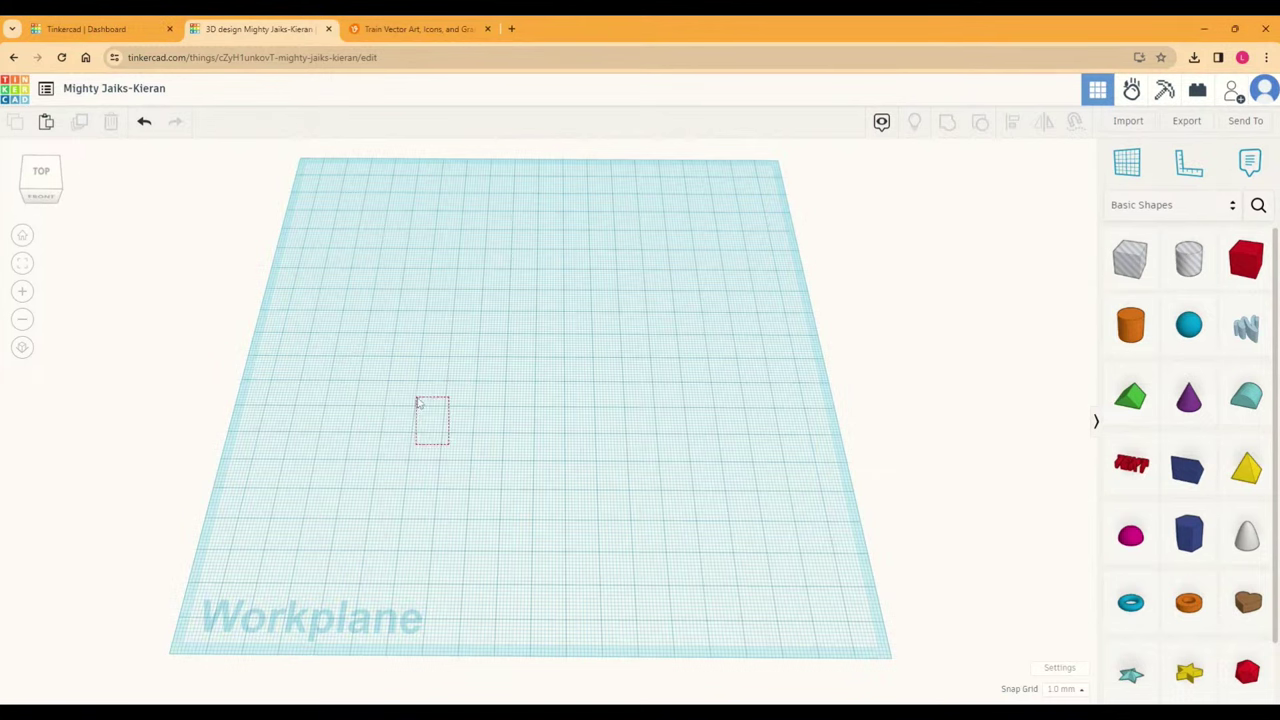
right_drag(443, 420, 487, 404)
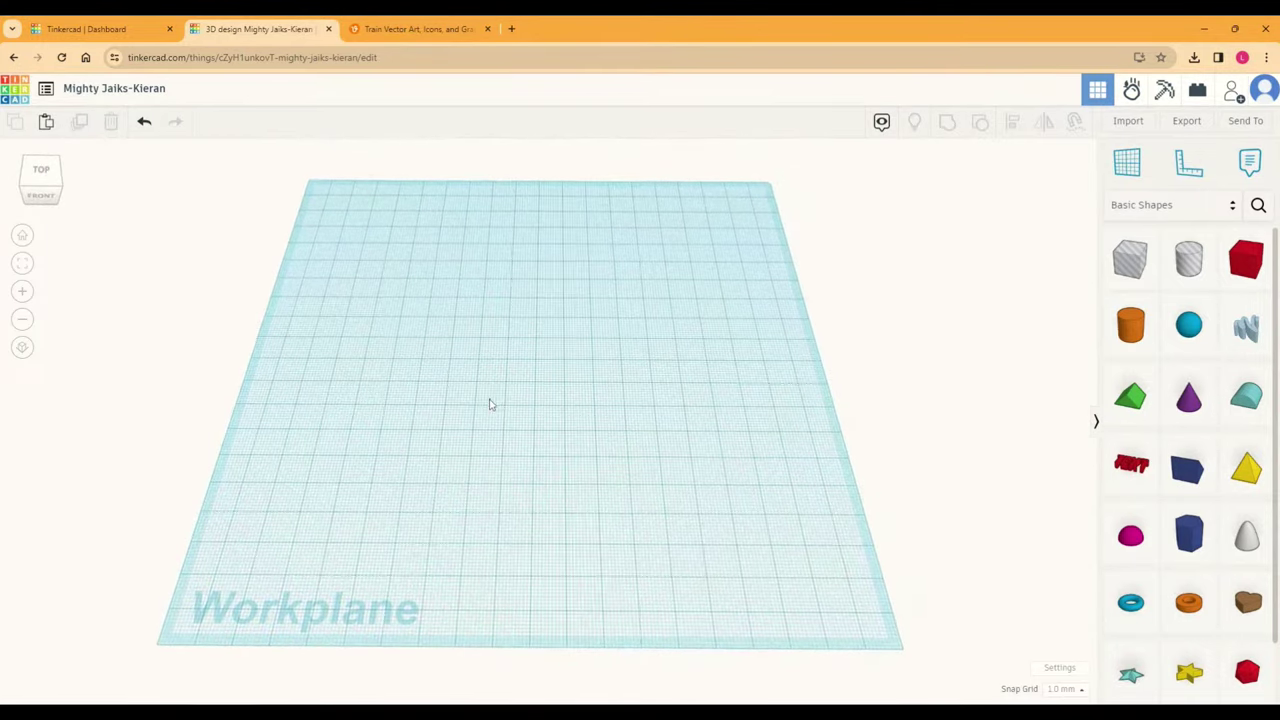
right_drag(463, 400, 490, 435)
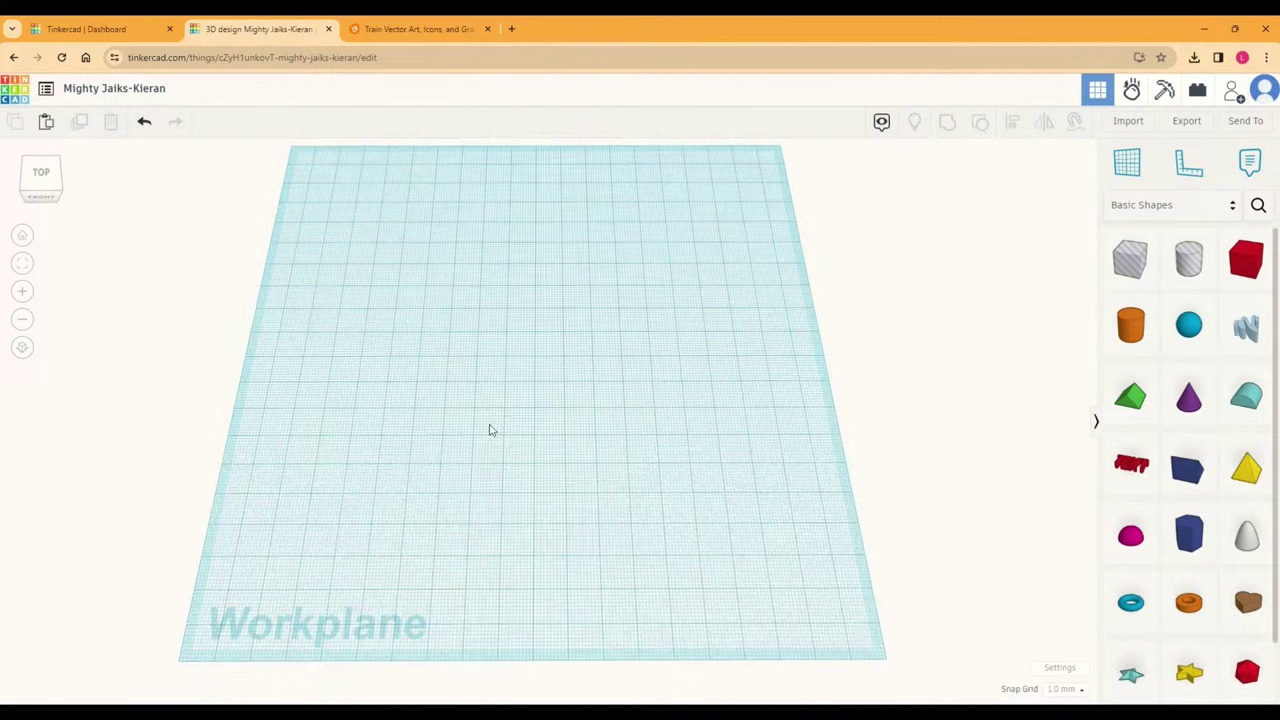
right_drag(447, 477, 946, 337)
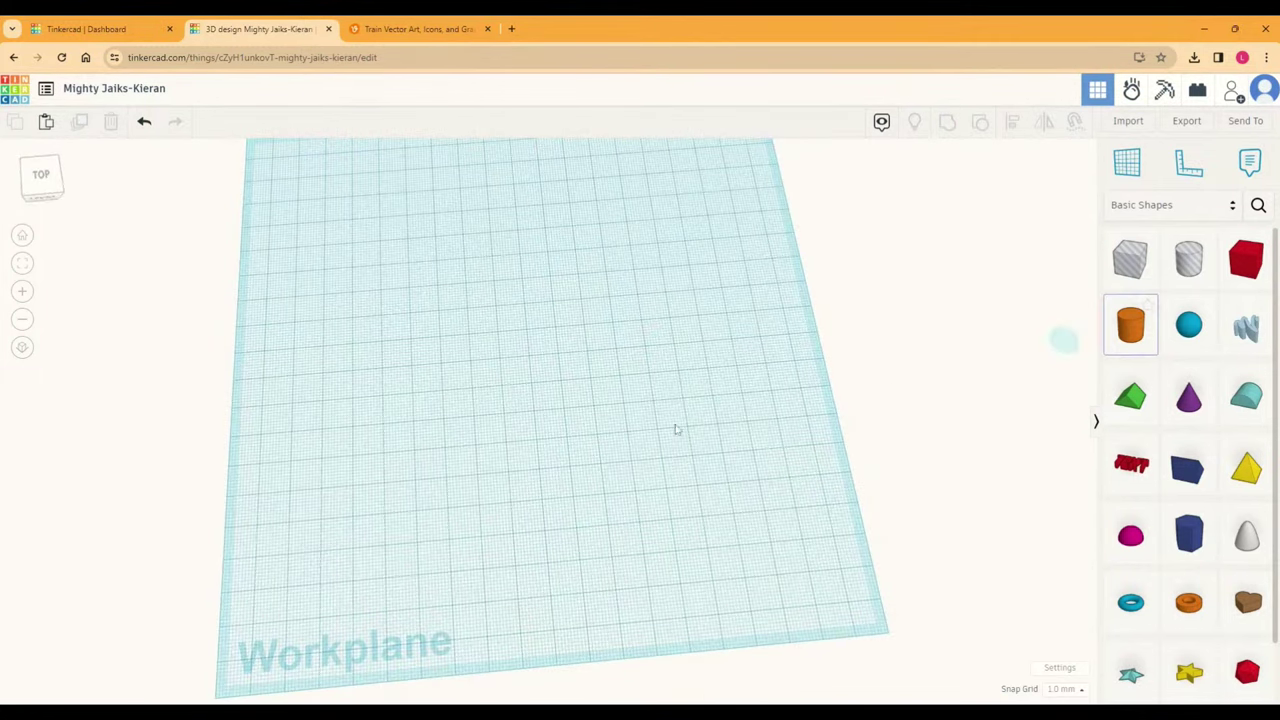
click(543, 400)
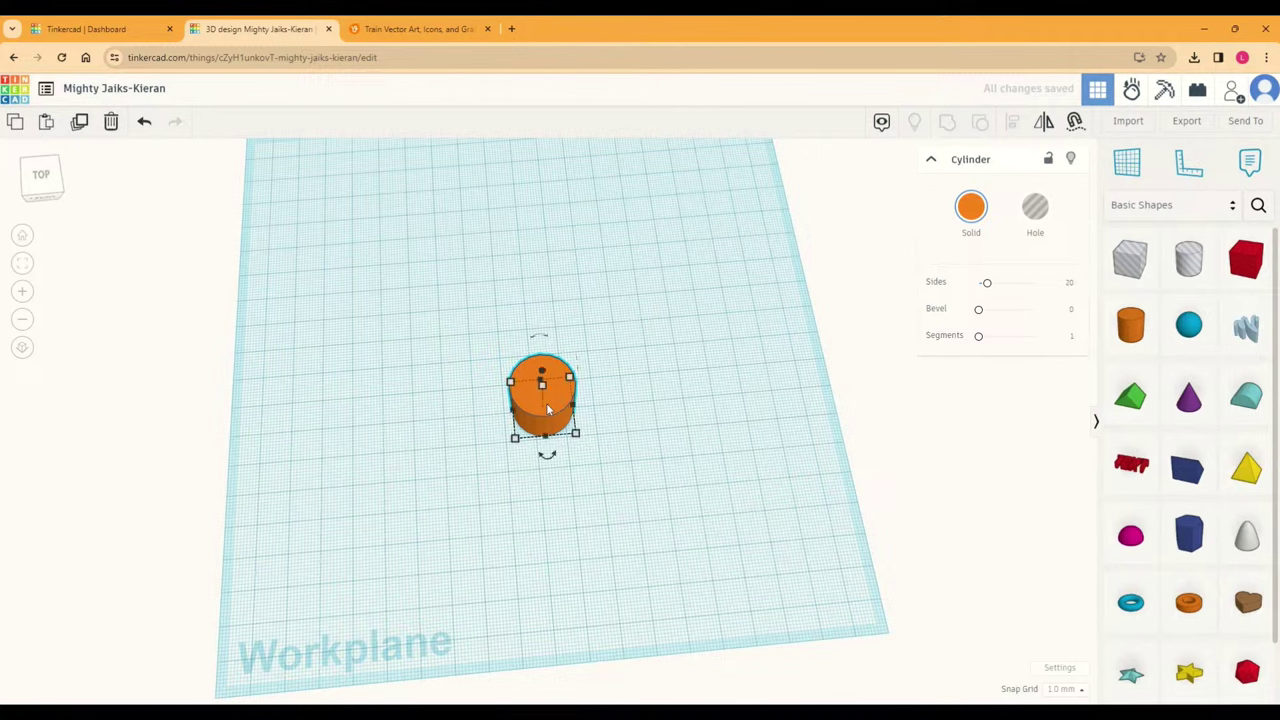
mouse_move(550, 409)
right_down()
mouse_move(563, 414)
mouse_move(545, 408)
mouse_move(607, 348)
mouse_move(603, 406)
mouse_move(671, 391)
mouse_move(621, 452)
mouse_move(517, 480)
mouse_move(543, 383)
mouse_move(503, 391)
mouse_move(559, 400)
mouse_move(560, 443)
mouse_move(594, 434)
mouse_move(556, 395)
right_up()
click(621, 452)
Step: Move the cylinder toward the workplane's back-left corner and delete it
drag(548, 388, 397, 323)
right_drag(674, 423, 649, 438)
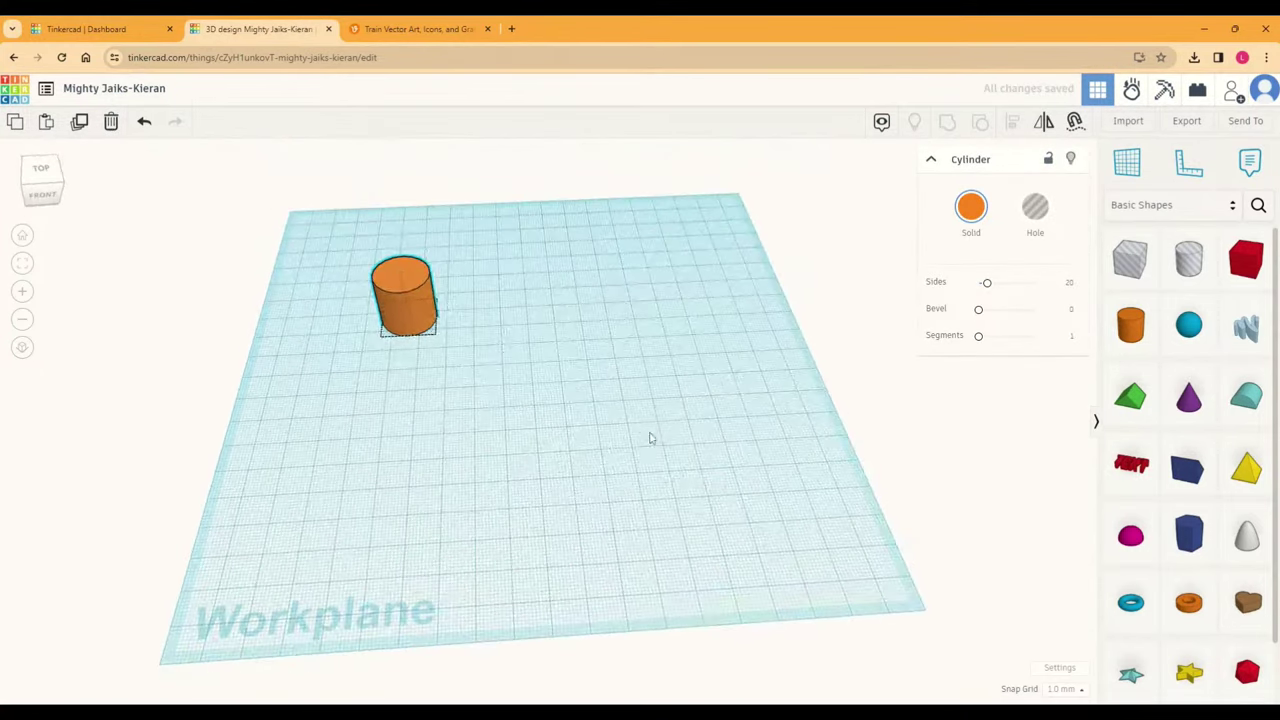
key(Delete)
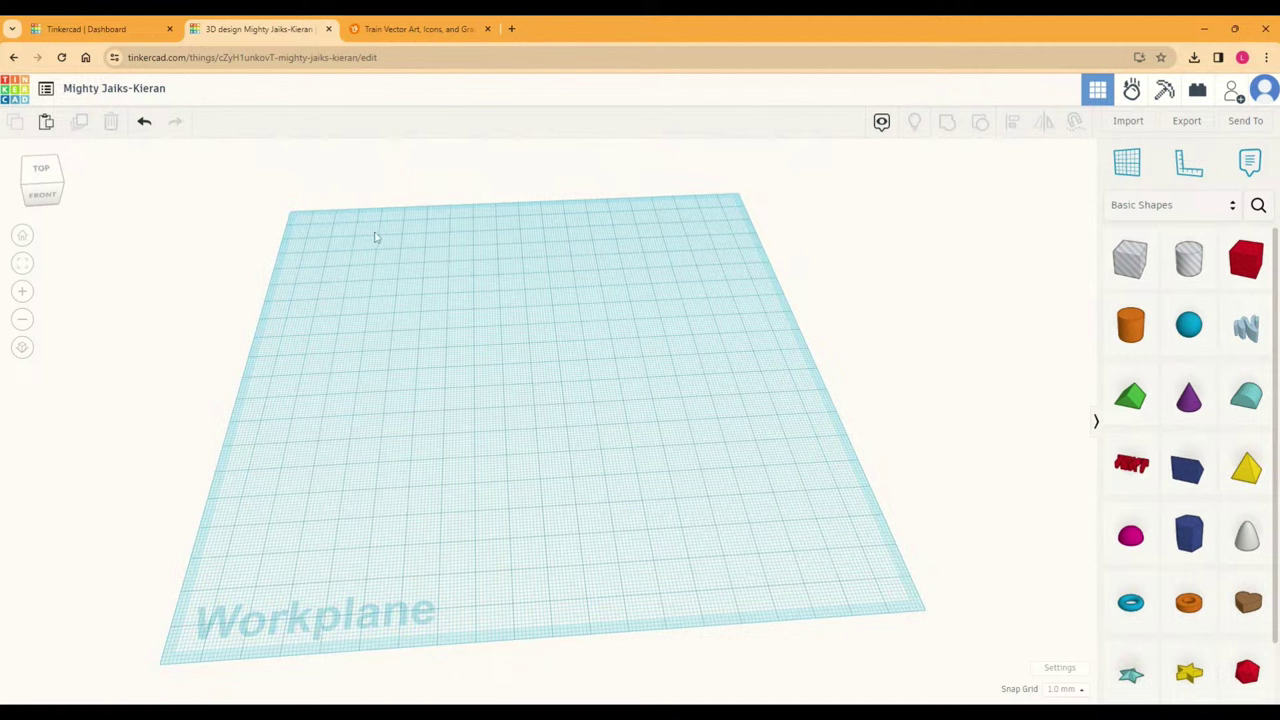
Step: Rename the design as "Train example"
click(116, 90)
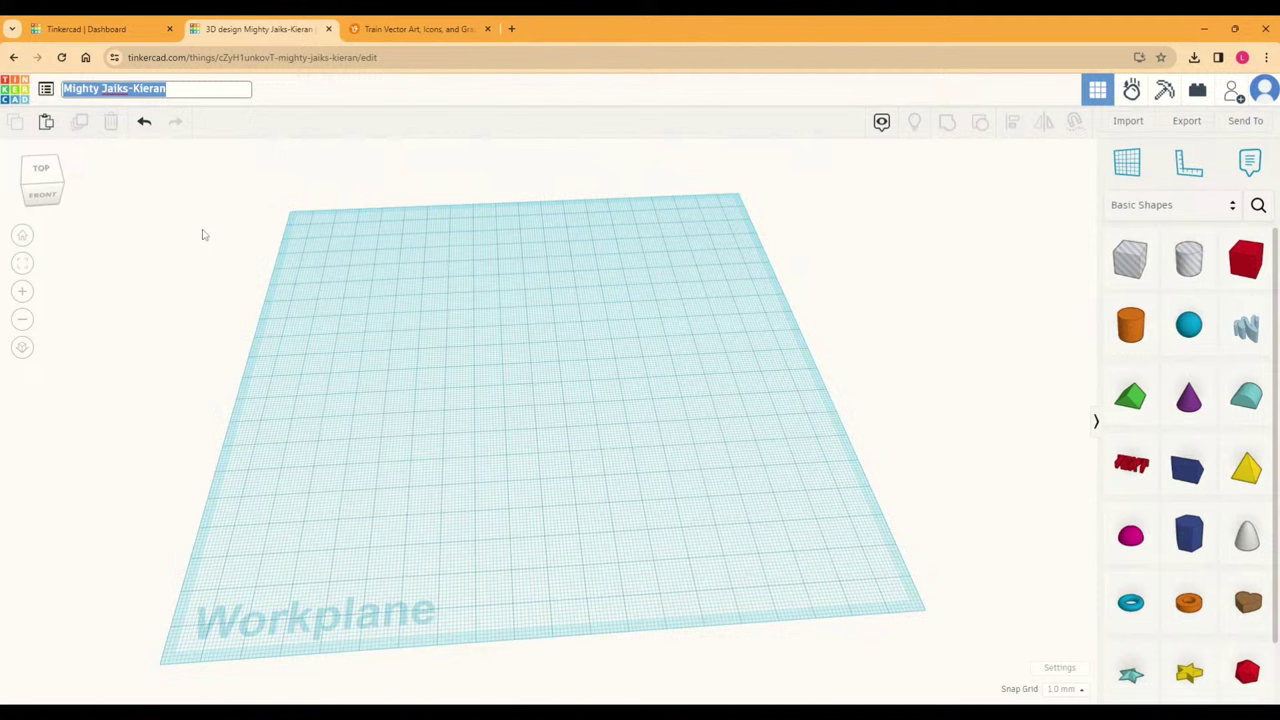
text(Train example)
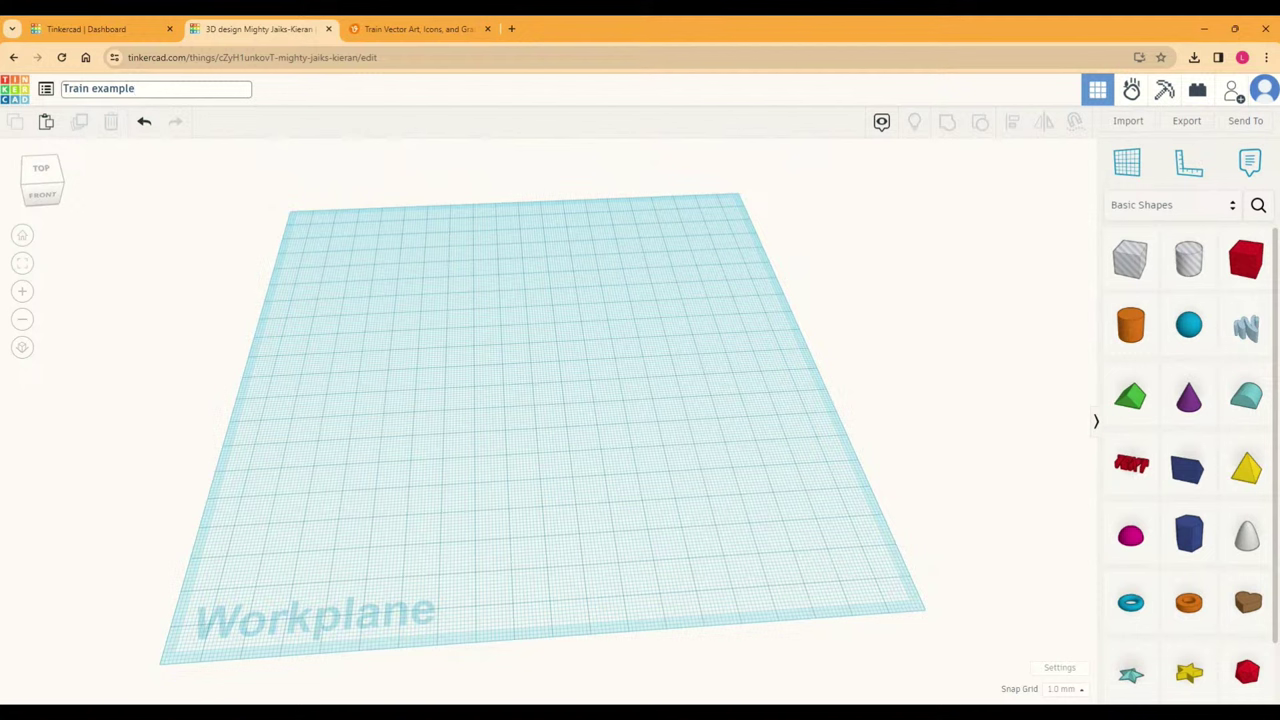
click(143, 172)
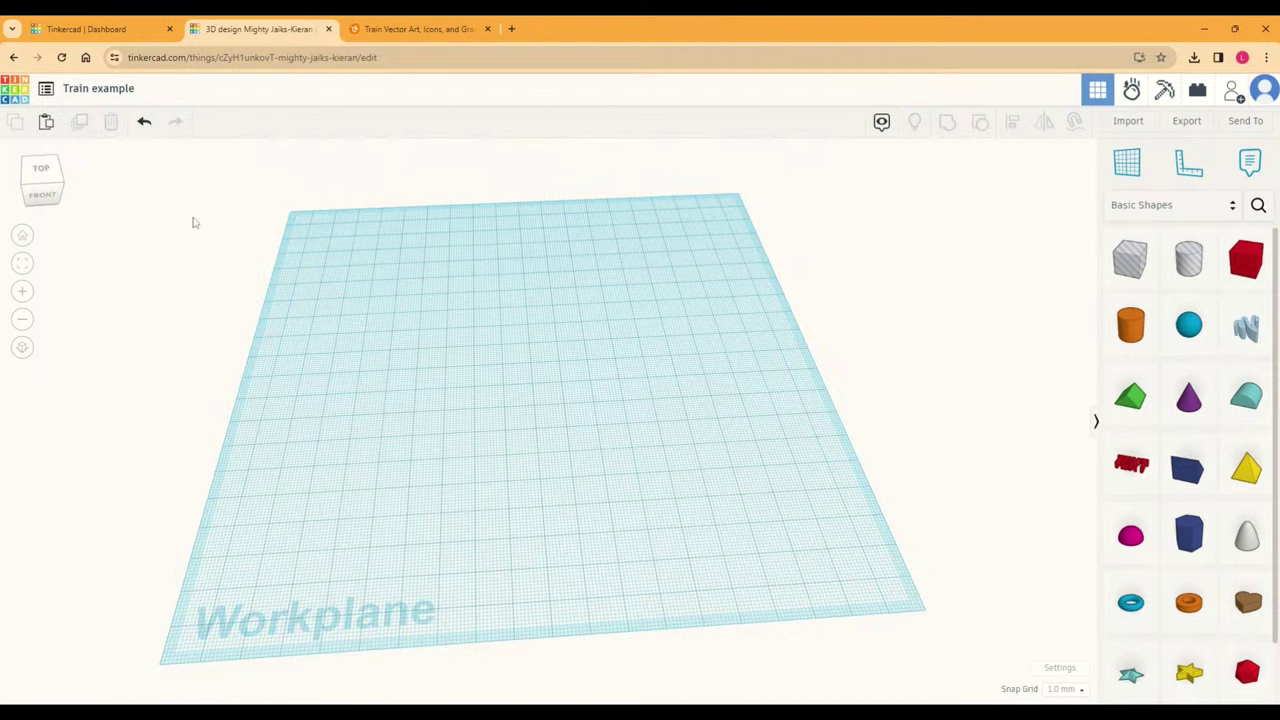
drag(476, 426, 455, 430)
right_drag(491, 443, 511, 420)
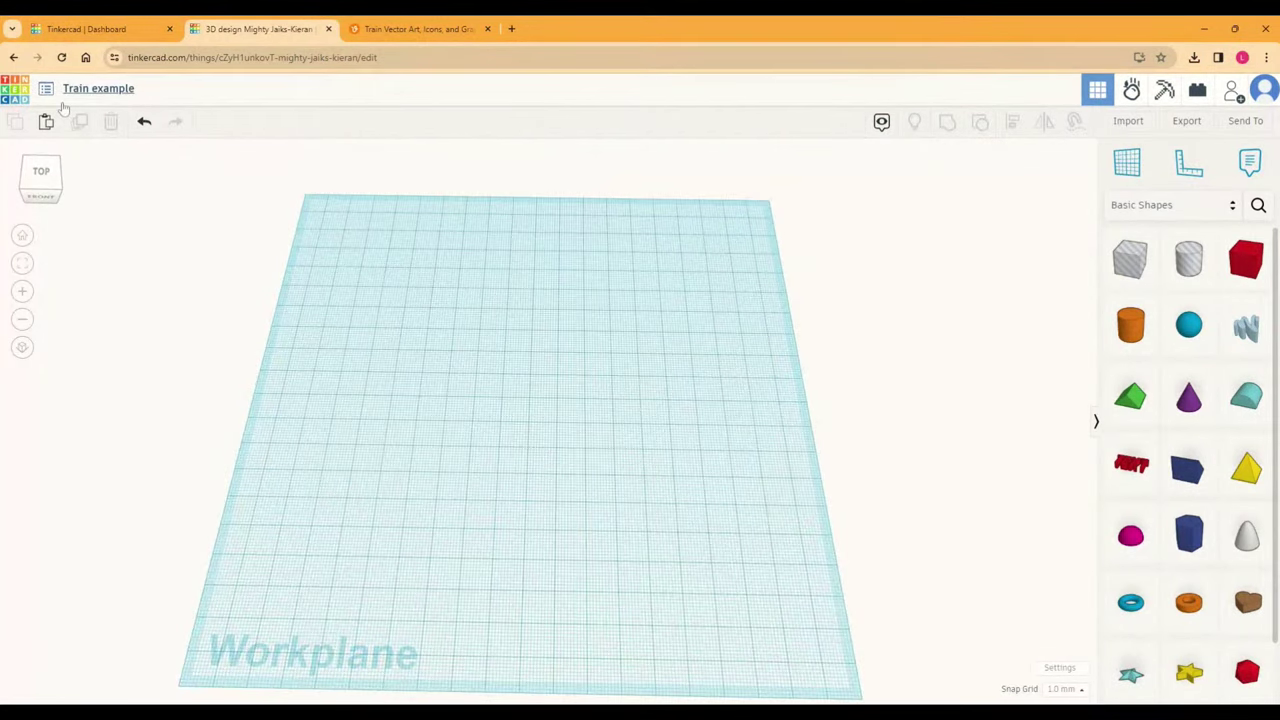
click(98, 90)
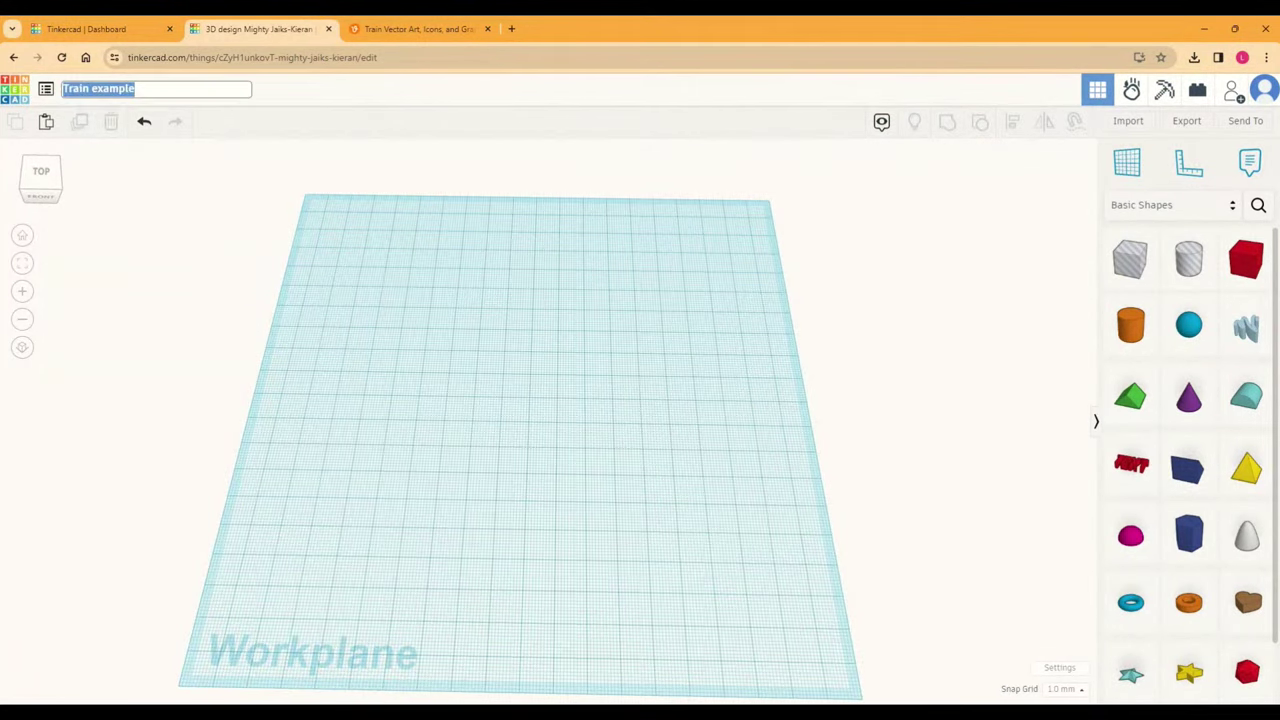
click(311, 199)
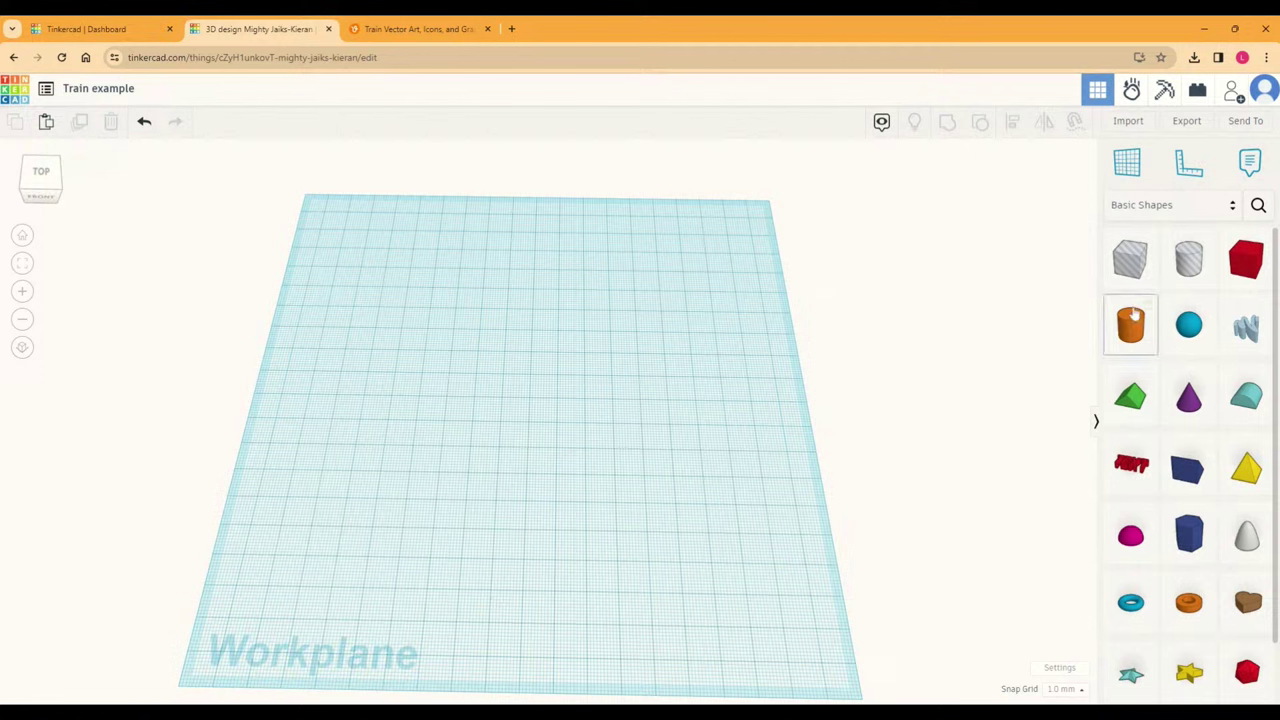
Step: Place two solid cylinders side by side near the middle of the workplane
drag(1130, 328, 474, 375)
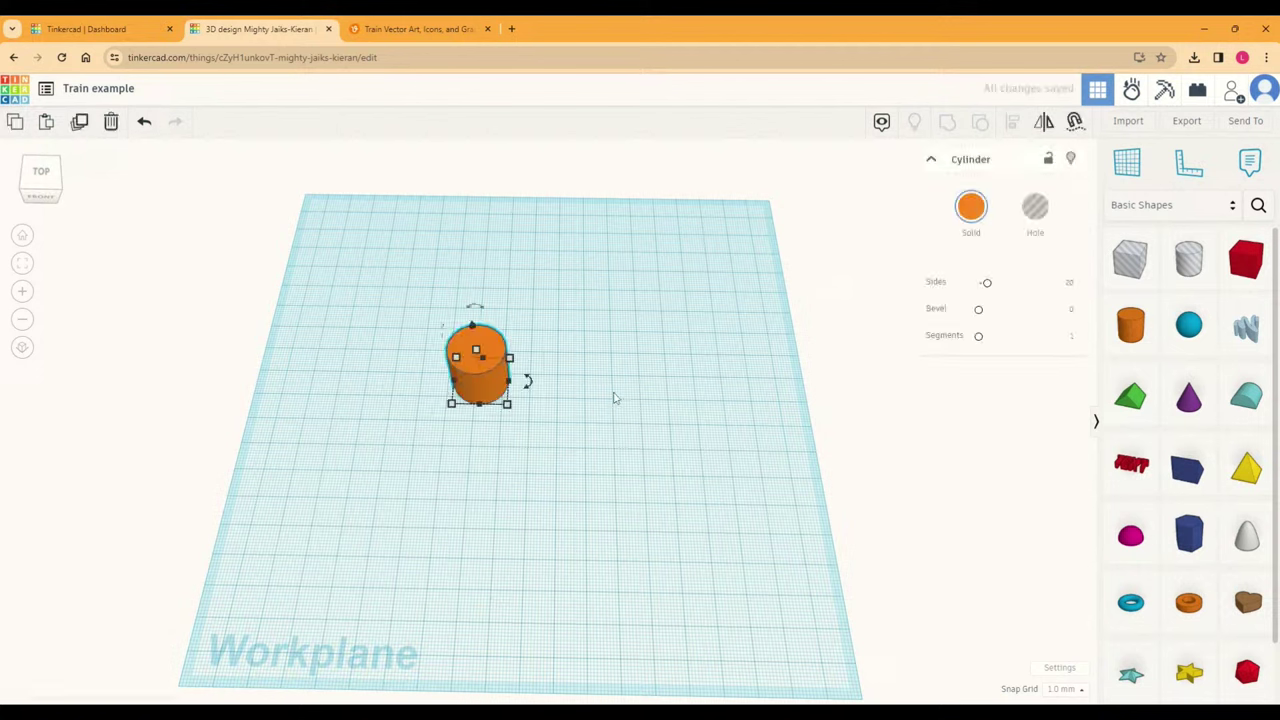
click(621, 391)
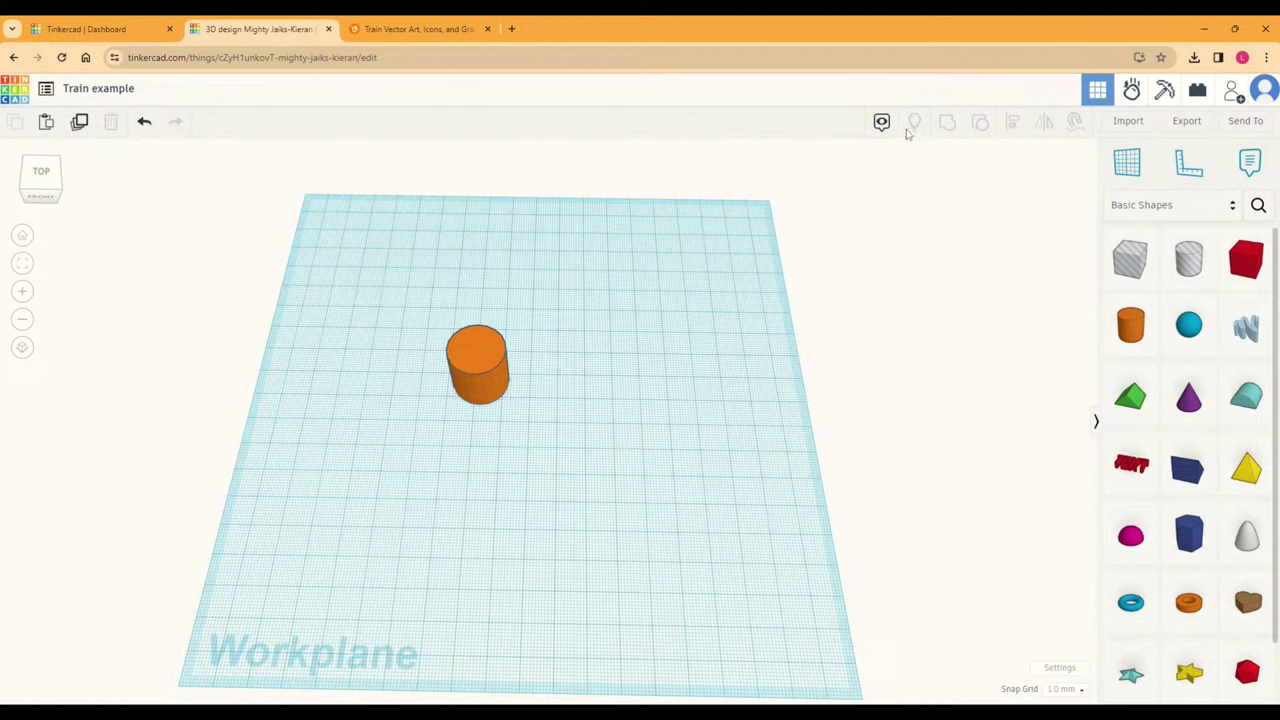
click(503, 368)
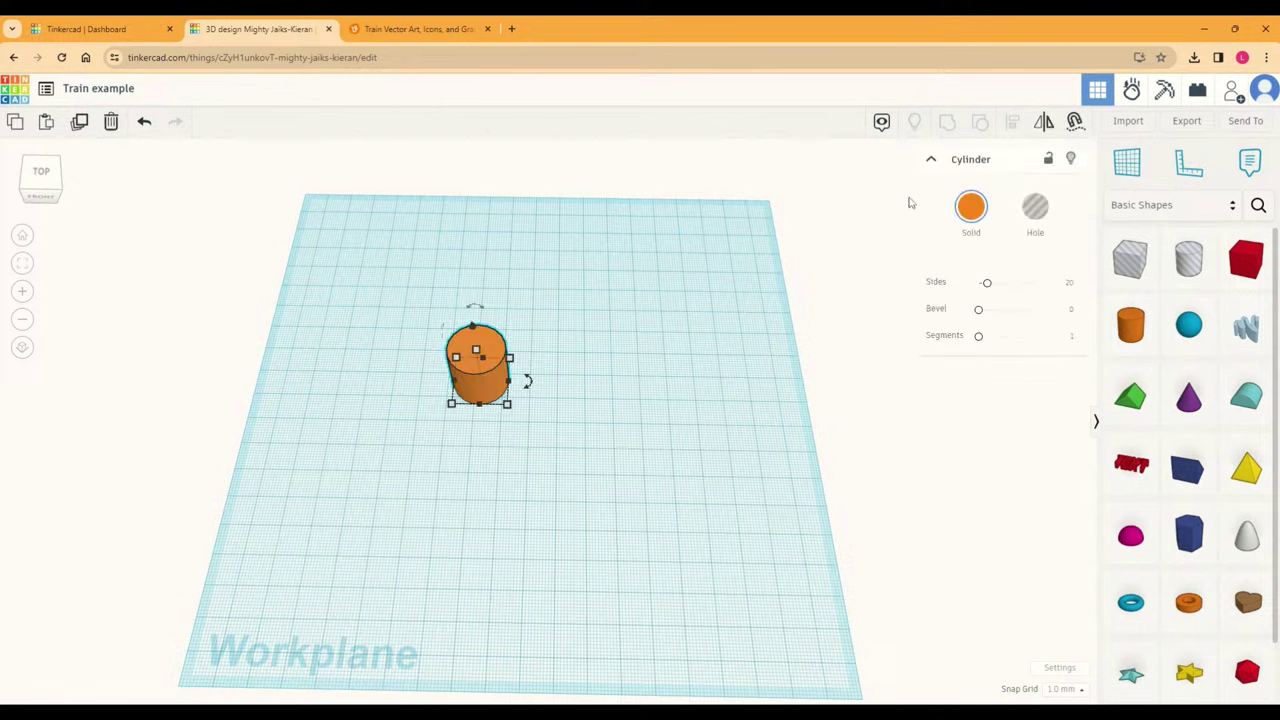
click(1130, 325)
click(593, 476)
click(594, 460)
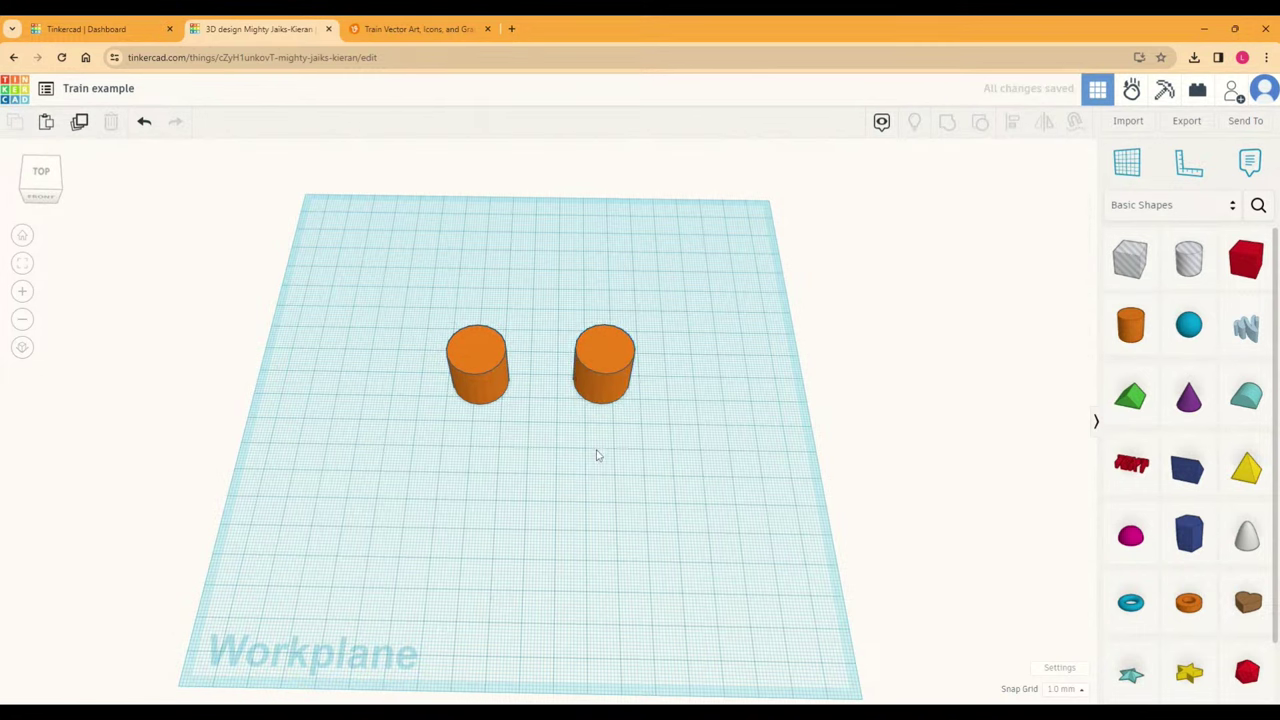
Step: Group the two cylinders into one object and ungroup them again
click(500, 385)
drag(429, 271, 719, 486)
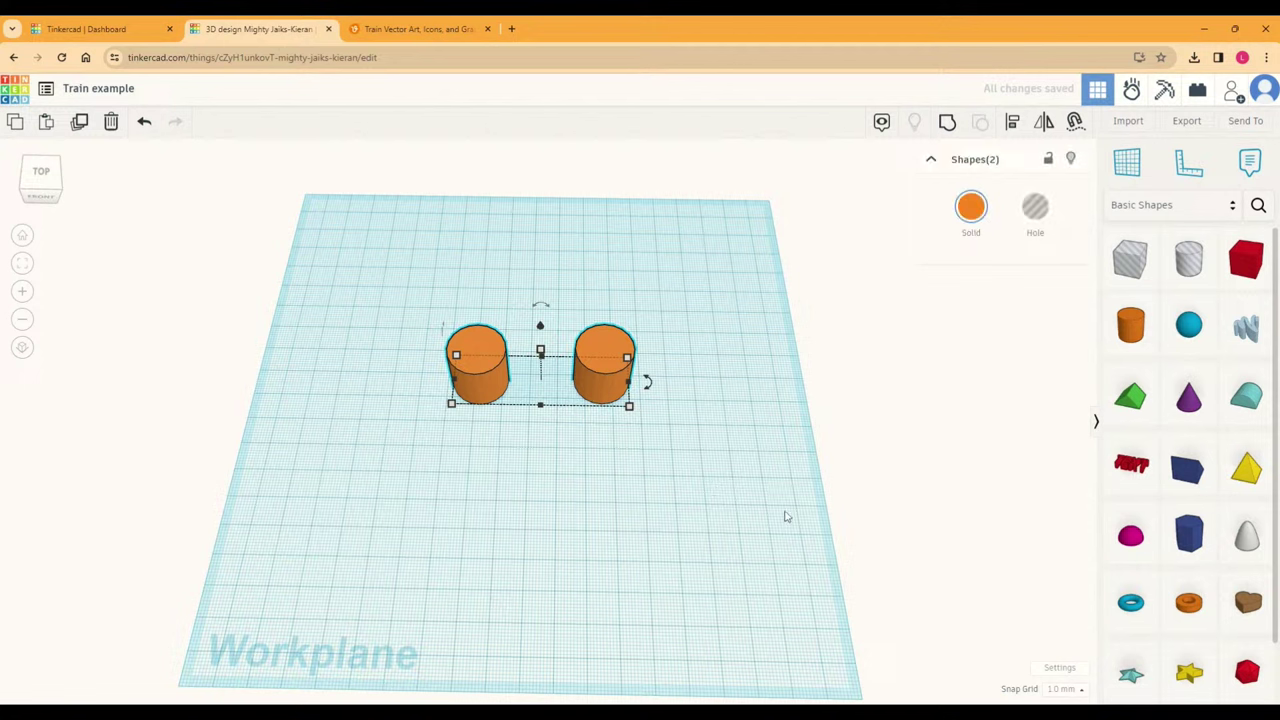
click(941, 127)
click(980, 124)
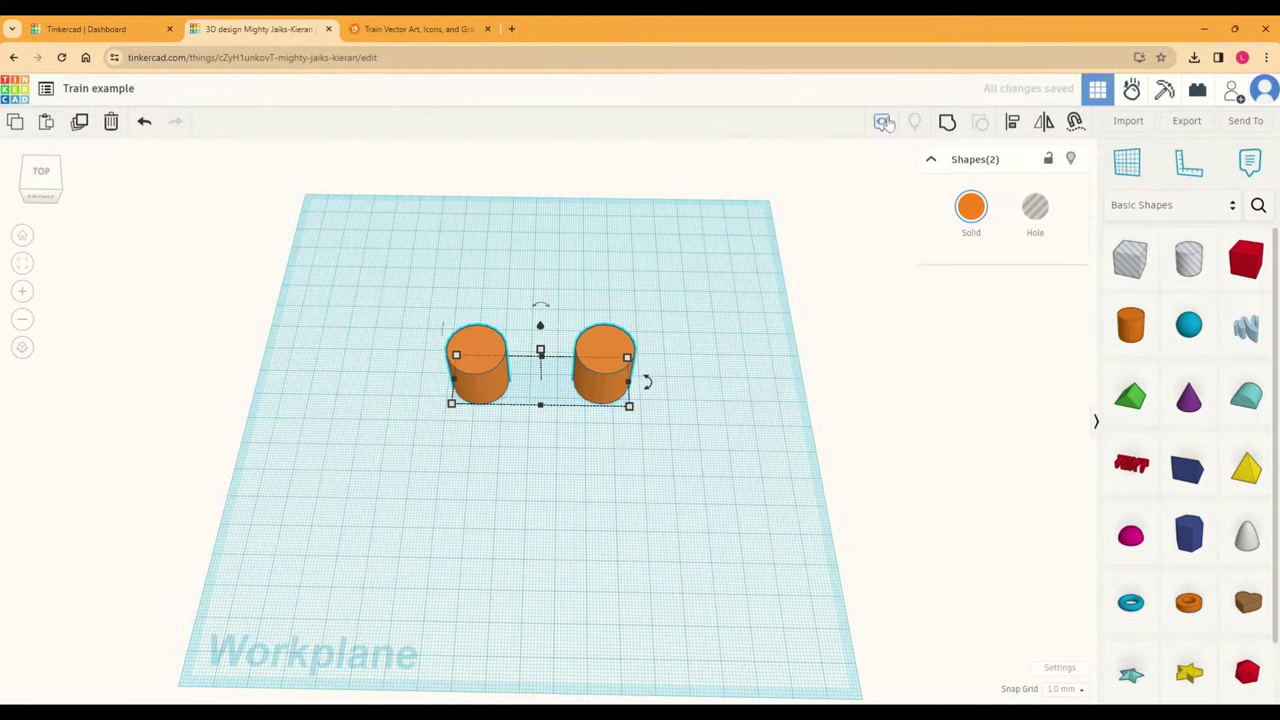
click(715, 421)
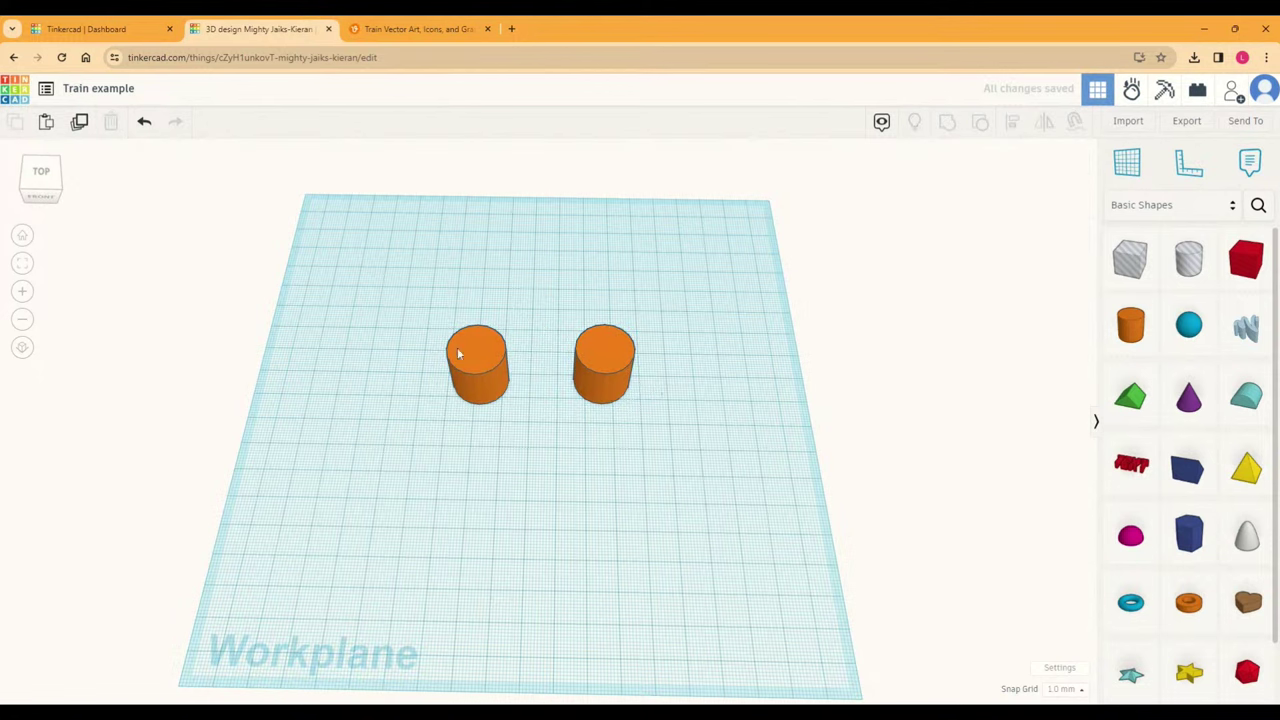
Step: Move the right cylinder closer to the left one
key(ctrl+a)
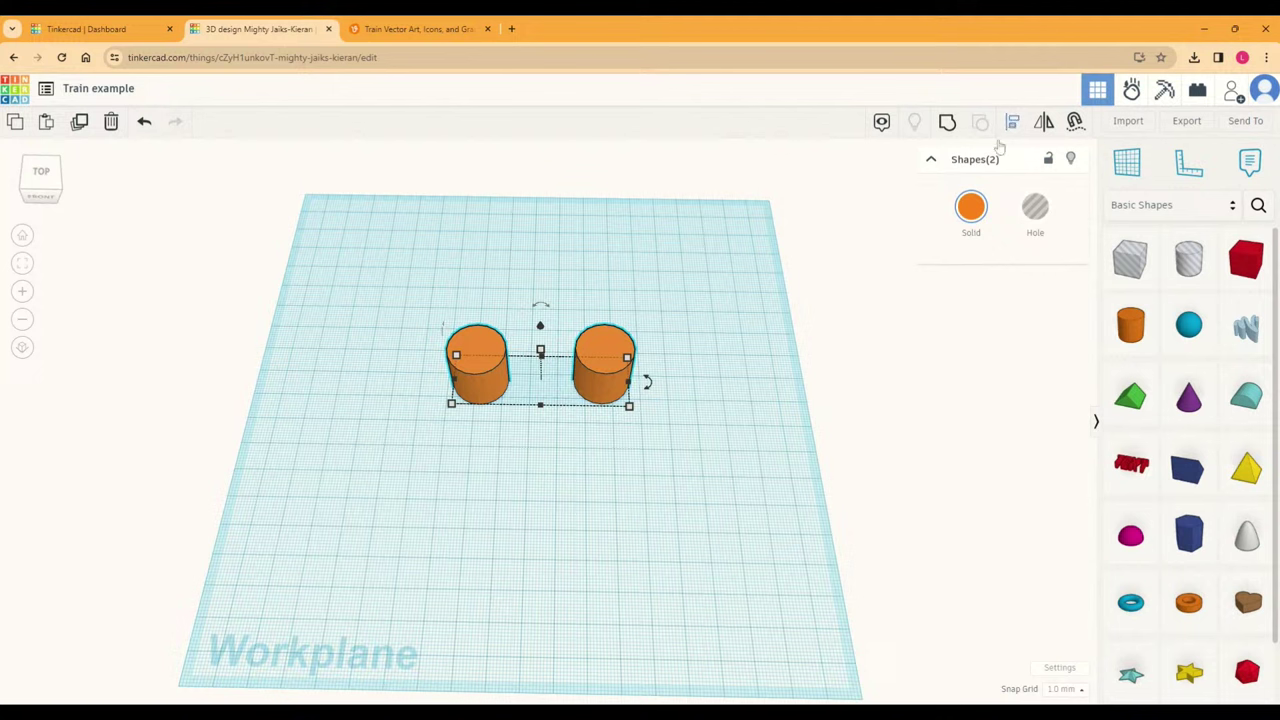
click(723, 423)
drag(618, 373, 582, 369)
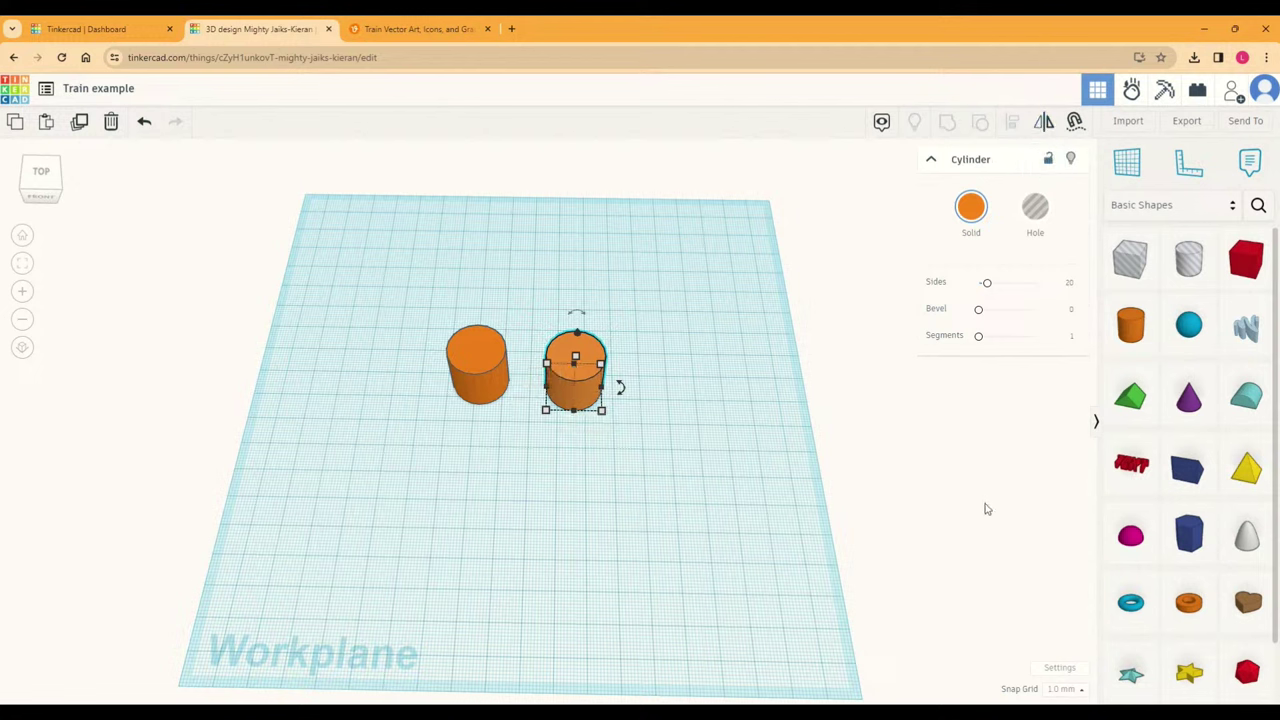
Step: Switch the shape library to the Creatures & Characters collection
click(1140, 208)
click(1178, 330)
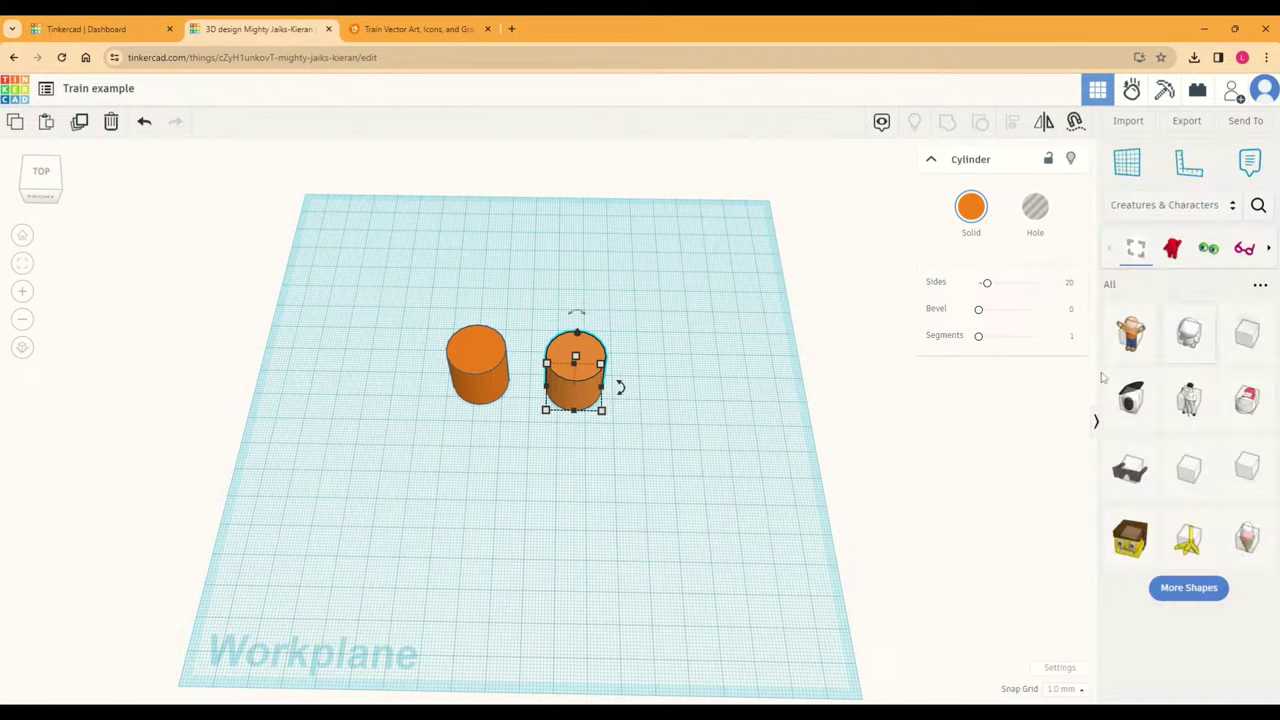
Step: Place a Sneaker shape in front of the right cylinder and delete it
drag(1244, 400, 655, 488)
click(748, 517)
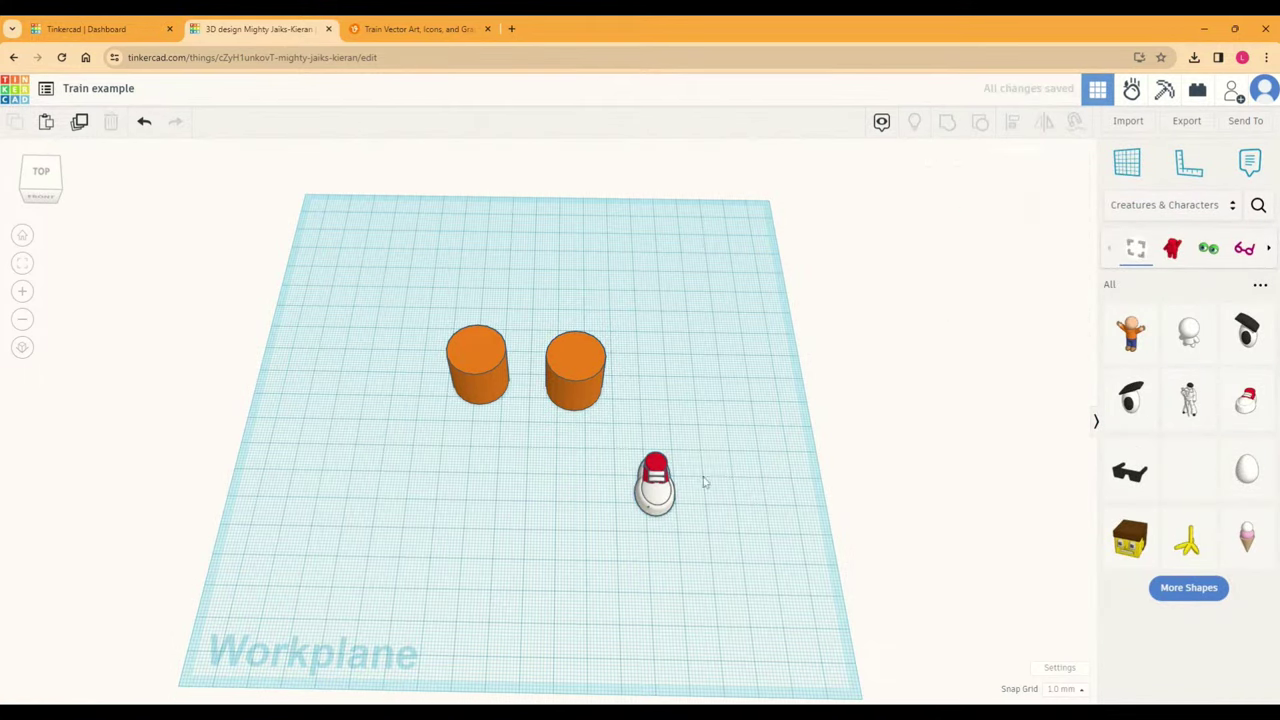
click(660, 498)
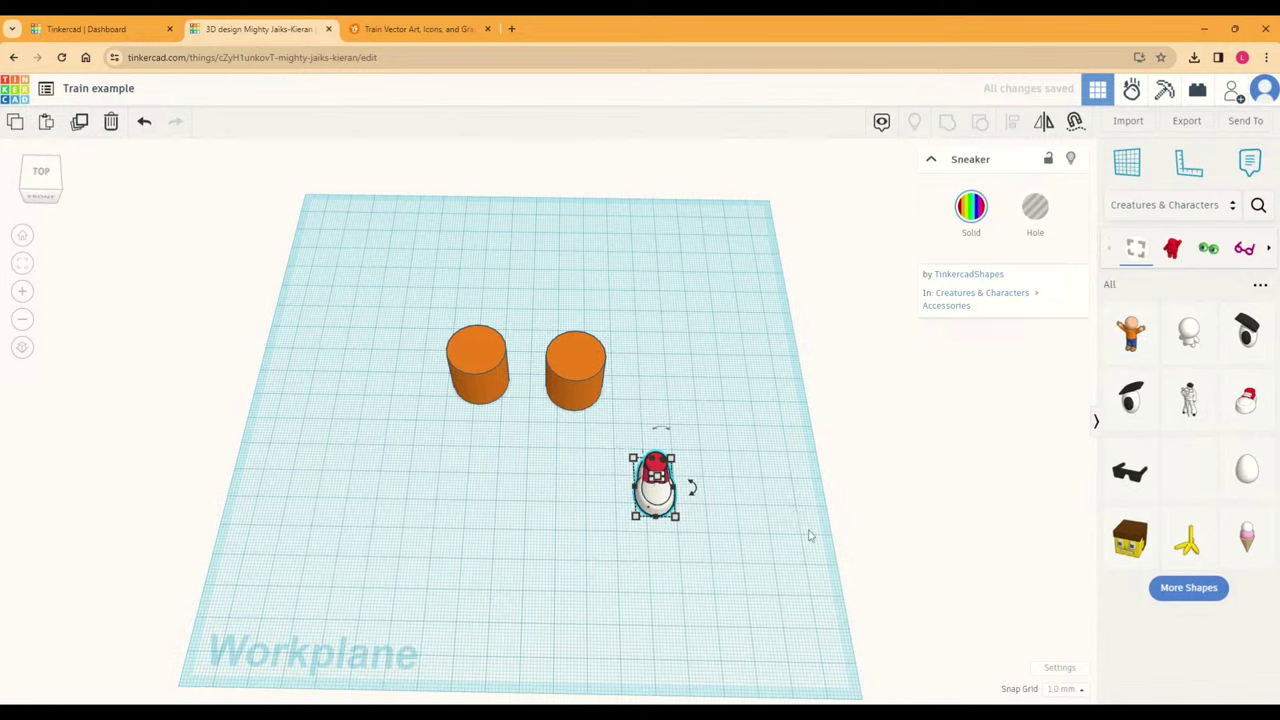
click(715, 509)
right_drag(715, 509, 709, 466)
click(660, 462)
key(Delete)
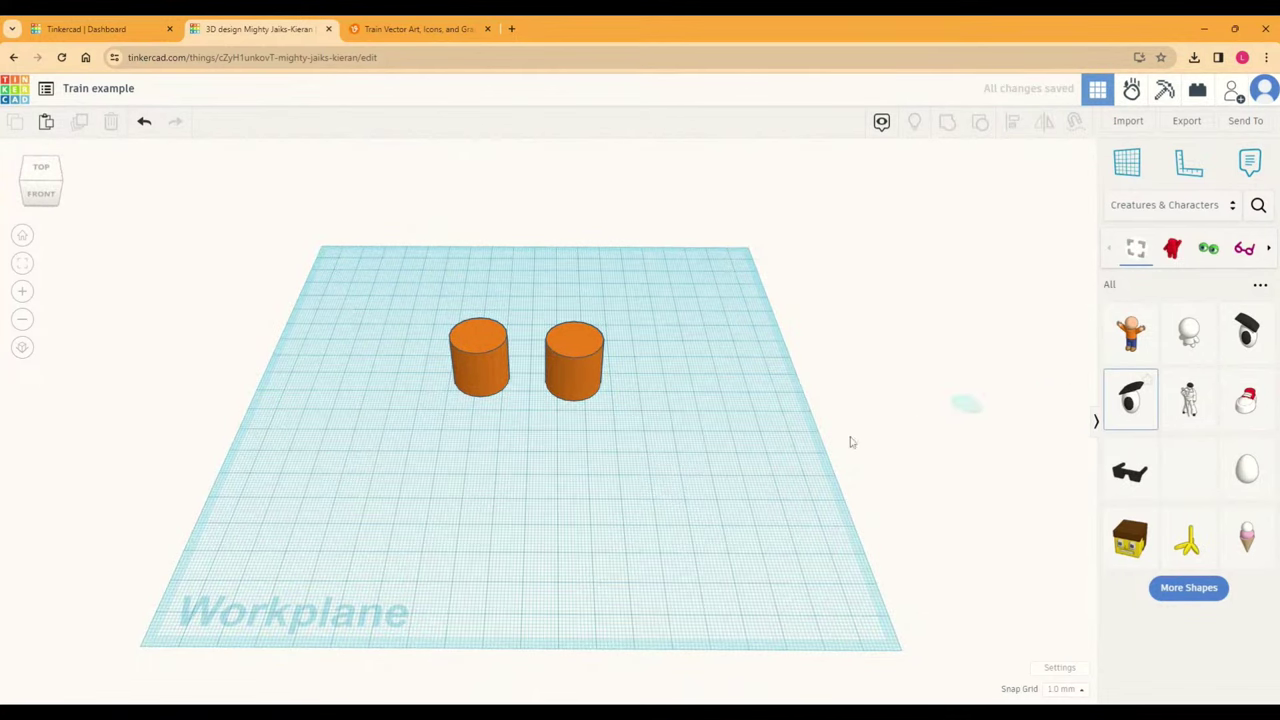
Step: Place a right cartoon eye shape on the workplane in front of the right cylinder
key(ctrl+z)
click(664, 480)
click(705, 529)
right_drag(709, 529, 666, 458)
click(665, 455)
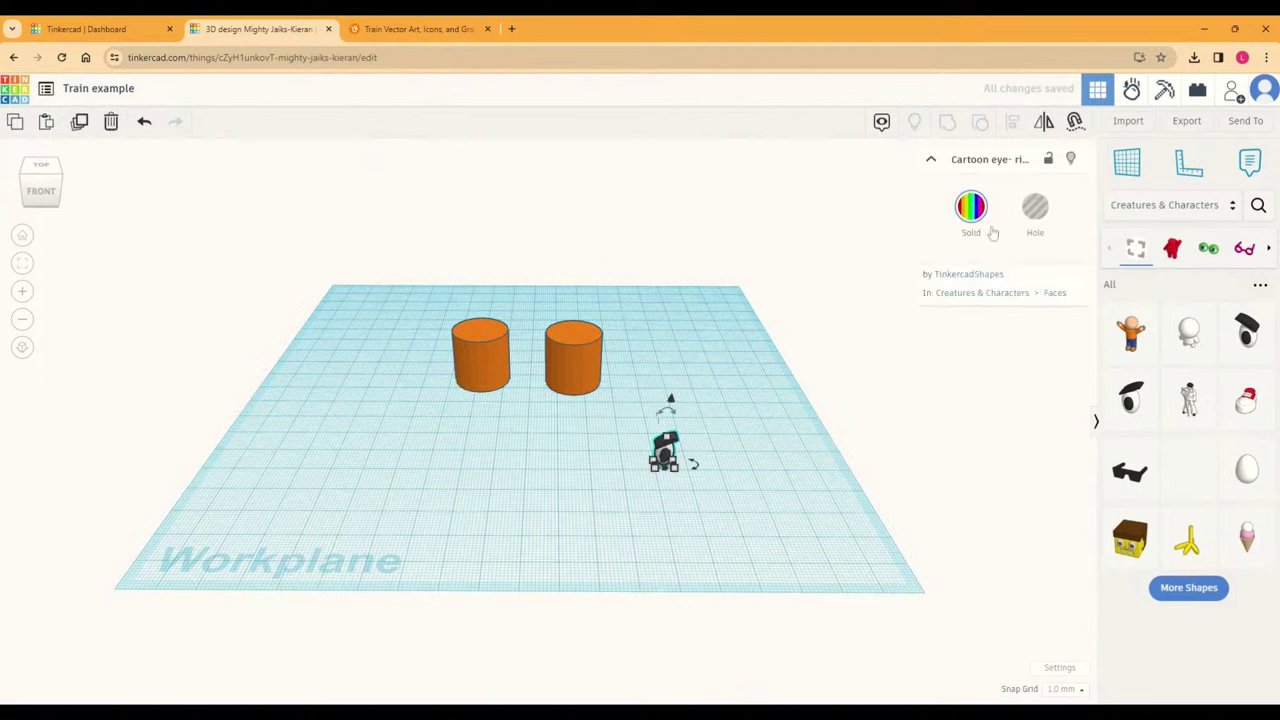
Step: Duplicate the cartoon eye and place the copy directly to the left of the original
click(665, 457)
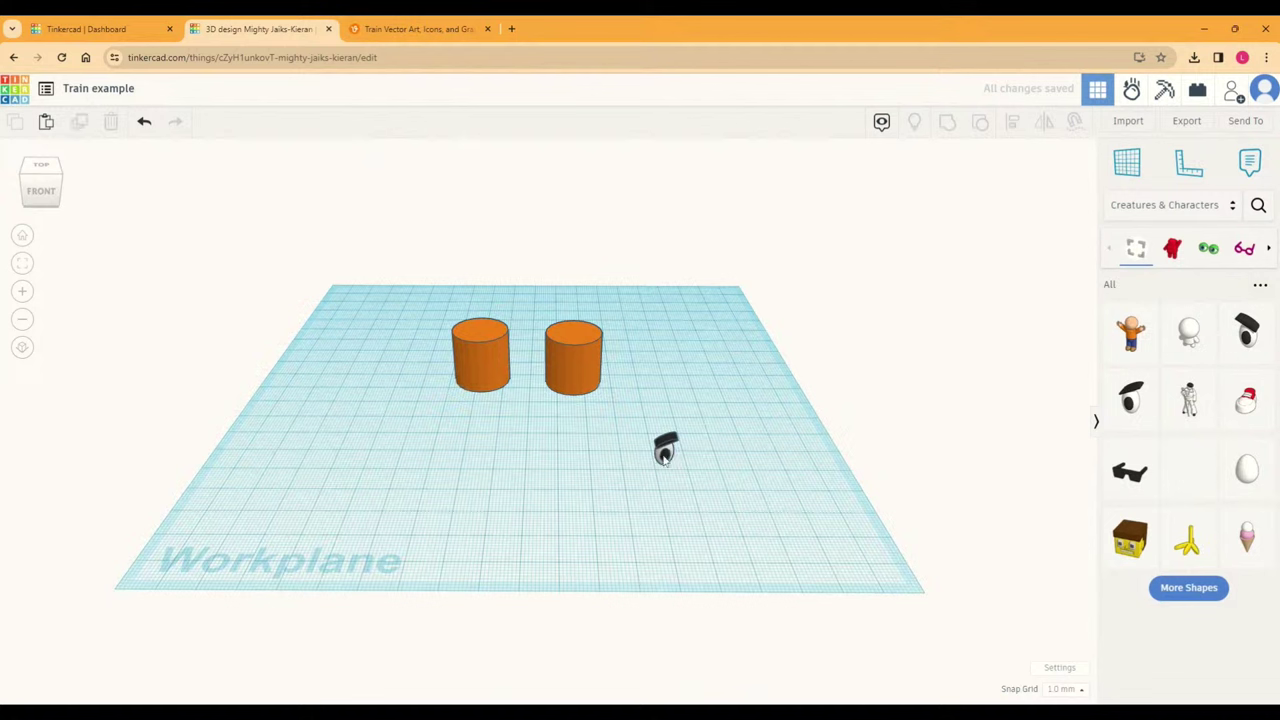
click(665, 457)
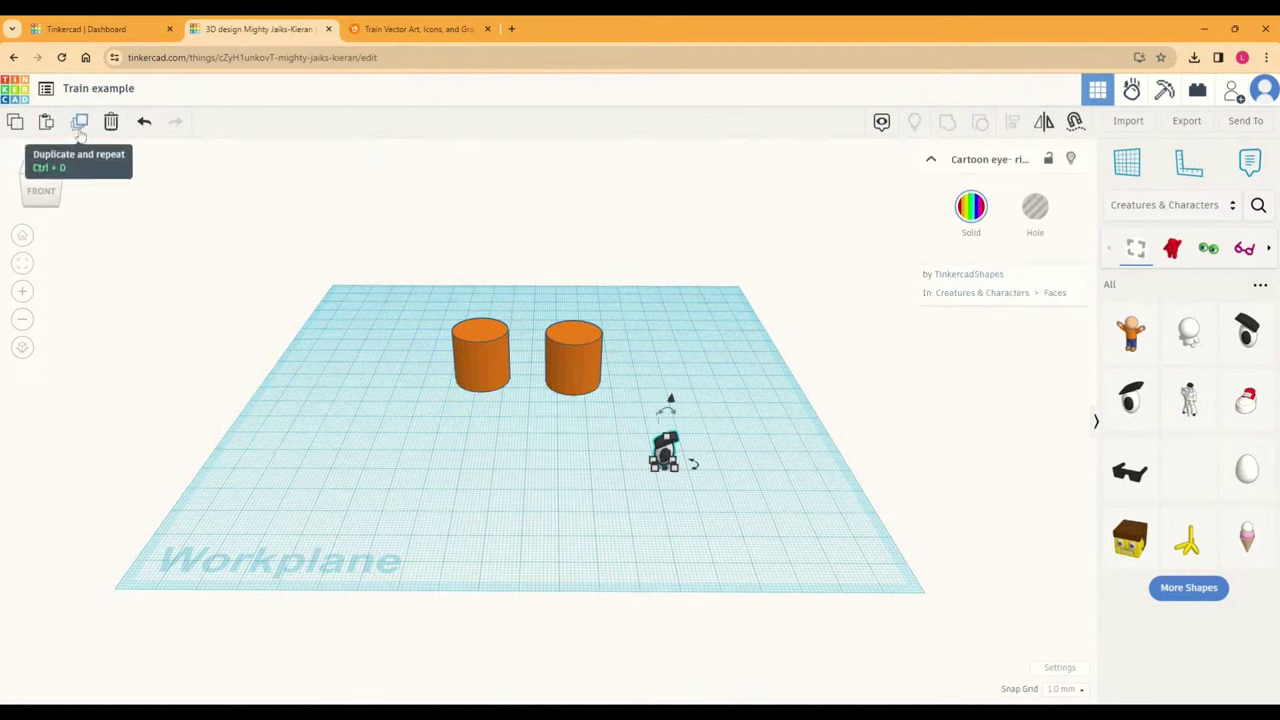
click(80, 124)
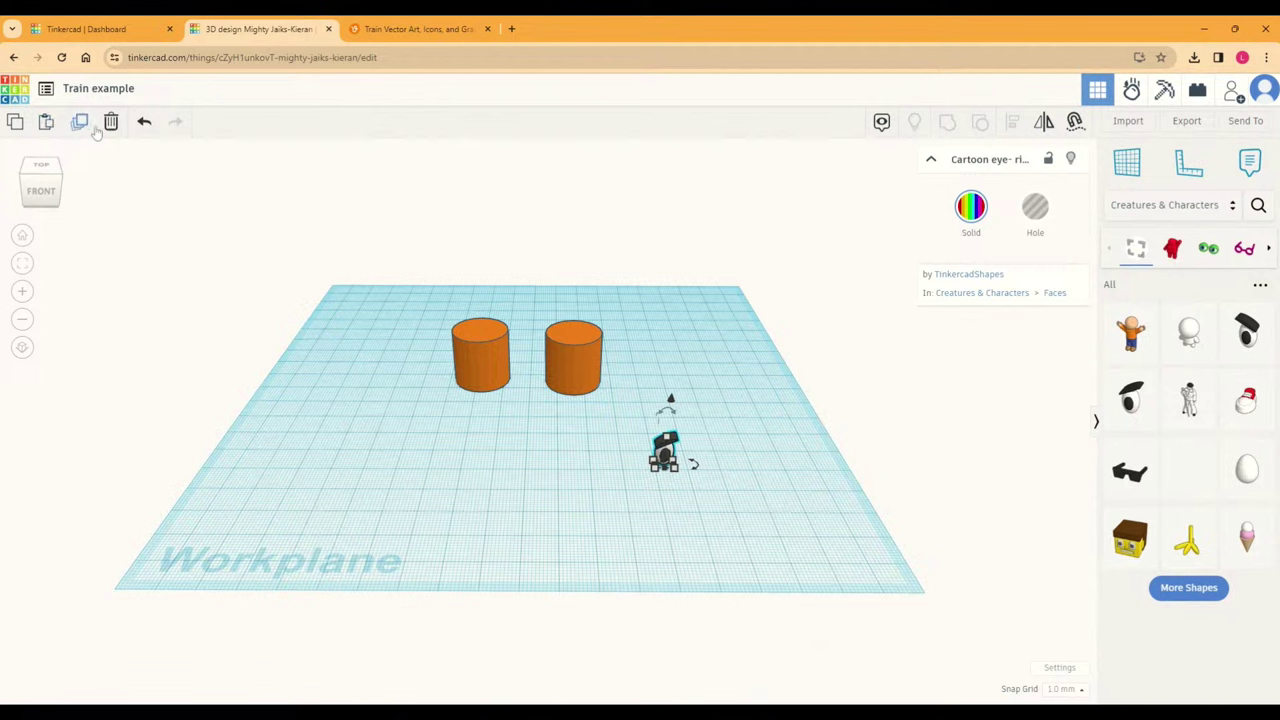
click(15, 125)
click(705, 462)
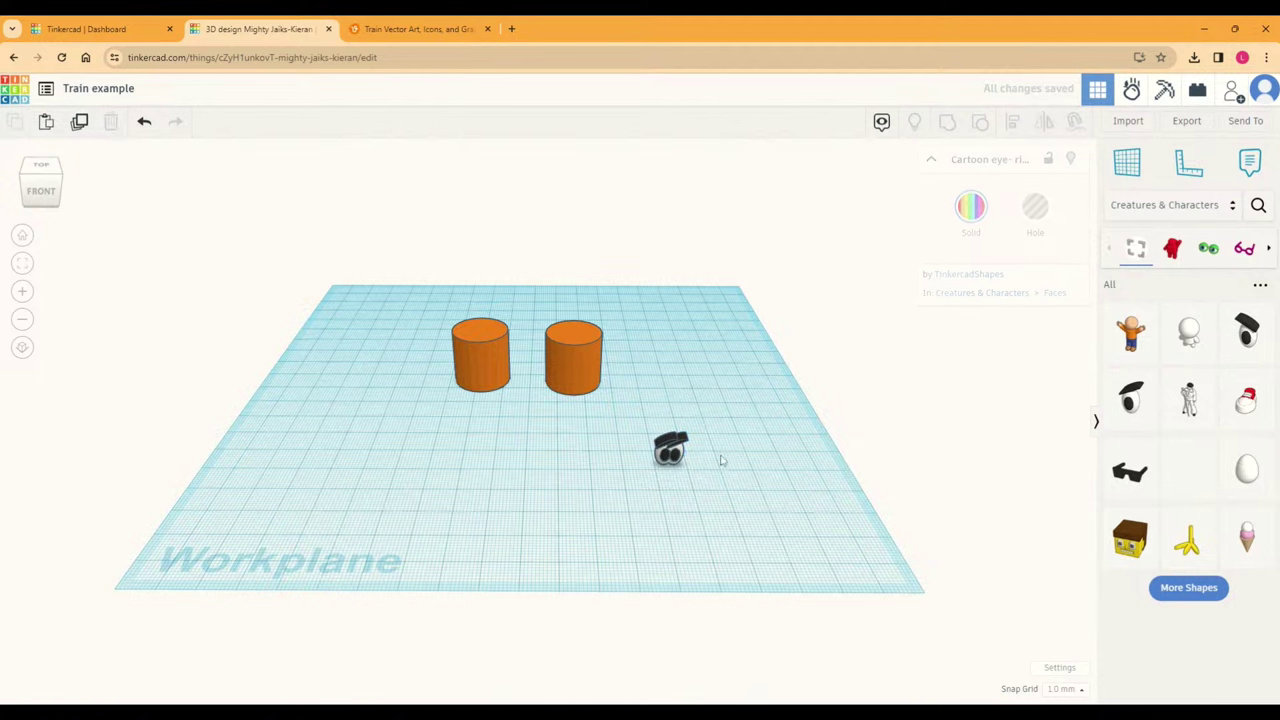
alt+drag(683, 455, 630, 456)
click(677, 506)
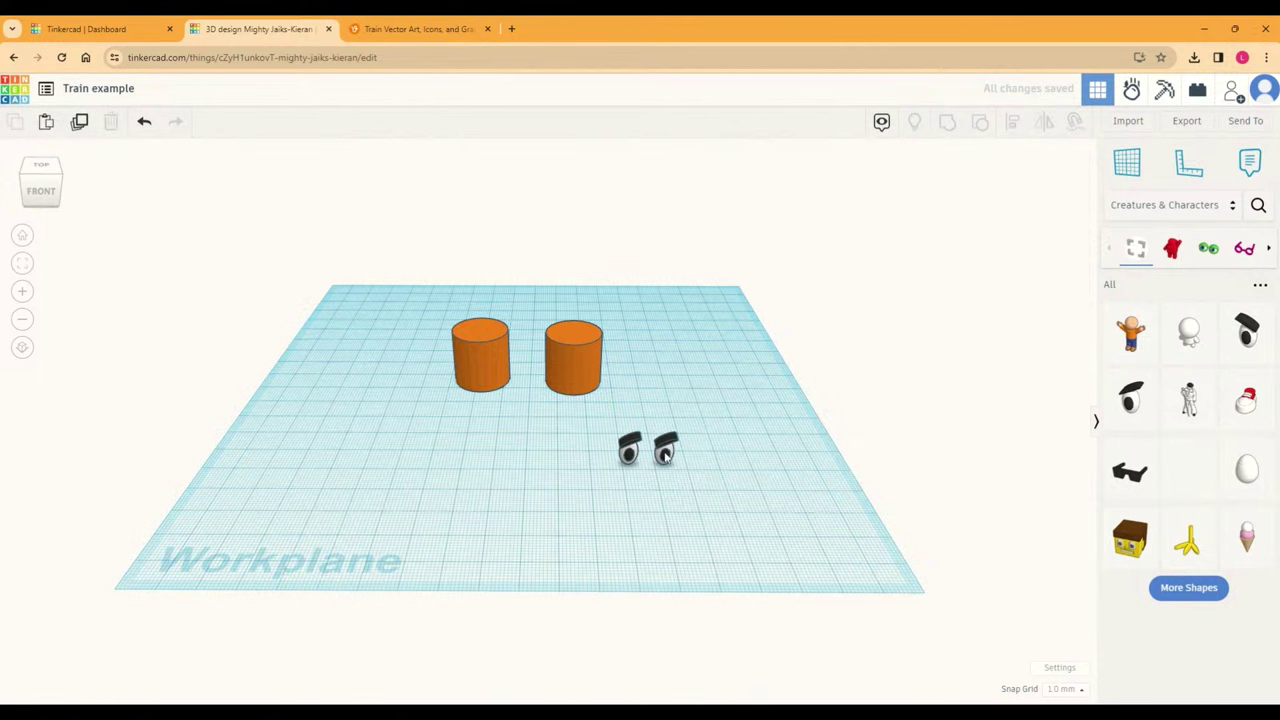
Step: Duplicate the right-hand eye about 14 mm further right and repeat the duplication with the same spacing to make a row of four
click(665, 455)
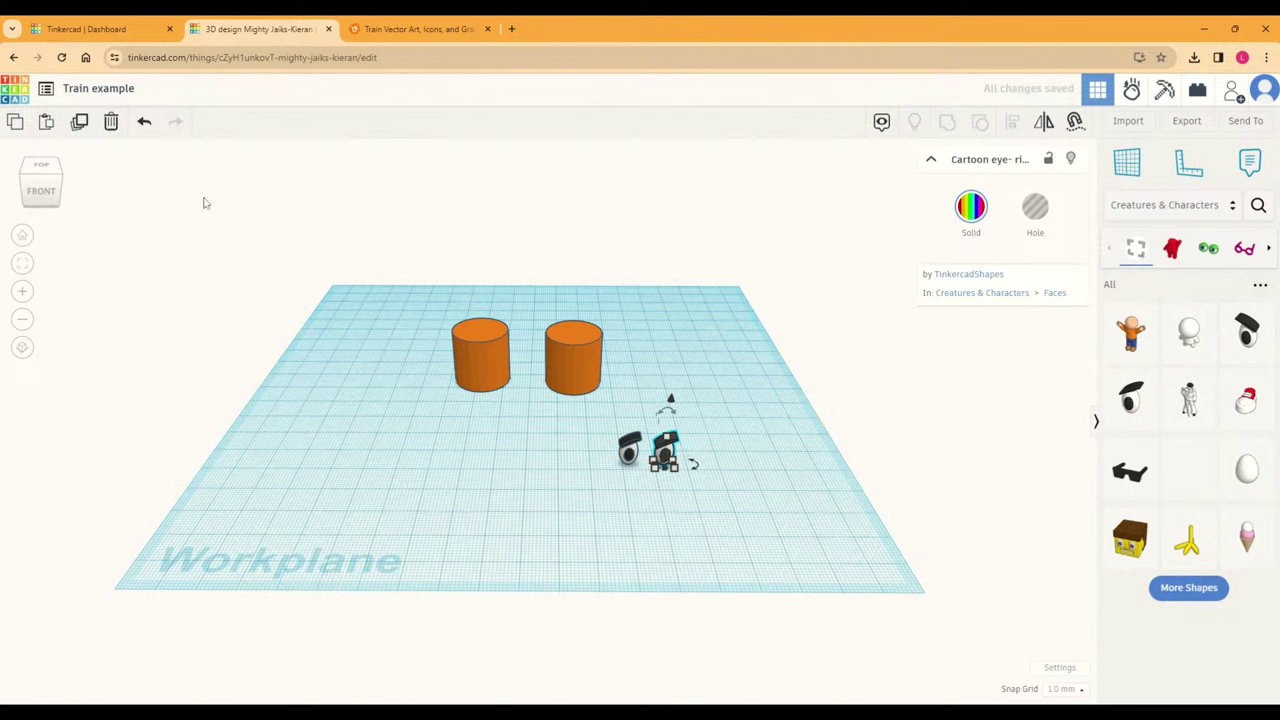
click(80, 121)
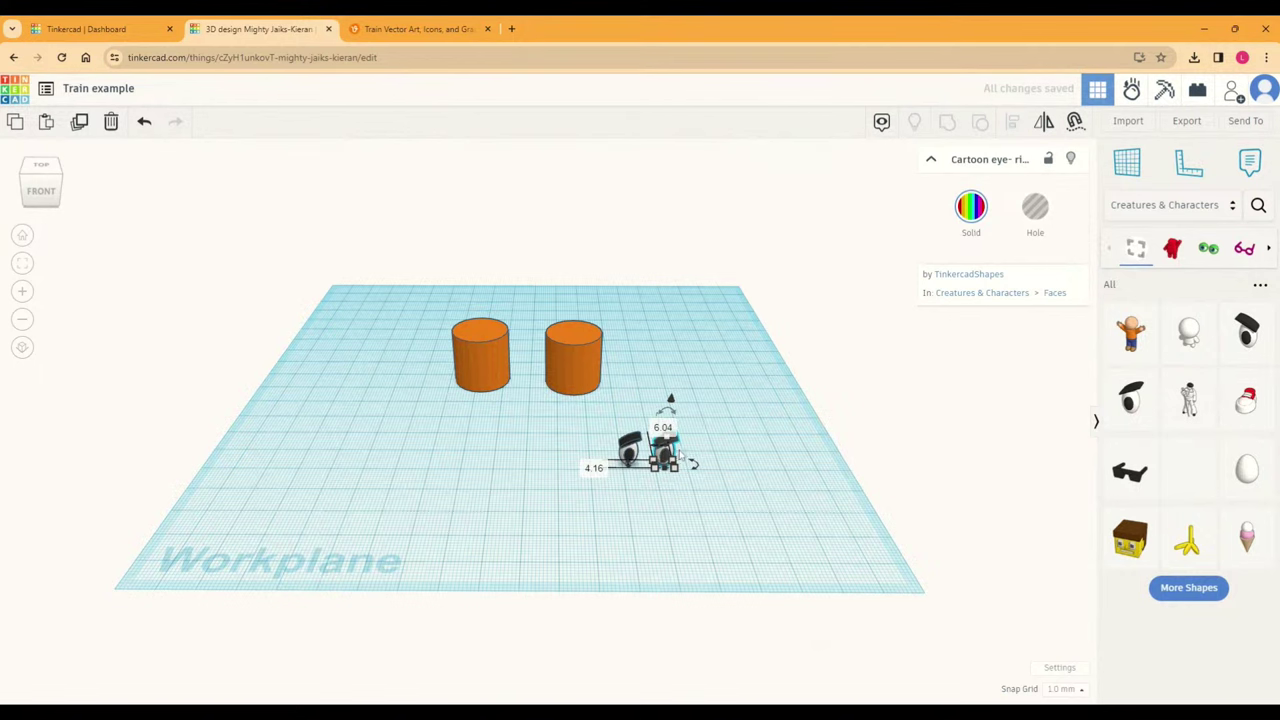
scroll(671, 456, up, 5)
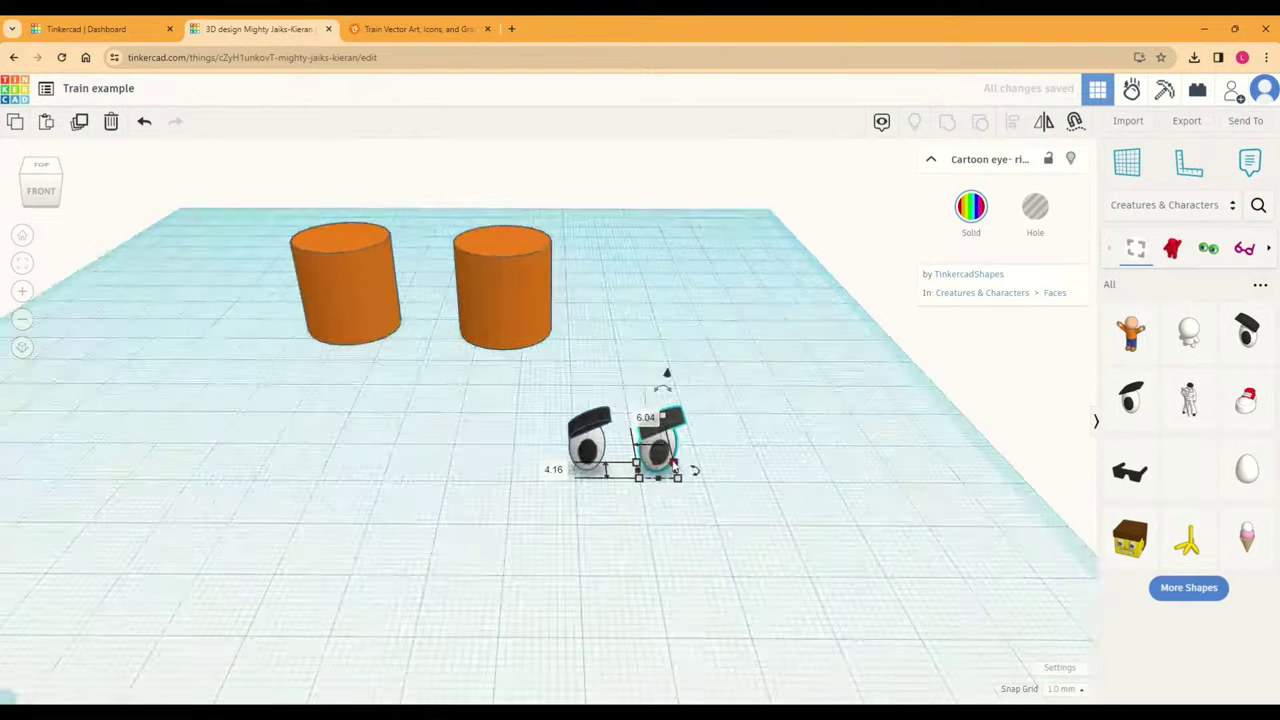
drag(698, 441, 800, 436)
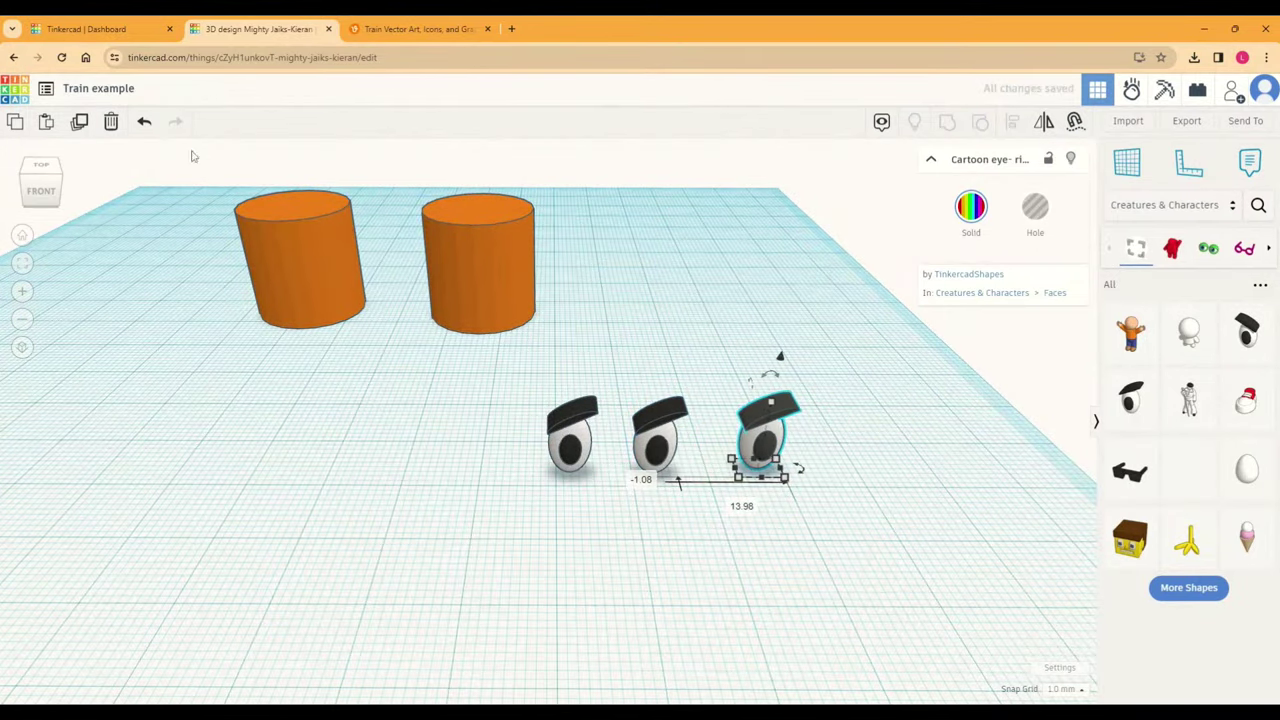
click(80, 122)
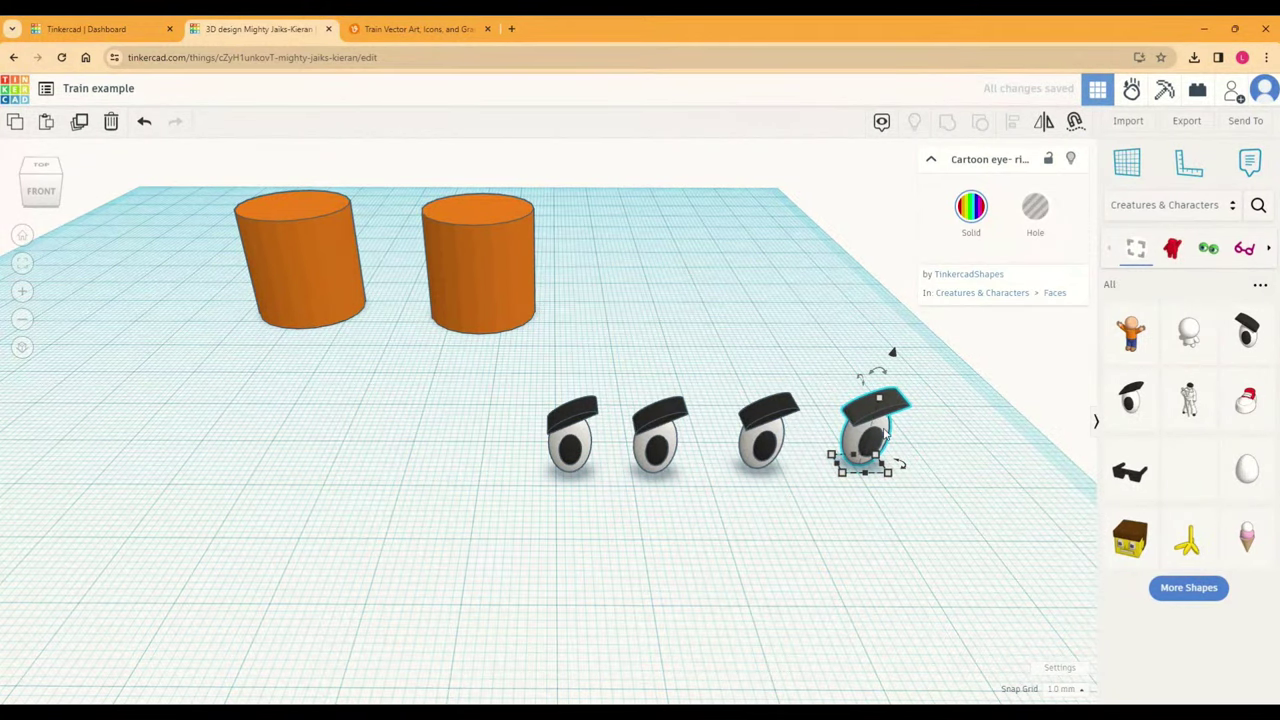
Step: Delete the two rightmost cartoon eyes from the row
key(Delete)
click(773, 450)
key(Delete)
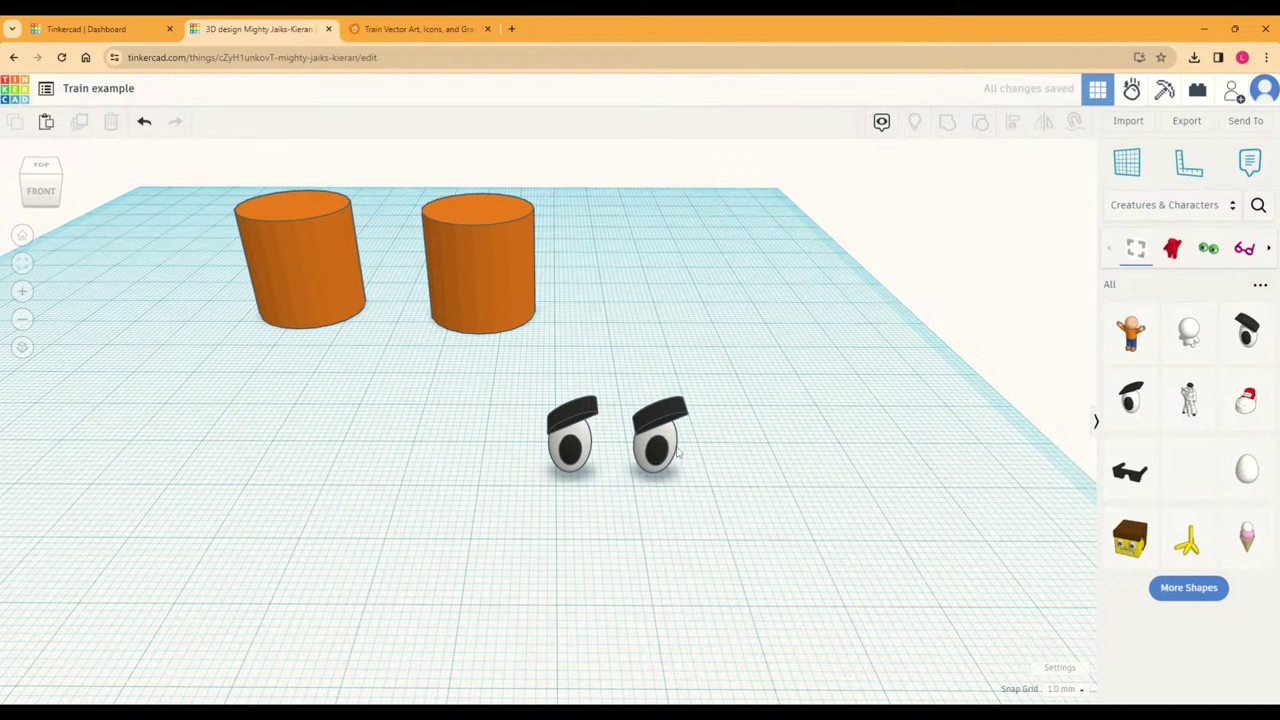
Step: Mirror the left cartoon eye horizontally so the two eyes form a symmetrical pair
click(569, 457)
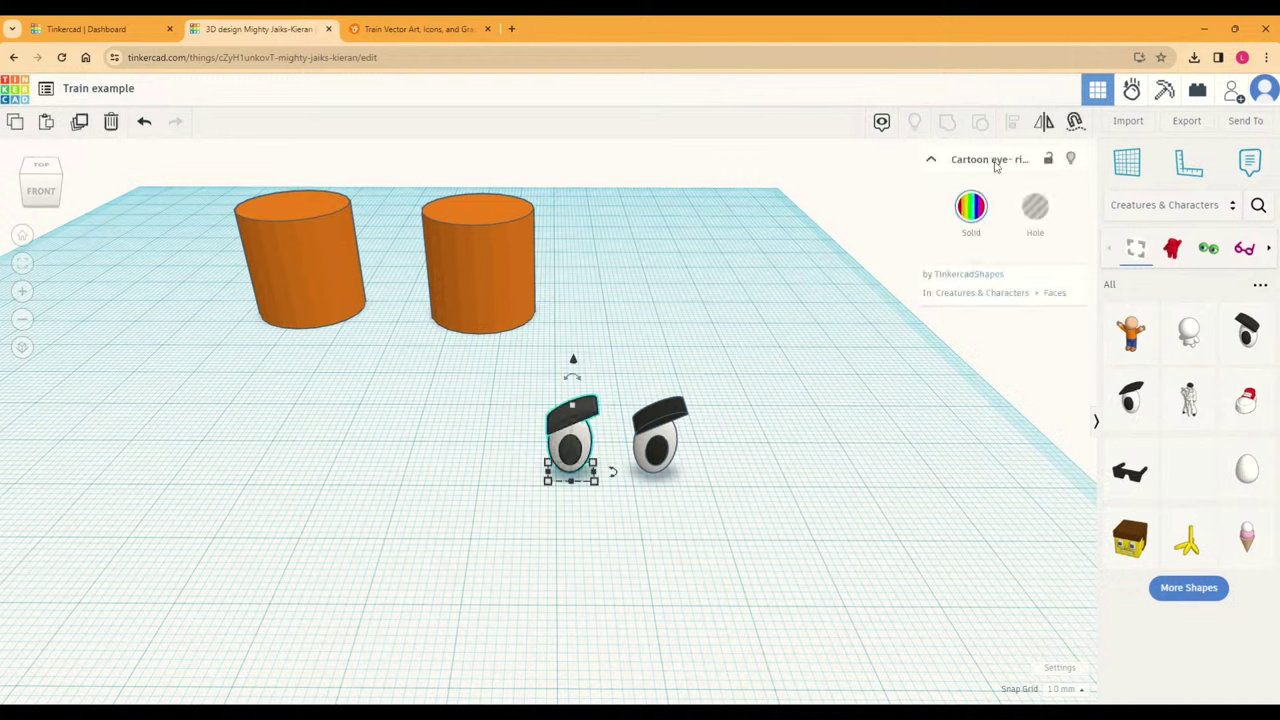
click(1044, 125)
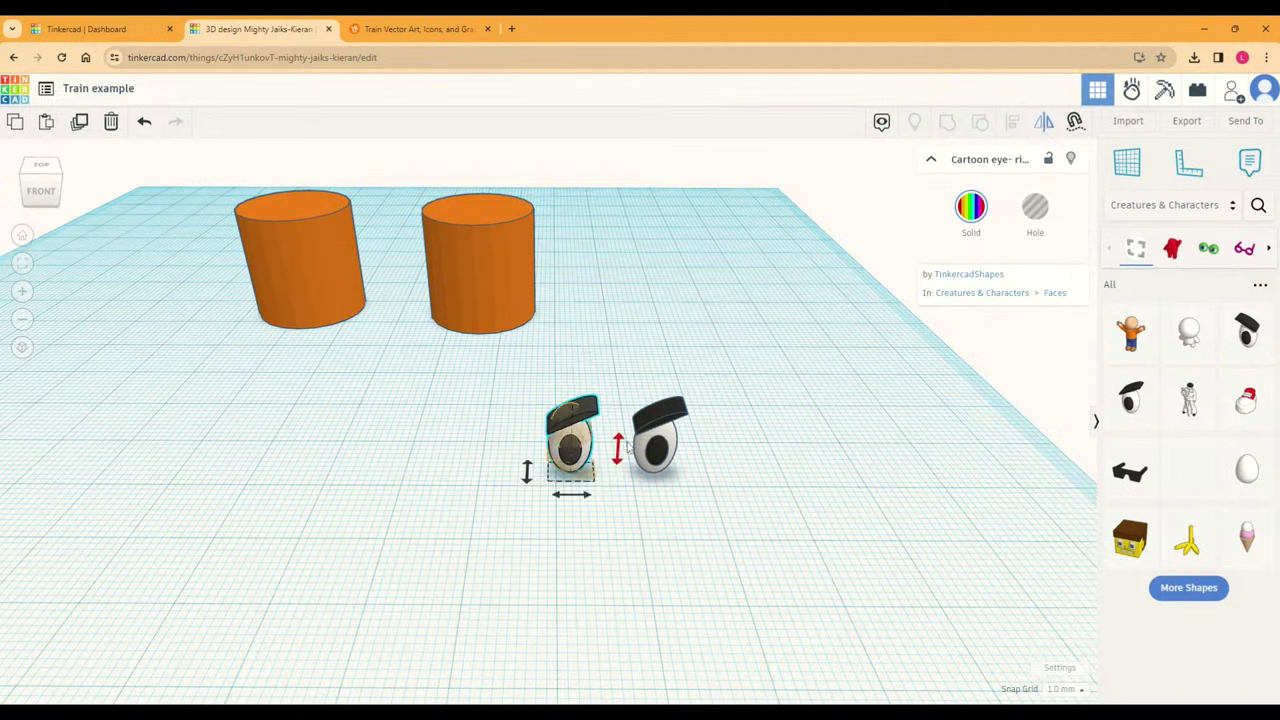
click(571, 494)
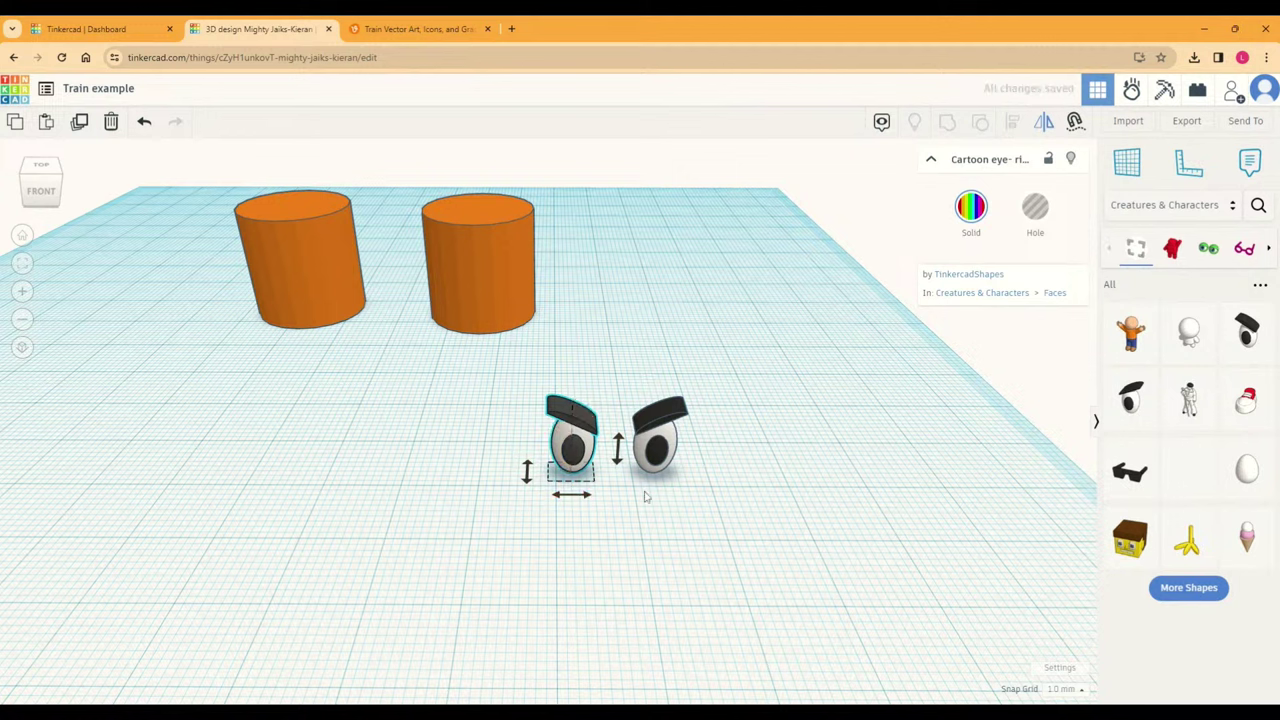
click(780, 495)
Step: Delete both cartoon eyes from the workplane
drag(472, 370, 796, 488)
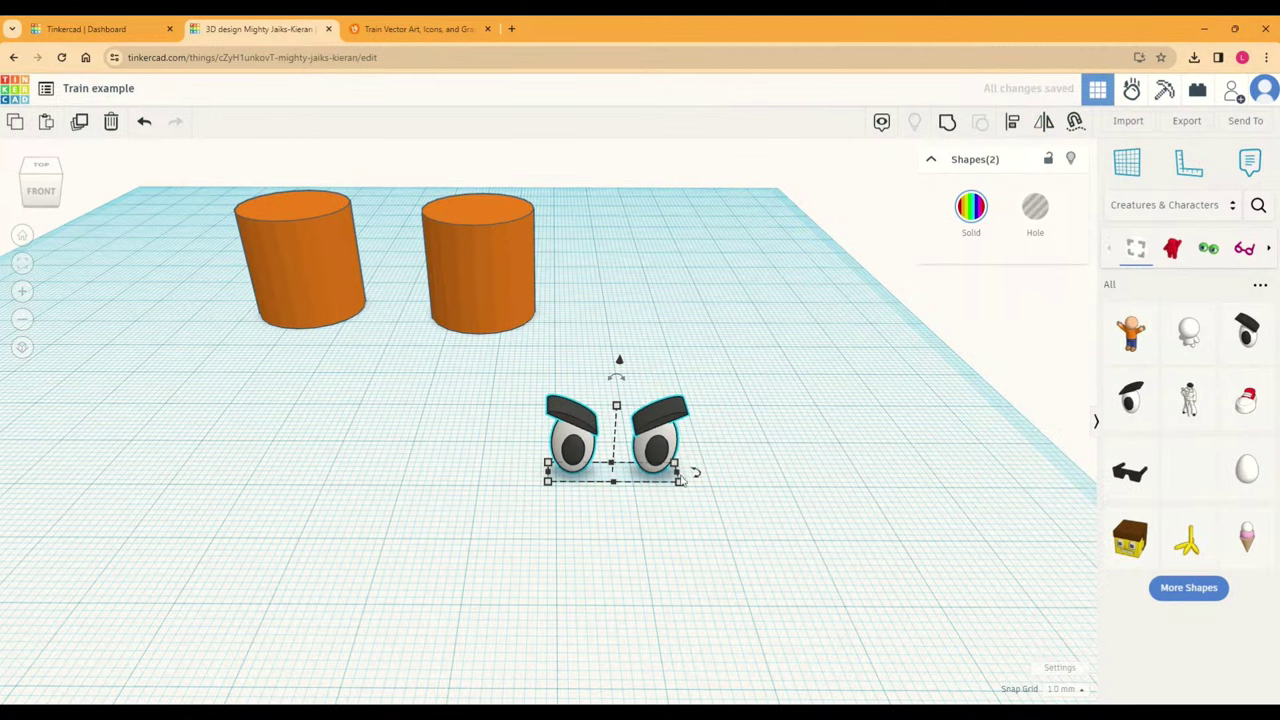
click(755, 518)
click(667, 452)
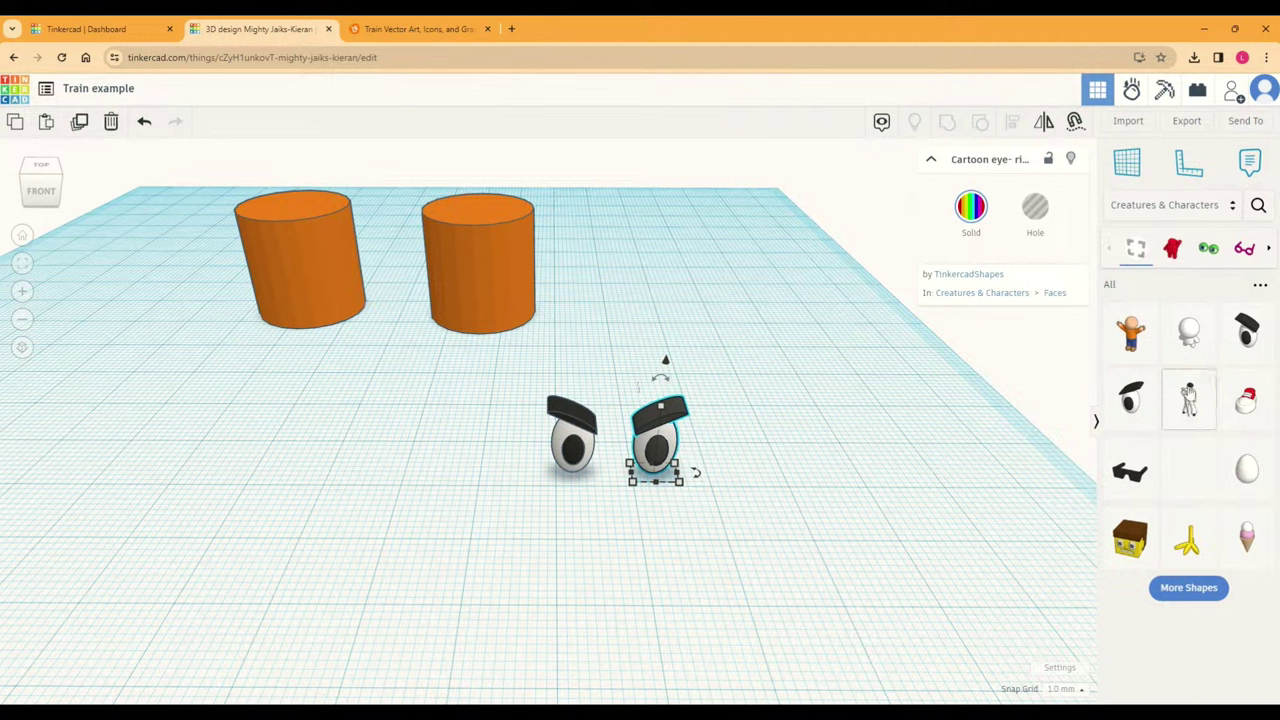
drag(526, 380, 832, 482)
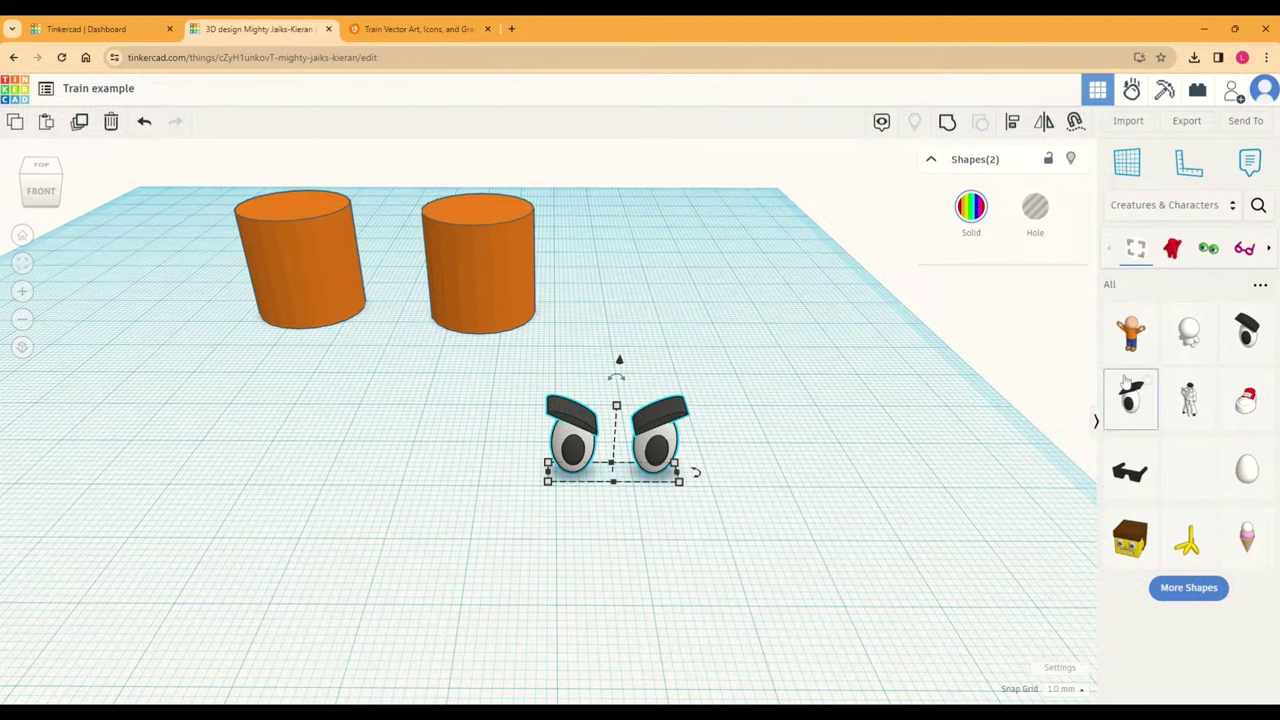
click(622, 543)
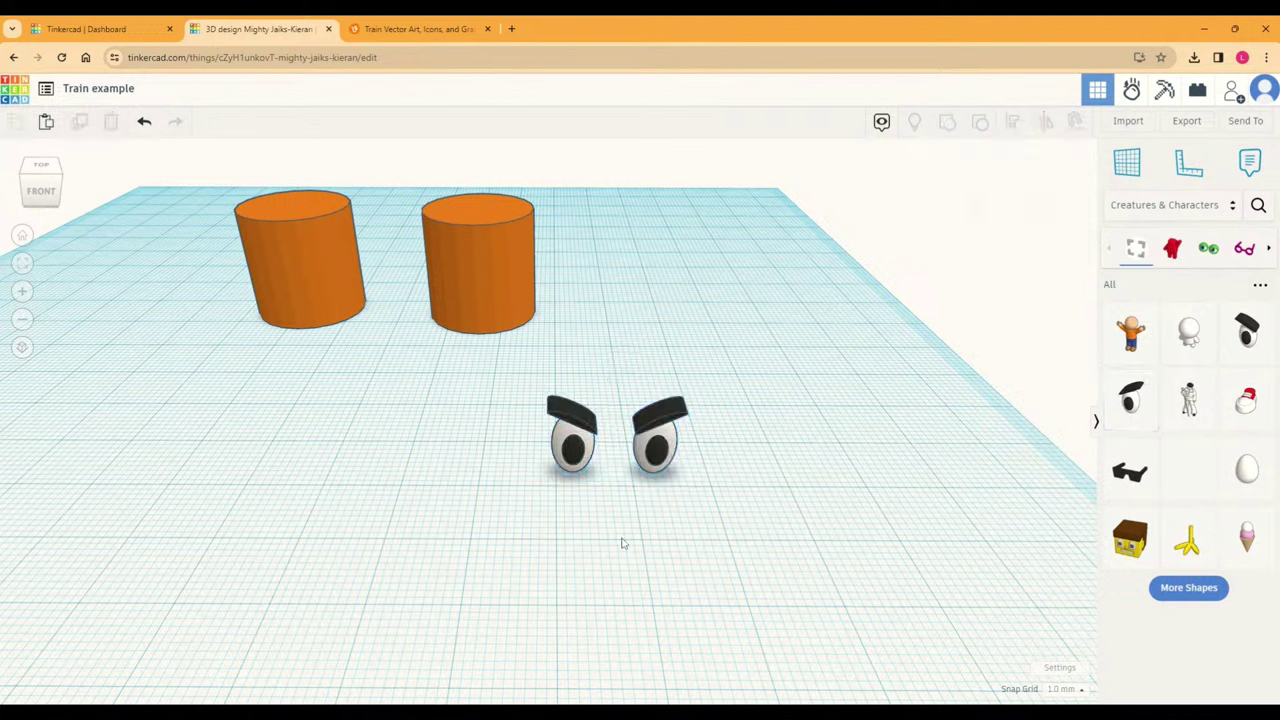
click(647, 451)
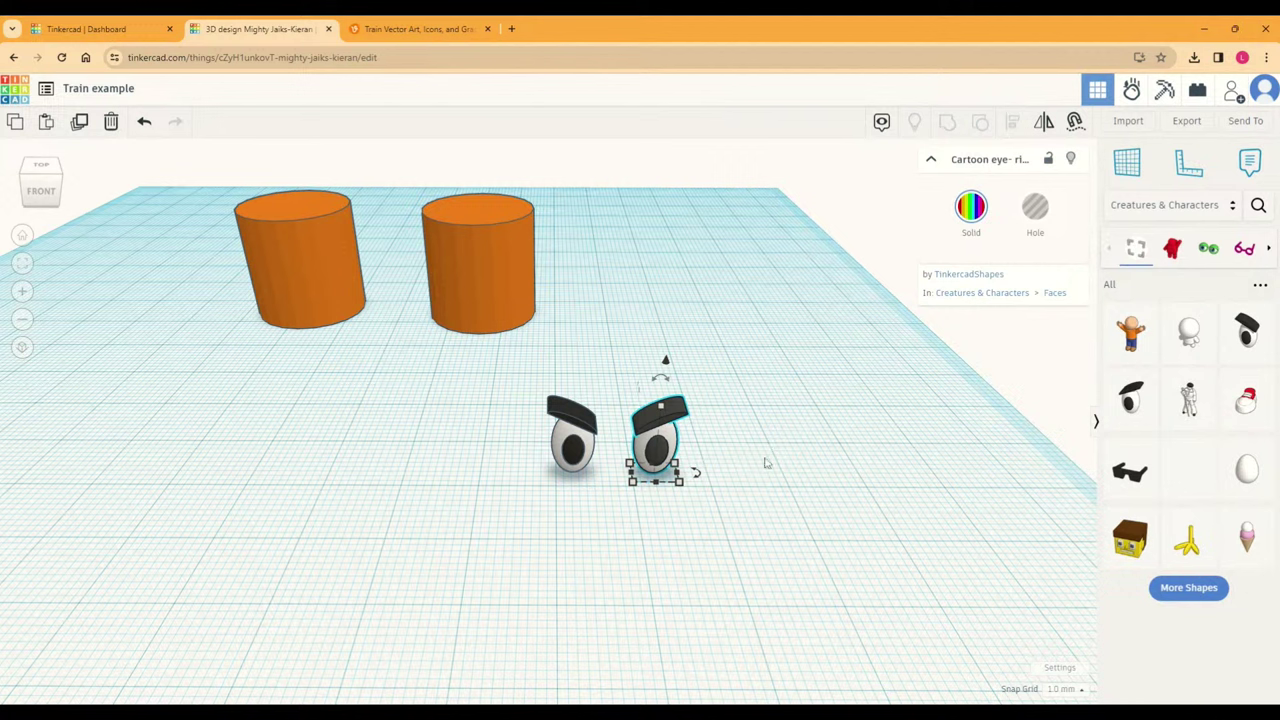
key(Delete)
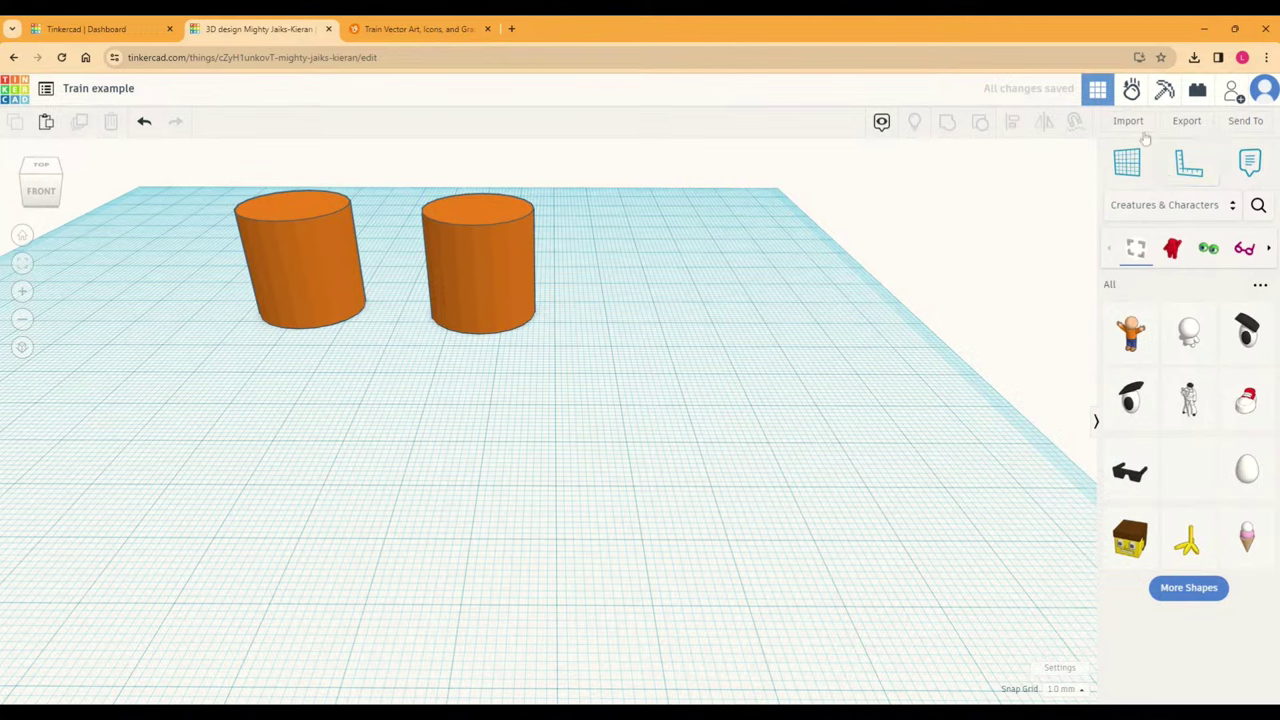
Step: Import the file Backsplash Z tile hex.stl into the design
right_drag(936, 255, 751, 274)
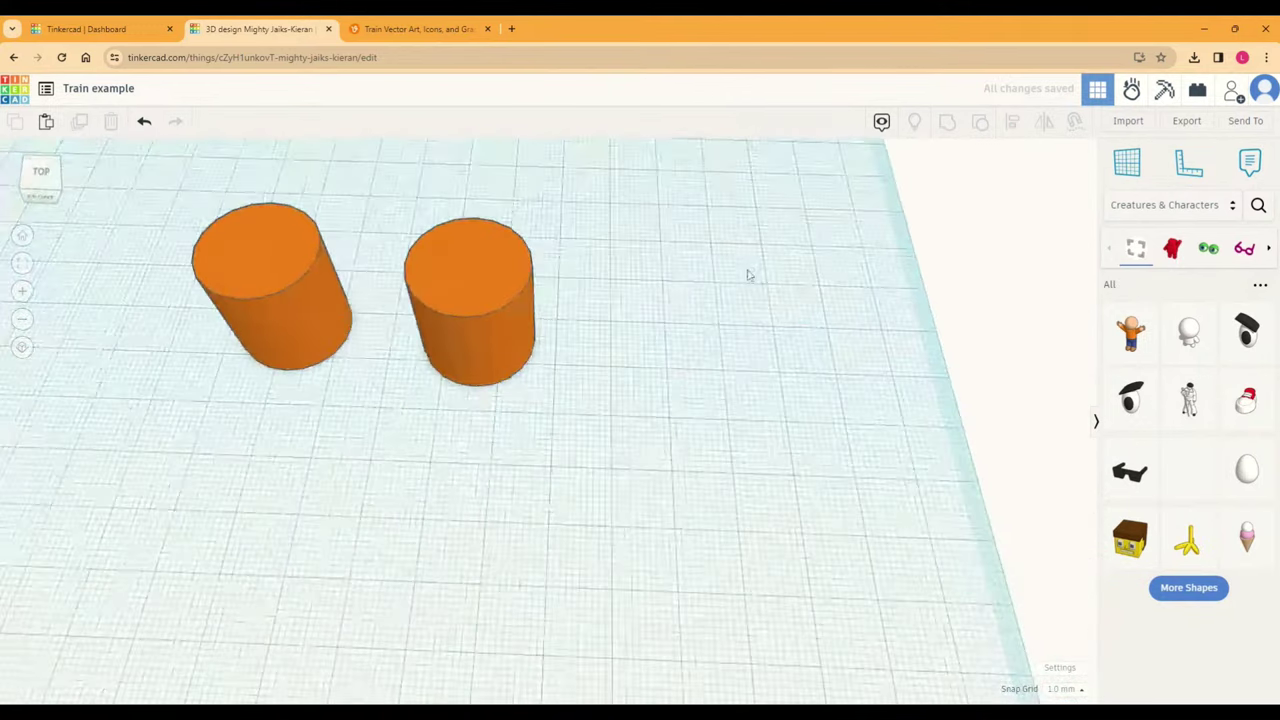
scroll(745, 276, down, 3)
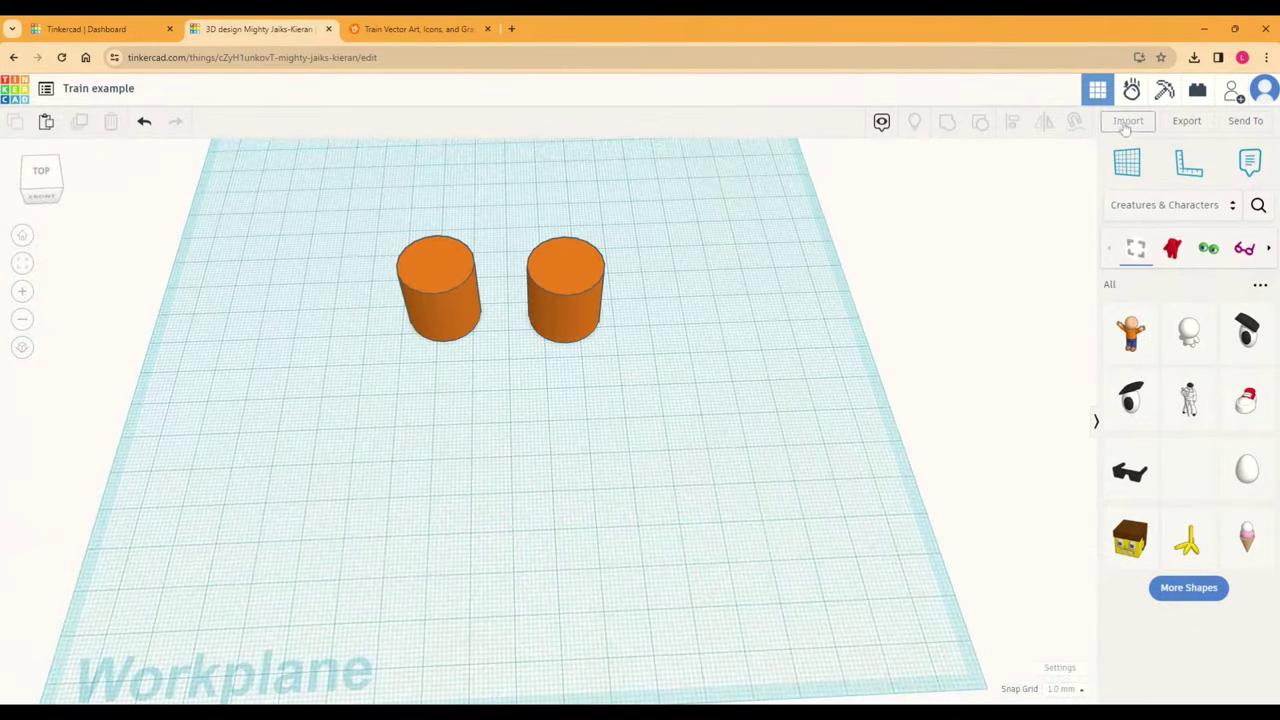
click(1128, 121)
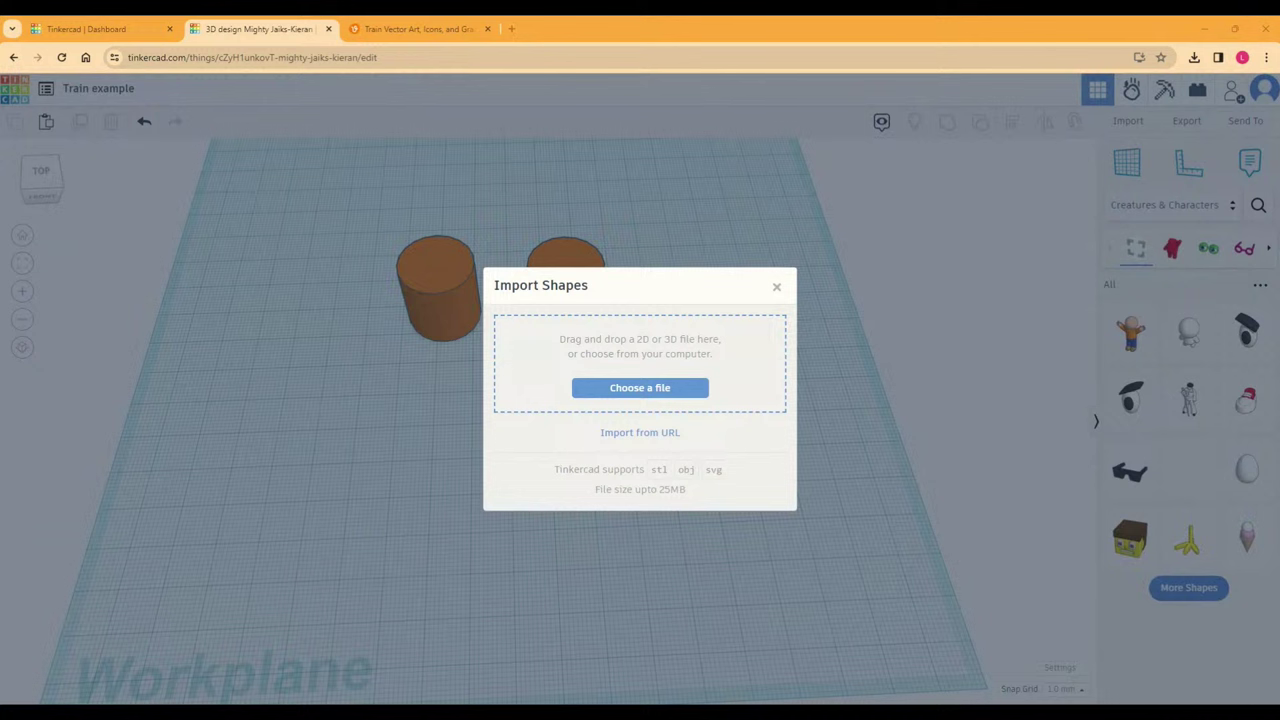
click(745, 549)
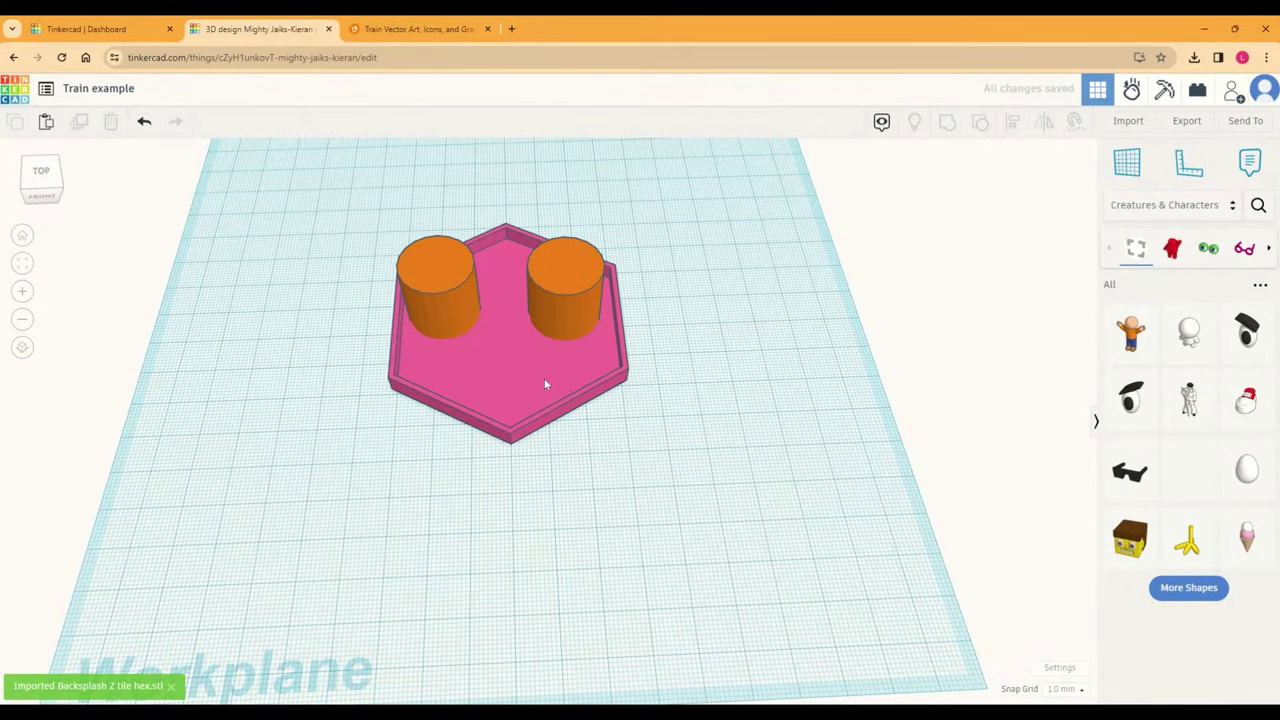
Step: Move the imported hexagonal tile to the front left of the workplane and delete it
drag(544, 378, 310, 521)
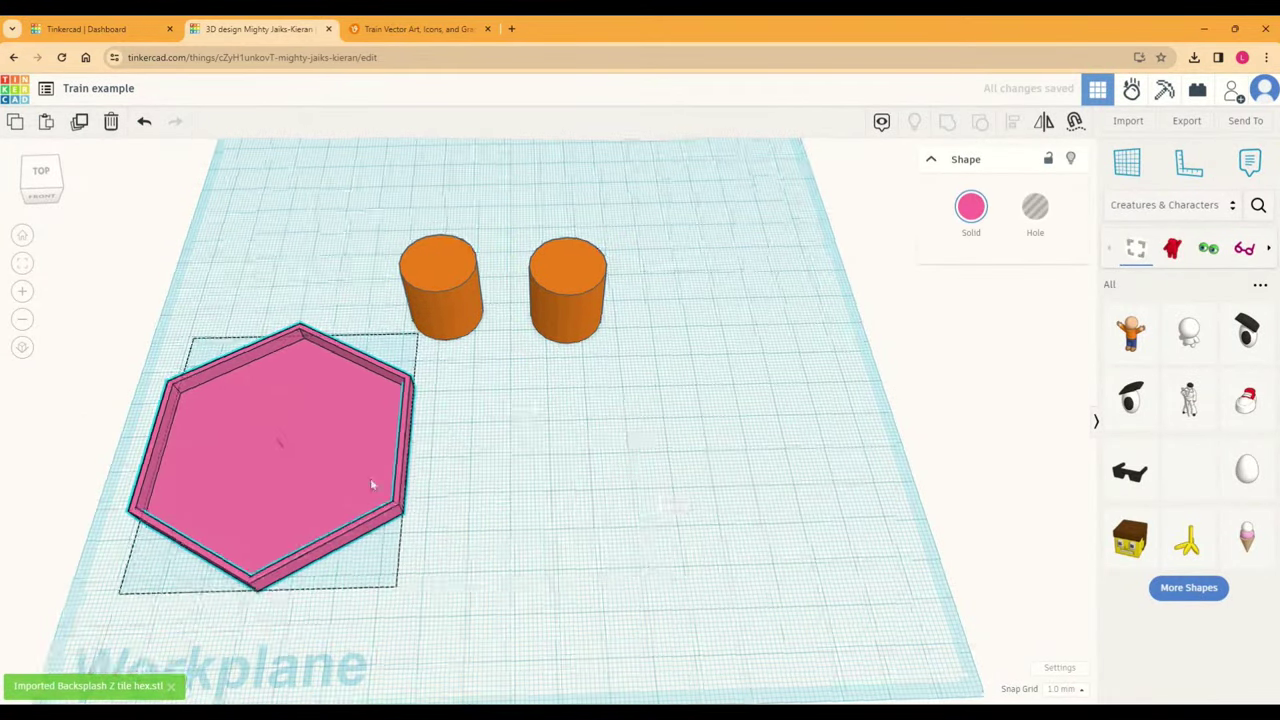
right_drag(371, 486, 509, 537)
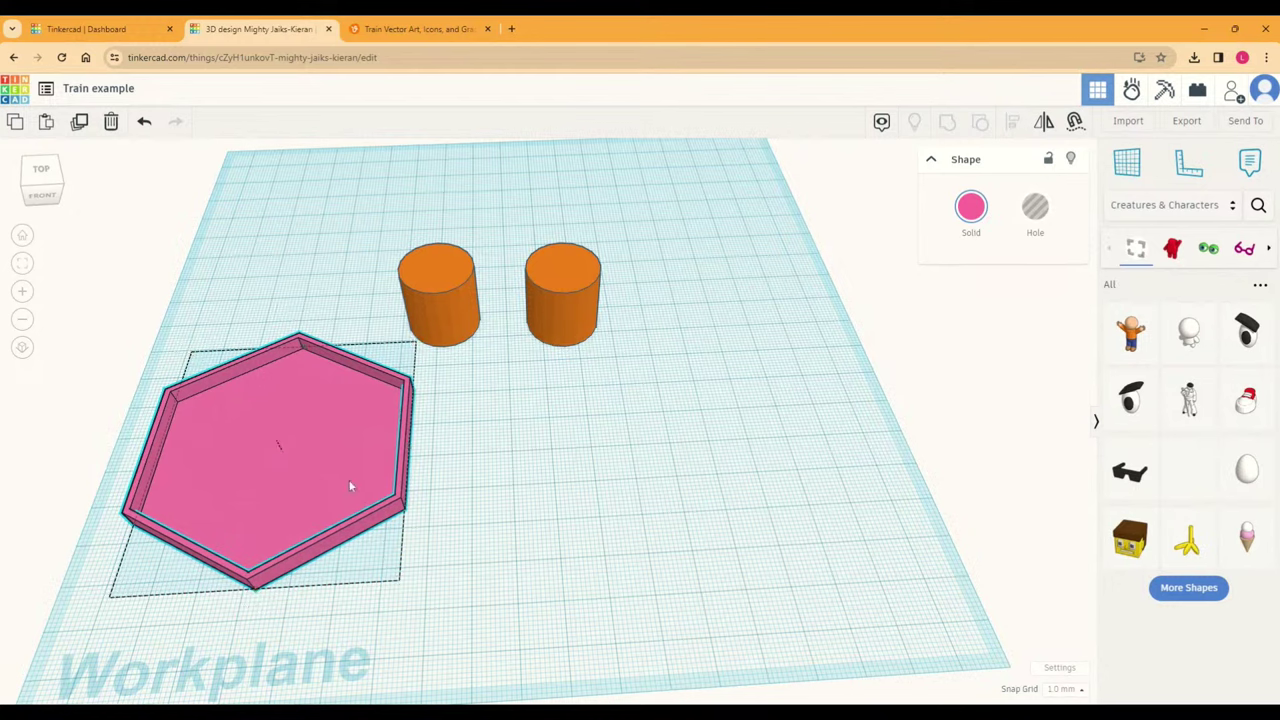
key(Delete)
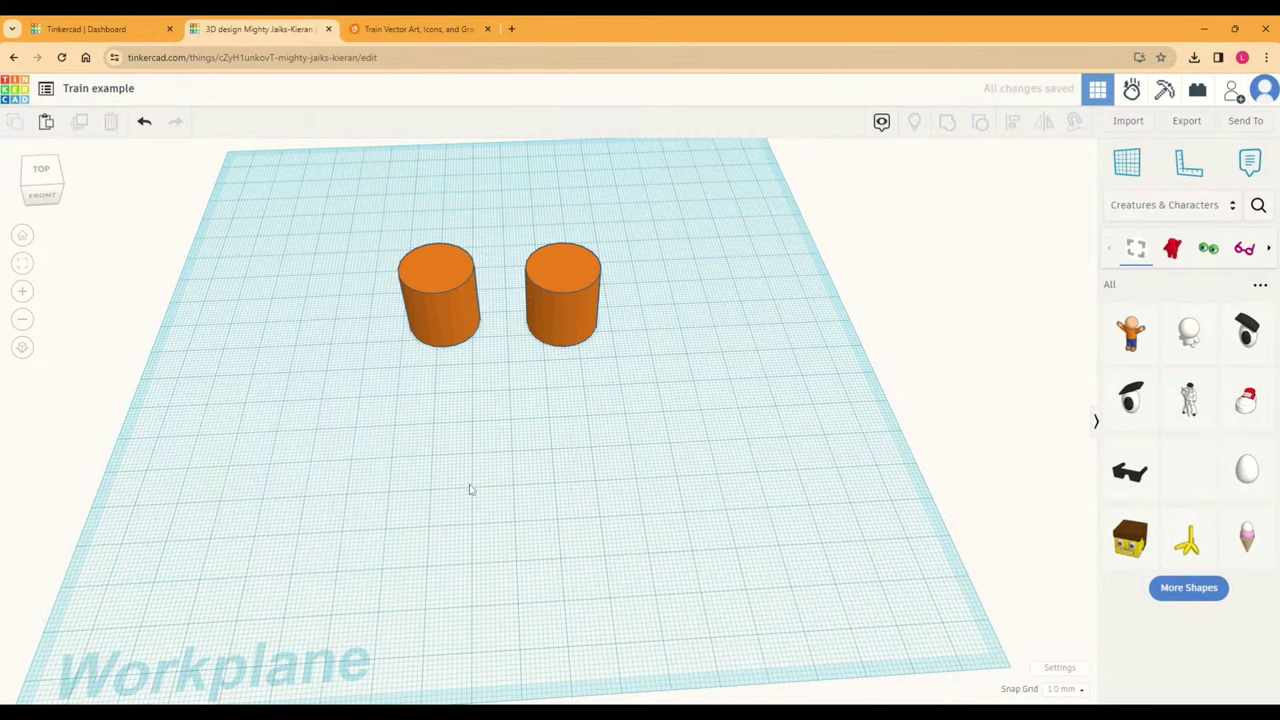
Step: Export only the two cylinders as an STL file for 3D printing
click(1176, 121)
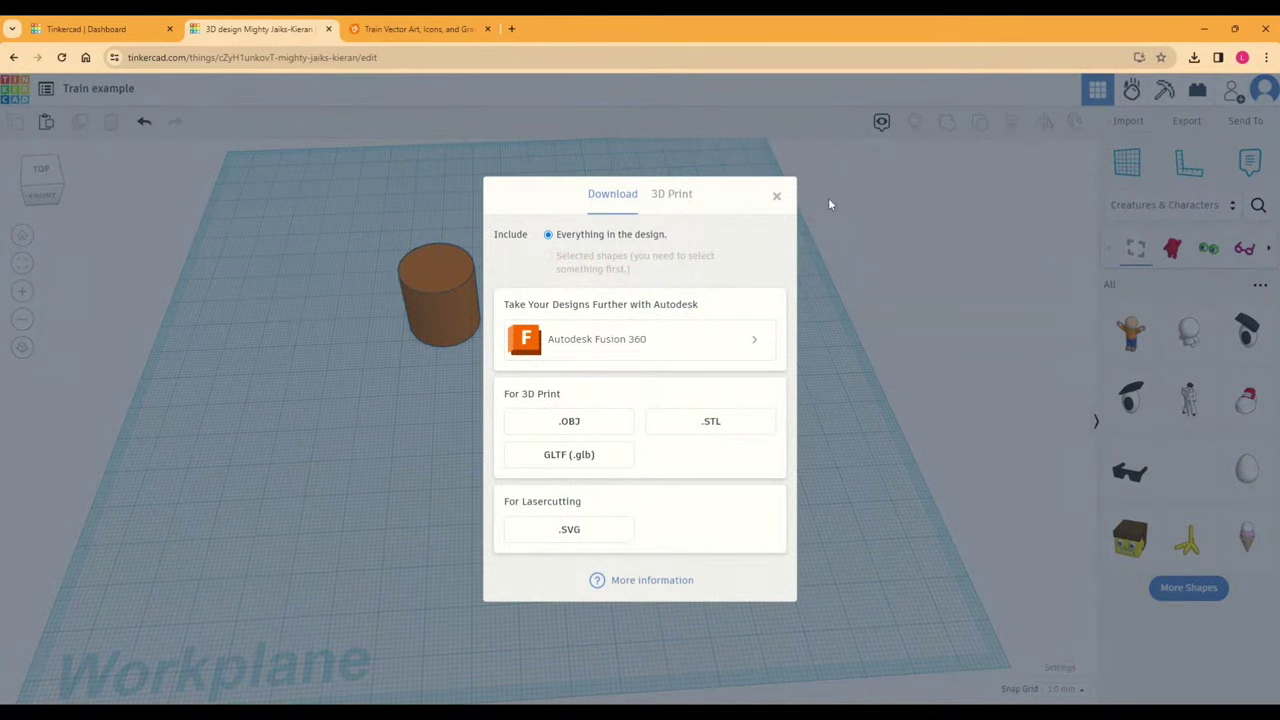
click(776, 196)
drag(392, 210, 603, 330)
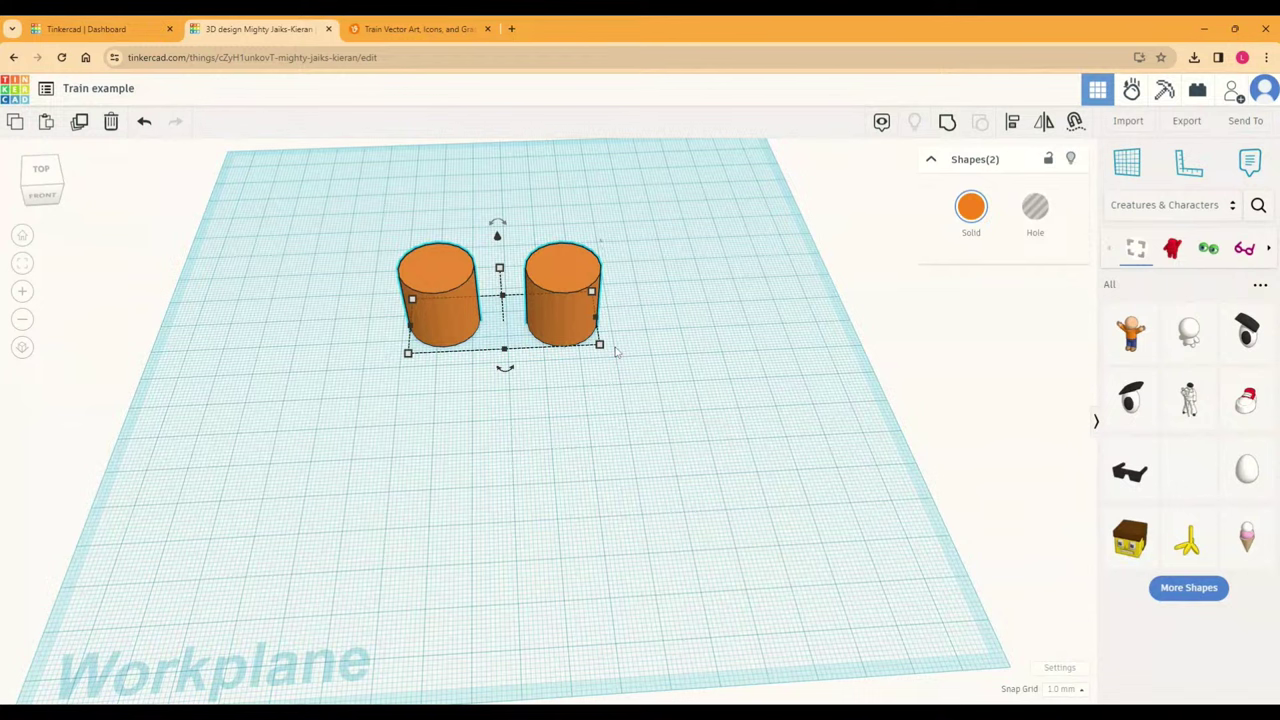
click(1184, 121)
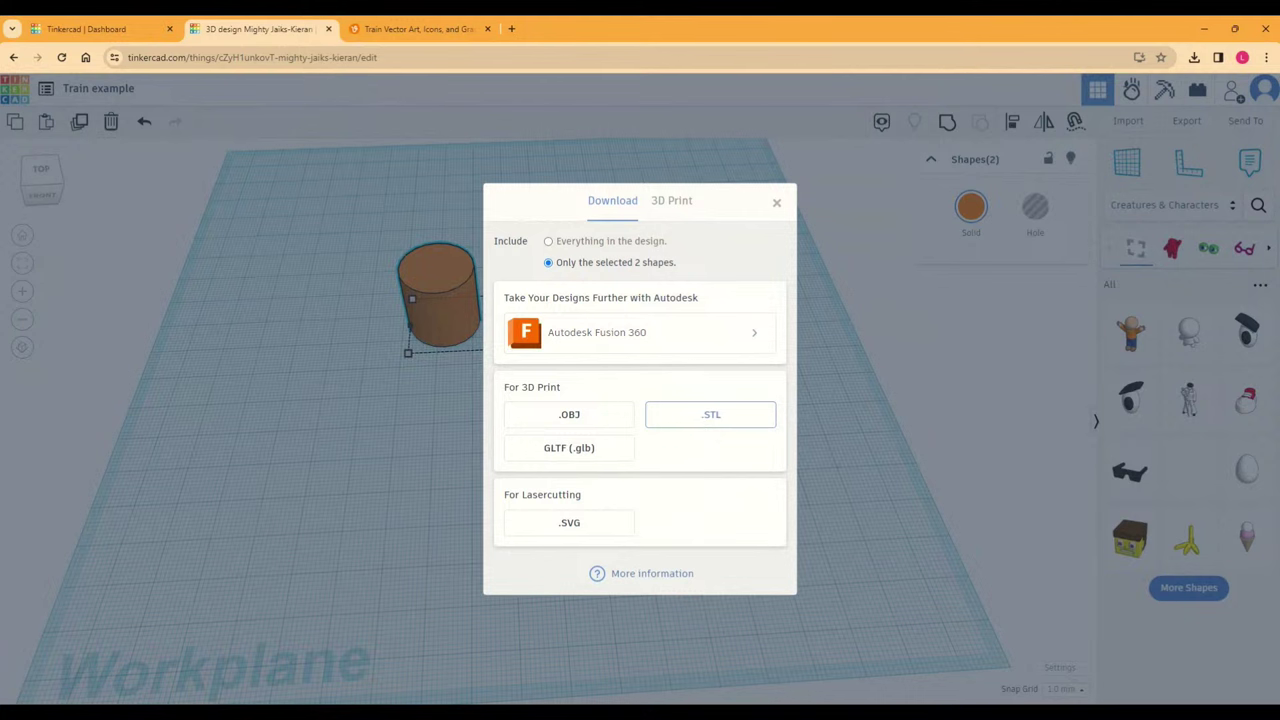
click(699, 423)
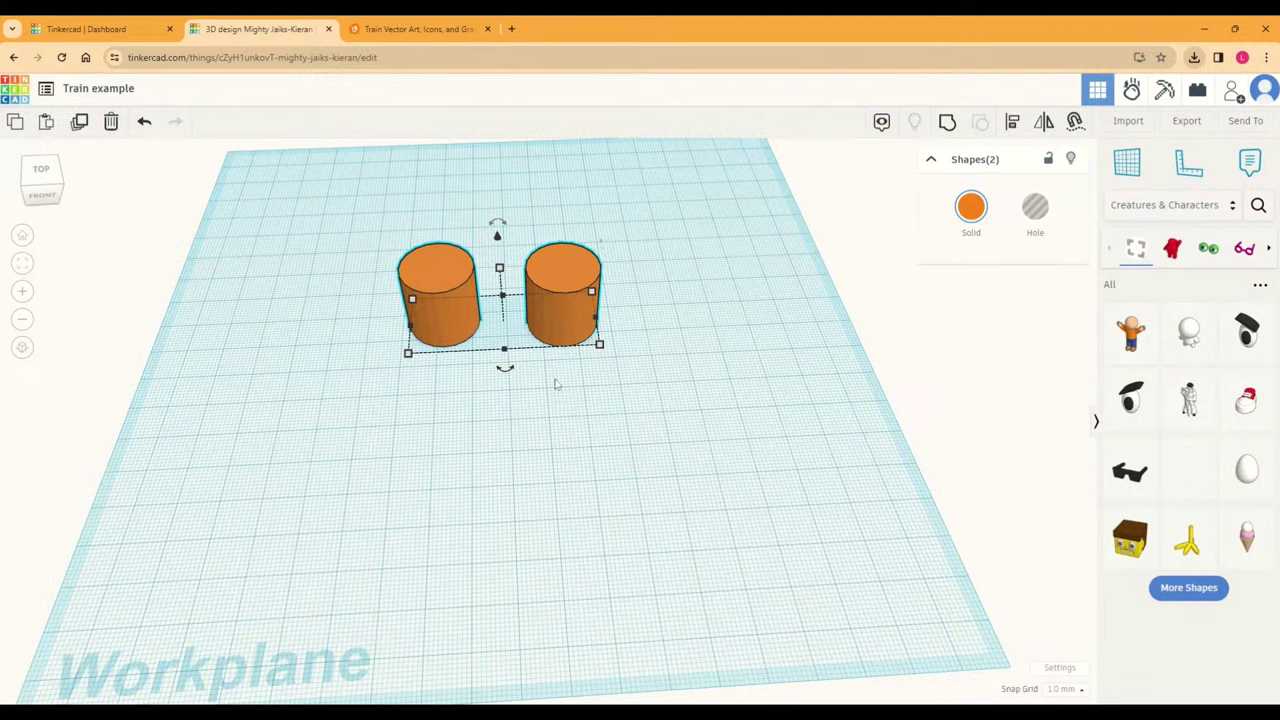
Step: Switch the shape library to the Basic Shapes collection and select the right cylinder
click(1137, 208)
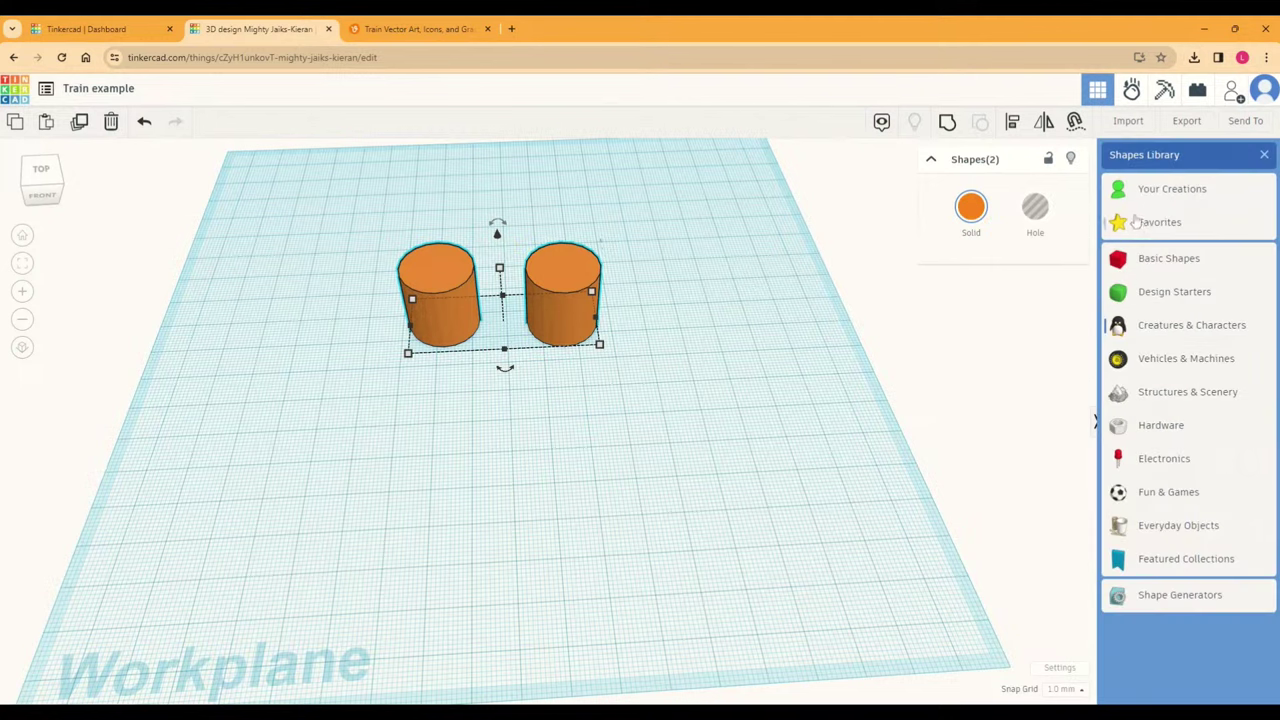
click(1165, 258)
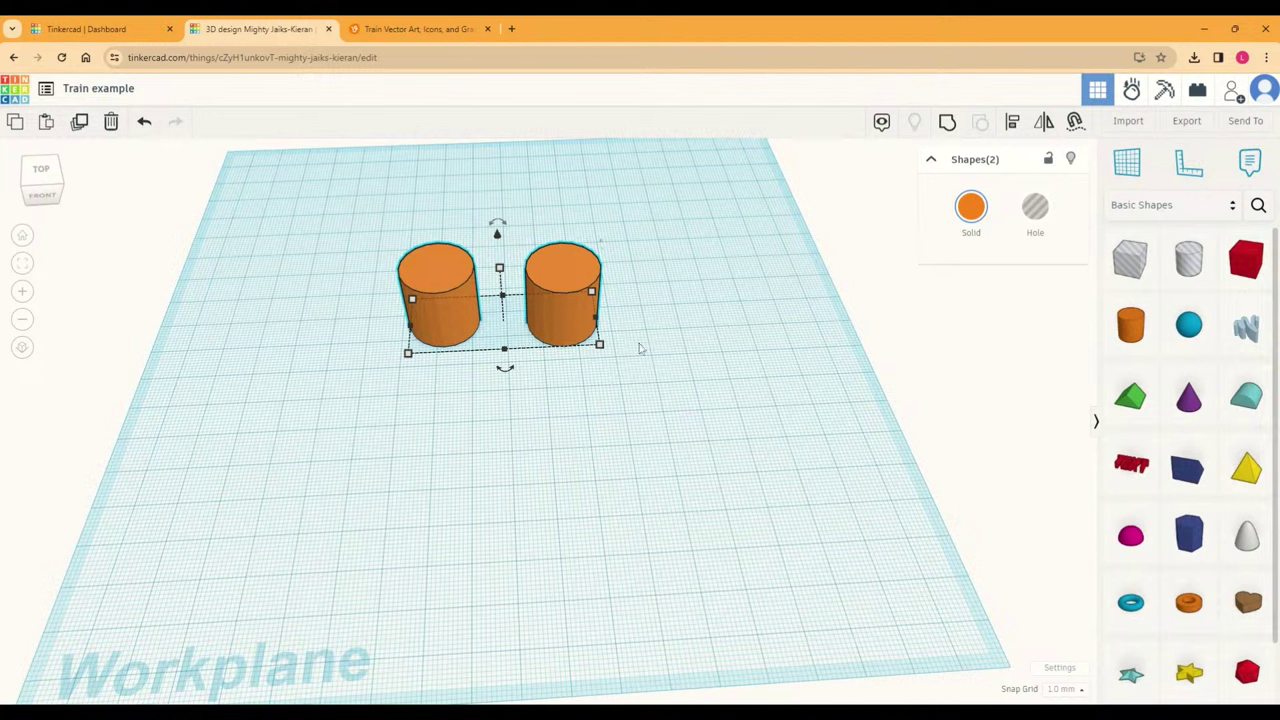
click(583, 292)
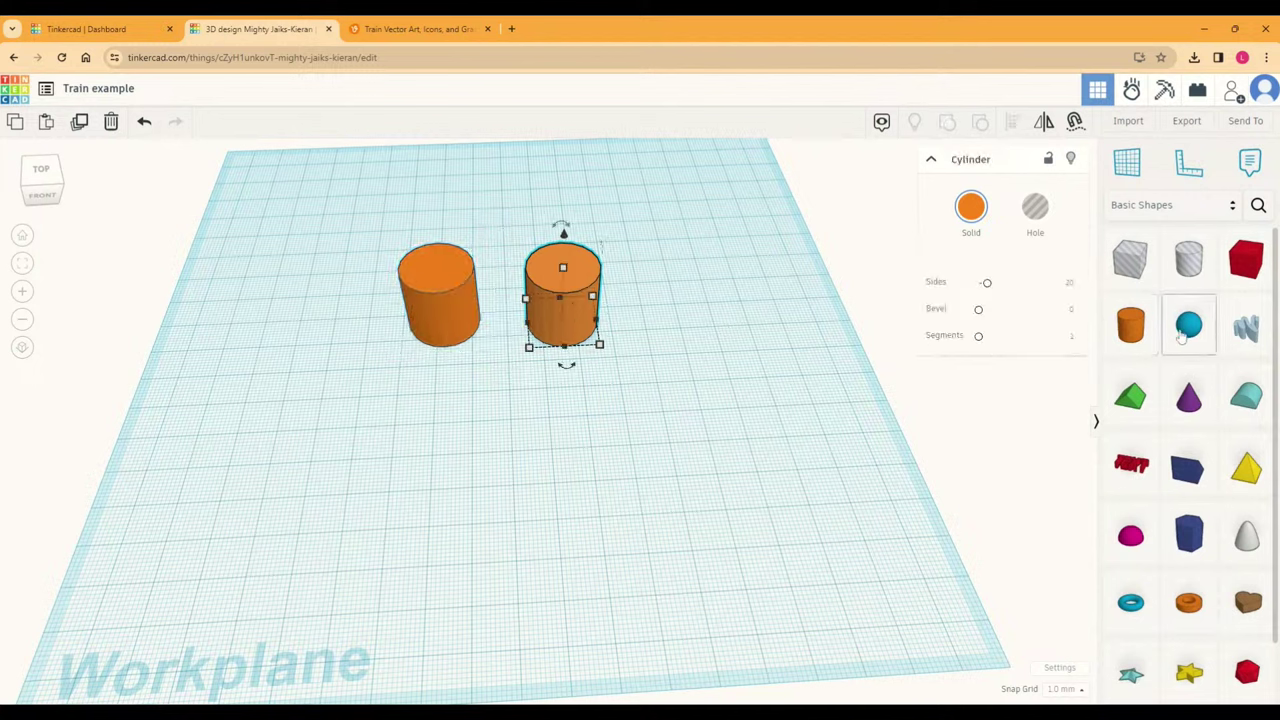
Step: Place a sphere and a cone in a row in front of the left cylinder and delete the right cylinder
drag(1188, 323, 422, 400)
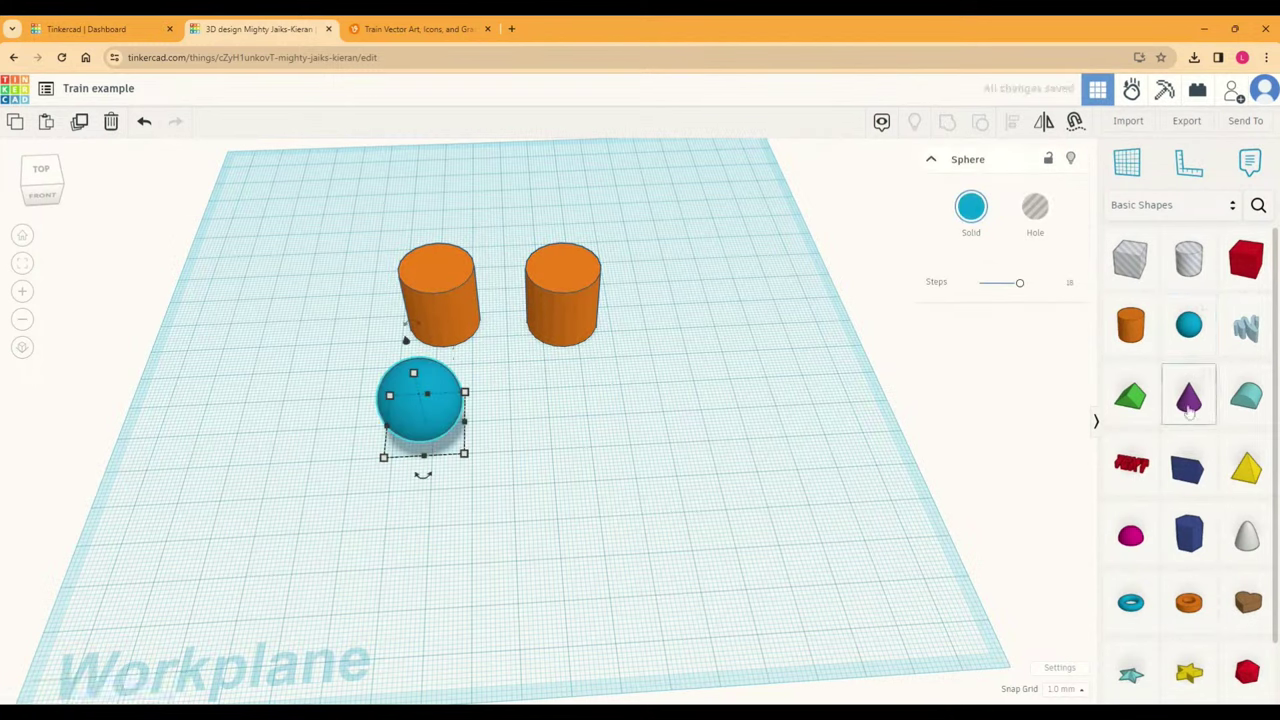
drag(1189, 397, 420, 512)
click(580, 320)
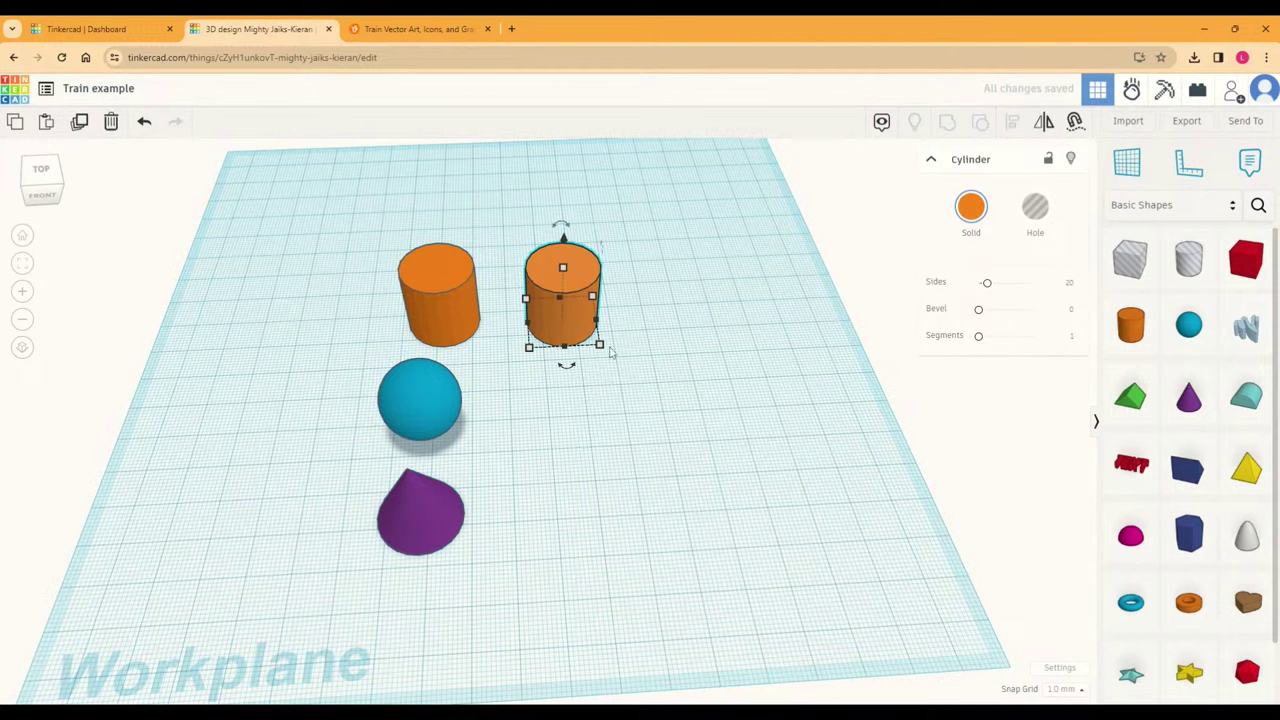
key(Delete)
Step: Export only the cone as an STL file for 3D printing
click(450, 514)
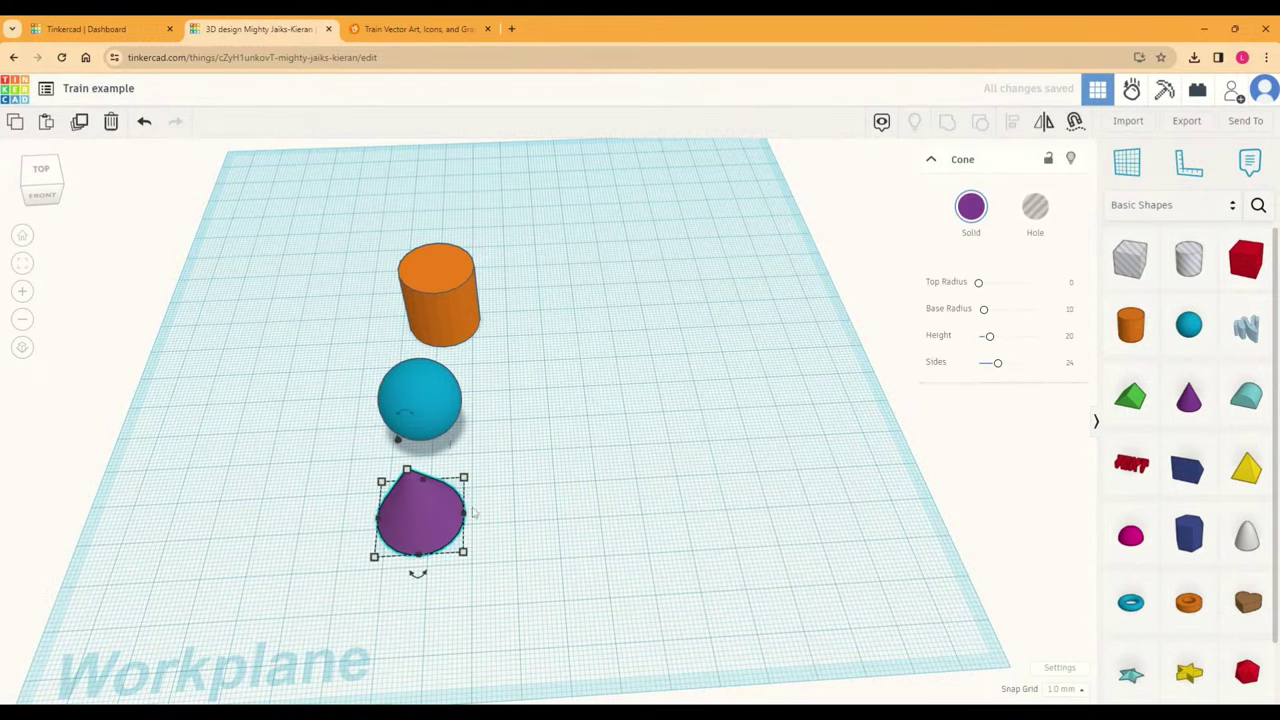
click(1185, 122)
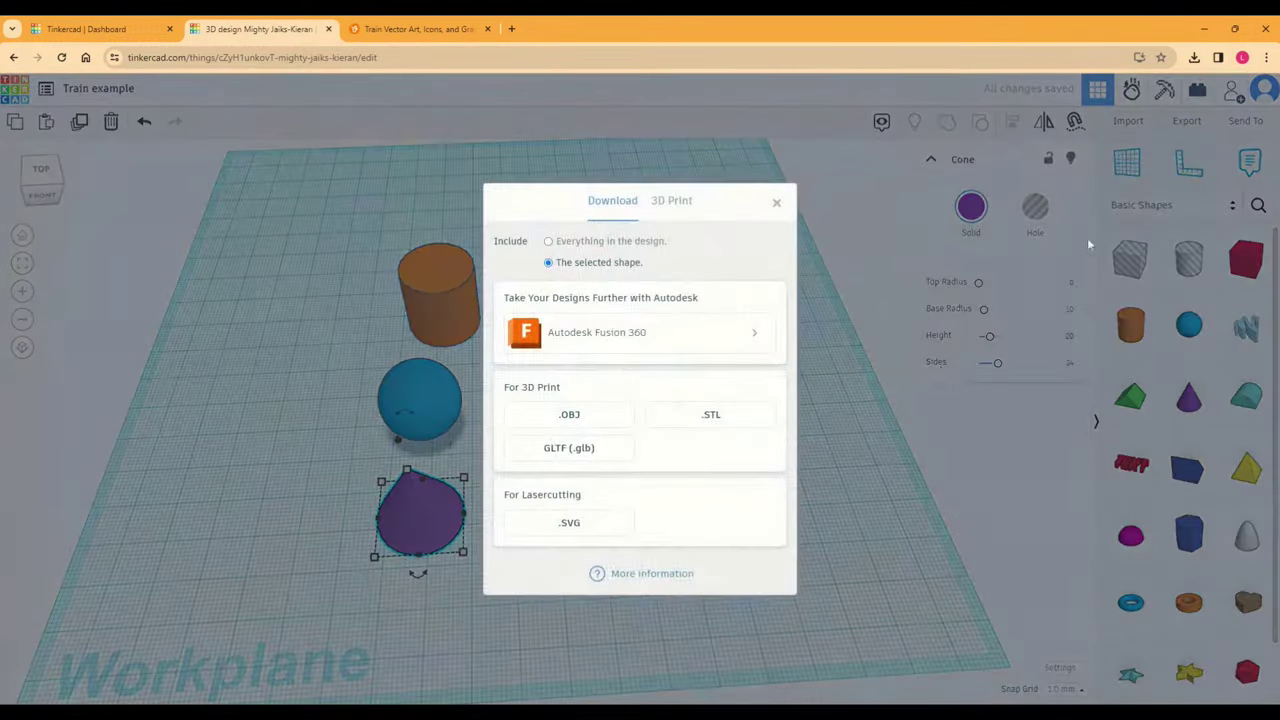
click(733, 414)
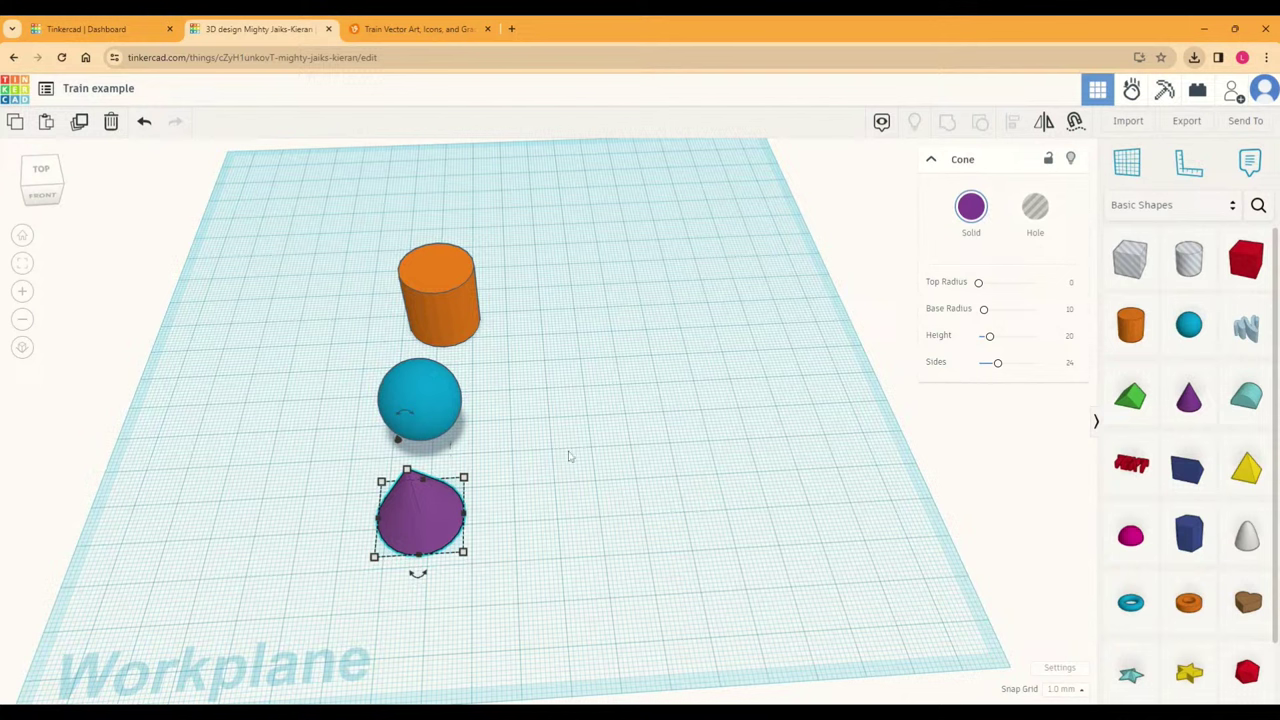
Step: Move the cone about 32 mm right and 27 mm back, and check its export formats without downloading
click(637, 497)
drag(423, 523, 552, 418)
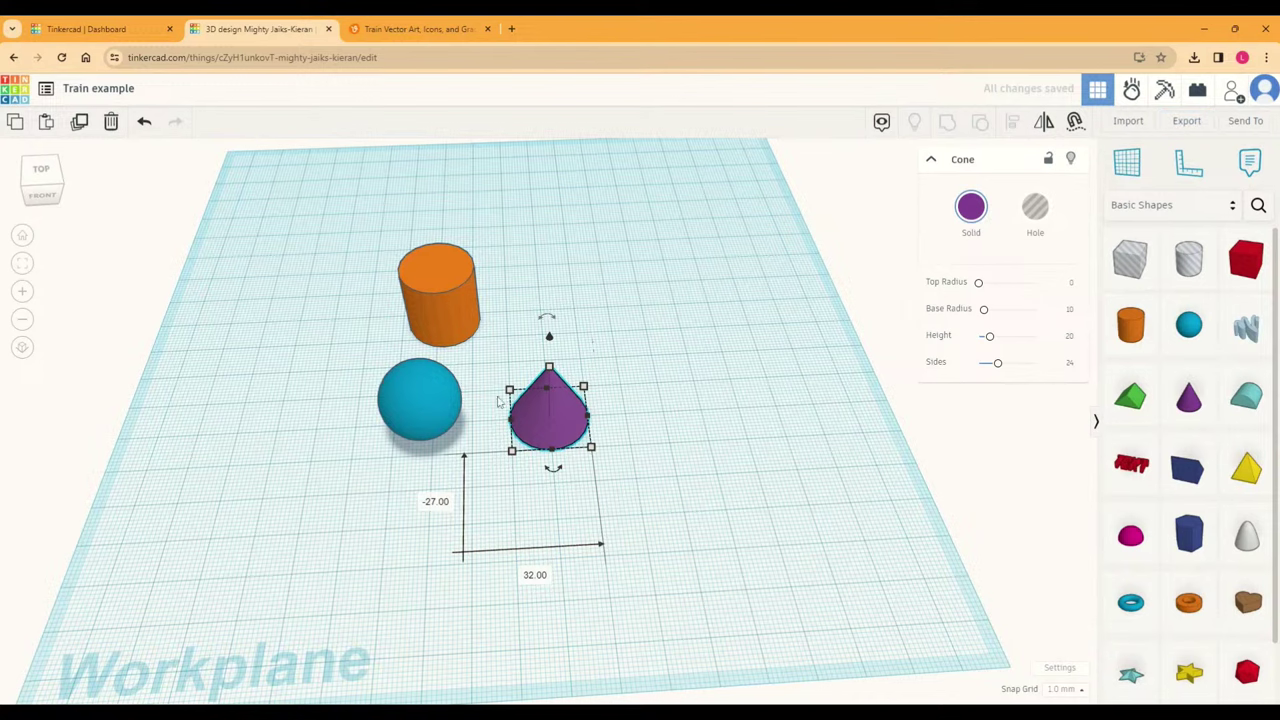
click(1186, 120)
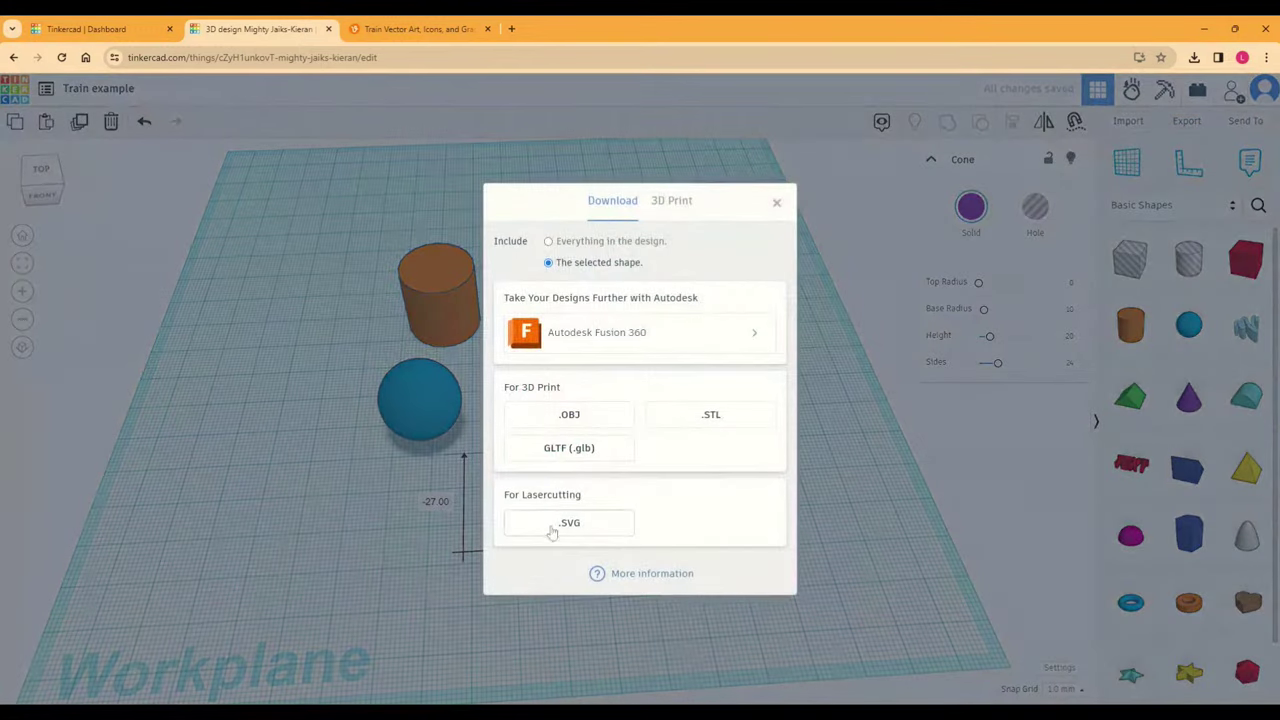
click(777, 204)
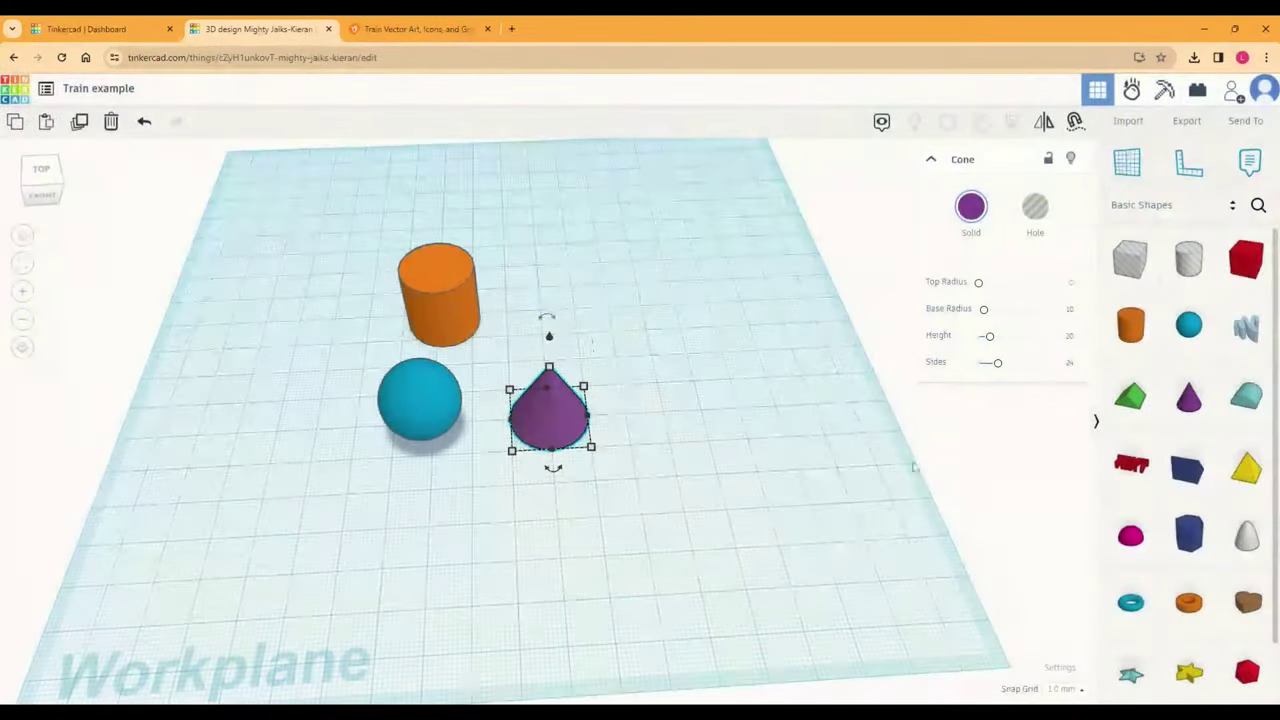
Step: Place a text shape on the workplane in front of the sphere and cone and select it
scroll(1157, 614, down, 1)
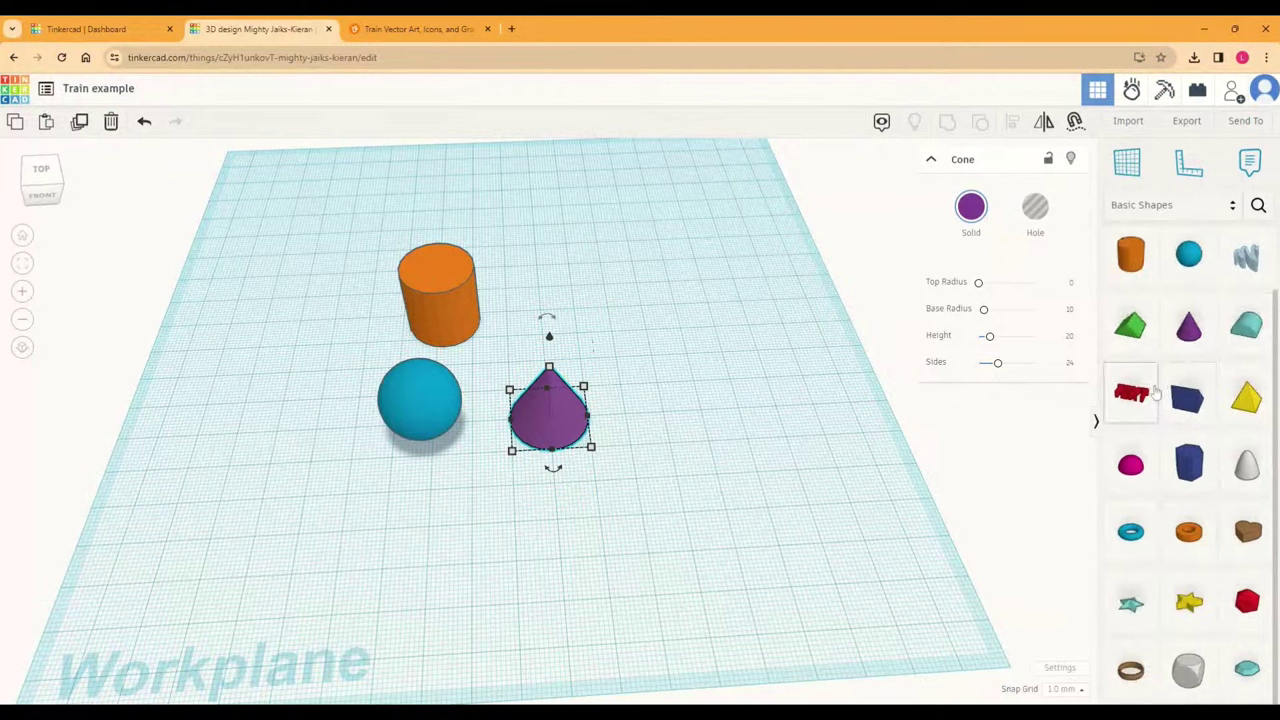
drag(1131, 393, 573, 558)
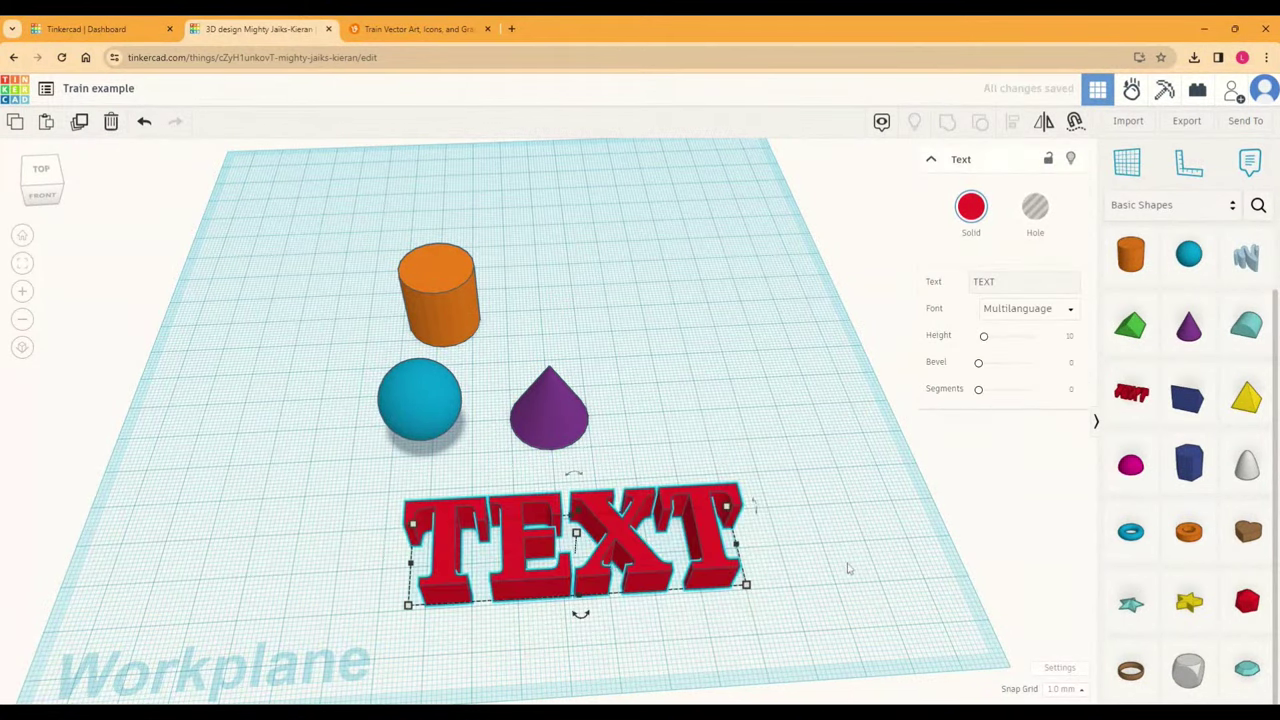
click(757, 586)
click(738, 548)
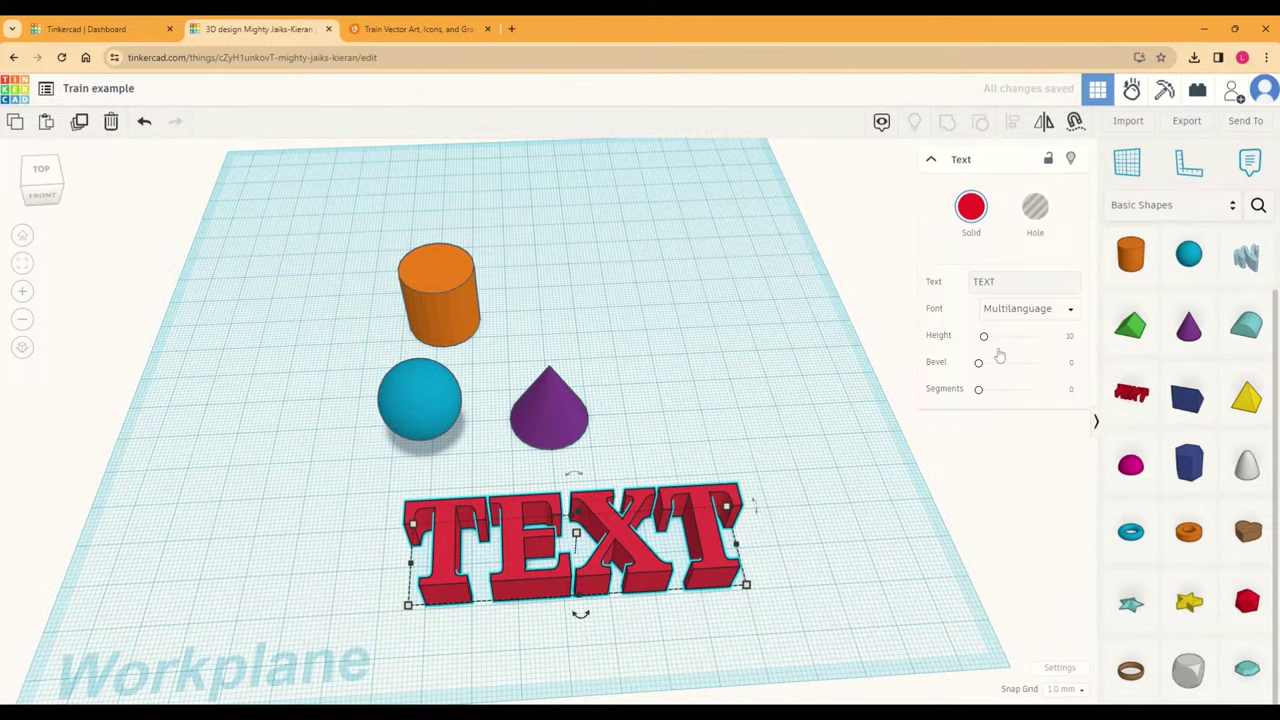
Step: Export only the text shape as an SVG for laser cutting, view the downloaded file and close it
click(1184, 124)
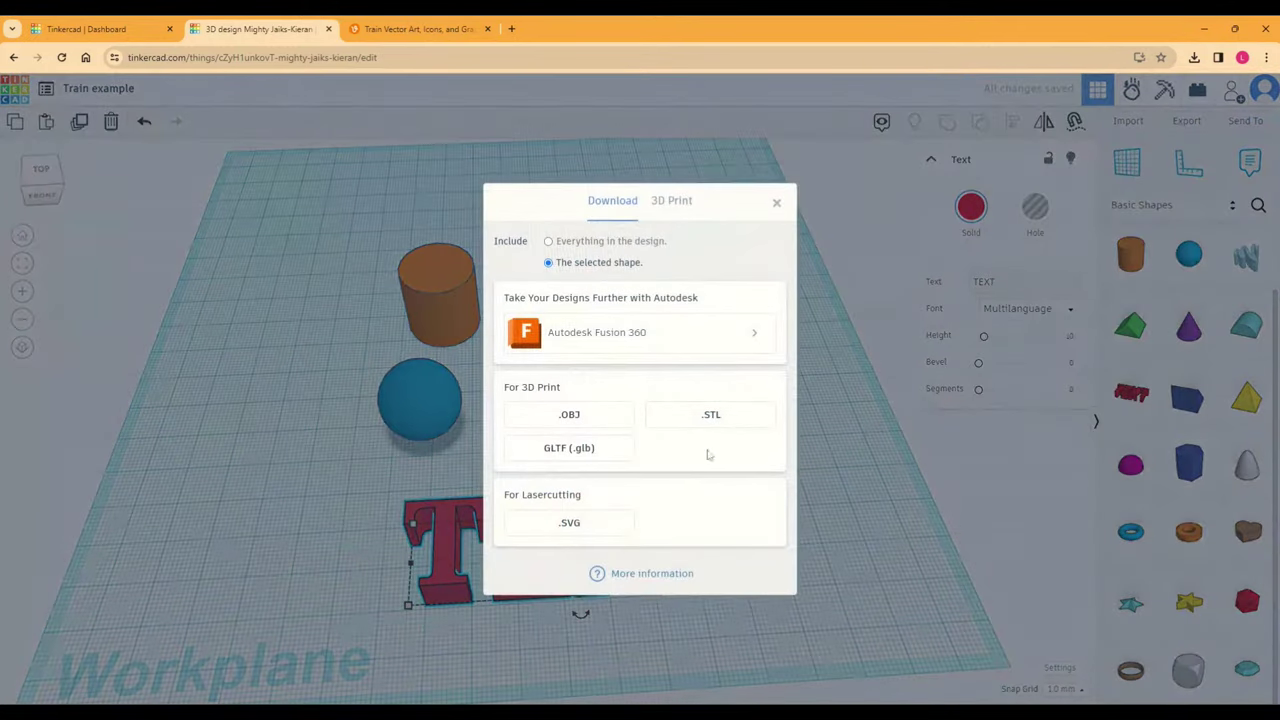
click(569, 523)
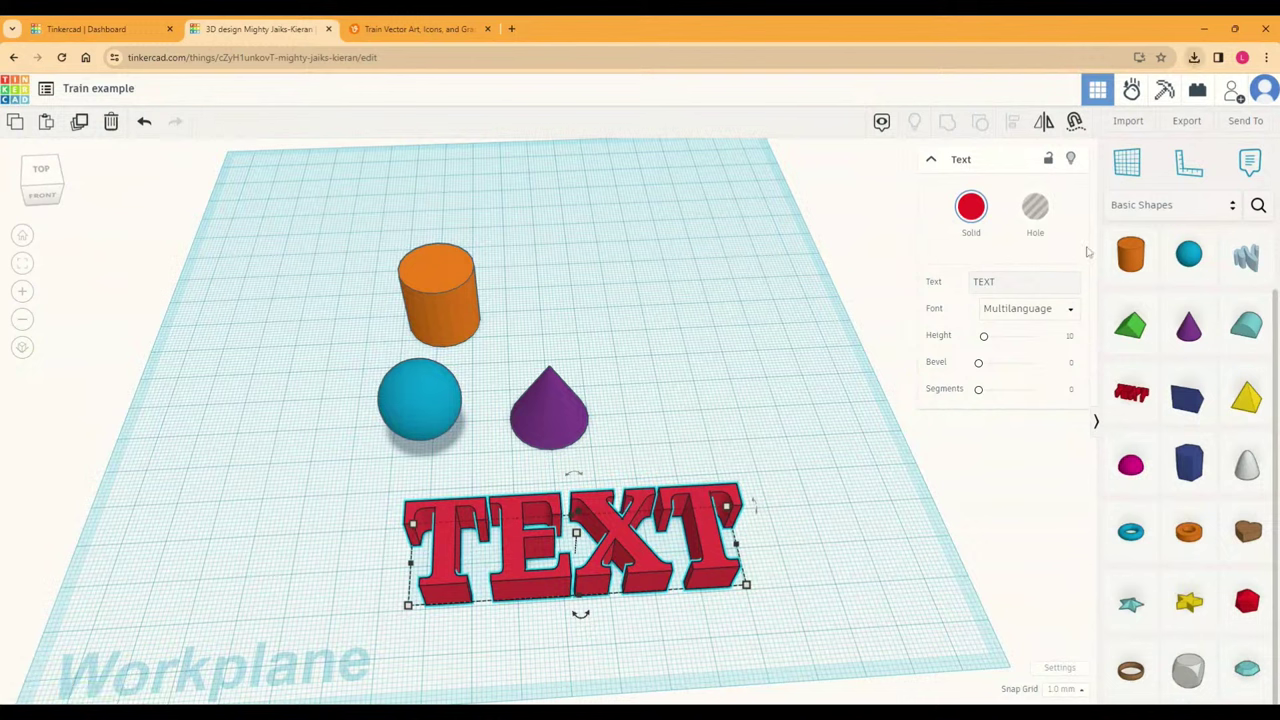
click(1071, 89)
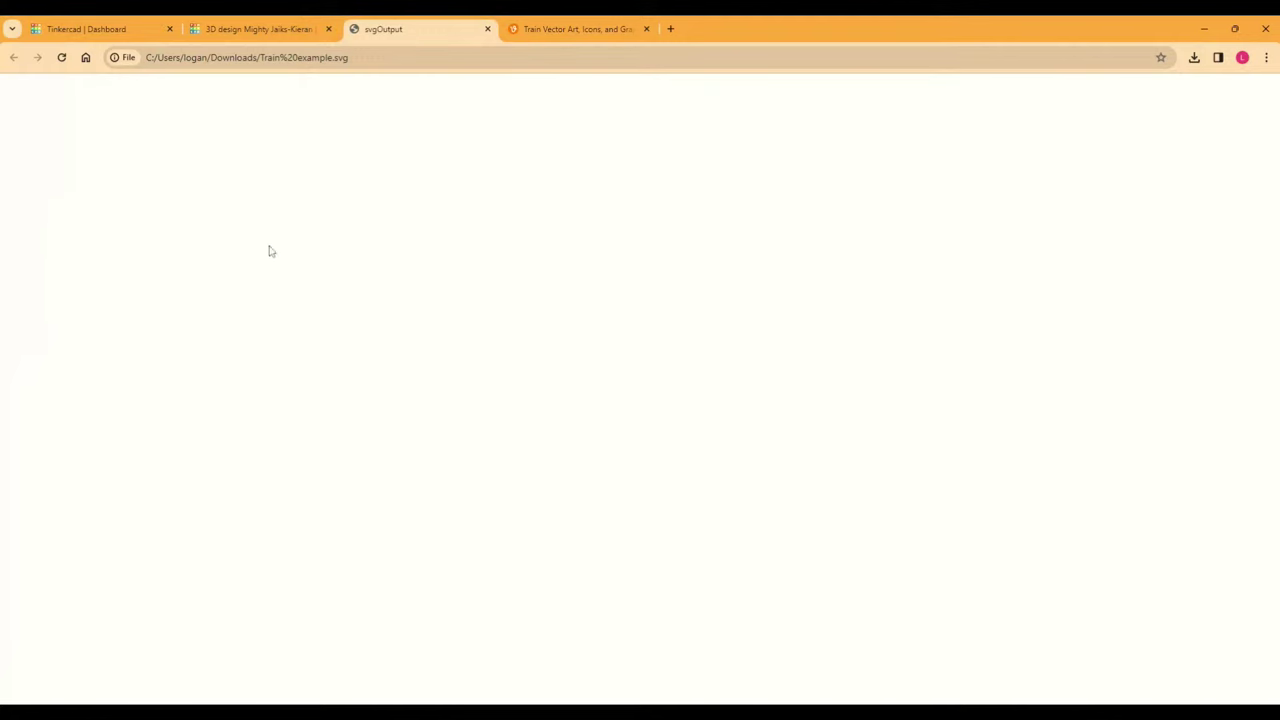
click(488, 29)
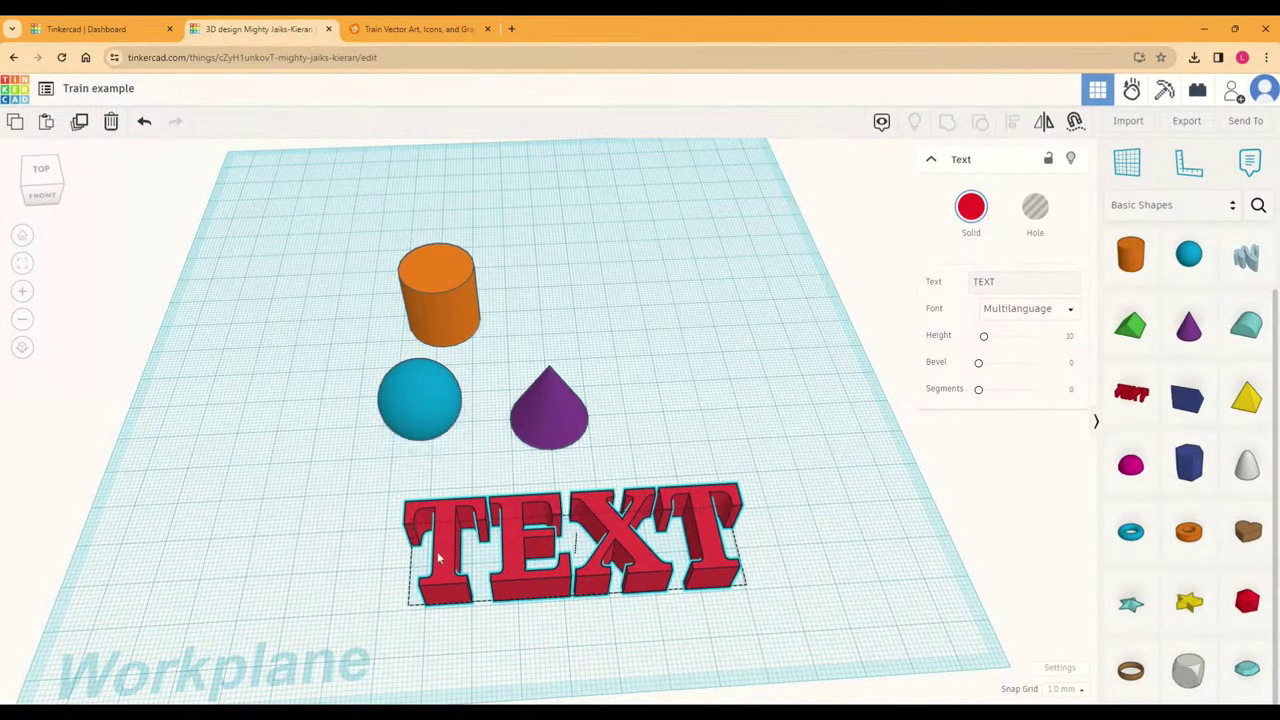
Step: Delete the text shape, the cone and the sphere from the workplane
drag(364, 490, 768, 612)
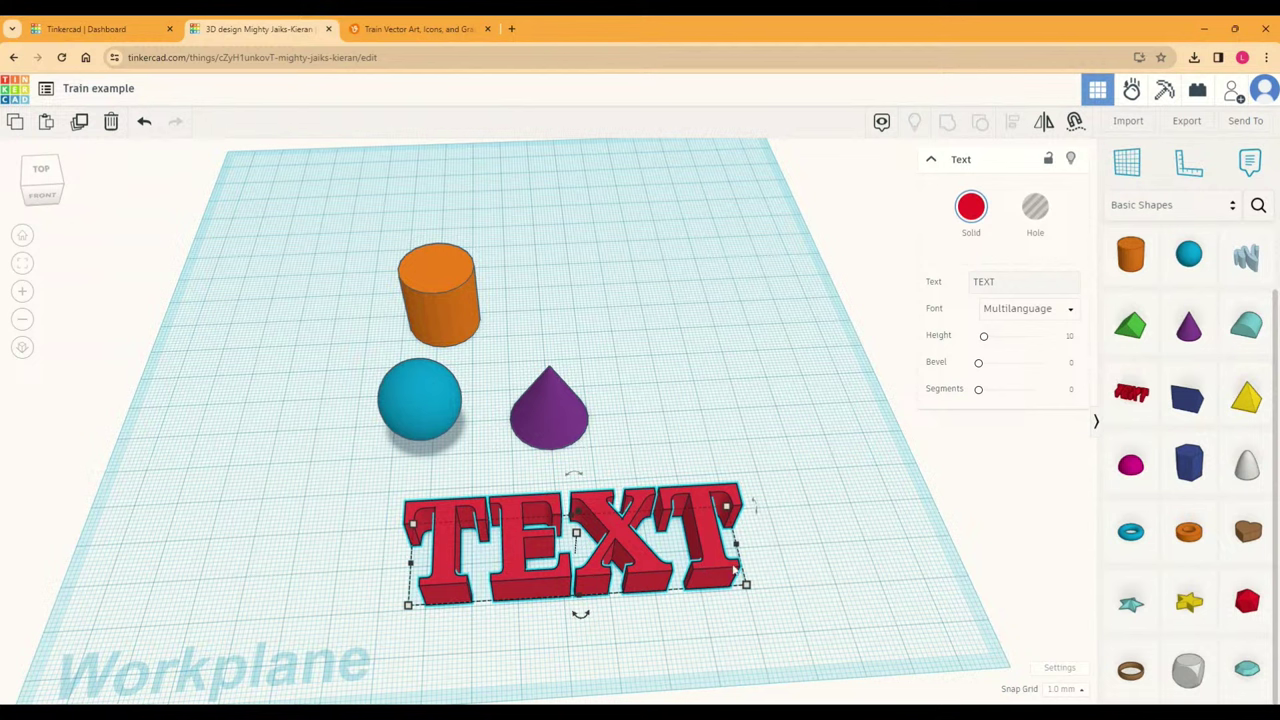
key(Delete)
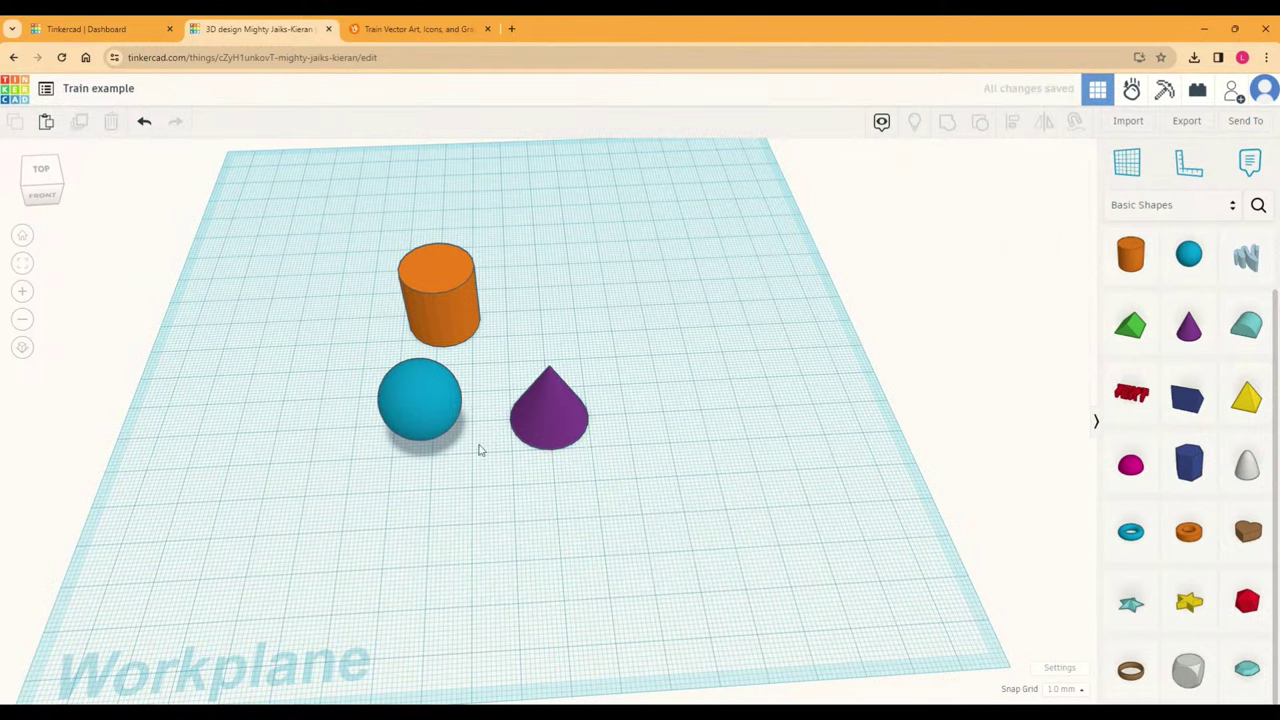
drag(544, 434, 526, 406)
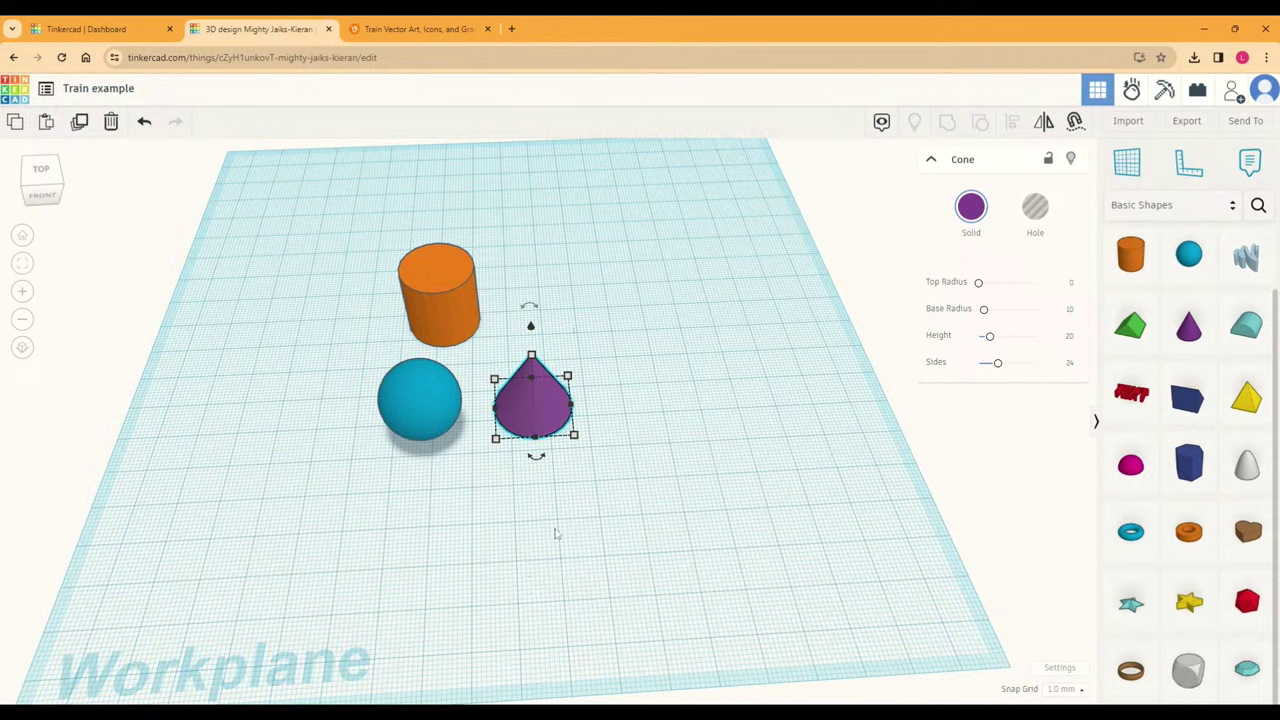
drag(545, 412, 550, 405)
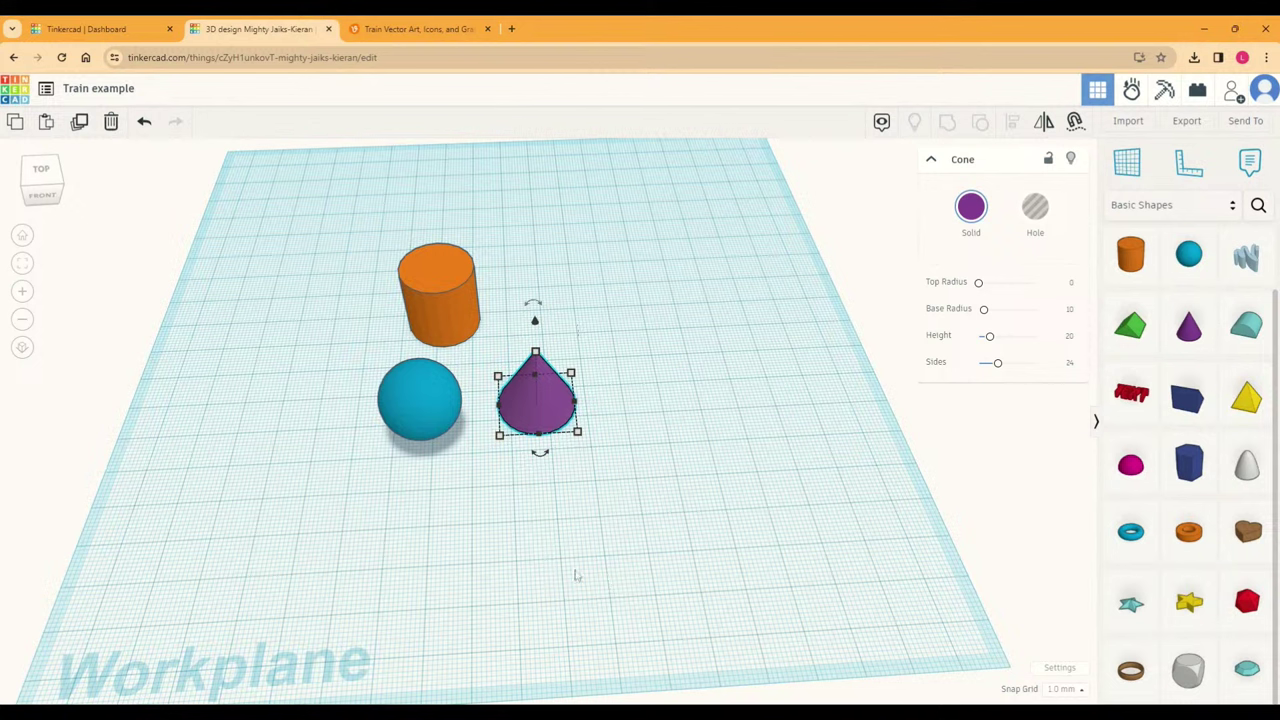
key(Delete)
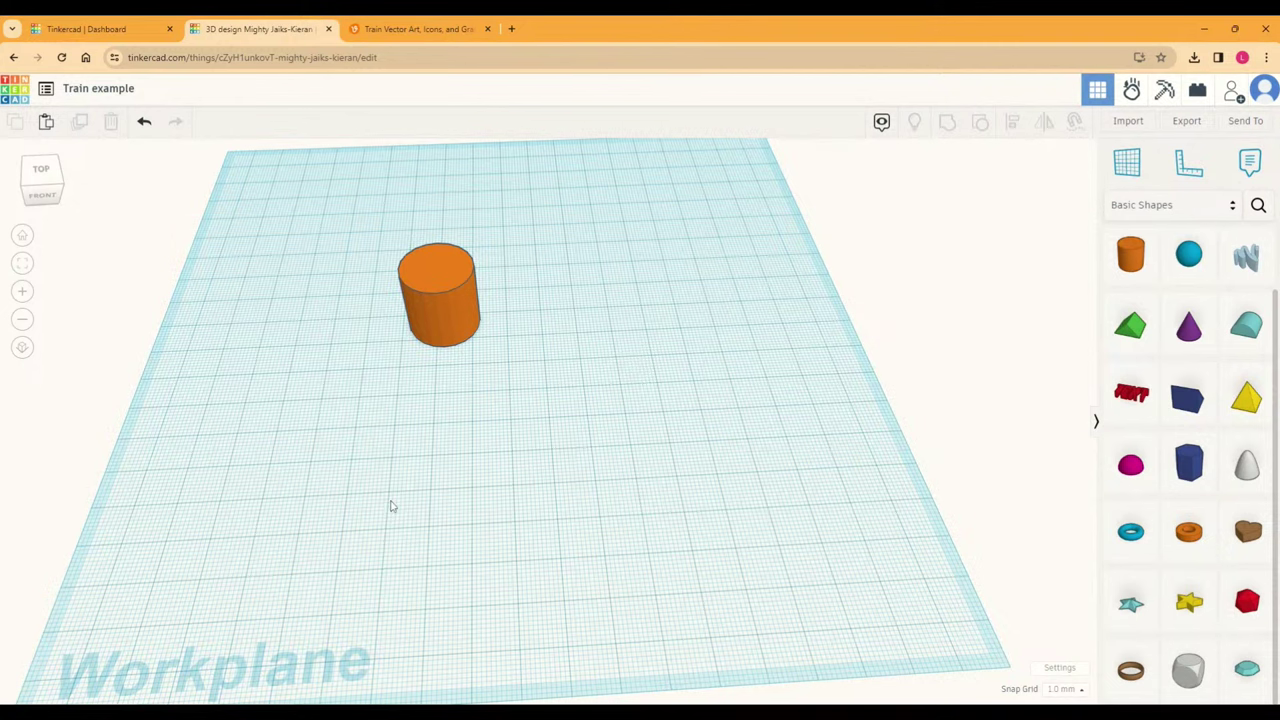
Step: Place an empty note on the workplane to the right of the cylinder and discard it
scroll(570, 420, down, 2)
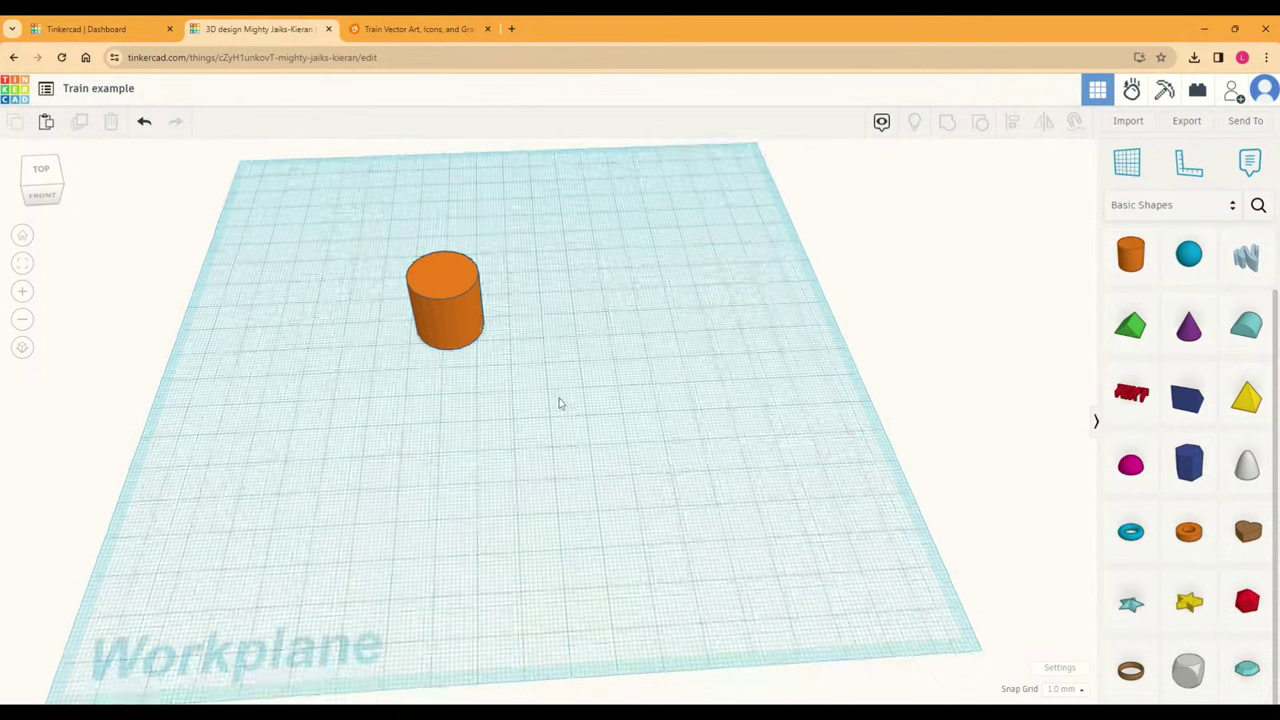
drag(573, 385, 550, 398)
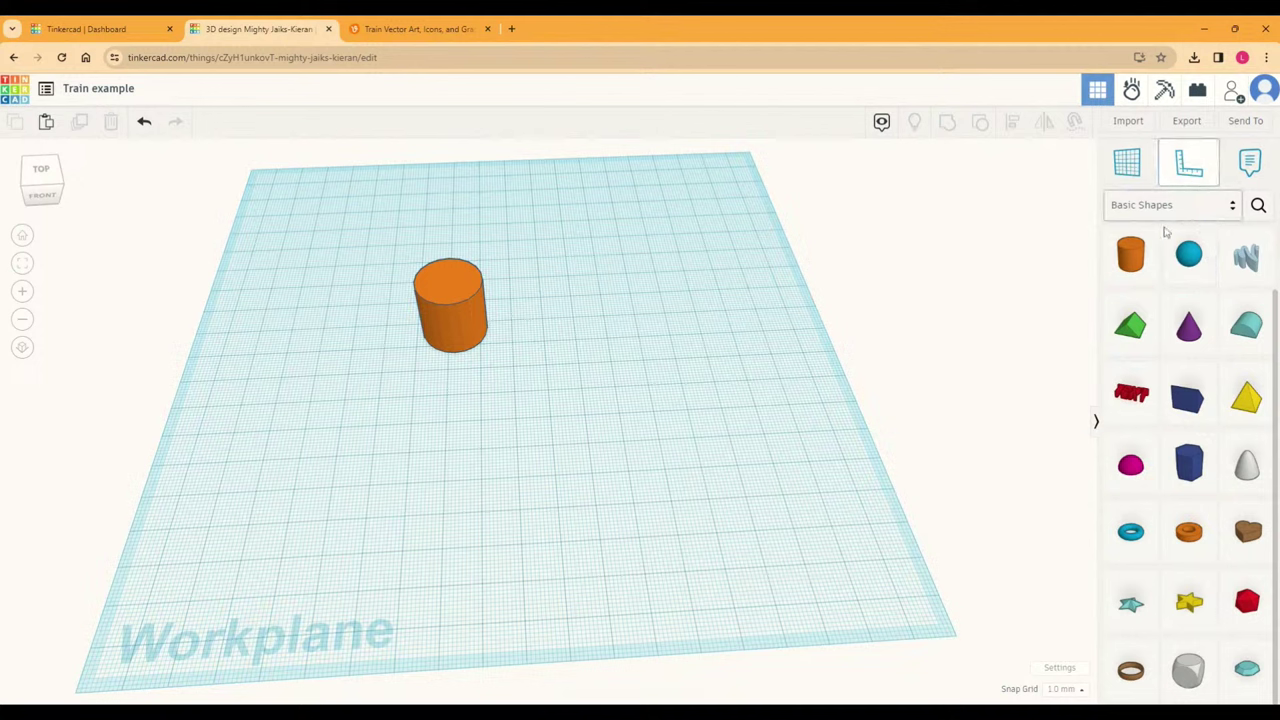
click(1249, 162)
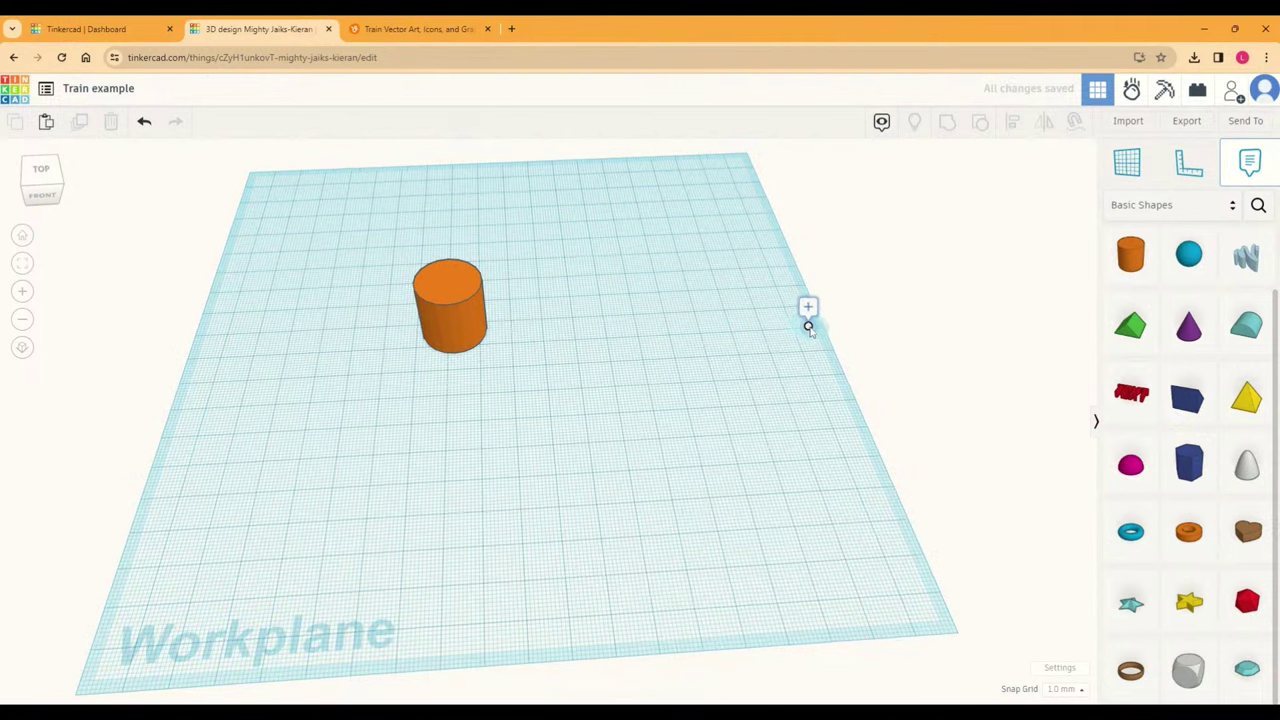
click(748, 330)
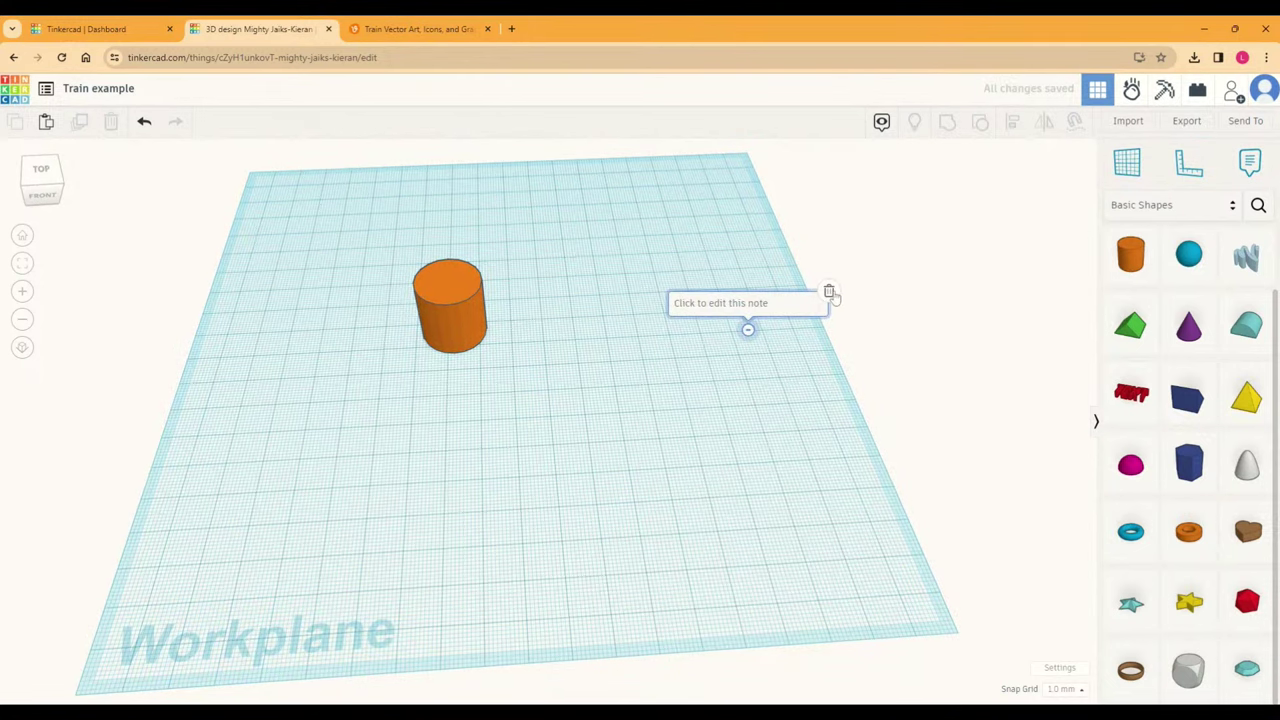
key(Escape)
right_drag(955, 415, 900, 420)
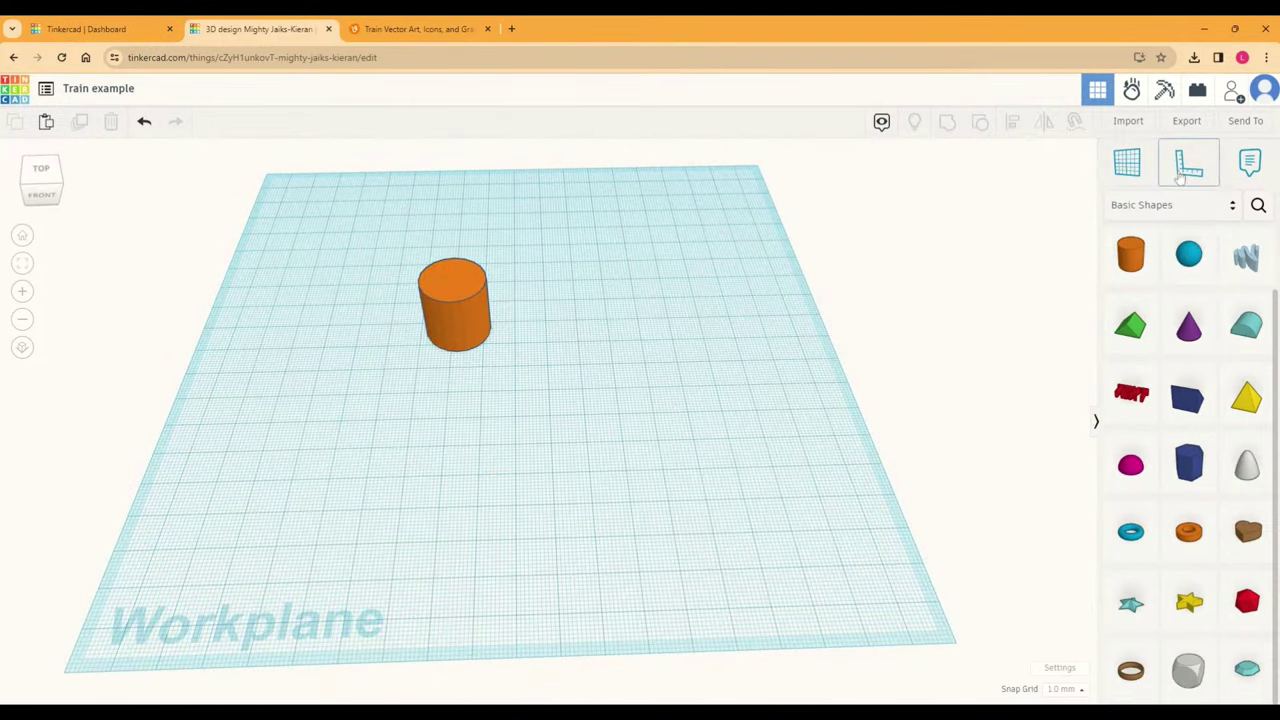
Step: Place a roof shape to the front right of the cylinder as a hole and move the cylinder onto it
click(457, 309)
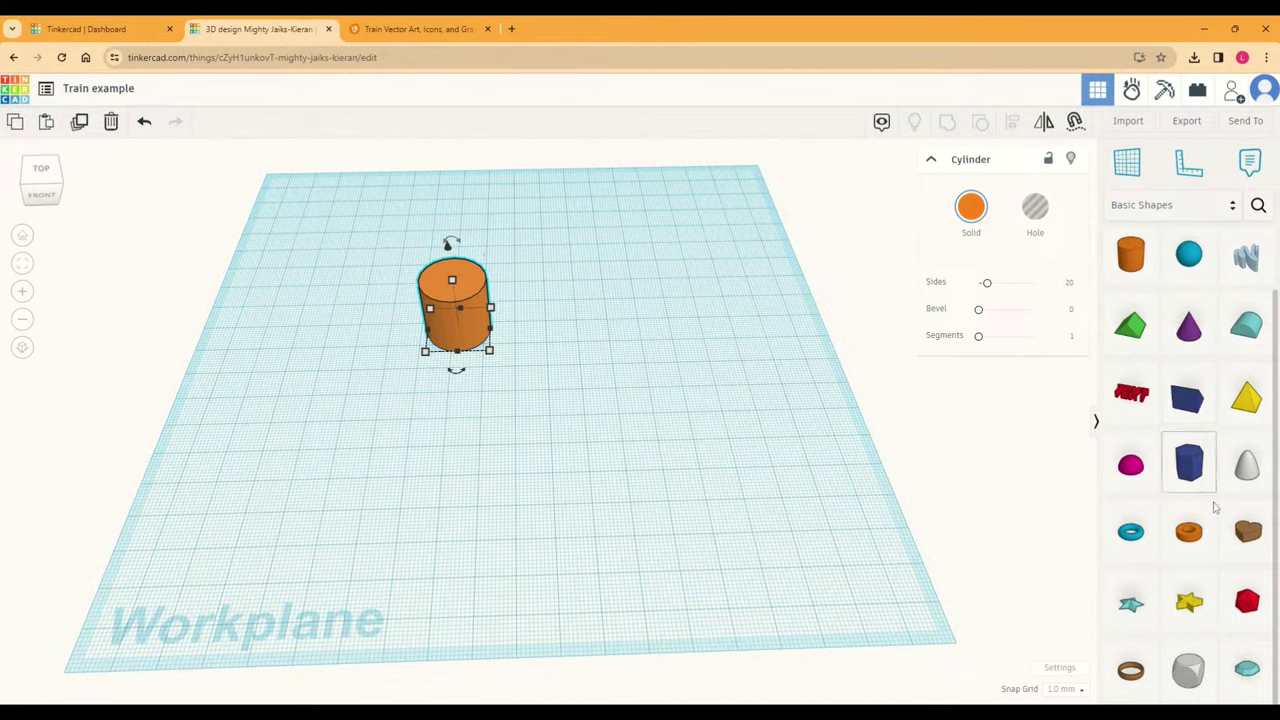
scroll(1235, 487, up, 1)
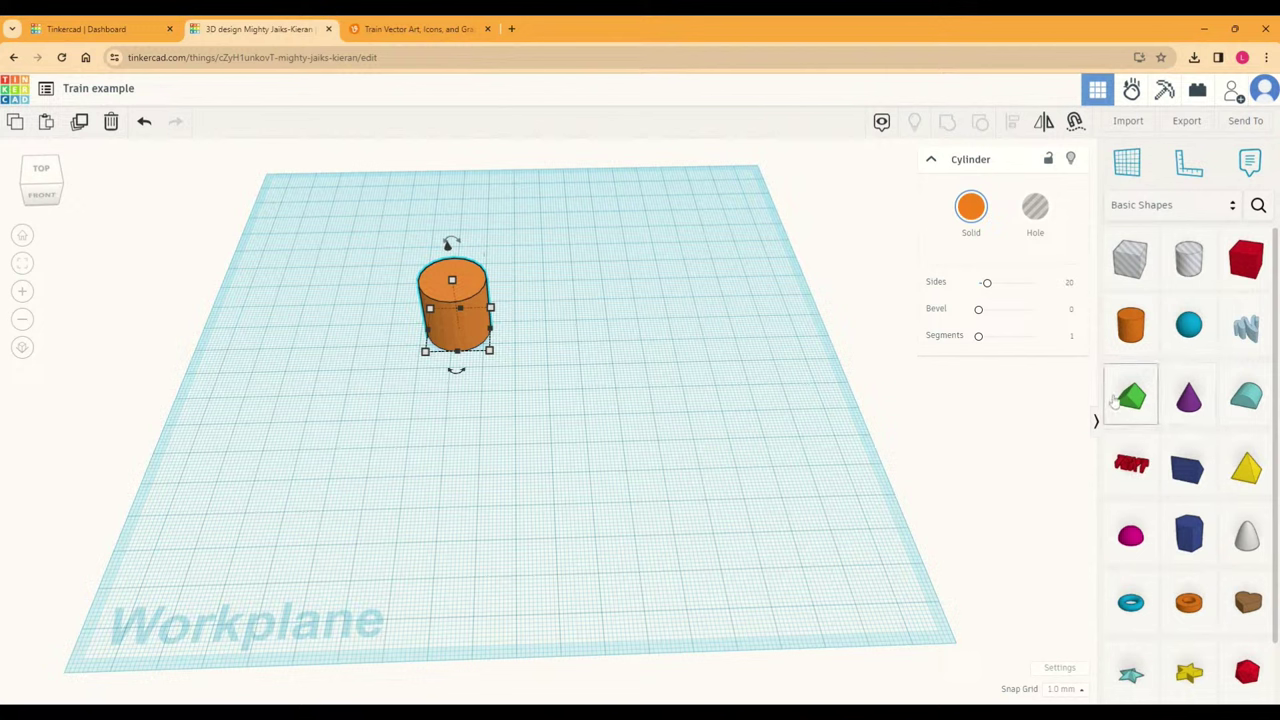
drag(1130, 397, 626, 384)
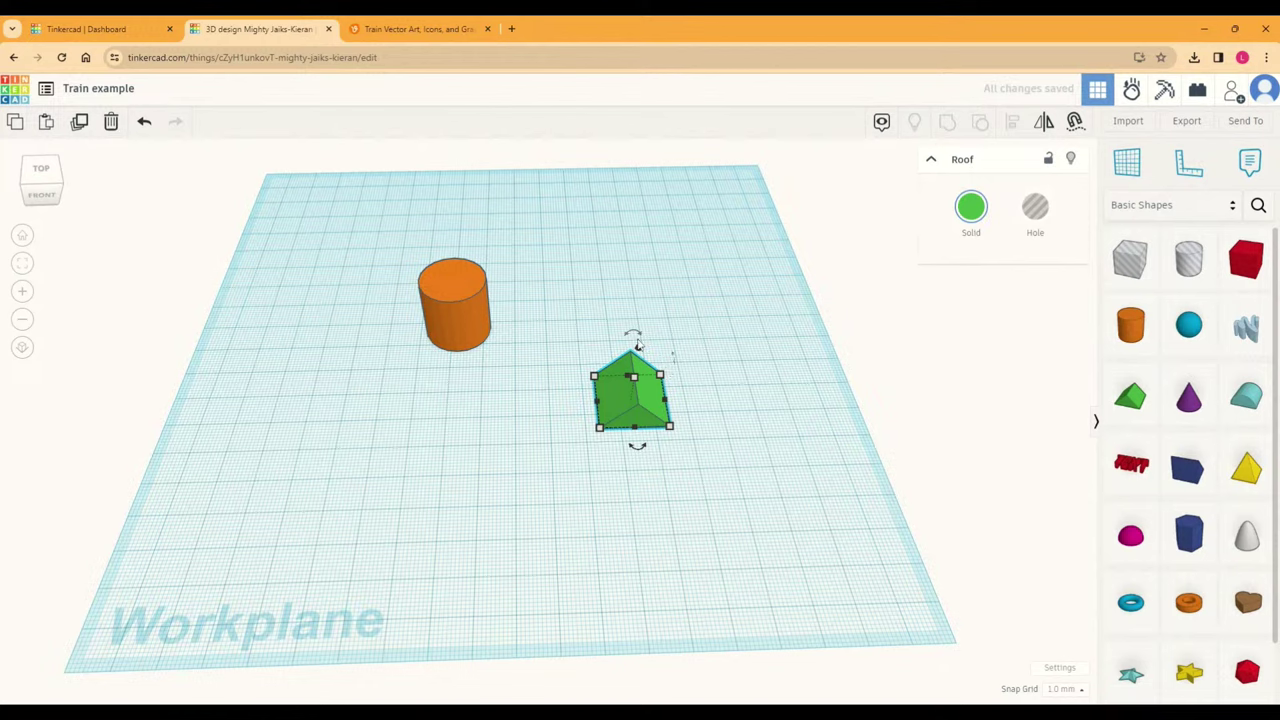
drag(454, 312, 637, 375)
click(626, 382)
click(1035, 206)
Step: Centre the cylinder and the roof hole on each other in both horizontal directions and group them
drag(551, 360, 760, 431)
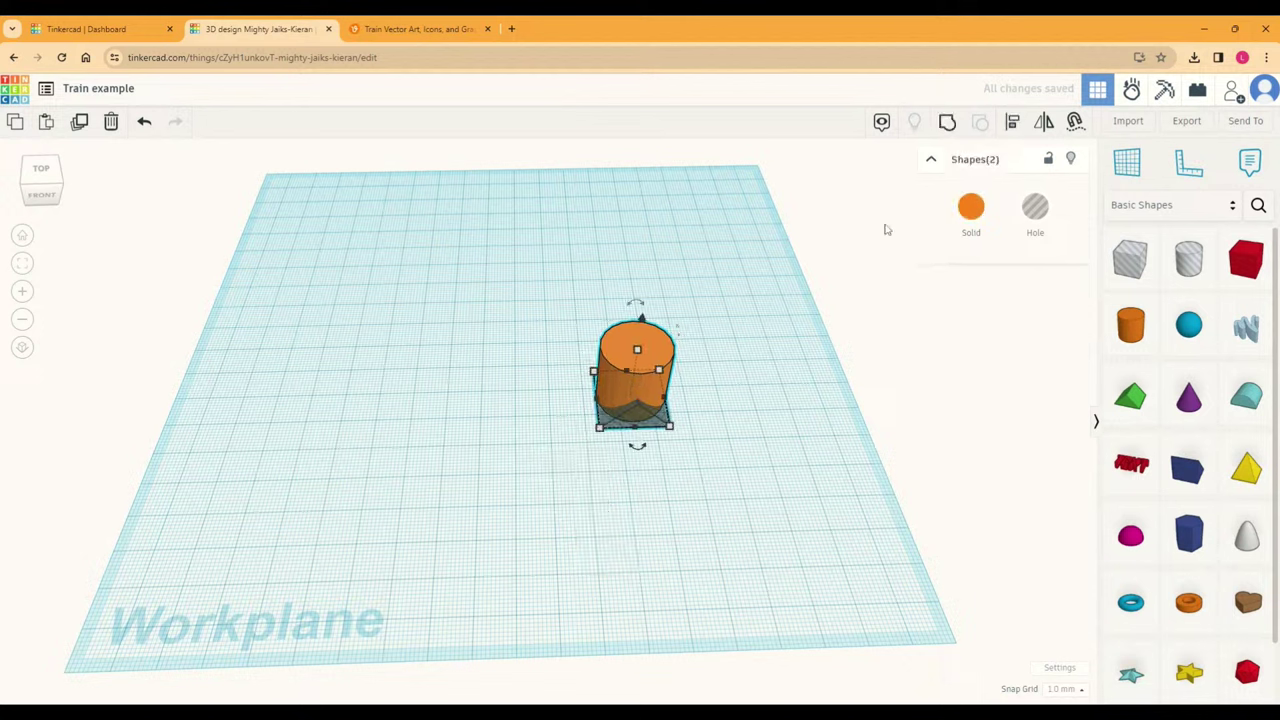
click(1011, 122)
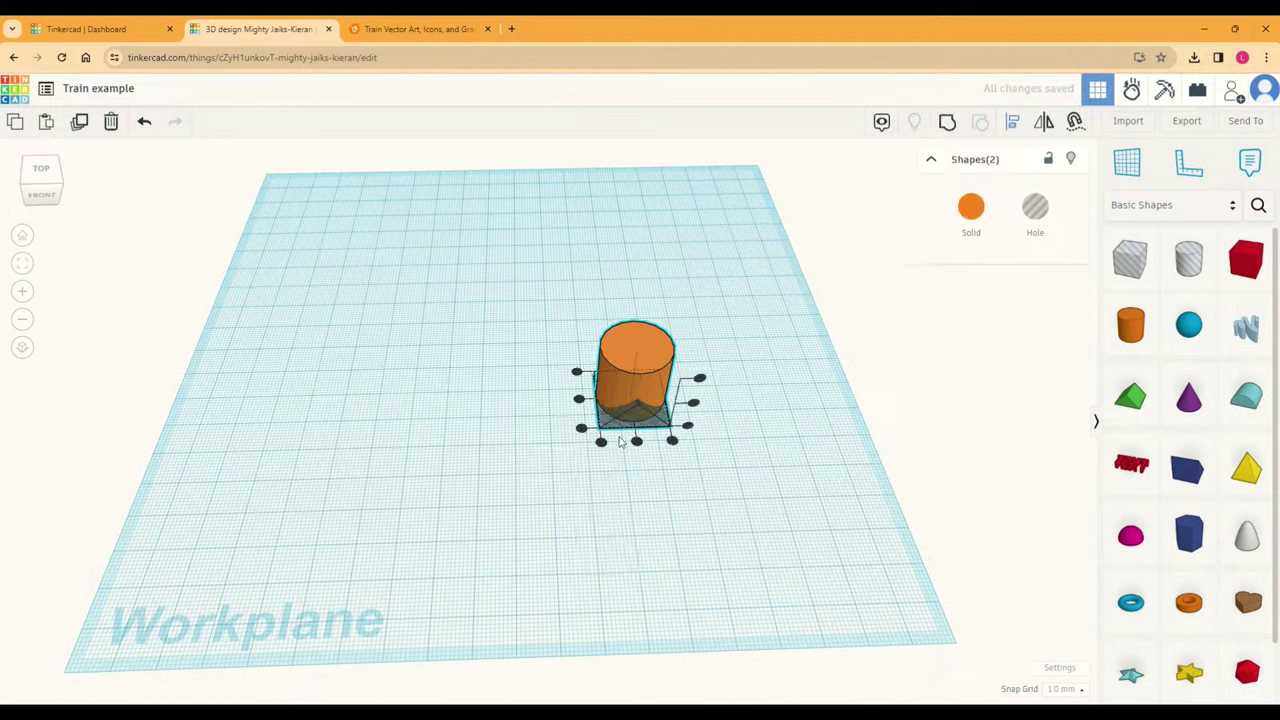
click(636, 441)
click(580, 400)
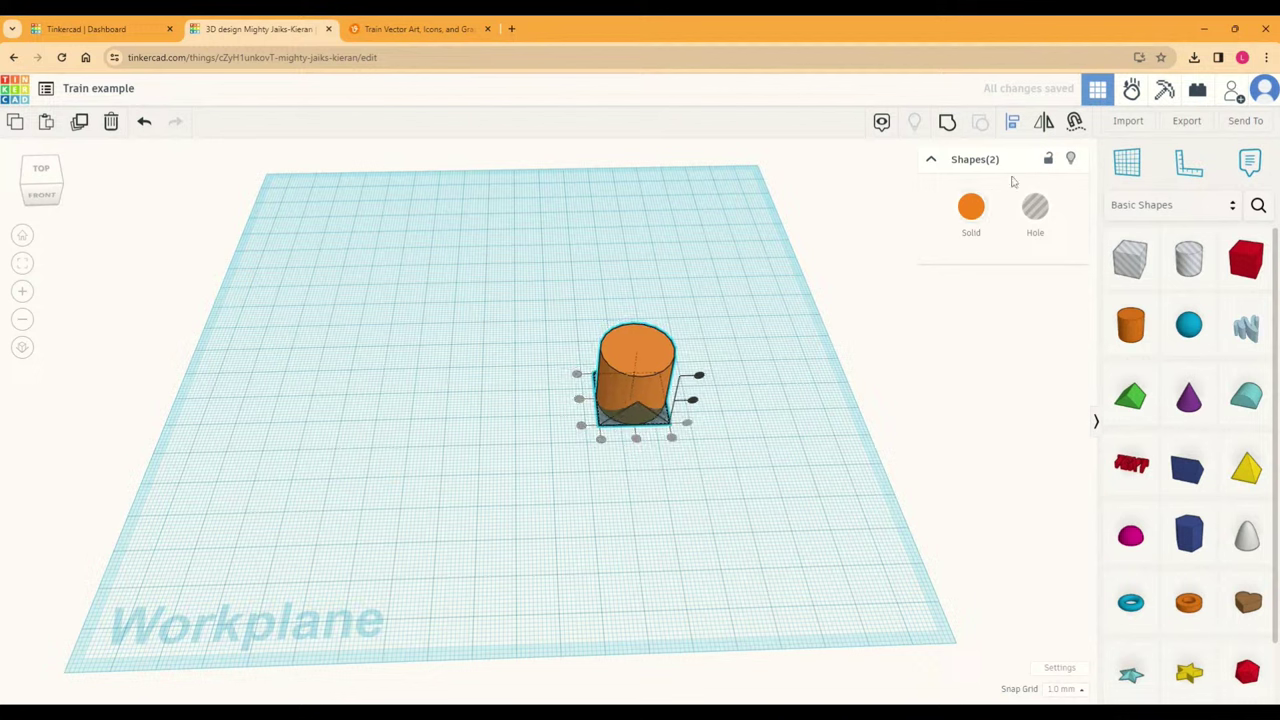
click(948, 122)
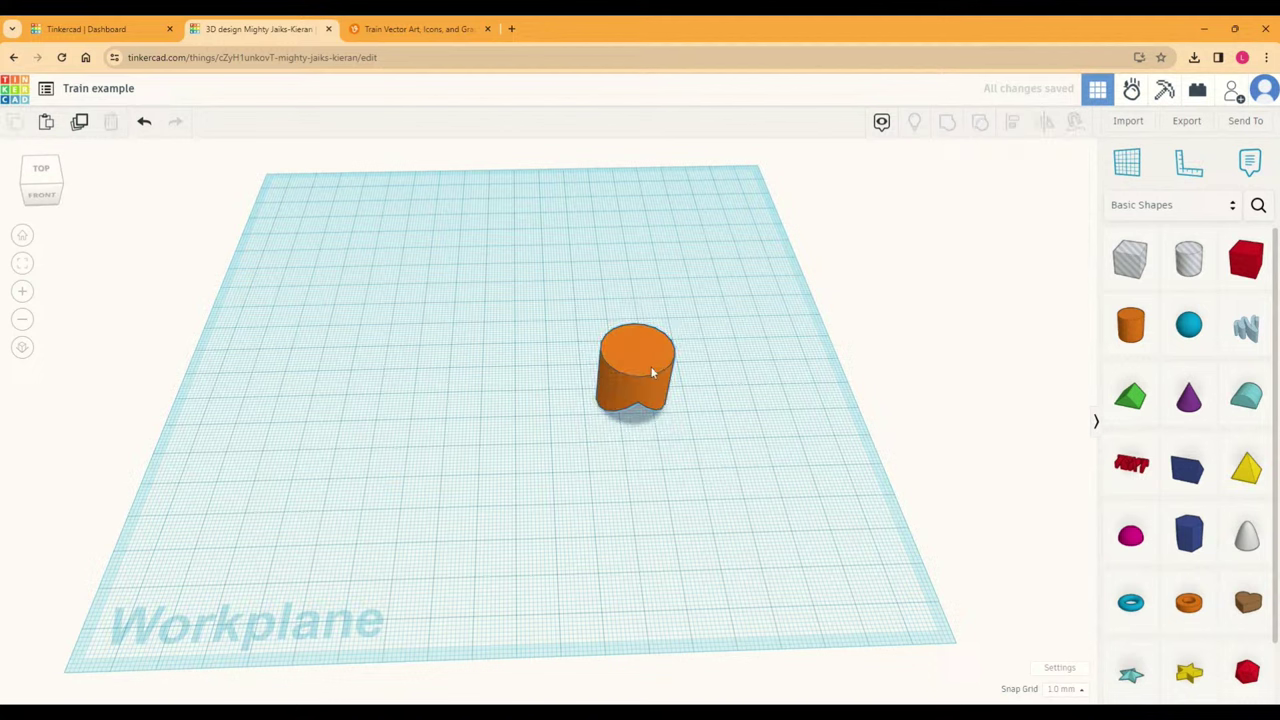
Step: Rotate the notched cylinder 180° so the V-shaped cut faces up, and move it slightly left
drag(637, 306, 634, 381)
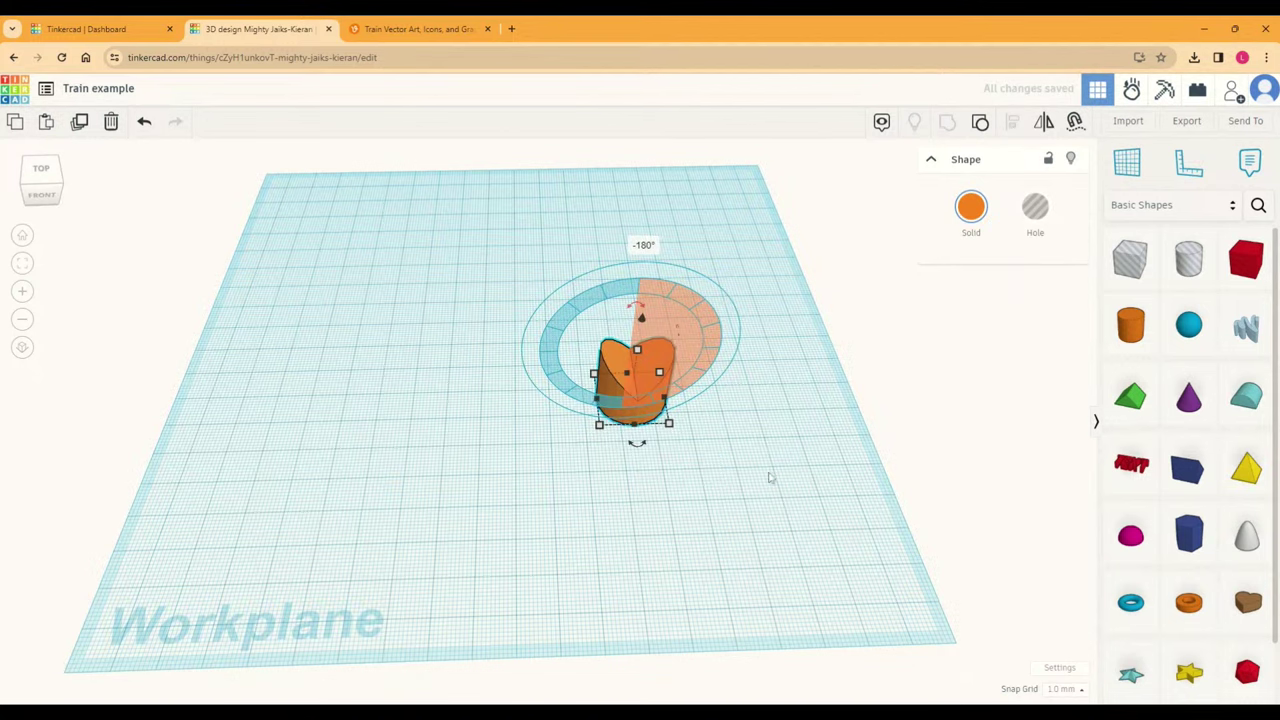
click(738, 465)
click(636, 385)
right_drag(620, 400, 629, 367)
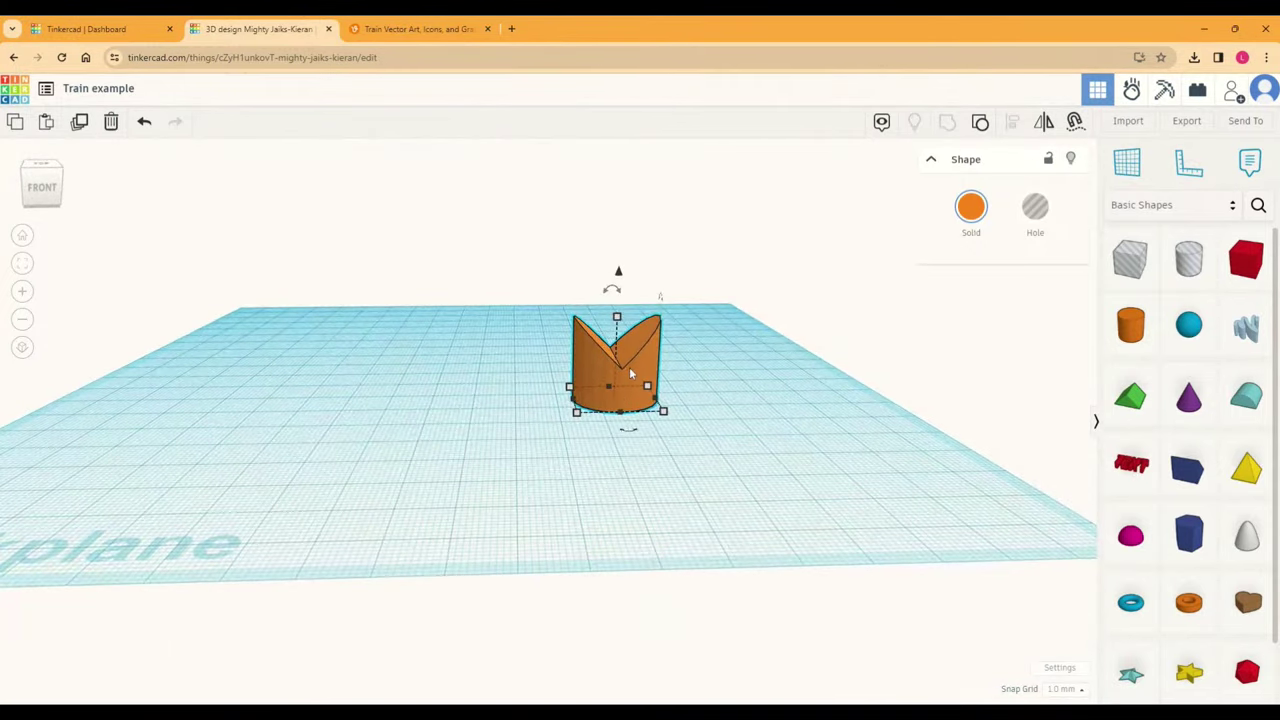
drag(629, 367, 549, 380)
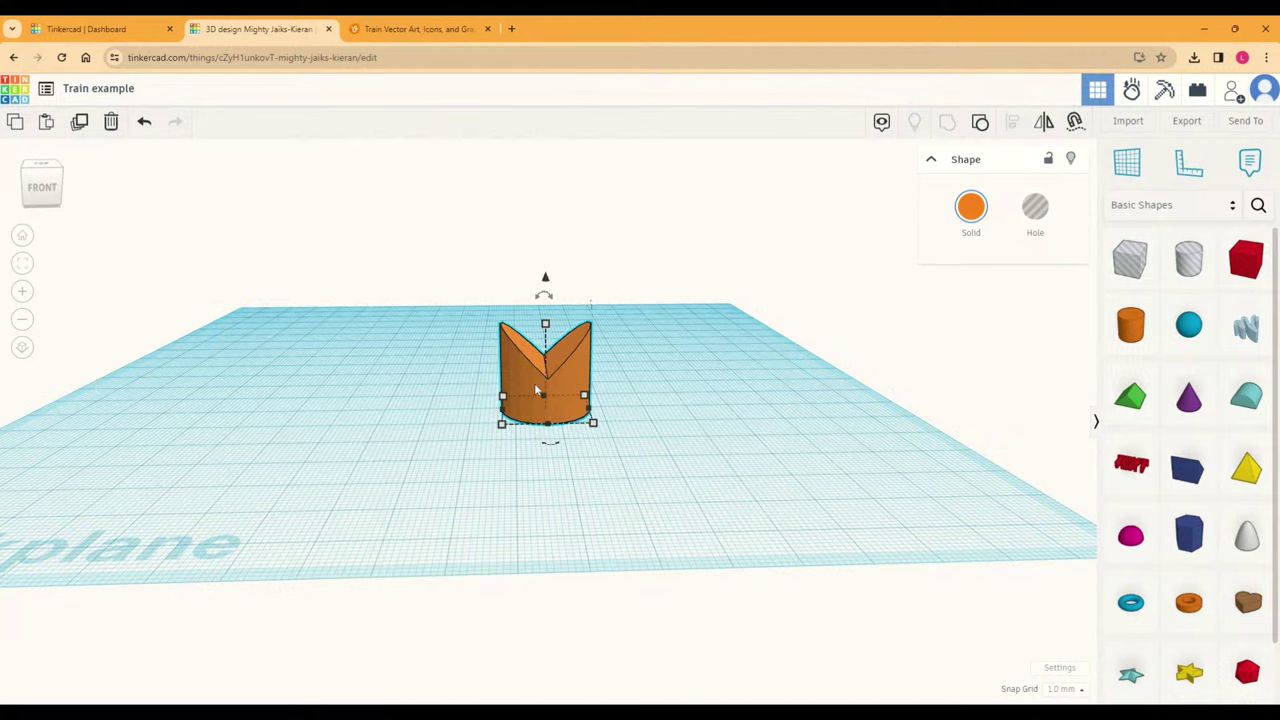
Step: Turn the notched cylinder over so the V-shaped cut faces down, and ungroup it
right_drag(783, 405, 643, 397)
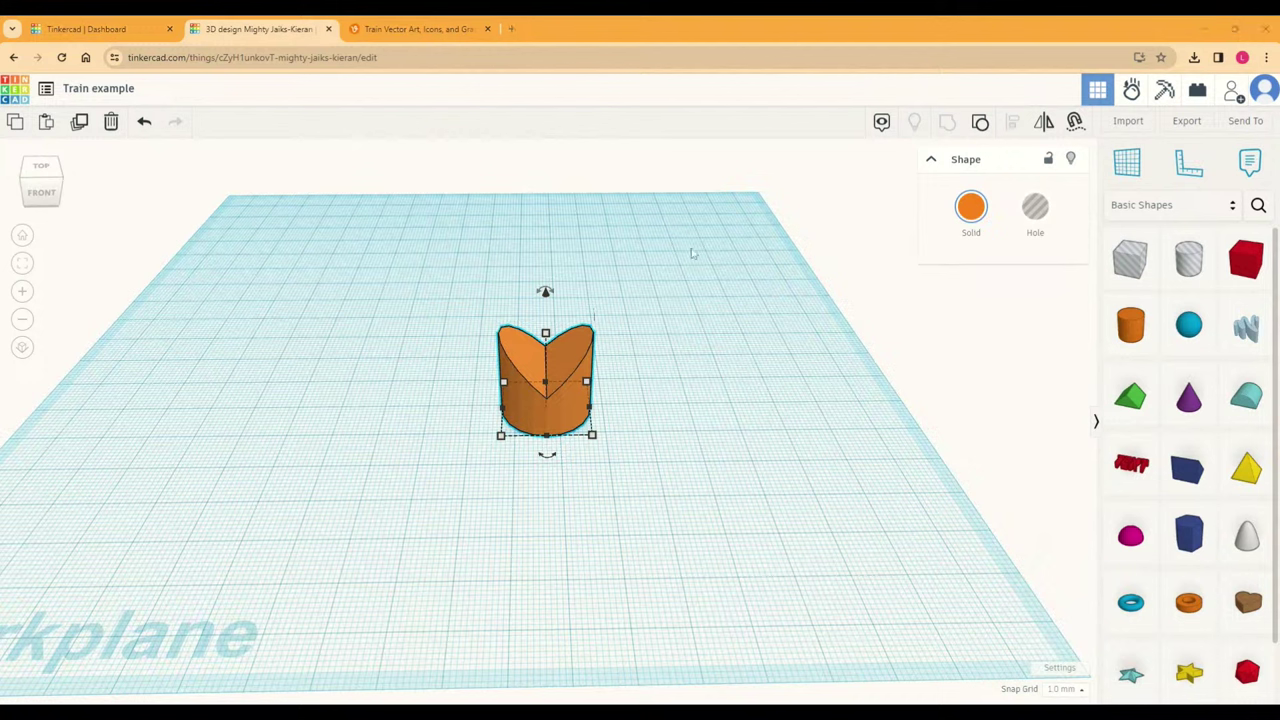
click(677, 396)
click(568, 388)
drag(546, 291, 561, 412)
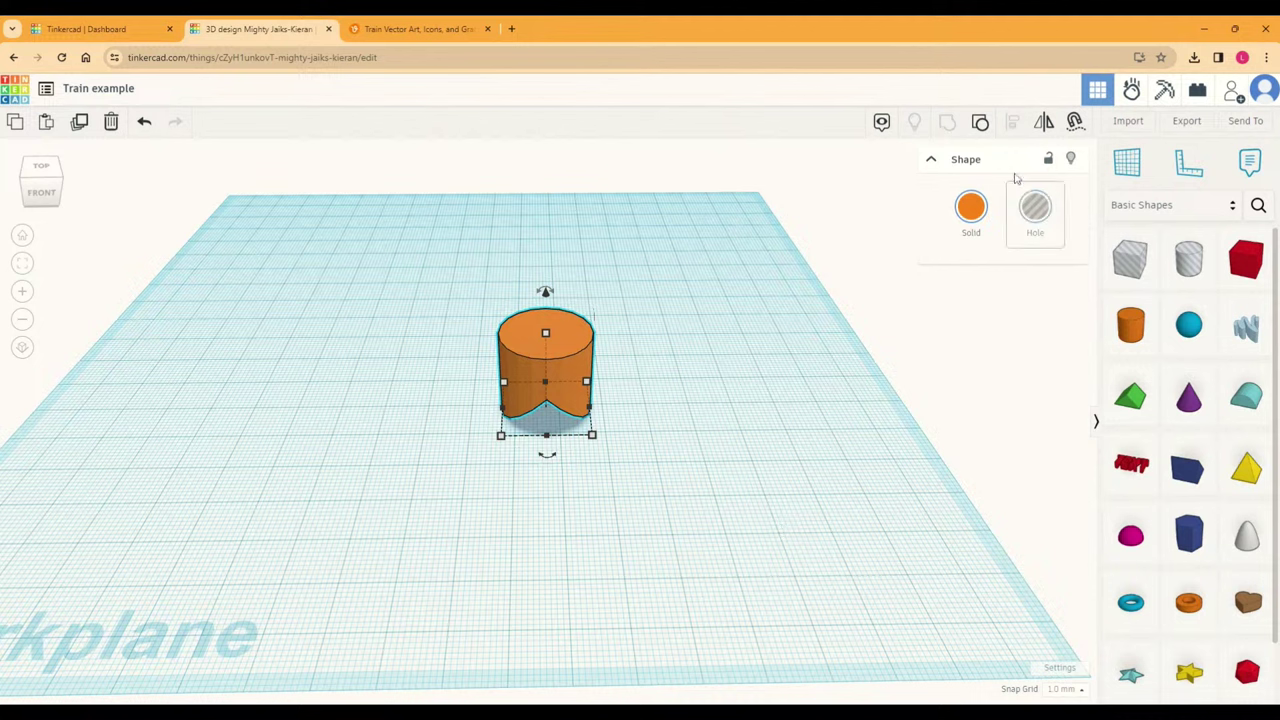
click(588, 457)
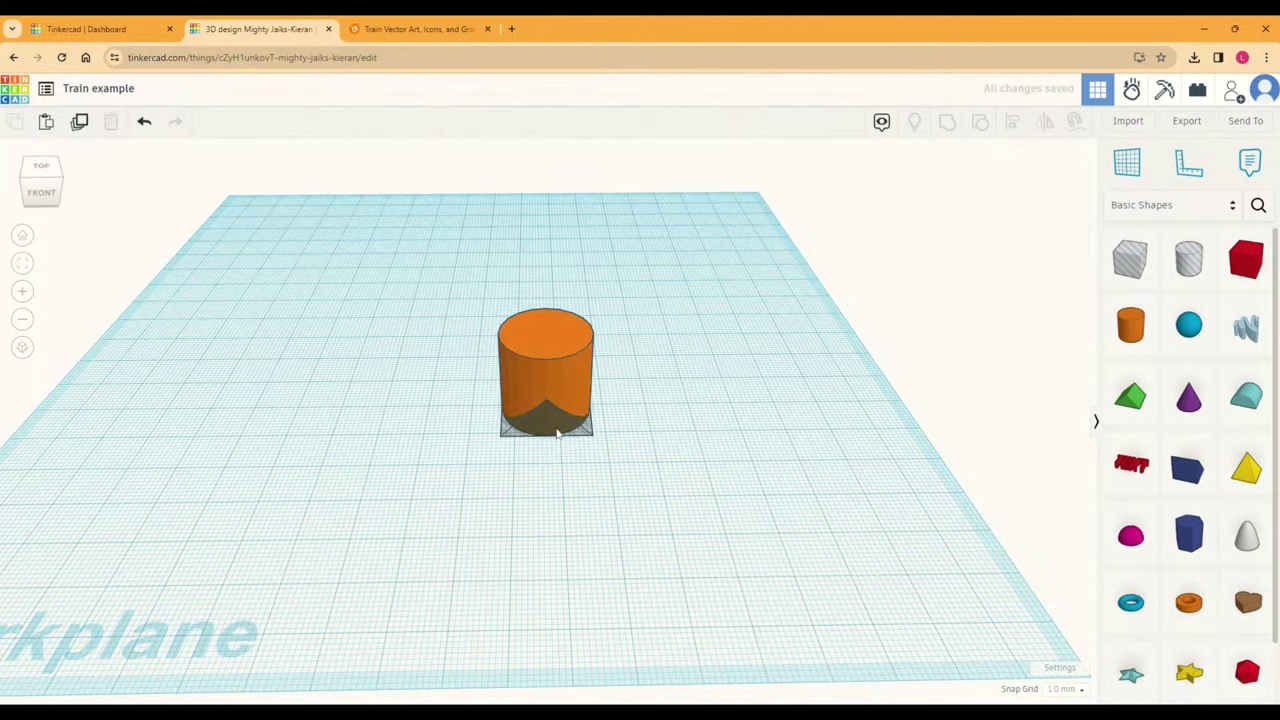
Step: Move the roof hole out of the cylinder and place it to the cylinder's left on the workplane
drag(557, 432, 429, 432)
click(725, 487)
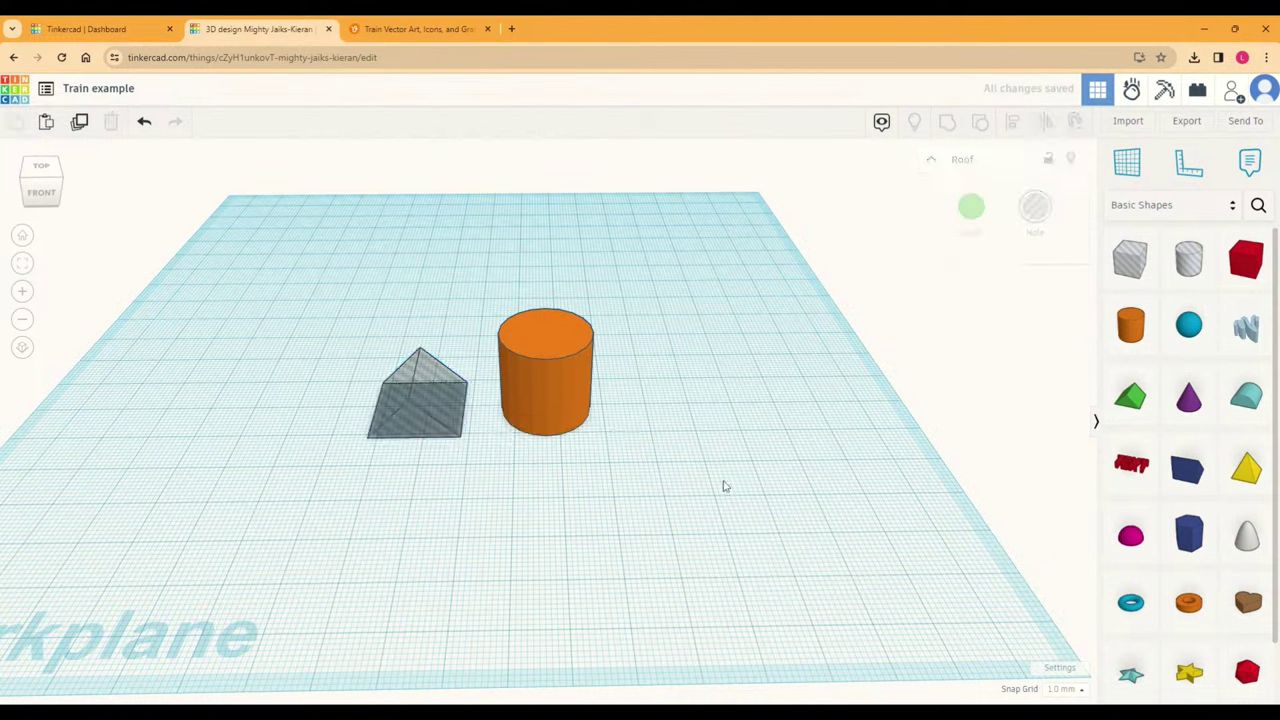
click(589, 429)
click(691, 428)
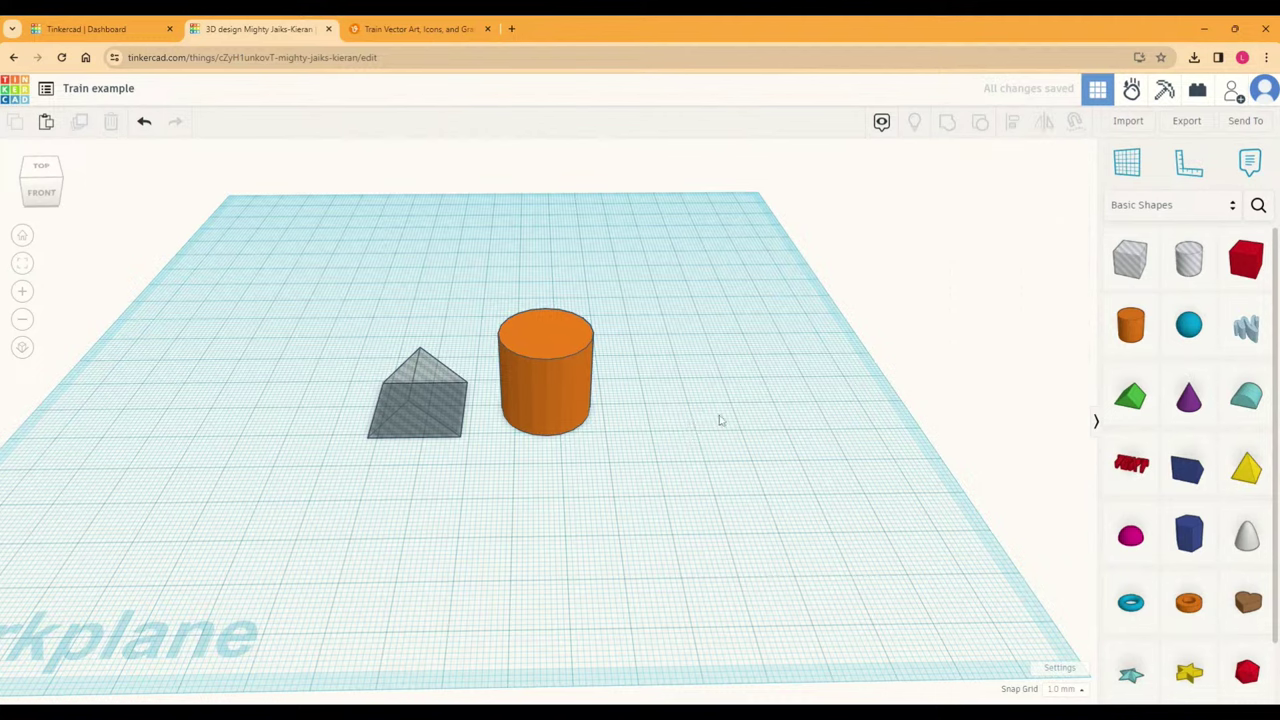
right_drag(404, 482, 1095, 236)
scroll(470, 473, up, 2)
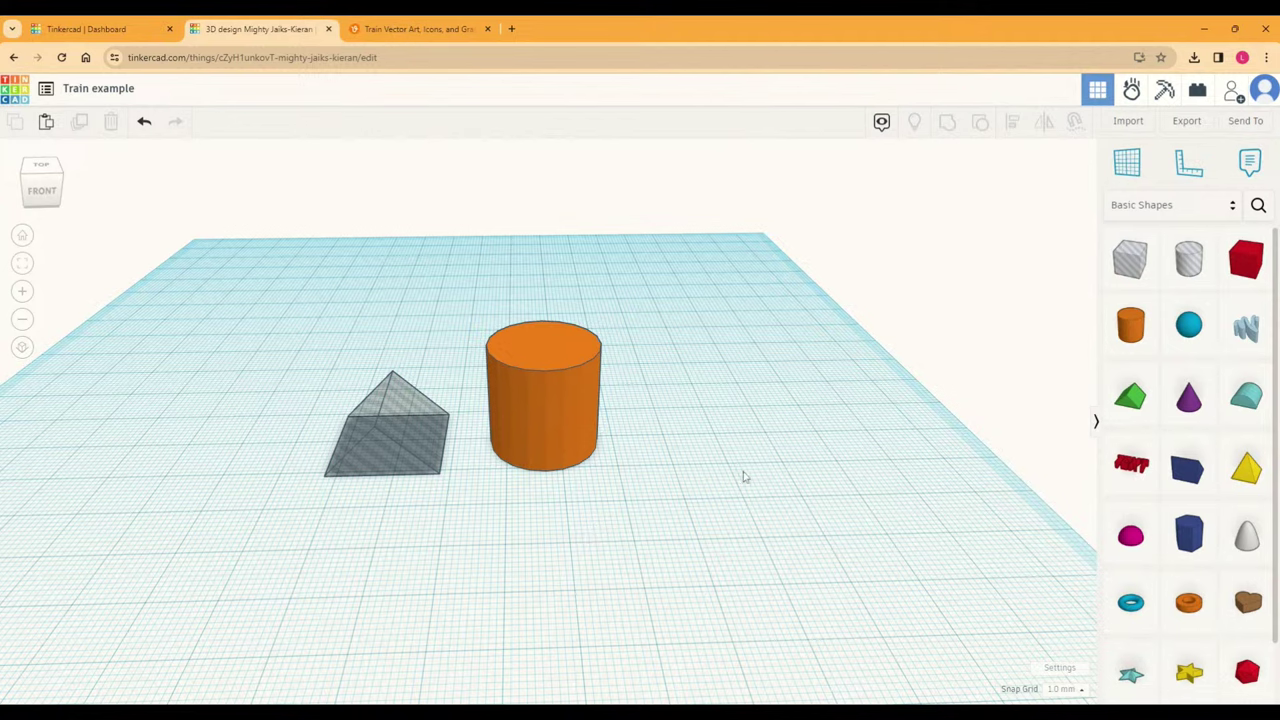
right_drag(617, 506, 620, 497)
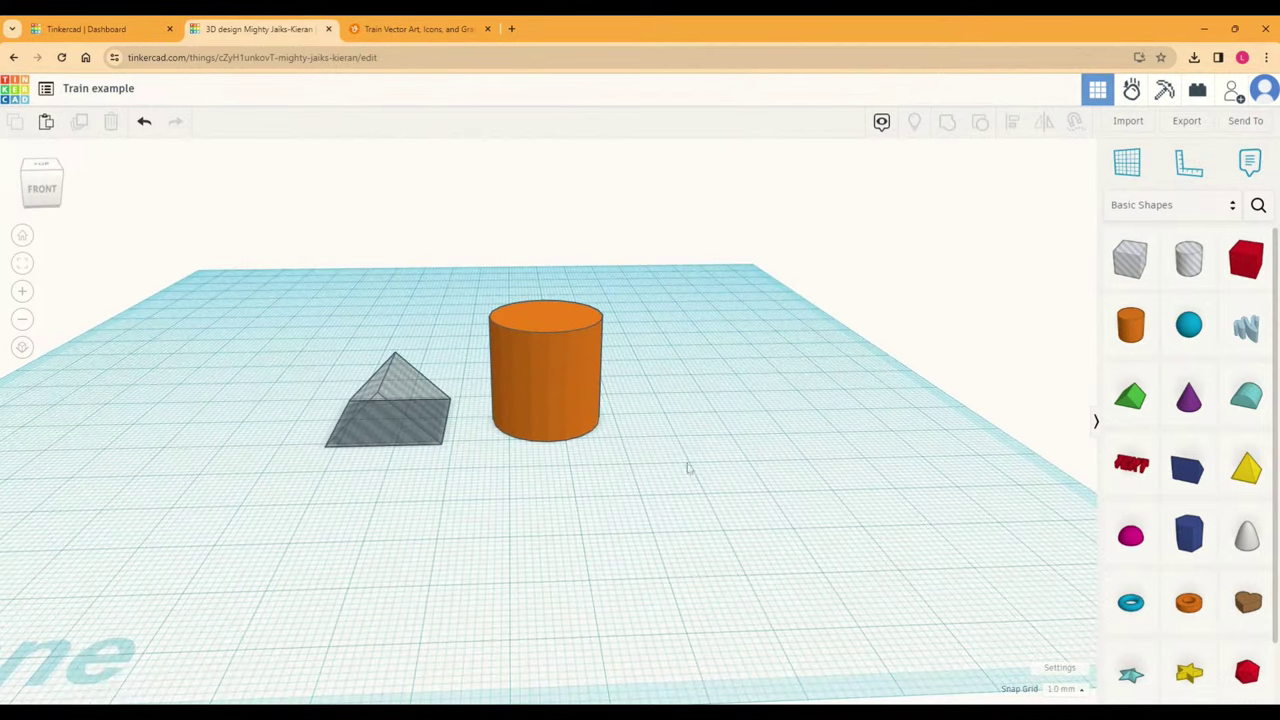
drag(428, 414, 445, 402)
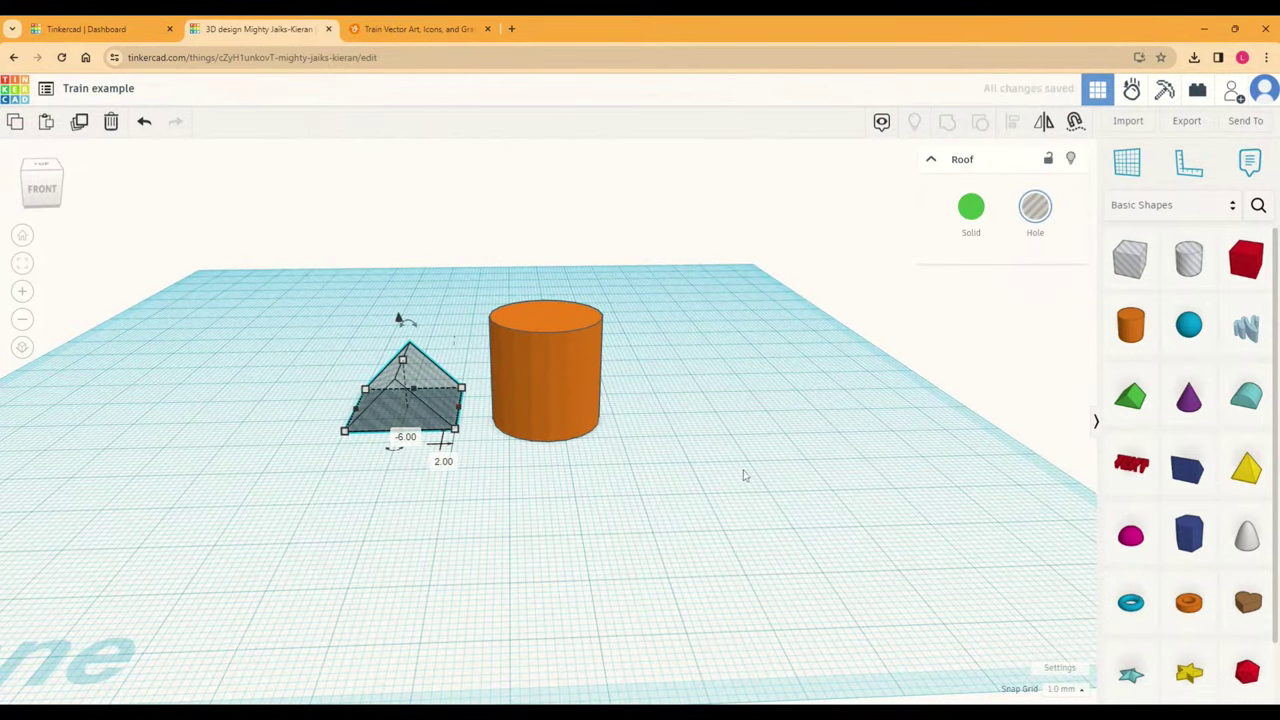
click(786, 472)
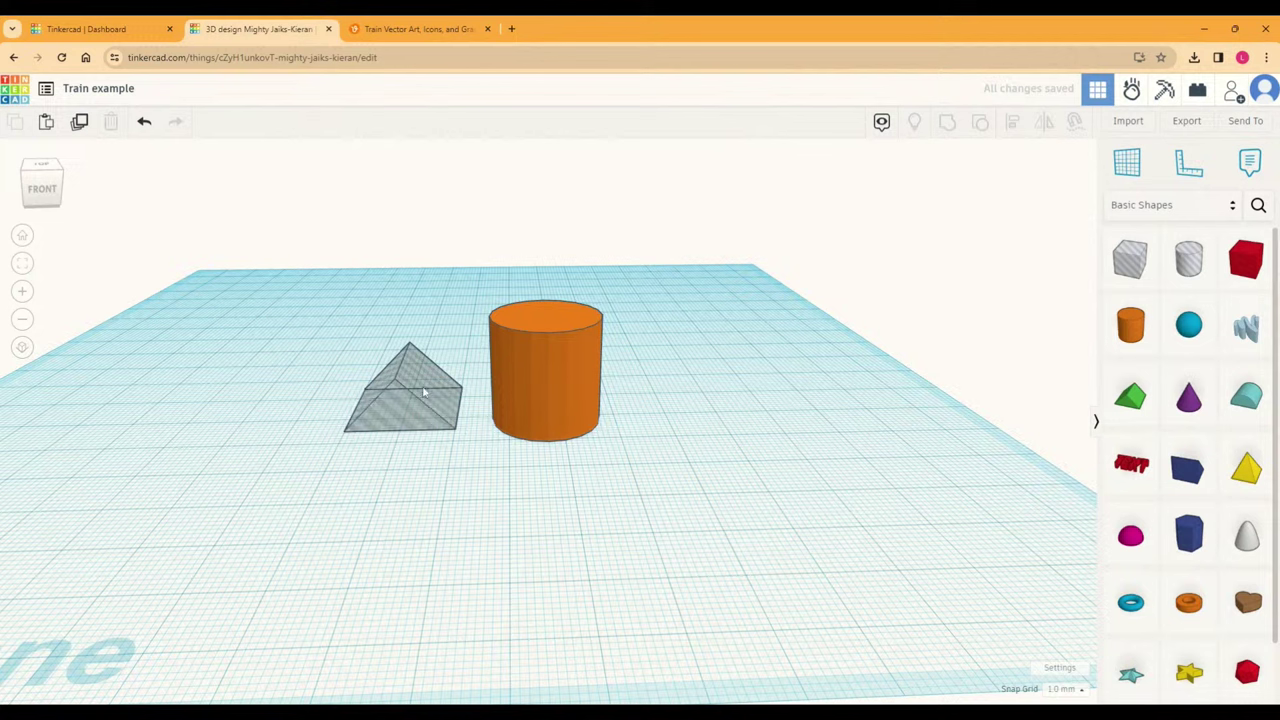
drag(420, 379, 426, 388)
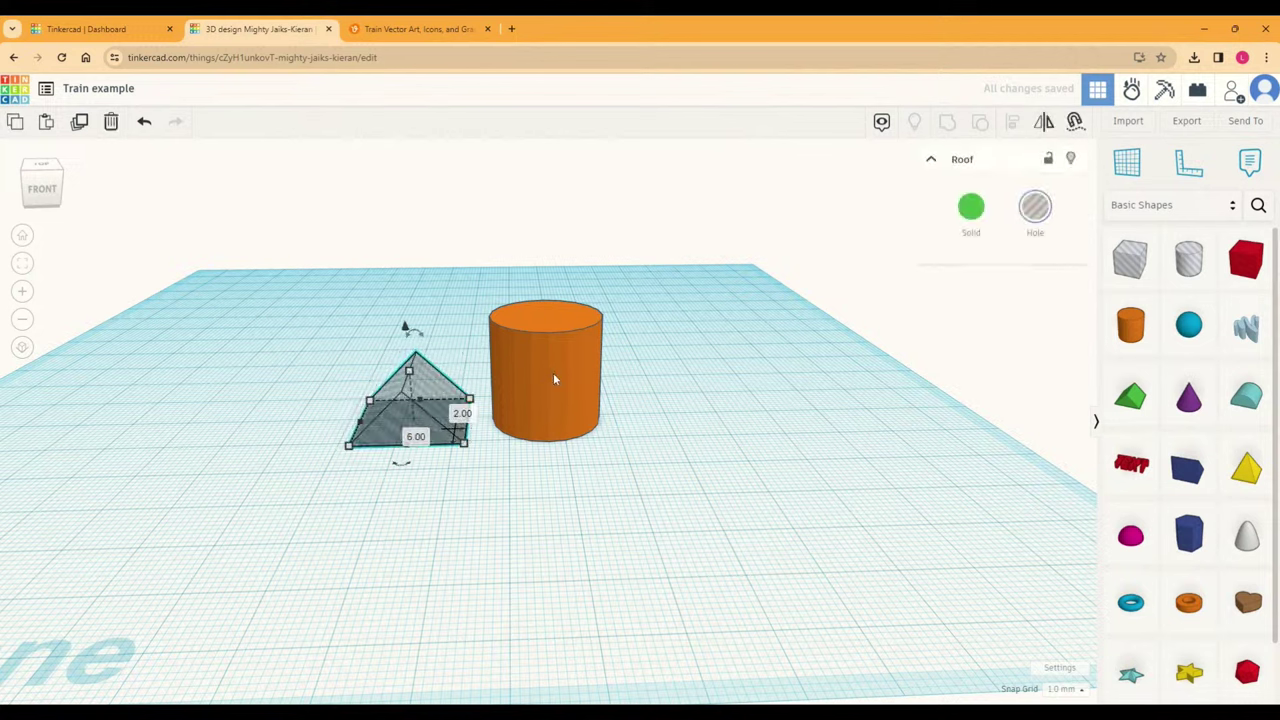
Step: Move the cylinder about 26 mm left over the roof hole and make the roof solid
drag(553, 372, 405, 378)
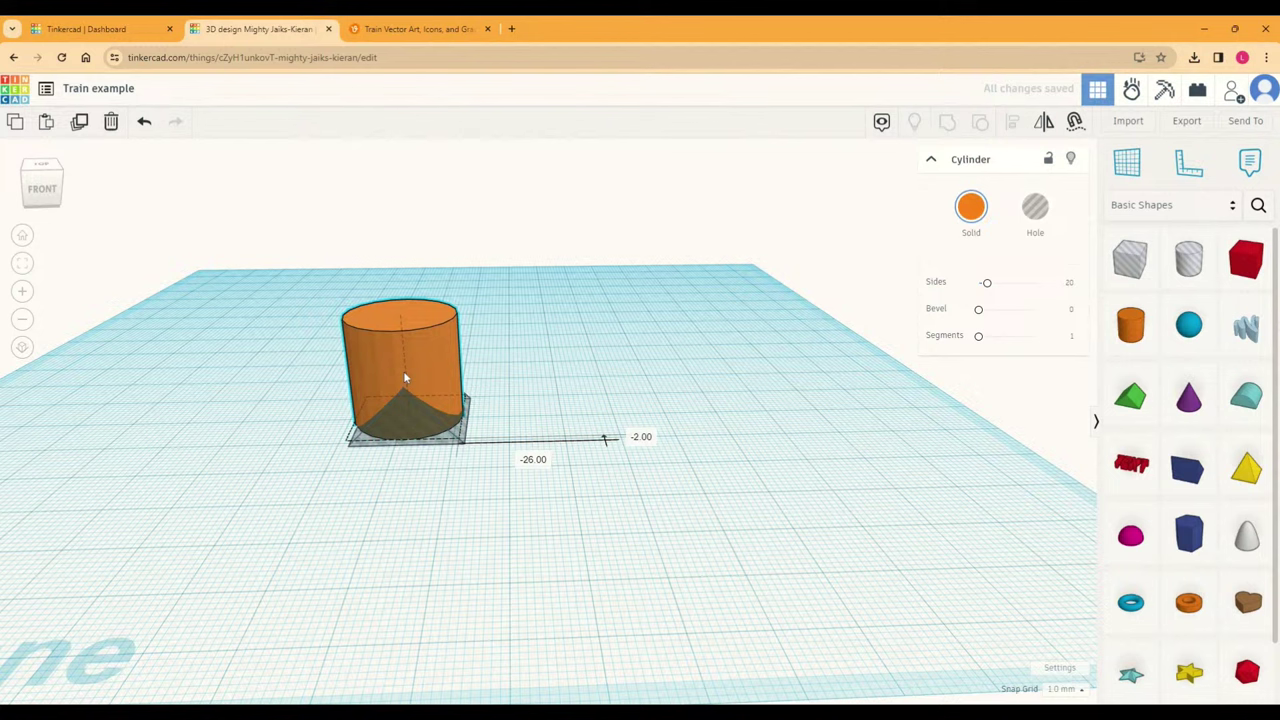
click(586, 391)
click(405, 422)
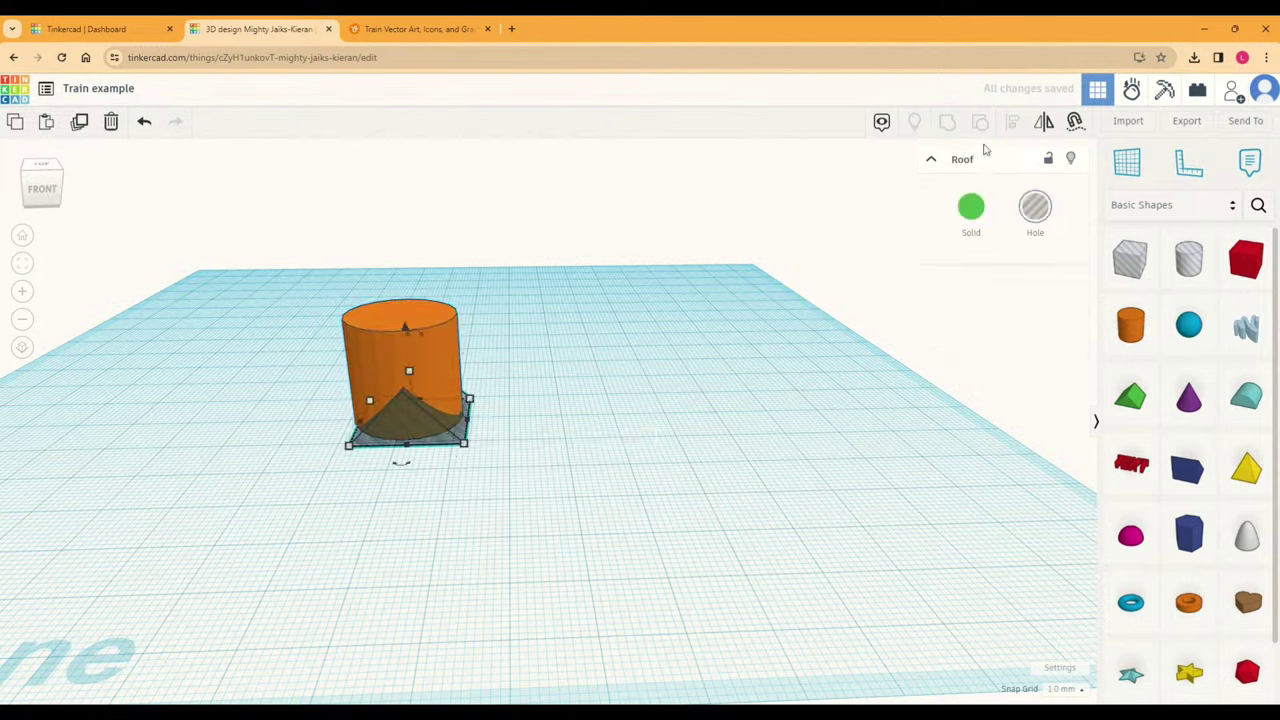
click(971, 207)
click(306, 337)
Step: Centre the cylinder and the solid roof on each other from left to right and group them
key(ctrl+a)
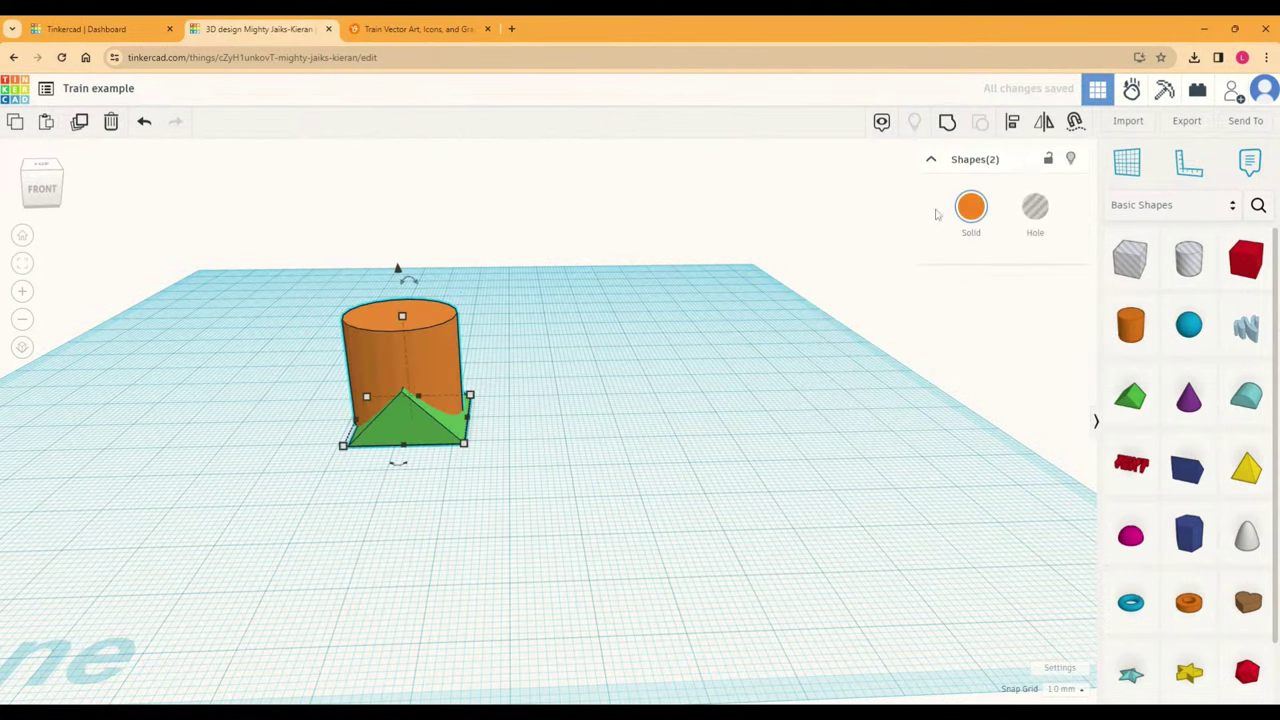
click(1012, 121)
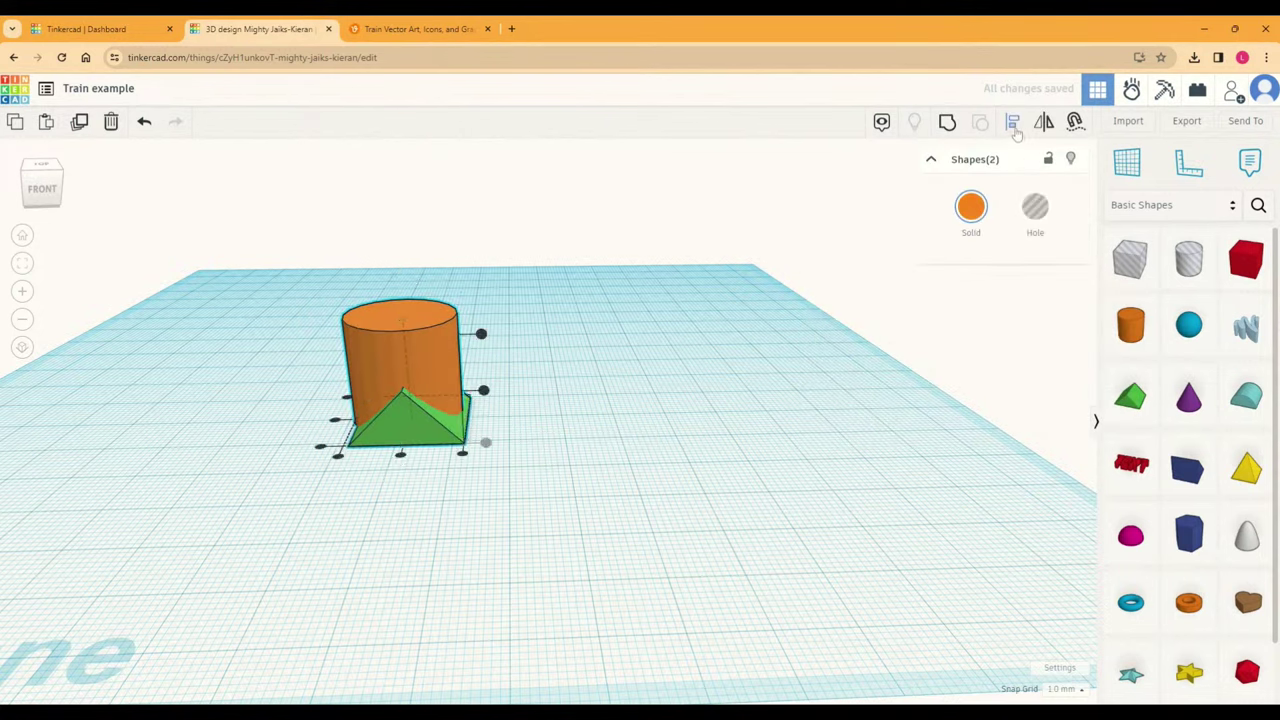
click(400, 456)
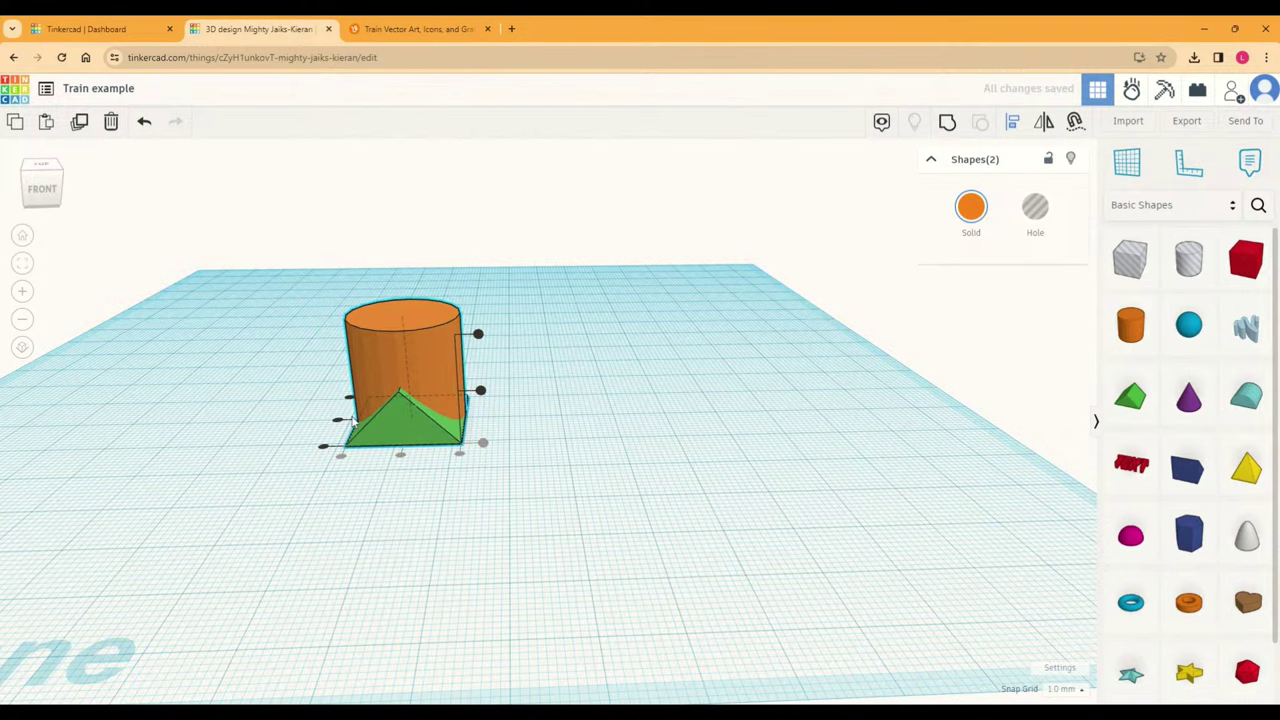
click(555, 452)
key(ctrl+a)
click(947, 121)
Step: Move the grouped cylinder and roof to the right on the workplane and inspect it from several angles
scroll(491, 419, up, 2)
right_drag(557, 391, 423, 429)
click(423, 429)
drag(329, 415, 507, 384)
click(469, 517)
right_drag(469, 517, 562, 505)
scroll(595, 485, down, 2)
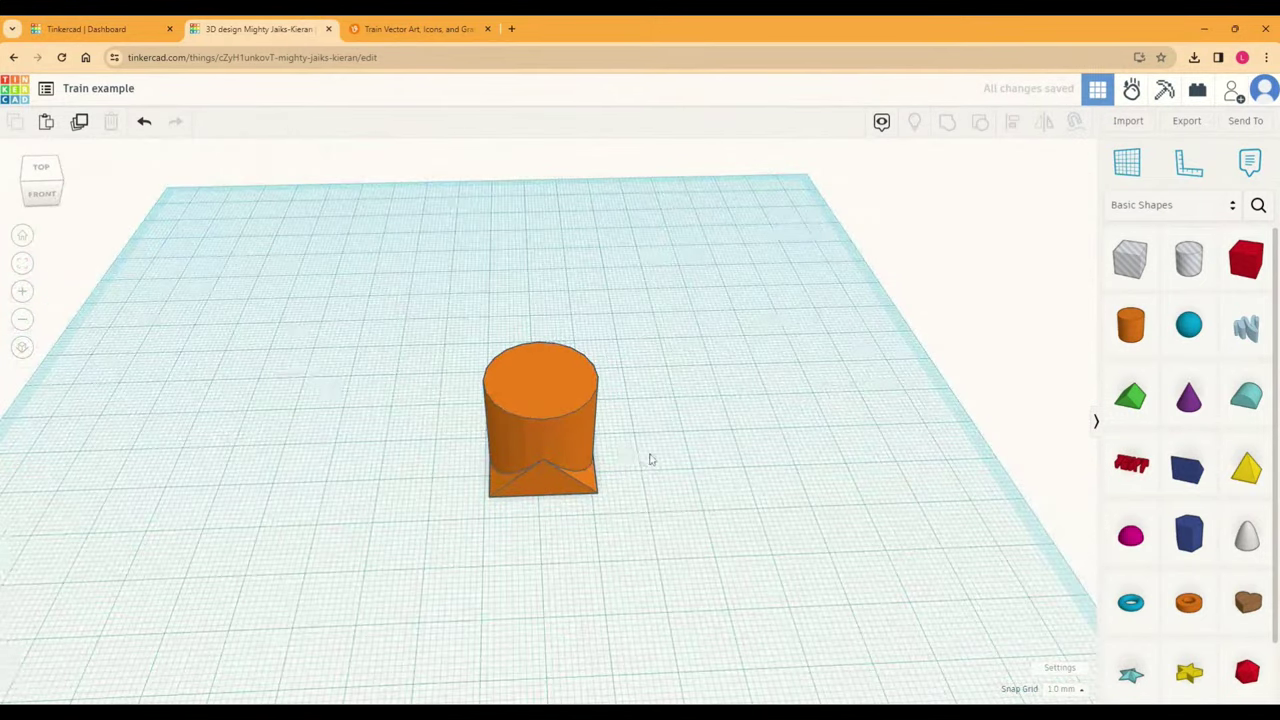
right_drag(648, 440, 720, 340)
Step: Ungroup the cylinder and roof and pull them apart, with the roof on the left and the cylinder on the right
key(ctrl+a)
click(980, 121)
drag(526, 407, 632, 413)
drag(546, 426, 458, 424)
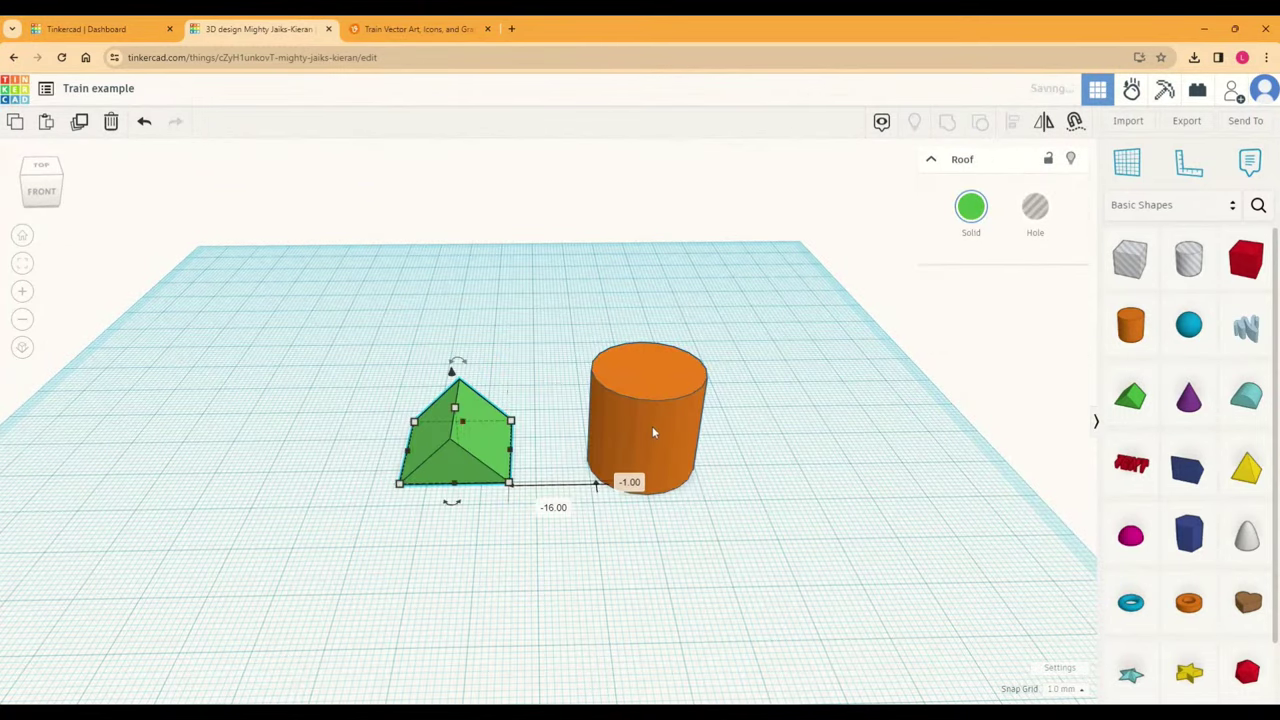
drag(652, 426, 636, 410)
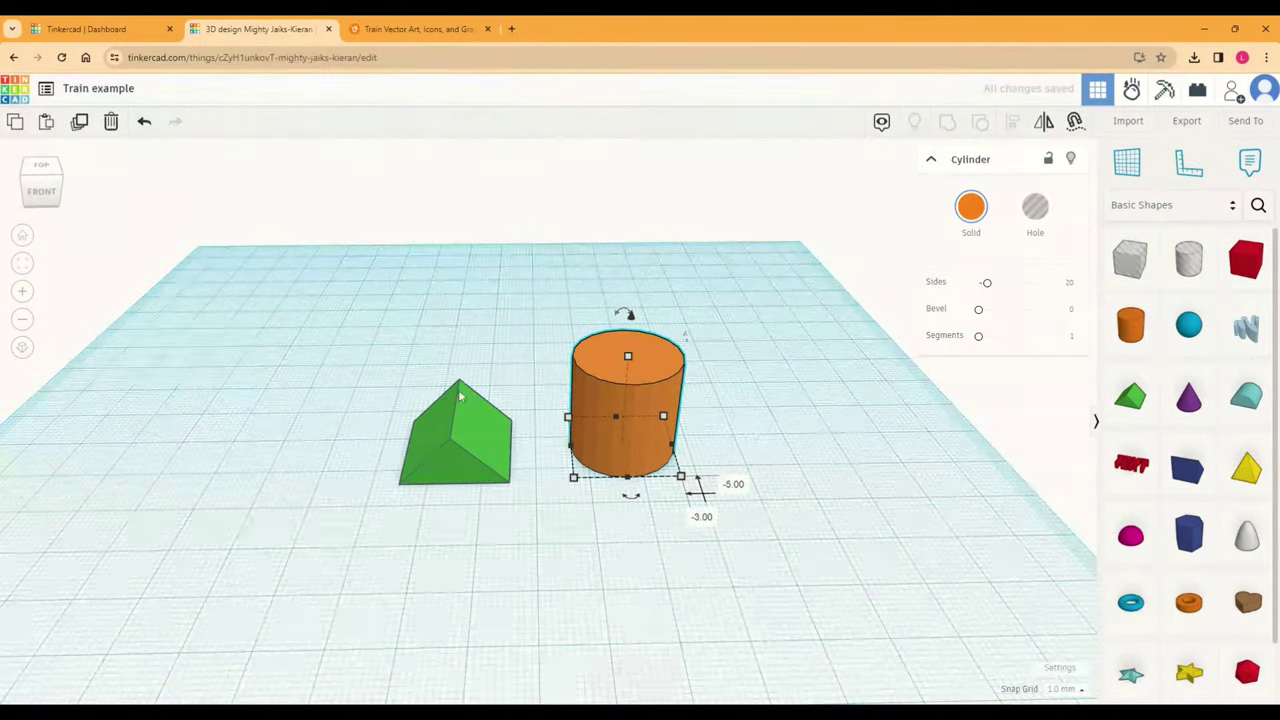
Step: Move the cylinder back over the green roof and turn the roof into a hole
drag(575, 400, 474, 428)
click(558, 465)
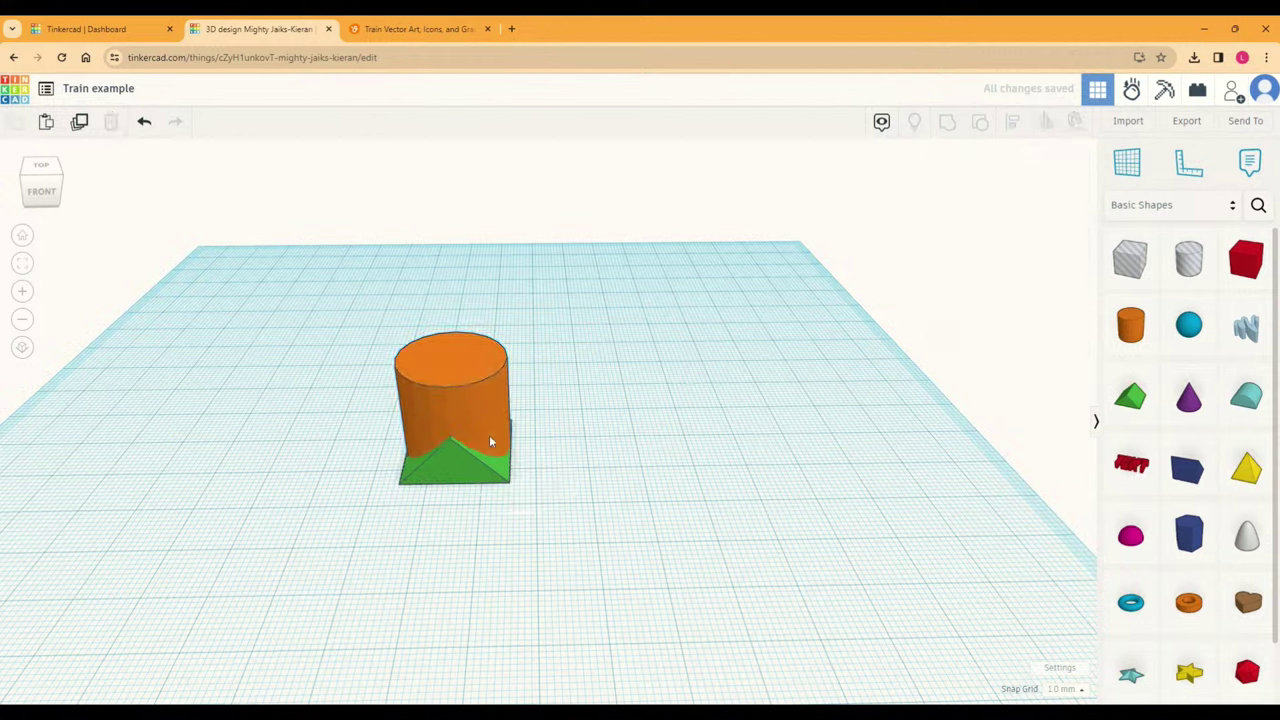
click(449, 474)
click(1035, 206)
click(448, 490)
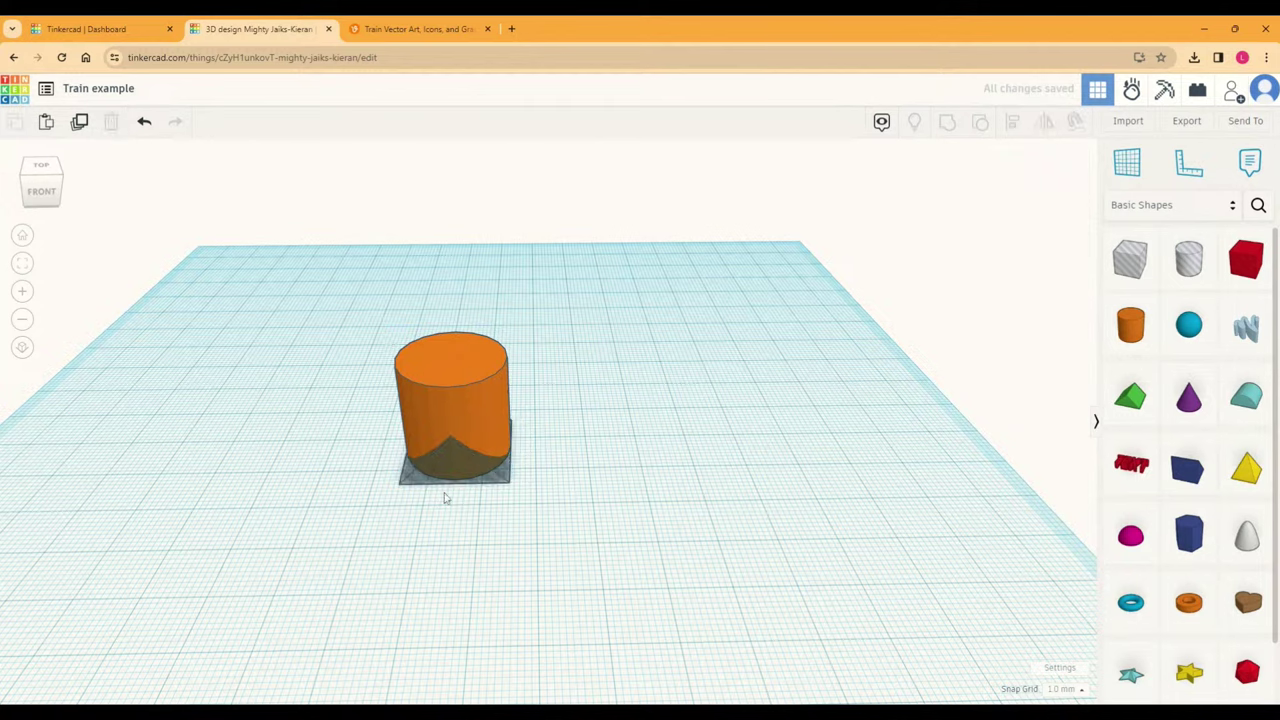
Step: Separate the shapes again, moving the cylinder to the right and the roof hole to the left
right_drag(420, 487, 408, 414)
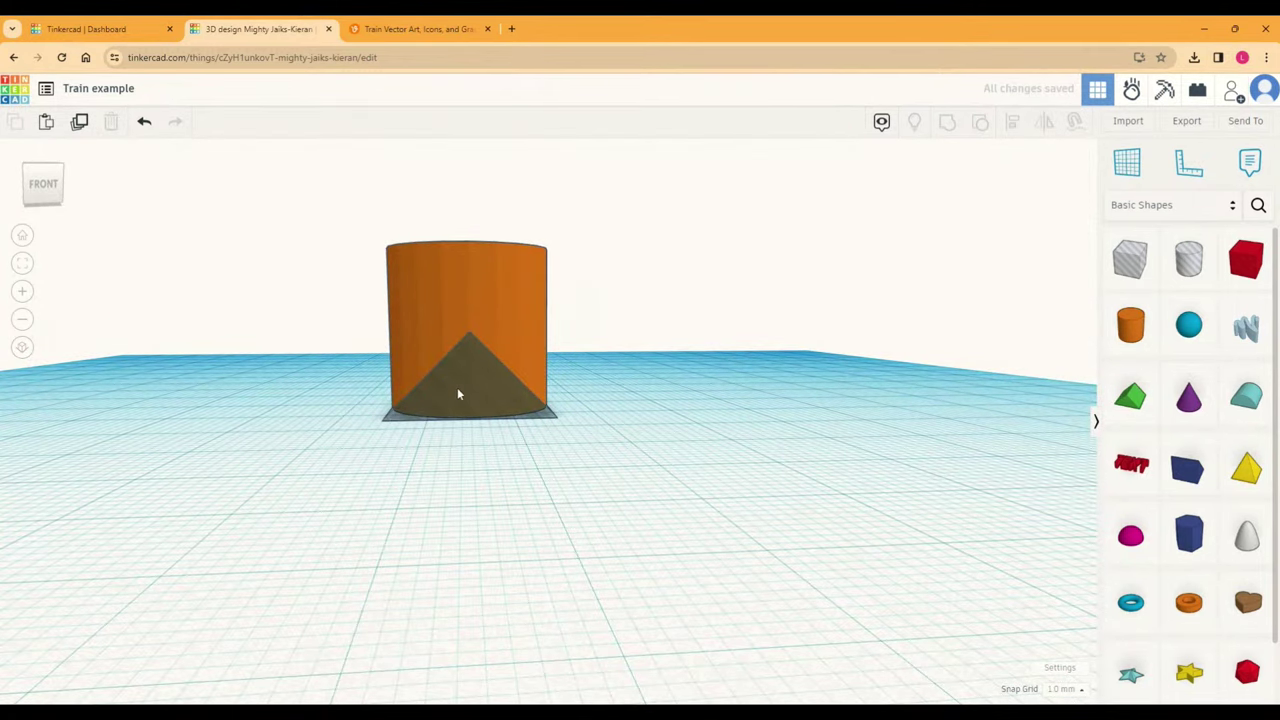
right_drag(492, 404, 607, 445)
drag(526, 374, 684, 390)
drag(530, 416, 432, 387)
drag(688, 415, 657, 397)
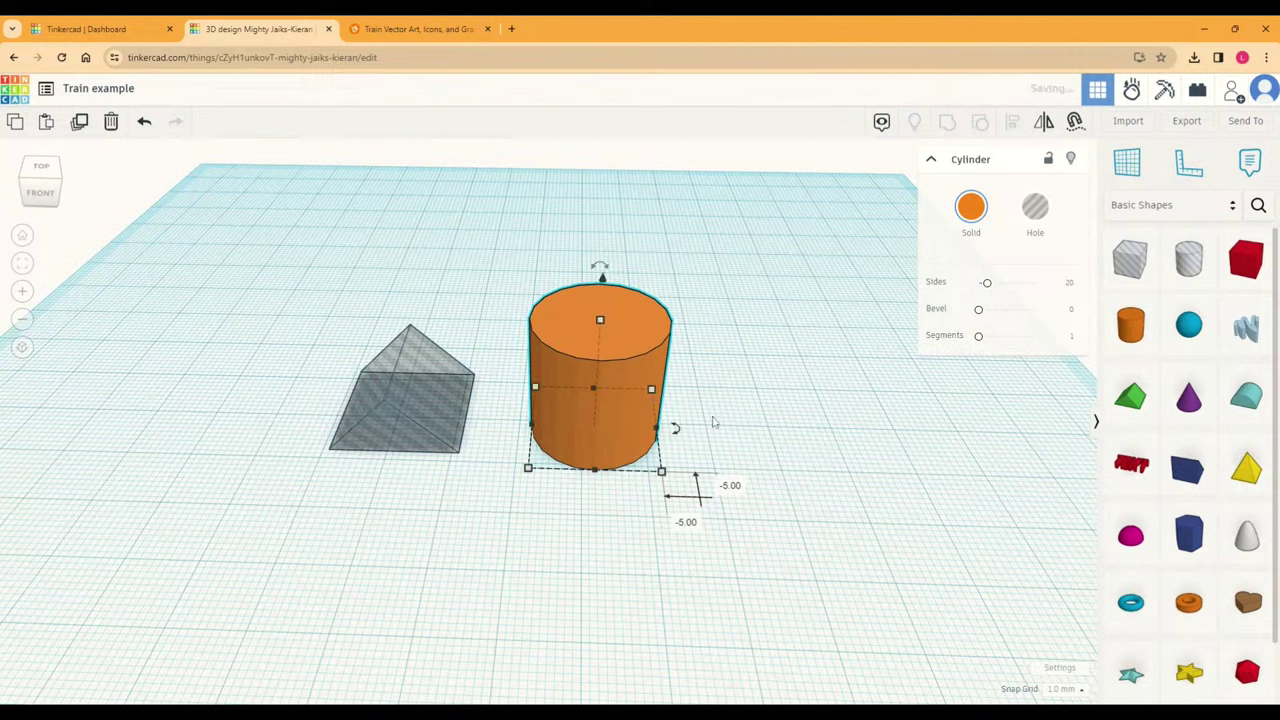
Step: Place another roof shape to the rear right of the cylinder and delete it
click(1130, 397)
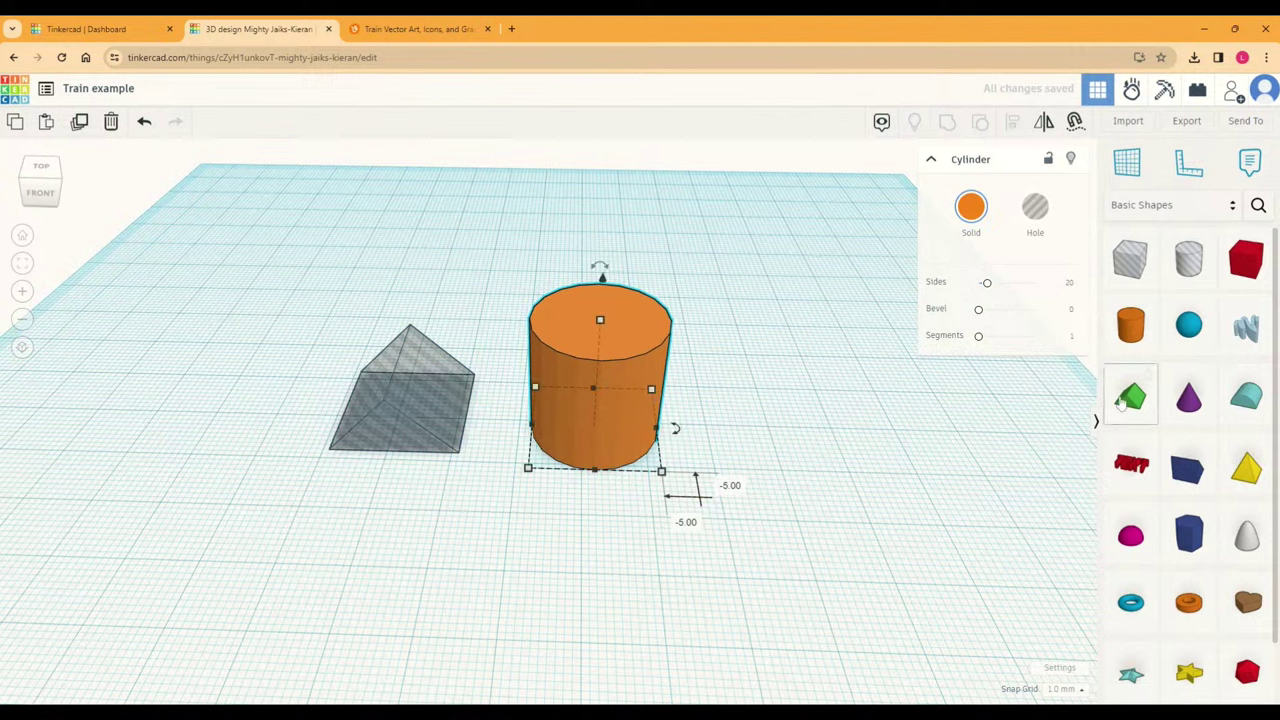
click(763, 313)
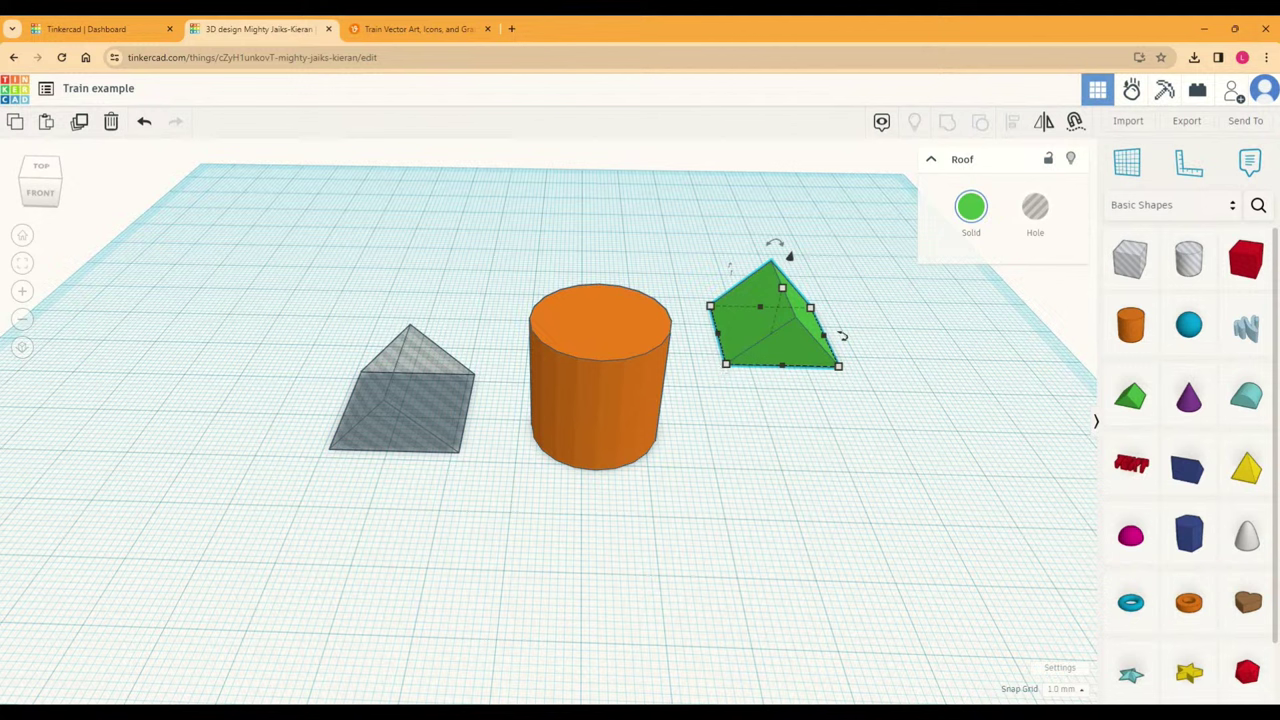
key(Delete)
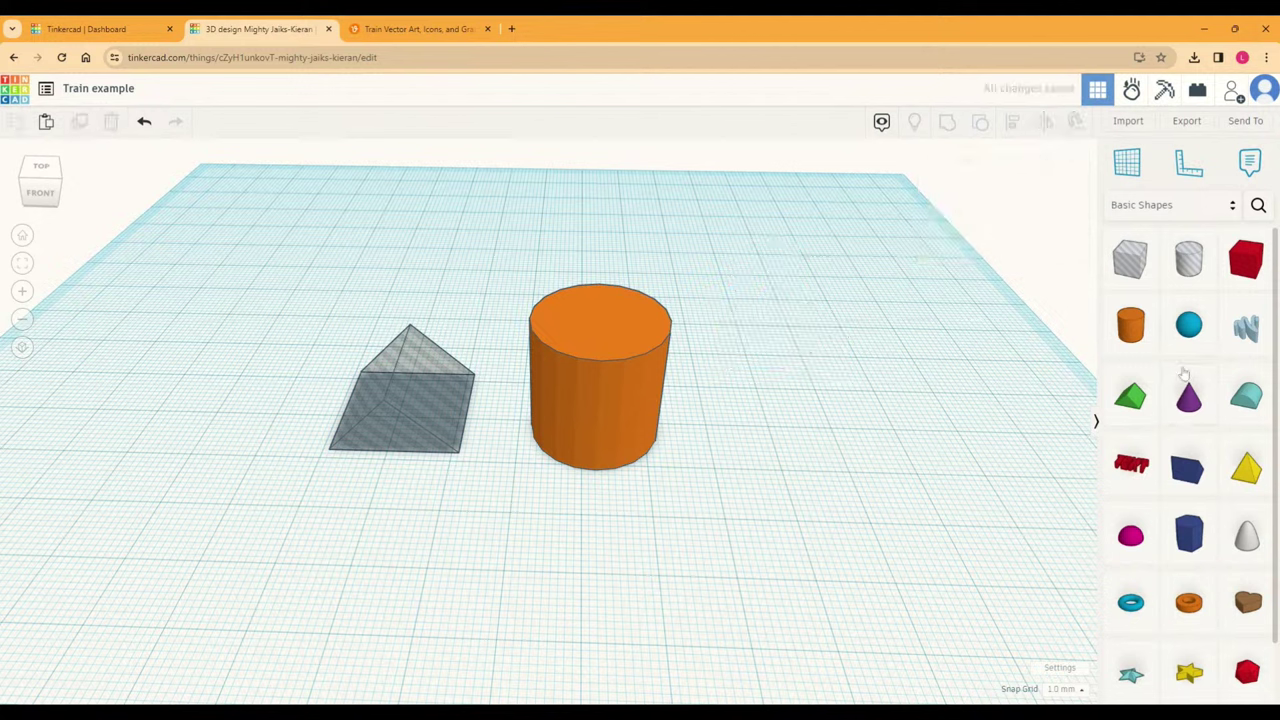
Step: Place a sphere from the basic shapes on the workplane to the right of the cylinder
scroll(1187, 398, down, 1)
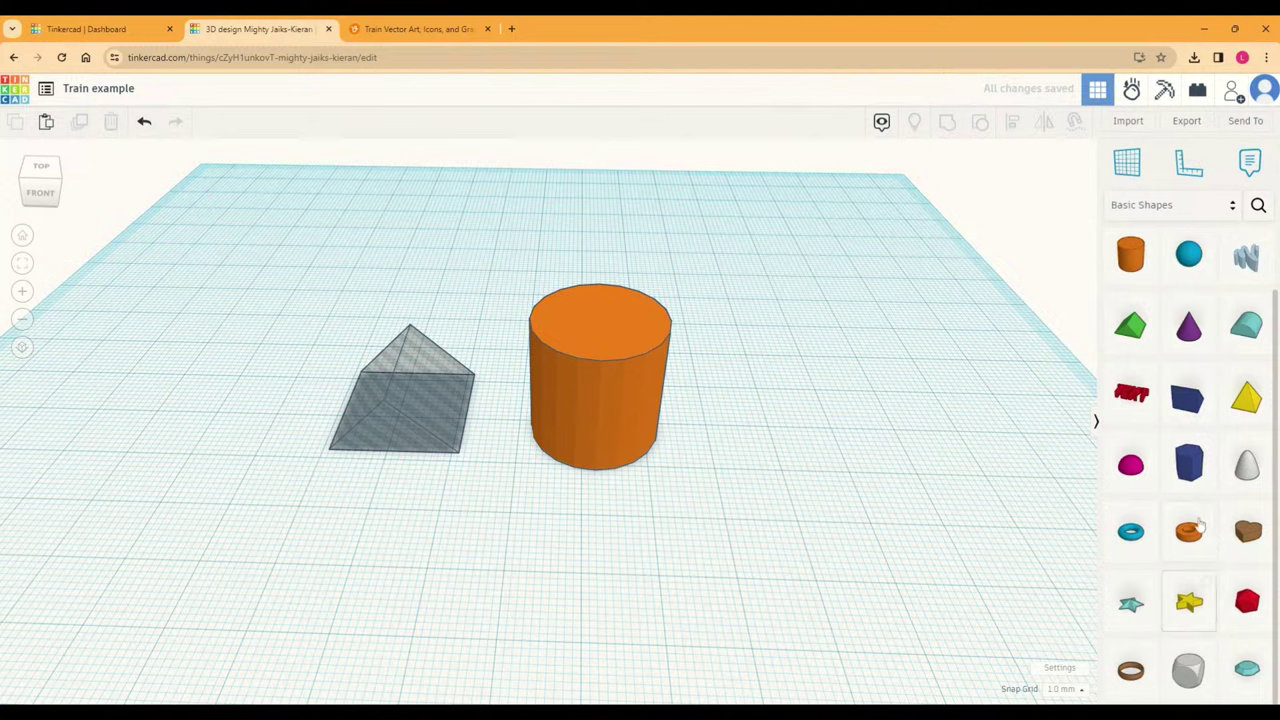
scroll(1190, 482, up, 1)
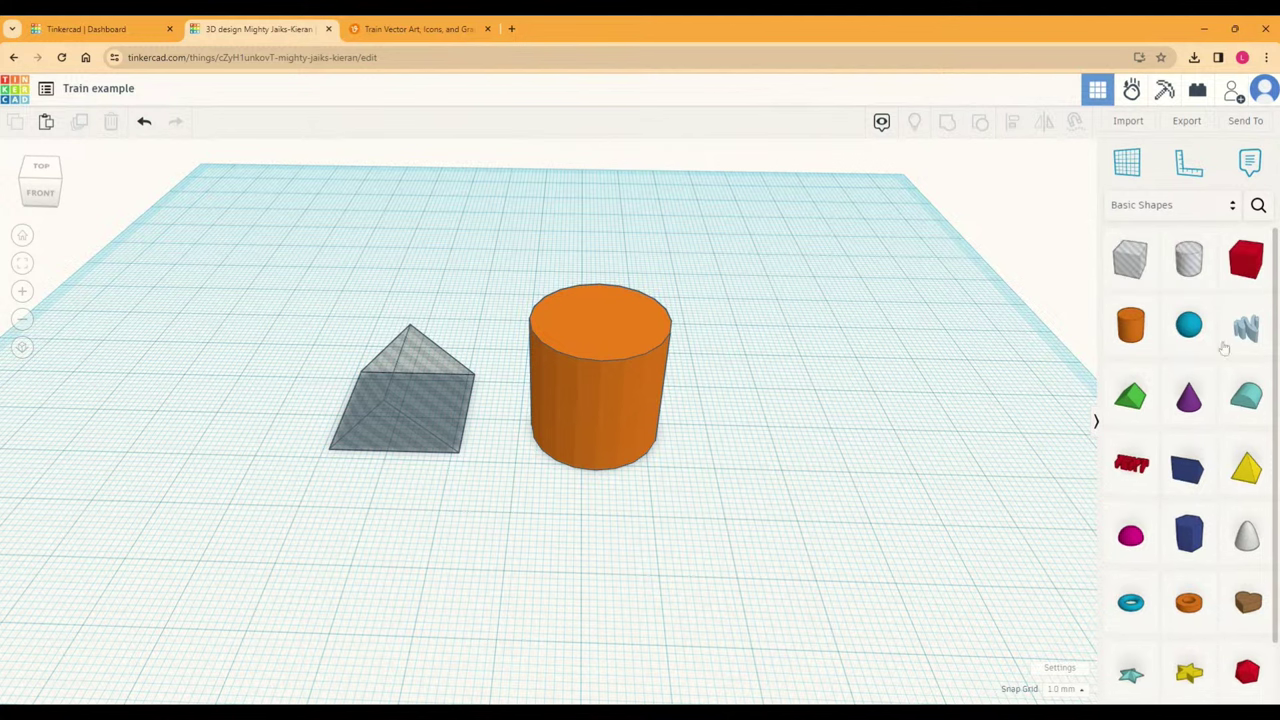
drag(1189, 325, 765, 439)
right_drag(908, 508, 781, 566)
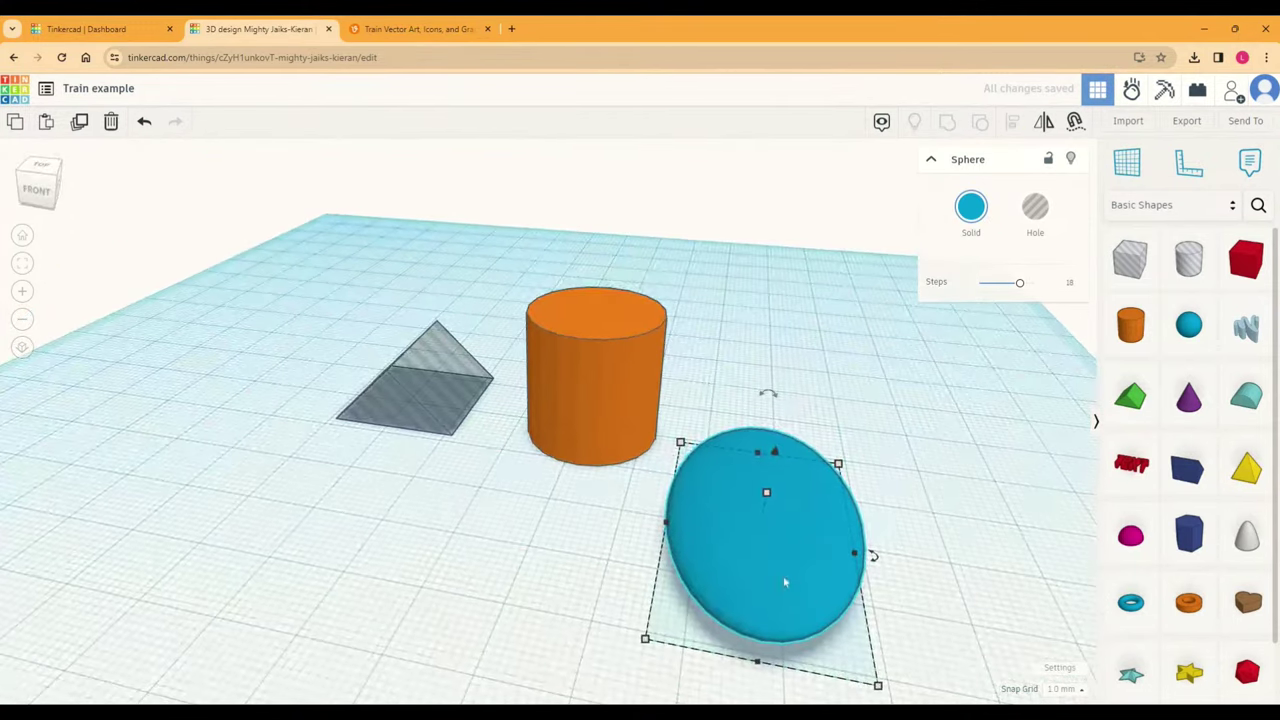
Step: Stretch the sphere's base to 44 mm from front to back, narrow it sideways, and undo all of its resizing
drag(767, 663, 758, 693)
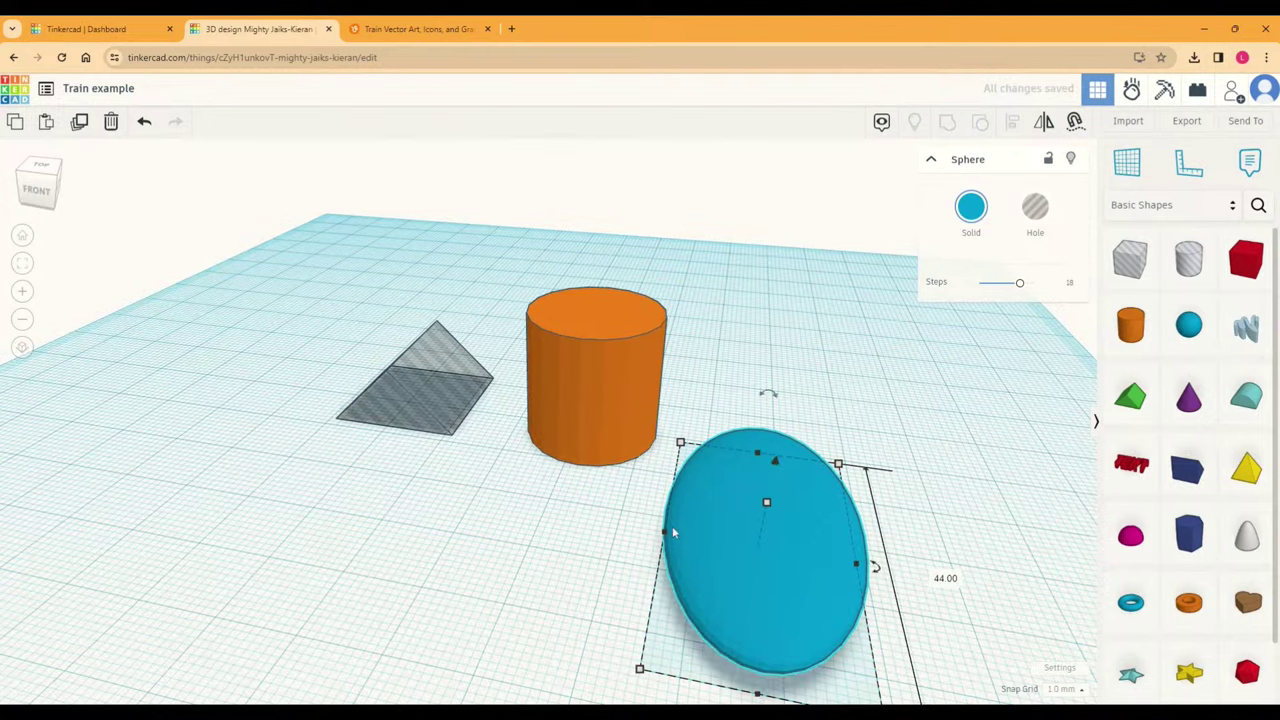
drag(688, 538, 726, 534)
right_drag(923, 514, 877, 471)
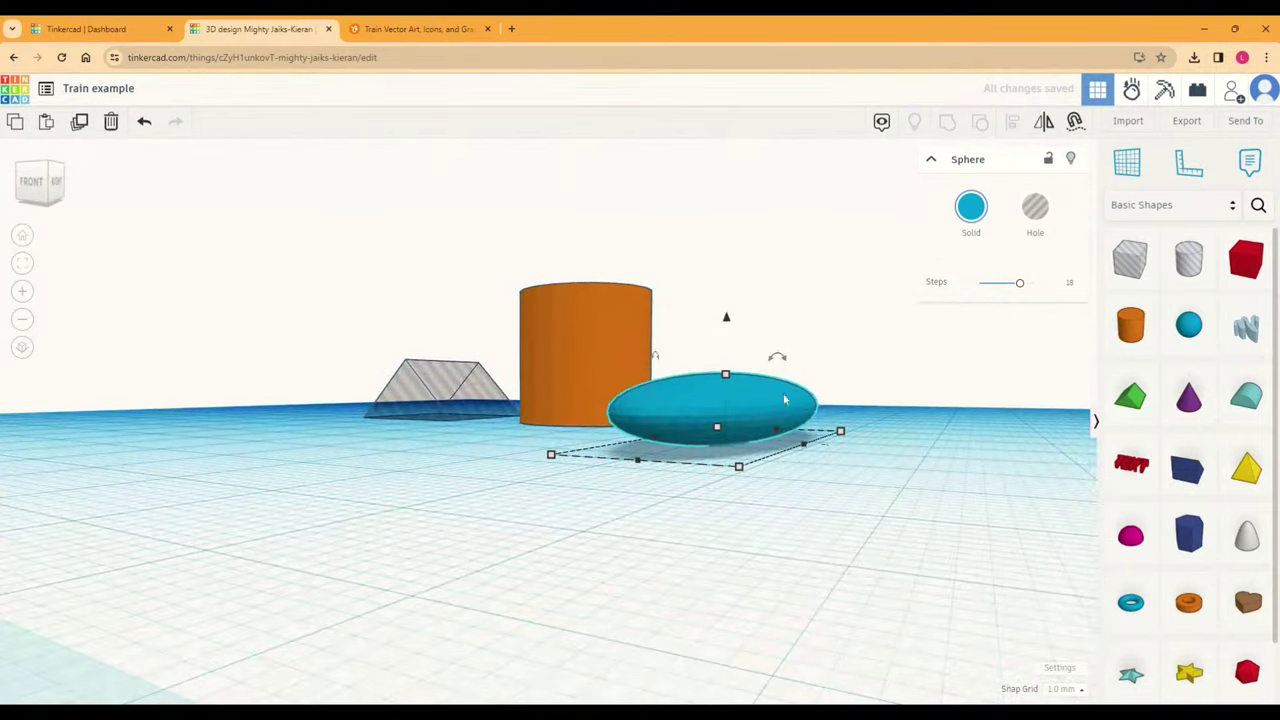
key(ctrl+z)
key(ctrl+z)
key(ctrl+z)
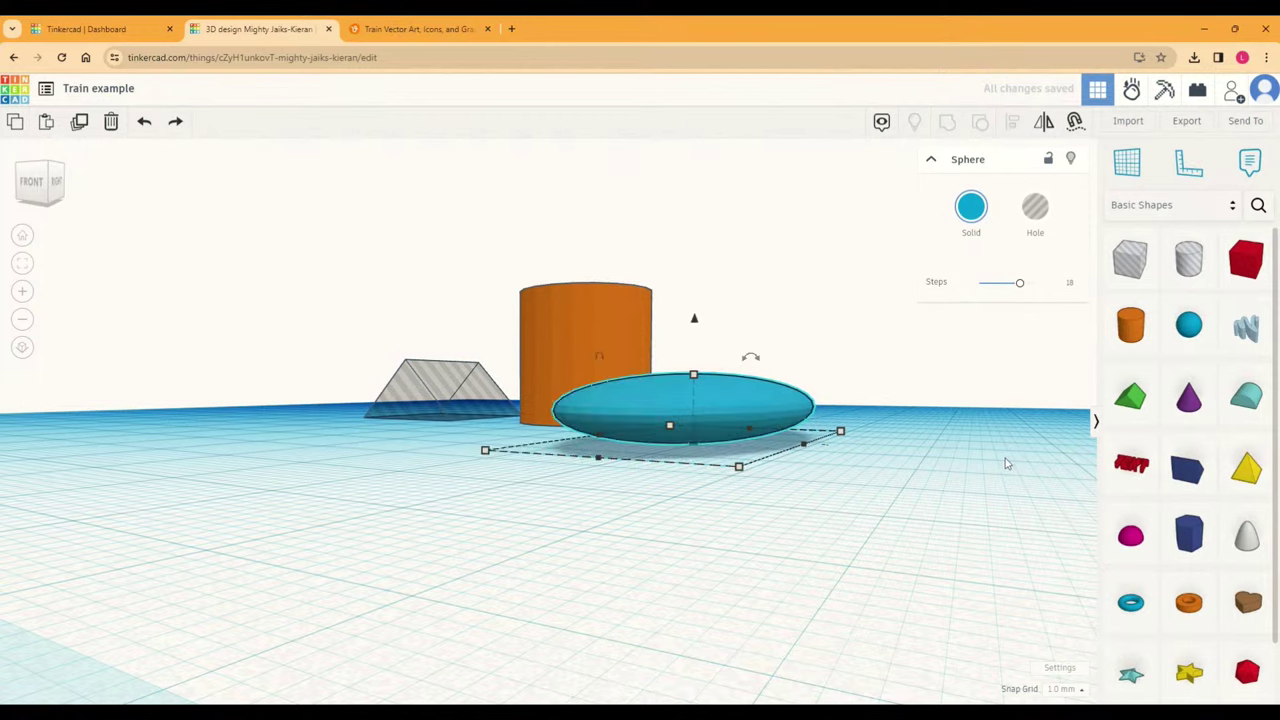
right_drag(576, 454, 877, 500)
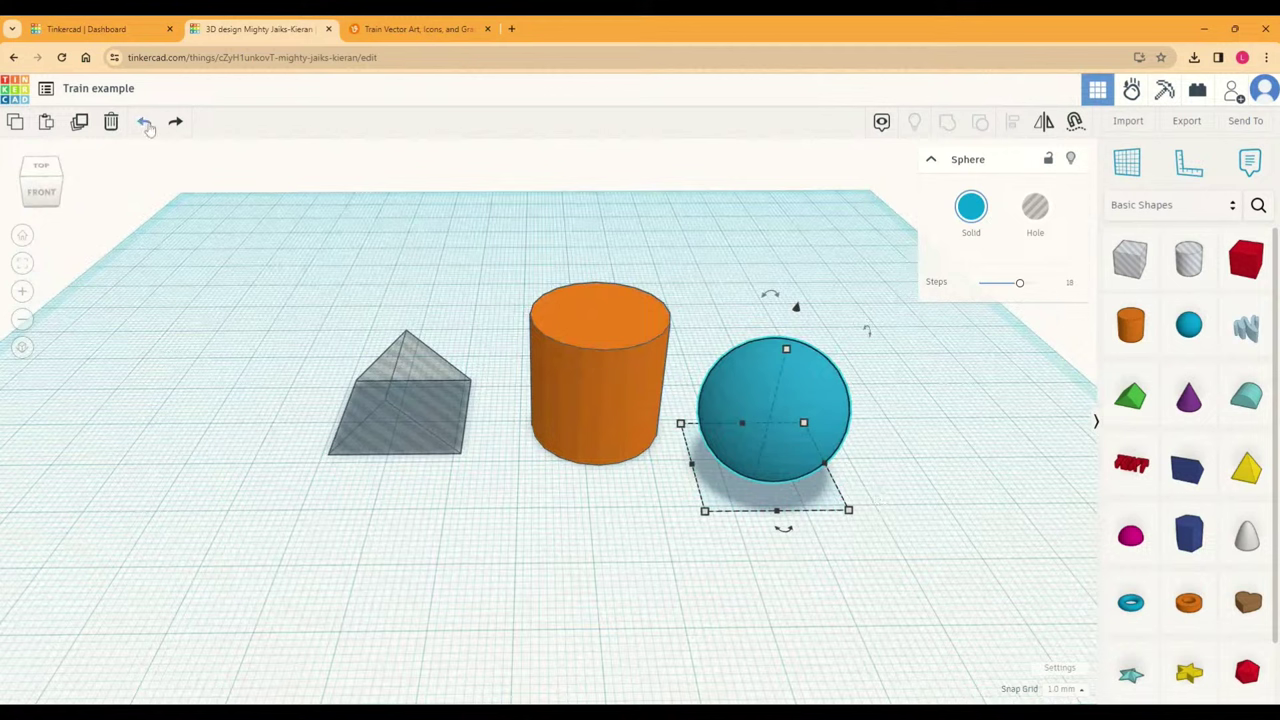
Step: Move the sphere onto the top of the cylinder and reduce the cylinder's height to 6 mm
drag(816, 407, 250, 367)
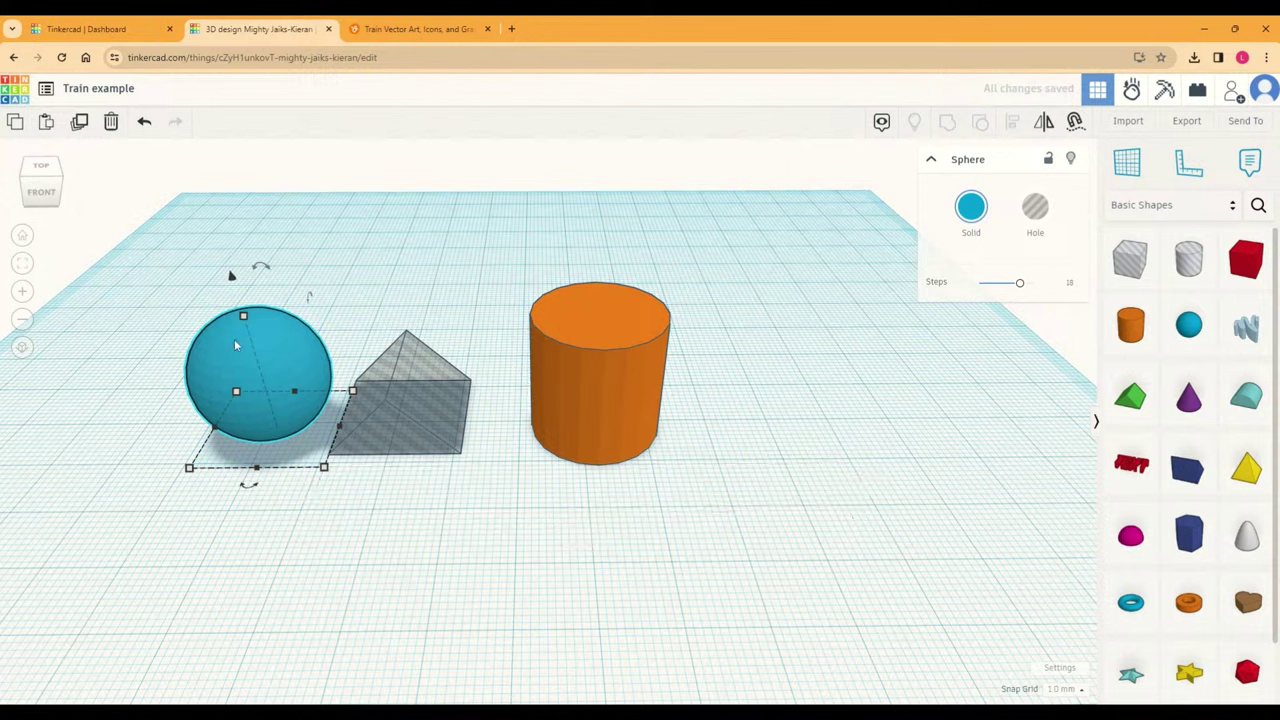
drag(283, 348, 630, 271)
click(608, 346)
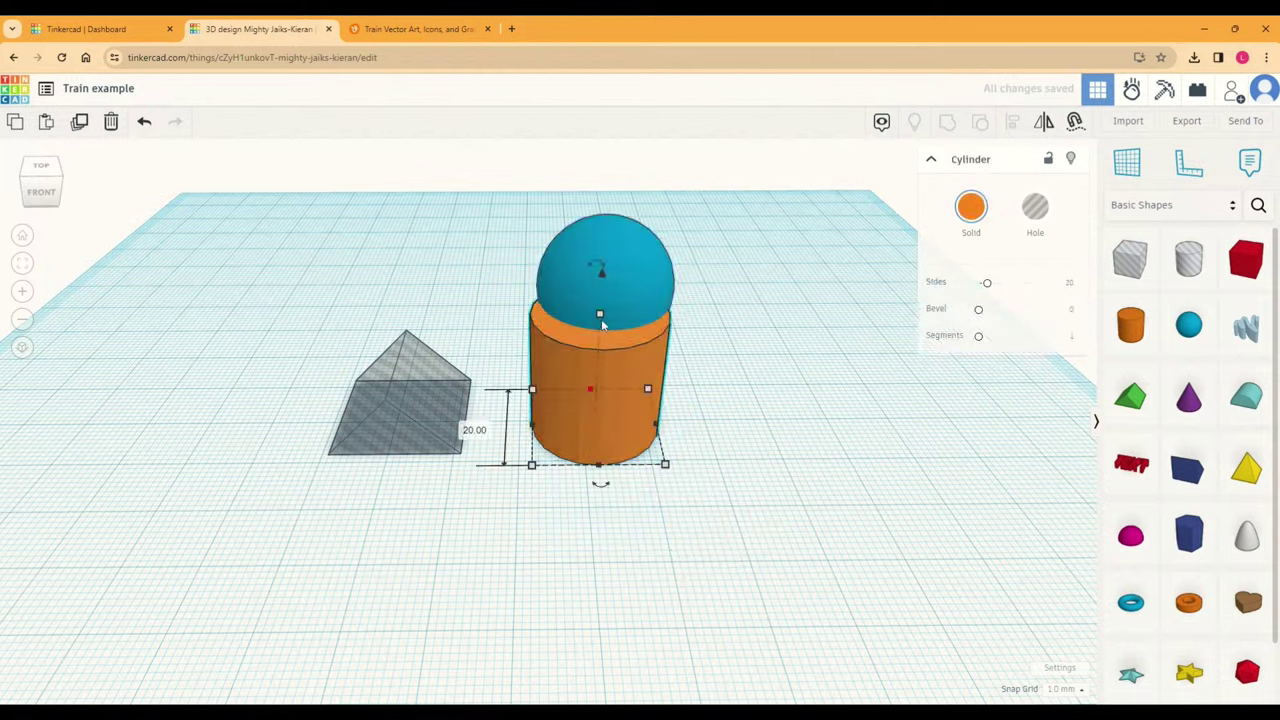
drag(600, 314, 596, 398)
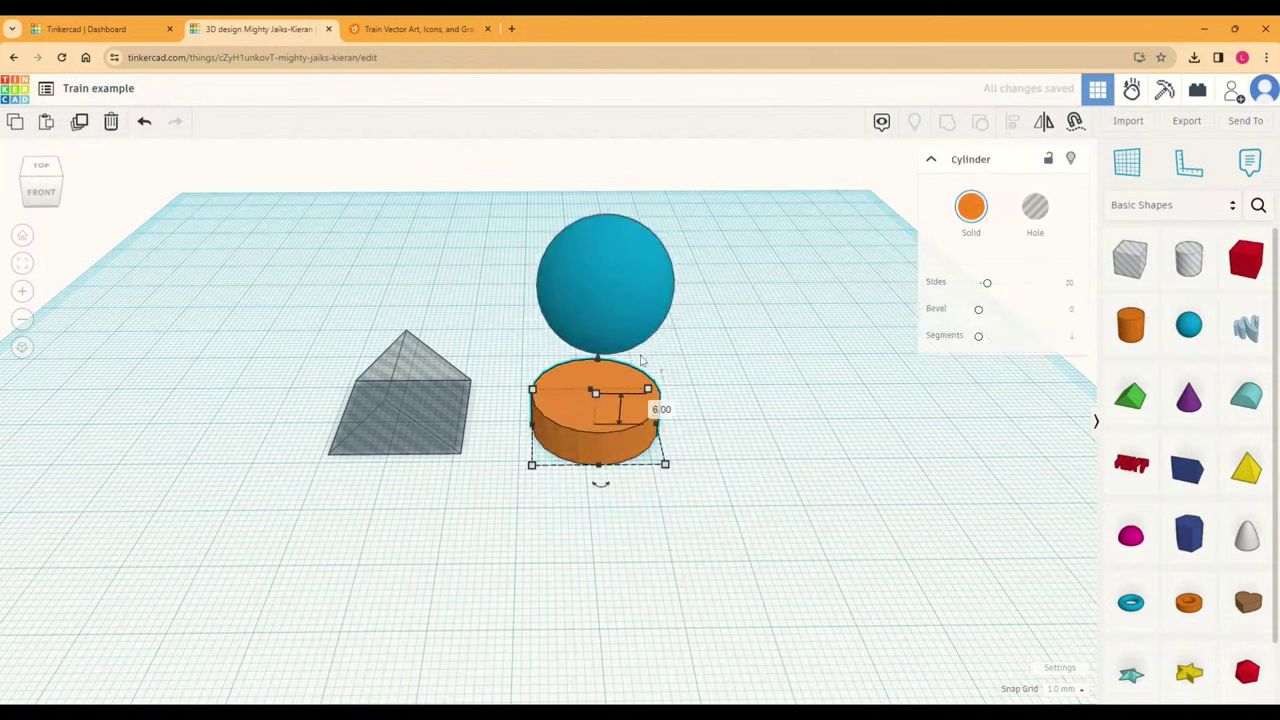
Step: Lower the sphere into the top of the cylinder and turn it into a hole
click(625, 266)
drag(608, 172, 594, 257)
key(h)
click(706, 369)
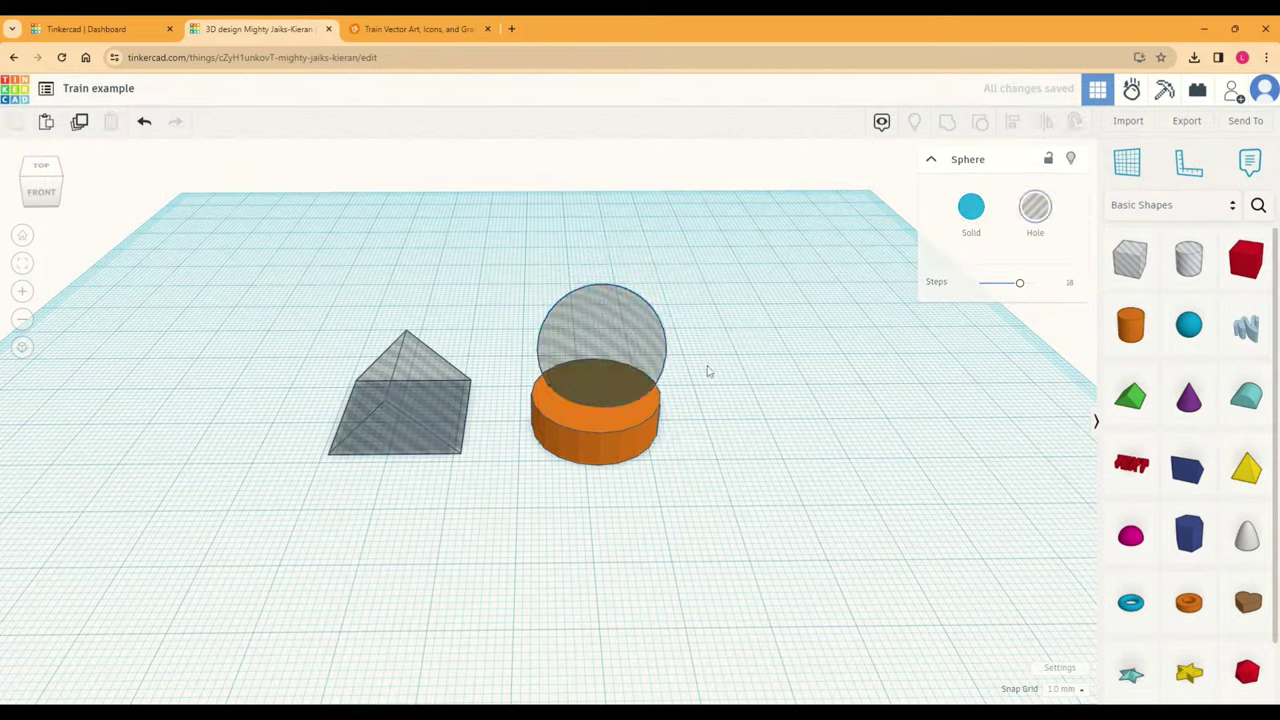
Step: Align the sphere hole and the cylinder on their centres, both side to side and front to back
drag(521, 309, 899, 266)
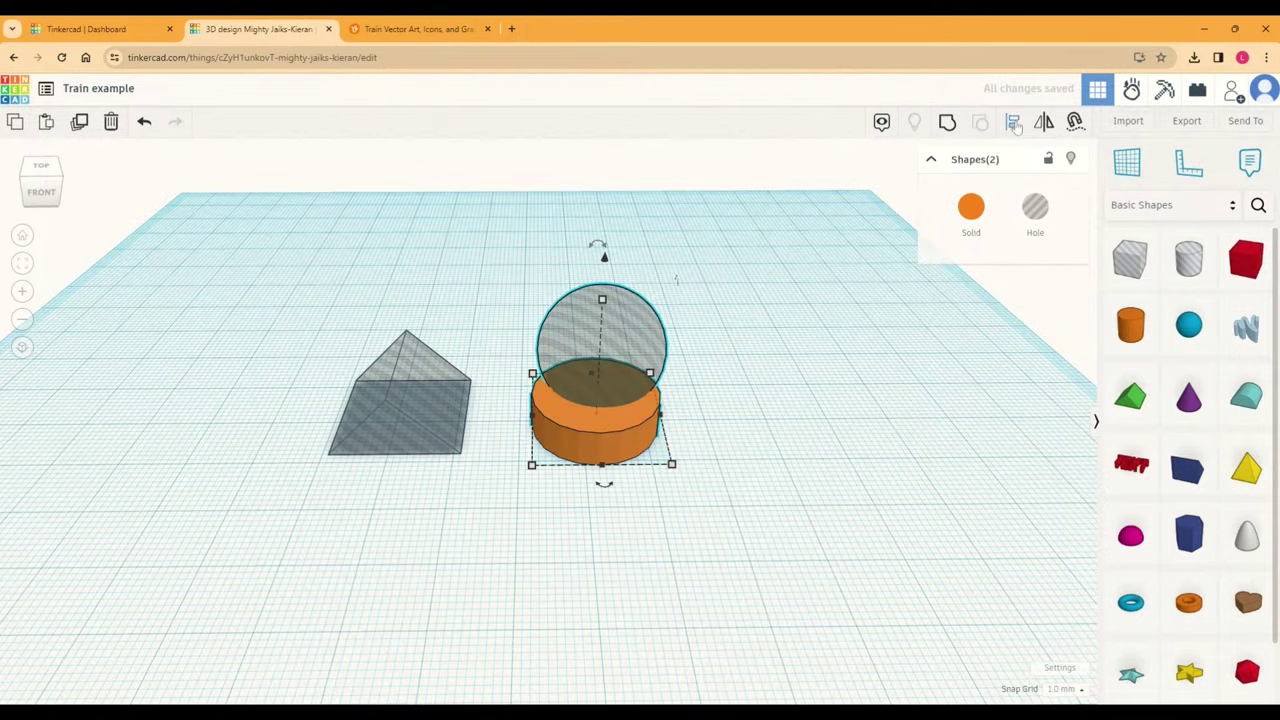
click(1012, 121)
click(603, 478)
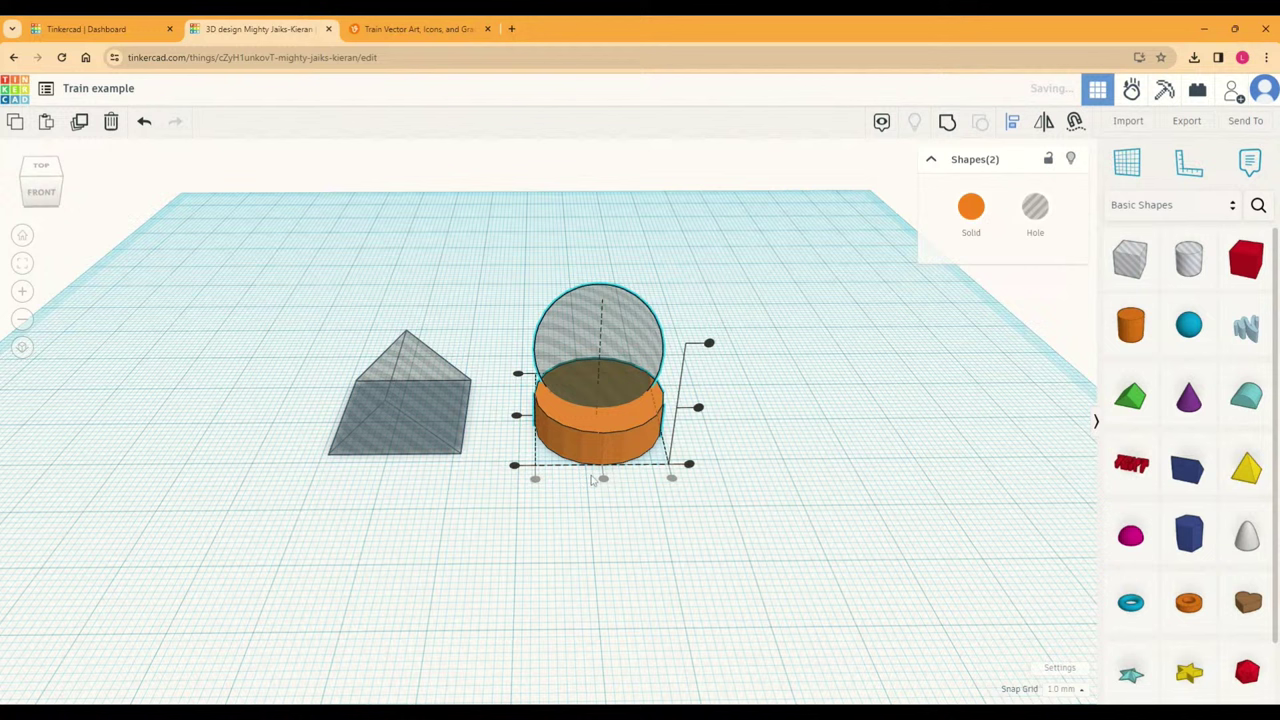
click(516, 415)
click(757, 466)
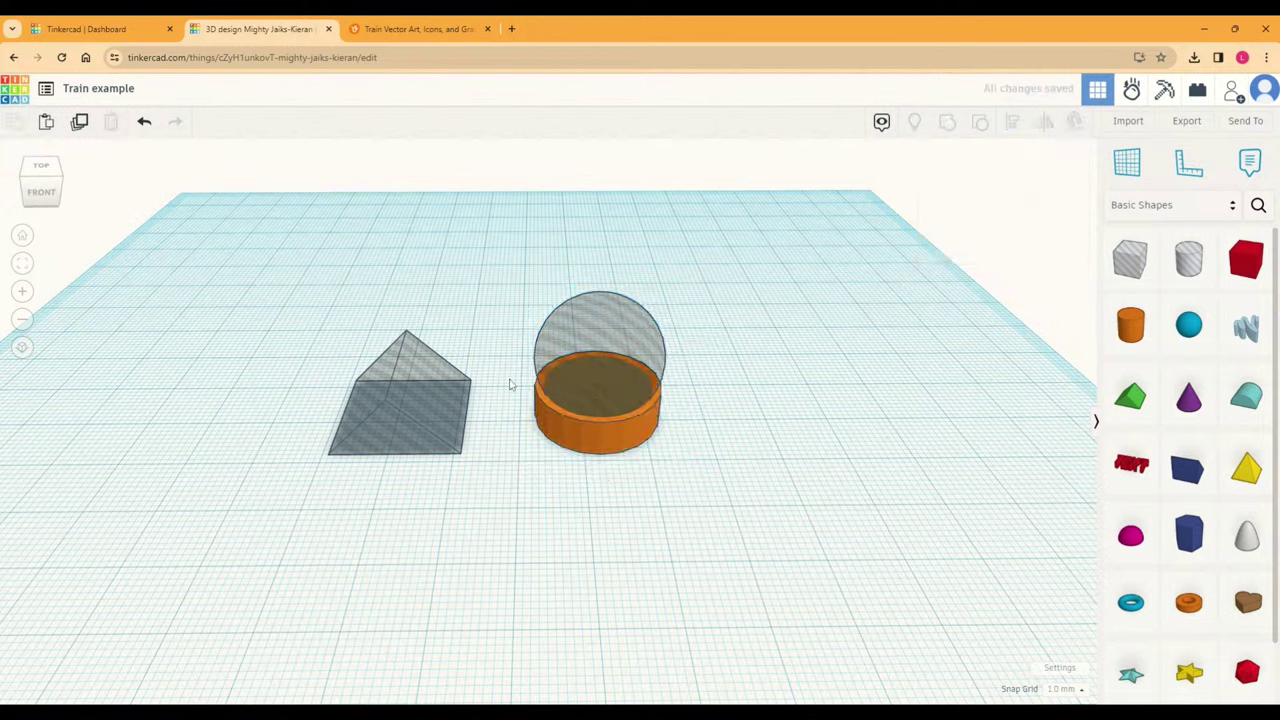
Step: Group the sphere hole with the cylinder to cut a bowl, and shift the bowl 4.5 mm in both horizontal directions
drag(509, 384, 777, 428)
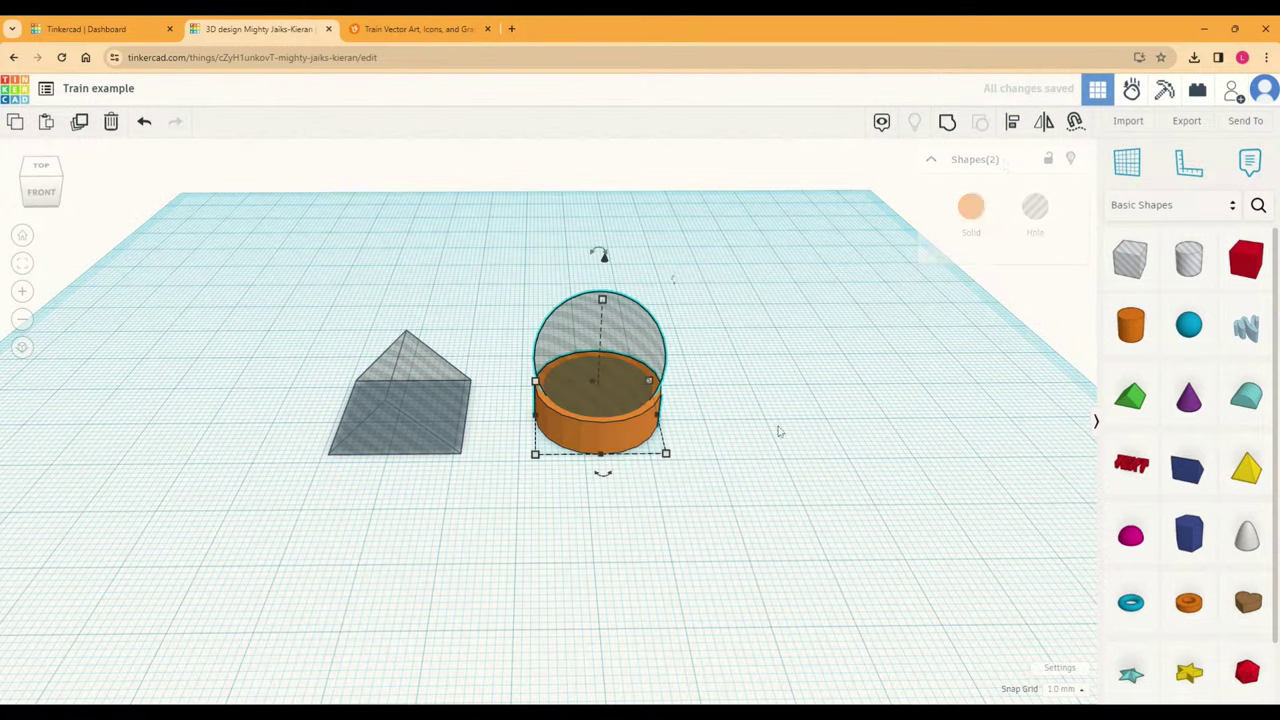
click(947, 121)
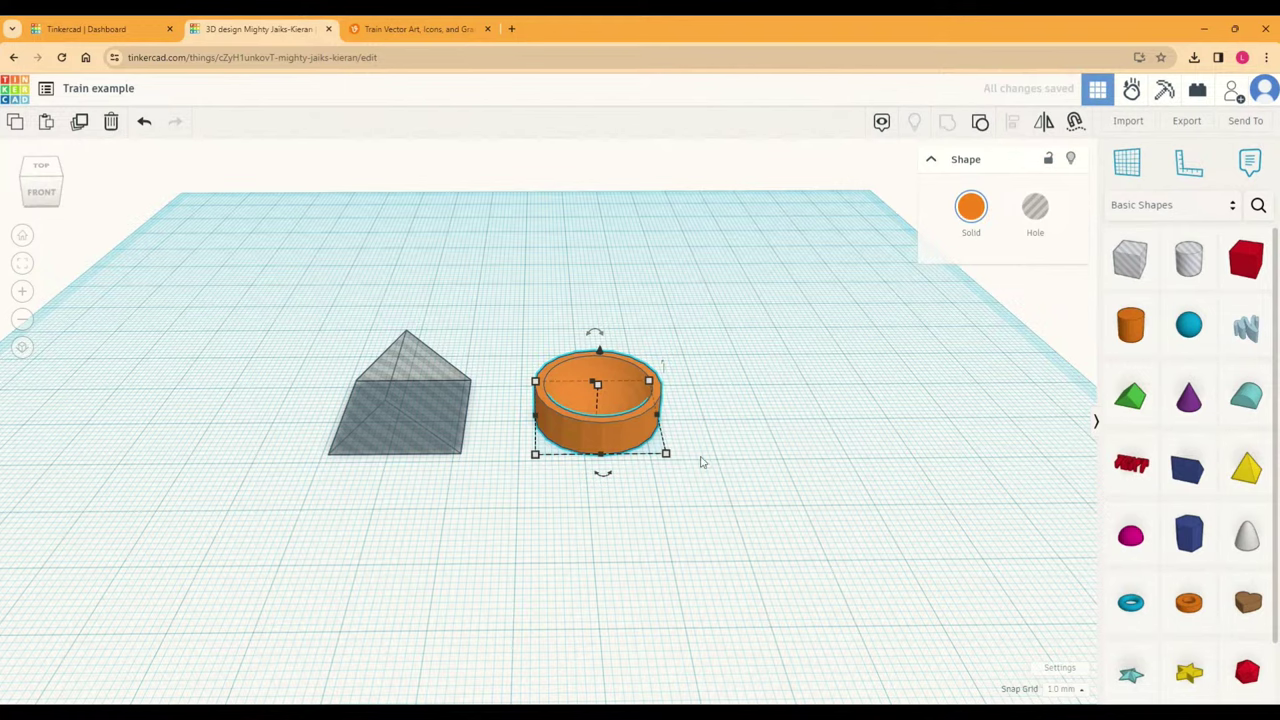
right_drag(608, 433, 600, 420)
drag(600, 420, 570, 360)
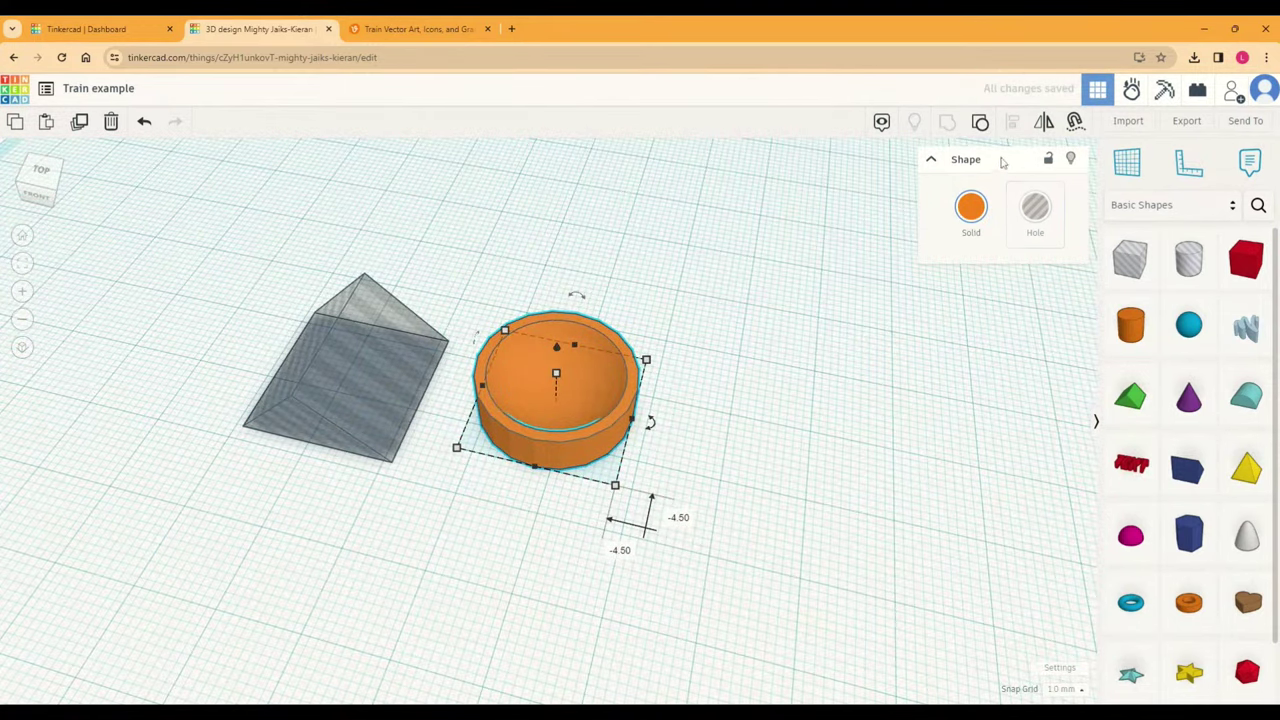
right_drag(709, 400, 762, 338)
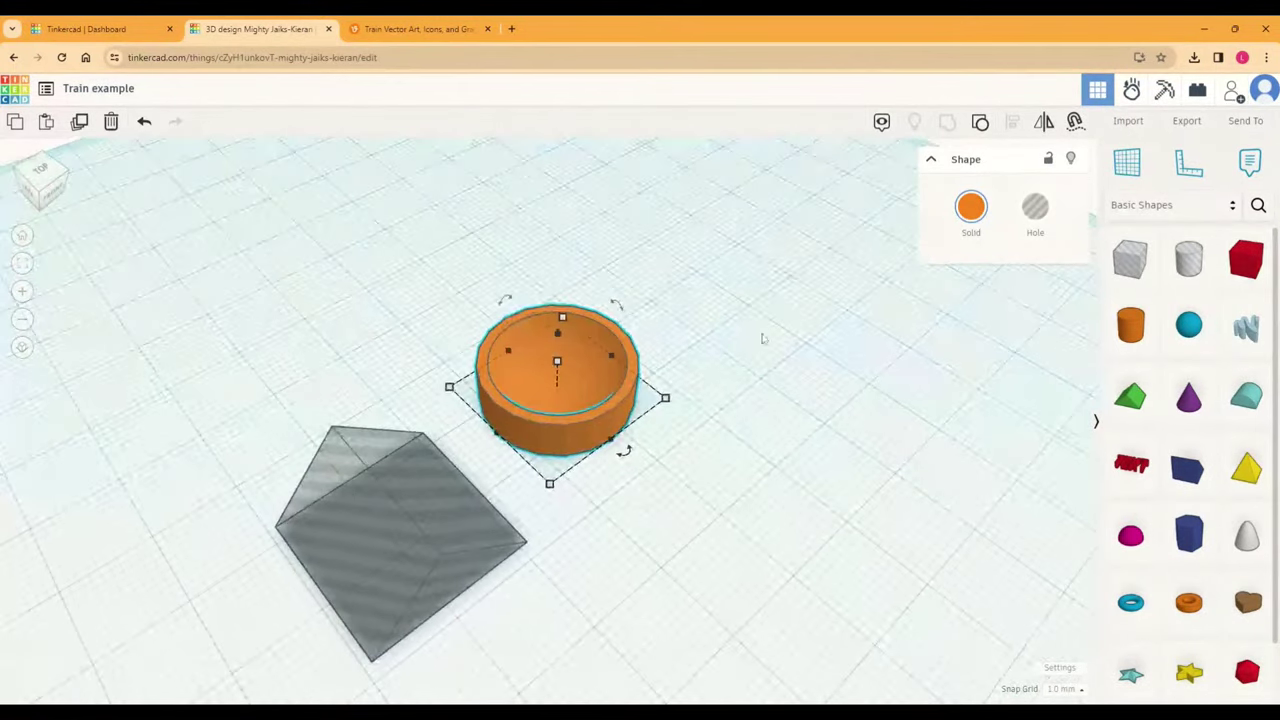
Step: Change the bowl's solid colour to the pale turquoise preset
click(984, 236)
click(930, 320)
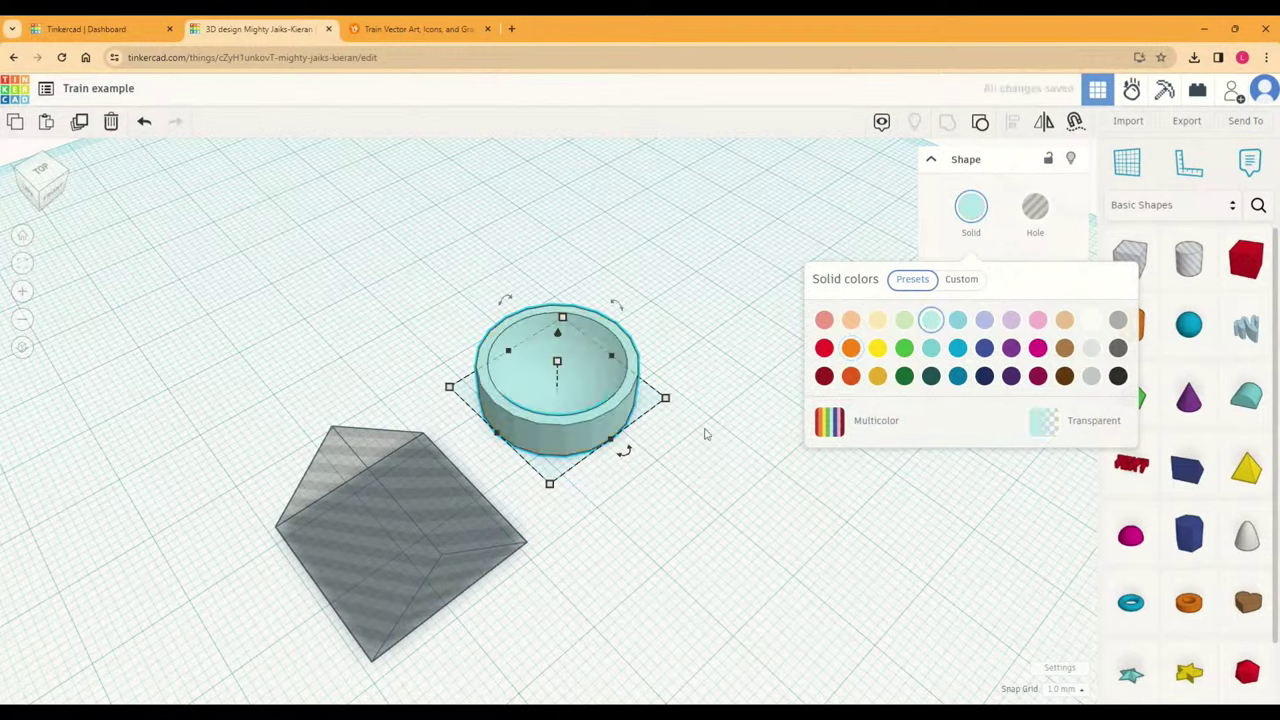
click(743, 460)
Step: Reposition the bowl on the workplane, finishing with a shift of 3 mm forward and 1 mm to the left
click(512, 372)
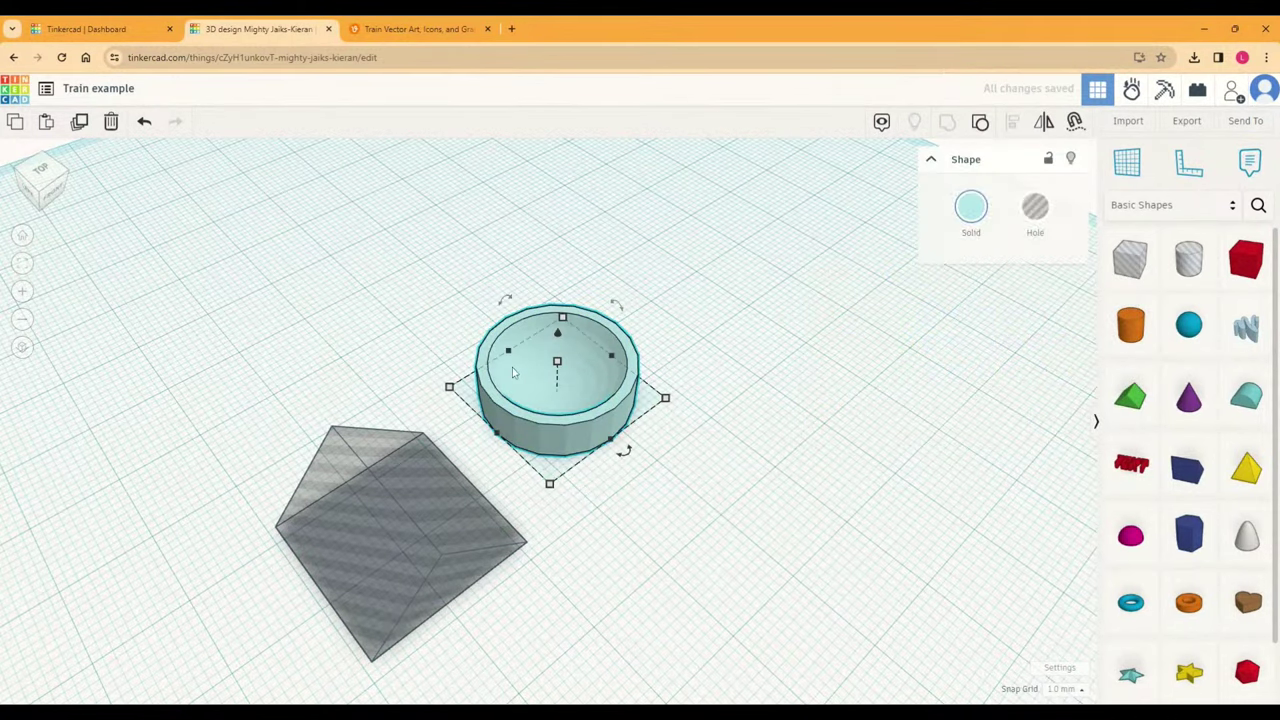
scroll(512, 372, up, 3)
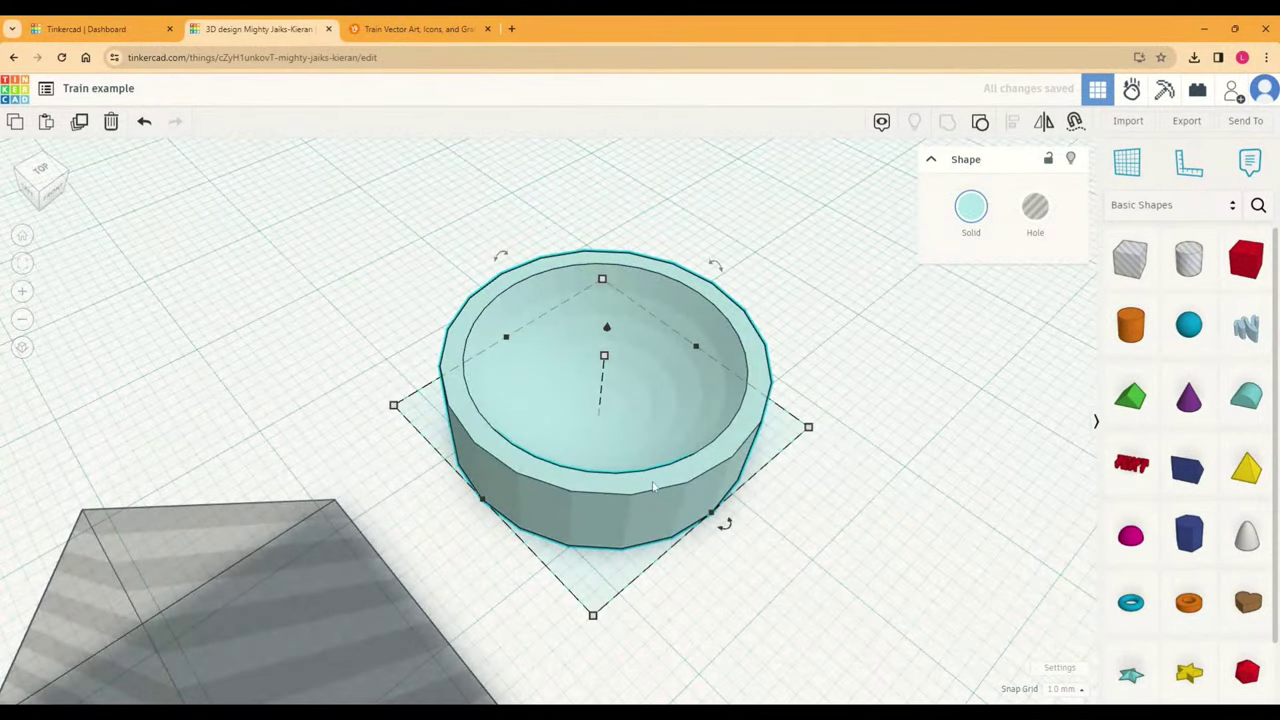
drag(700, 408, 690, 438)
right_drag(883, 435, 787, 461)
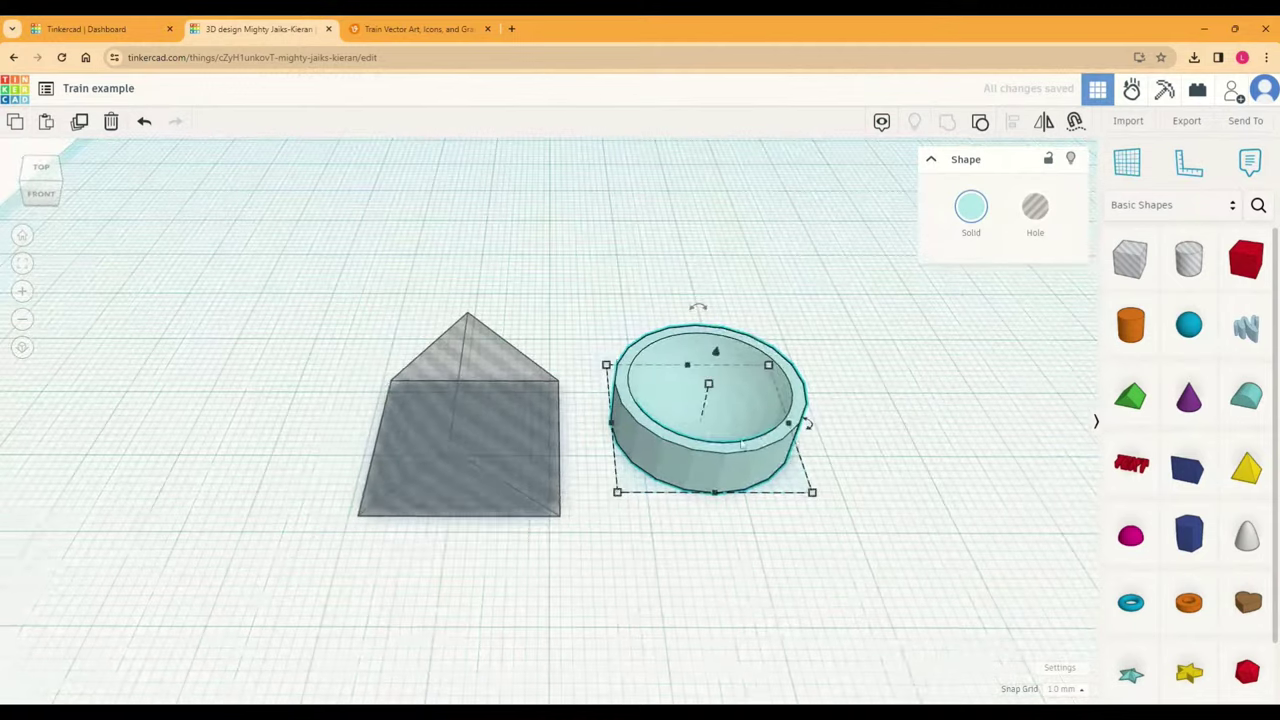
drag(787, 461, 787, 487)
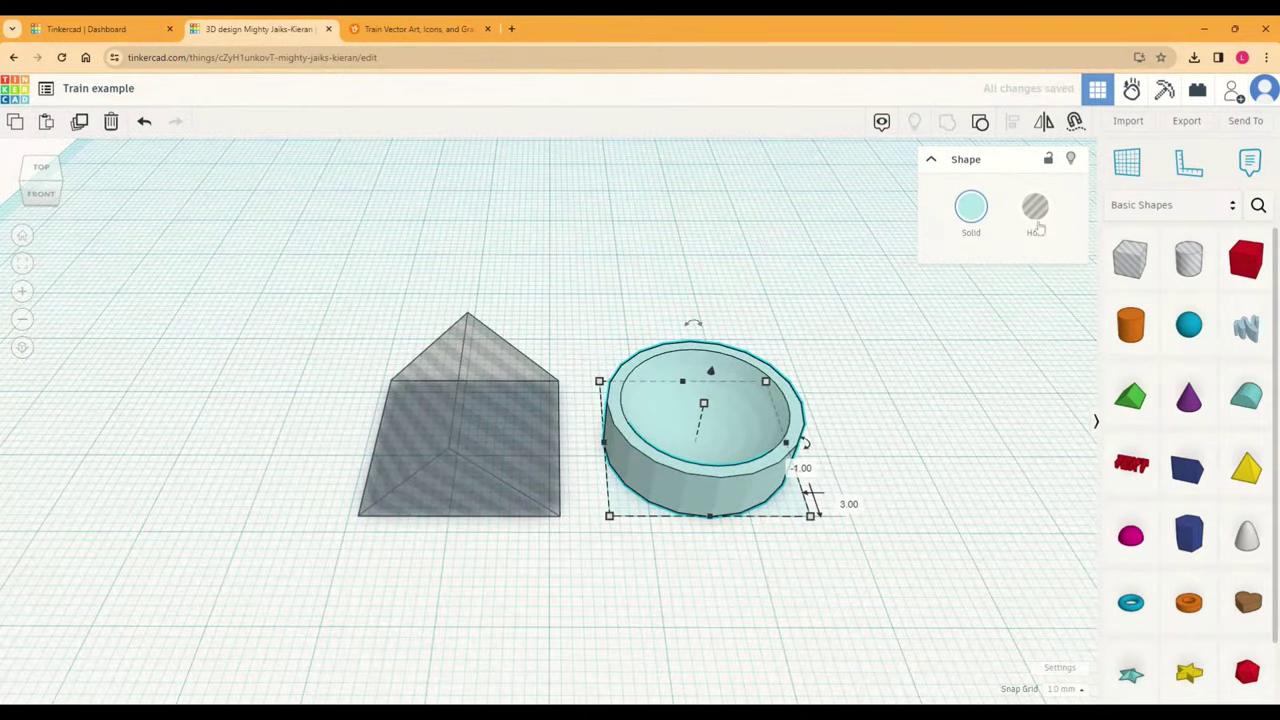
Step: Recolour the bowl dark navy, and change it back to the pale turquoise preset
click(971, 207)
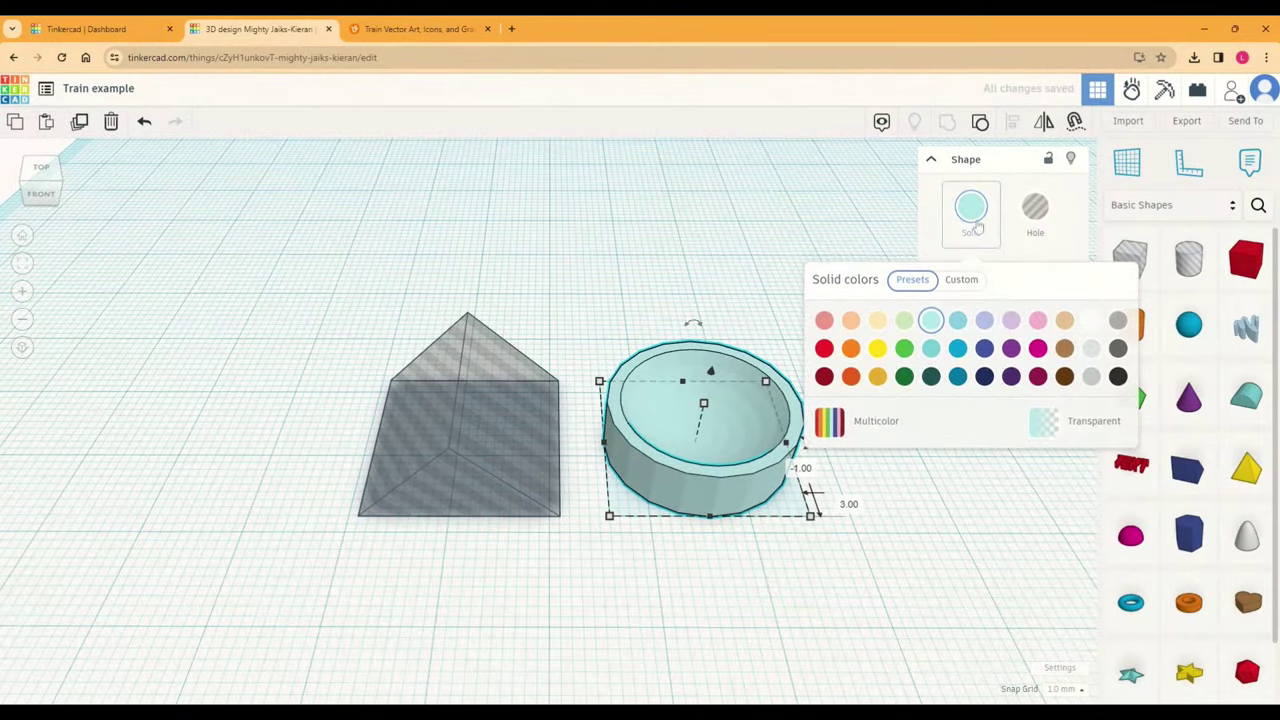
click(984, 376)
click(900, 486)
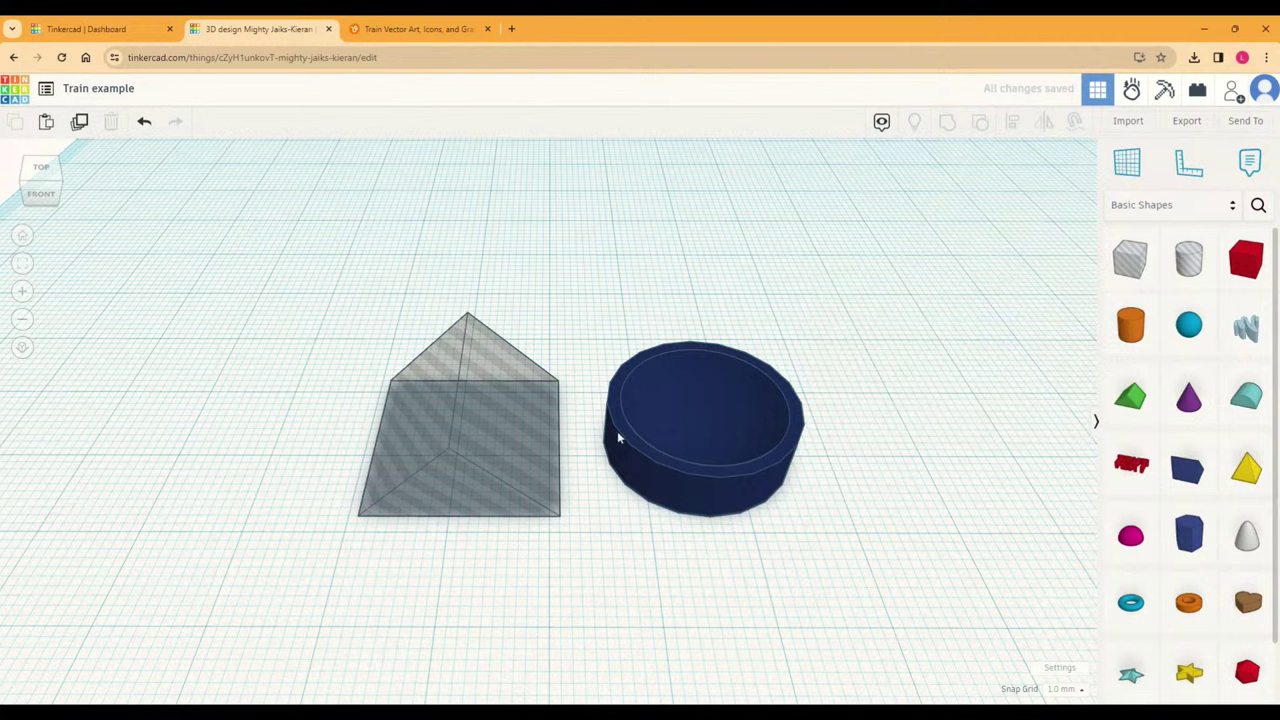
click(725, 451)
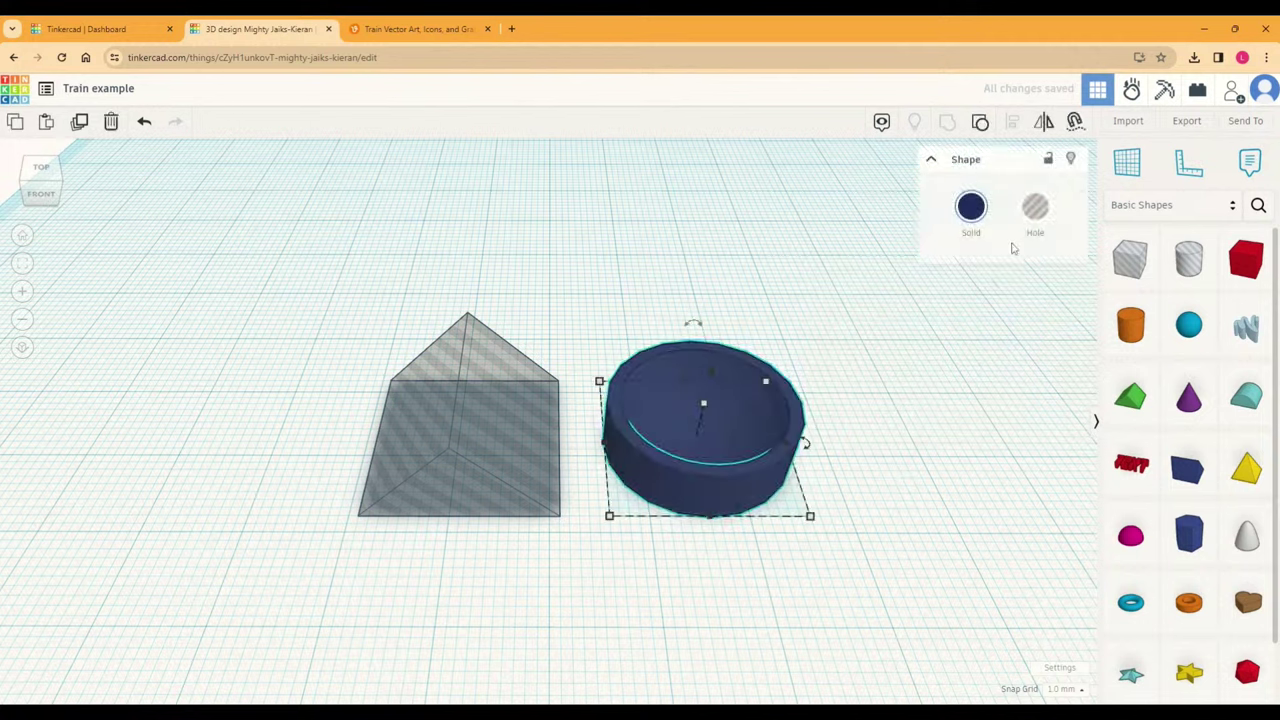
click(971, 206)
click(929, 320)
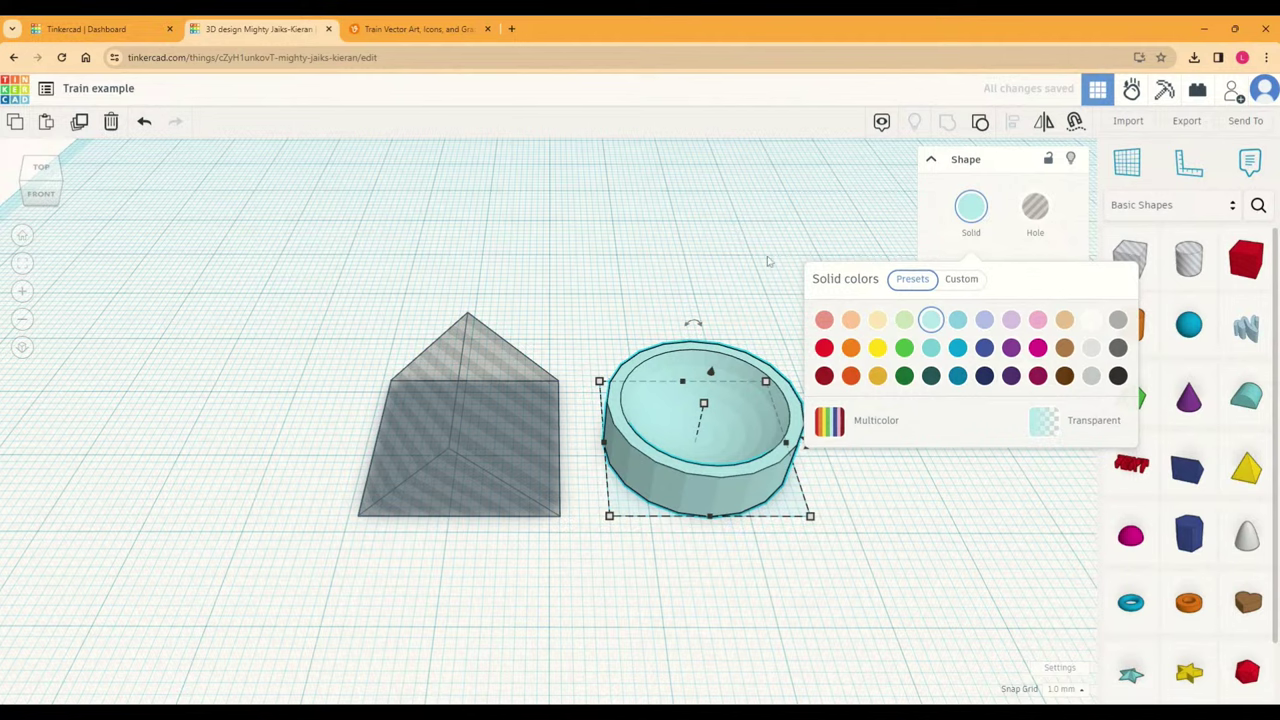
click(768, 261)
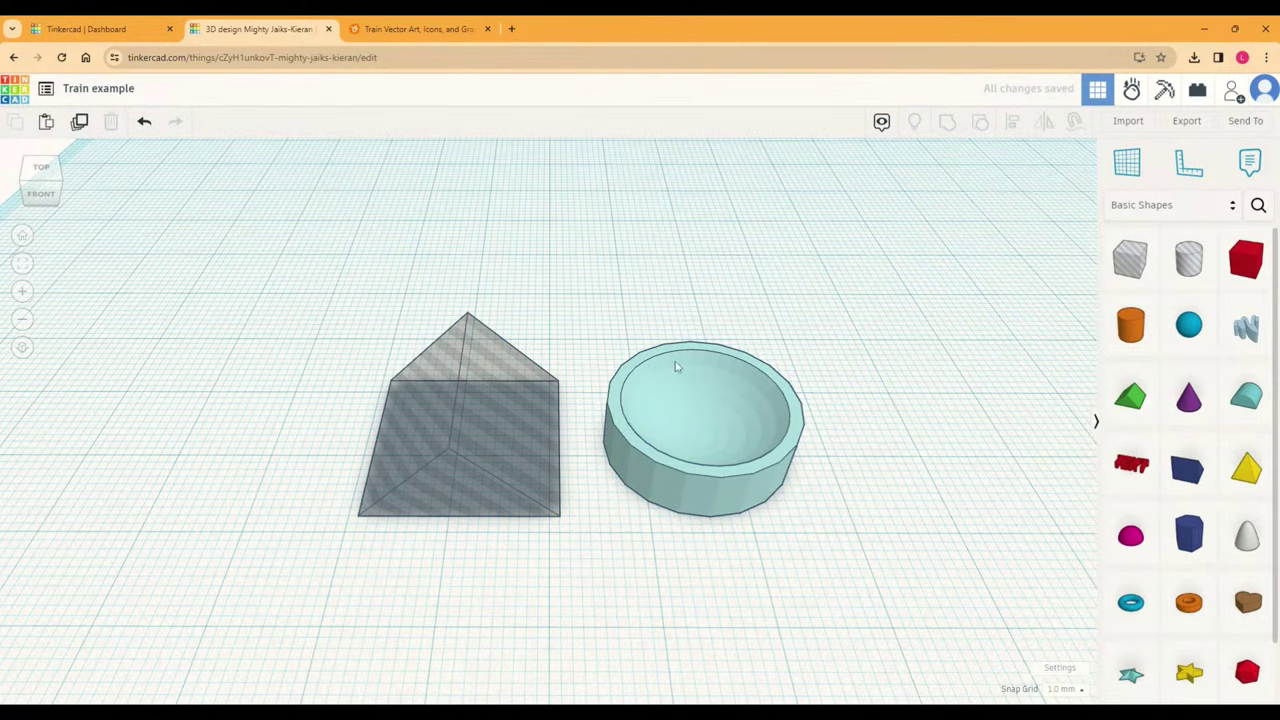
Step: Place a cone from the basic shapes behind the bowl to the right and shrink its base to 7 by 11 mm
right_drag(825, 507, 900, 420)
scroll(1200, 416, down, 1)
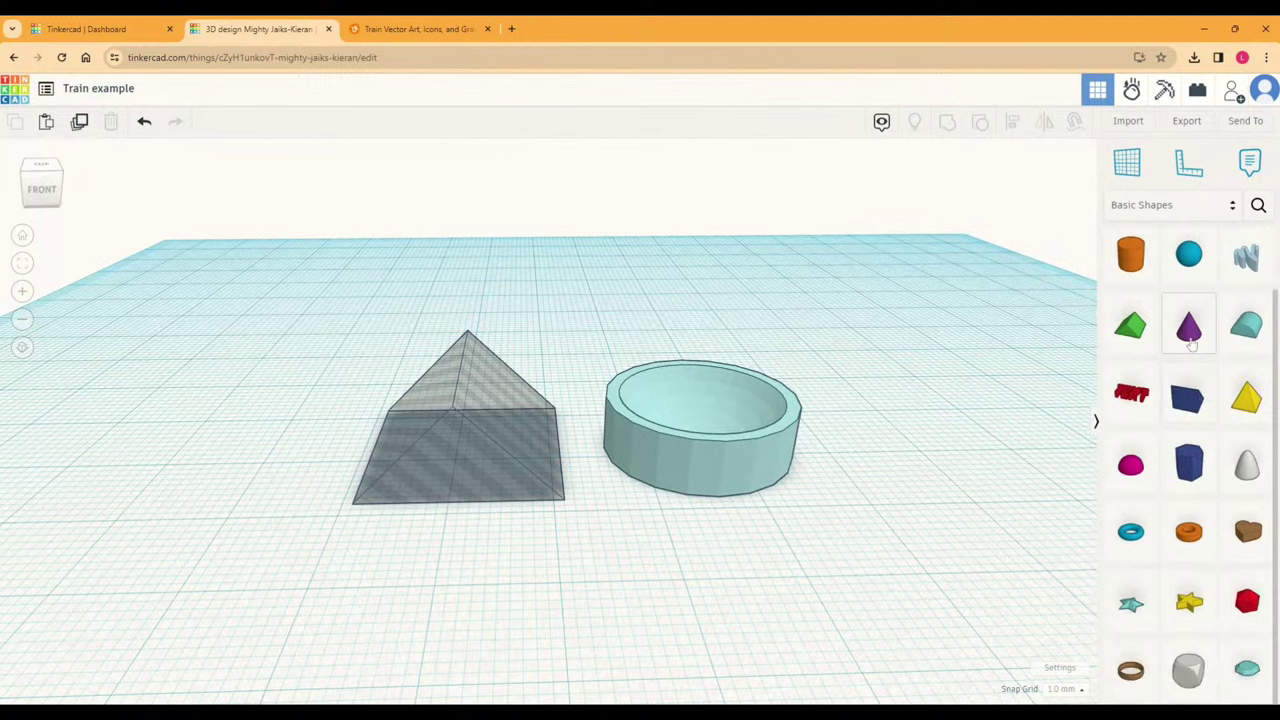
drag(1188, 335, 840, 332)
mouse_move(864, 205)
mouse_down()
mouse_move(880, 290)
mouse_move(866, 220)
mouse_up()
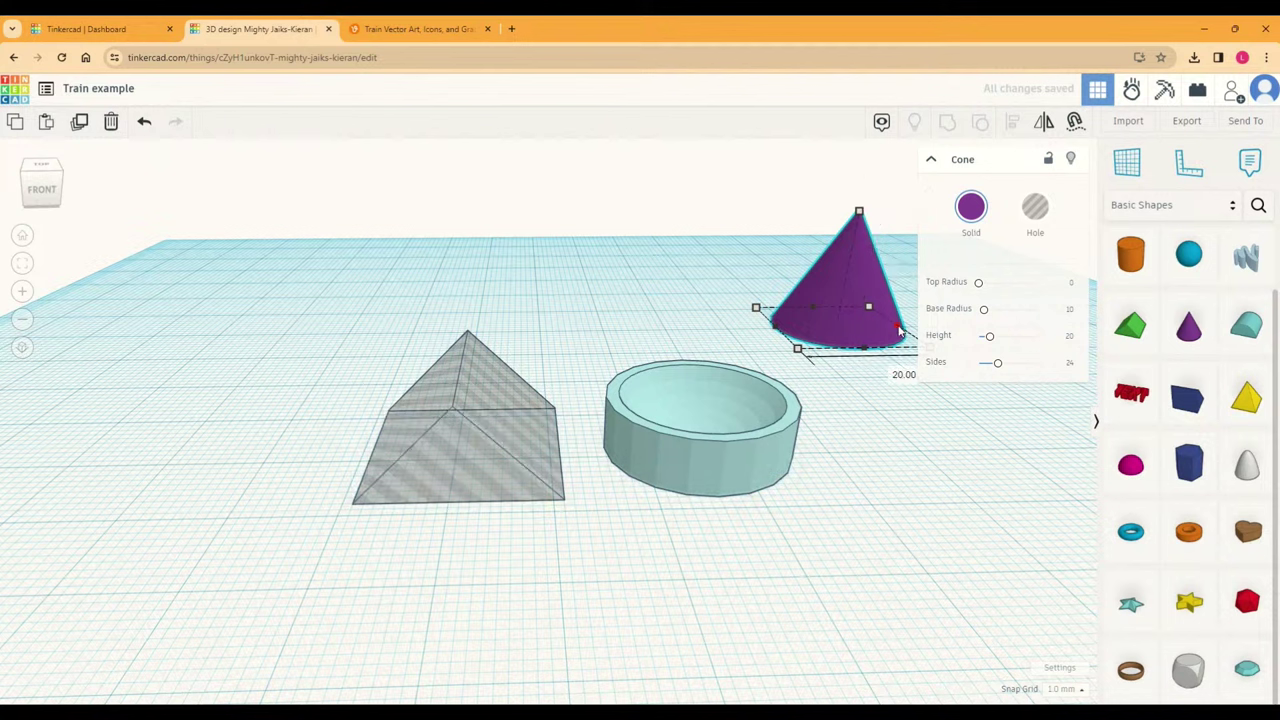
drag(905, 348, 820, 328)
Step: Flip the cone upside down with a 180° rotation and reposition it on the workplane
drag(795, 181, 800, 330)
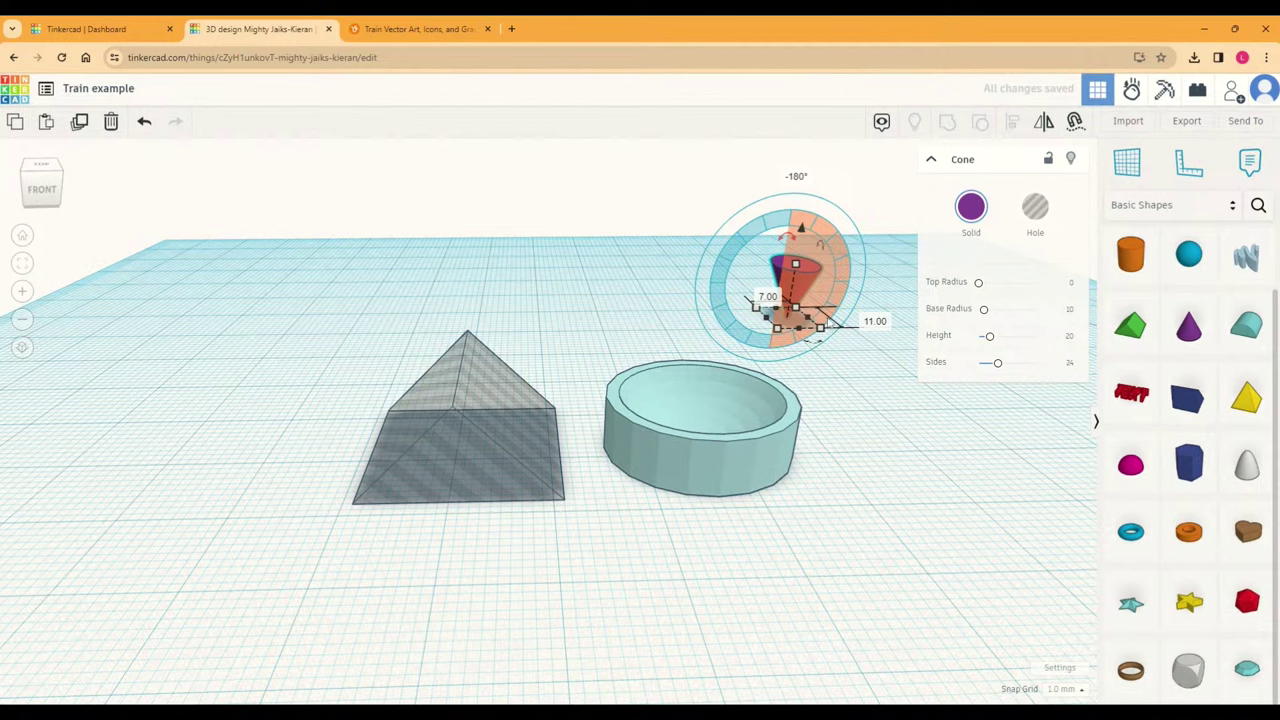
key(ctrl+z)
drag(800, 229, 800, 335)
scroll(845, 358, up, 5)
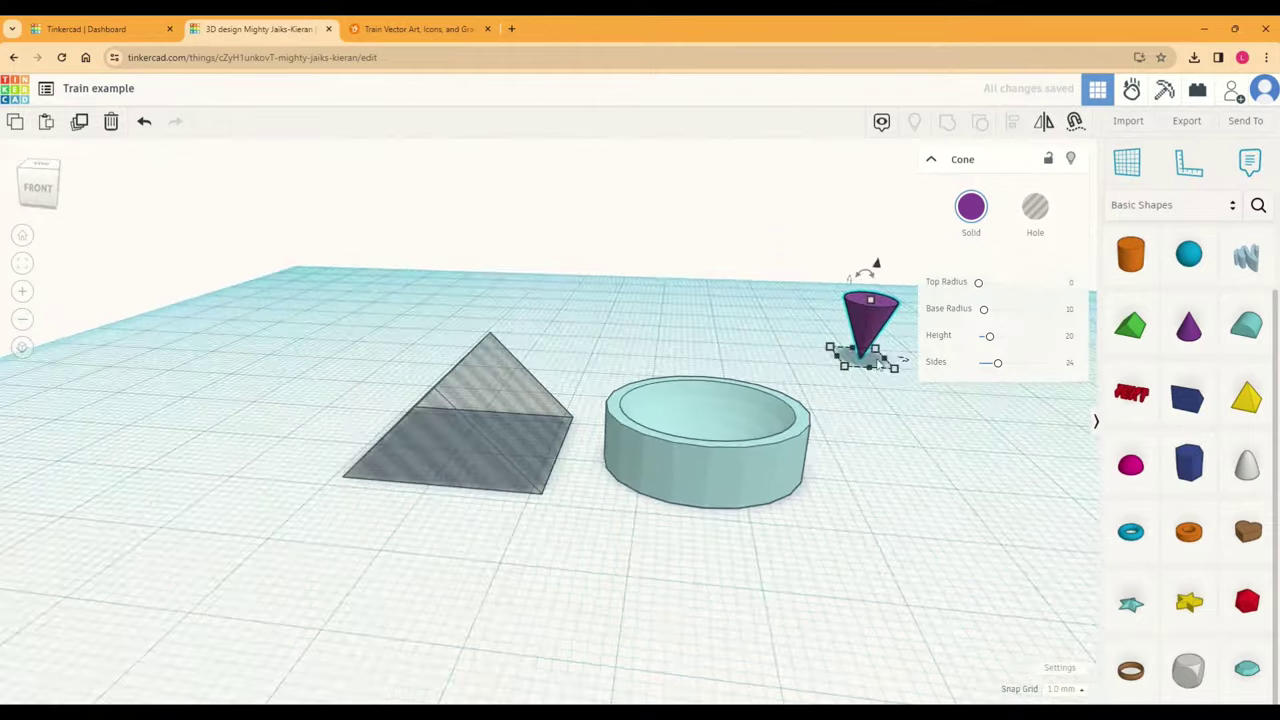
drag(689, 340, 682, 388)
Step: Place a red box to the left of the inverted cone and turn the cone into a hole
scroll(1174, 286, up, 1)
click(1085, 346)
drag(1246, 258, 514, 423)
click(685, 398)
click(1035, 206)
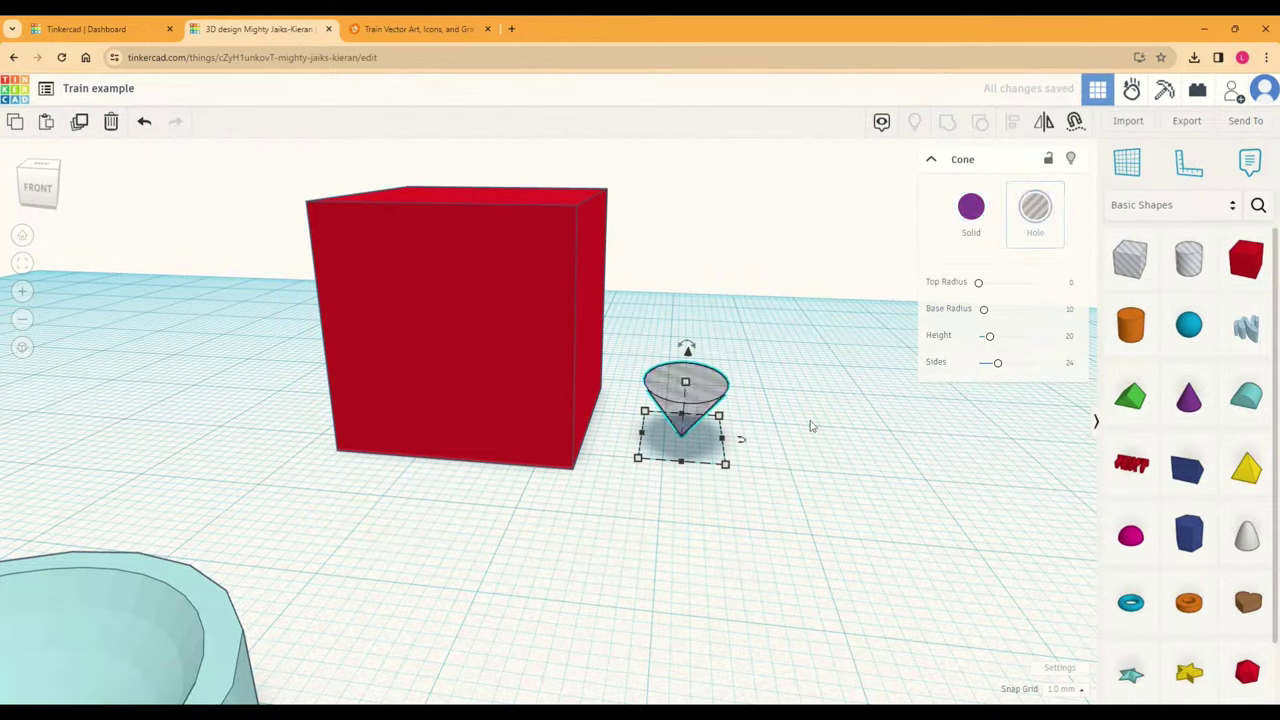
Step: Reduce the red box's height to a flat slab and move it so it surrounds the cone hole
click(615, 381)
click(521, 315)
drag(489, 196, 603, 383)
Step: Lower the cone hole by 1 mm and group it with the red slab to cut a conical recess
click(686, 370)
key(ctrl+Down)
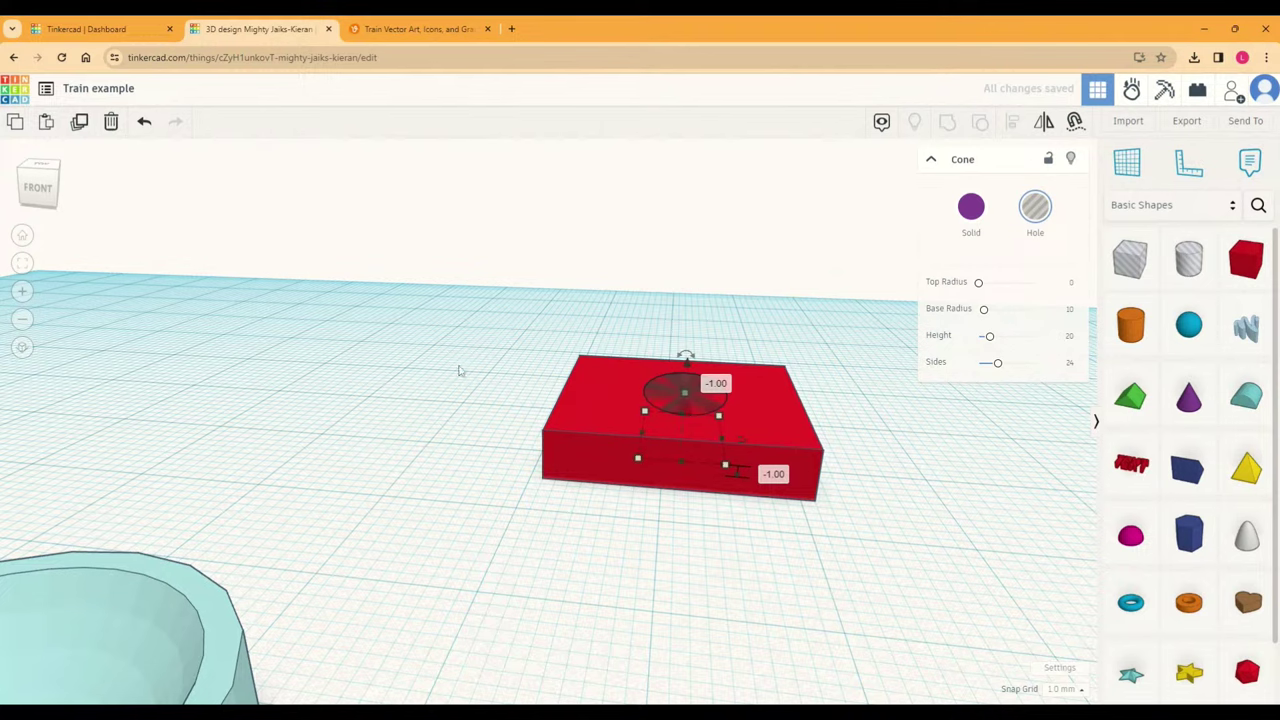
drag(457, 368, 835, 515)
click(947, 121)
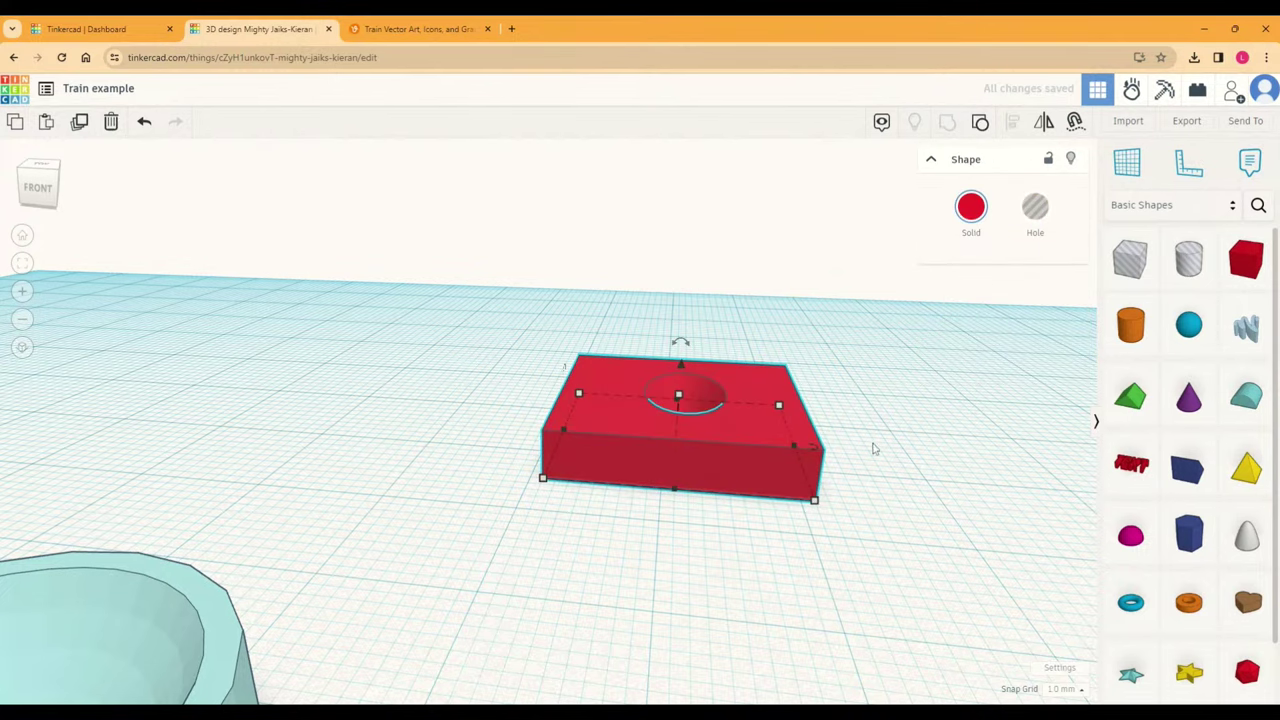
Step: Examine the conical recess in the red slab up close from several angles
click(611, 557)
right_drag(611, 557, 680, 509)
scroll(688, 430, up, 5)
right_drag(688, 430, 685, 523)
right_drag(743, 445, 629, 589)
scroll(835, 490, up, 3)
right_drag(877, 377, 938, 397)
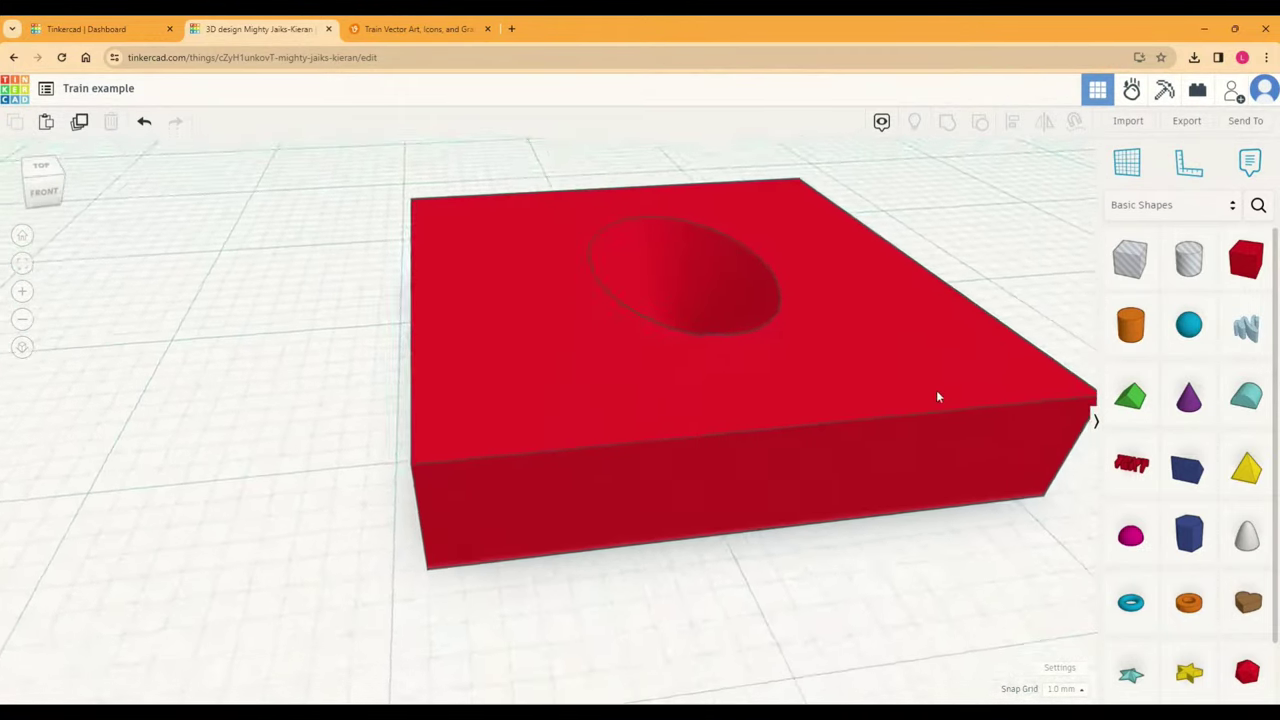
Step: Ungroup the red slab and the cone hole
click(698, 318)
shift+click(698, 318)
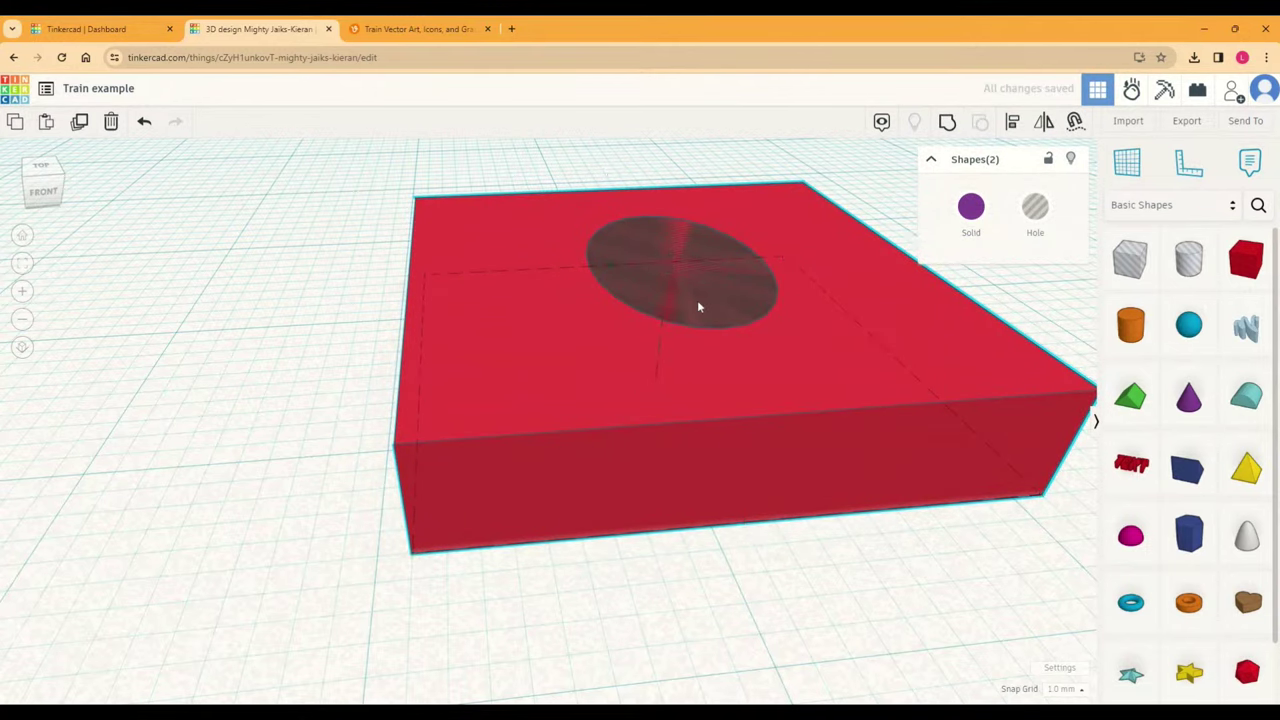
click(63, 387)
Step: Set both the width and the length of the cone hole's base to 8 mm
click(627, 262)
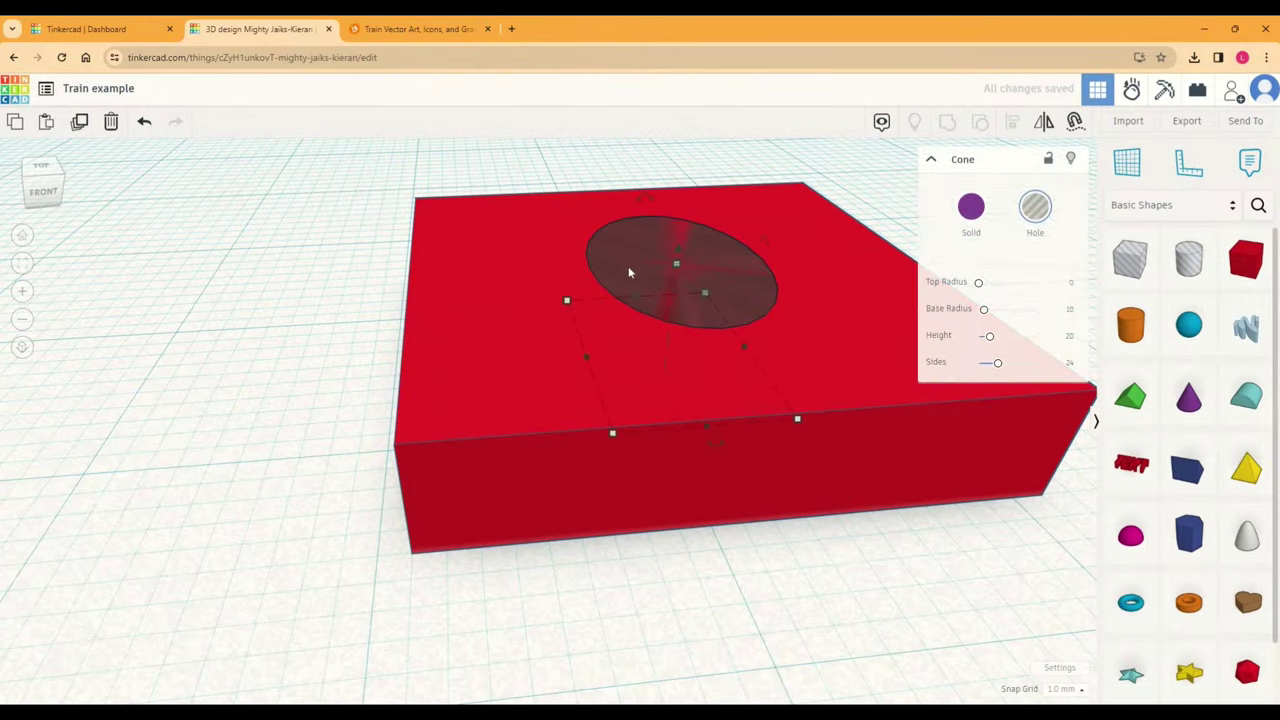
click(722, 453)
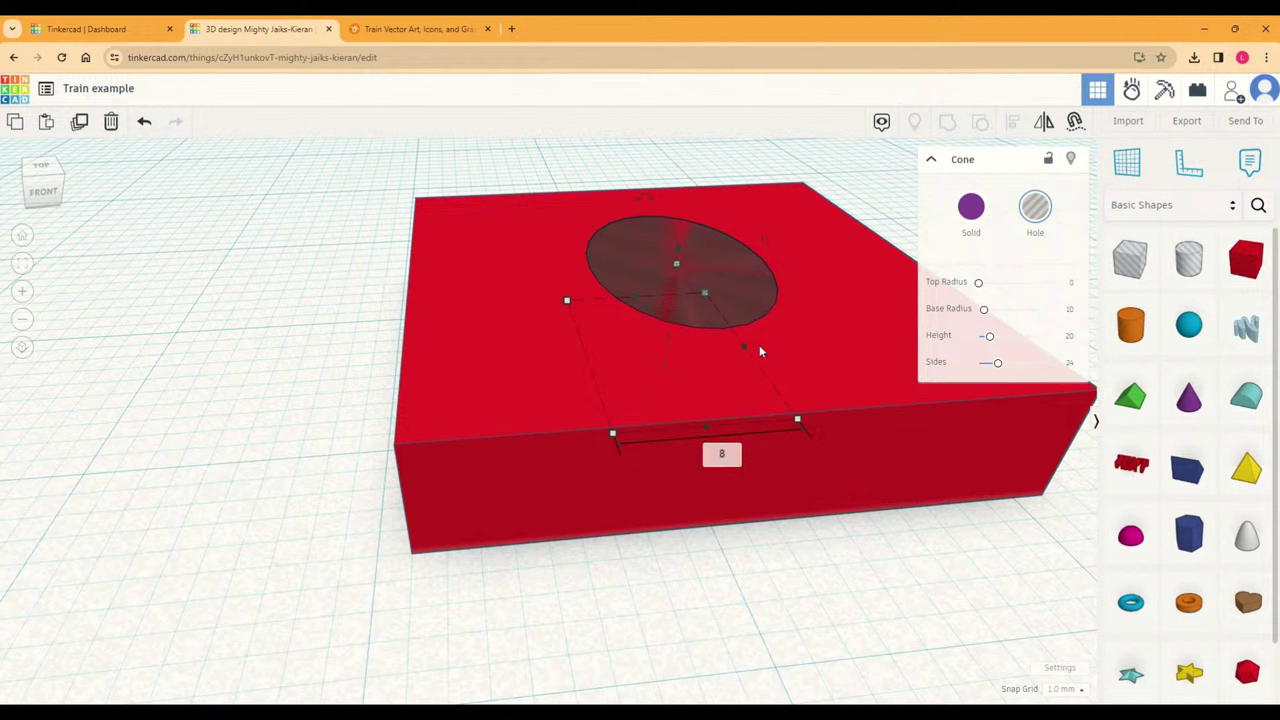
key(Return)
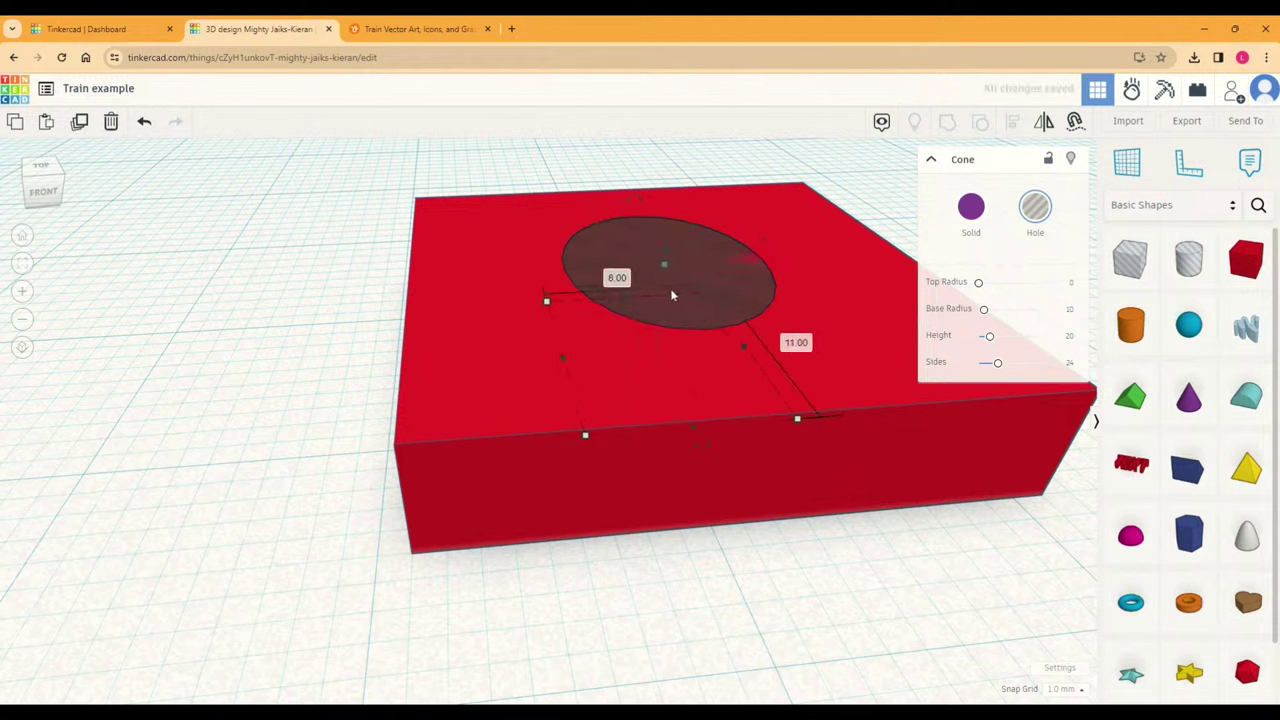
click(796, 343)
text(8)
key(Return)
Step: Align the cone hole with the centre of the red slab in both horizontal directions
drag(360, 206, 847, 381)
click(1012, 121)
click(755, 545)
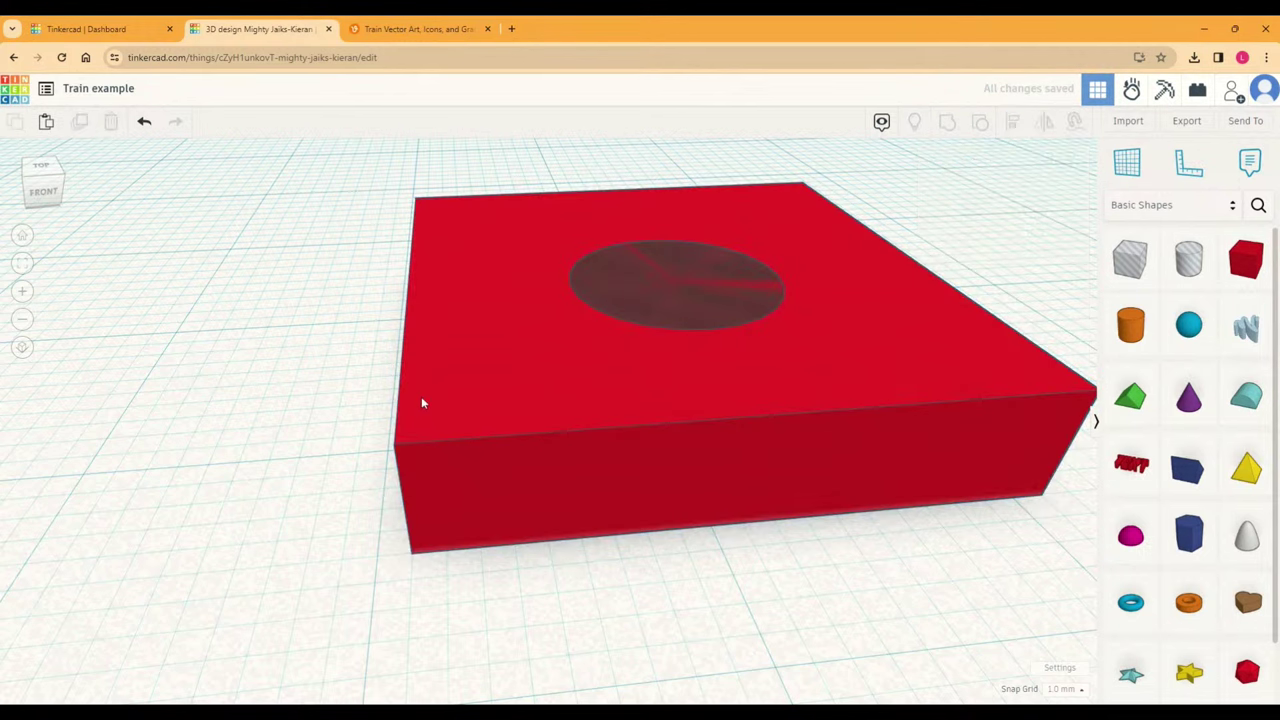
drag(365, 272, 898, 218)
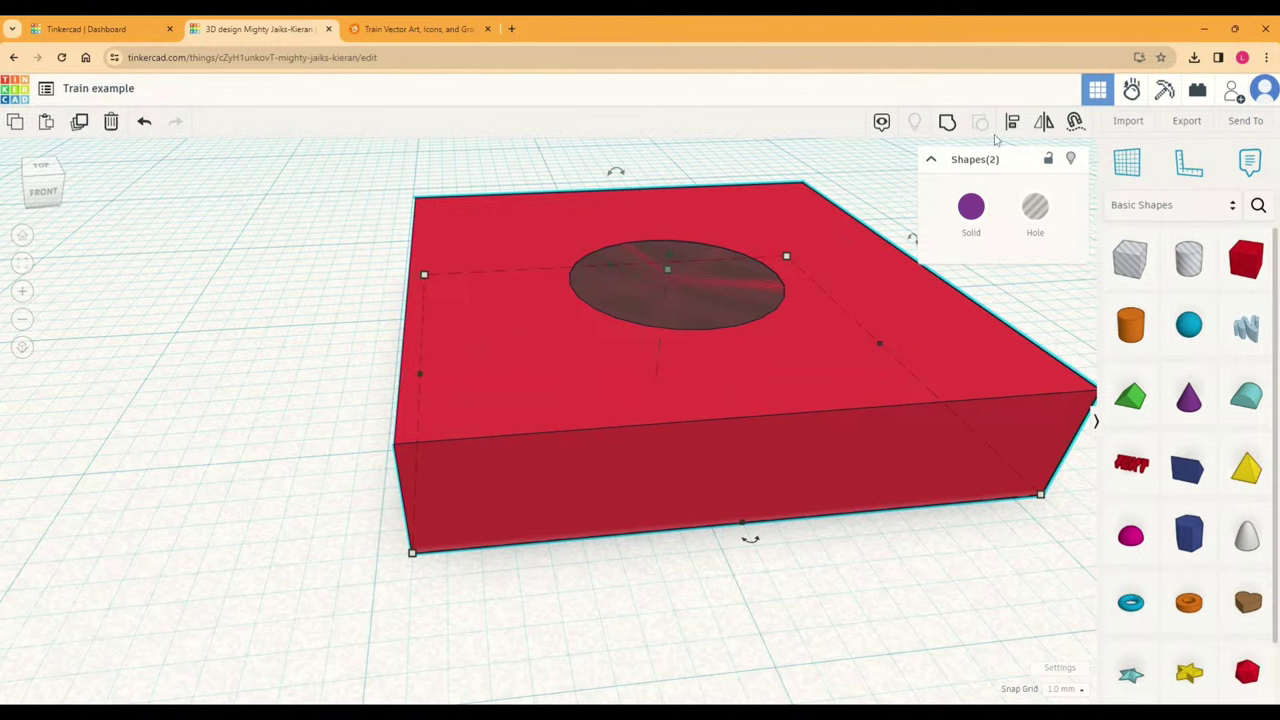
click(1012, 121)
click(407, 374)
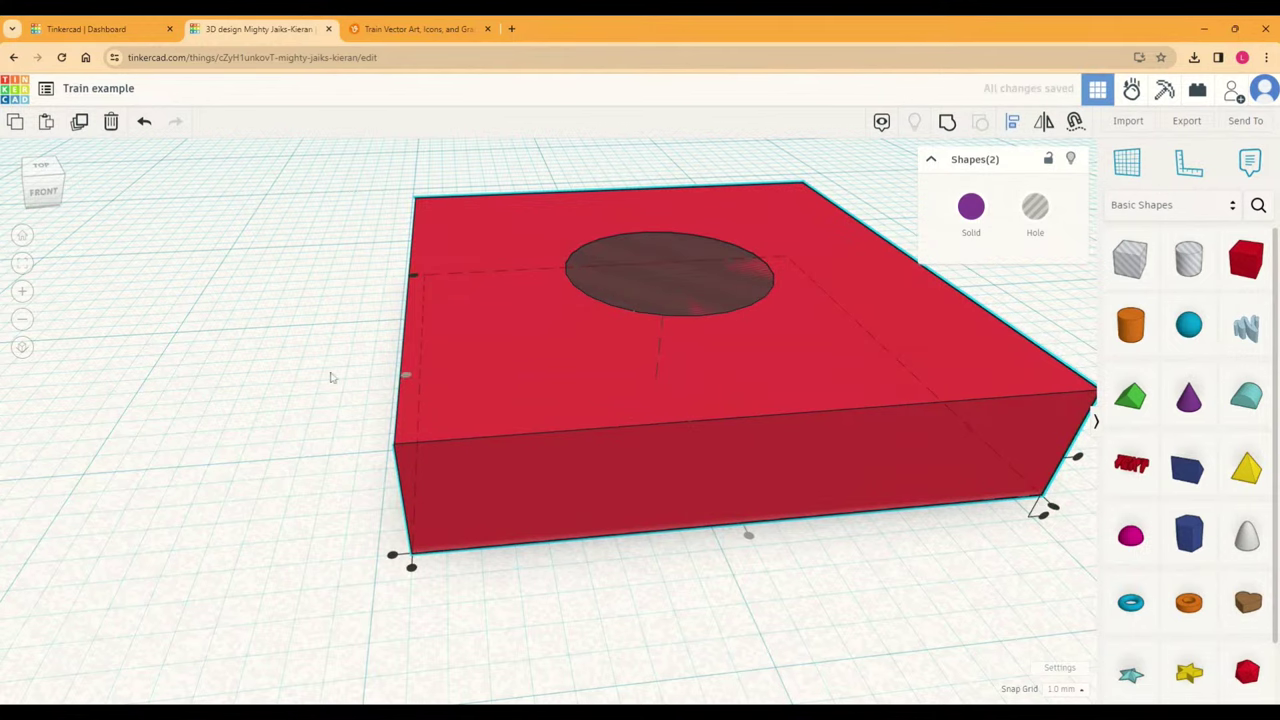
click(337, 371)
Step: Group the centred cone hole with the red slab to cut a funnel-shaped opening, and view it from above
key(ctrl+a)
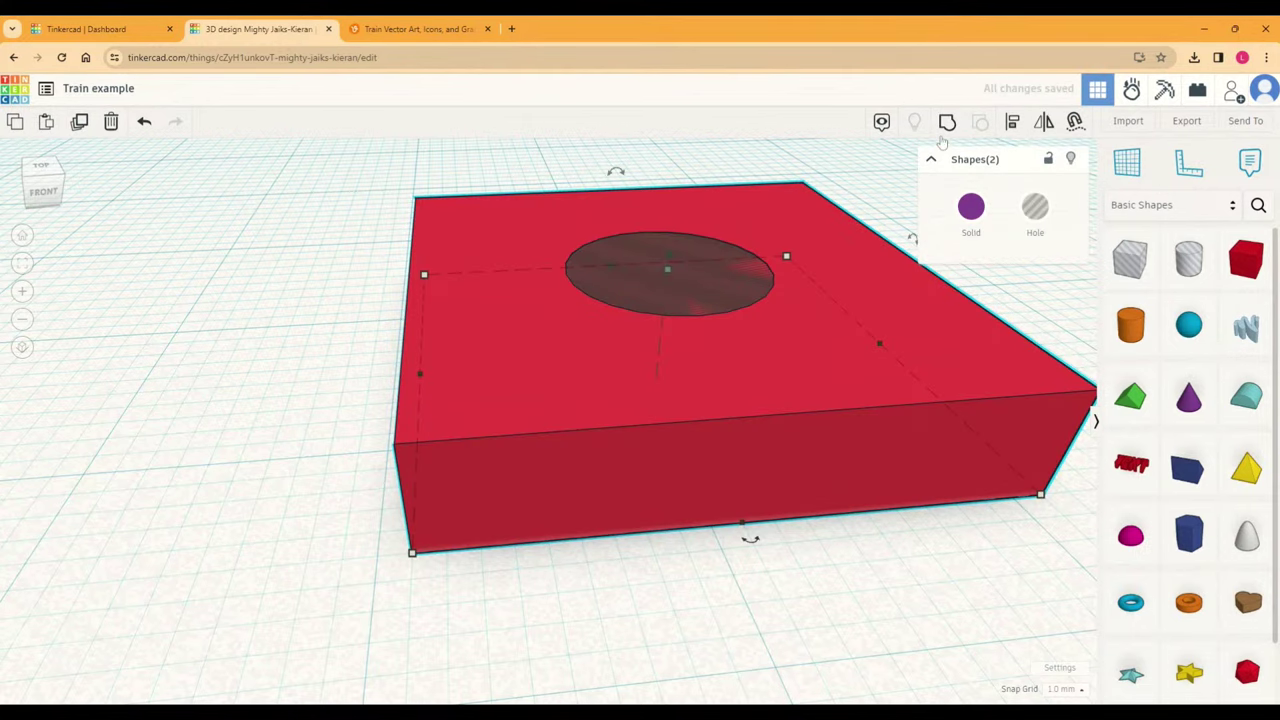
click(947, 121)
right_drag(642, 512, 783, 618)
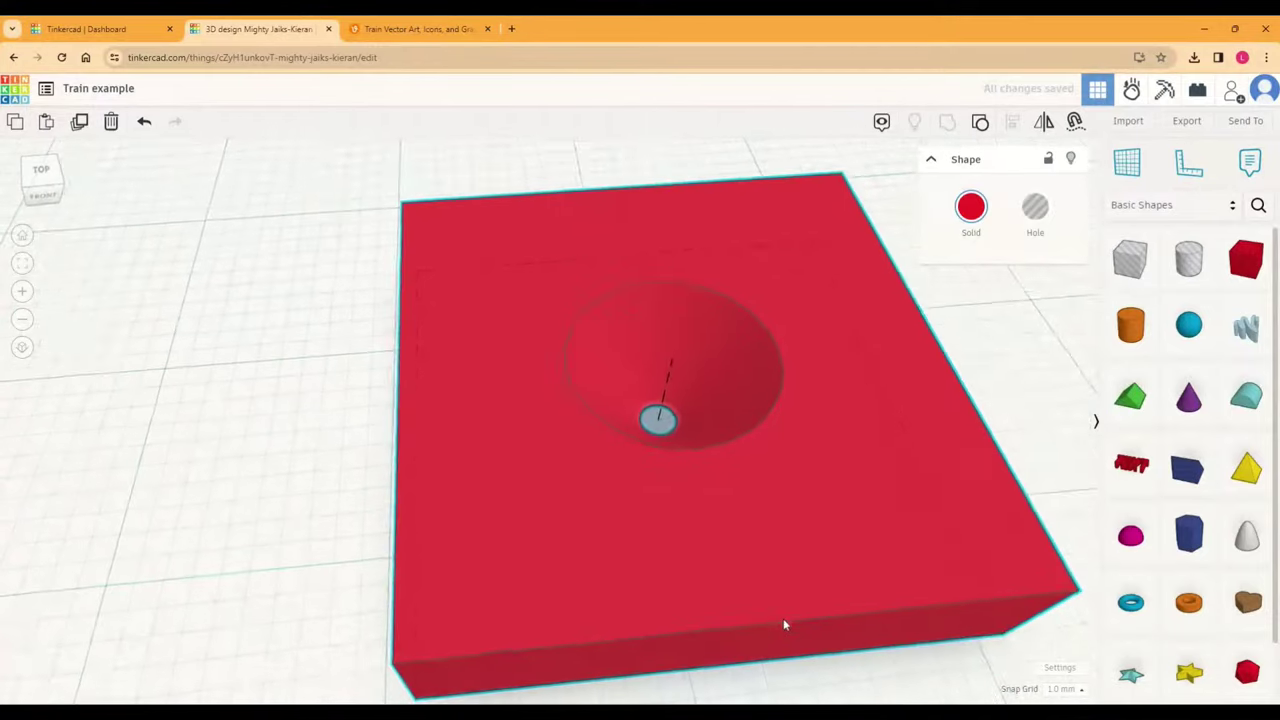
Step: Place a cylinder hole beside the red slab and turn it into a solid
drag(1188, 258, 160, 436)
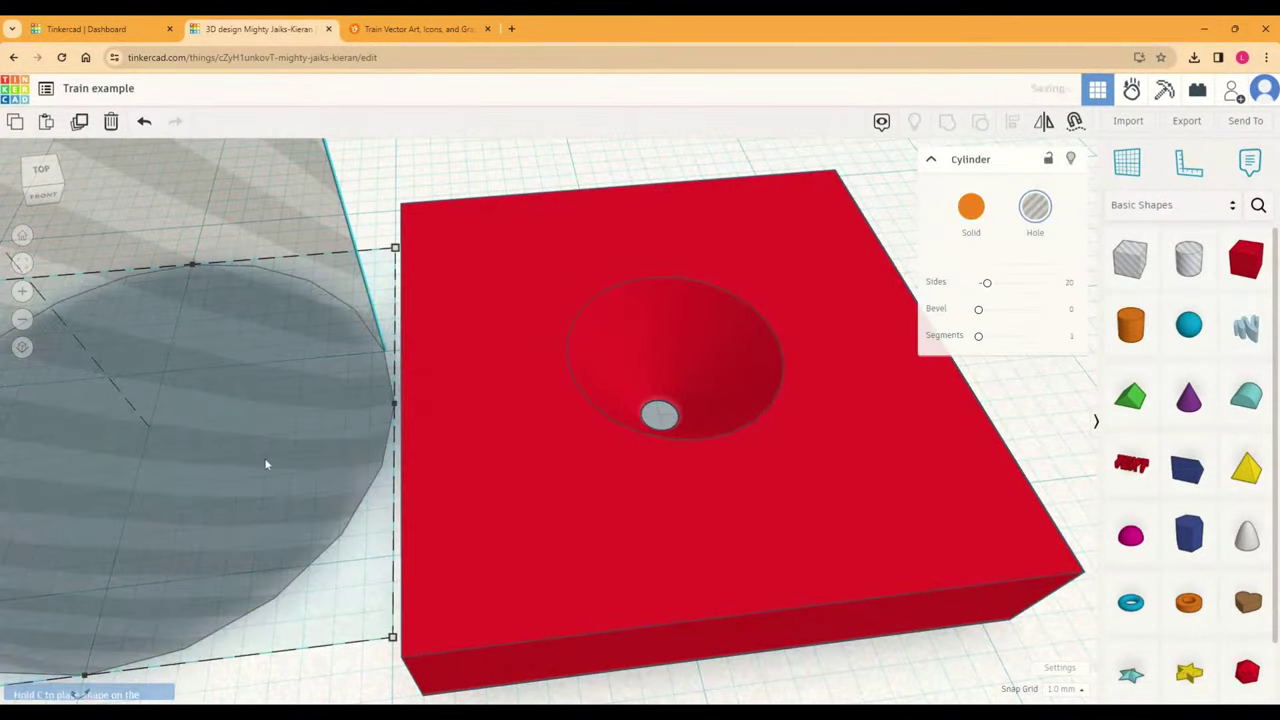
scroll(266, 463, down, 5)
drag(286, 437, 793, 481)
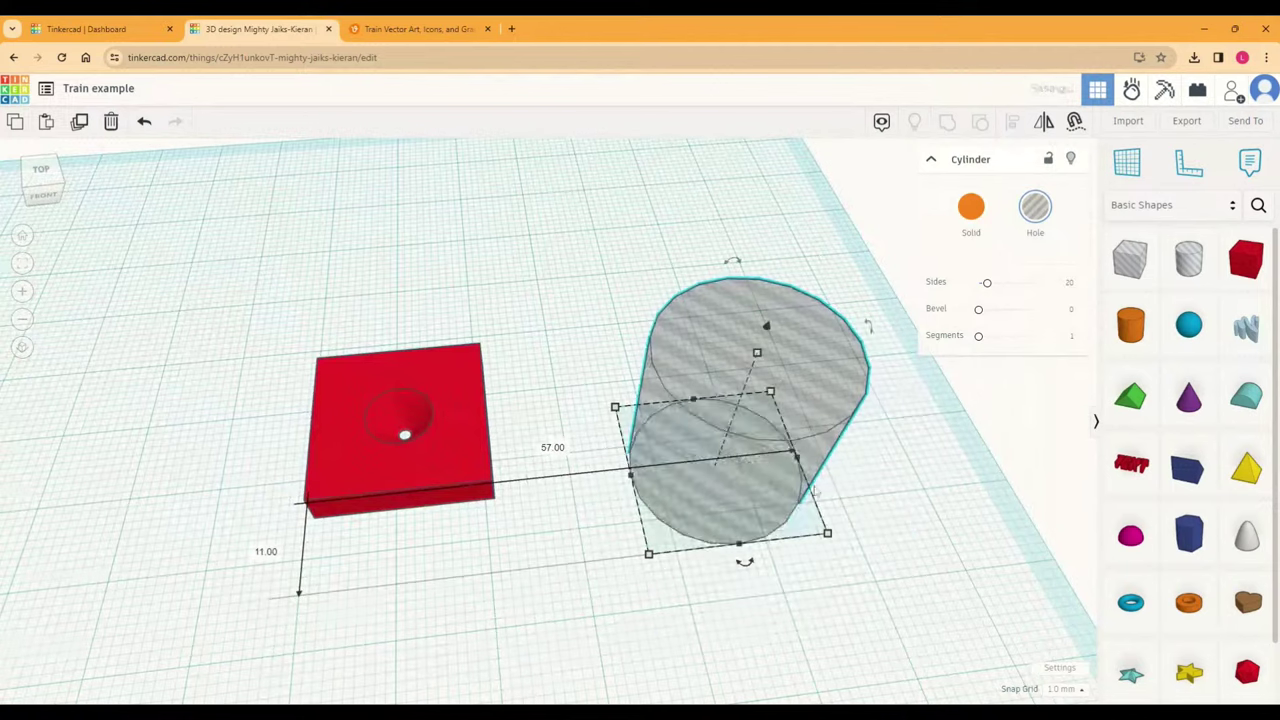
click(971, 206)
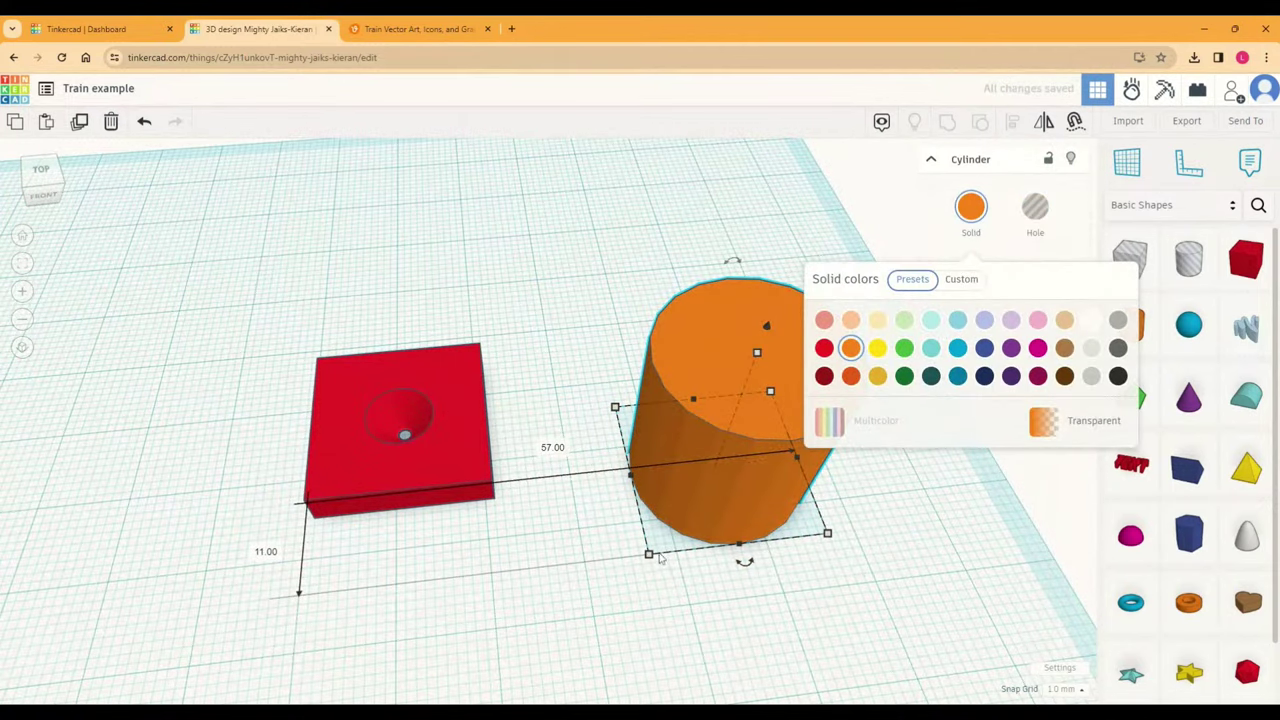
Step: Shrink the solid cylinder's base freehand to about 12 by 11 mm
drag(658, 556, 717, 474)
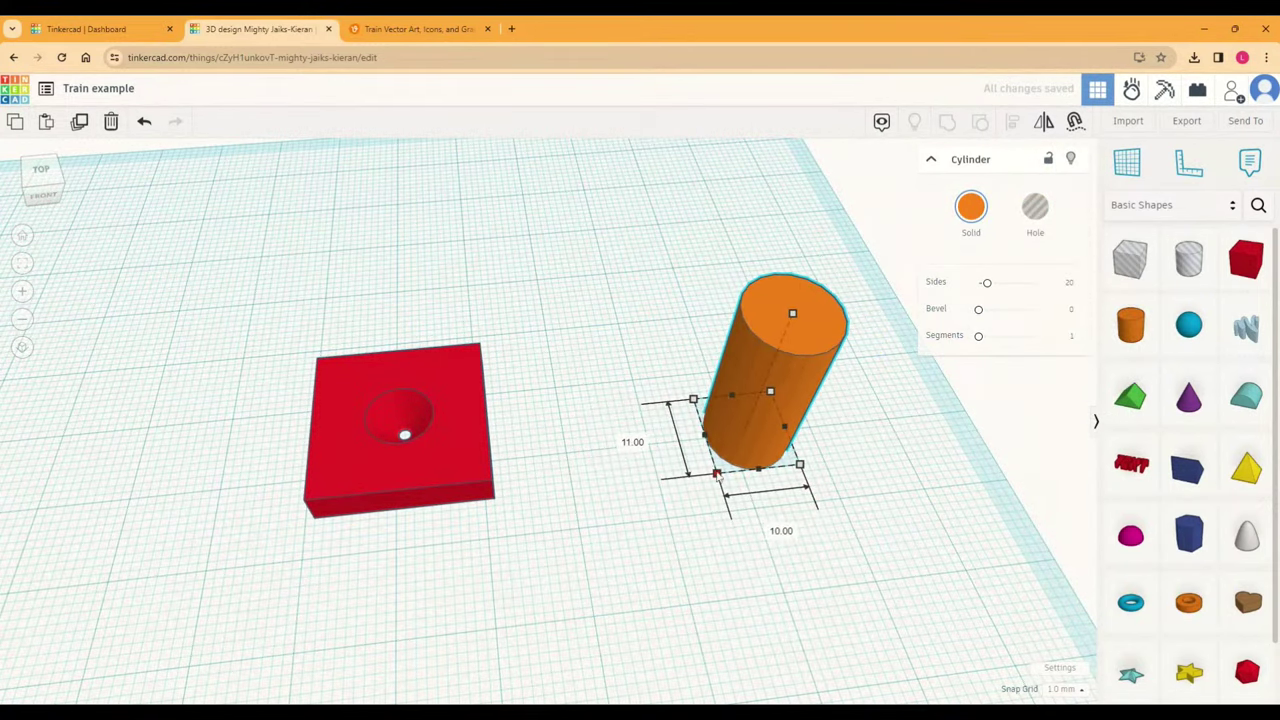
click(636, 447)
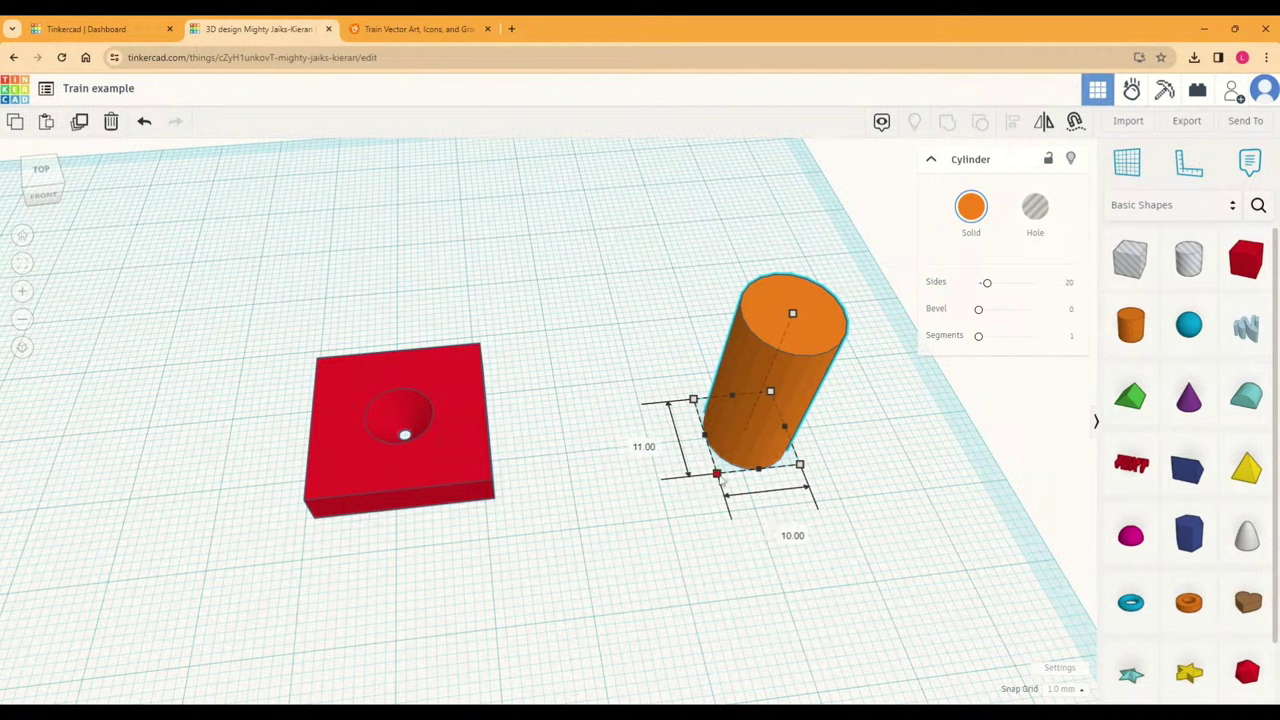
mouse_move(717, 474)
mouse_down()
mouse_move(666, 488)
mouse_move(706, 465)
mouse_move(714, 537)
mouse_move(729, 457)
mouse_move(688, 486)
mouse_move(727, 465)
mouse_move(702, 476)
mouse_up()
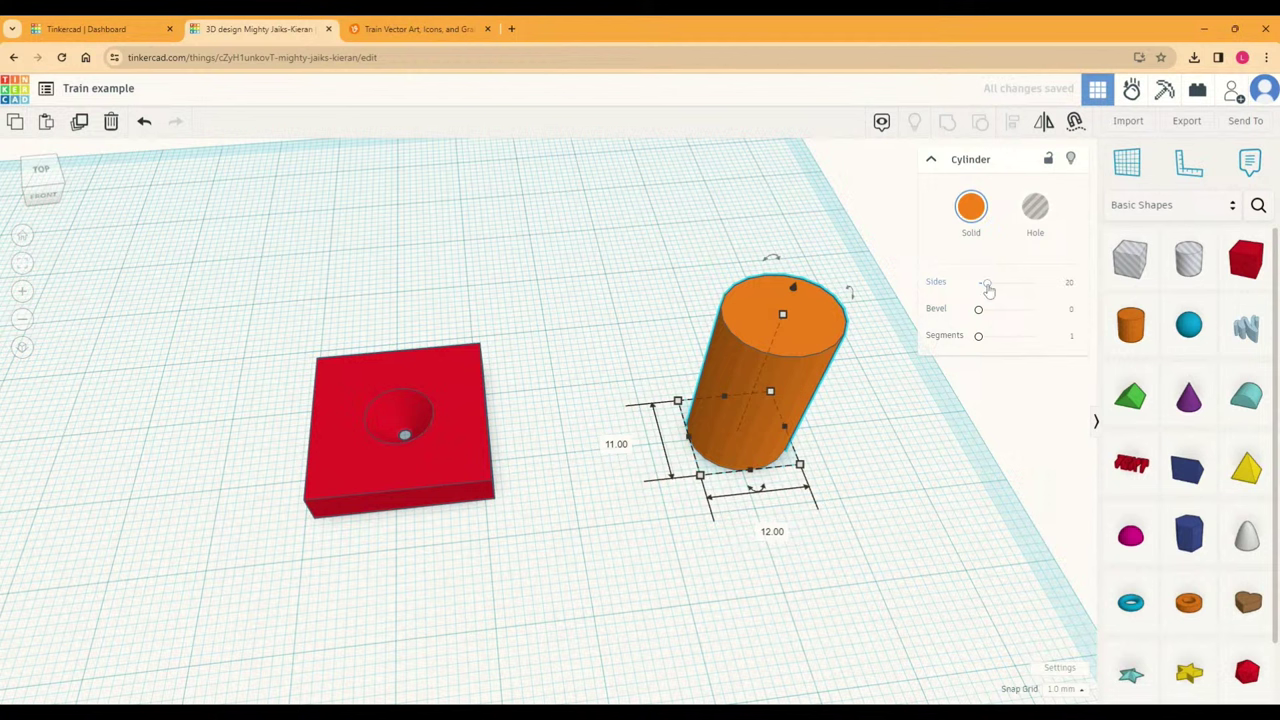
Step: Smooth the orange cylinder by raising its number of sides to 64
drag(987, 287, 1023, 290)
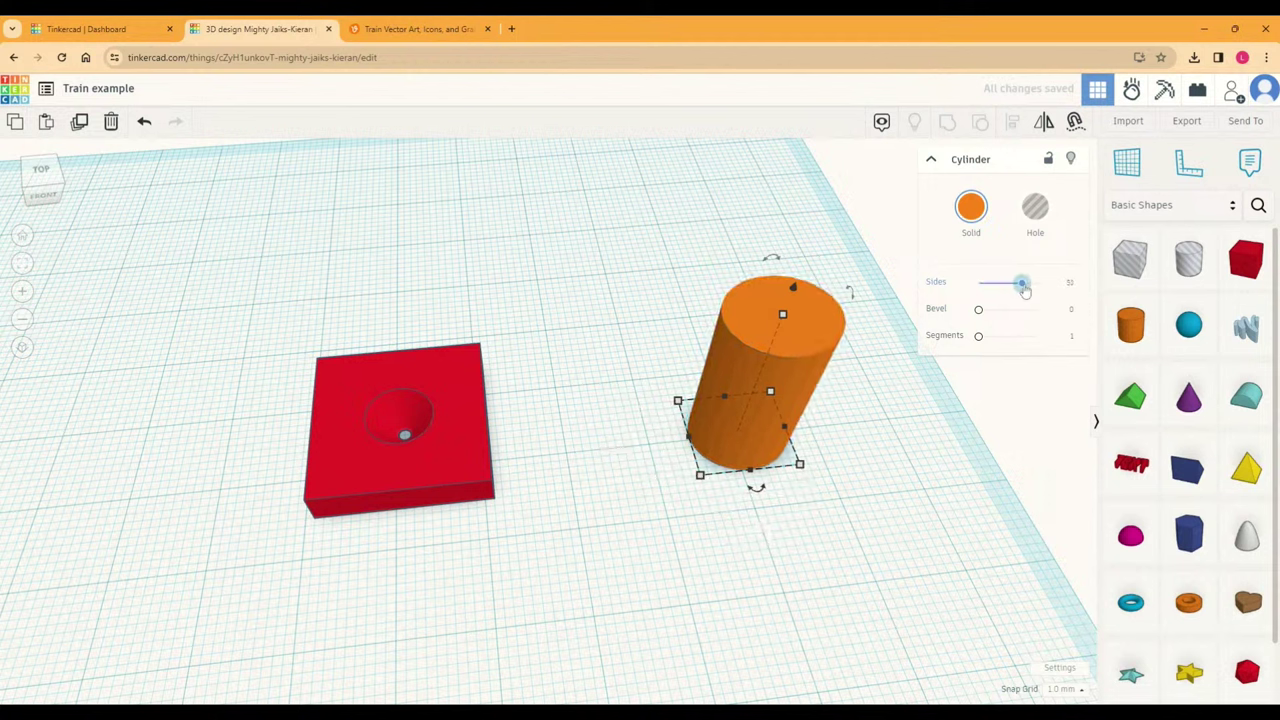
click(831, 514)
click(771, 405)
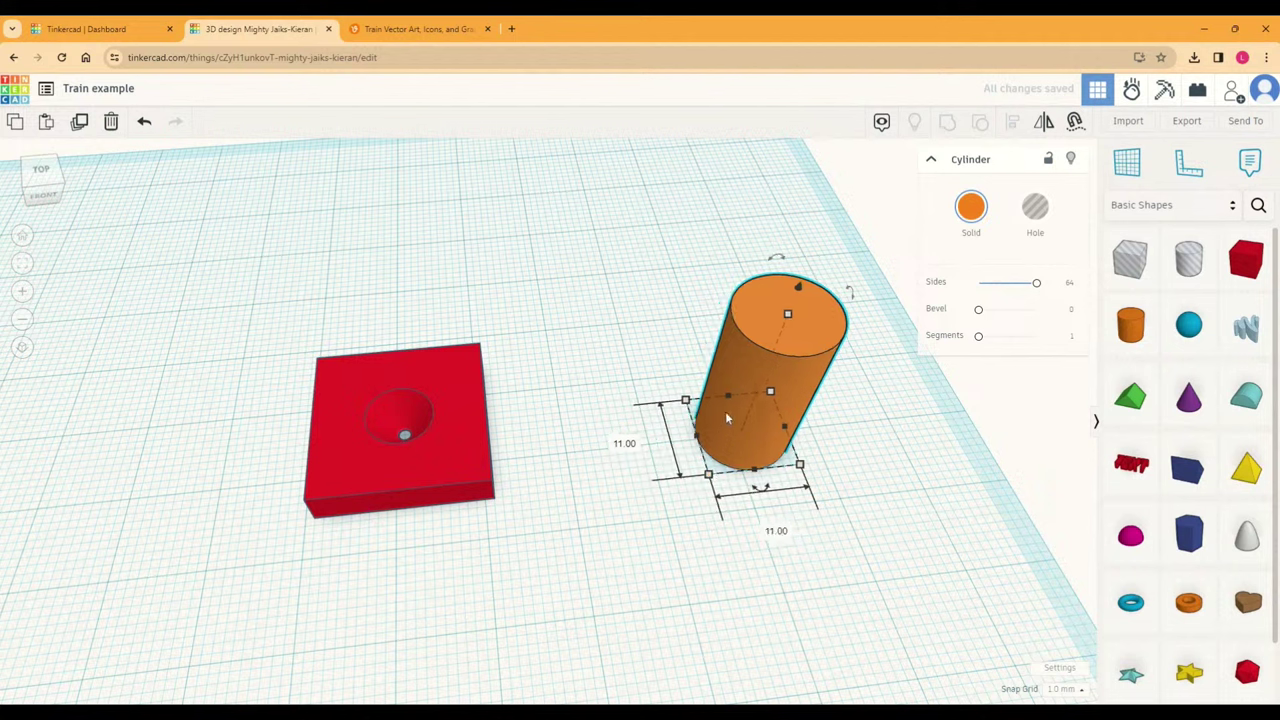
Step: Turn the cylinder back into a hole nearer the red slab and set its base width and length to 5 mm
click(1035, 207)
drag(770, 370, 590, 402)
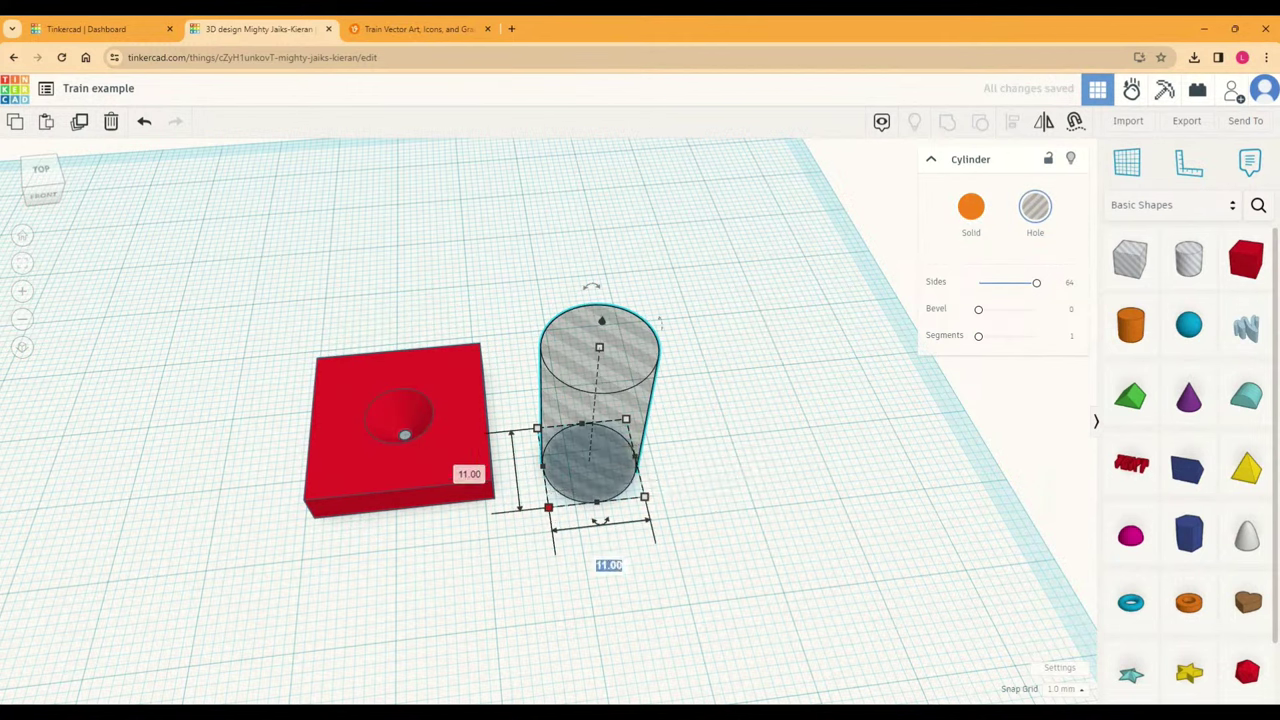
click(470, 474)
text(5)
key(Return)
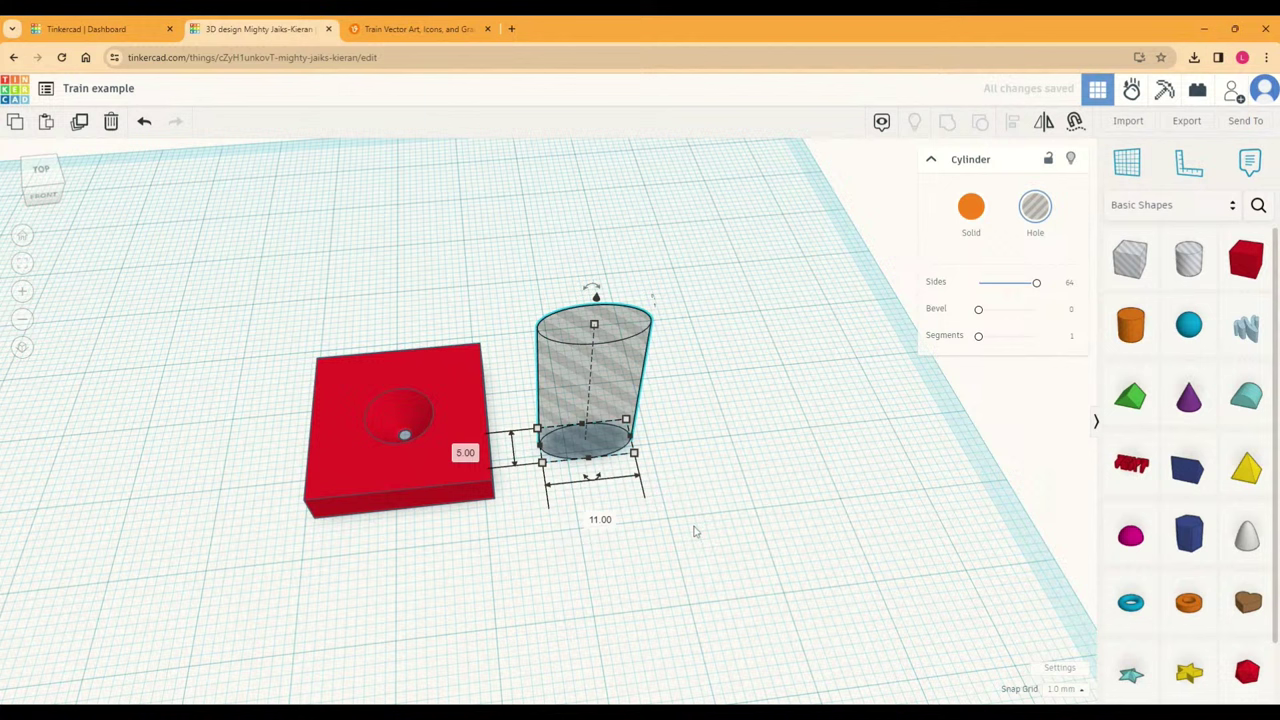
click(600, 518)
text(5)
key(Return)
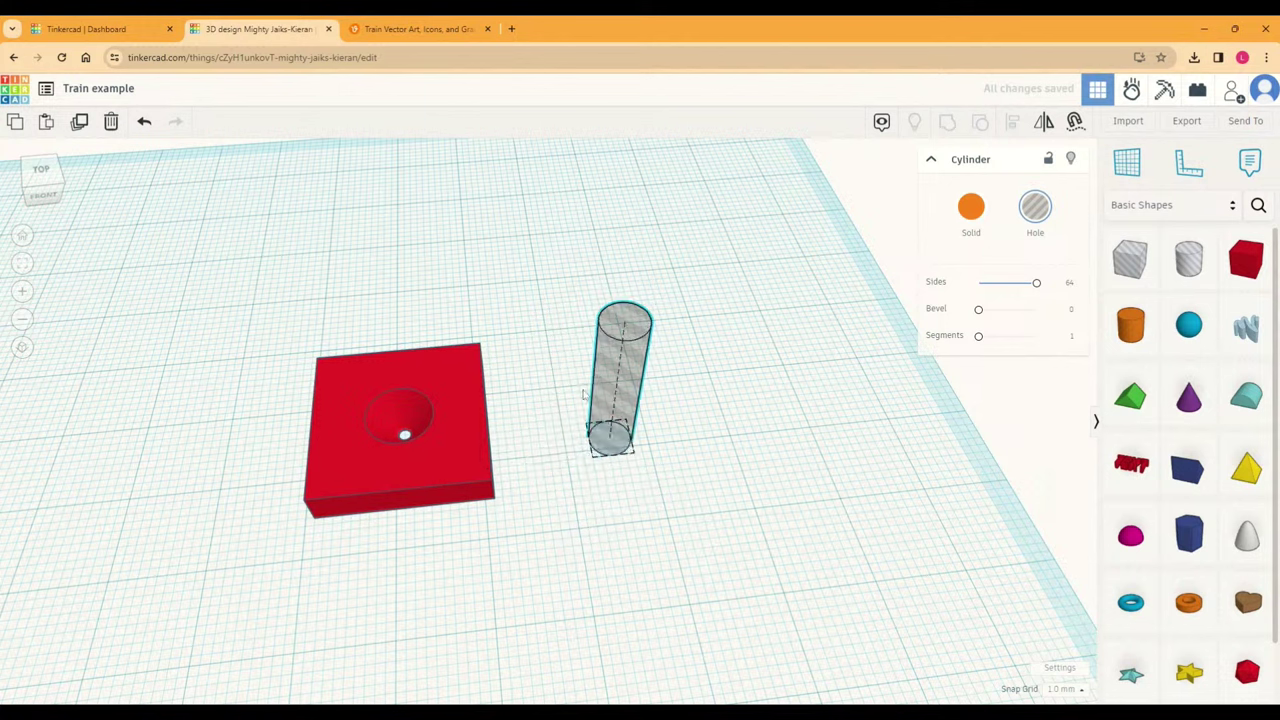
Step: Move the cylinder hole over the red slab and align their centres in both horizontal directions
drag(620, 390, 385, 392)
drag(257, 394, 545, 516)
click(1013, 124)
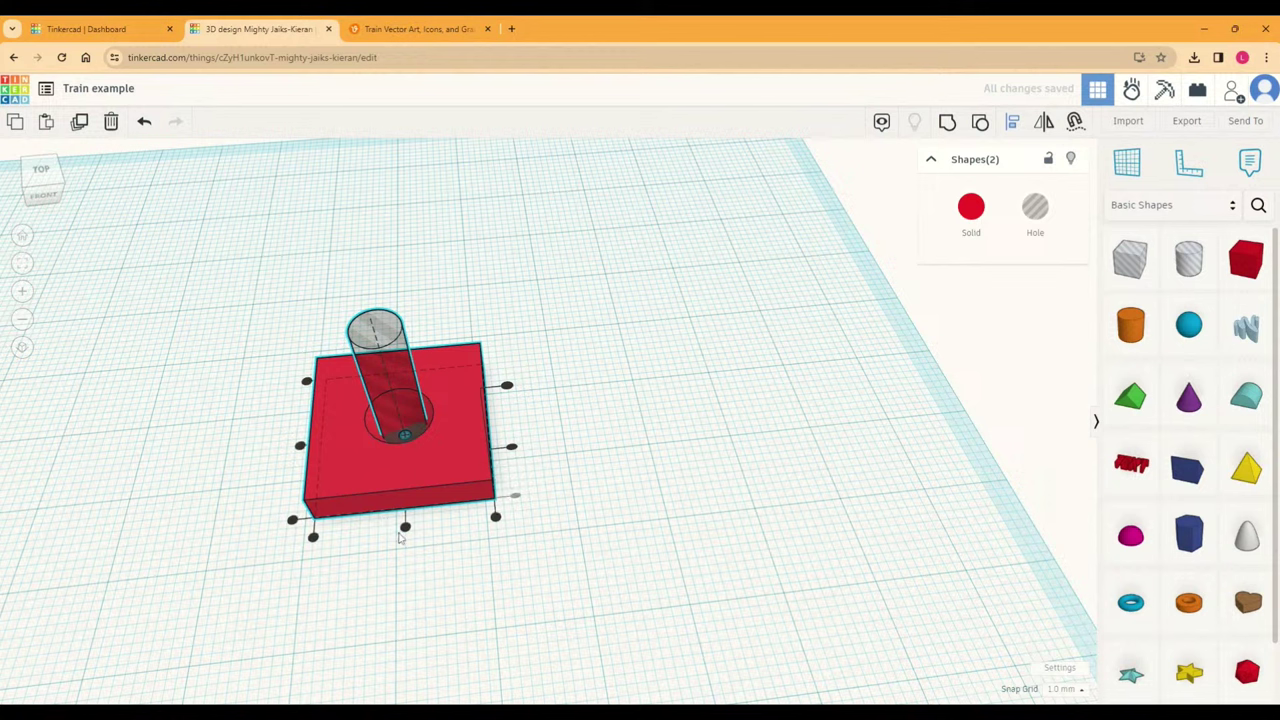
click(300, 446)
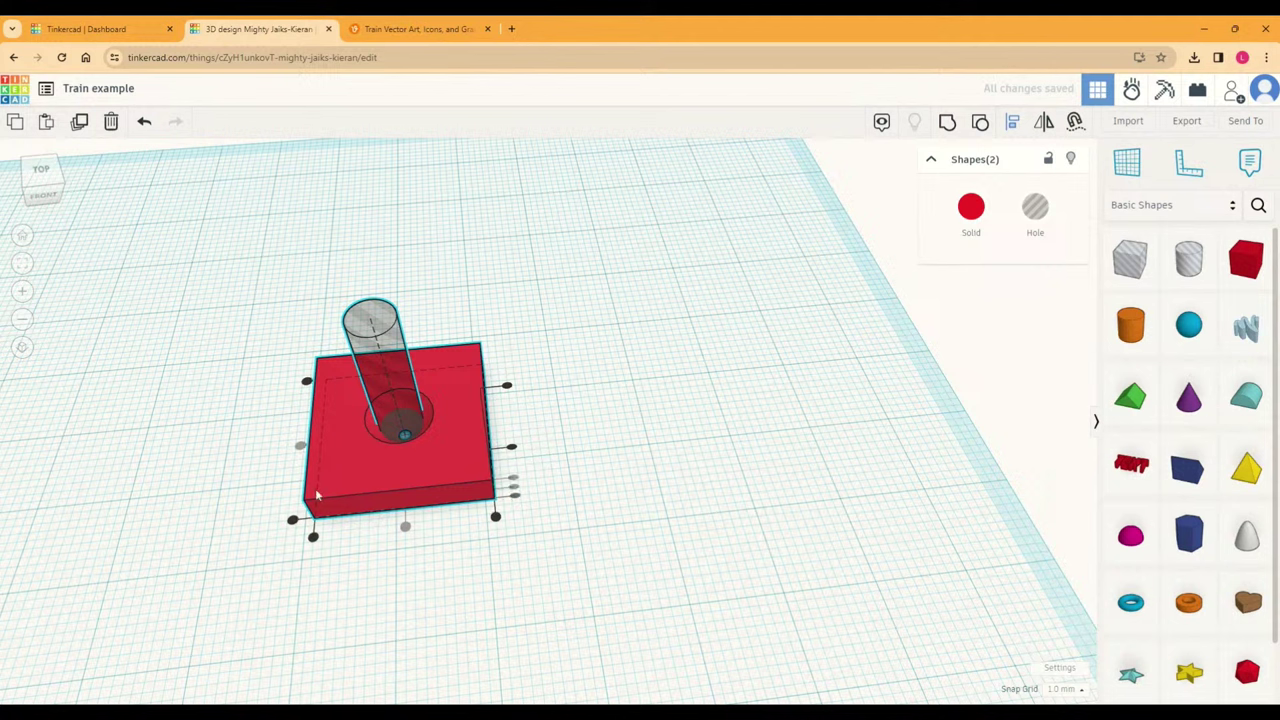
Step: Try aligning the cylinder hole with the slab's back, front and right edges, and return it to the centre
click(307, 382)
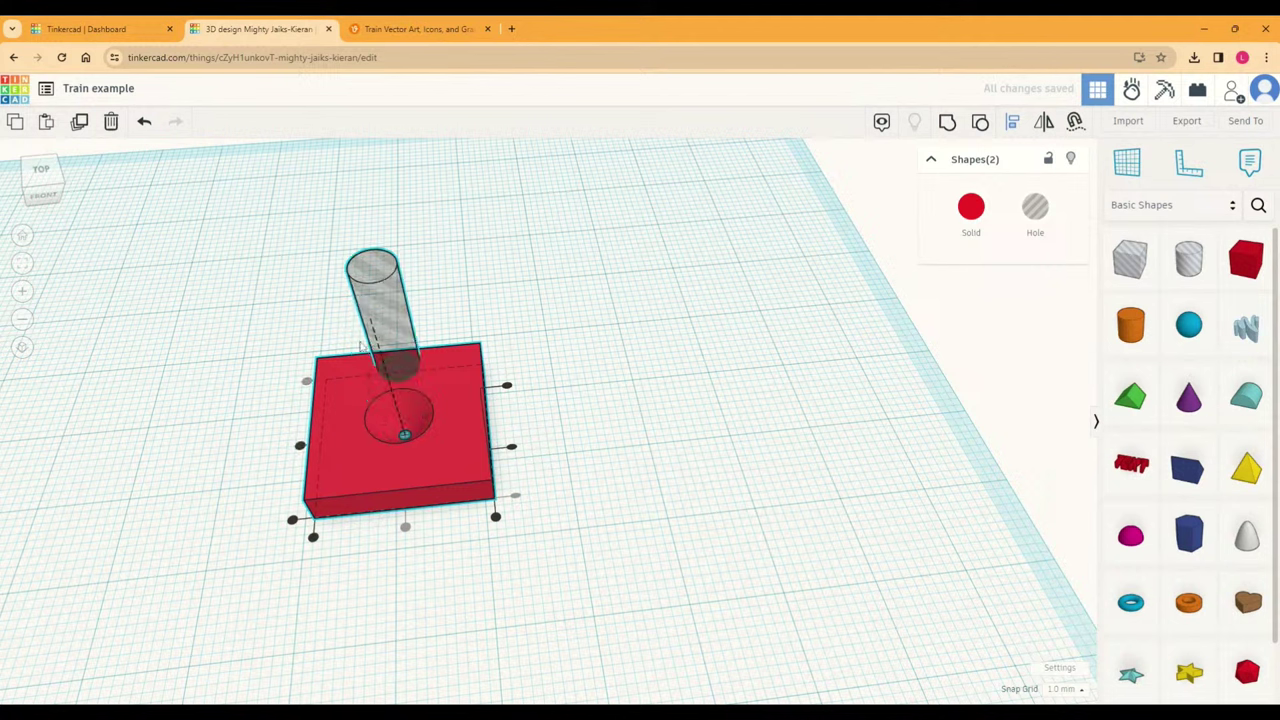
click(291, 519)
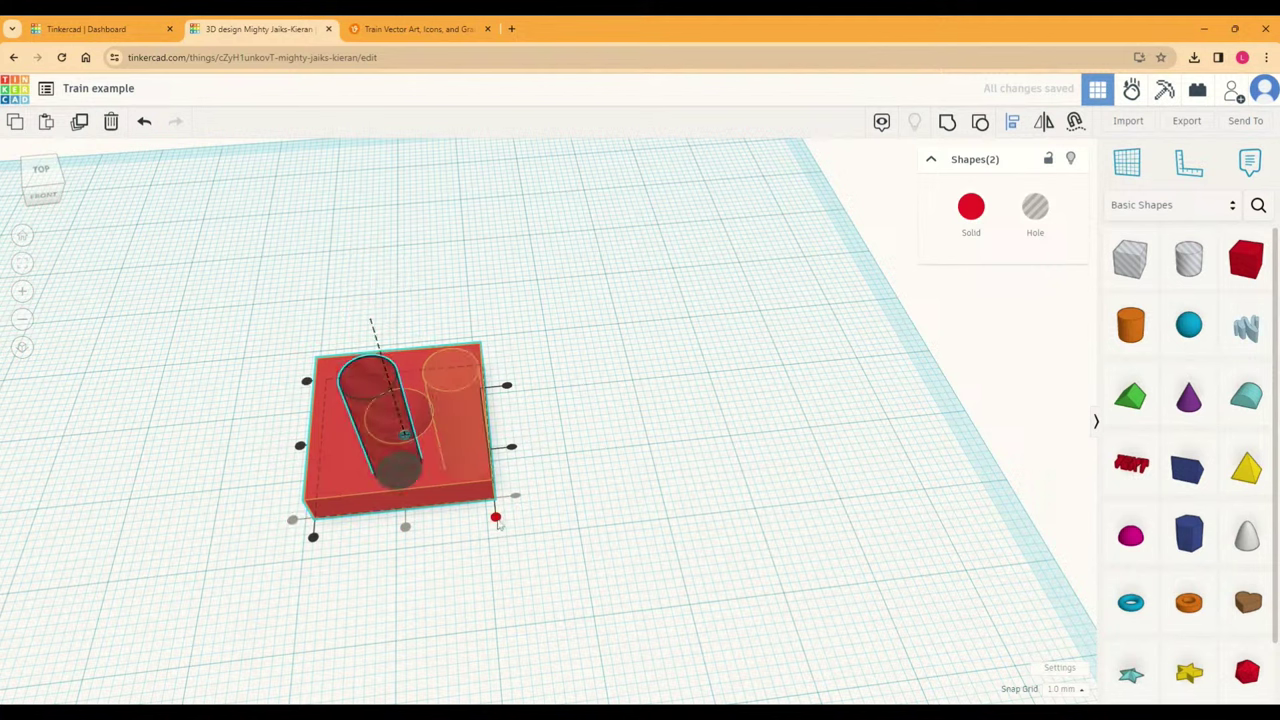
click(495, 516)
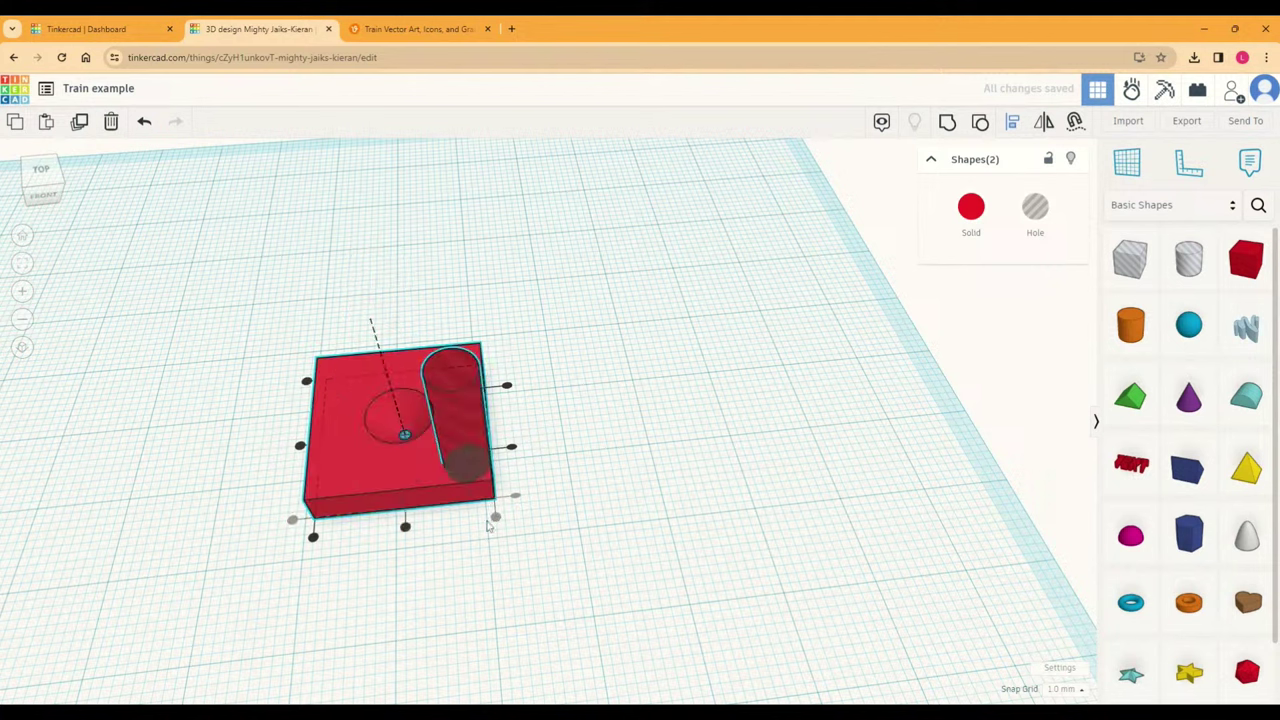
click(405, 527)
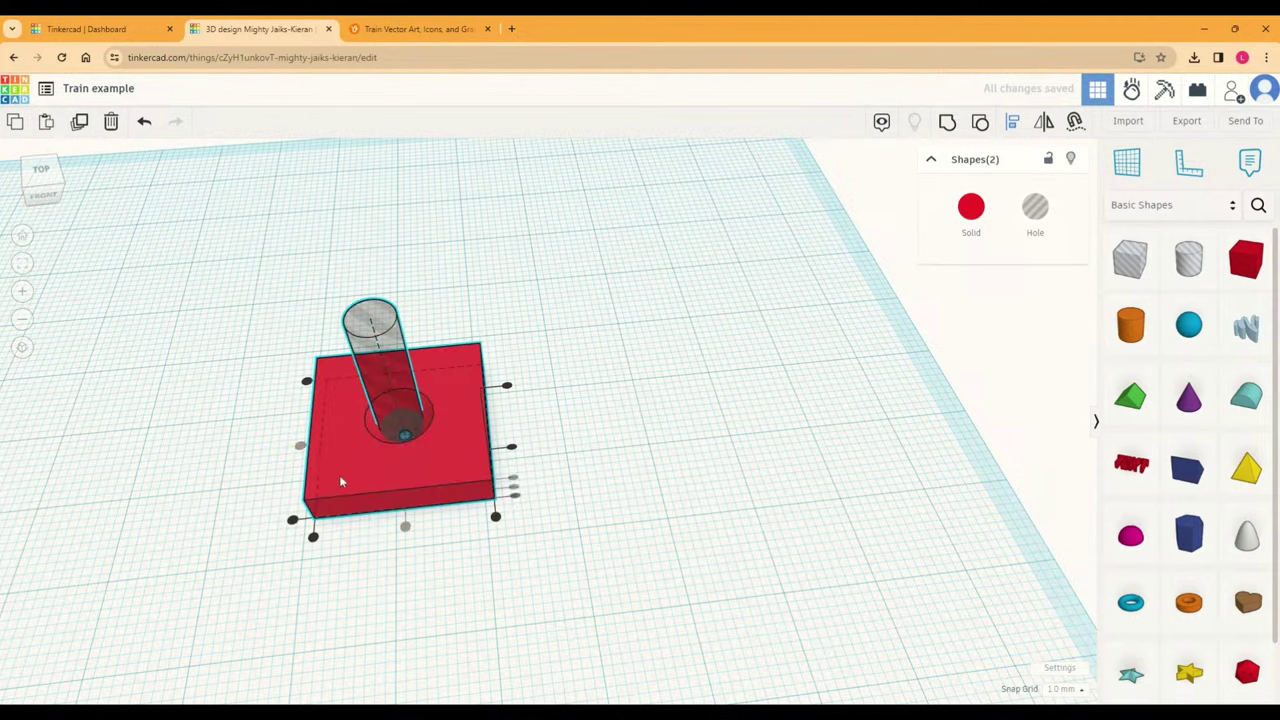
Step: Align the red slab vertically with the top of the cylinder hole
click(617, 538)
right_drag(617, 533, 677, 471)
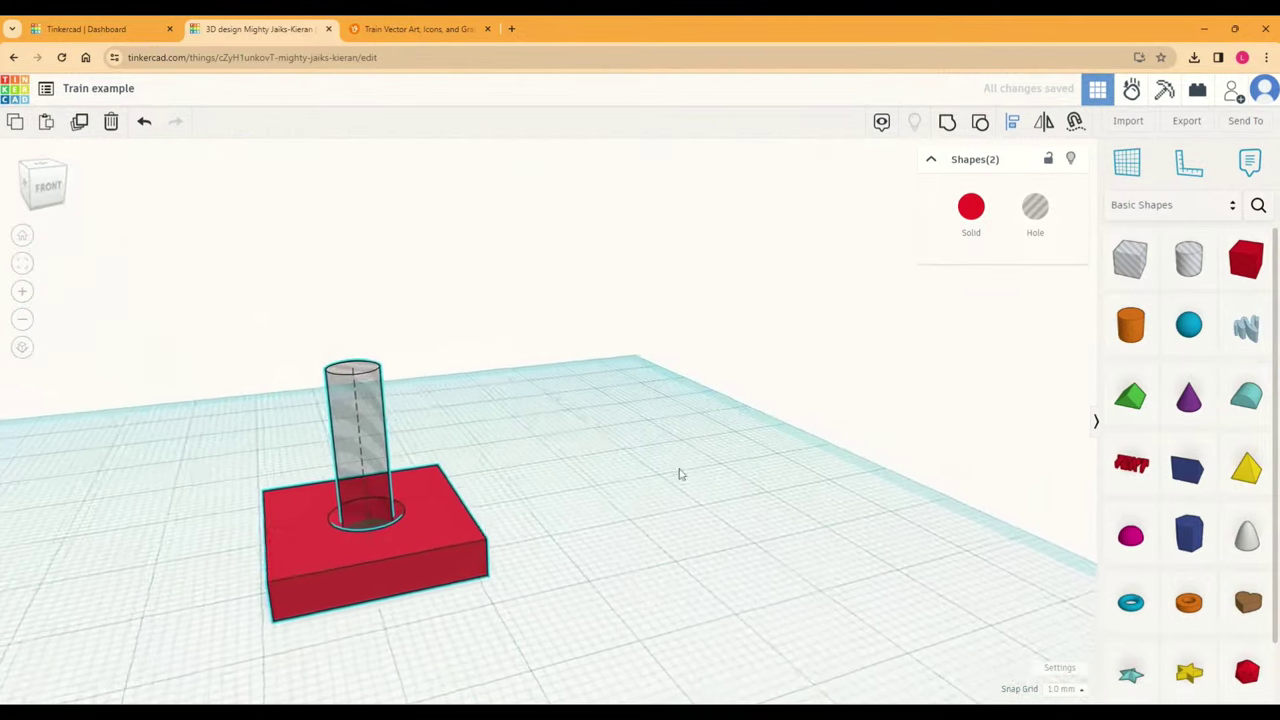
right_drag(541, 464, 534, 512)
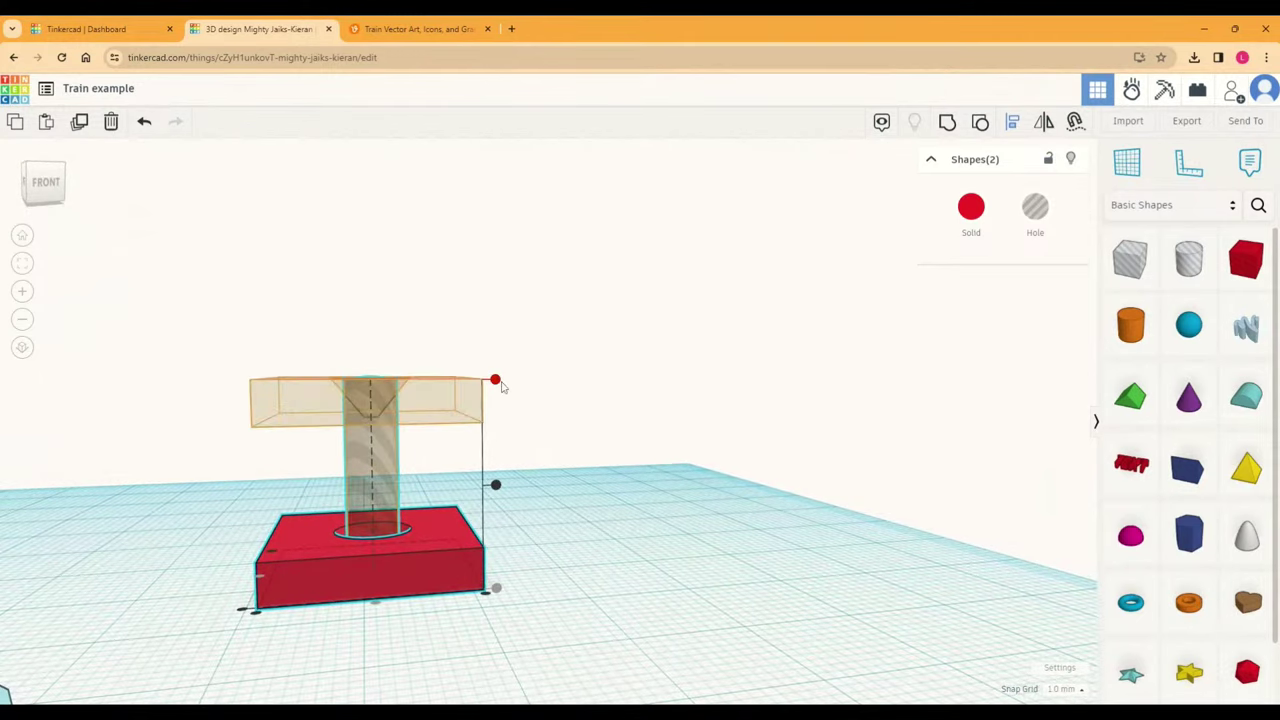
drag(502, 387, 504, 392)
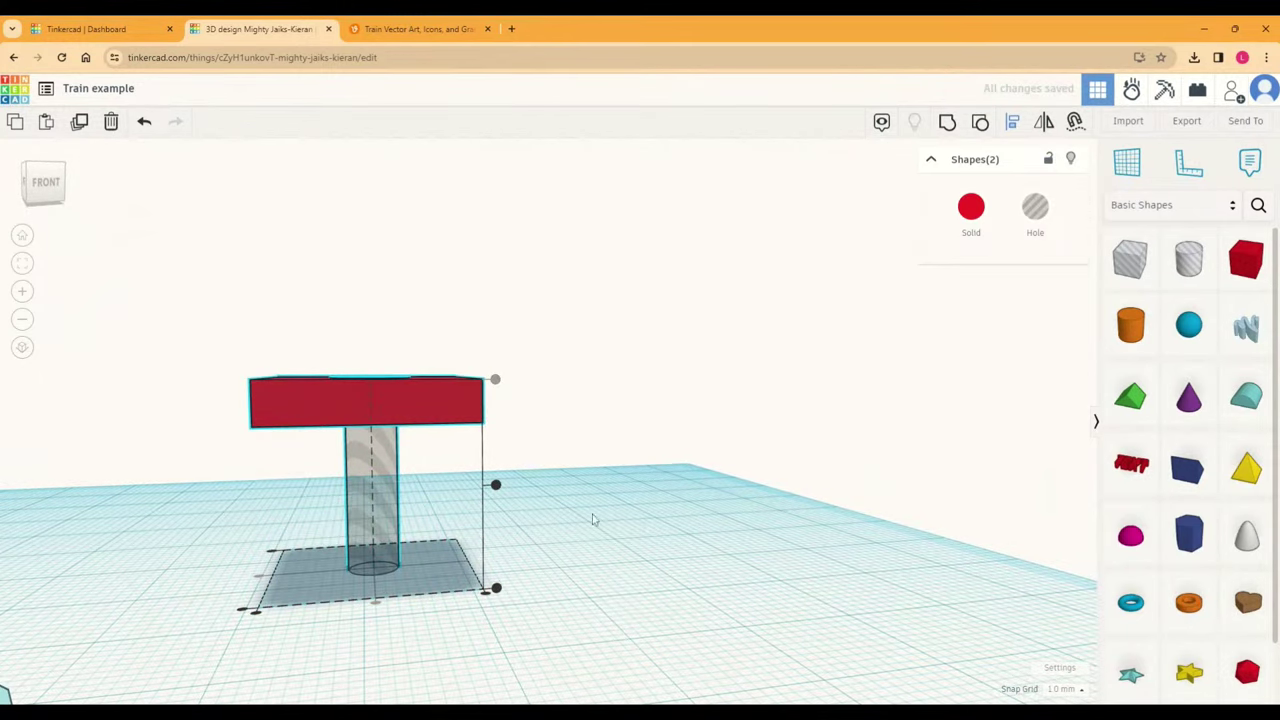
Step: Group the cylinder hole with the raised red slab to widen the funnel's lower opening
right_drag(600, 515, 580, 600)
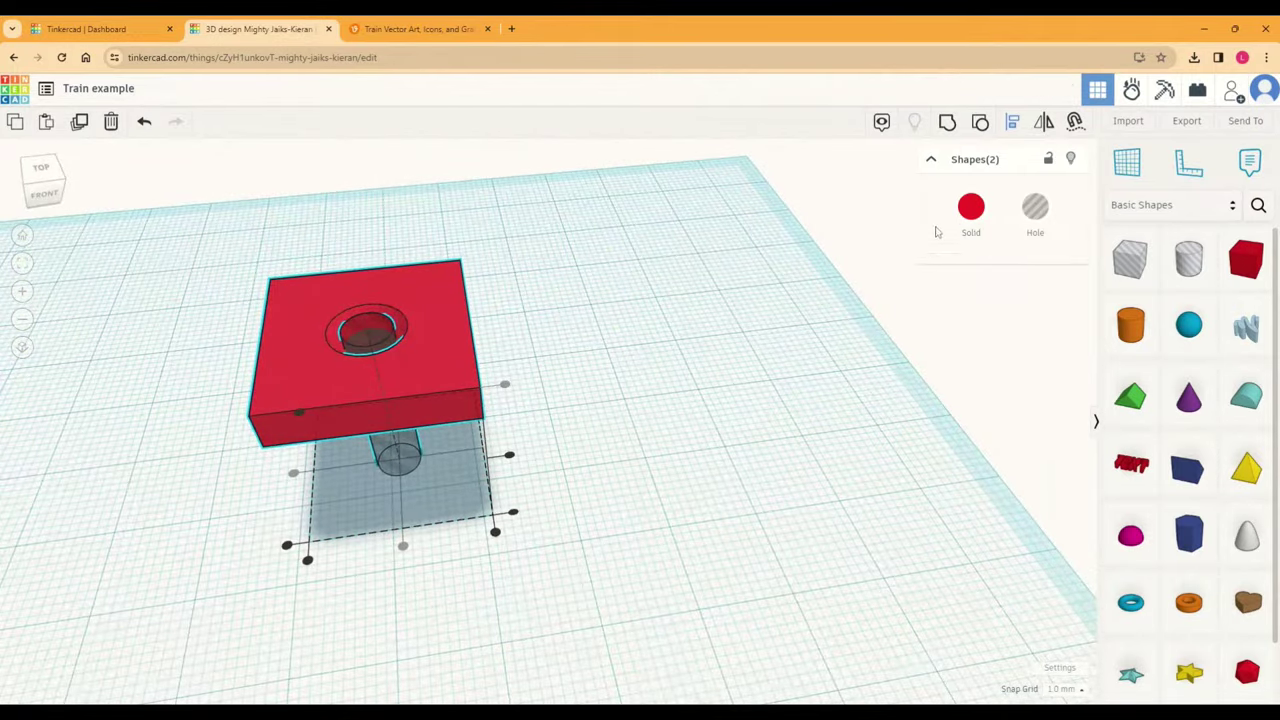
click(947, 121)
right_drag(479, 303, 407, 479)
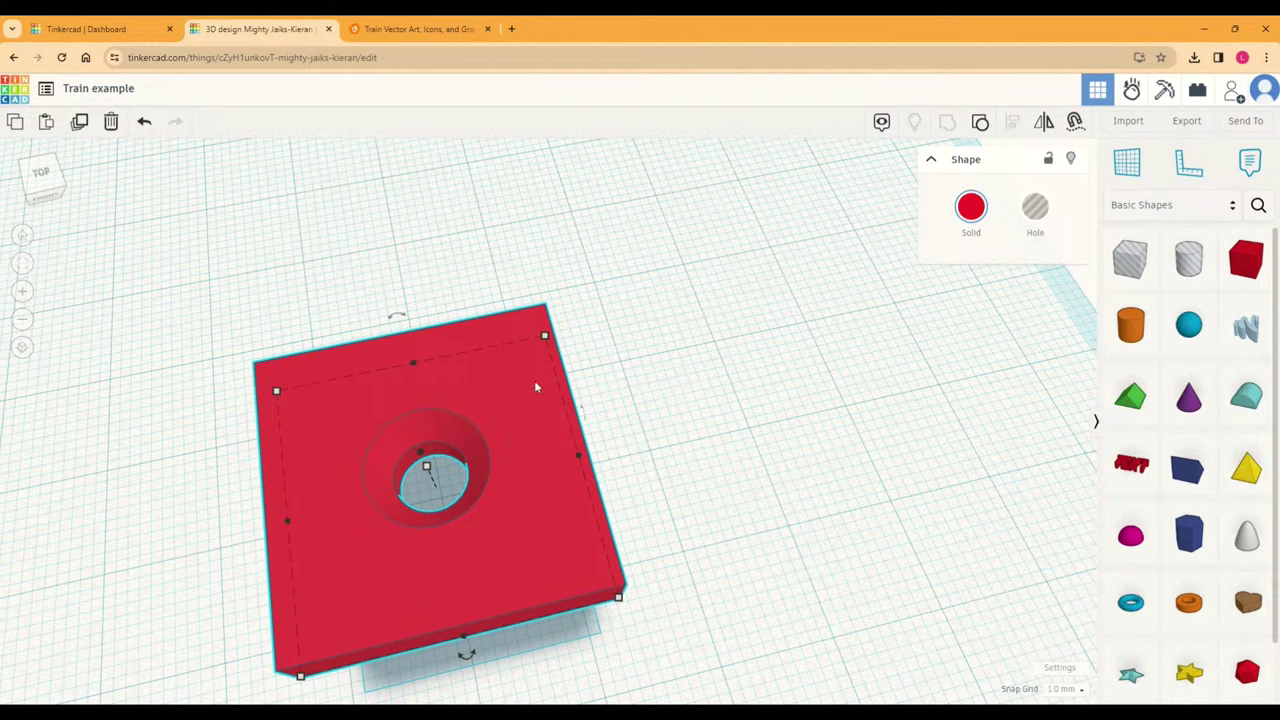
right_drag(686, 441, 763, 477)
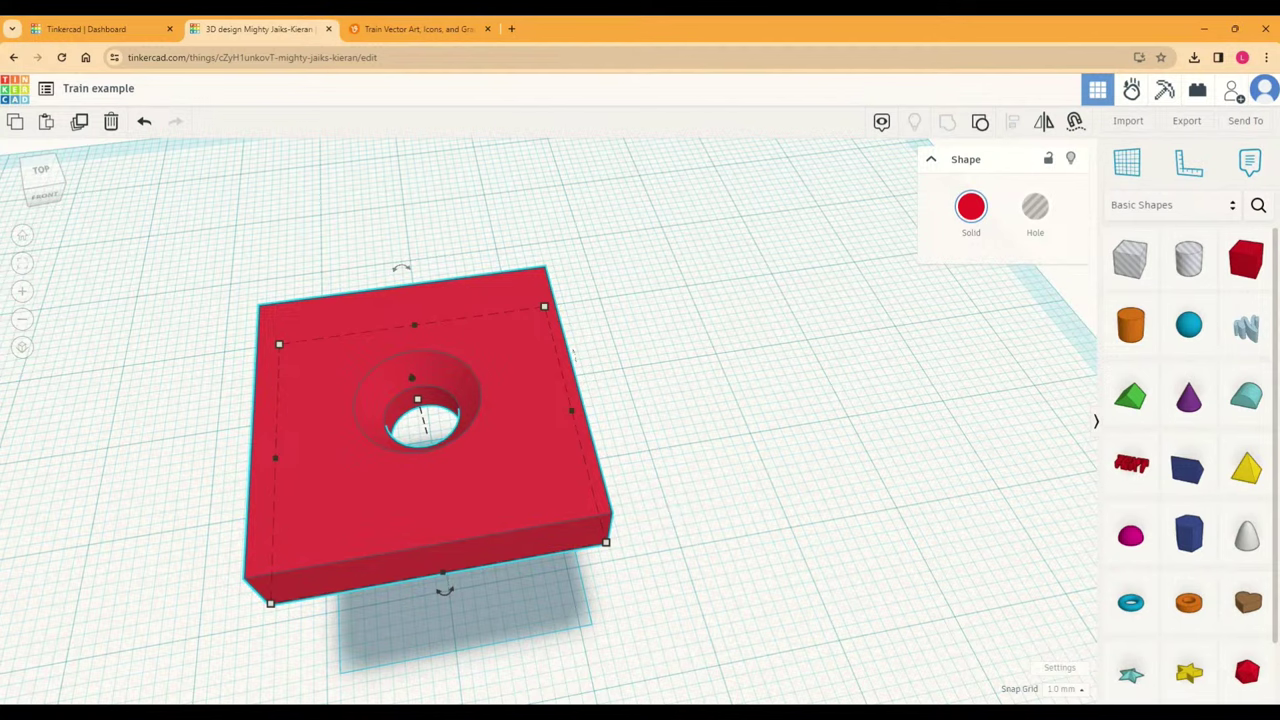
Step: Drop the red slab onto the workplane and raise it 1 mm above it
right_drag(622, 481, 814, 457)
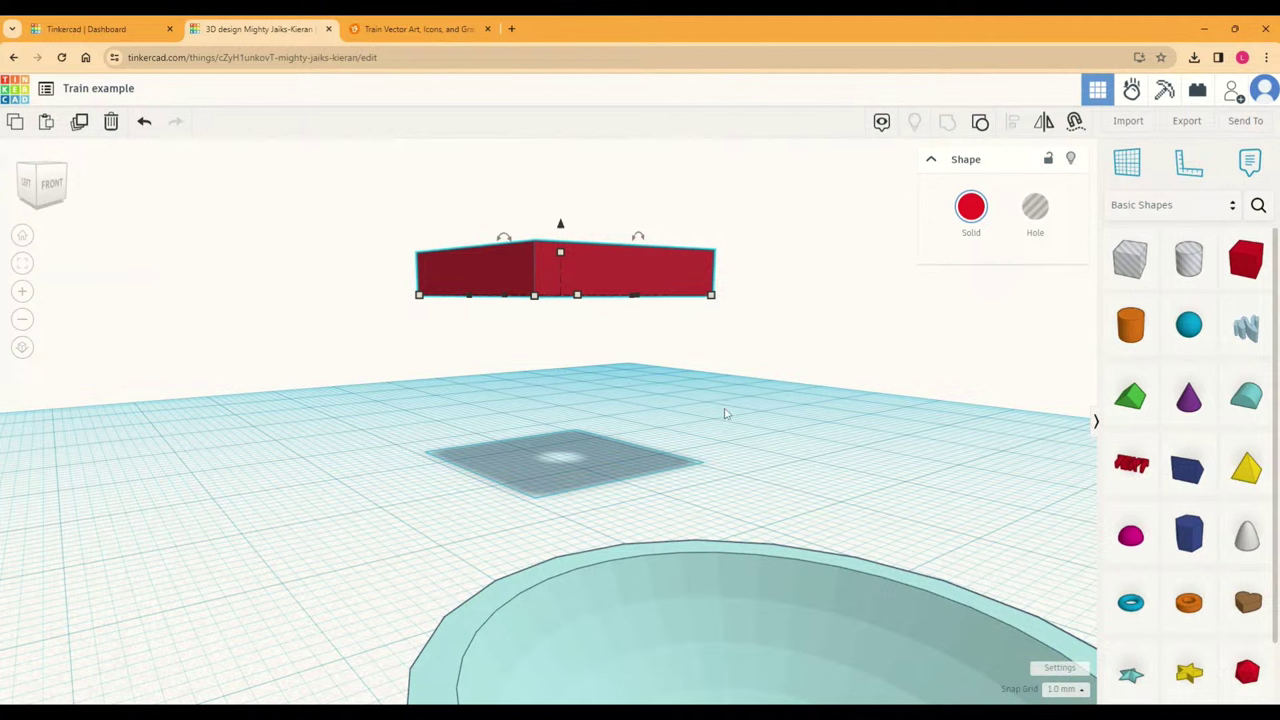
key(d)
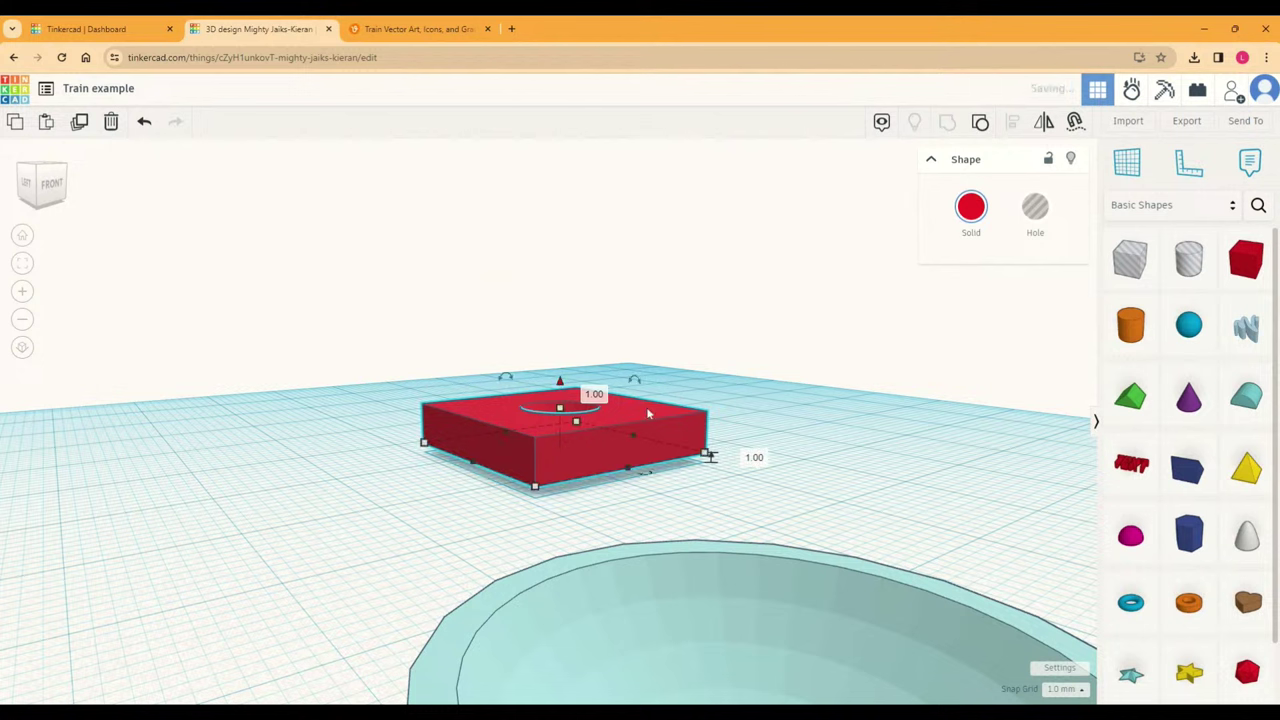
click(800, 438)
right_drag(803, 438, 763, 434)
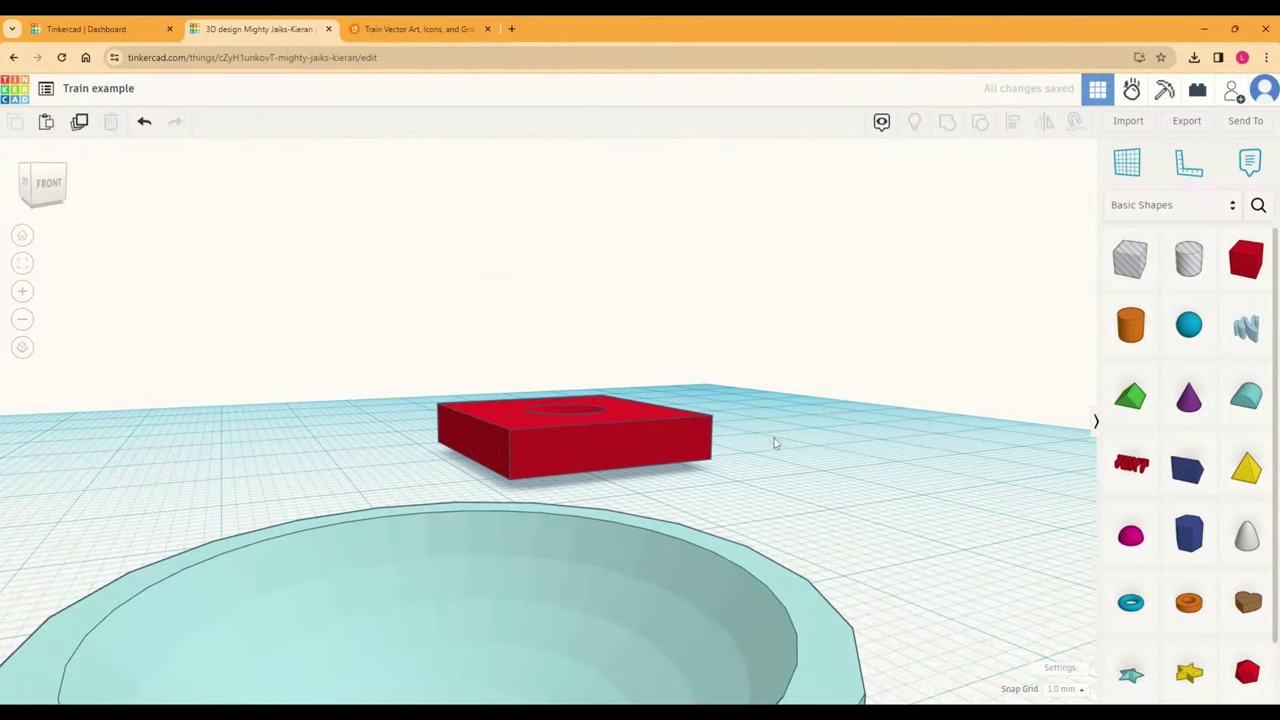
Step: Examine the gap beneath the red slab at workplane level and drop the slab flat onto the workplane
click(691, 452)
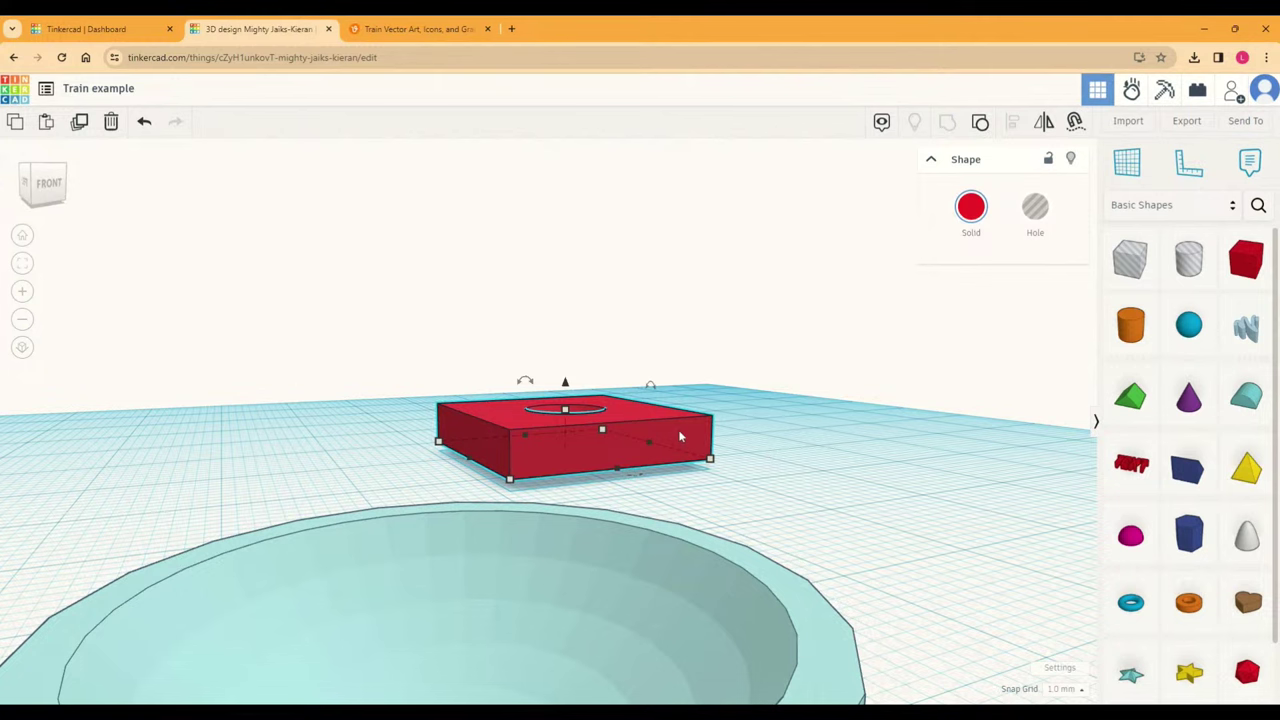
right_drag(762, 482, 672, 477)
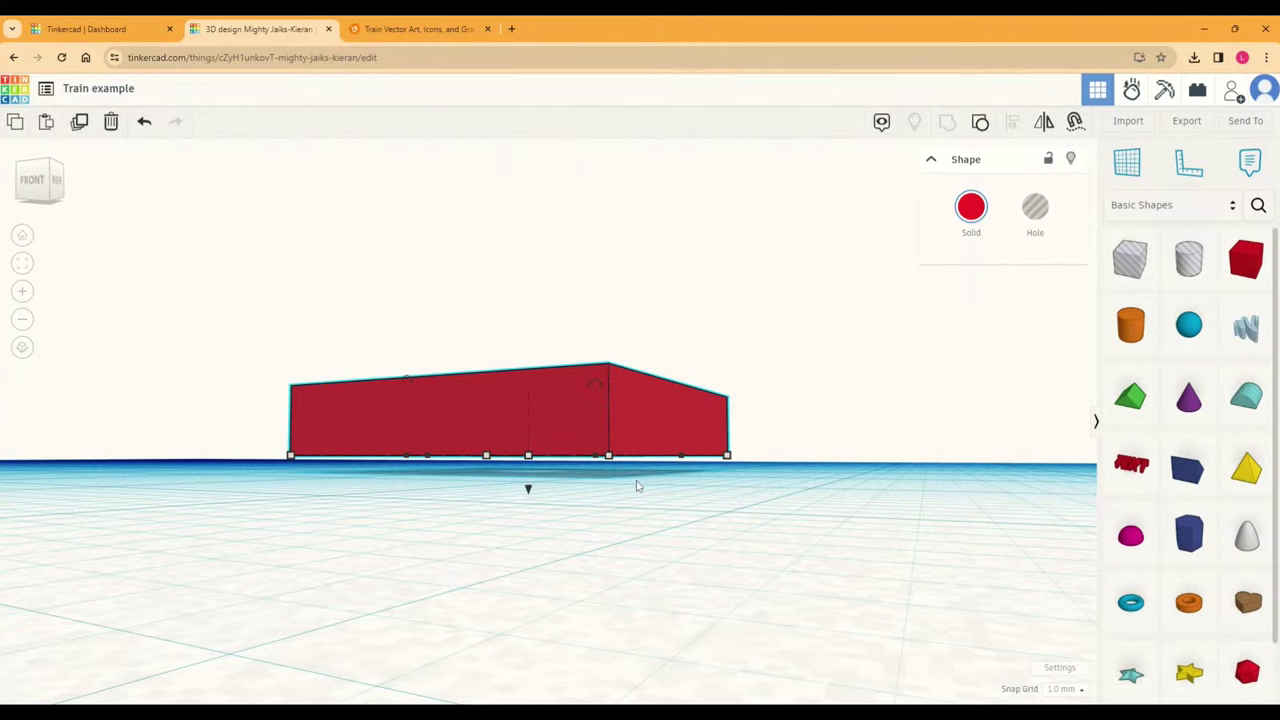
right_drag(570, 478, 611, 482)
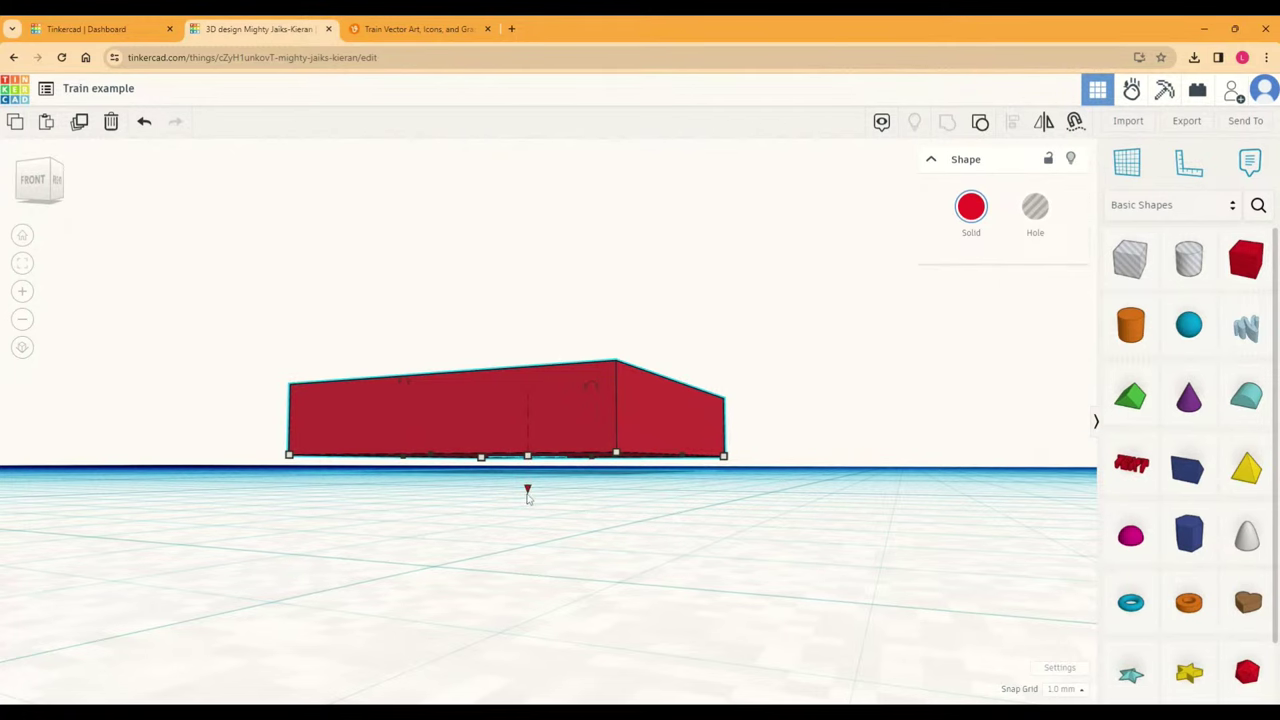
right_drag(474, 491, 487, 506)
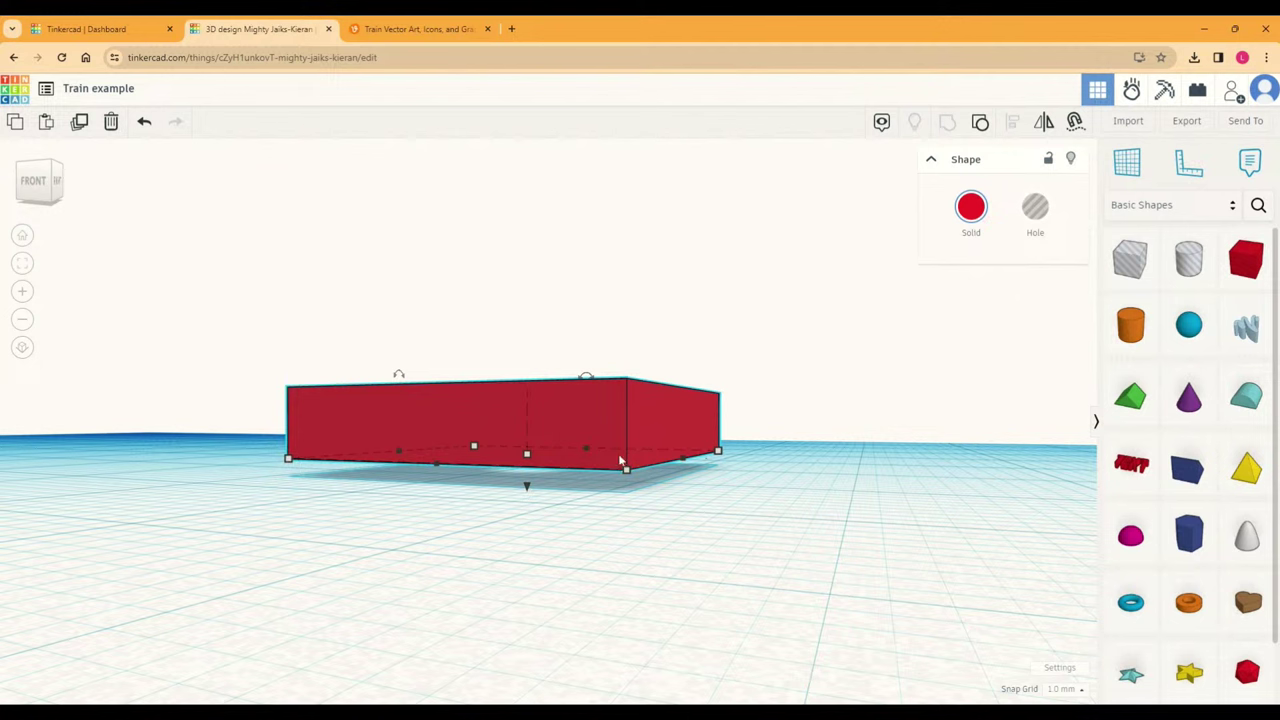
key(d)
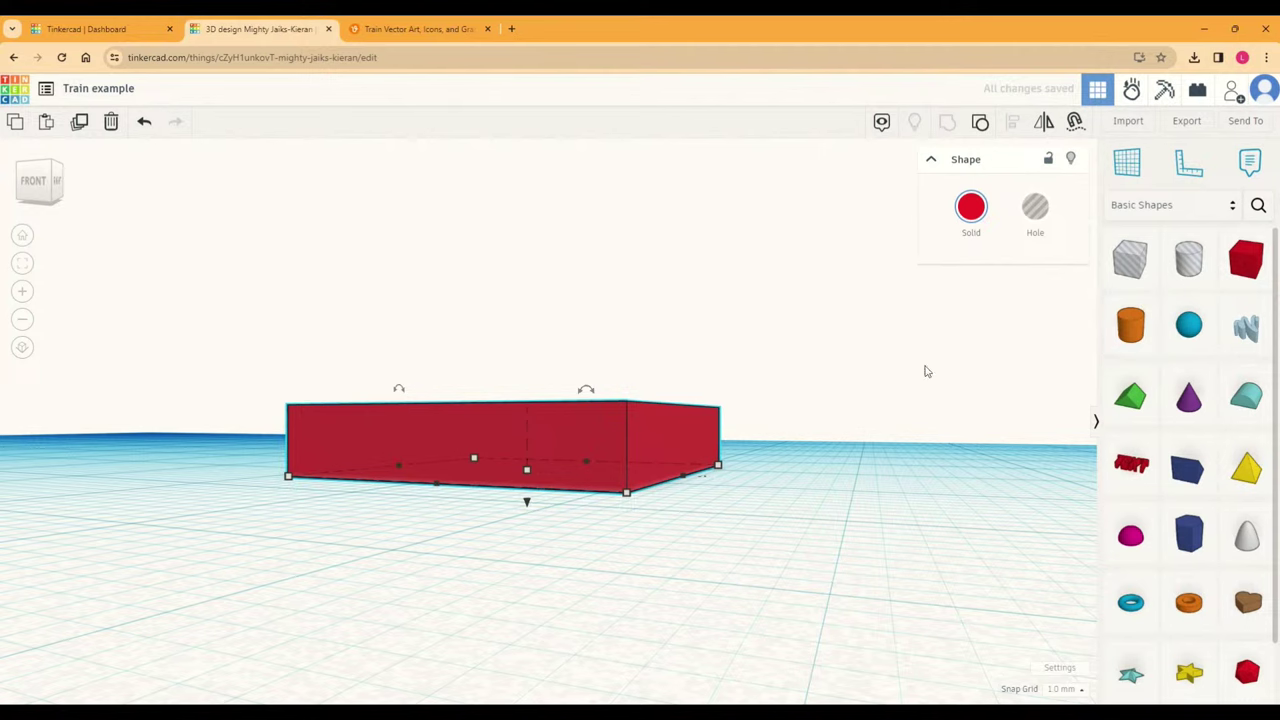
Step: Place a box hole beside the red slab and flatten its height to 0.01 mm
scroll(805, 431, up, 3)
click(1236, 277)
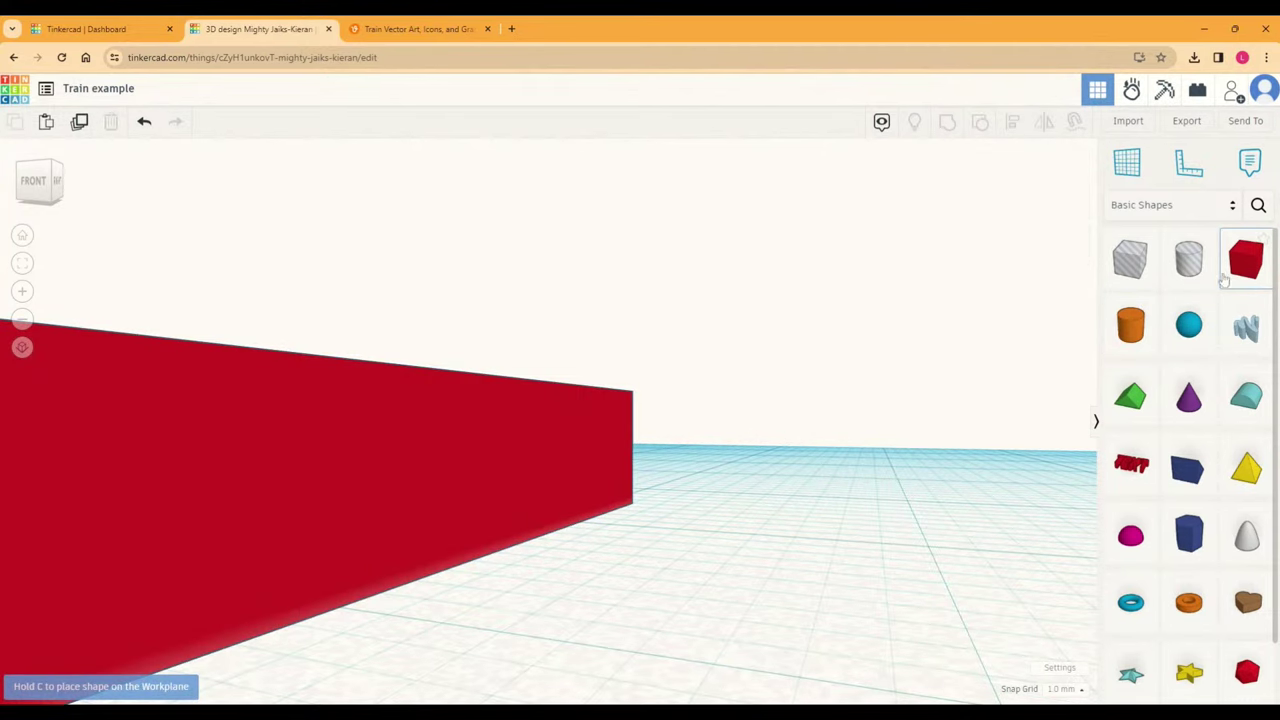
click(1130, 258)
click(734, 558)
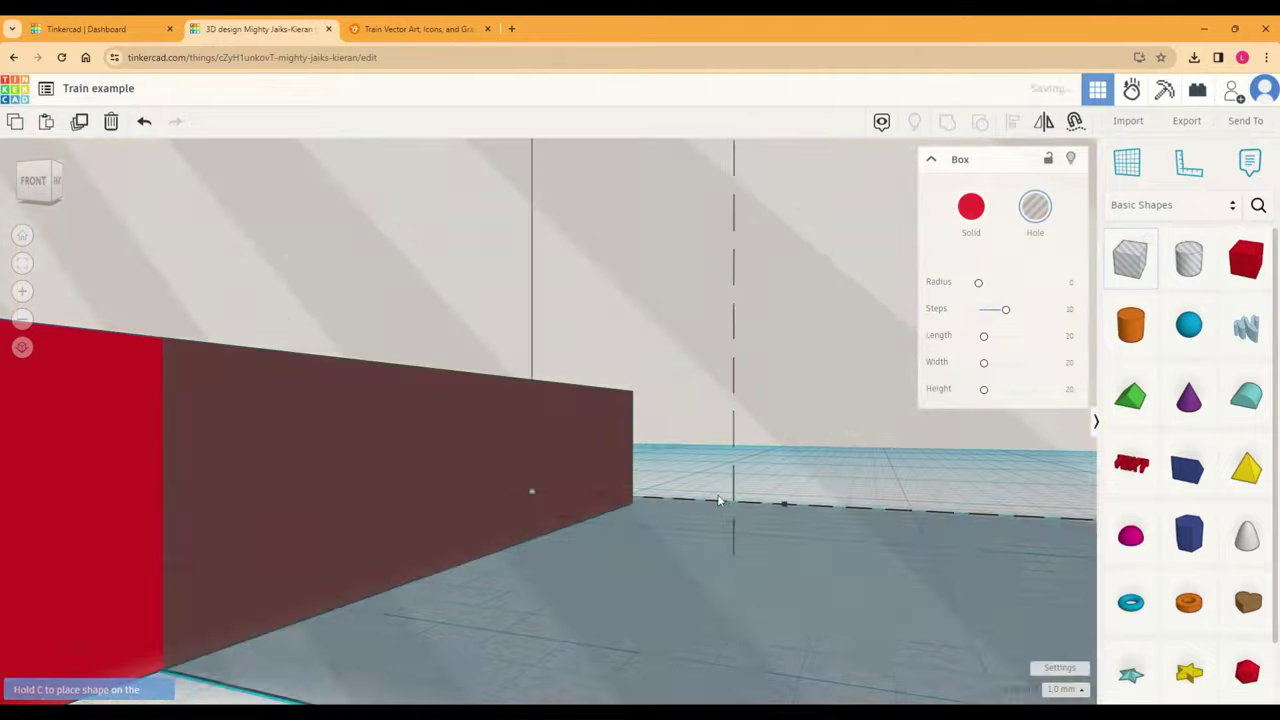
scroll(531, 491, down, 3)
drag(716, 351, 714, 490)
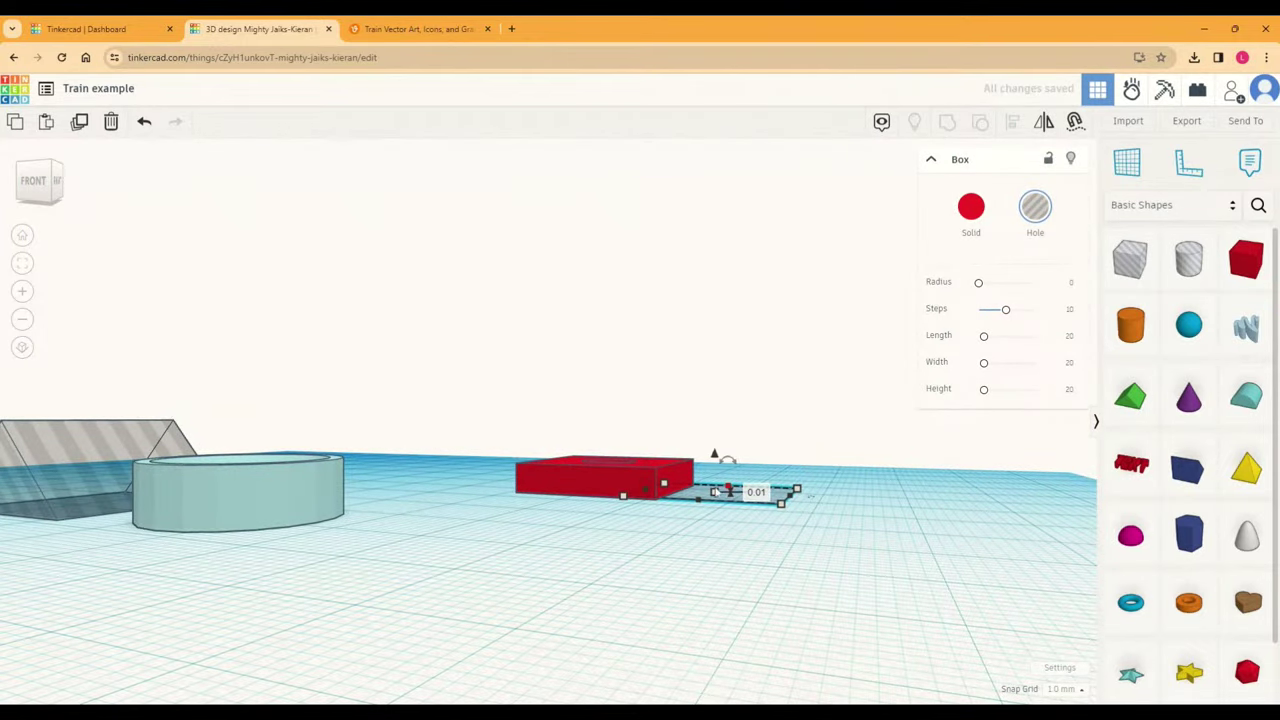
click(810, 500)
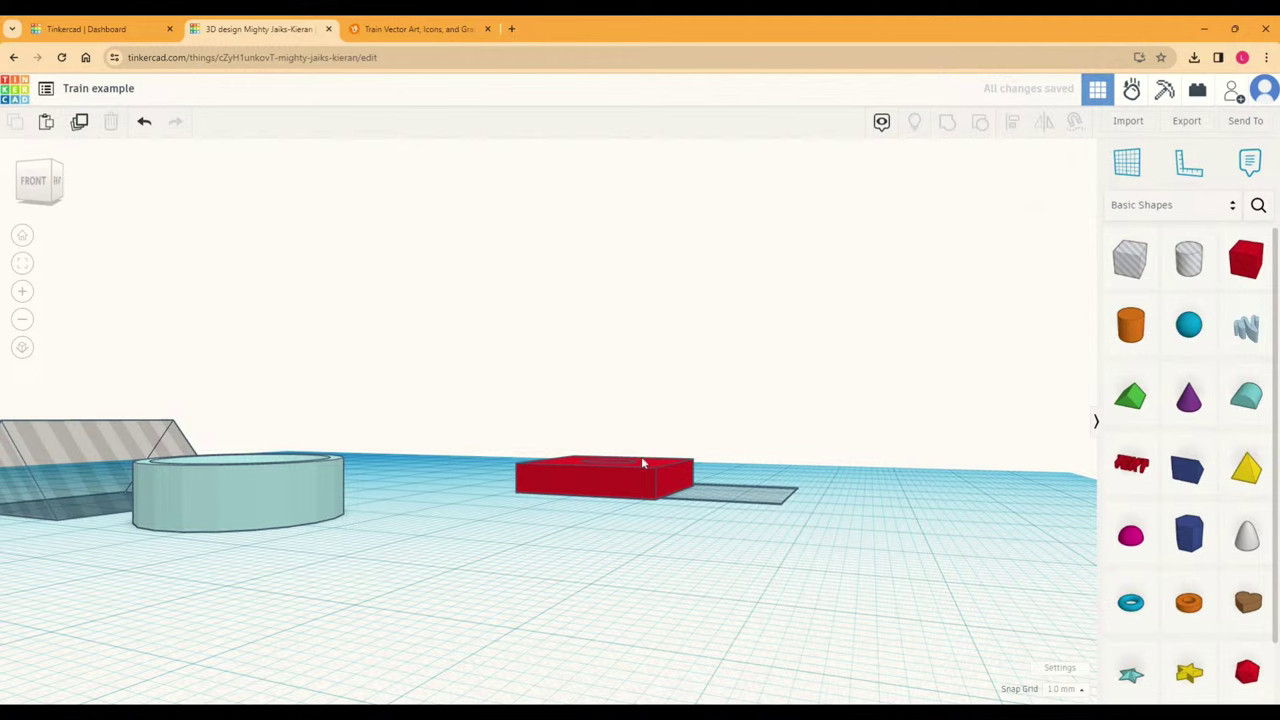
Step: Move the red slab over the flattened box hole, with a strip of the hole left exposed, and select both shapes
drag(642, 468, 763, 469)
right_drag(763, 469, 815, 503)
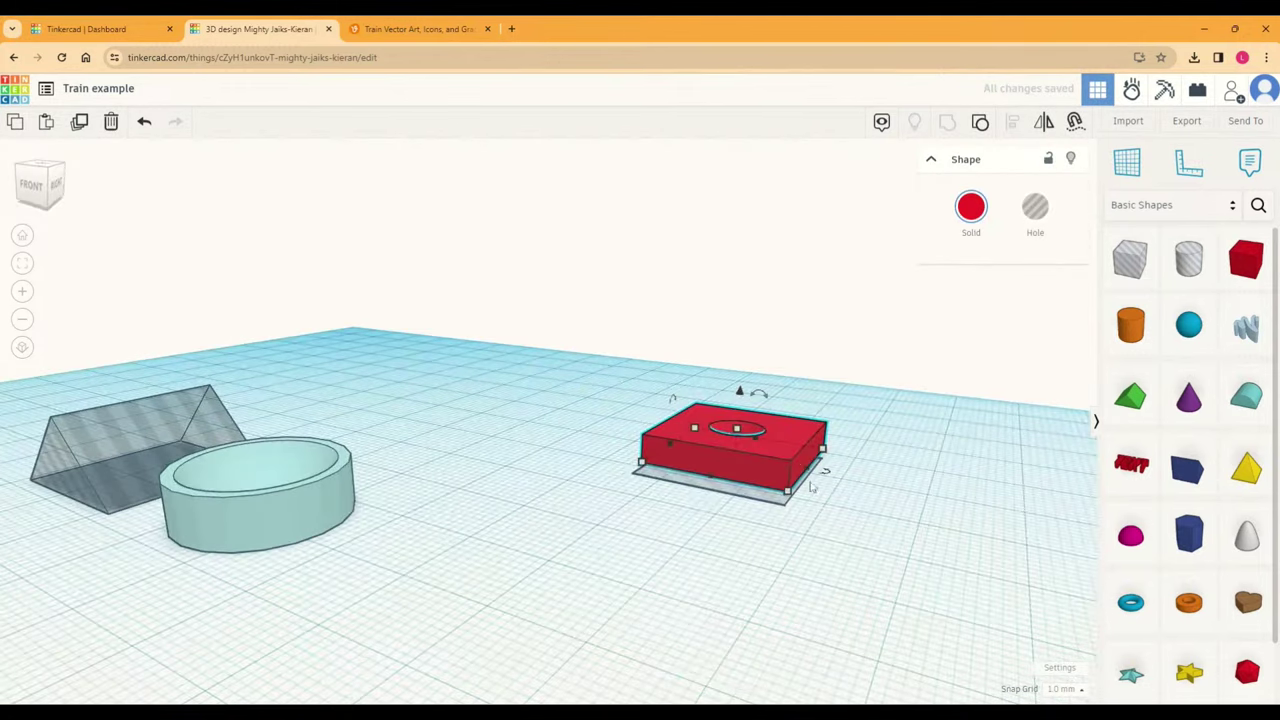
drag(805, 478, 838, 473)
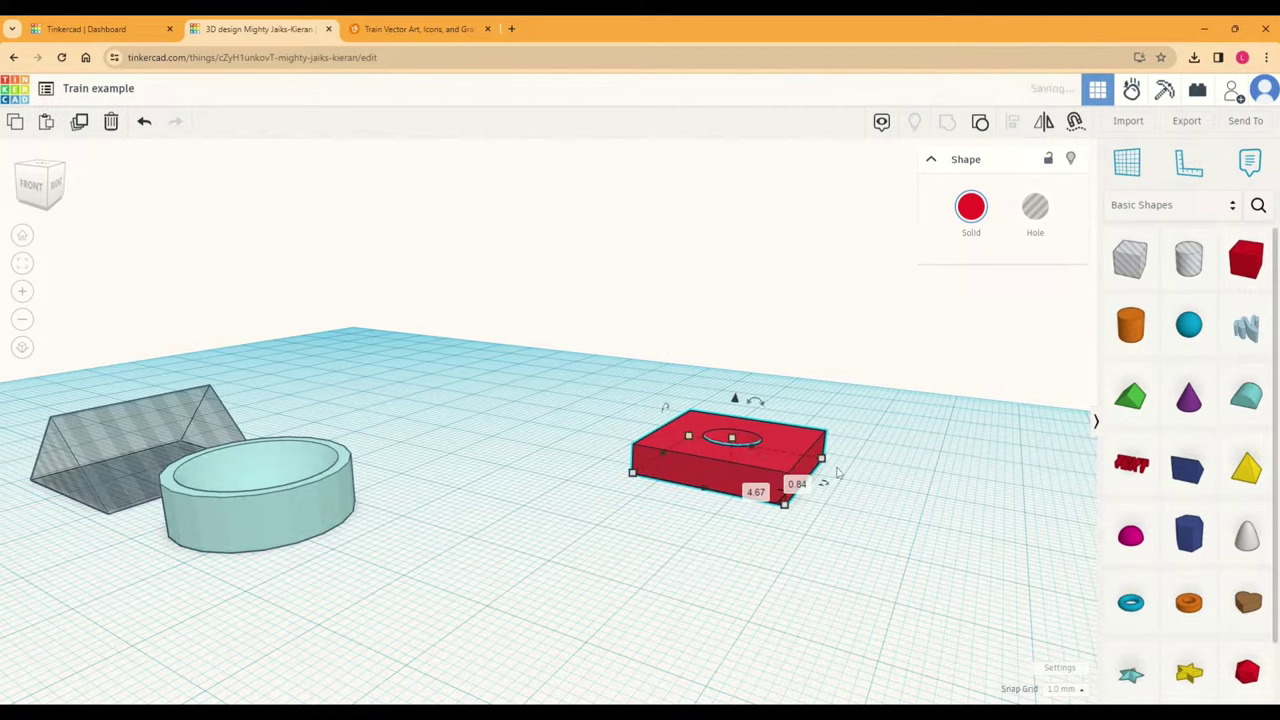
scroll(838, 473, up, 5)
right_drag(716, 484, 669, 443)
drag(669, 443, 680, 438)
drag(530, 453, 560, 443)
drag(680, 523, 945, 181)
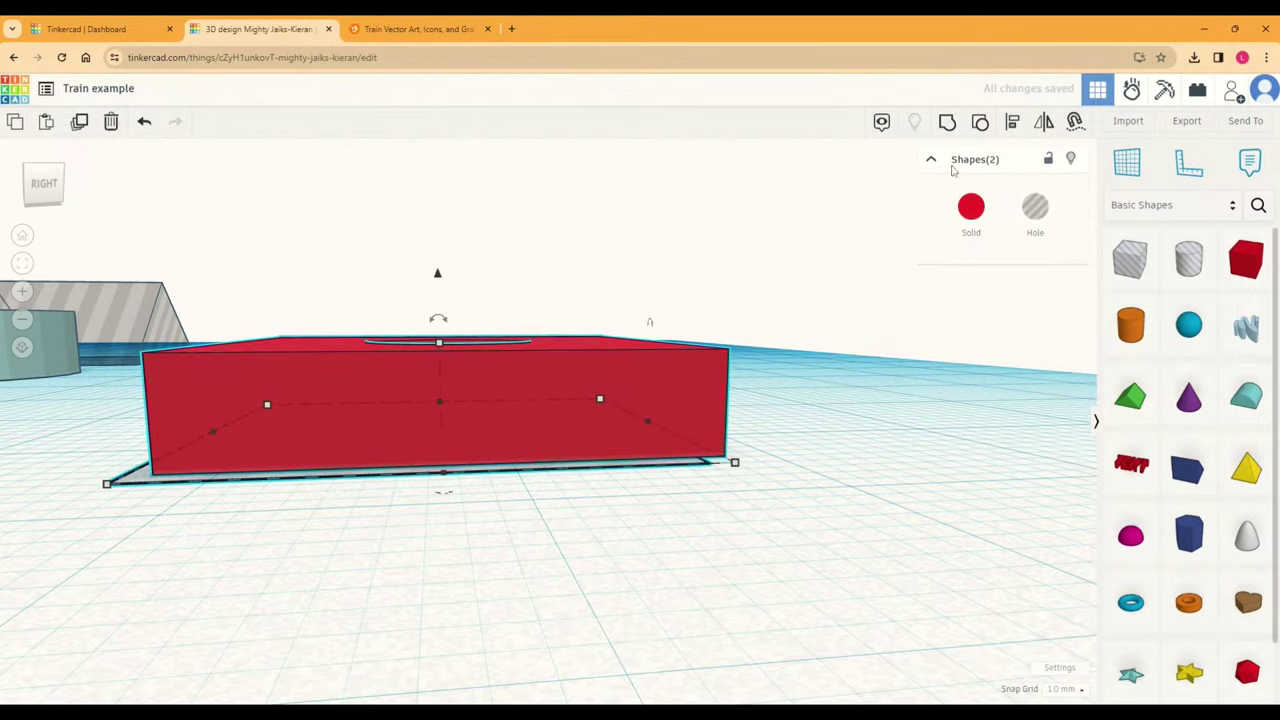
Step: Examine from several angles how the red slab and the flattened box hole meet at workplane level
click(566, 410)
drag(194, 496, 345, 518)
right_drag(345, 518, 623, 549)
right_drag(849, 583, 732, 486)
click(700, 502)
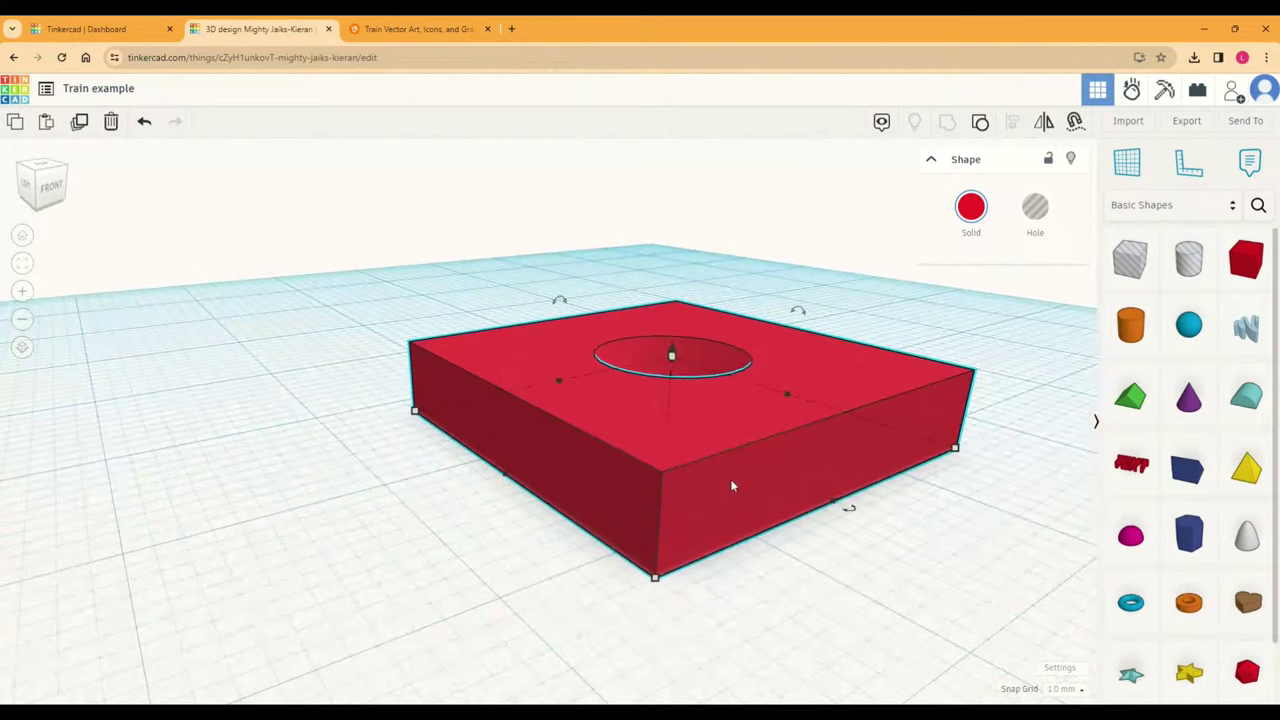
key(ctrl+a)
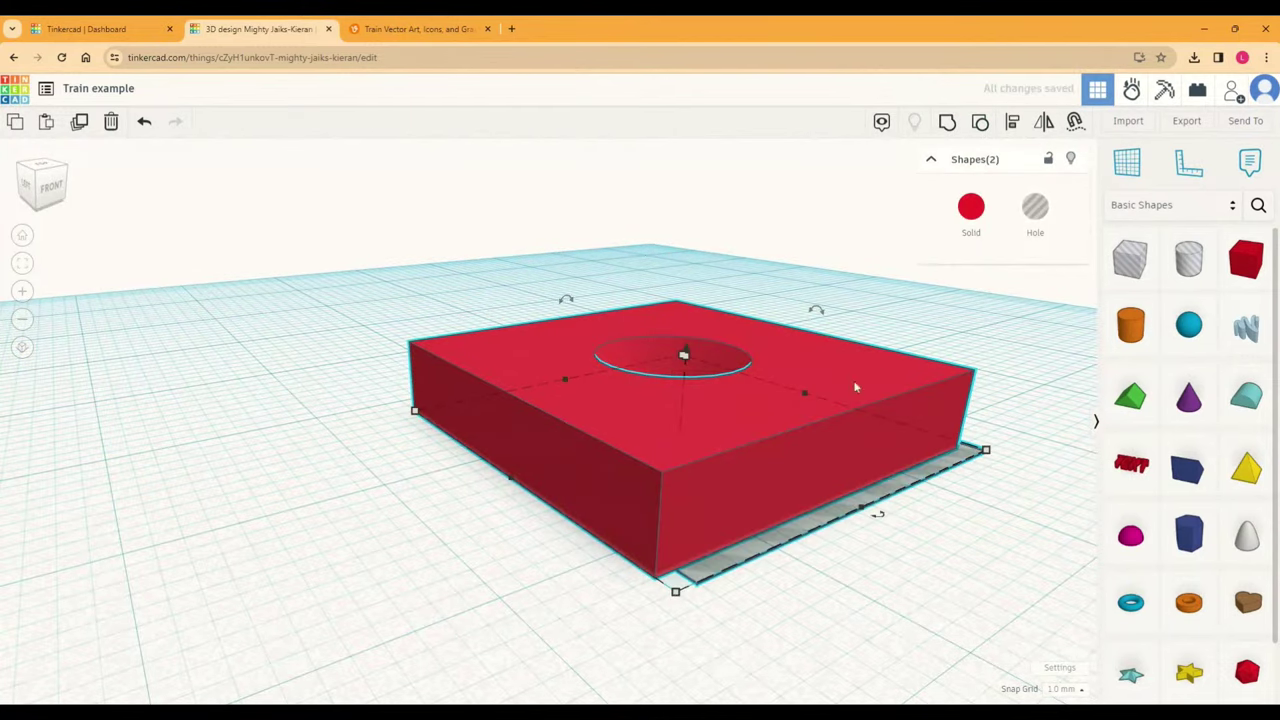
right_drag(668, 625, 543, 463)
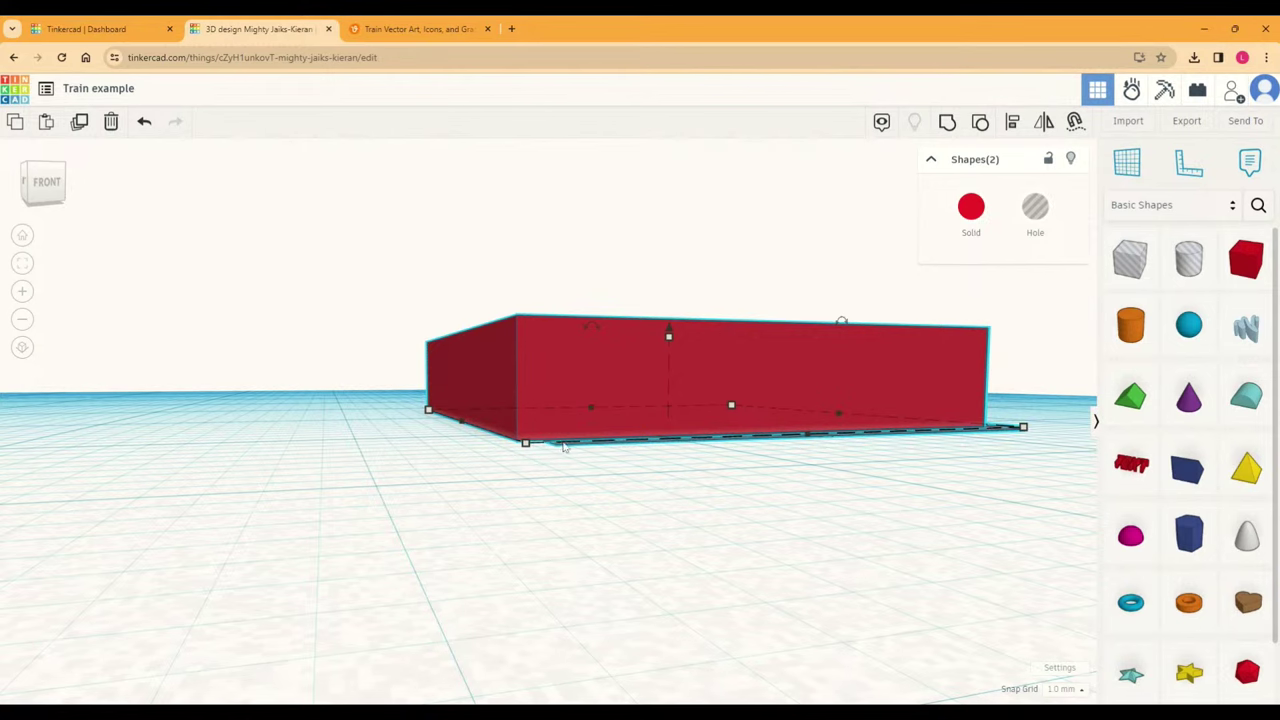
right_drag(723, 449, 706, 573)
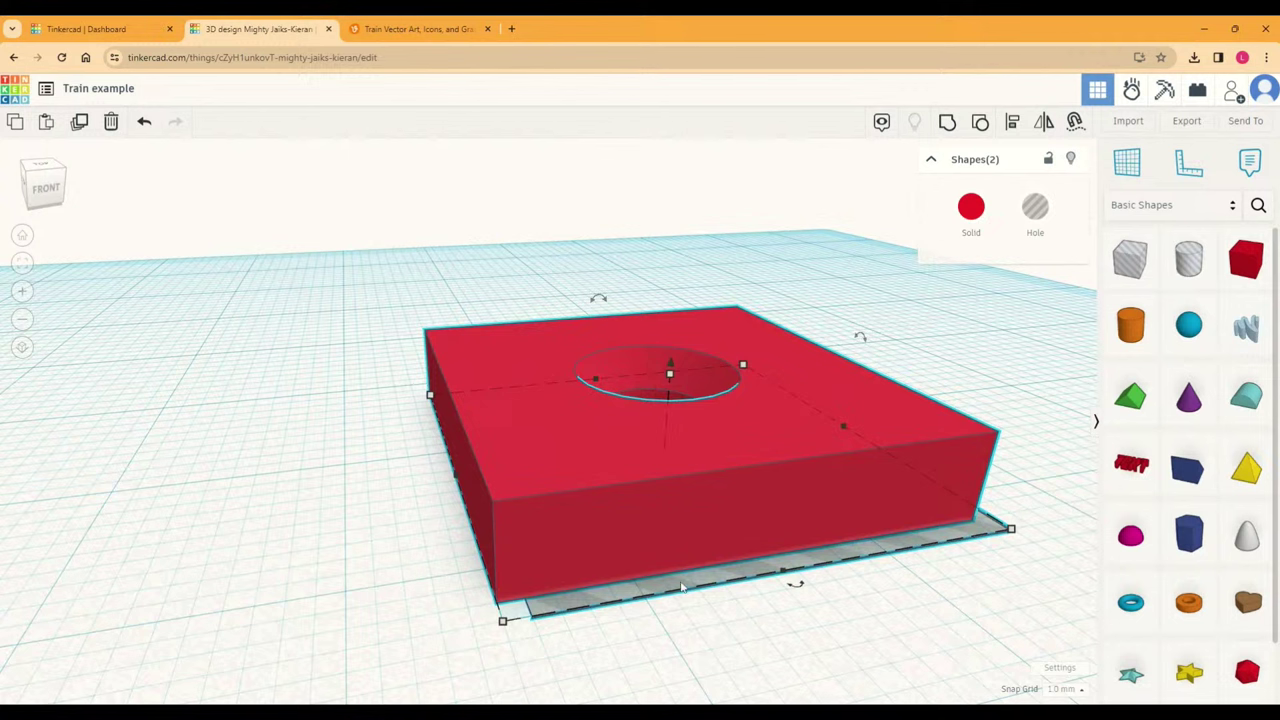
click(345, 476)
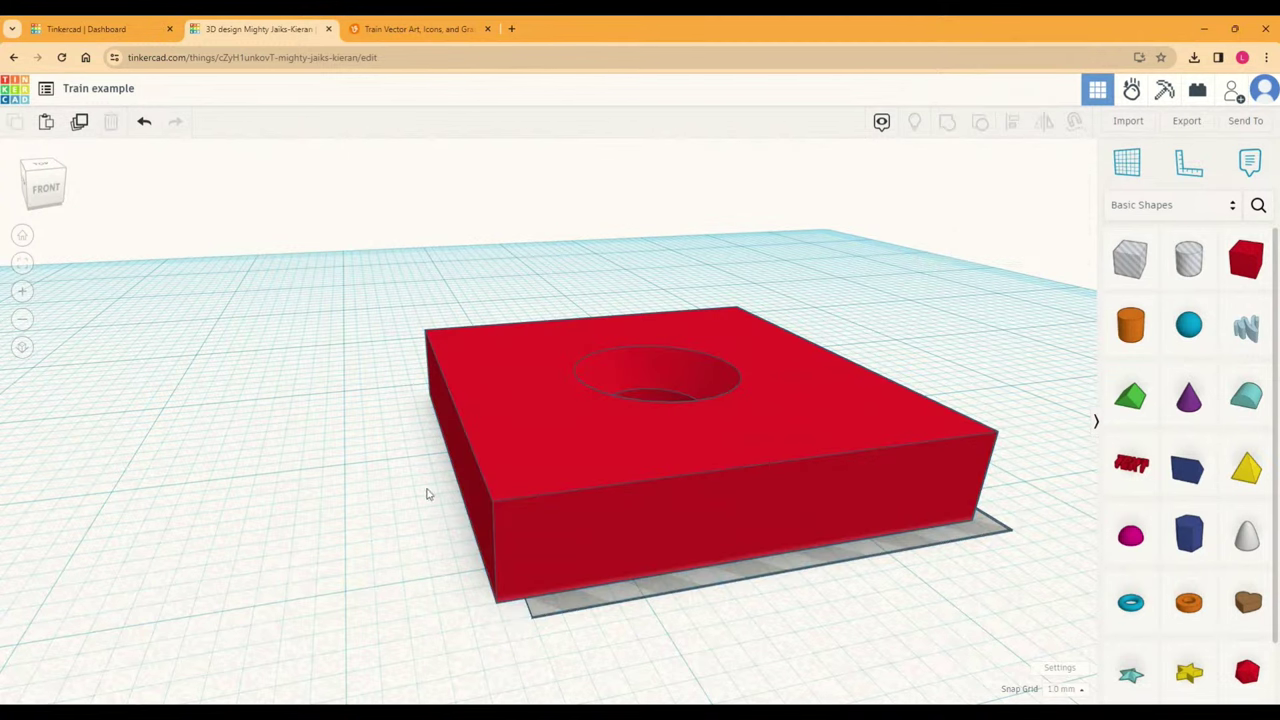
Step: Delete the flattened box hole beneath the red slab
click(548, 610)
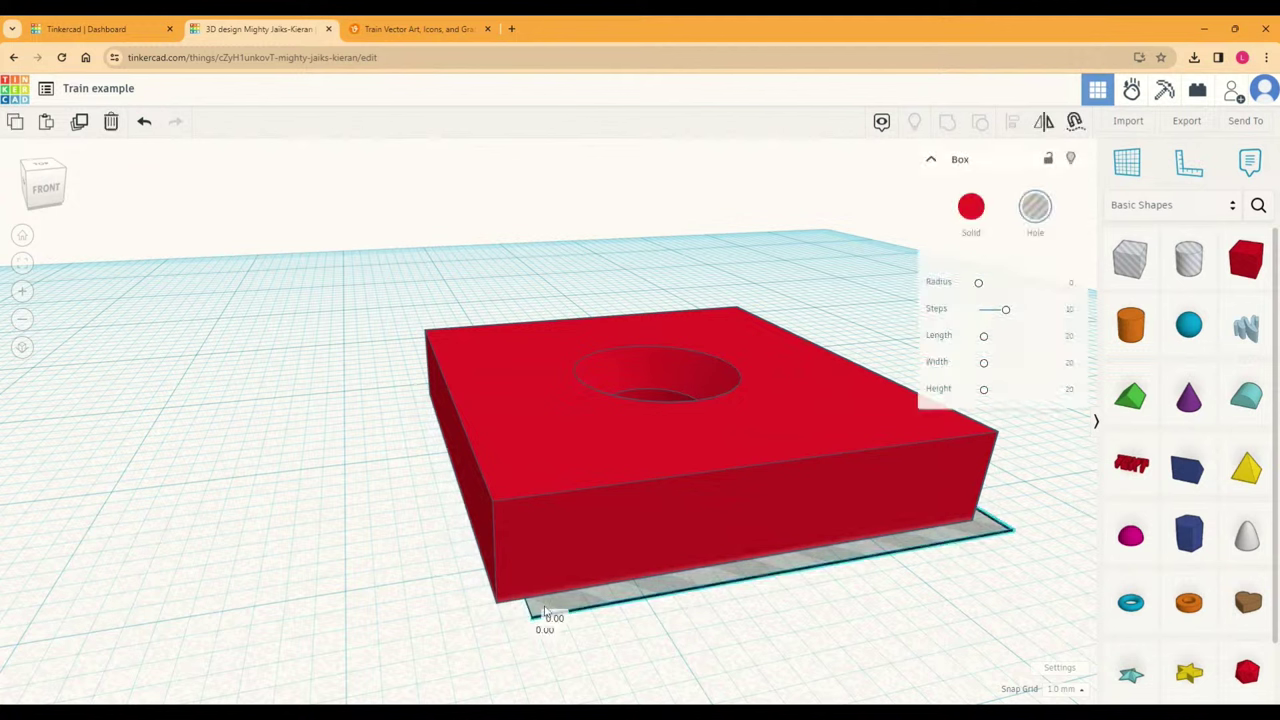
drag(434, 566, 570, 615)
click(570, 610)
click(570, 610)
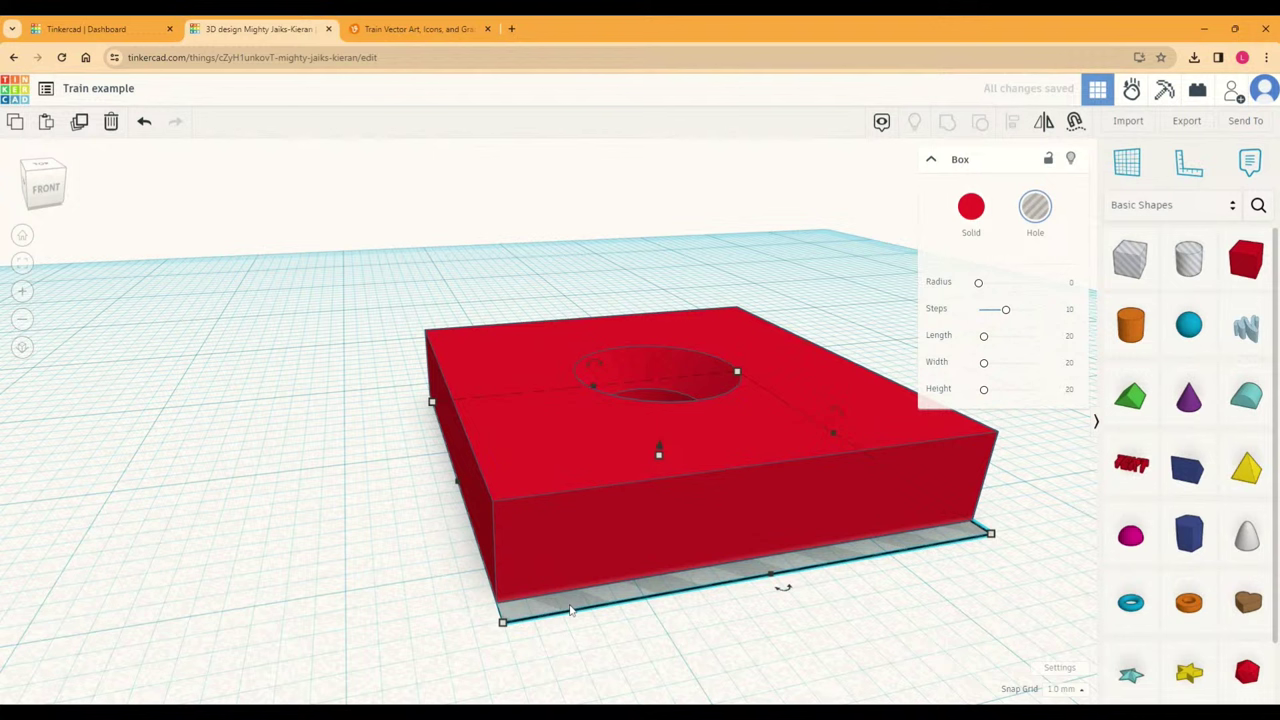
key(Delete)
Step: Check the red slab's underside, then lift the slab and drop it flat onto the workplane
click(553, 575)
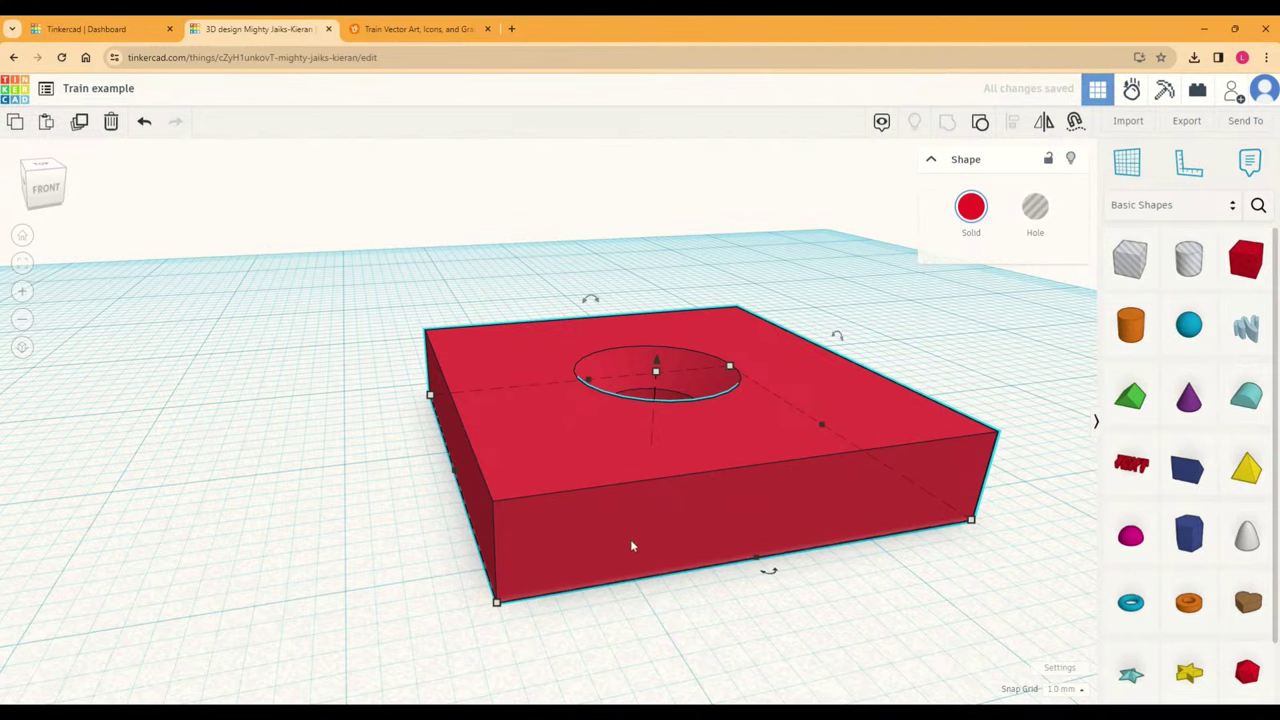
right_drag(660, 614, 673, 518)
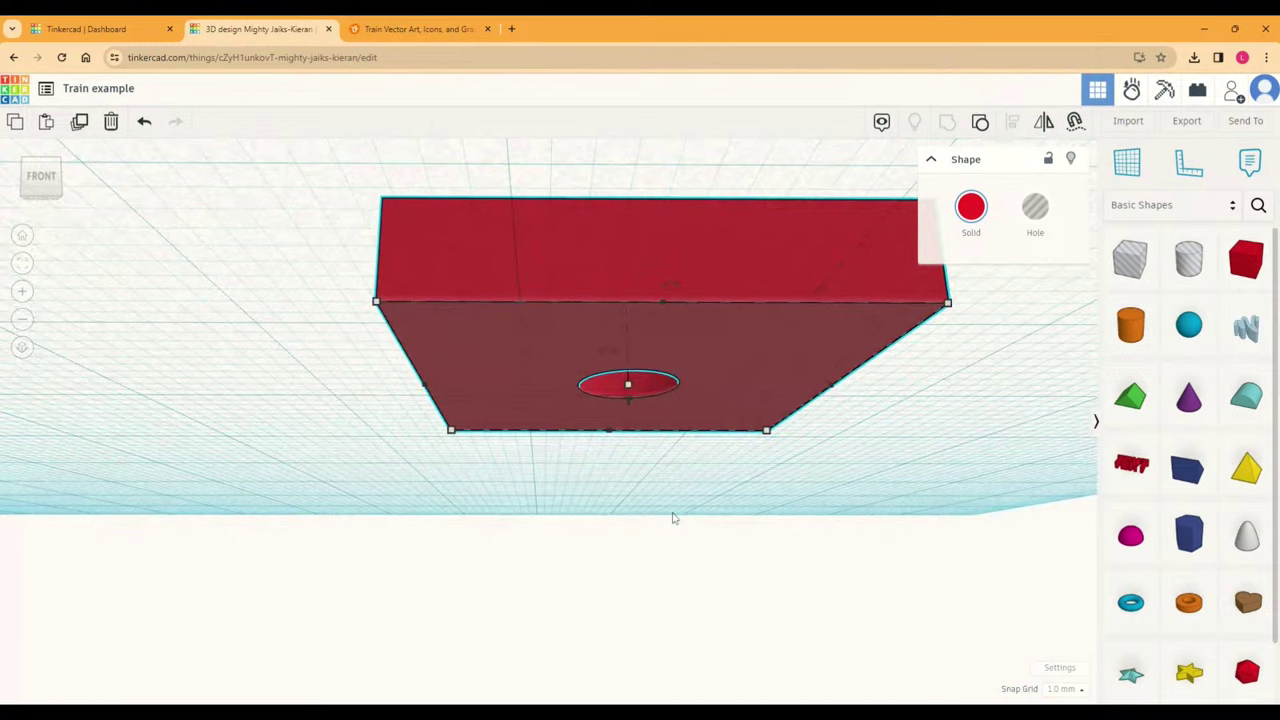
right_drag(630, 450, 688, 598)
drag(661, 362, 665, 302)
right_drag(650, 510, 609, 511)
key(d)
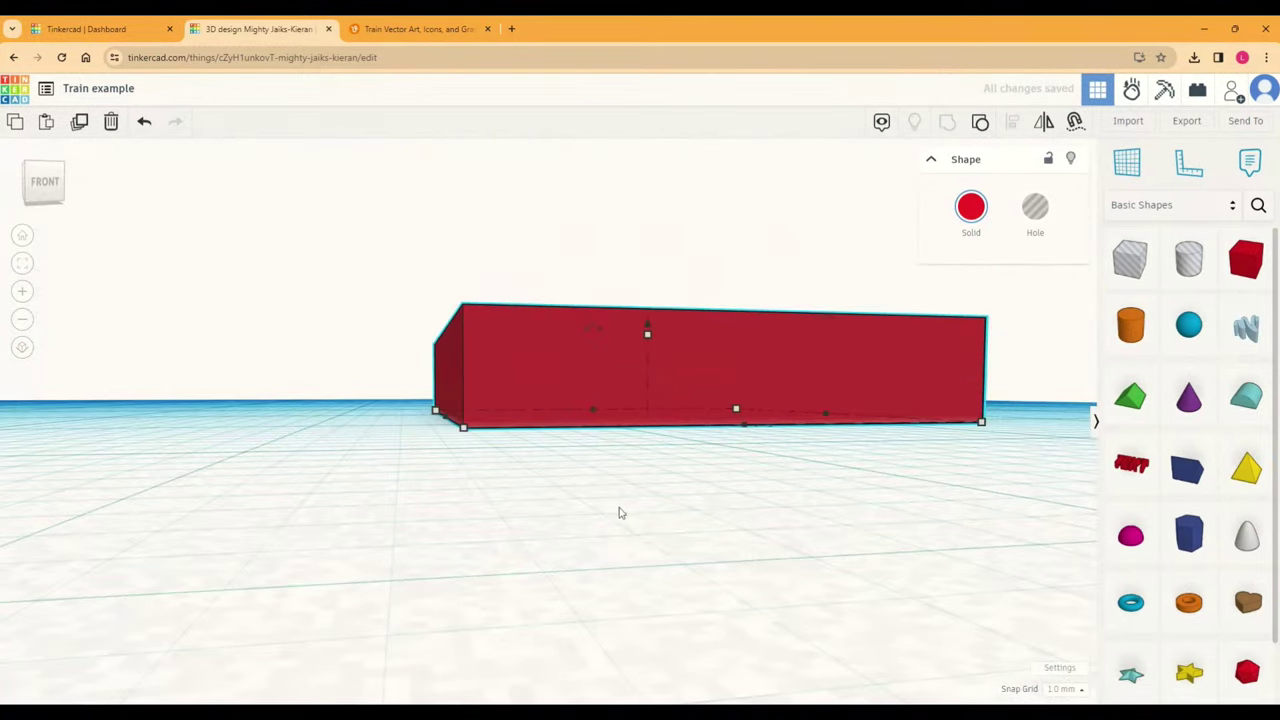
right_drag(745, 510, 811, 560)
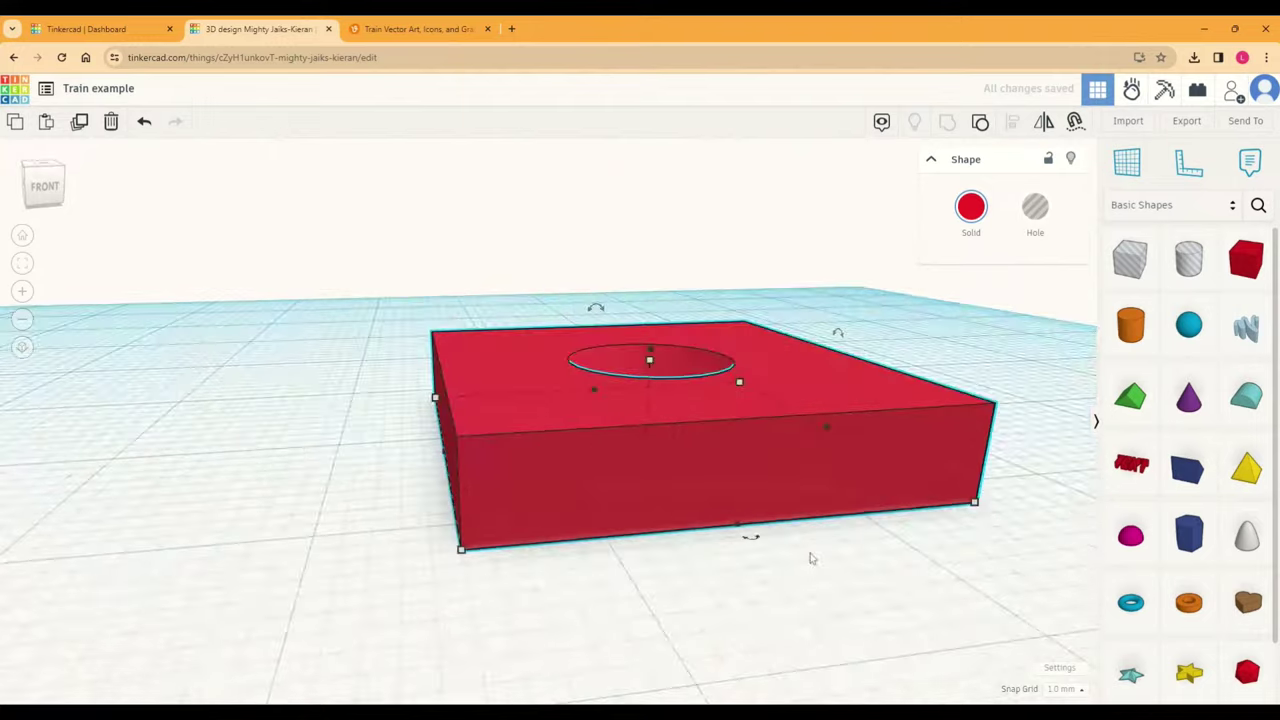
Step: Open the export options for the selected red slab, close them without exporting, and inspect the slab's underside
click(1186, 120)
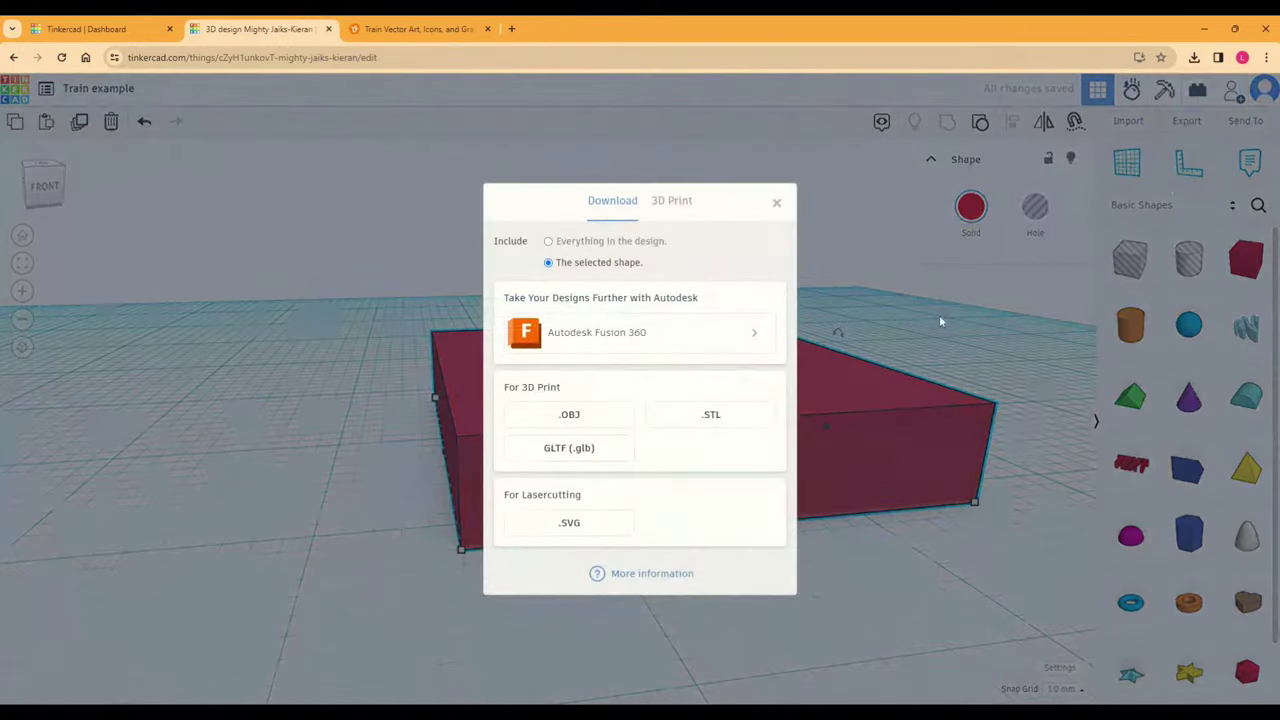
click(776, 202)
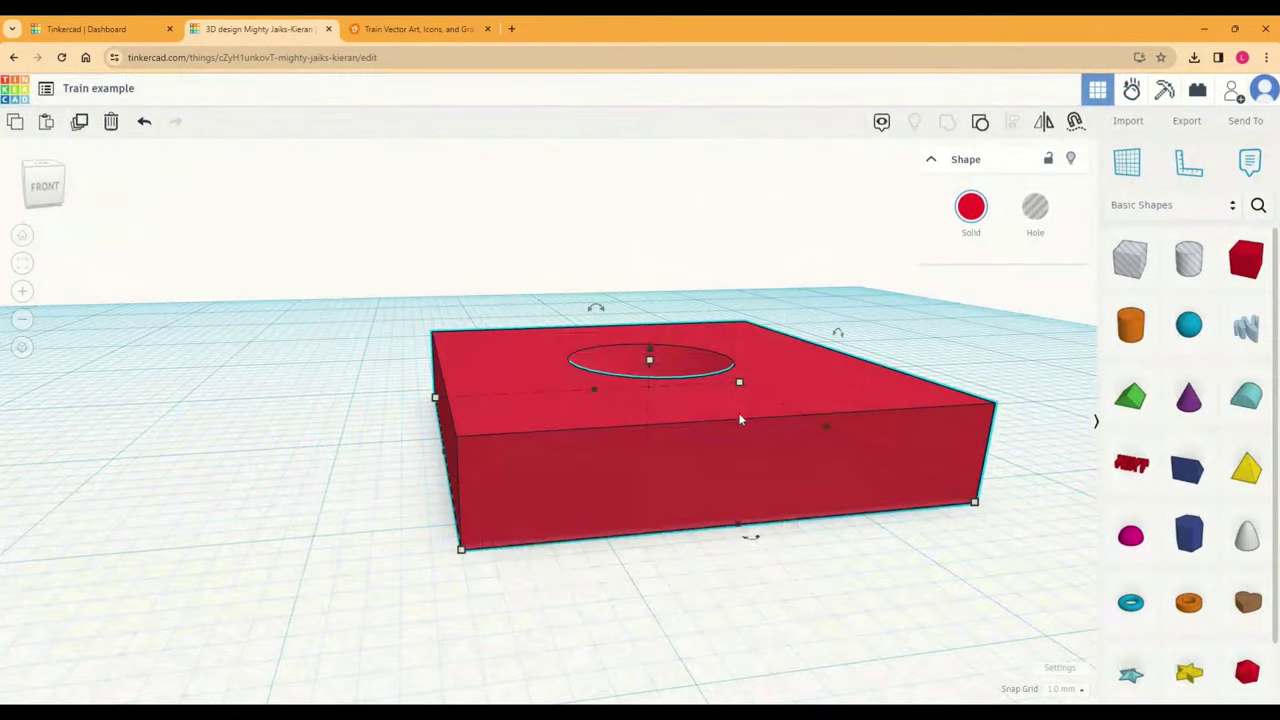
right_drag(973, 443, 768, 519)
scroll(960, 470, down, 3)
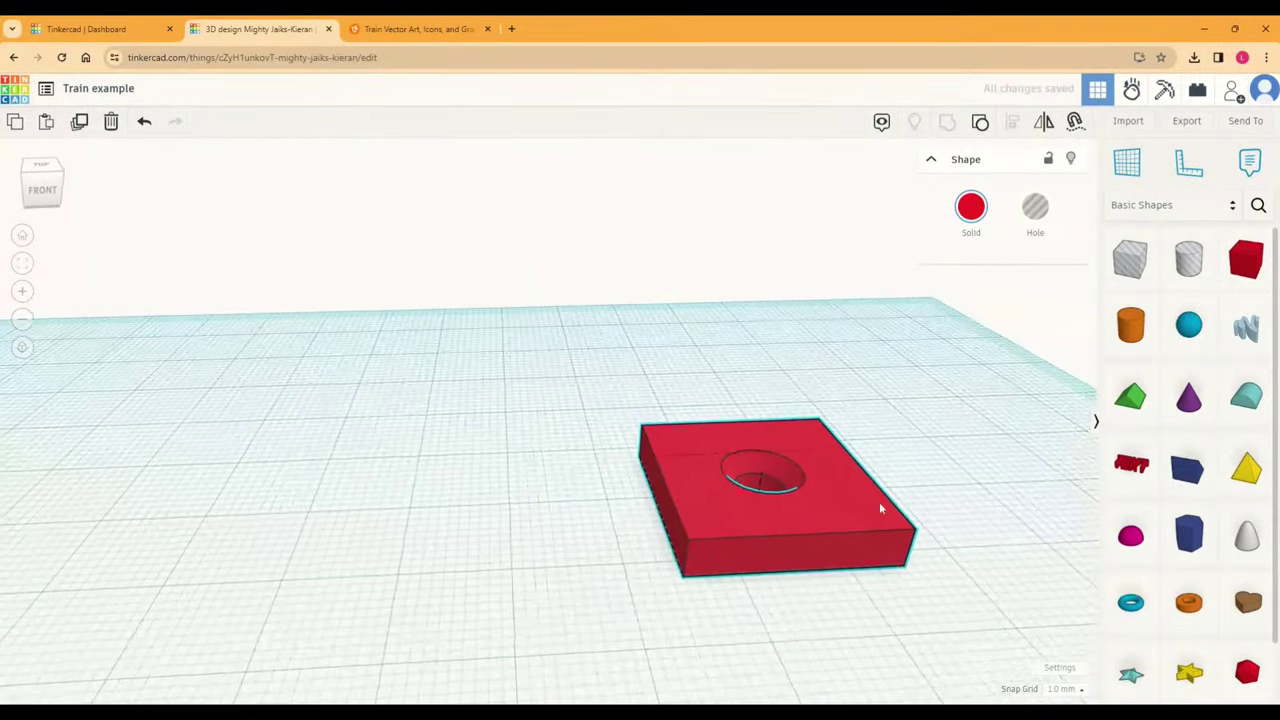
right_drag(880, 505, 816, 522)
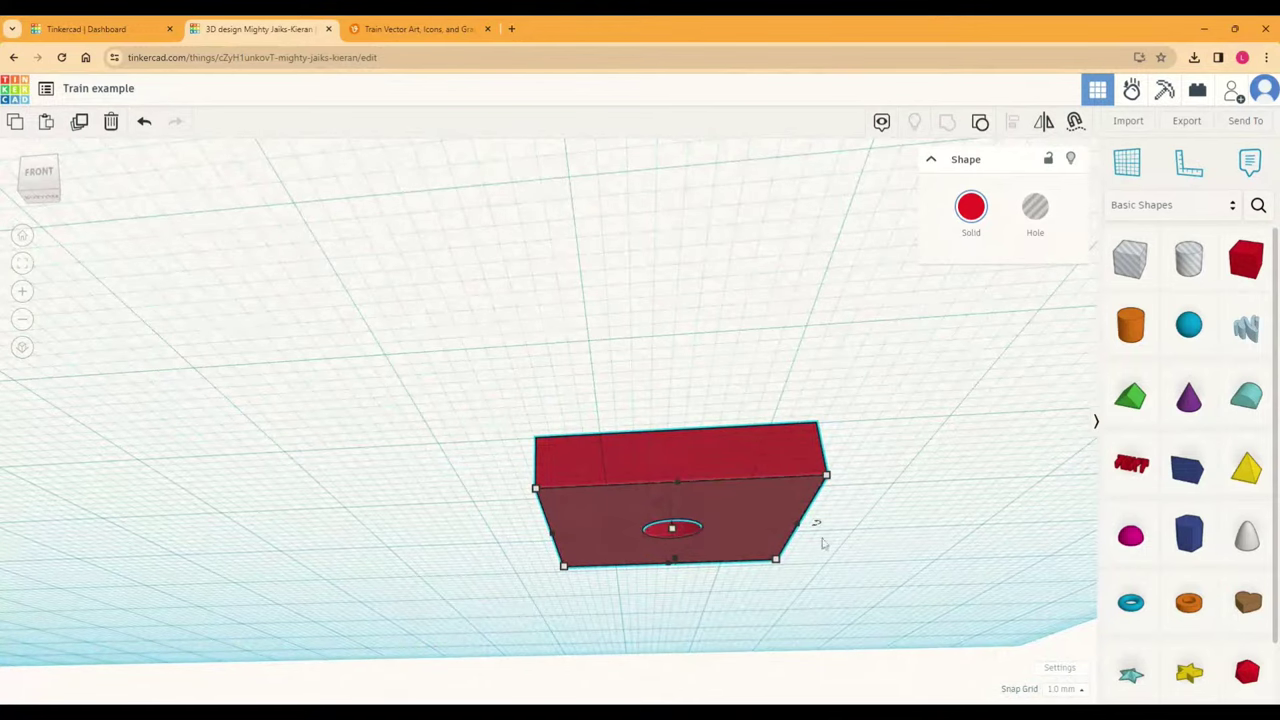
right_drag(924, 455, 924, 535)
Step: Shift the red slab across the workplane by about 7 mm and 2 mm, then by about 13 mm and 1 mm
drag(686, 569, 616, 548)
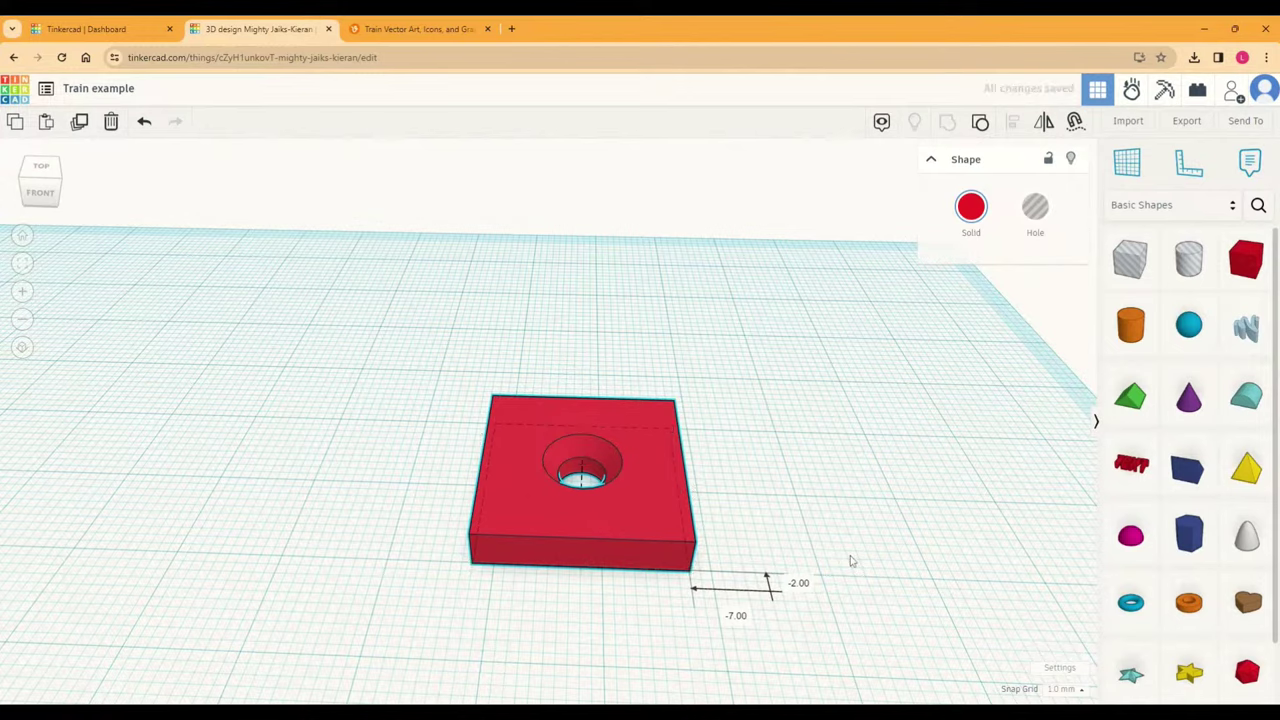
right_drag(849, 560, 820, 550)
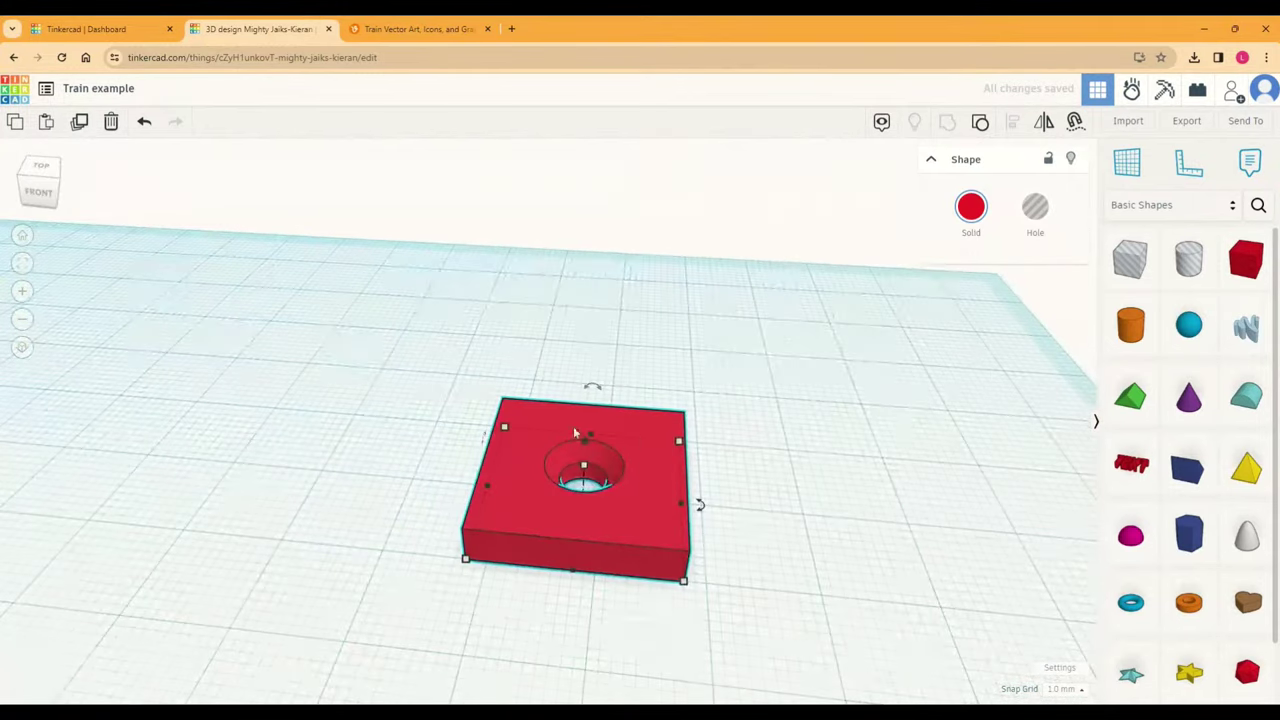
click(326, 506)
scroll(330, 510, down, 5)
right_drag(337, 514, 483, 406)
drag(557, 380, 562, 432)
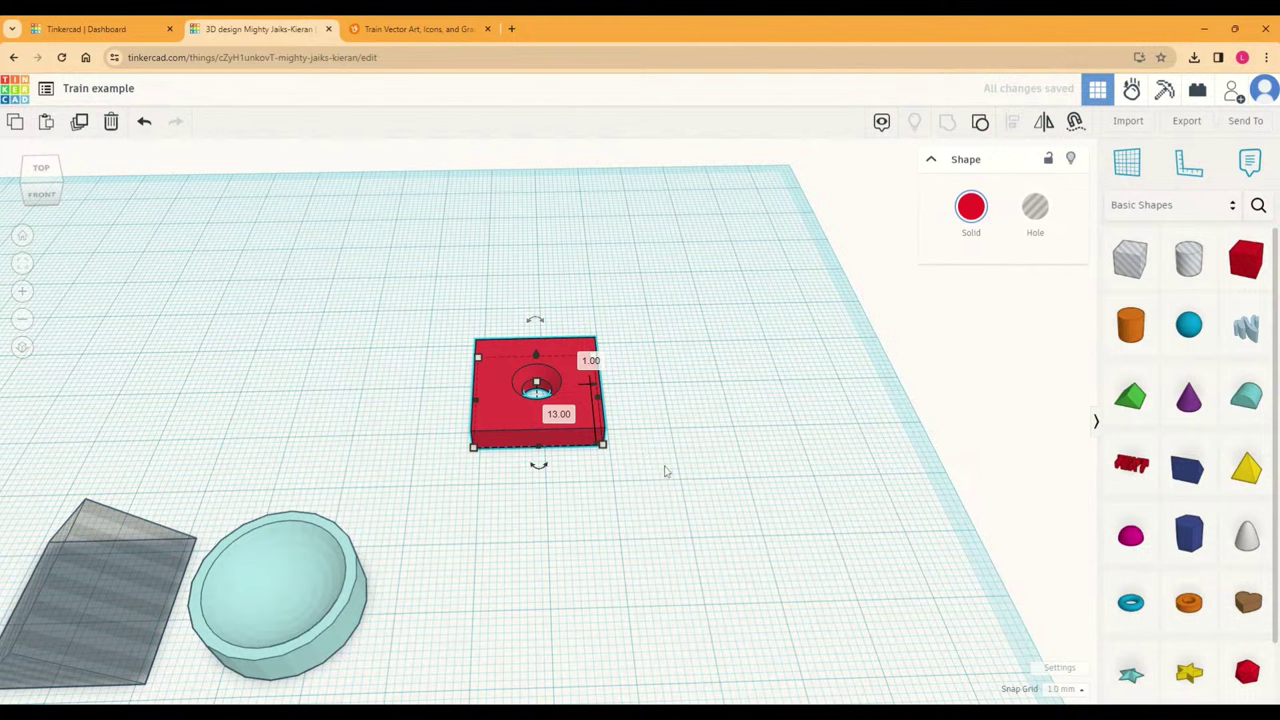
Step: Place a 20 mm box hole on the workplane behind the red slab
scroll(1135, 400, down, 1)
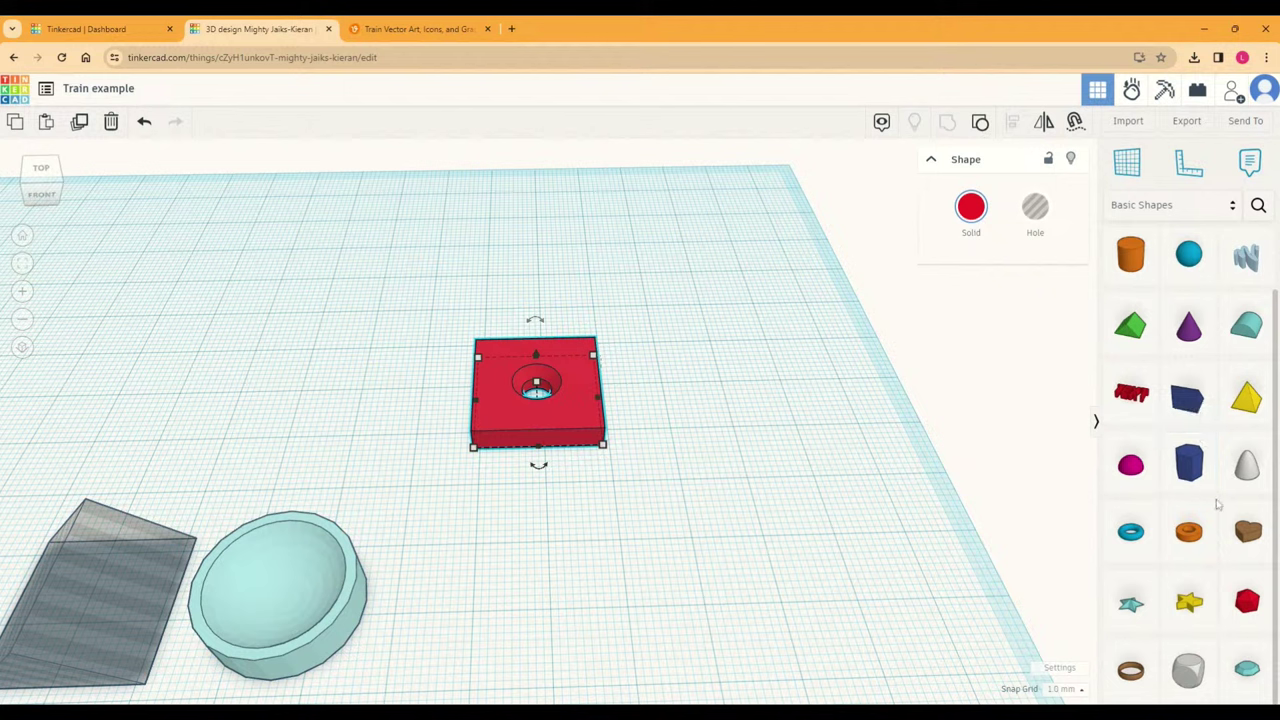
scroll(1218, 505, up, 2)
drag(1130, 258, 663, 330)
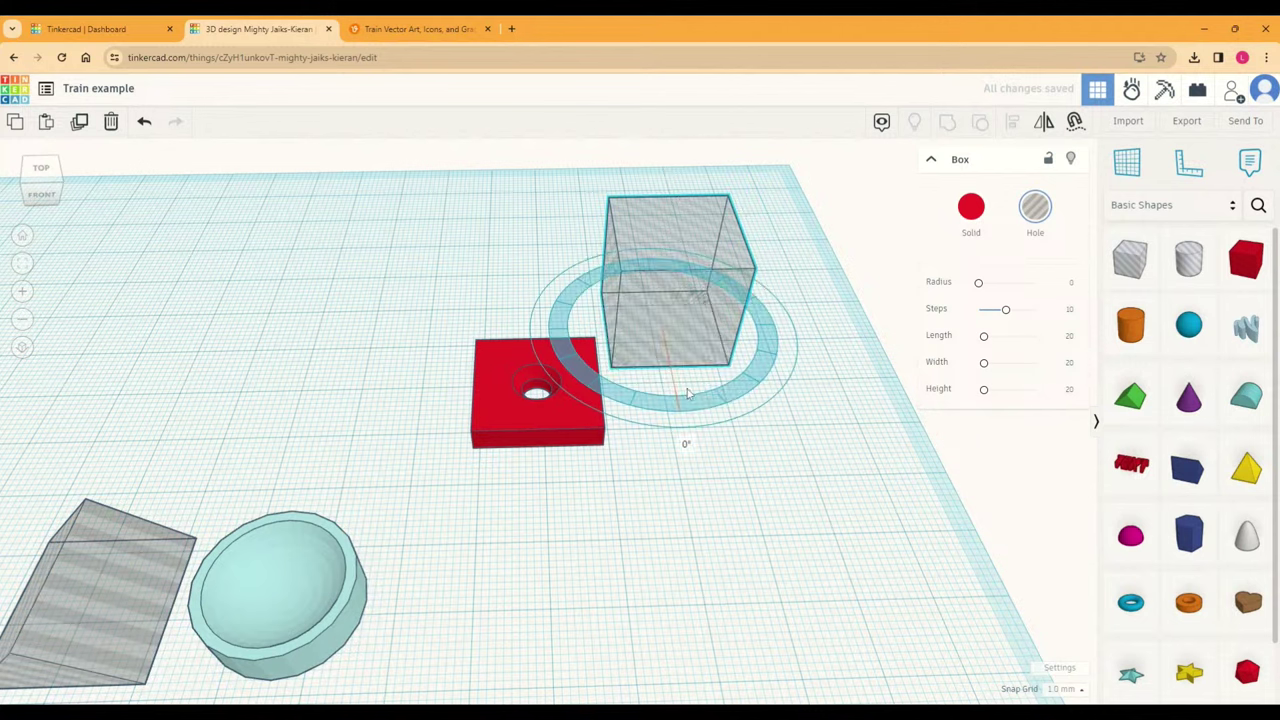
Step: Try rotating the new box hole about its vertical axis, then undo the rotation
drag(686, 393, 740, 392)
click(740, 480)
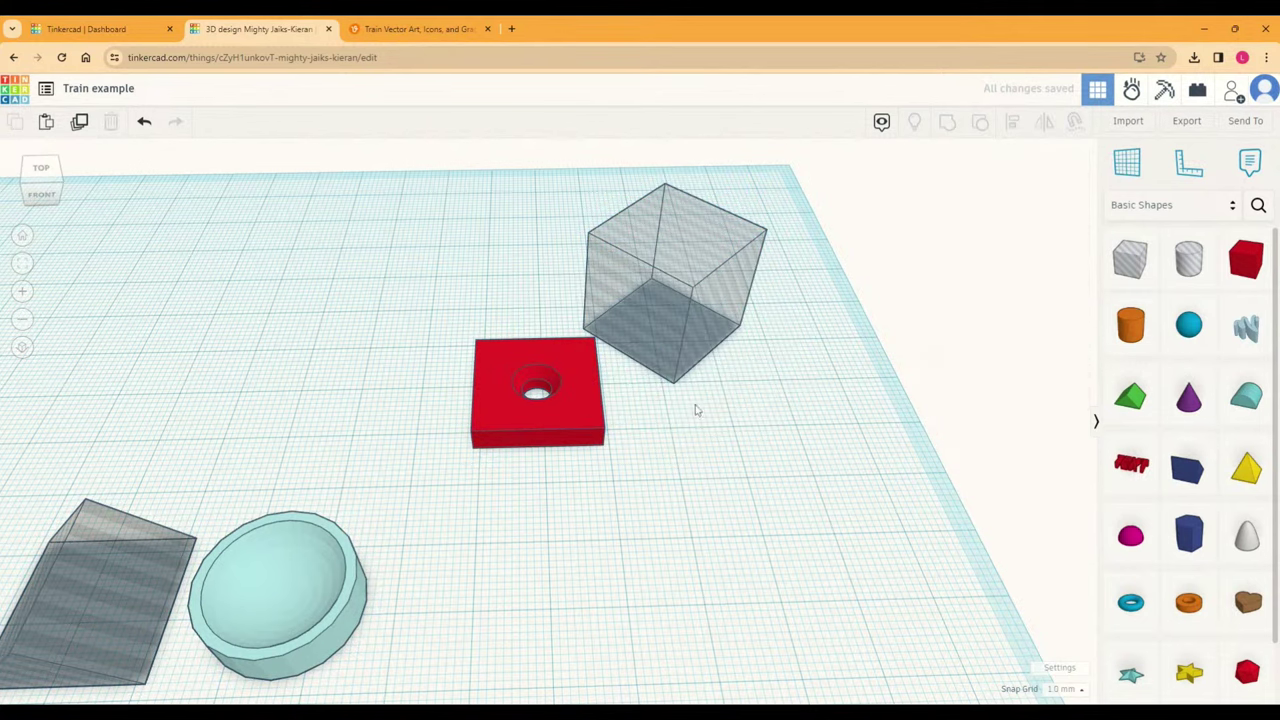
mouse_move(694, 409)
right_down()
mouse_move(697, 435)
mouse_move(699, 404)
right_up()
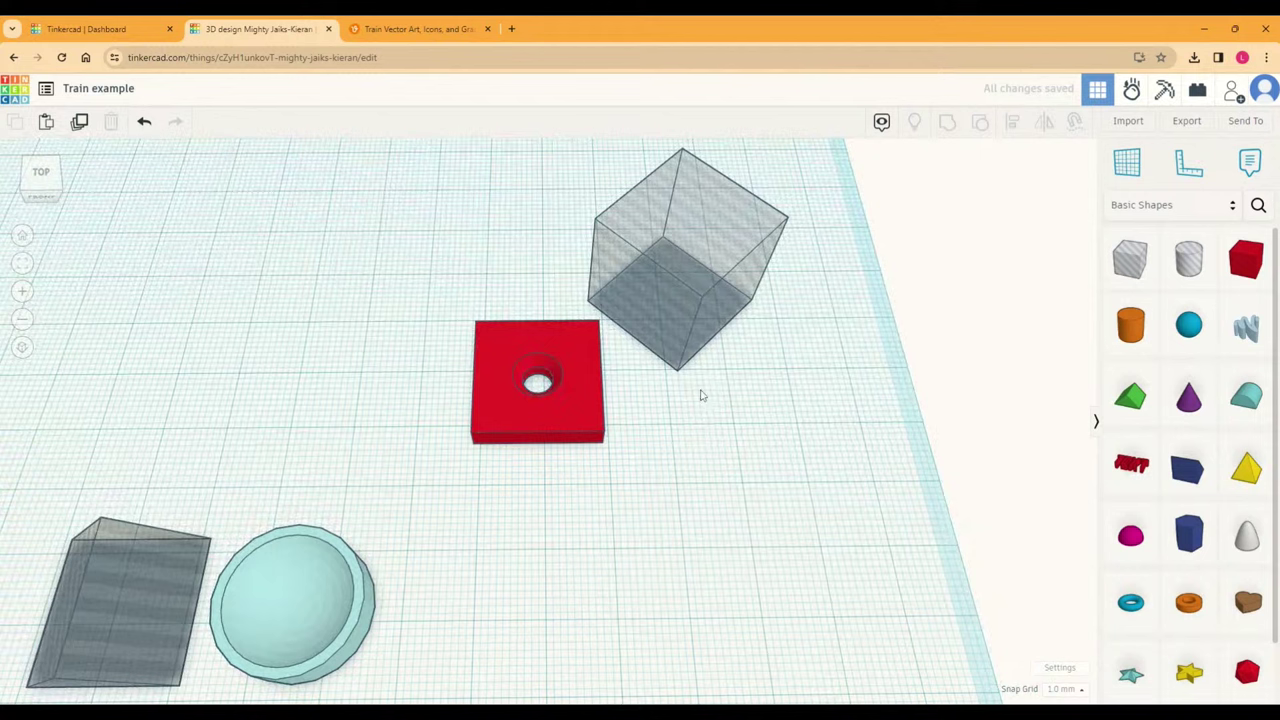
key(ctrl+z)
Step: Move the box hole right beside the red slab and rotate it diagonally about its vertical axis
drag(699, 326, 707, 410)
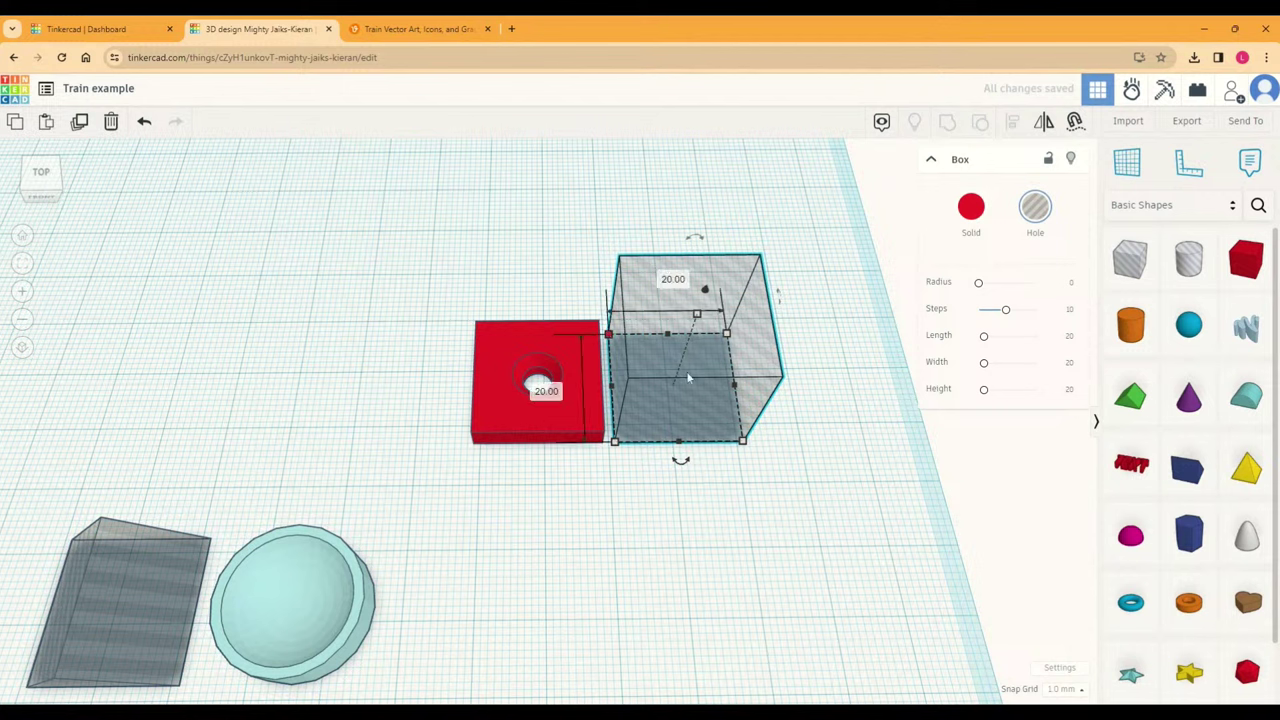
drag(680, 460, 729, 647)
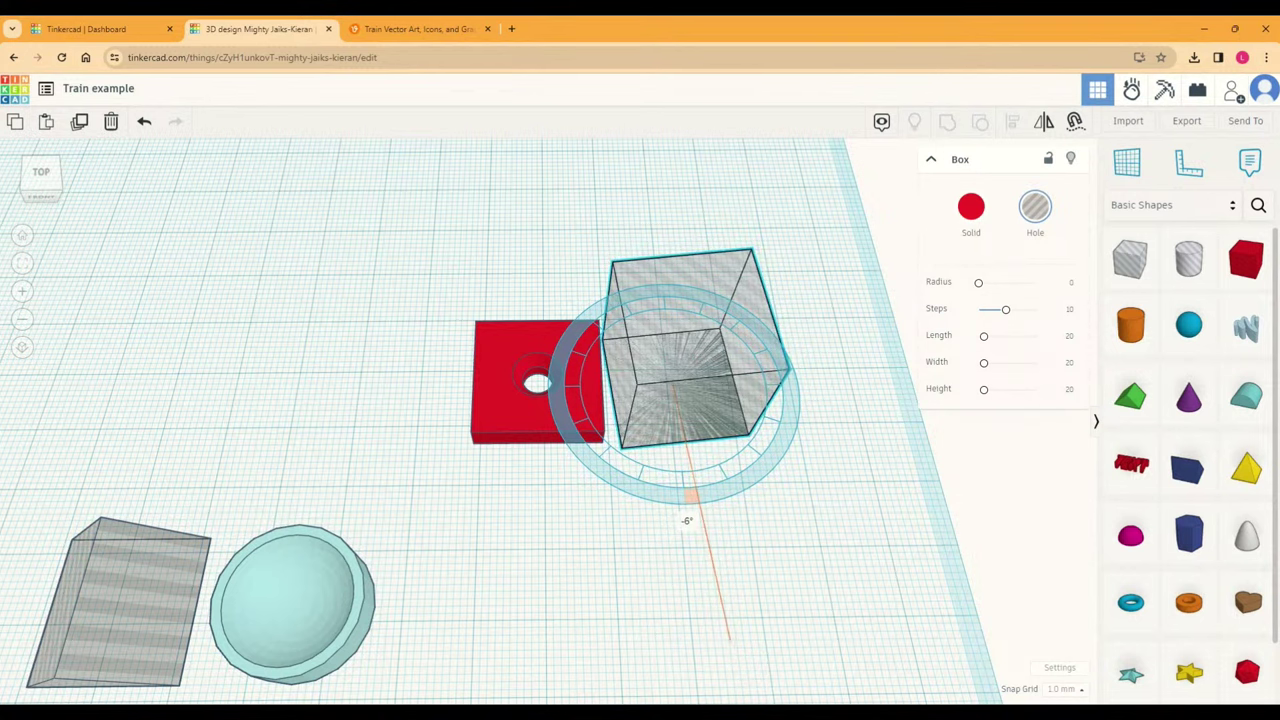
drag(729, 645, 751, 465)
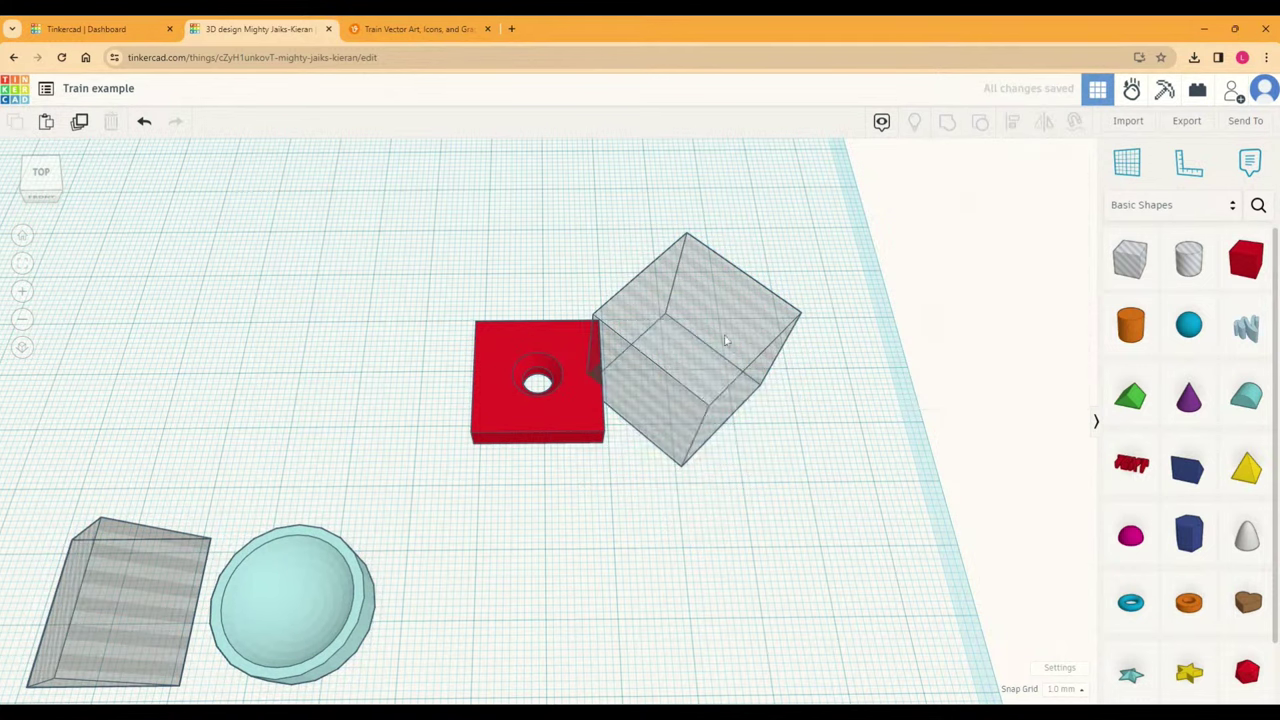
Step: Position the rotated box hole over one rear corner of the red slab and group both to cut the corner off
drag(726, 337, 663, 257)
click(681, 540)
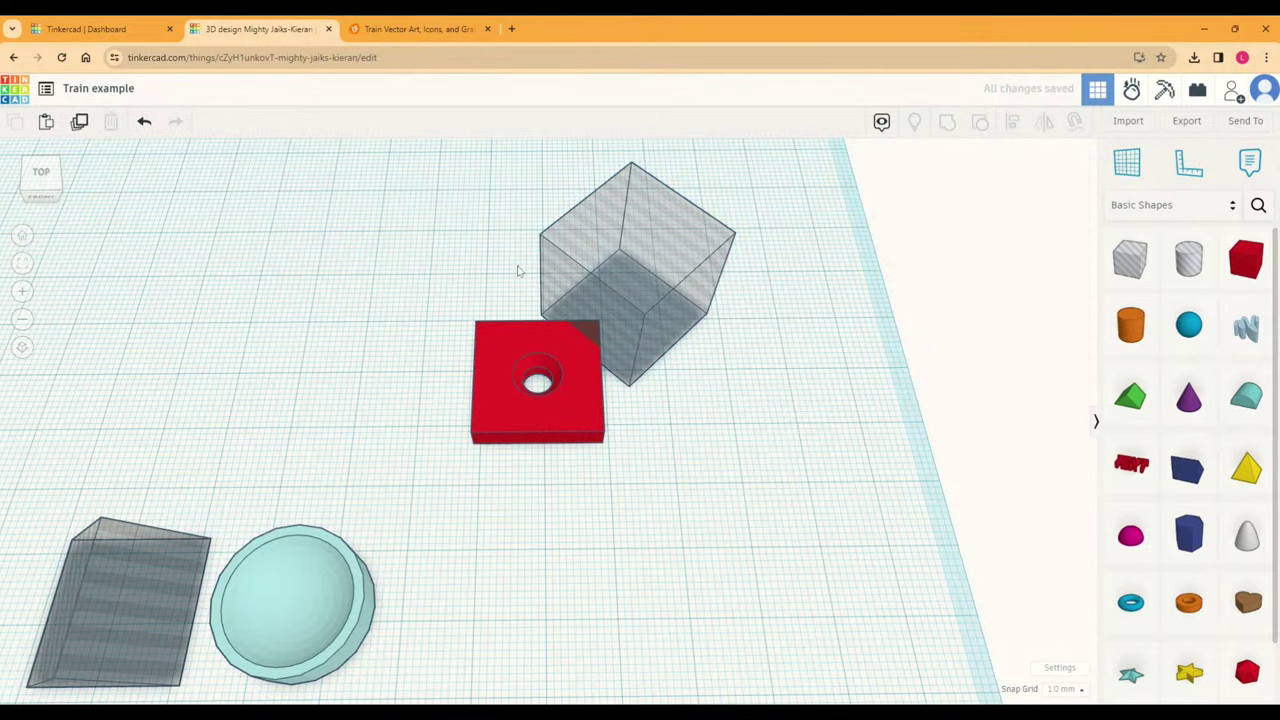
drag(483, 250, 728, 414)
click(946, 122)
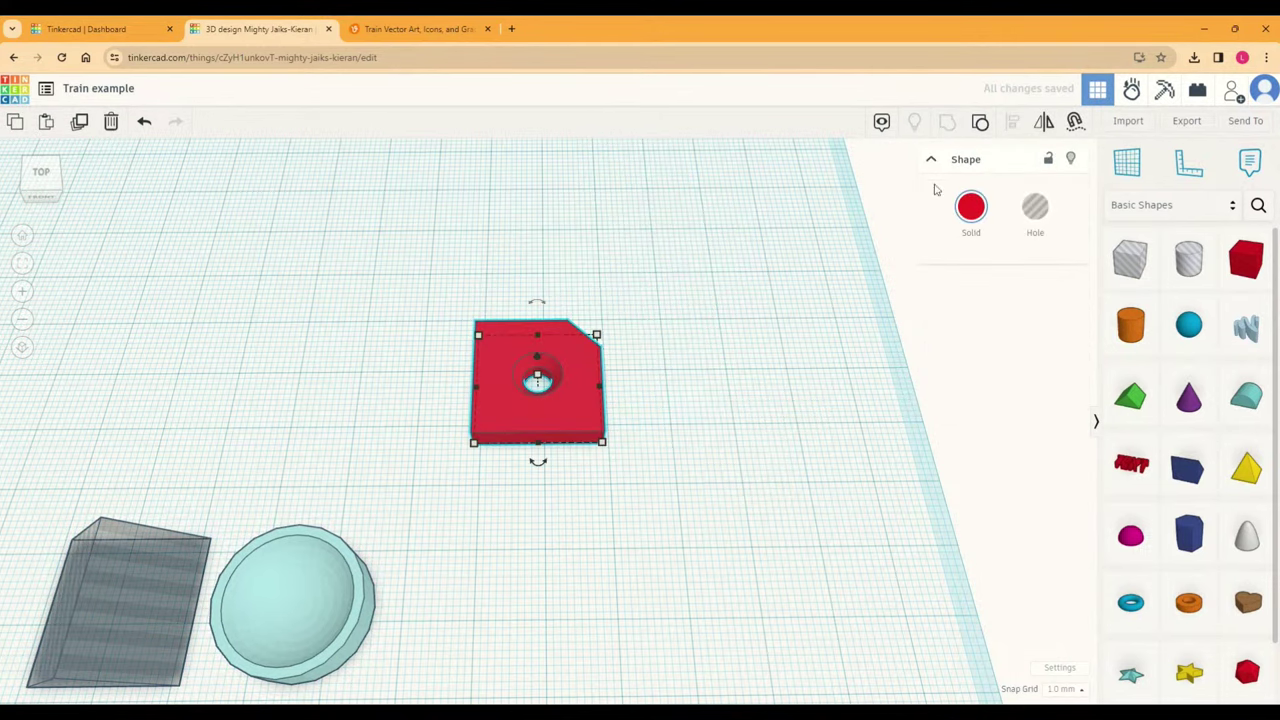
Step: Place another 20 mm box hole on the workplane near the slab's other rear corner
right_drag(632, 443, 520, 430)
drag(1130, 259, 431, 287)
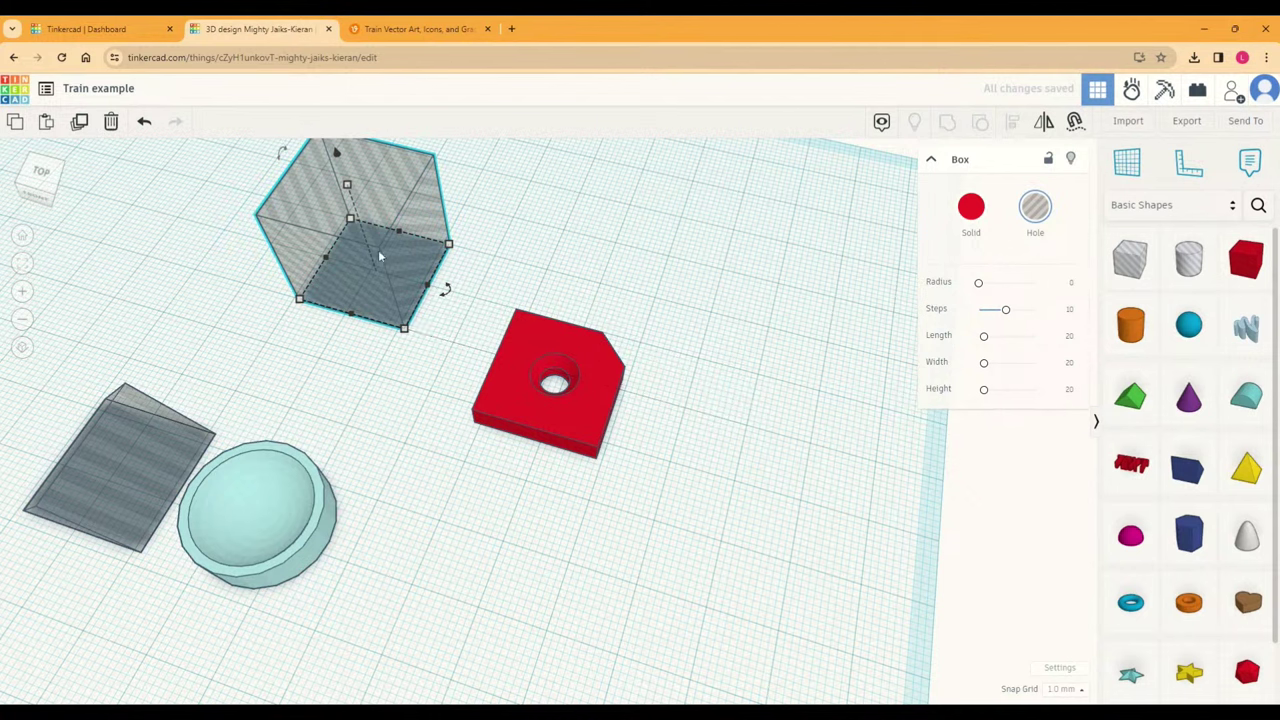
drag(378, 250, 420, 262)
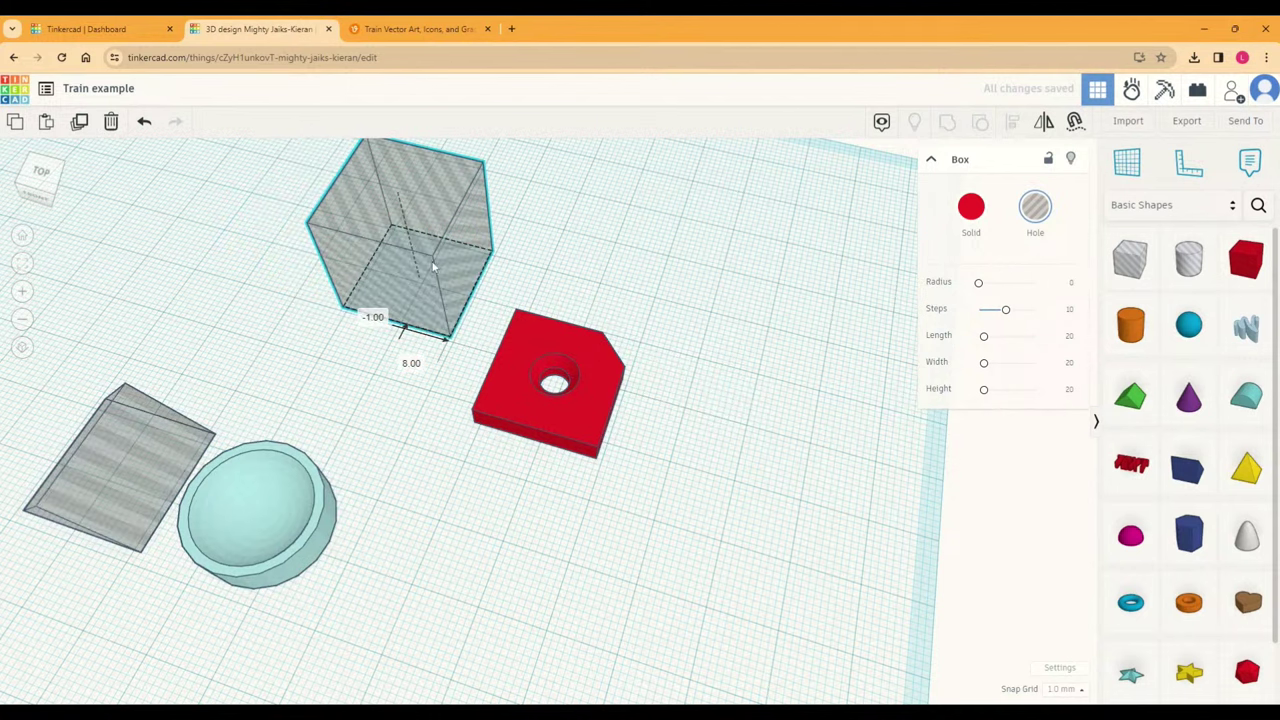
click(530, 416)
click(413, 255)
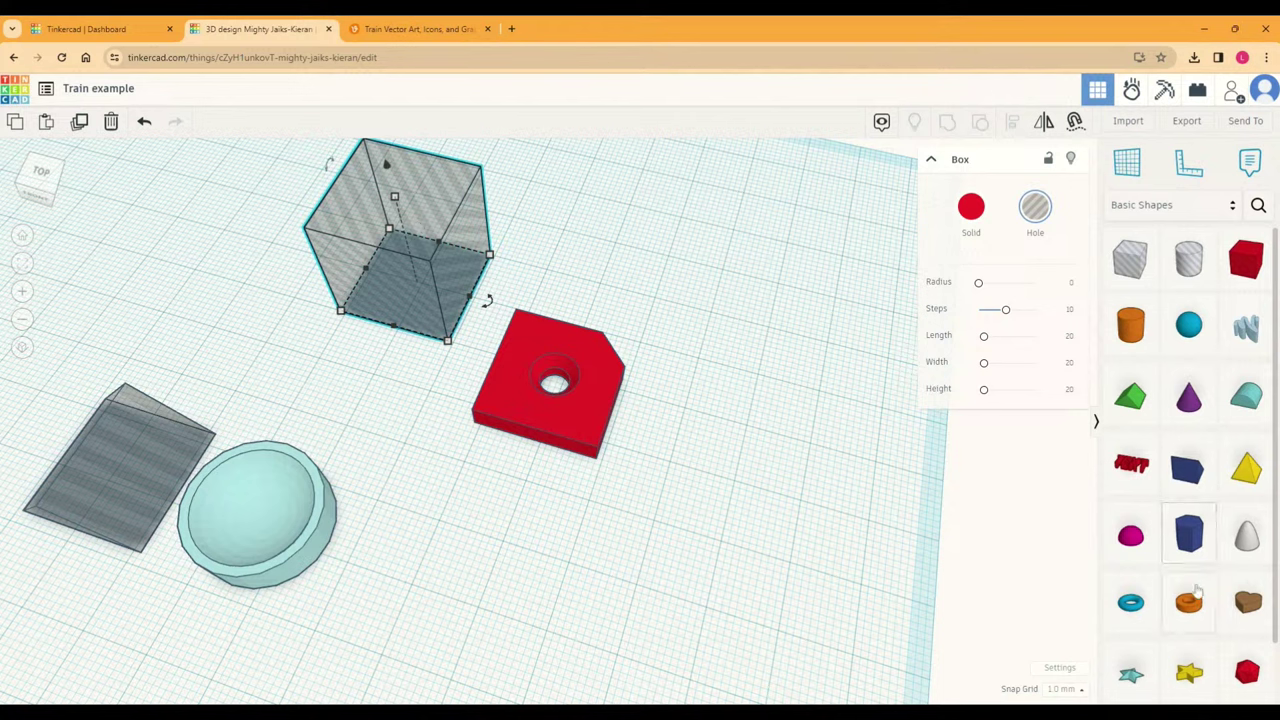
Step: Place a Text shape on the workplane in front of the red slab and turn it into a hole
scroll(1188, 600, down, 1)
click(1145, 410)
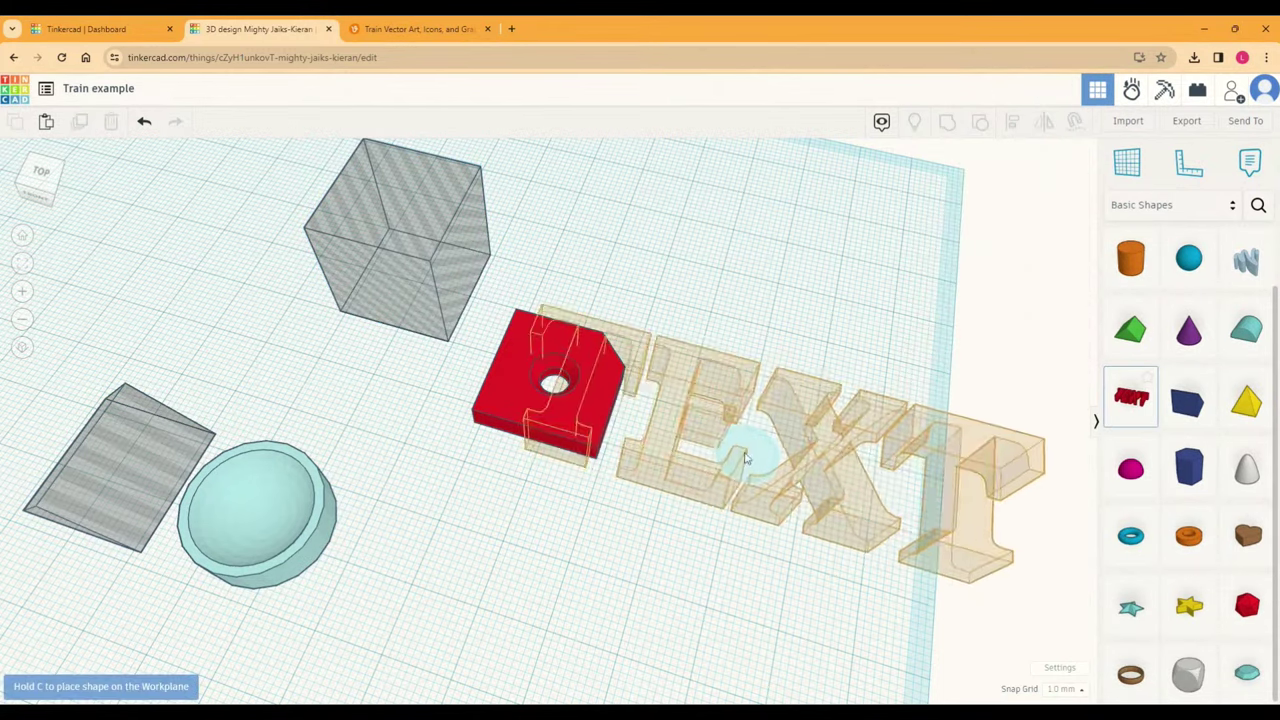
click(575, 530)
click(1035, 207)
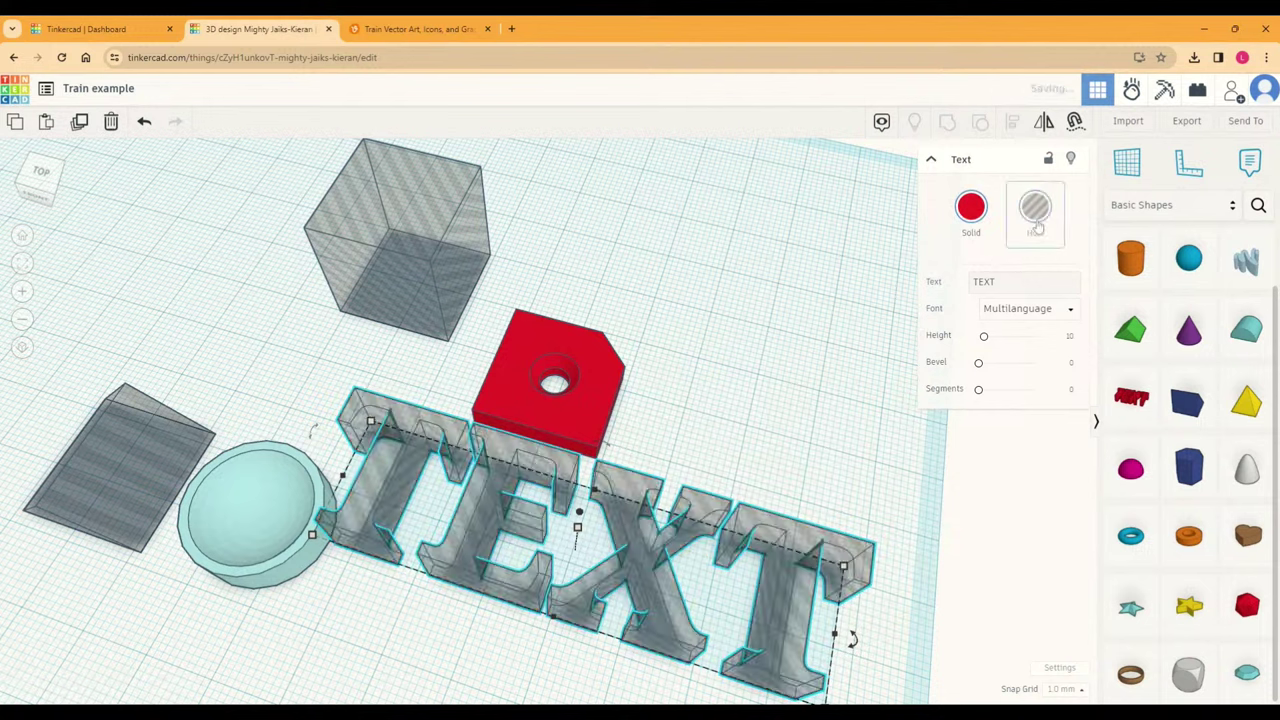
Step: Scale the text hole down to fit near the red slab's front edge and align it centrally across the slab's width
drag(845, 570, 560, 424)
drag(637, 486, 465, 300)
click(1014, 122)
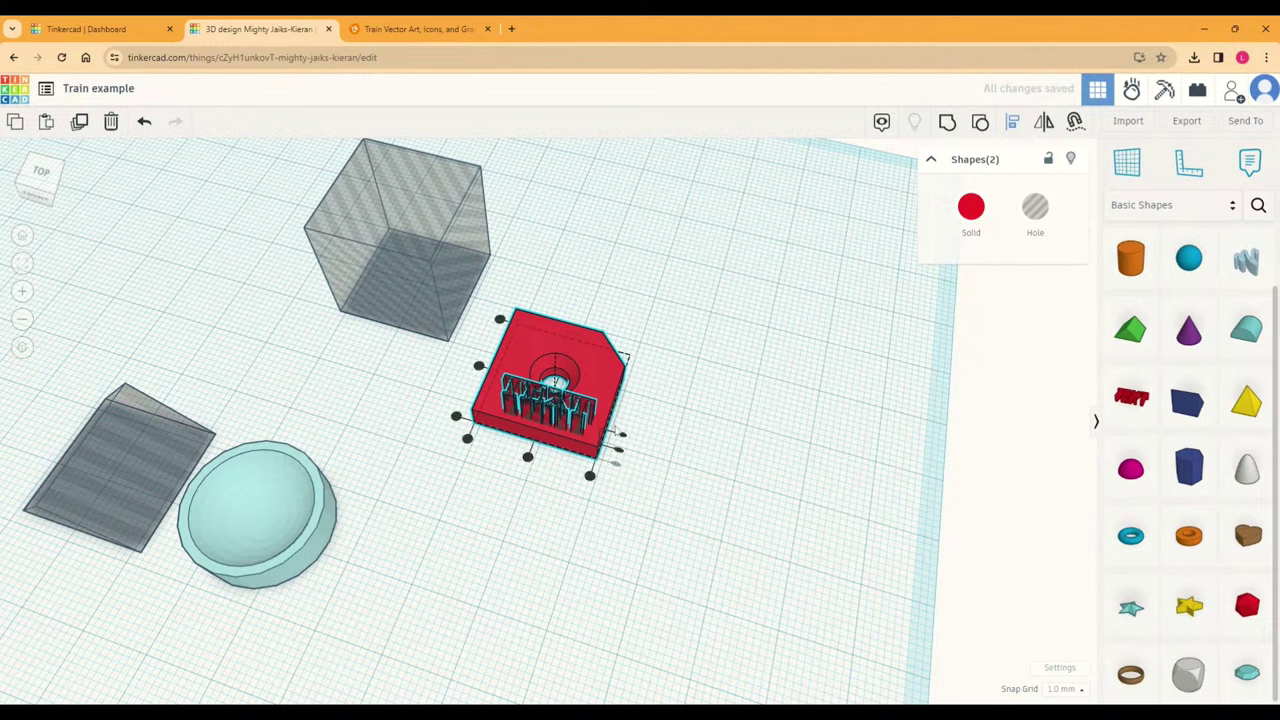
click(528, 457)
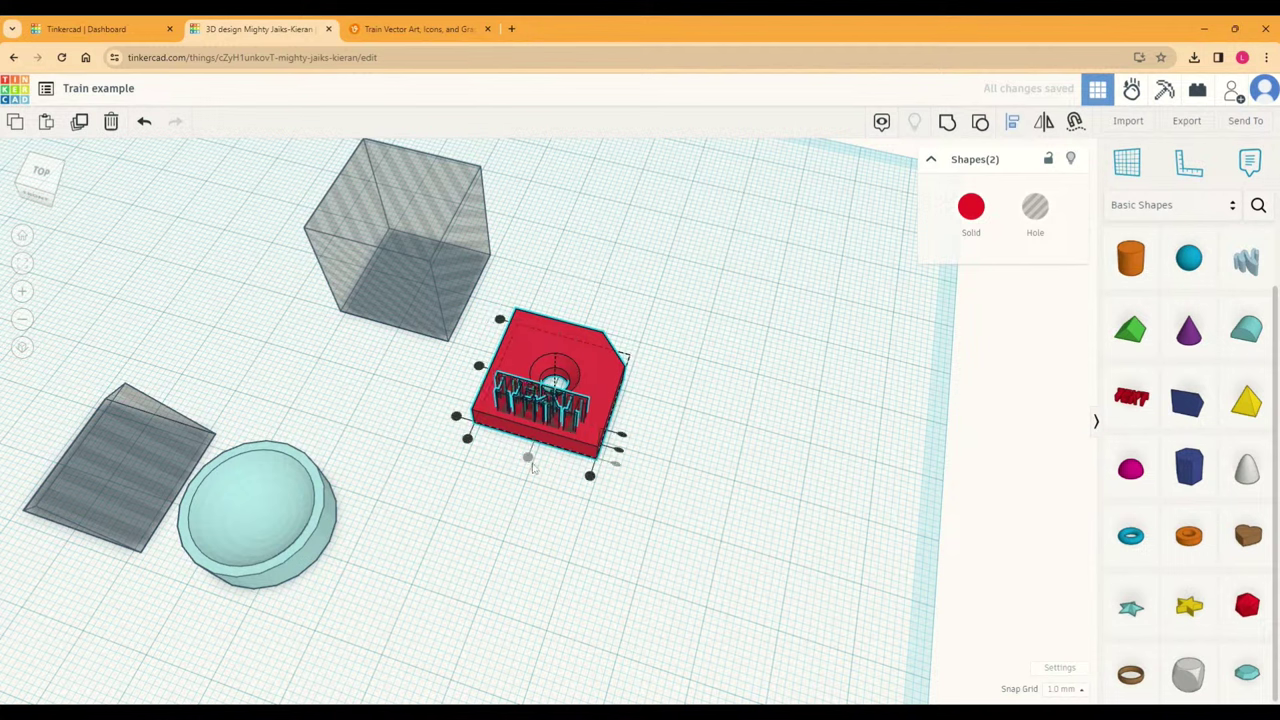
click(586, 502)
Step: Move the large box hole farther away from the red slab and select the slab together with its text hole
drag(671, 486, 465, 300)
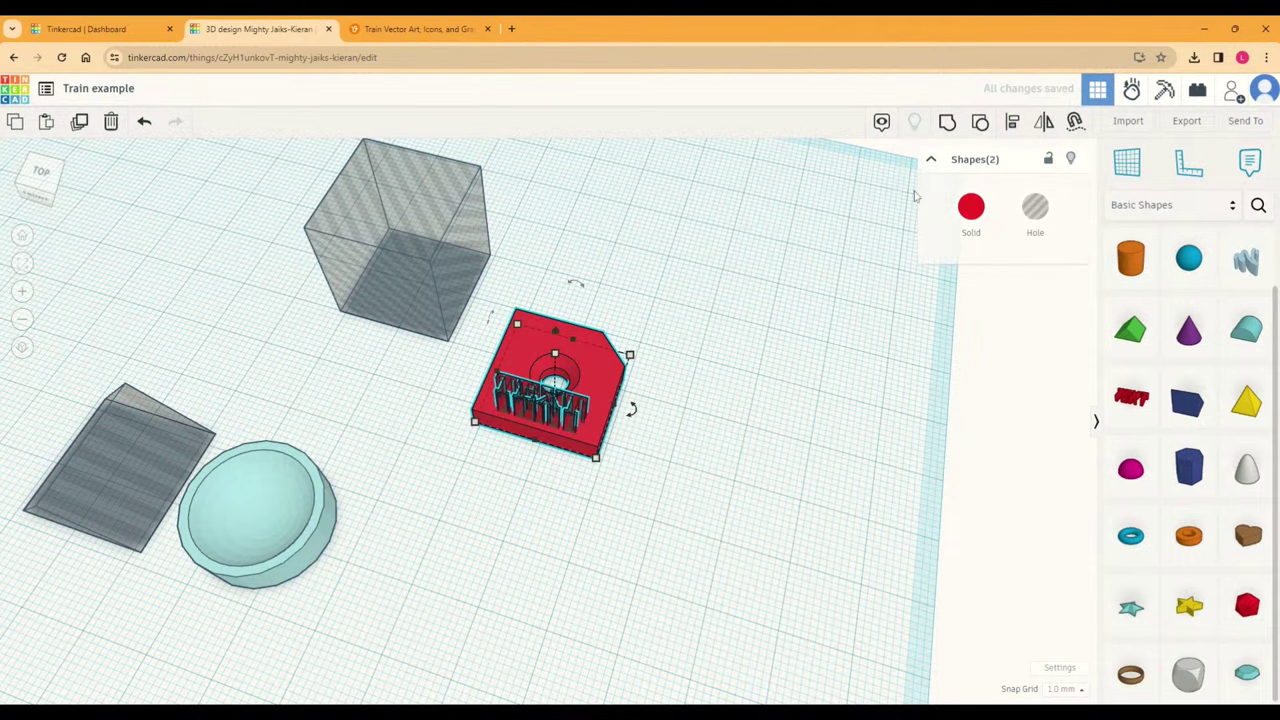
drag(420, 418, 451, 486)
drag(453, 310, 105, 345)
drag(457, 258, 661, 493)
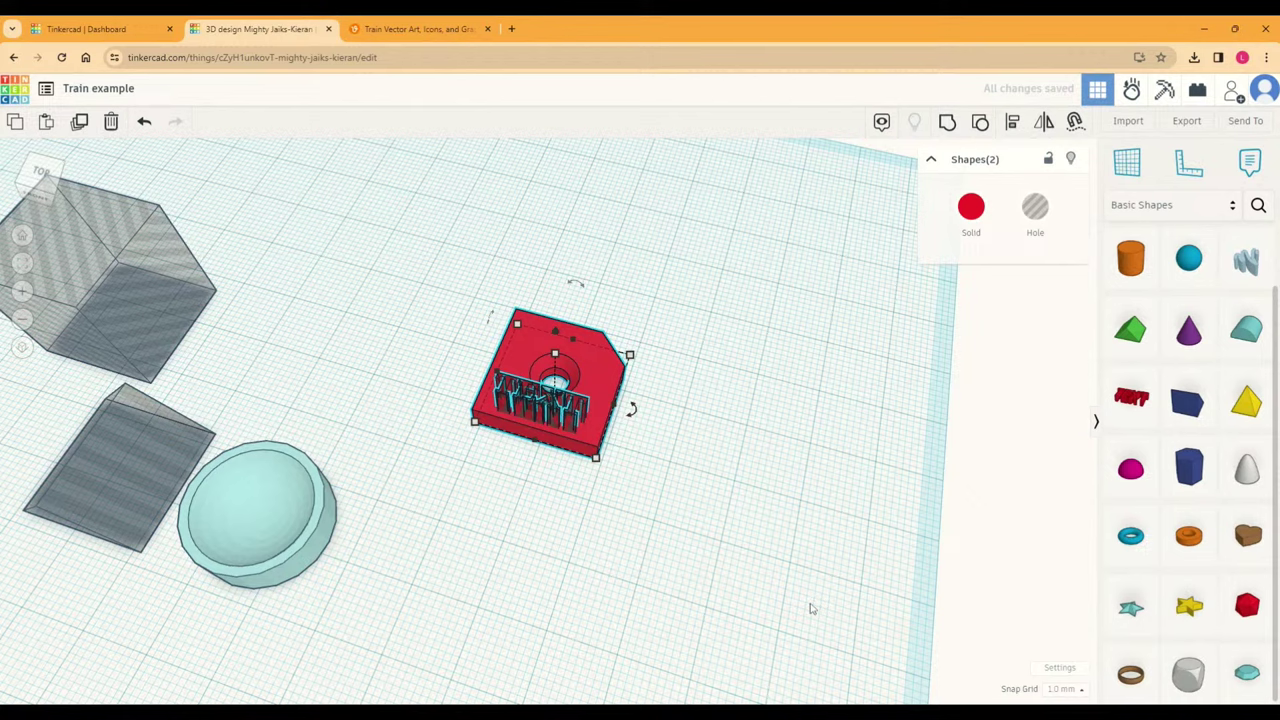
drag(400, 264, 705, 528)
Step: Examine the text hole's placement on the red slab from above and at an angle
right_drag(823, 606, 598, 476)
scroll(542, 466, up, 5)
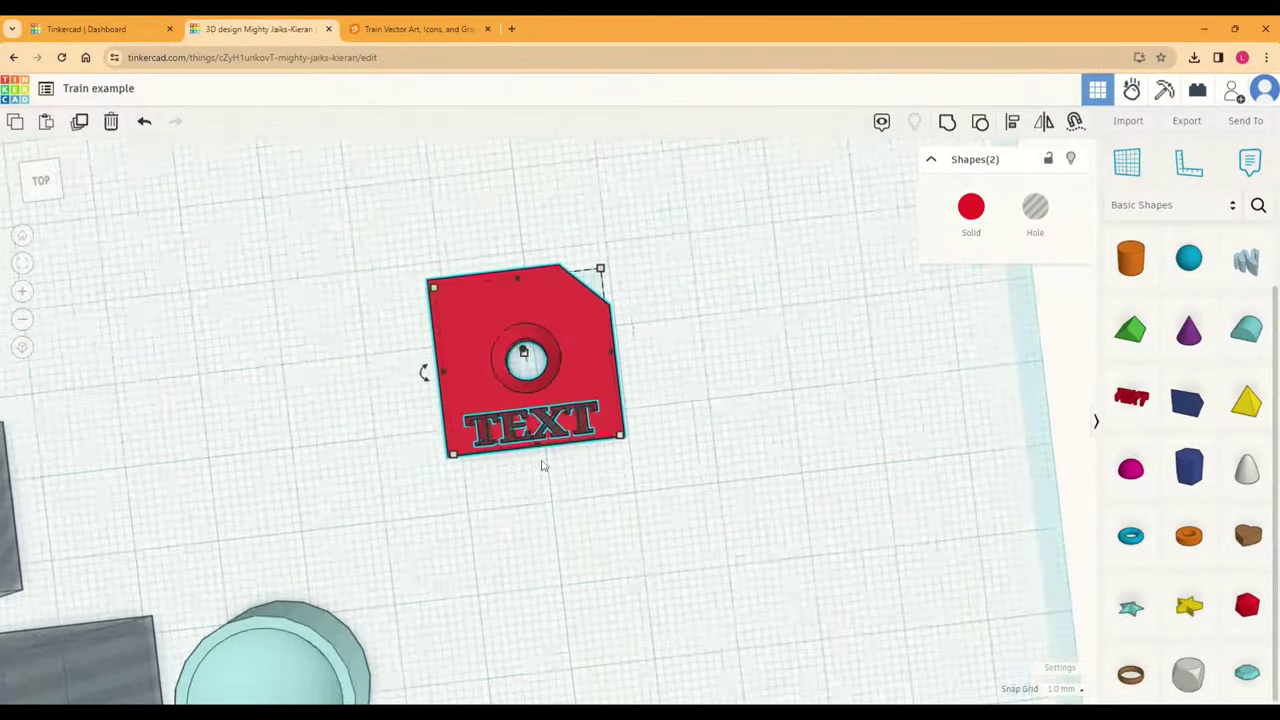
right_drag(740, 443, 604, 507)
scroll(604, 507, down, 3)
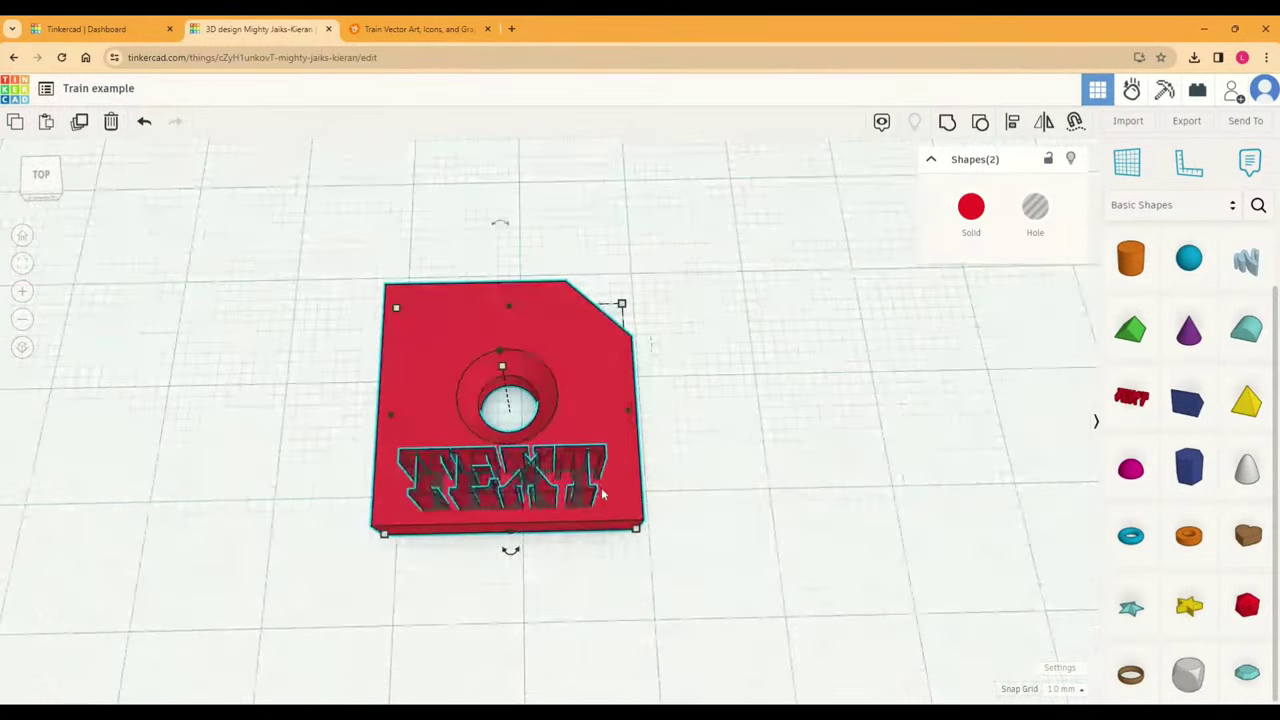
scroll(605, 491, up, 5)
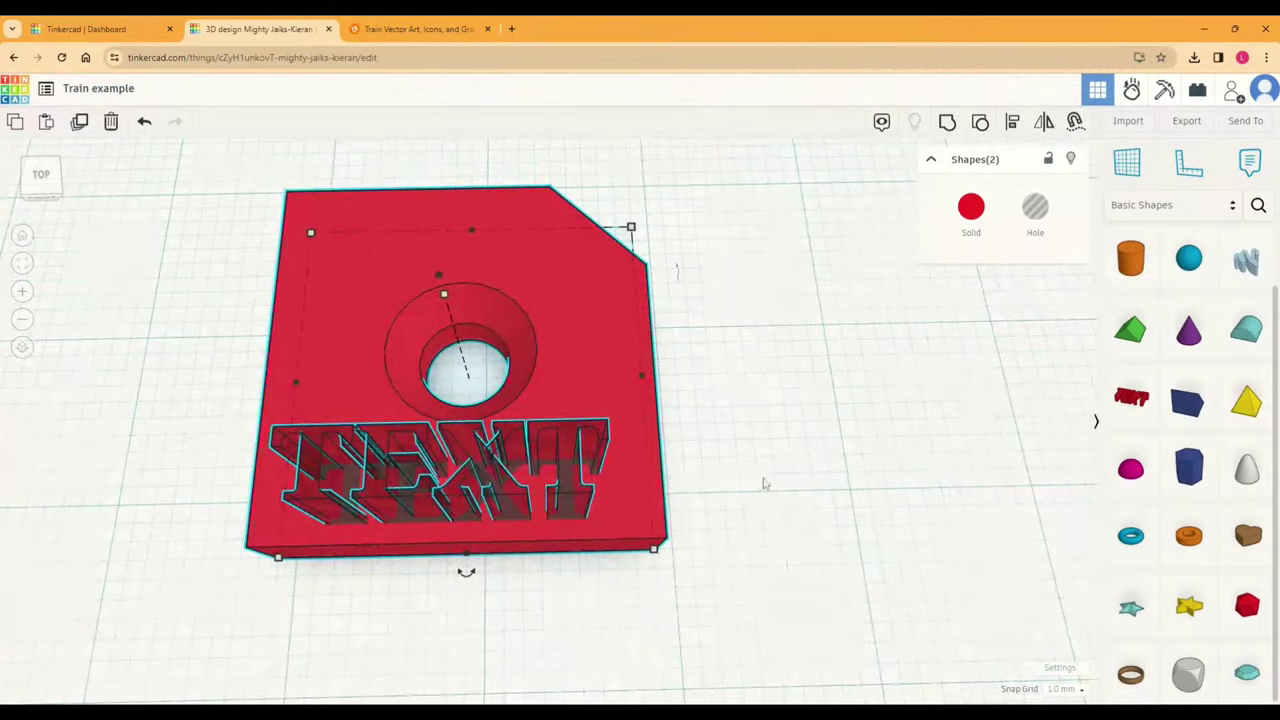
scroll(763, 484, down, 3)
scroll(757, 486, up, 3)
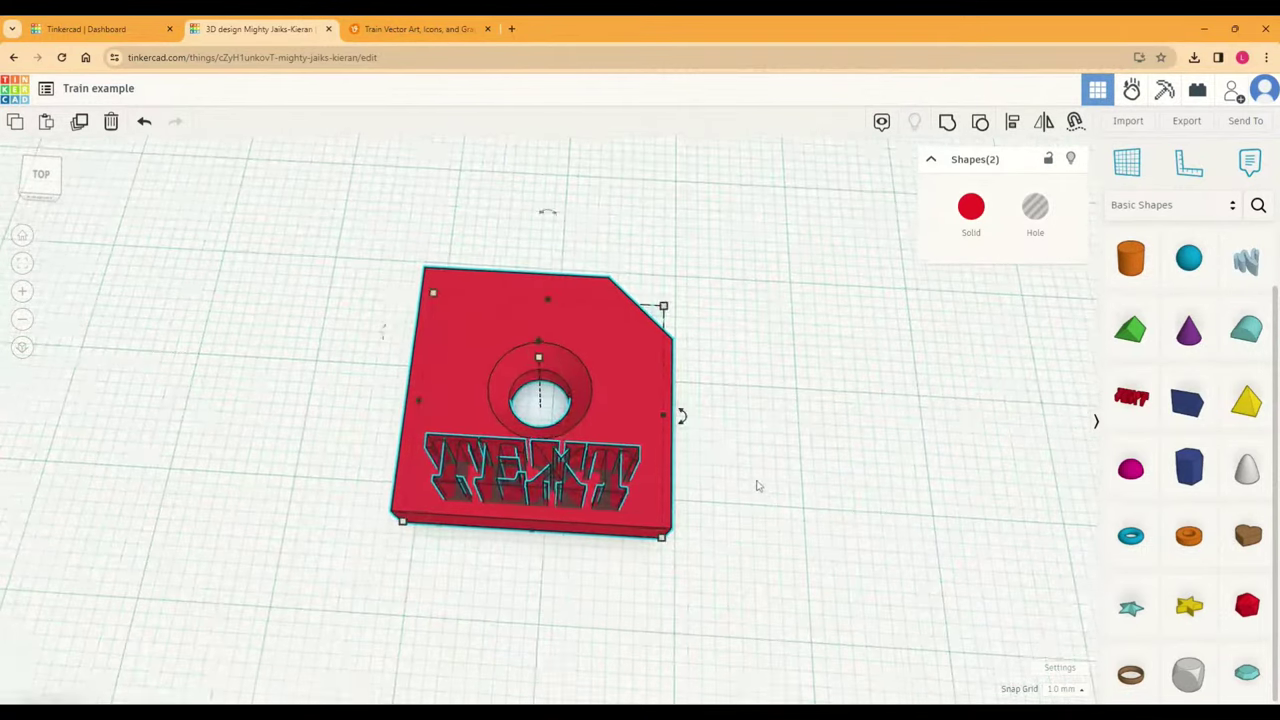
scroll(780, 508, down, 2)
scroll(792, 509, up, 2)
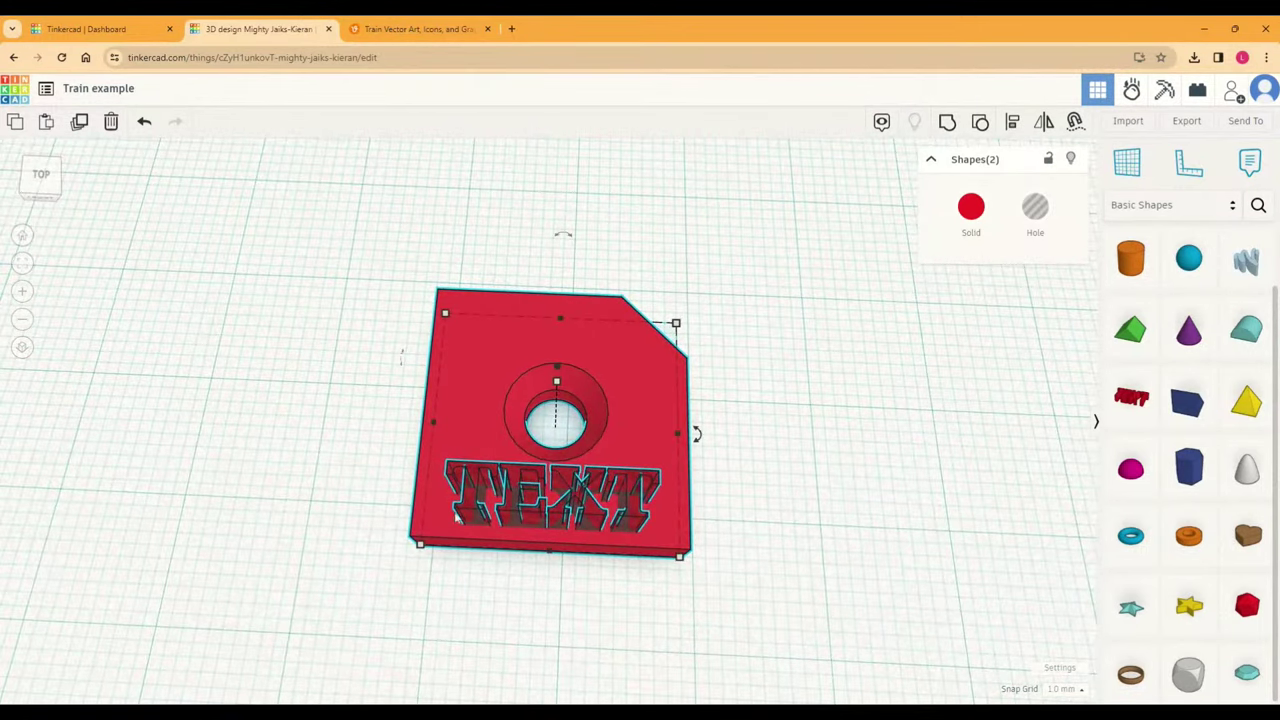
Step: Change the text on the red slab from a hole to a solid and view the raised letters from the side
drag(325, 436, 737, 563)
drag(309, 437, 794, 571)
click(794, 571)
click(648, 520)
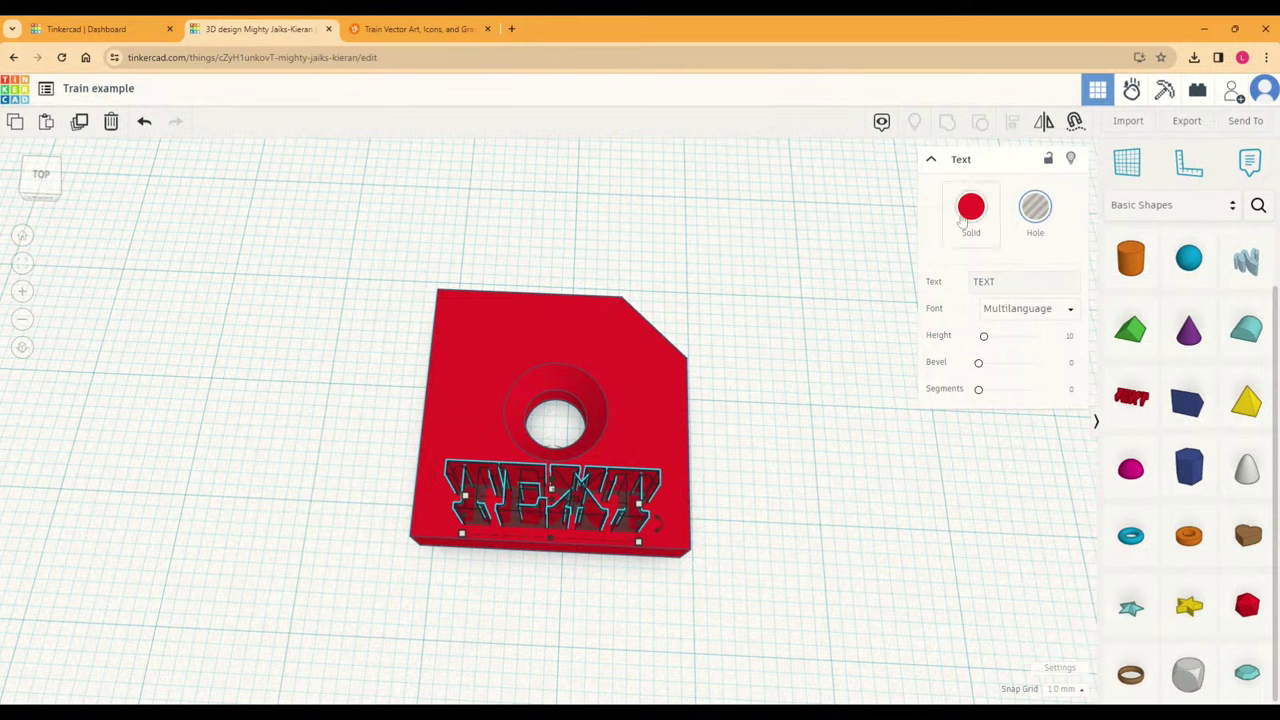
click(967, 216)
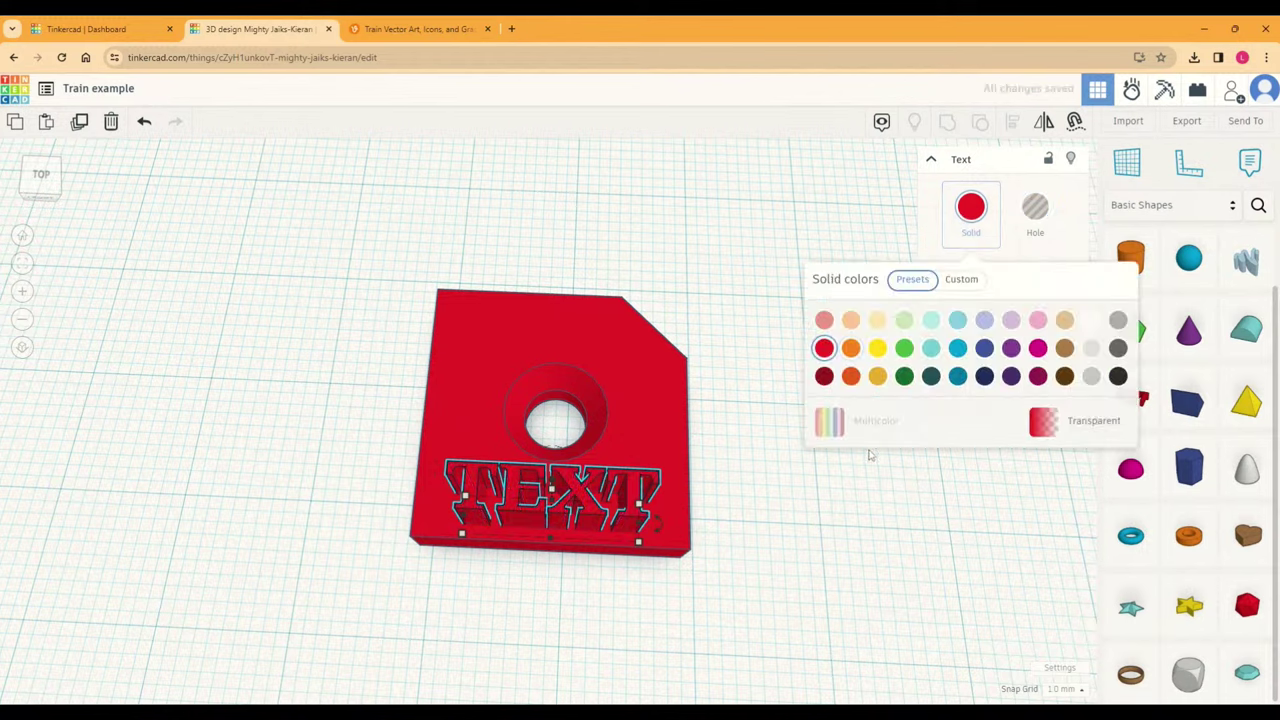
drag(322, 458, 740, 558)
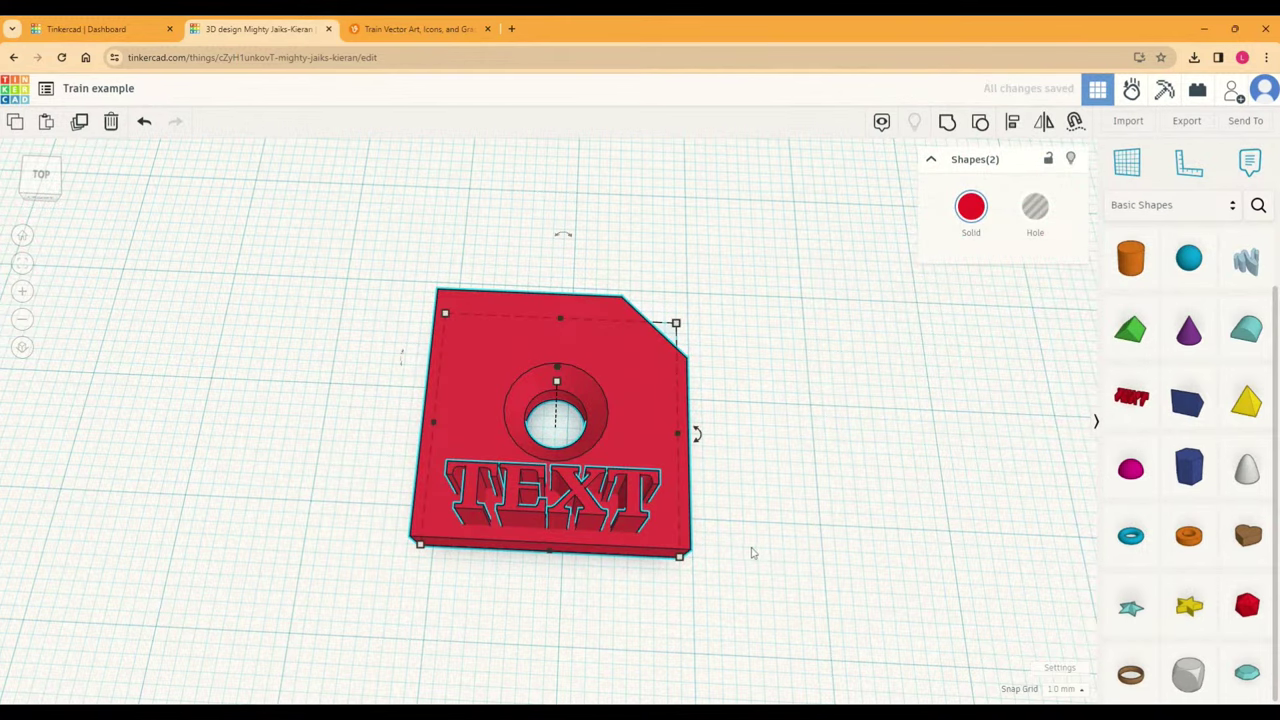
right_drag(749, 548, 470, 400)
click(466, 391)
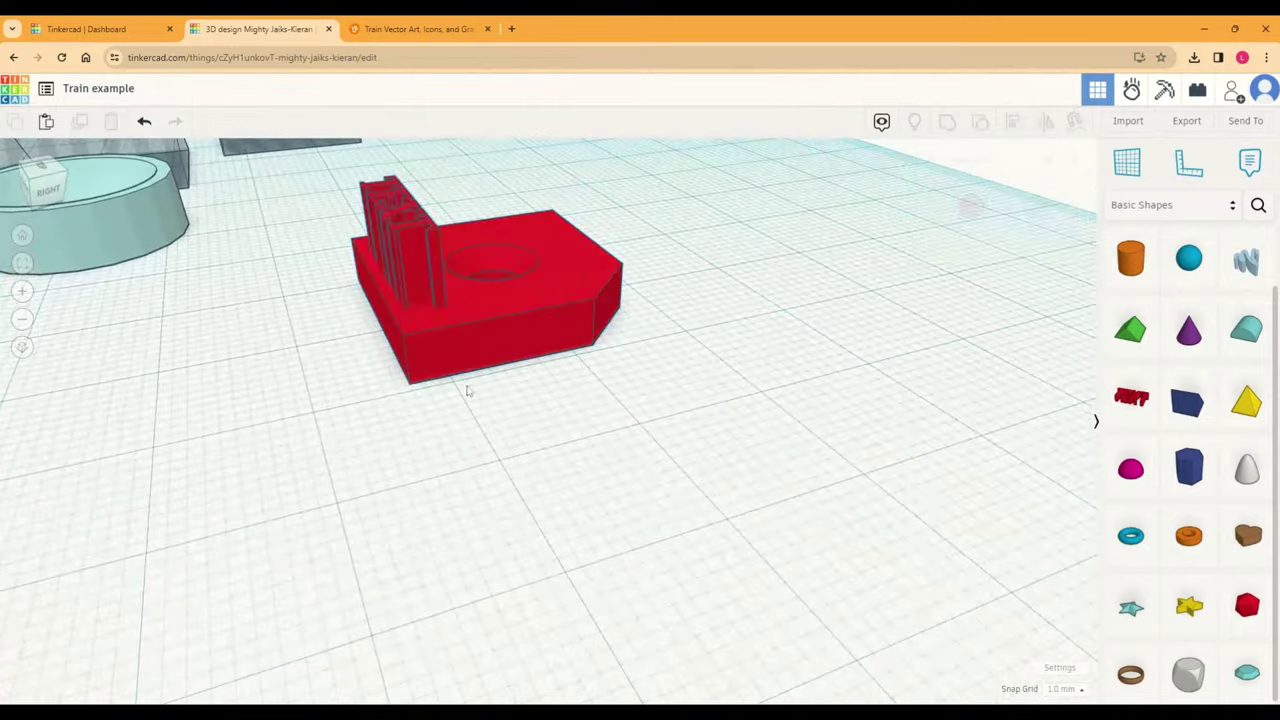
Step: Turn the text back into a hole and group it with the red slab to cut the letters out
click(420, 270)
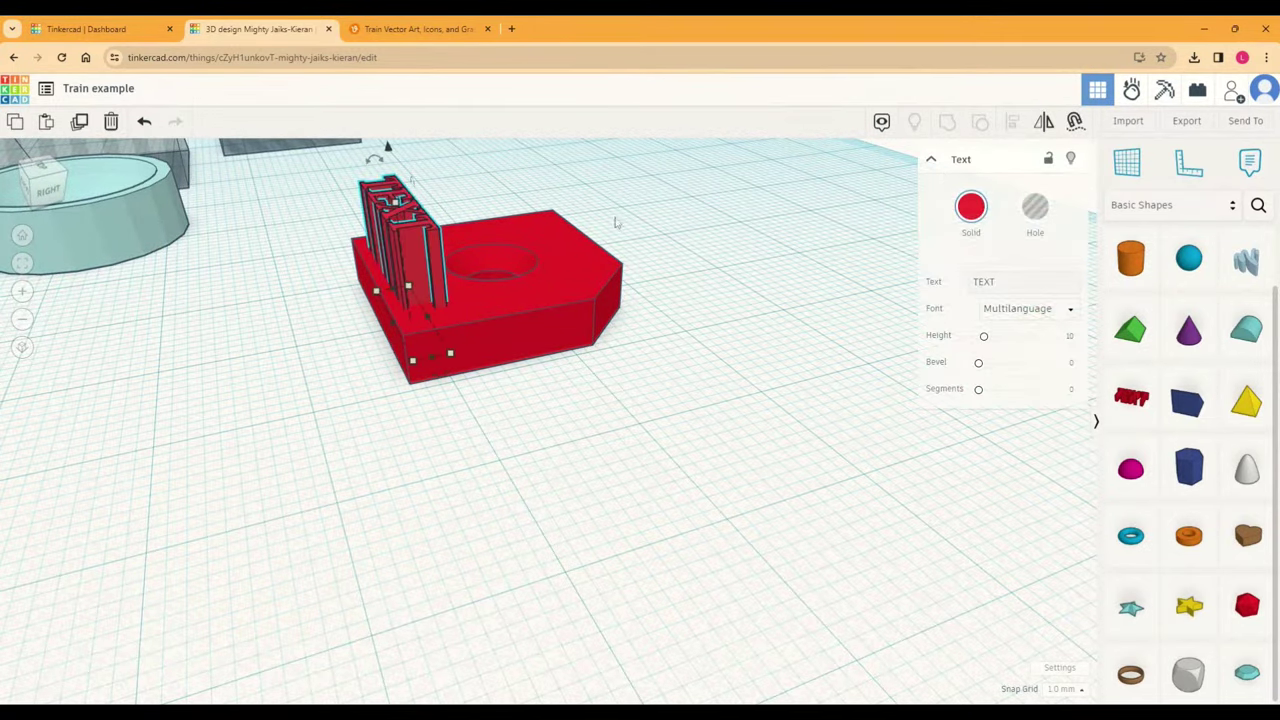
click(1034, 210)
click(305, 247)
drag(305, 247, 482, 346)
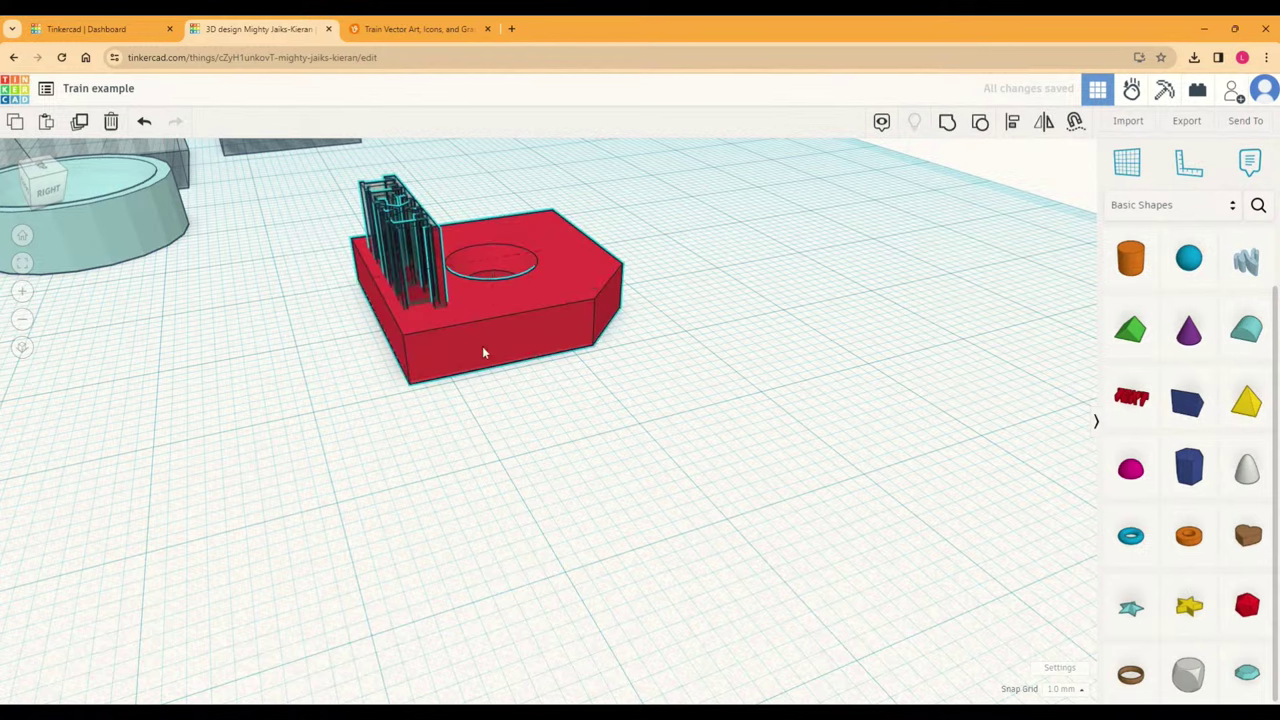
click(947, 124)
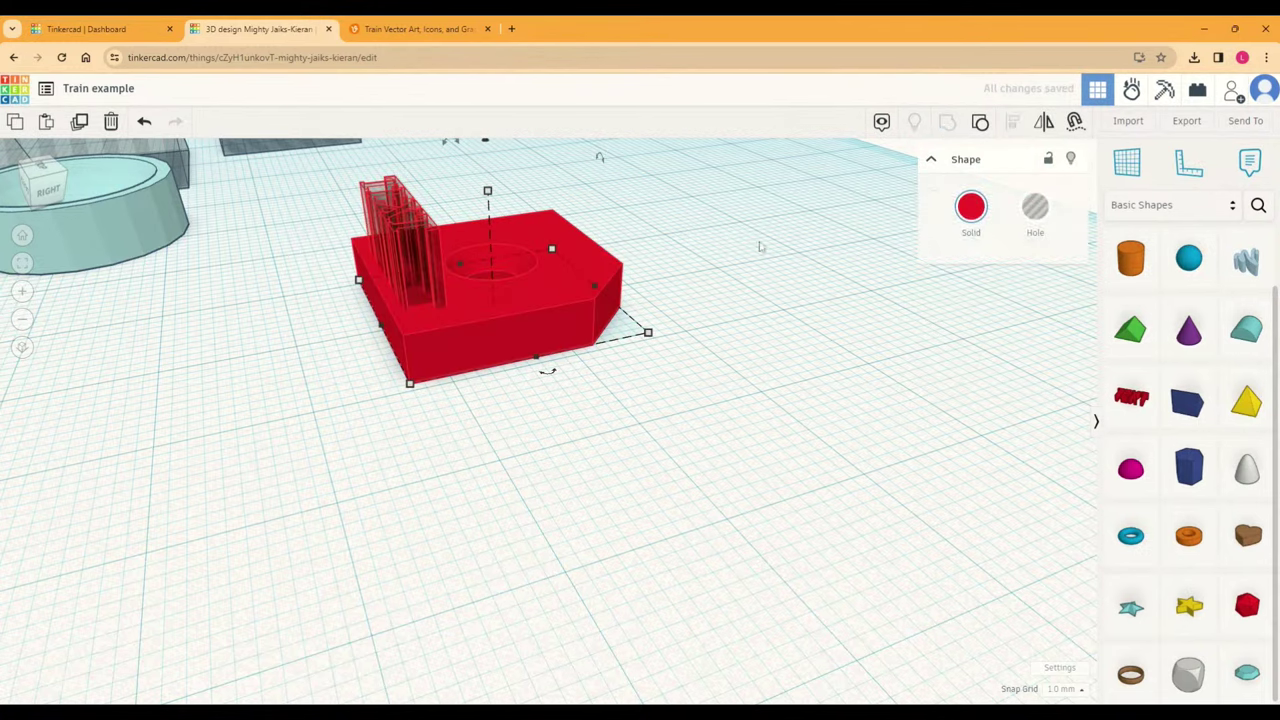
Step: Examine the letters cut into the red slab up close and from different angles
right_drag(296, 385, 673, 562)
scroll(593, 548, up, 4)
right_drag(646, 551, 590, 546)
scroll(610, 545, down, 6)
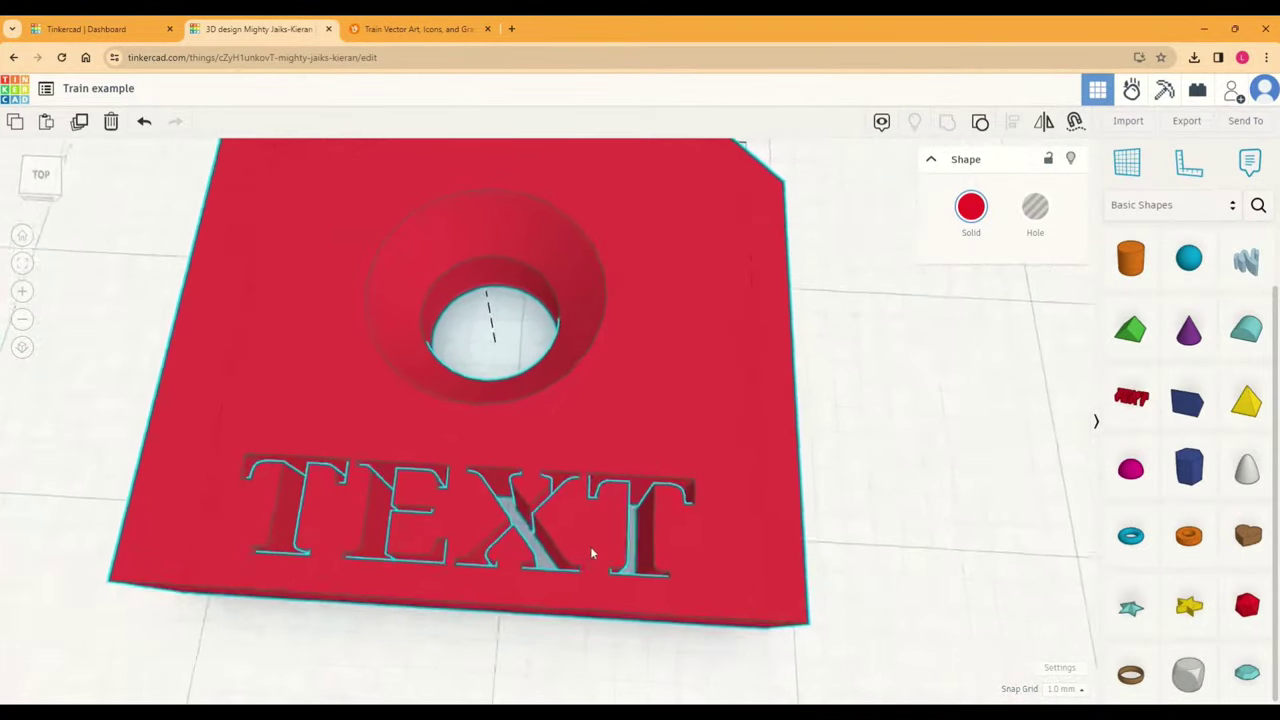
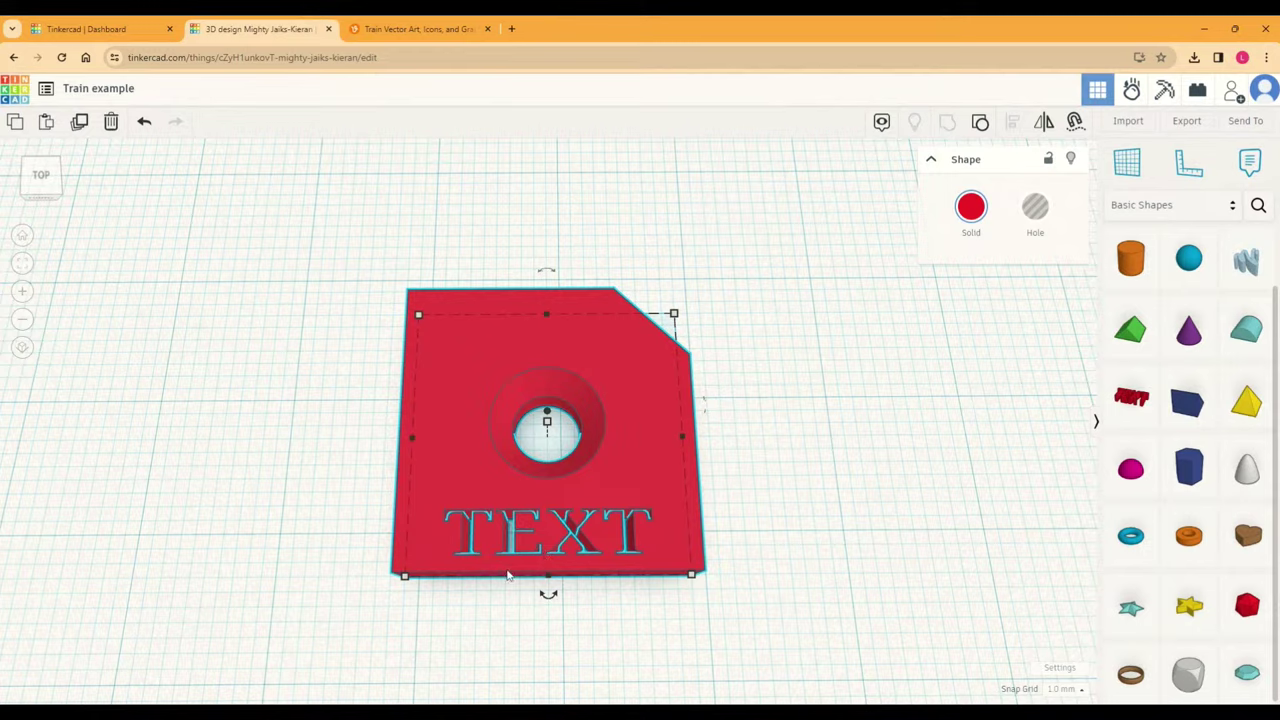
scroll(507, 576, up, 5)
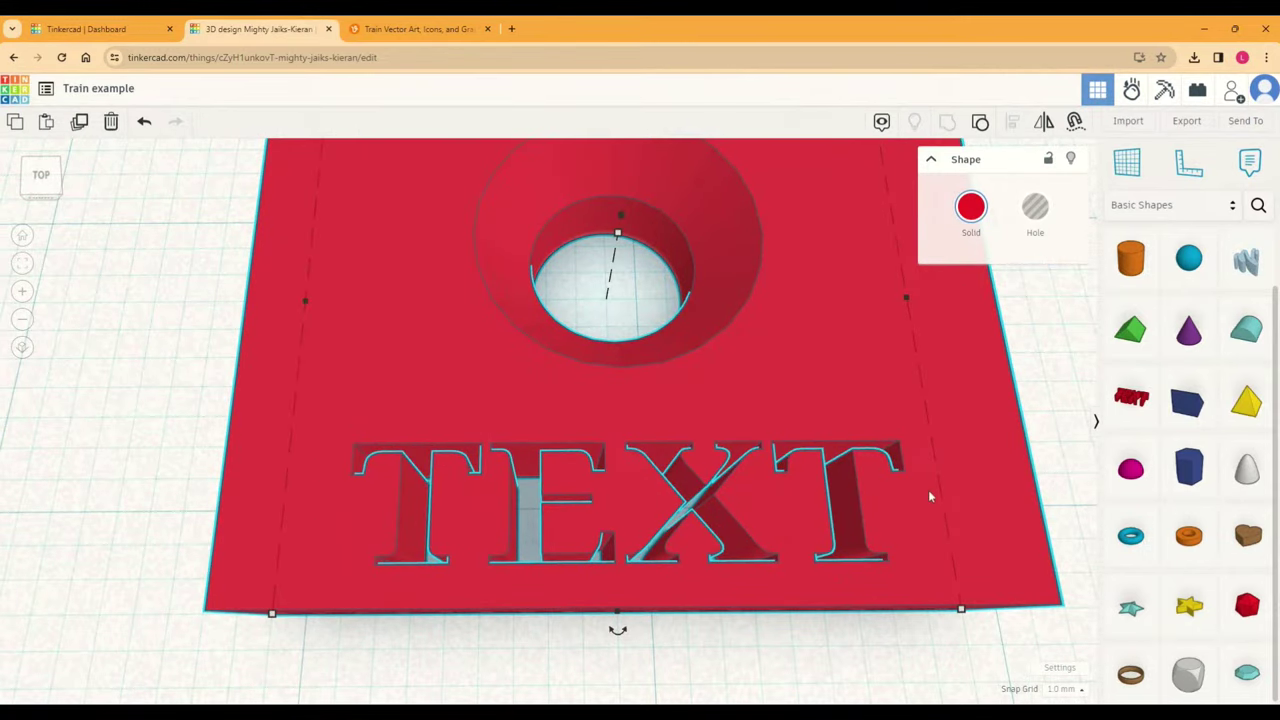
scroll(900, 495, down, 6)
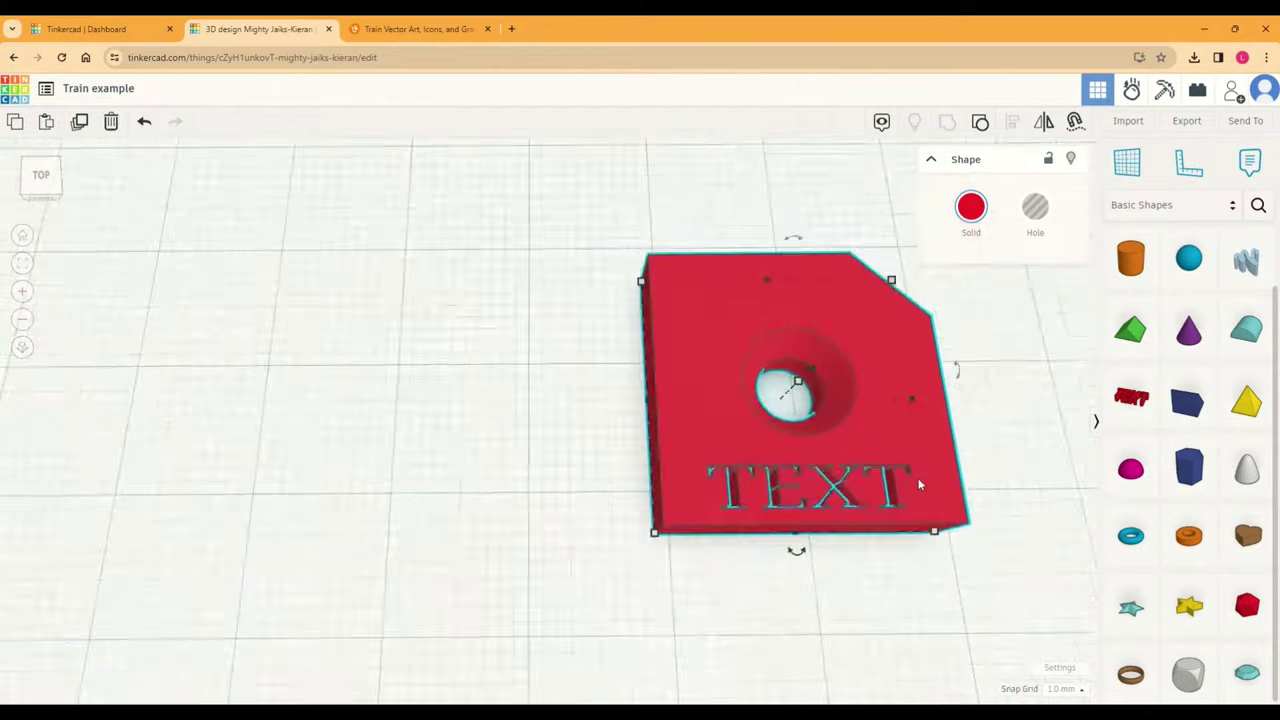
middle_drag(1000, 463, 815, 470)
middle_drag(908, 503, 846, 523)
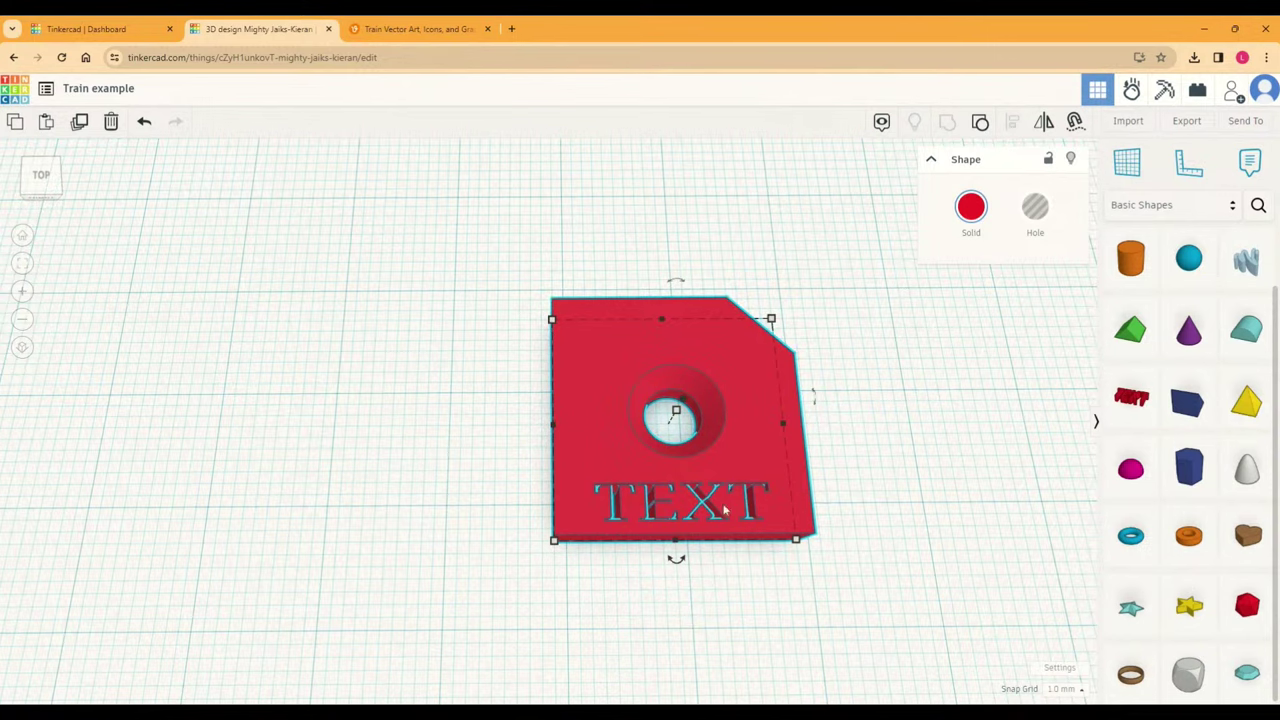
Step: Rearrange the workplane by placing the light-blue bowl beside the red slab and shifting the roof hole farther away from them
scroll(888, 462, down, 3)
middle_drag(895, 487, 566, 406)
right_drag(695, 399, 684, 389)
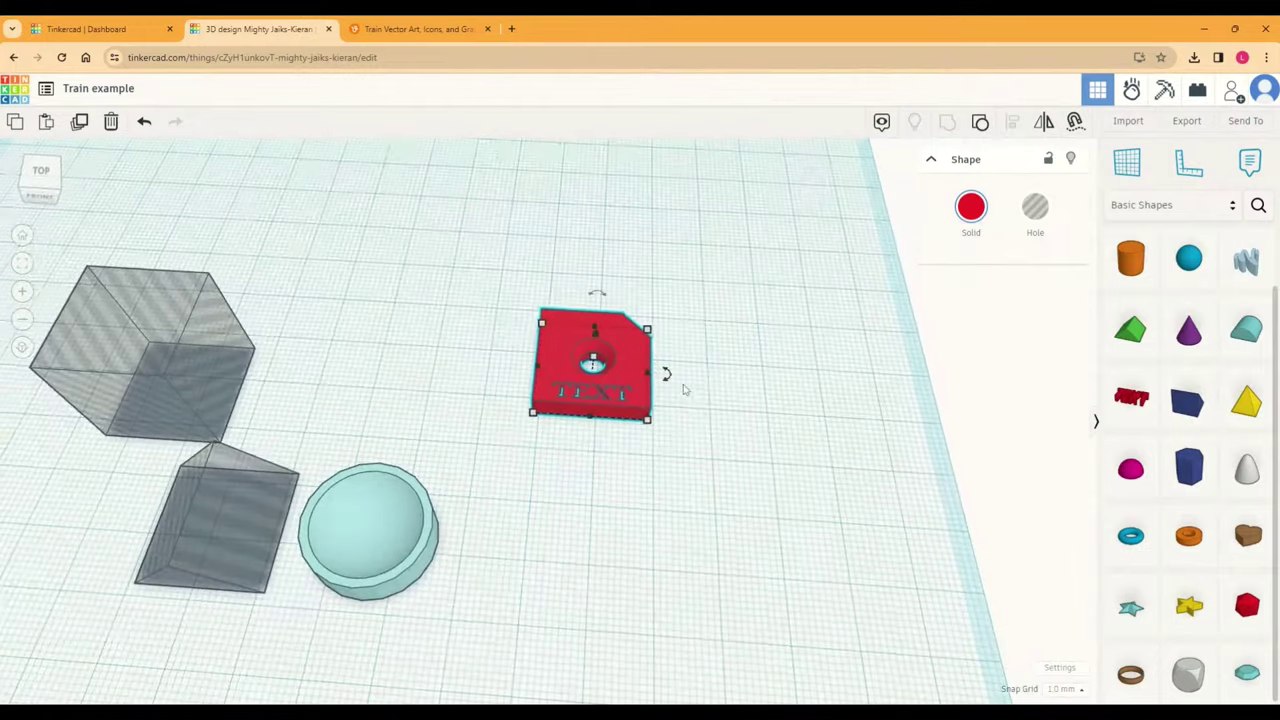
drag(643, 406, 680, 330)
drag(206, 534, 114, 534)
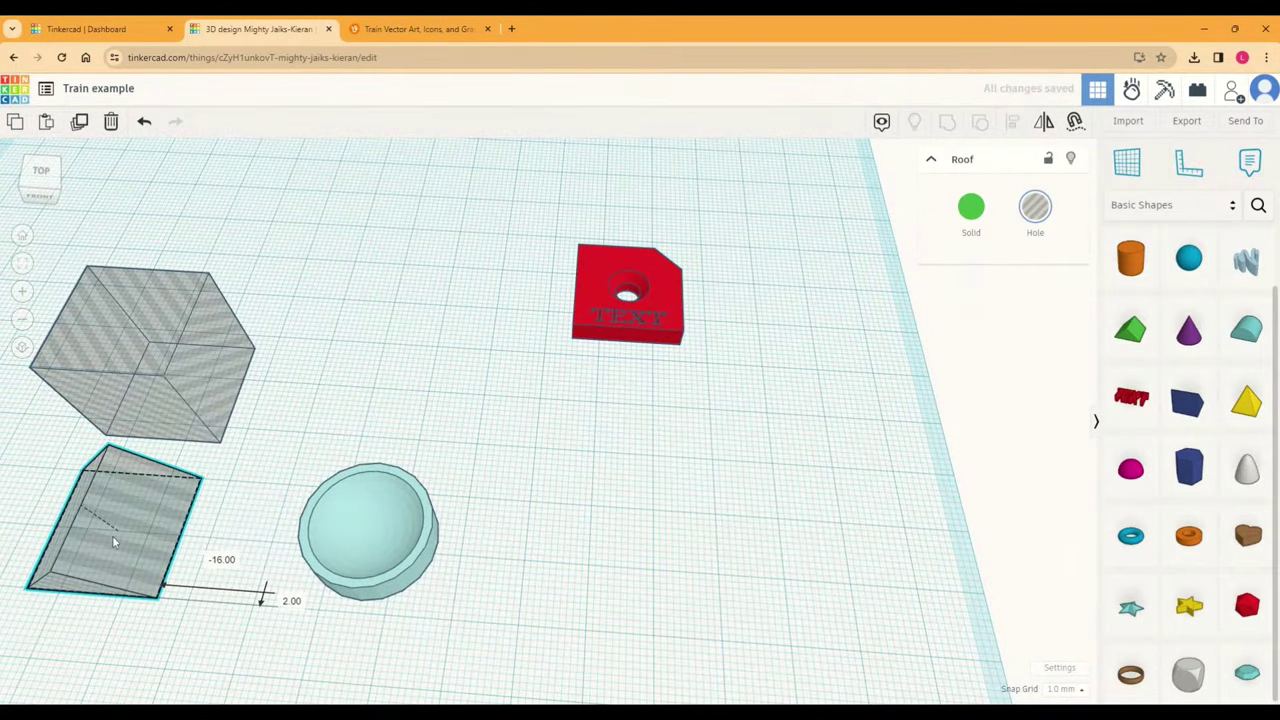
drag(354, 551, 443, 301)
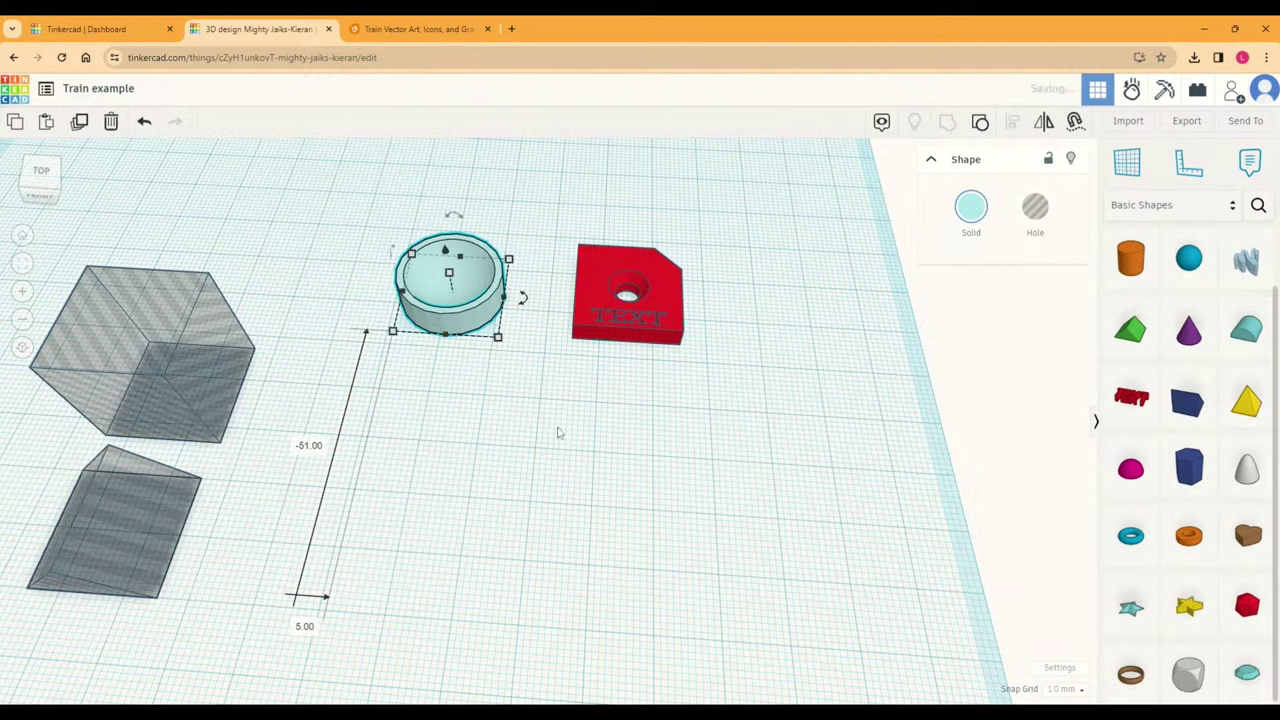
click(380, 240)
drag(362, 205, 832, 360)
click(730, 457)
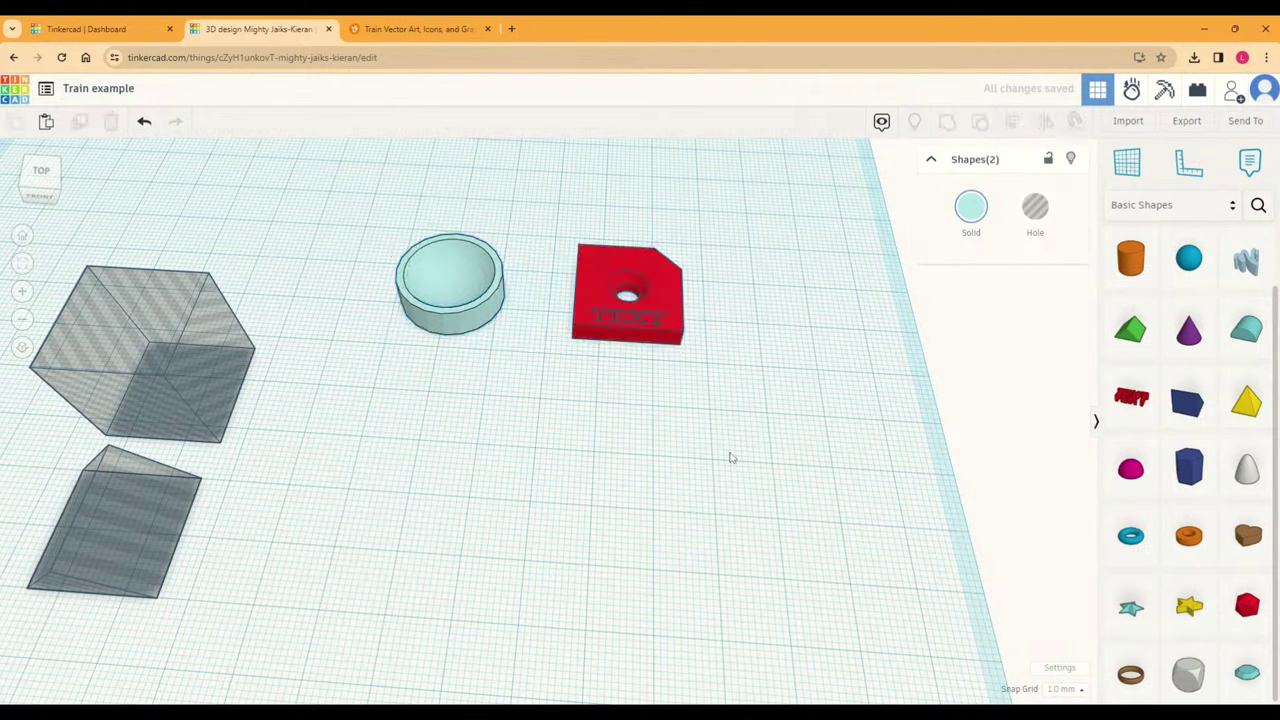
scroll(1205, 450, down, 1)
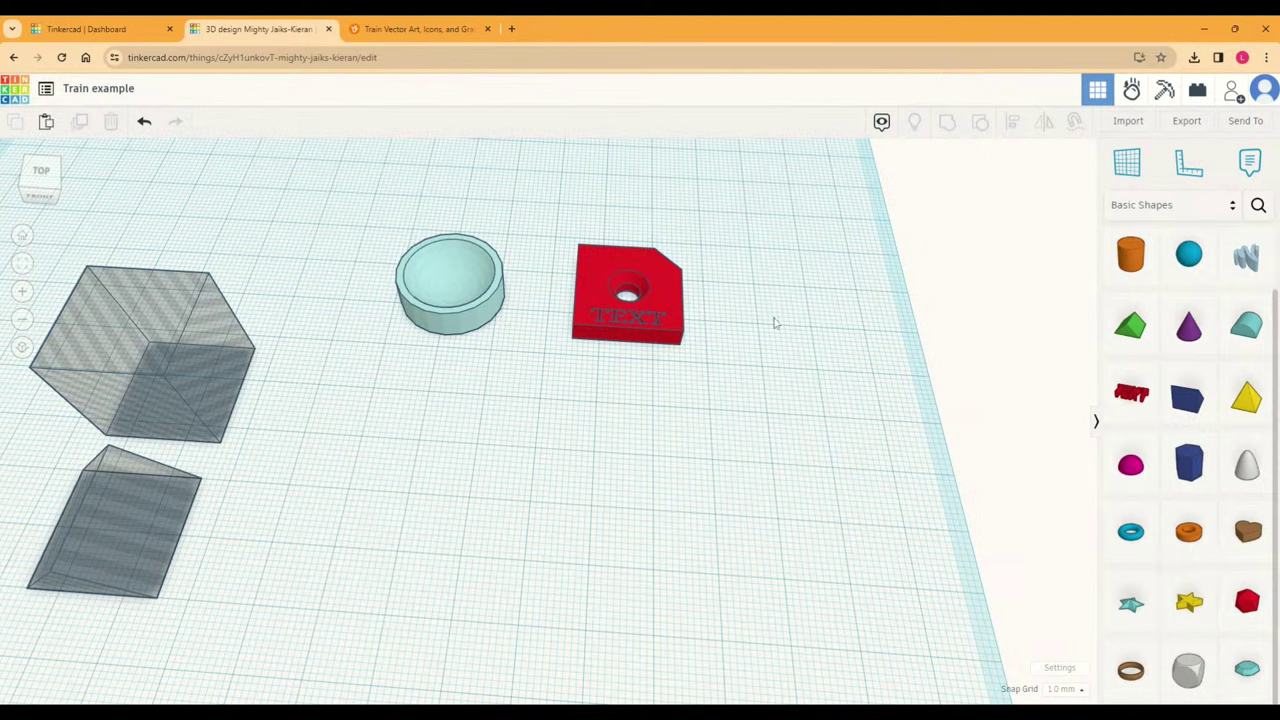
Step: Move the box hole to the slab edge facing the bowl and tilt it diagonally so it overlaps the slab's upper edge
drag(208, 417, 566, 295)
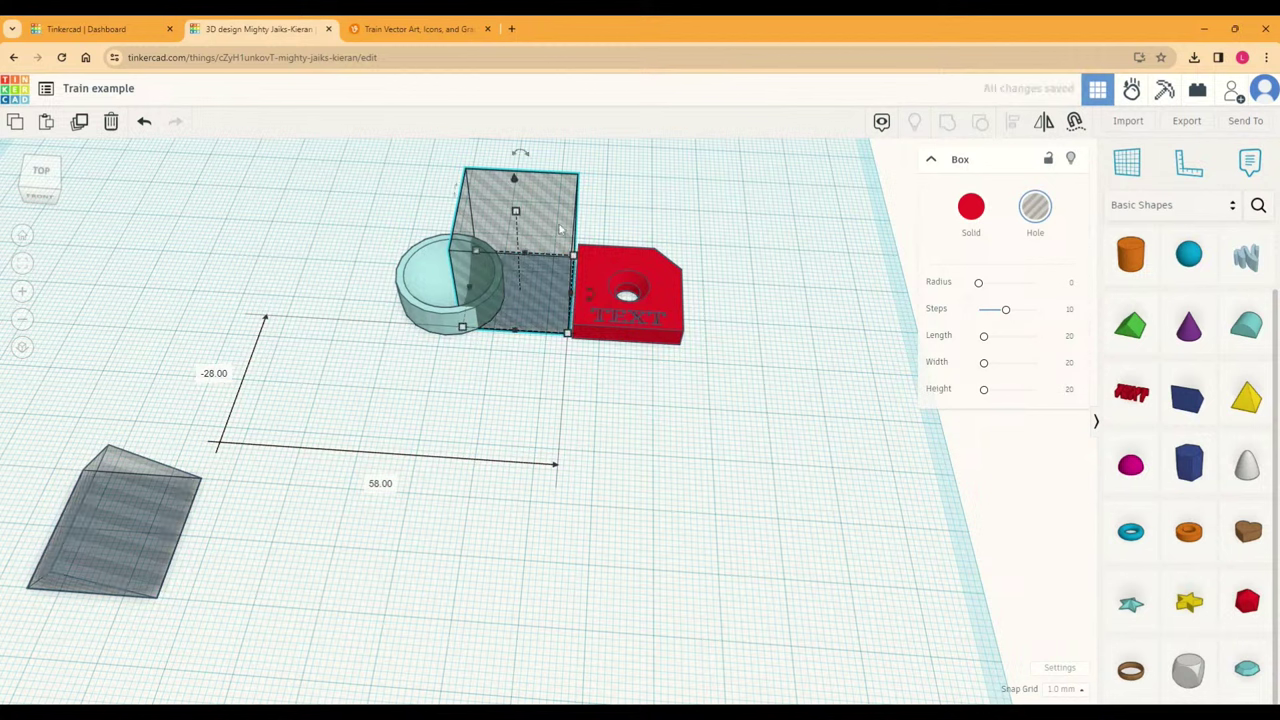
drag(545, 190, 585, 205)
drag(535, 277, 556, 316)
scroll(566, 288, up, 5)
drag(575, 258, 575, 258)
right_drag(575, 258, 591, 206)
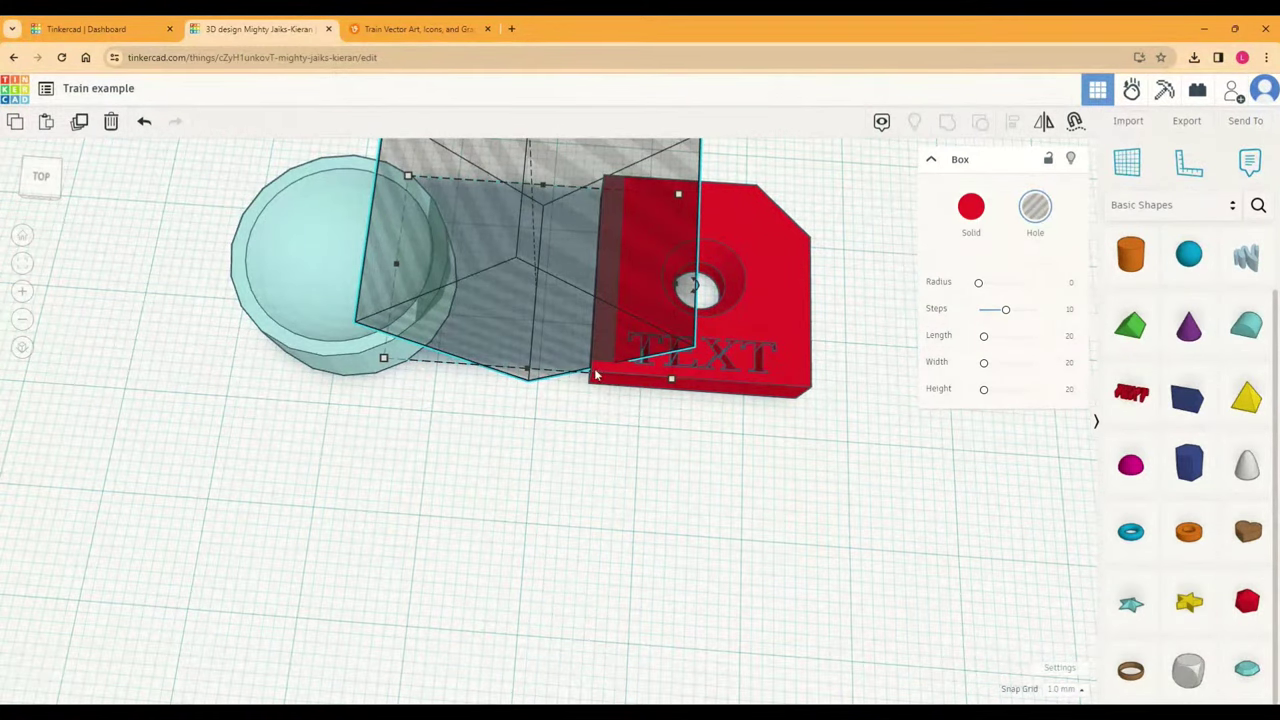
Step: Stretch the tilted box hole to 24 mm deep past the slab's front edge and group both to bevel the slab's side edge
drag(529, 372, 527, 411)
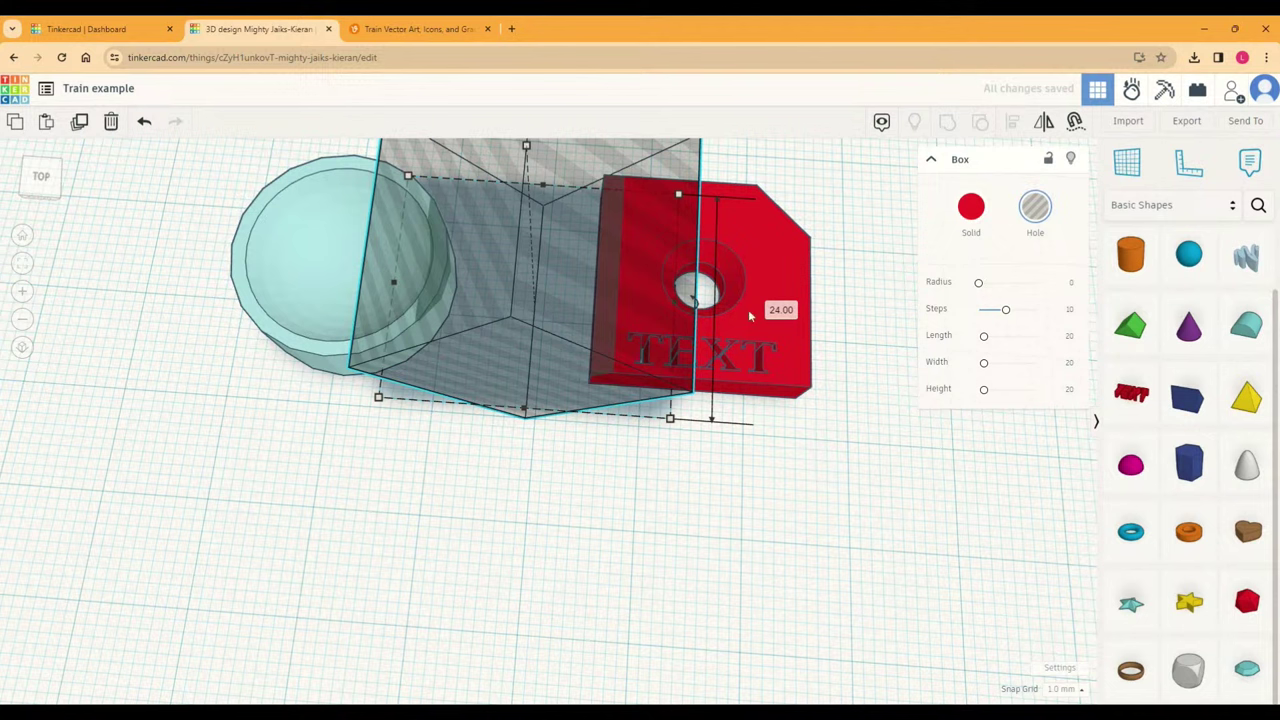
drag(757, 494, 643, 357)
click(947, 121)
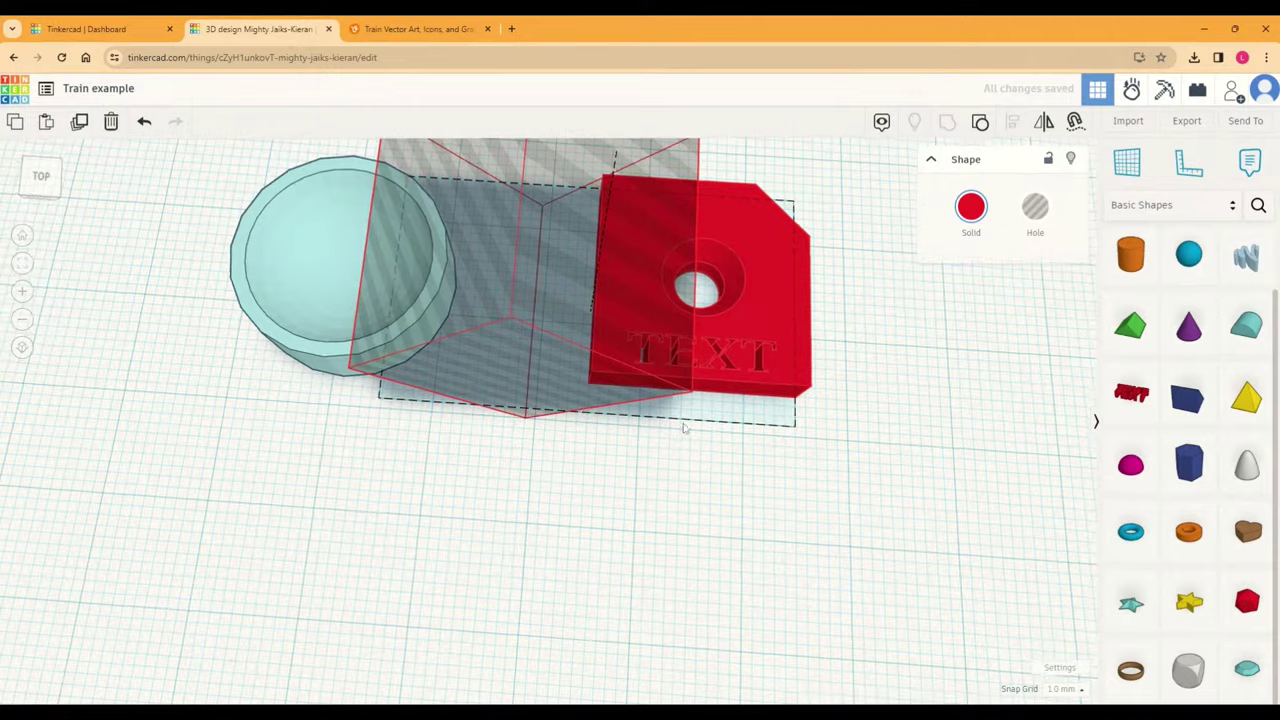
scroll(606, 296, up, 10)
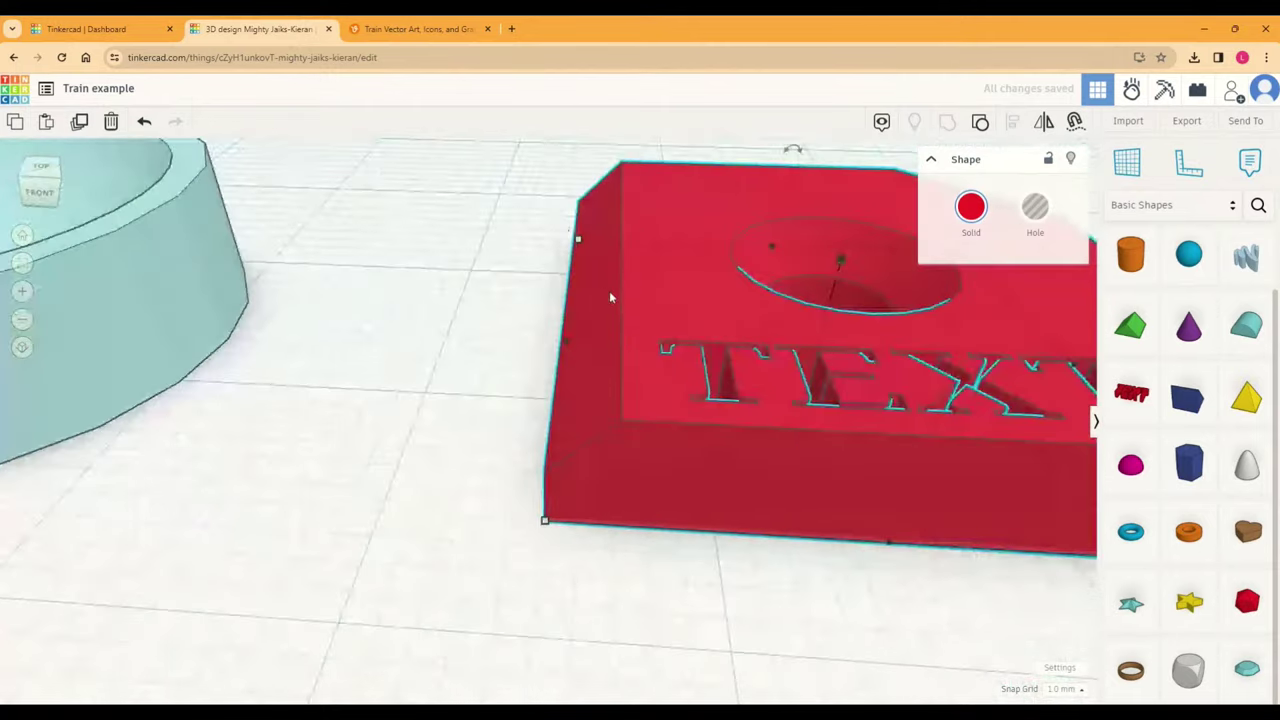
right_drag(609, 296, 578, 360)
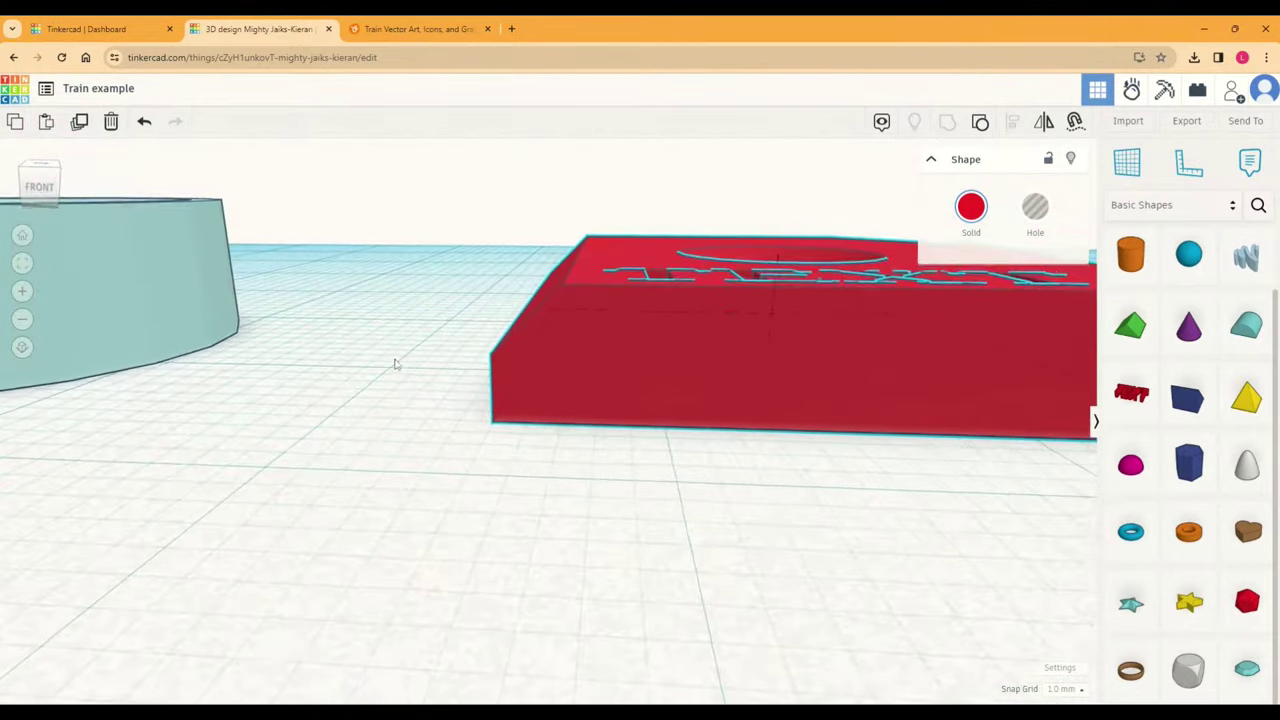
scroll(578, 360, down, 5)
right_drag(785, 431, 834, 371)
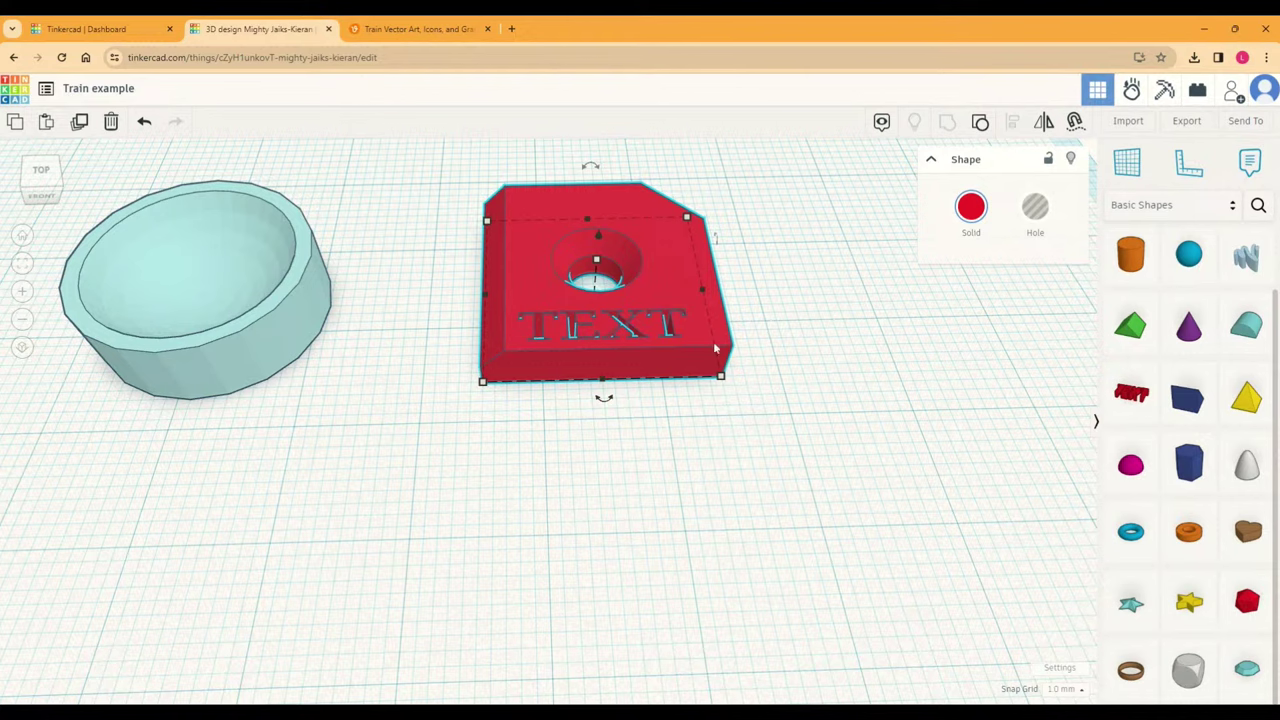
scroll(763, 380, down, 5)
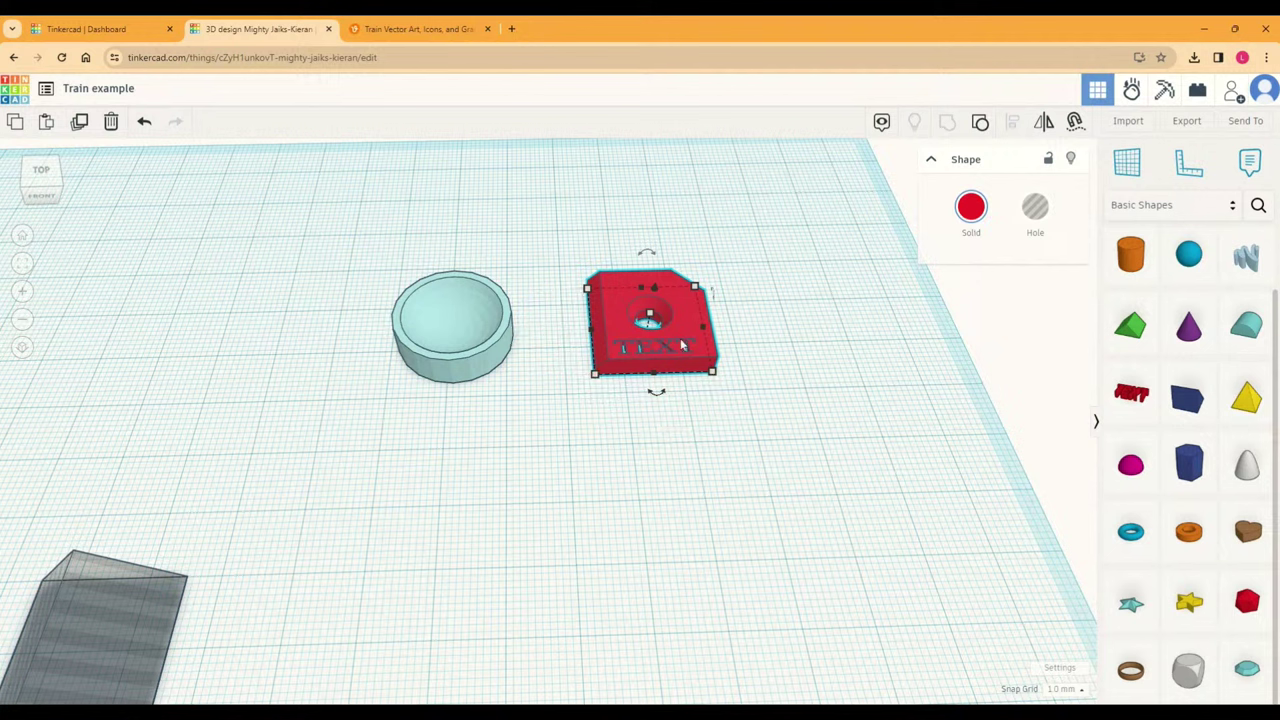
scroll(751, 337, up, 2)
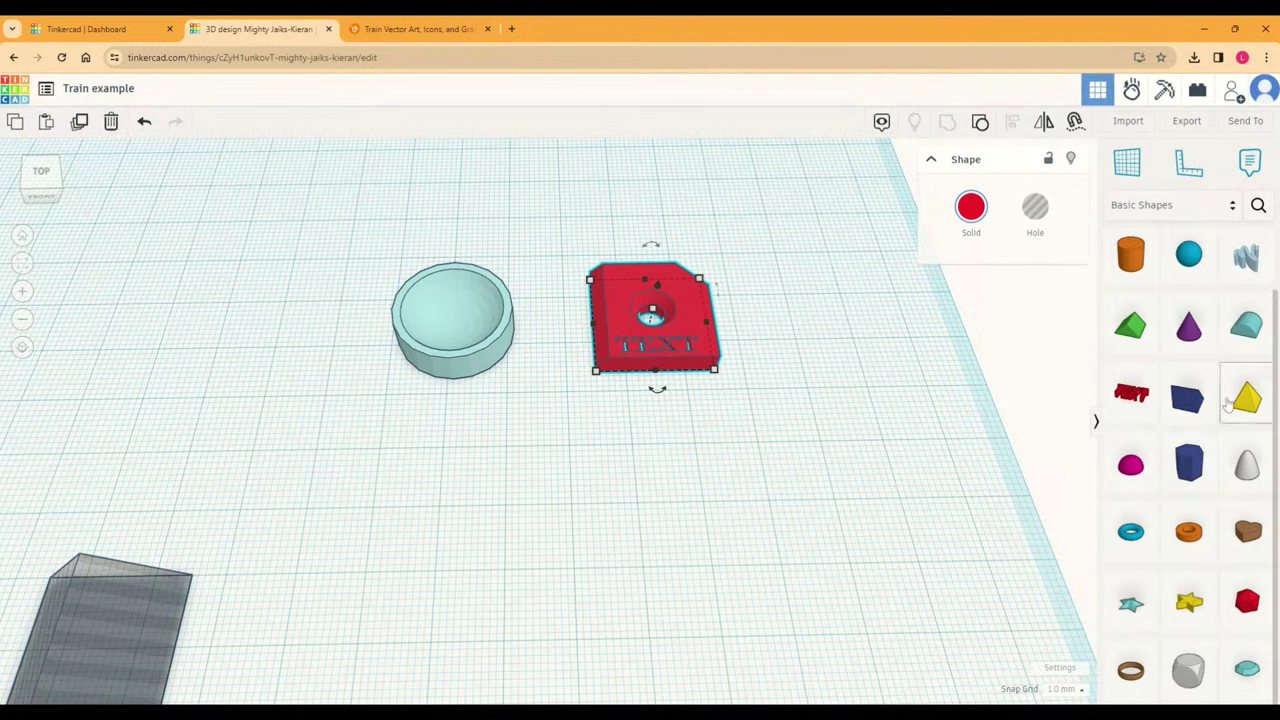
Step: Switch the shape library from Basic Shapes to the Design Starters collection and load more of its shapes
click(1185, 207)
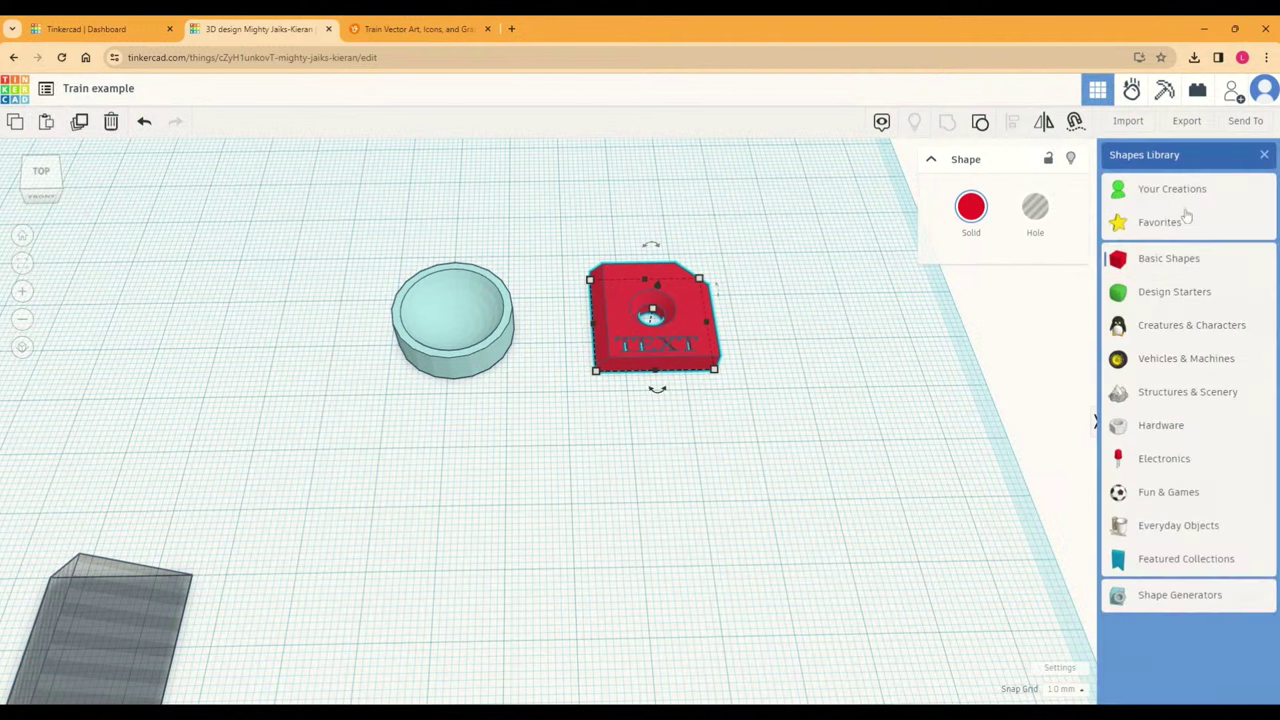
click(1166, 264)
scroll(1210, 443, down, 1)
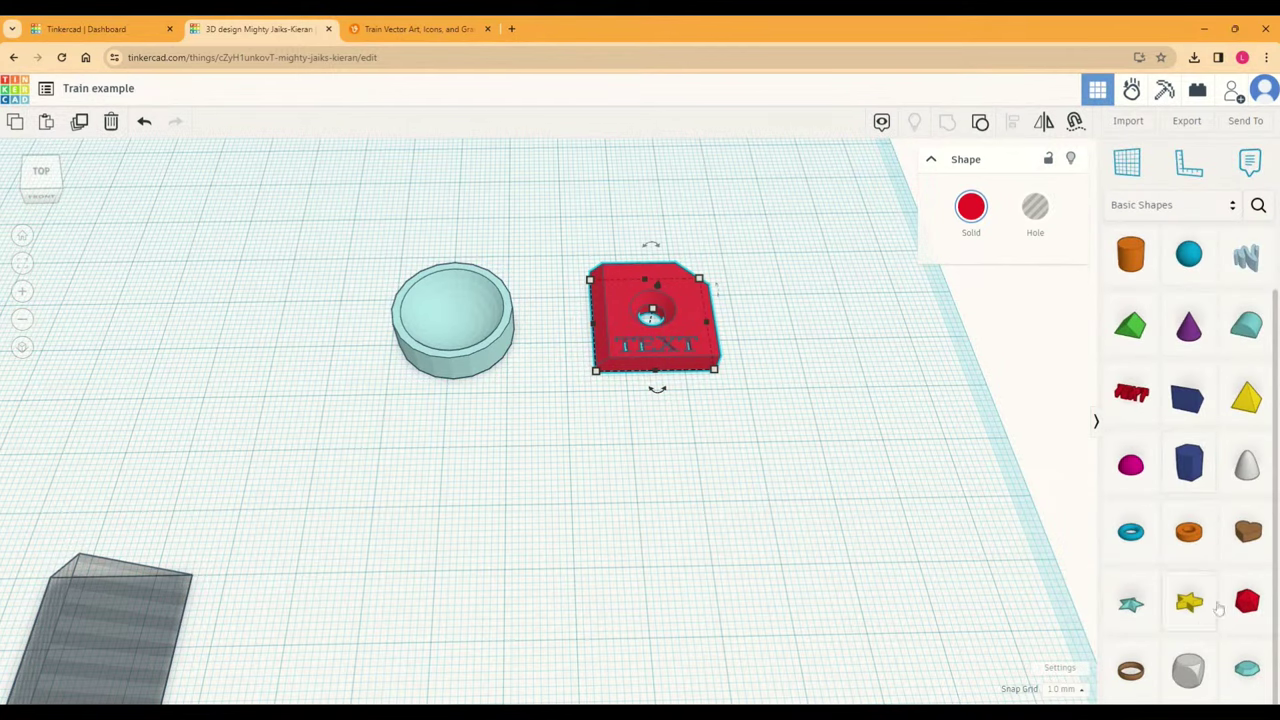
click(1168, 222)
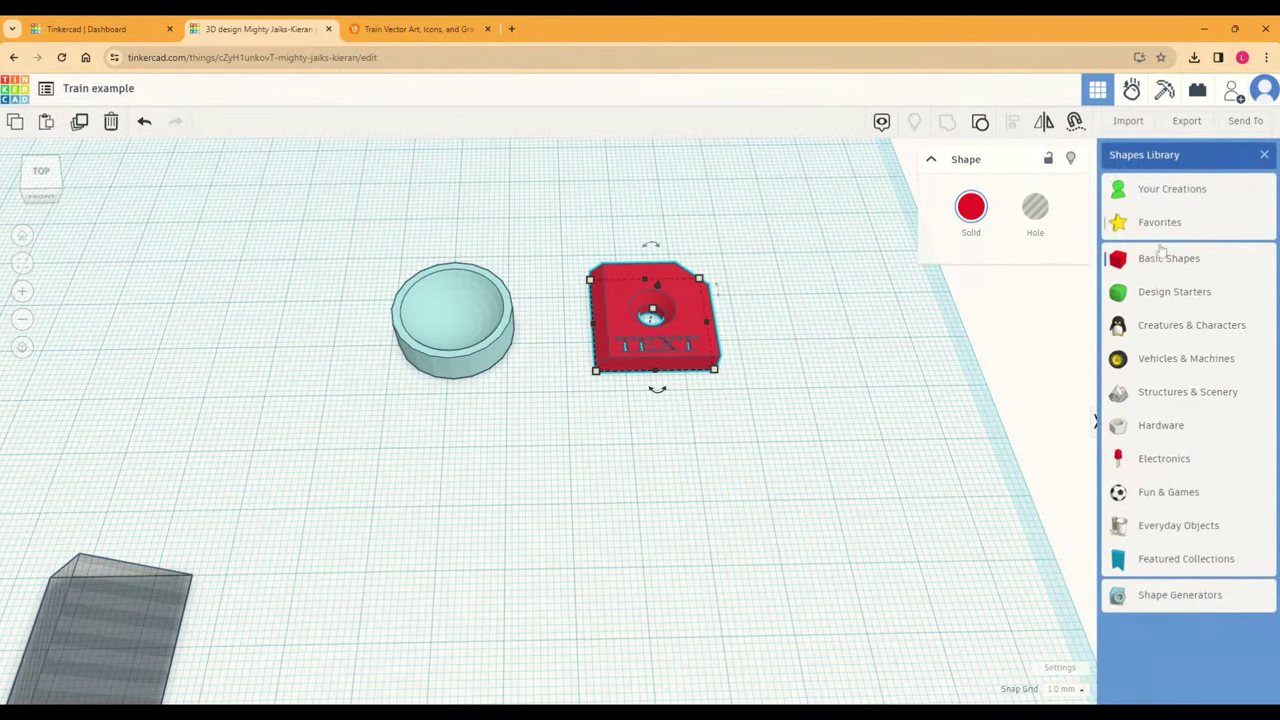
click(1161, 289)
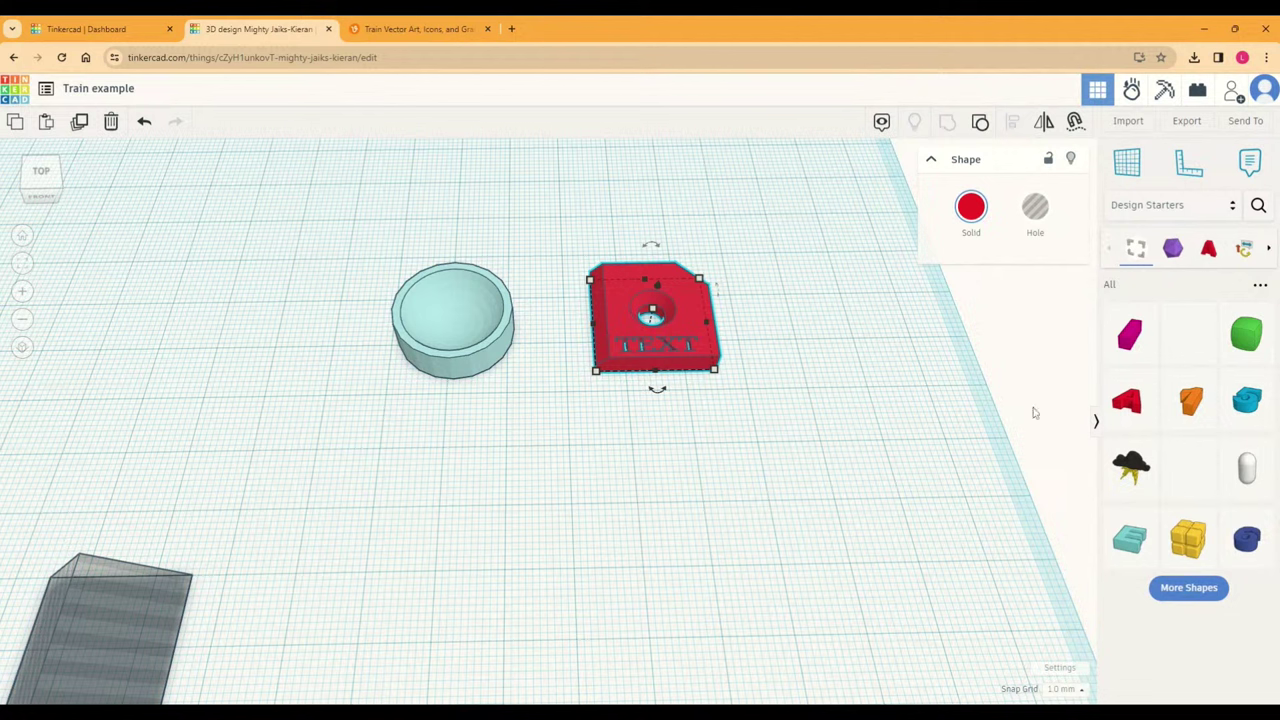
click(1217, 594)
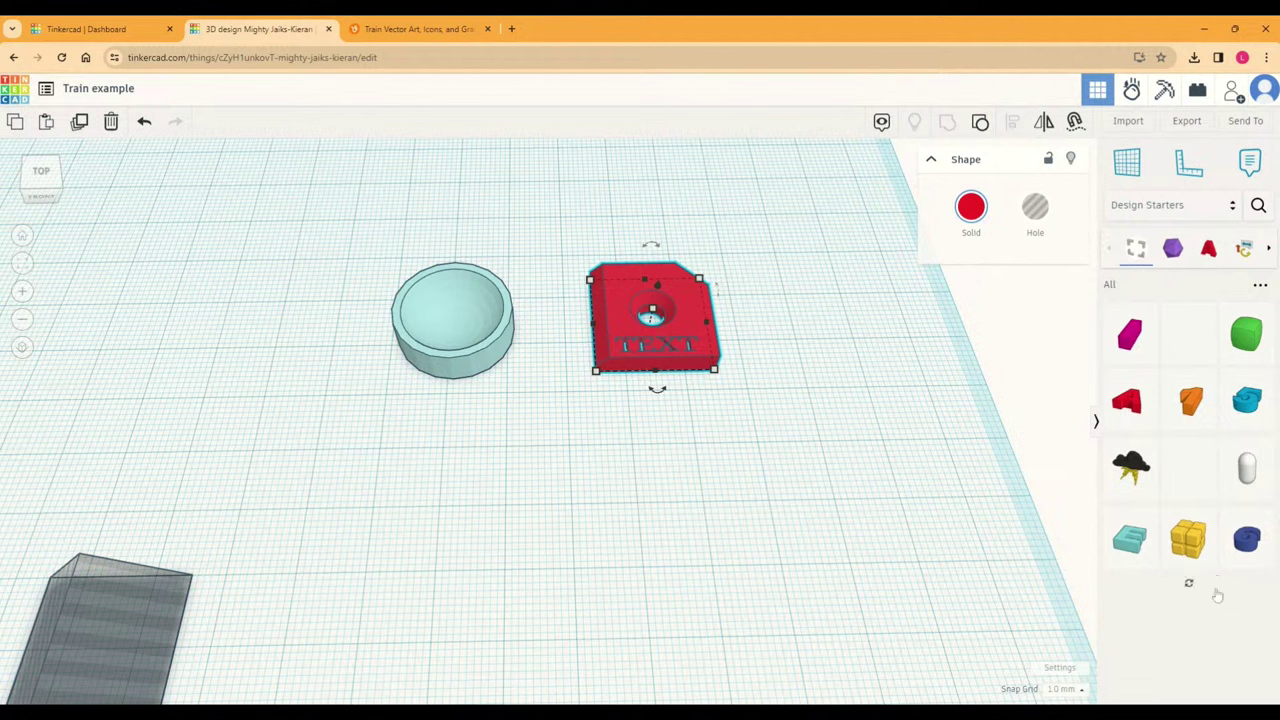
scroll(1215, 592, down, 3)
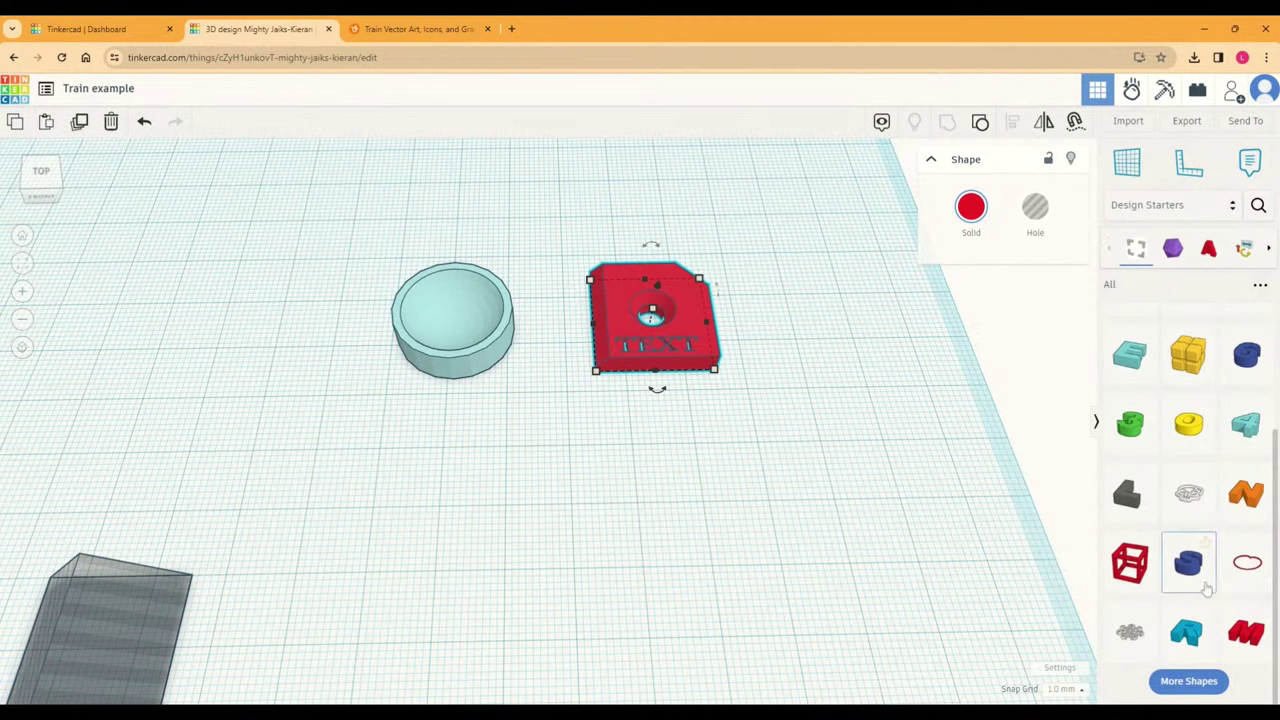
Step: Place a box frame in front of the red slab, examine its open structure from several angles, and delete it
drag(1130, 562, 505, 552)
right_drag(720, 537, 737, 441)
right_drag(495, 484, 559, 504)
drag(537, 488, 694, 543)
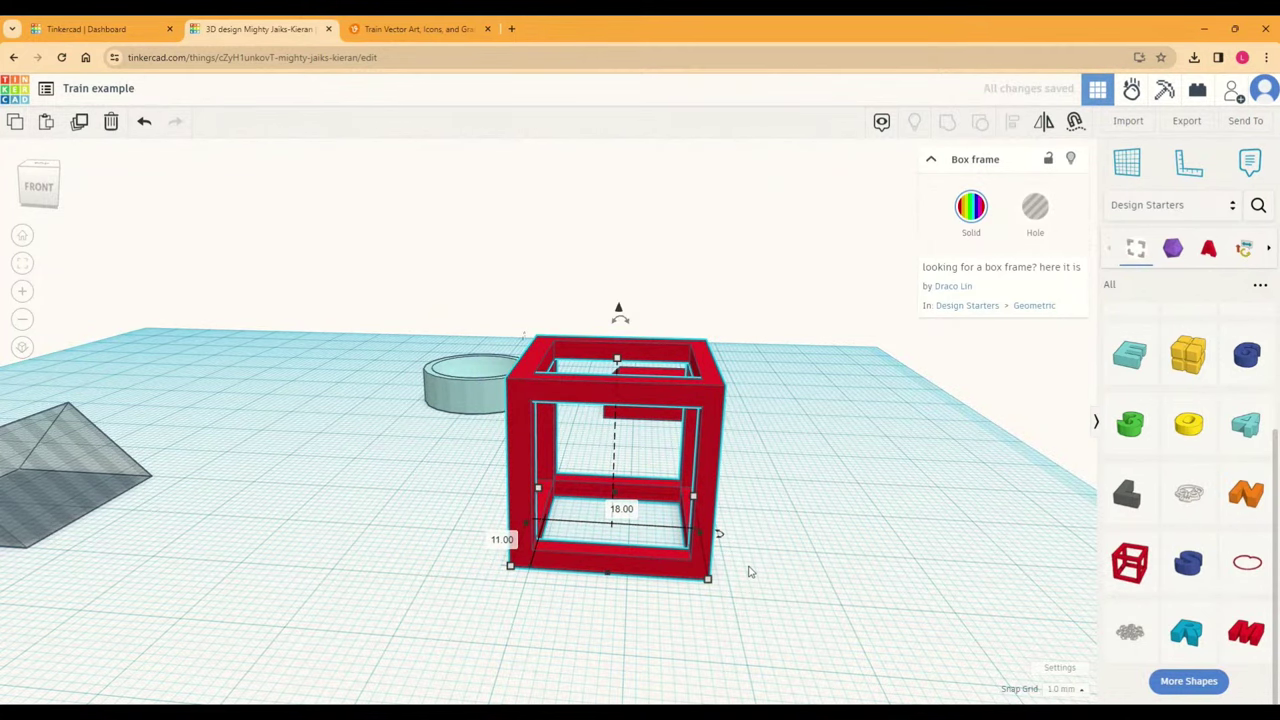
right_drag(659, 596, 710, 612)
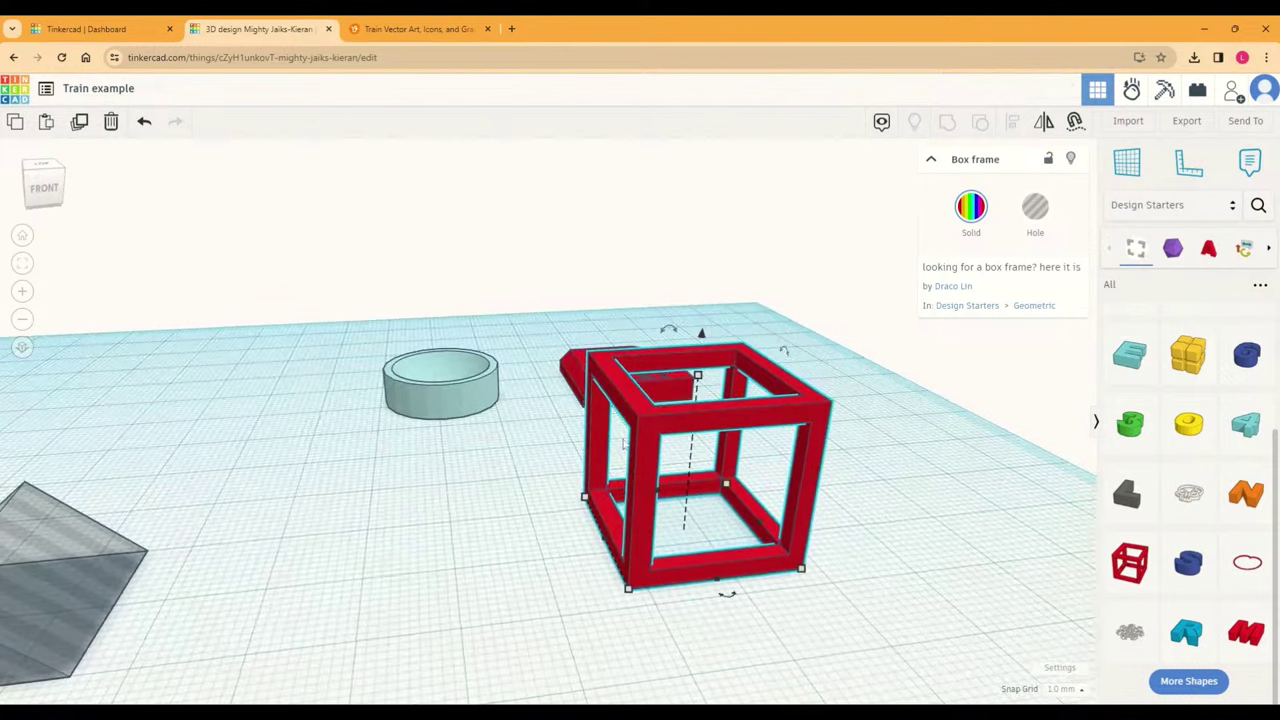
right_drag(600, 510, 715, 545)
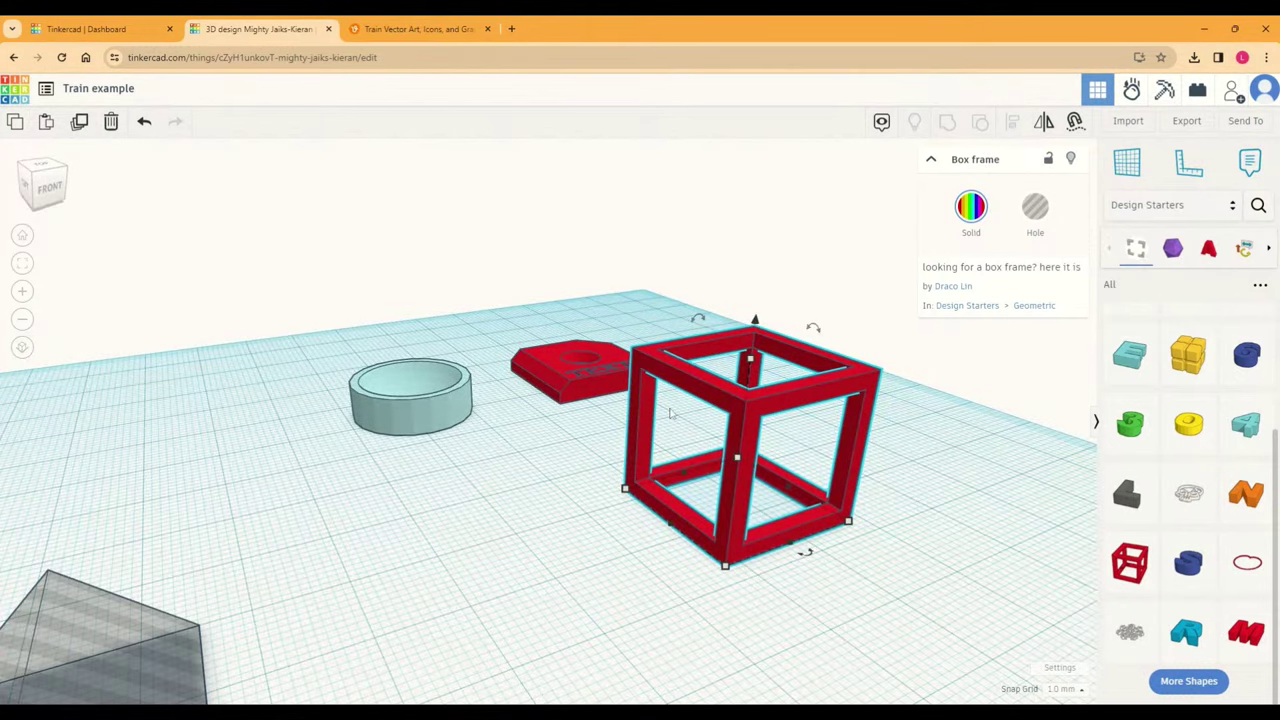
right_drag(897, 538, 748, 536)
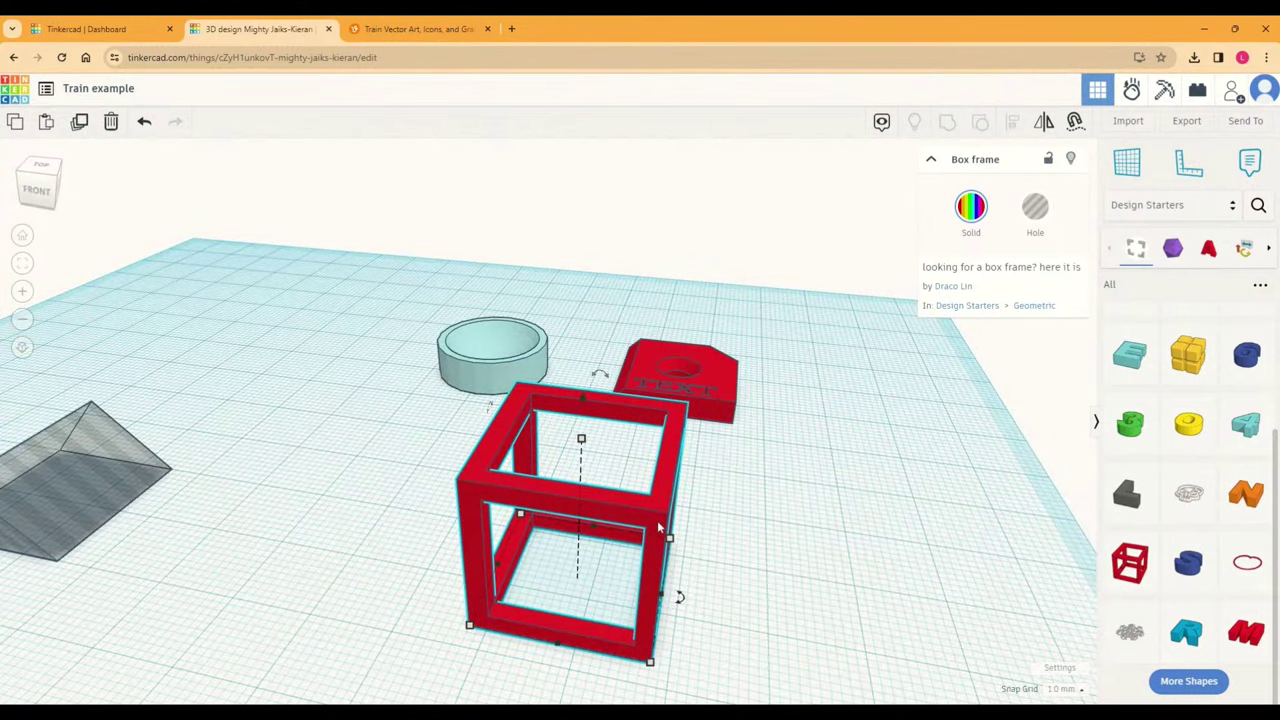
key(Delete)
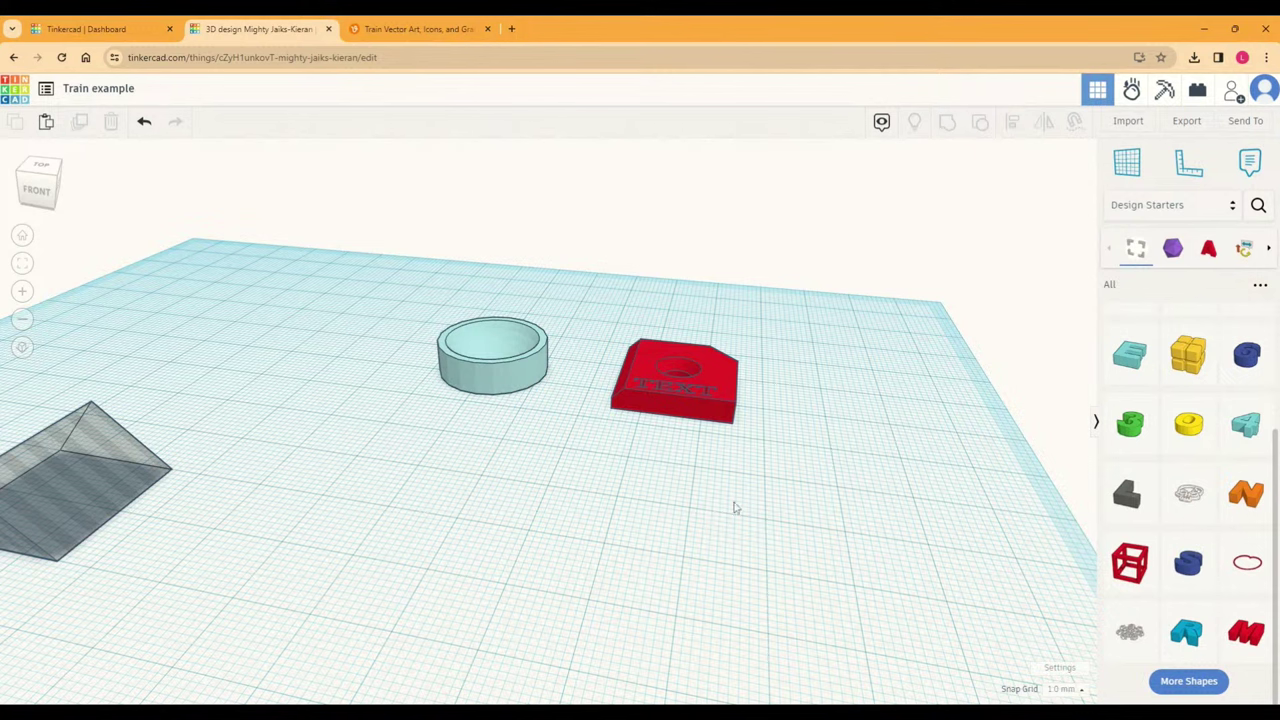
Step: Place a capsule from Design Starters in front of the bowl and slab and inspect its rounded underside
right_drag(734, 508, 748, 506)
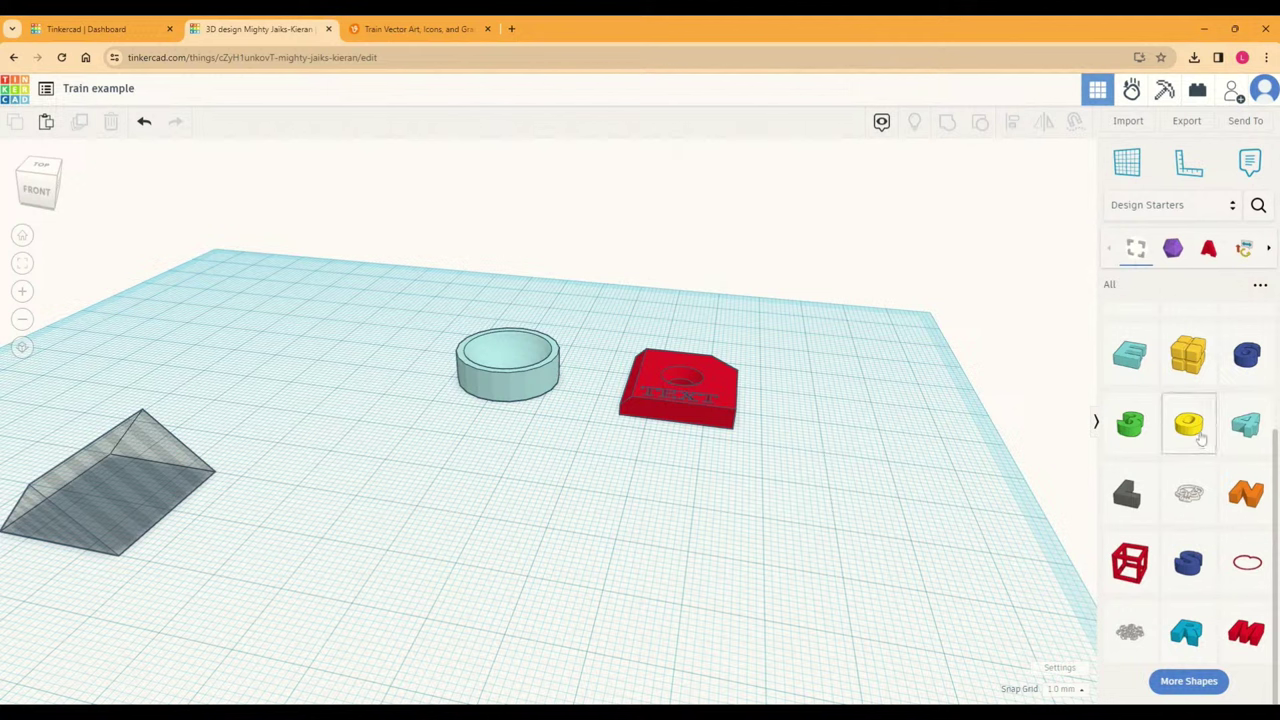
scroll(1194, 448, up, 1)
scroll(1194, 448, up, 1)
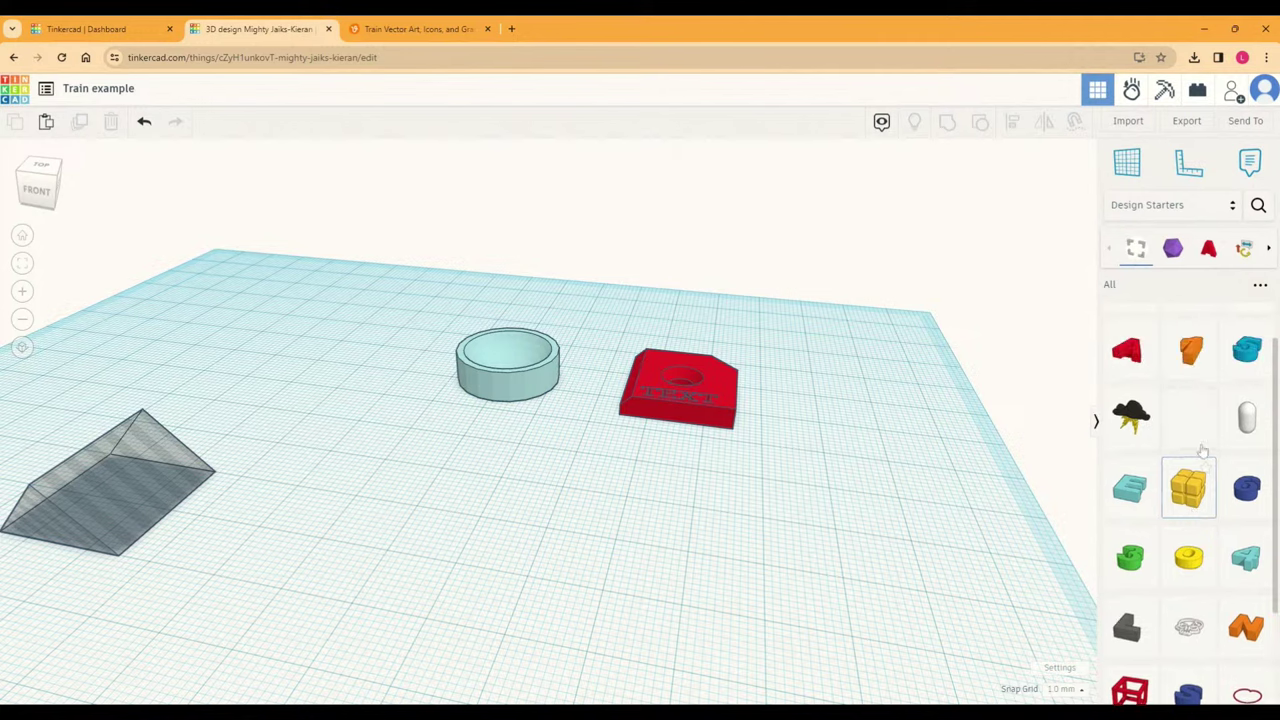
drag(1246, 418, 563, 603)
right_drag(455, 618, 593, 478)
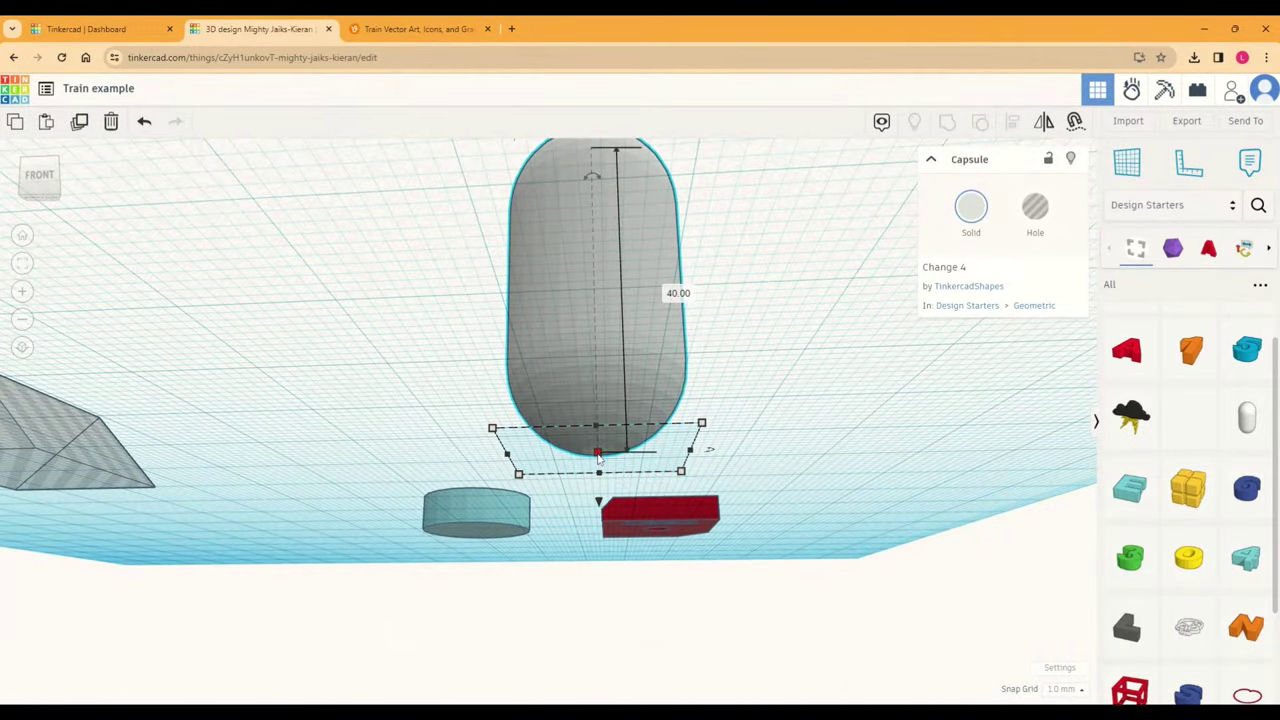
right_drag(617, 463, 567, 444)
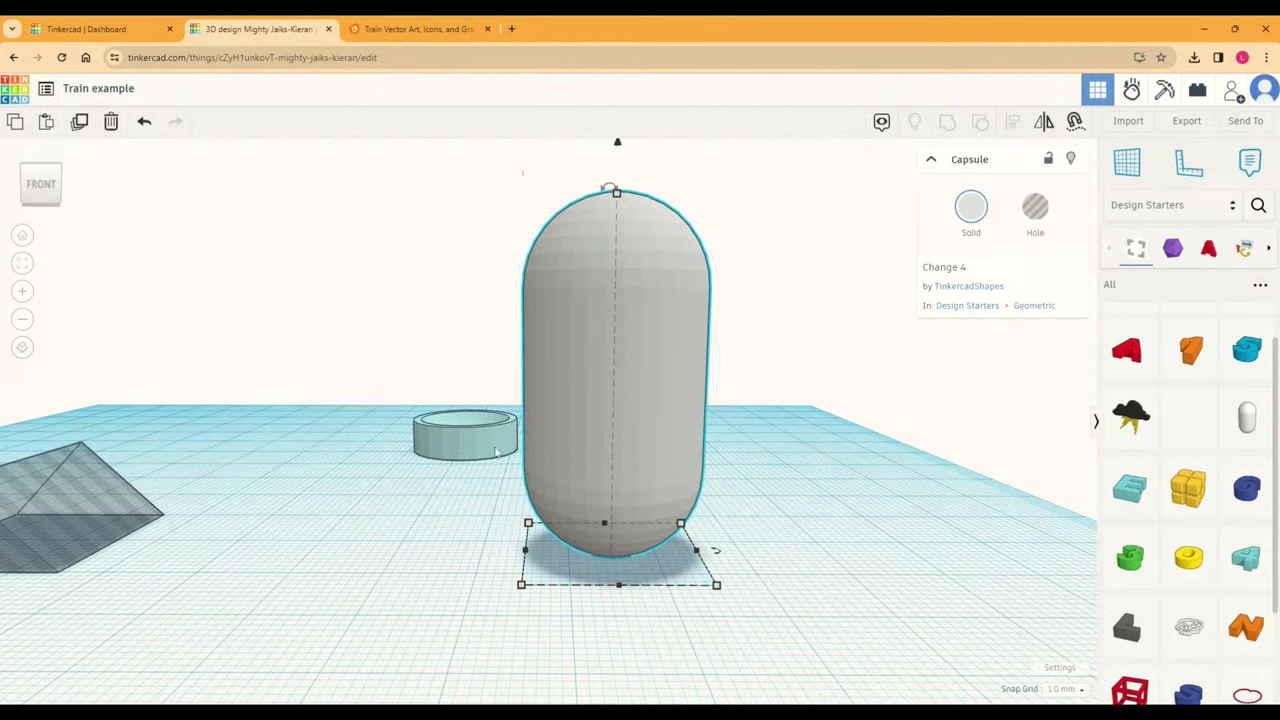
Step: Try the light-blue bowl as a base under the standing capsule and move it back out
drag(496, 452, 581, 561)
drag(636, 573, 647, 551)
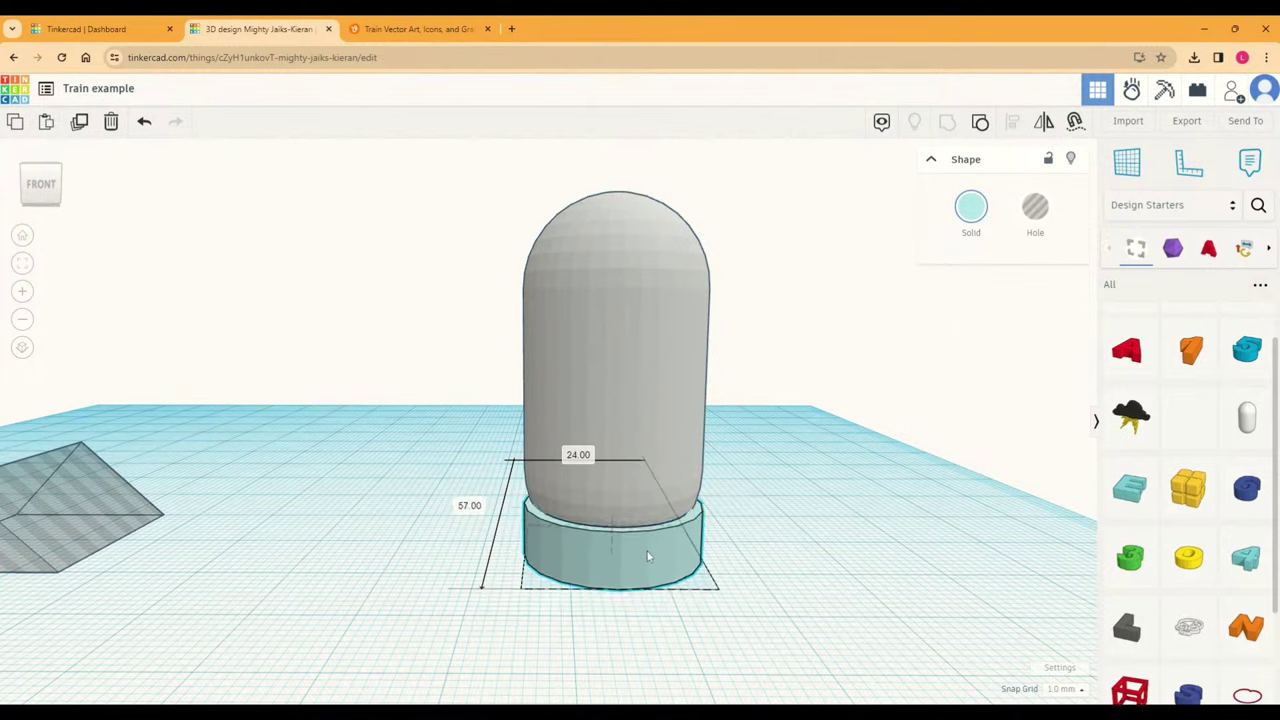
click(811, 560)
right_drag(811, 560, 738, 562)
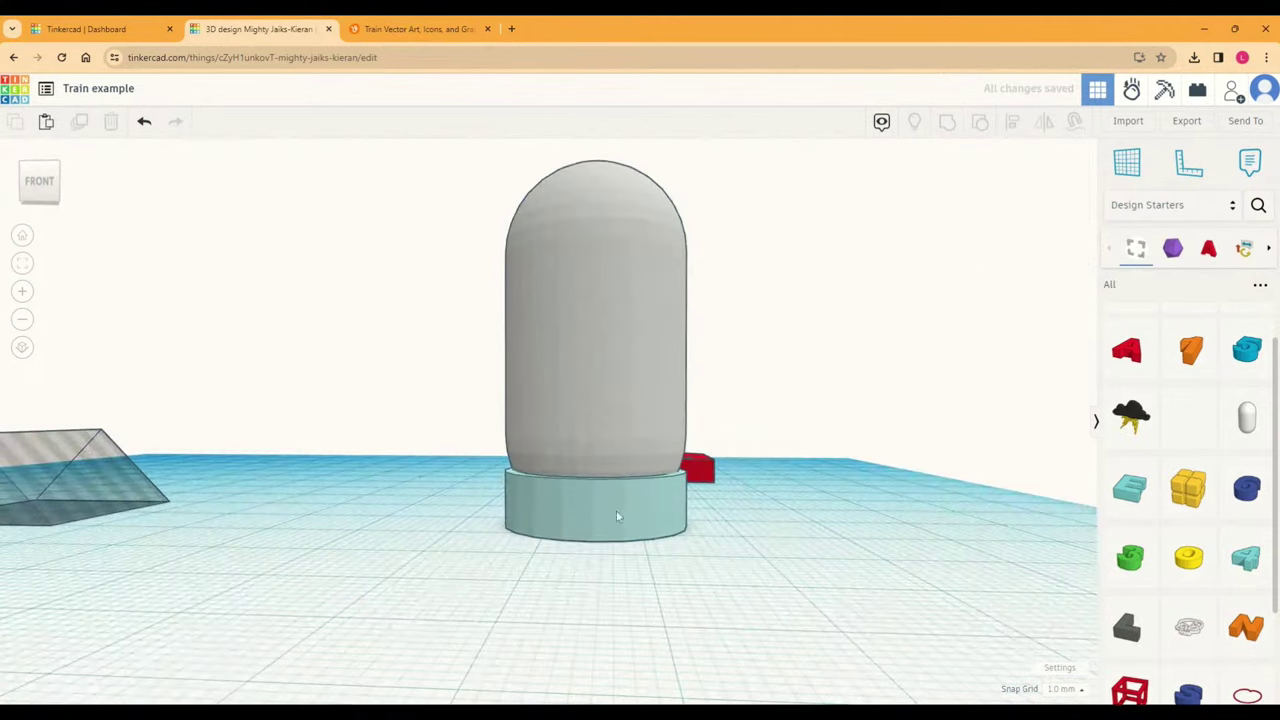
drag(652, 520, 433, 465)
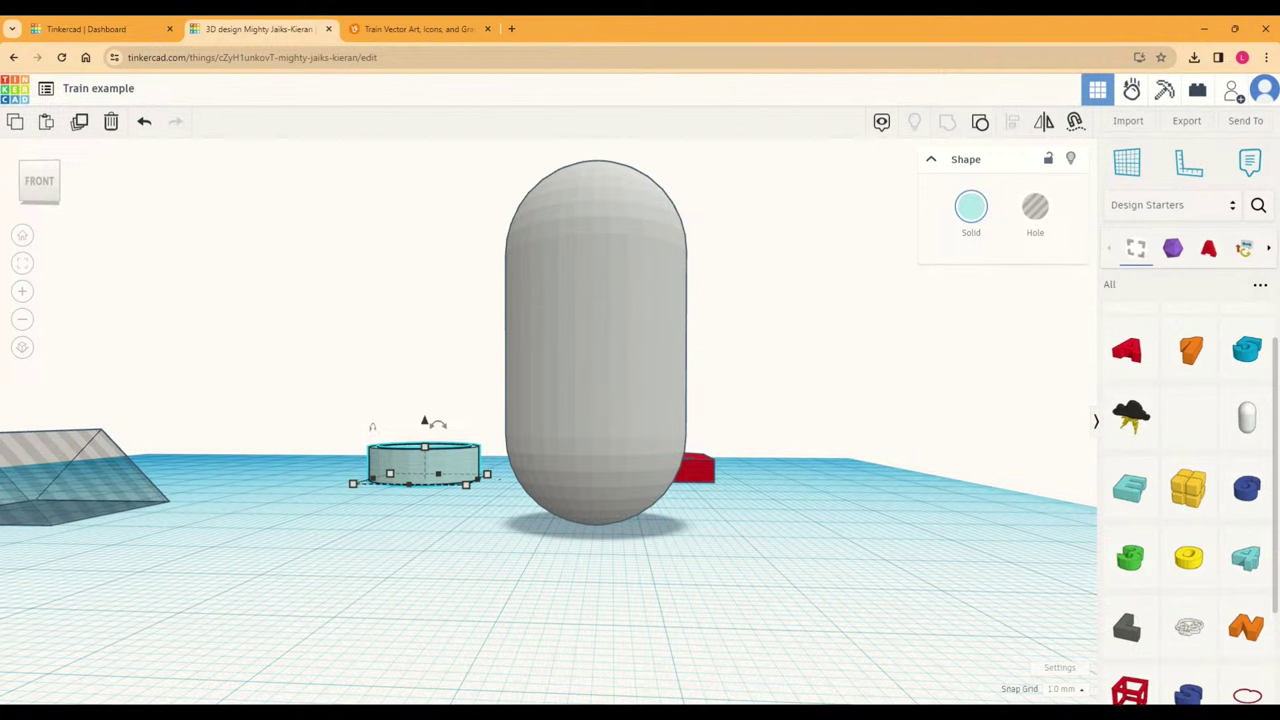
Step: Place a box hole from Basic Shapes, flatten it to a thin plate, and move it beneath the capsule
right_drag(650, 583, 660, 593)
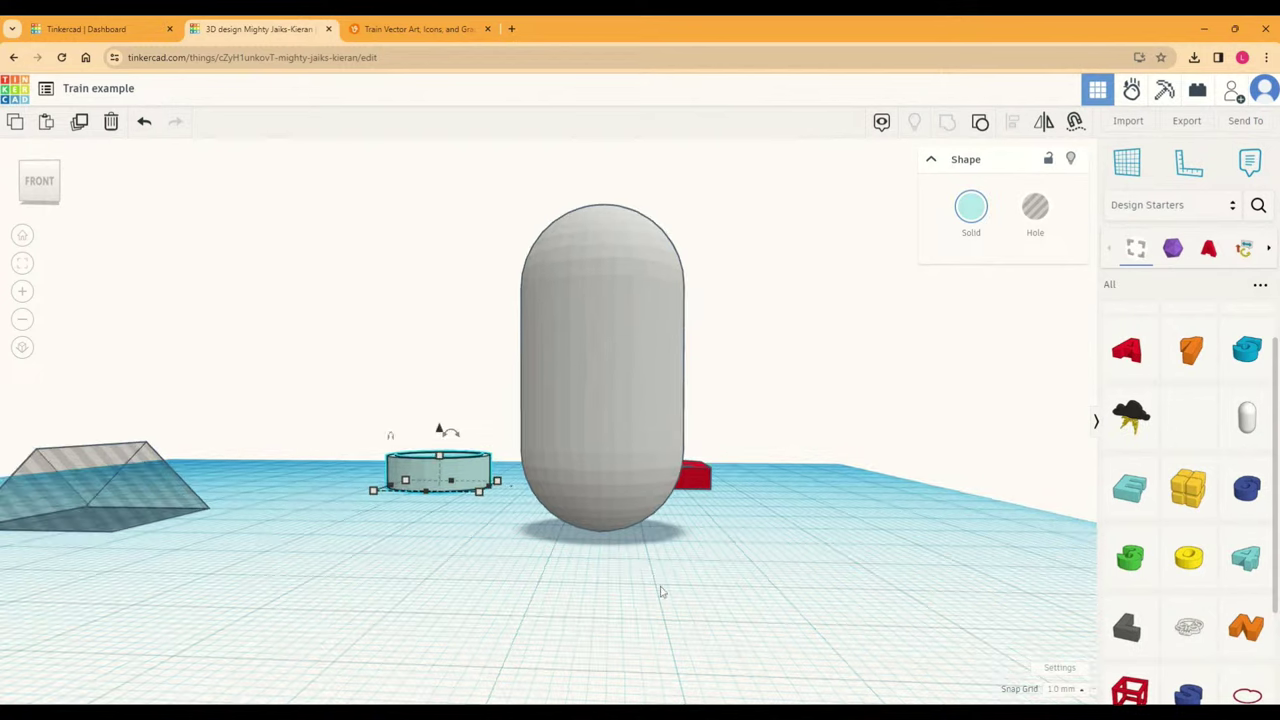
right_drag(610, 541, 637, 517)
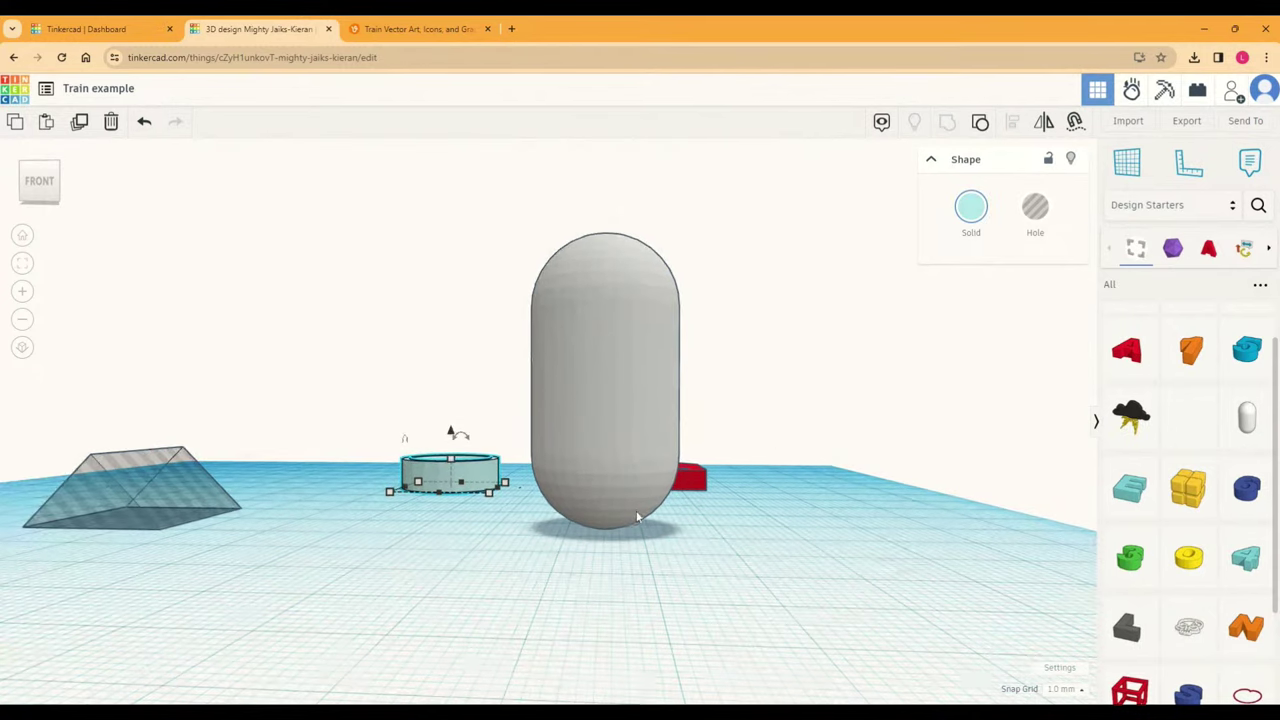
right_drag(775, 554, 795, 535)
scroll(1200, 450, up, 1)
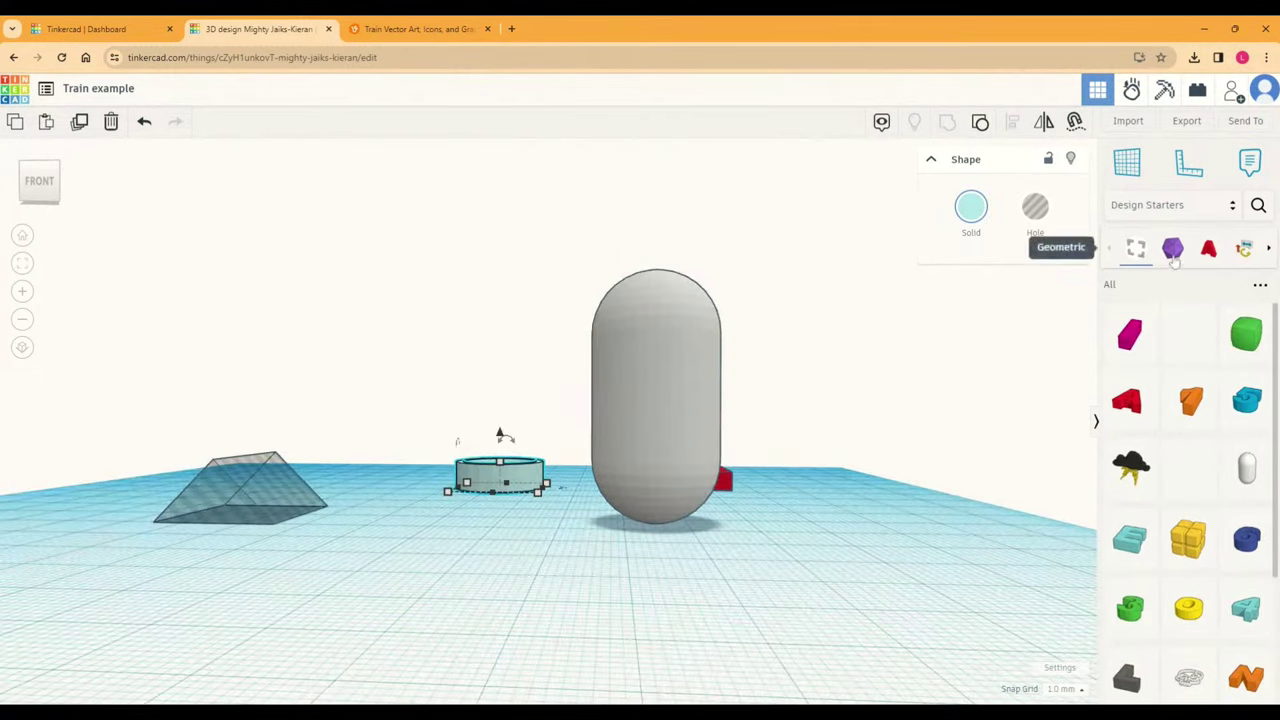
click(1145, 207)
click(1149, 260)
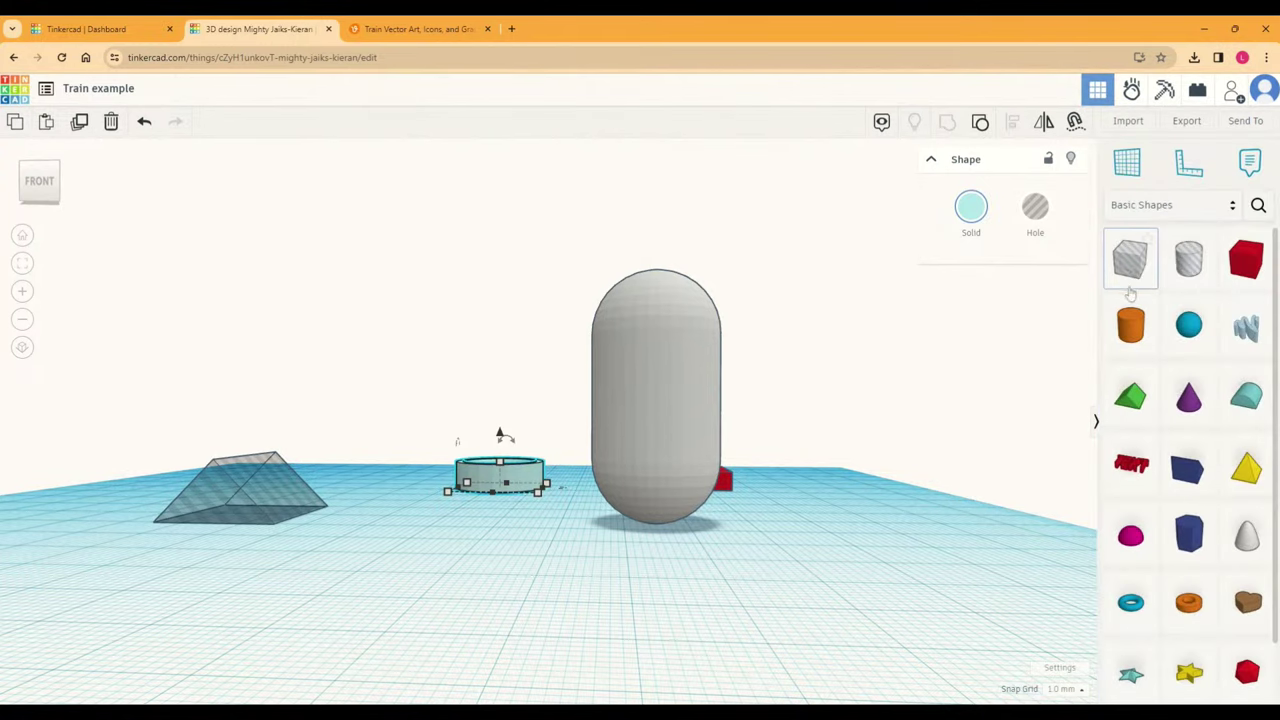
drag(1129, 258, 505, 600)
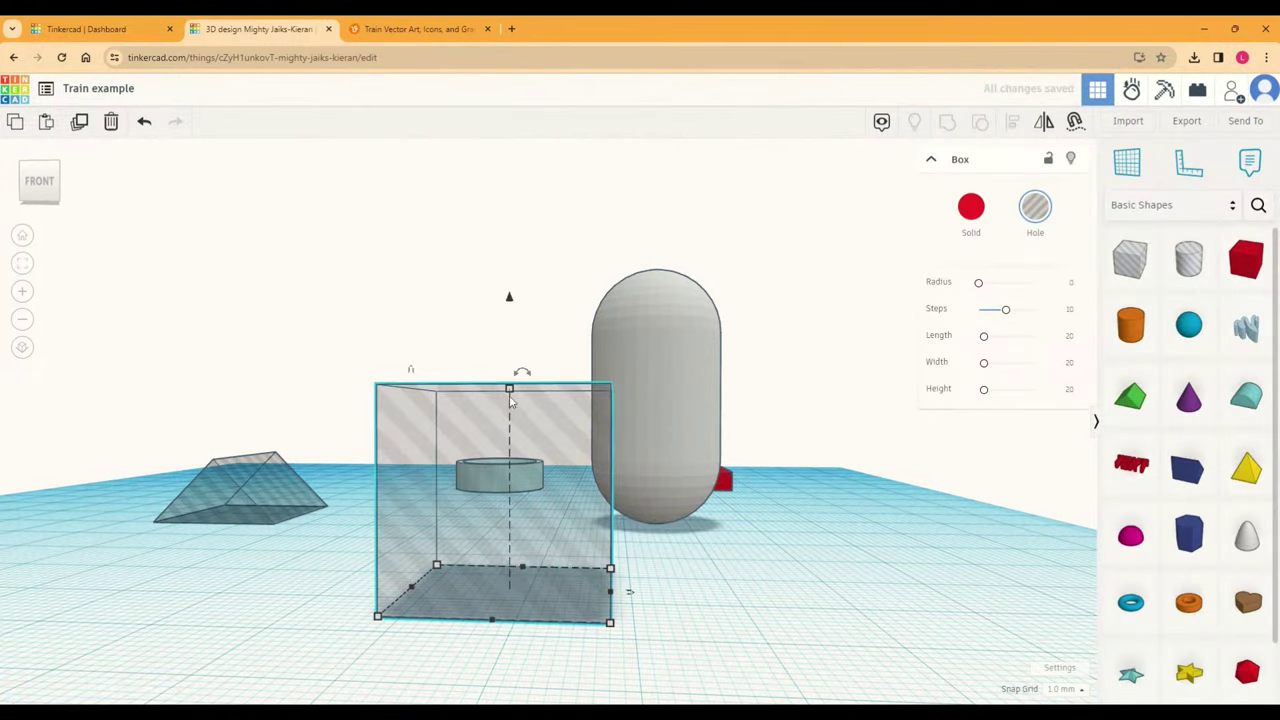
drag(509, 388, 645, 530)
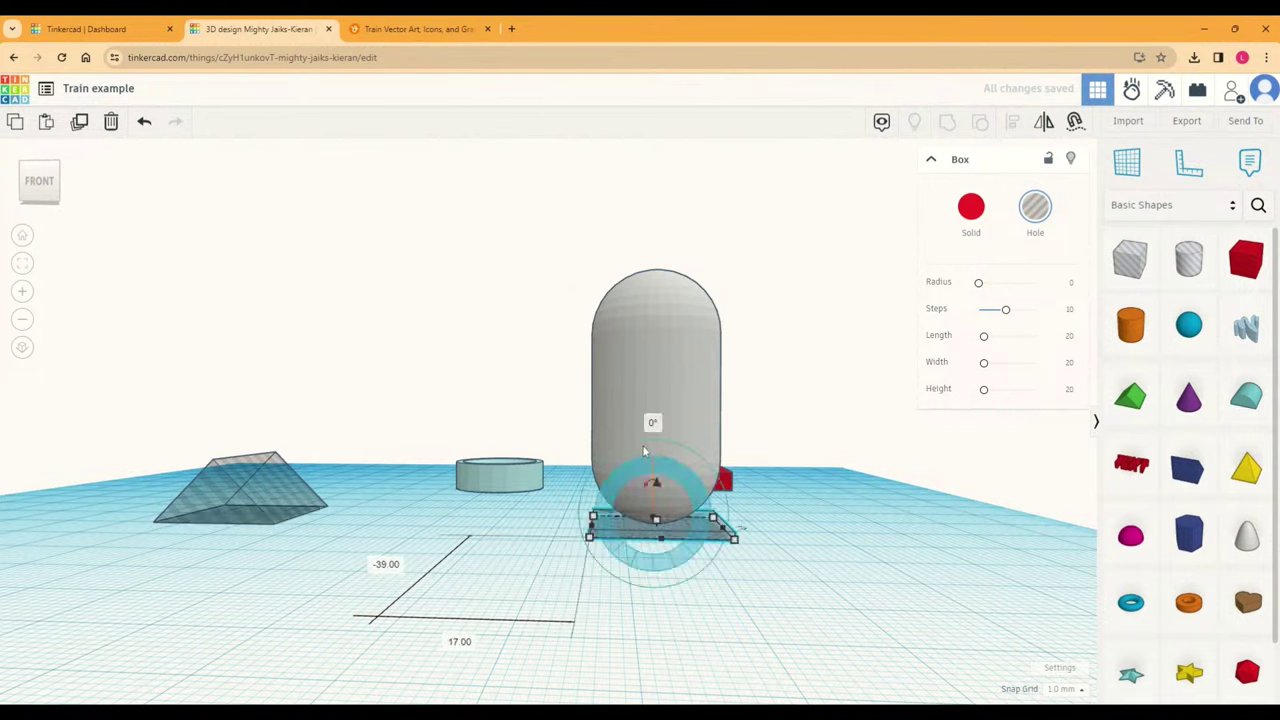
Step: Turn the snap grid off and nudge the flattened box hole into line beneath the capsule
click(1063, 689)
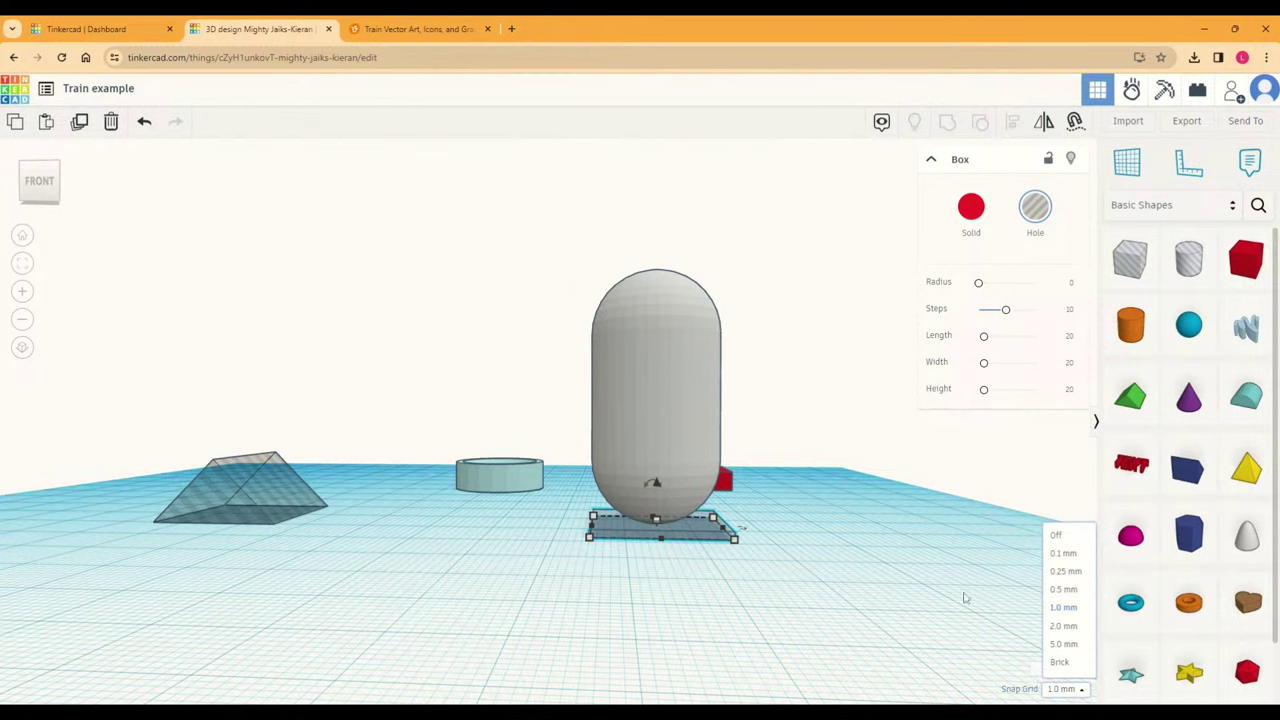
click(1057, 535)
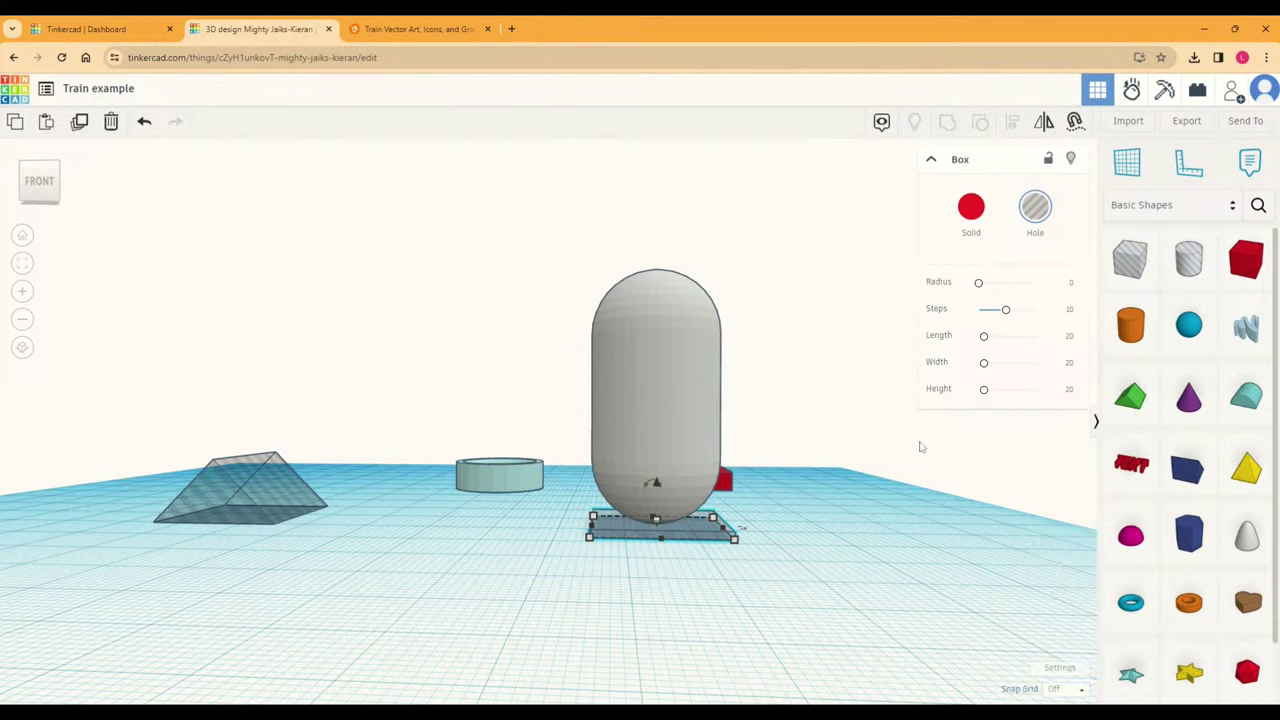
drag(714, 514, 655, 516)
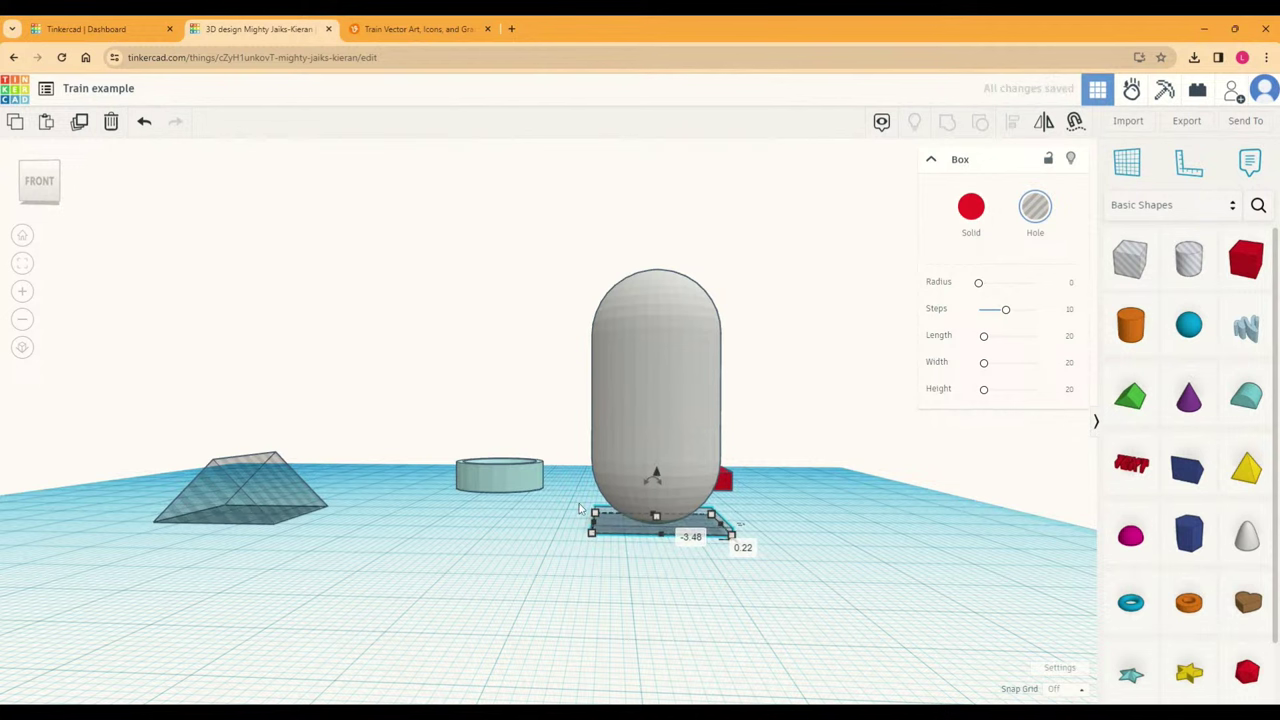
Step: Fine-tune the capsule's height so only the tip of its rounded bottom overlaps the flattened box hole
click(551, 523)
click(686, 432)
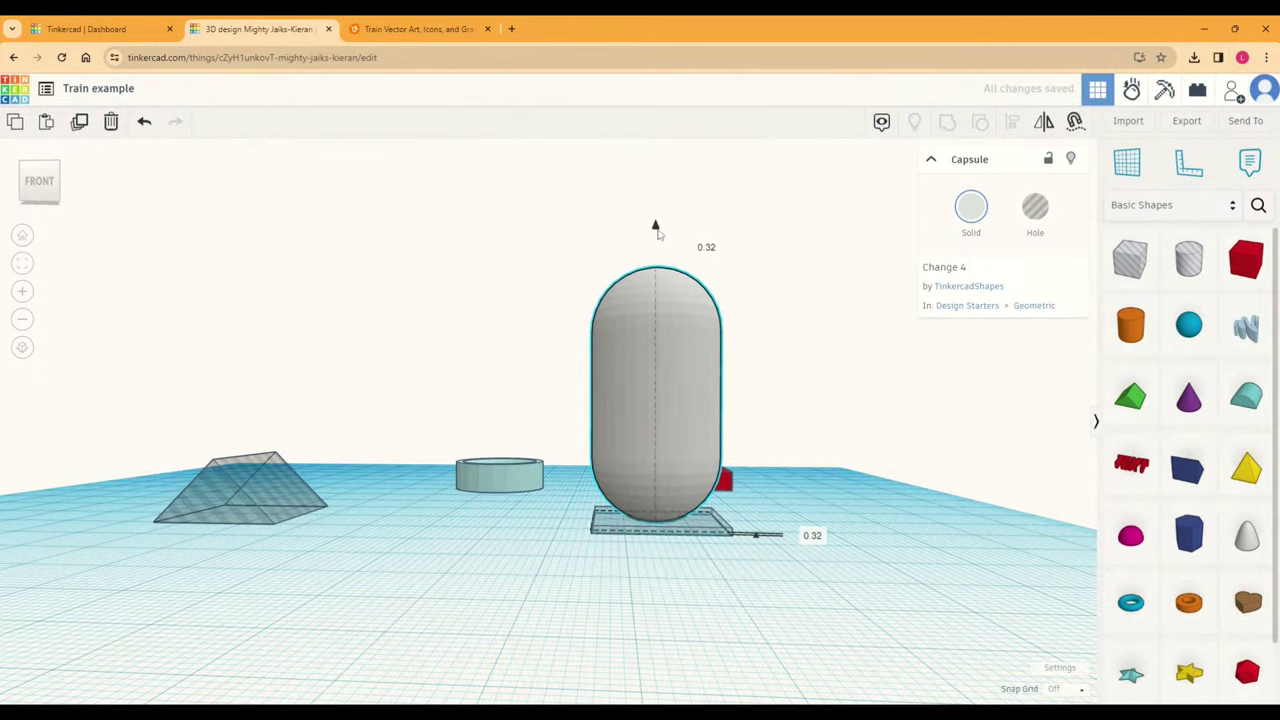
scroll(571, 449, up, 5)
right_drag(621, 540, 804, 369)
drag(779, 371, 772, 370)
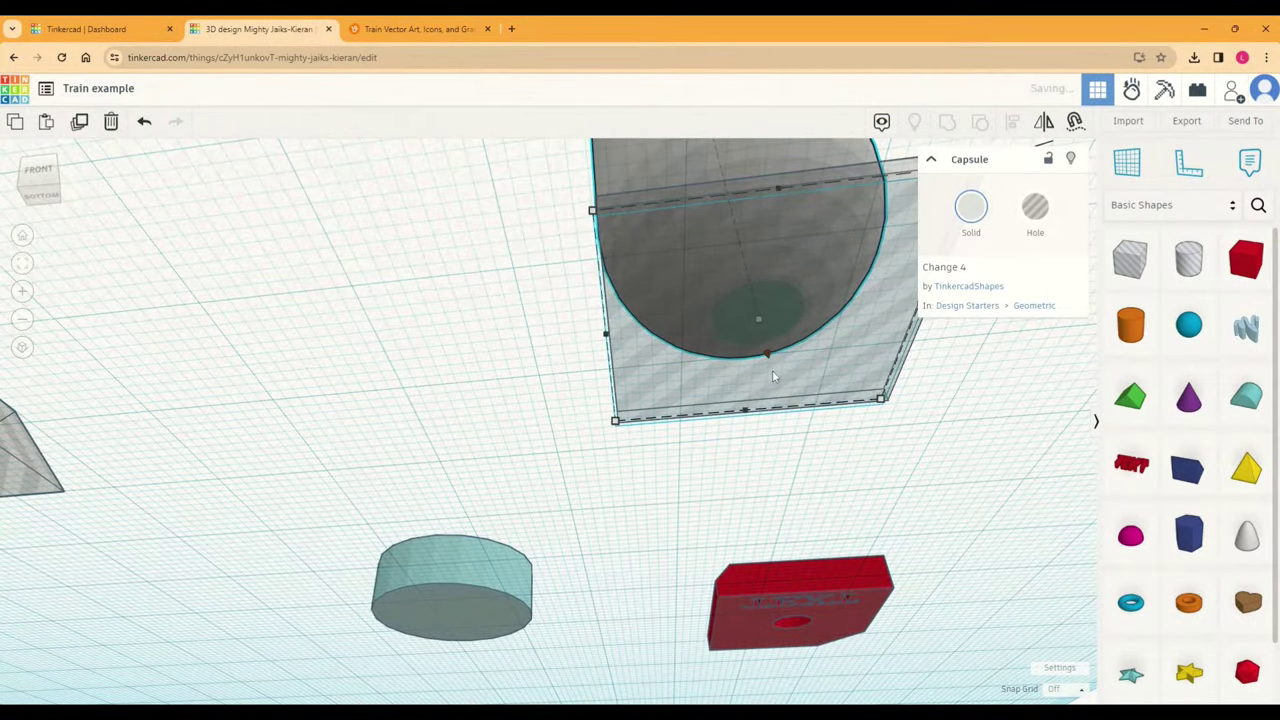
Step: Group the capsule with the flattened box hole to cut the capsule's bottom flat
click(470, 398)
drag(500, 290, 798, 368)
click(950, 122)
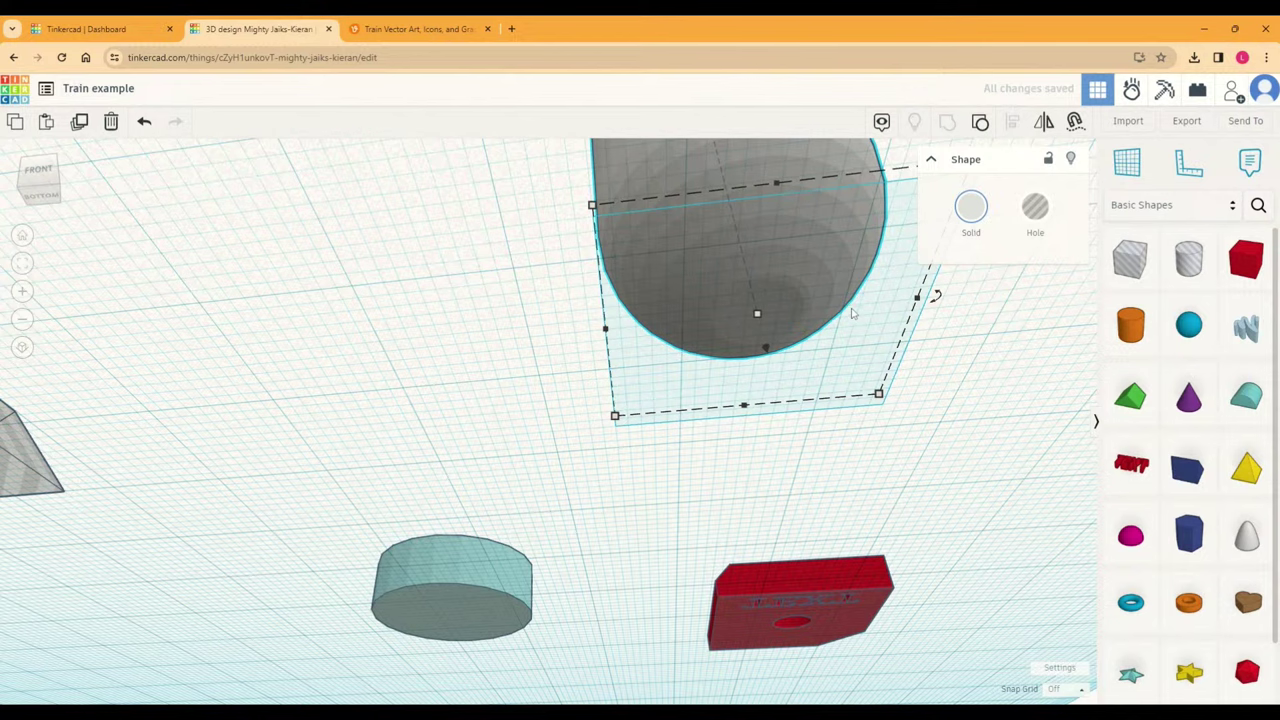
right_drag(477, 266, 517, 338)
scroll(516, 338, down, 5)
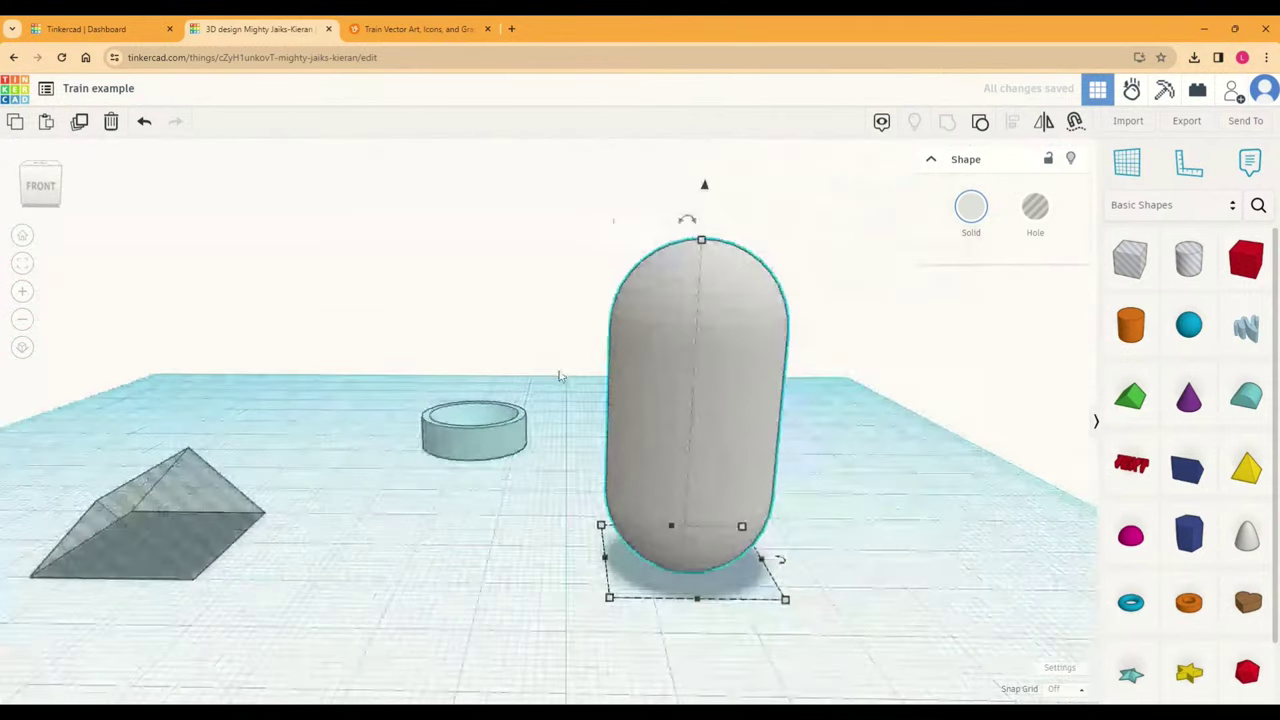
Step: Move the cut capsule slightly forward on the workplane and examine its flattened underside
drag(755, 472, 680, 477)
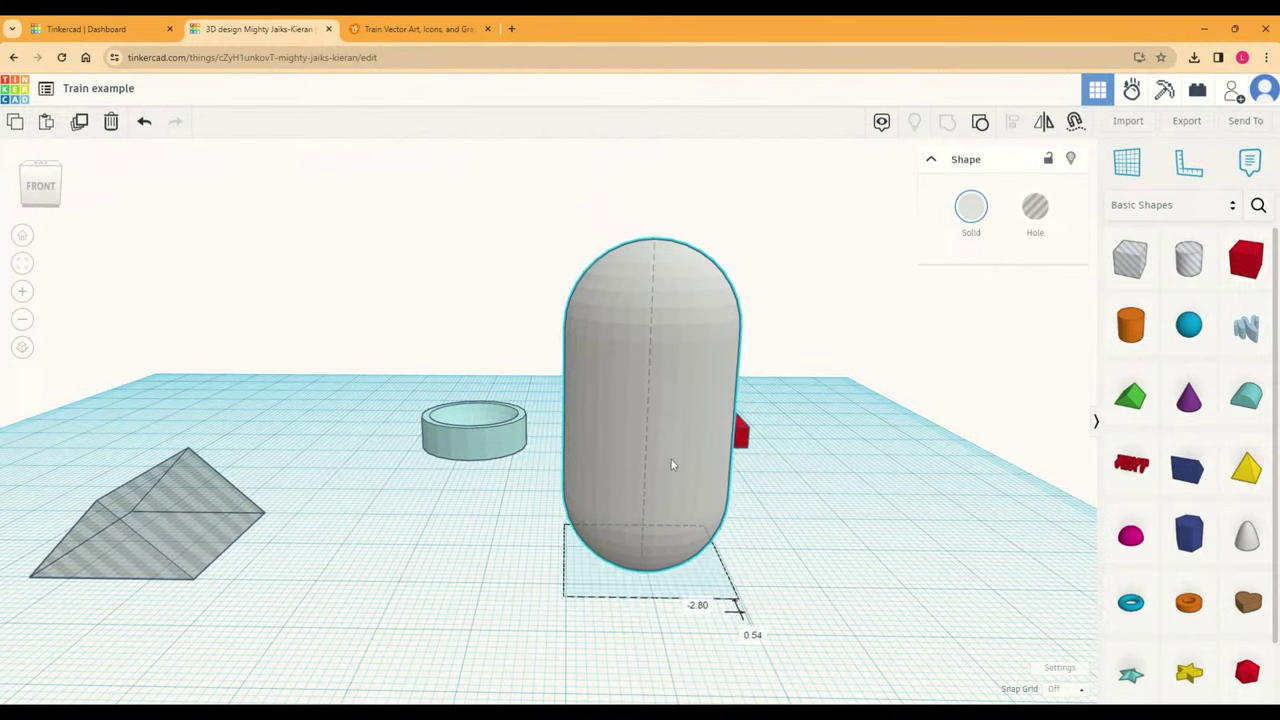
drag(671, 466, 683, 480)
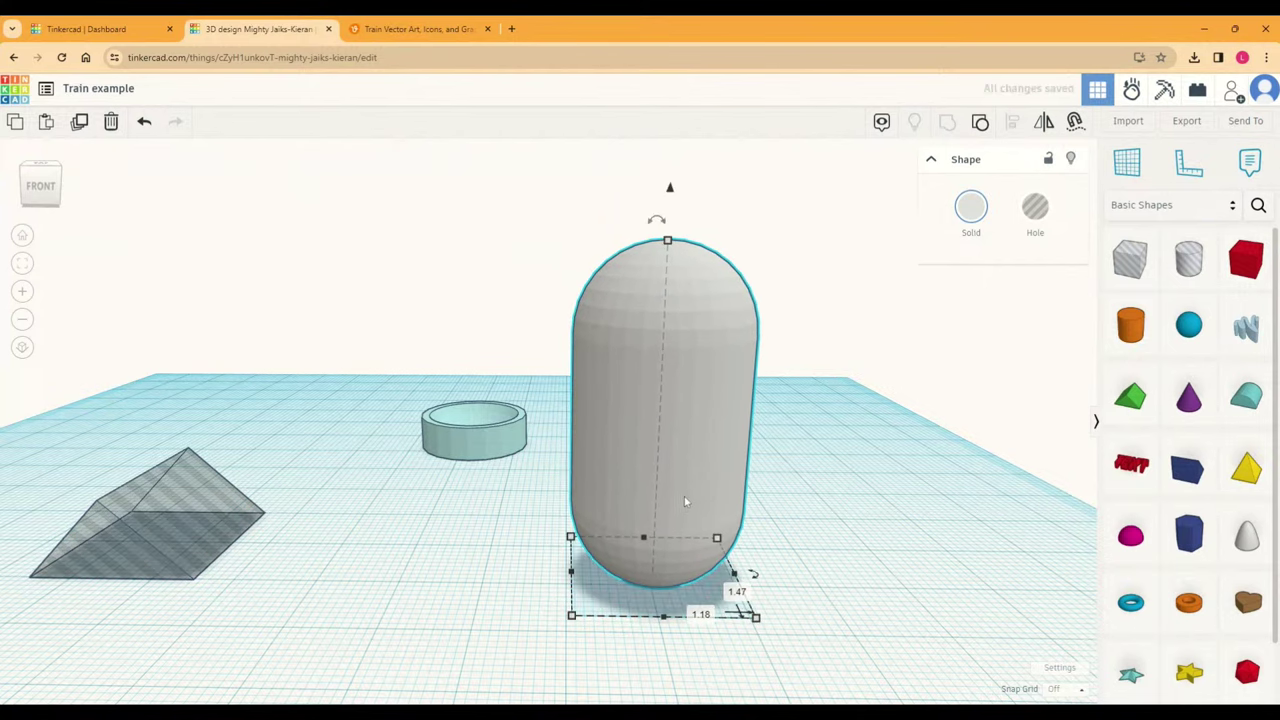
drag(679, 420, 698, 523)
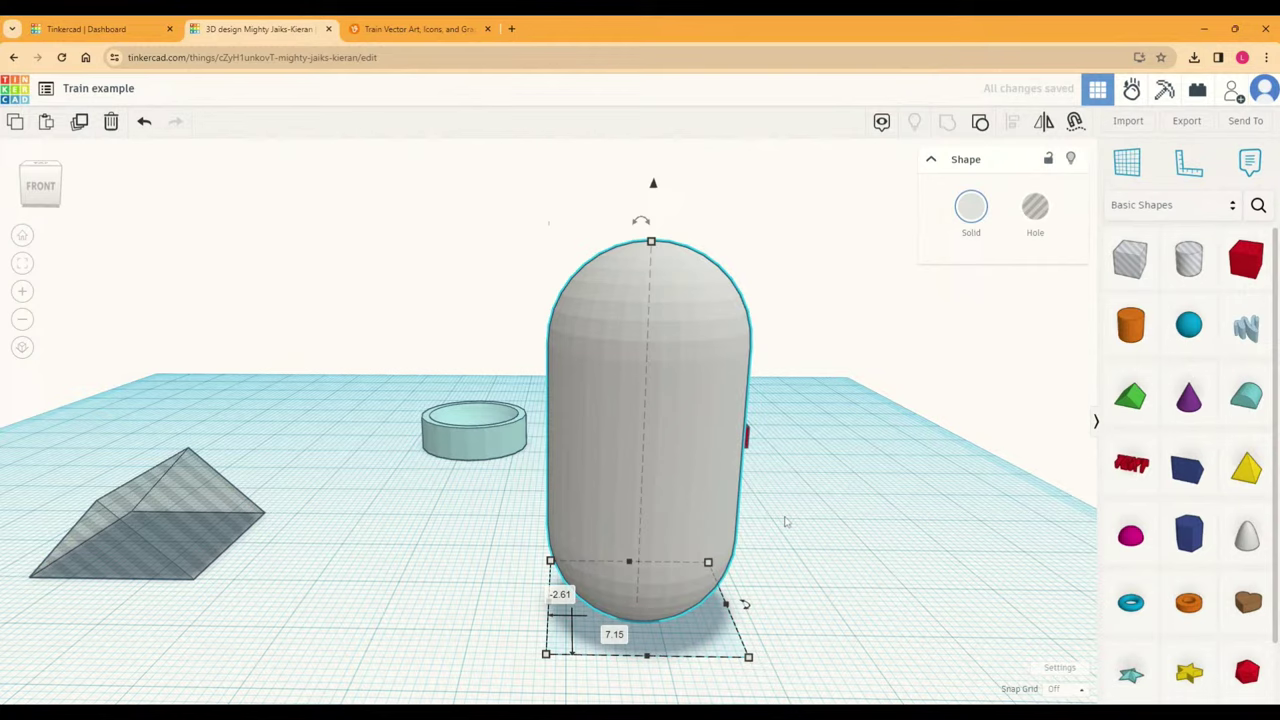
right_drag(825, 590, 632, 308)
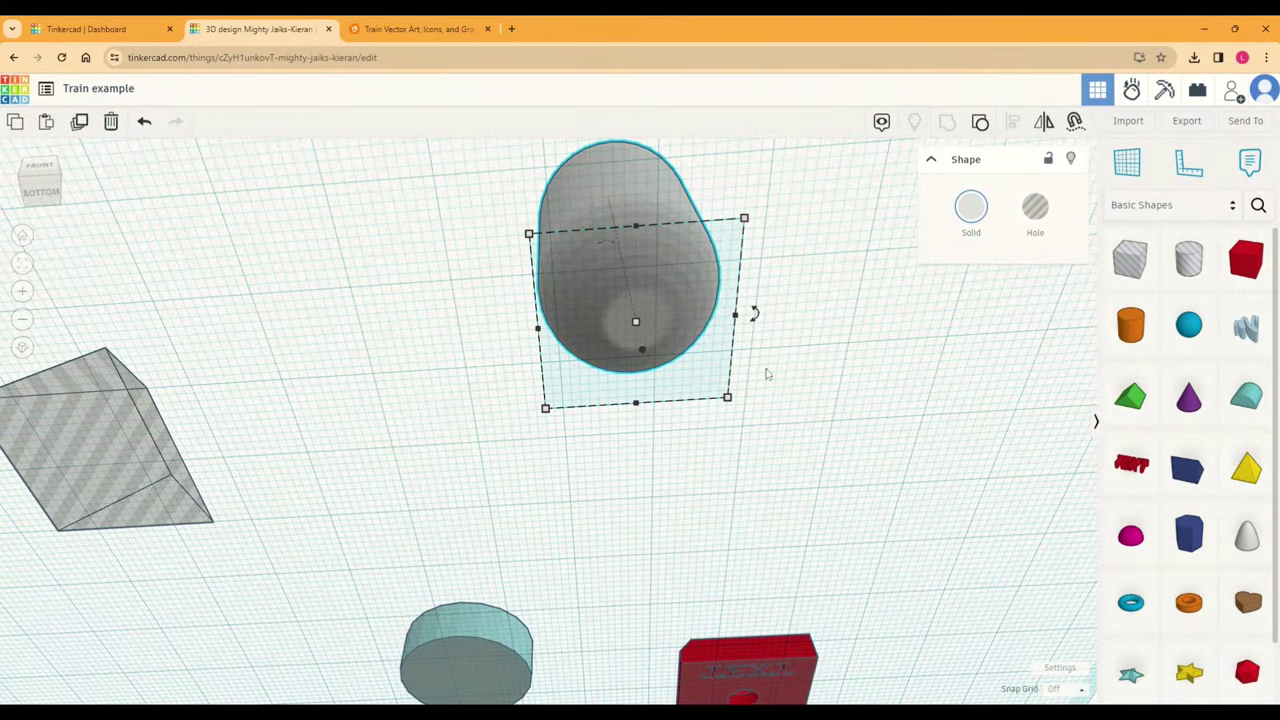
Step: Delete the cut capsule from the workplane
right_drag(871, 354, 871, 497)
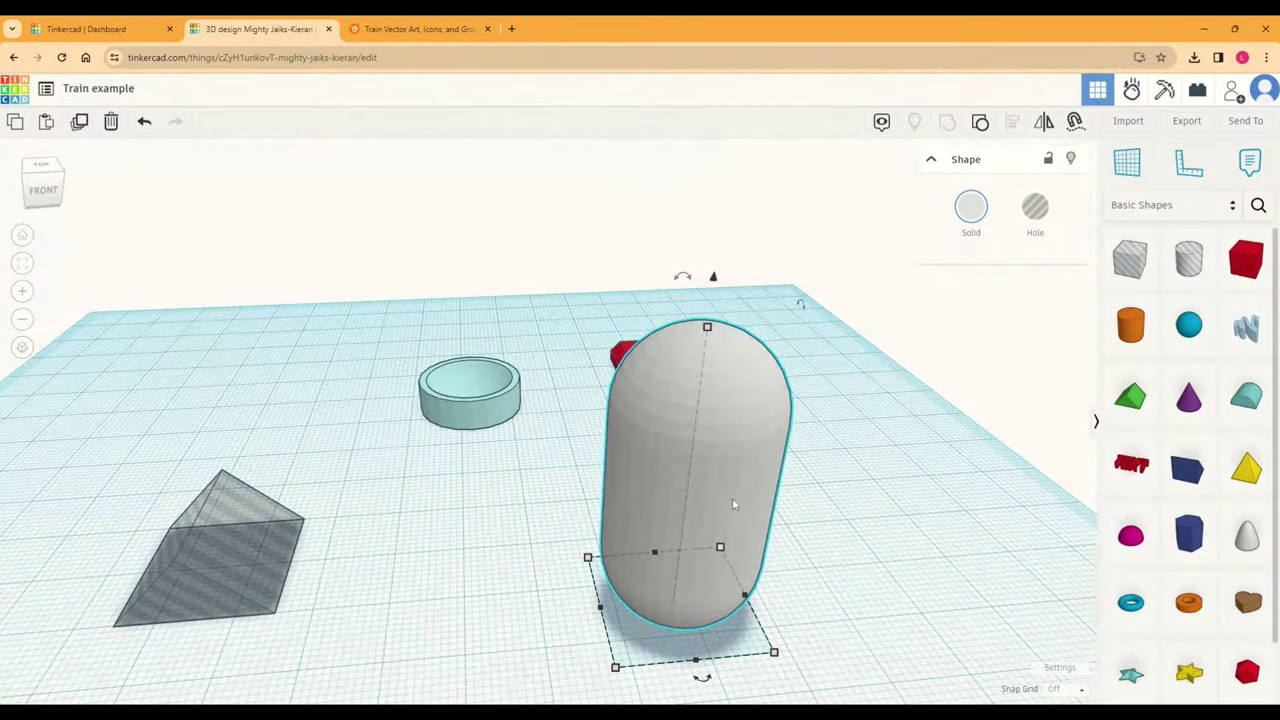
key(Delete)
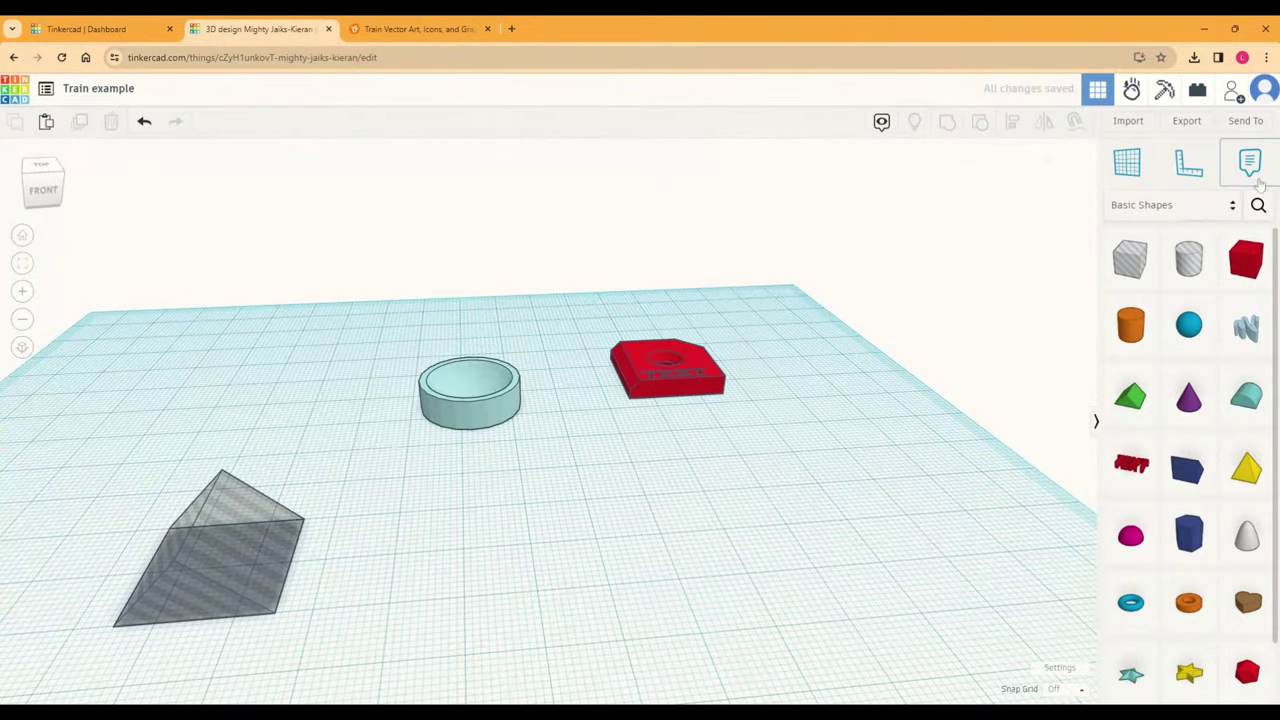
Step: Browse the Creatures & Characters collection in the shapes library, loading more shapes to look through the available models
click(1184, 205)
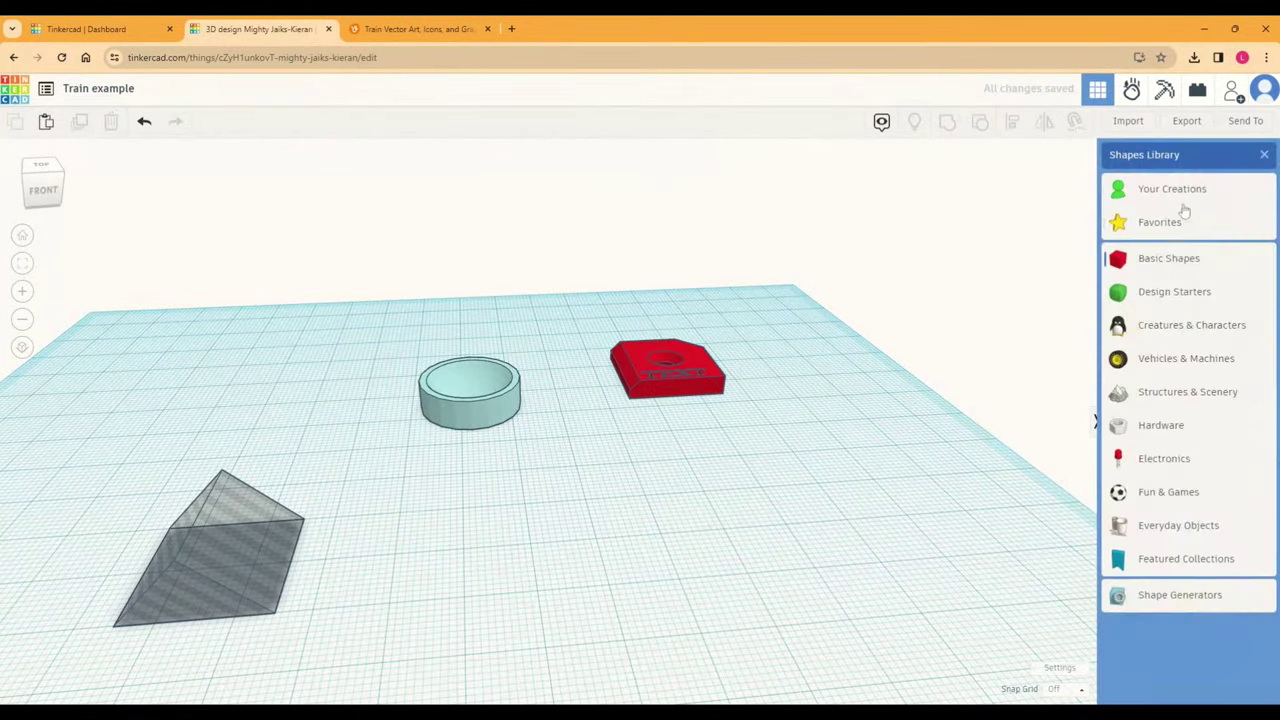
click(1184, 327)
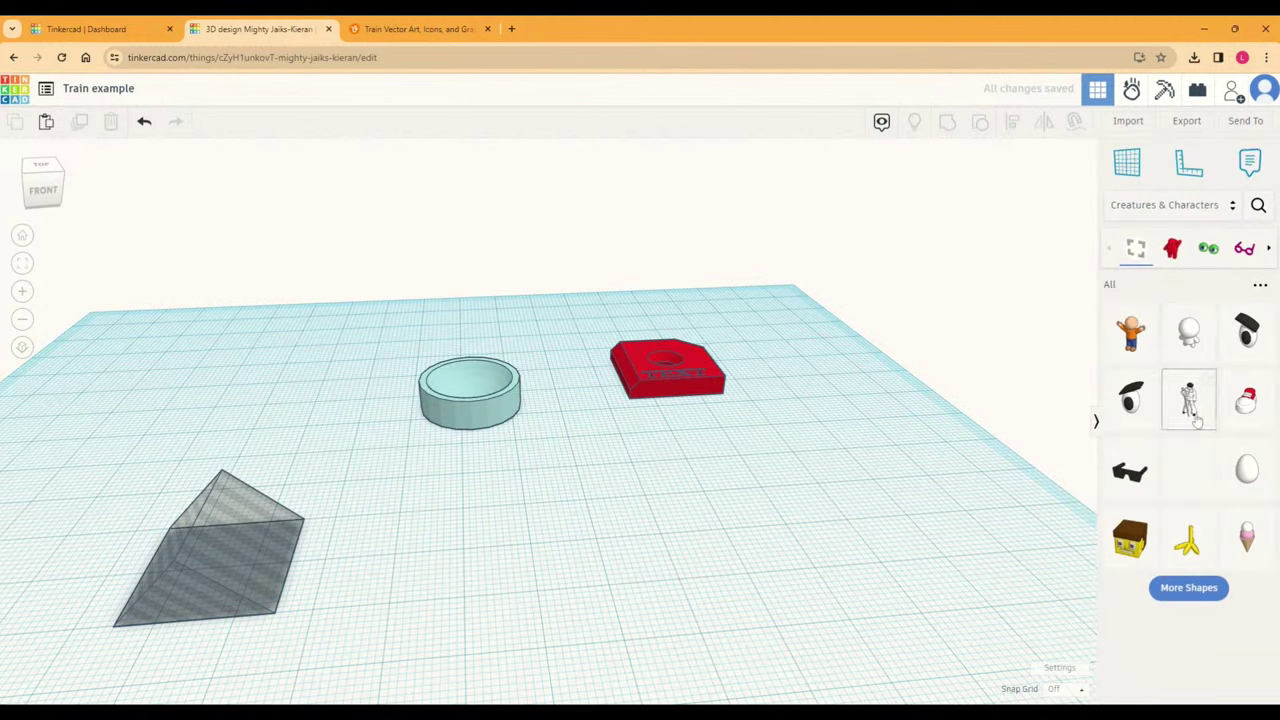
click(1188, 587)
scroll(1224, 480, down, 2)
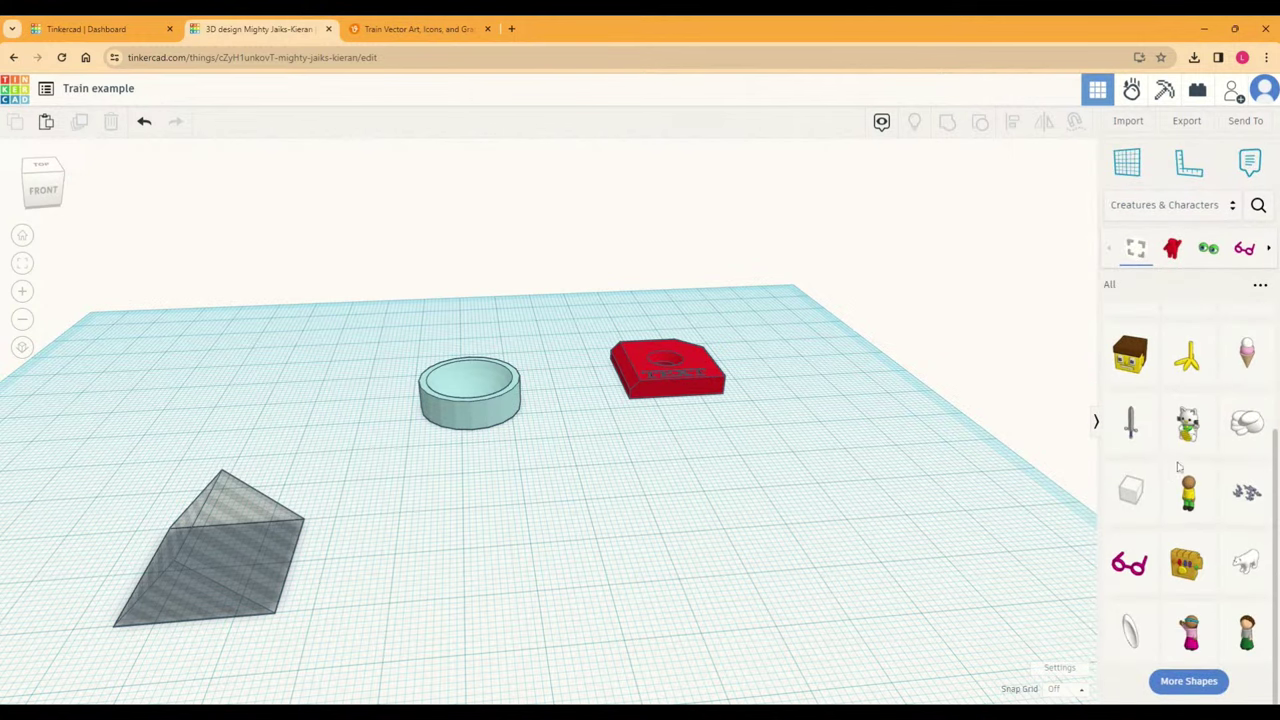
click(1188, 681)
scroll(1188, 572, down, 3)
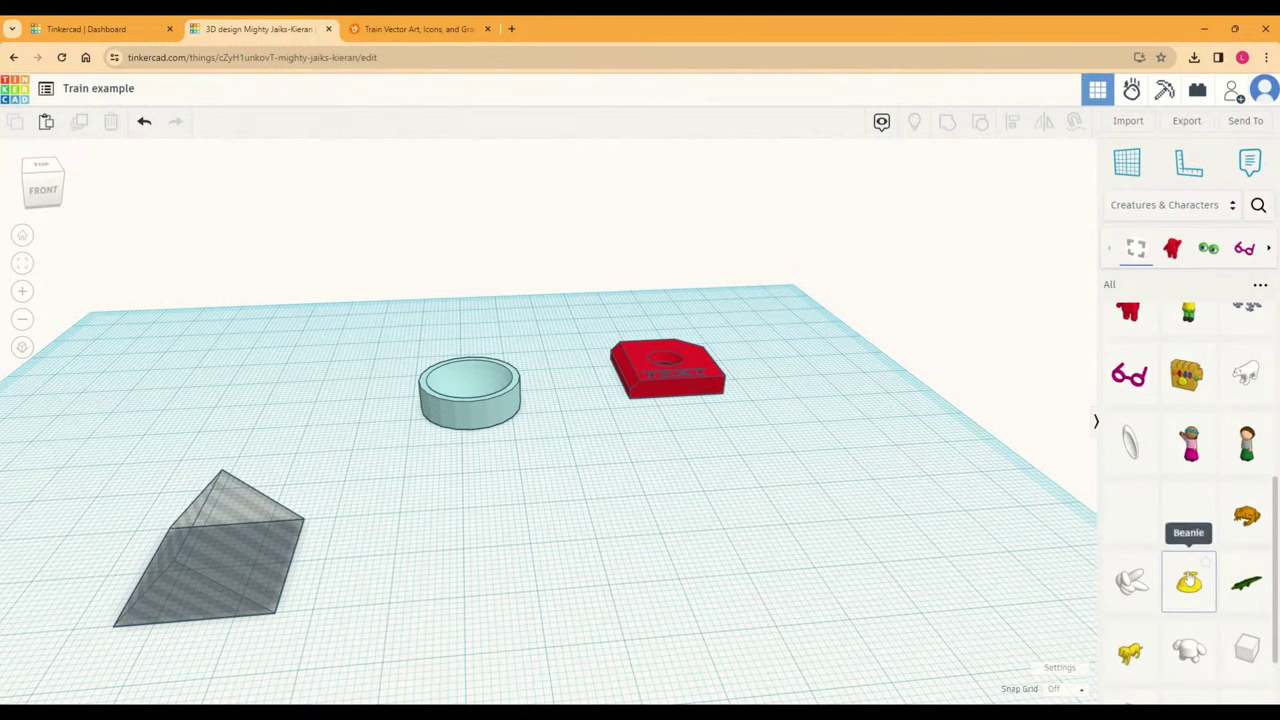
scroll(1189, 585, down, 1)
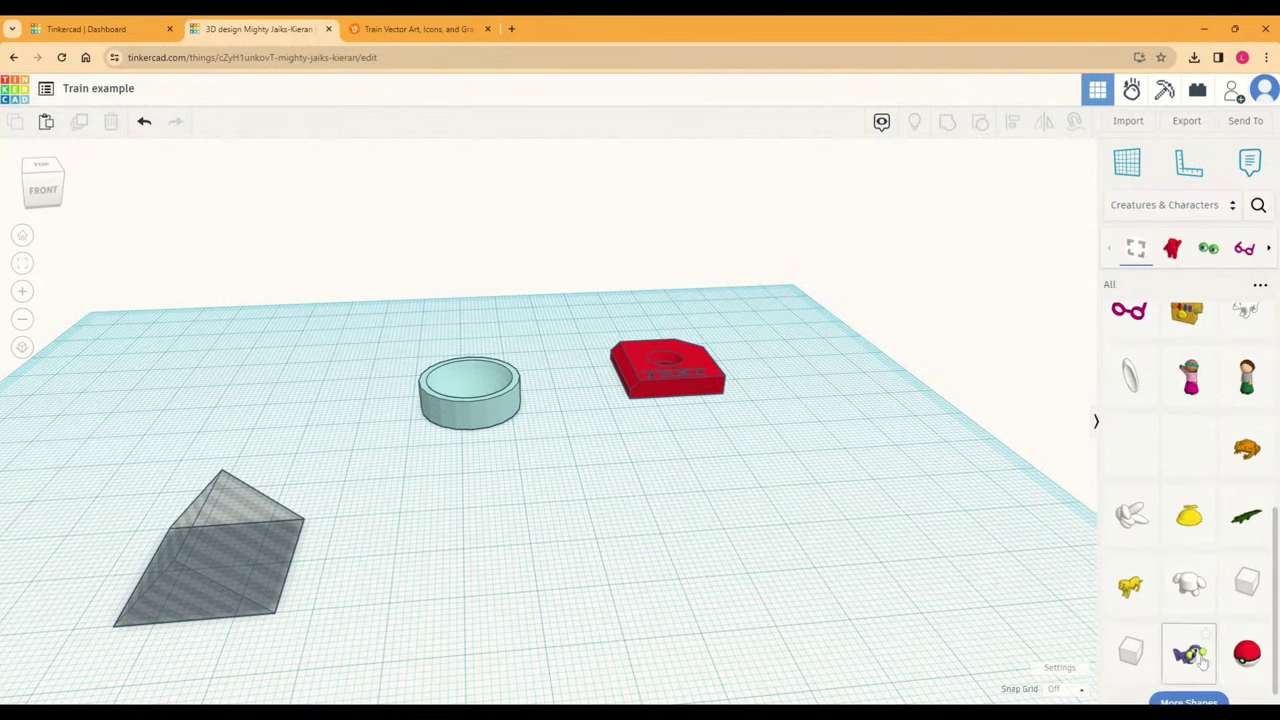
scroll(1192, 610, down, 5)
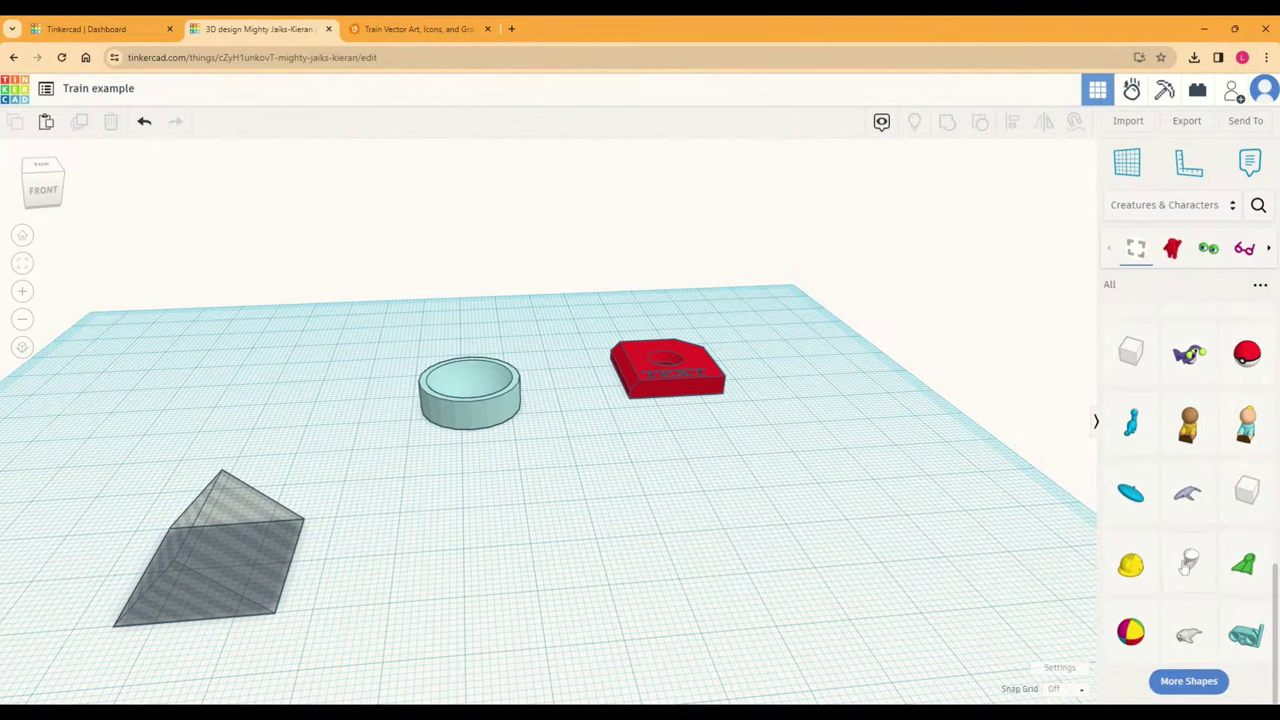
Step: Browse the Structures & Scenery collection, loading further shapes down to the green simple tree
click(1190, 210)
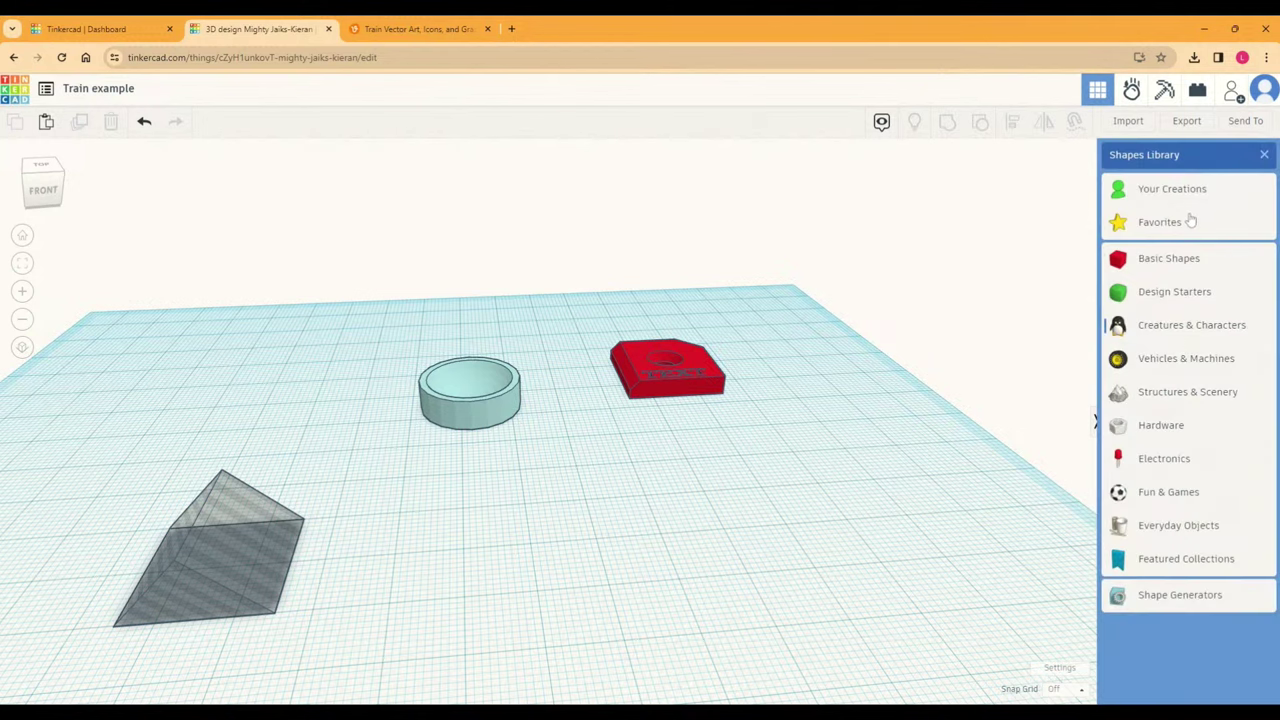
click(1171, 395)
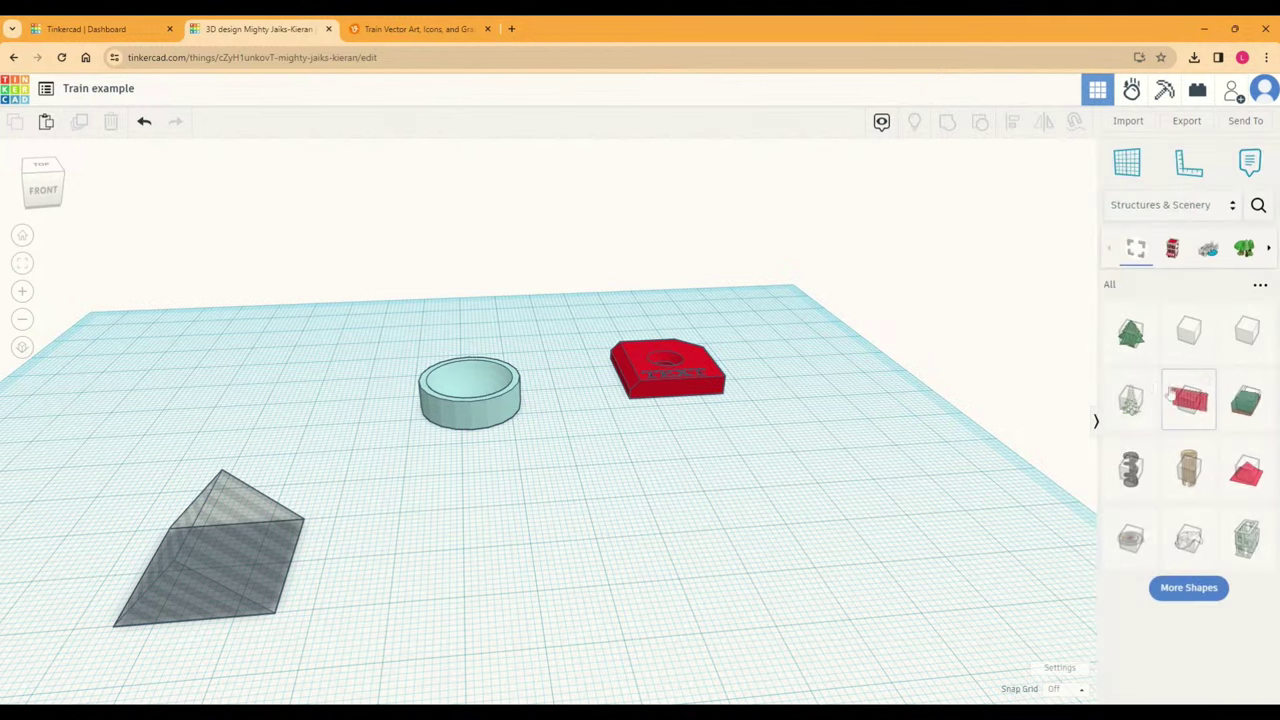
click(1187, 588)
scroll(1190, 595, down, 3)
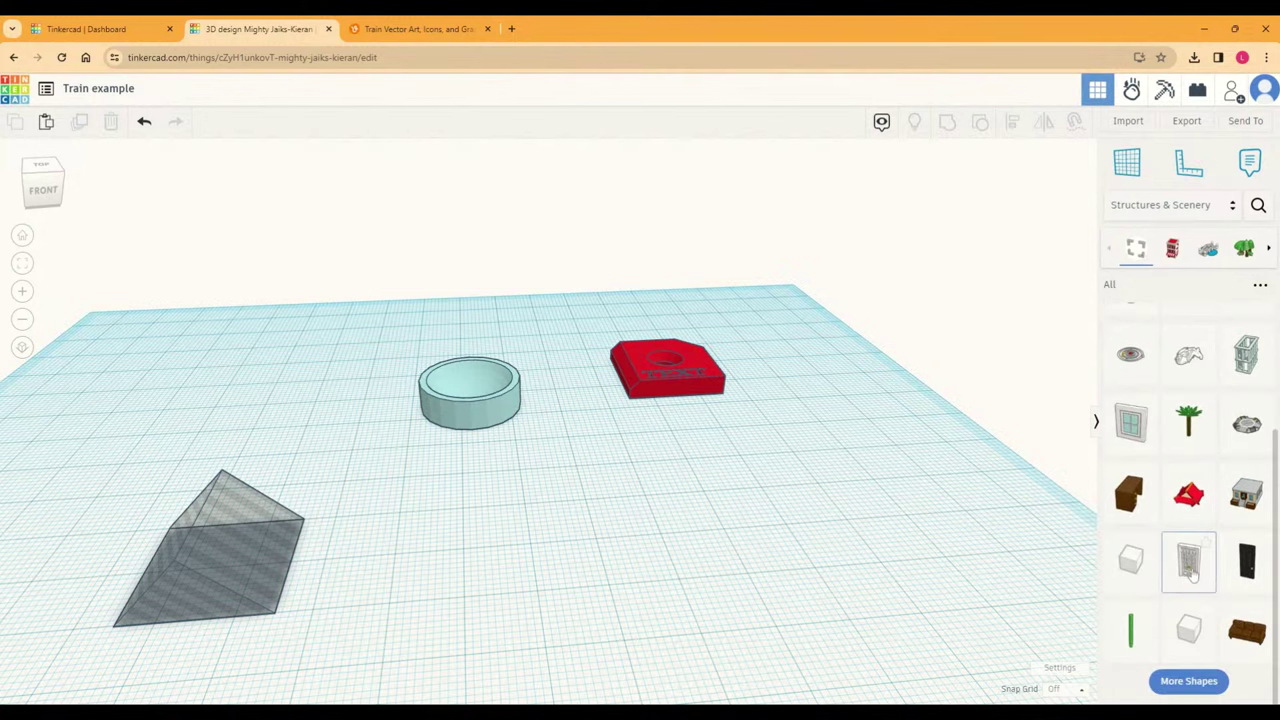
click(1190, 661)
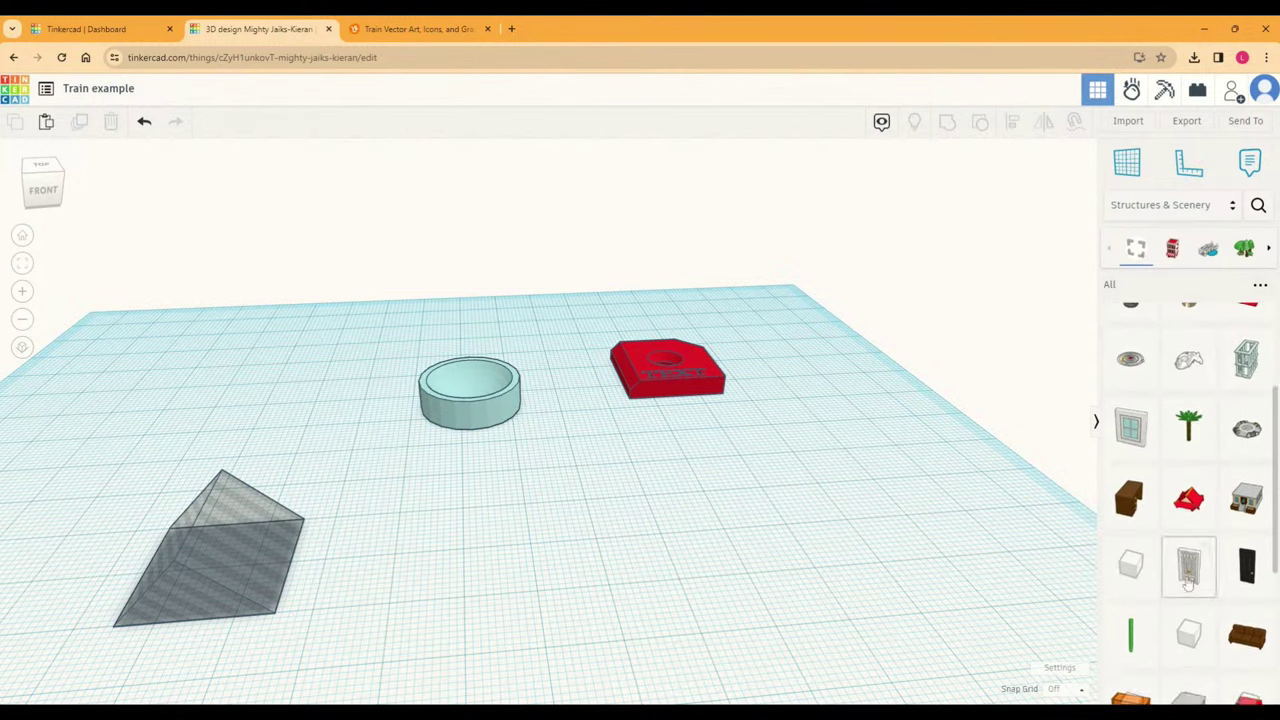
scroll(1188, 570, down, 3)
scroll(1188, 580, down, 2)
click(1188, 677)
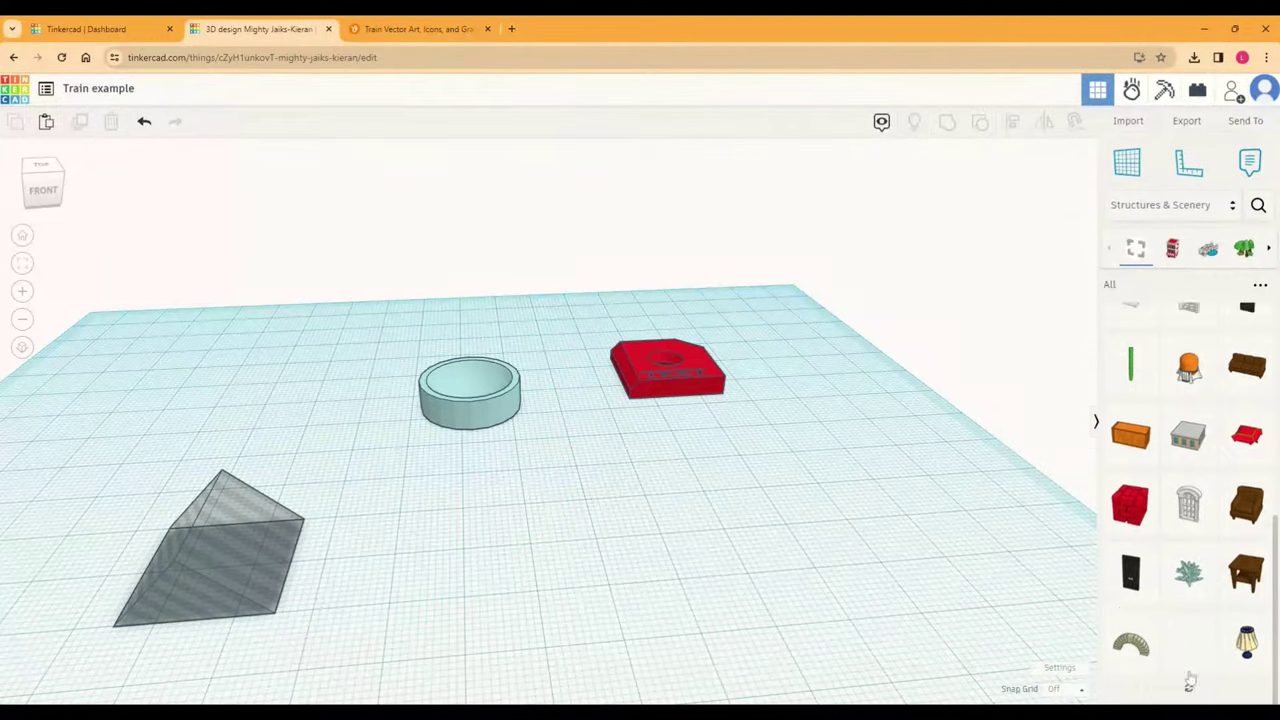
scroll(1188, 640, down, 2)
scroll(1189, 598, down, 2)
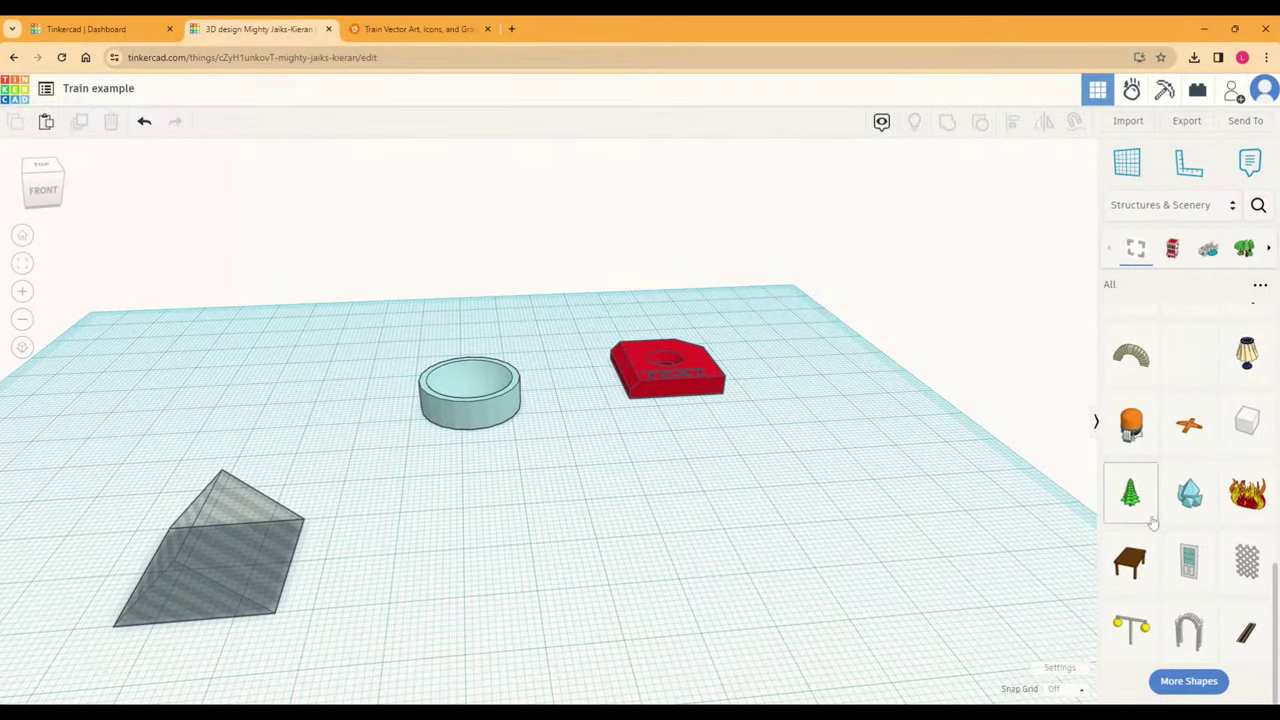
Step: Try out the green simple tree on the workplane, view it as a whole and delete it
drag(1131, 503, 803, 455)
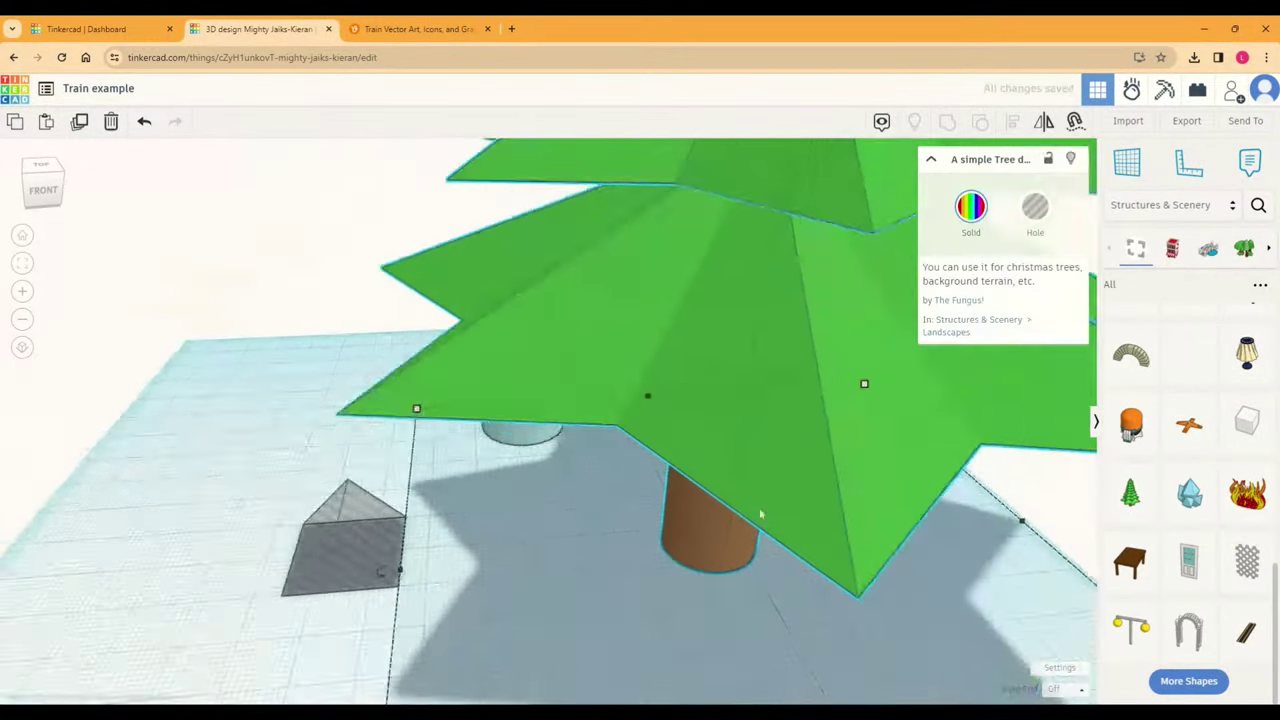
scroll(803, 455, down, 2)
right_drag(803, 458, 788, 491)
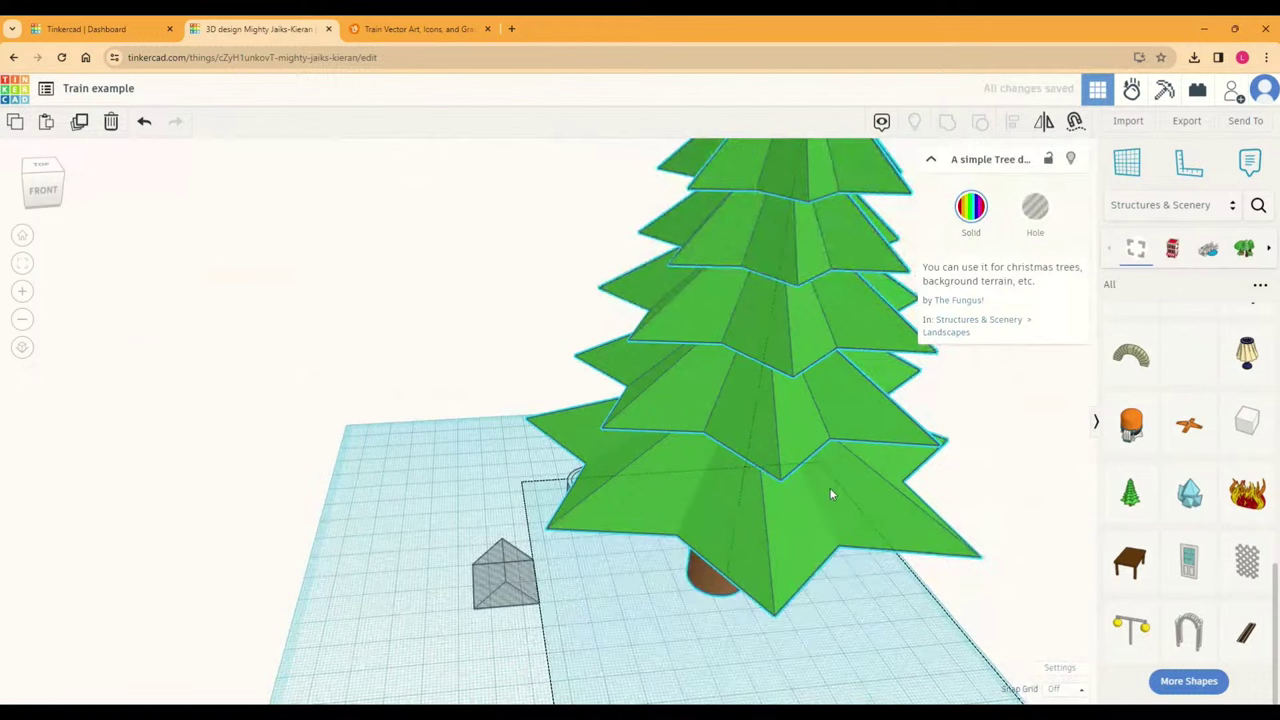
key(Delete)
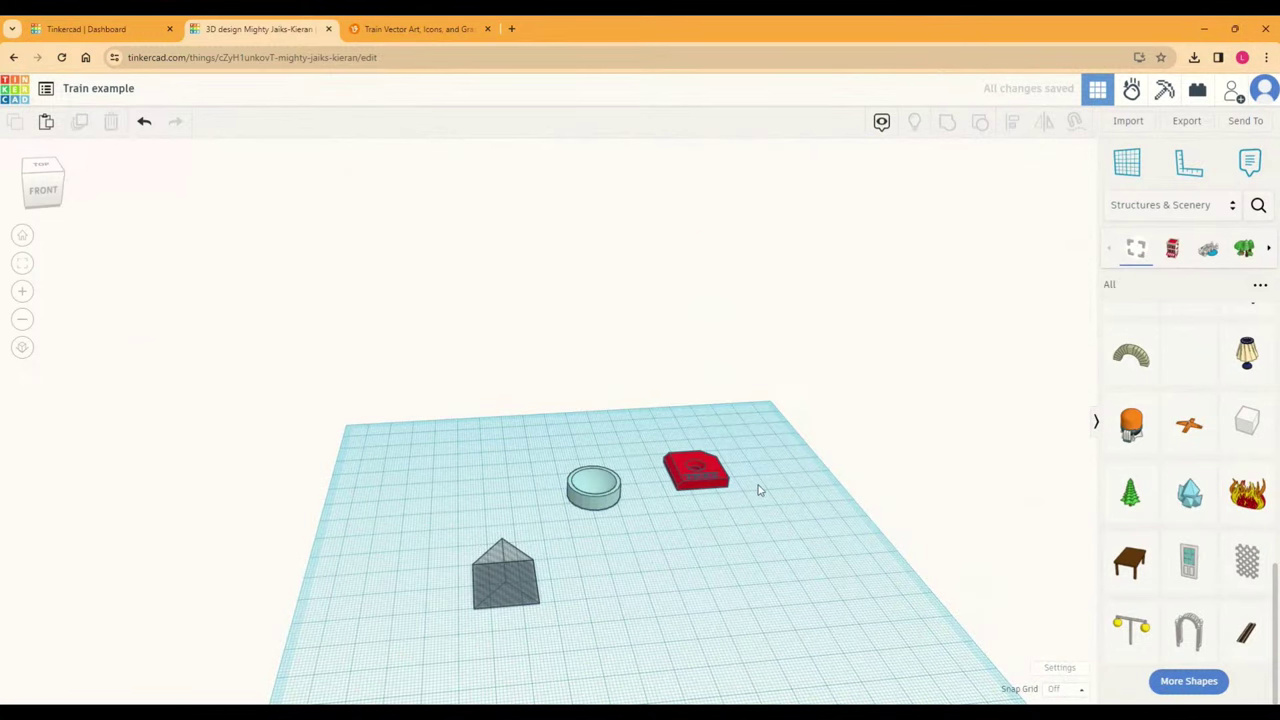
right_drag(758, 490, 834, 494)
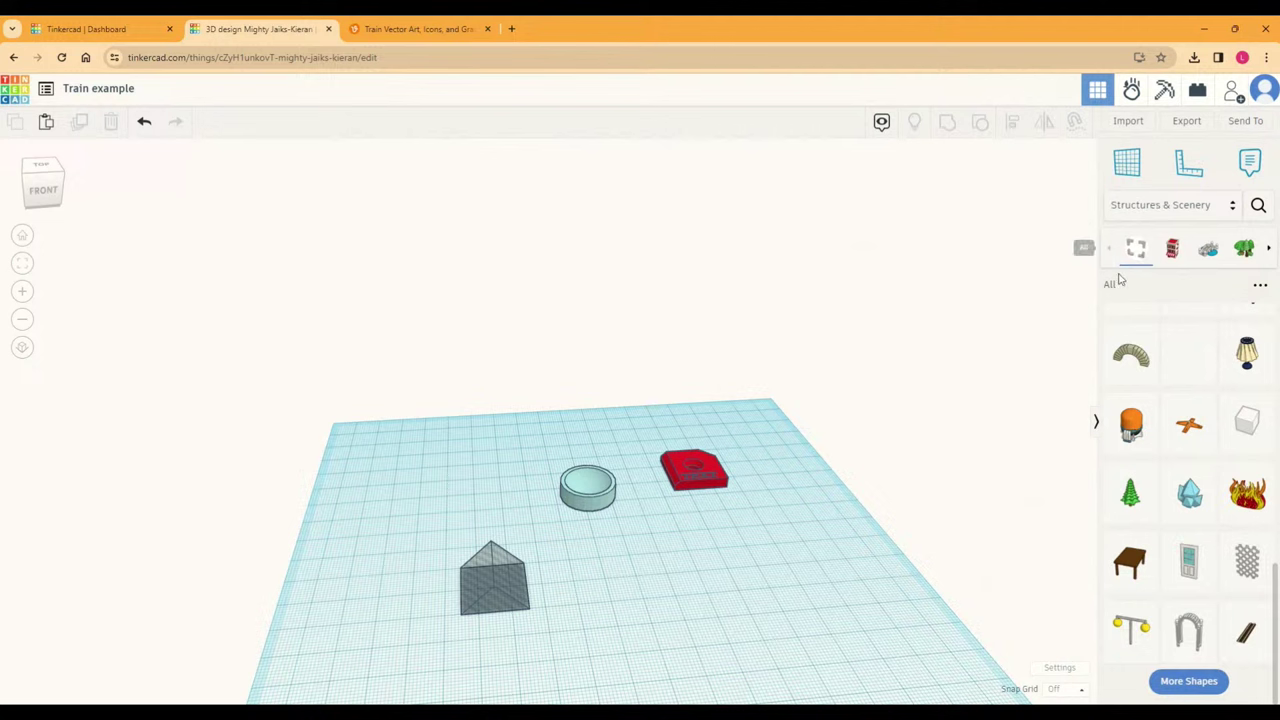
Step: Leave the scenery shapes and look through the featured Shape Generators, loading more of them
scroll(1155, 331, up, 5)
scroll(1155, 331, up, 3)
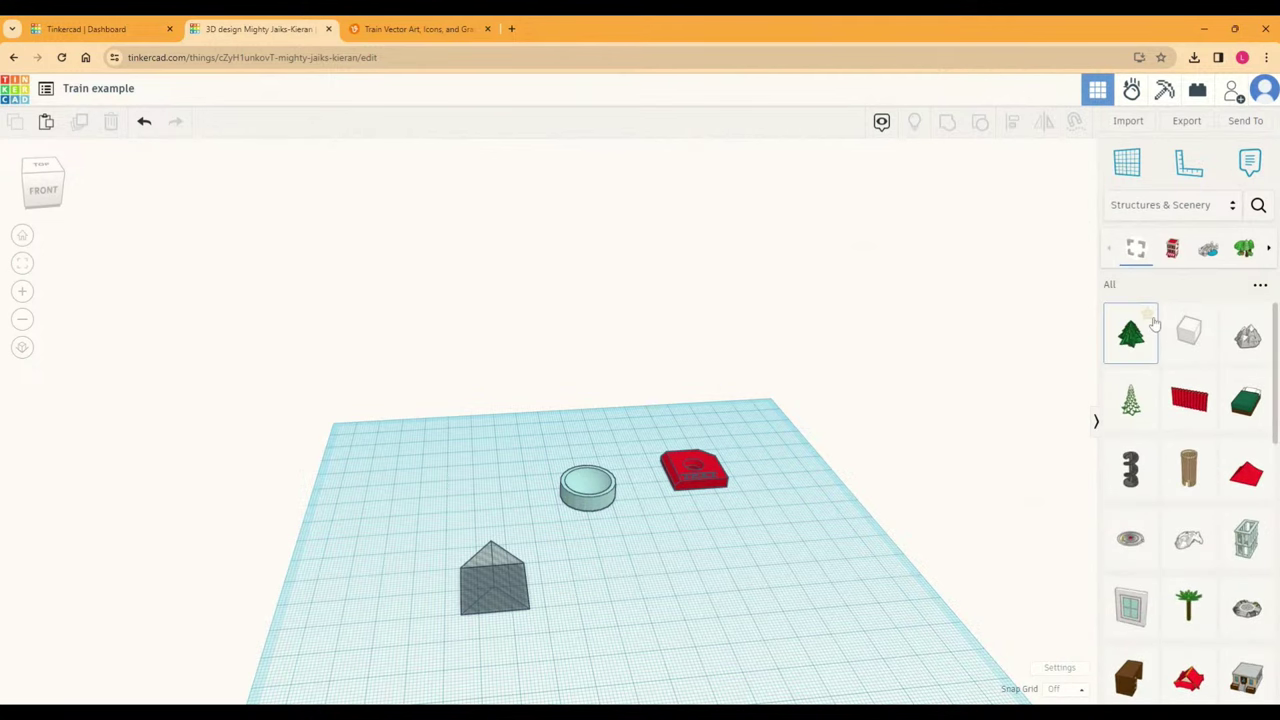
click(1166, 204)
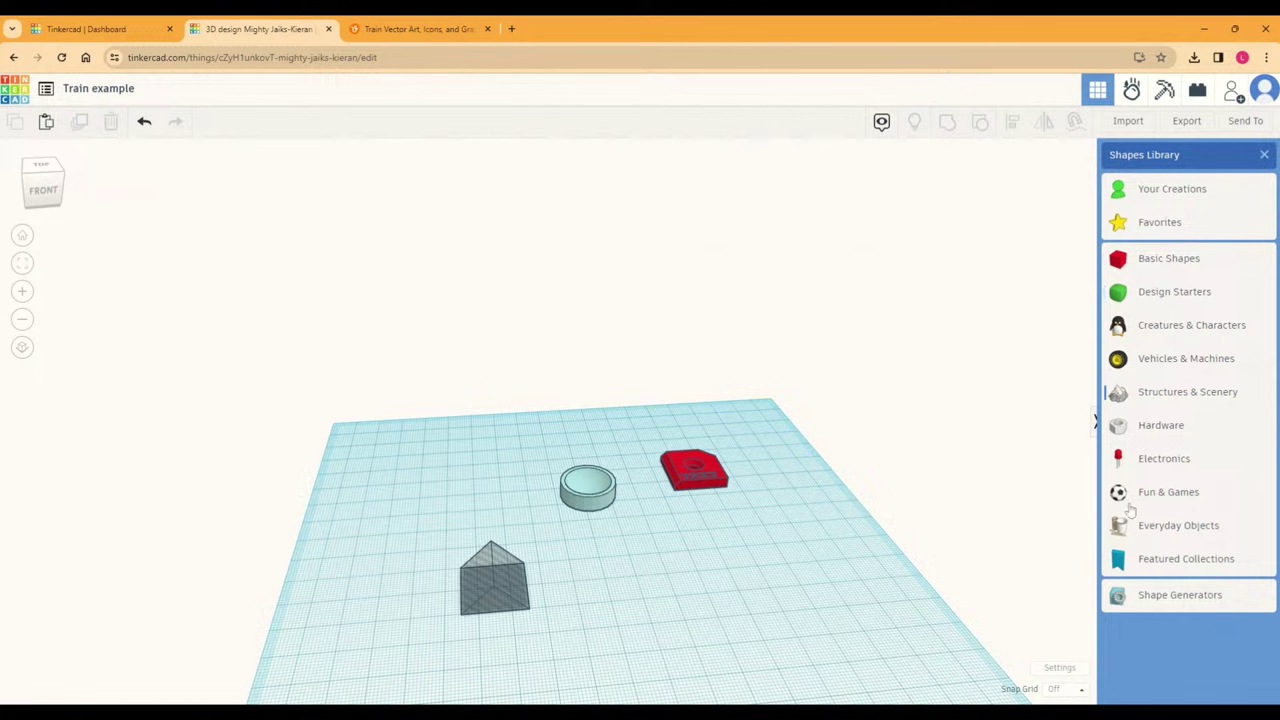
click(1172, 598)
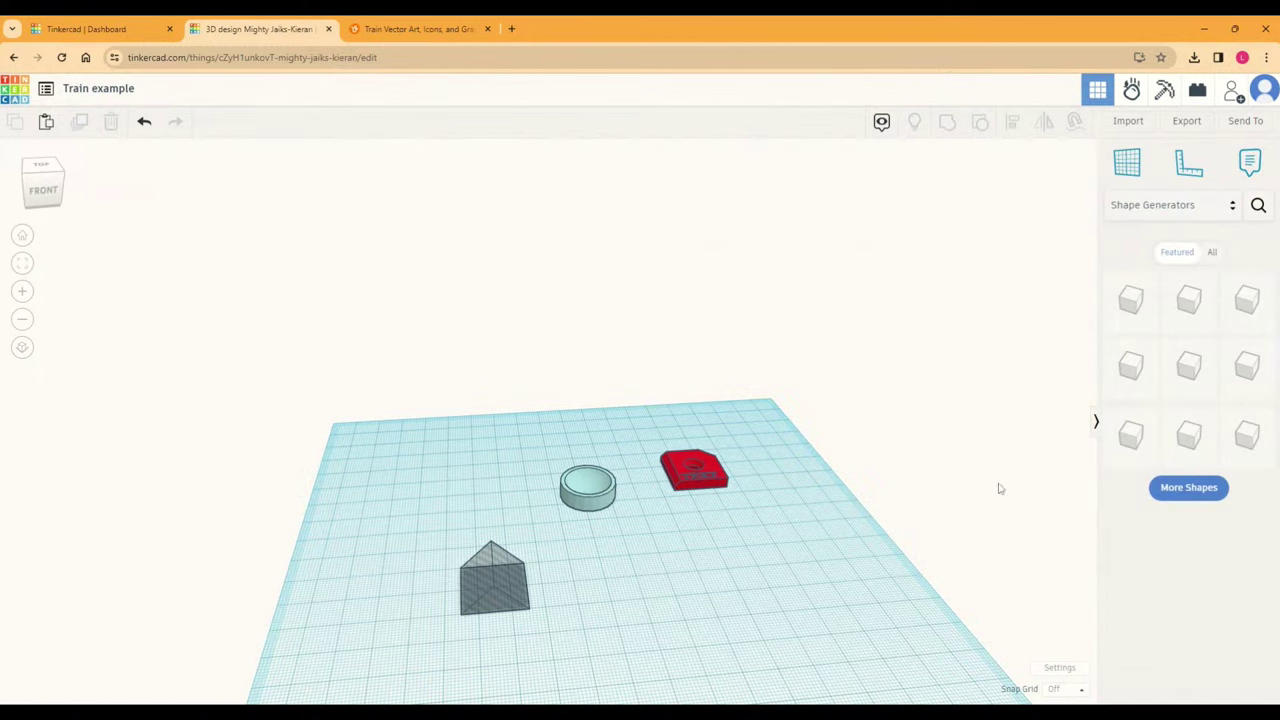
click(1186, 488)
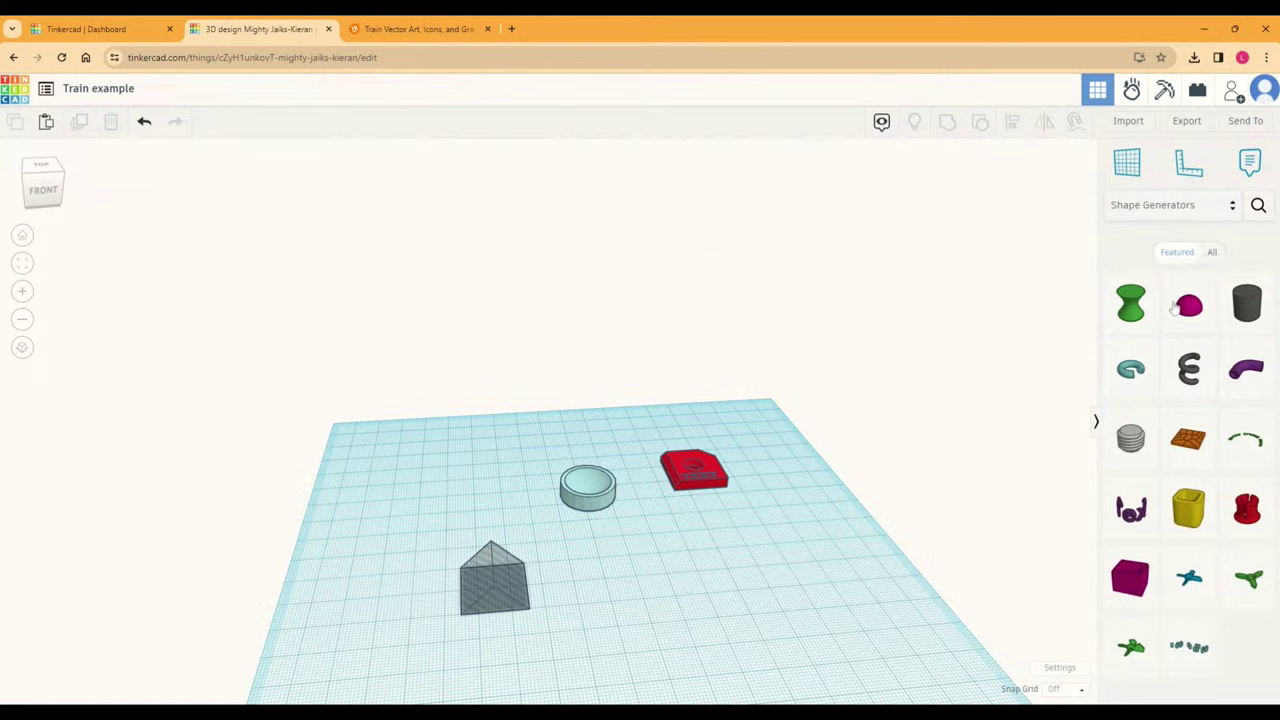
Step: Go by way of Basic Shapes to the Featured Collections and look through their furniture and sculpture models
click(1178, 214)
click(1170, 260)
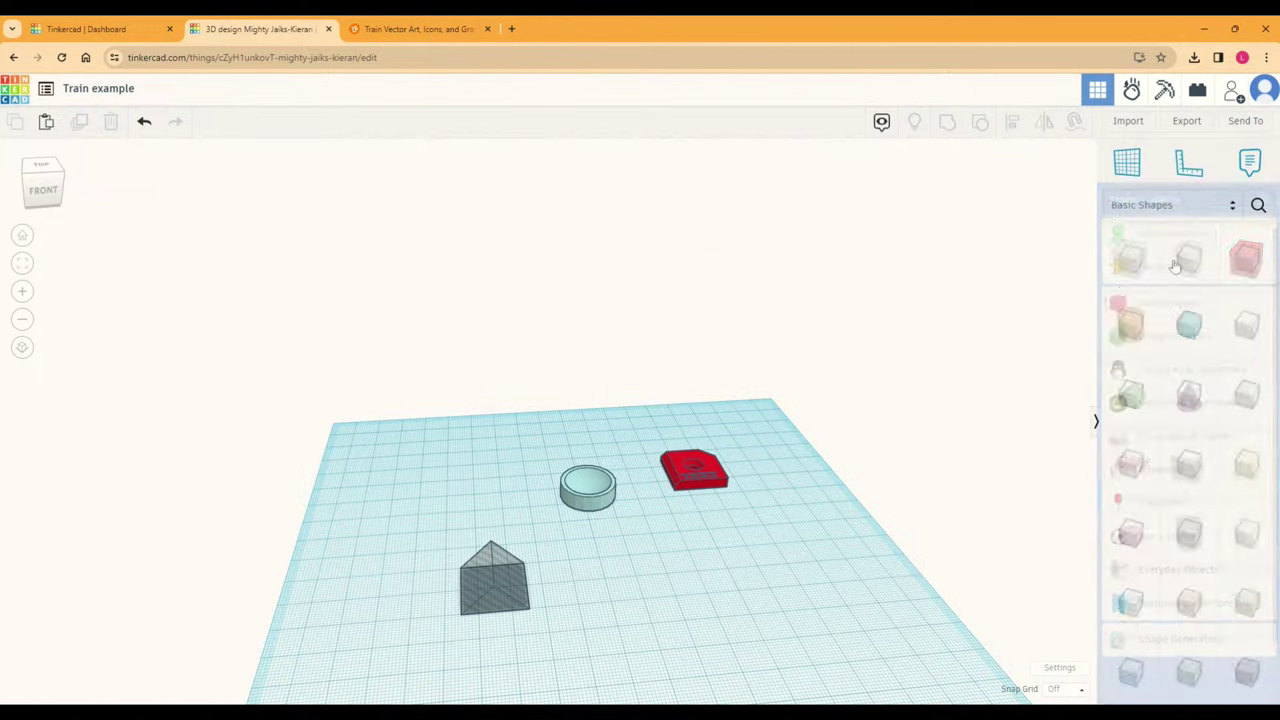
click(1174, 214)
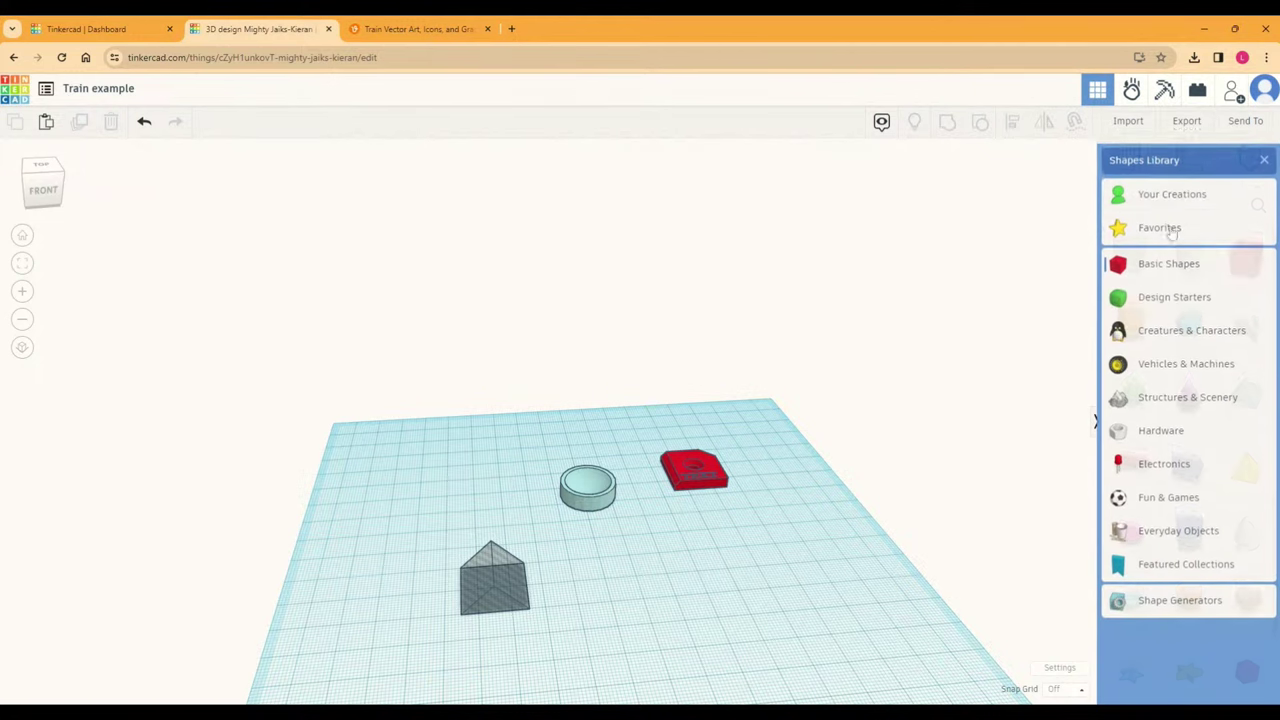
click(1183, 558)
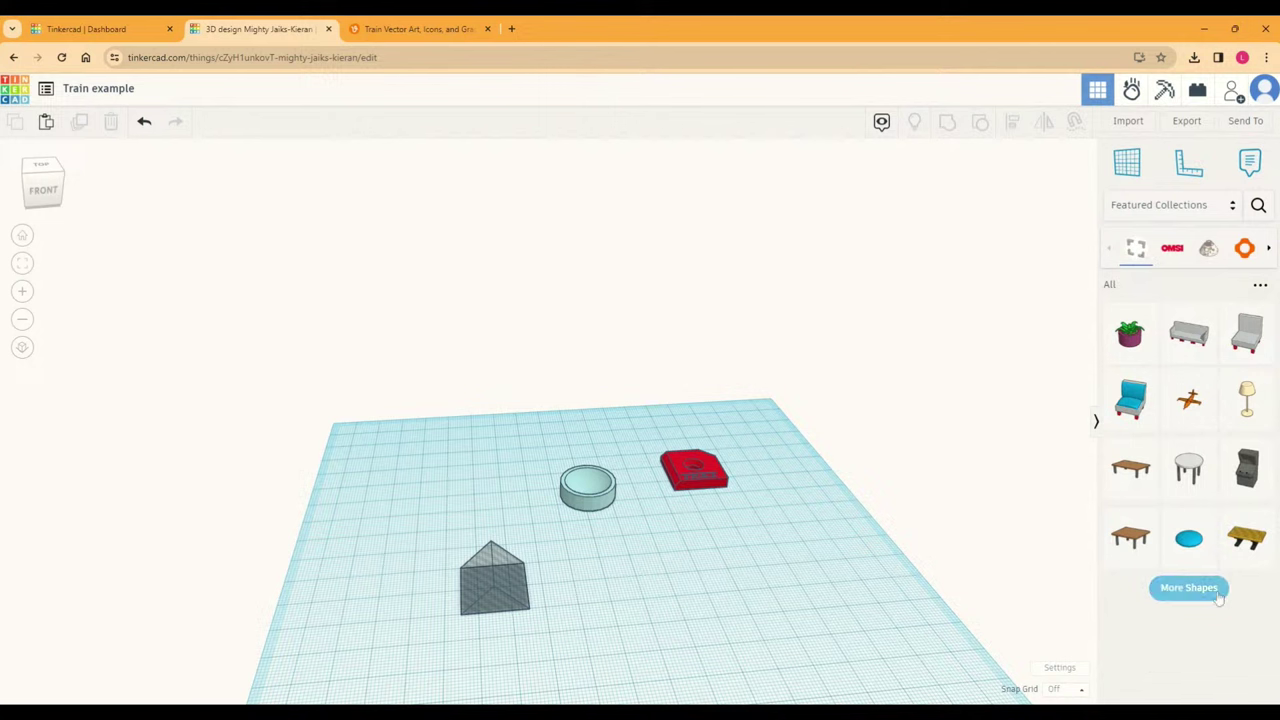
click(1186, 592)
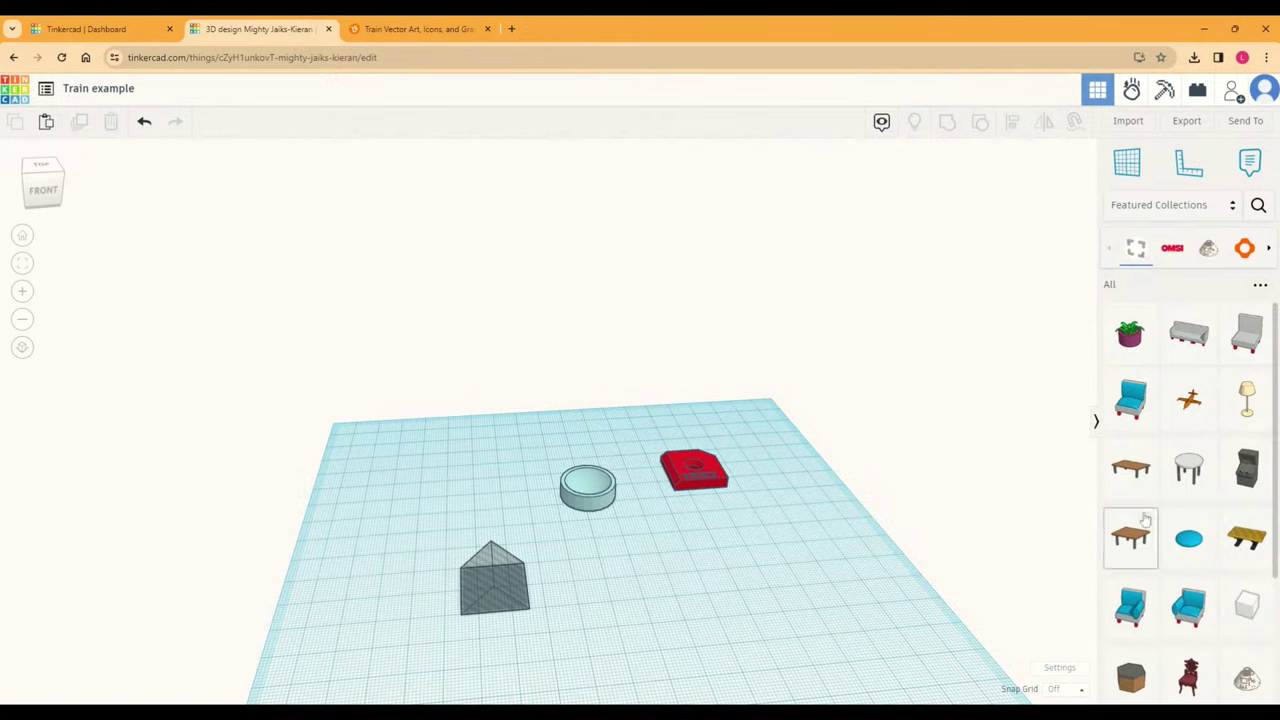
scroll(1148, 500, down, 2)
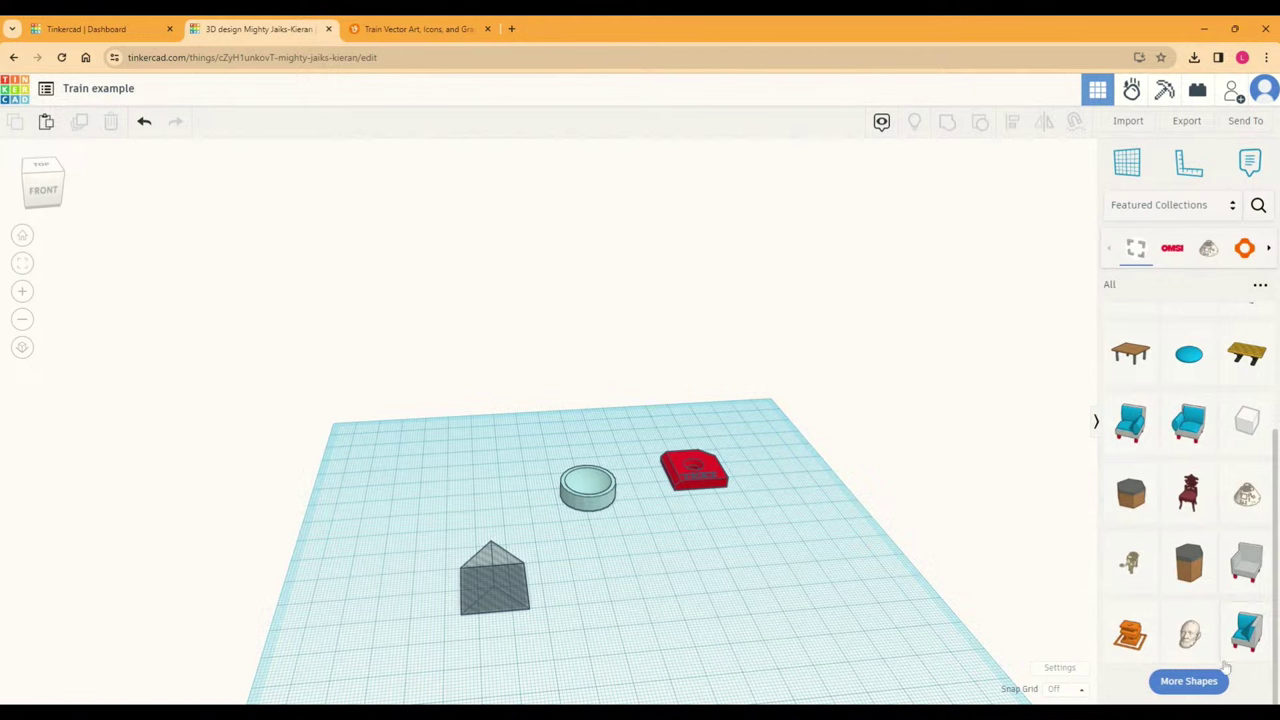
click(1188, 680)
scroll(1178, 320, down, 1)
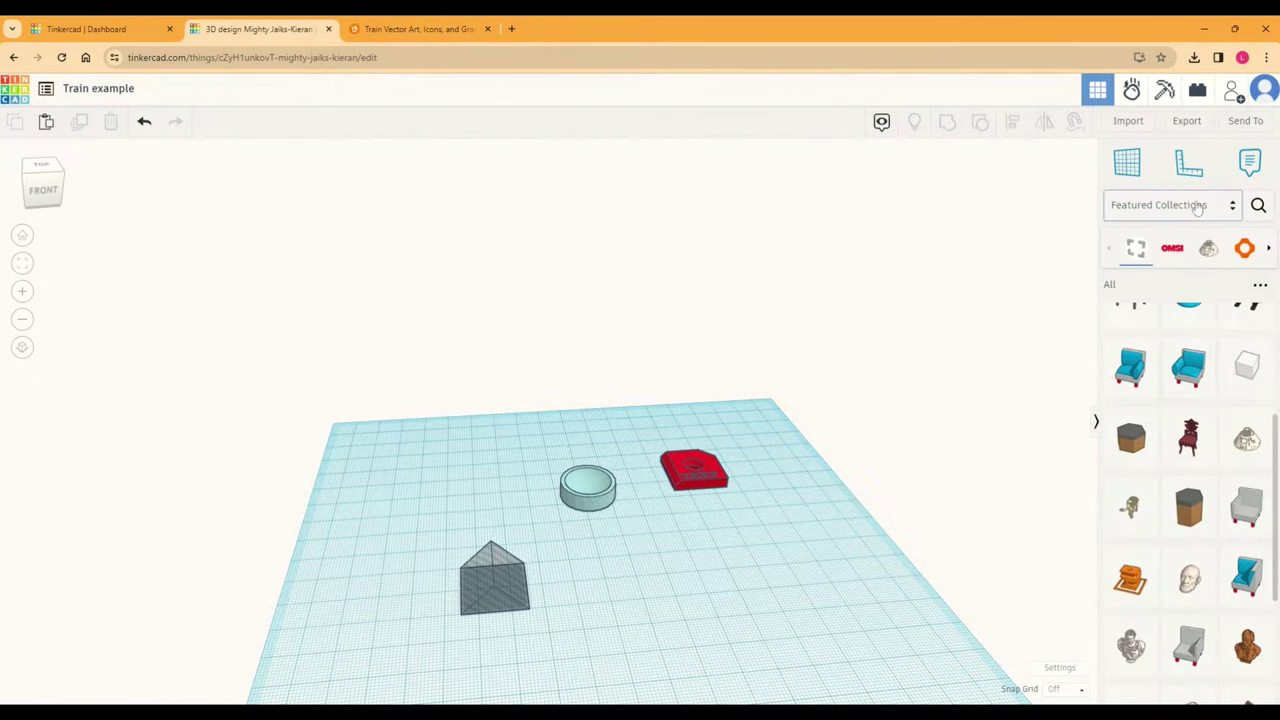
Step: Show all Shape Generators instead of only the featured ones and look through the extended list
click(1160, 205)
click(1168, 593)
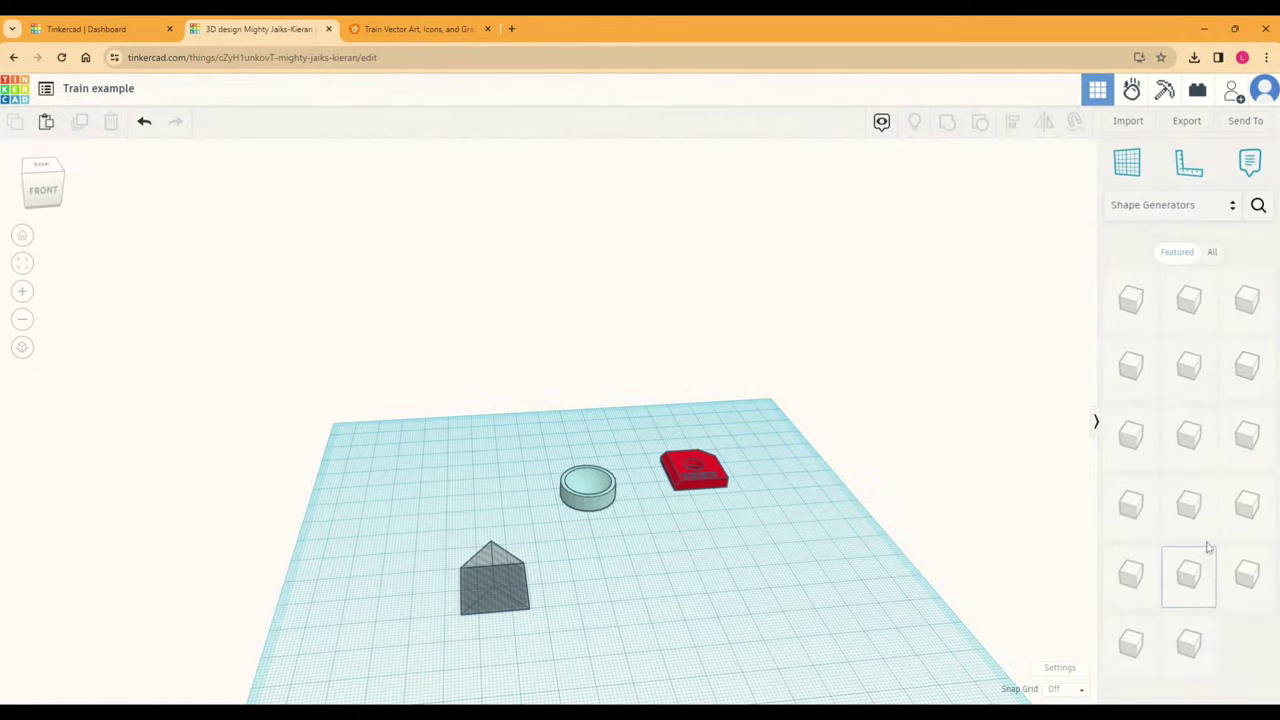
click(1212, 254)
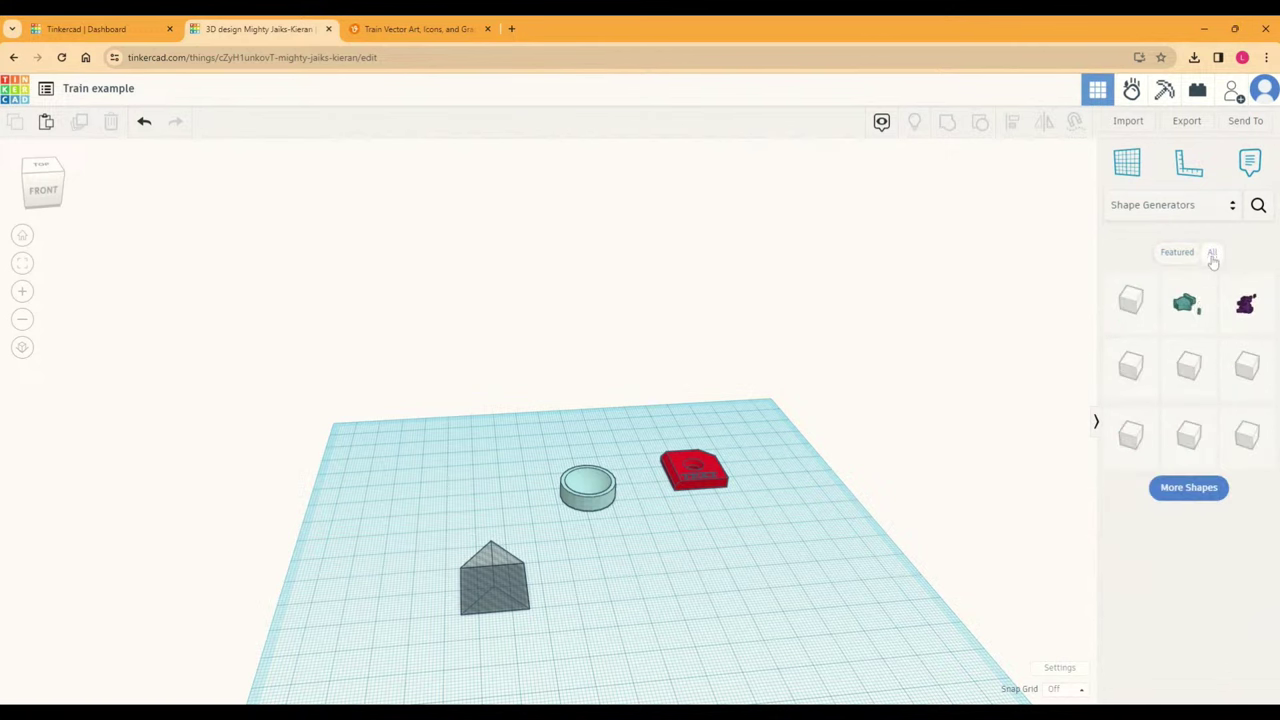
click(1188, 488)
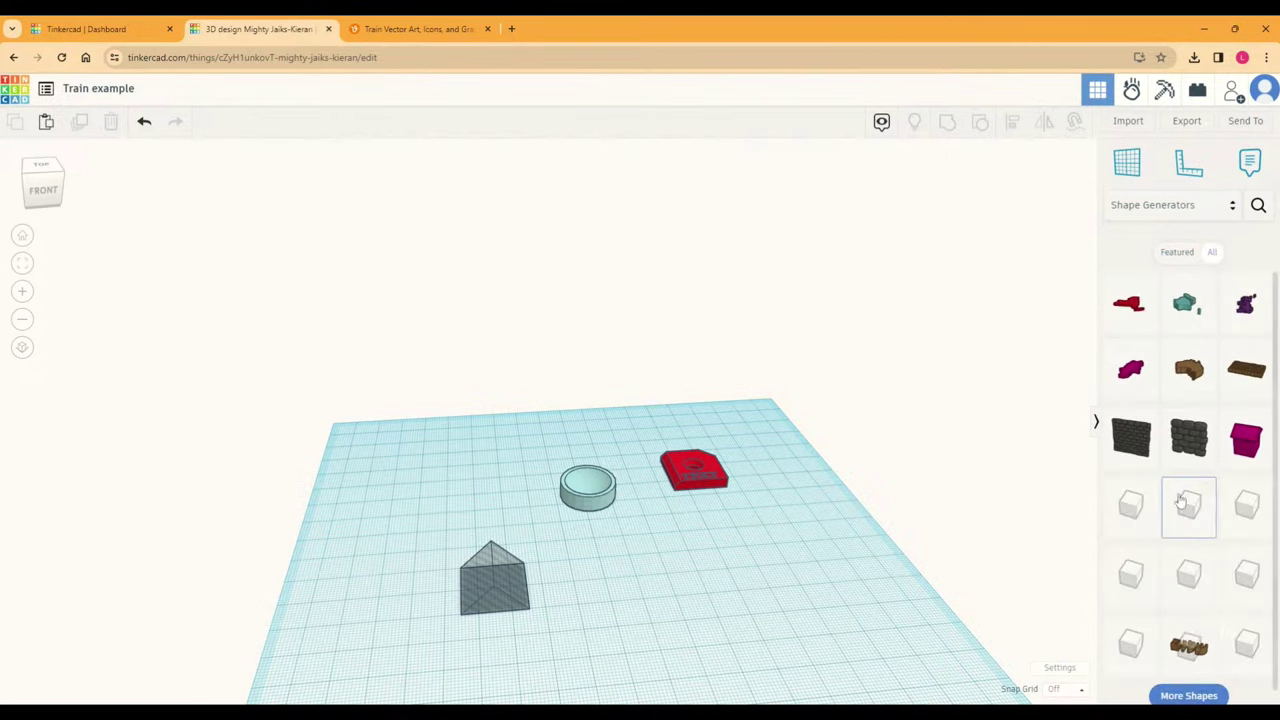
scroll(1214, 508, down, 1)
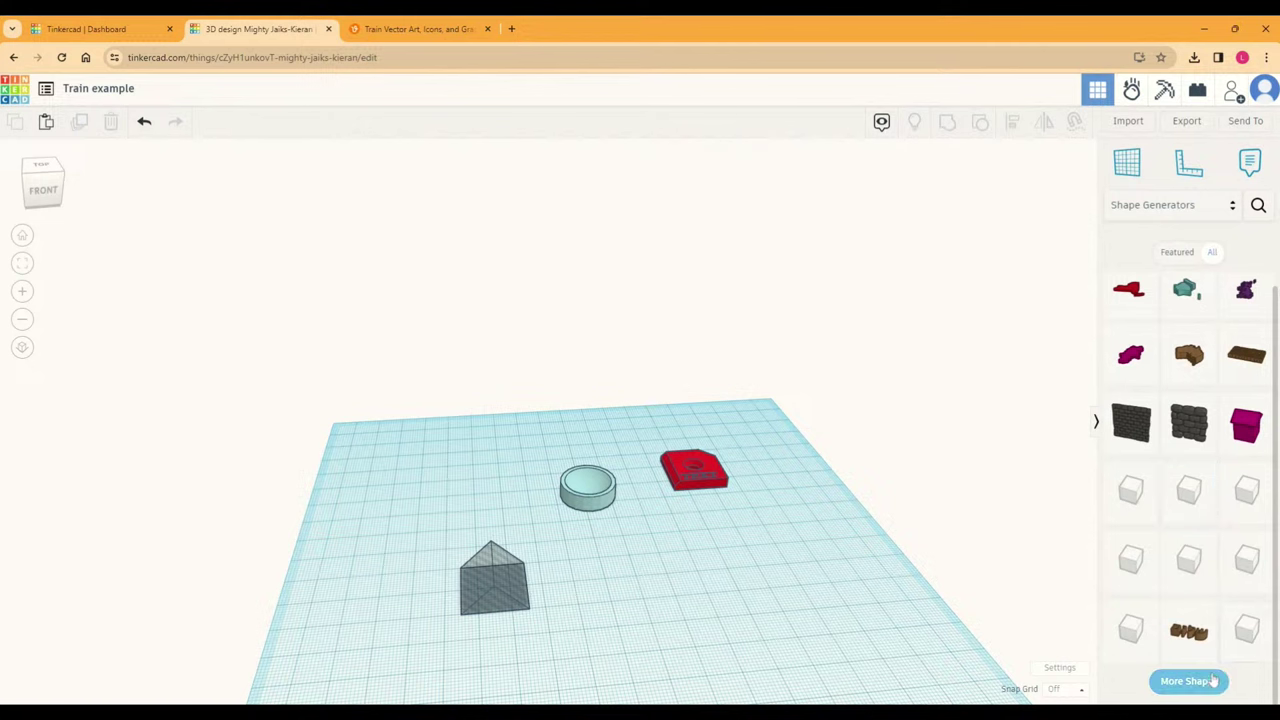
scroll(1210, 505, down, 2)
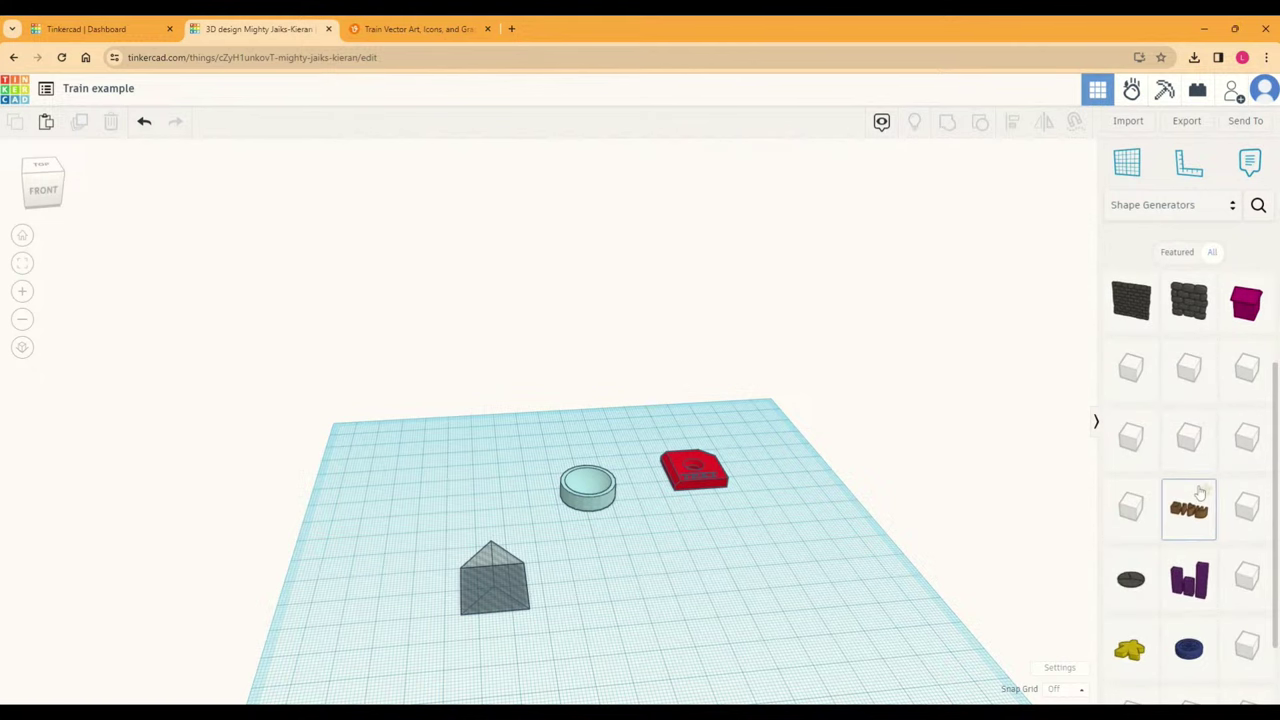
scroll(1203, 493, up, 2)
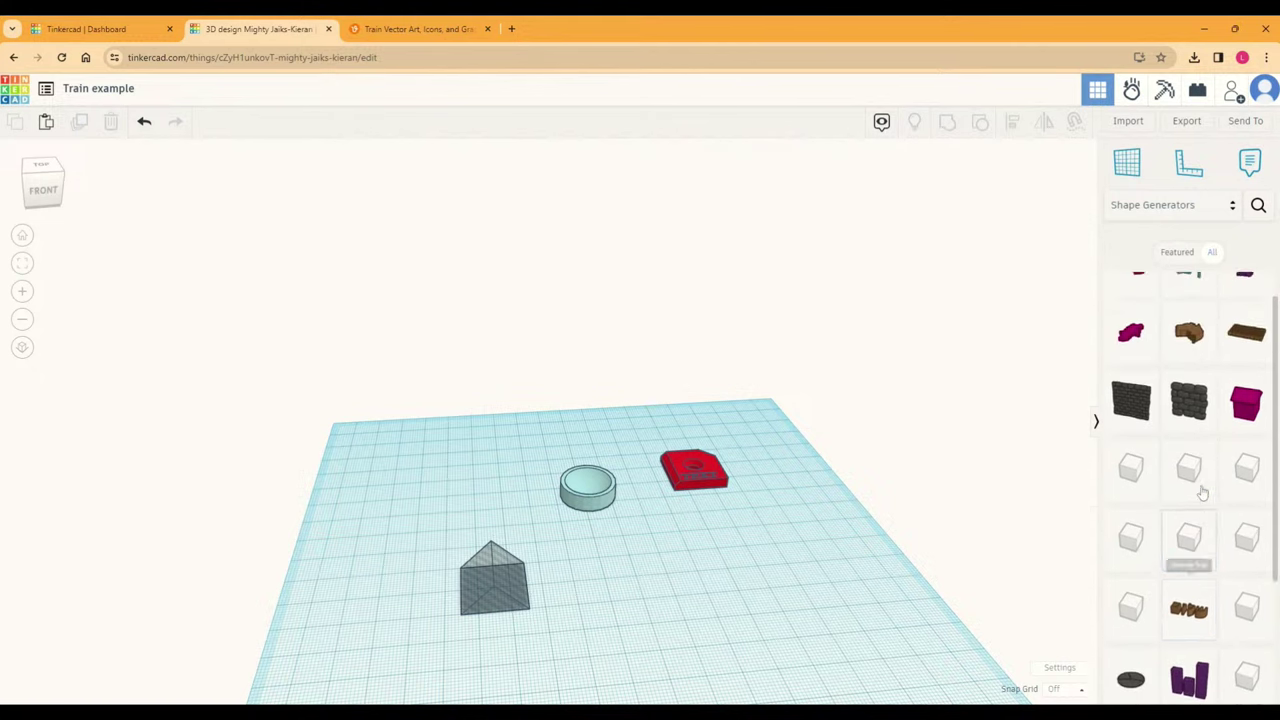
scroll(1203, 505, down, 3)
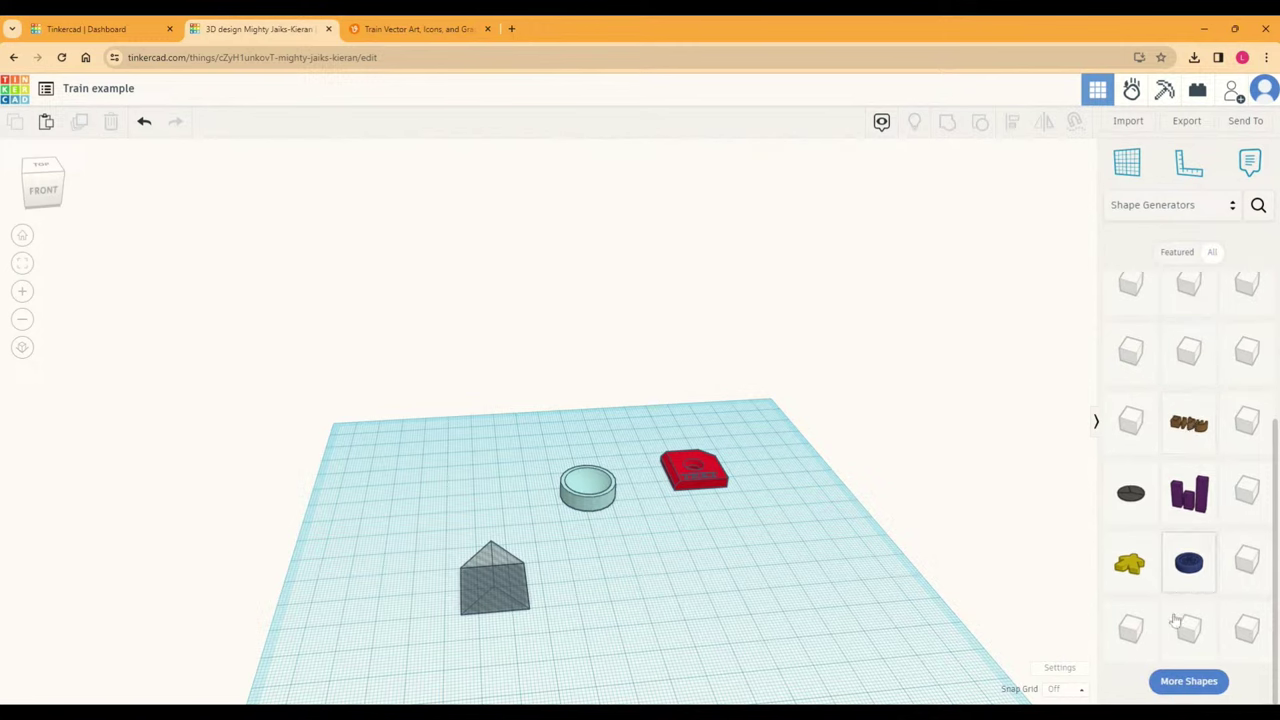
Step: Load more Shape Generators, place the dark grey n lobe rod in front of the red block and colour it pale turquoise
click(1188, 687)
scroll(1226, 600, down, 2)
scroll(1224, 556, down, 2)
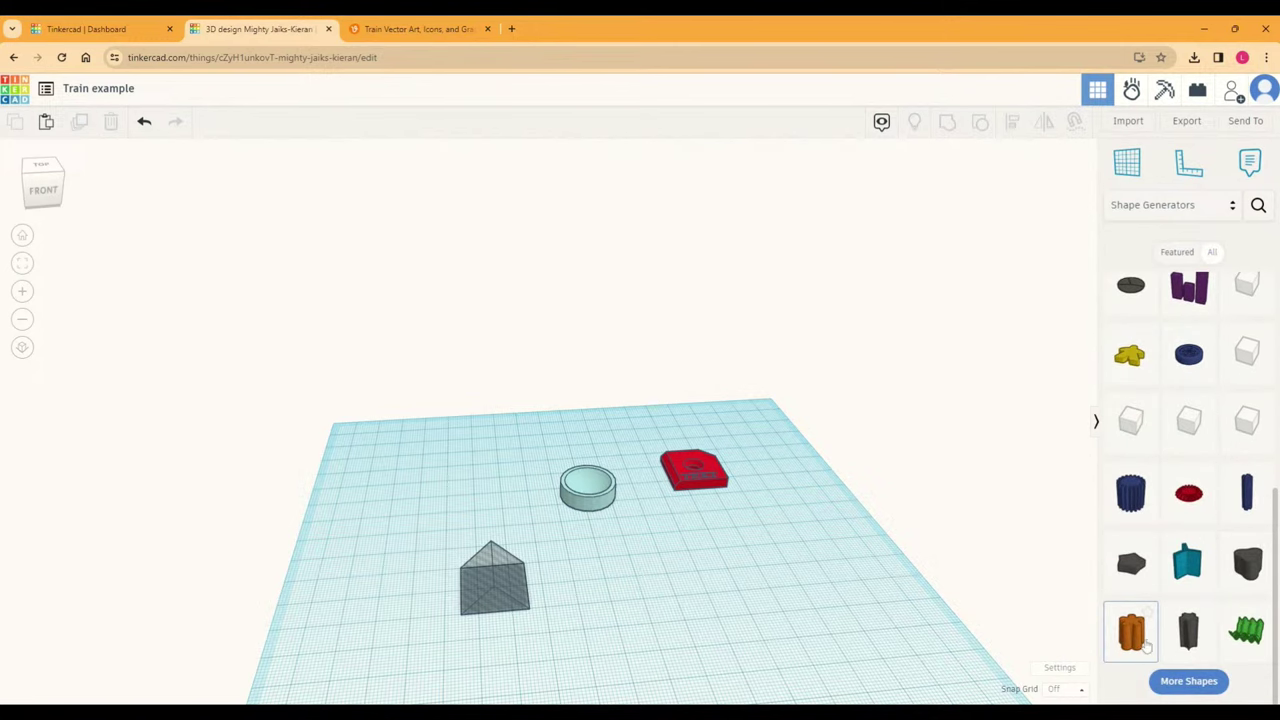
drag(1190, 638, 716, 565)
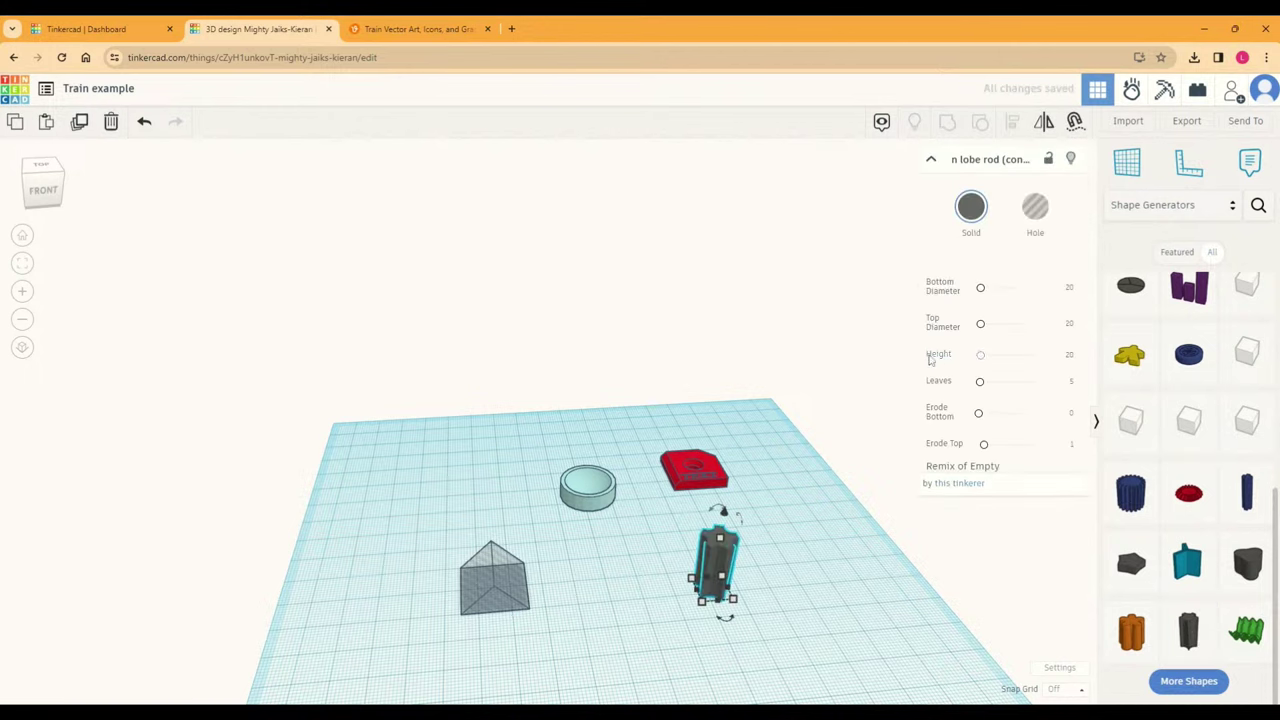
click(971, 207)
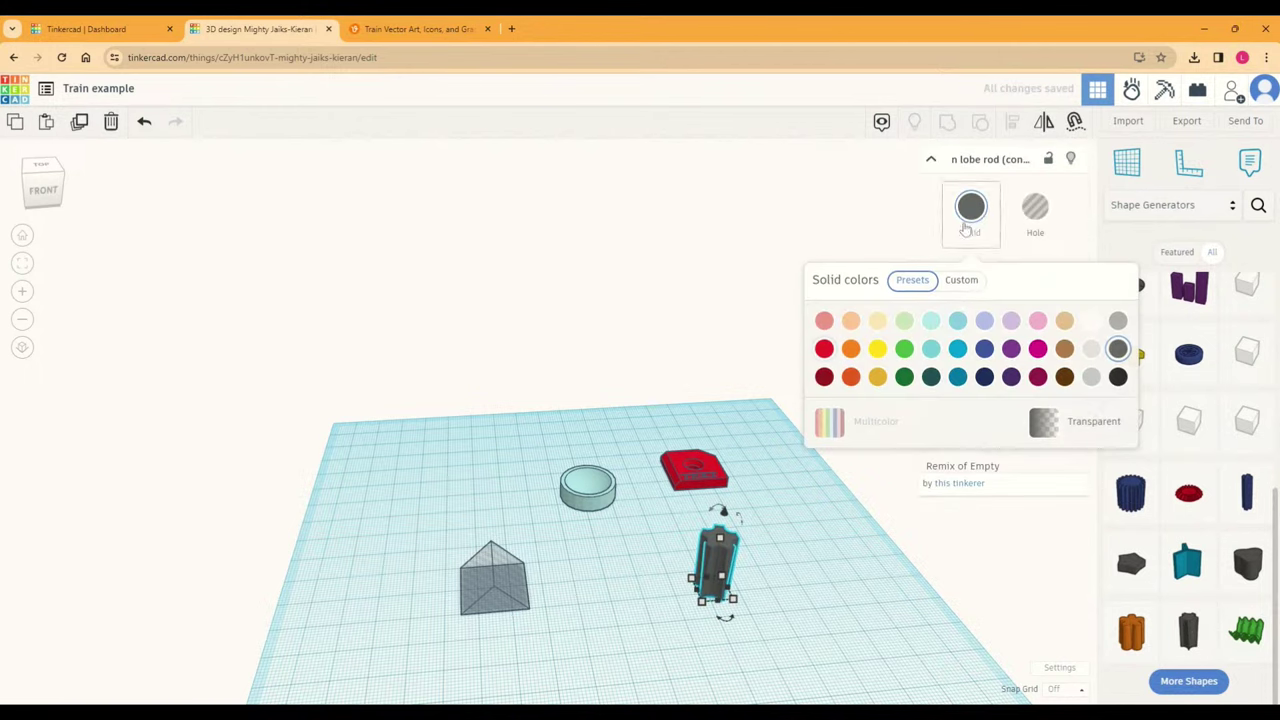
click(931, 319)
click(862, 547)
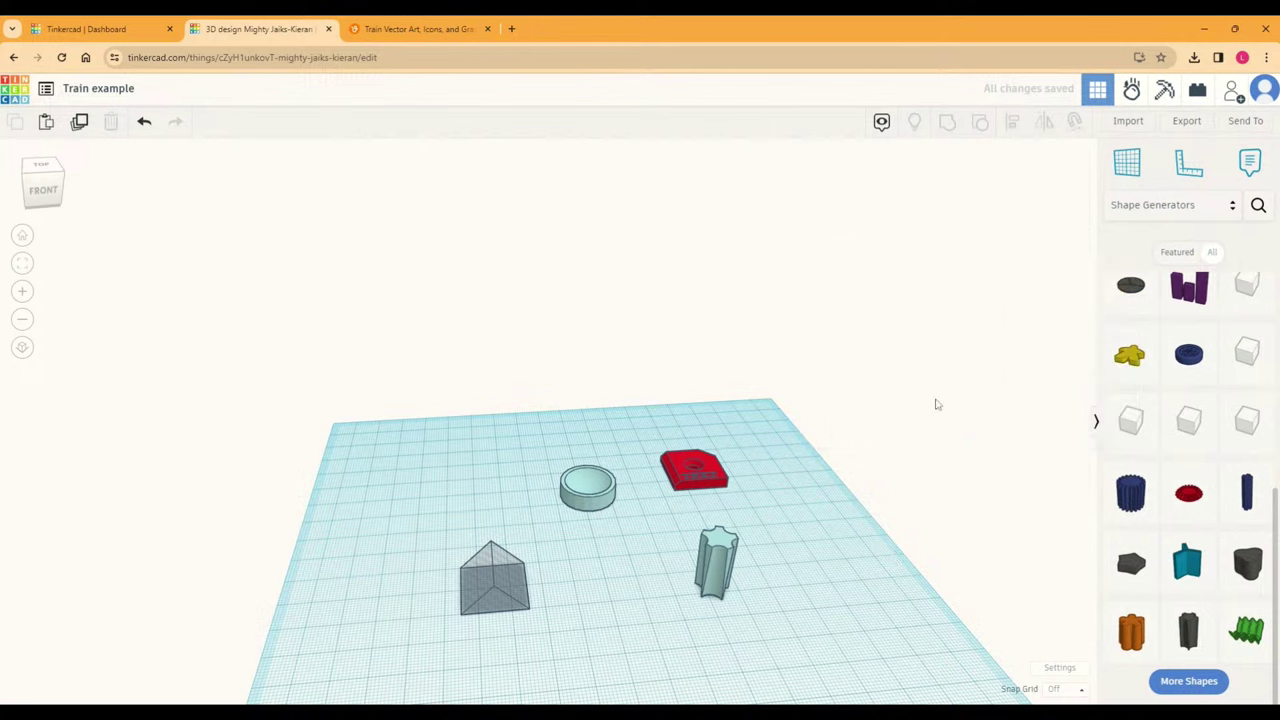
Step: Vary the number of leaves on the turquoise lobe rod, trying 13 and settling on 7
click(731, 553)
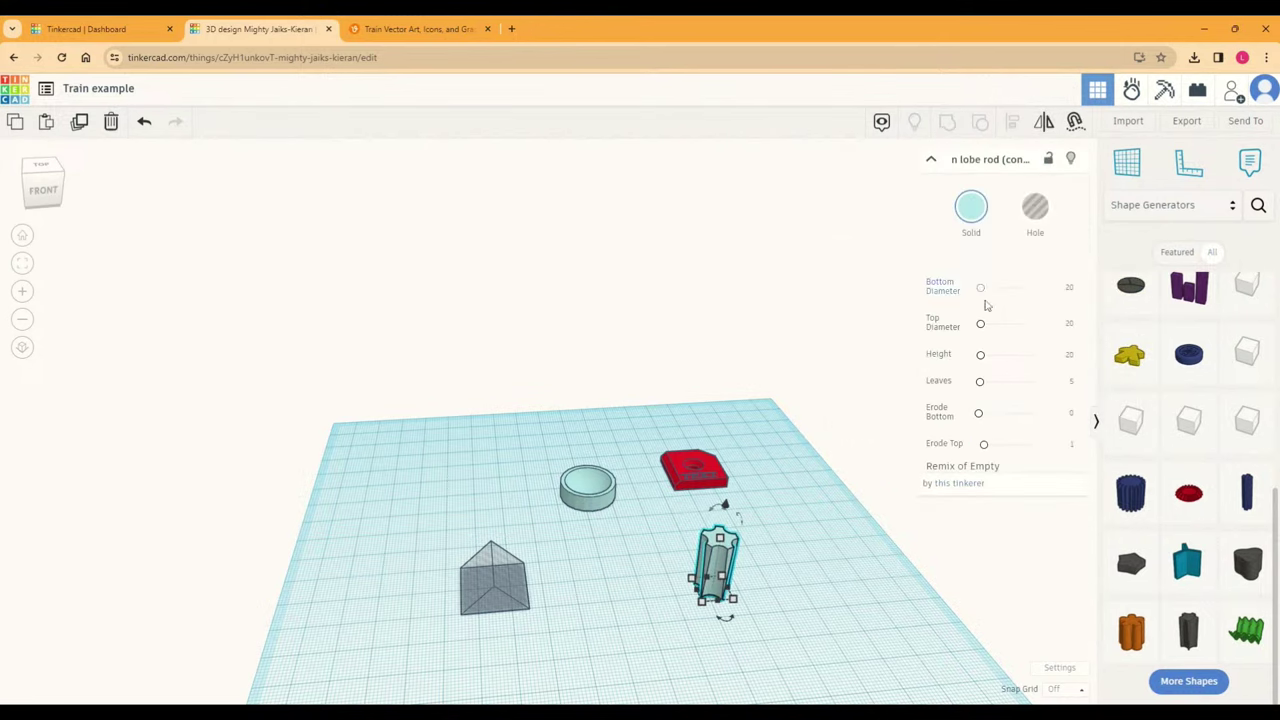
mouse_move(986, 383)
mouse_down()
mouse_move(1003, 383)
mouse_move(988, 388)
mouse_up()
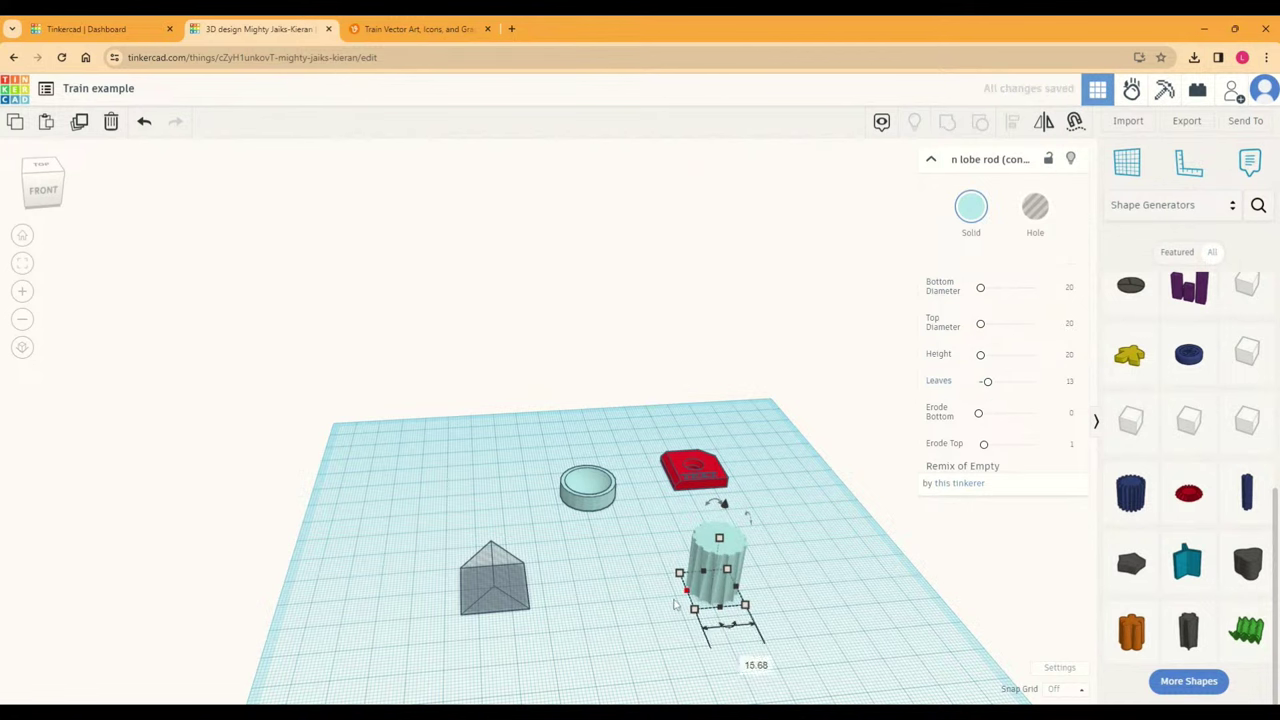
scroll(674, 603, up, 4)
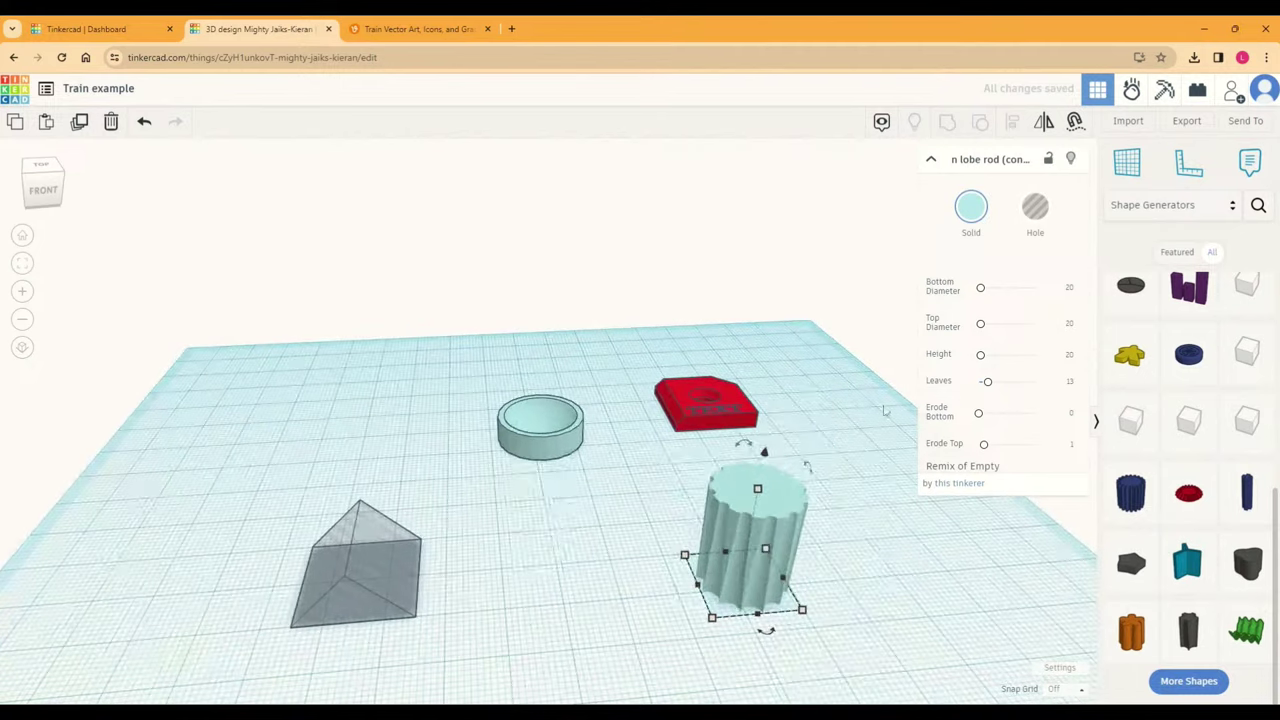
mouse_move(988, 390)
mouse_down()
mouse_move(1002, 390)
mouse_move(983, 390)
mouse_up()
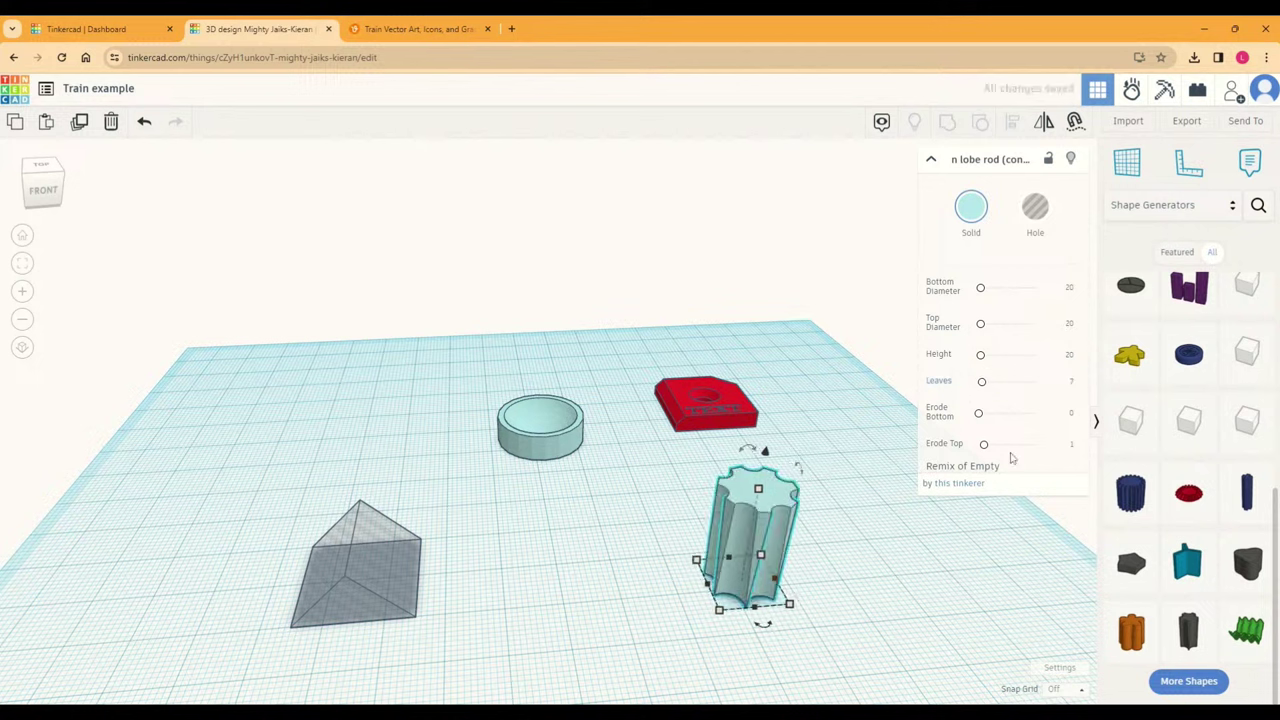
Step: Set the lobe rod's Erode Top and Erode Bottom both to 1.2 and lower its height to about 8.5 mm
drag(981, 443, 987, 418)
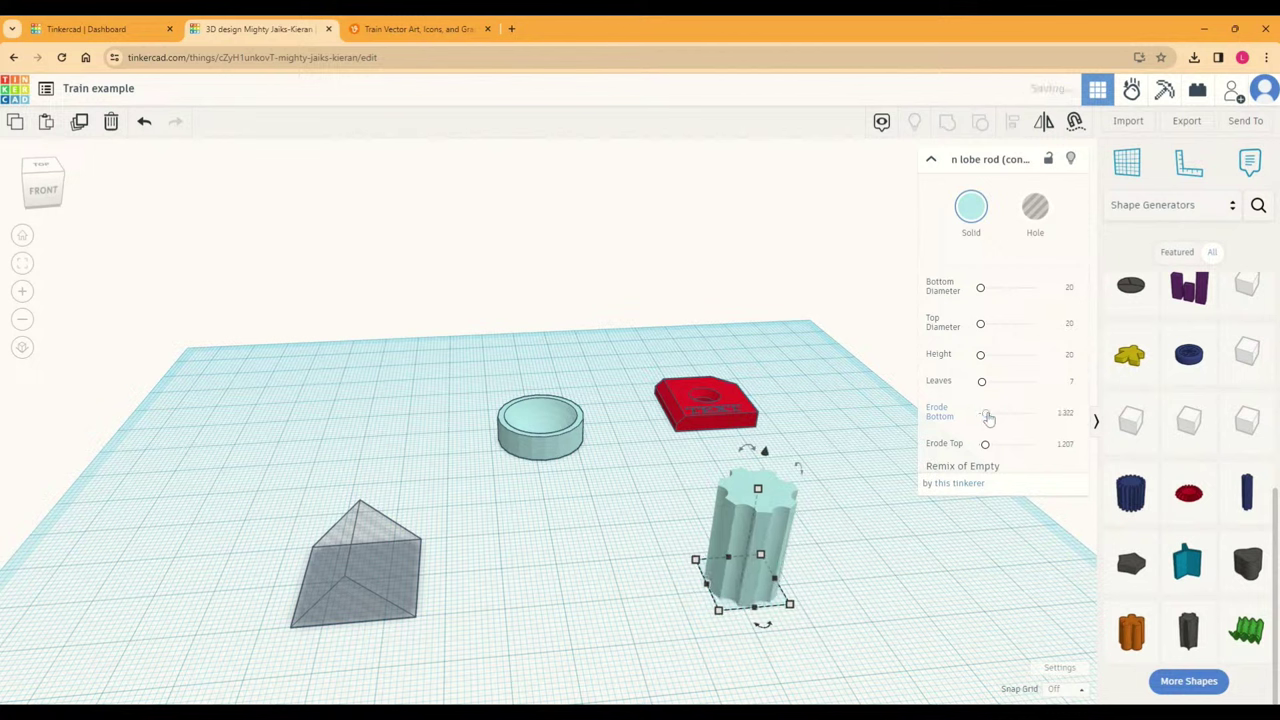
click(1064, 444)
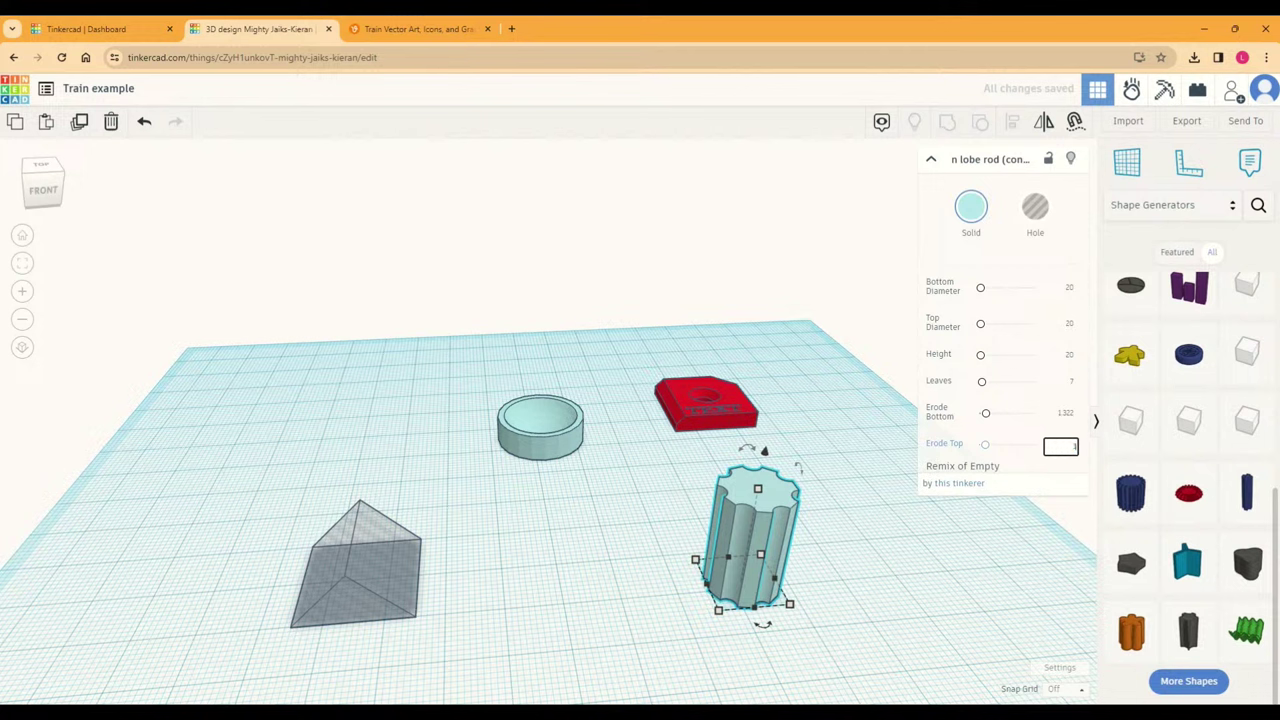
click(1066, 415)
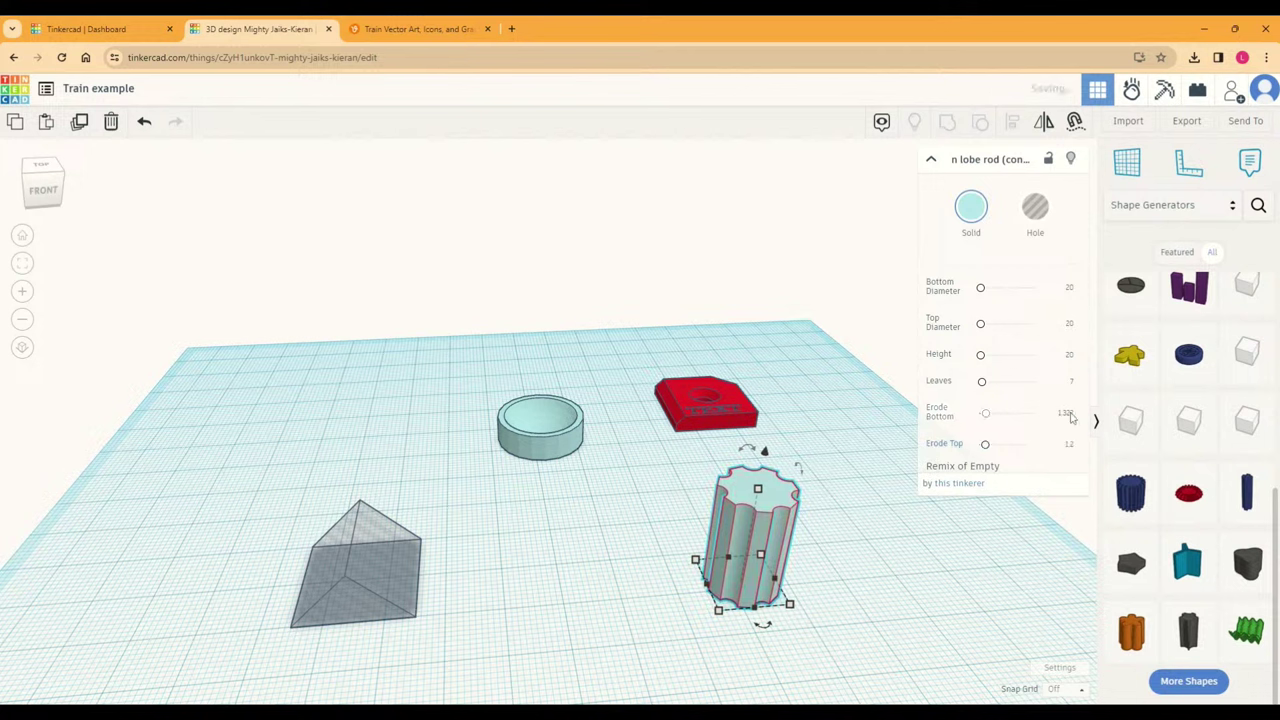
text(1.2)
key(Return)
drag(758, 490, 750, 548)
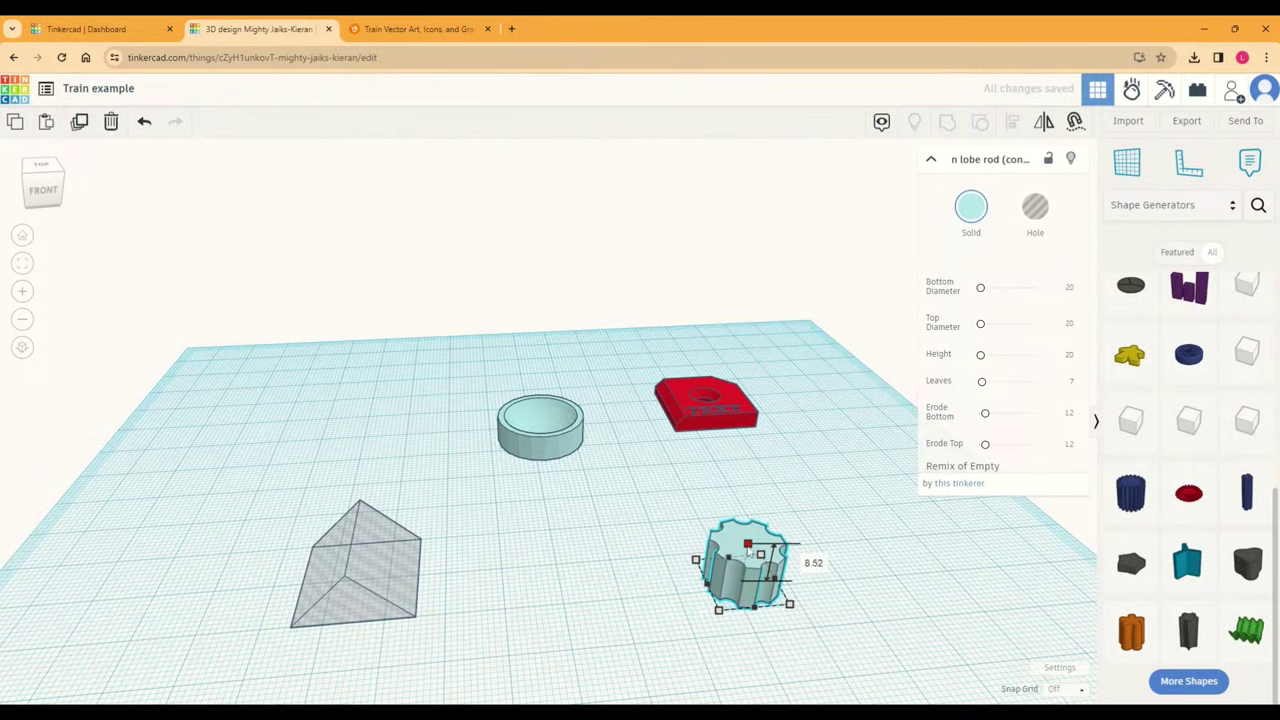
Step: Add a Metric gear shape to the workplane behind the lobed rod and delete the lobed rod
right_drag(760, 614, 760, 592)
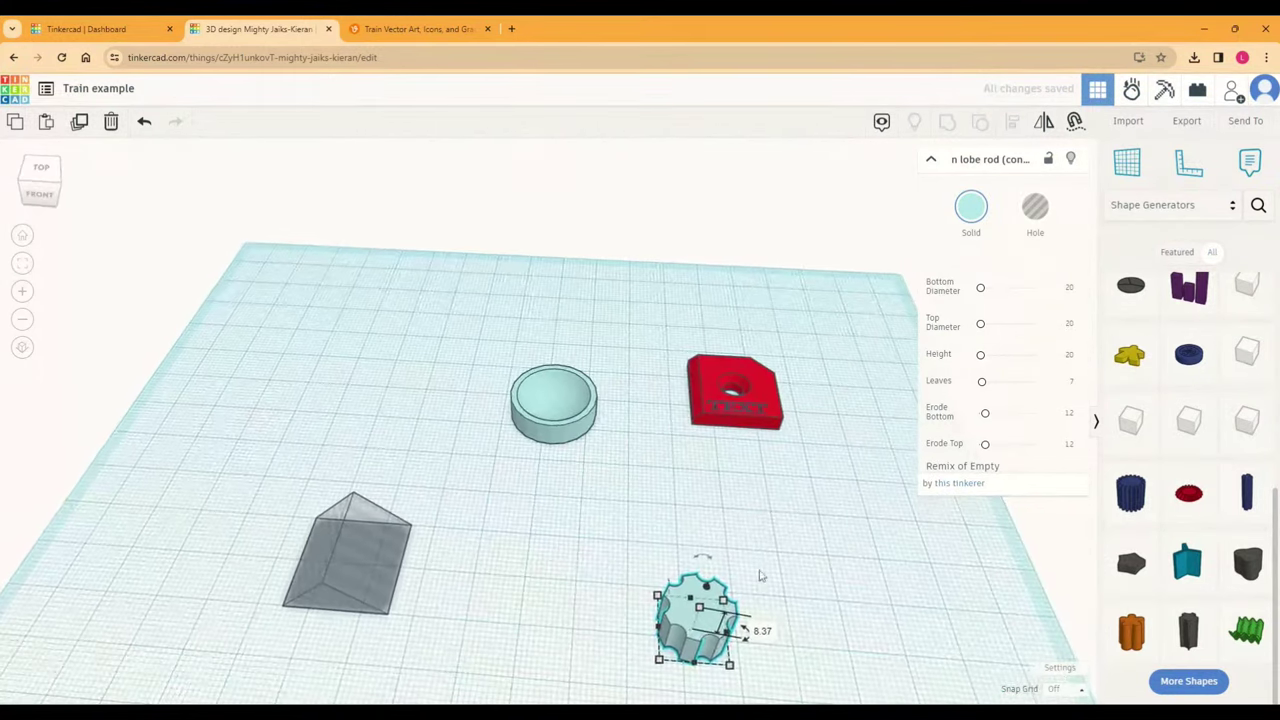
right_drag(766, 529, 769, 537)
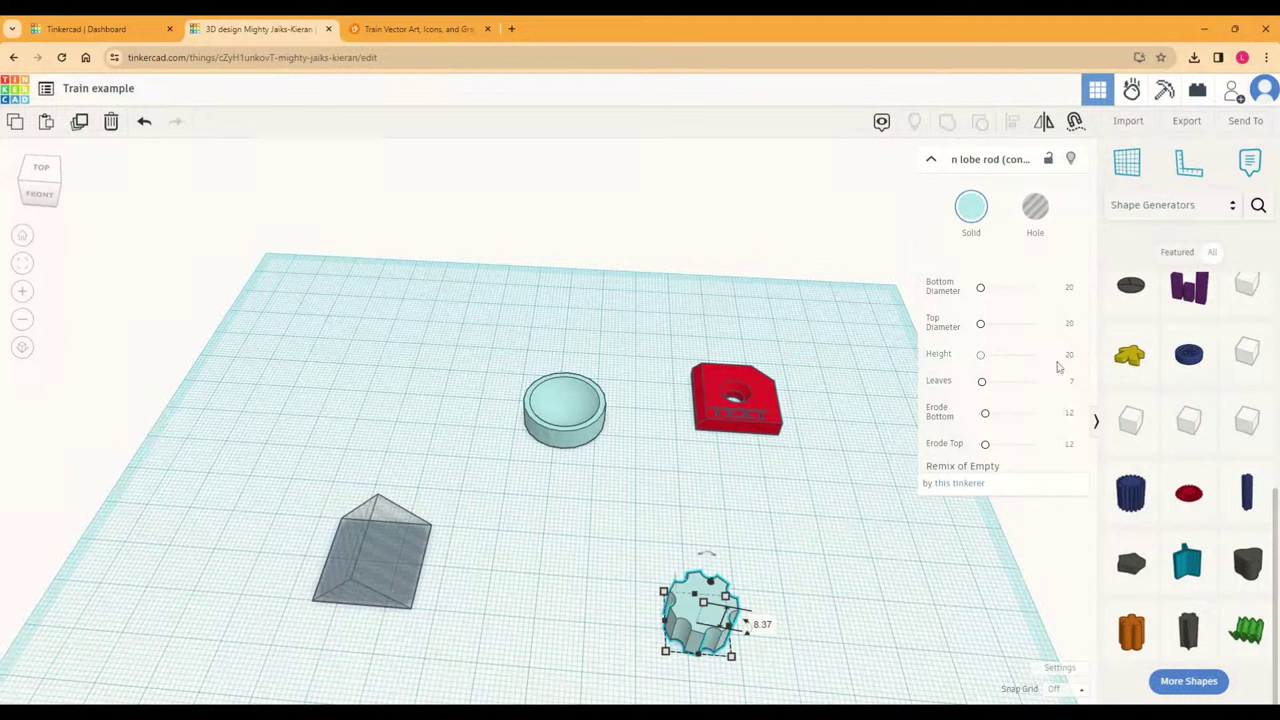
drag(1150, 505, 665, 530)
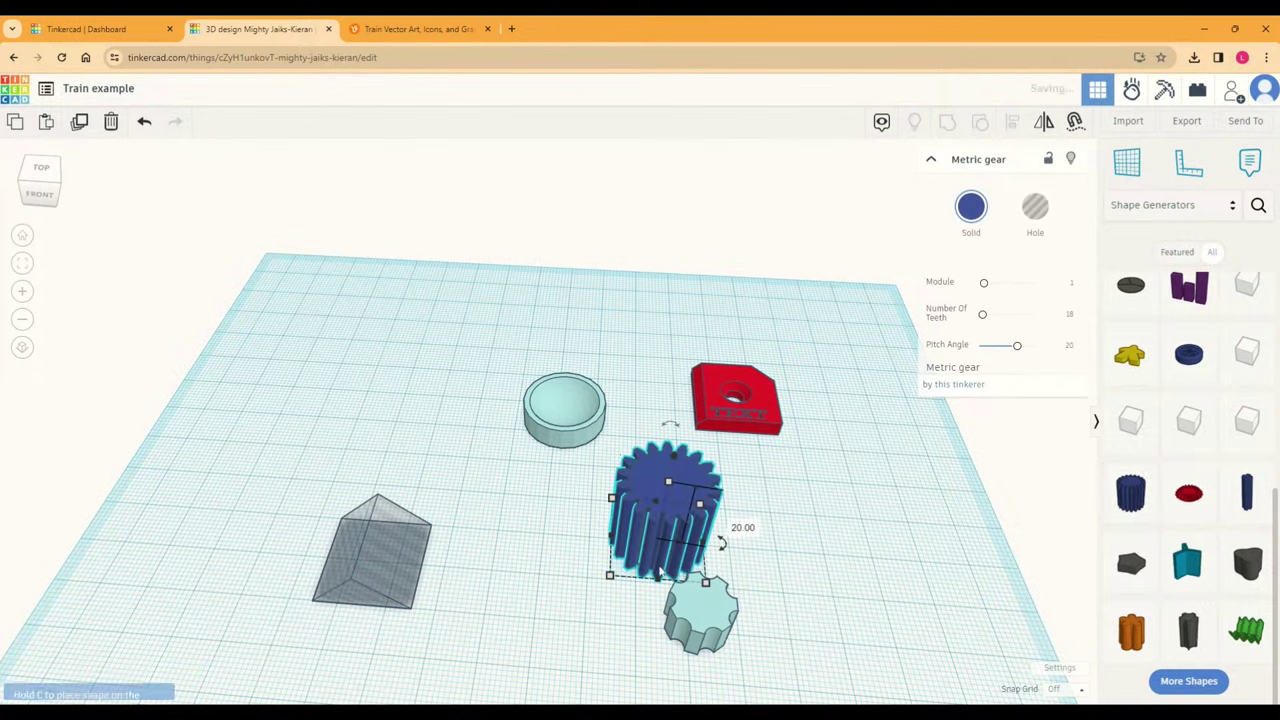
click(721, 624)
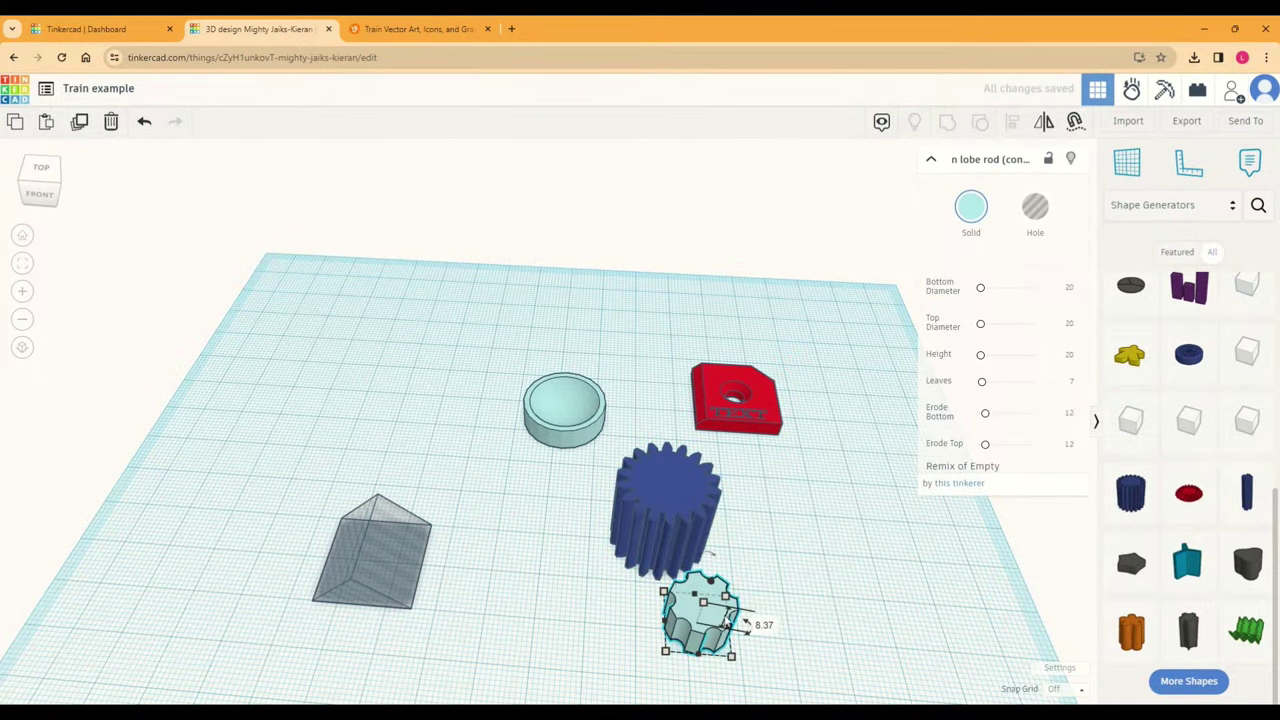
key(Delete)
Step: Reduce the metric gear's number of teeth to 5
click(677, 540)
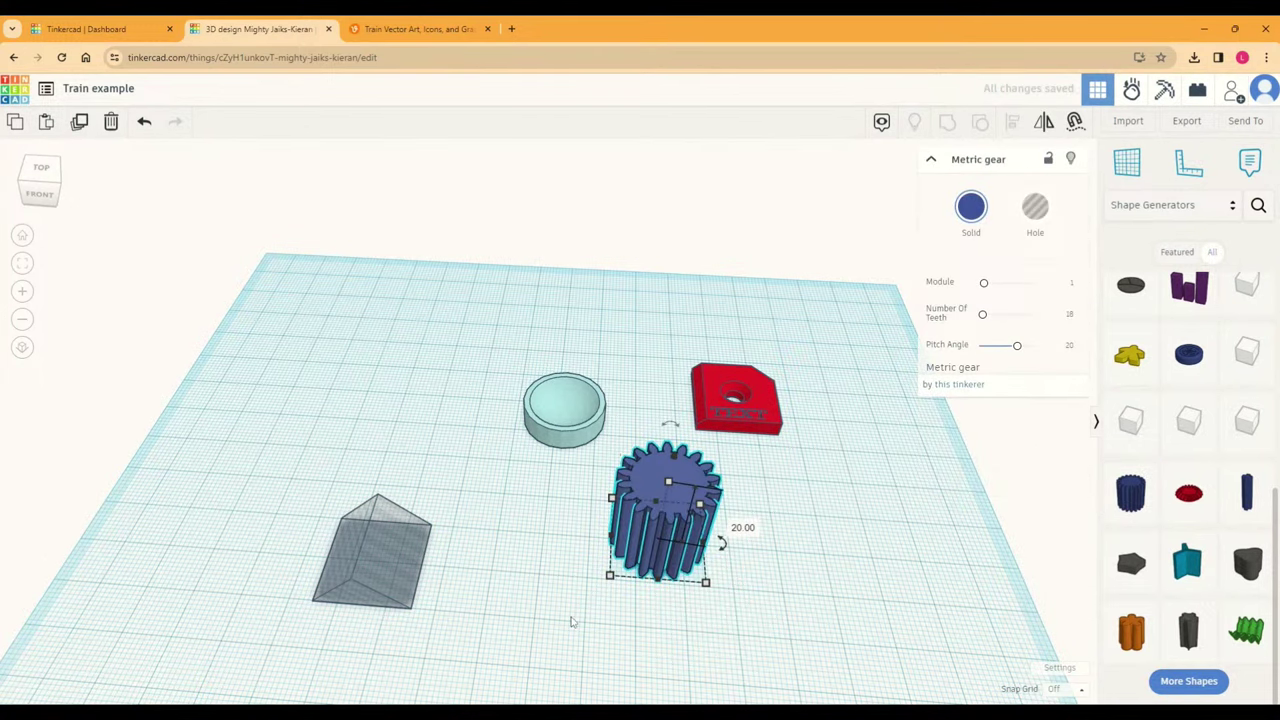
right_drag(571, 622, 620, 612)
drag(985, 320, 983, 320)
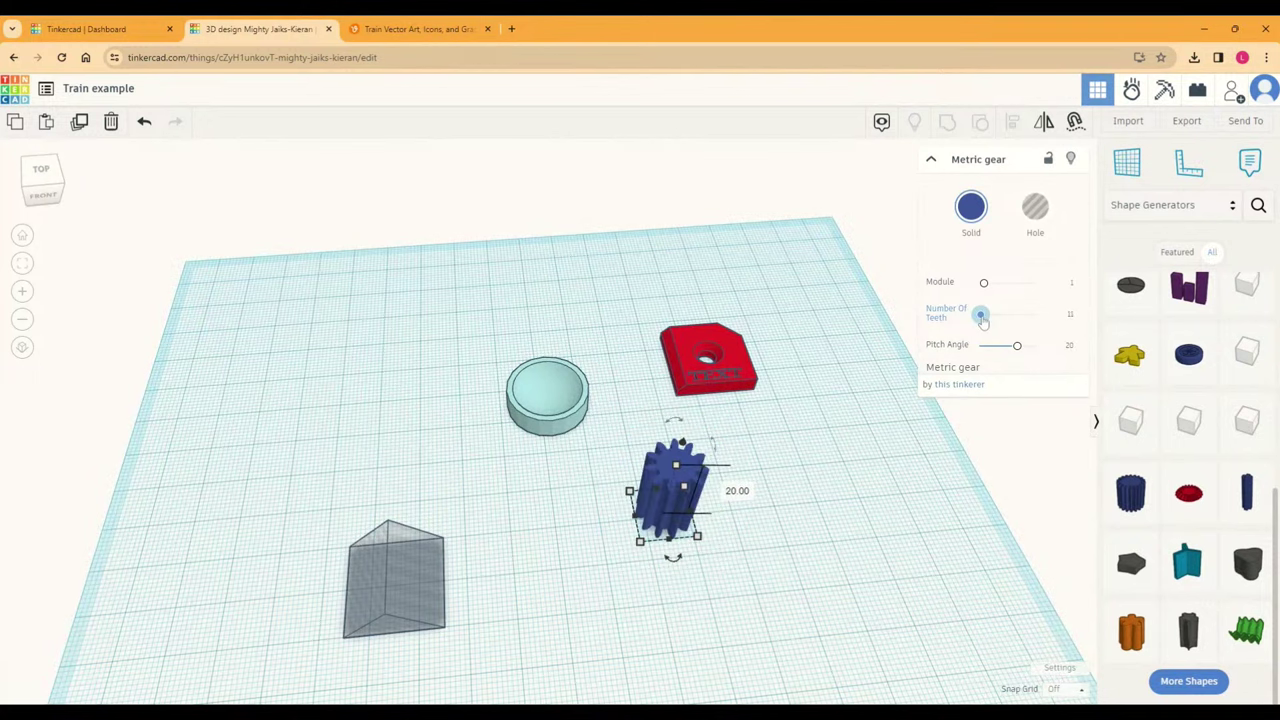
click(1070, 316)
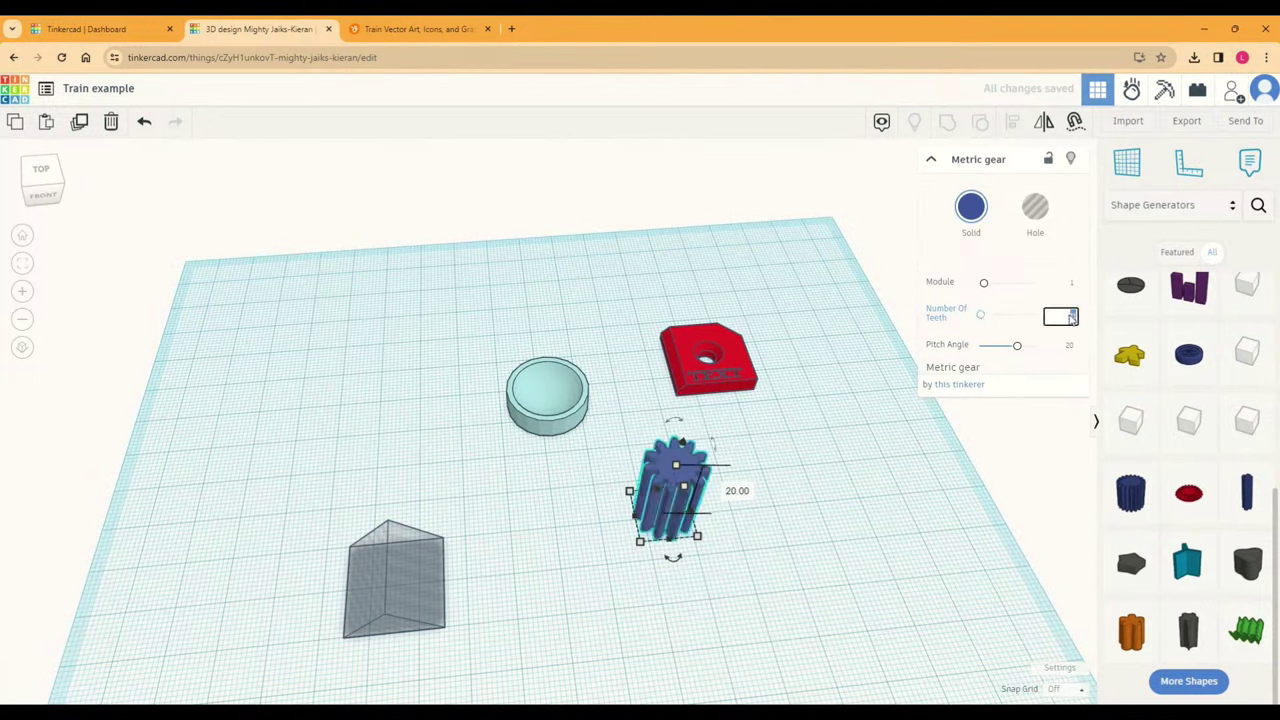
key(Return)
click(841, 487)
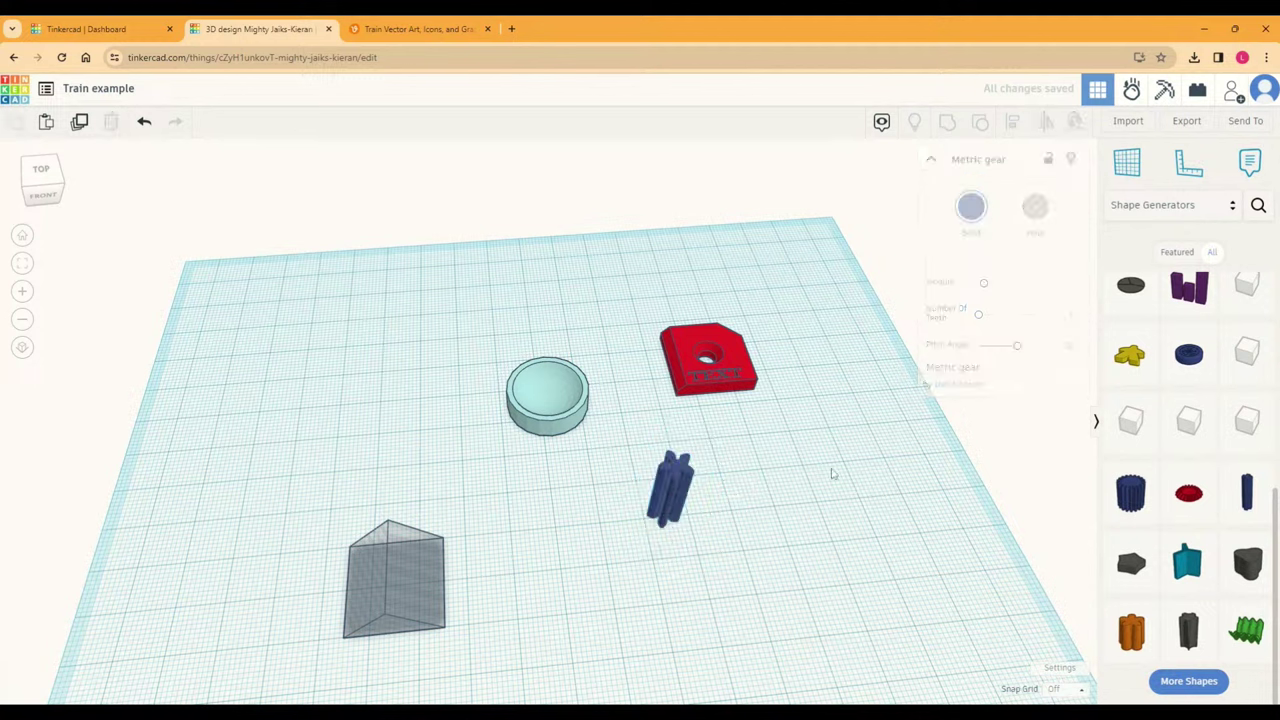
Step: Increase the metric gear's number of teeth to 20
click(672, 495)
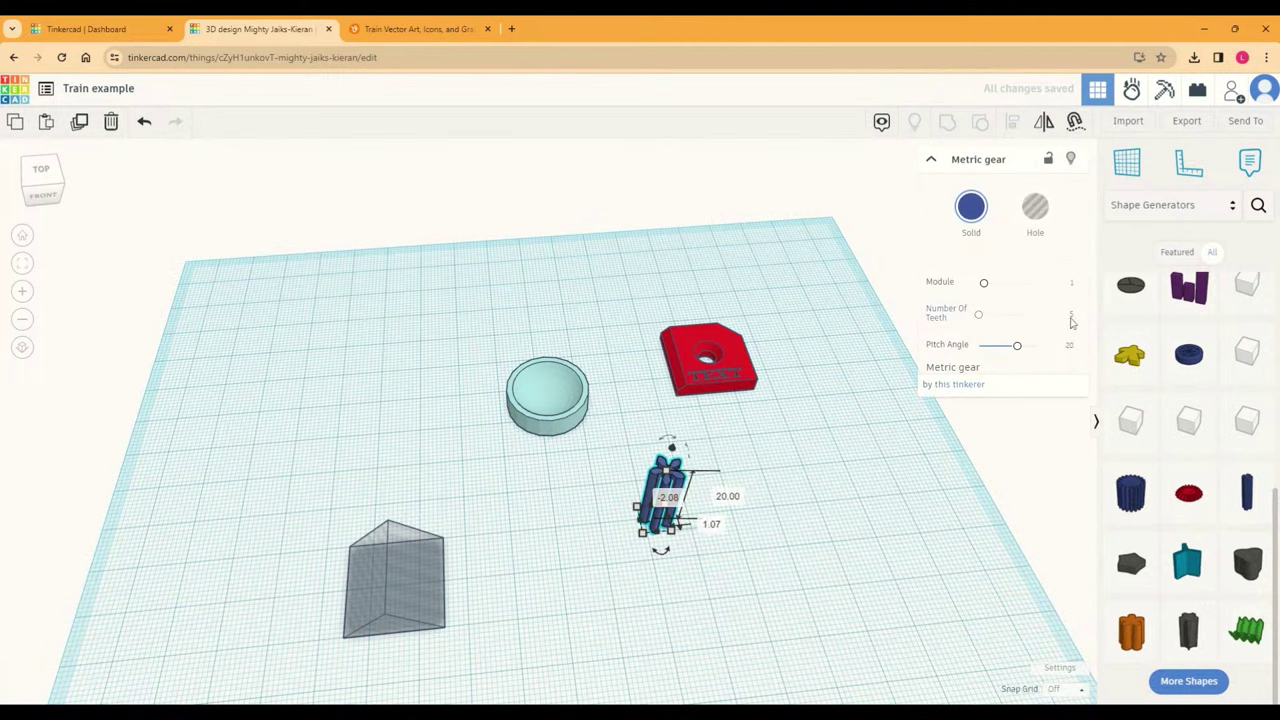
drag(985, 325, 981, 316)
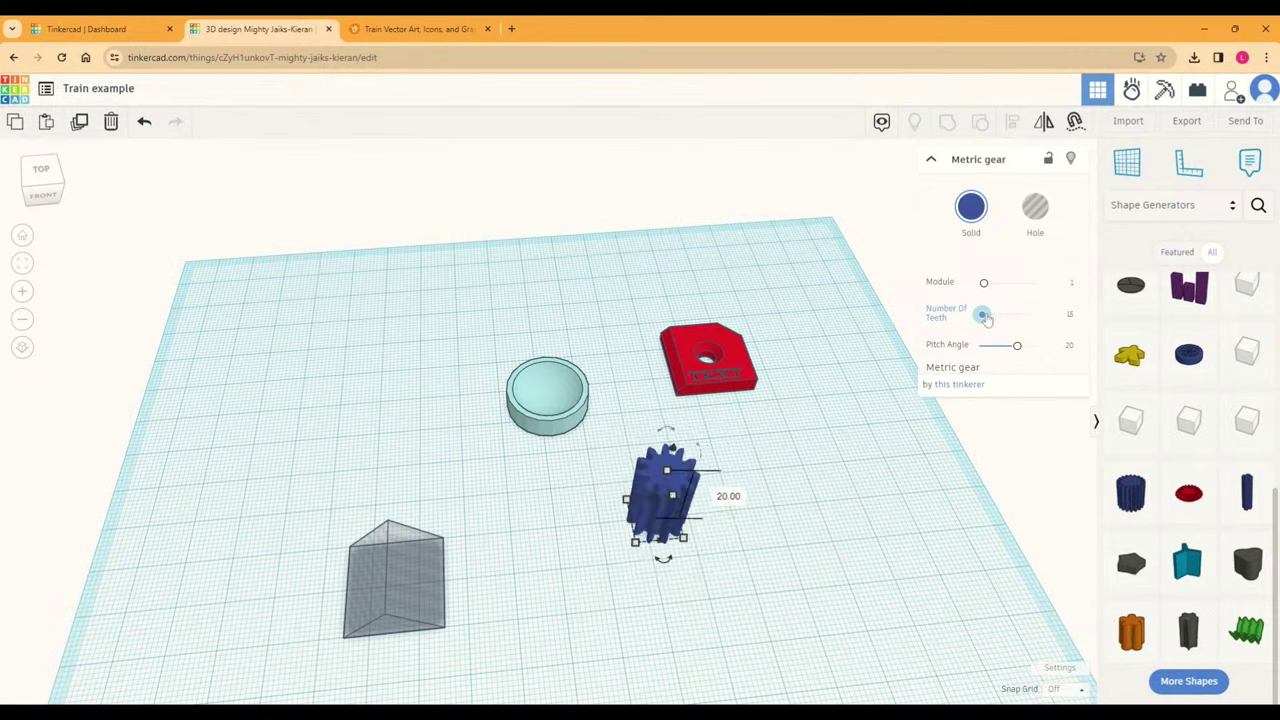
click(845, 521)
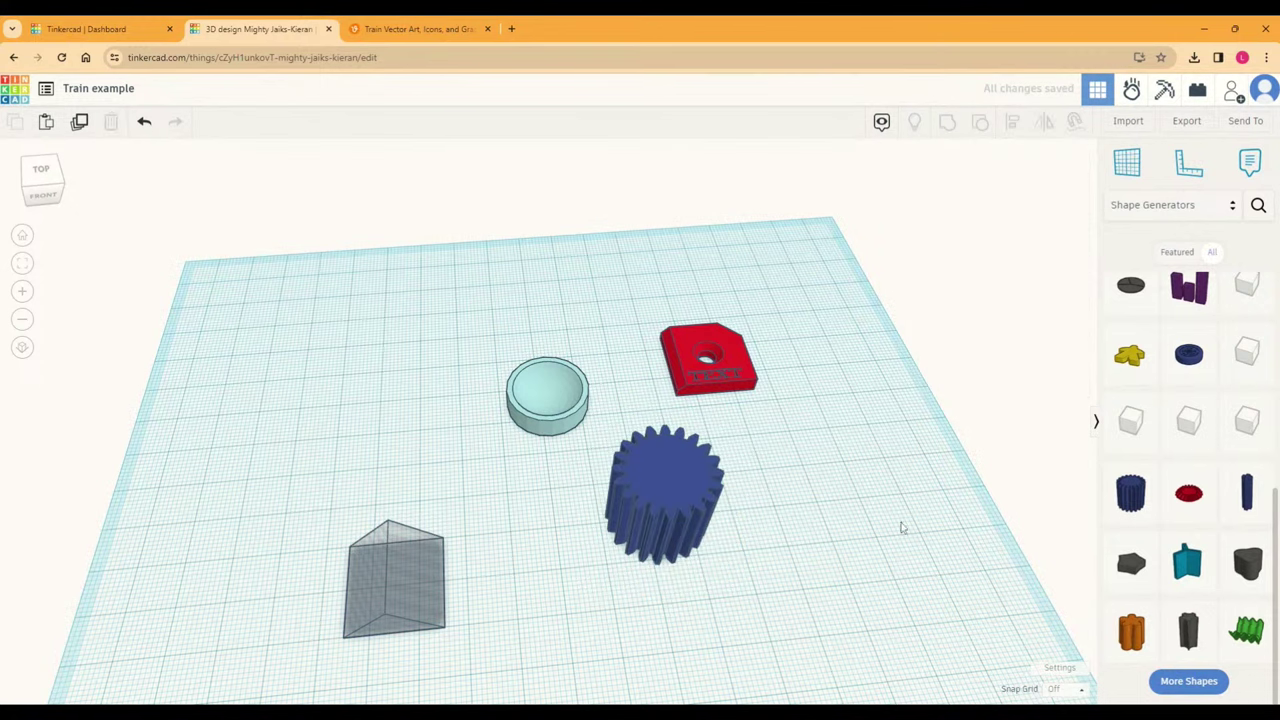
click(662, 510)
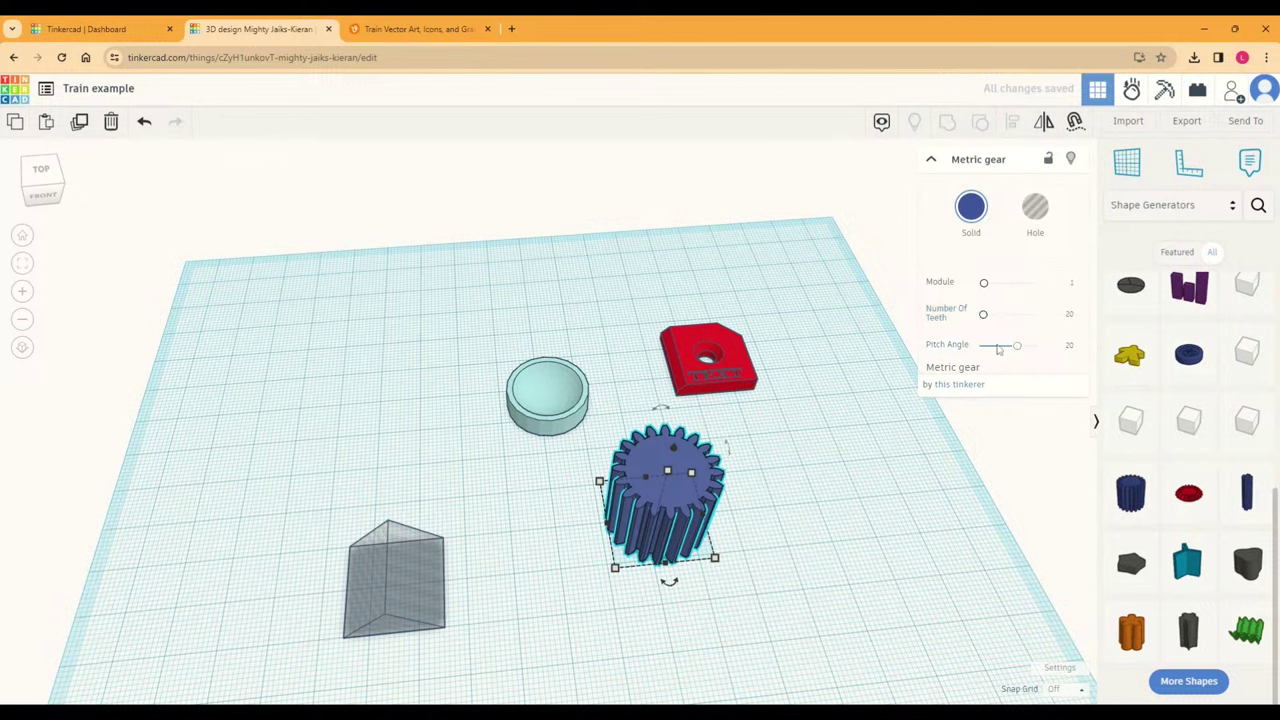
click(817, 566)
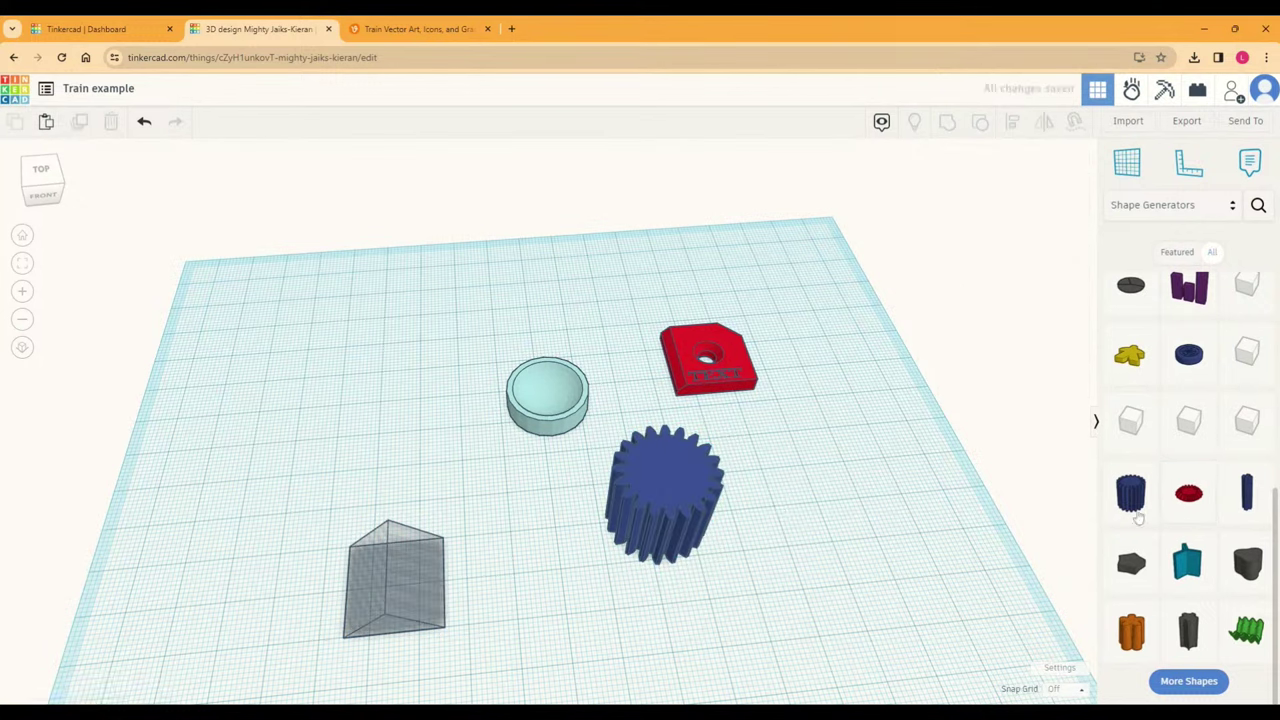
Step: Delete the metric gear from the workplane
click(680, 512)
key(Delete)
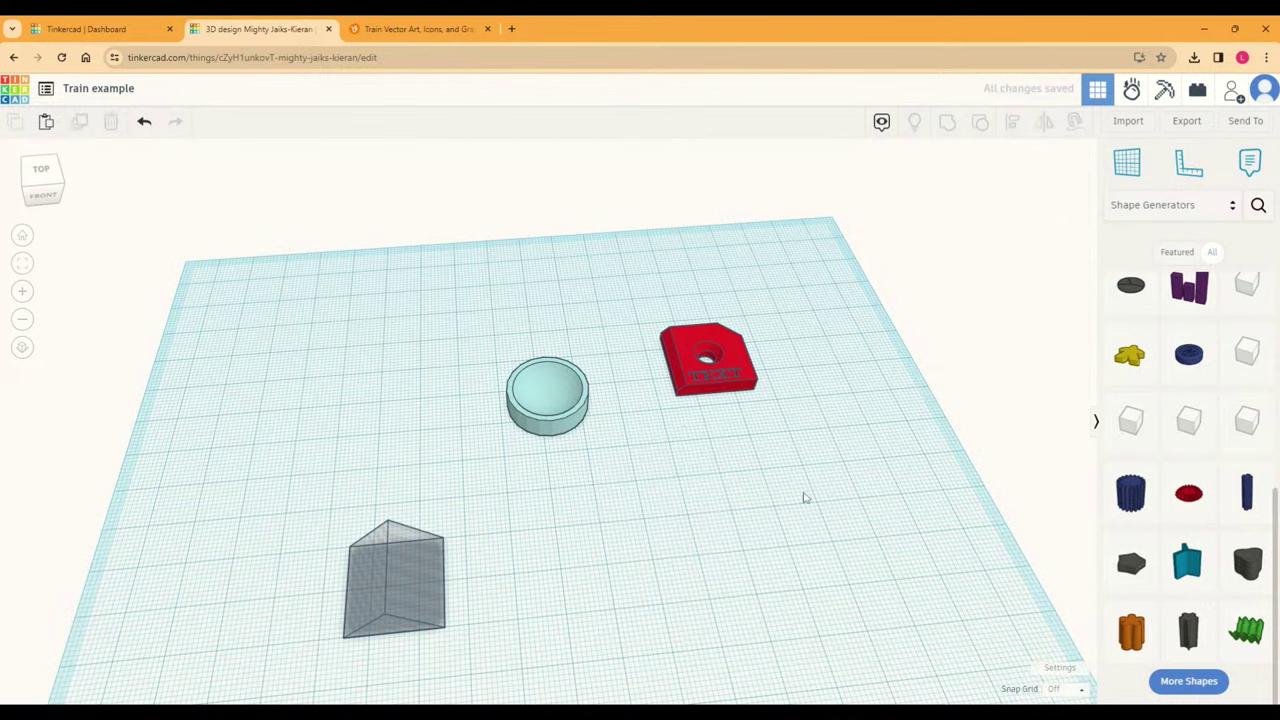
drag(1188, 492, 700, 506)
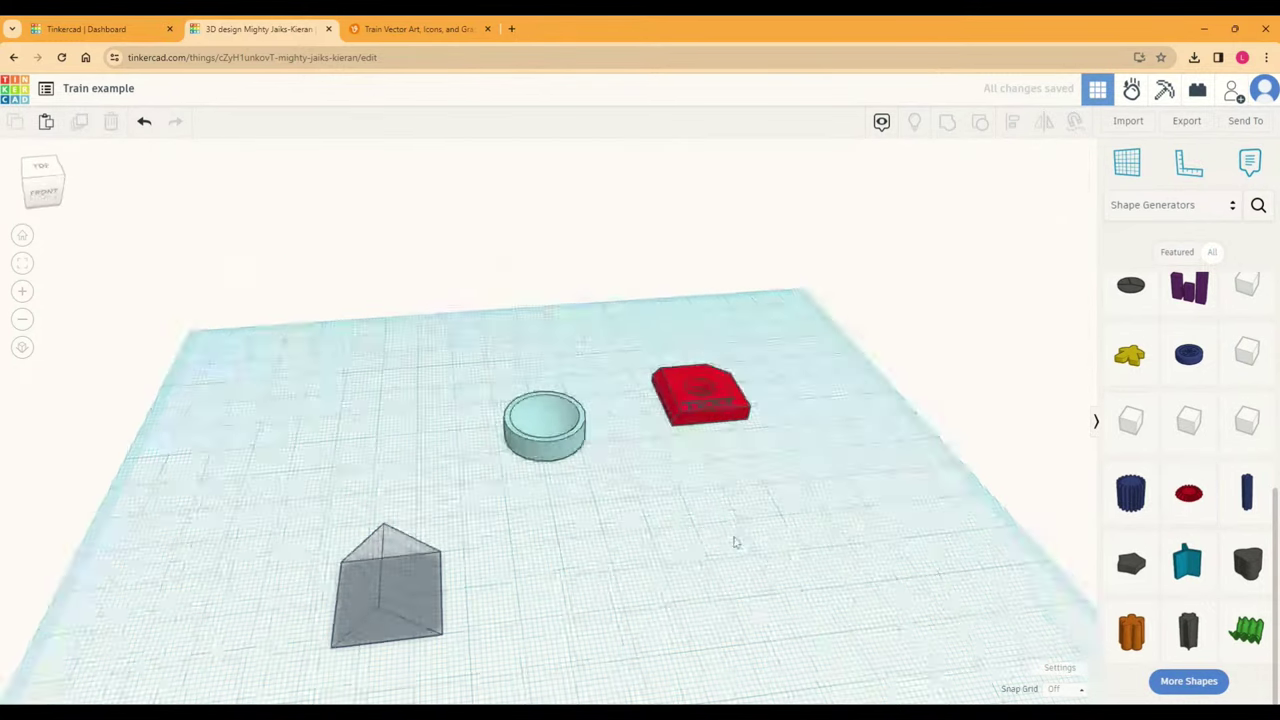
Step: Browse the remaining shape generators and switch the shape library to Basic Shapes
click(1187, 680)
scroll(1188, 655, down, 3)
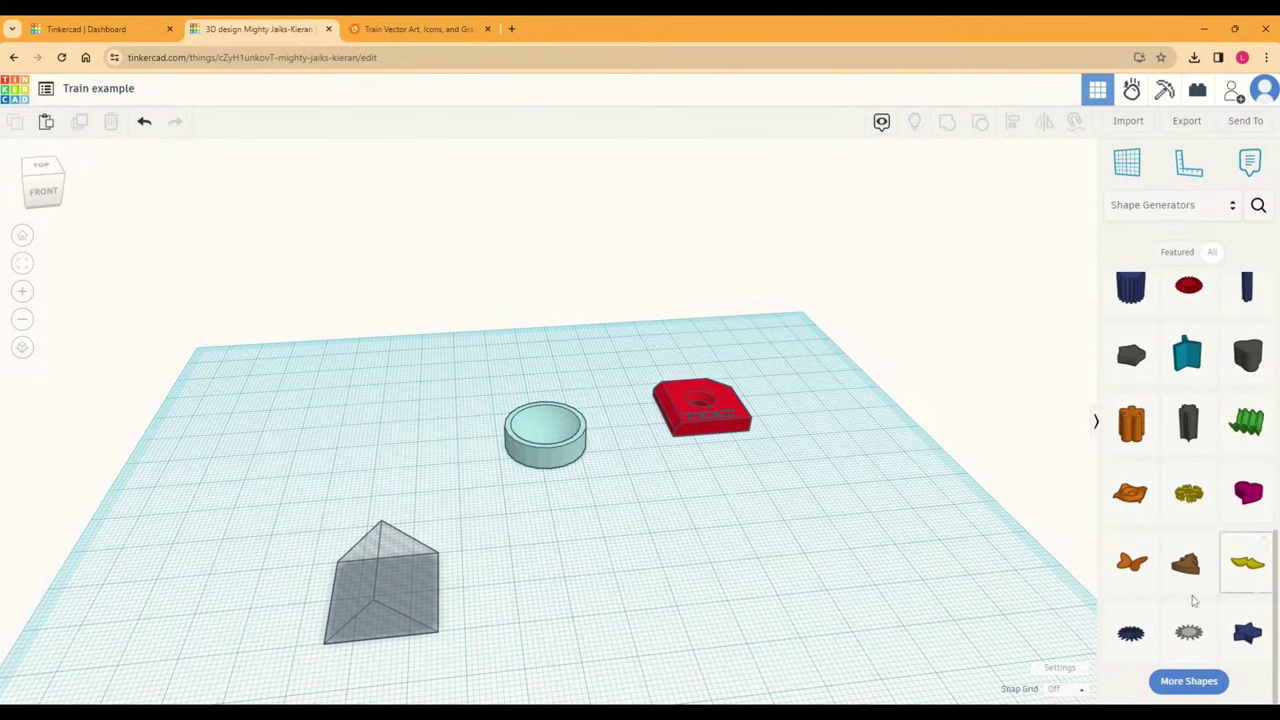
click(1212, 253)
click(1160, 205)
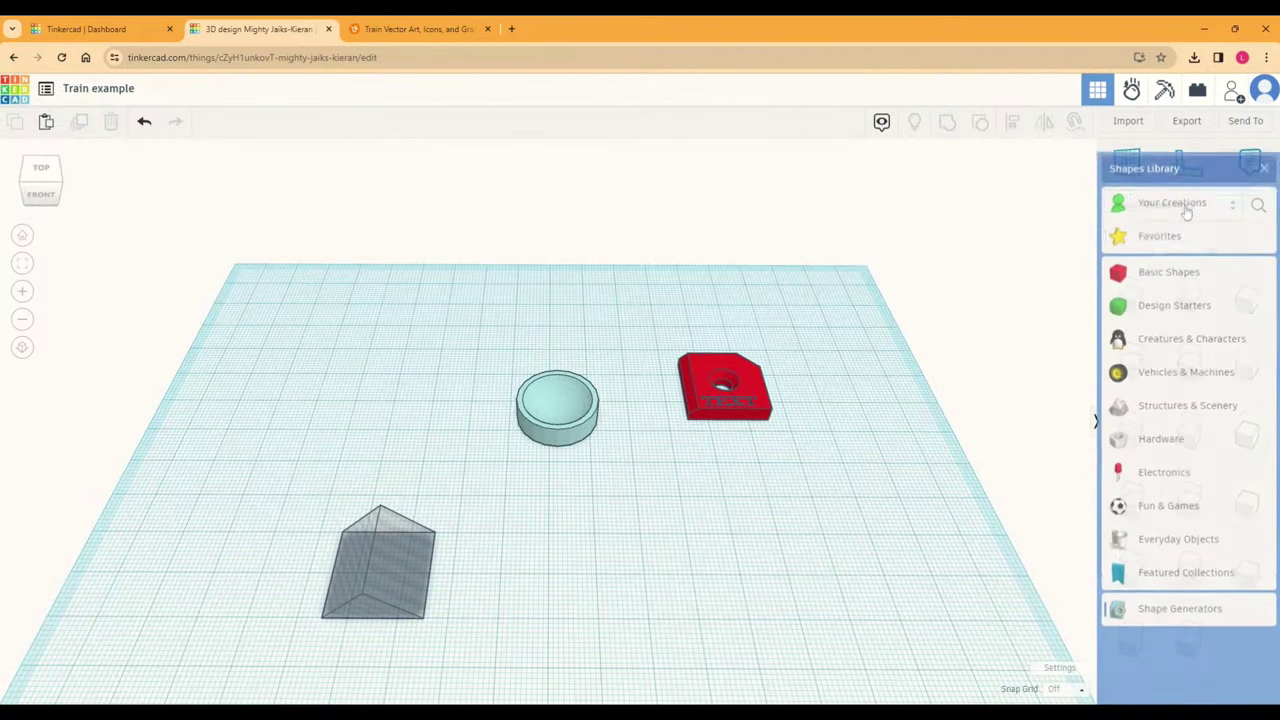
click(1168, 258)
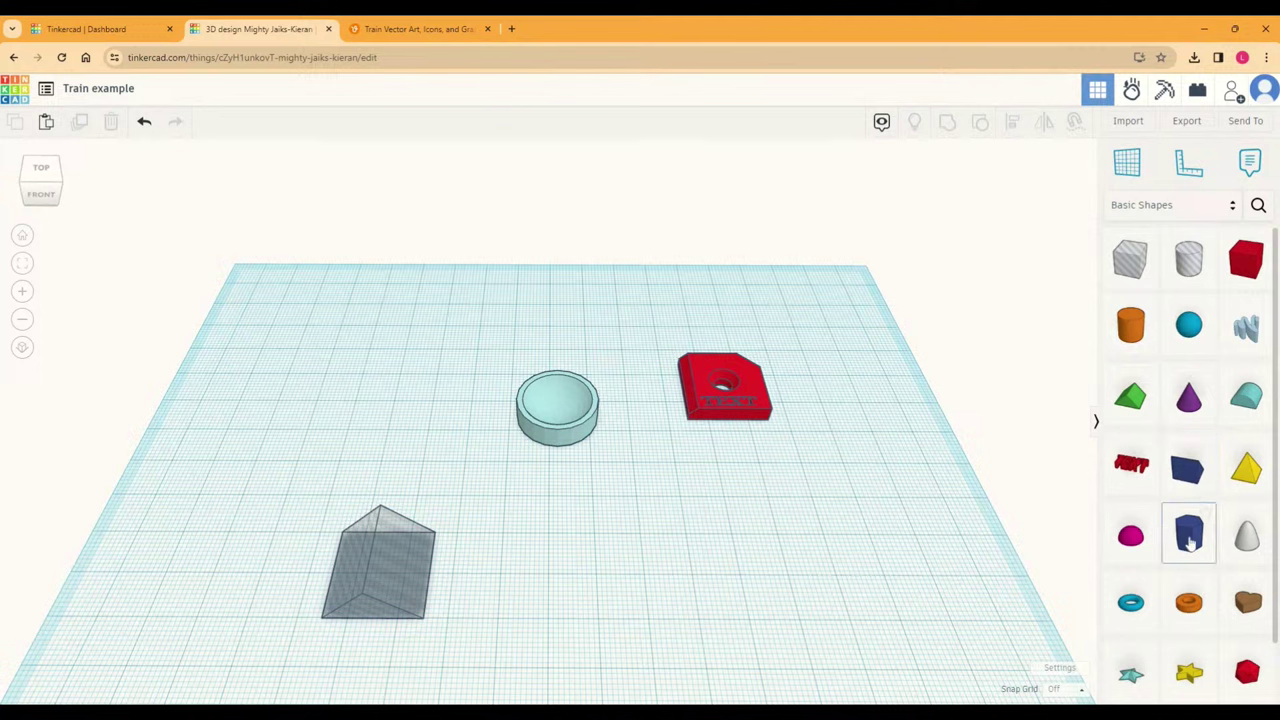
scroll(1207, 537, down, 1)
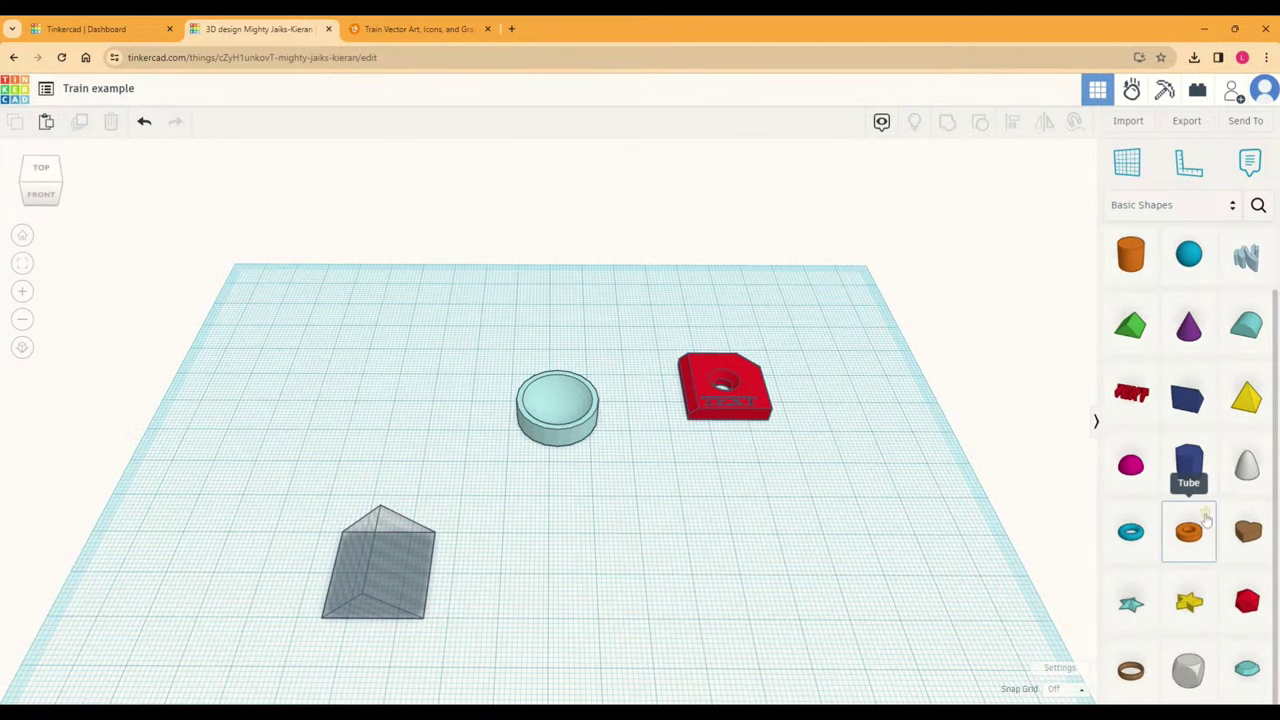
Step: Move the roof-shaped hole about 48 mm back, beside the round bowl, and set the snap grid to 1.0 mm
drag(406, 586, 436, 402)
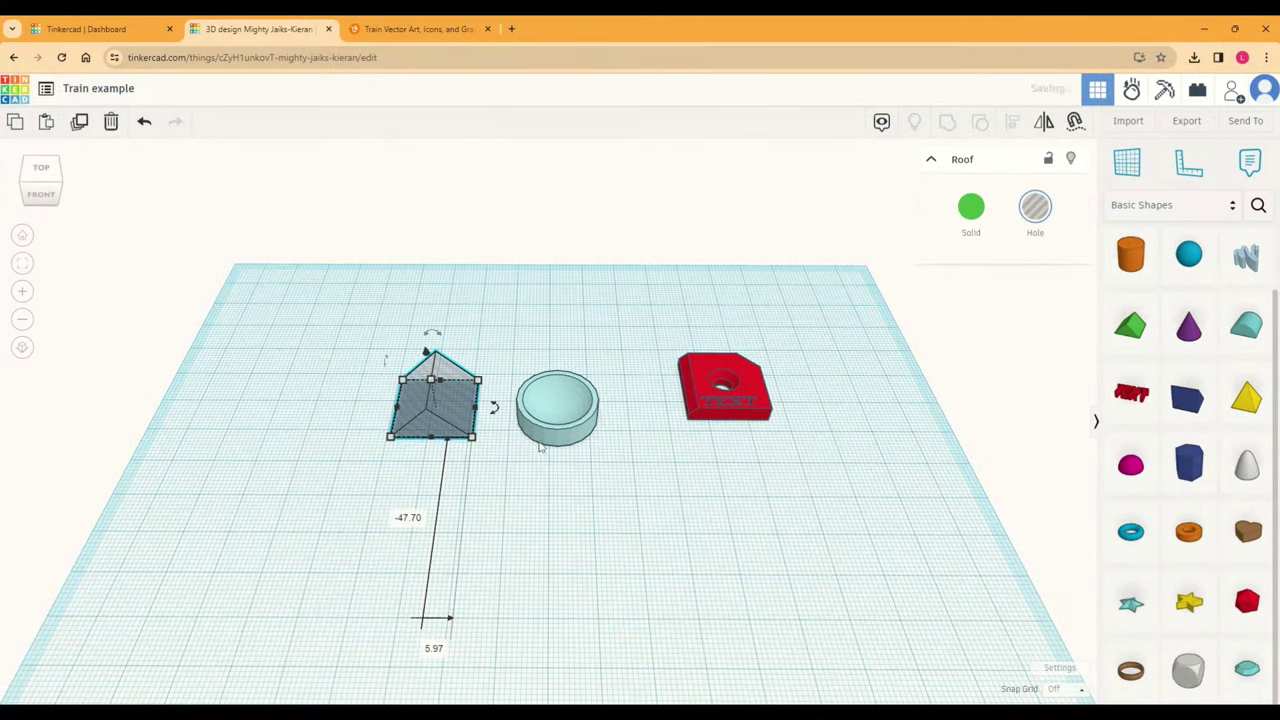
click(1064, 690)
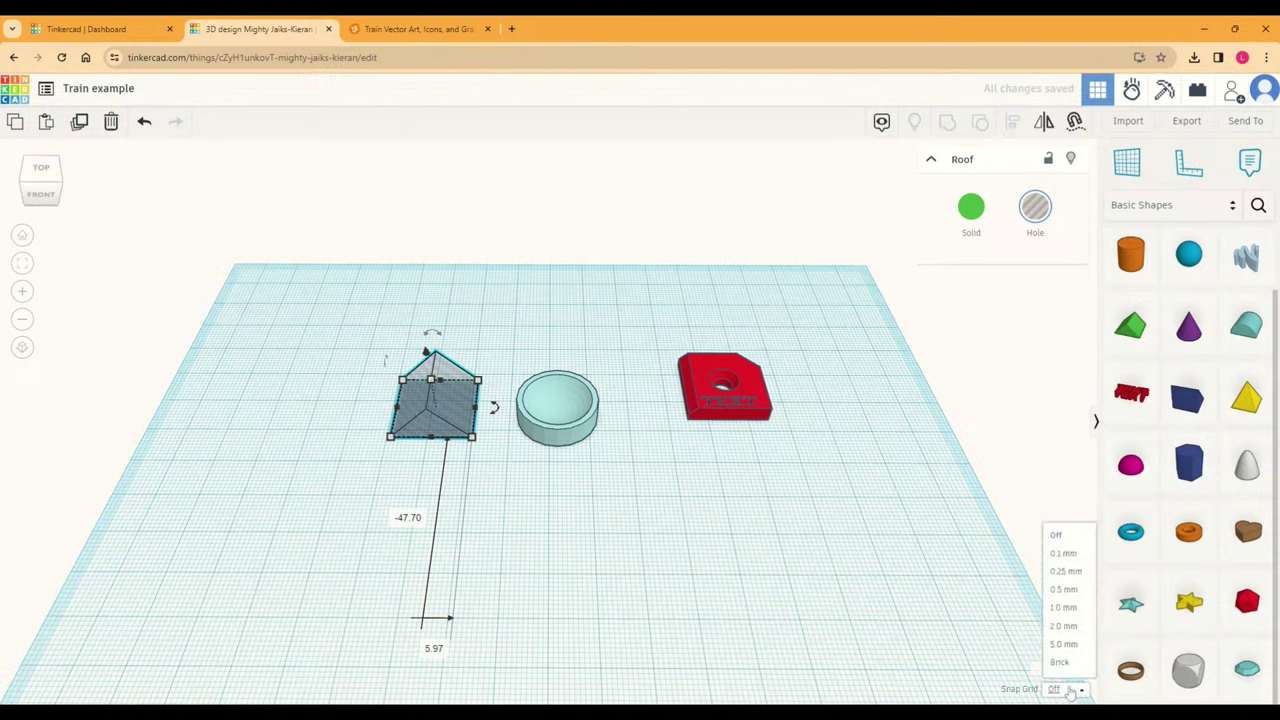
click(1064, 608)
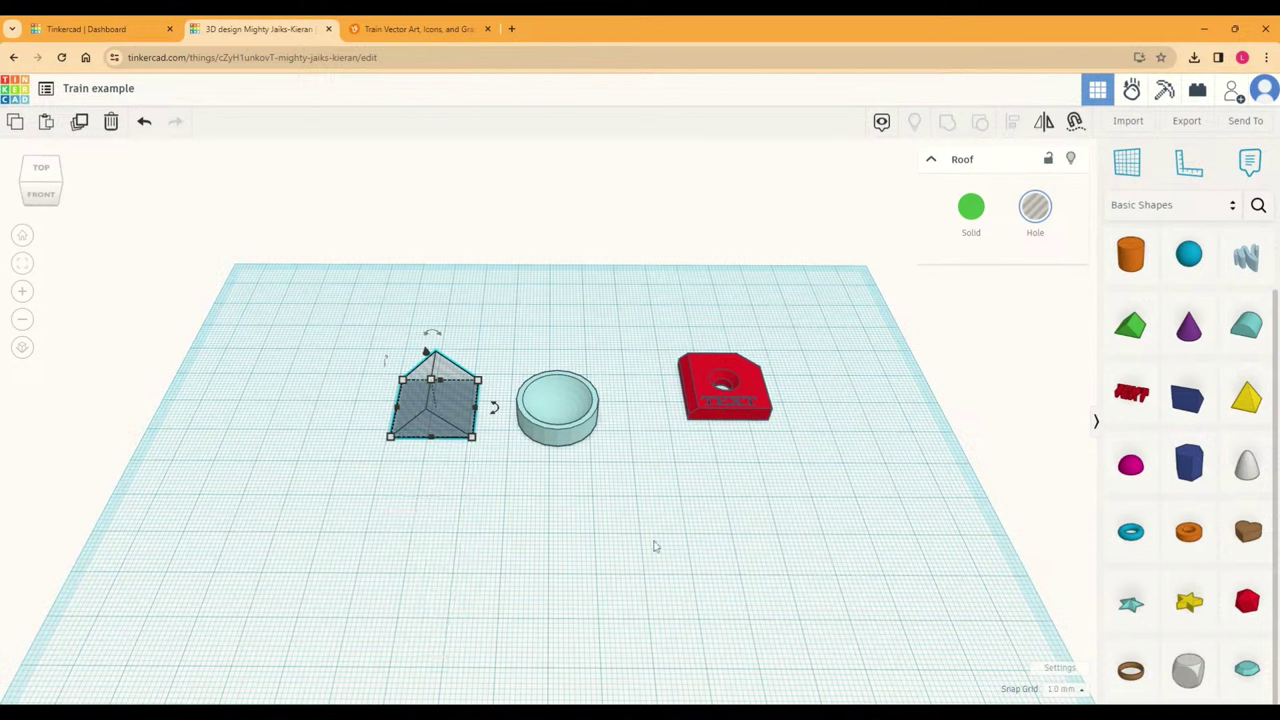
click(1074, 690)
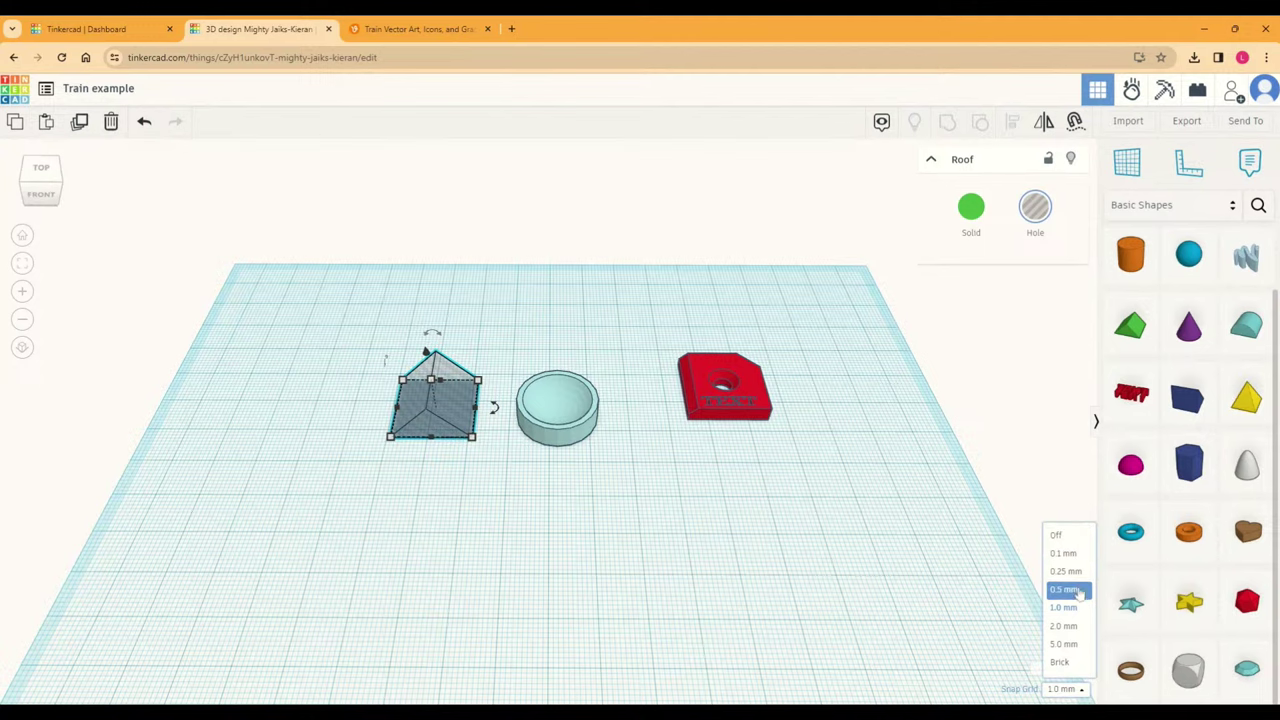
click(849, 583)
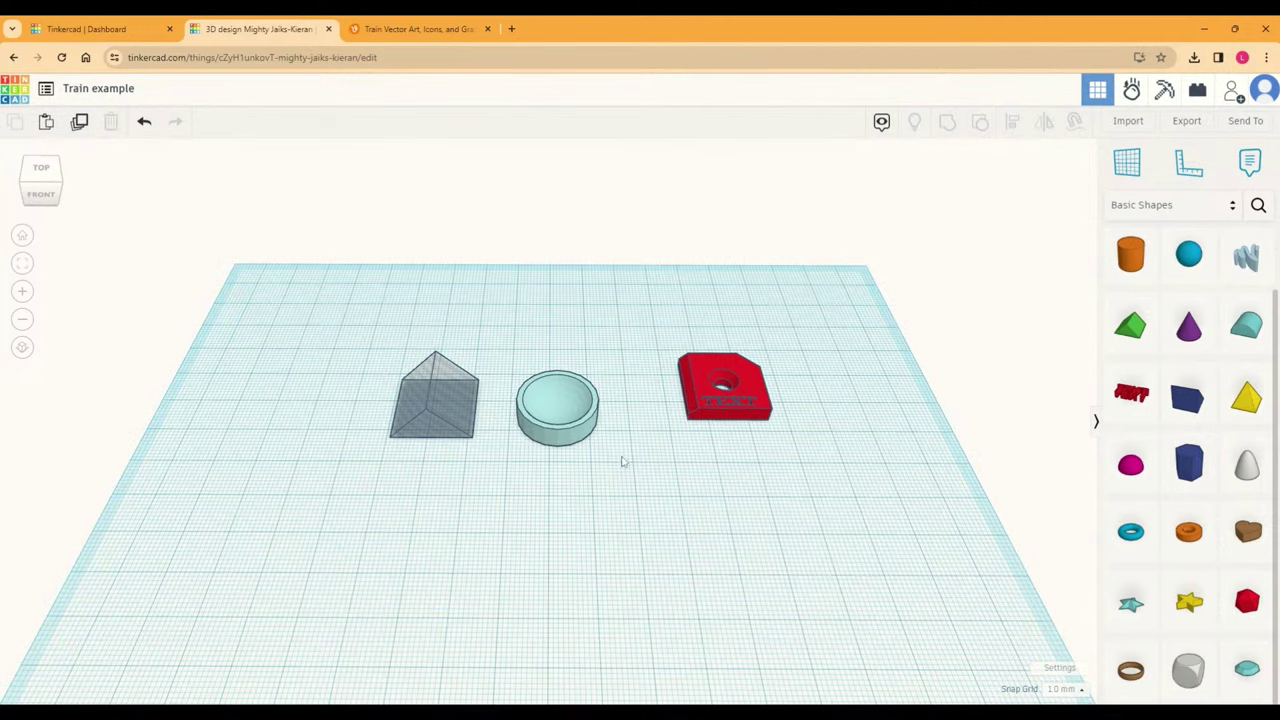
Step: Move the red text block 7 mm toward the round bowl and 6 mm forward
right_drag(714, 434, 674, 418)
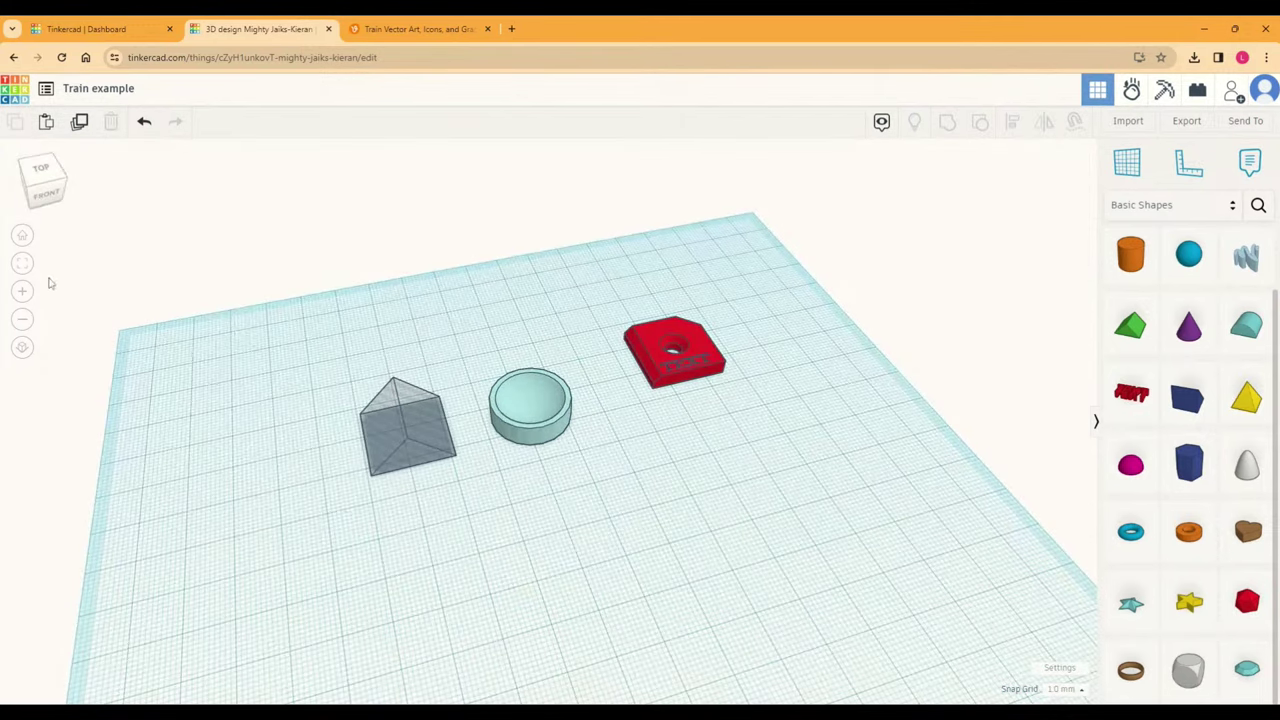
right_drag(48, 283, 635, 405)
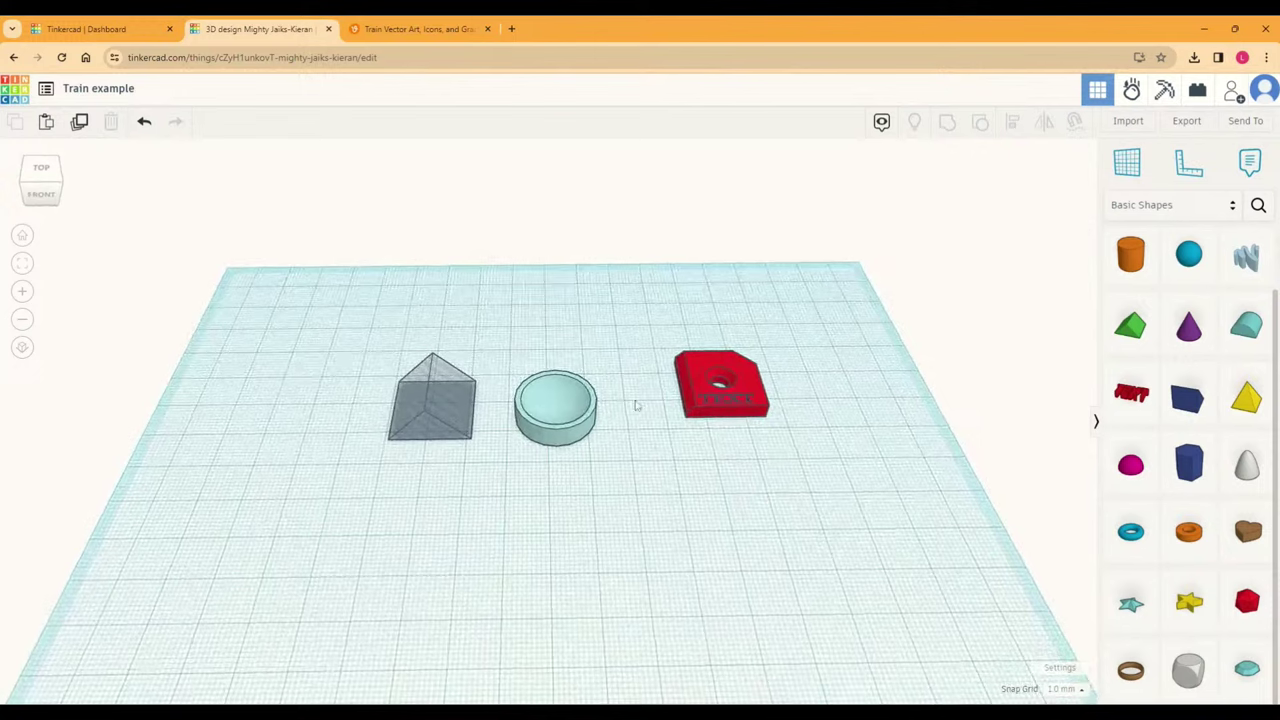
drag(700, 412, 676, 428)
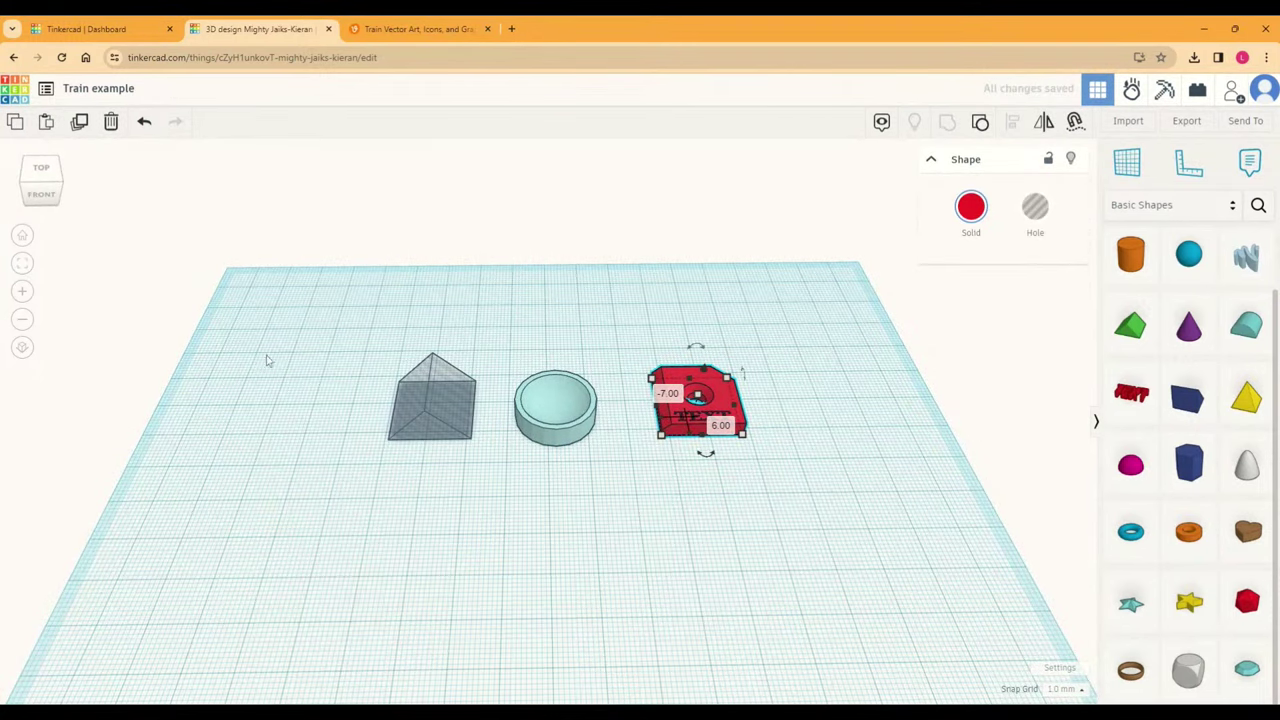
Step: Place a Half Sphere outside the workplane's front-left corner and shift it 19 mm farther forward
scroll(329, 460, down, 3)
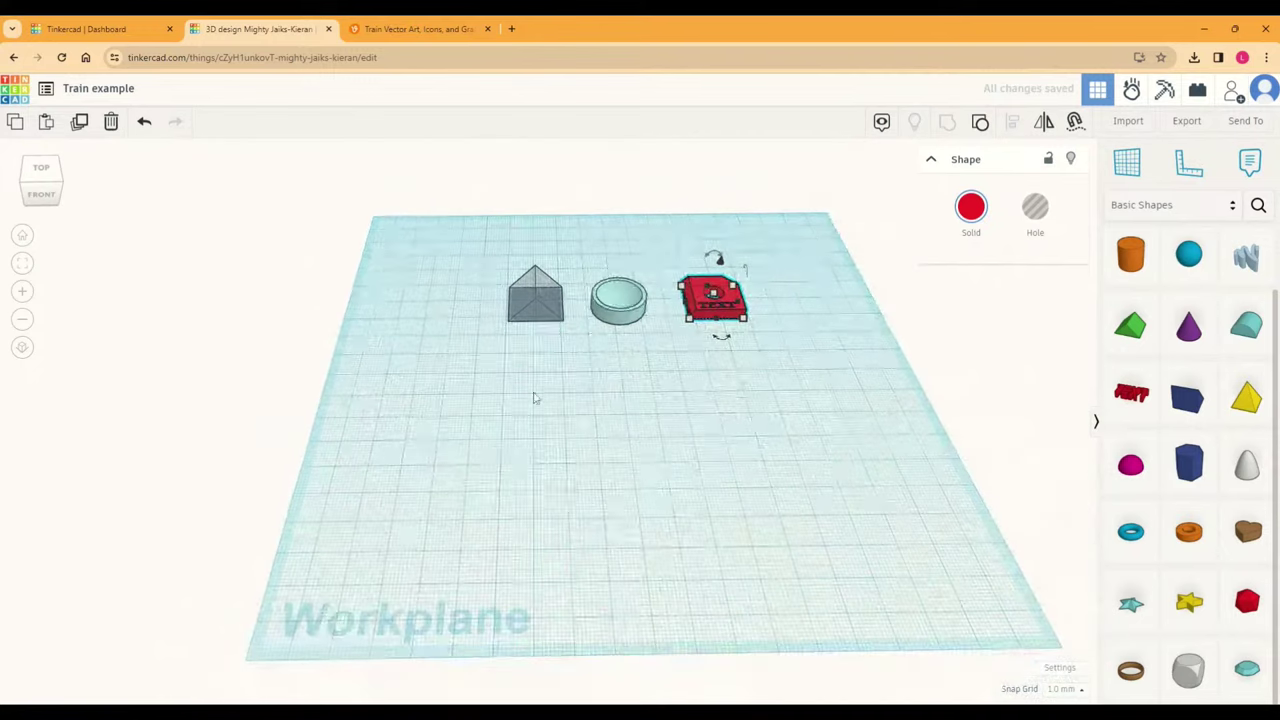
drag(1130, 464, 95, 668)
middle_drag(199, 550, 230, 342)
drag(128, 447, 122, 503)
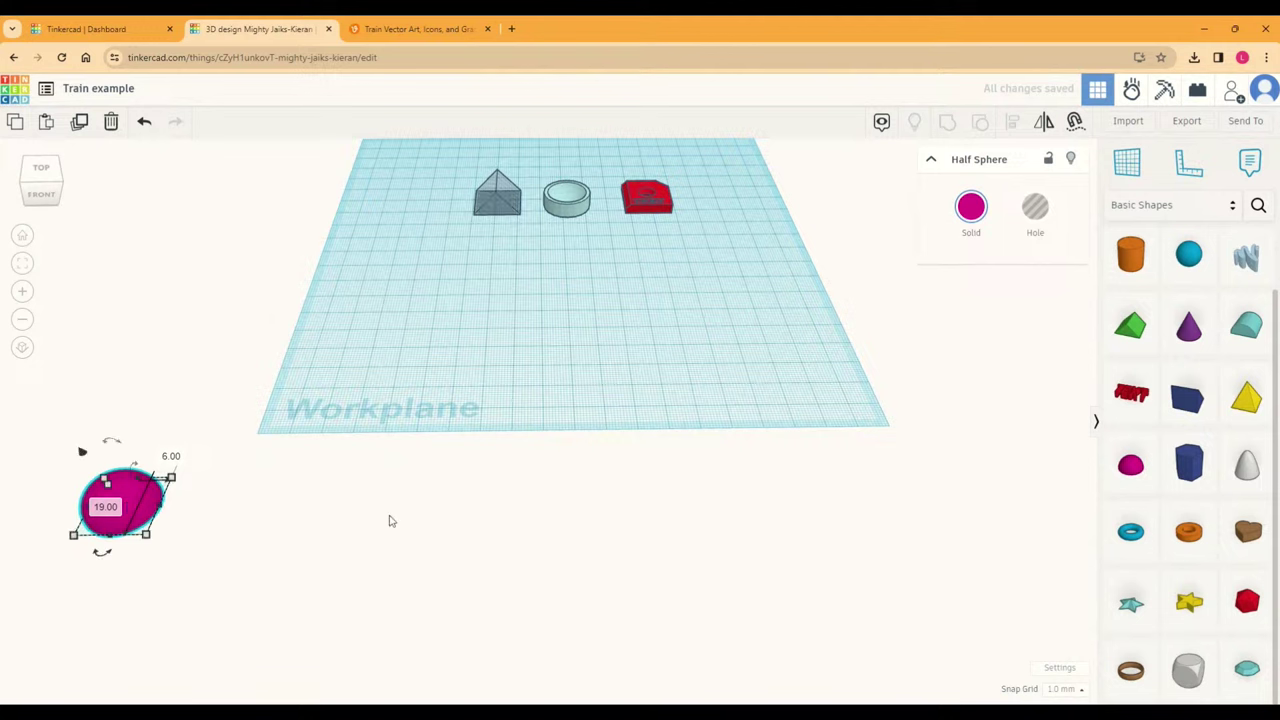
Step: View the half sphere outside the workplane from different angles and fit the view to it
right_drag(543, 402, 77, 514)
click(240, 368)
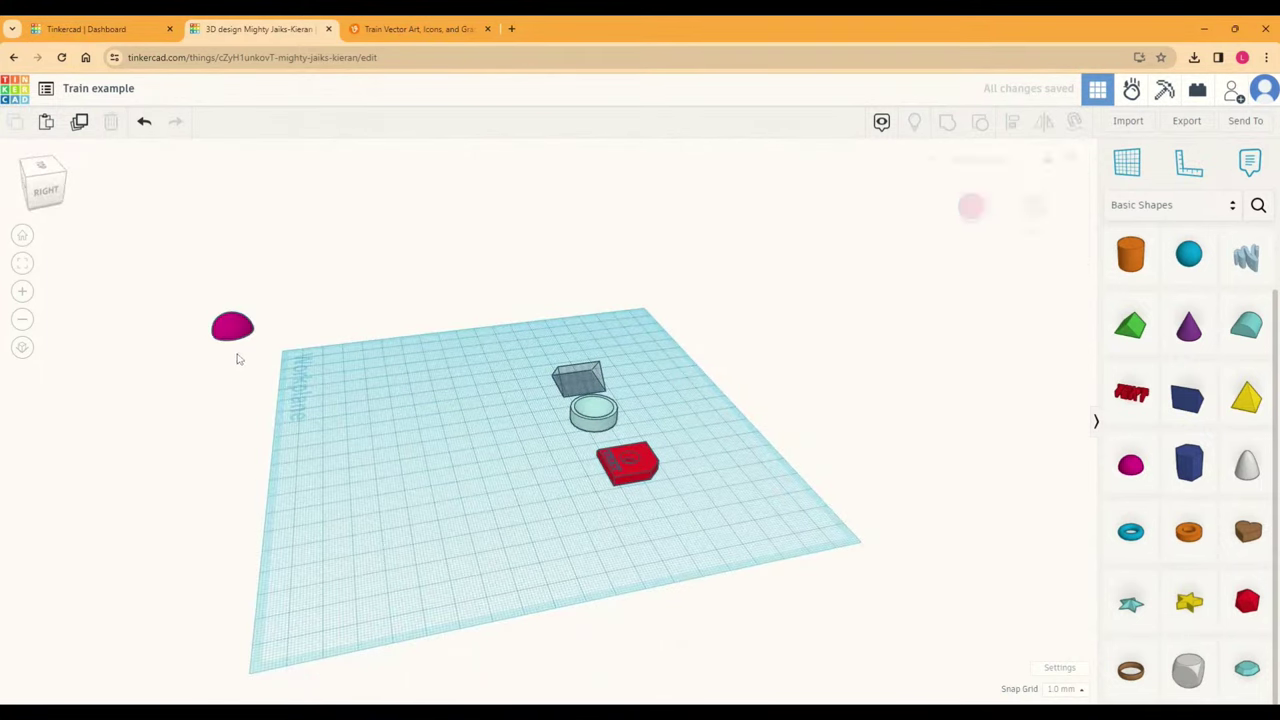
middle_drag(231, 422, 267, 498)
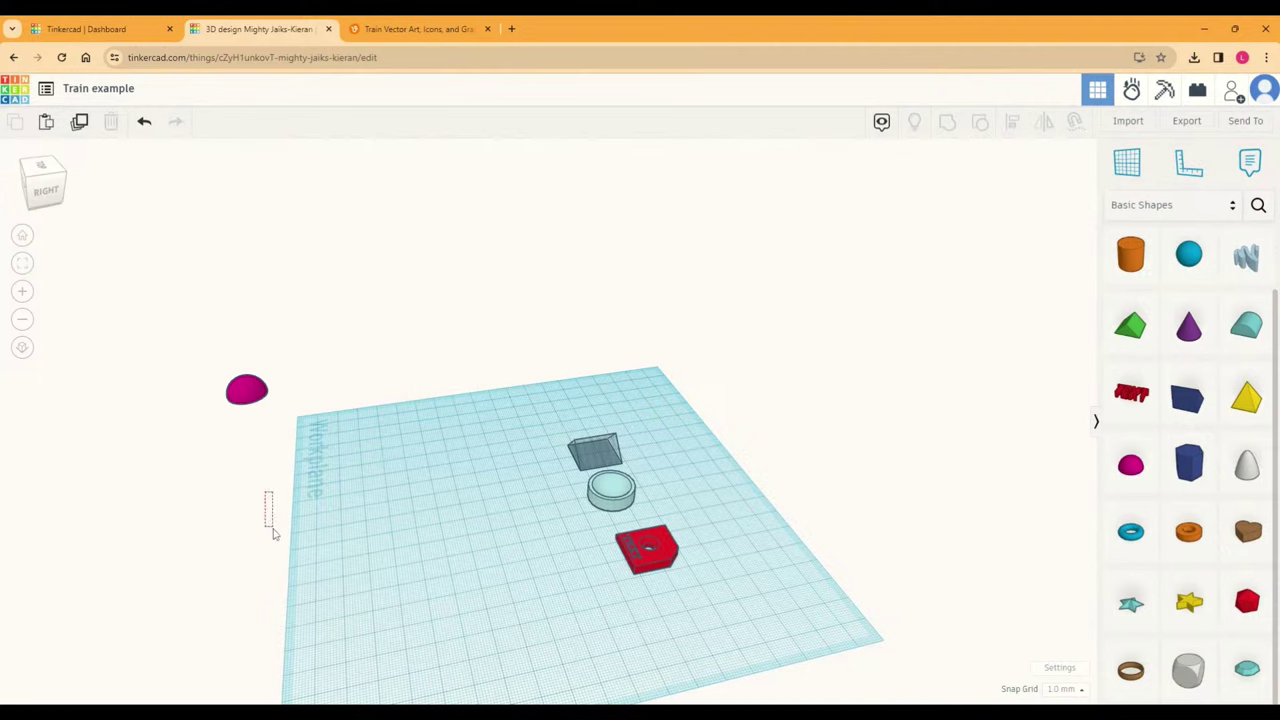
right_drag(273, 533, 263, 510)
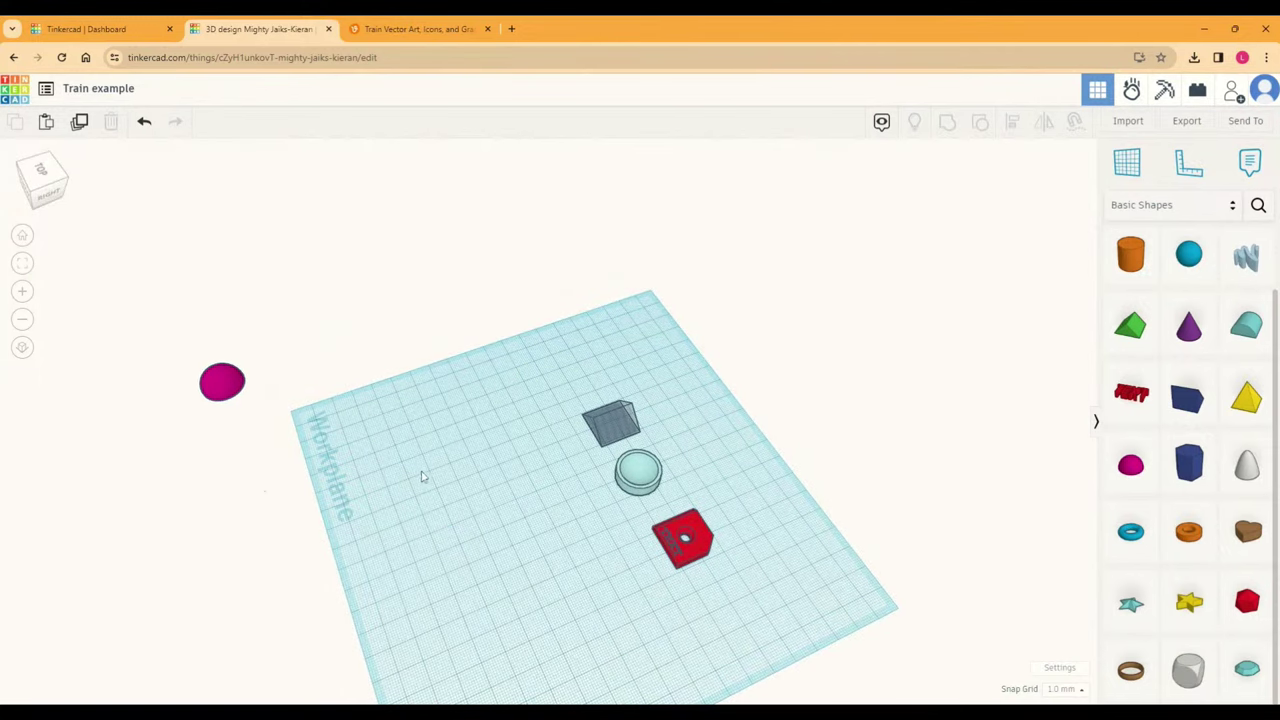
middle_drag(449, 474, 85, 379)
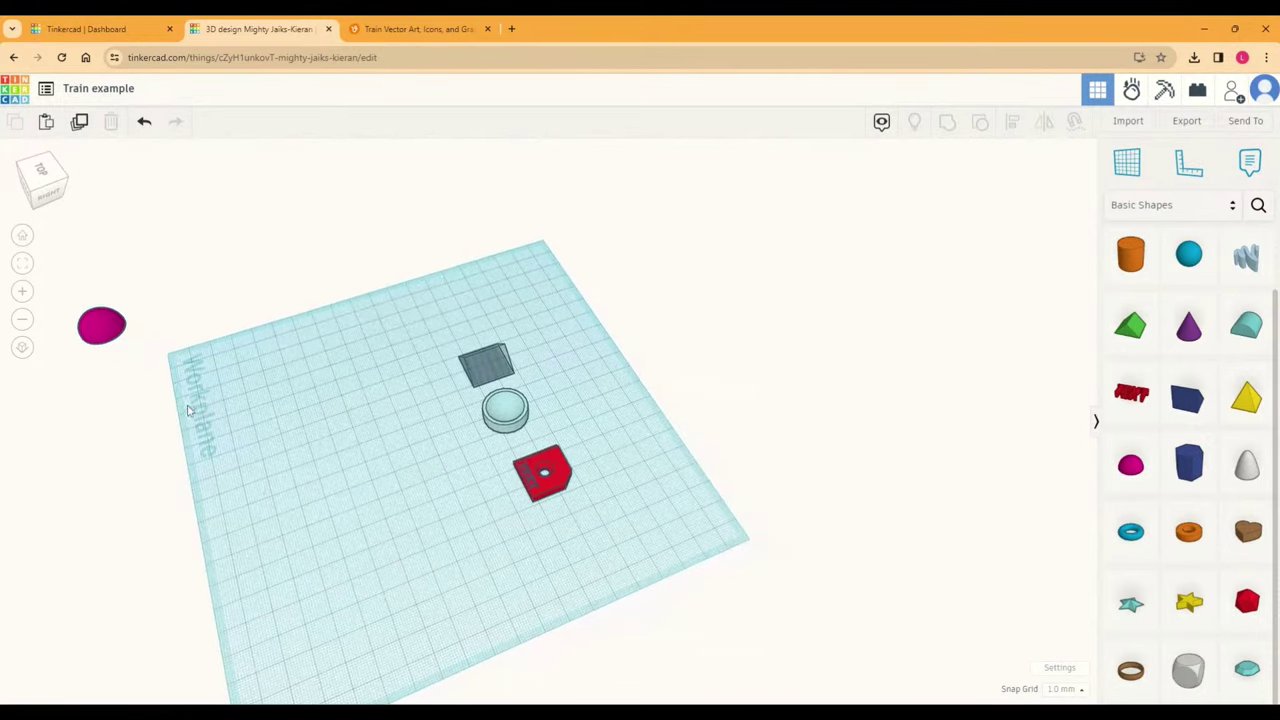
click(105, 337)
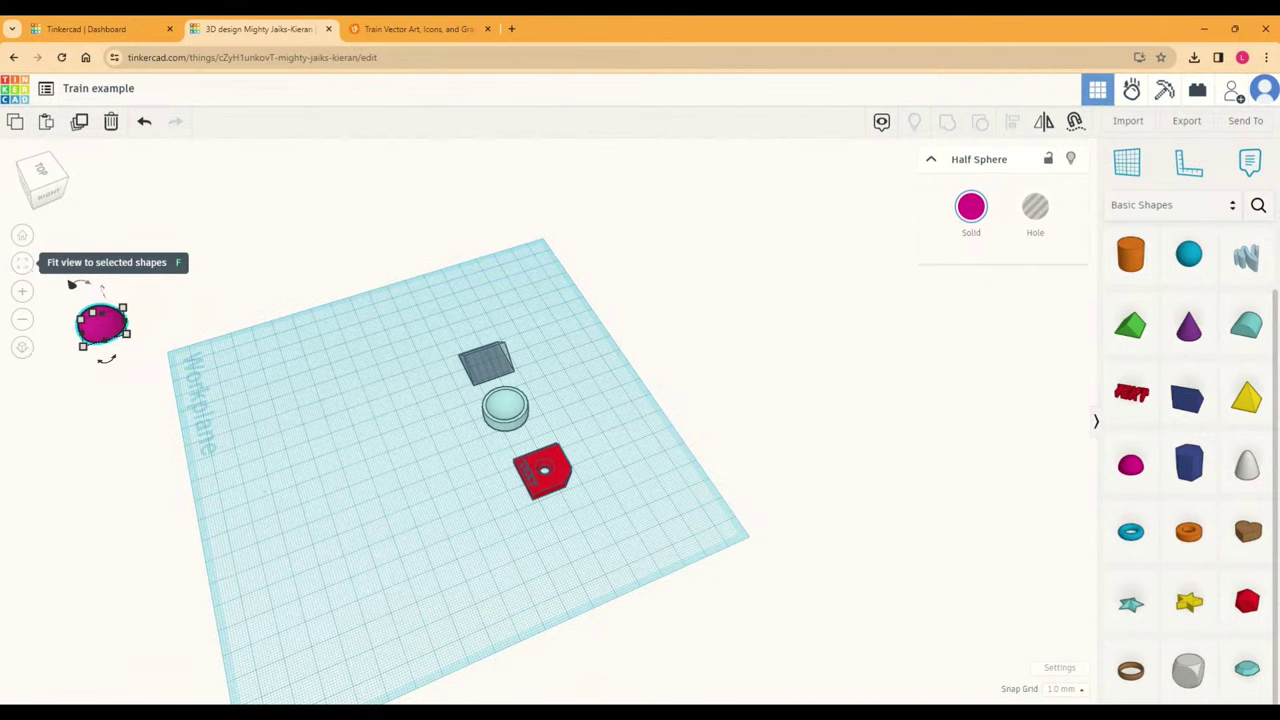
click(23, 263)
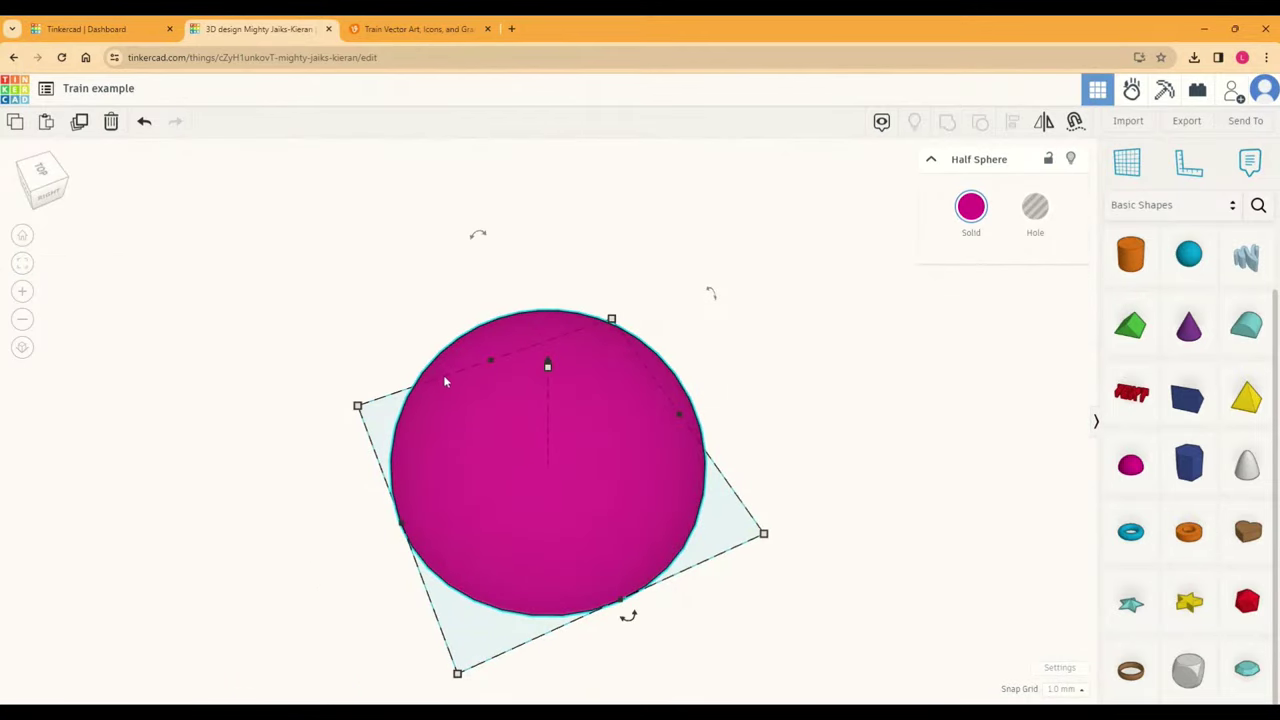
Step: Move the half sphere closer to the workplane's front-left corner and return to the home view
scroll(466, 375, down, 5)
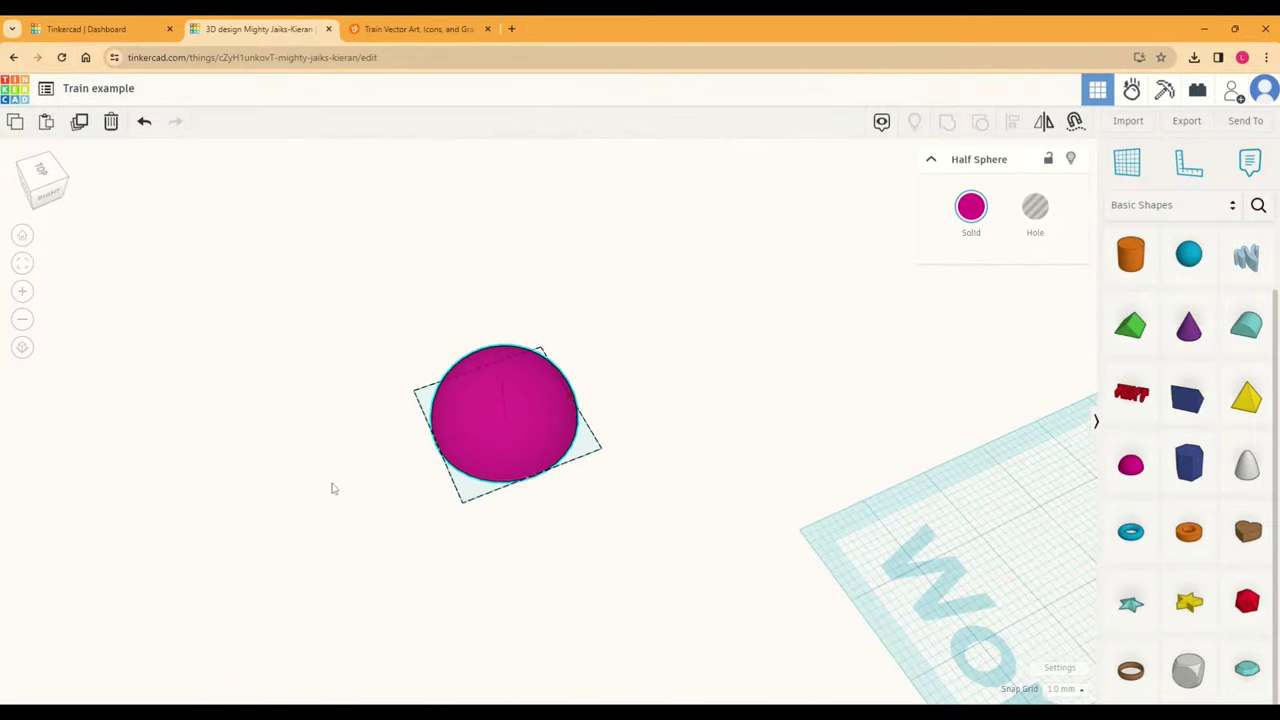
right_drag(415, 505, 502, 441)
drag(527, 490, 573, 398)
right_drag(839, 340, 797, 374)
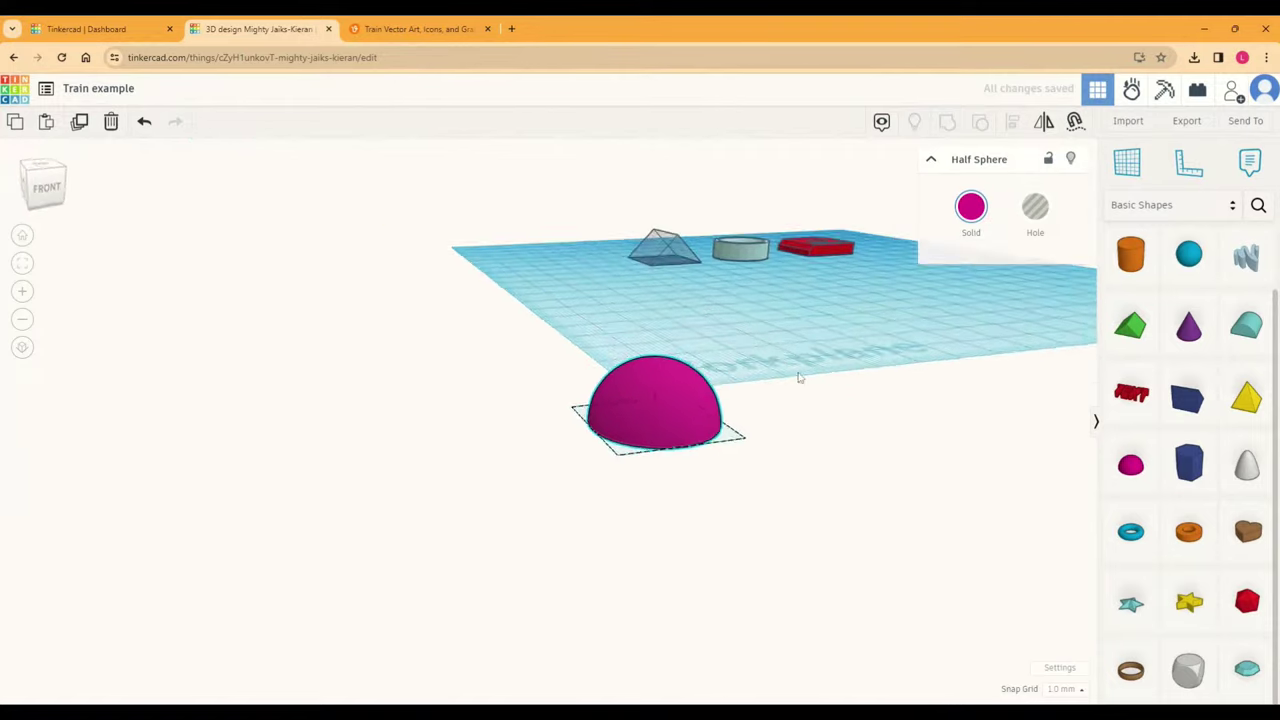
click(26, 237)
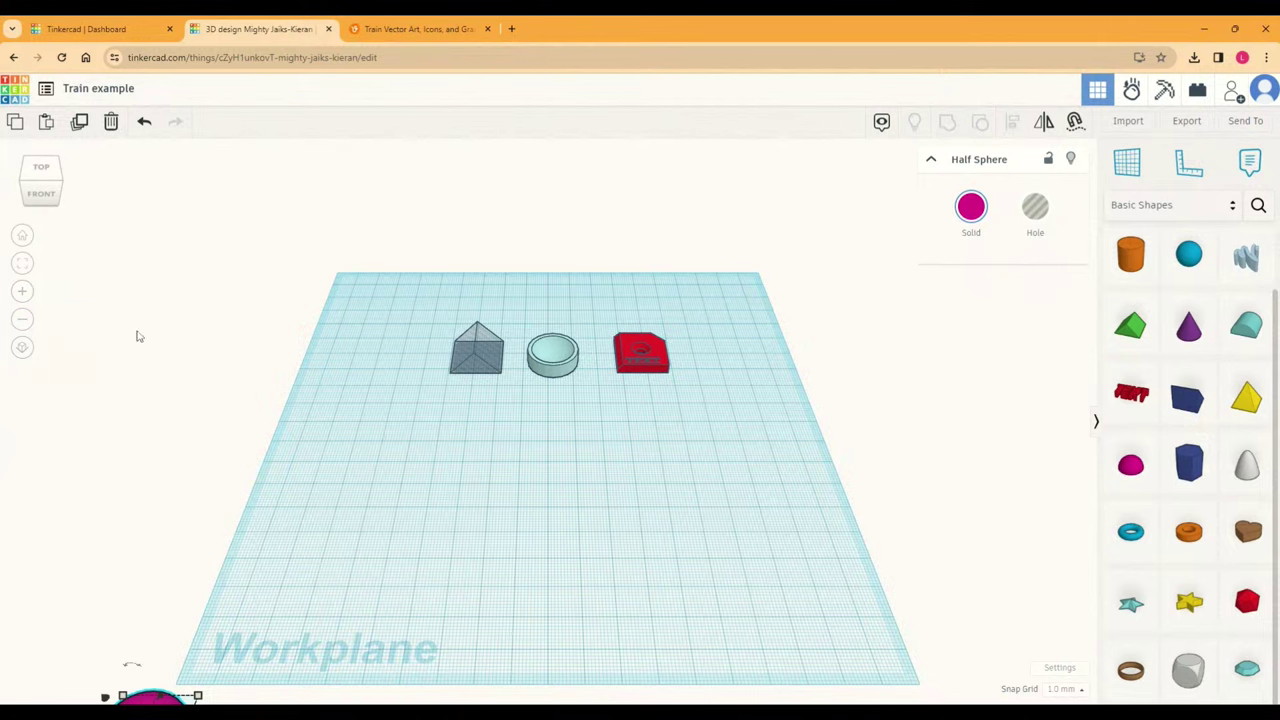
Step: Move the half sphere onto the workplane, just in front of the round bowl
scroll(500, 546, down, 2)
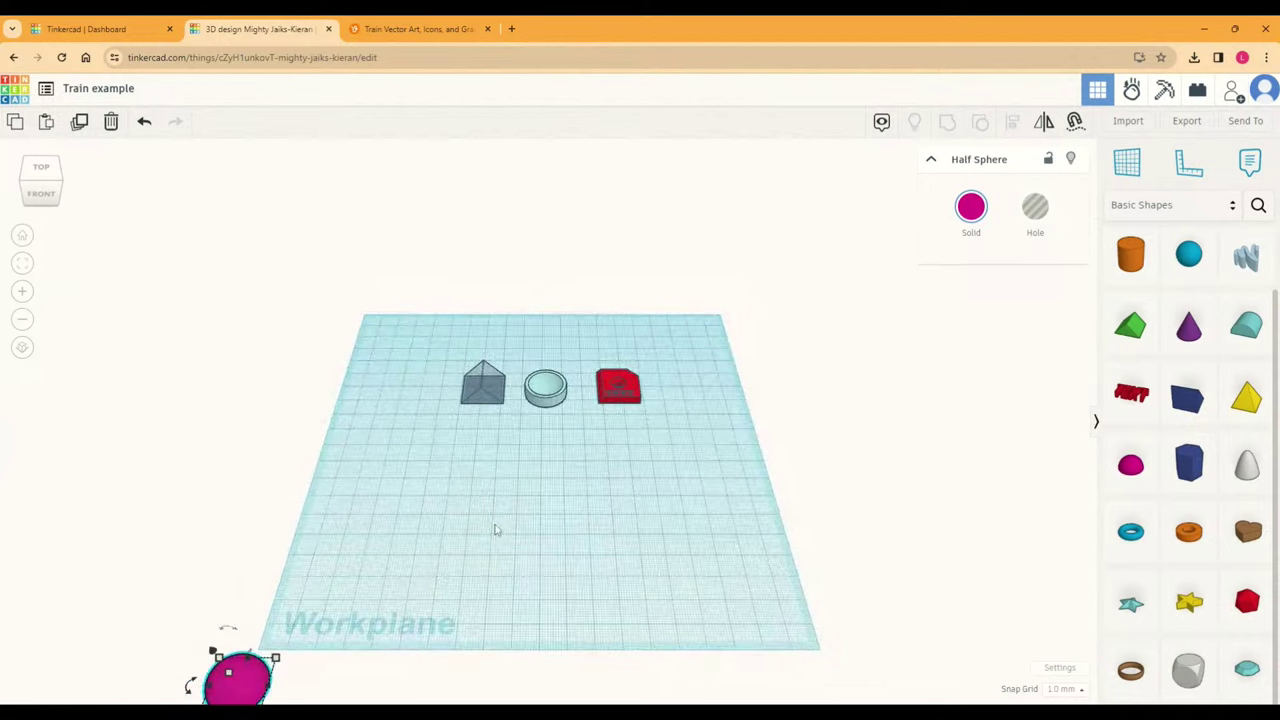
scroll(500, 553, down, 3)
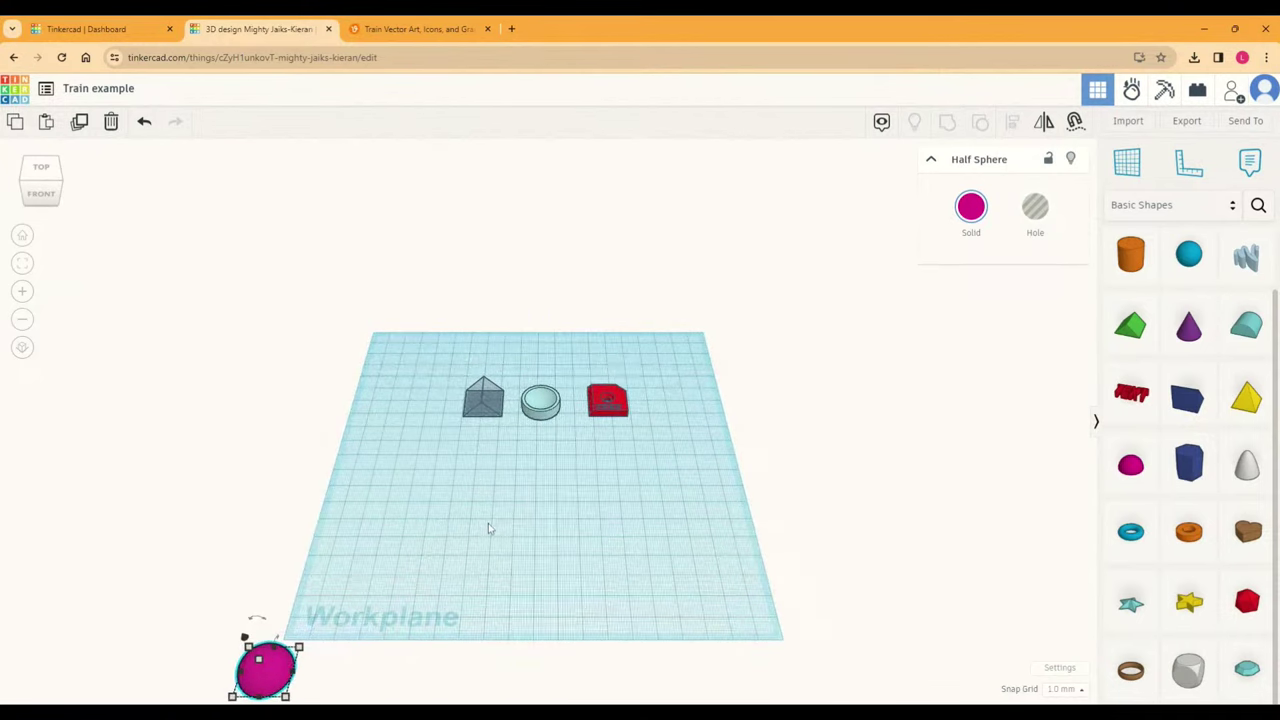
middle_drag(489, 525, 505, 423)
drag(287, 537, 494, 378)
middle_drag(565, 373, 541, 540)
scroll(500, 540, up, 2)
drag(480, 555, 570, 527)
right_drag(646, 526, 755, 527)
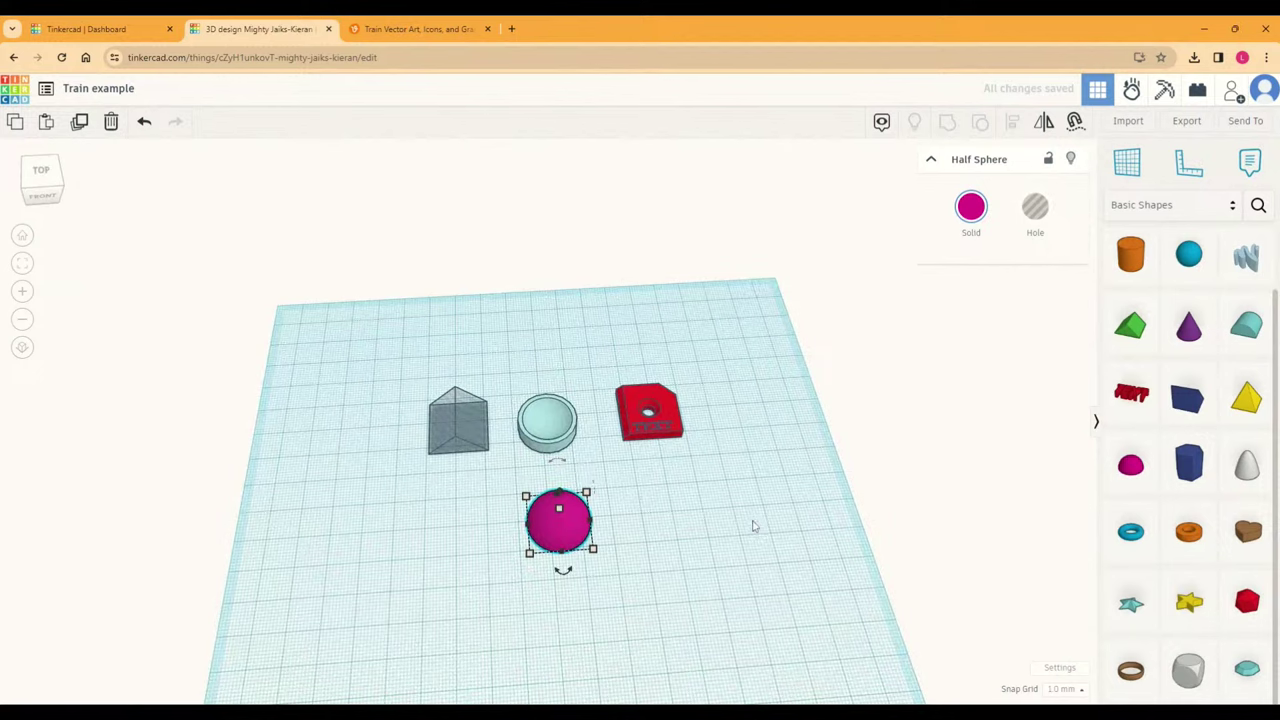
Step: Stagger the shapes: place the half sphere left of the roof hole, shift it 10 mm forward, and move the round bowl 17 mm forward
drag(556, 528, 322, 420)
drag(466, 418, 424, 420)
drag(547, 425, 549, 468)
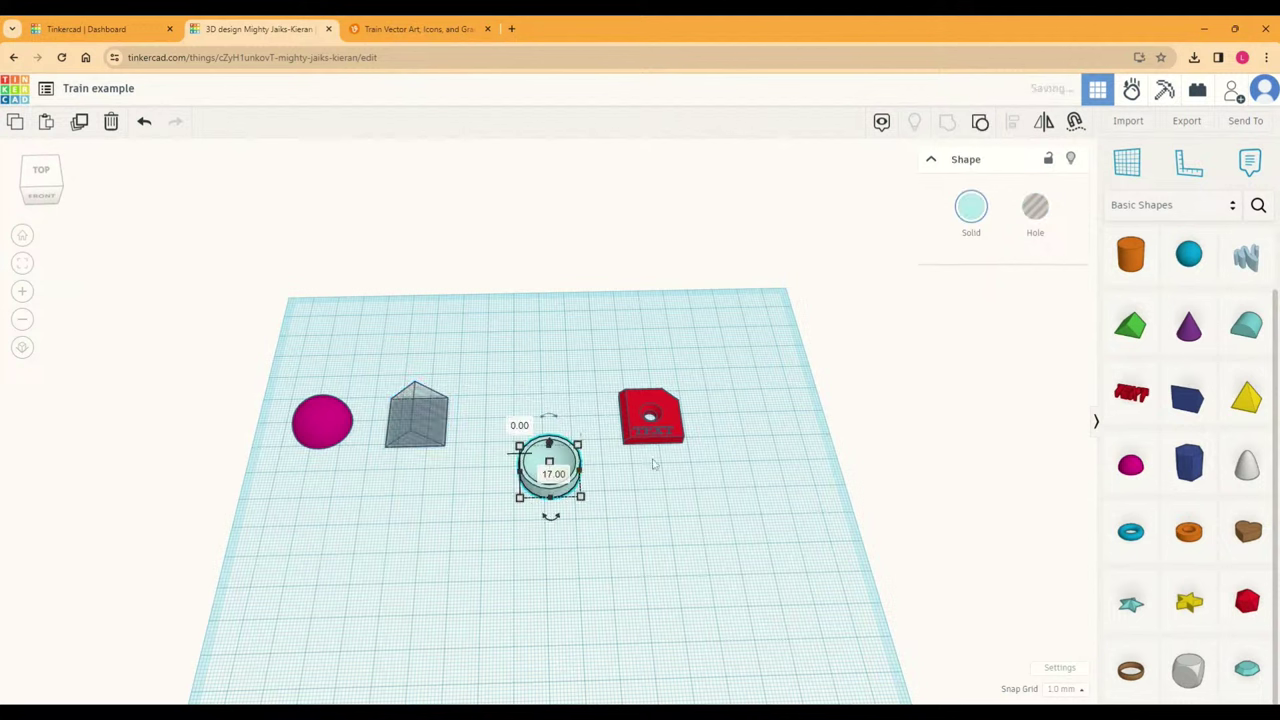
drag(330, 430, 329, 455)
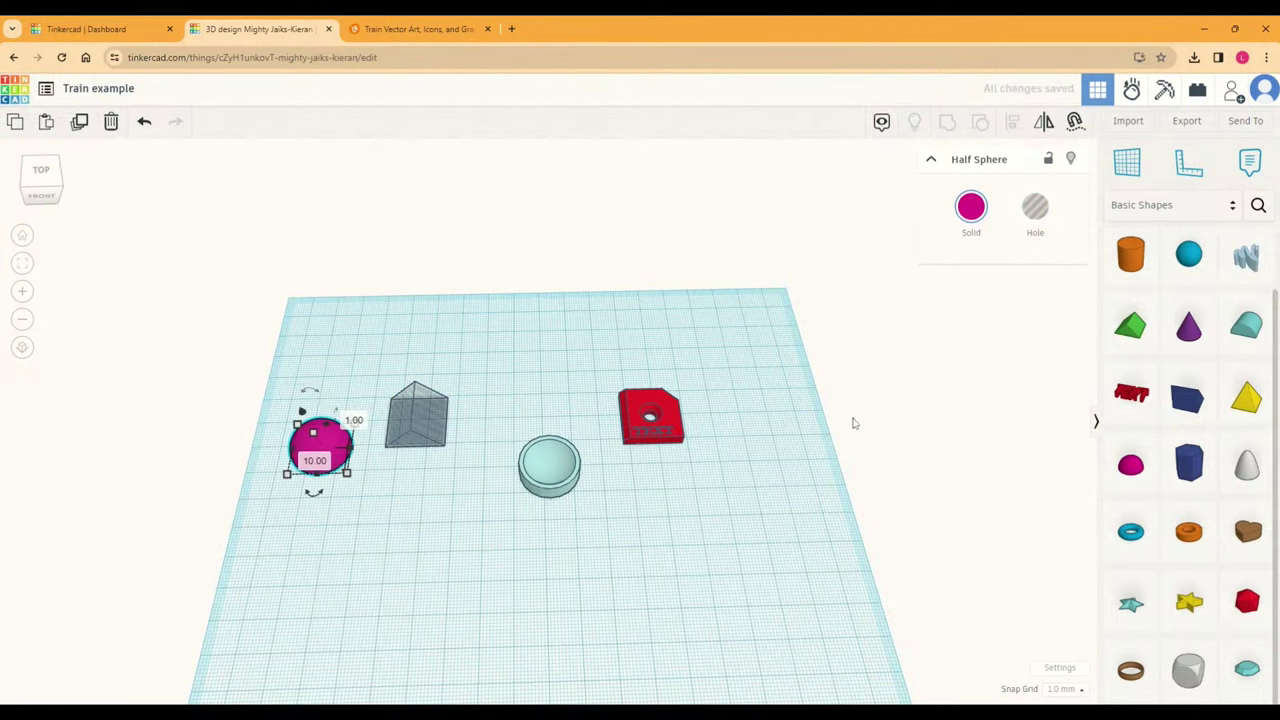
Step: Align all four shapes on their shared front-to-back centre line so they form a straight row
click(292, 399)
drag(292, 399, 755, 567)
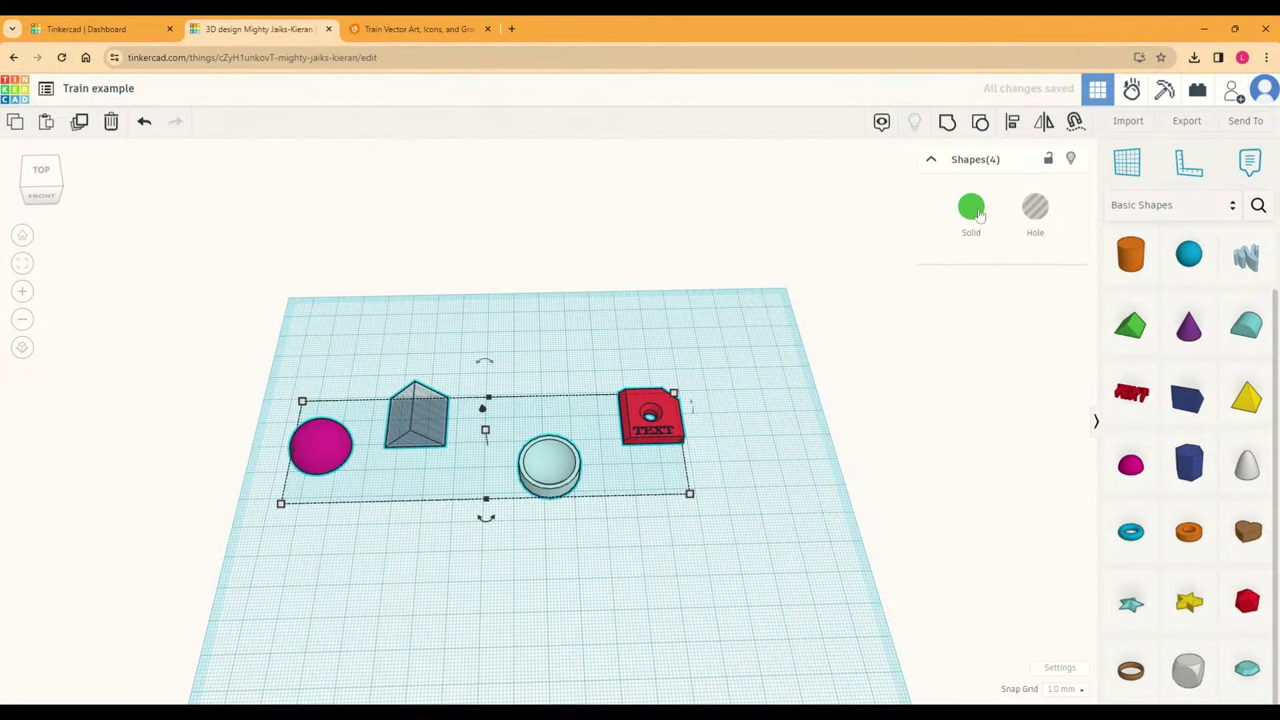
click(1013, 124)
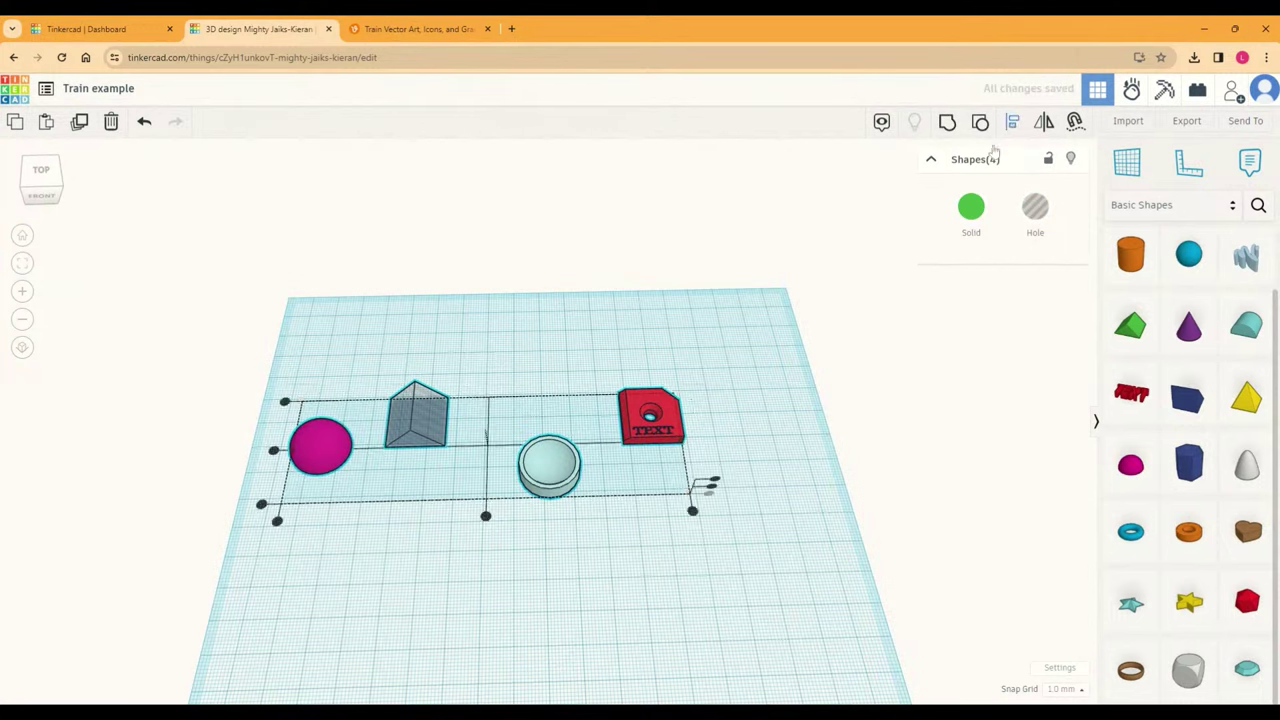
click(273, 450)
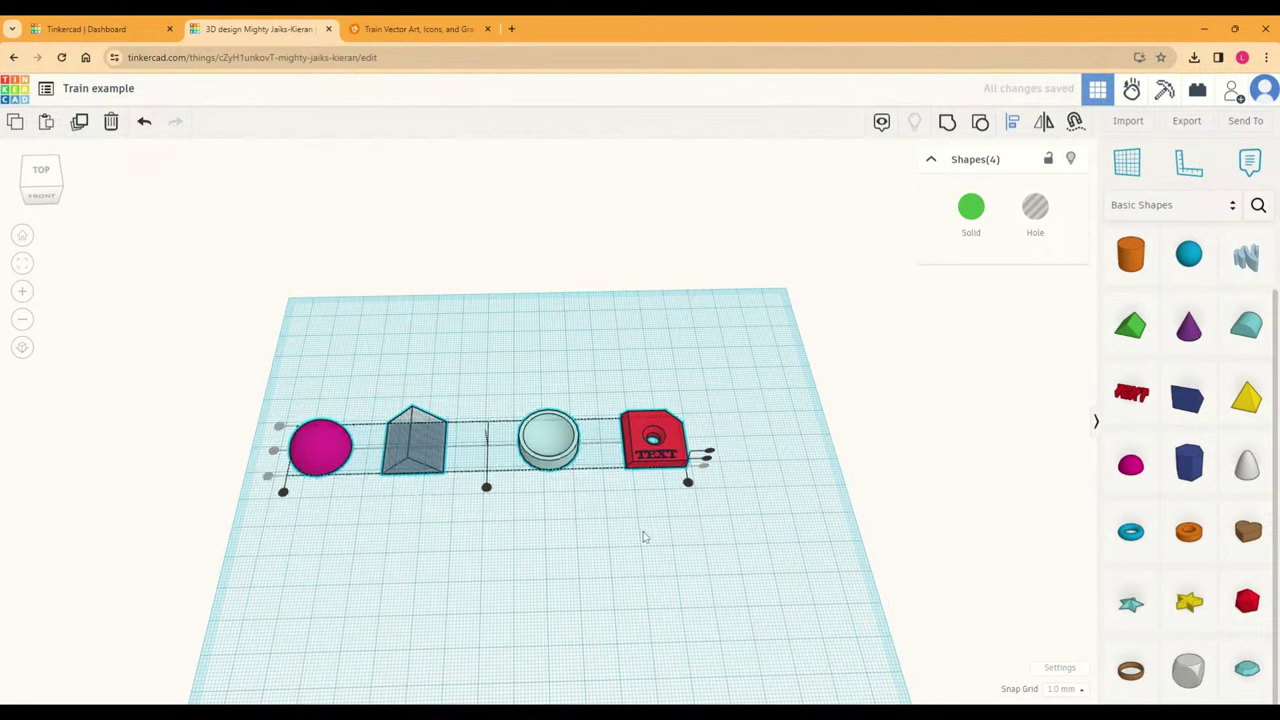
click(644, 537)
Step: Turn the roof-shaped hole into a solid green shape
click(413, 445)
click(971, 207)
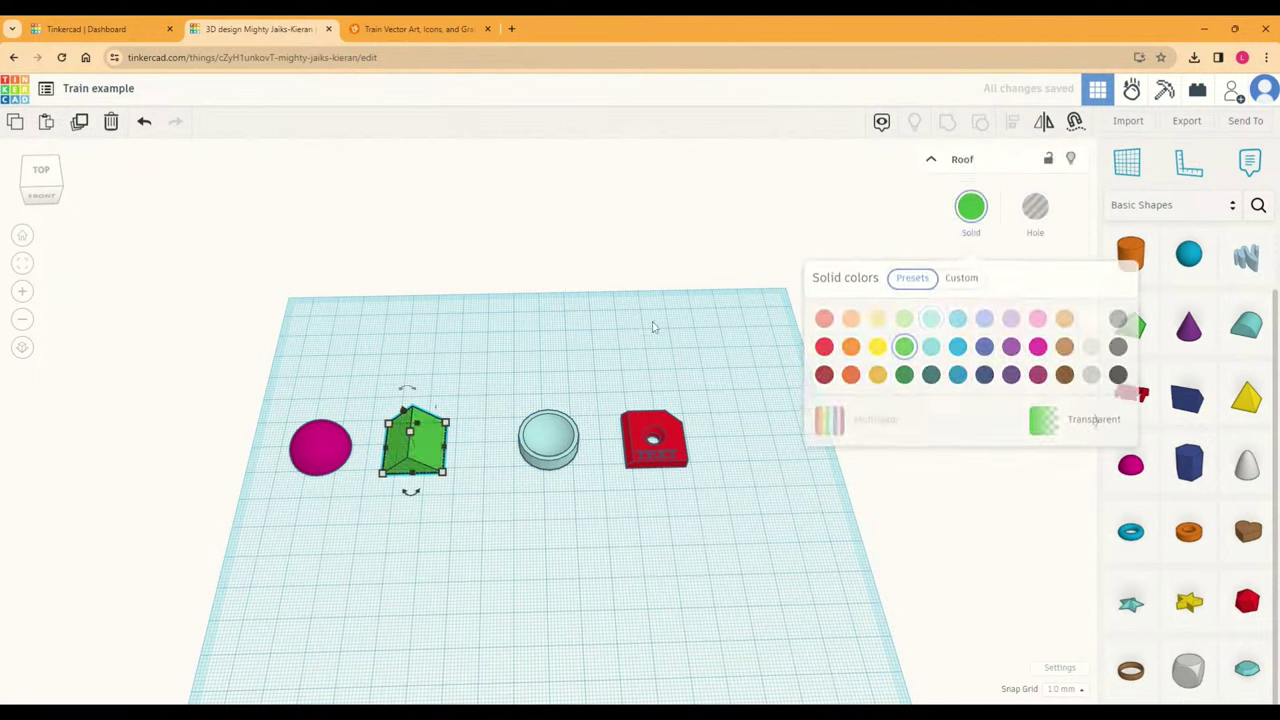
click(652, 327)
Step: Move the round bowl and the red text block closer to the green roof
drag(540, 450, 487, 450)
drag(660, 460, 588, 456)
click(479, 509)
Step: Align the half sphere, roof, bowl and text block again on their front-to-back centres
drag(296, 425, 749, 529)
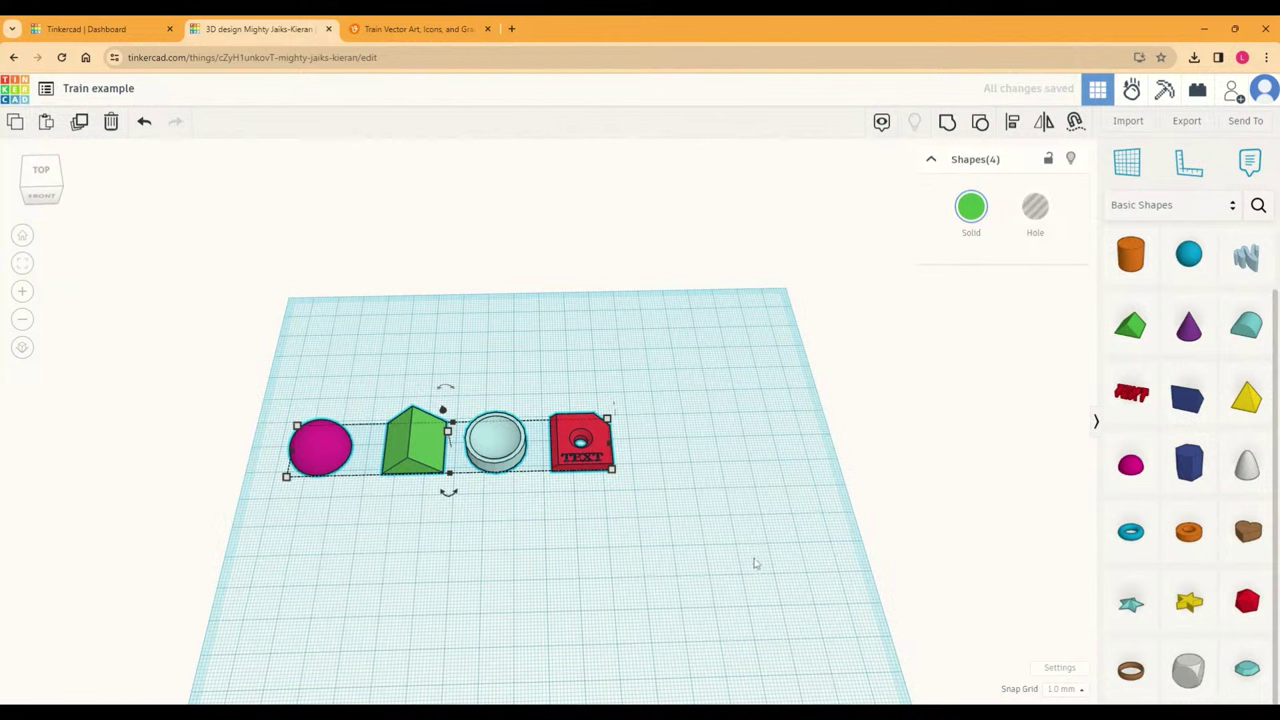
click(1010, 121)
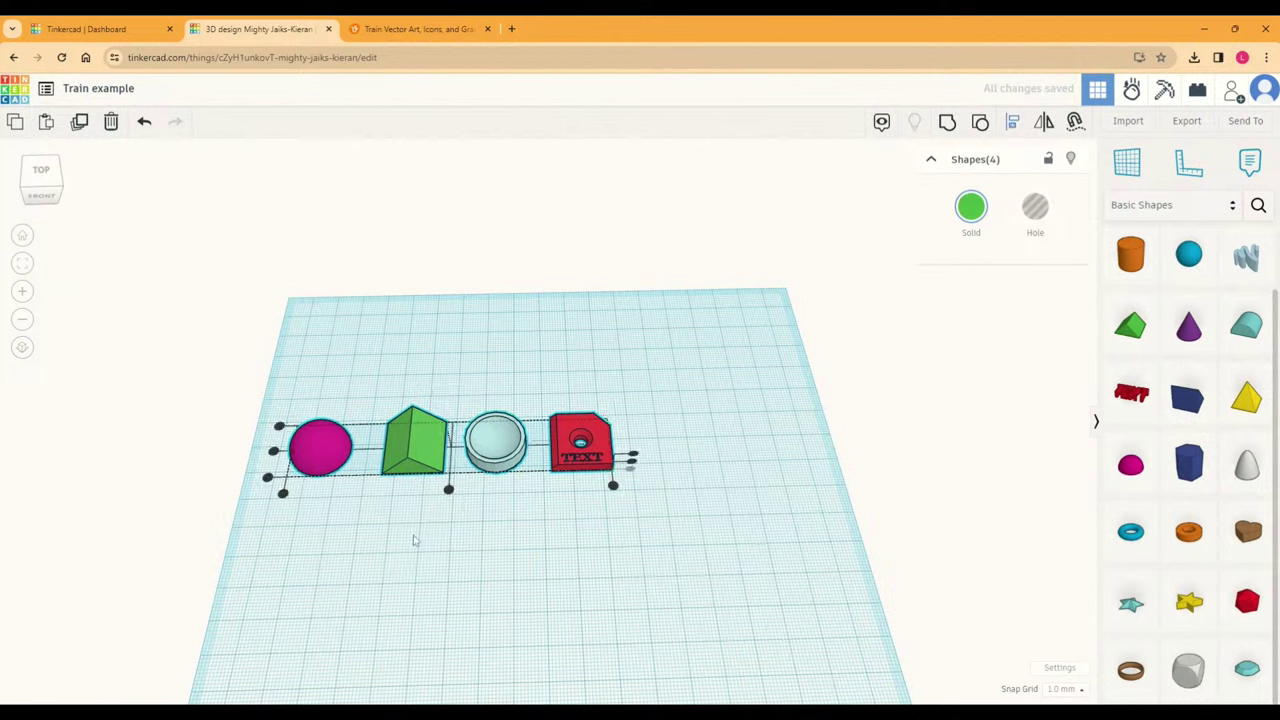
click(273, 451)
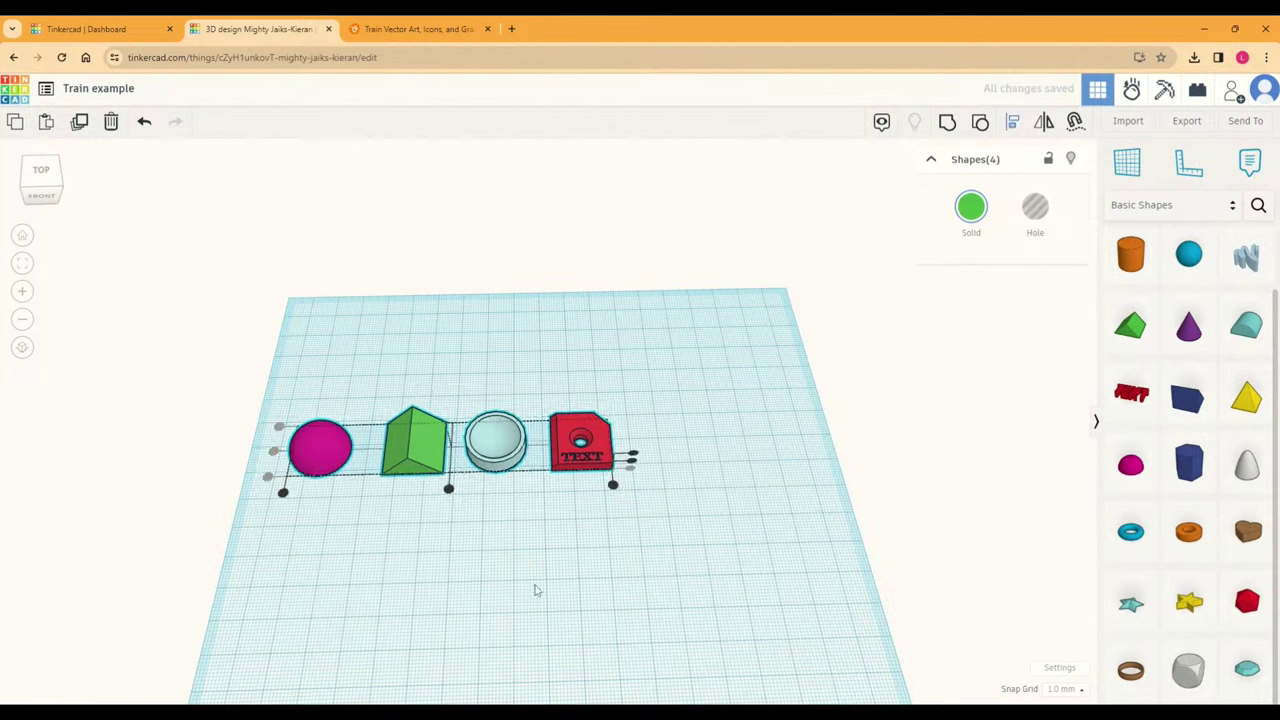
click(655, 577)
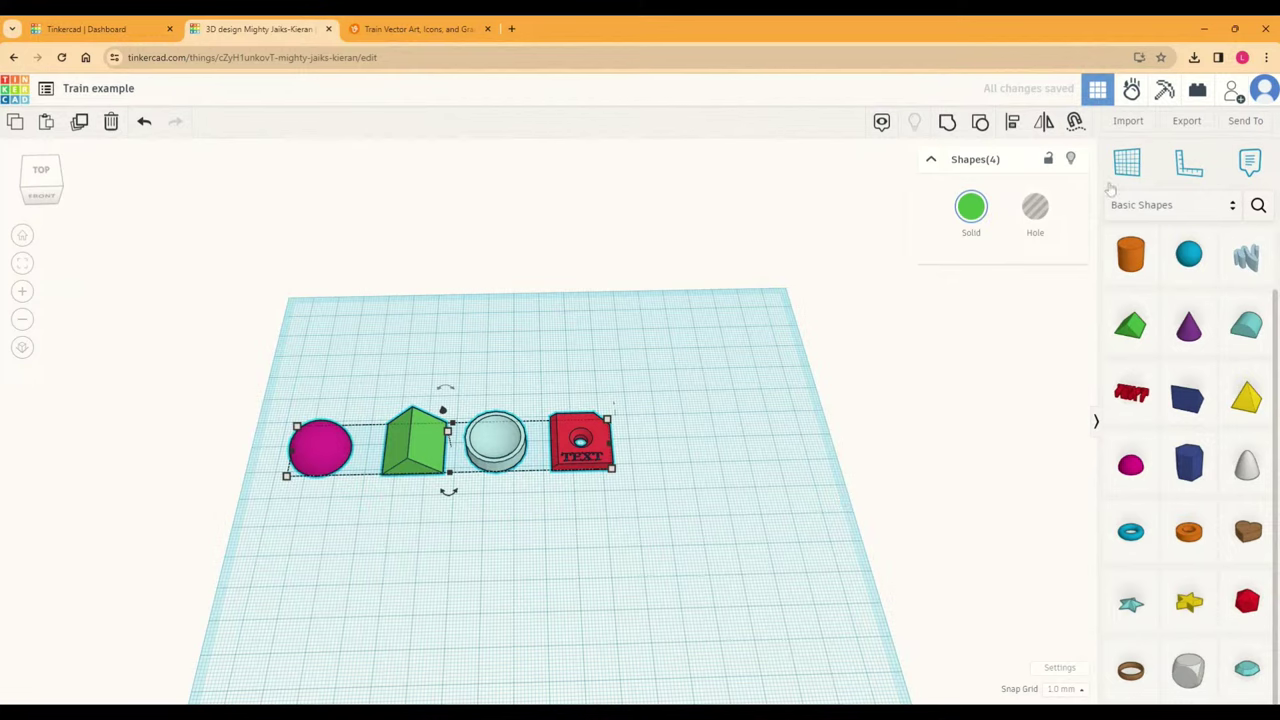
Step: View the export options for the four selected shapes and for the red text block alone, without downloading anything
click(1186, 120)
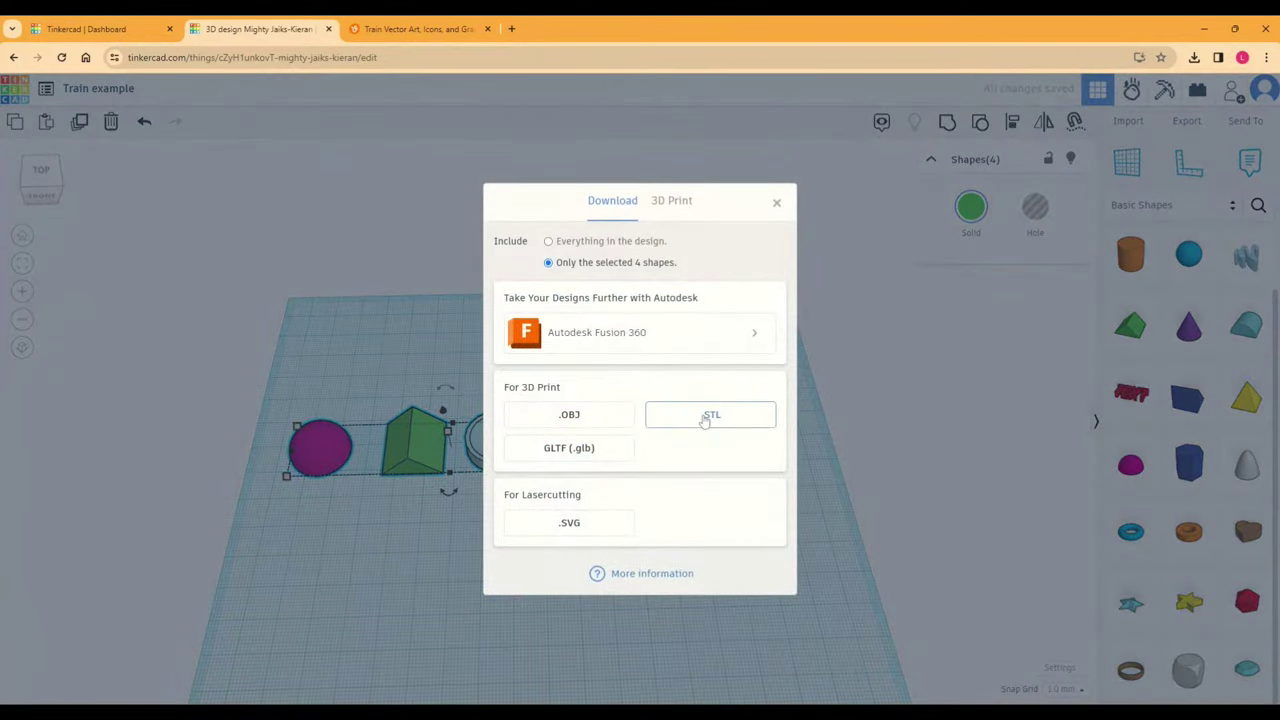
click(776, 204)
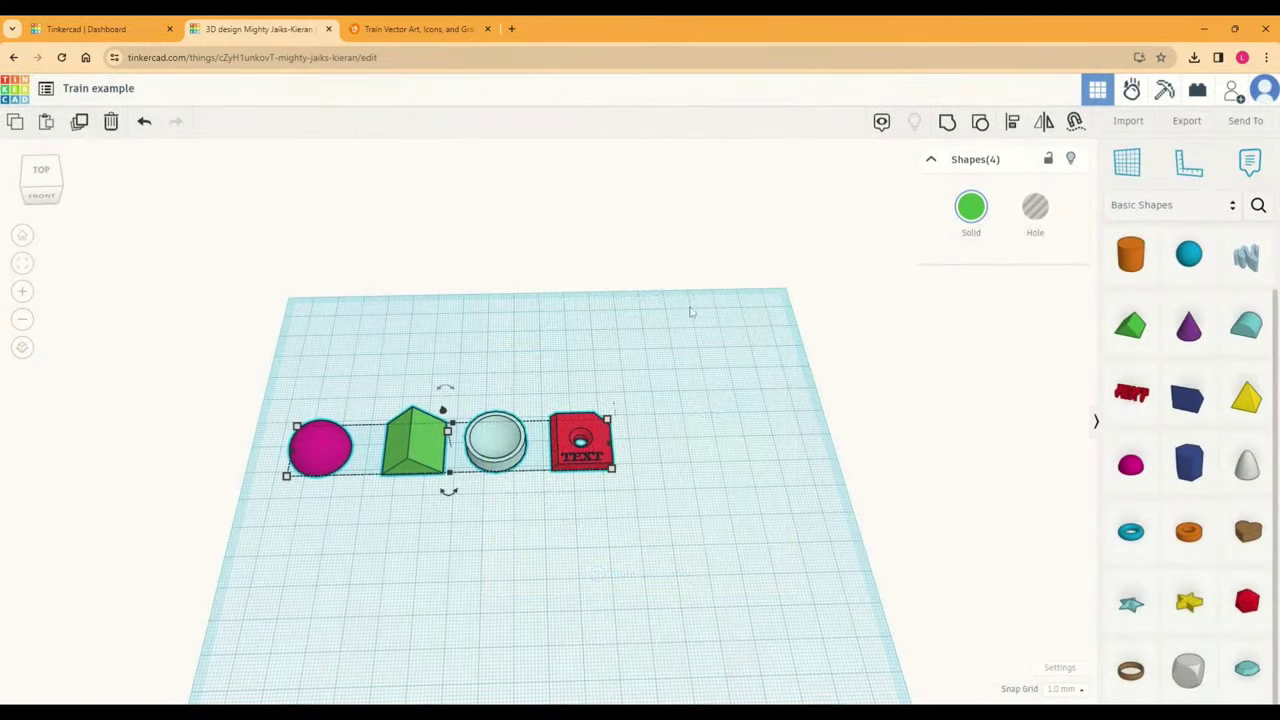
drag(228, 365, 651, 528)
click(796, 524)
click(560, 455)
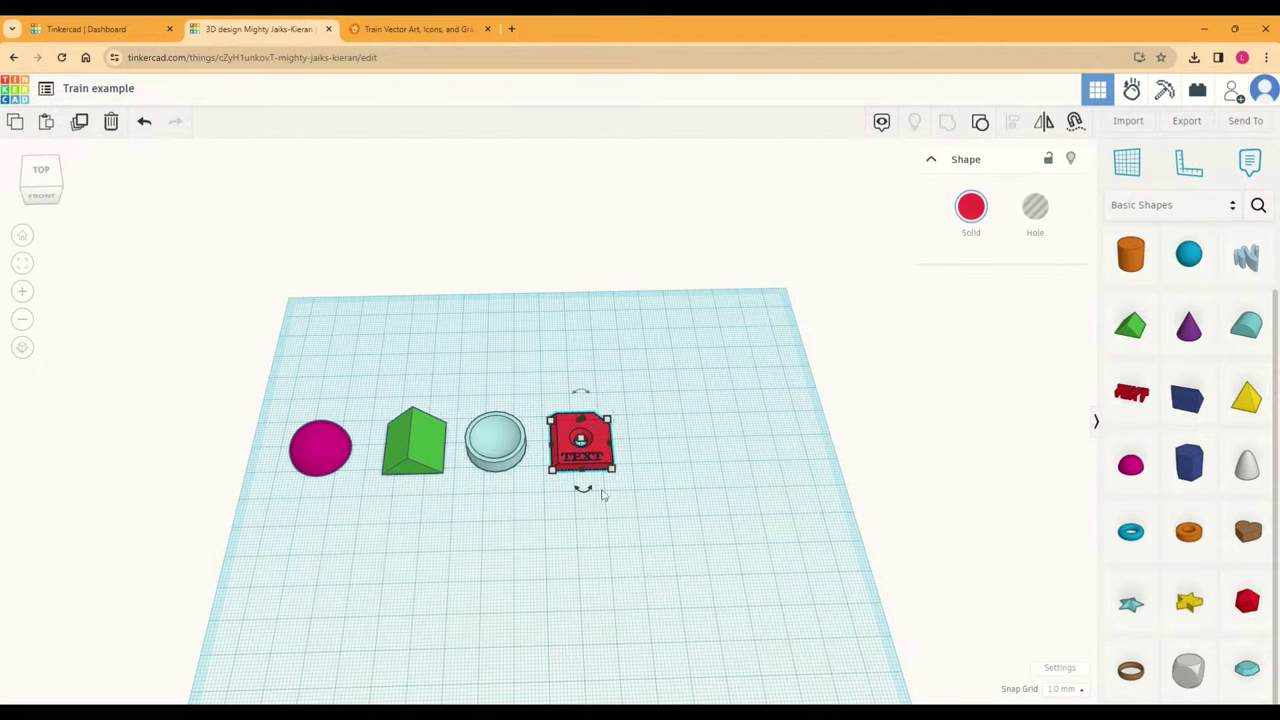
click(1186, 120)
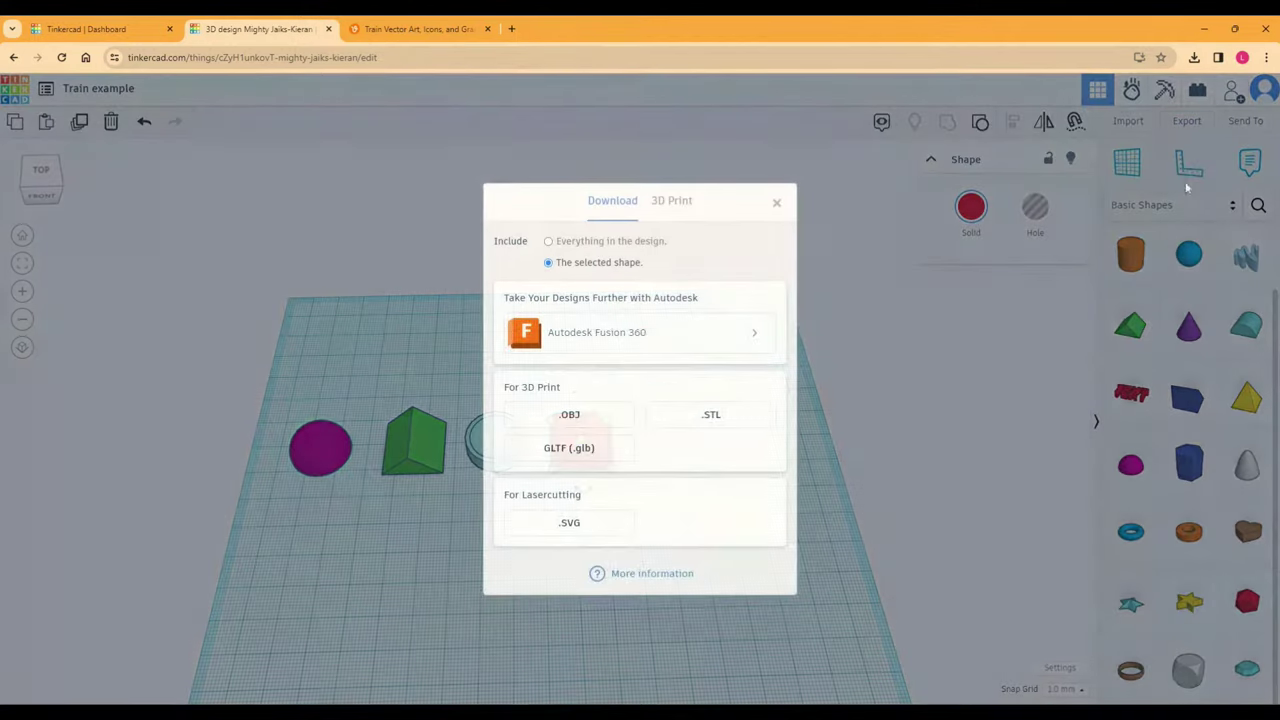
click(776, 204)
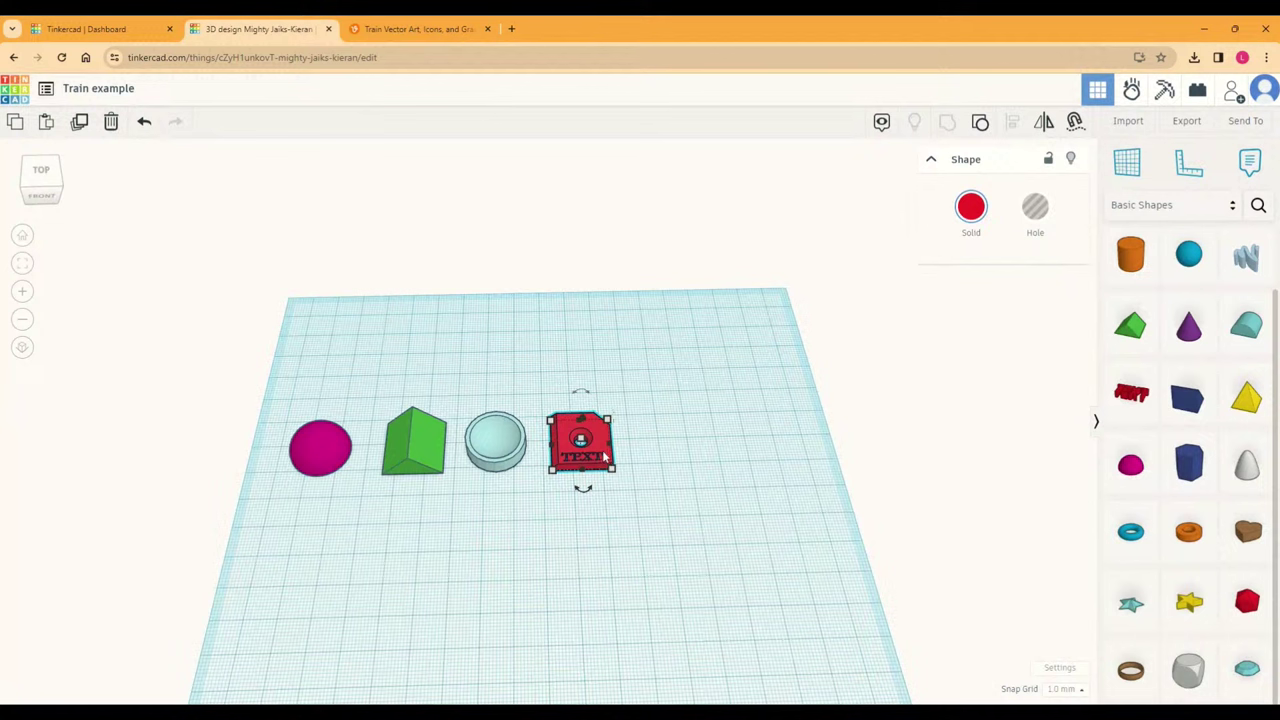
click(510, 468)
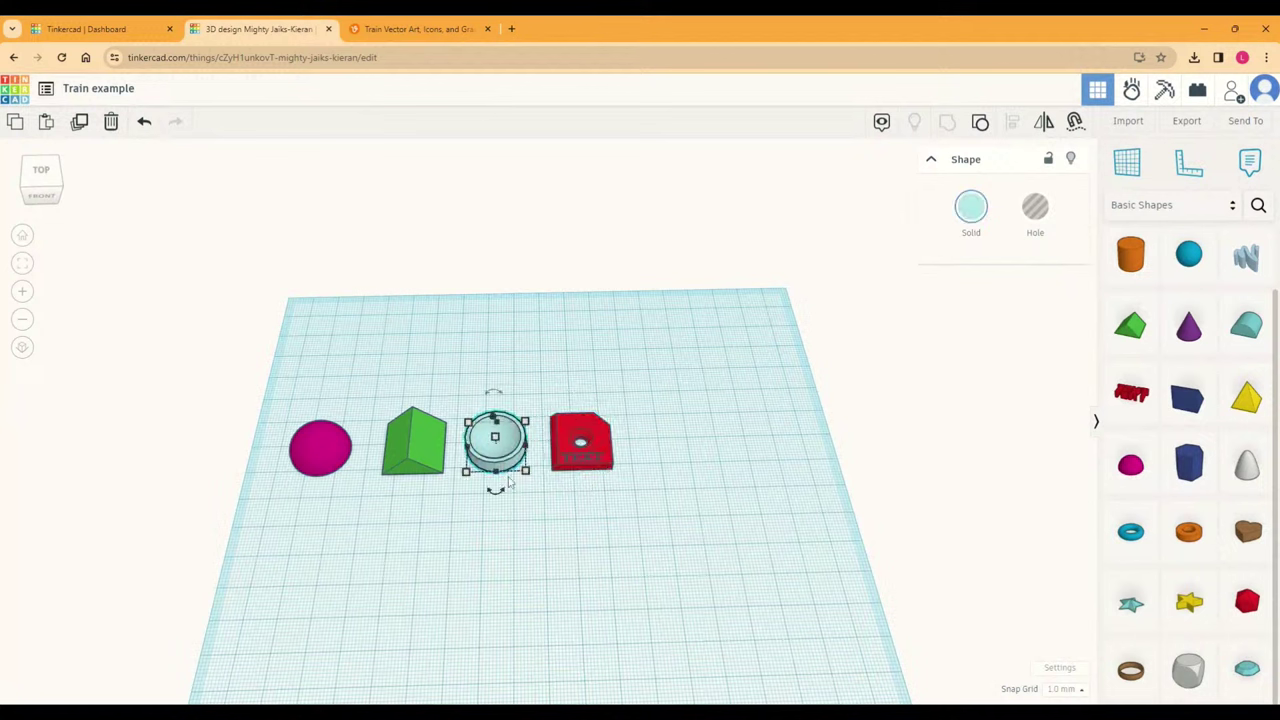
click(407, 459)
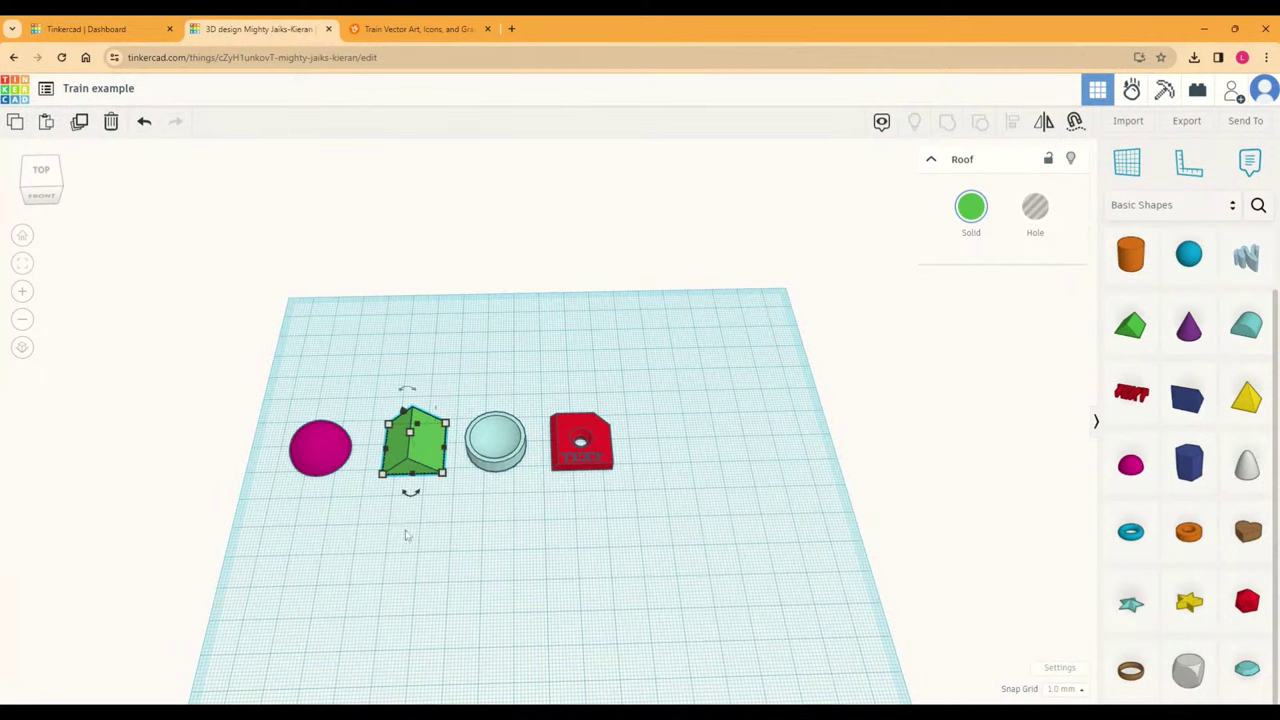
click(316, 462)
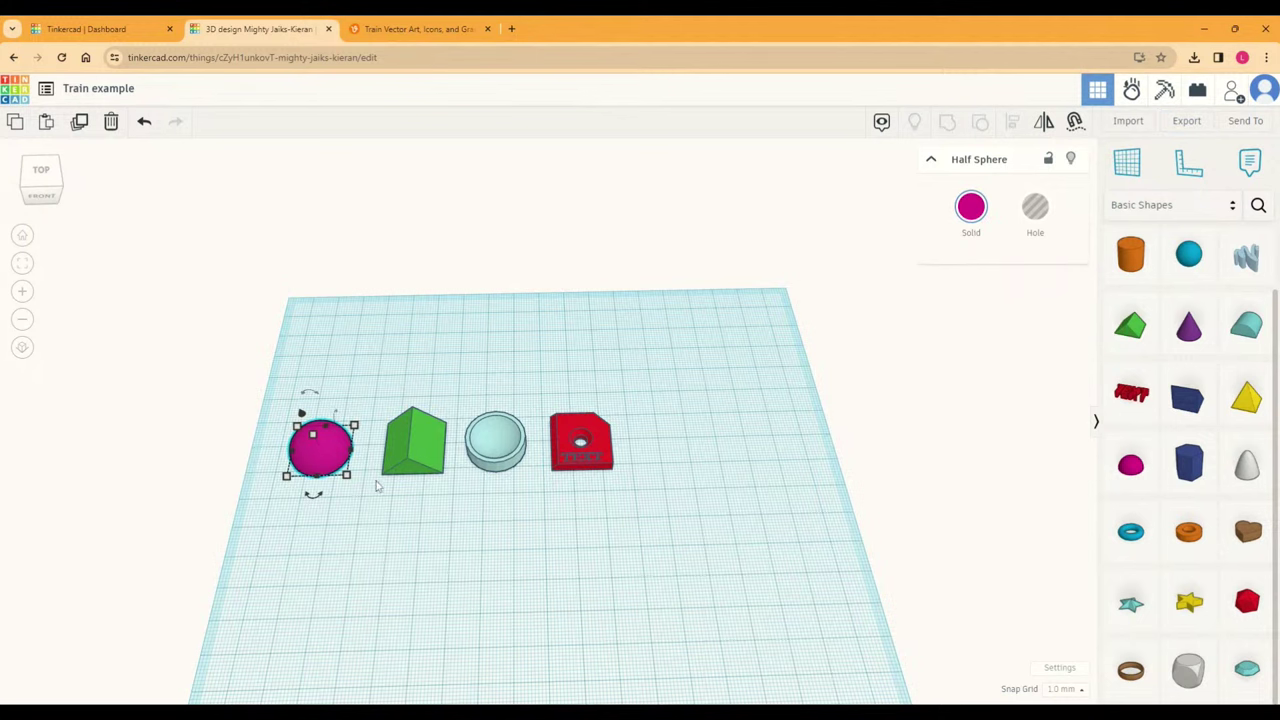
right_drag(792, 458, 660, 455)
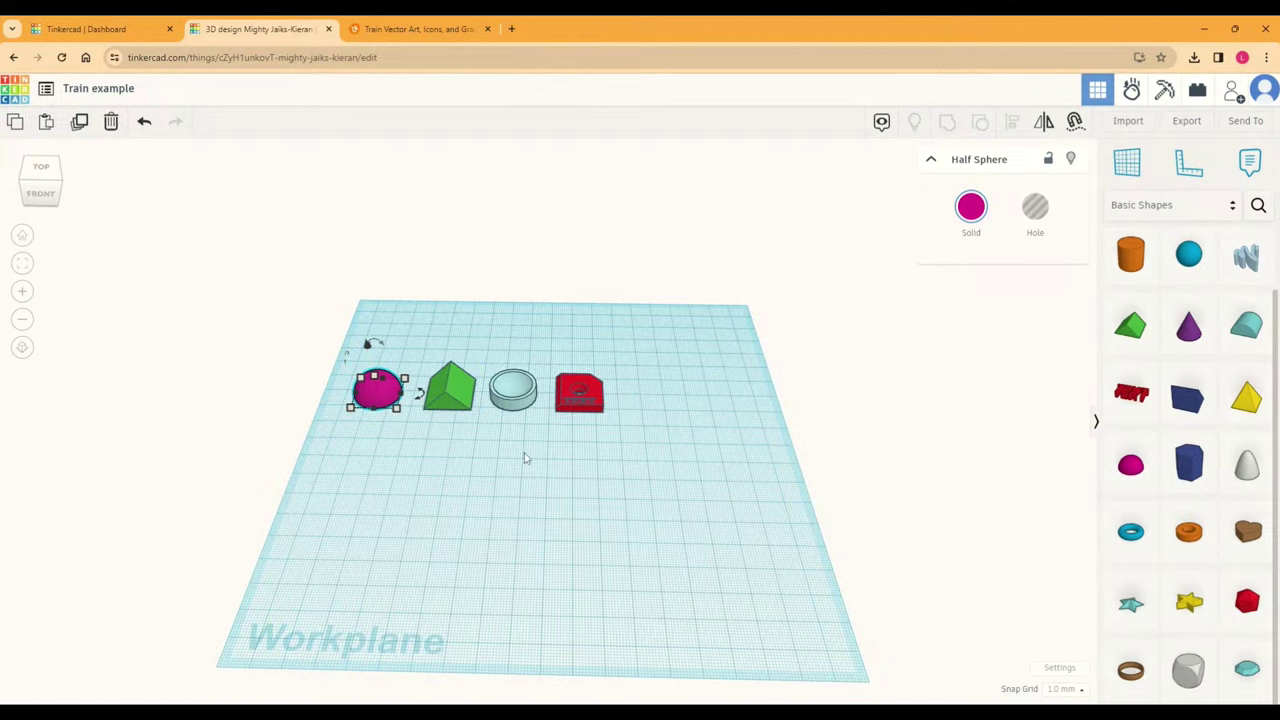
middle_drag(524, 490, 517, 560)
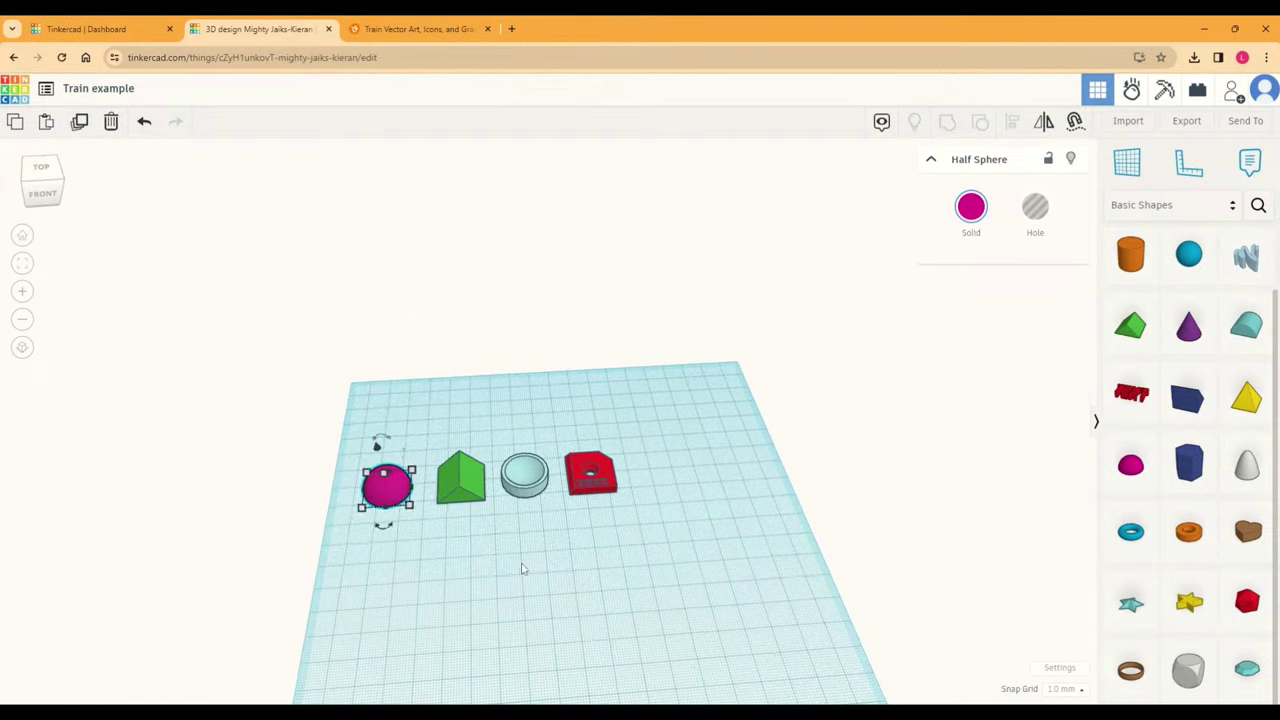
right_drag(523, 566, 559, 575)
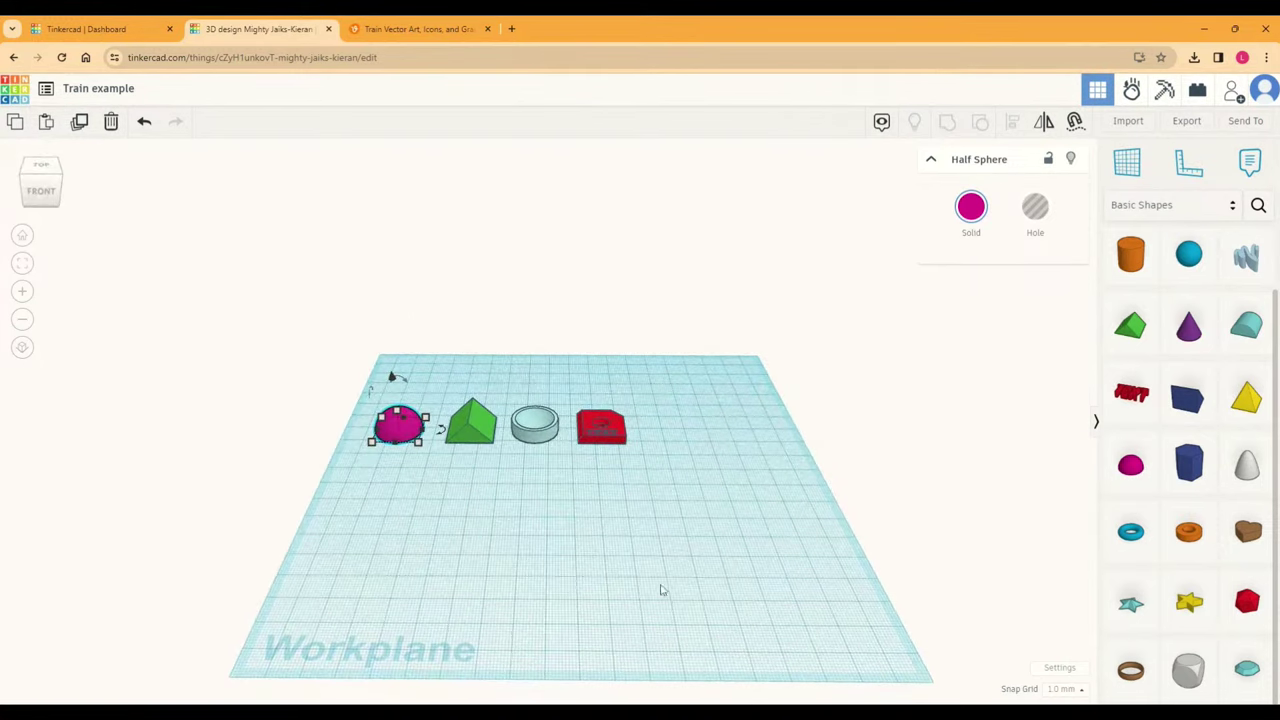
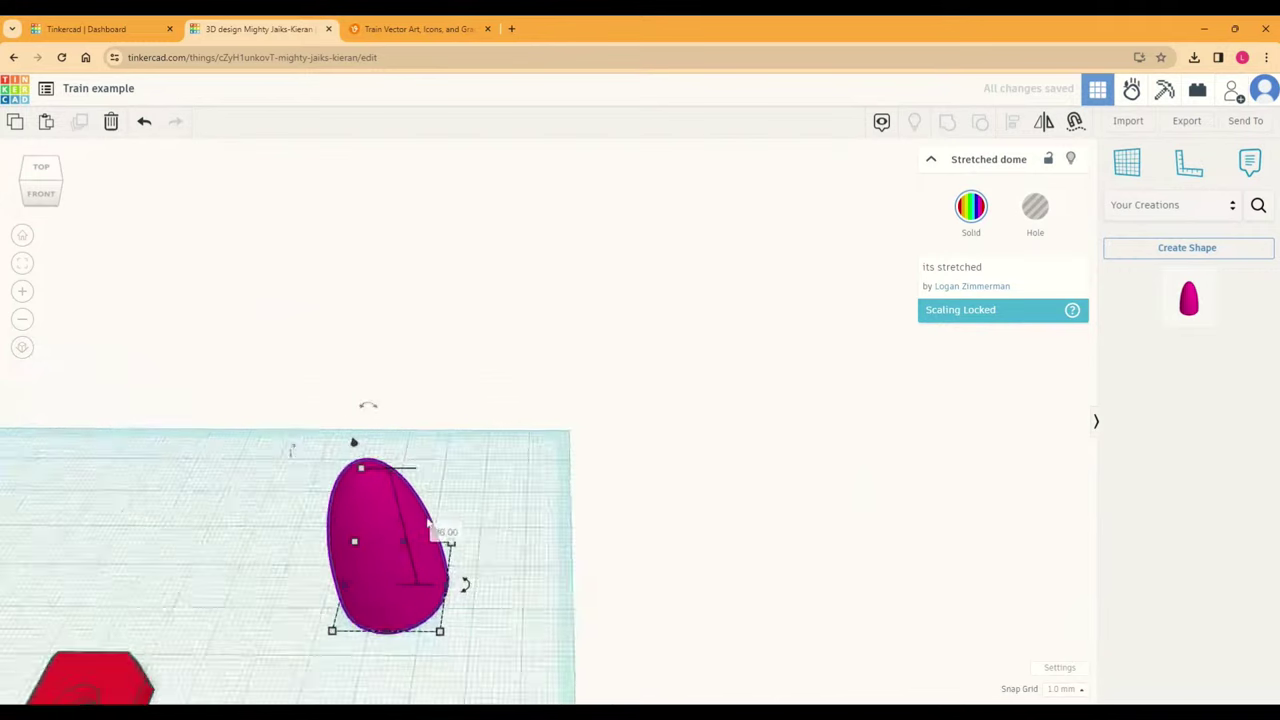
Step: Lock the red text block against editing, deselect it, and unlock it again
middle_drag(399, 522, 510, 338)
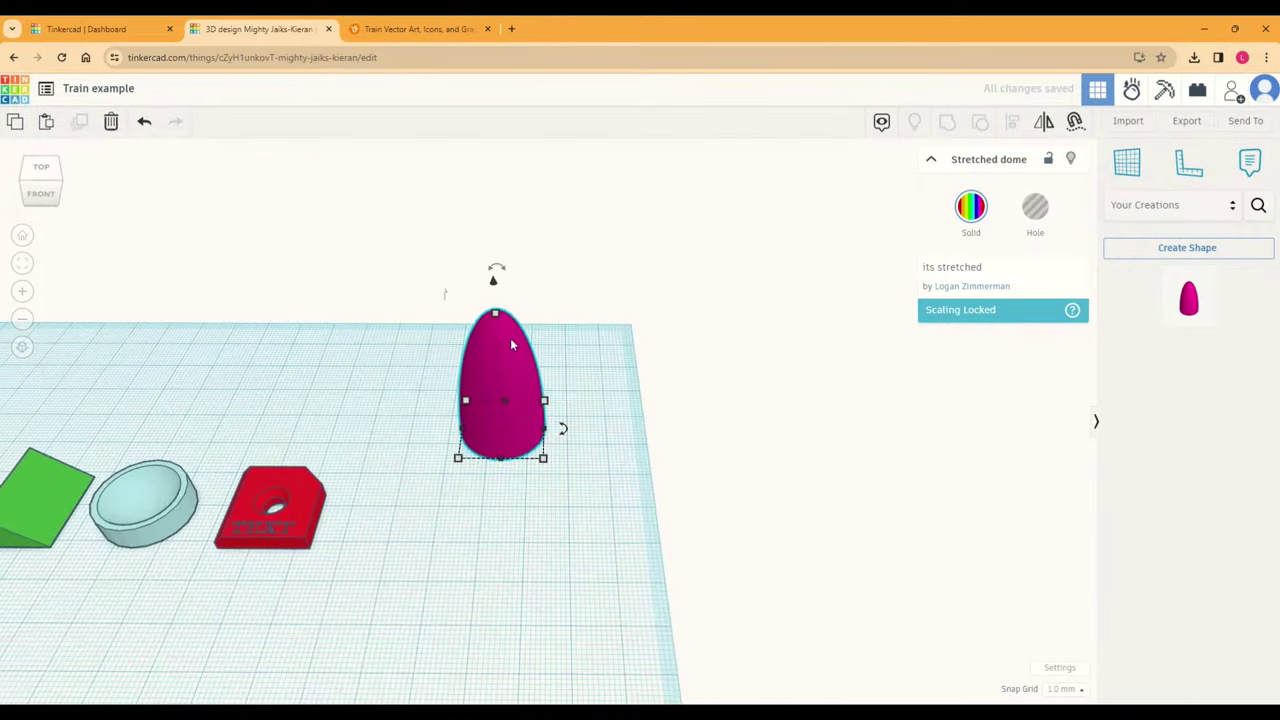
click(262, 488)
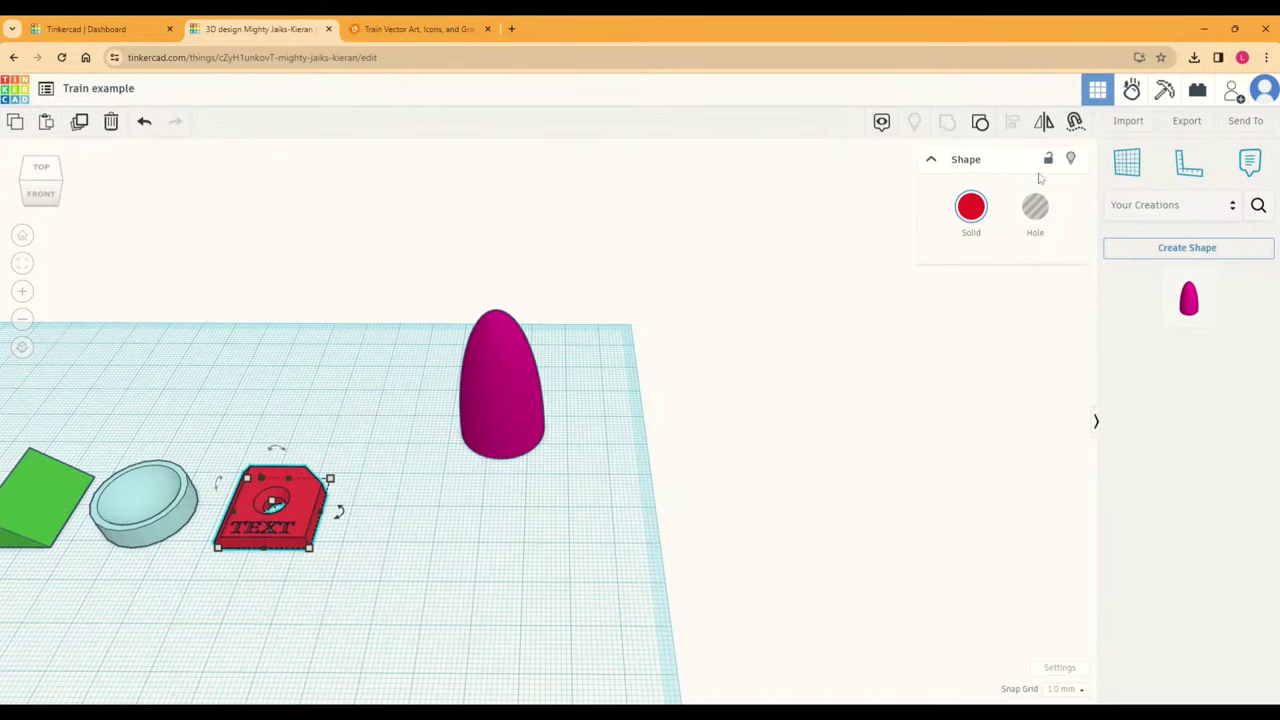
click(1049, 161)
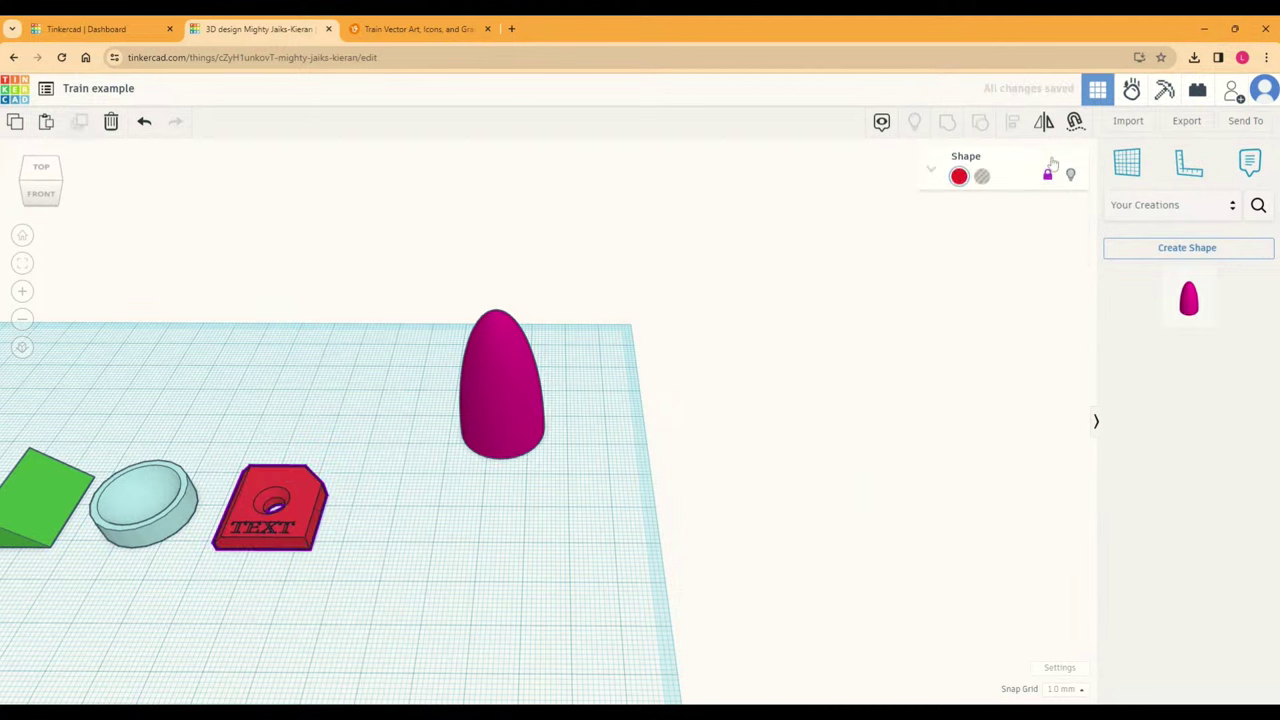
click(510, 527)
click(273, 508)
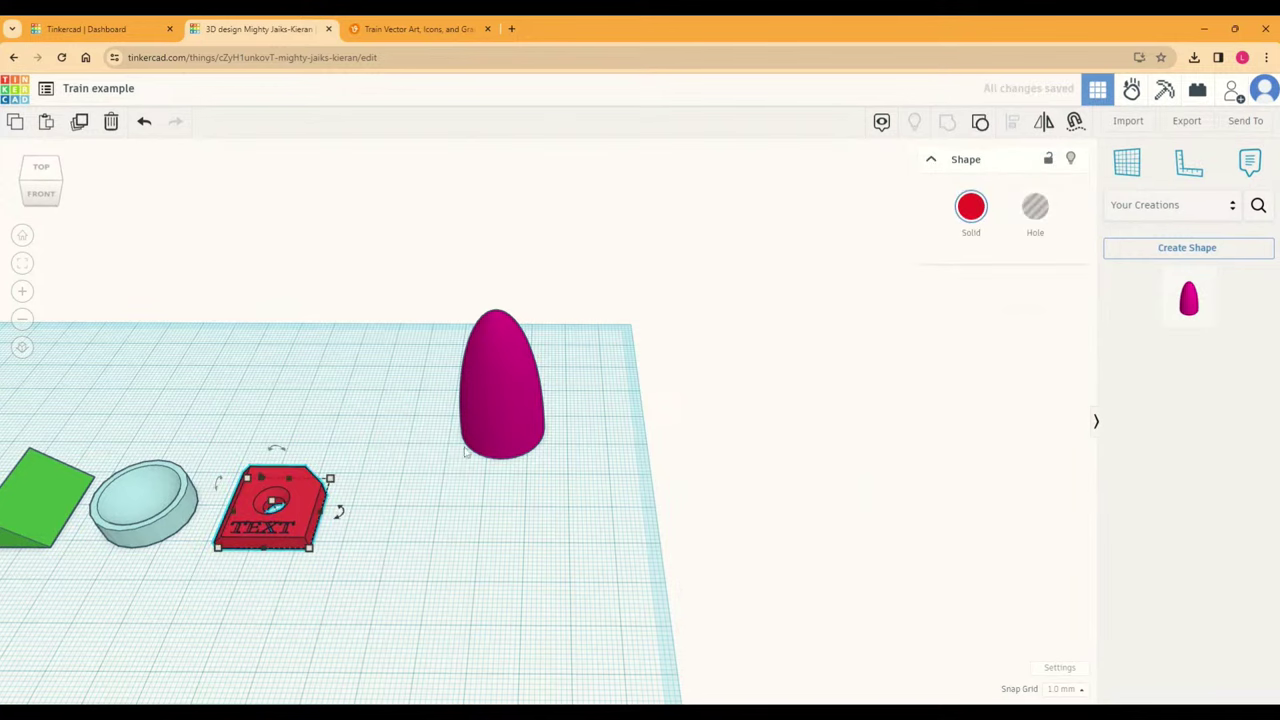
Step: Delete the stretched dome at the workplane's back right and shift the red text block 7 mm away from the round bowl
click(105, 545)
middle_drag(11, 531, 322, 489)
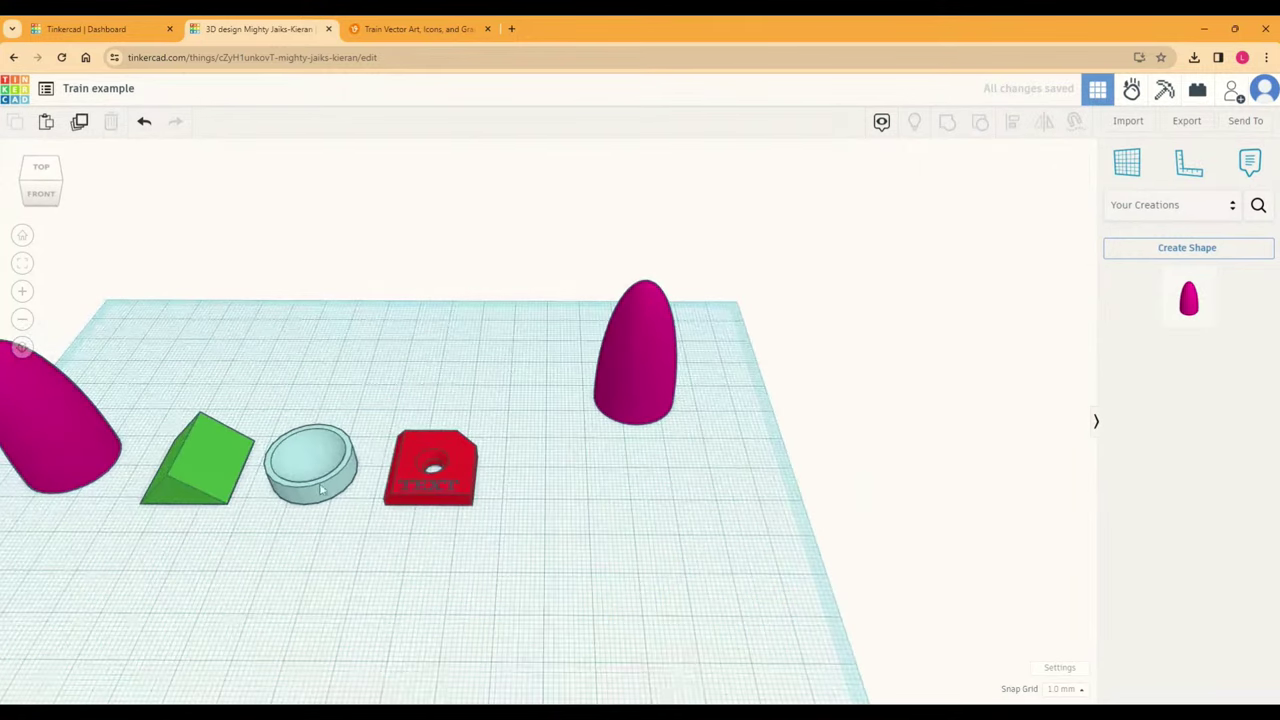
click(440, 482)
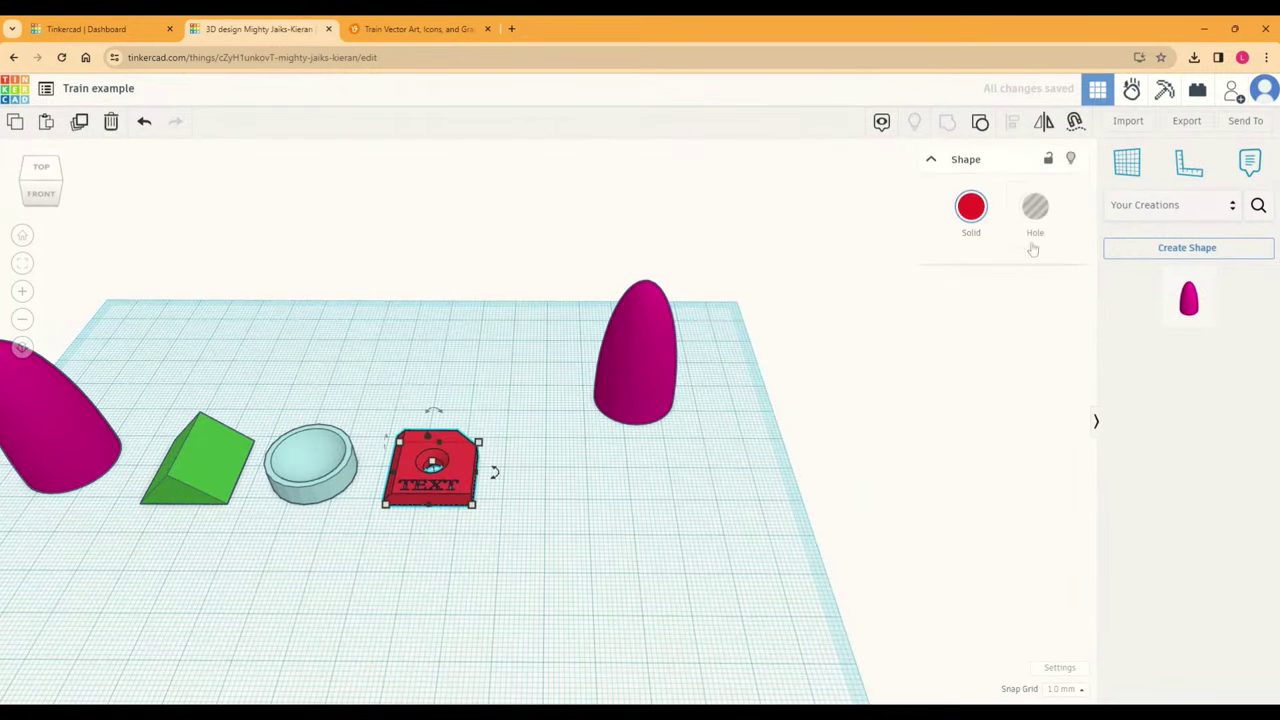
click(629, 358)
key(Delete)
drag(472, 472, 523, 471)
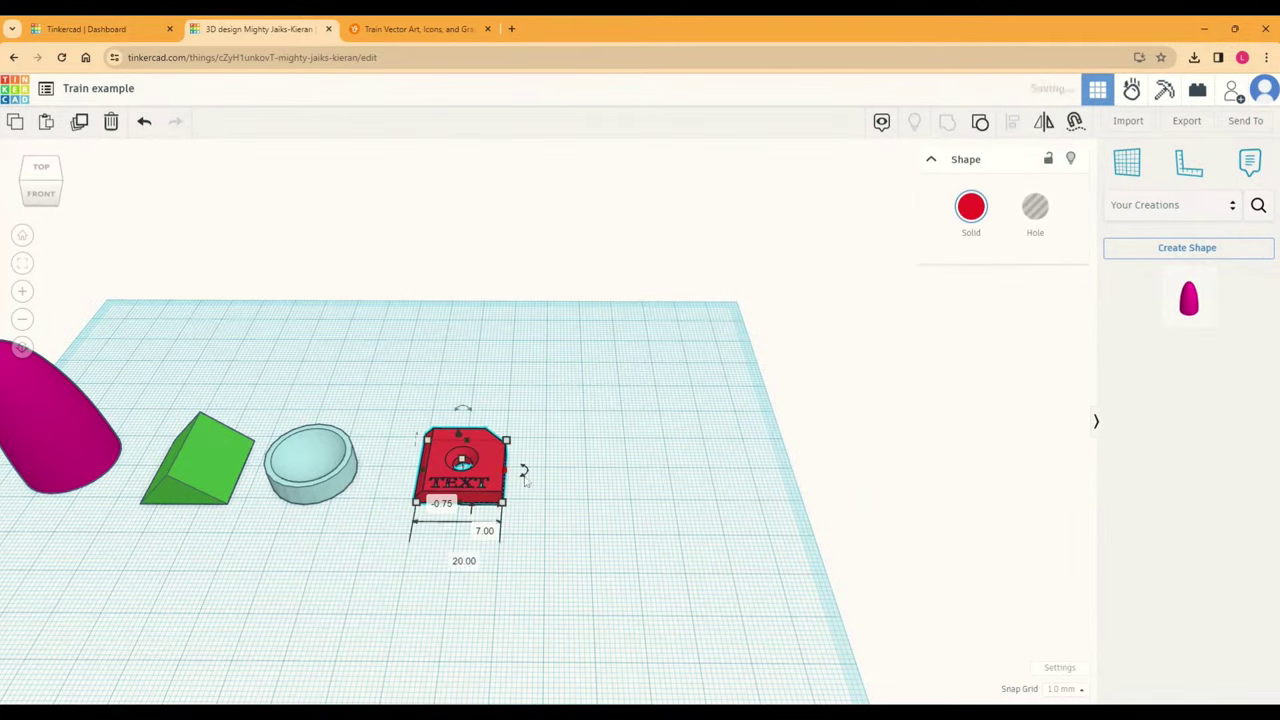
Step: Place a pyramid from the Basic Shapes, shrink it and set it against the front right corner of the red text block
click(571, 486)
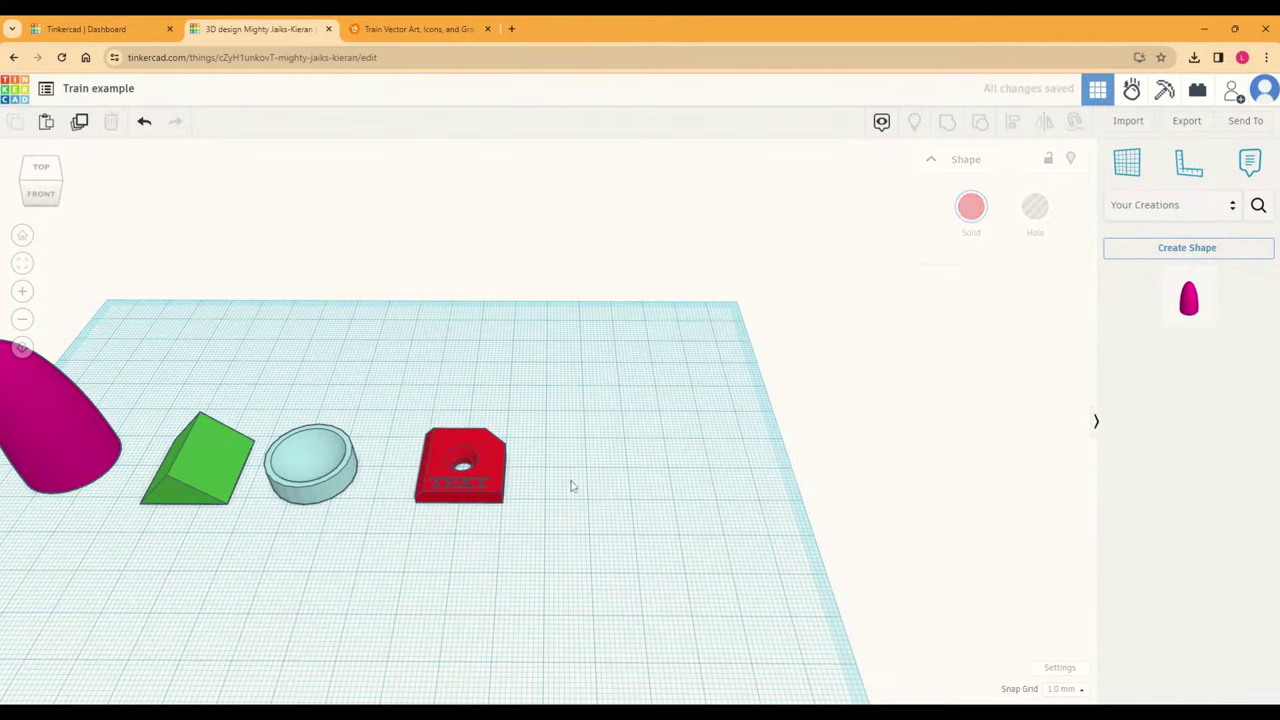
click(490, 480)
click(1157, 205)
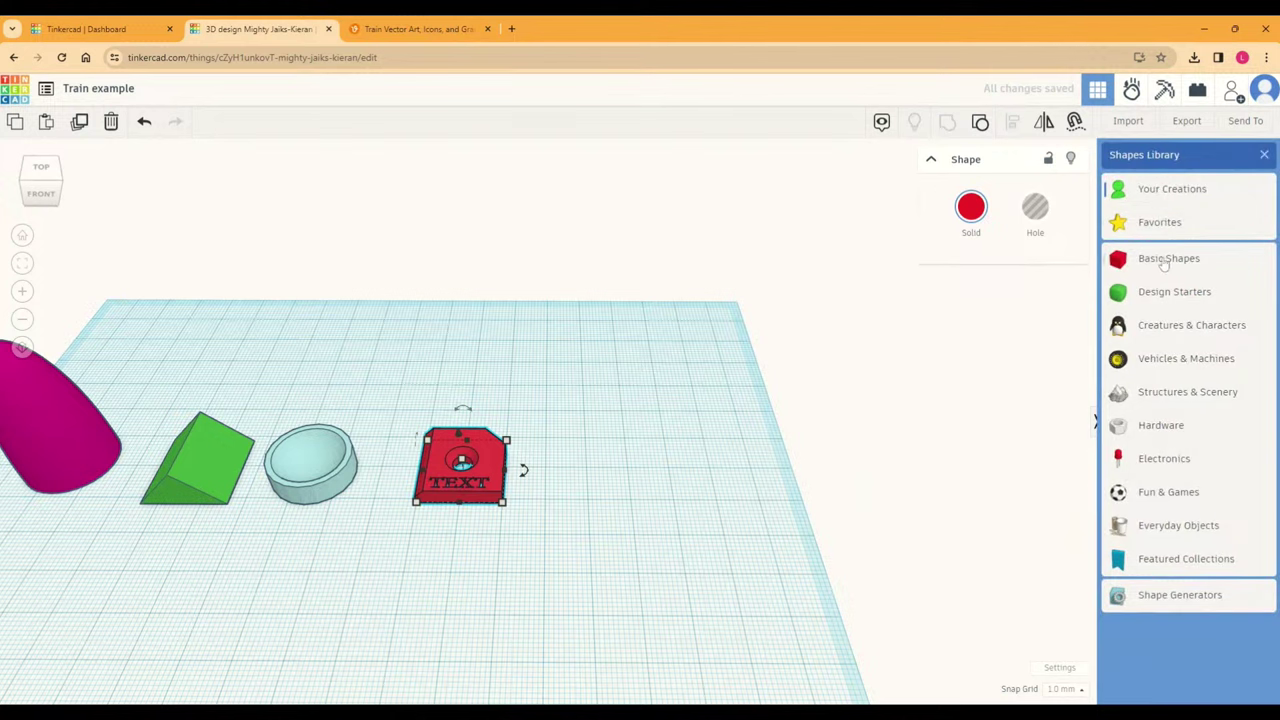
click(1166, 262)
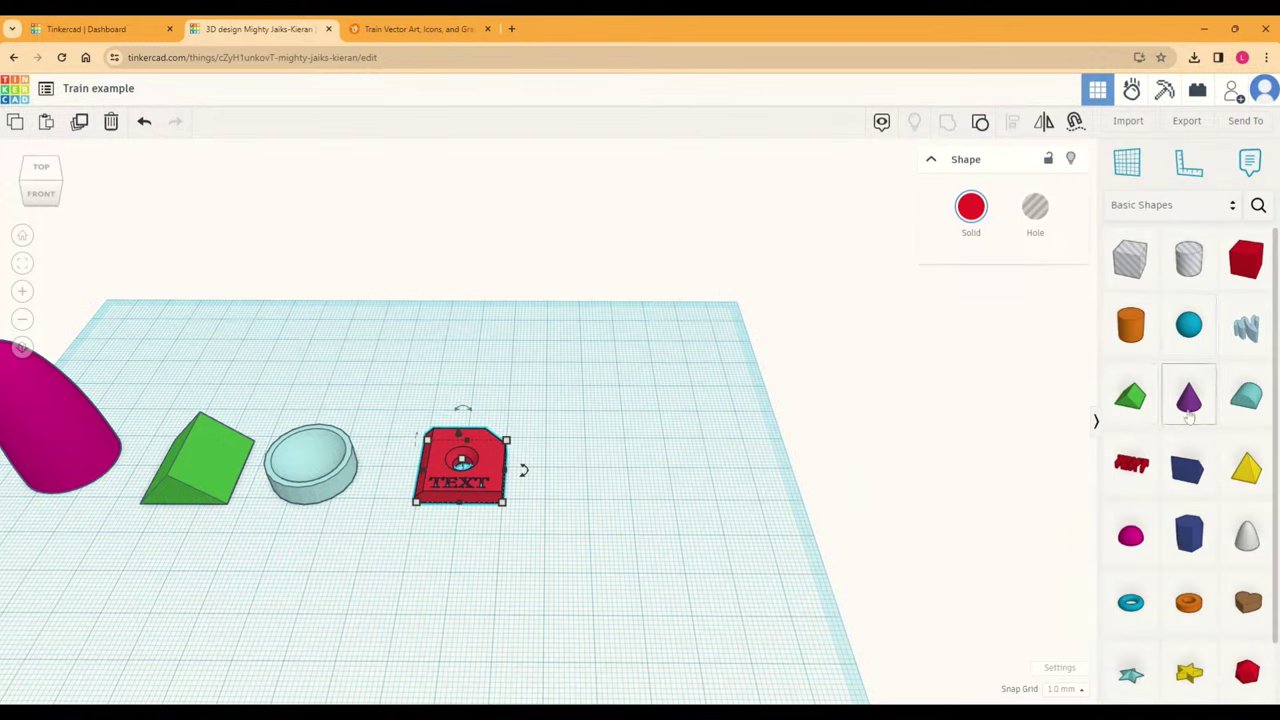
click(1246, 468)
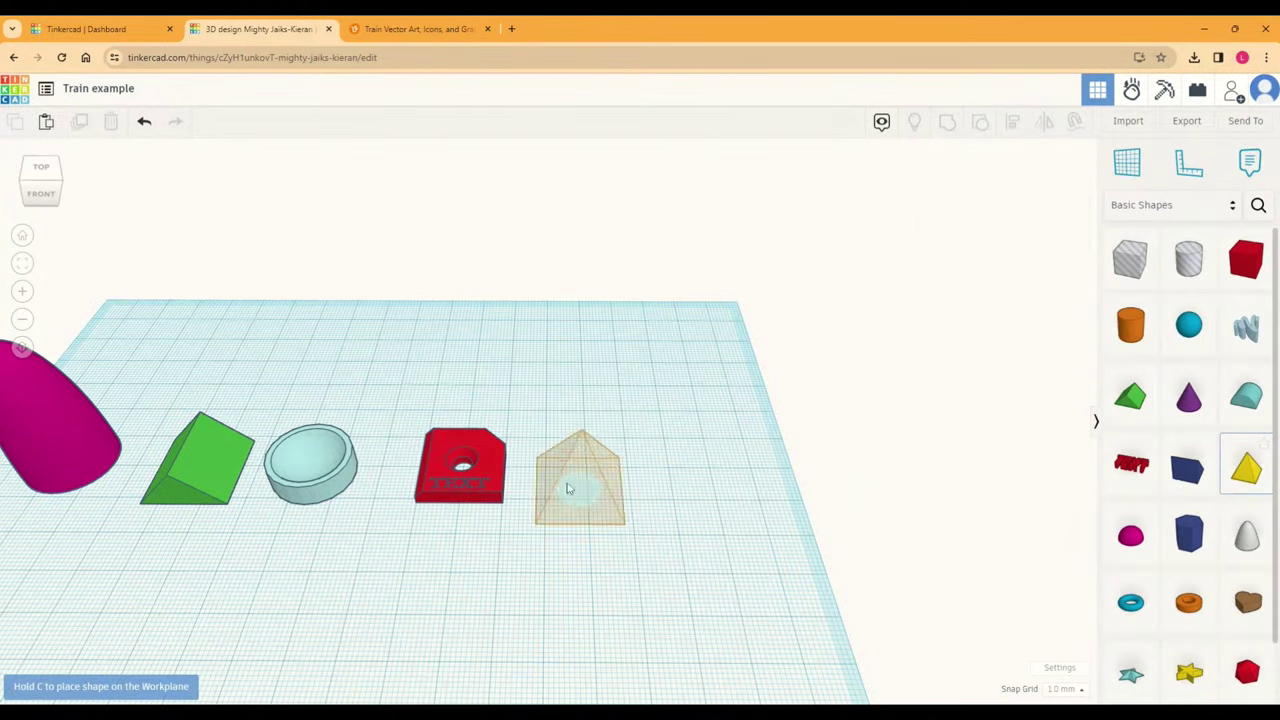
click(545, 475)
drag(541, 411, 521, 481)
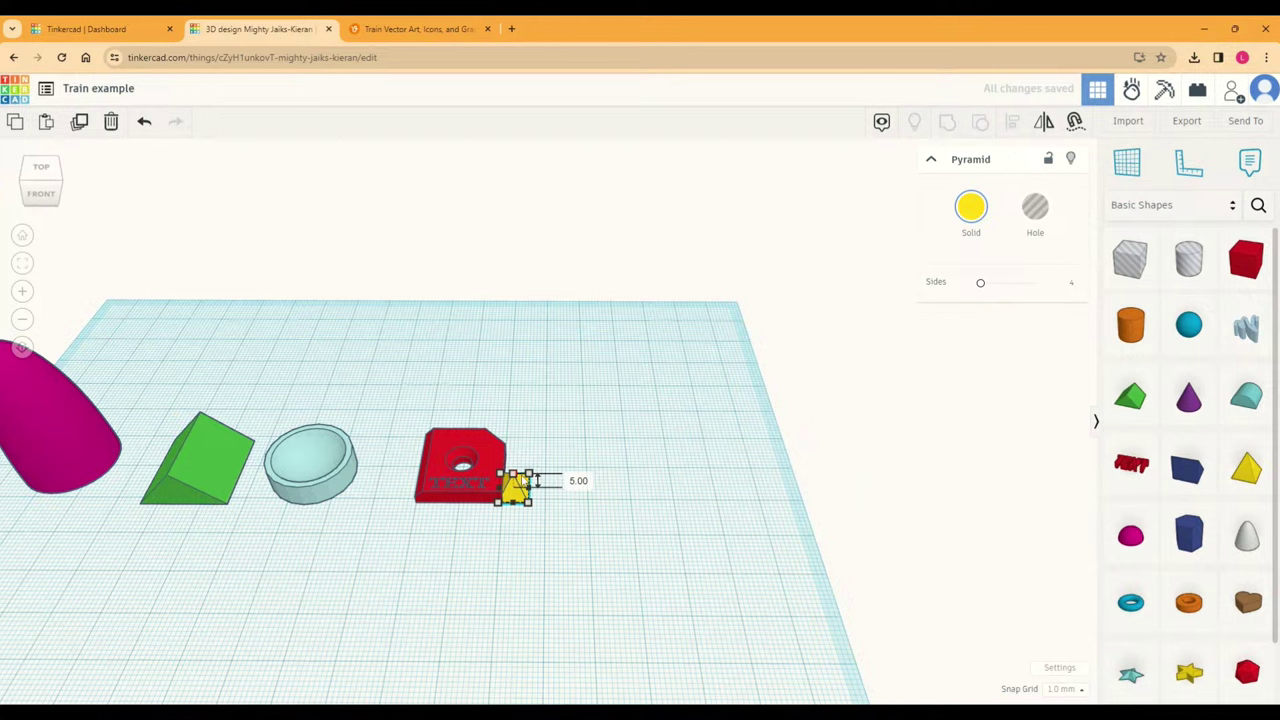
click(525, 542)
middle_drag(518, 508, 530, 562)
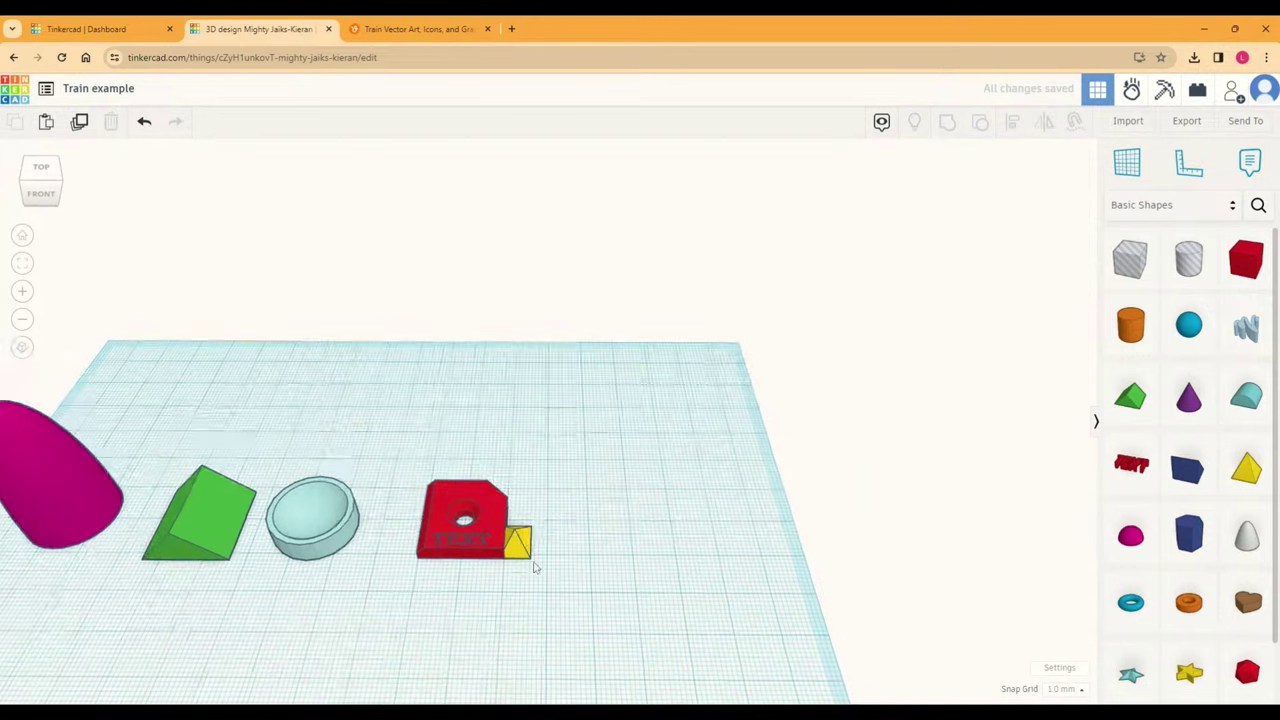
Step: Make copies of the small yellow pyramid and spread them along the back and right edges of the red text block
click(525, 549)
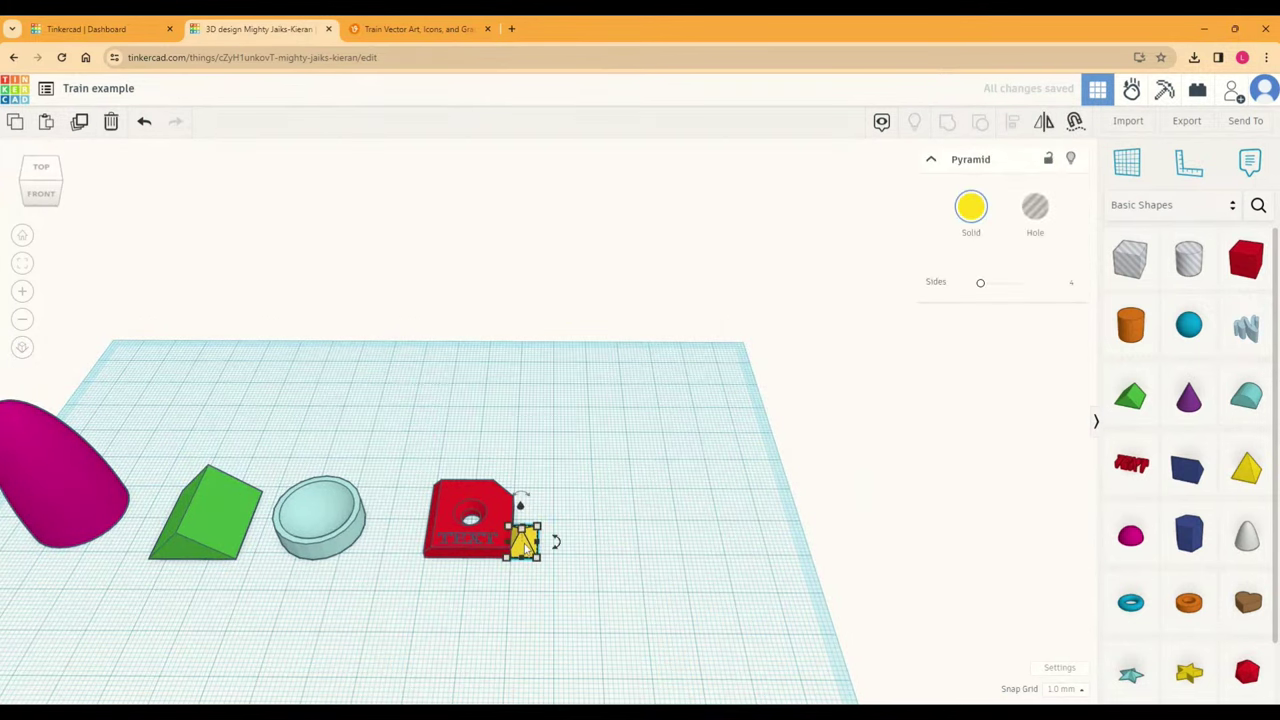
drag(538, 541, 457, 484)
click(671, 563)
click(588, 551)
mouse_move(492, 540)
mouse_down()
mouse_move(477, 535)
mouse_move(511, 537)
mouse_up()
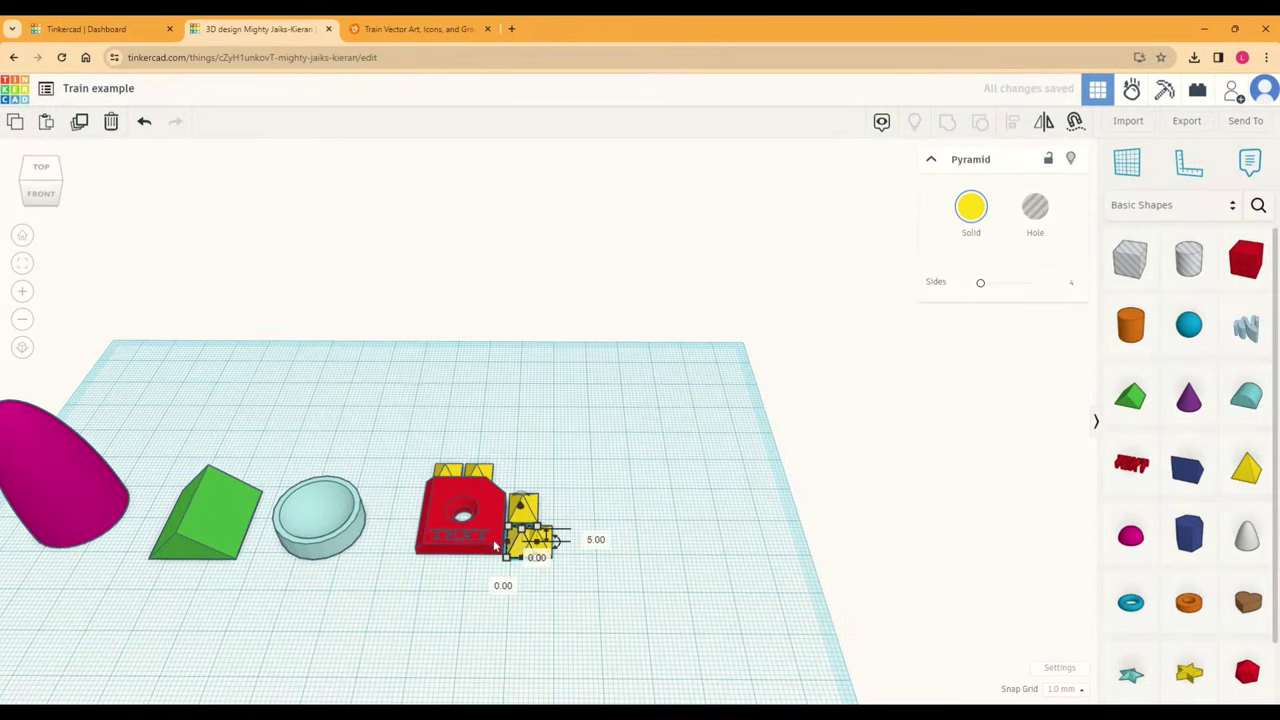
Step: Lock the red text block against editing and nudge the back left pyramid beside it
click(495, 545)
click(1048, 159)
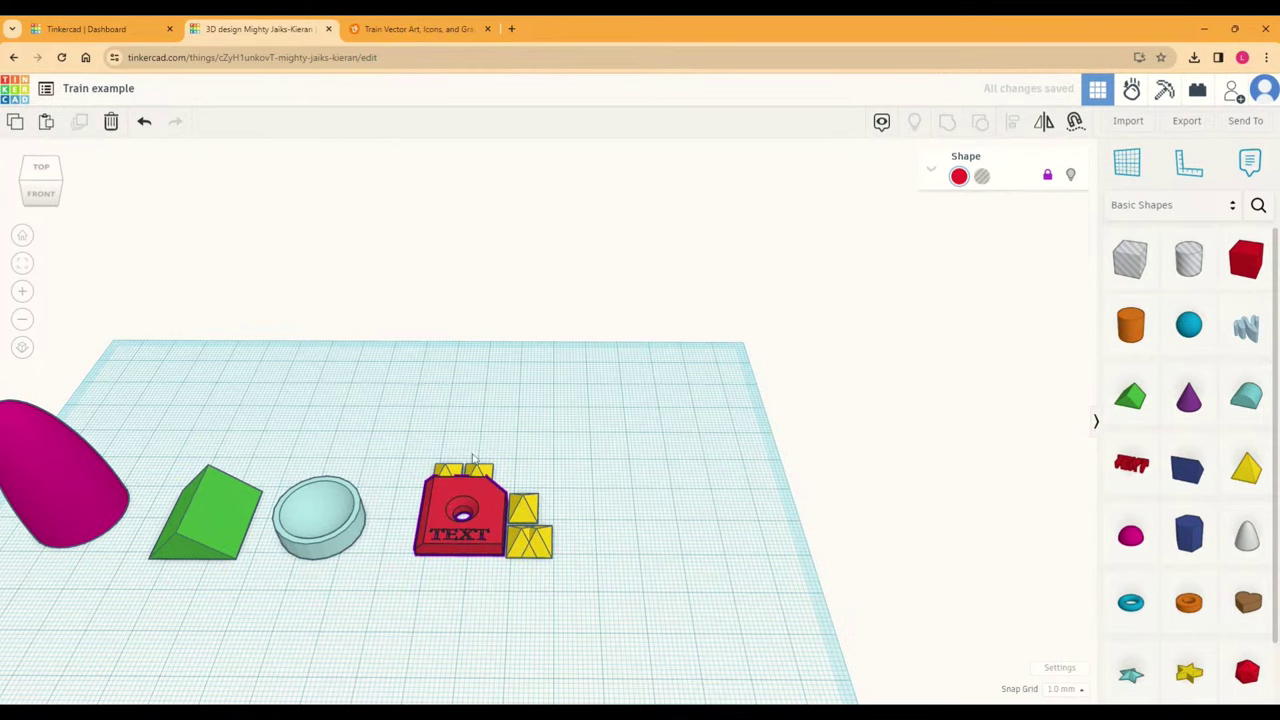
right_drag(474, 456, 428, 472)
drag(428, 472, 422, 478)
drag(436, 530, 436, 530)
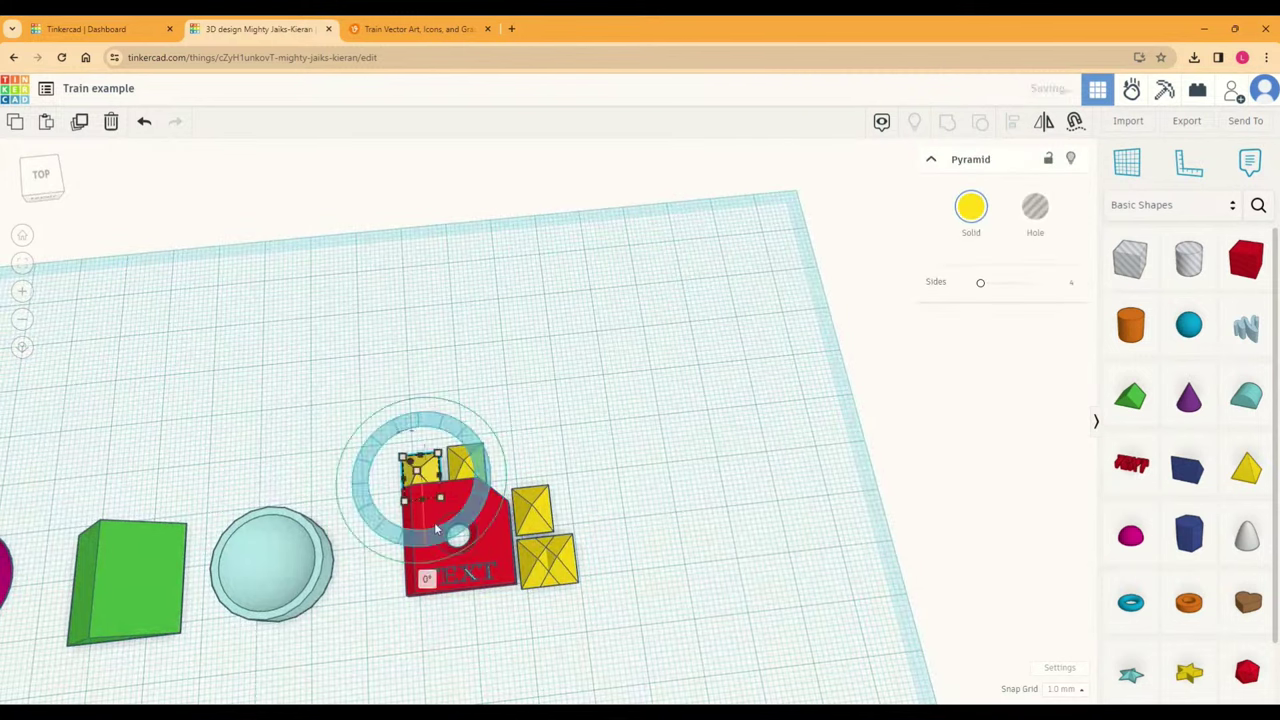
Step: Move the front pyramid flush against the locked text block's right edge and try selecting the block itself
click(490, 573)
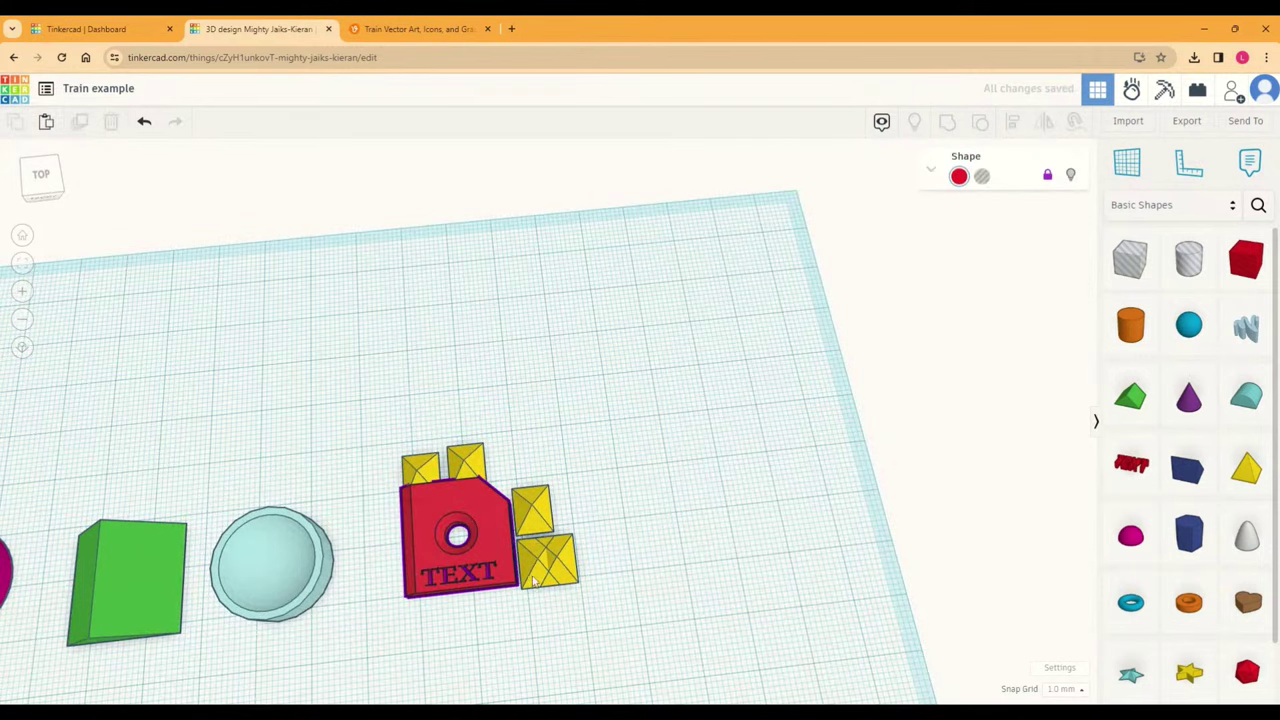
drag(545, 572, 526, 577)
click(481, 564)
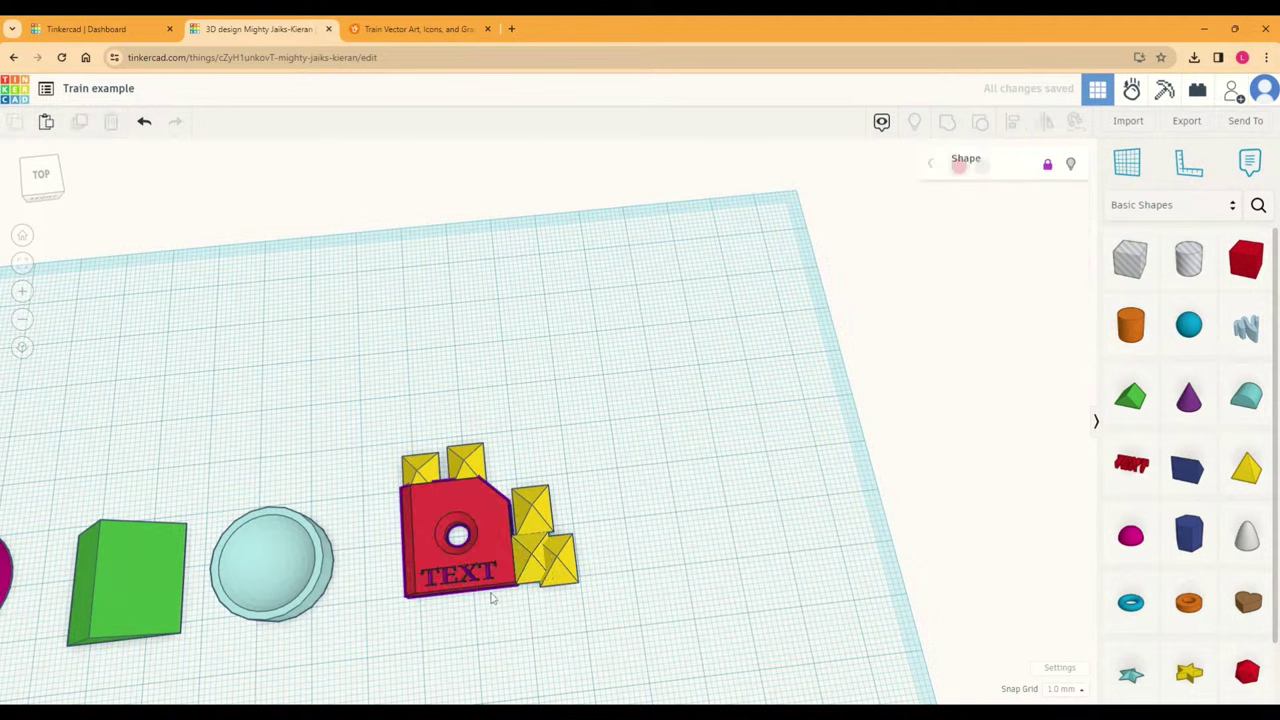
click(489, 567)
click(645, 557)
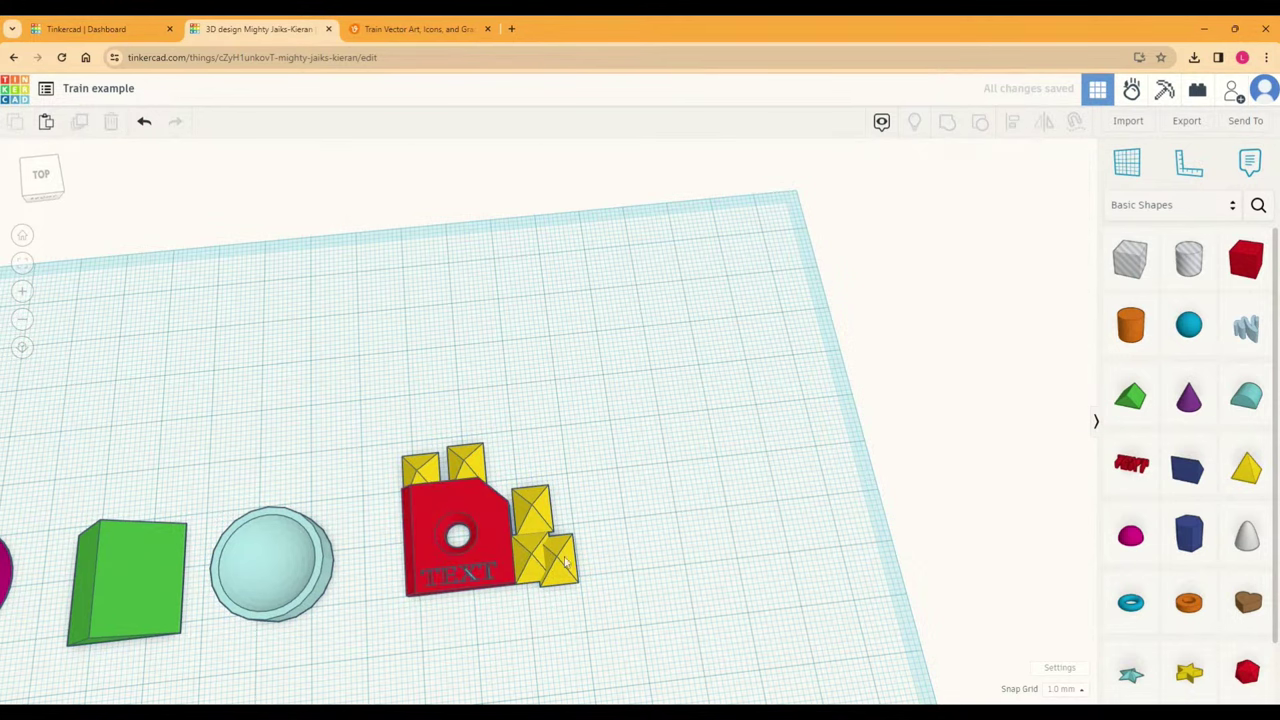
click(516, 583)
click(510, 580)
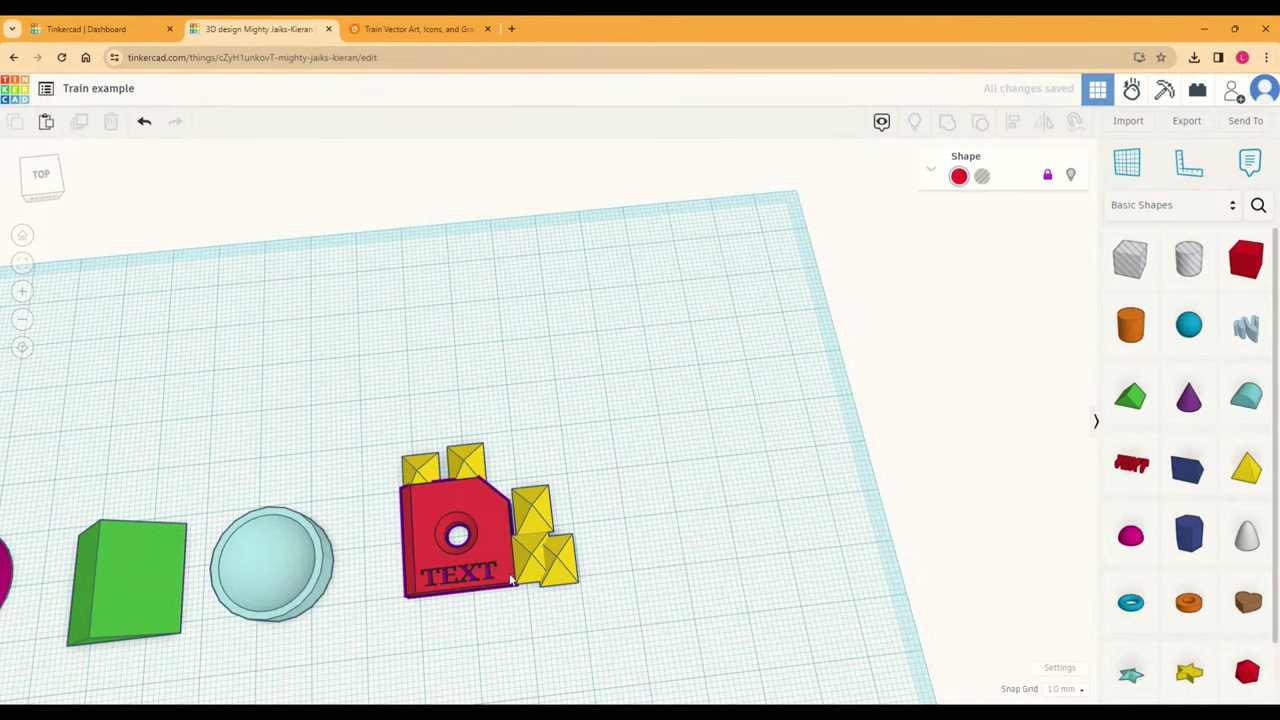
Step: Select the area around the locked text block and delete all the yellow pyramids
right_drag(918, 221, 478, 496)
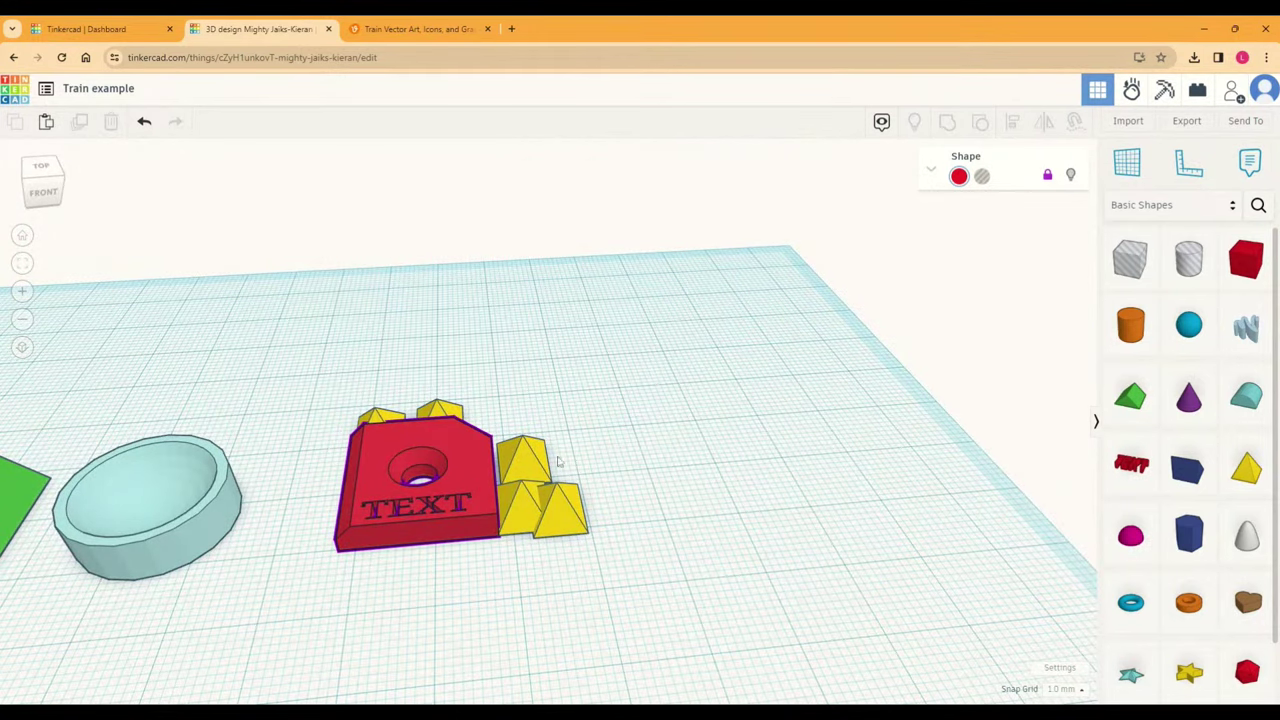
drag(346, 394, 598, 584)
key(Delete)
key(Delete)
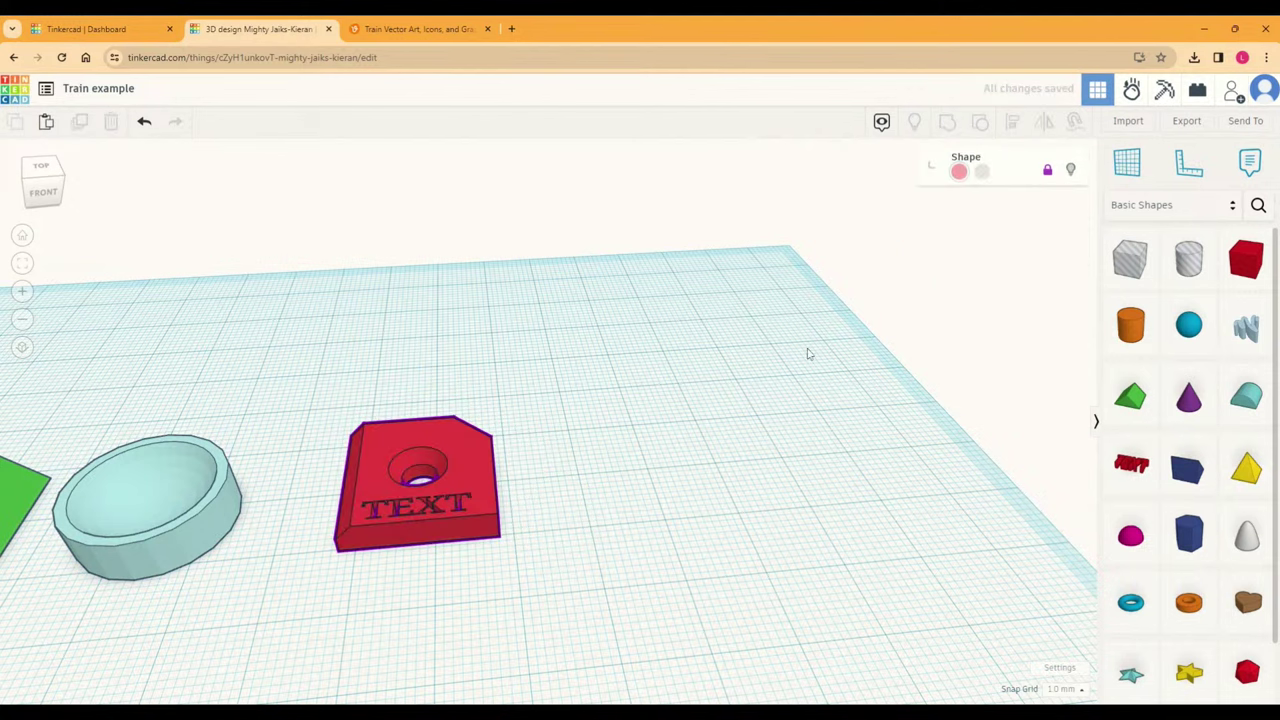
Step: Place a box behind the red text block and change its solid colour to the light blue preset
drag(1233, 283, 535, 443)
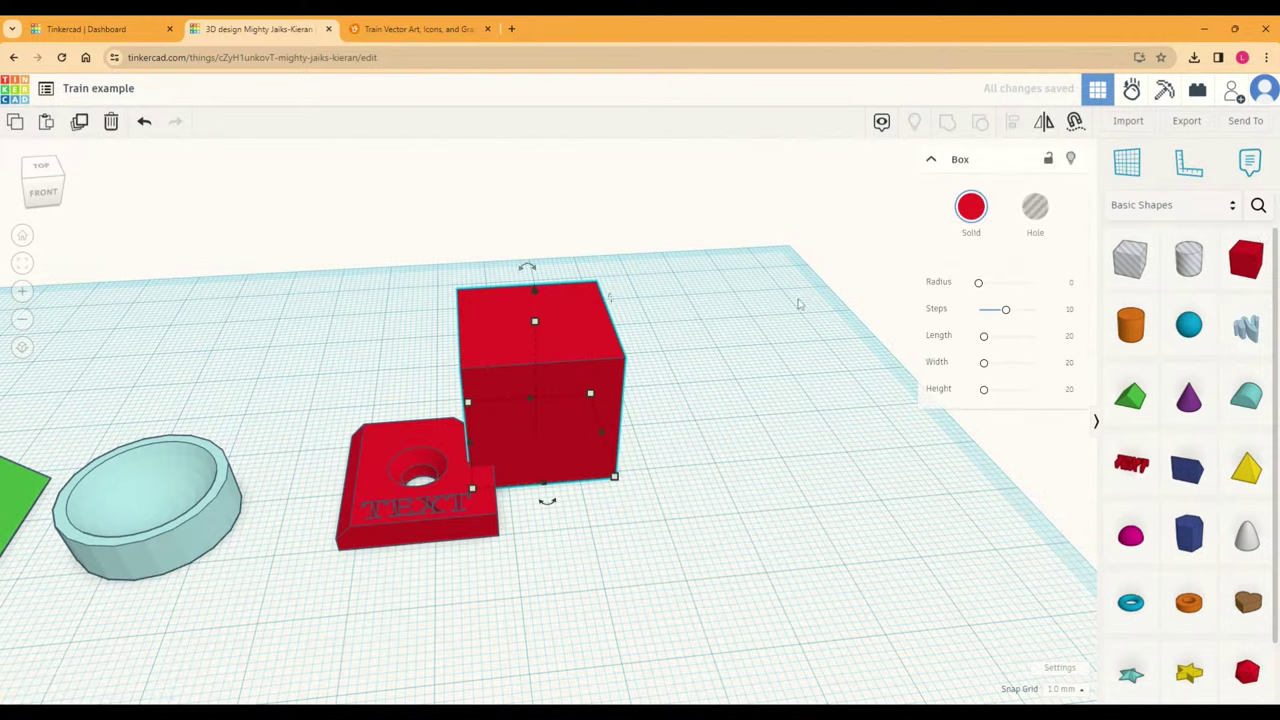
click(971, 206)
click(957, 319)
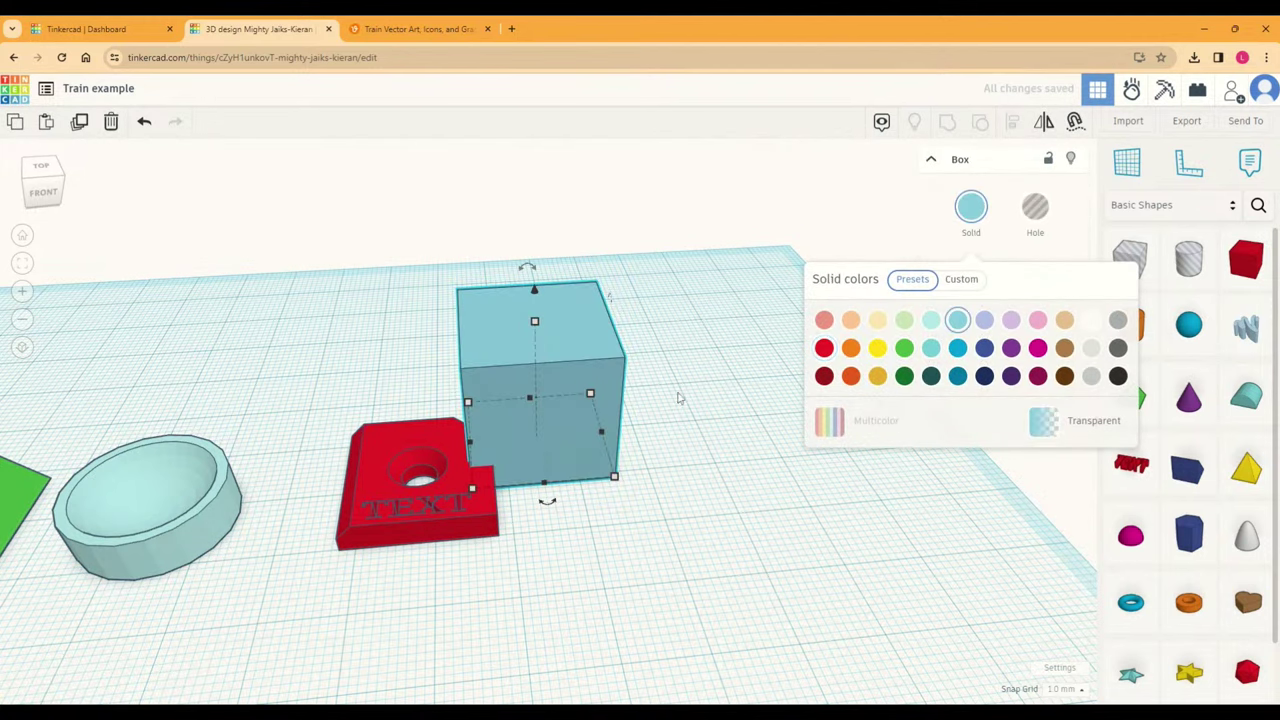
click(680, 394)
Step: Flatten the light blue box to the text block's thickness and move it so it overlaps the red text block
click(531, 325)
drag(534, 322, 396, 511)
mouse_move(538, 456)
right_down()
mouse_move(643, 514)
mouse_move(651, 491)
mouse_move(534, 517)
mouse_move(549, 519)
right_up()
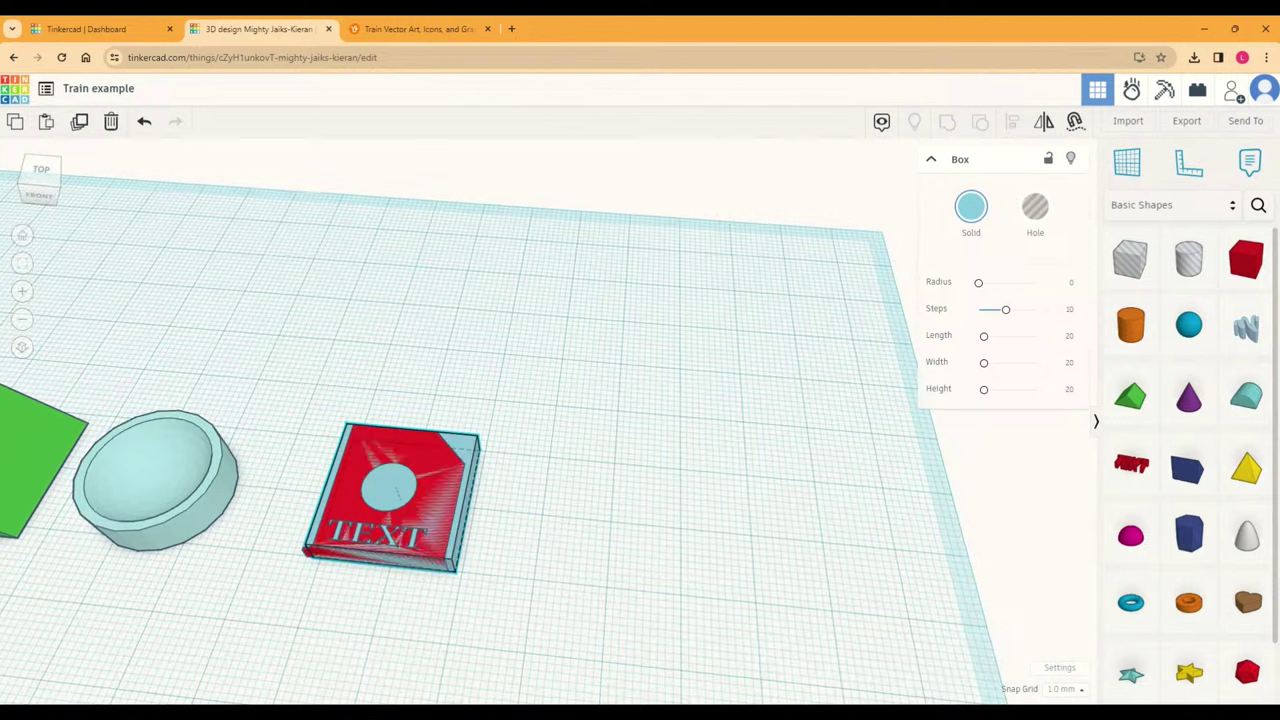
scroll(438, 522, up, 5)
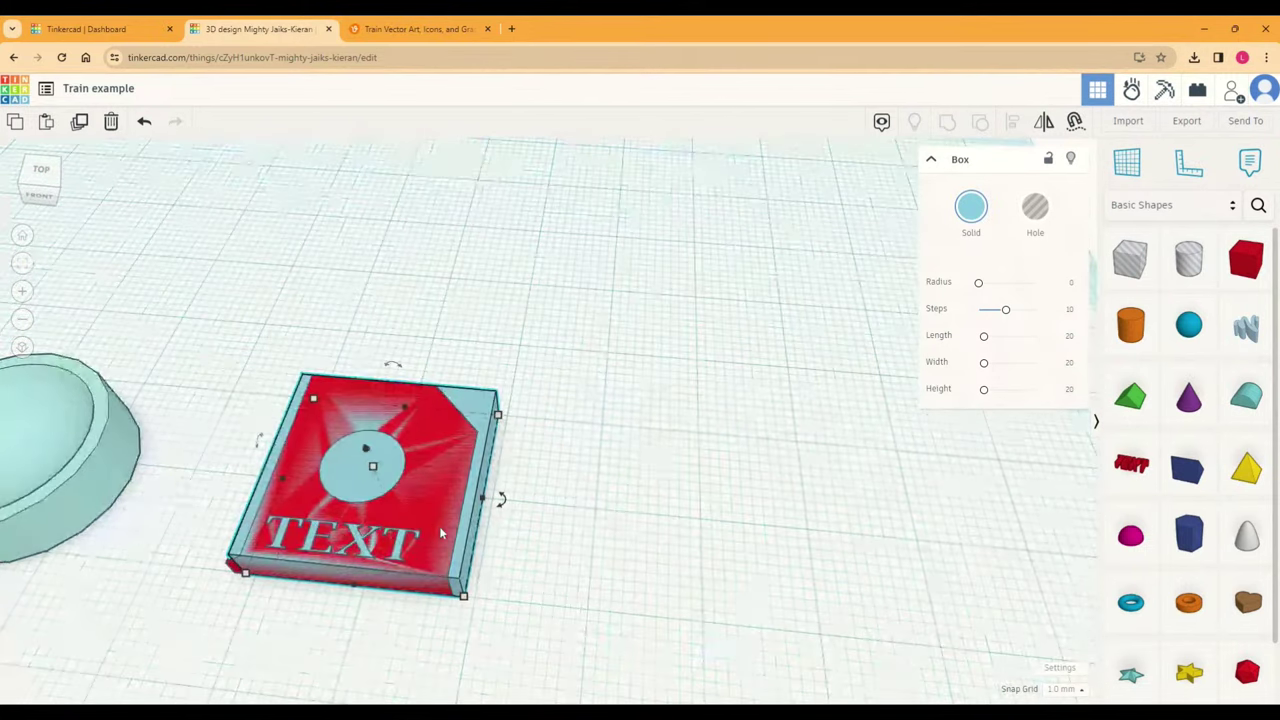
scroll(414, 483, up, 2)
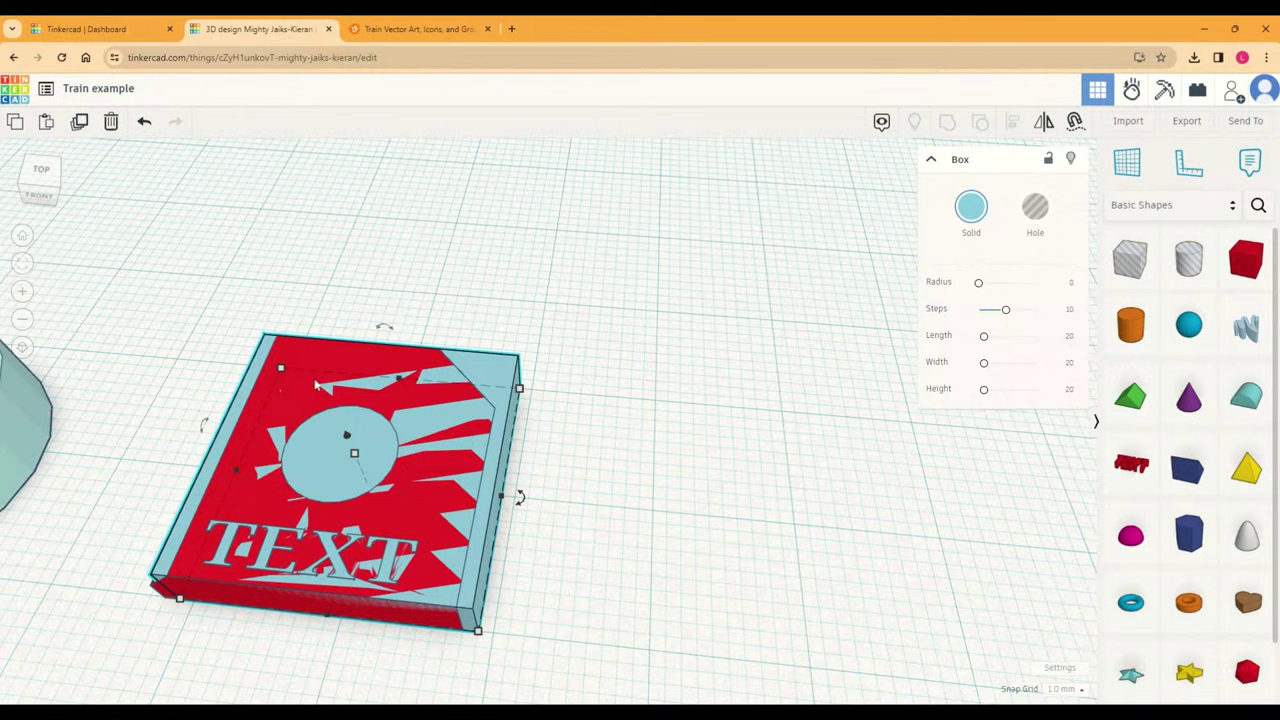
Step: Select the light blue box and shift it right until it is clear of the red text block
click(435, 508)
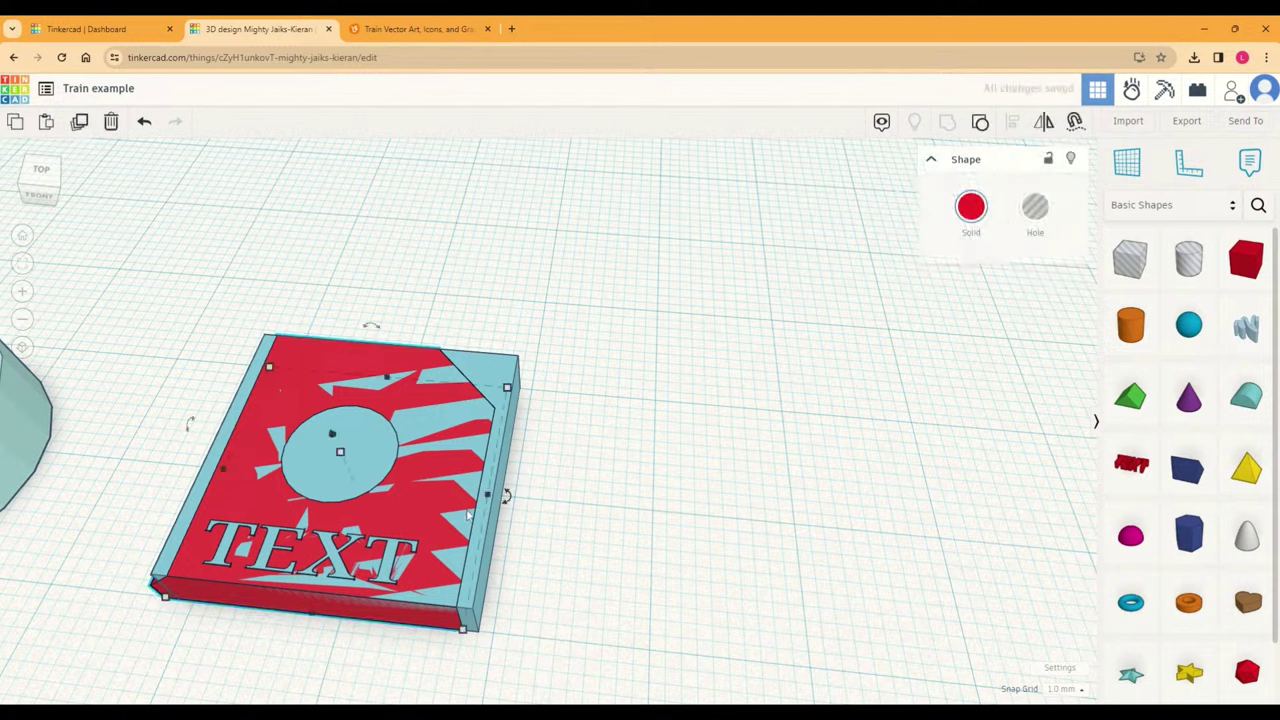
click(447, 392)
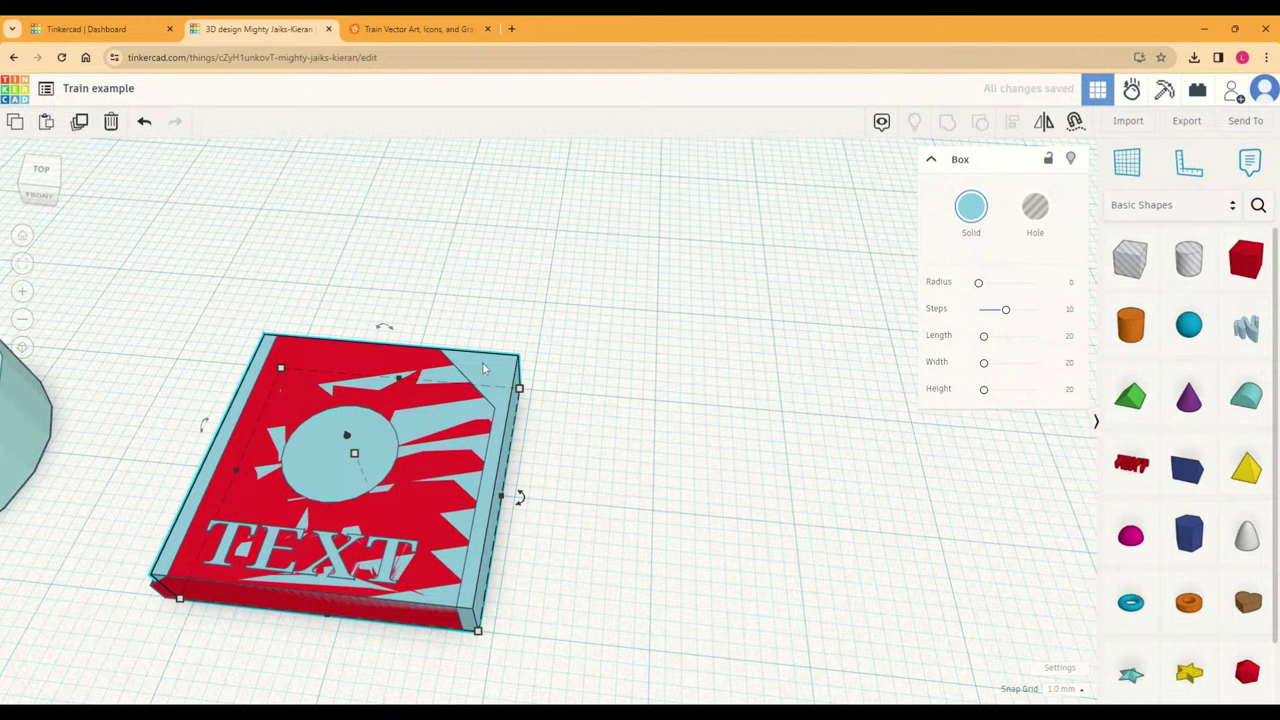
key(Right)
key(Right)
key(Right)
key(Right)
key(Right)
key(Right)
key(Right)
key(Right)
key(Right)
key(Right)
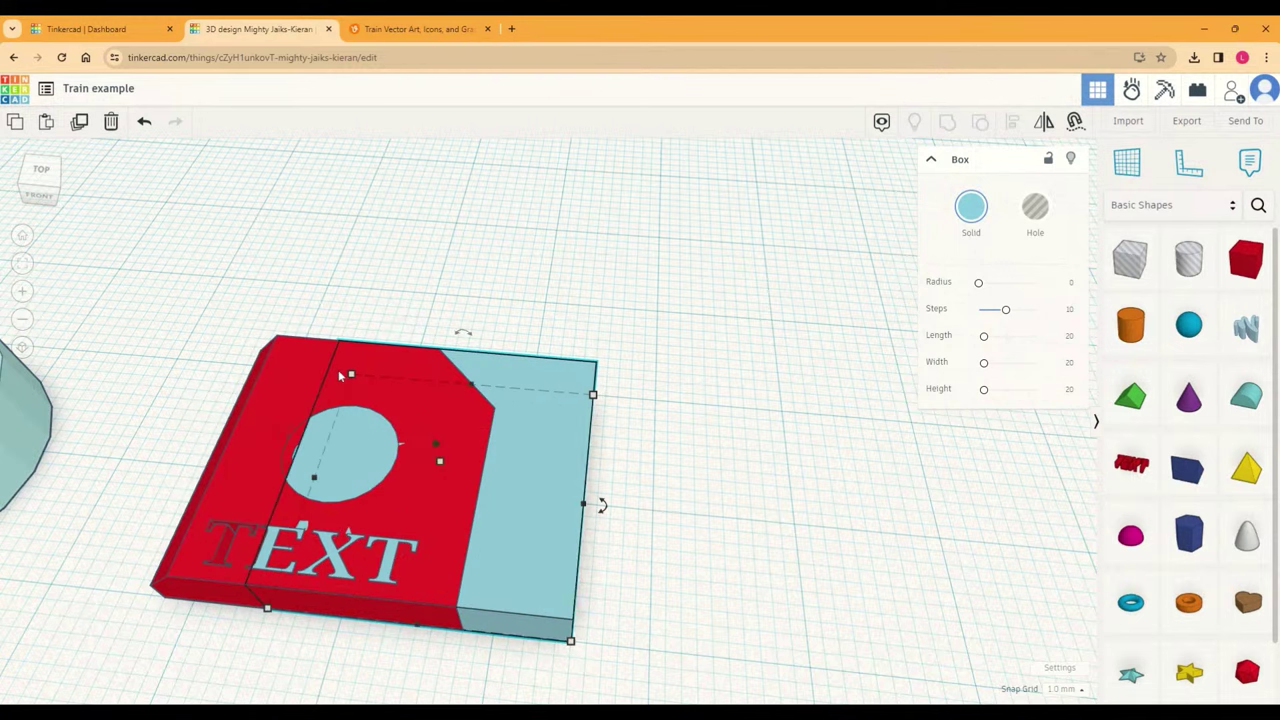
key(Right)
key(Right)
key(Right)
key(Right)
key(Right)
key(Right)
key(Right)
key(Right)
key(Right)
key(Right)
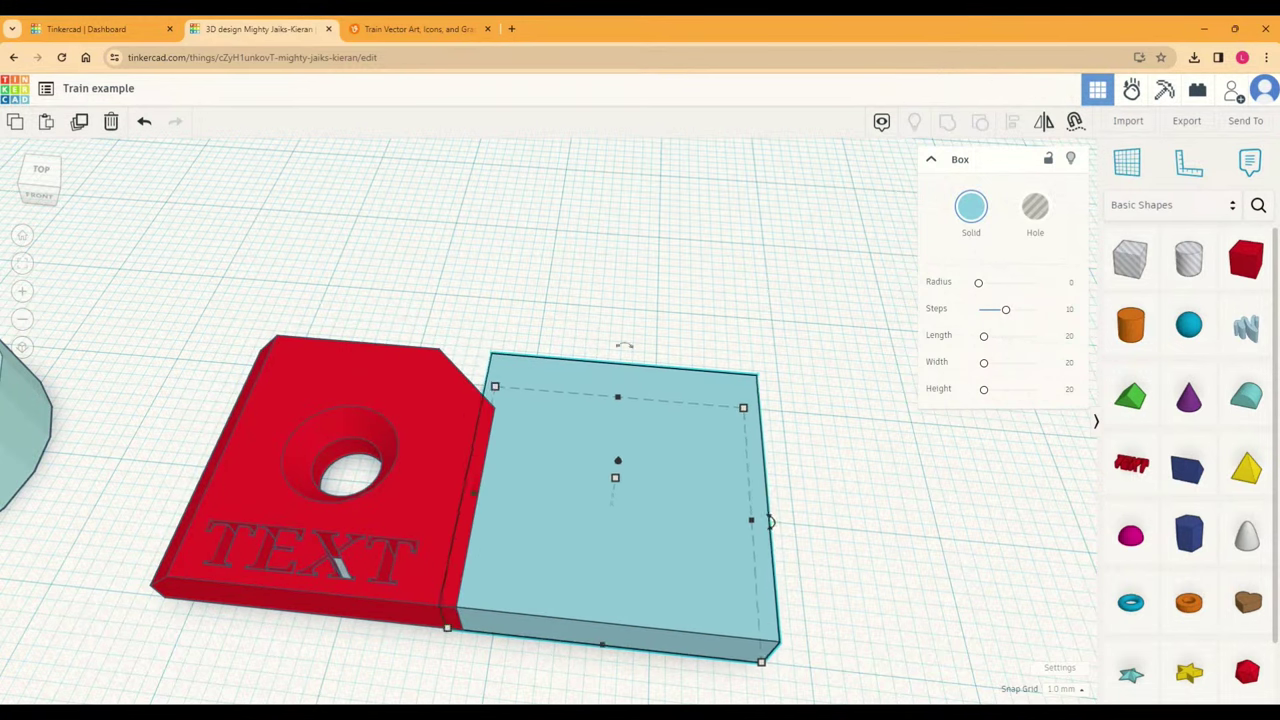
key(Right)
key(Right)
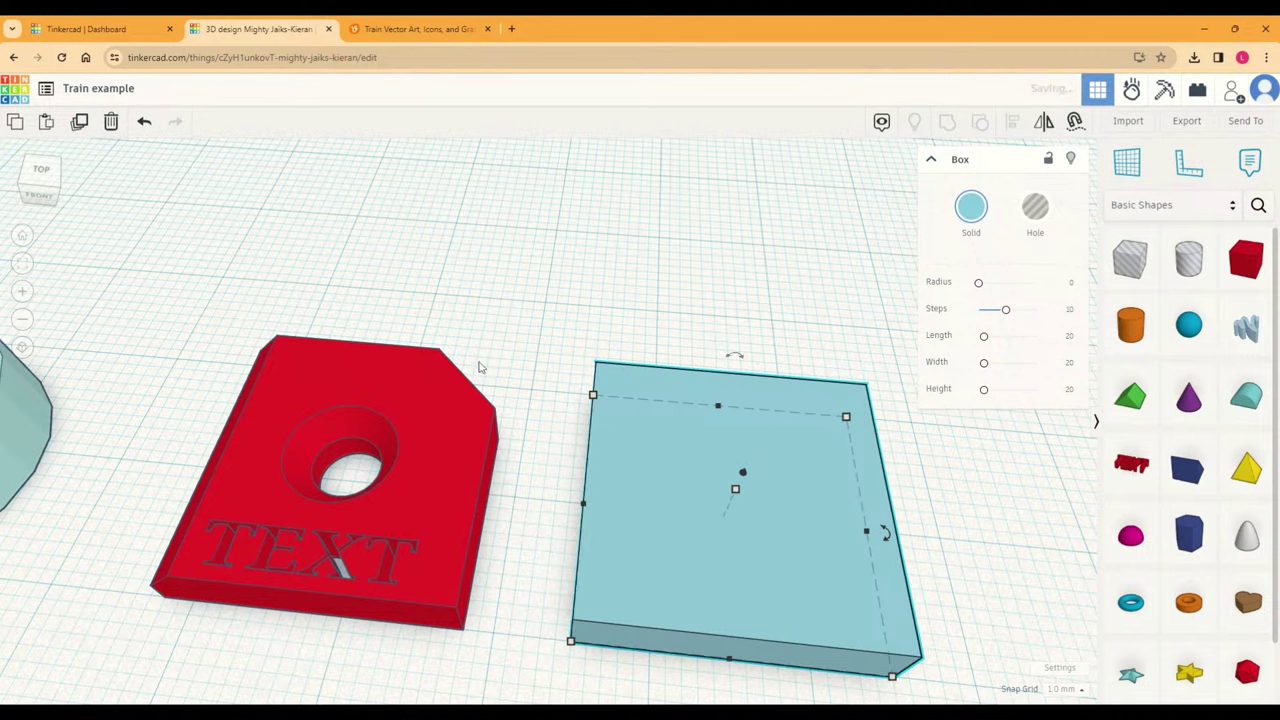
Step: Shift the light blue box back left over the red text block until their footprints coincide
key(Left)
key(Left)
key(Left)
key(Left)
key(Left)
key(Left)
key(Left)
key(Left)
key(Left)
key(Left)
key(Left)
key(Left)
key(Left)
key(Left)
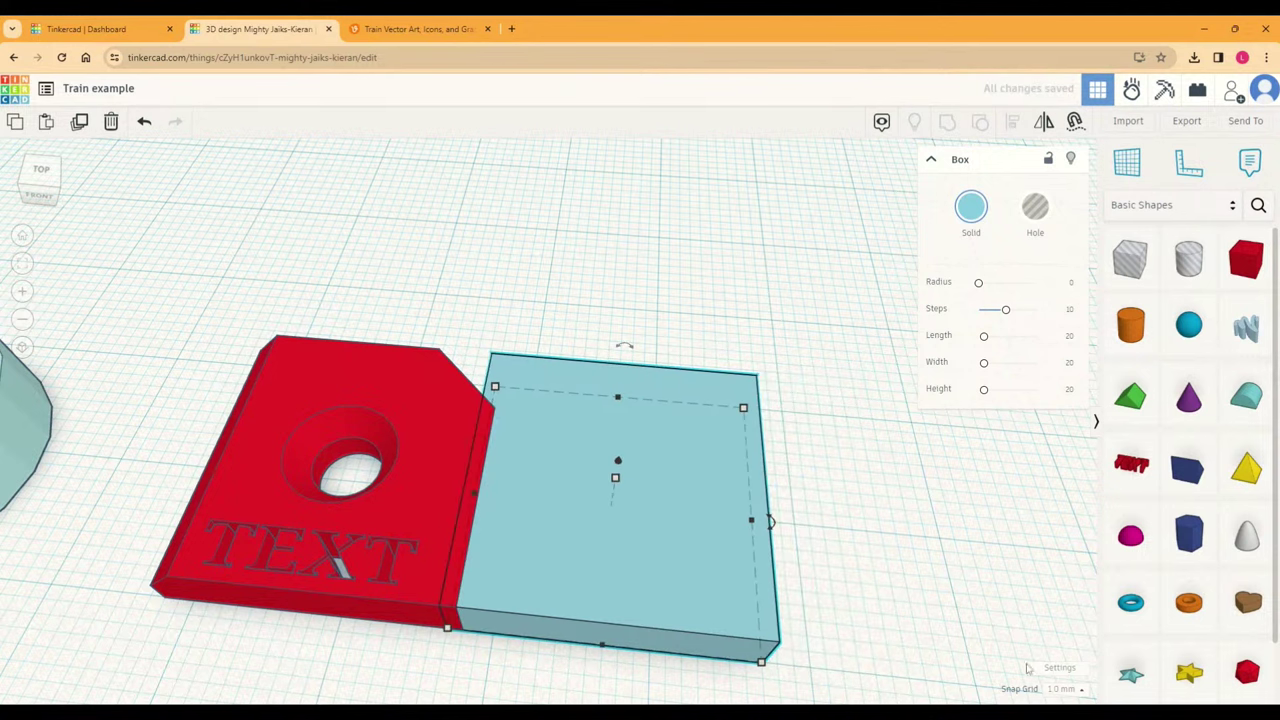
key(Left)
key(Left)
key(Left)
key(Left)
key(Left)
key(Left)
key(Left)
key(Left)
key(Left)
key(Left)
key(Left)
key(Left)
key(Left)
key(Left)
key(Left)
key(Left)
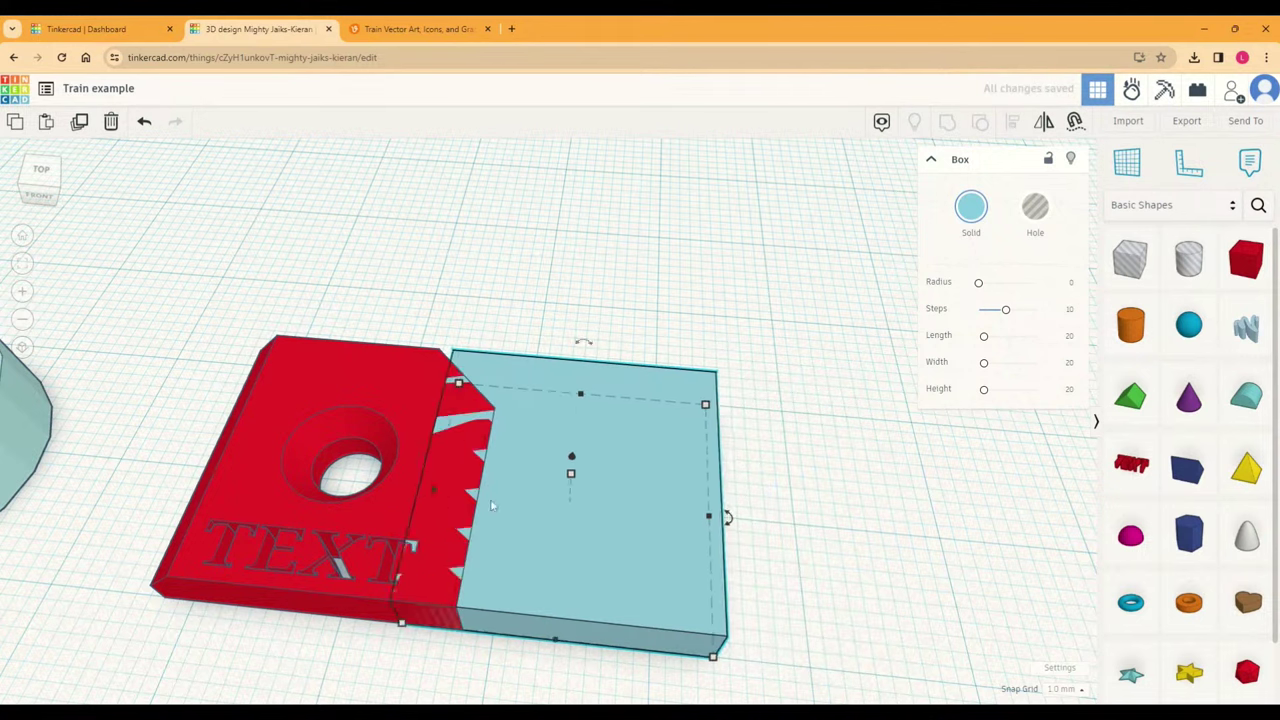
key(Left)
key(Left)
key(Left)
key(Left)
key(Left)
key(Left)
key(Left)
key(Left)
key(Left)
key(Left)
key(Left)
key(Left)
key(Left)
key(Left)
key(Left)
key(Left)
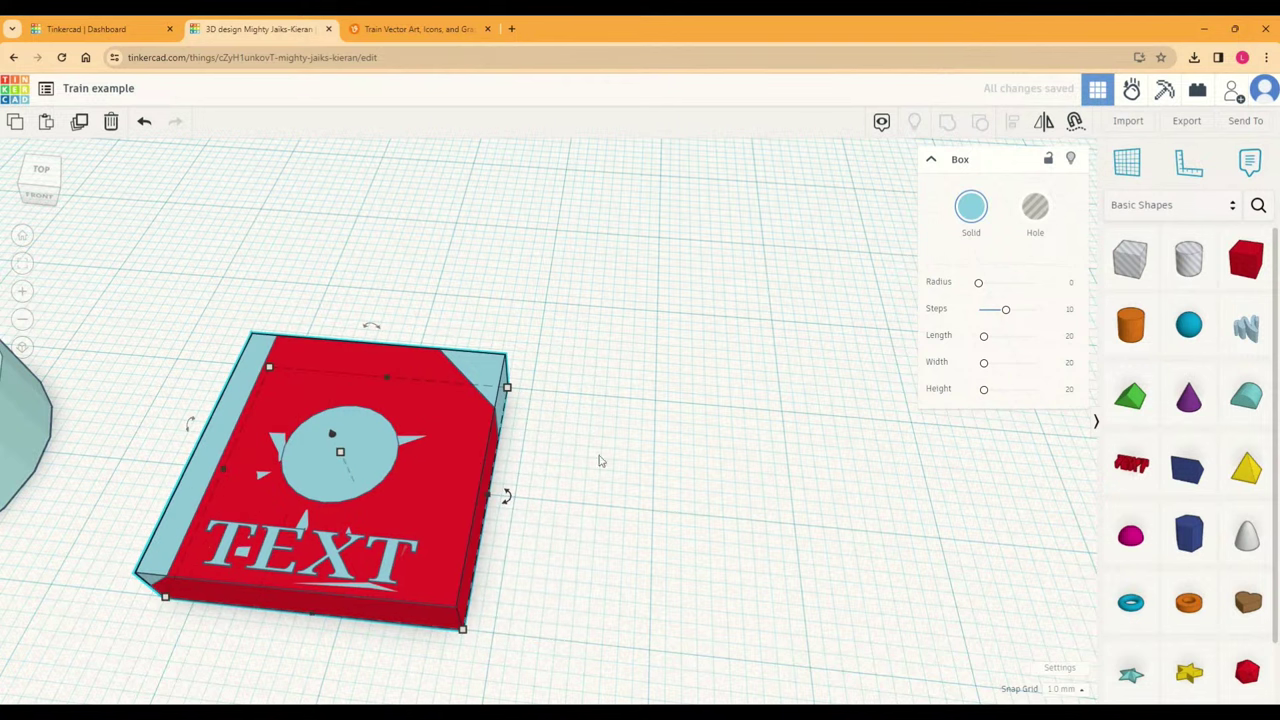
Step: Select the light blue box together with the overlapping red text block and group them into one solid
click(629, 455)
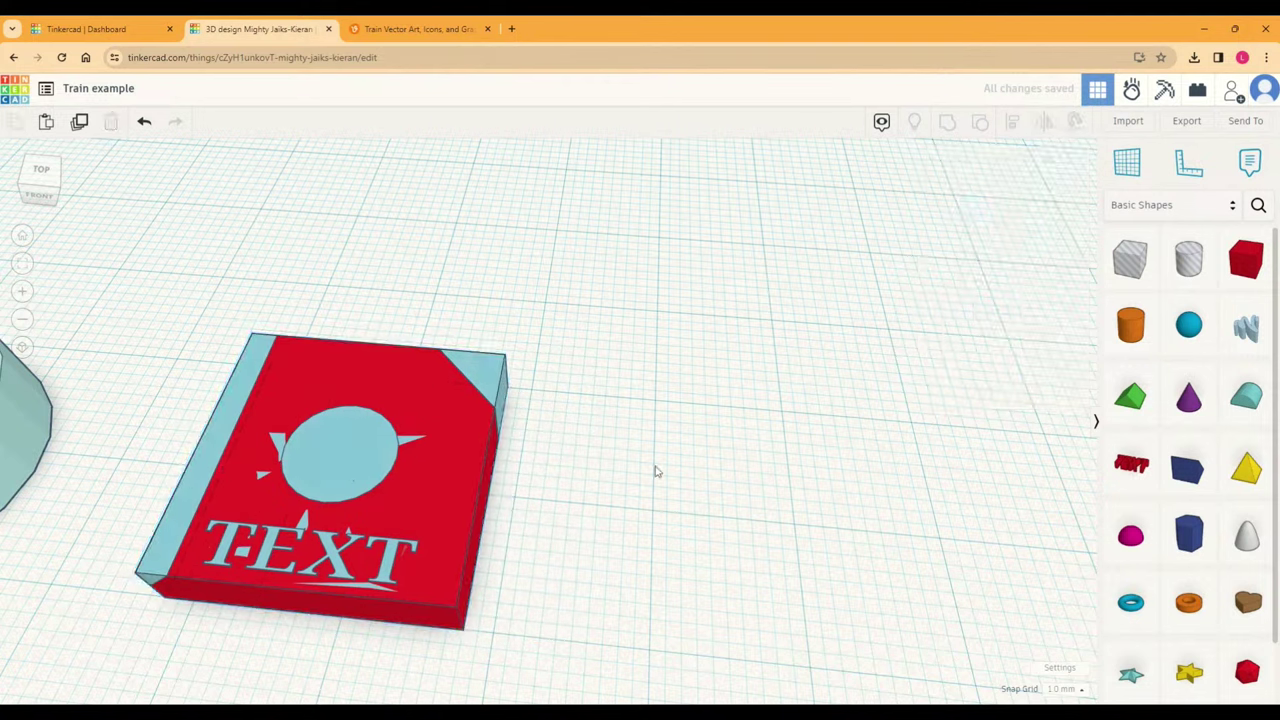
right_drag(175, 647, 542, 586)
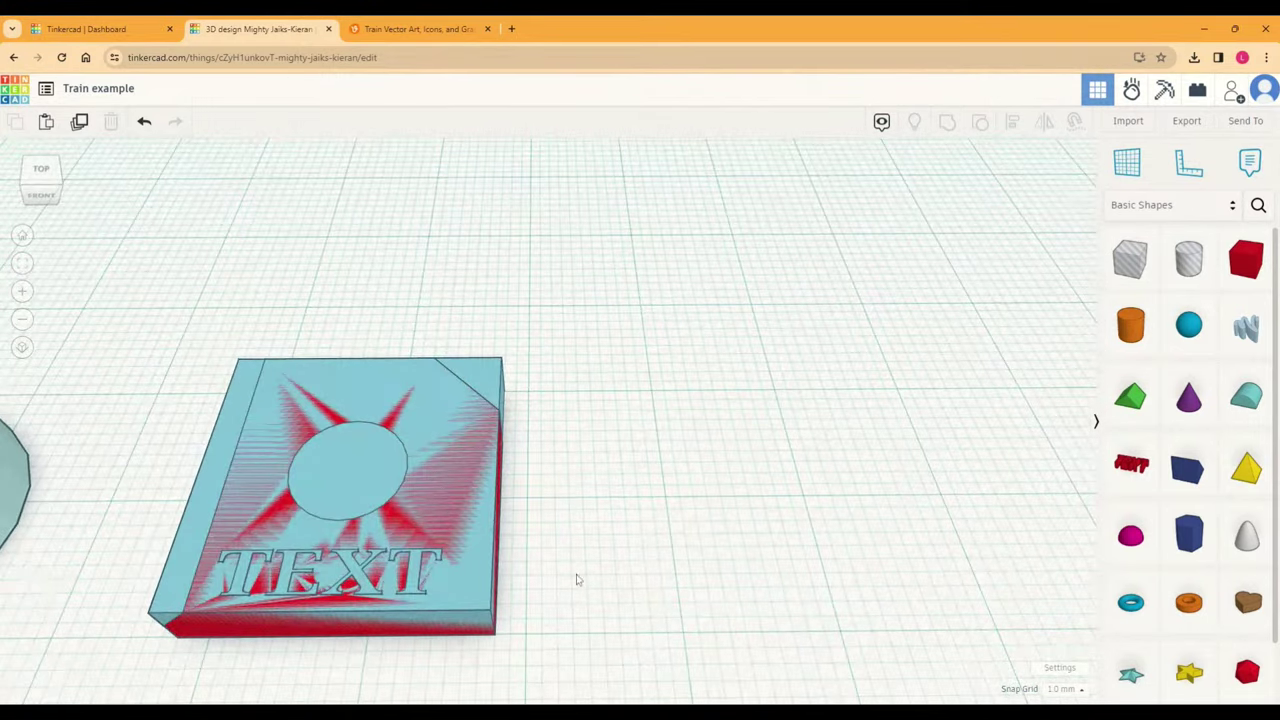
drag(193, 299, 591, 571)
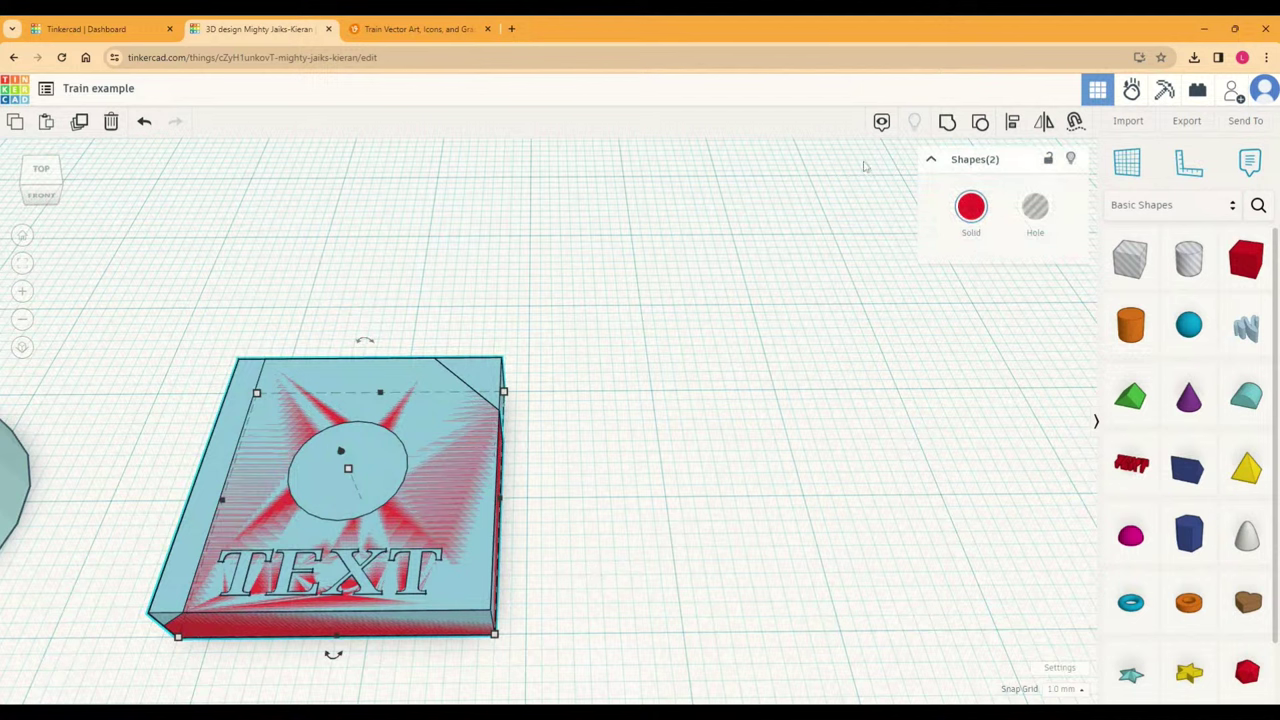
click(945, 125)
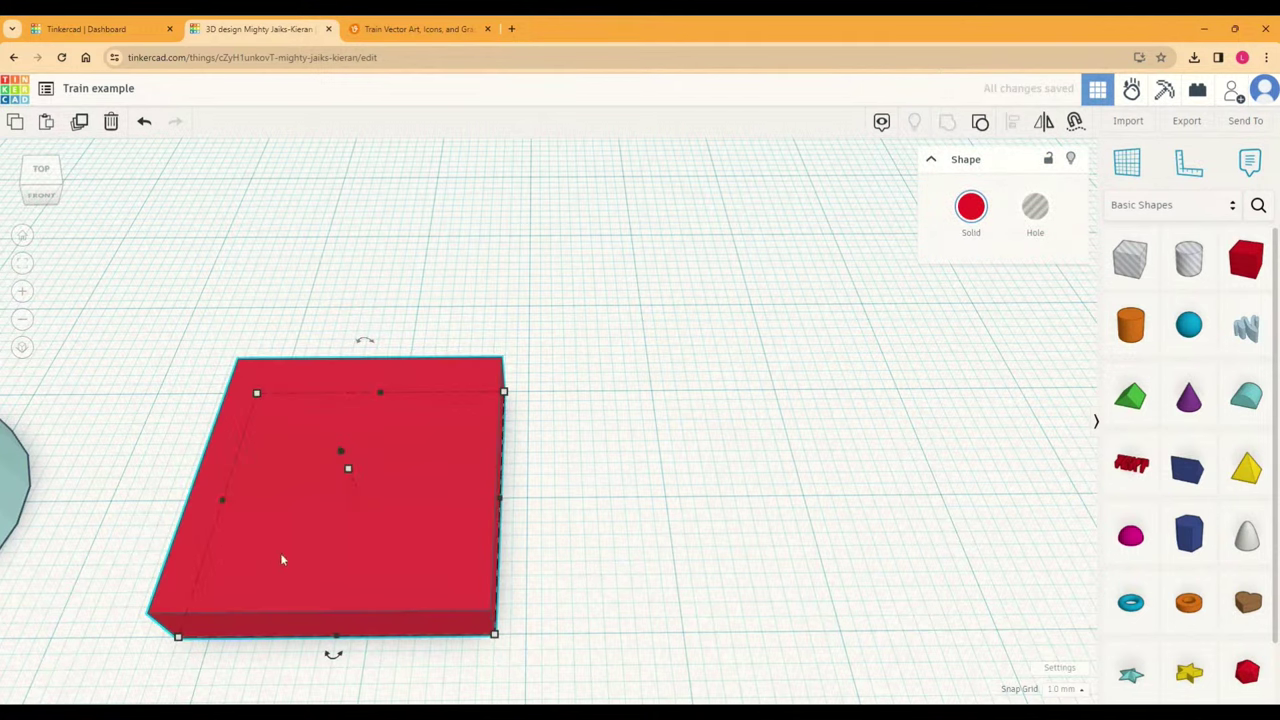
Step: Set the grouped block's solid colour to Multicolor so the box and the text block keep their own colours
click(634, 529)
click(419, 517)
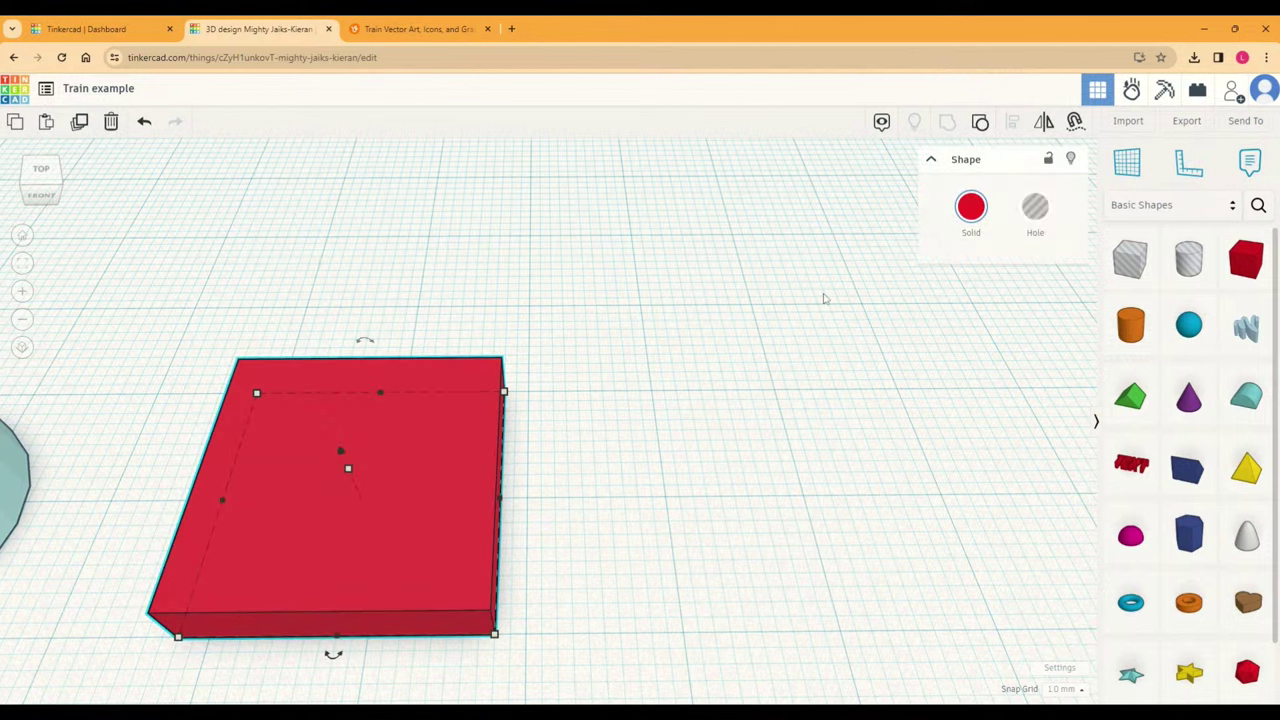
click(971, 206)
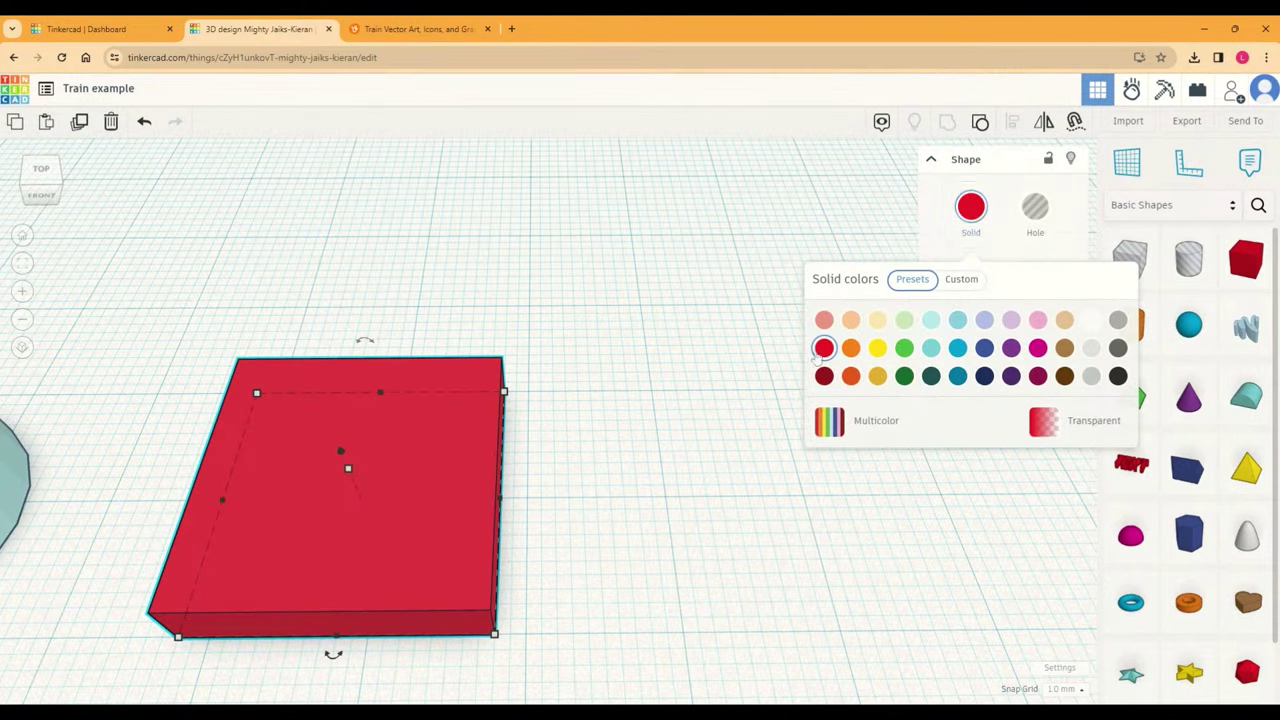
click(843, 424)
click(682, 535)
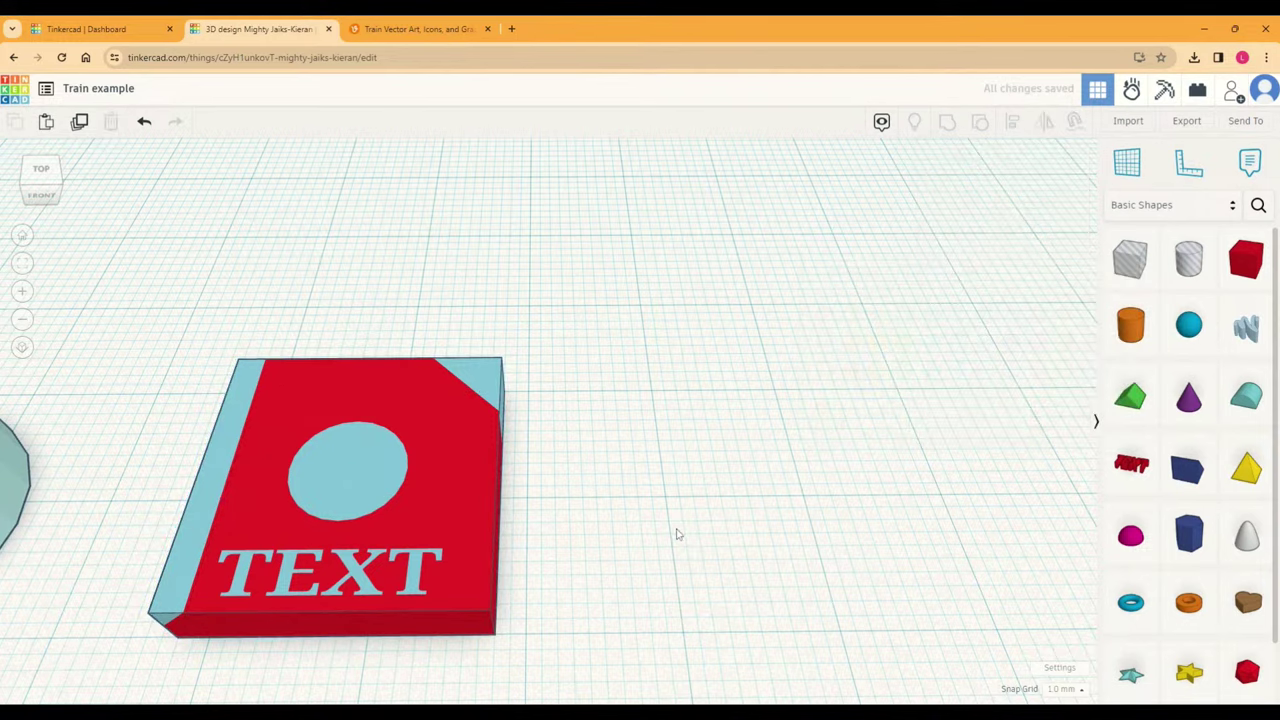
Step: Move the multicolour block a short way back and to the right on the workplane
right_drag(674, 531, 443, 481)
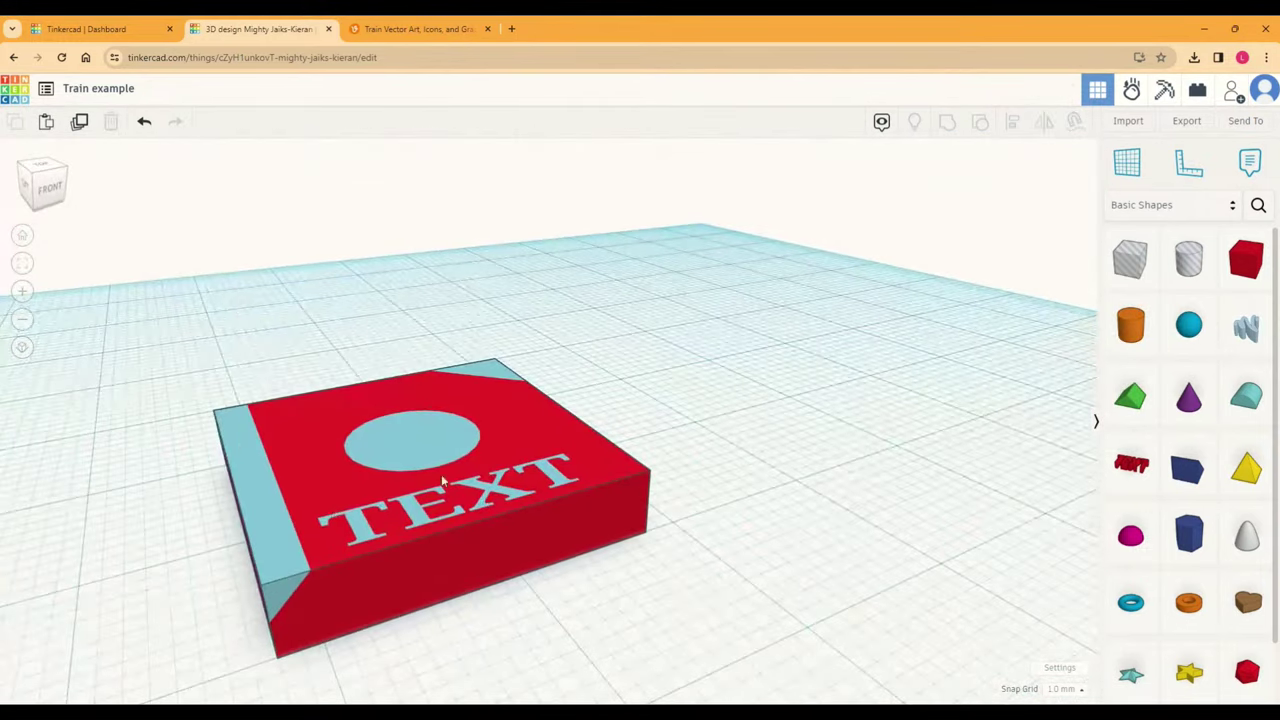
right_drag(660, 522, 556, 503)
click(509, 487)
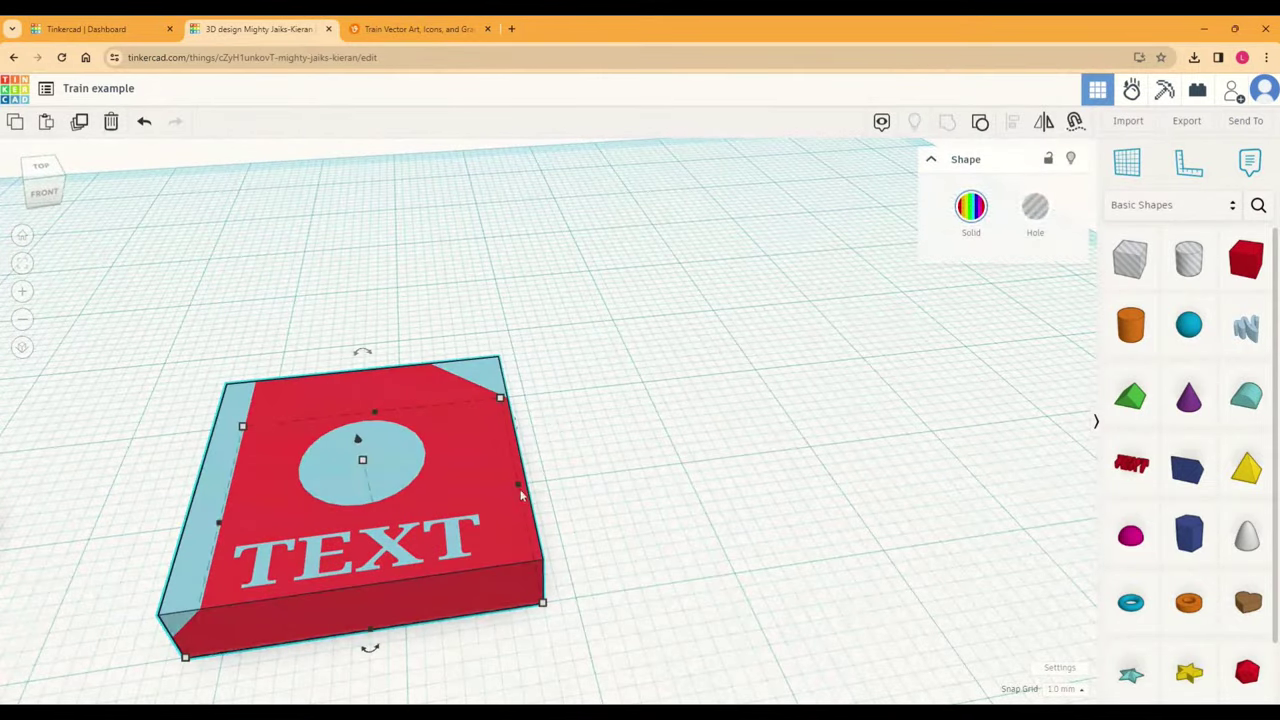
drag(505, 537, 606, 463)
click(739, 526)
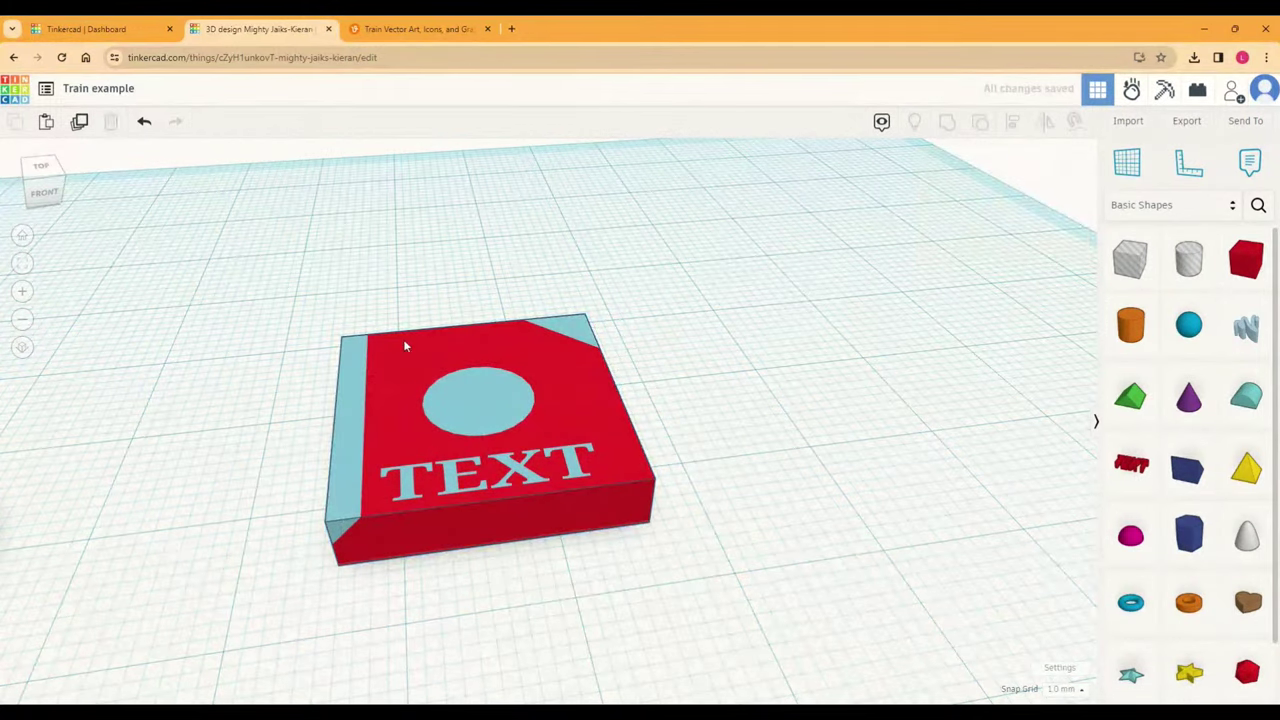
Step: Turn off Multicolor on the block, ungroup it into its two overlapping shapes and inspect their top faces
click(408, 379)
click(970, 208)
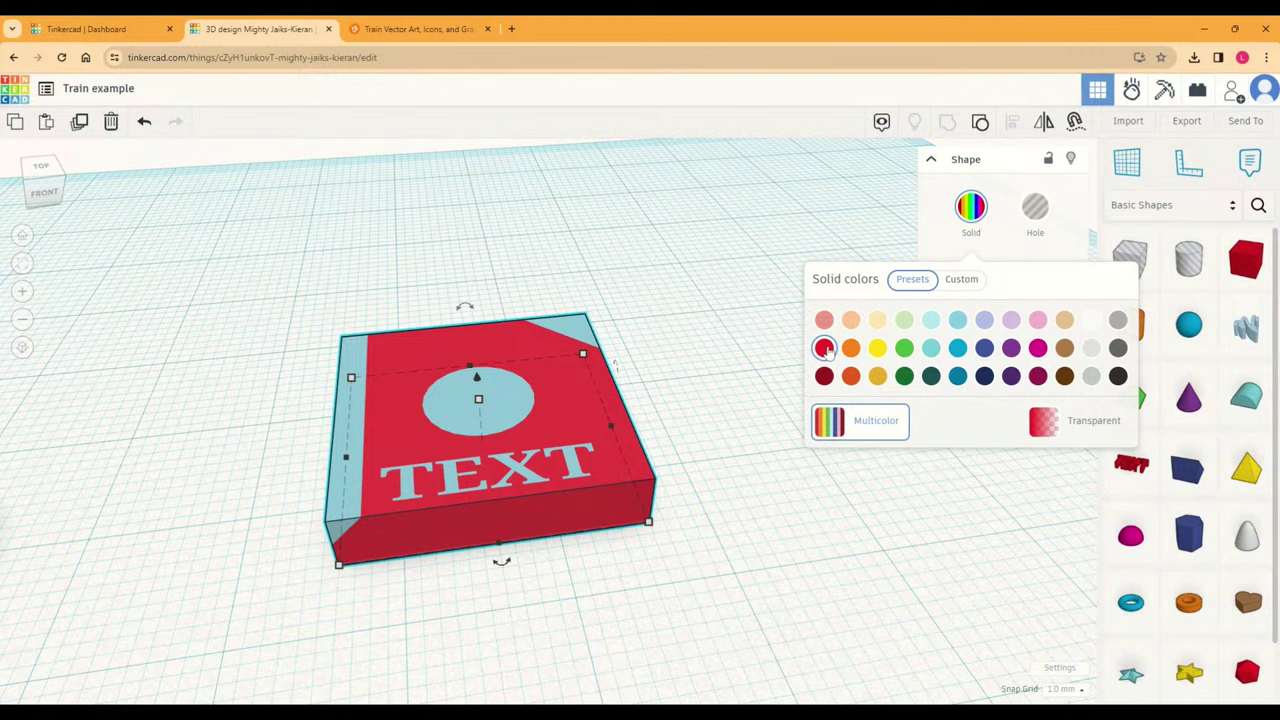
click(841, 423)
click(421, 462)
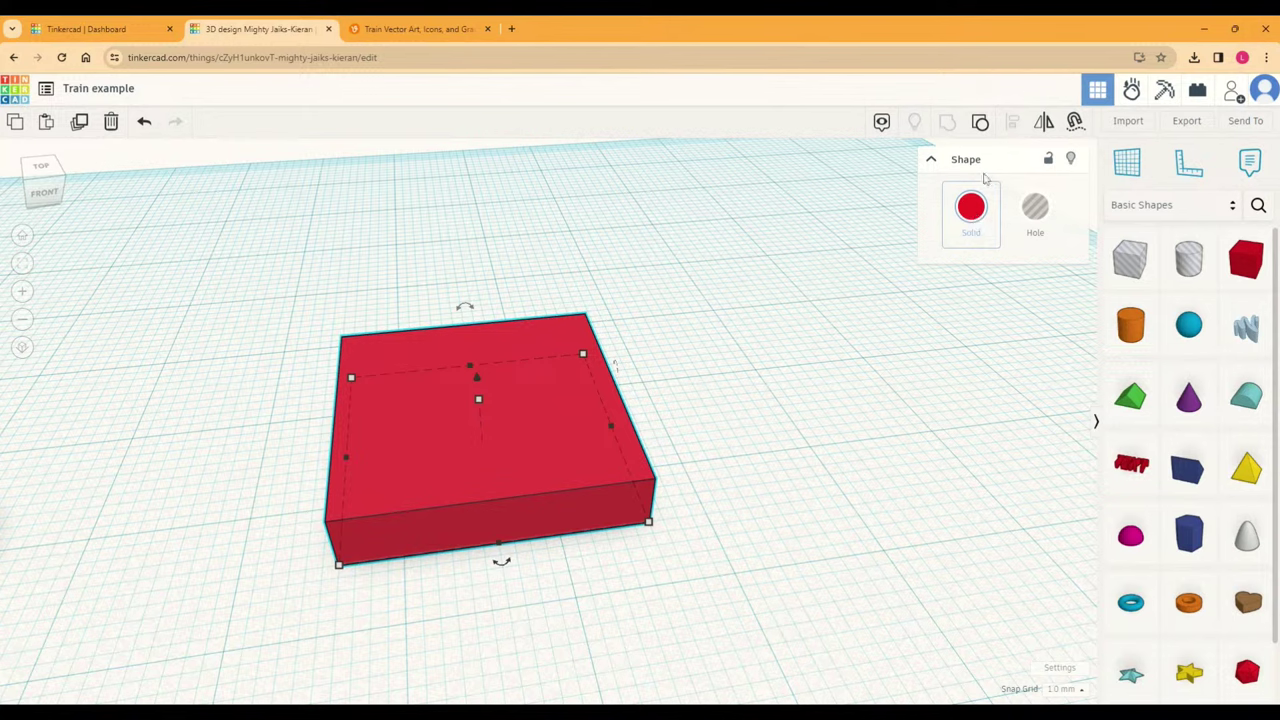
click(980, 121)
click(757, 429)
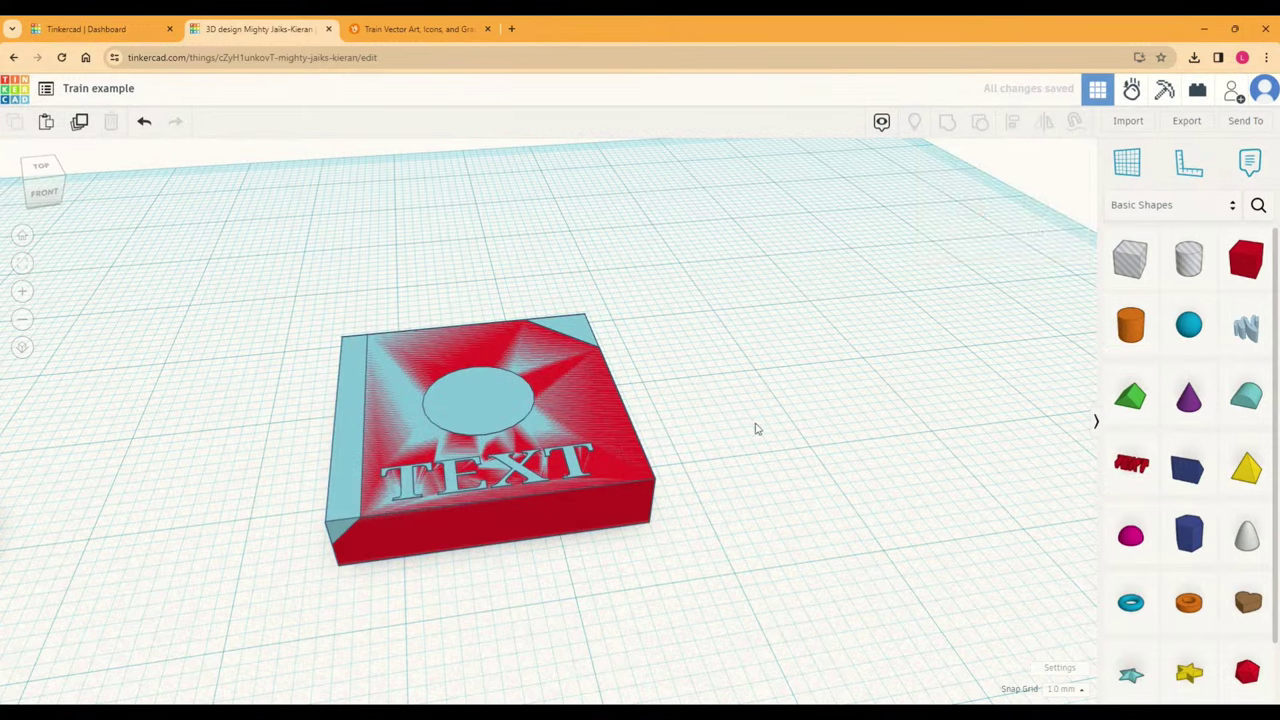
mouse_move(757, 429)
right_down()
mouse_move(741, 508)
mouse_move(728, 508)
right_up()
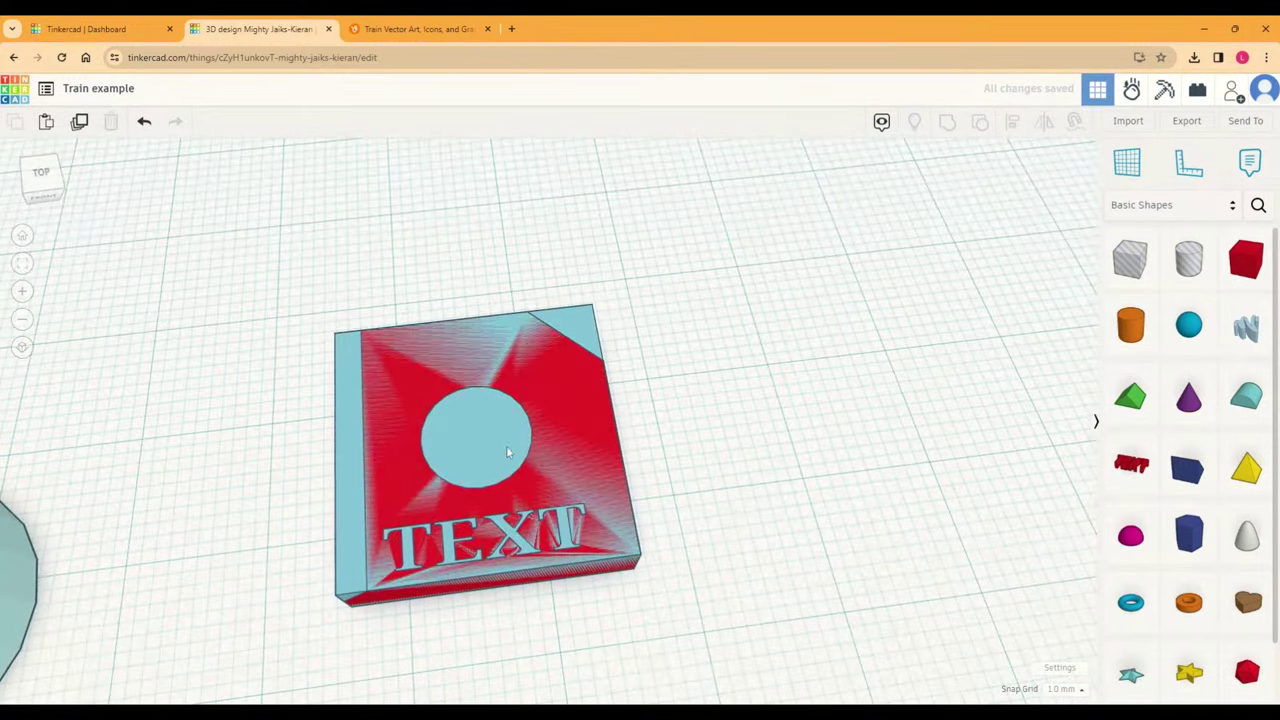
scroll(569, 480, up, 6)
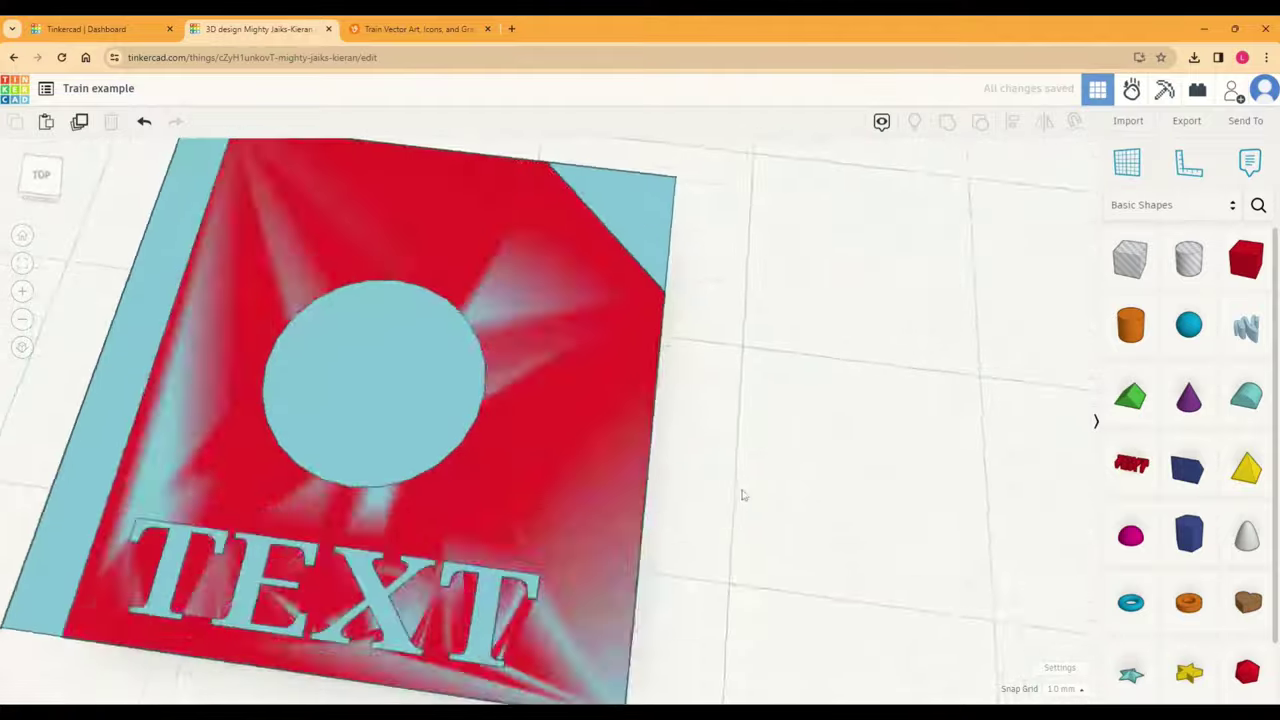
right_drag(774, 453, 814, 450)
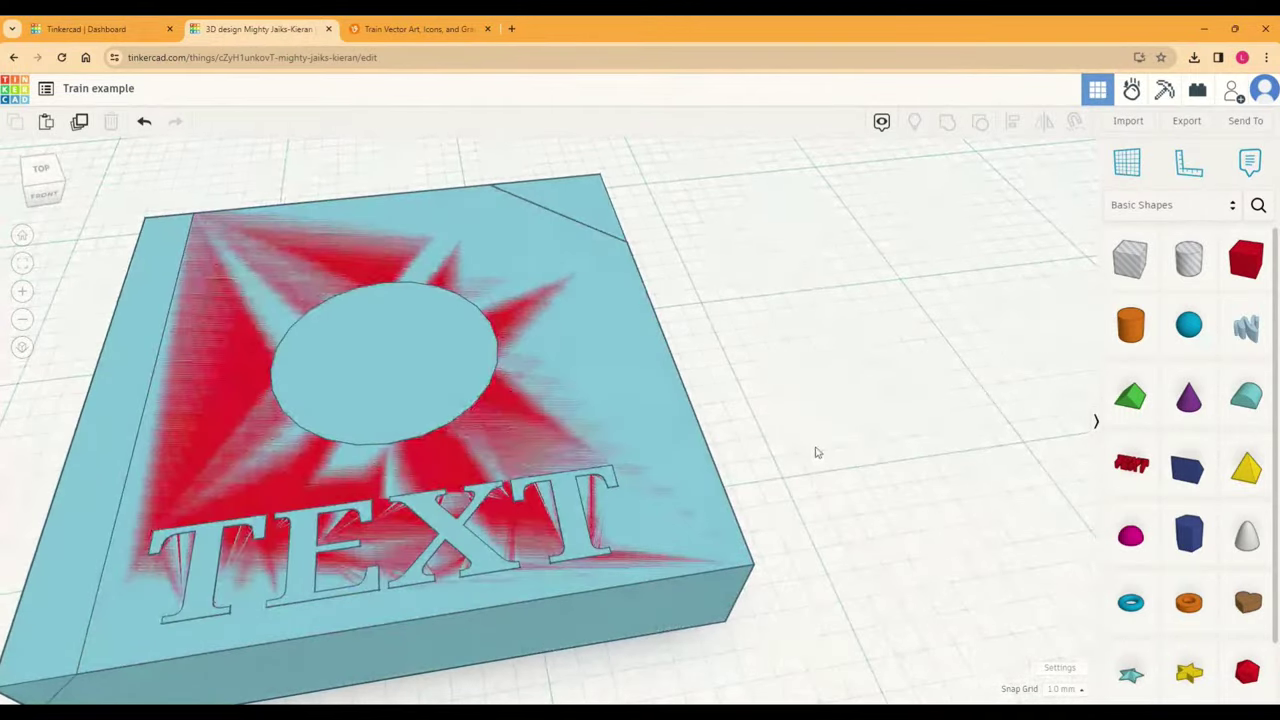
scroll(737, 421, down, 8)
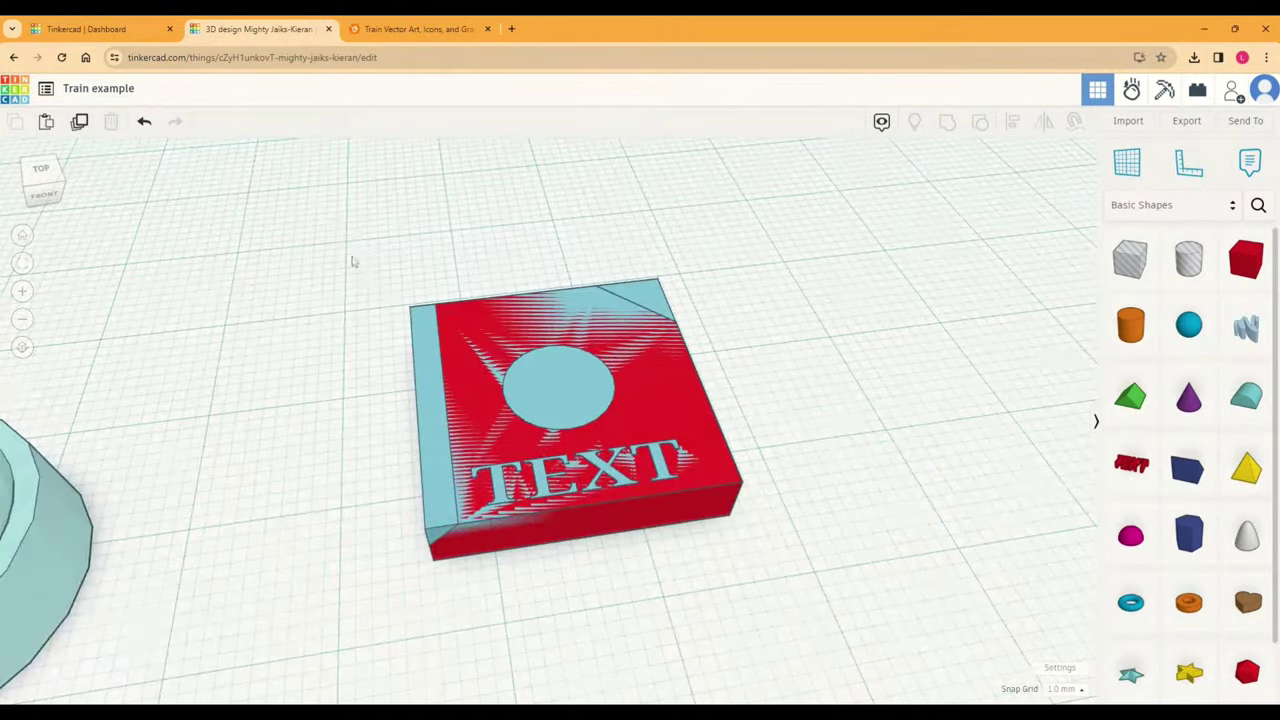
Step: Select both overlapping shapes, group them again and set the group's solid colour to Multicolor
drag(351, 254, 700, 495)
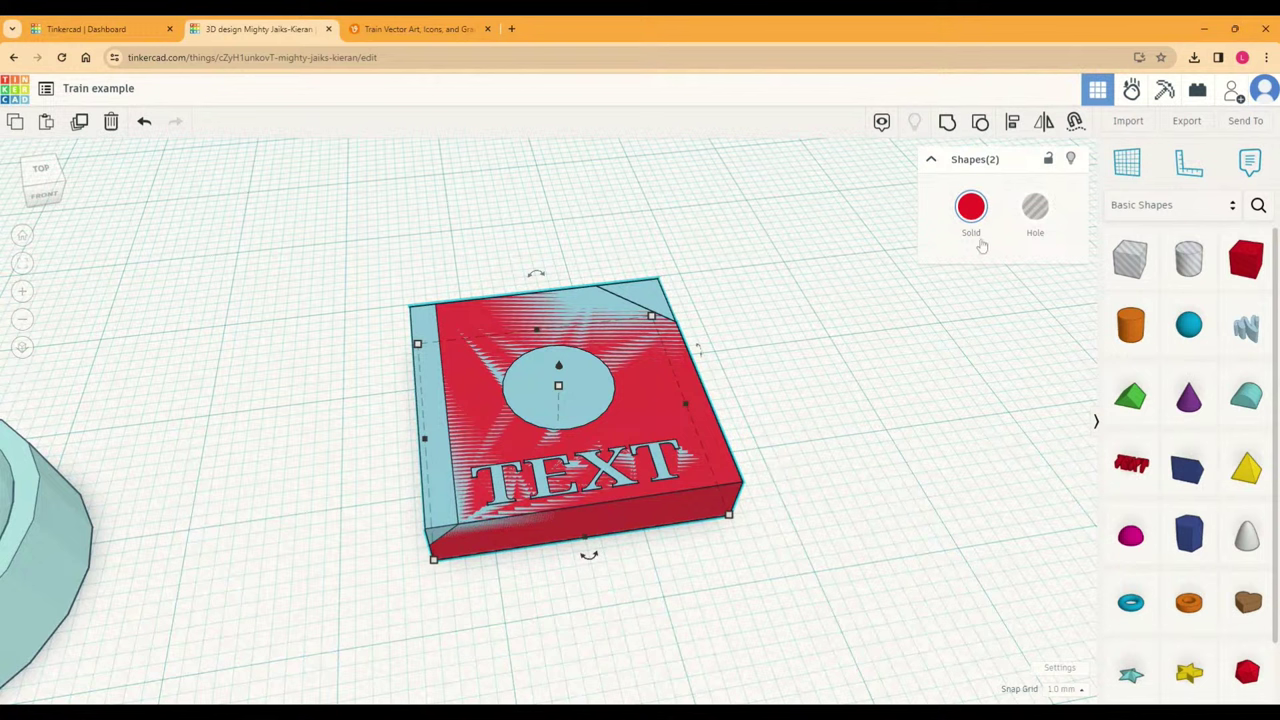
click(947, 122)
click(966, 230)
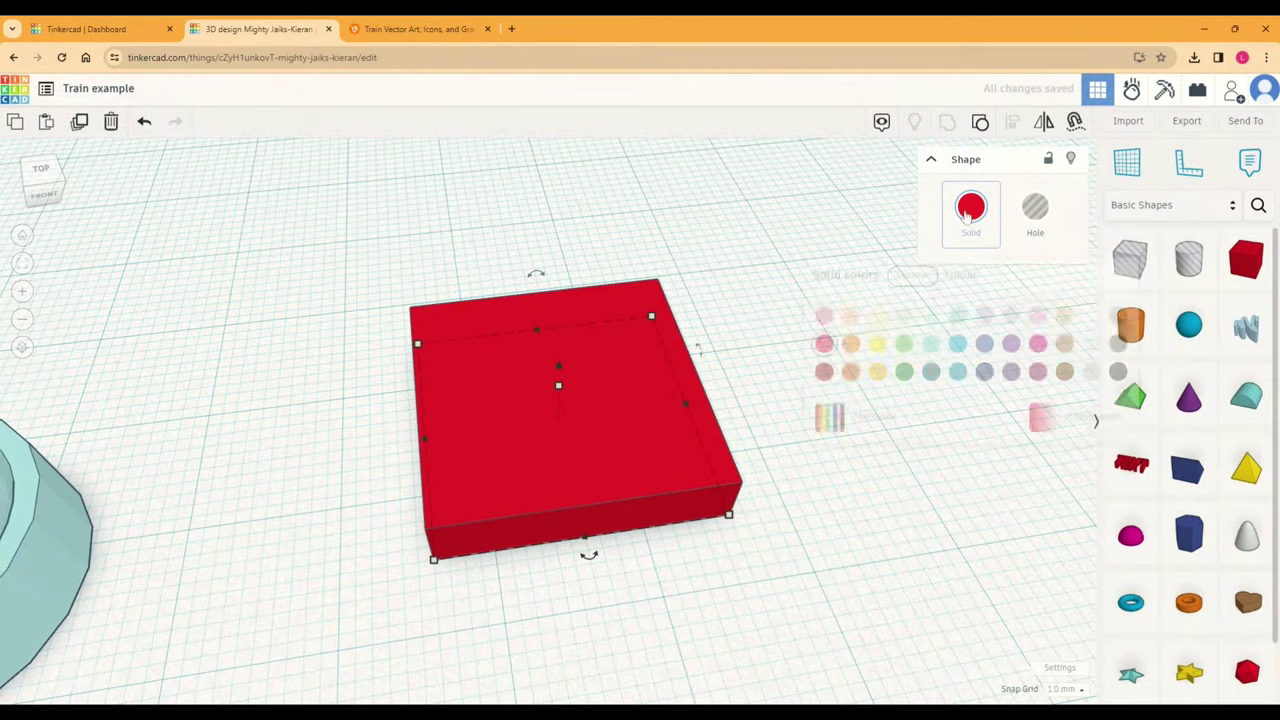
click(860, 422)
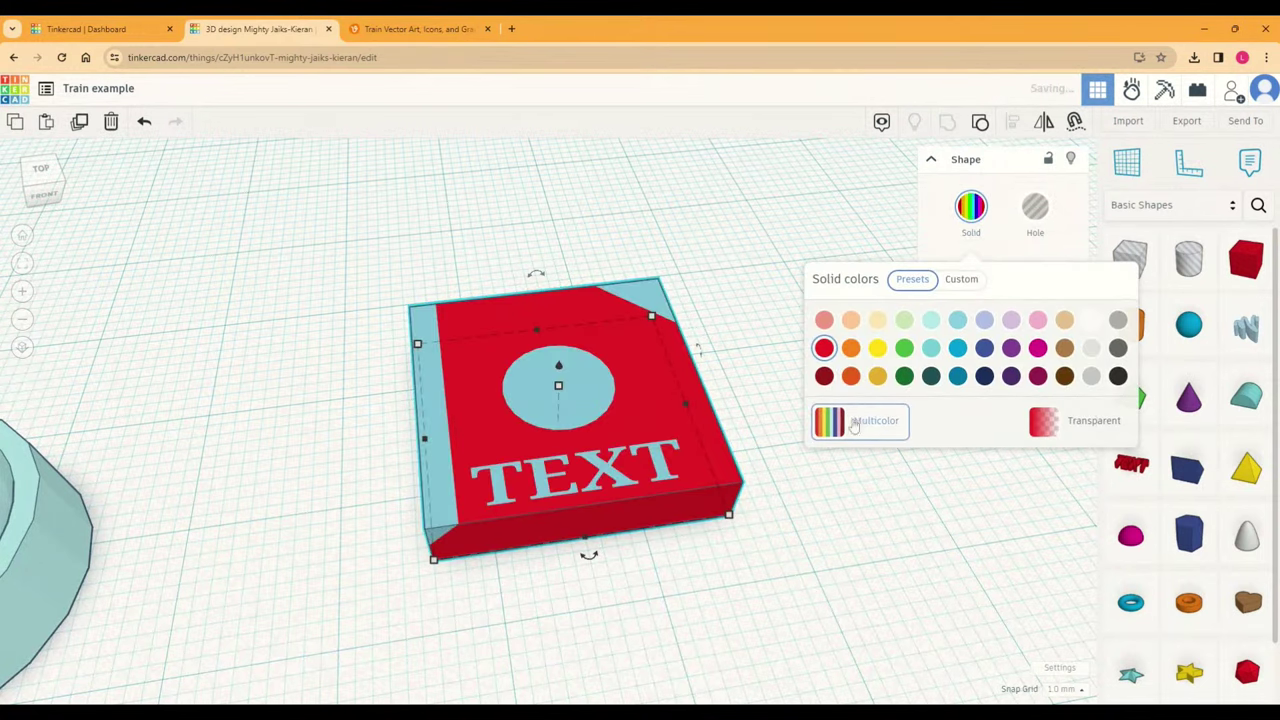
click(766, 374)
Step: Add a note behind the multicolour block on the workplane reading "ungroup before printing"
right_drag(782, 403, 751, 391)
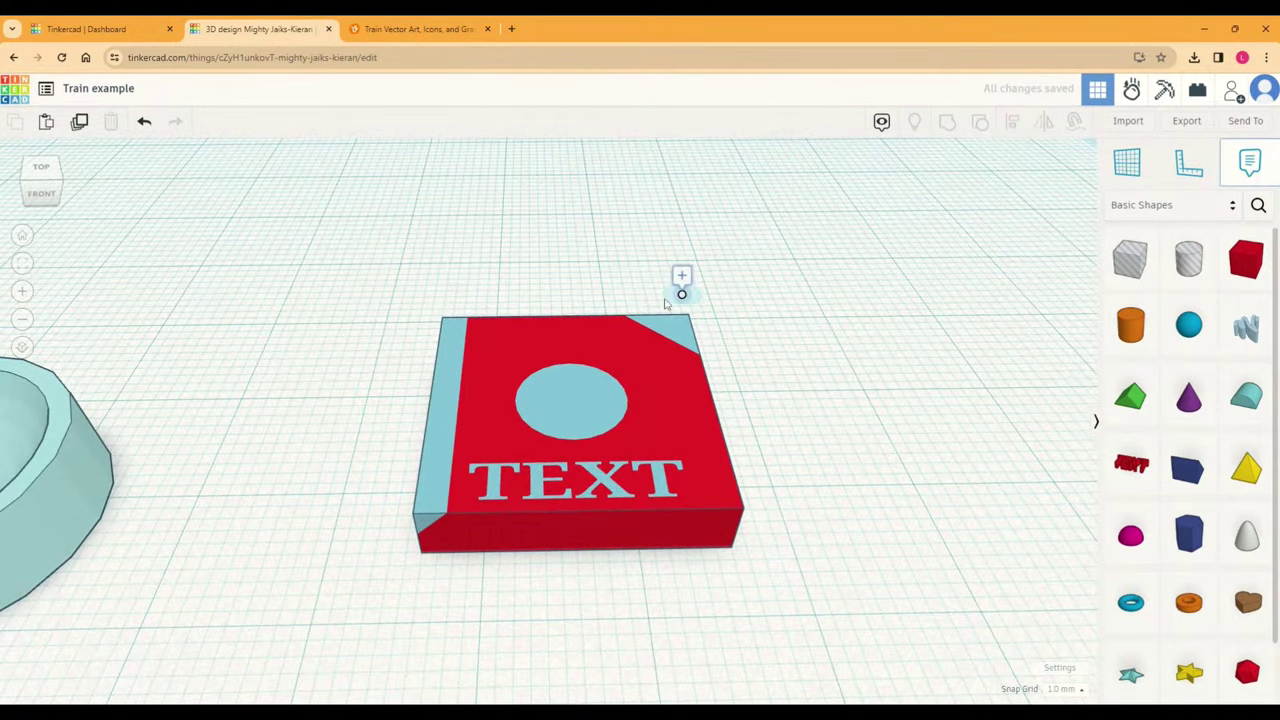
click(637, 268)
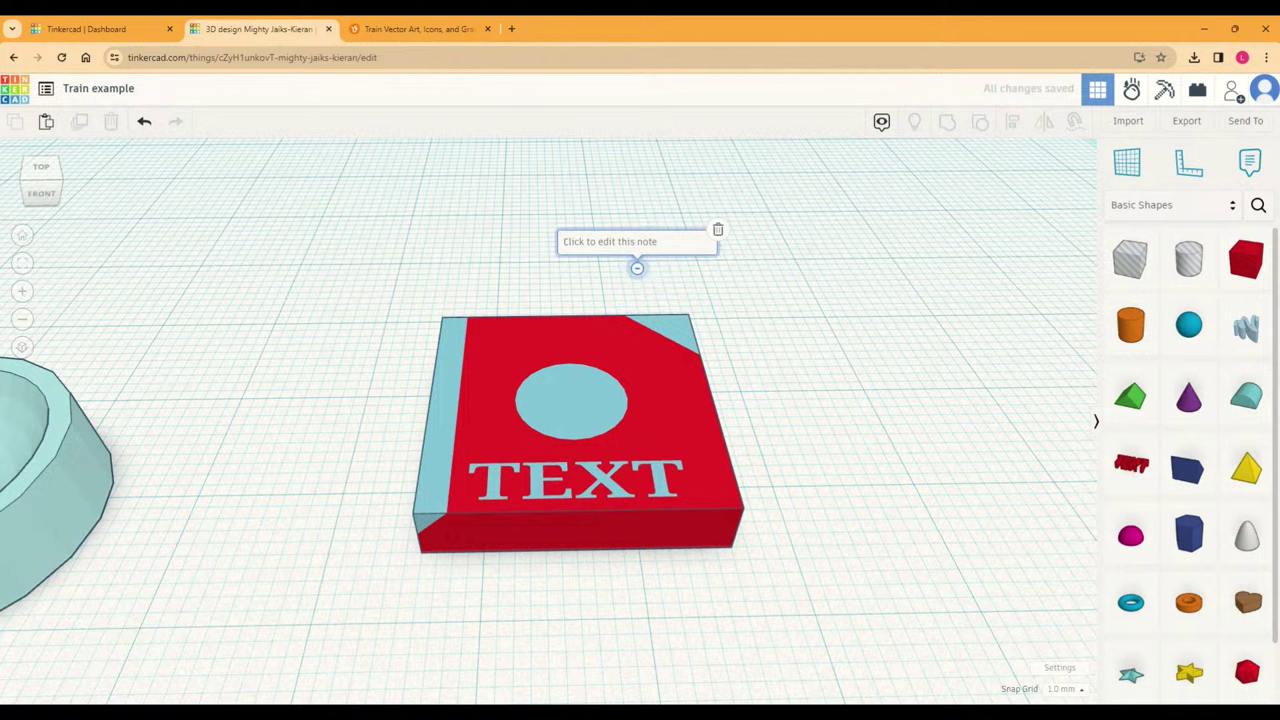
text(ungroup before printing)
click(659, 269)
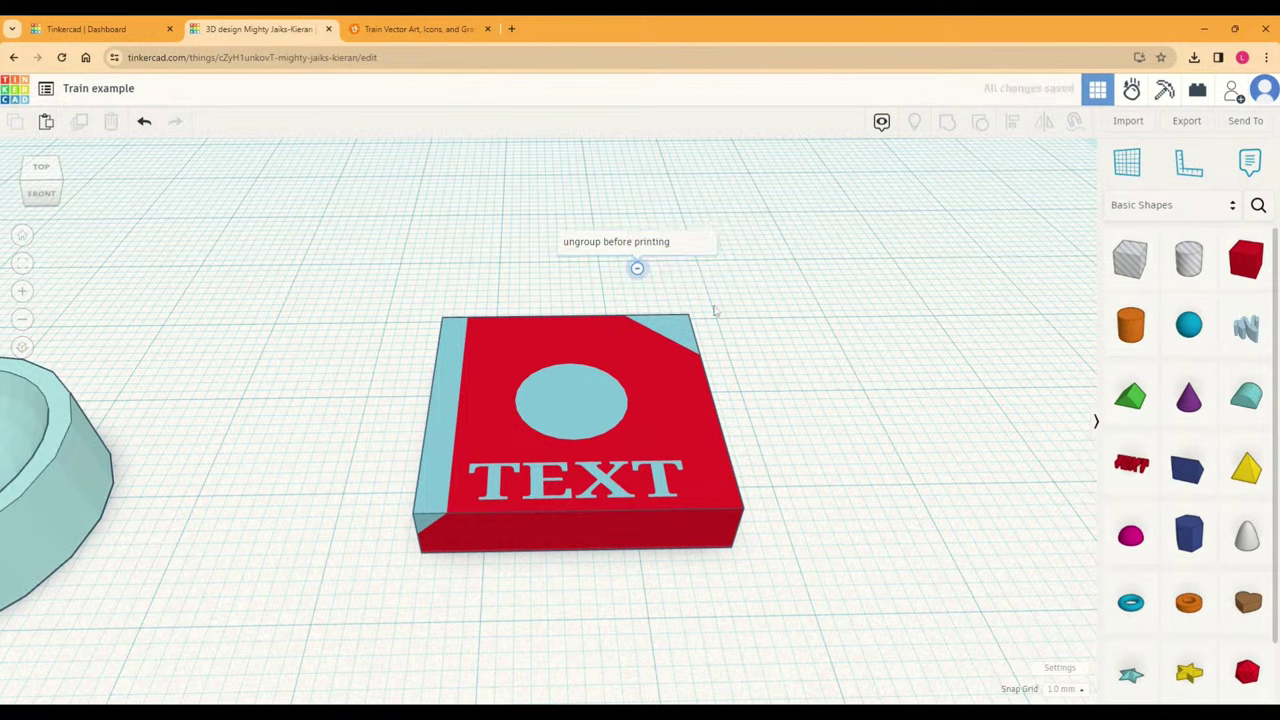
Step: Move the multicolour block about 8 mm back and 3 mm right, up to the note
drag(708, 448, 716, 390)
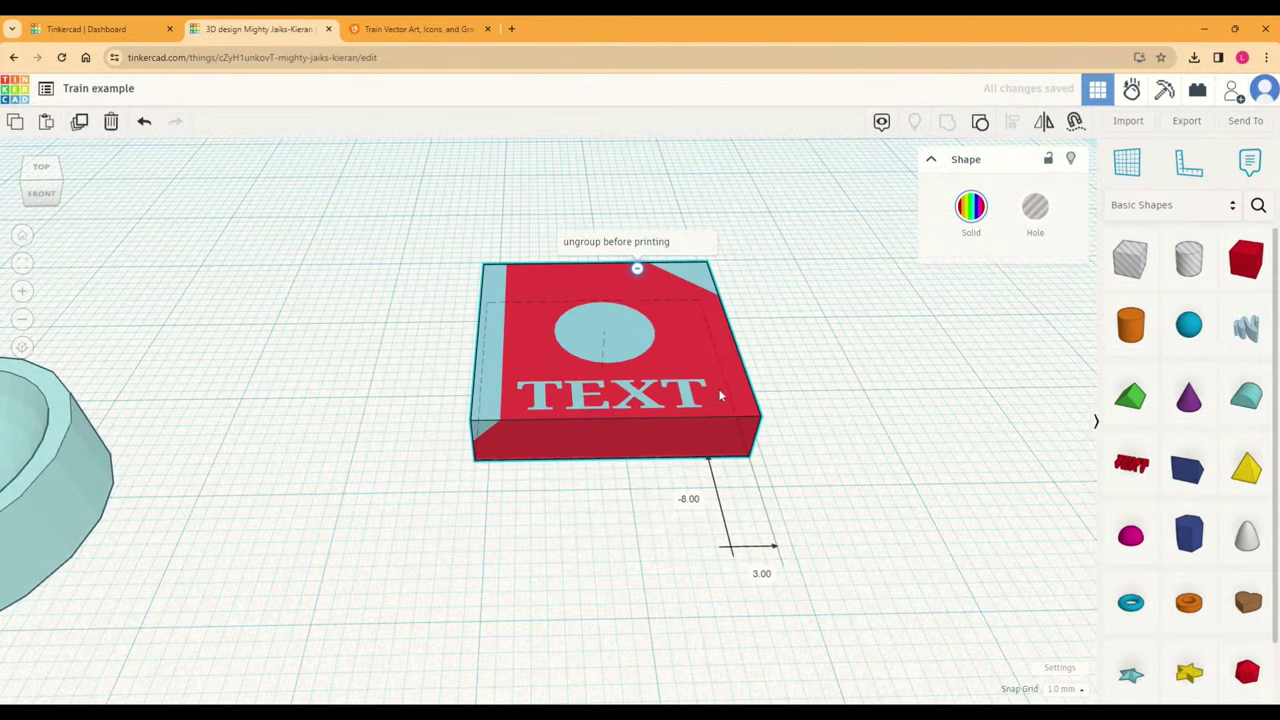
click(564, 532)
right_drag(564, 532, 786, 487)
scroll(771, 326, up, 3)
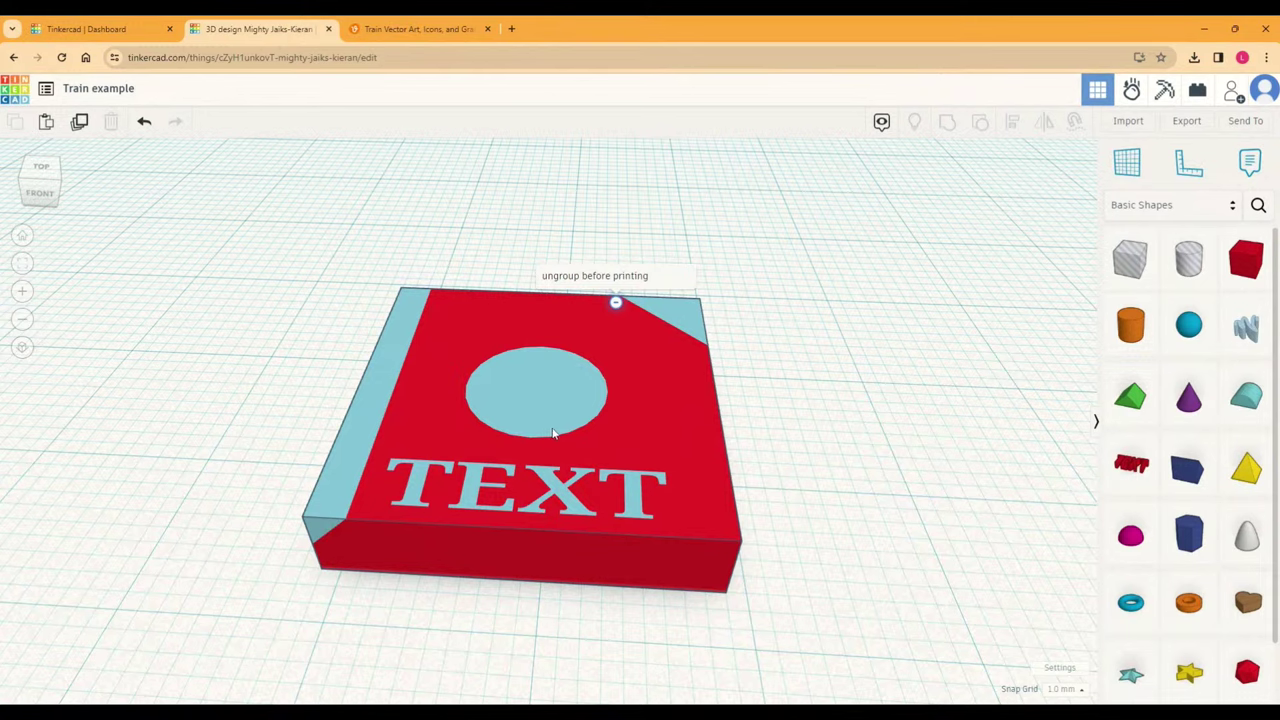
right_drag(797, 463, 823, 446)
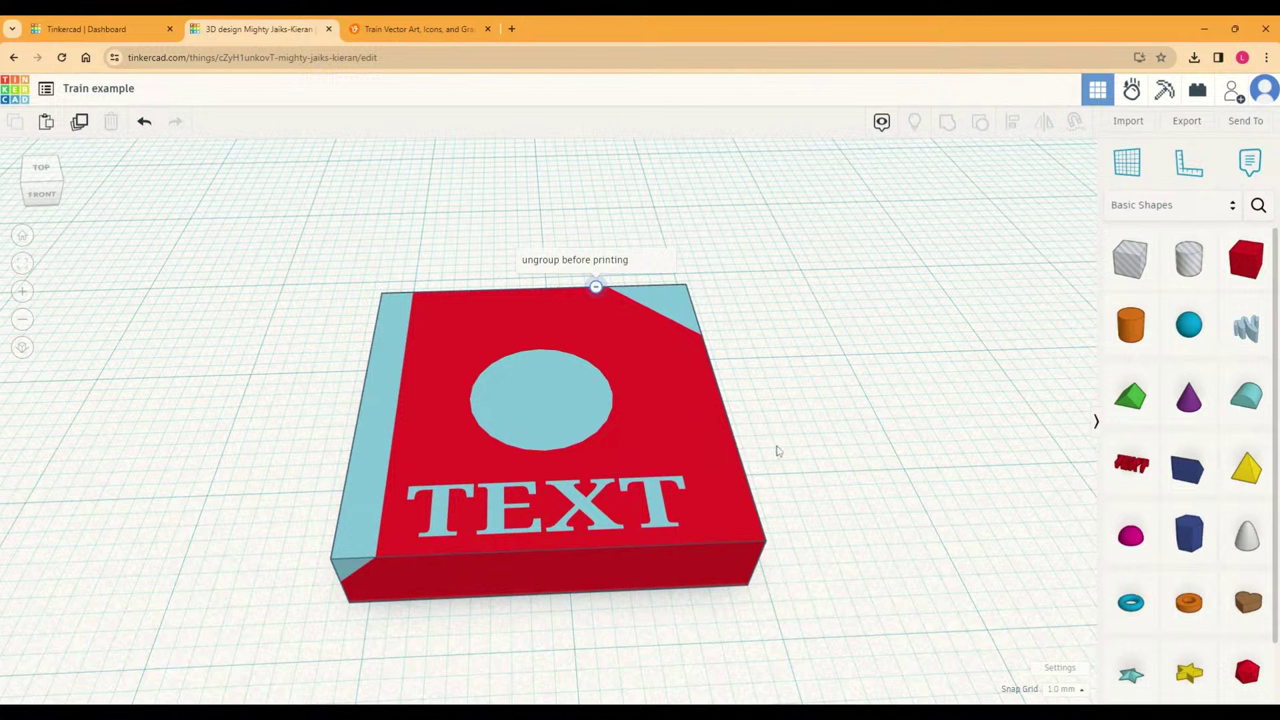
Step: Ungroup the multicolour block and select the red text block and the light blue box in turn
click(709, 428)
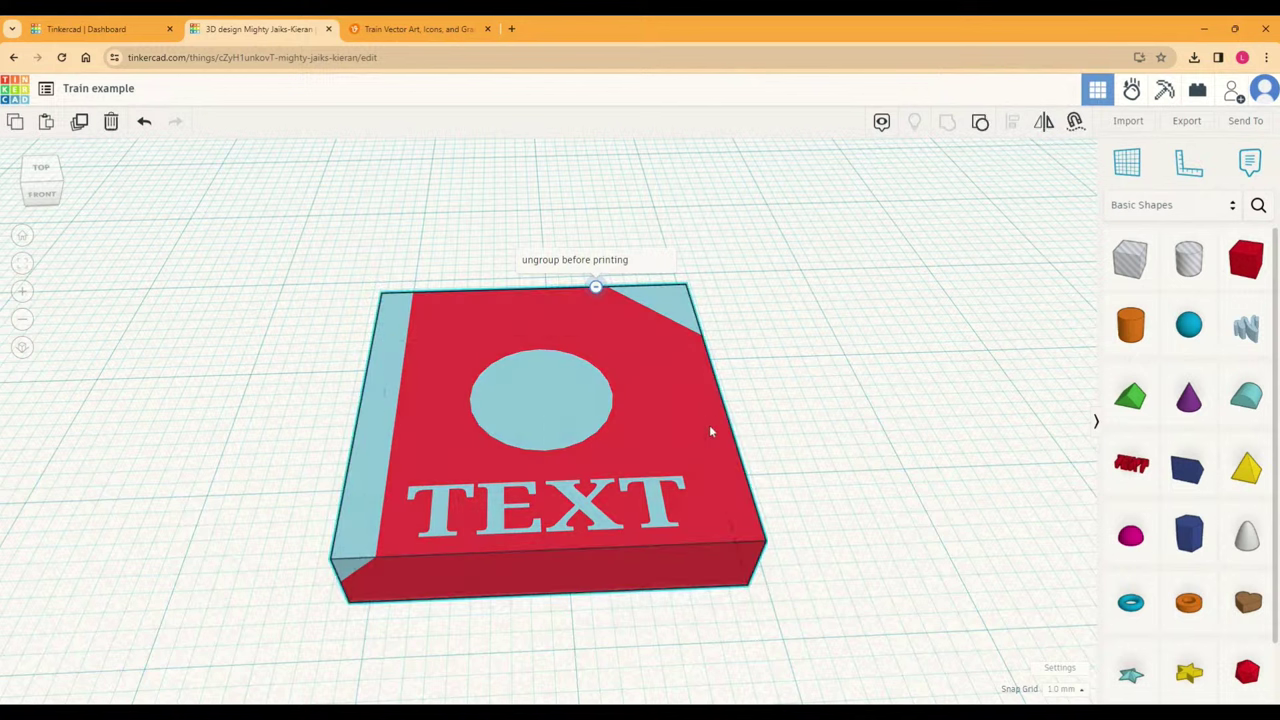
click(980, 121)
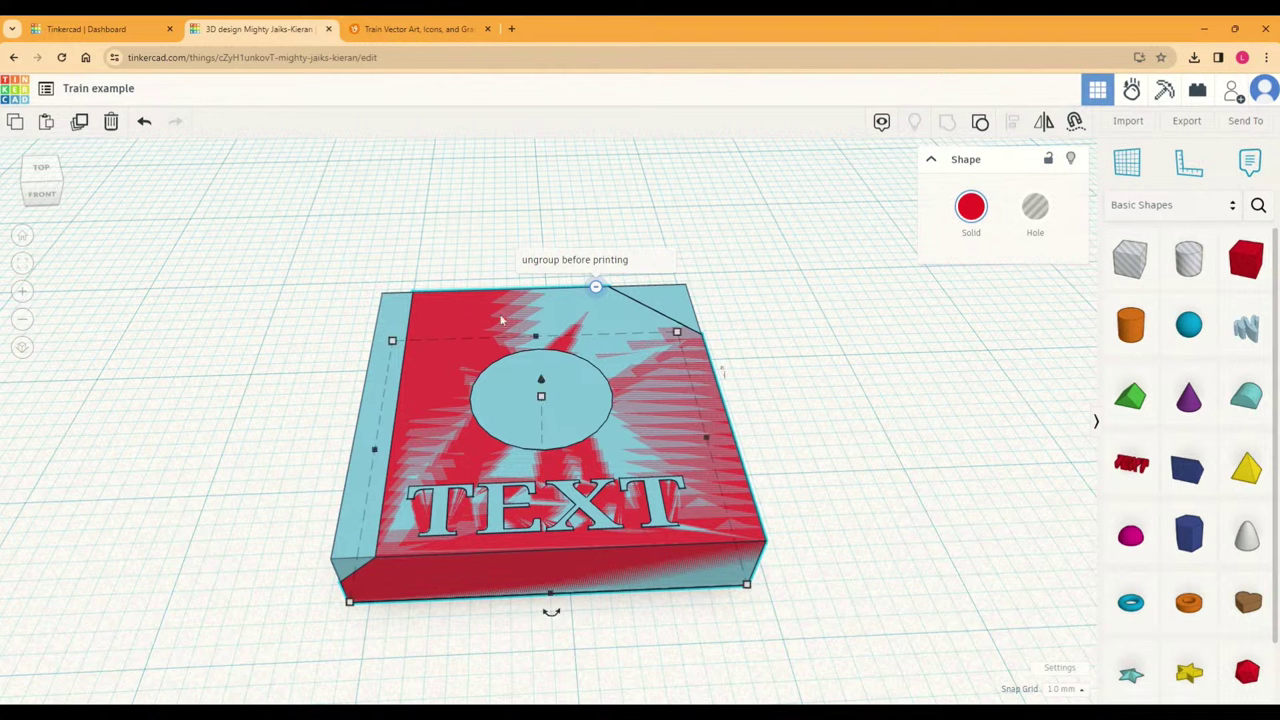
click(547, 320)
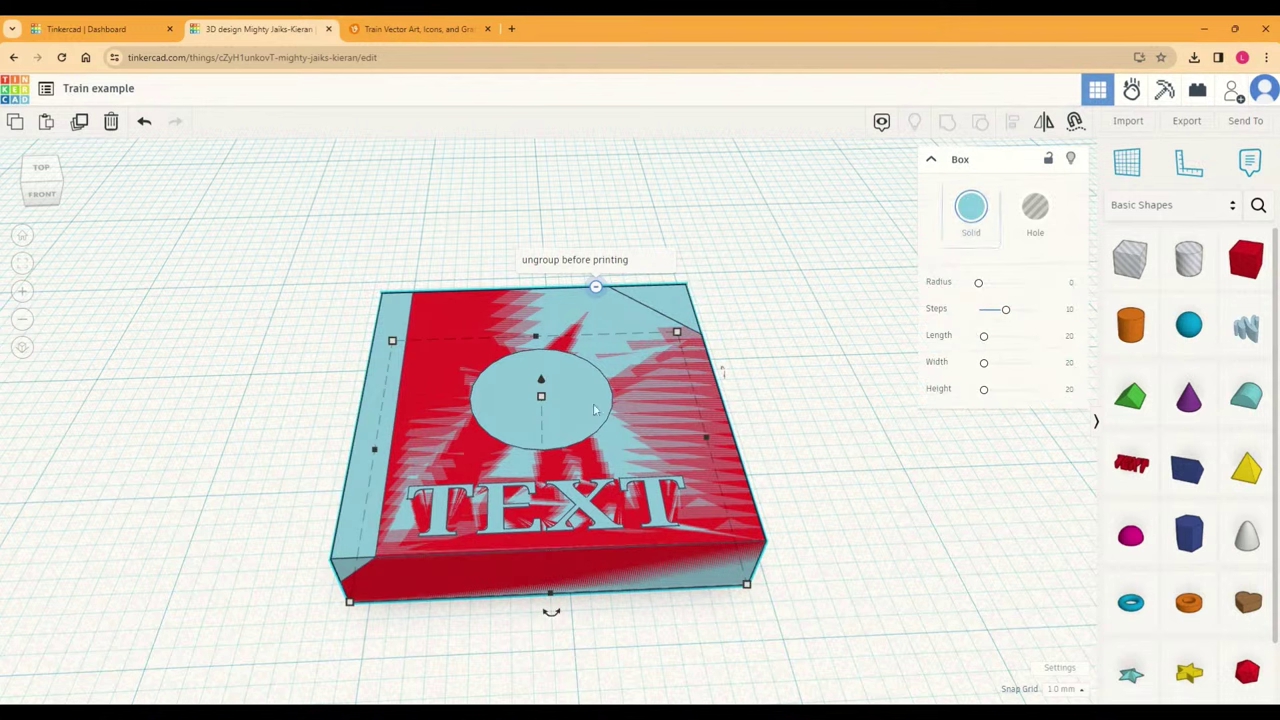
click(443, 376)
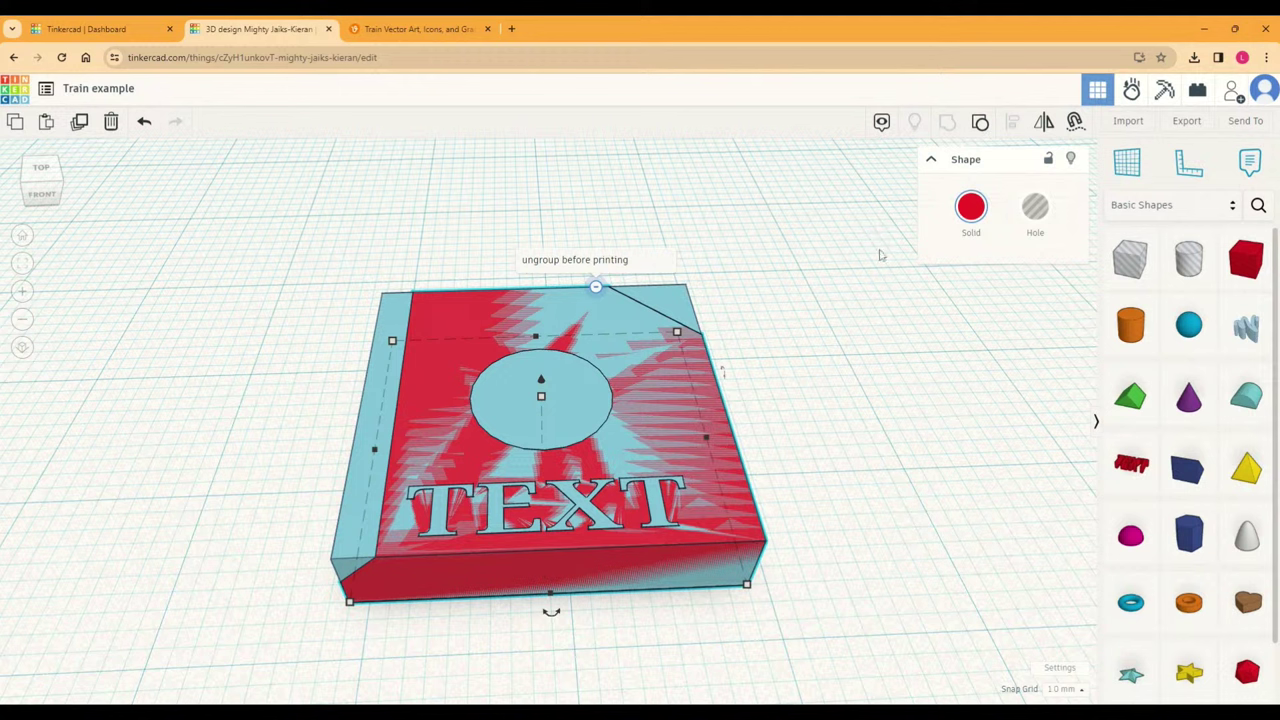
click(605, 323)
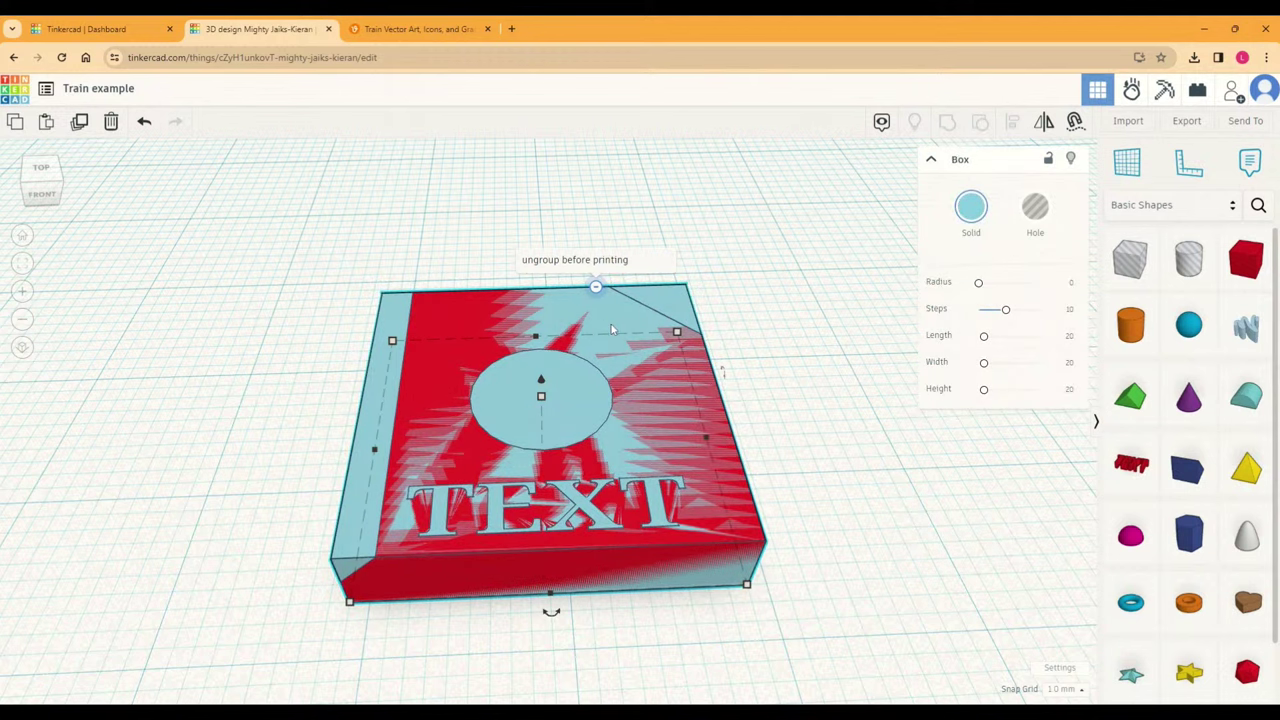
click(396, 343)
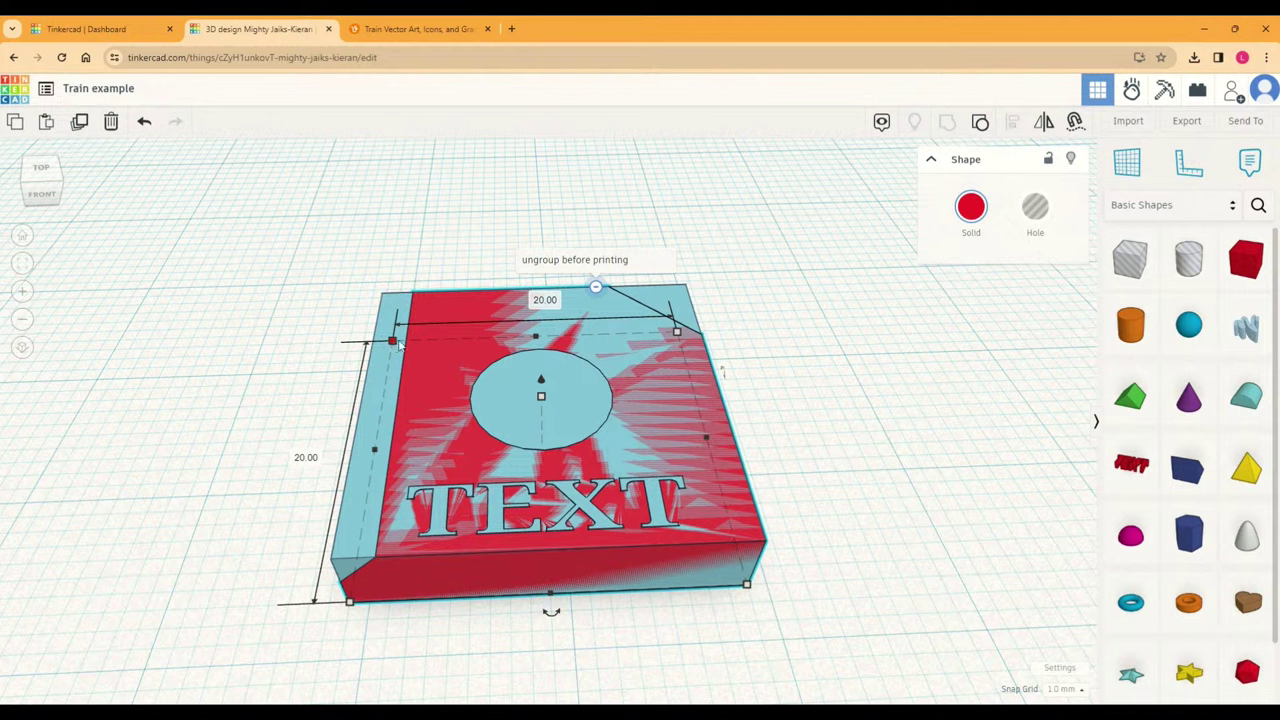
click(582, 321)
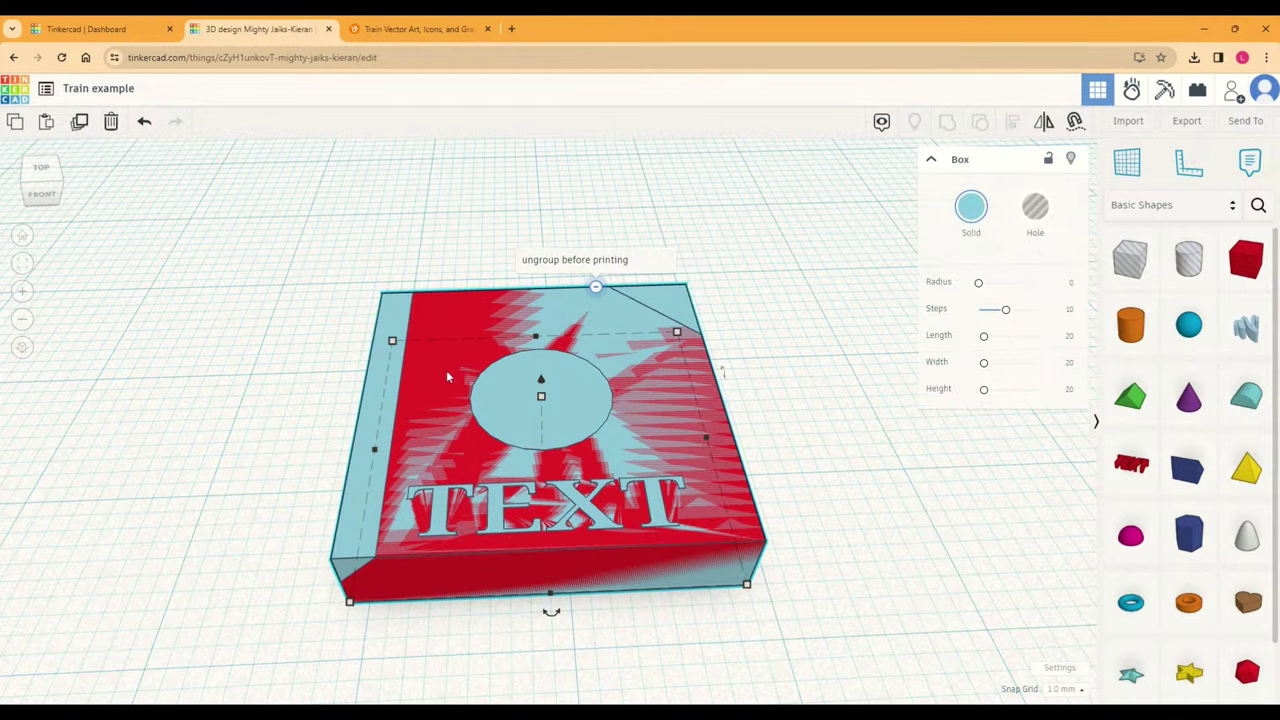
Step: Turn the red text block into a hole and group it with the light blue box to cut it away
click(455, 379)
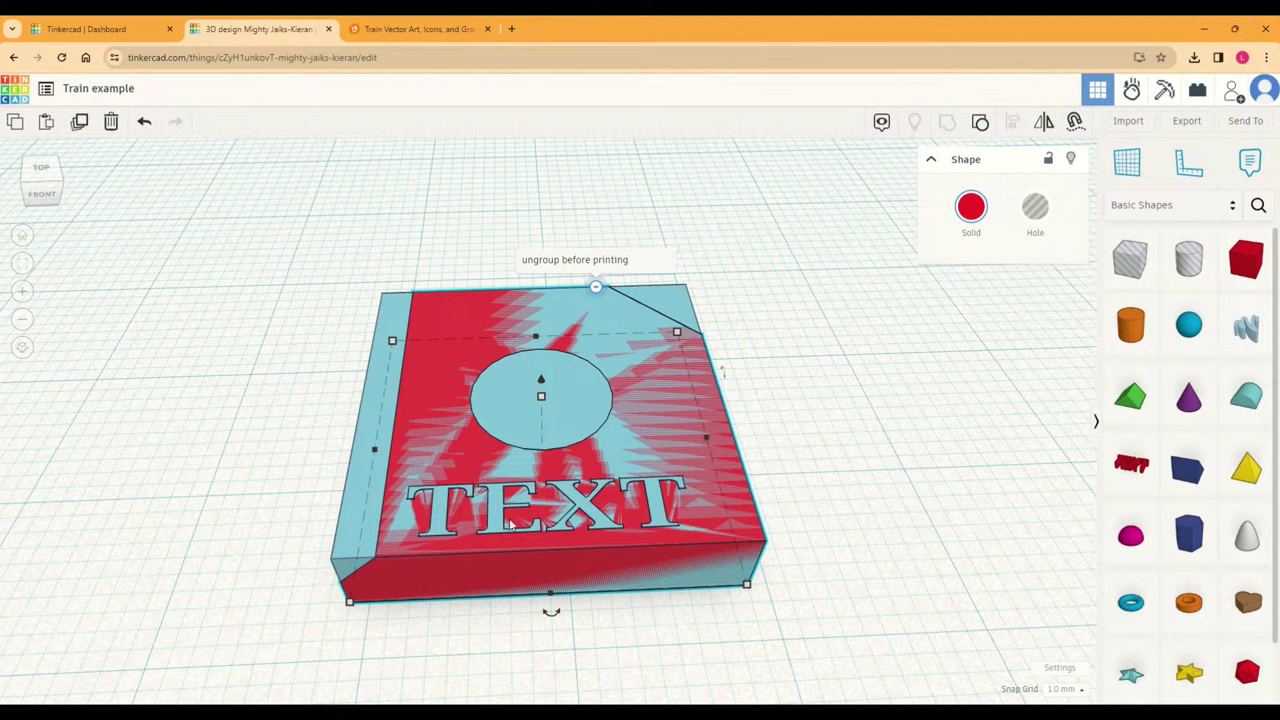
click(1035, 206)
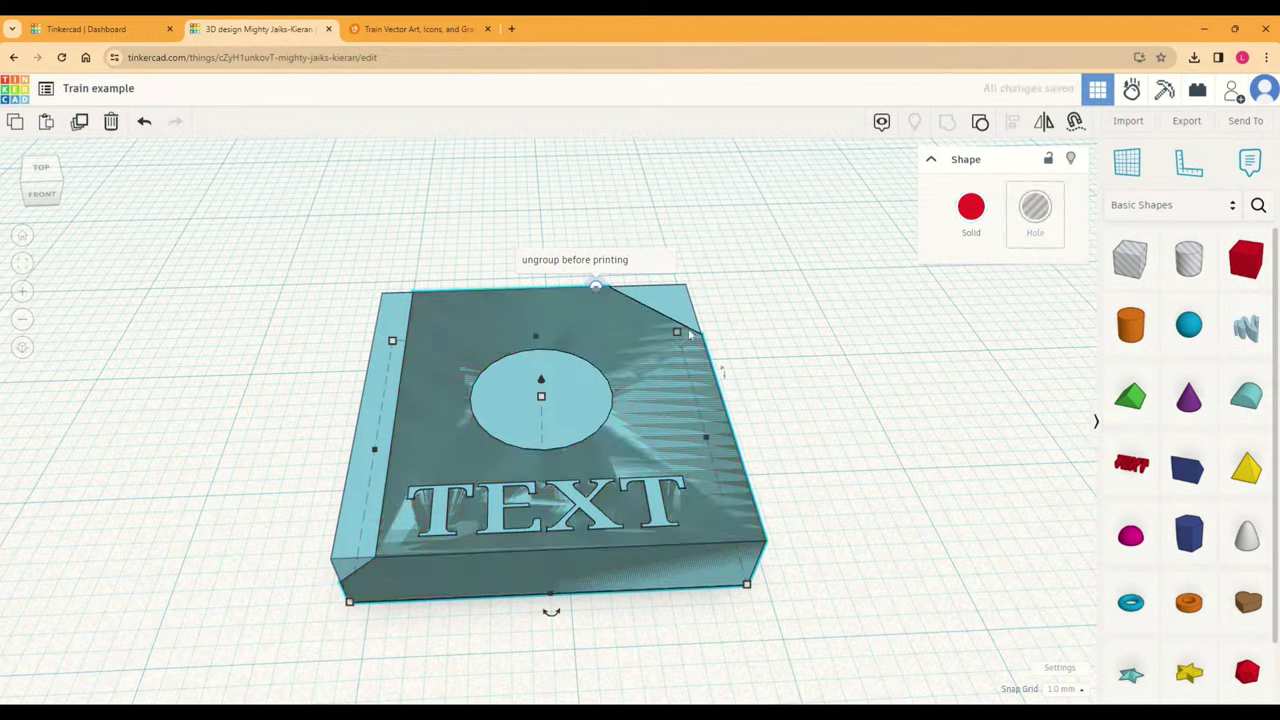
shift+click(378, 408)
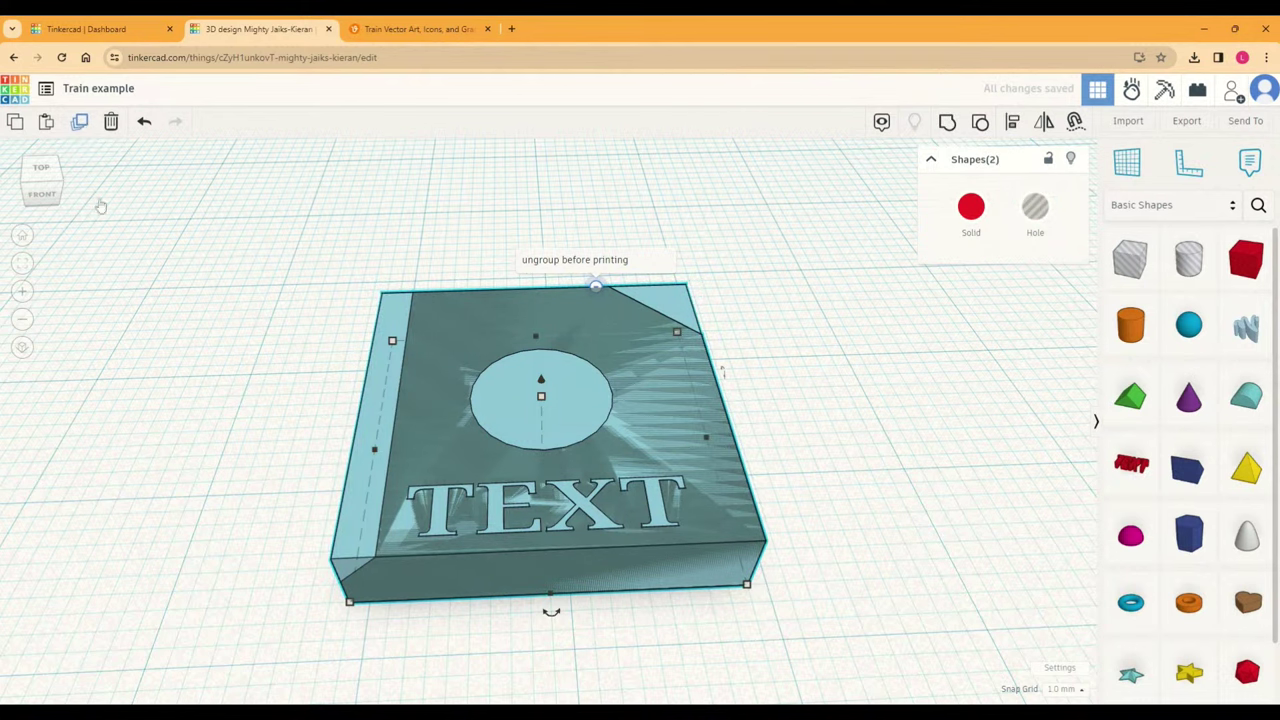
click(947, 122)
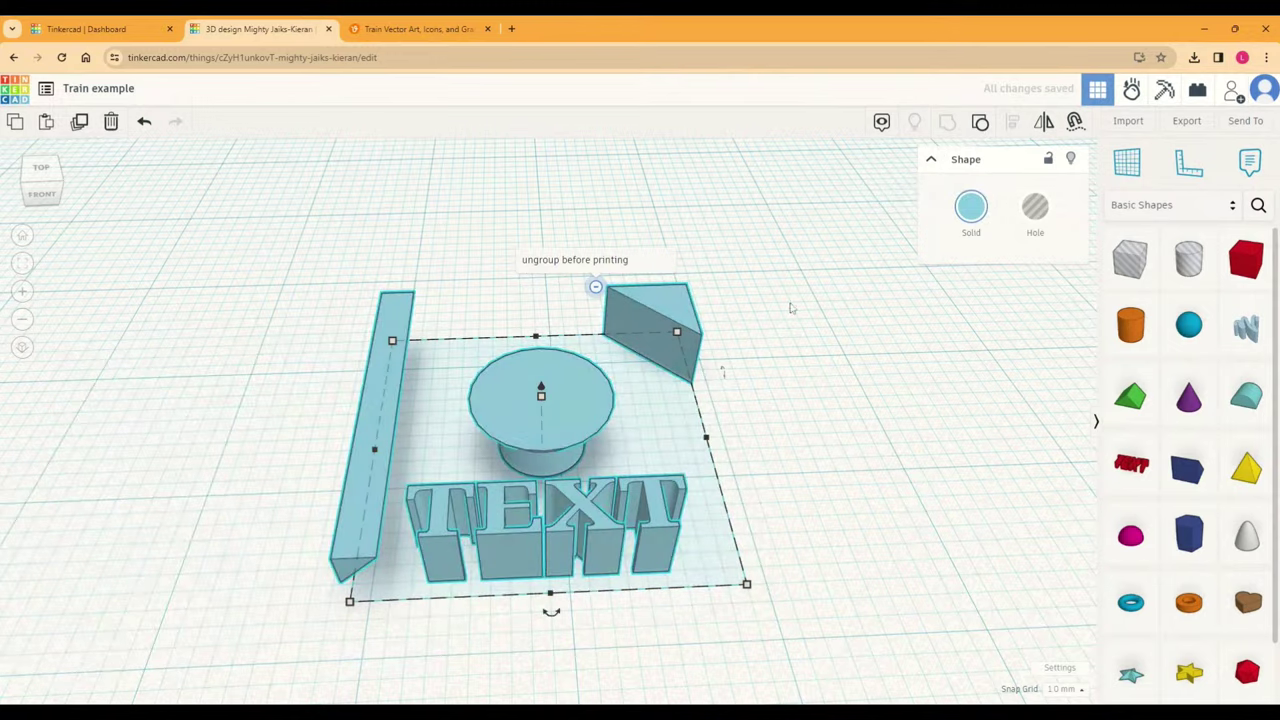
right_drag(766, 463, 251, 449)
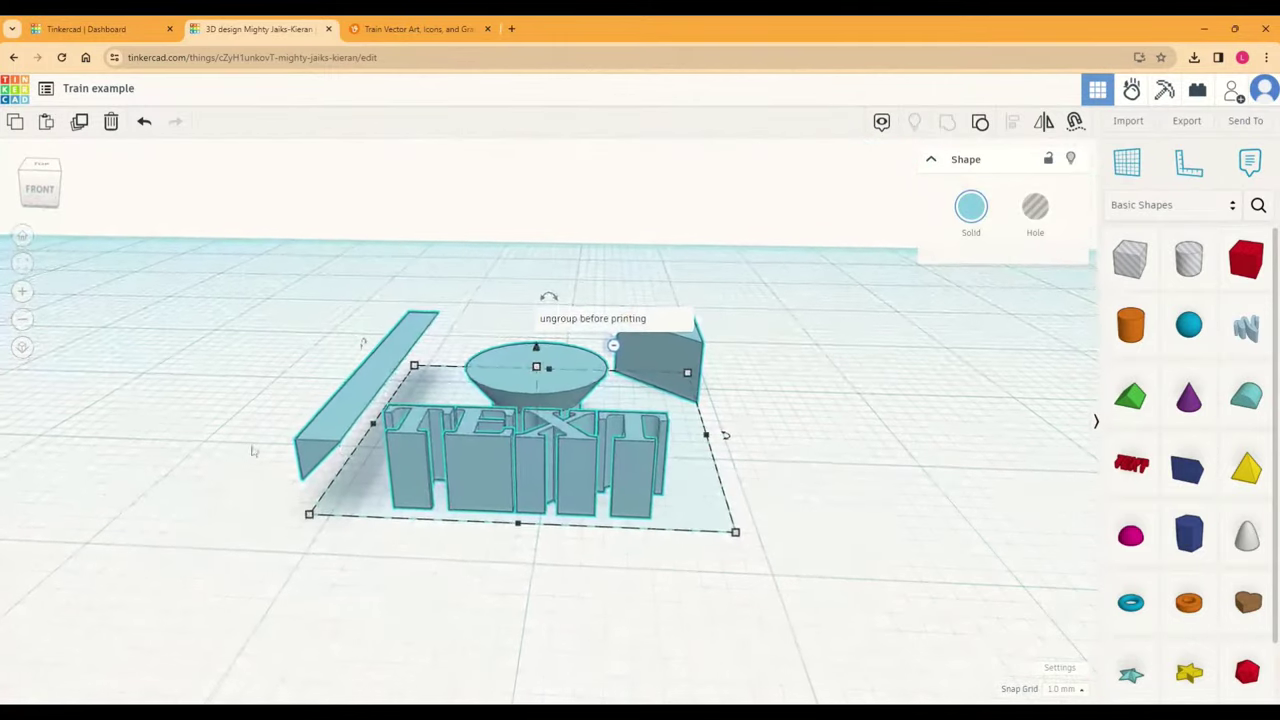
click(251, 449)
click(328, 450)
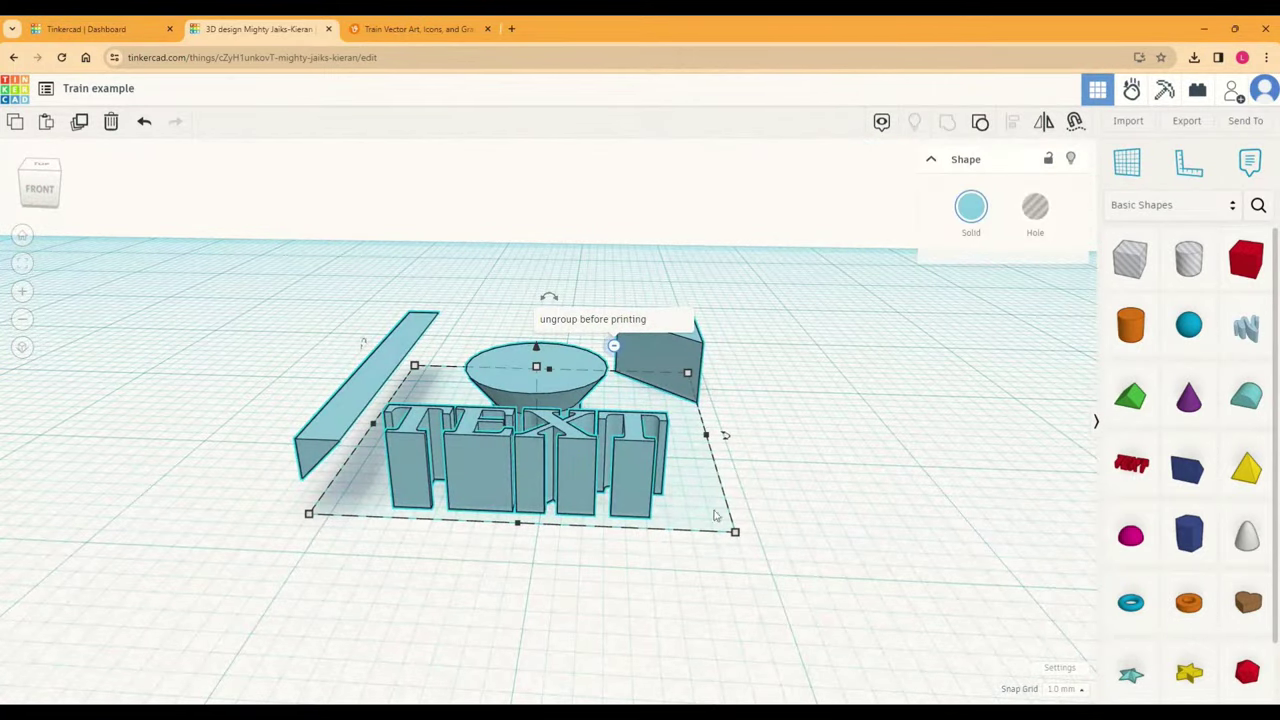
Step: Examine the light blue pieces left after the cut from above, from the front and from low angles
click(612, 345)
click(697, 365)
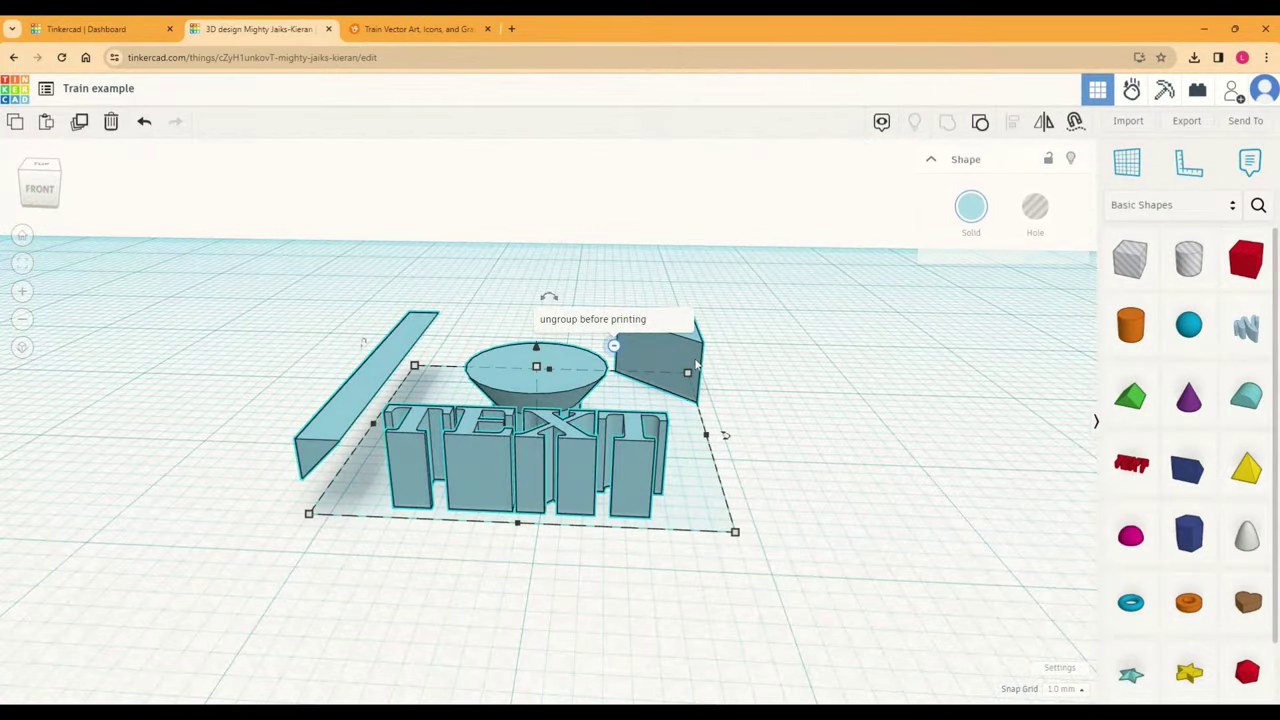
click(392, 537)
click(512, 506)
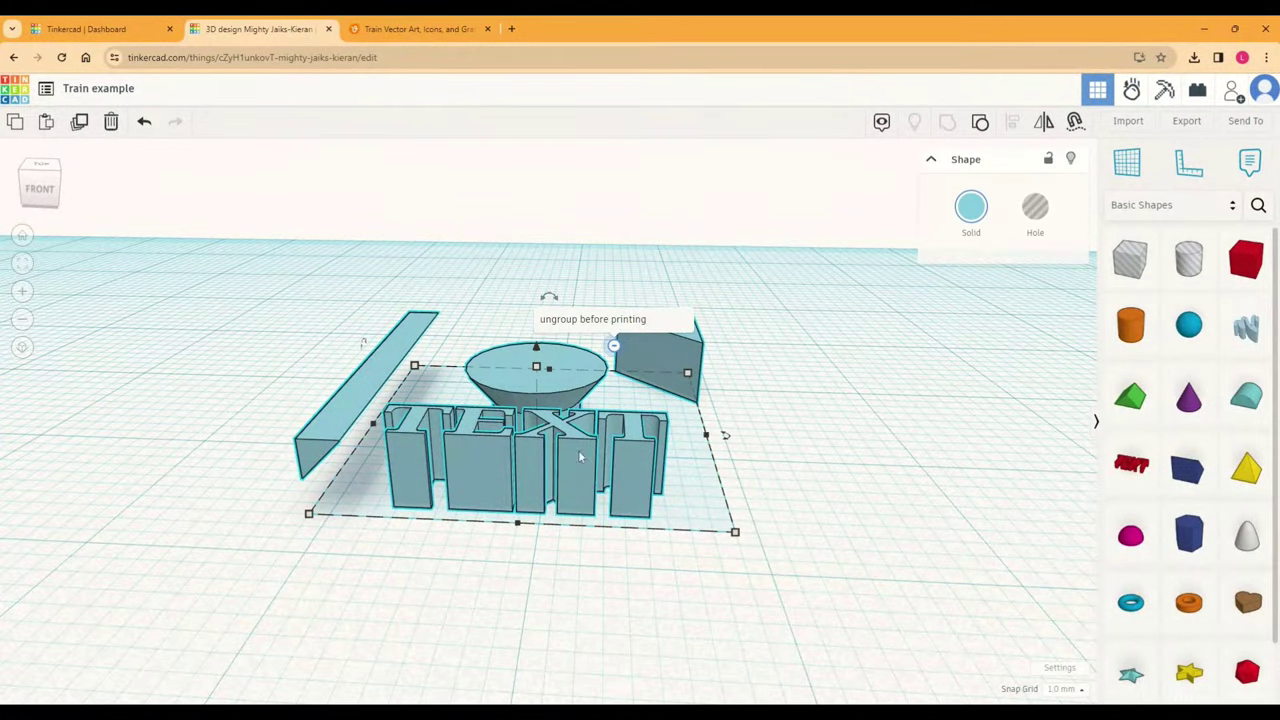
right_drag(576, 400, 582, 516)
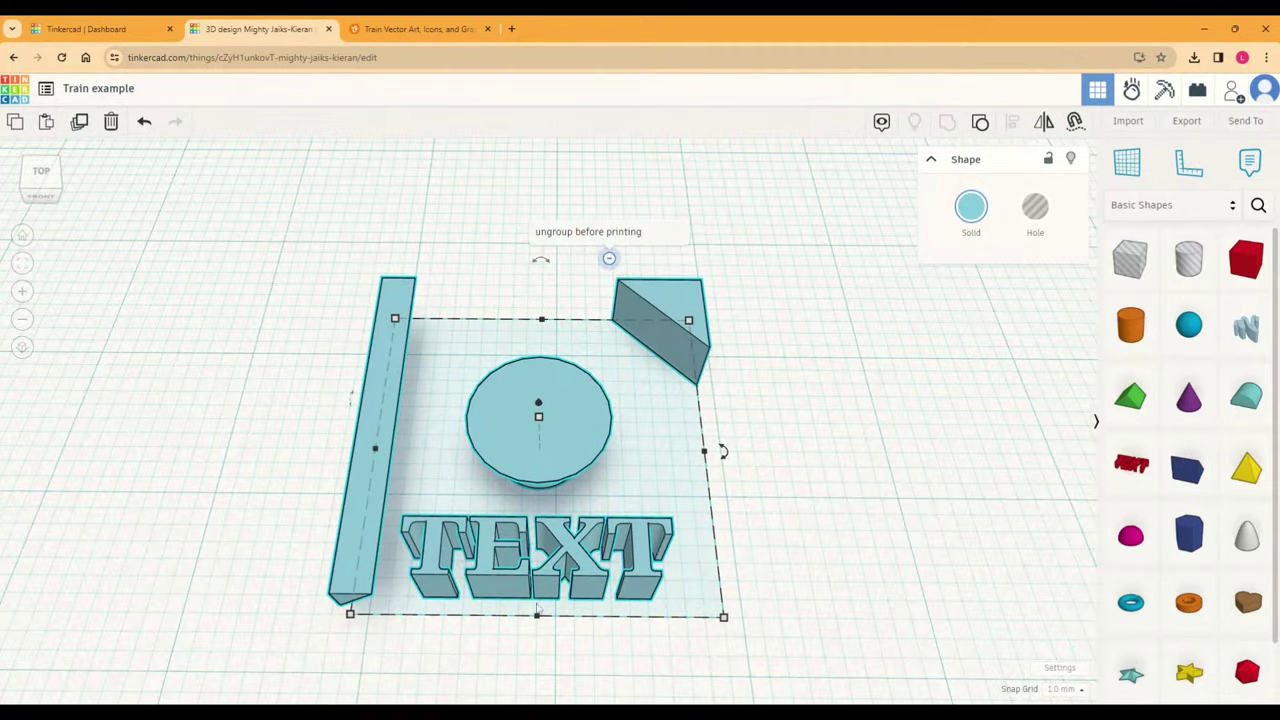
right_drag(214, 466, 352, 390)
click(259, 444)
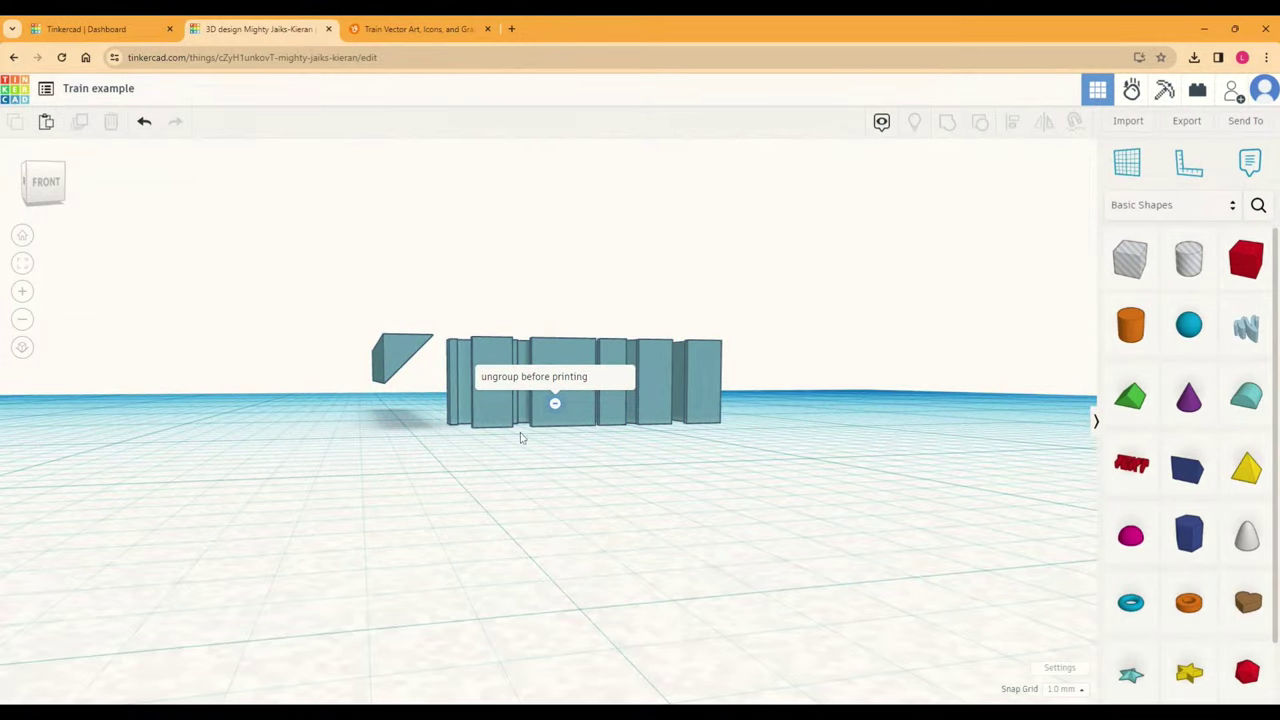
click(501, 421)
right_drag(420, 422, 398, 486)
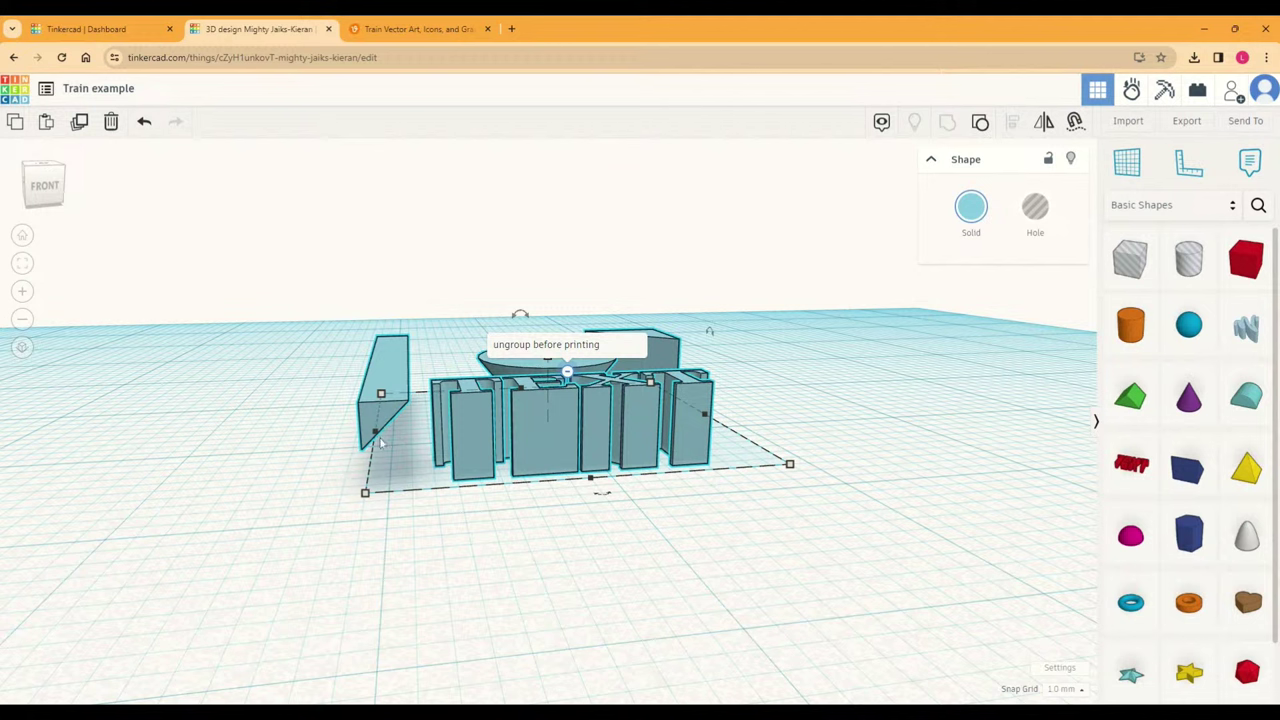
click(316, 430)
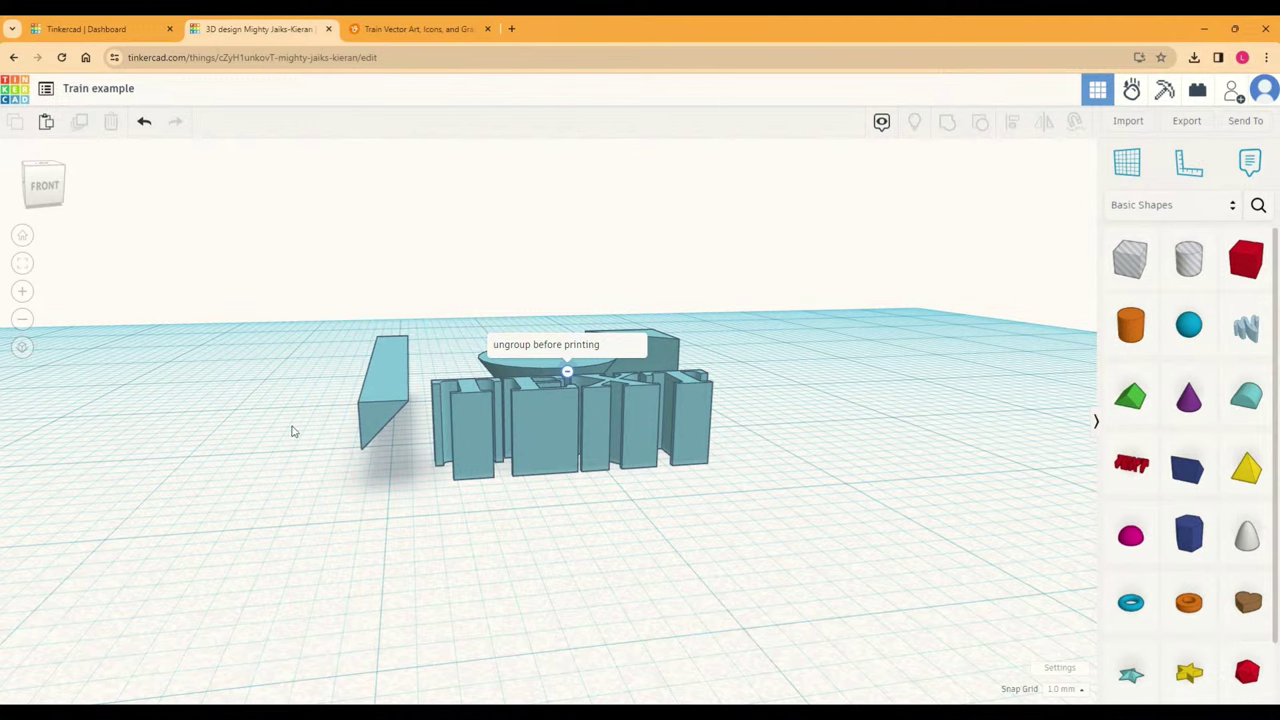
right_drag(722, 554, 686, 614)
click(549, 397)
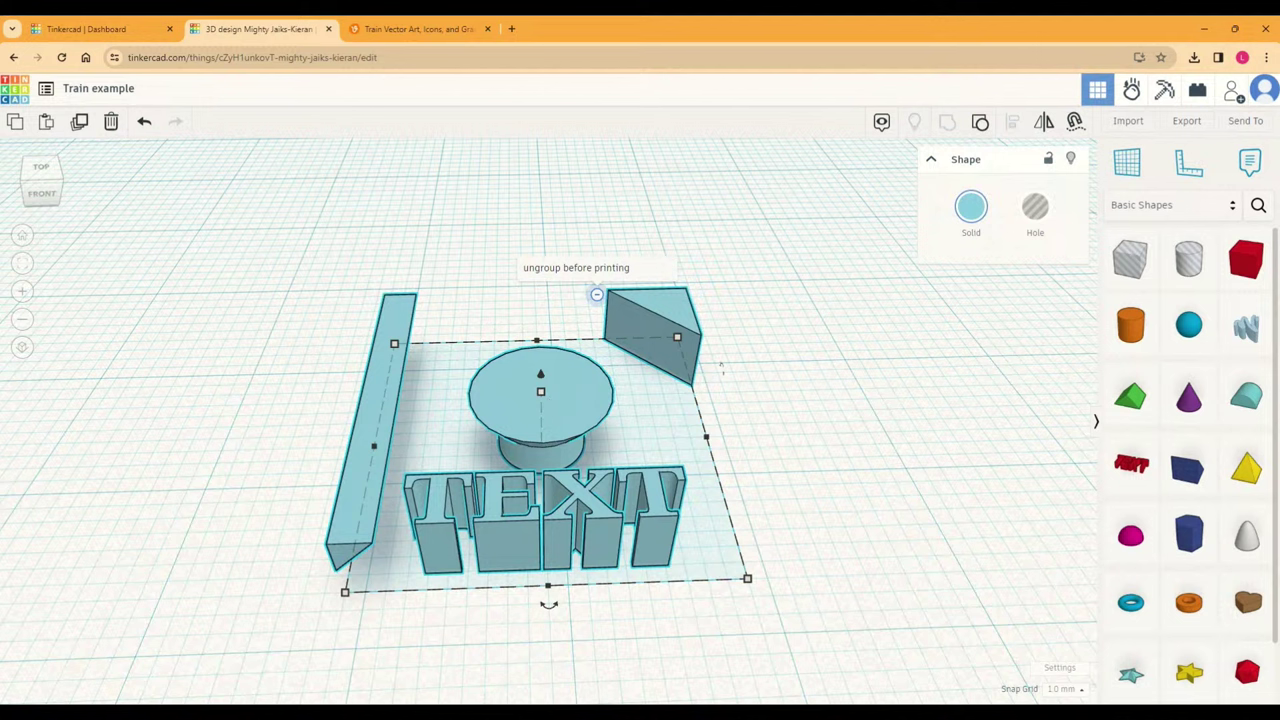
Step: Ungroup the light blue cut pieces and turn the hole text block back into a solid red shape
click(773, 439)
key(ctrl+a)
click(980, 124)
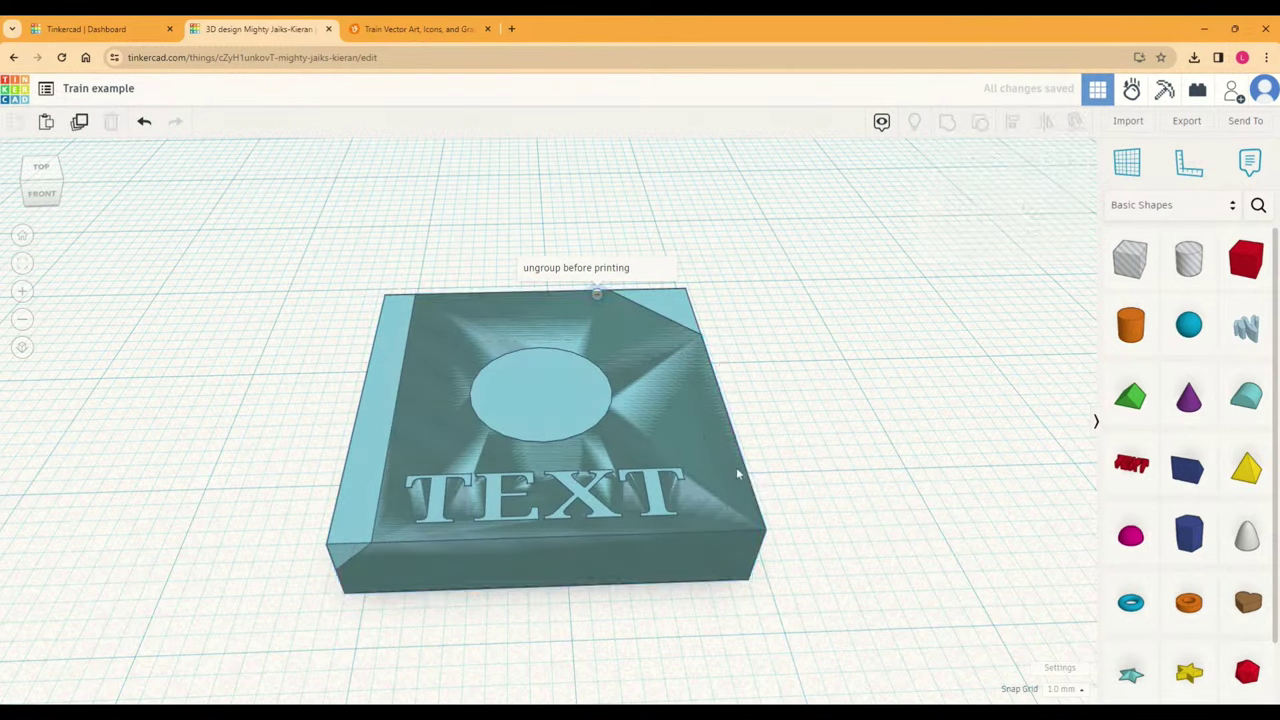
click(971, 206)
click(822, 604)
click(695, 548)
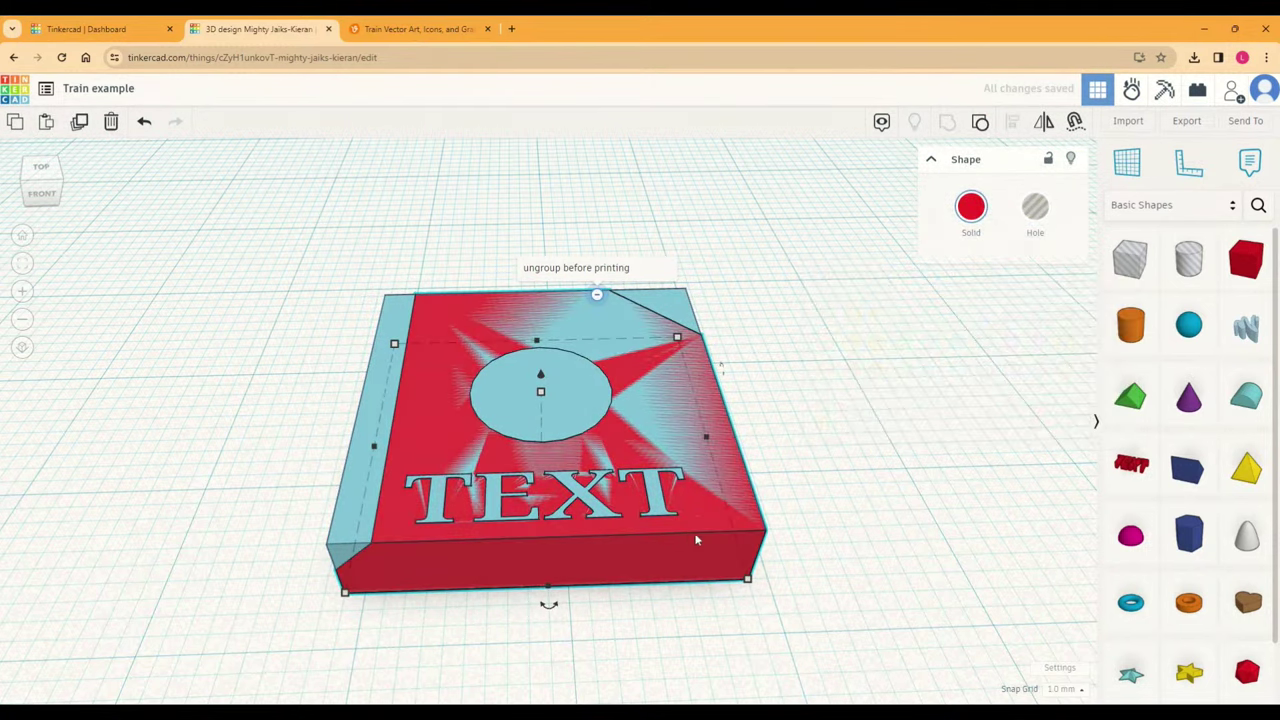
Step: Duplicate the red text block in place, checking by moving one copy 18 mm to the right and undoing that move
click(79, 121)
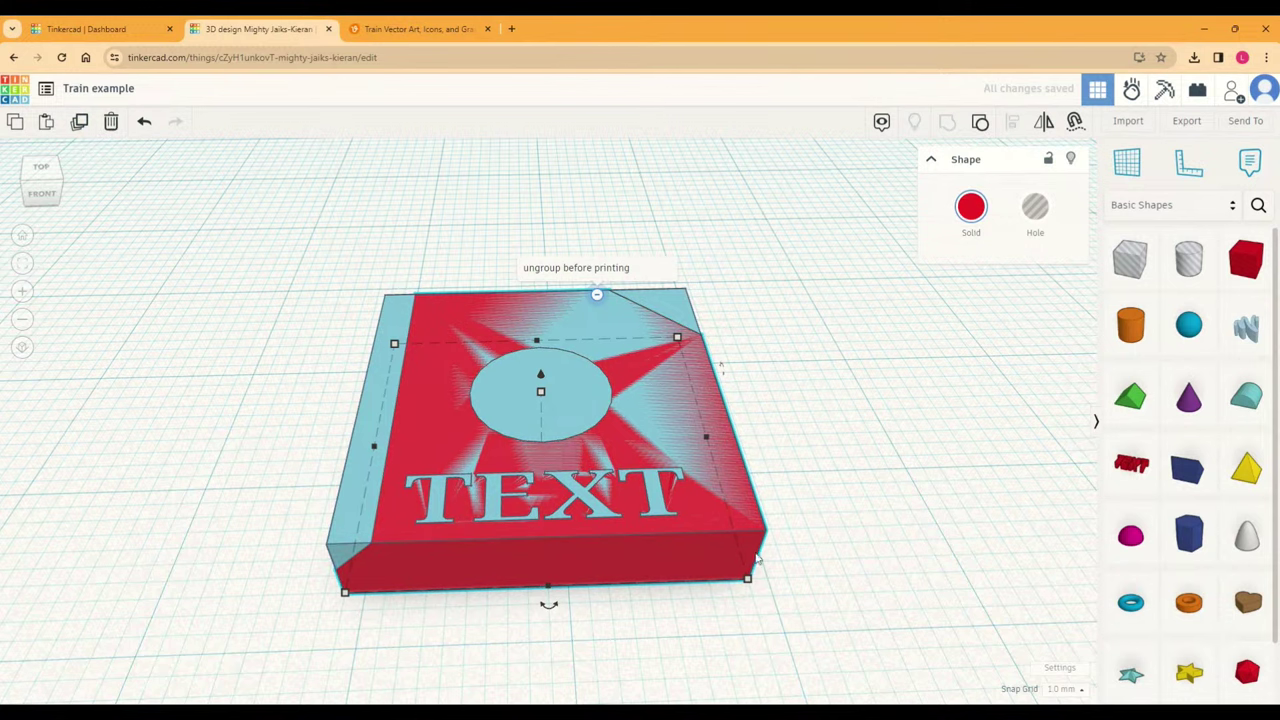
click(824, 560)
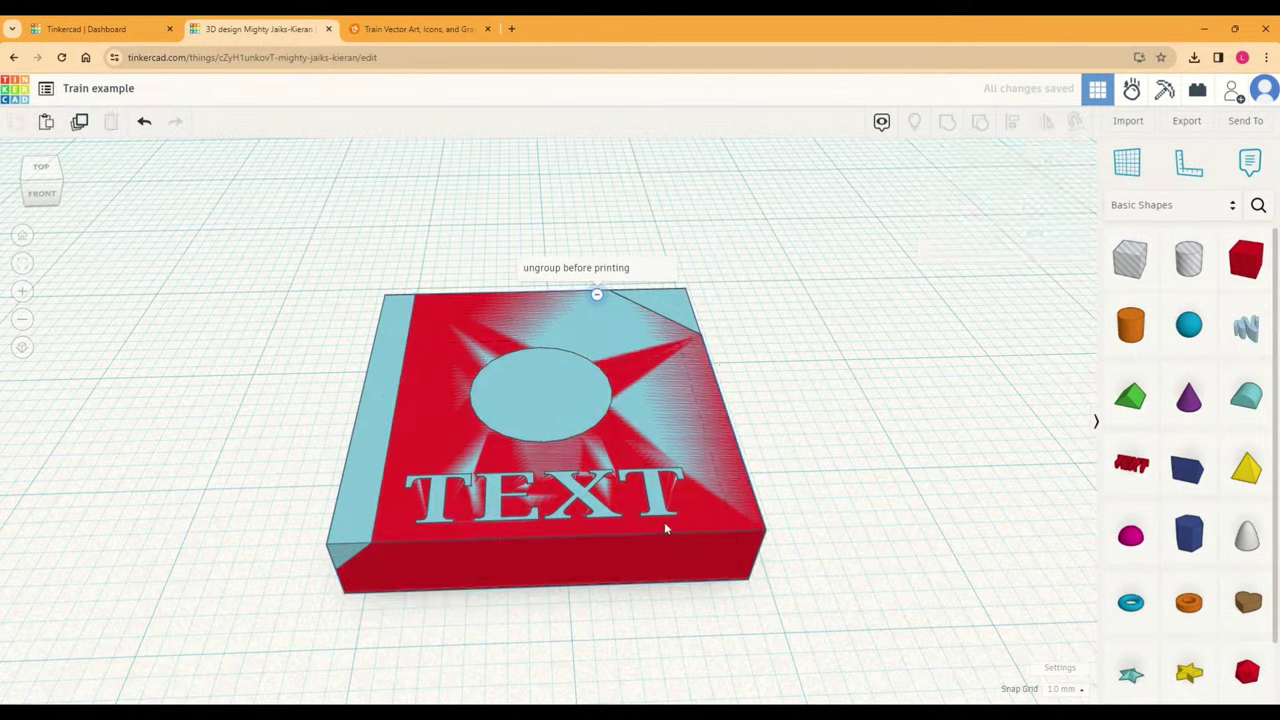
drag(664, 524, 1068, 517)
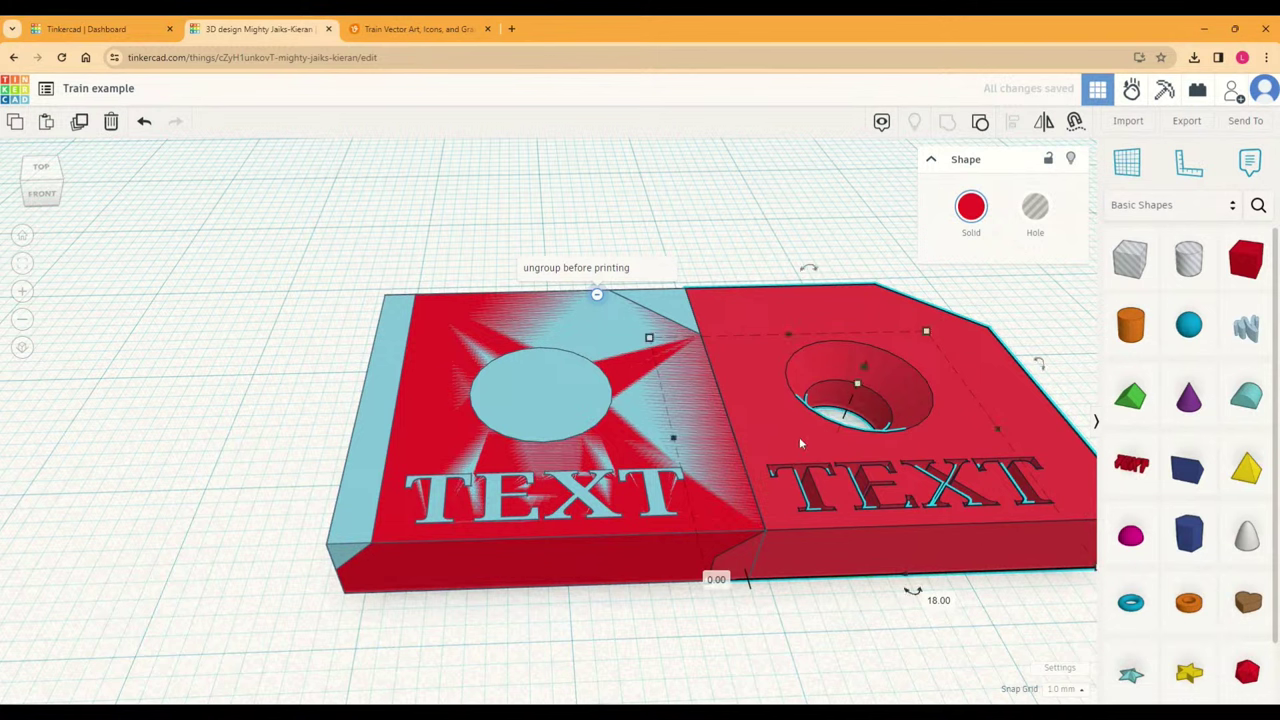
key(ctrl+z)
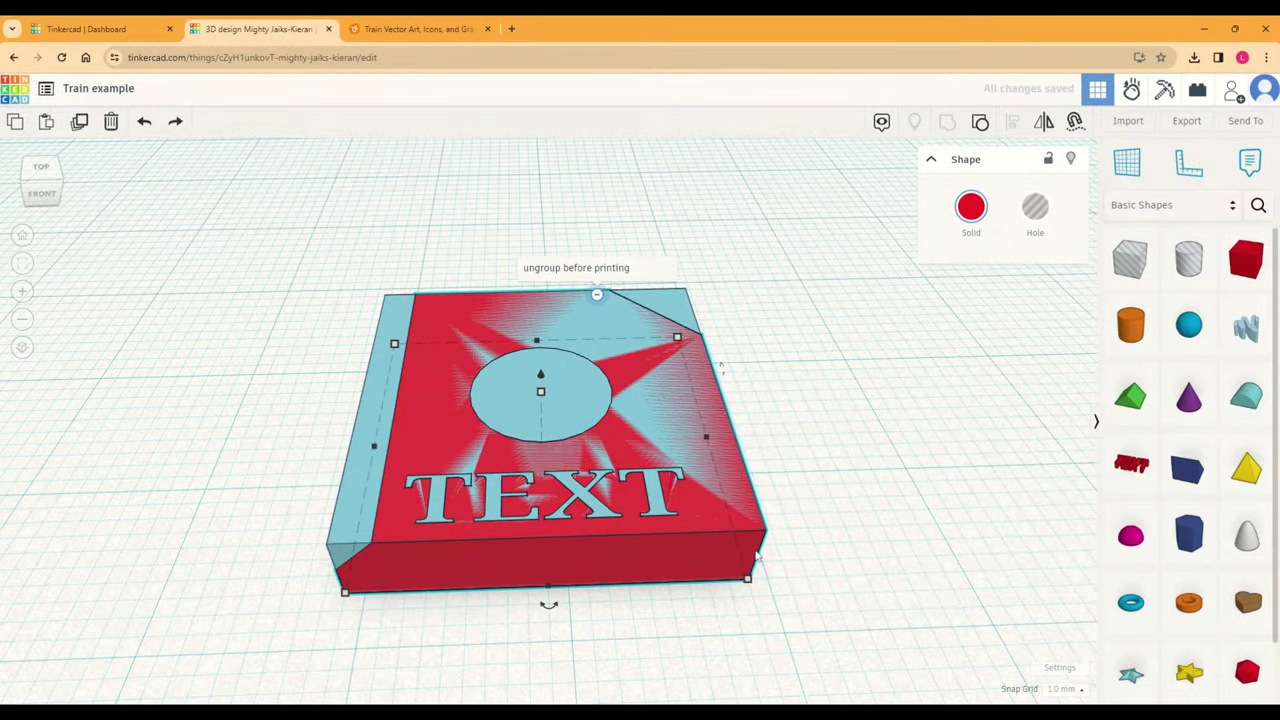
Step: Turn one of the overlapping red text blocks into a hole and add the light blue box to the selection
click(683, 558)
click(1040, 240)
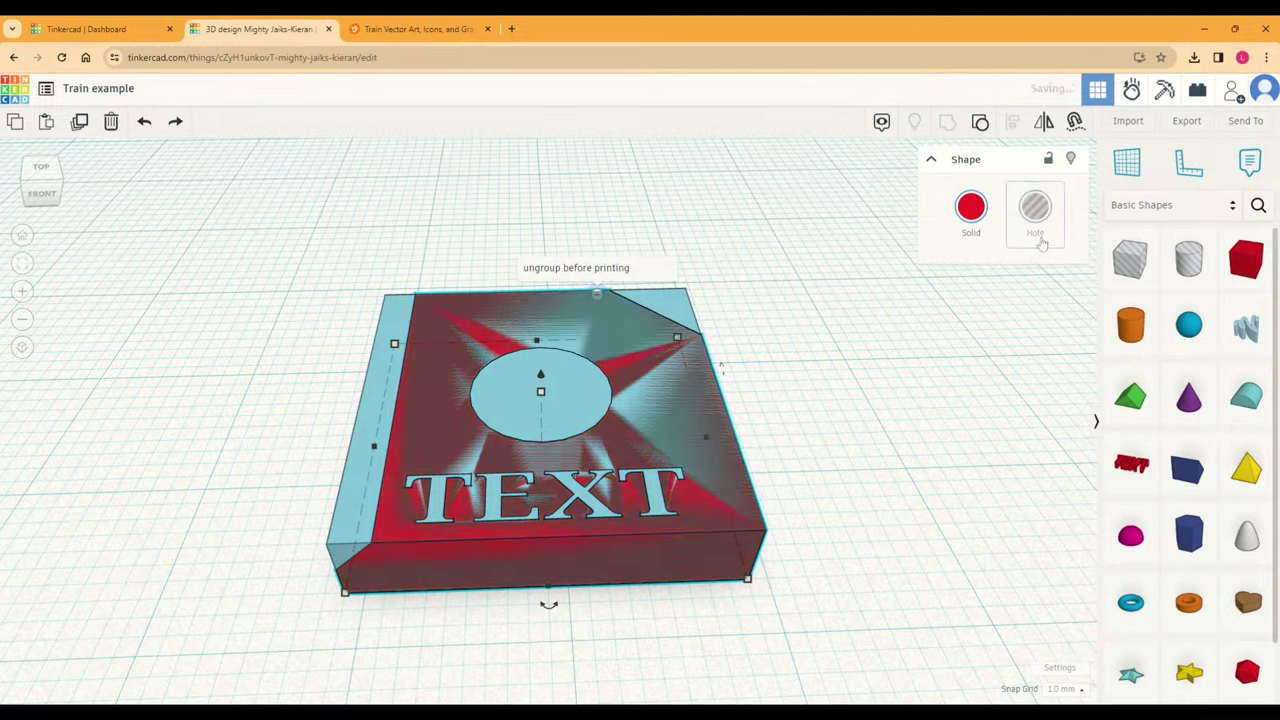
shift+click(384, 390)
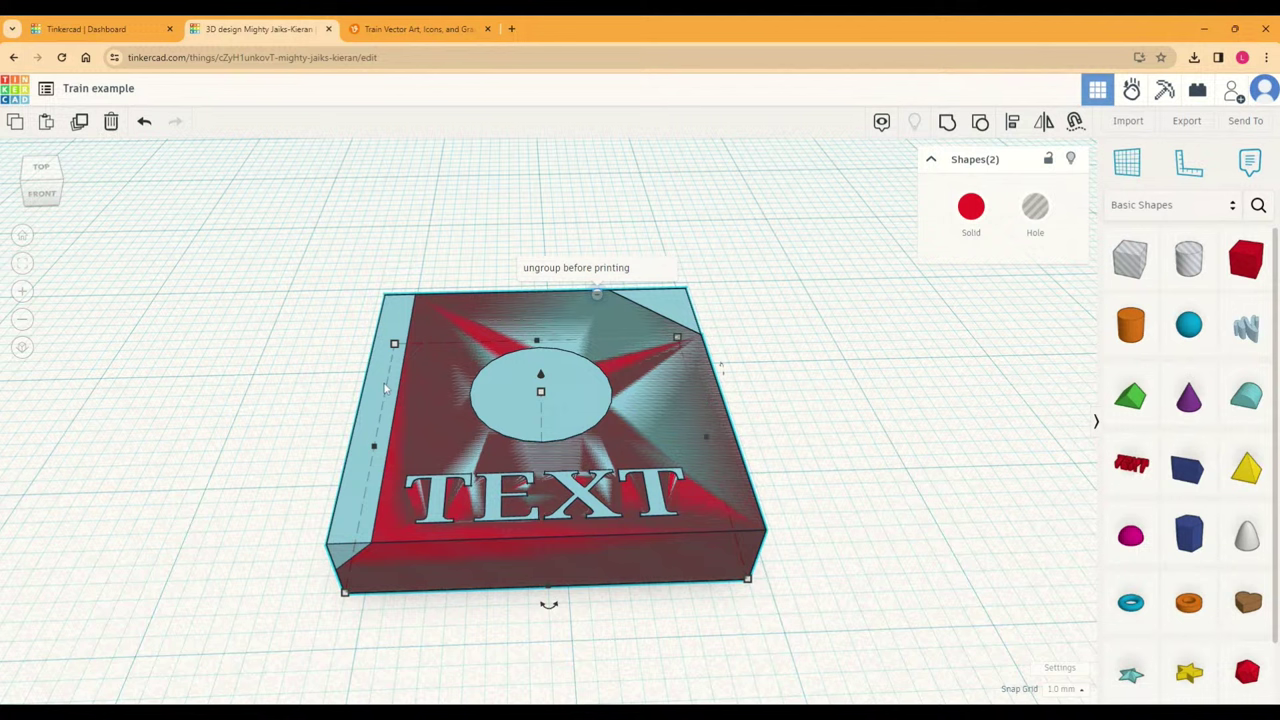
Step: Try grouping all three overlapping shapes at once, and undo the grouping
drag(268, 252, 780, 700)
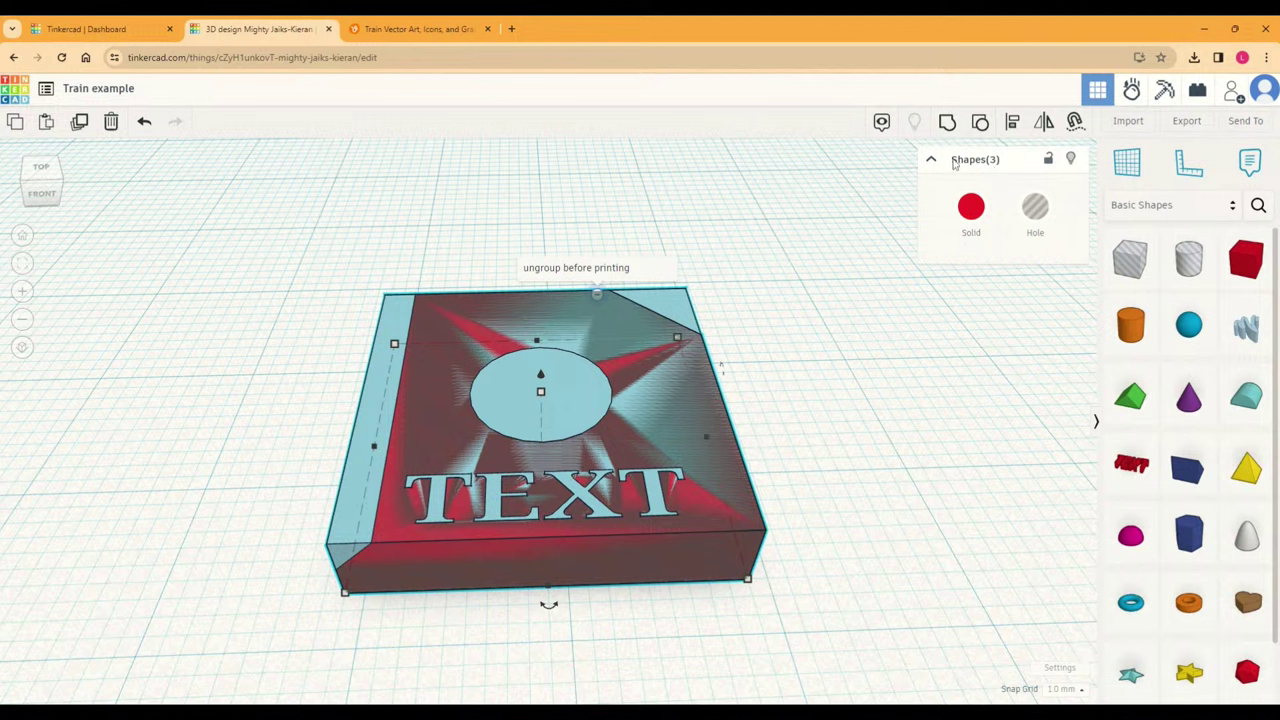
drag(296, 221, 751, 560)
click(947, 122)
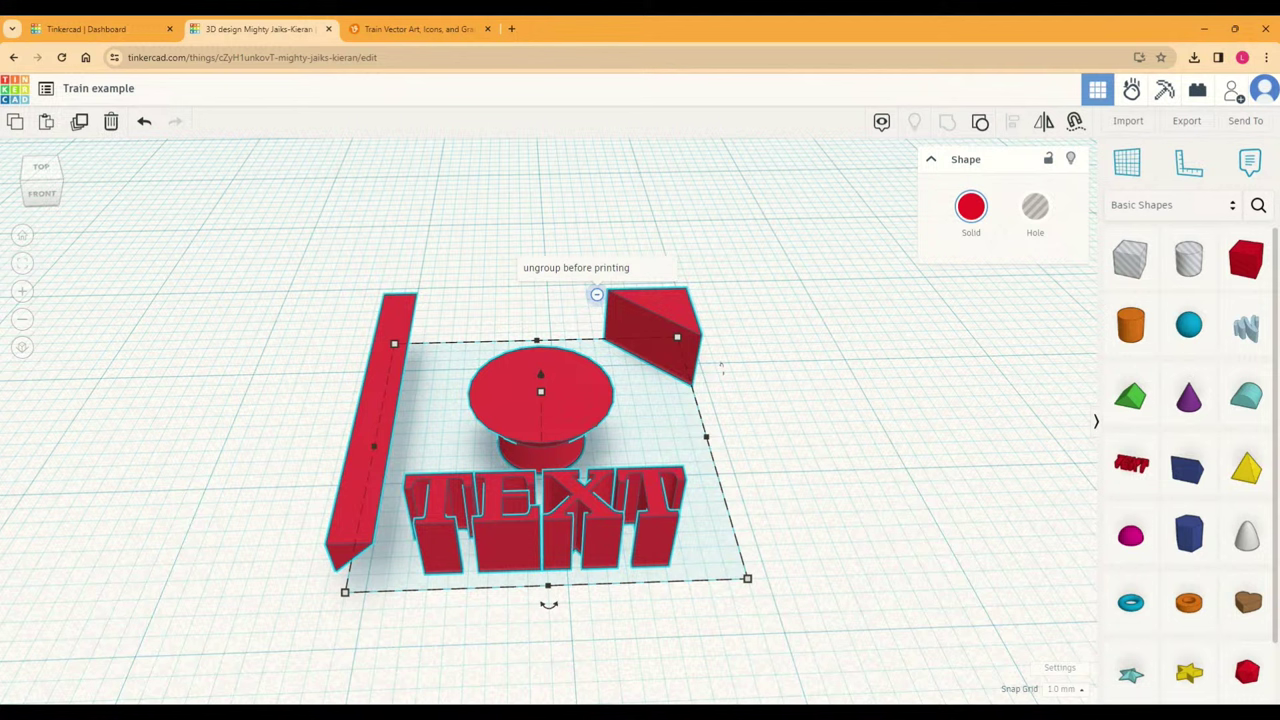
click(144, 121)
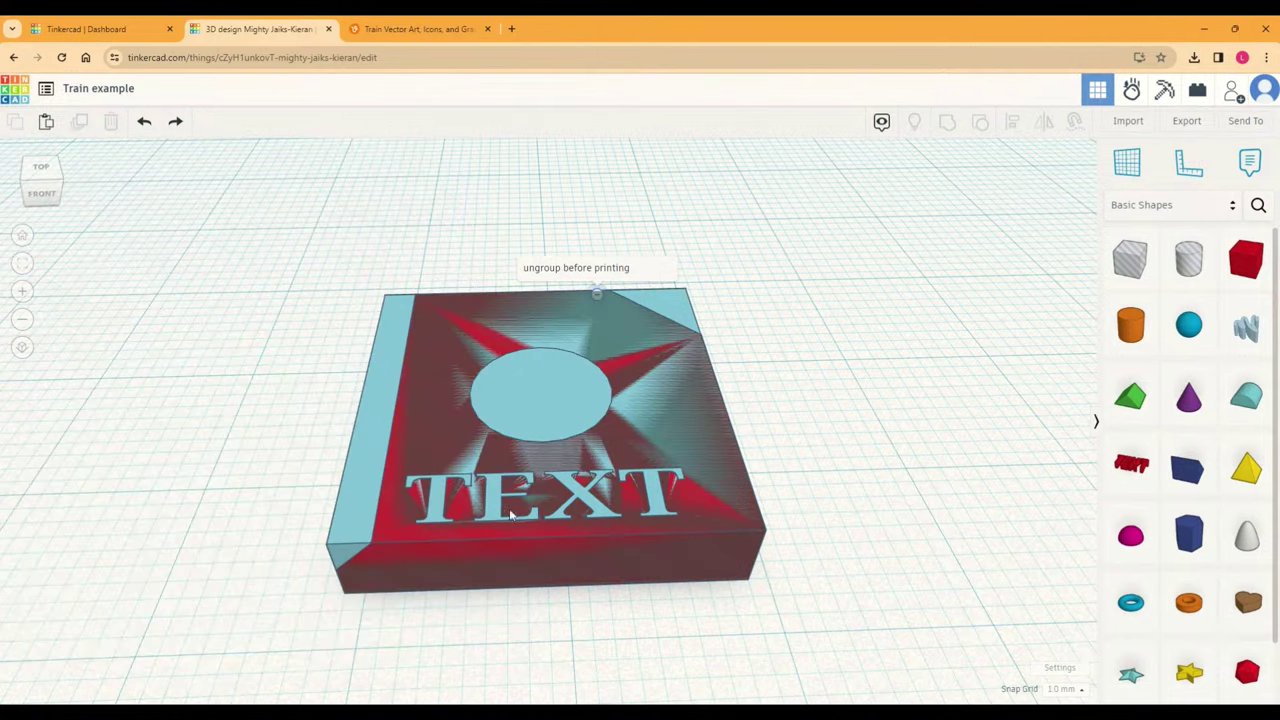
Step: Select only the hole copy of the text block together with the light blue box, leaving out the solid red copy
click(472, 470)
click(300, 473)
click(376, 428)
click(390, 542)
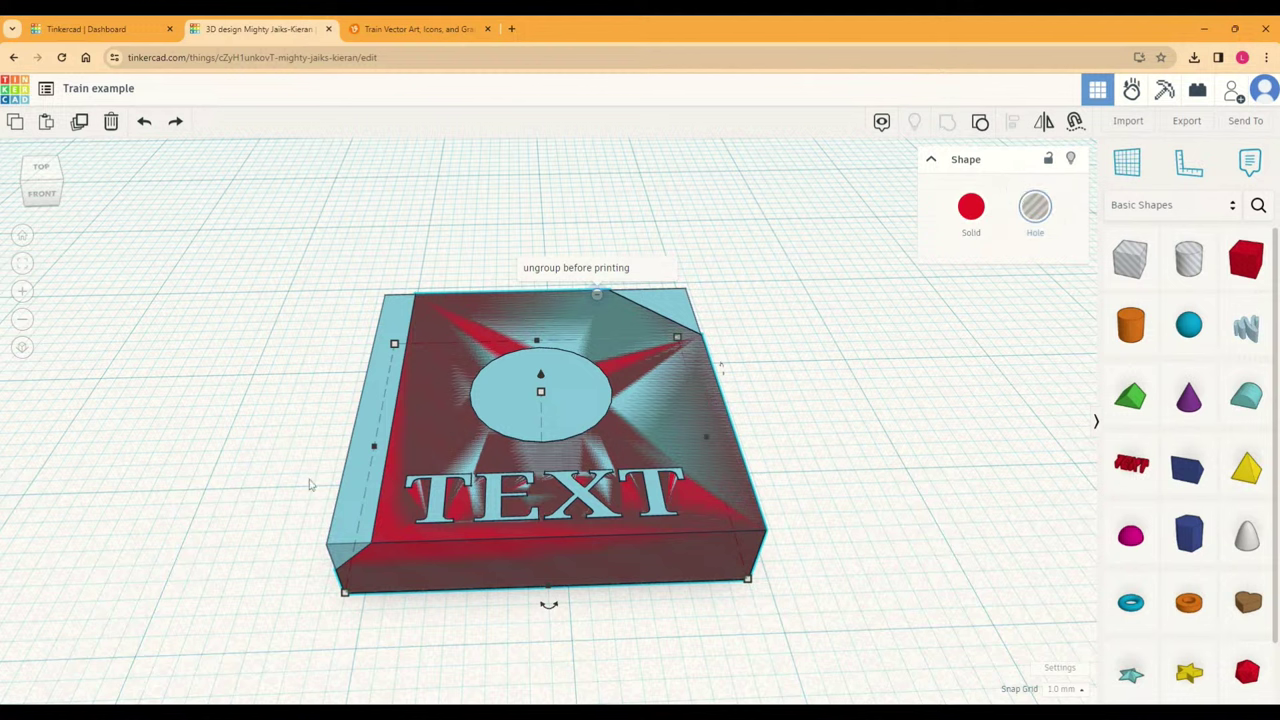
click(345, 502)
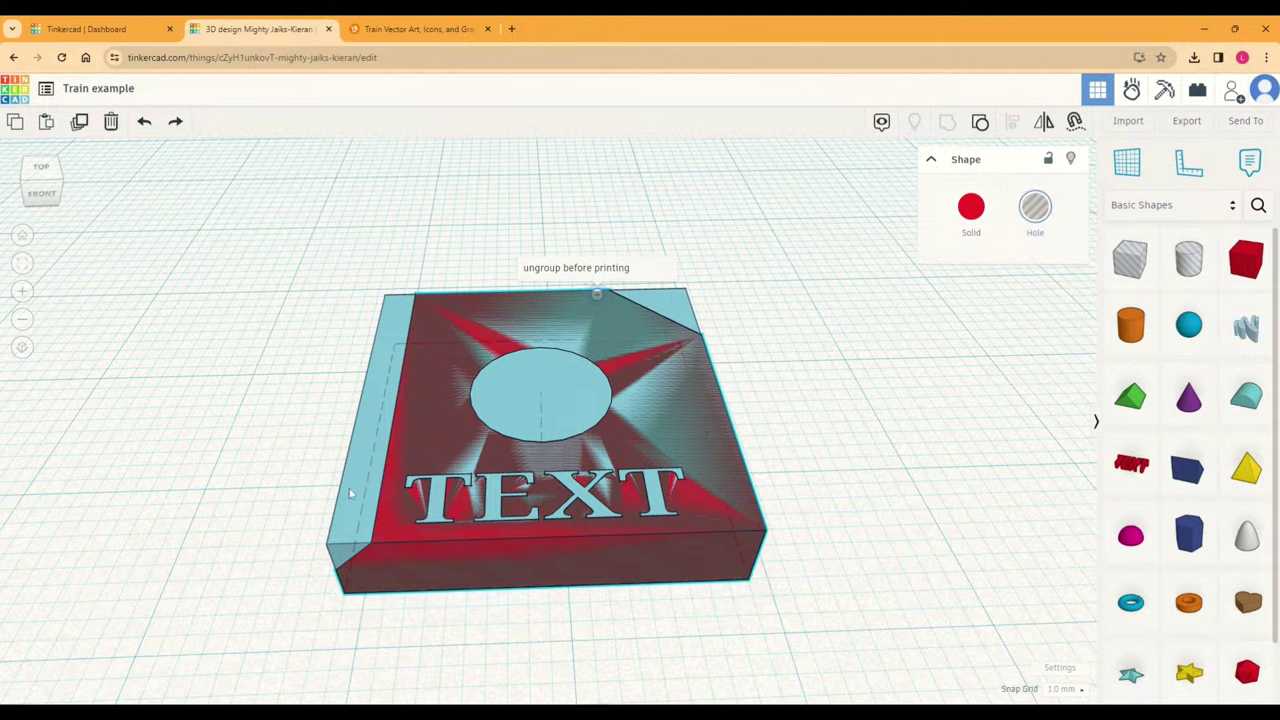
click(434, 538)
click(467, 456)
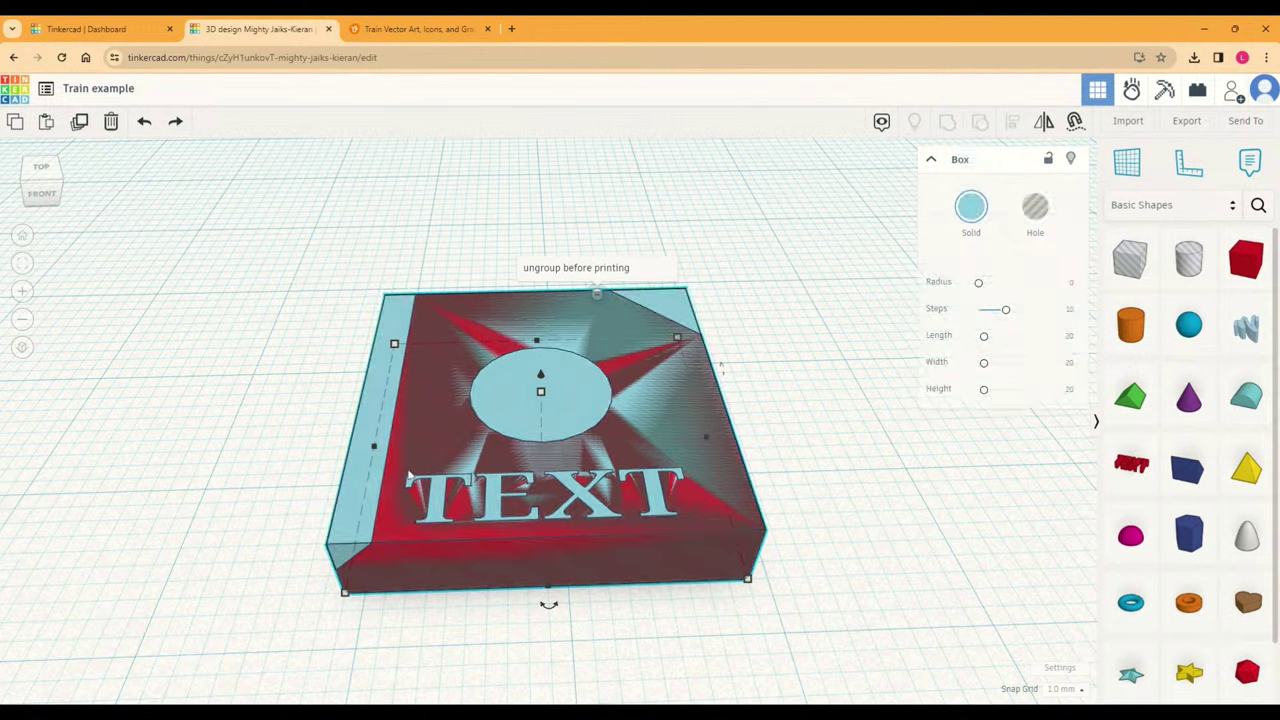
click(389, 526)
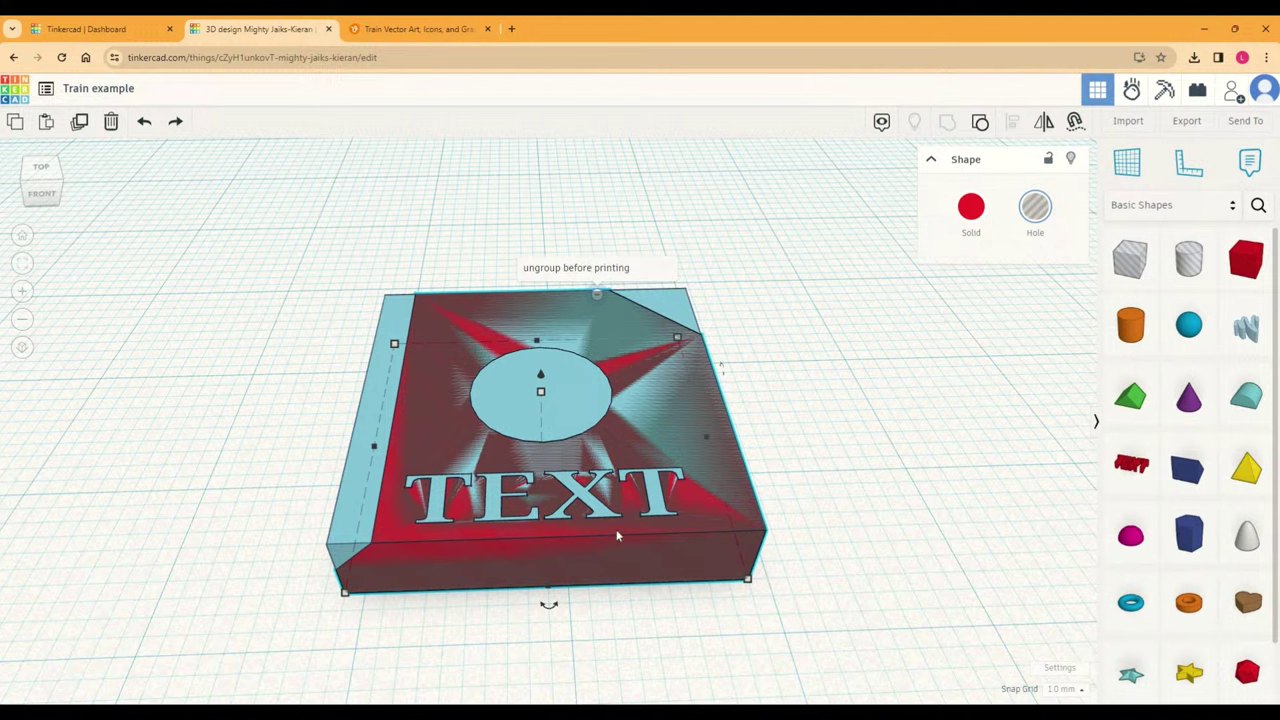
shift+click(684, 305)
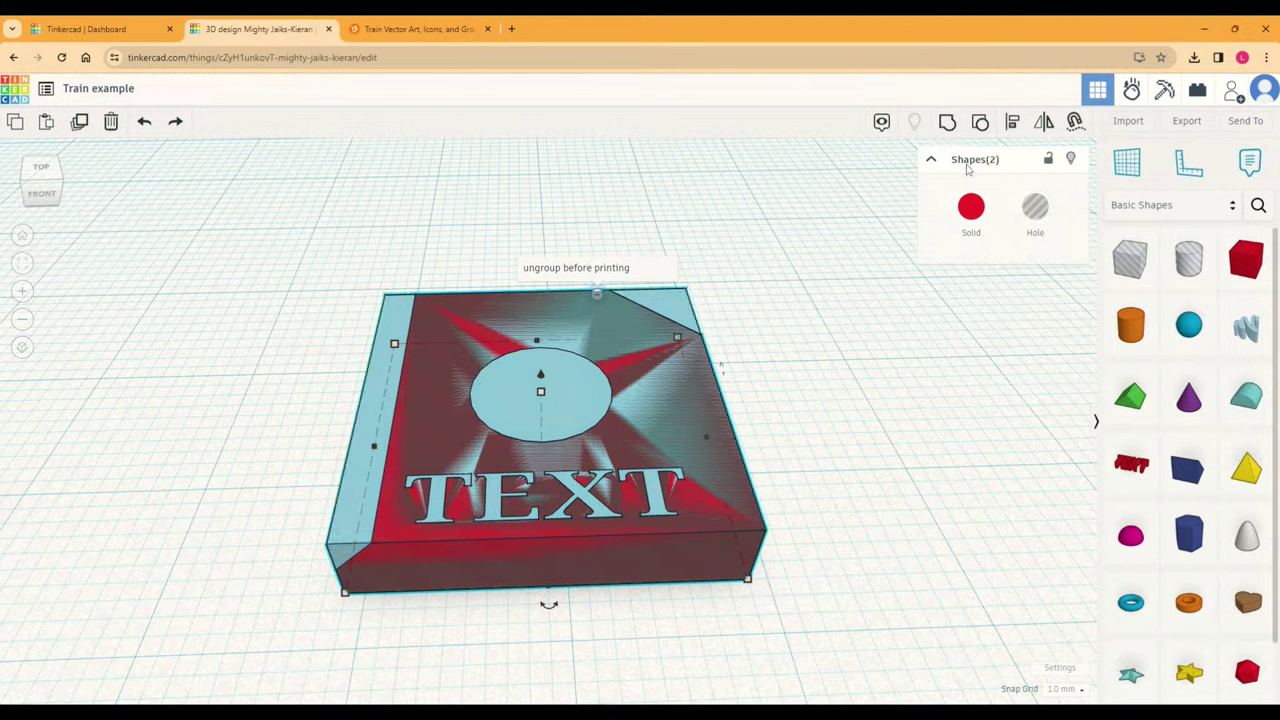
Step: Undo a 19 mm trial move of the selected hole and light blue box, and group them to cut the box
drag(396, 371, 175, 226)
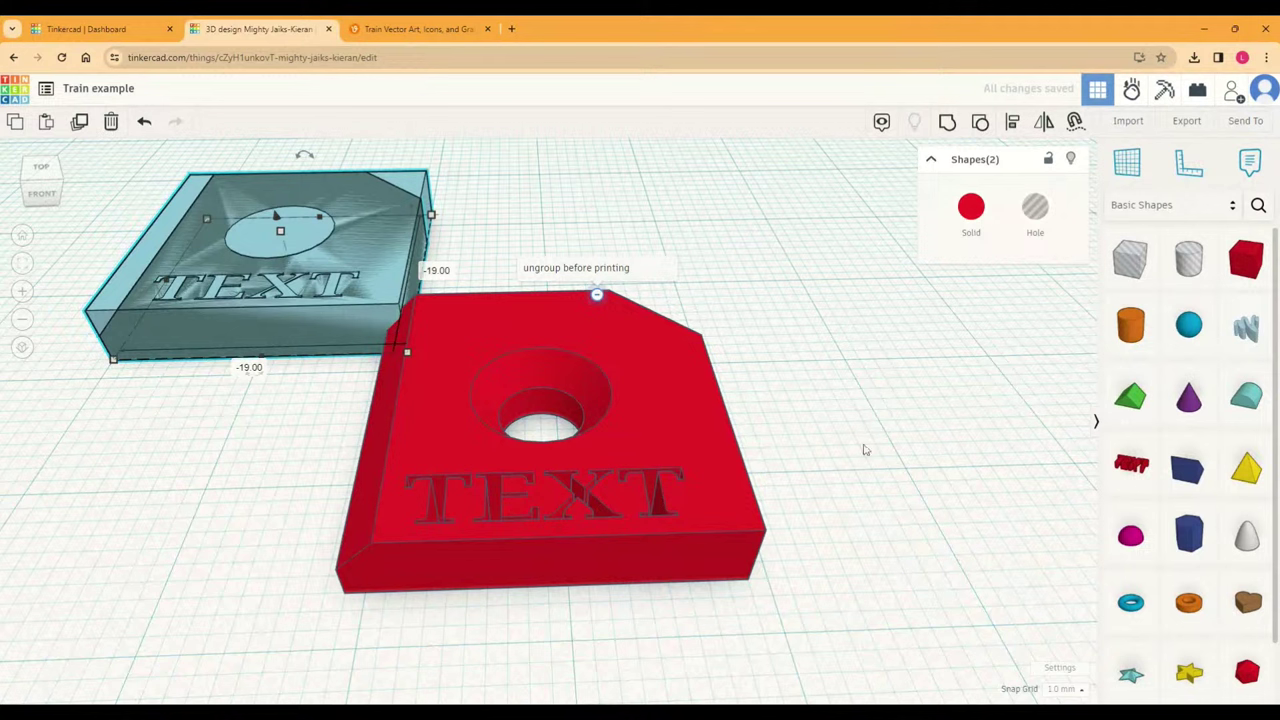
key(ctrl+z)
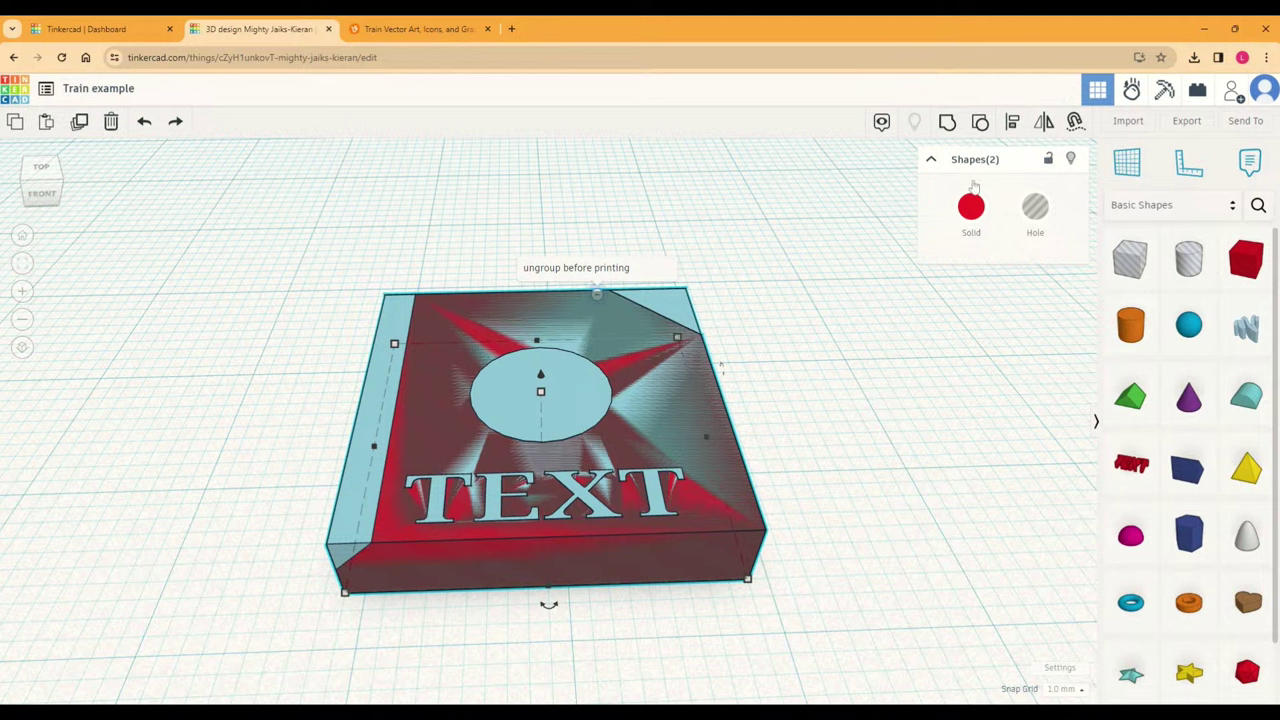
click(947, 121)
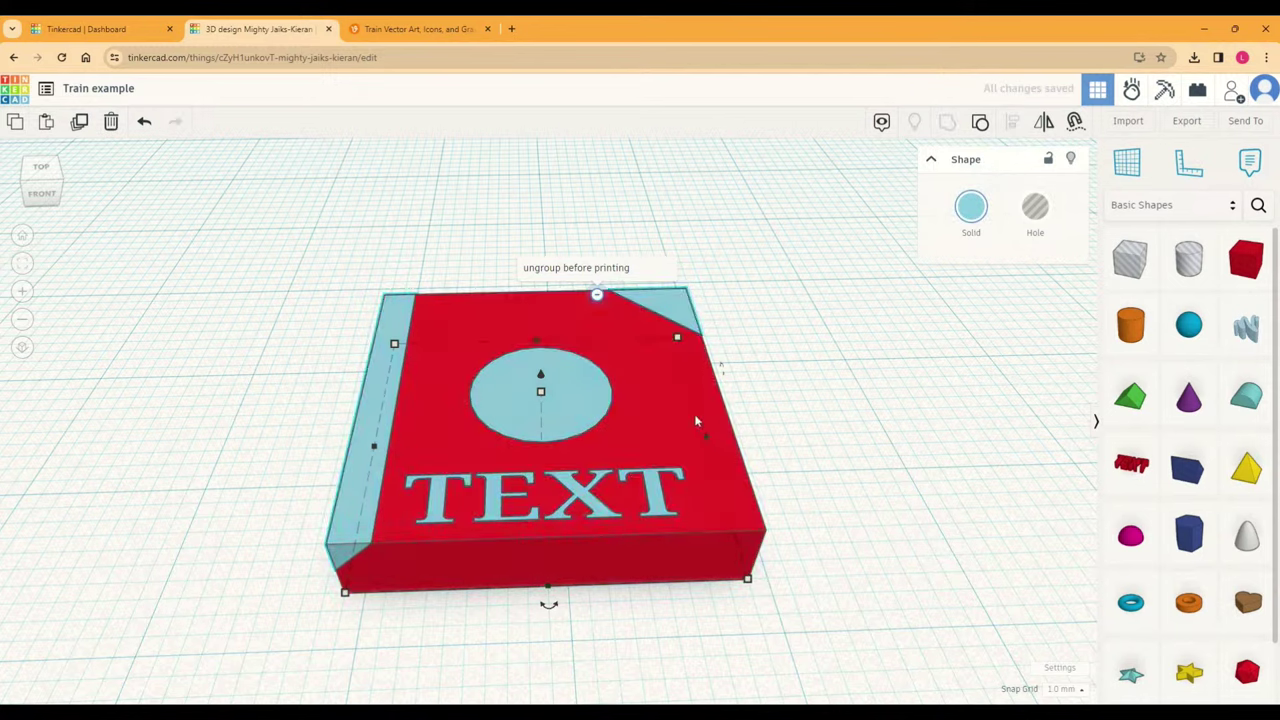
Step: Pull the cut light blue pieces out of the red text block and undo the move
drag(688, 316, 935, 272)
key(ctrl+z)
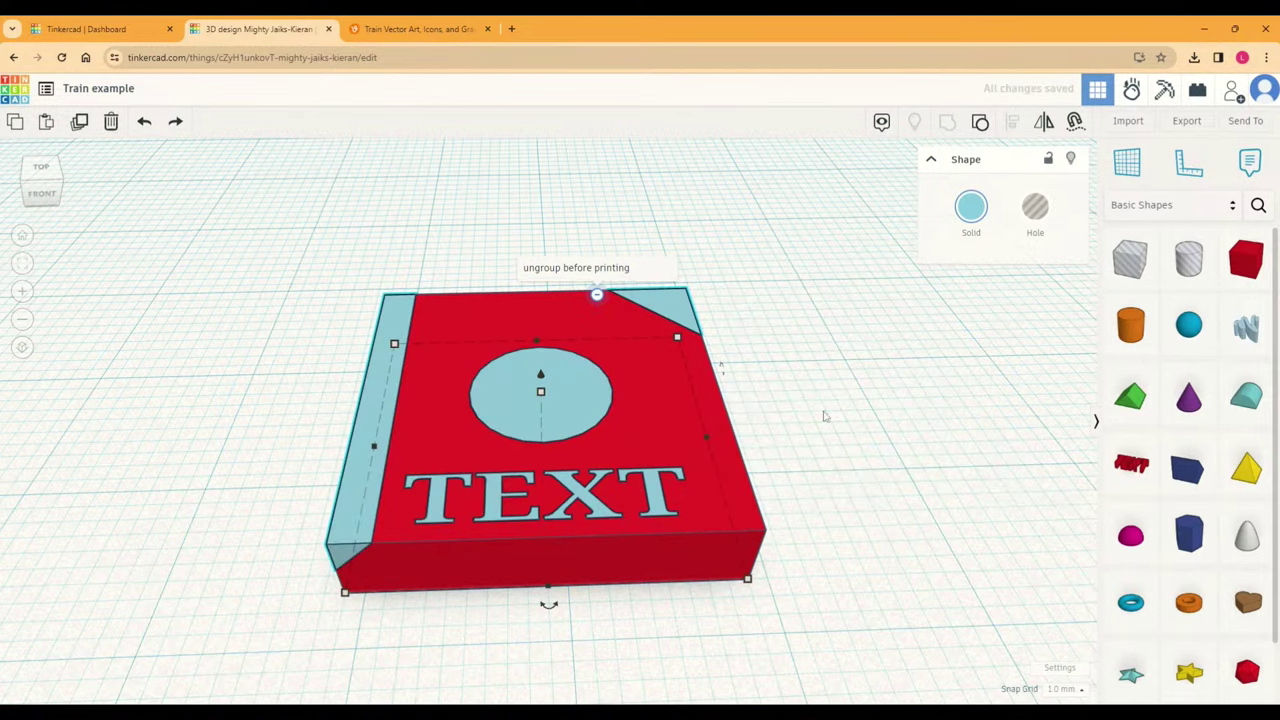
click(869, 503)
right_drag(869, 503, 551, 600)
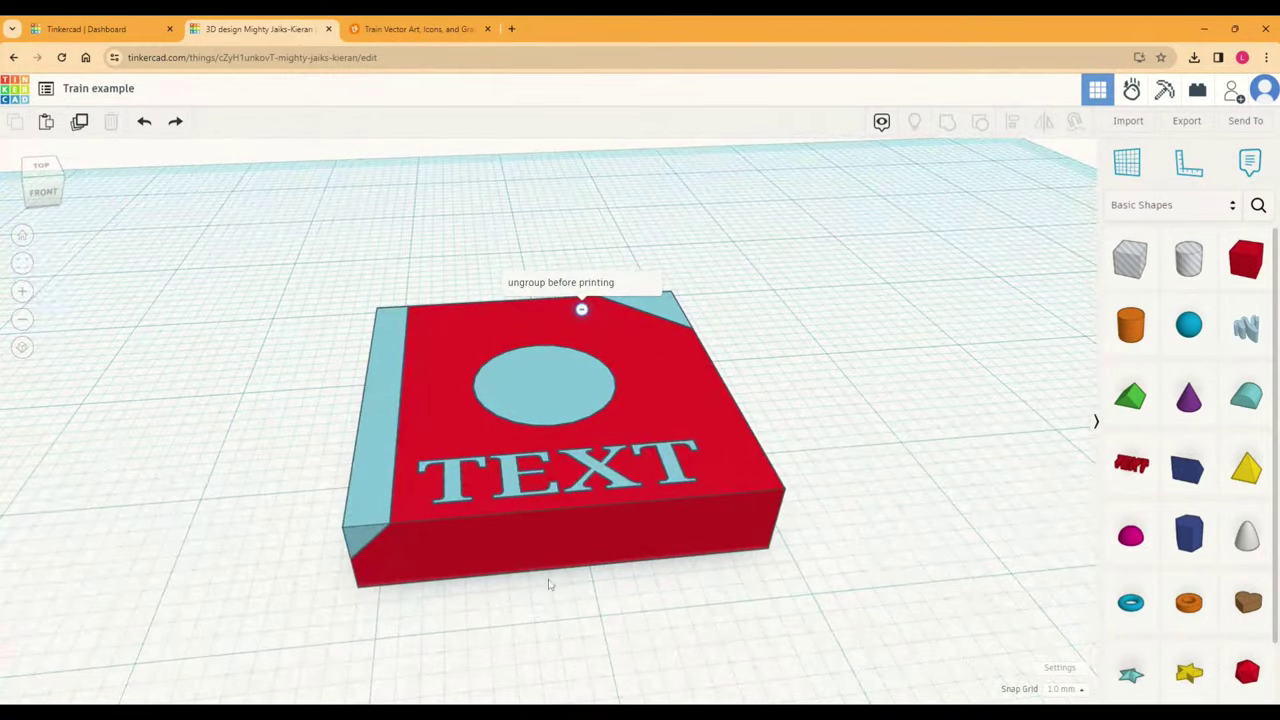
Step: Select the red block and the light blue pieces and examine how they fit together from several sides
drag(287, 254, 840, 560)
key(ctrl+g)
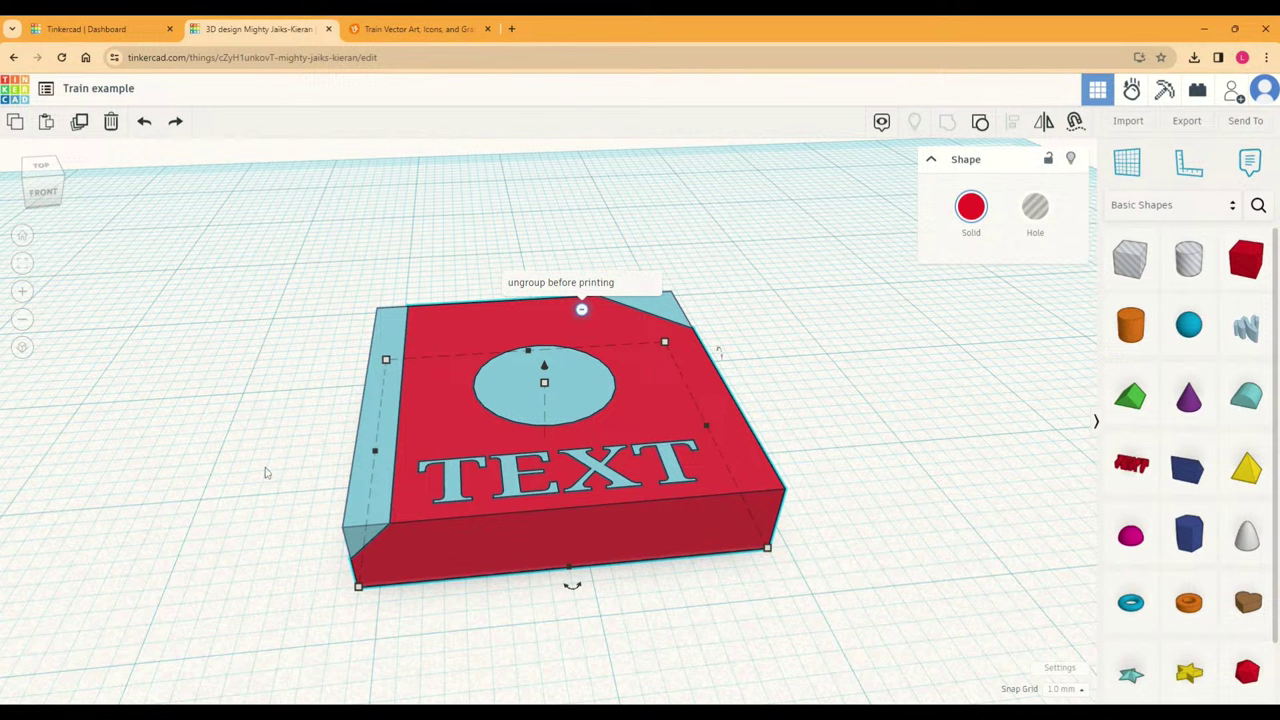
drag(240, 436, 853, 568)
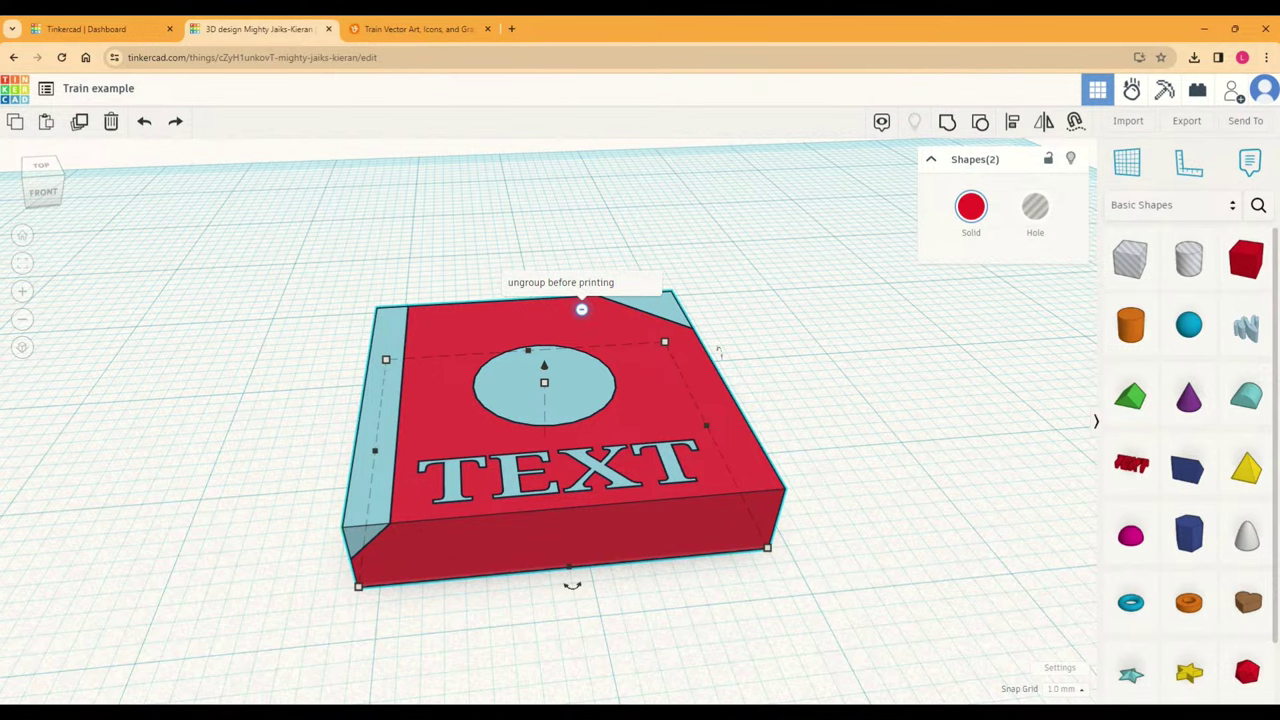
right_drag(787, 406, 437, 346)
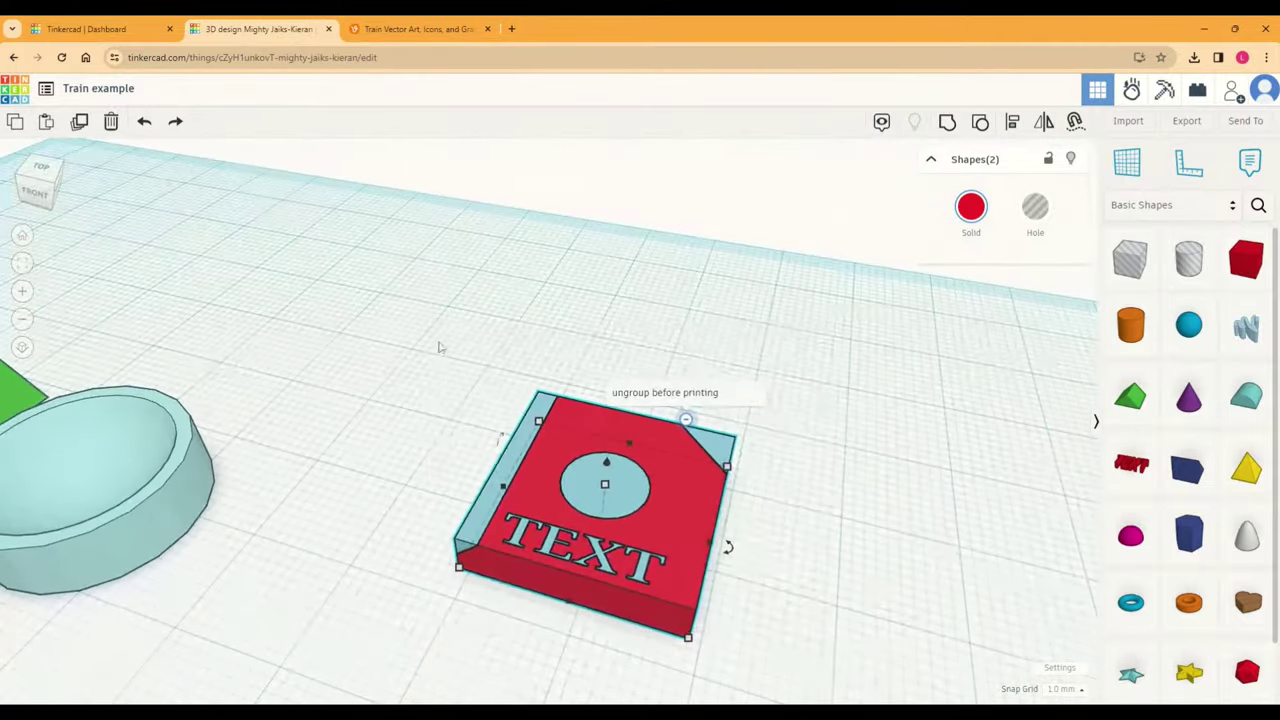
drag(435, 341, 863, 637)
right_drag(833, 640, 906, 631)
scroll(870, 570, up, 3)
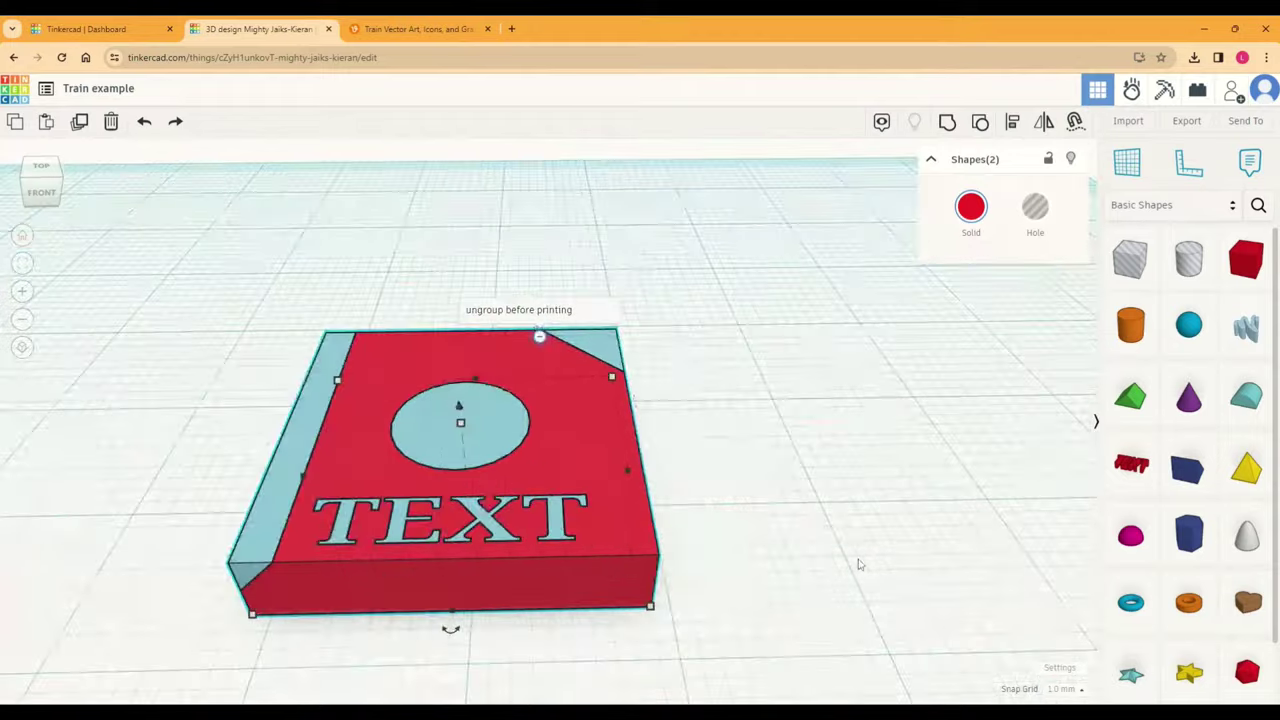
right_drag(901, 564, 1008, 557)
right_drag(908, 537, 851, 549)
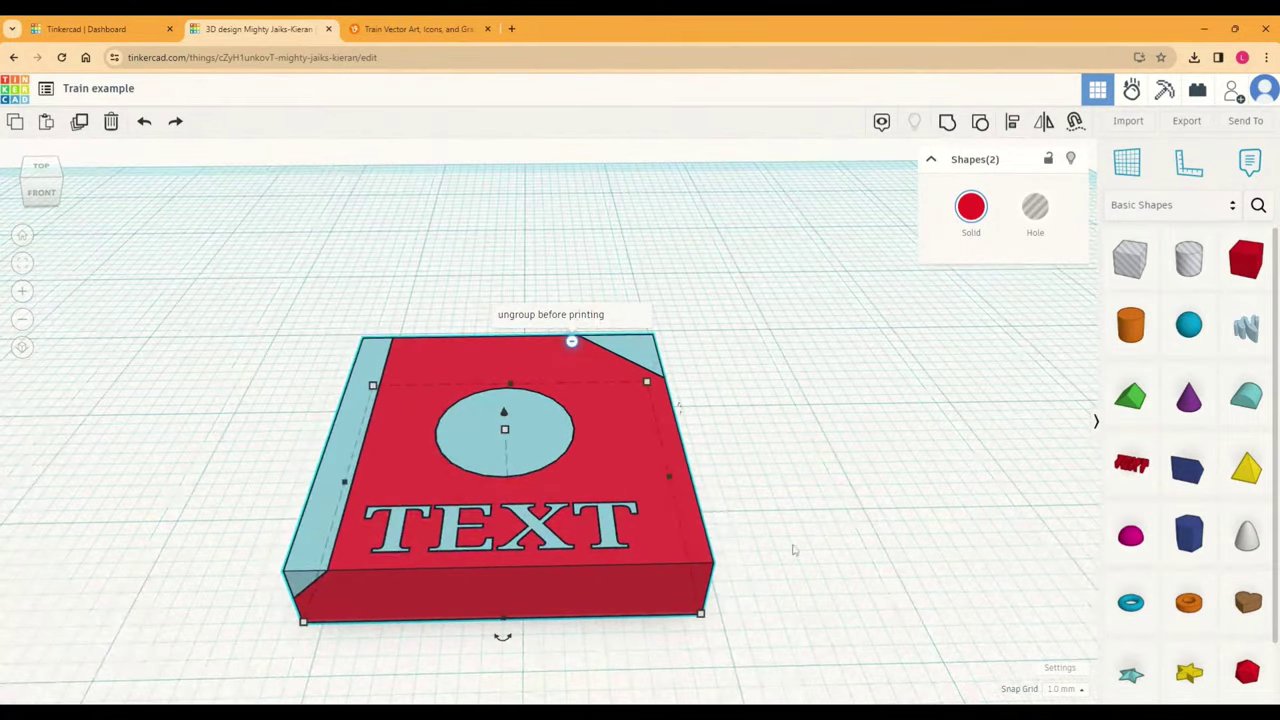
Step: Move the red text block and the cut light blue pieces apart side by side, and select both
click(946, 549)
click(345, 494)
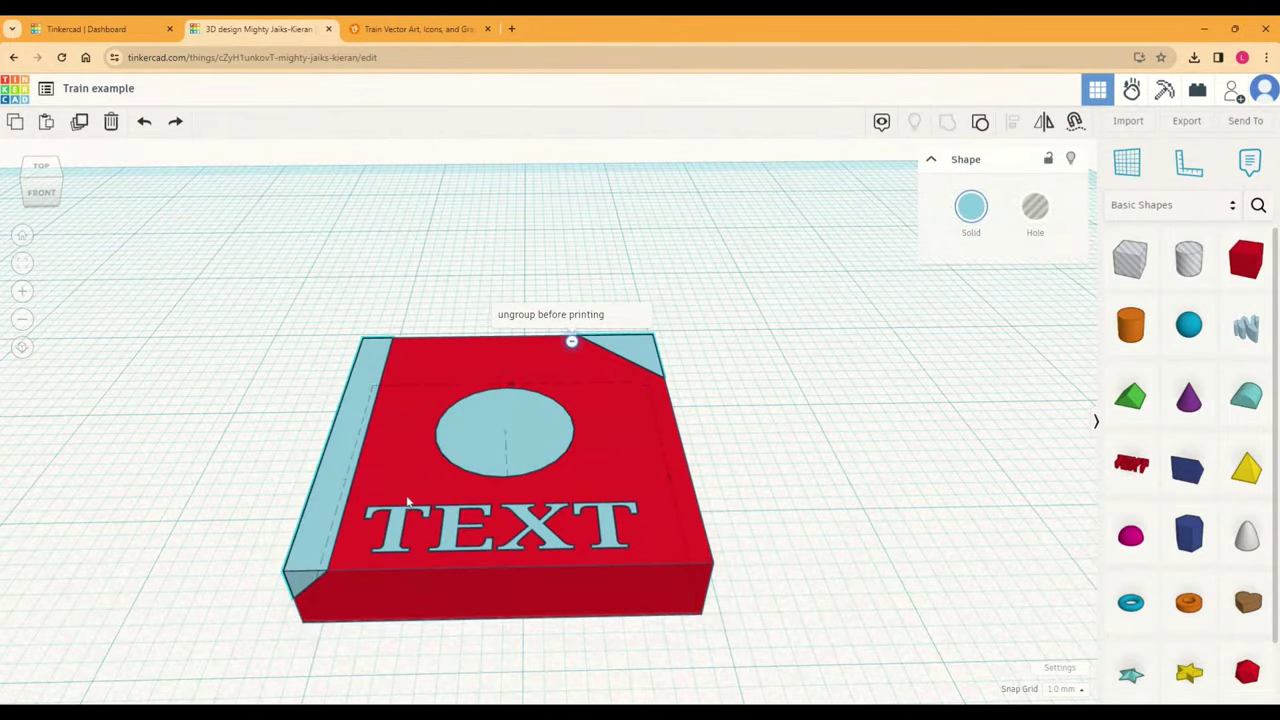
drag(362, 498, 1008, 505)
shift+drag(226, 322, 420, 440)
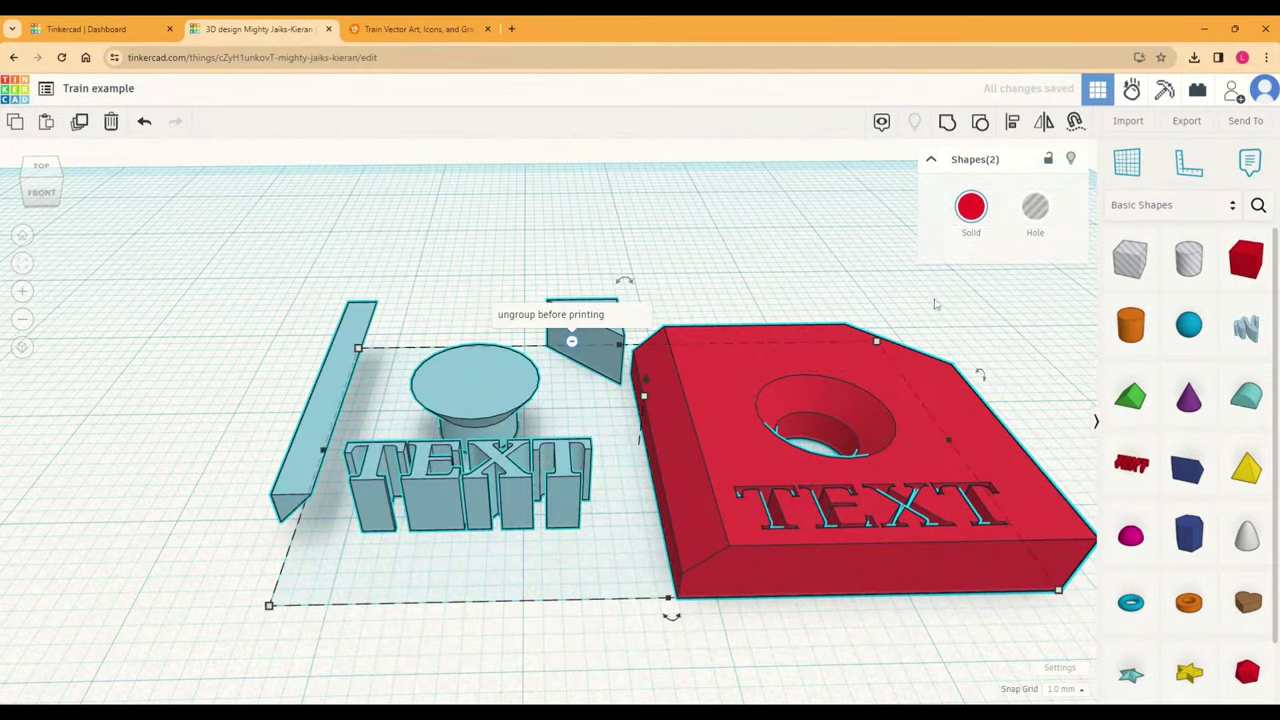
Step: Group the red block with the light blue pieces, and undo the grouping and the moves that separated them
click(947, 121)
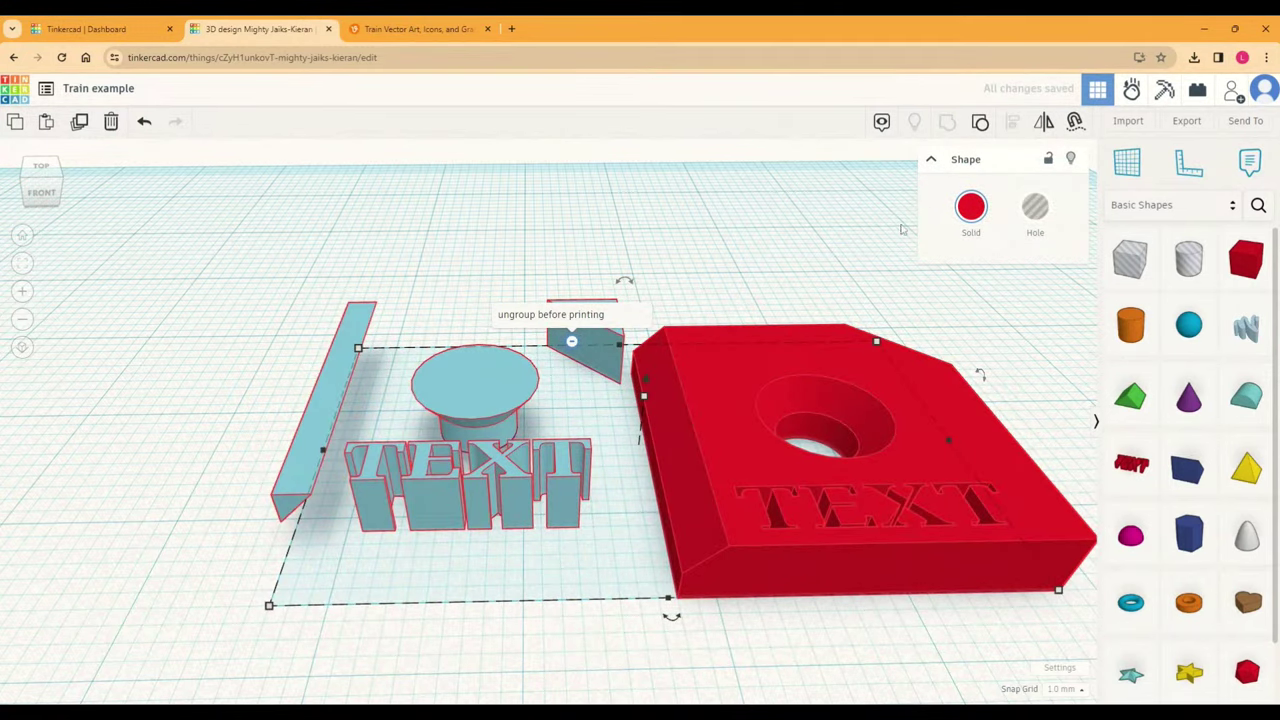
key(ctrl+z)
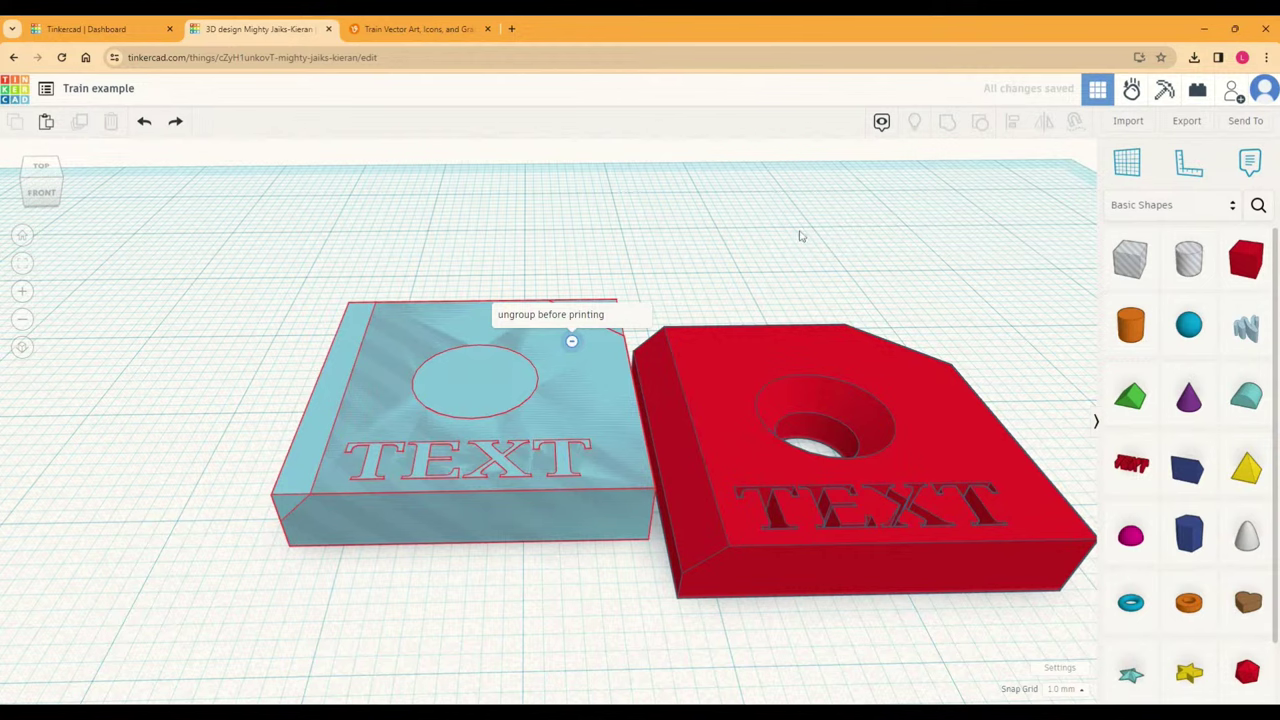
key(ctrl+z)
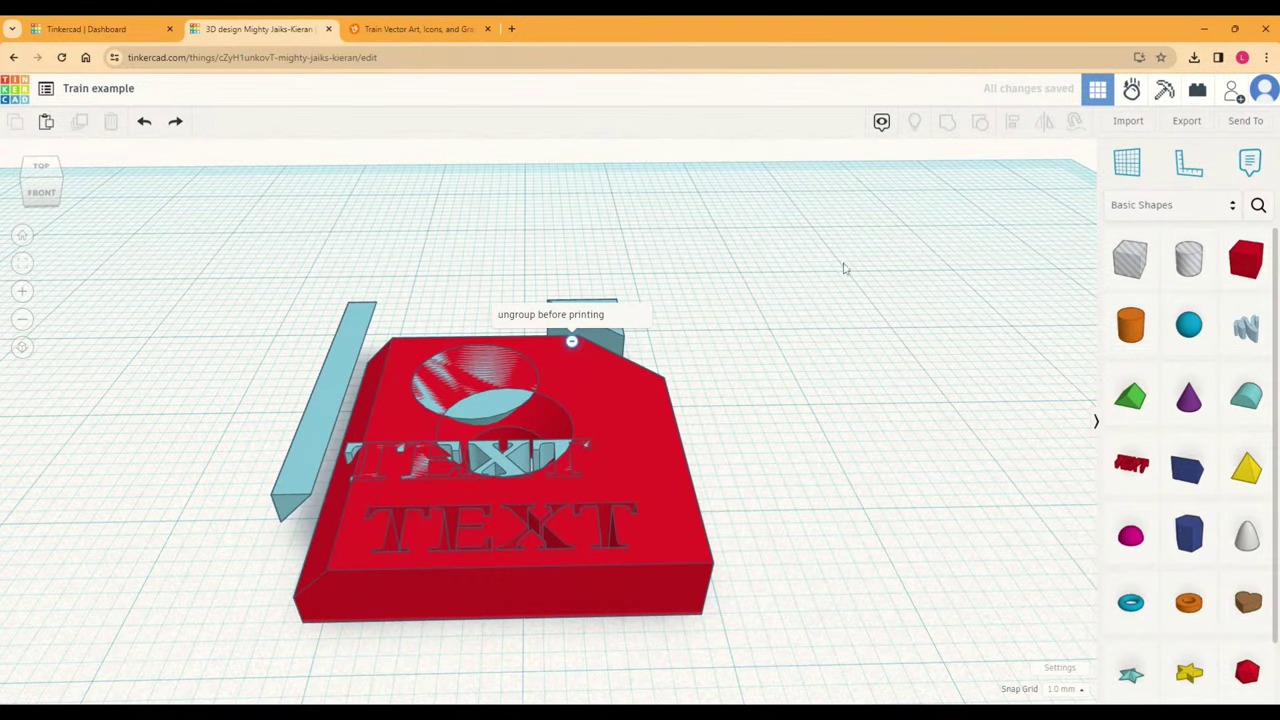
Step: Select the red block and the light blue pieces together and move them as one assembly across the workplane
right_drag(294, 400, 306, 457)
drag(241, 352, 760, 680)
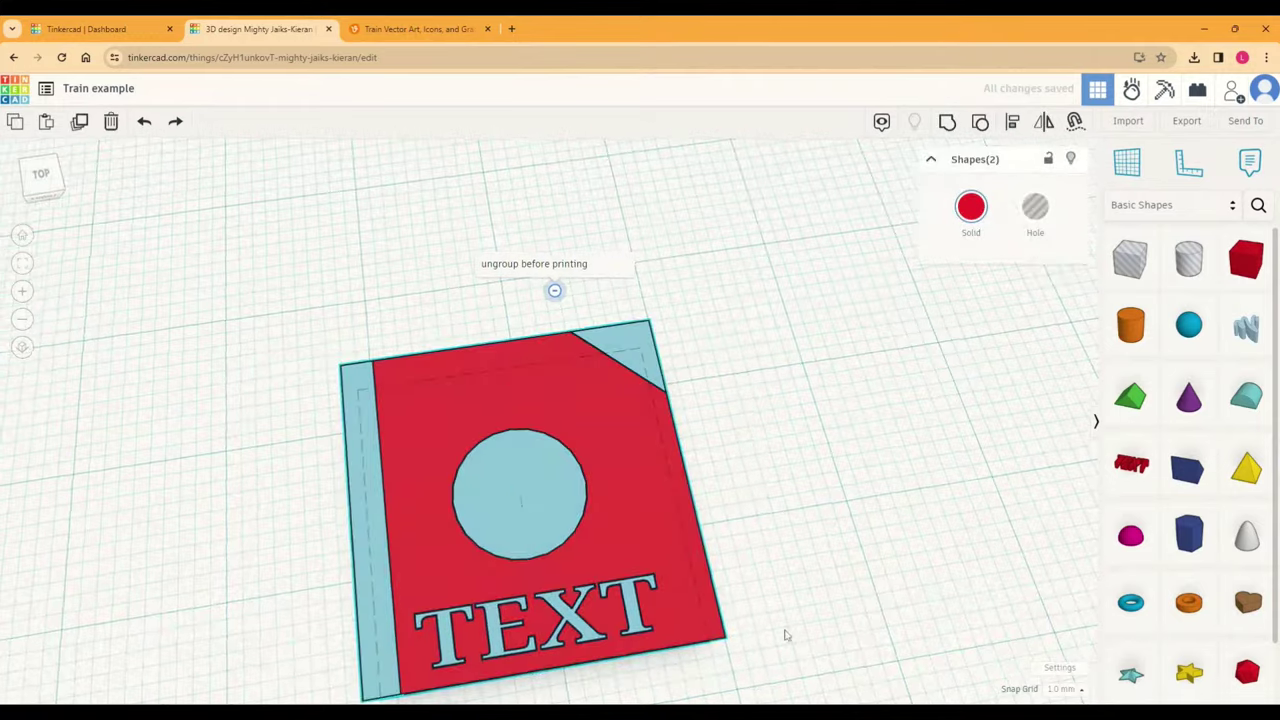
right_drag(783, 634, 835, 451)
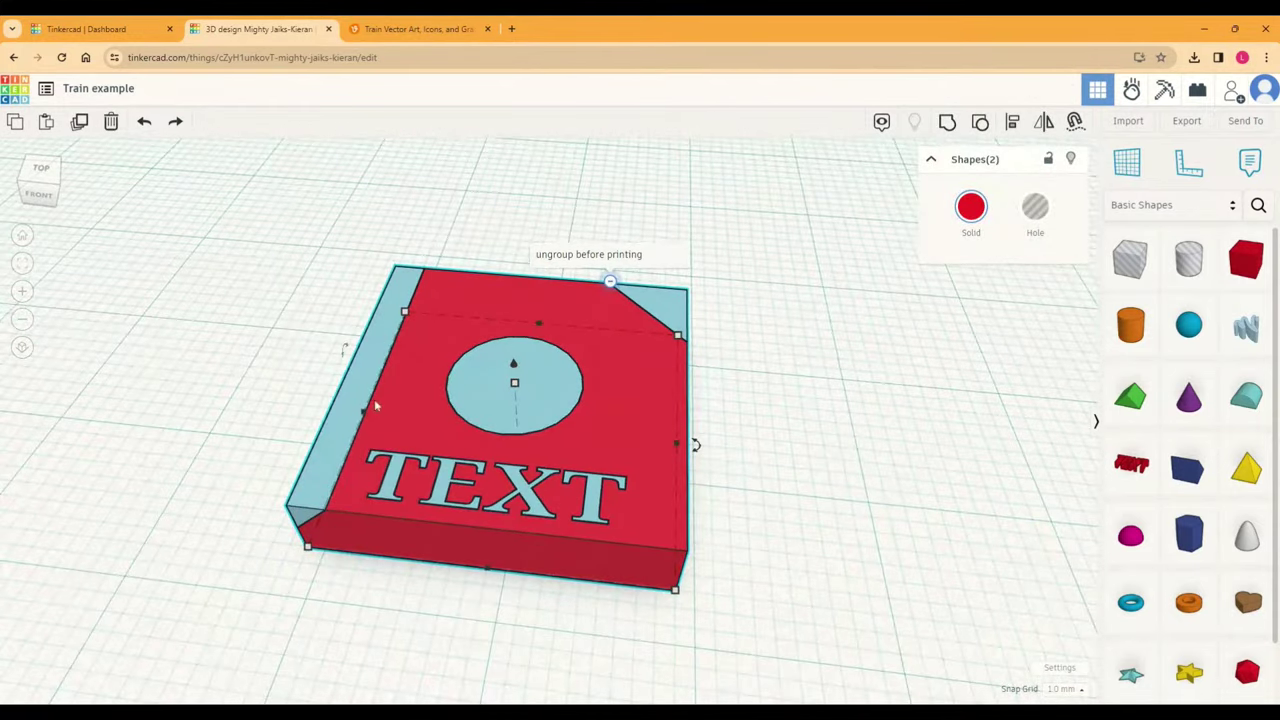
drag(632, 438, 561, 396)
click(869, 390)
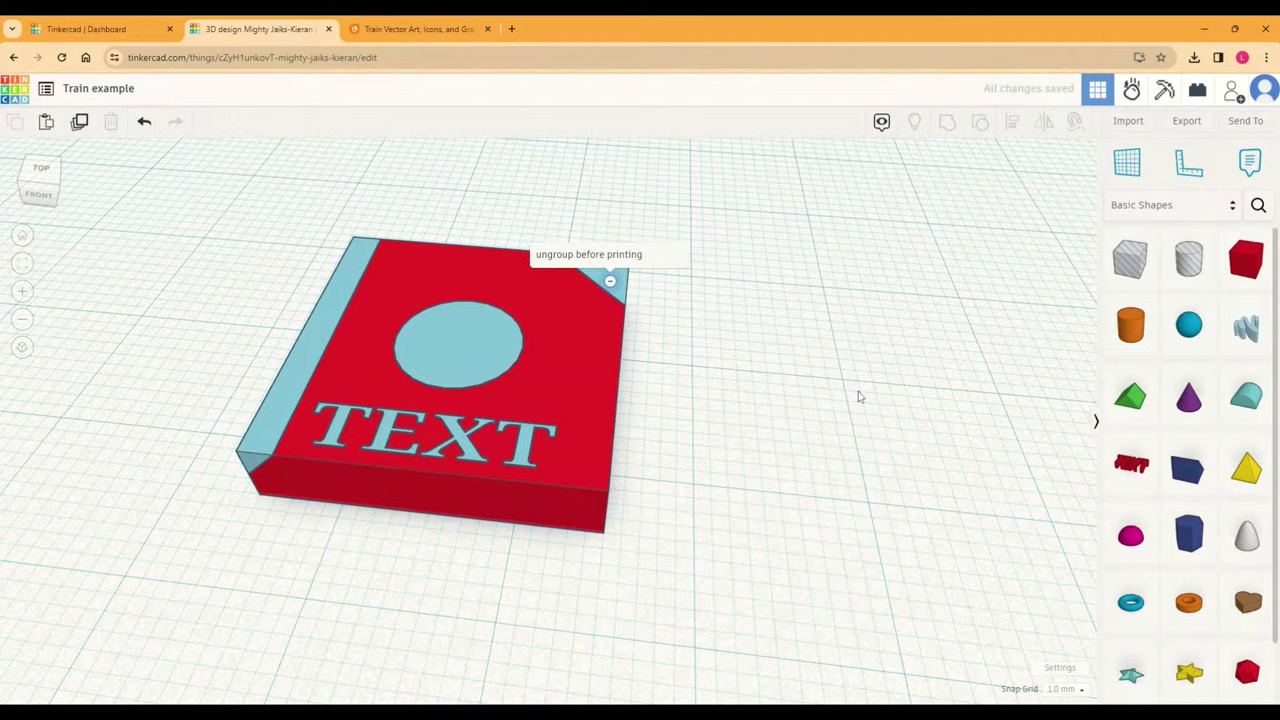
Step: Pull the red block about 19 mm away from the light blue pieces, move it back over them, and undo both moves
click(564, 360)
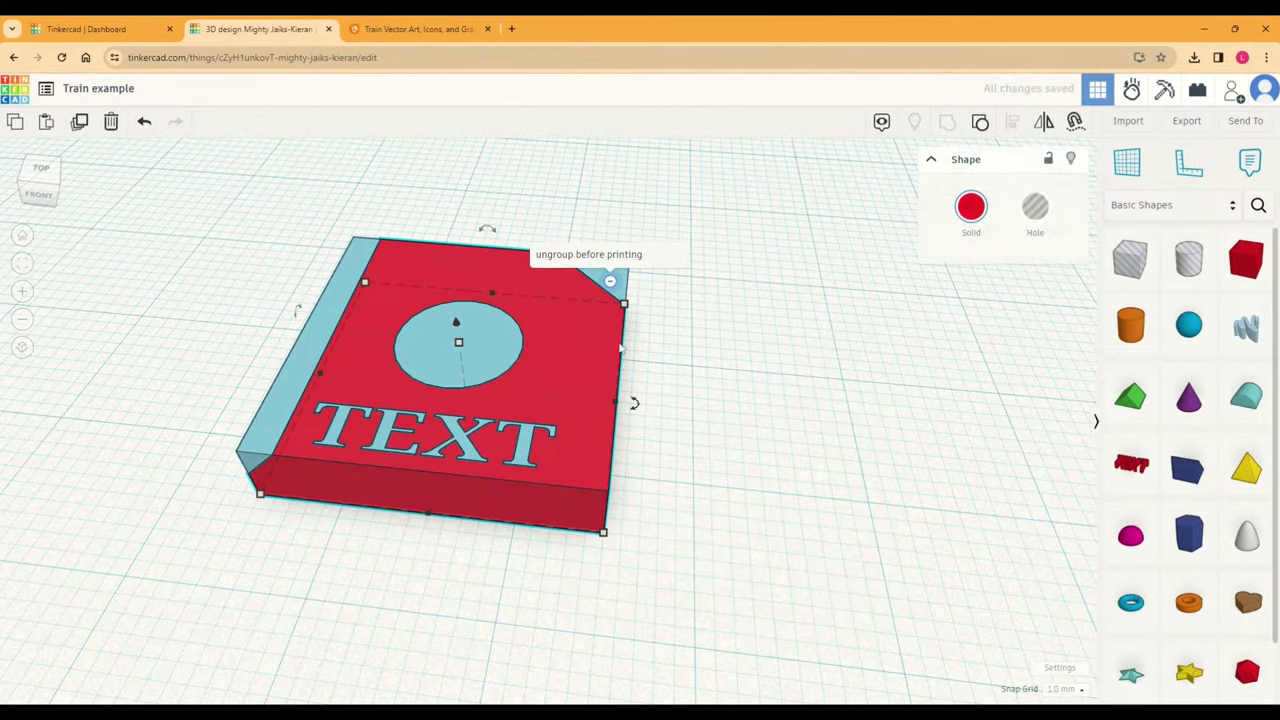
drag(622, 350, 697, 411)
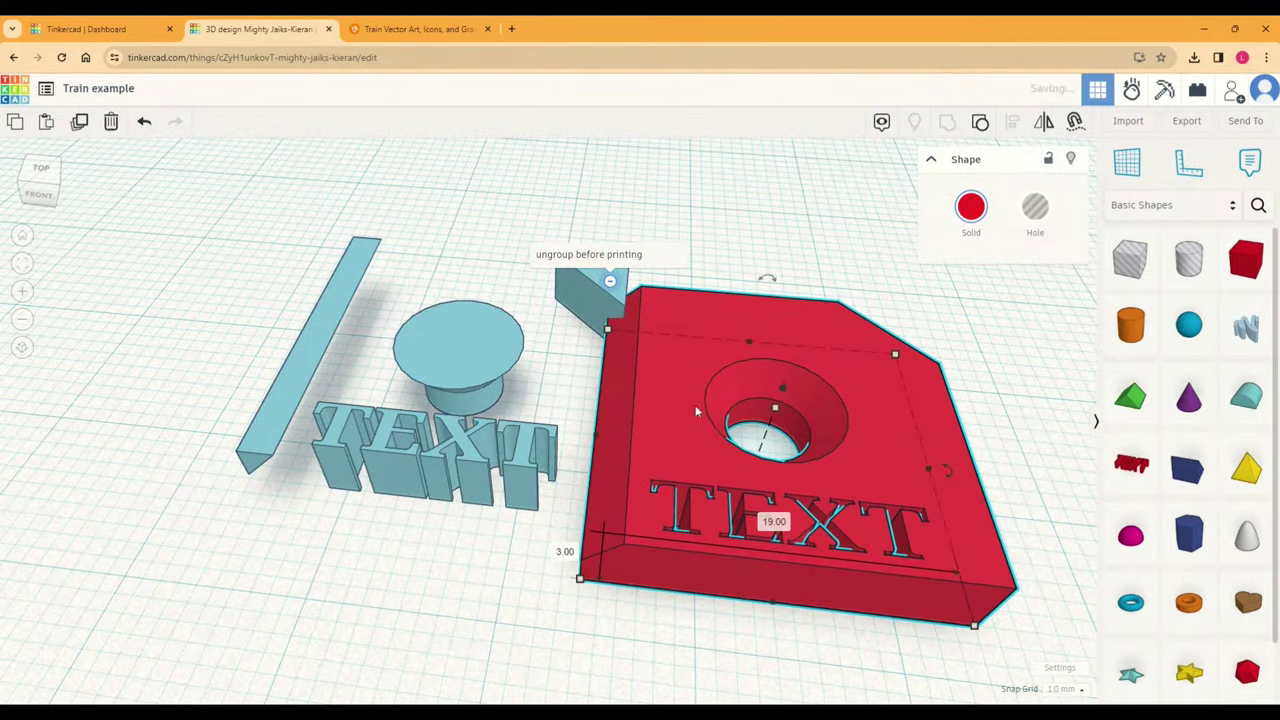
click(465, 353)
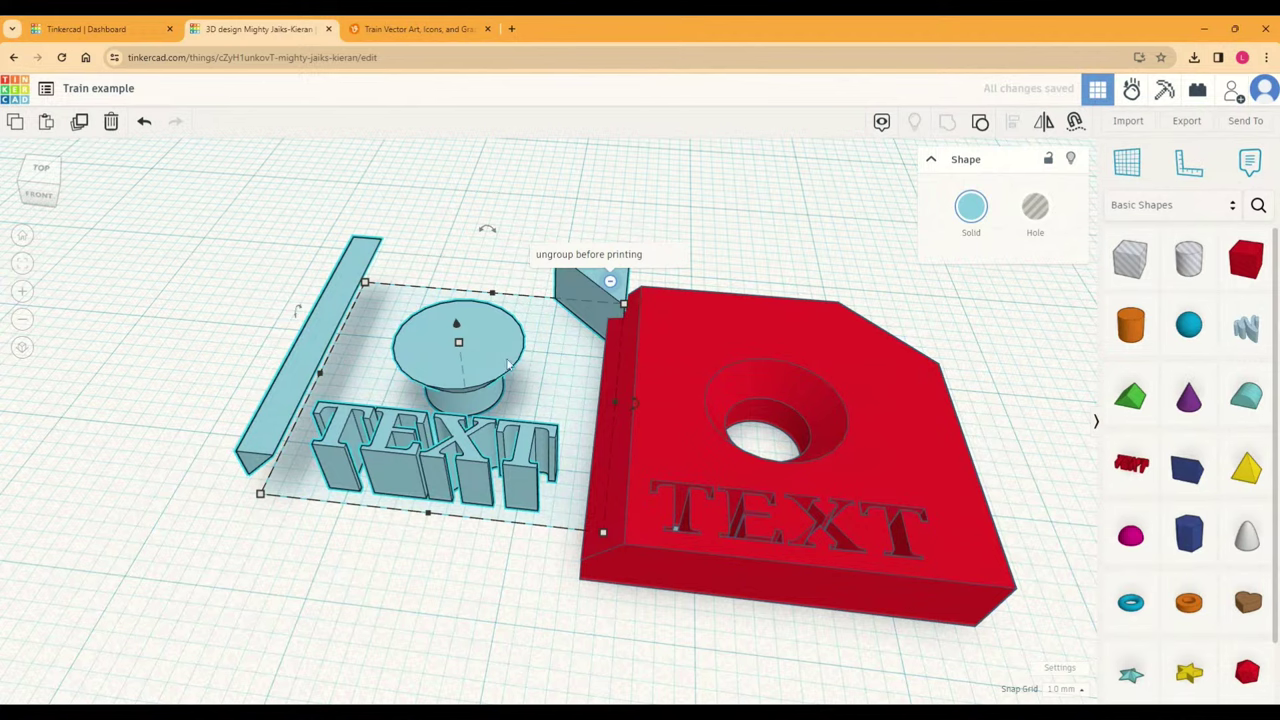
drag(892, 466, 564, 416)
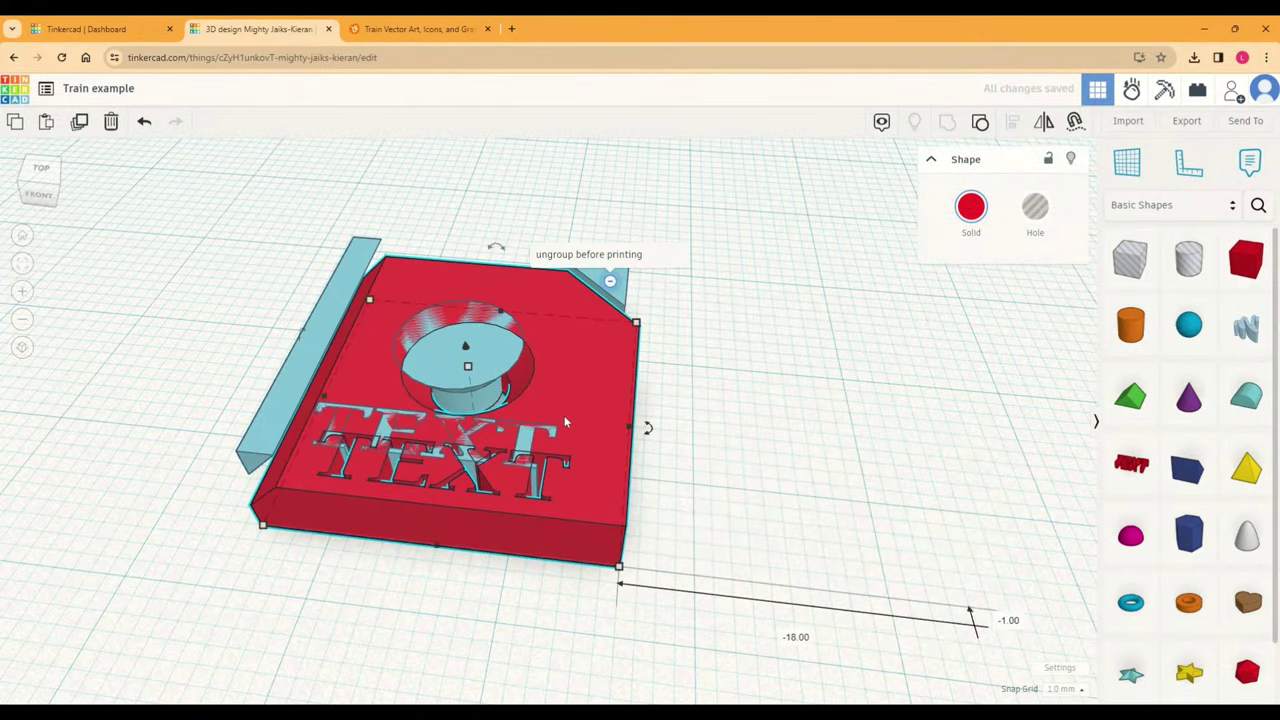
key(ctrl+z)
key(ctrl+z)
click(790, 445)
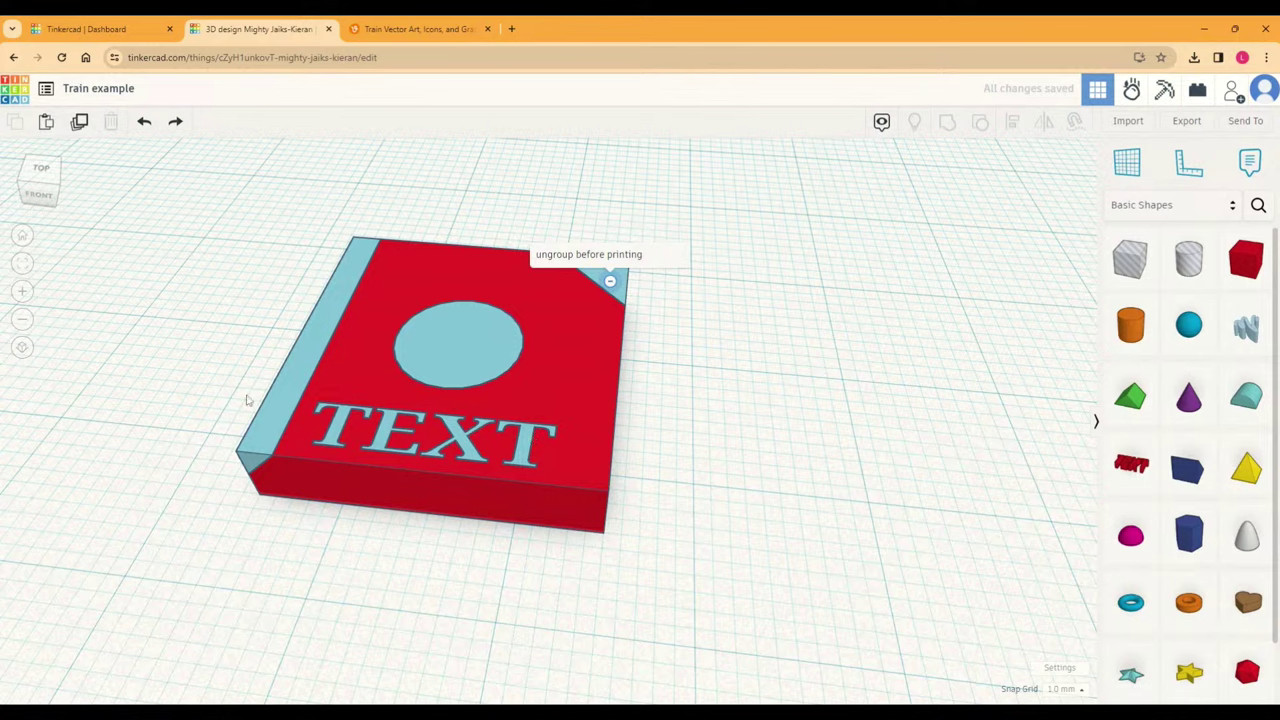
Step: Move the light blue pieces out of the red block, ungroup them and delete the hole copy, leaving the full box
click(277, 396)
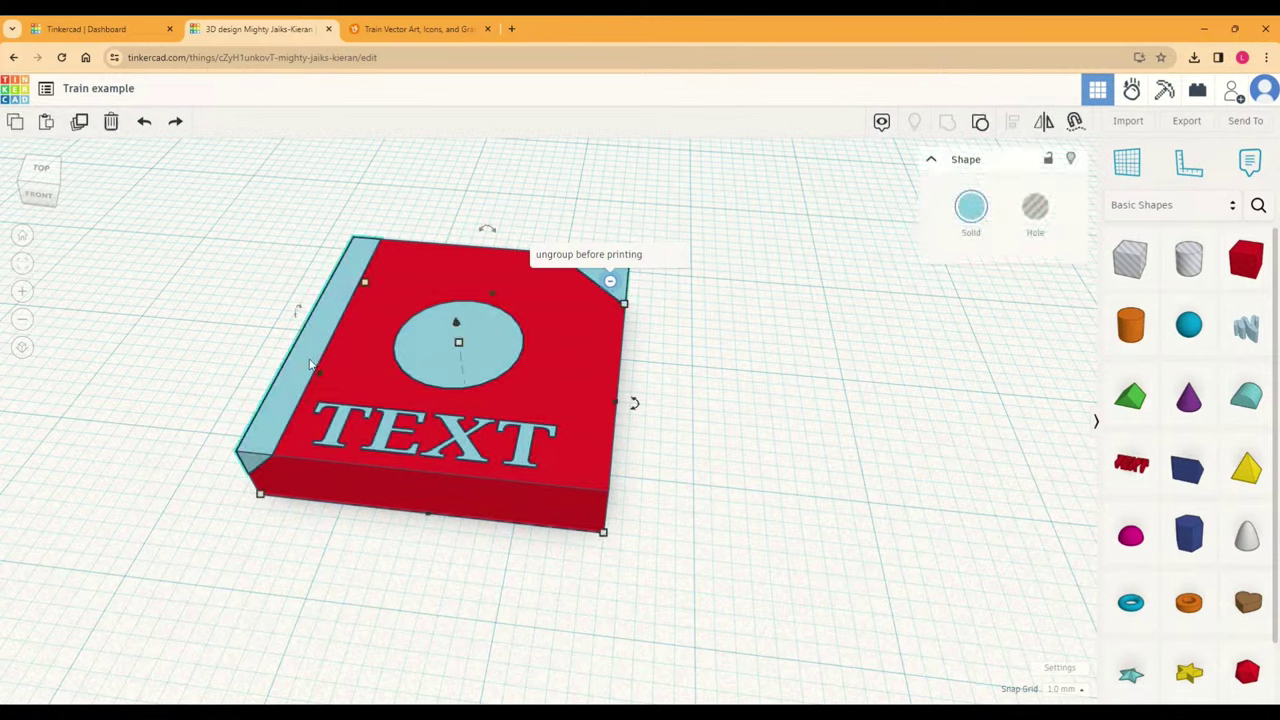
key(ctrl+a)
drag(541, 362, 795, 482)
click(735, 582)
key(ctrl+shift+g)
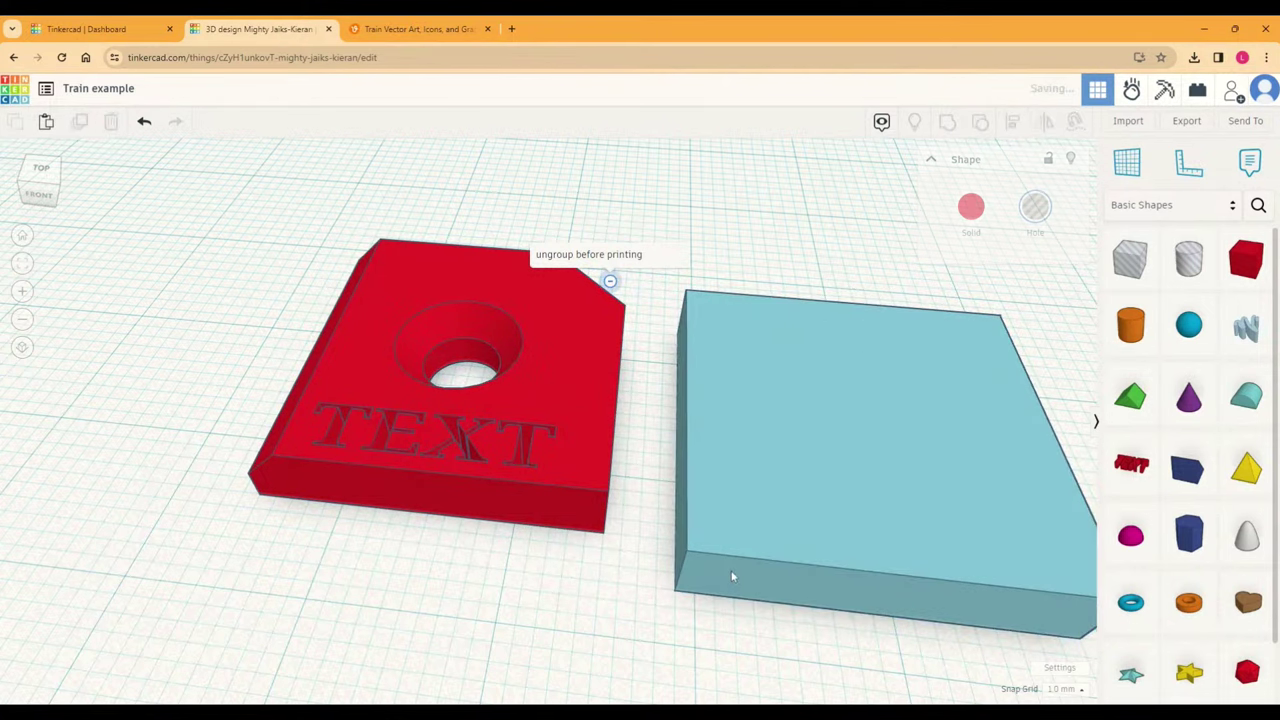
Step: Move the light blue box closer to the red block, and move the red block 21 mm over the box
click(890, 503)
drag(890, 503, 862, 477)
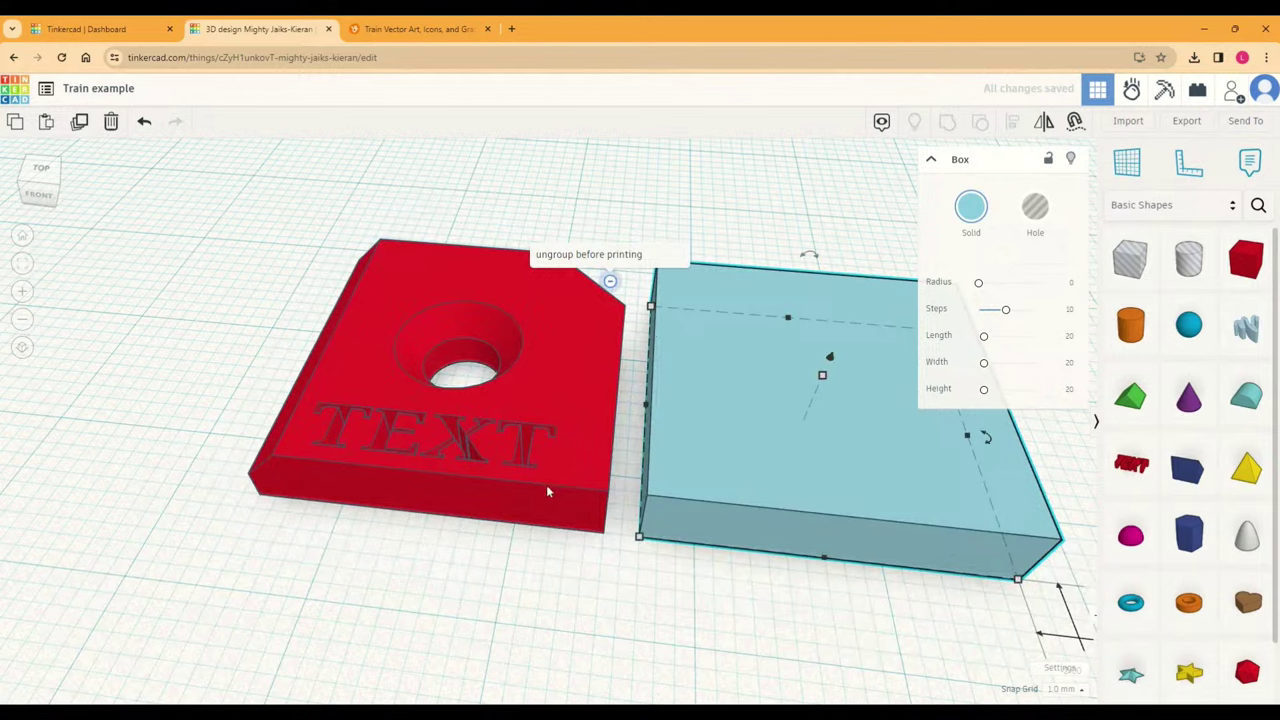
drag(546, 491, 955, 545)
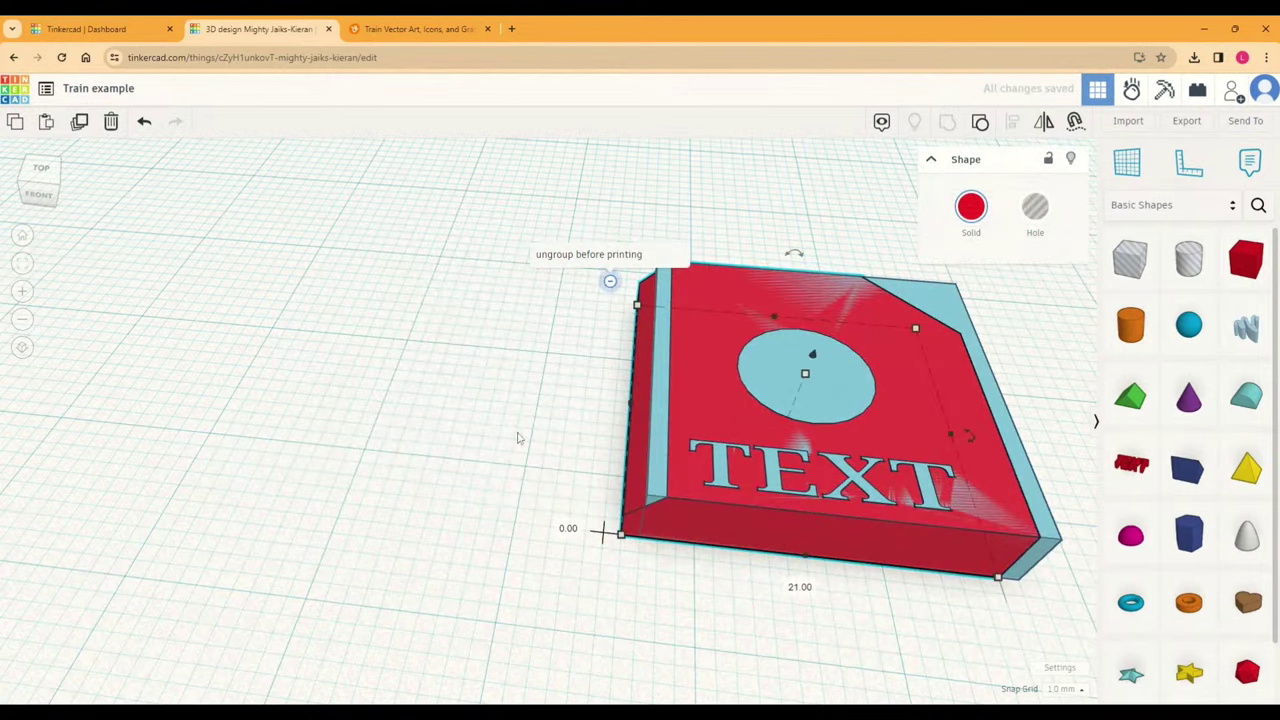
Step: Select the overlapping red block and light blue box and align their centres across the width
key(ctrl+a)
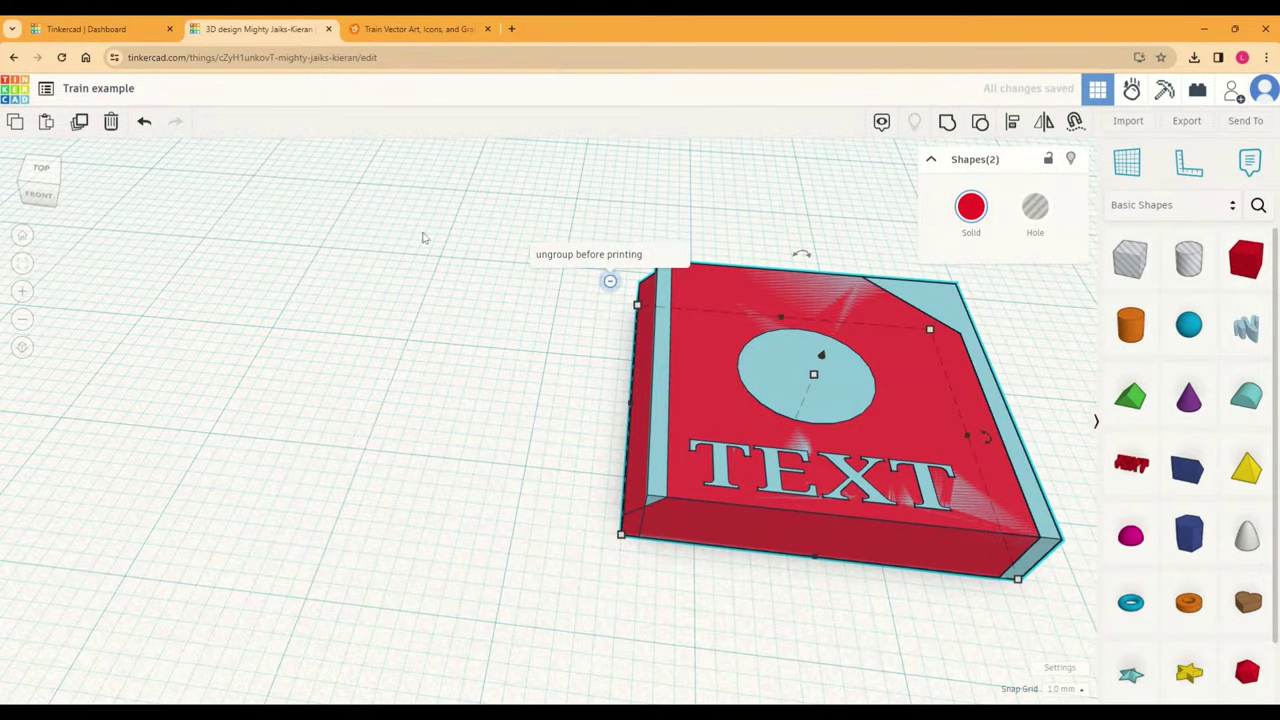
drag(422, 197, 852, 508)
click(1012, 121)
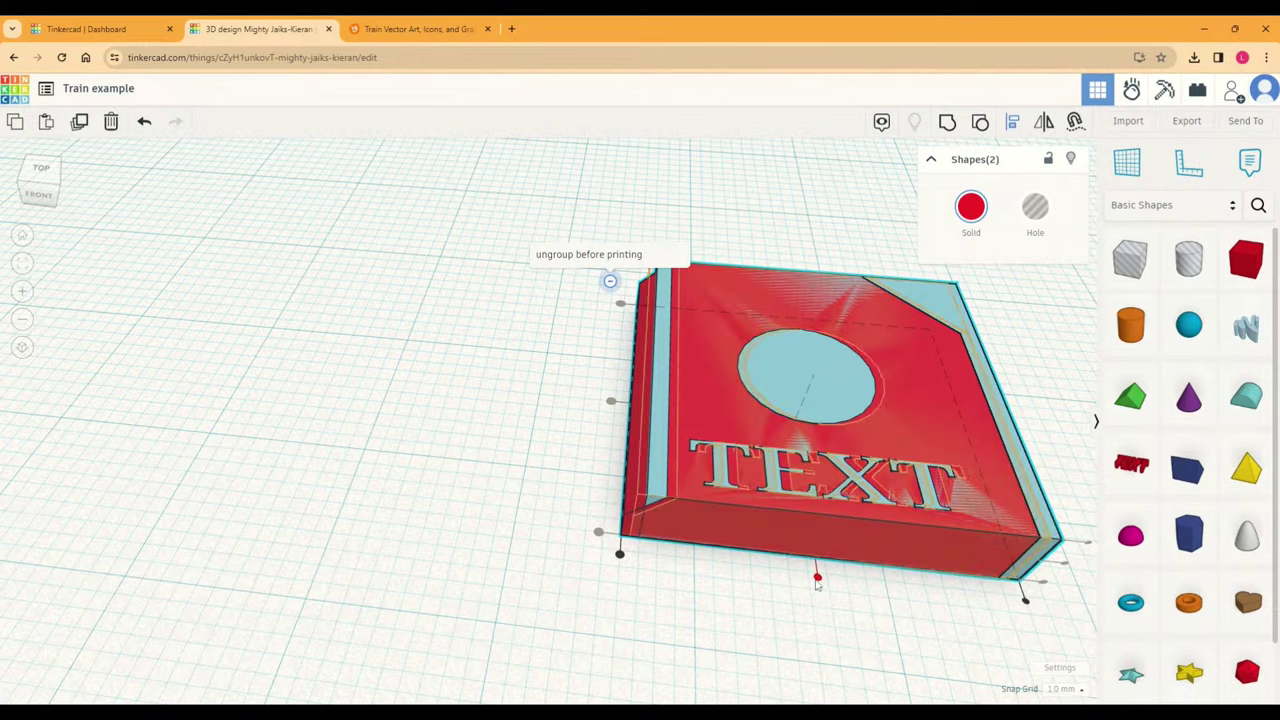
click(817, 577)
click(734, 612)
Step: Separate the light blue box from the red block, placing the red block 22 mm over on the other side of the box
drag(490, 484, 832, 560)
drag(958, 493, 565, 540)
click(703, 503)
right_drag(735, 508, 689, 480)
mouse_move(565, 548)
right_down()
mouse_move(600, 545)
mouse_move(577, 543)
right_up()
drag(577, 543, 980, 505)
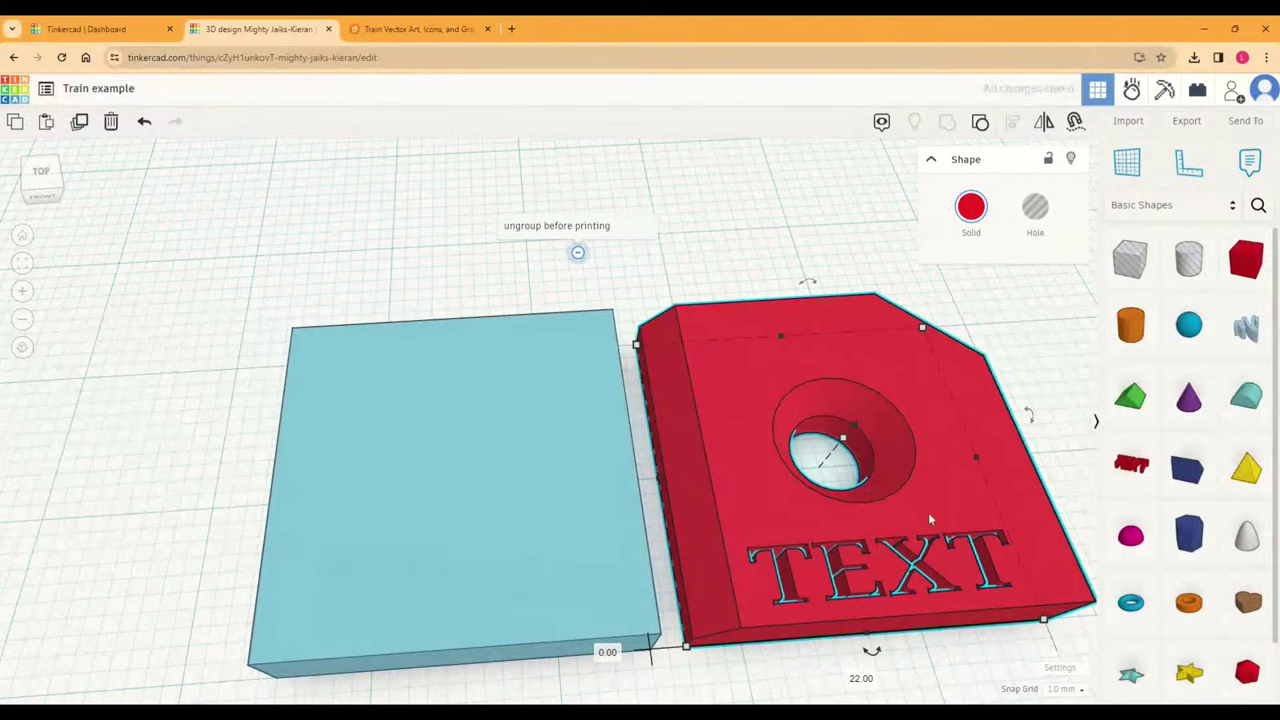
Step: Move the red block back over the light blue box and align both shapes' centres in width and length
click(512, 520)
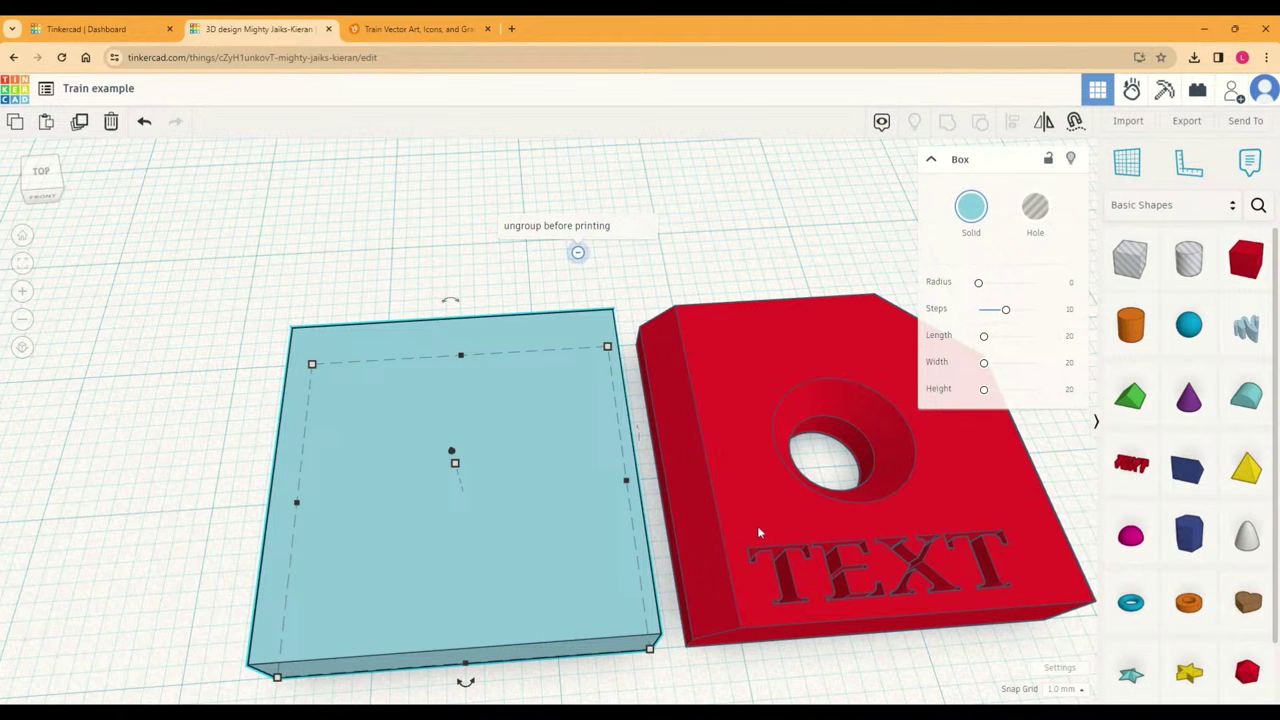
drag(740, 535, 402, 538)
key(ctrl+a)
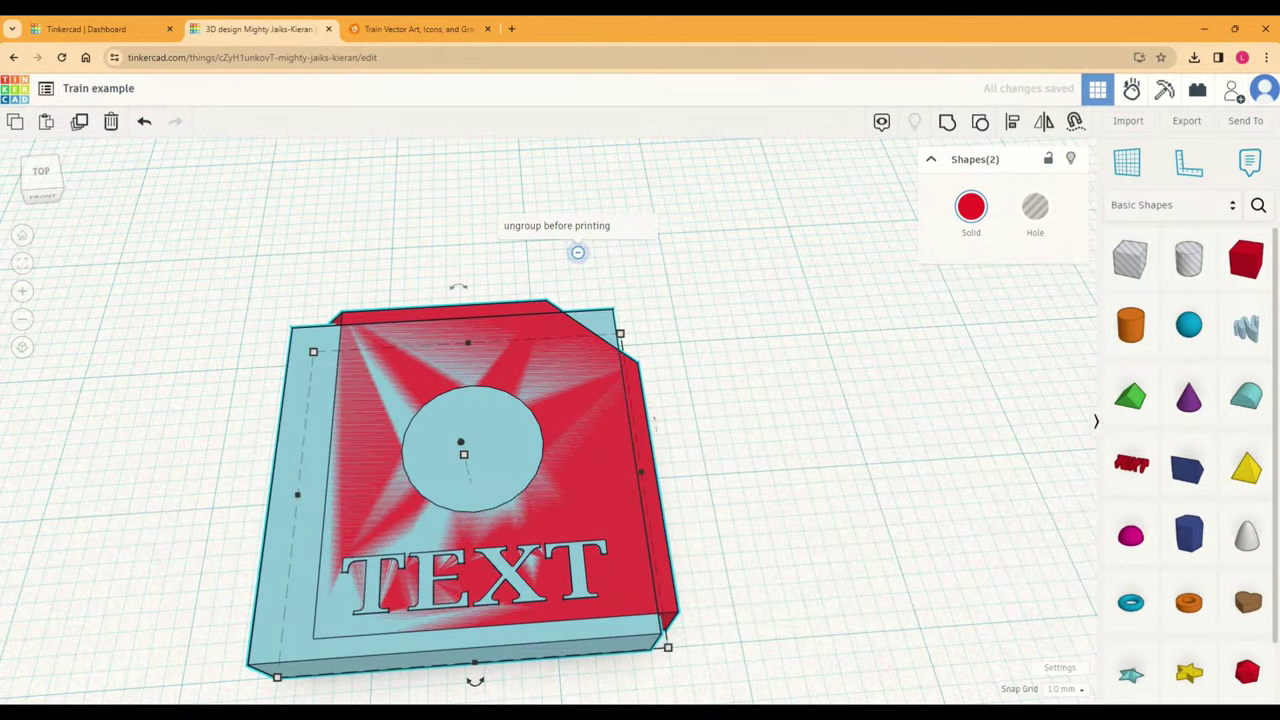
key(l)
click(475, 690)
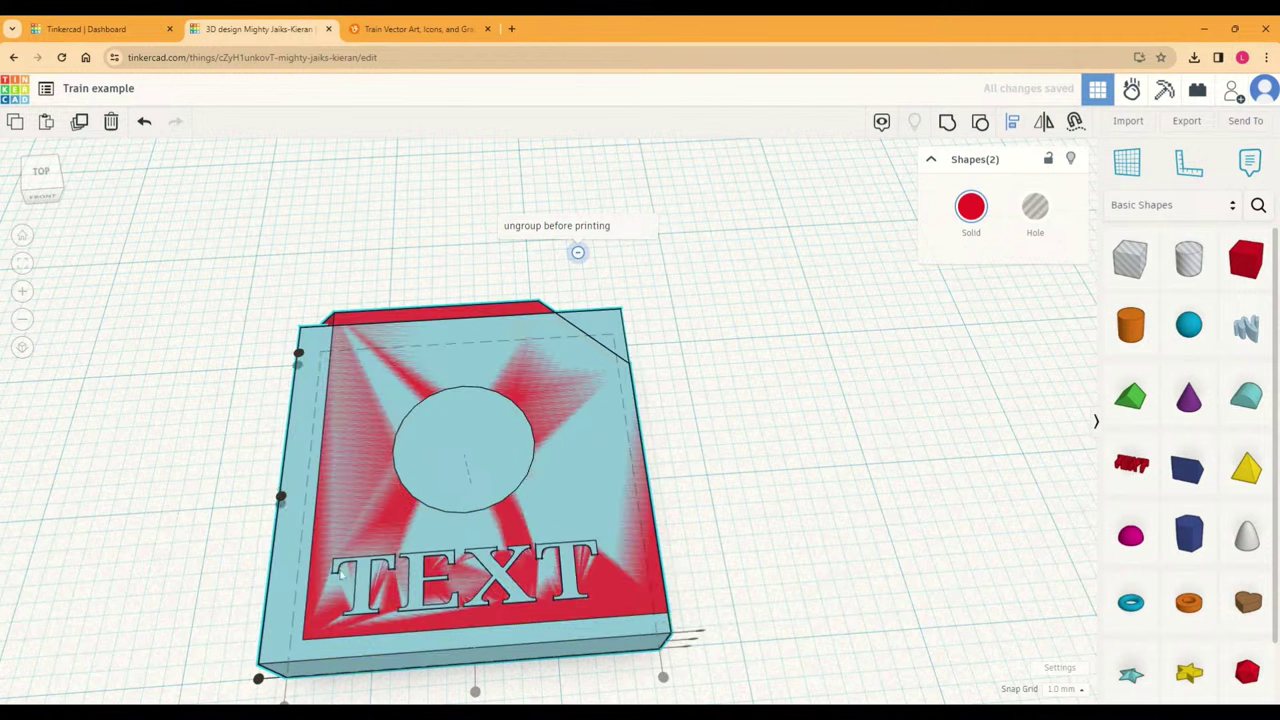
click(281, 497)
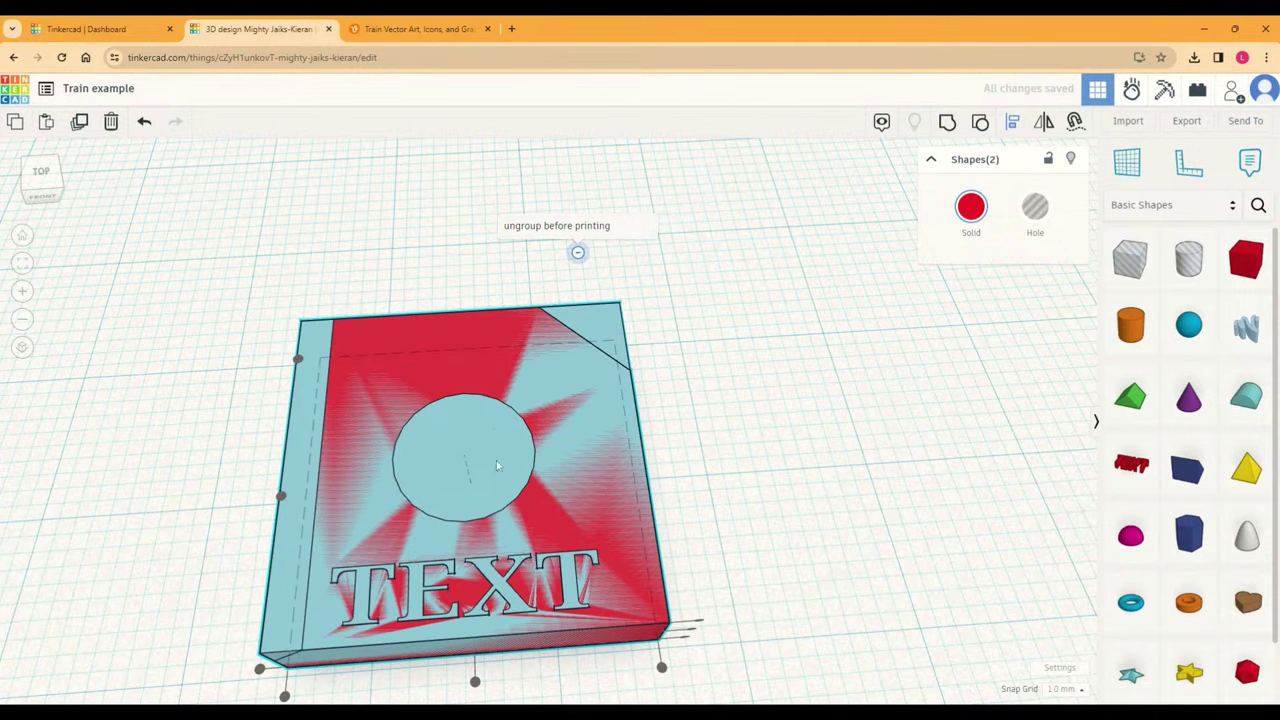
click(704, 478)
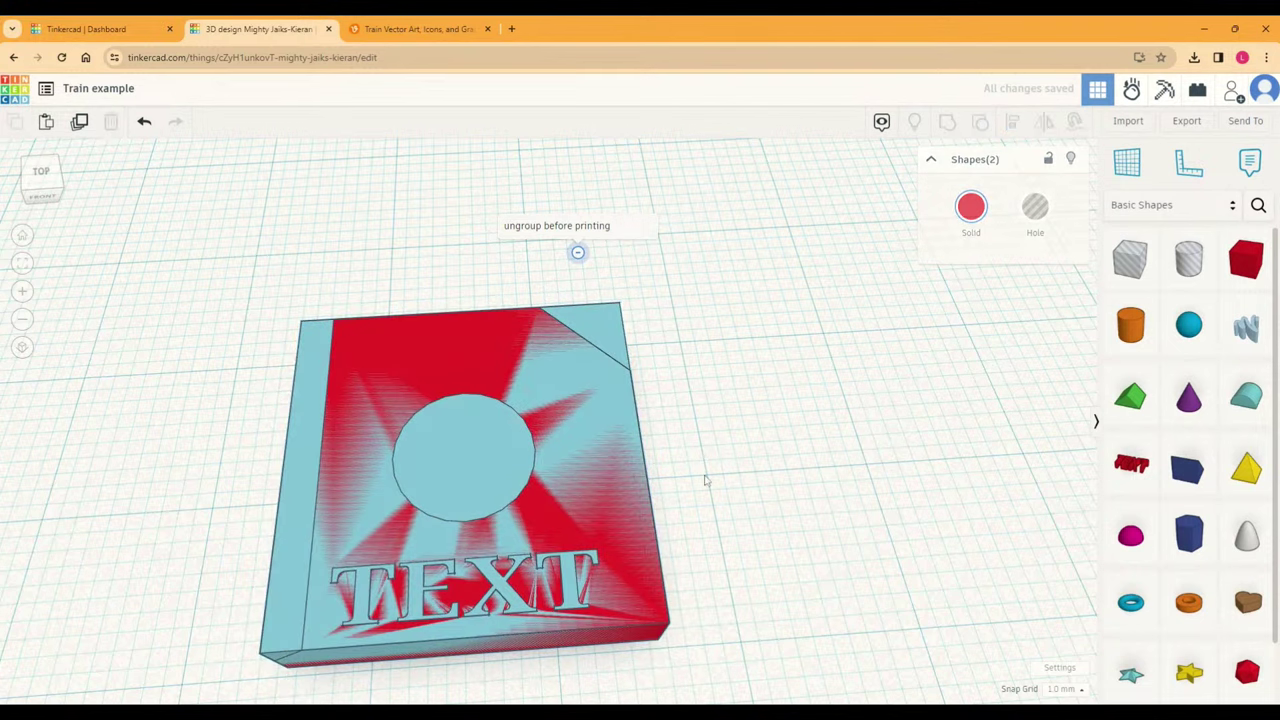
Step: Duplicate the red block in place, turn the copy into a hole, and group it with the light blue box to cut it
click(417, 345)
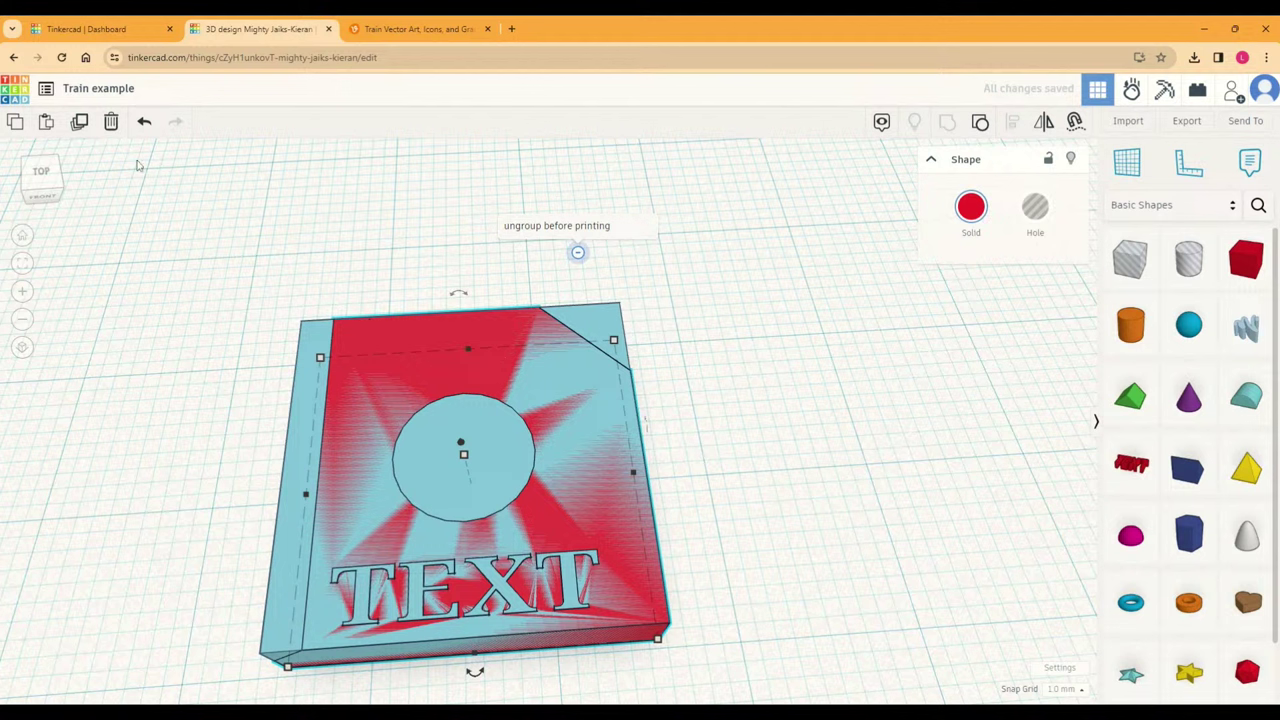
click(86, 129)
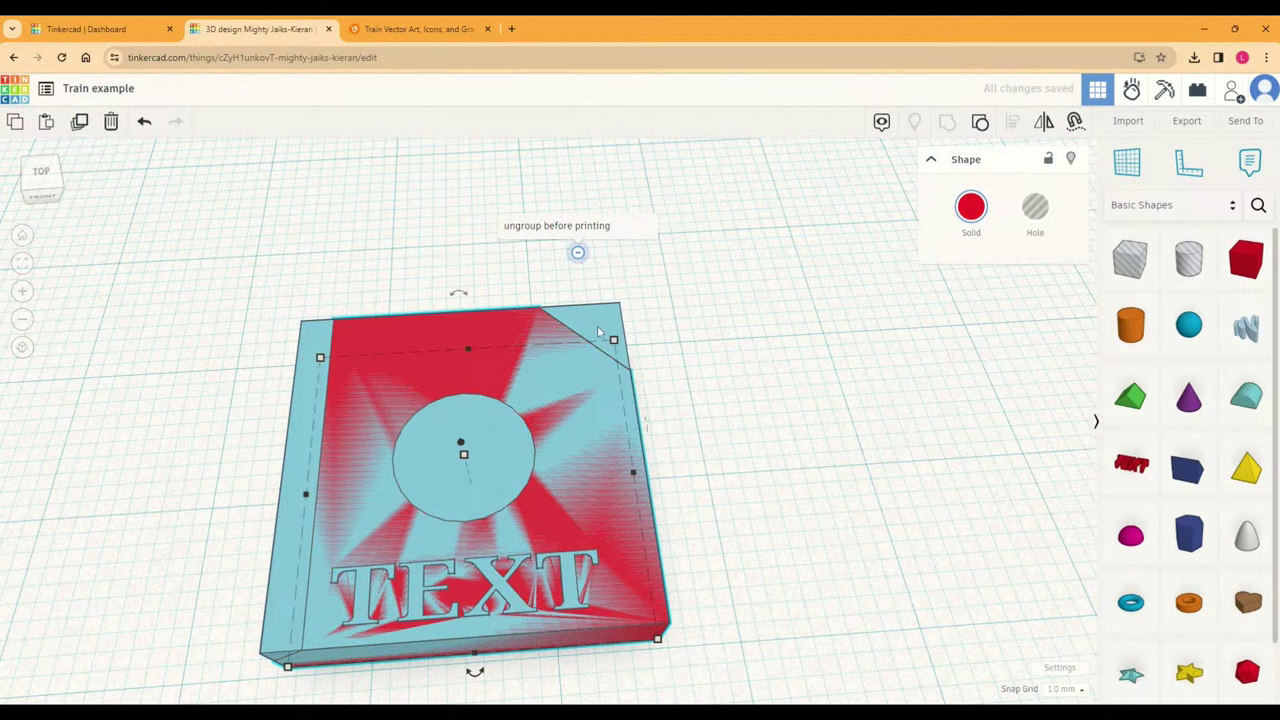
click(1036, 228)
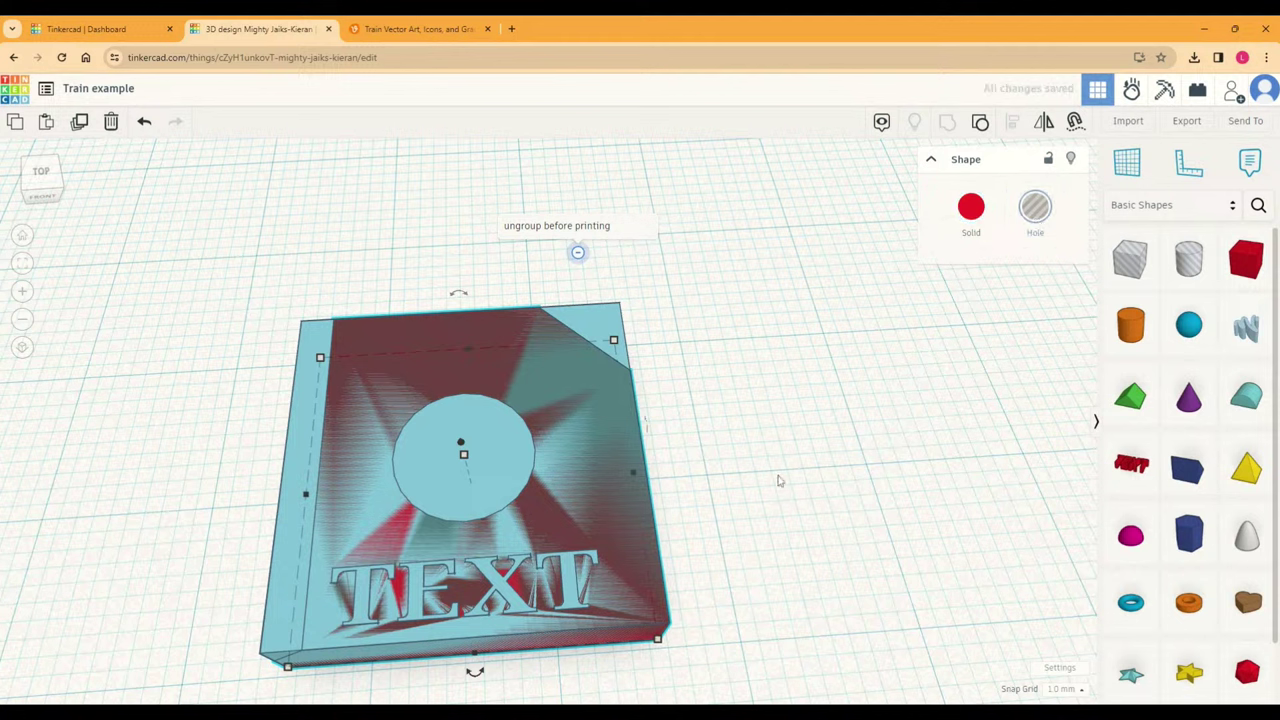
shift+click(616, 322)
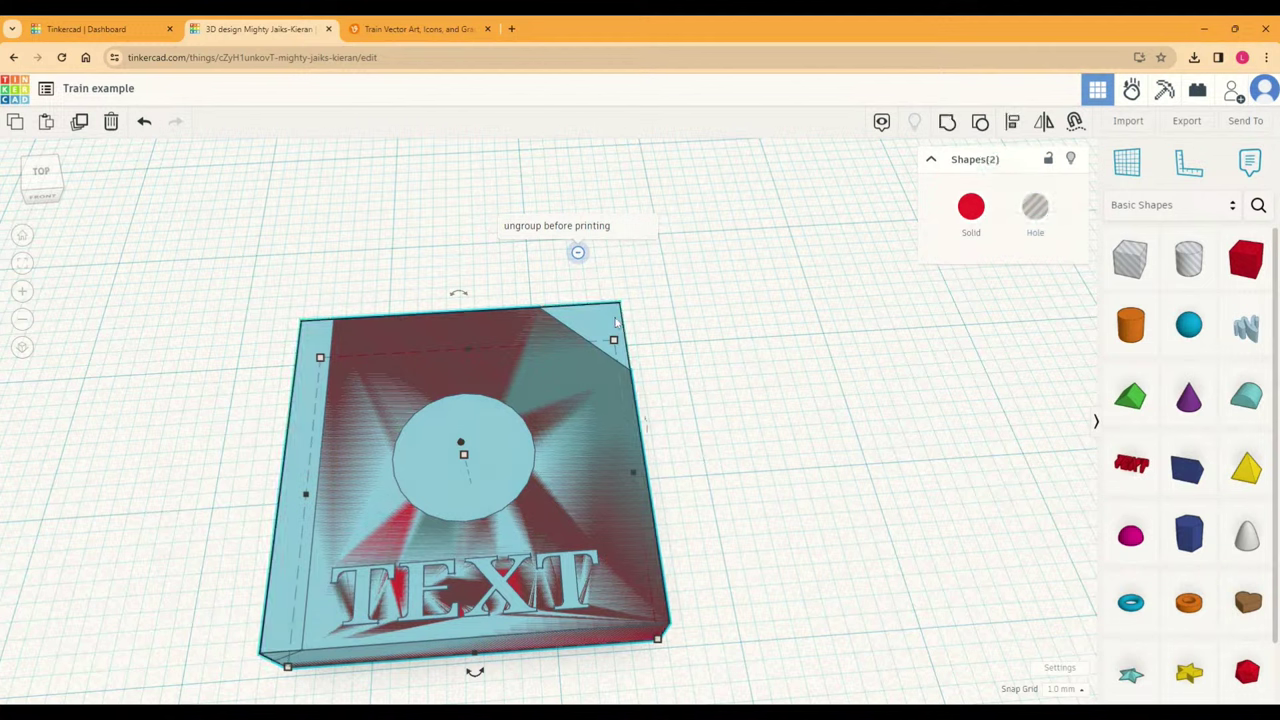
click(947, 121)
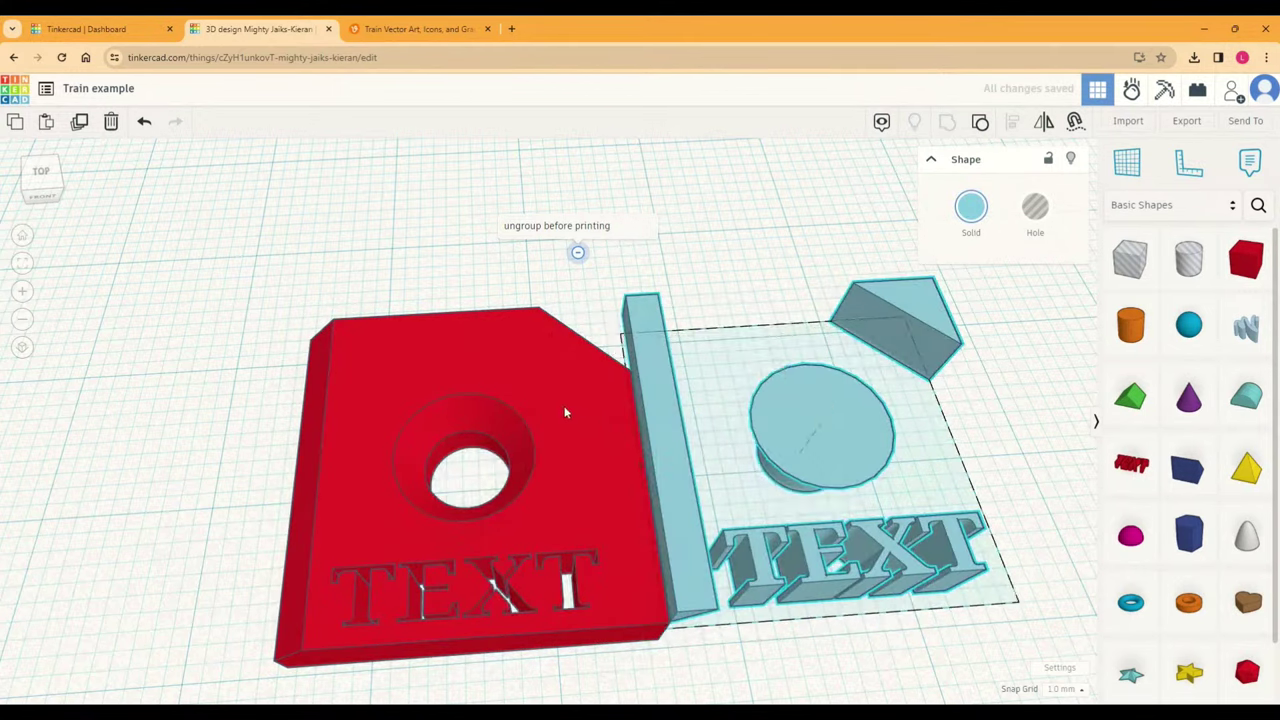
Step: Turn the red block into a hole, move it 3.5 mm away from the light blue pieces, and examine both shapes
click(1038, 212)
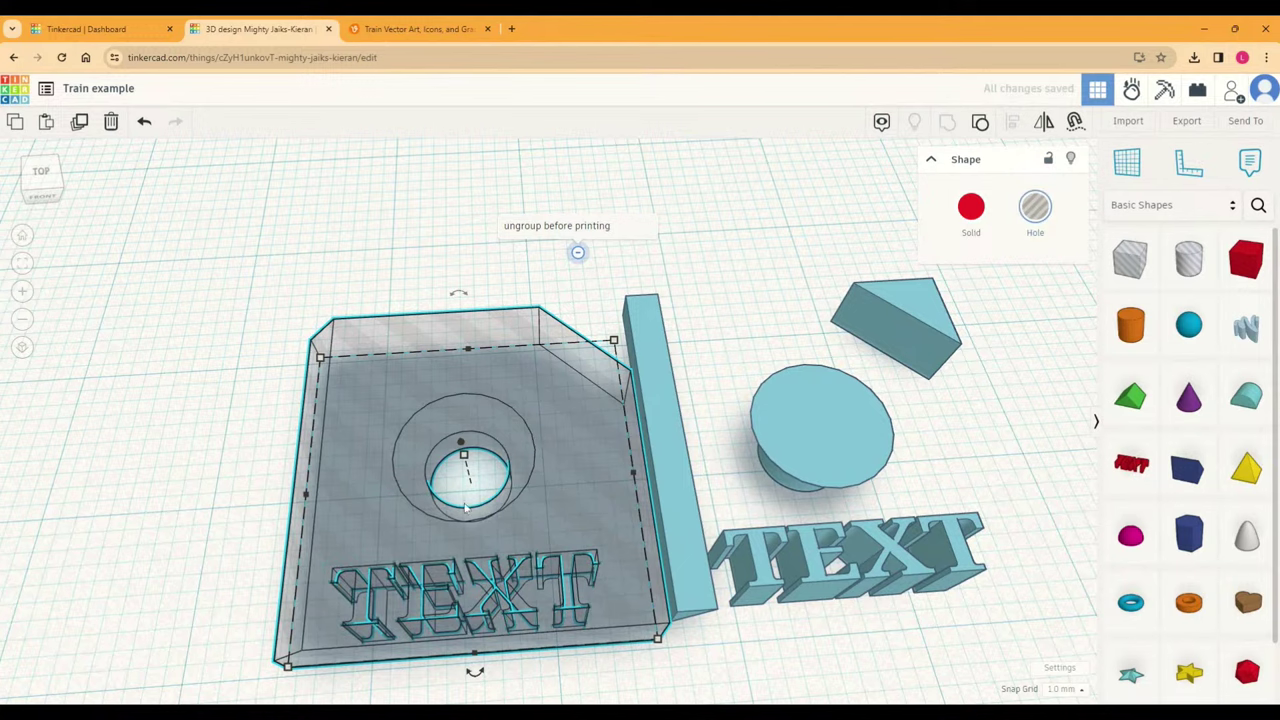
drag(576, 503, 503, 475)
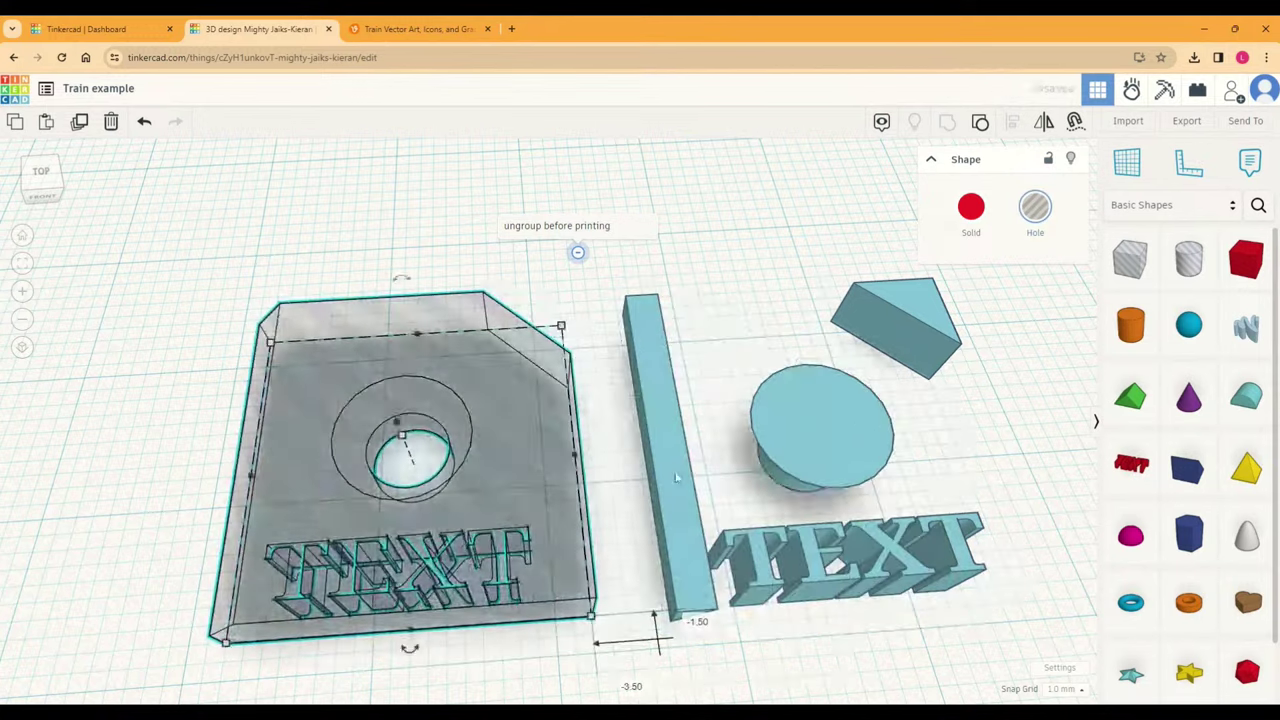
click(835, 443)
right_drag(835, 443, 848, 473)
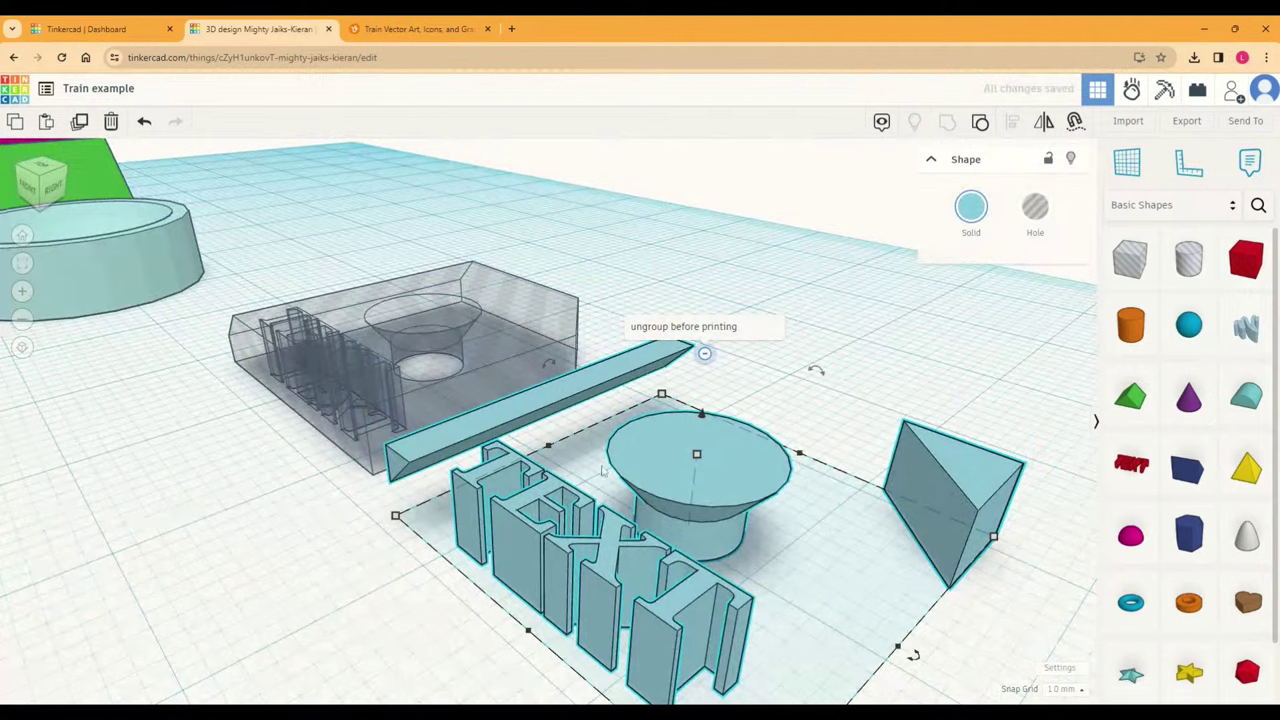
Step: Undo the red block's hole conversion and the moves, returning the light blue pieces into the solid red block
key(ctrl+z)
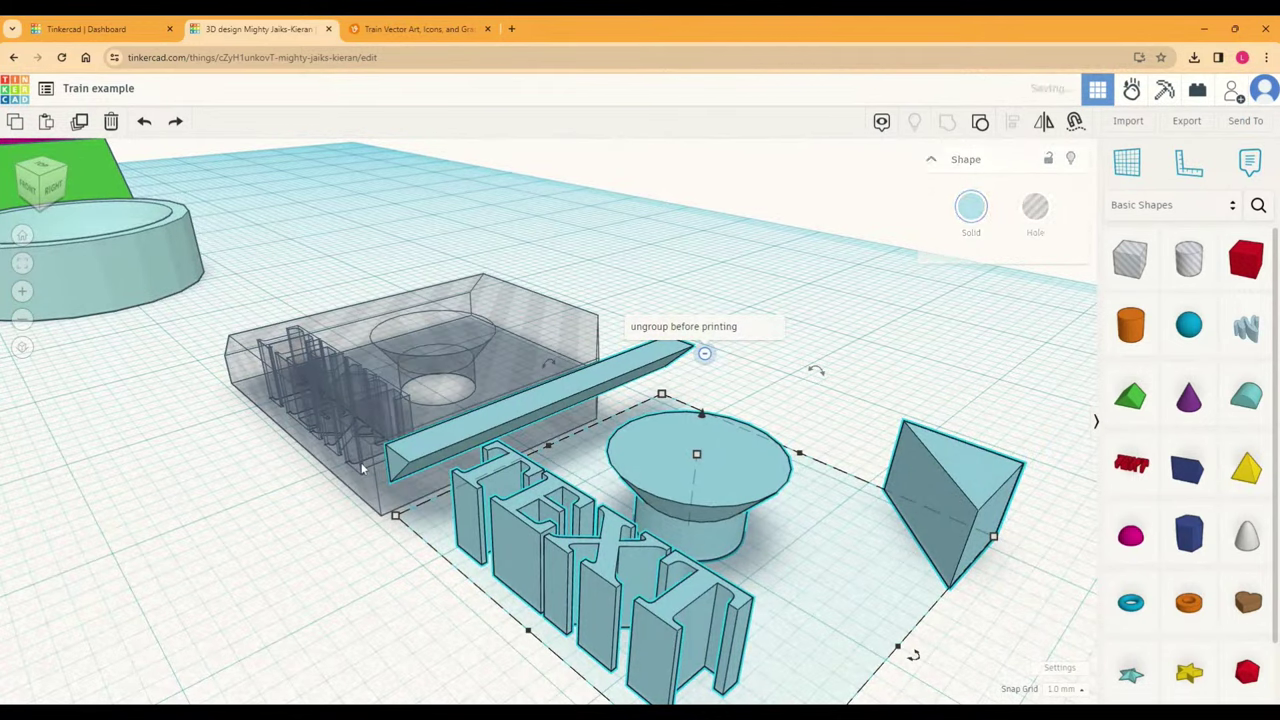
key(ctrl+z)
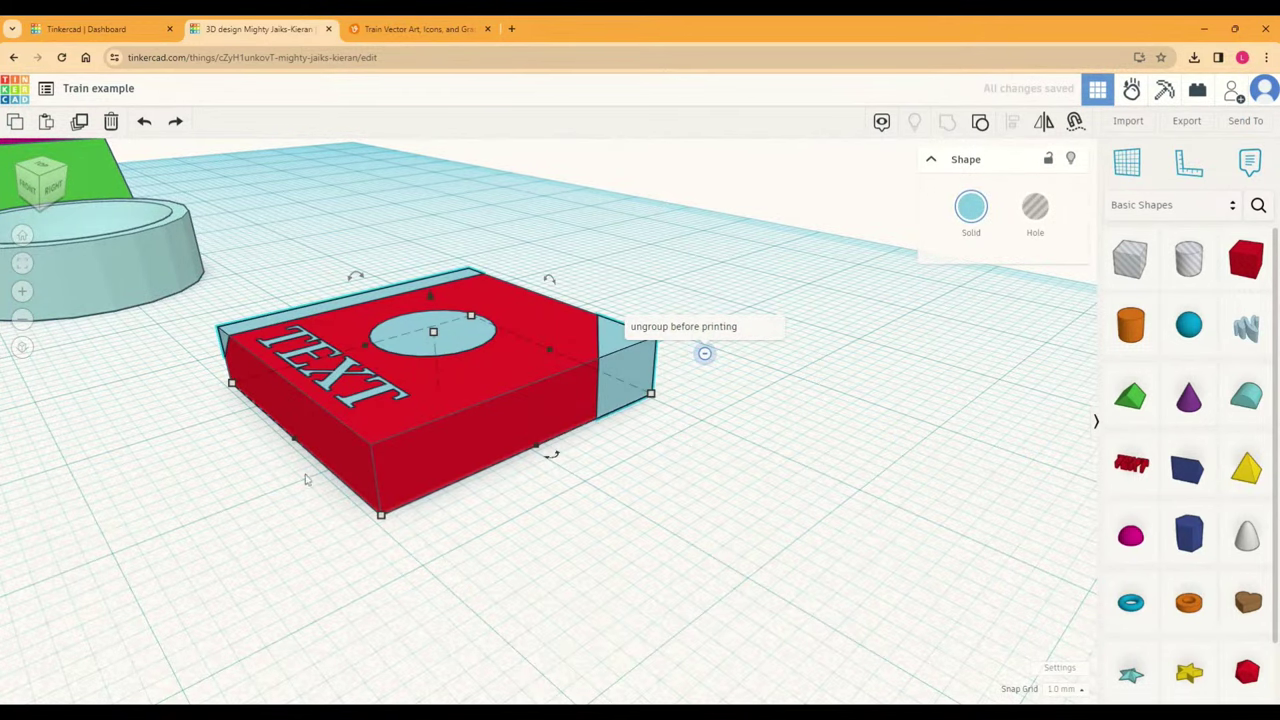
right_drag(308, 480, 509, 501)
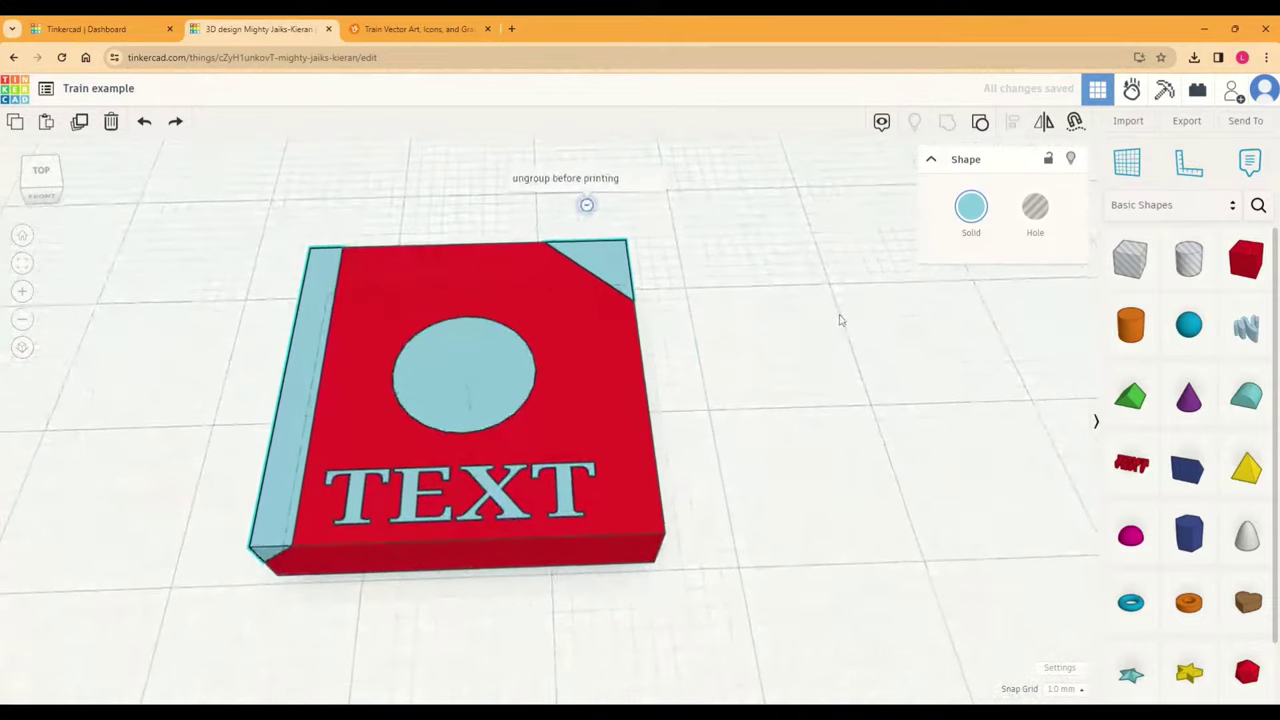
click(751, 496)
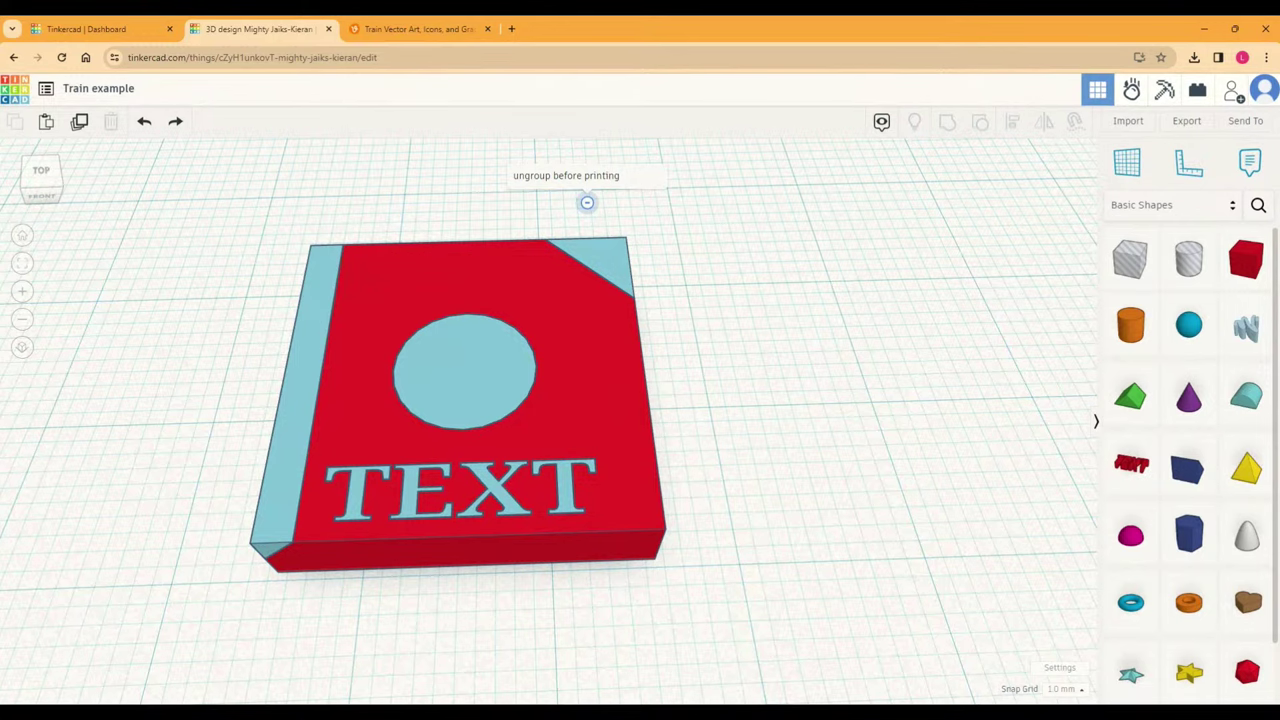
Step: Select the red block and the light blue pieces together, try to group them, and undo the grouping
right_drag(750, 494, 662, 328)
mouse_move(662, 328)
mouse_down()
mouse_move(674, 320)
mouse_move(655, 322)
mouse_up()
click(674, 503)
click(337, 290)
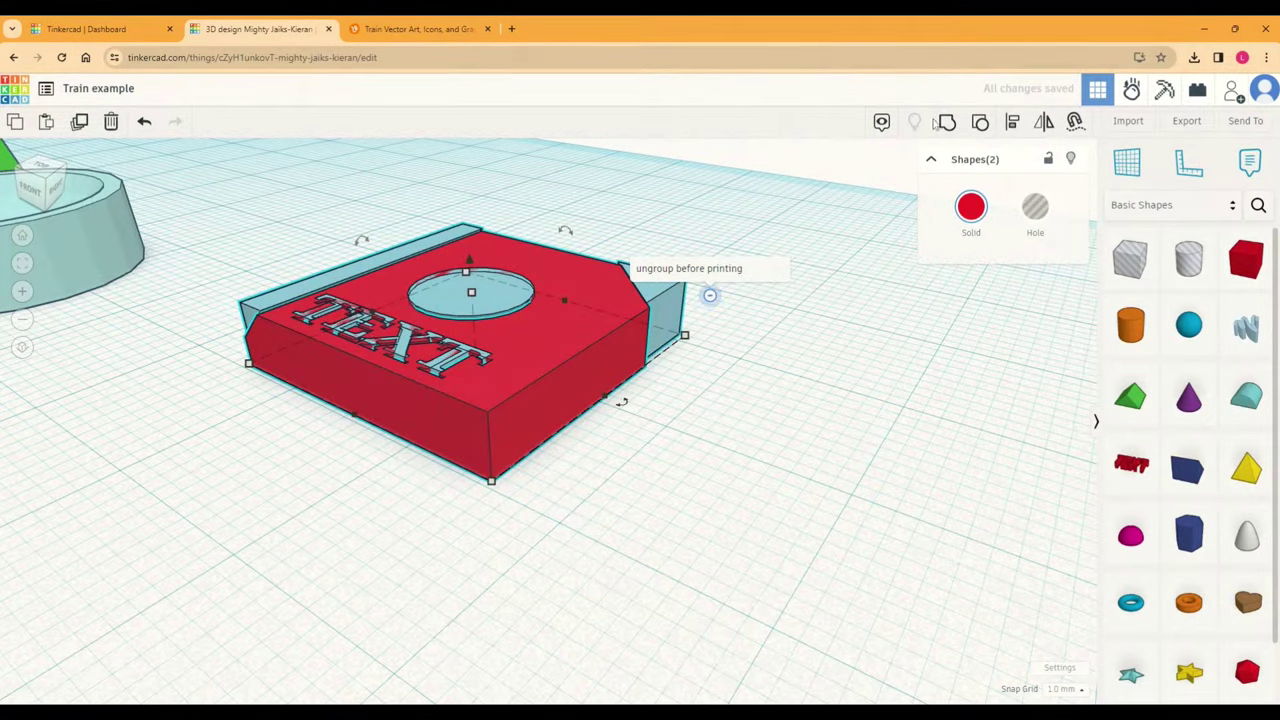
click(944, 146)
click(600, 400)
key(ctrl+z)
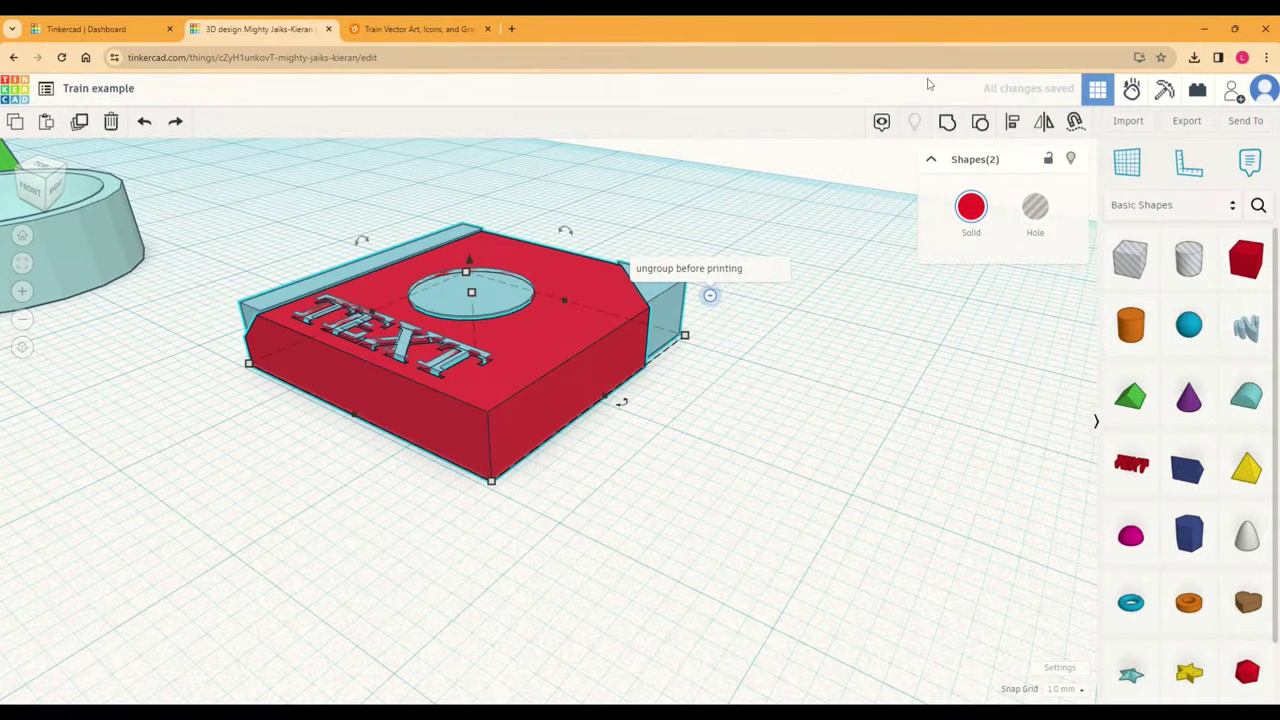
Step: Align the centres of the red block and light blue pieces in width, then dismiss the "ungroup before printing" note
click(1012, 121)
click(340, 427)
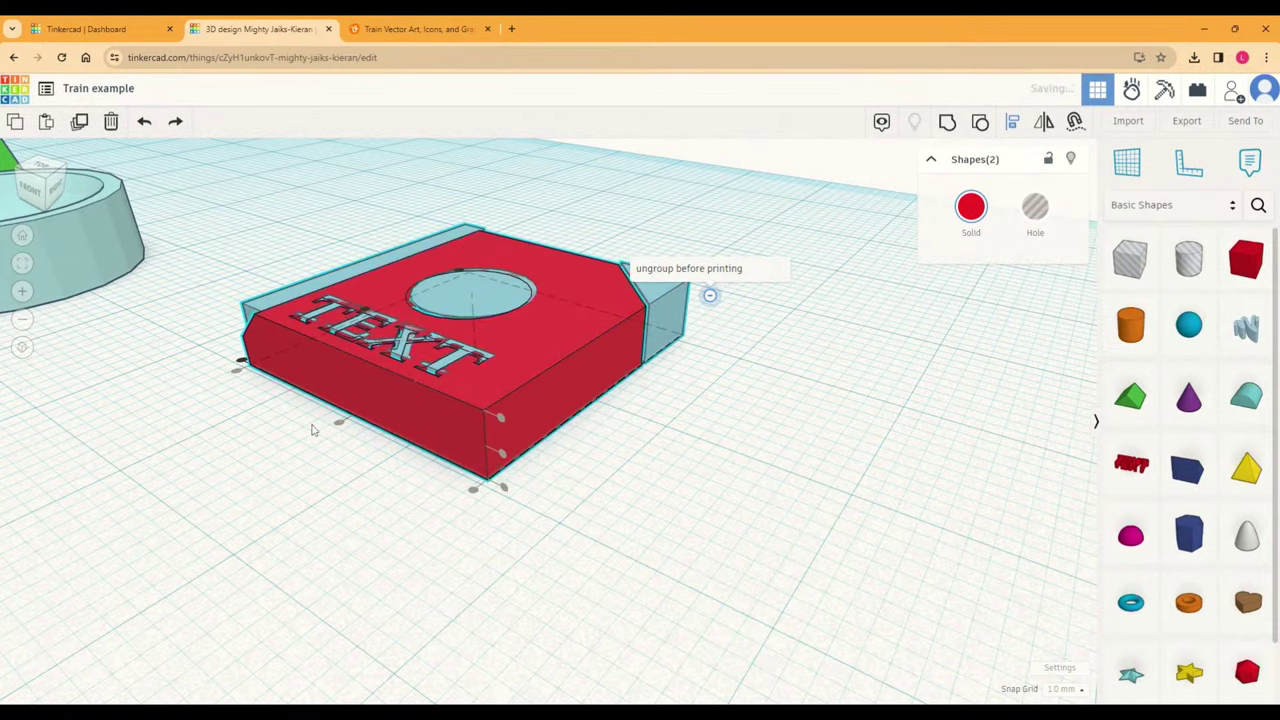
right_drag(340, 427, 646, 511)
scroll(752, 445, down, 5)
scroll(686, 517, up, 2)
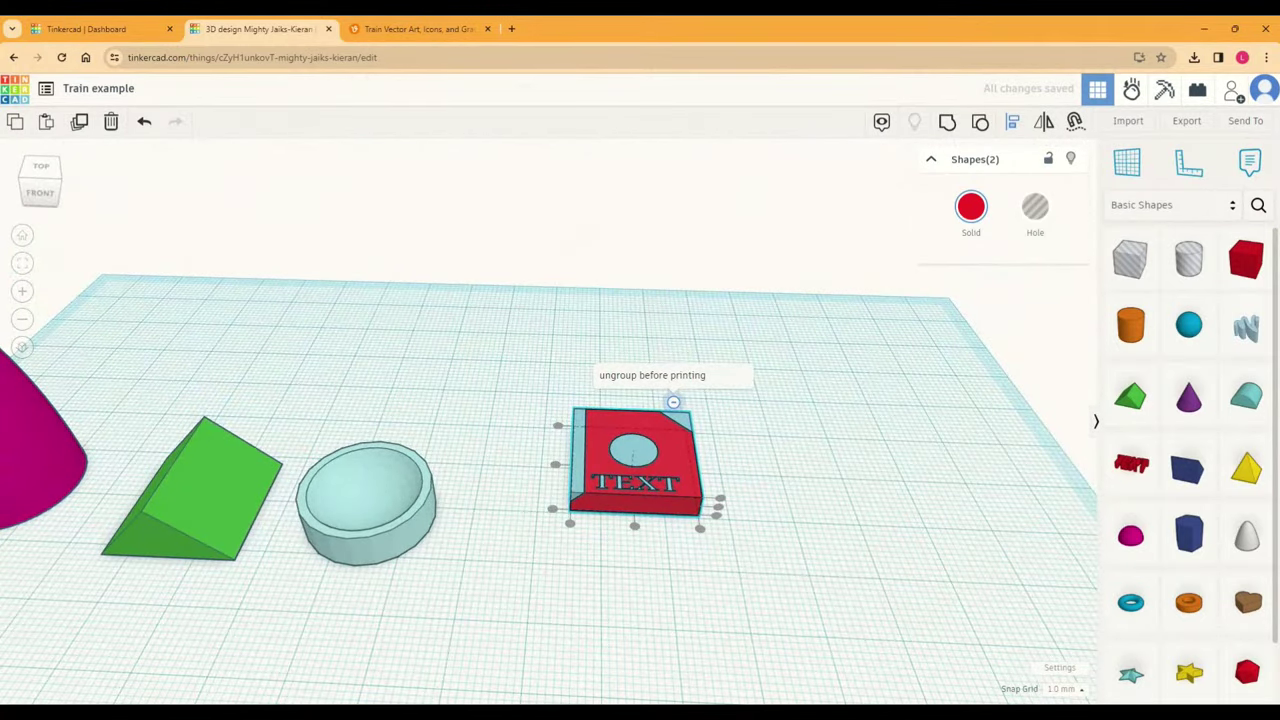
click(680, 390)
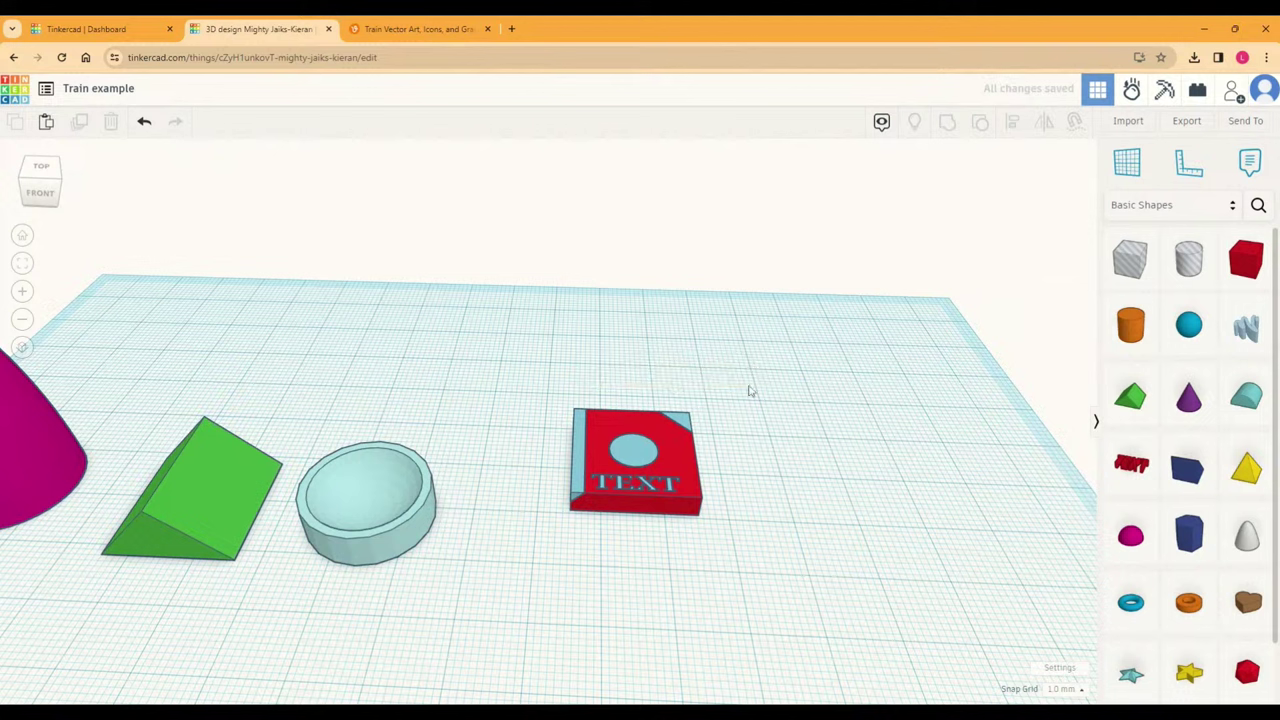
drag(621, 377, 556, 470)
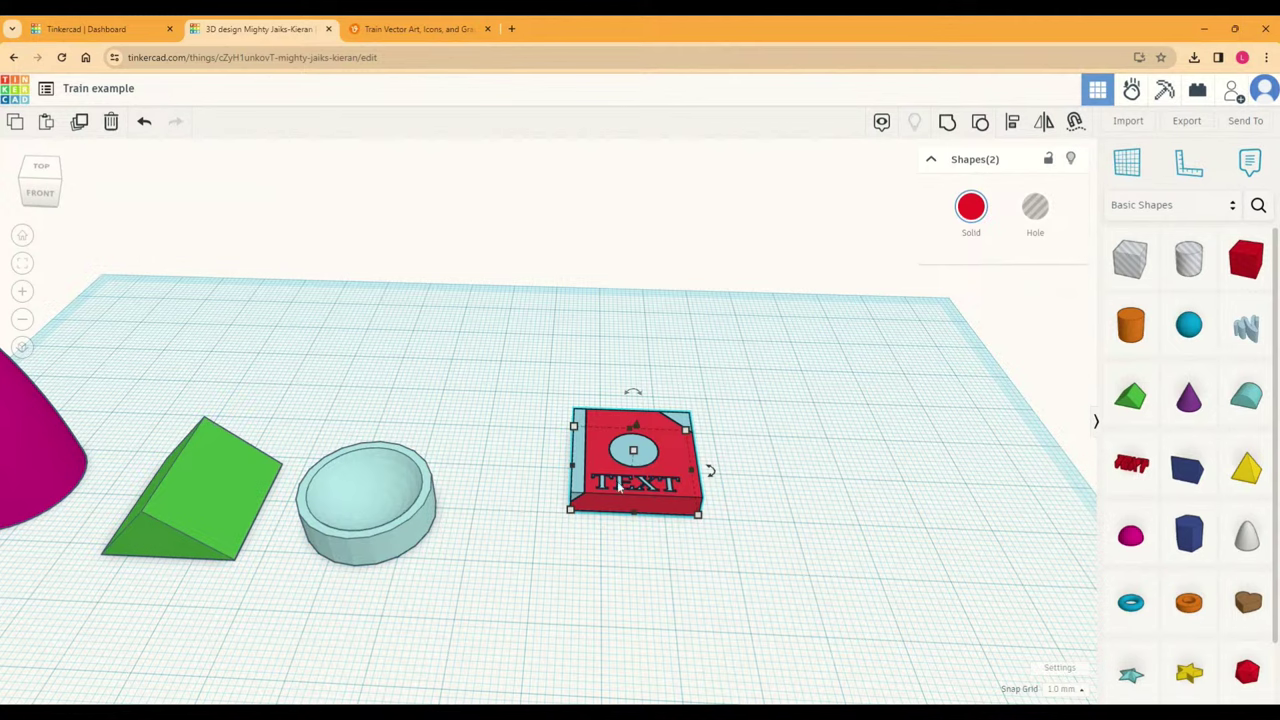
Step: Move the magenta half sphere 45 mm across and 31.75 mm back, behind the light blue bowl, and lower its height
drag(78, 450, 373, 352)
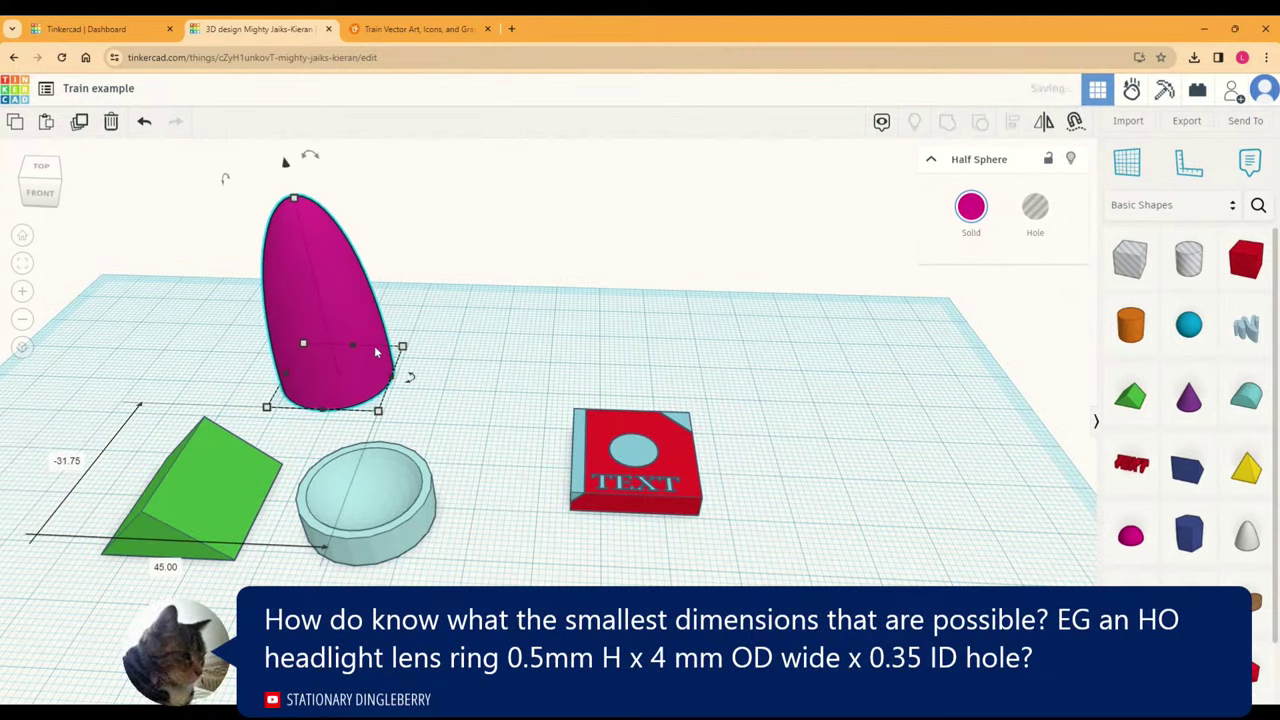
drag(292, 221, 311, 338)
click(491, 382)
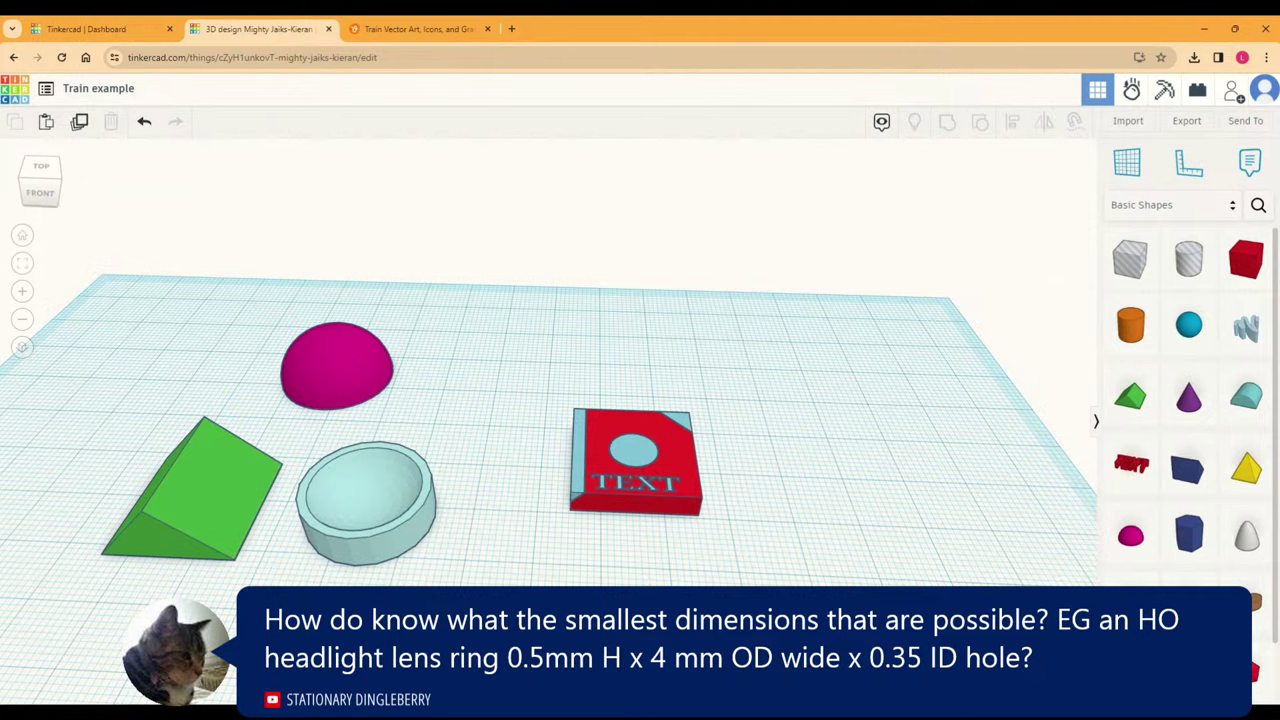
Step: Set the magenta half sphere's width to 0.5 mm and its height to 4 mm
click(357, 377)
scroll(305, 371, up, 2)
scroll(303, 364, up, 2)
mouse_move(490, 480)
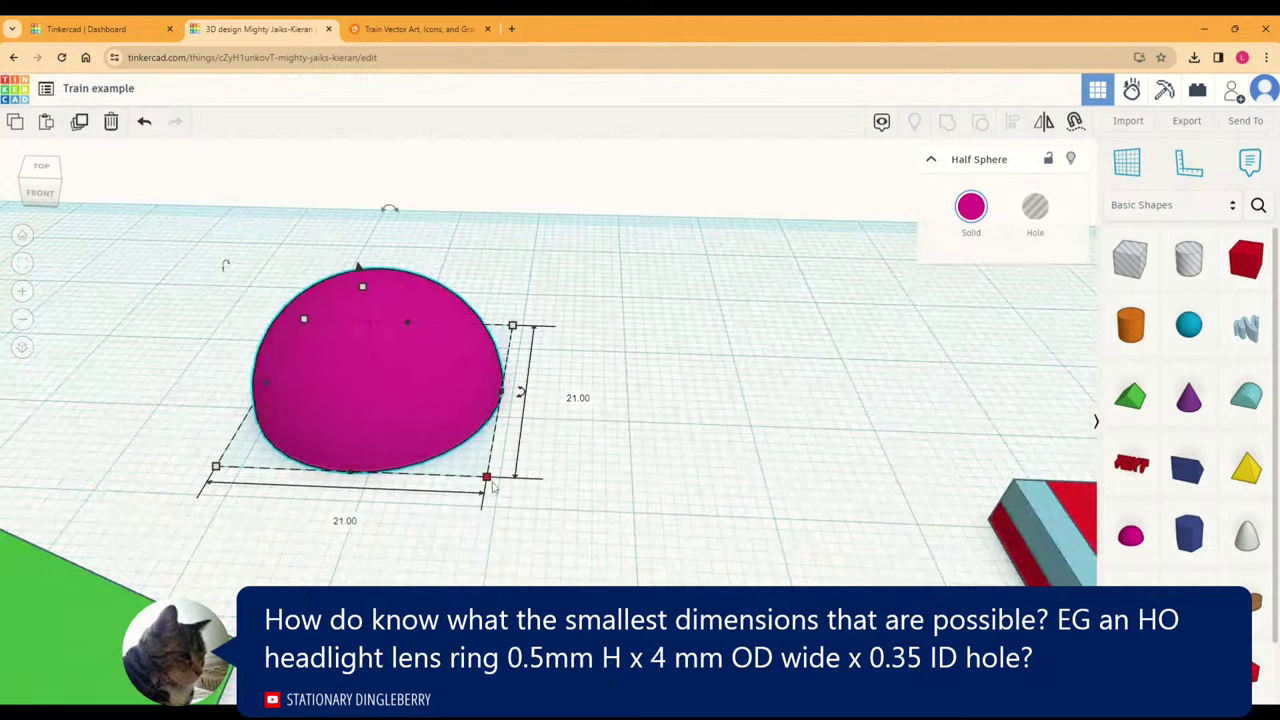
click(336, 518)
text(0.5)
key(Return)
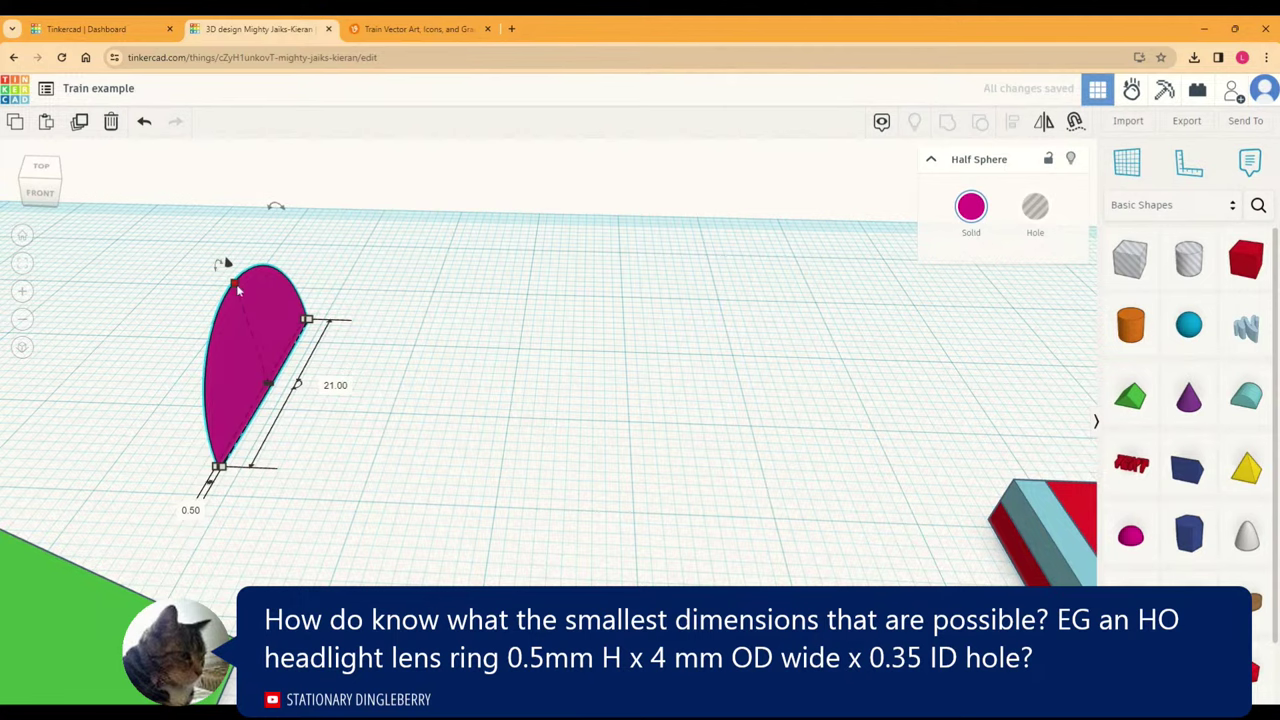
click(315, 335)
text(10)
key(Return)
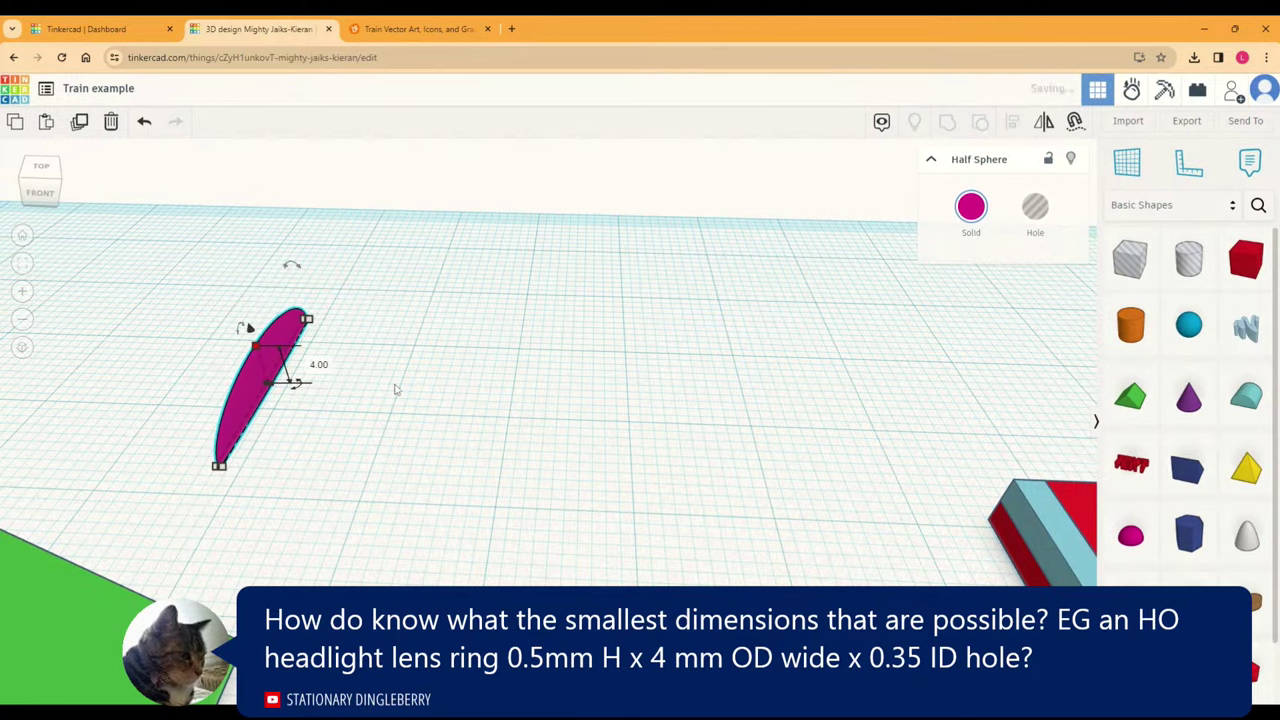
Step: Set the half sphere's length to 0.5 mm and reduce its height to 1 mm
right_drag(61, 327, 200, 189)
mouse_move(322, 341)
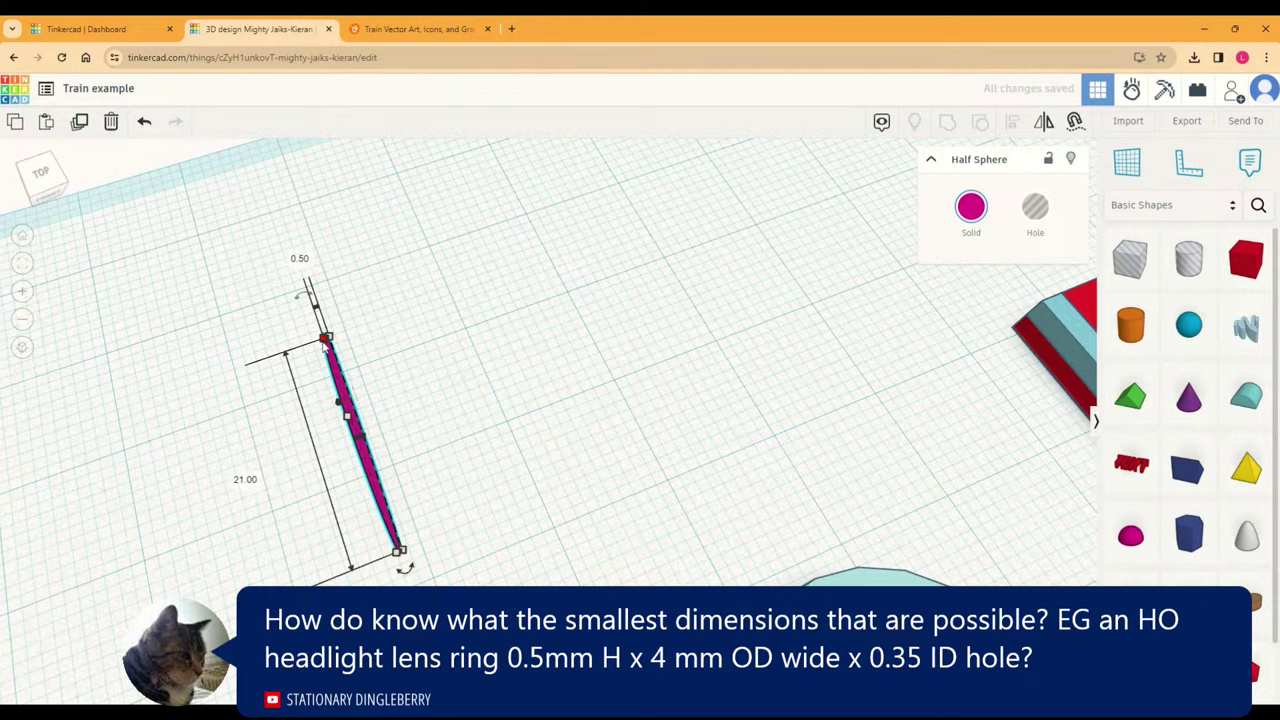
click(240, 479)
text(0.5)
key(Return)
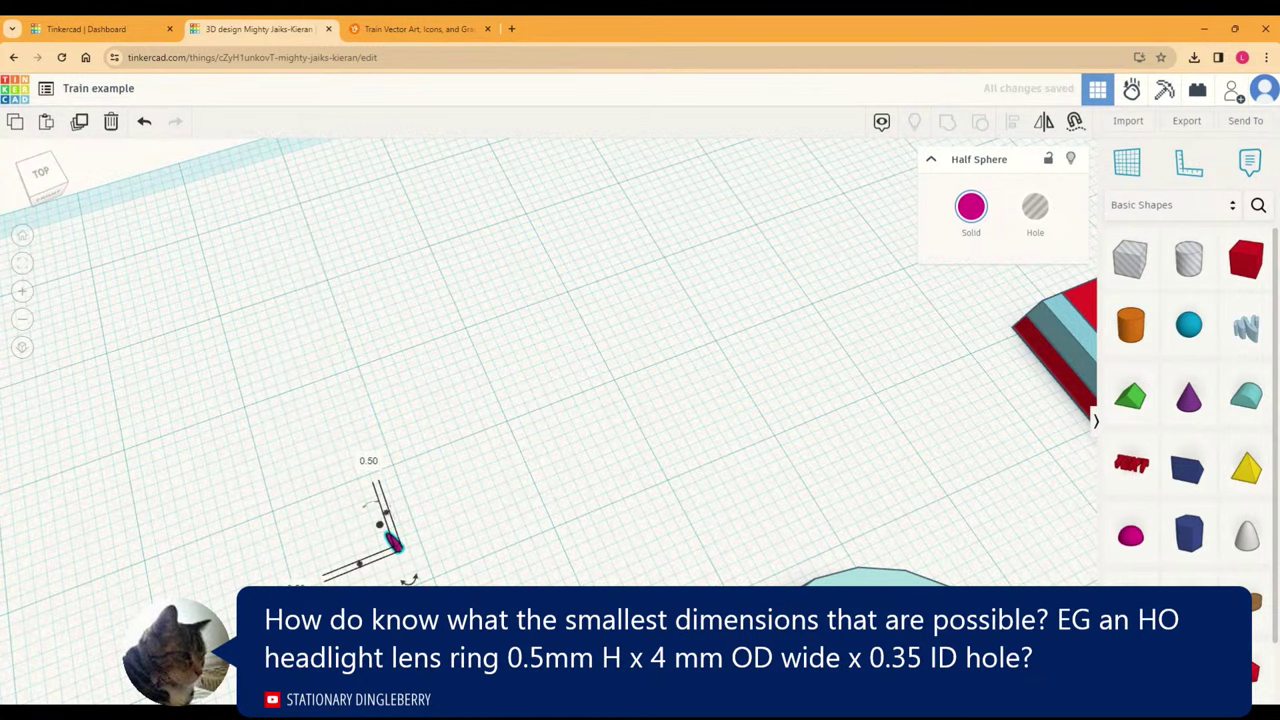
scroll(347, 543, up, 6)
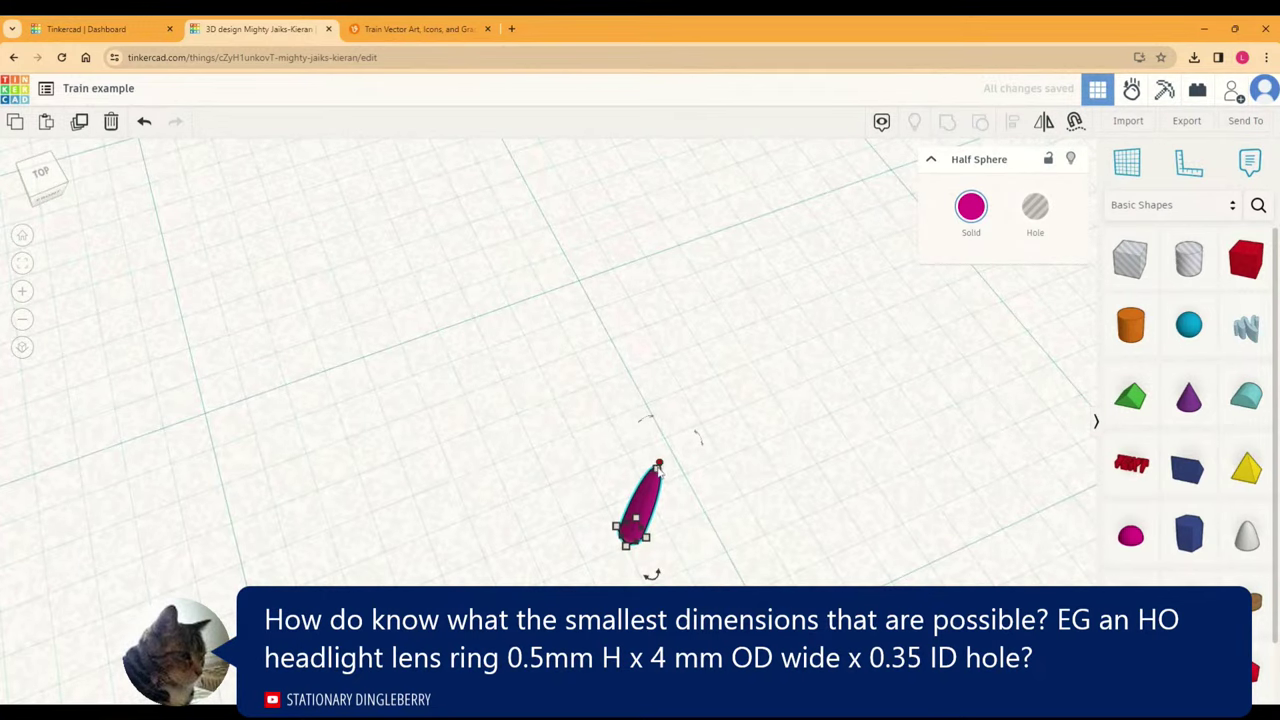
drag(658, 469, 640, 528)
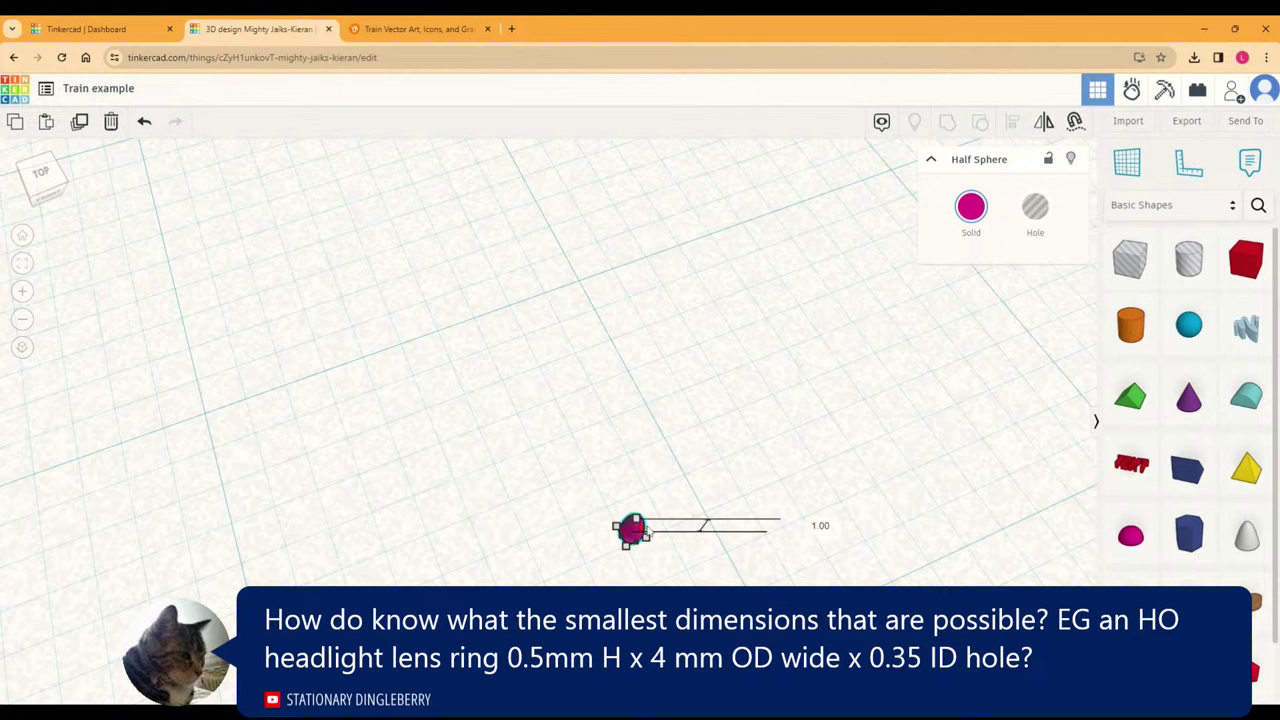
Step: Set the snap grid to 0.1 mm and lower the tiny half sphere's height to 0.5 mm
right_drag(523, 528, 461, 338)
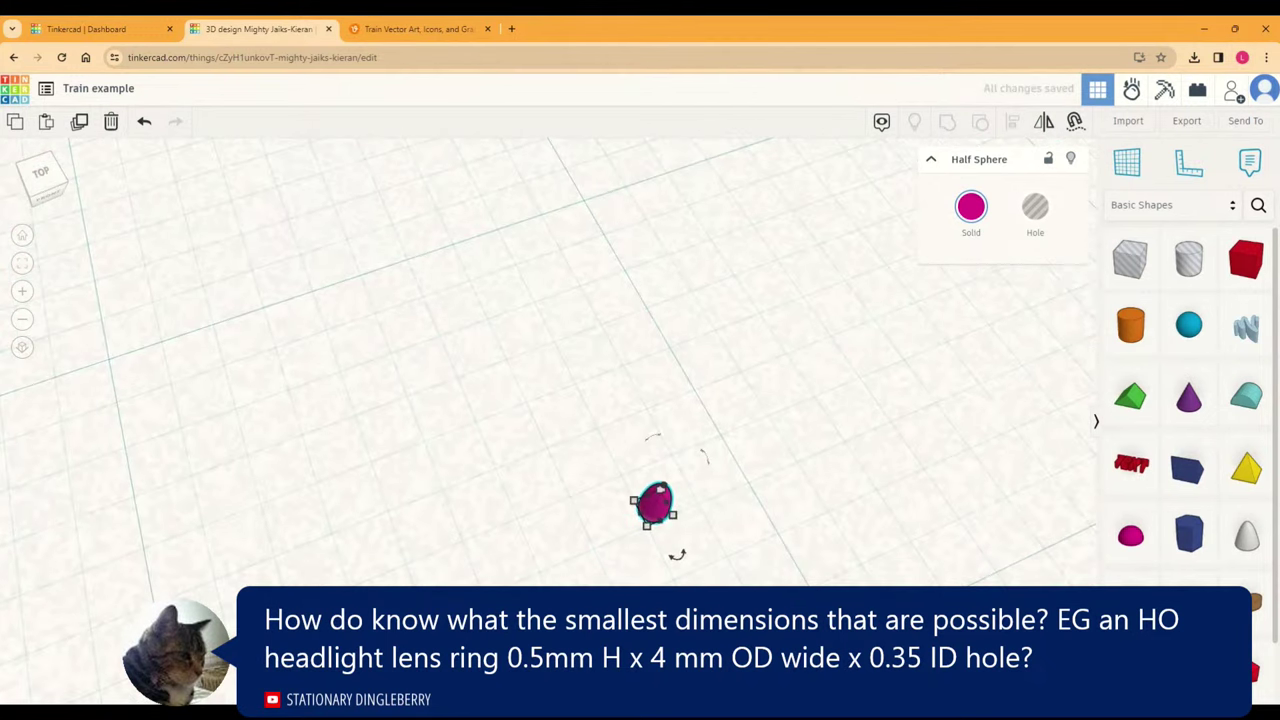
click(1068, 592)
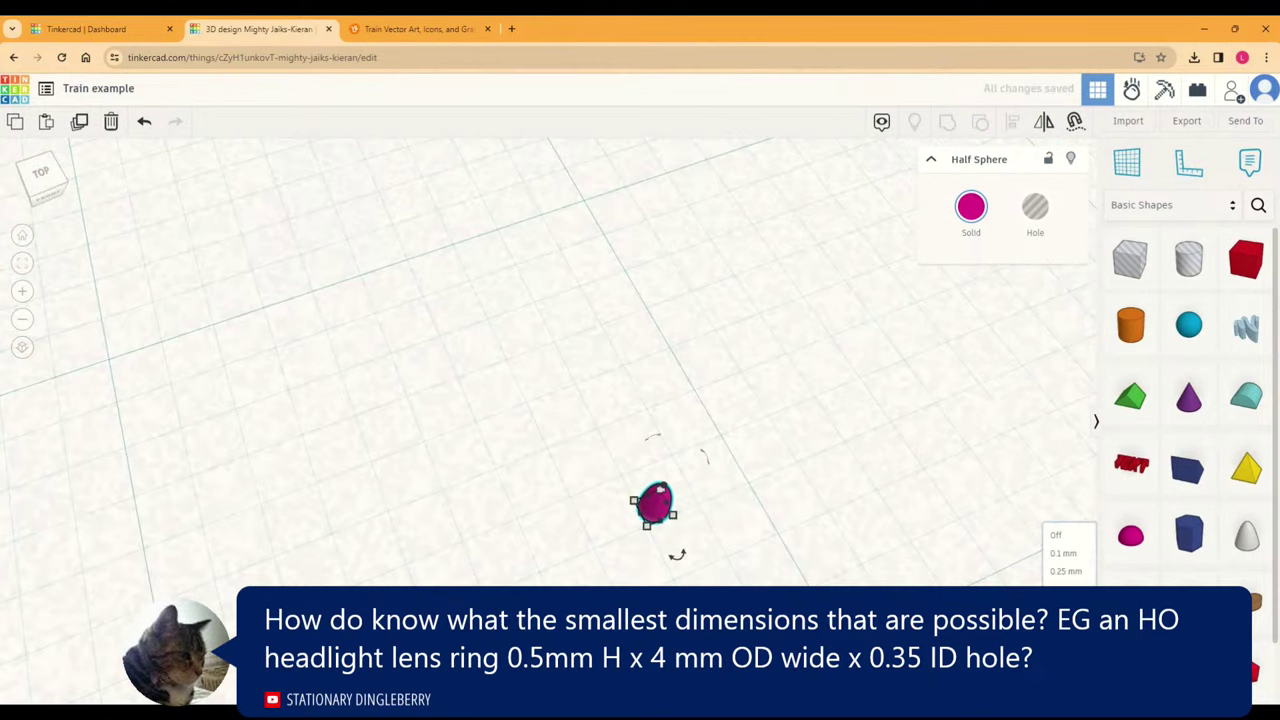
click(1068, 552)
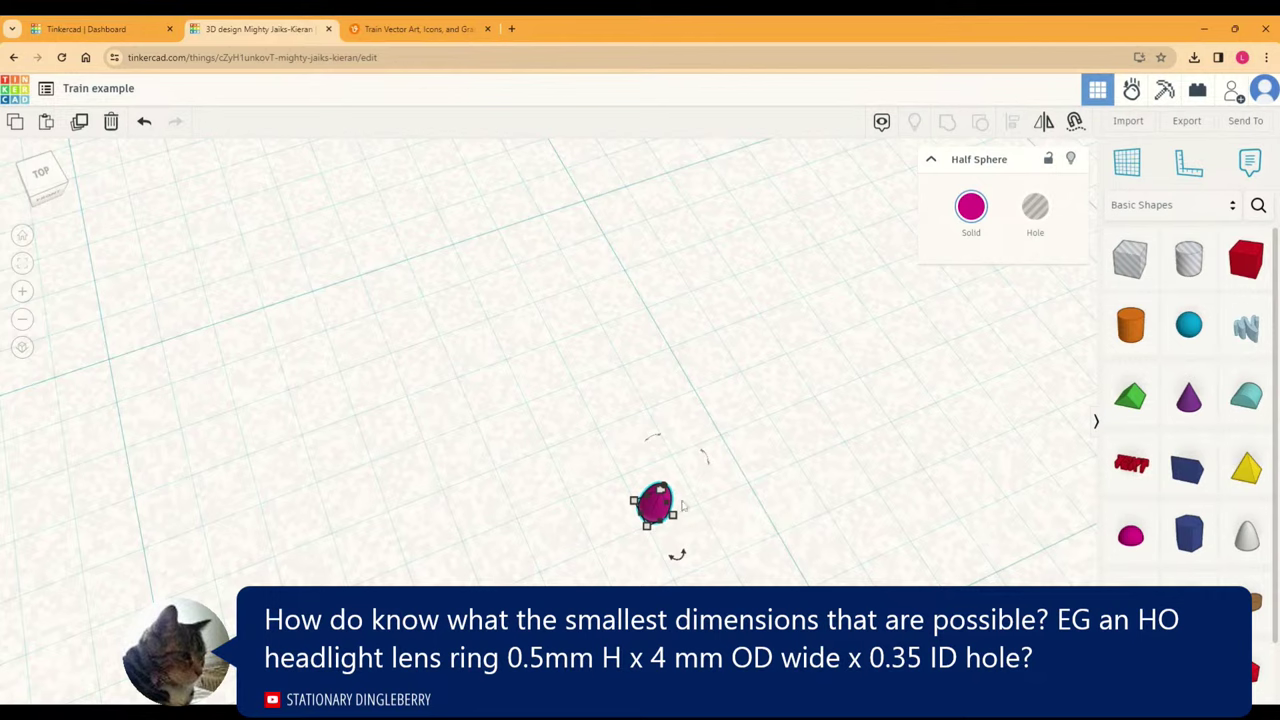
scroll(665, 528, up, 5)
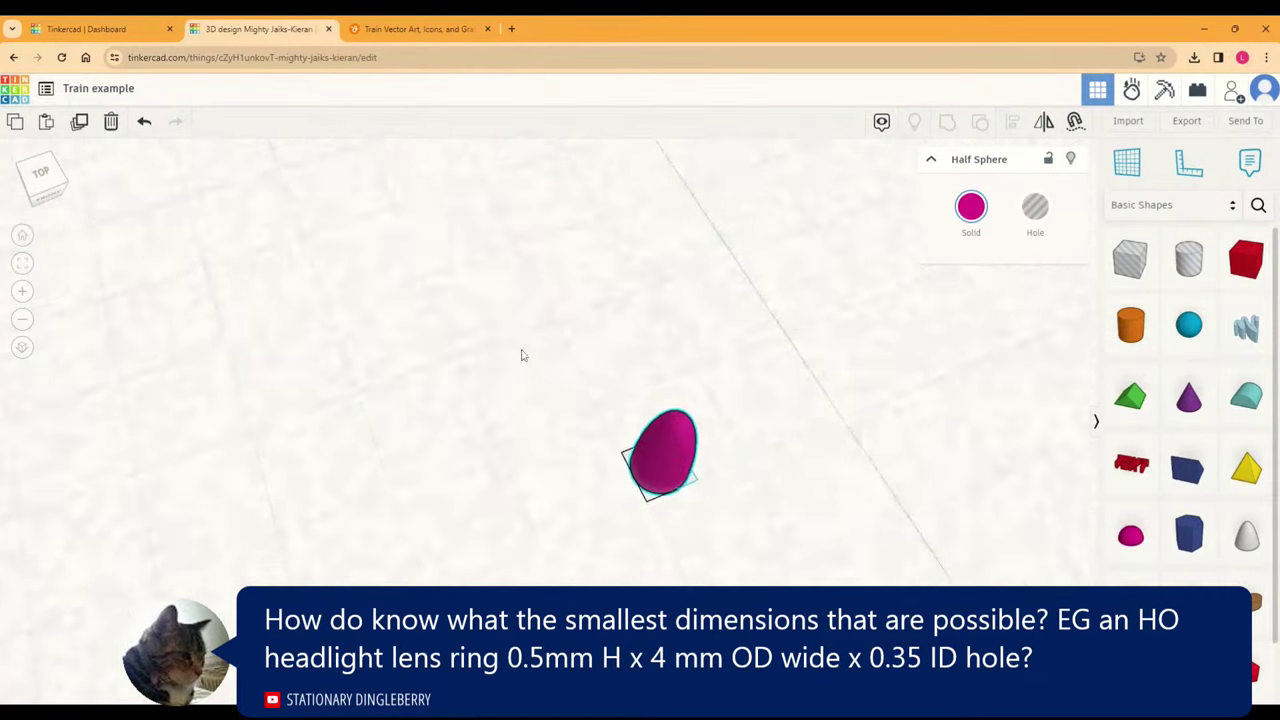
right_drag(465, 252, 757, 529)
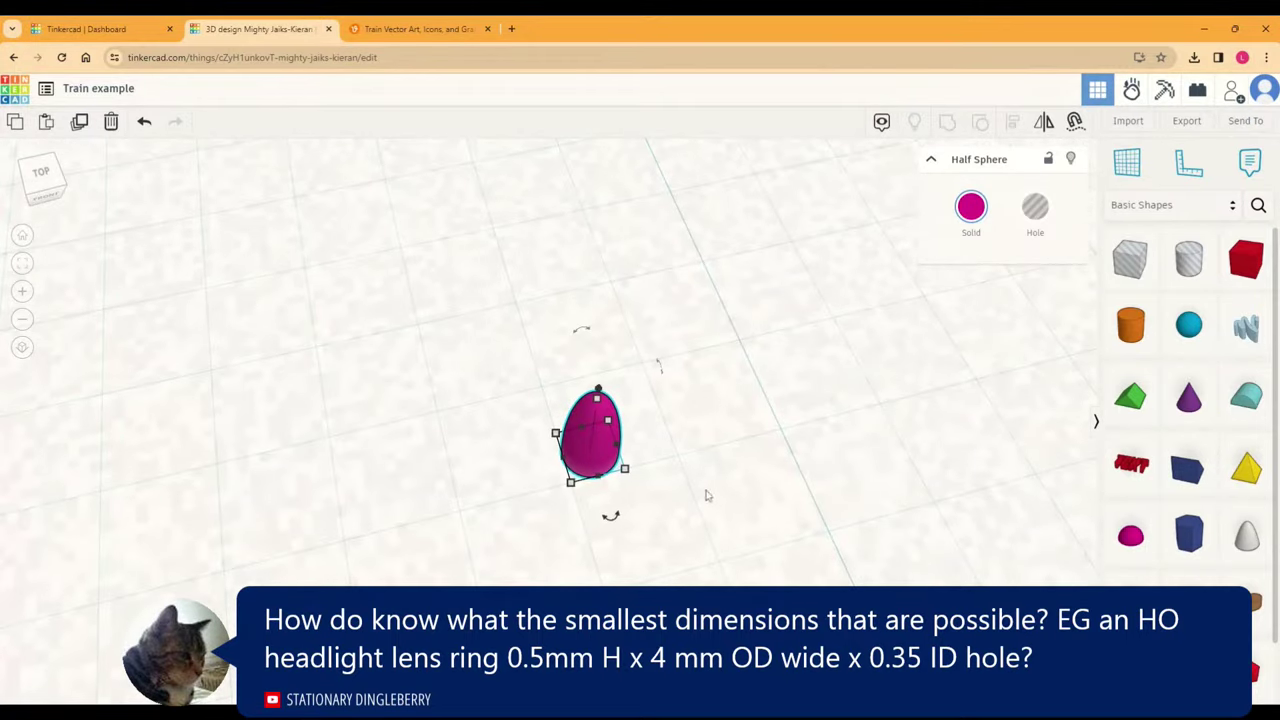
drag(612, 421, 600, 438)
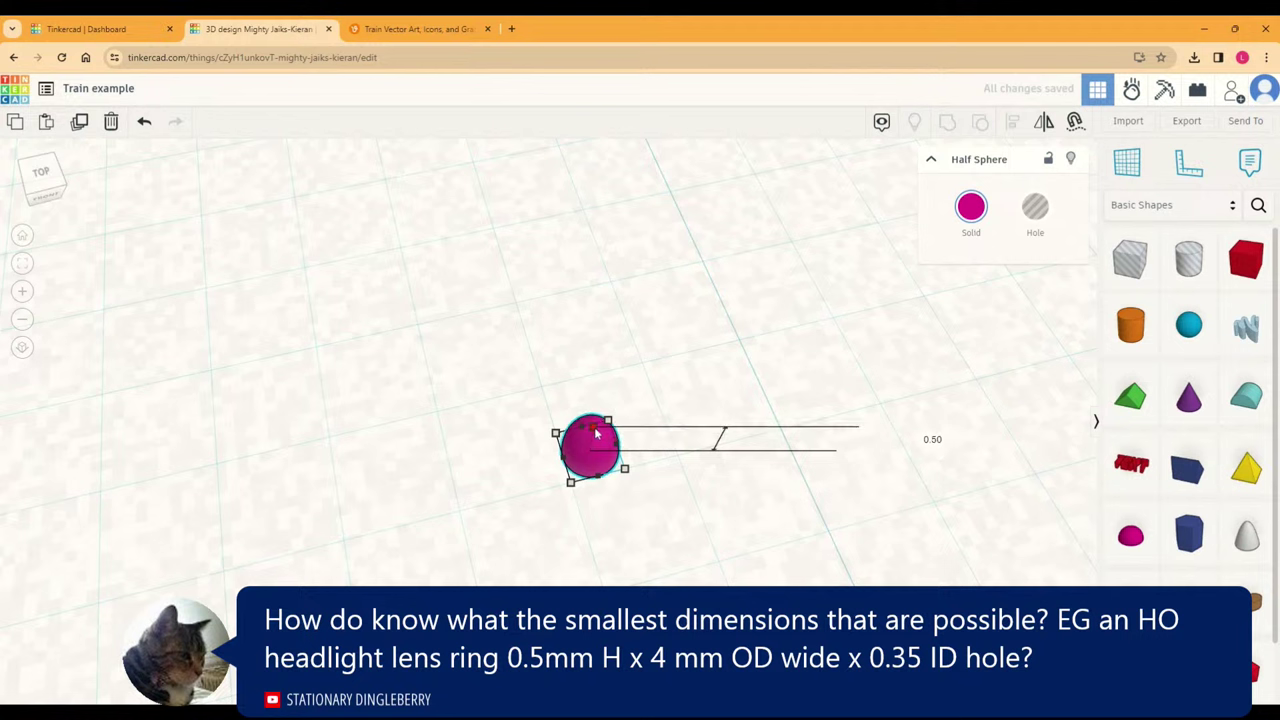
Step: Set the half sphere's width and length to 4 mm each to form a flat round lens
click(505, 190)
text(4)
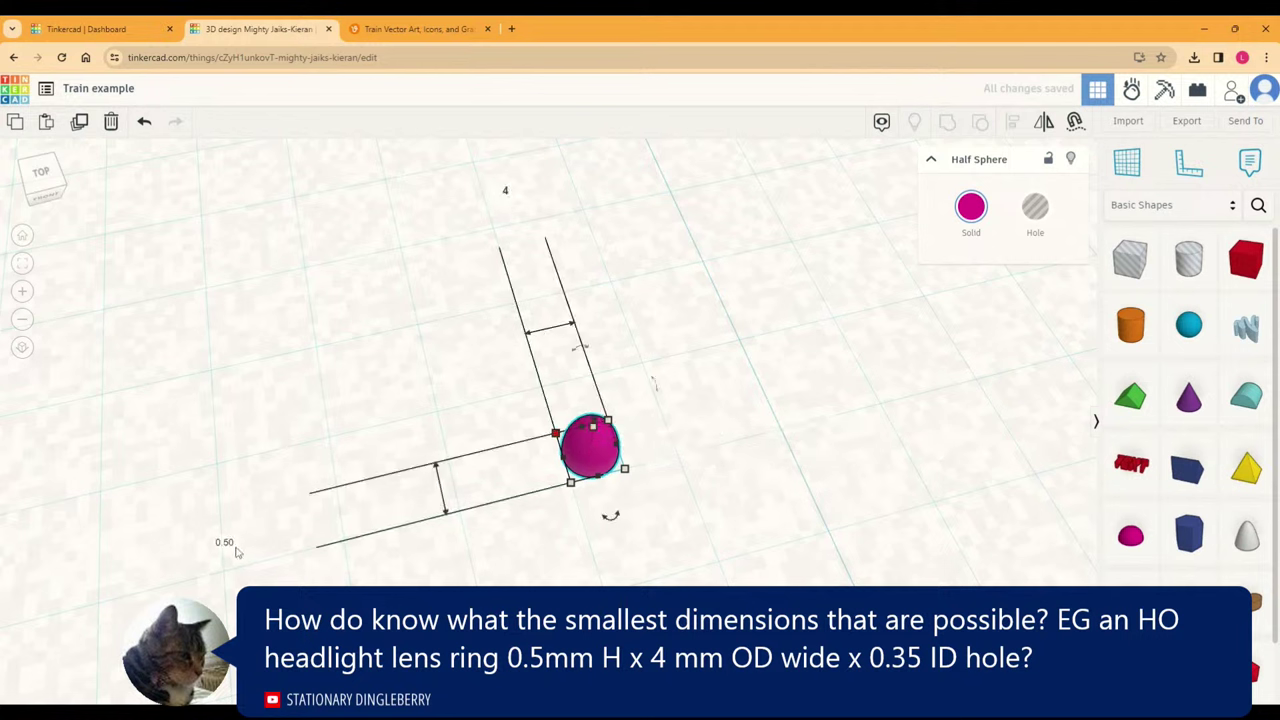
key(Return)
middle_drag(329, 423, 470, 400)
scroll(323, 527, down, 5)
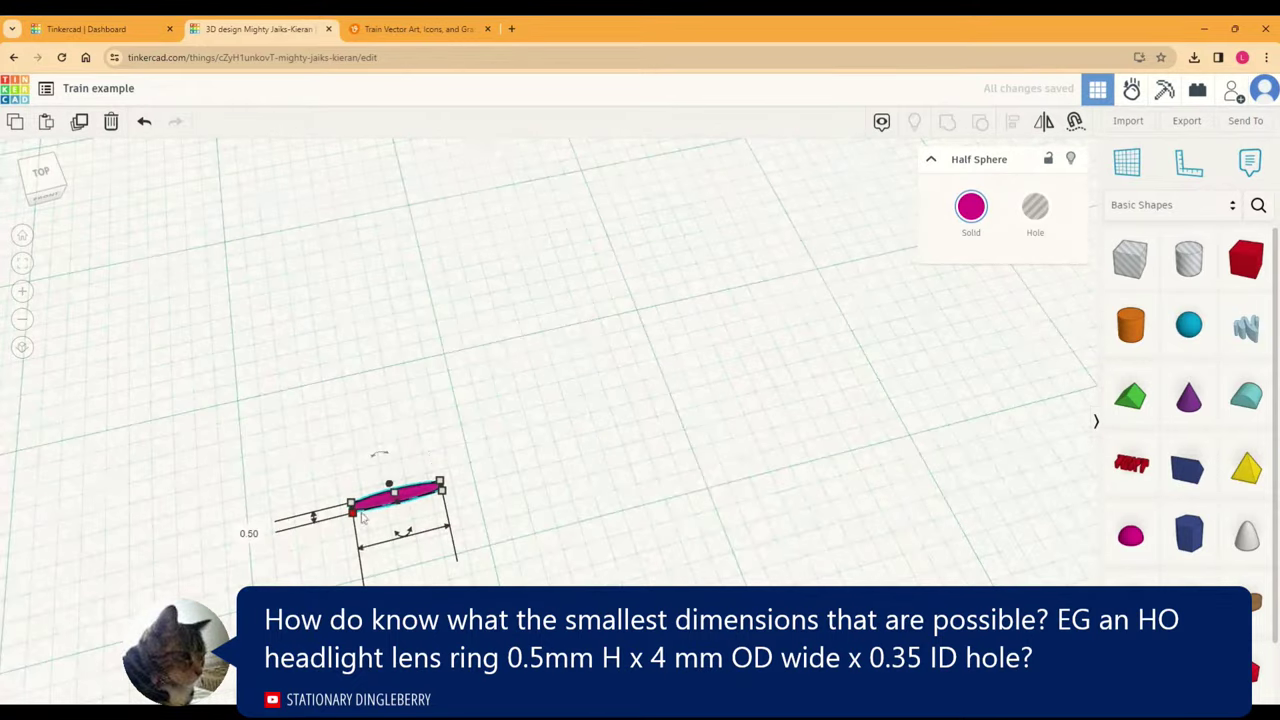
key(ctrl+z)
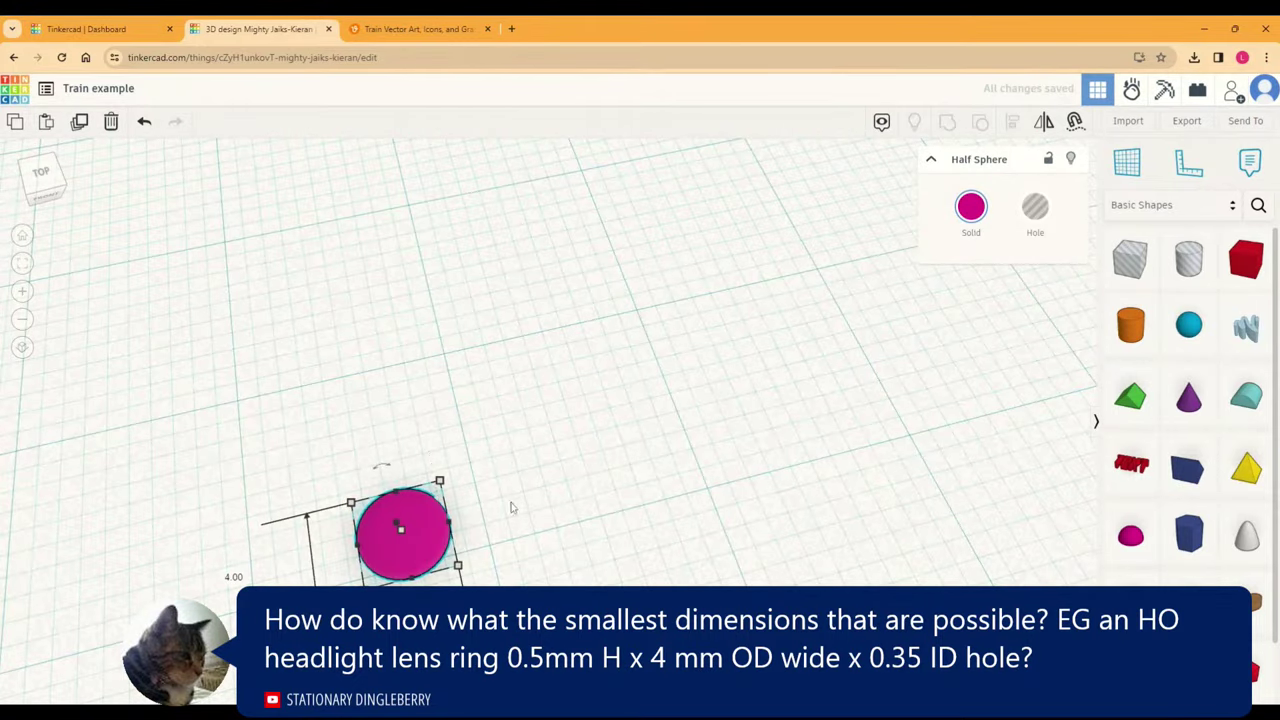
Step: Move the flat half sphere around the open workplane beside the green roof in fine 0.1 mm grid increments
right_drag(500, 497, 509, 300)
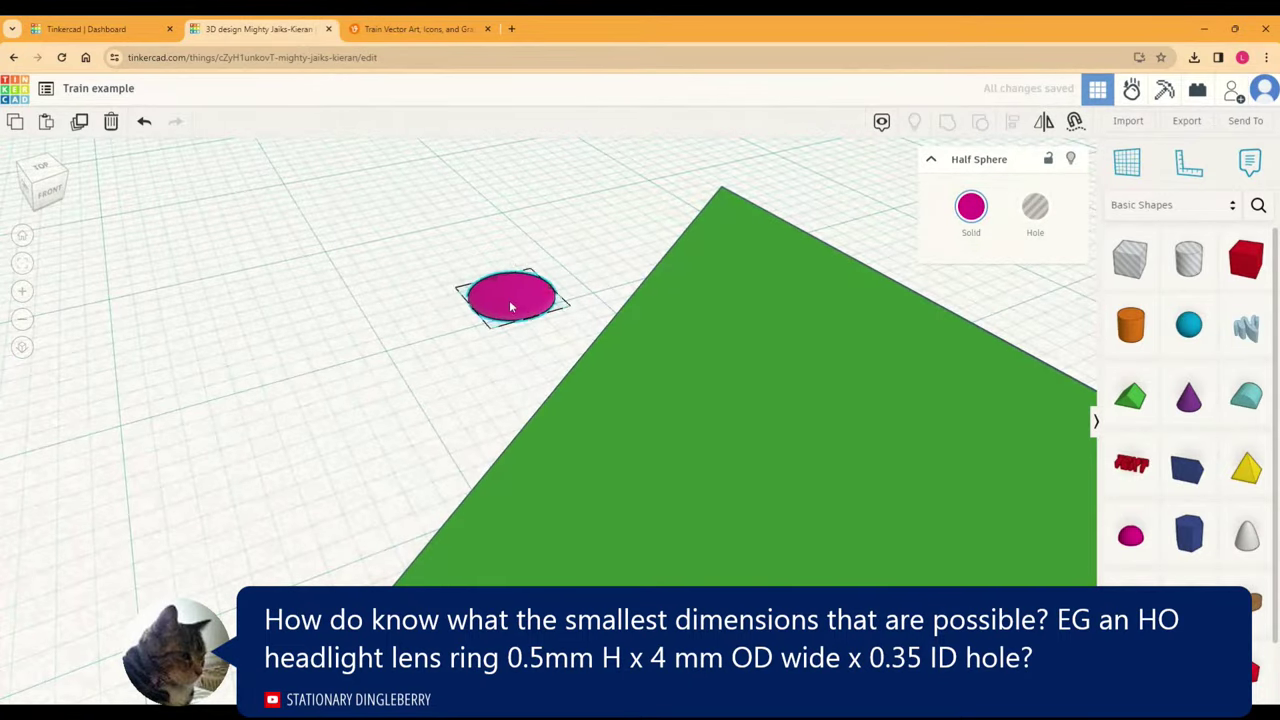
drag(509, 300, 210, 441)
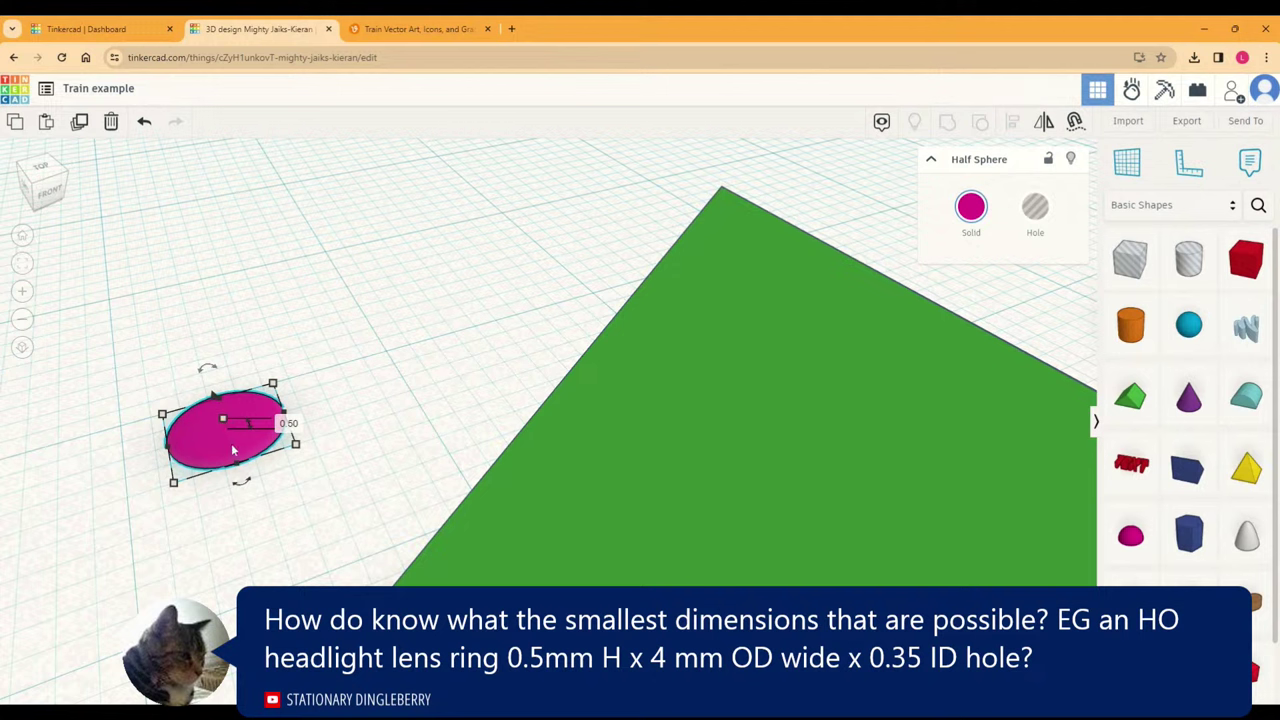
drag(219, 446, 384, 340)
scroll(564, 321, down, 3)
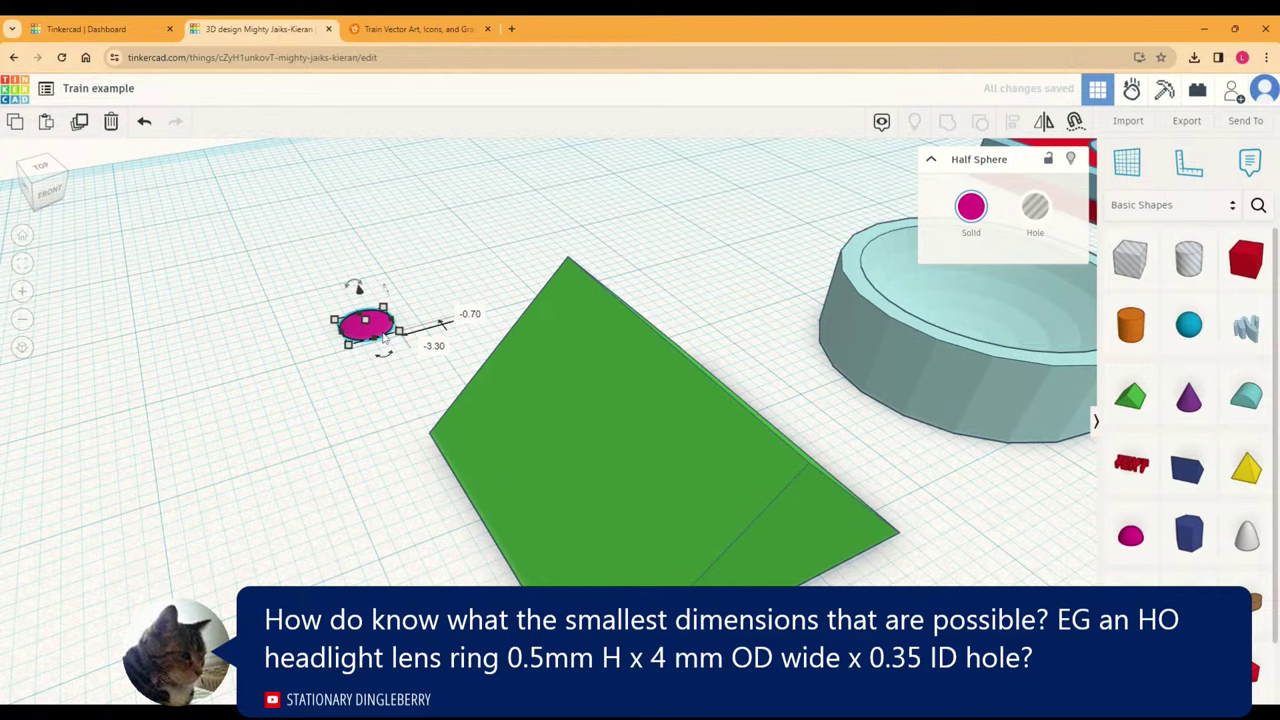
Step: Move the half sphere into the open area in front of the green roof, ending with a 2.4 mm by 0.2 mm shift
drag(383, 336, 955, 485)
drag(807, 490, 848, 188)
drag(945, 500, 575, 500)
scroll(595, 507, up, 3)
right_drag(720, 489, 654, 466)
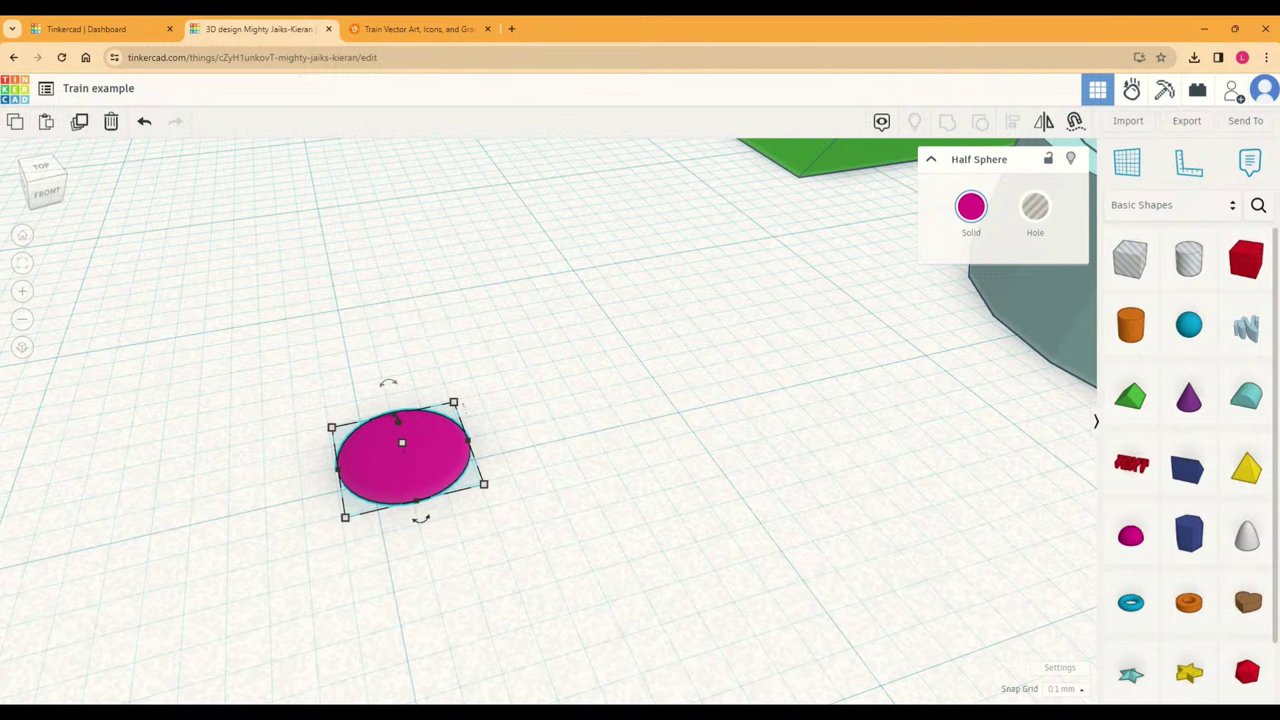
drag(402, 458, 498, 447)
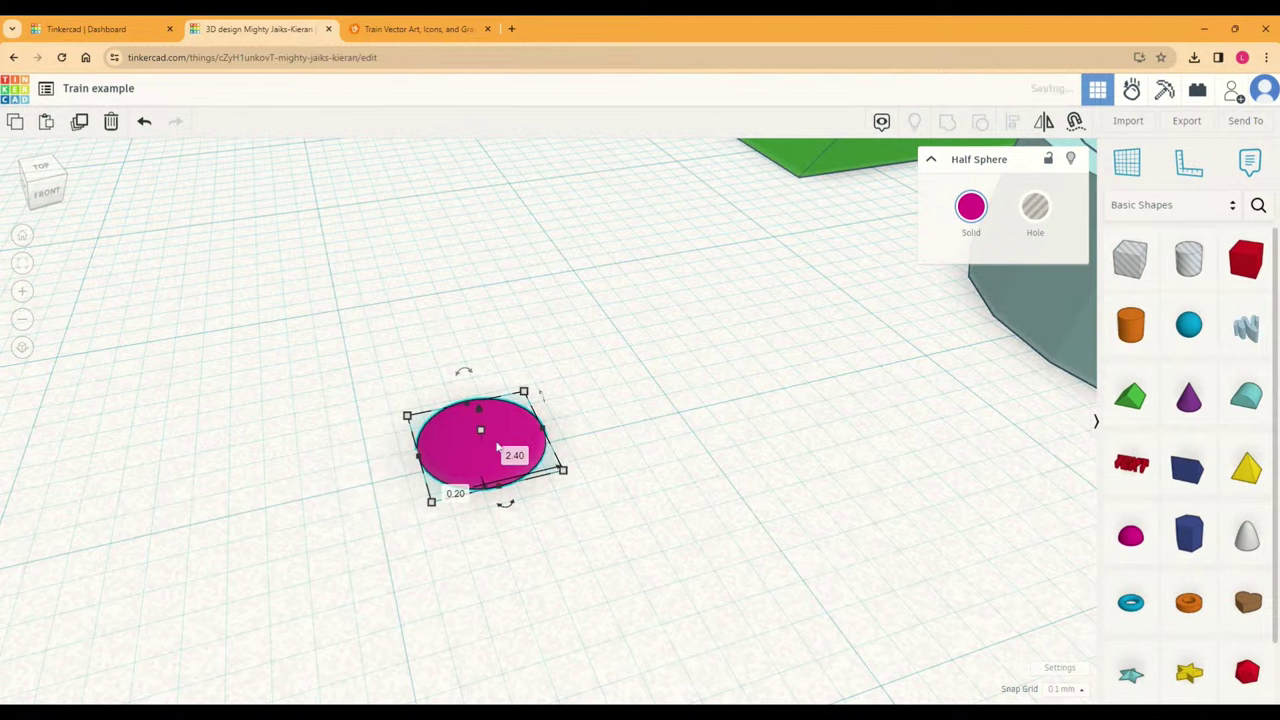
scroll(624, 414, up, 1)
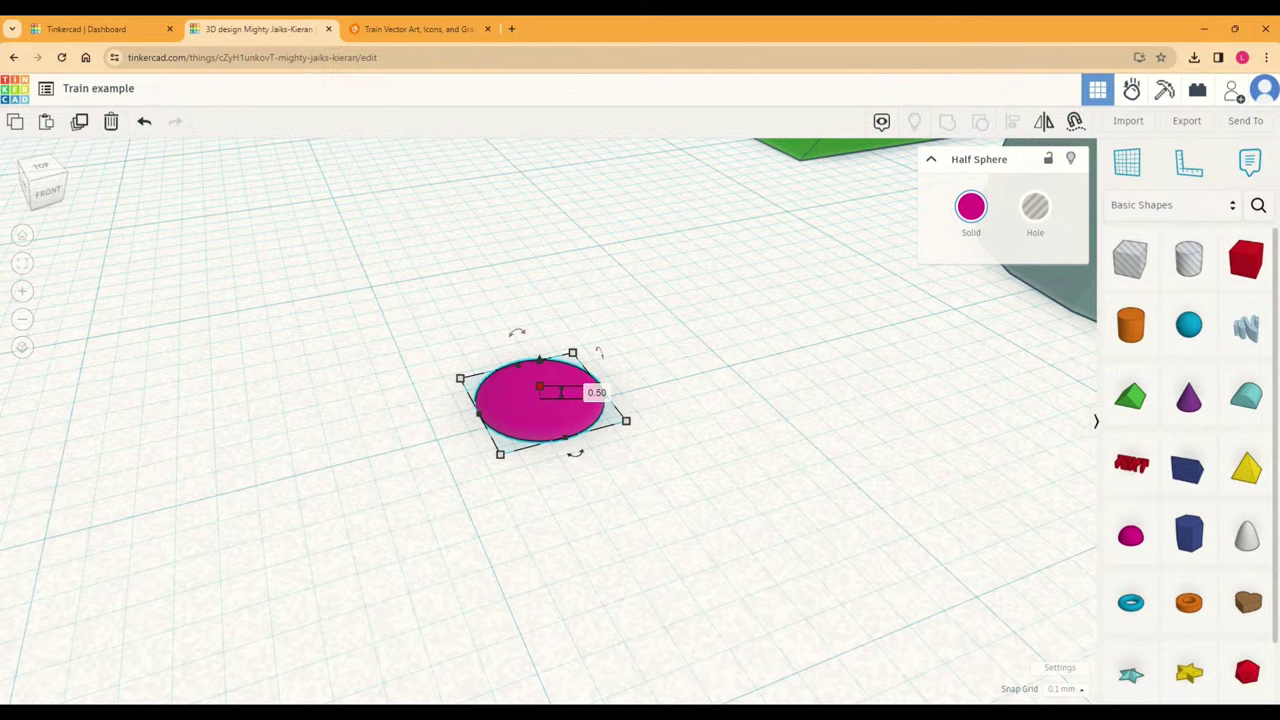
Step: Reselect the small half sphere and move it farther away from the light blue bowl
click(660, 410)
click(572, 400)
right_drag(738, 372, 728, 342)
scroll(728, 342, down, 5)
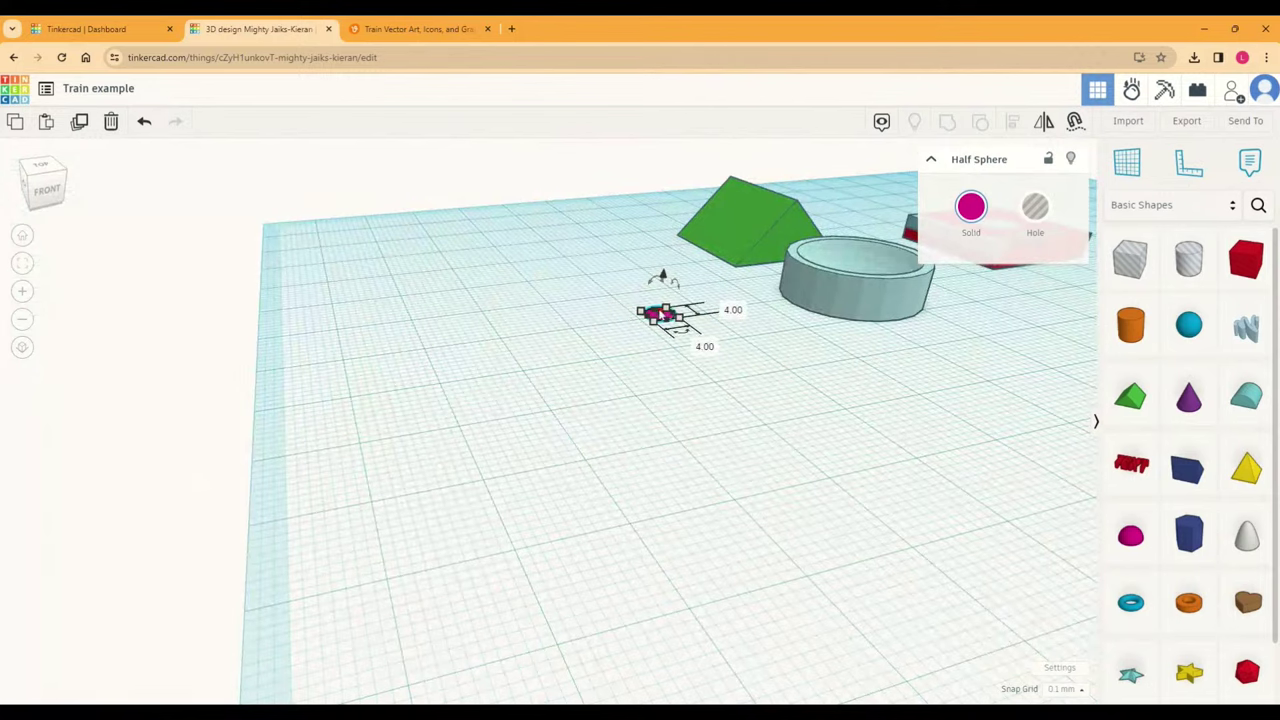
right_drag(685, 393, 443, 537)
scroll(585, 458, up, 3)
drag(552, 499, 348, 503)
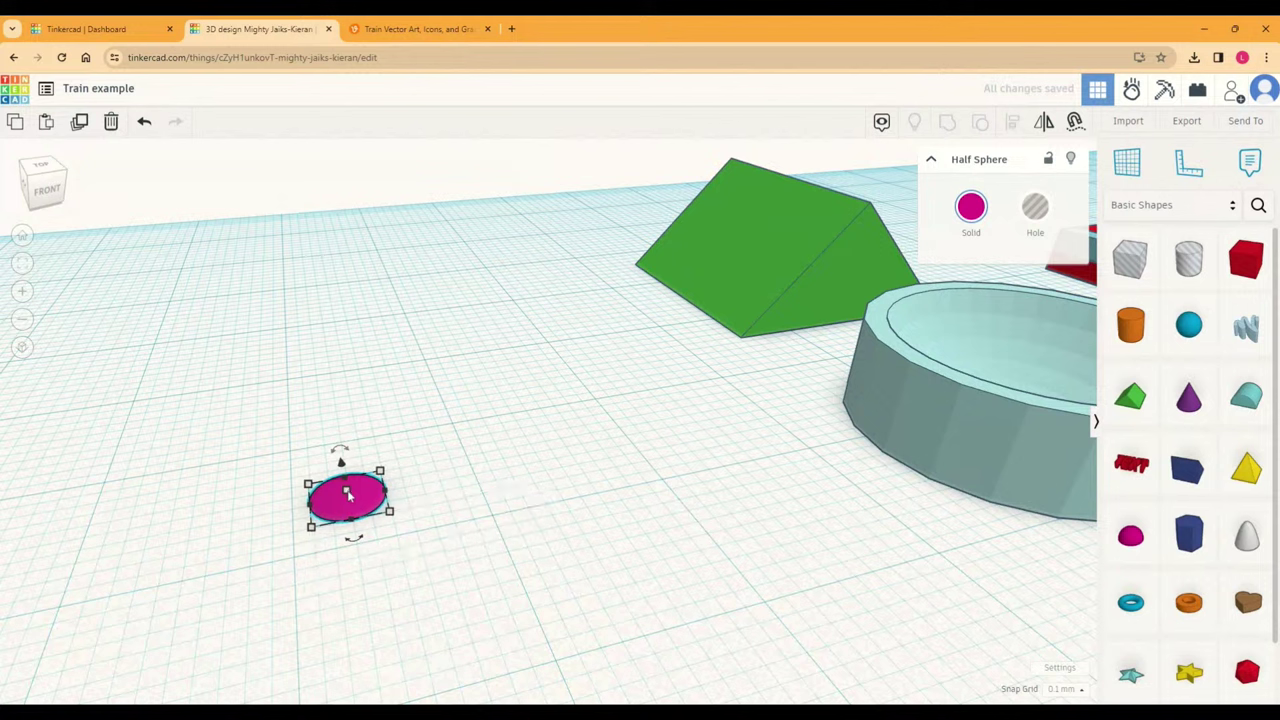
Step: Scale the half sphere up proportionally to a height of 3.1 mm and deselect it
drag(341, 461, 349, 495)
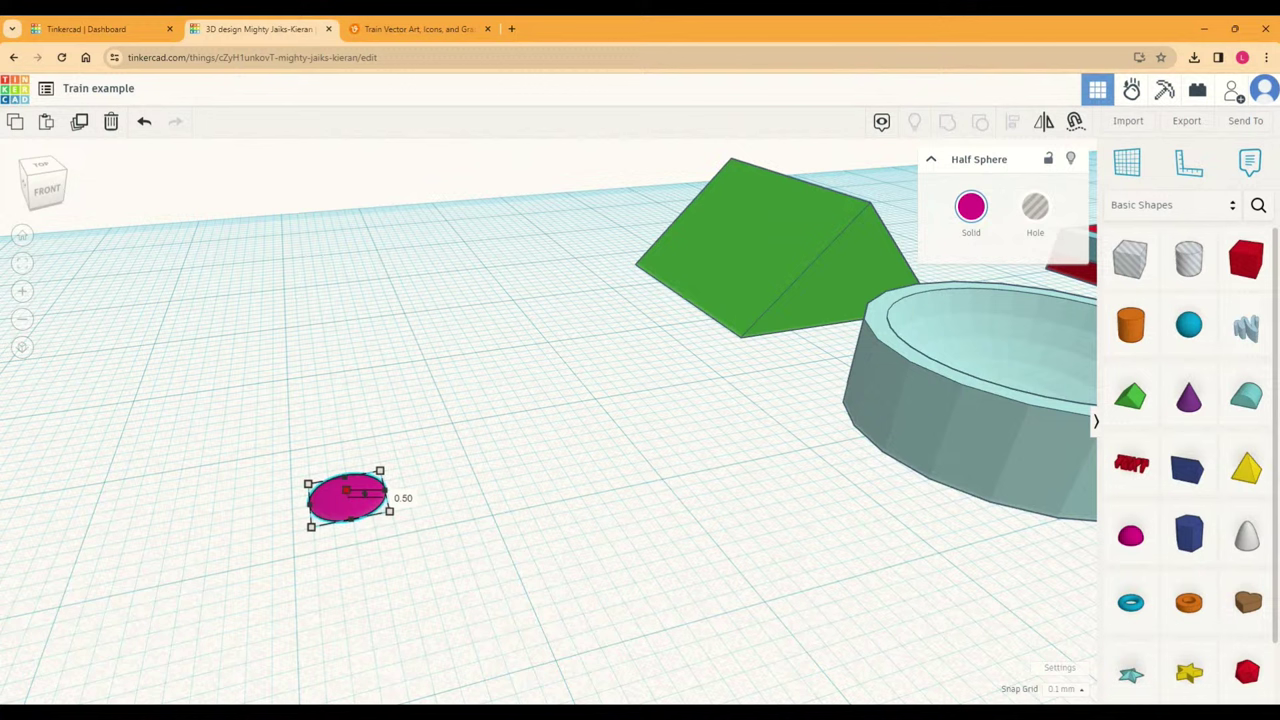
drag(347, 490, 362, 449)
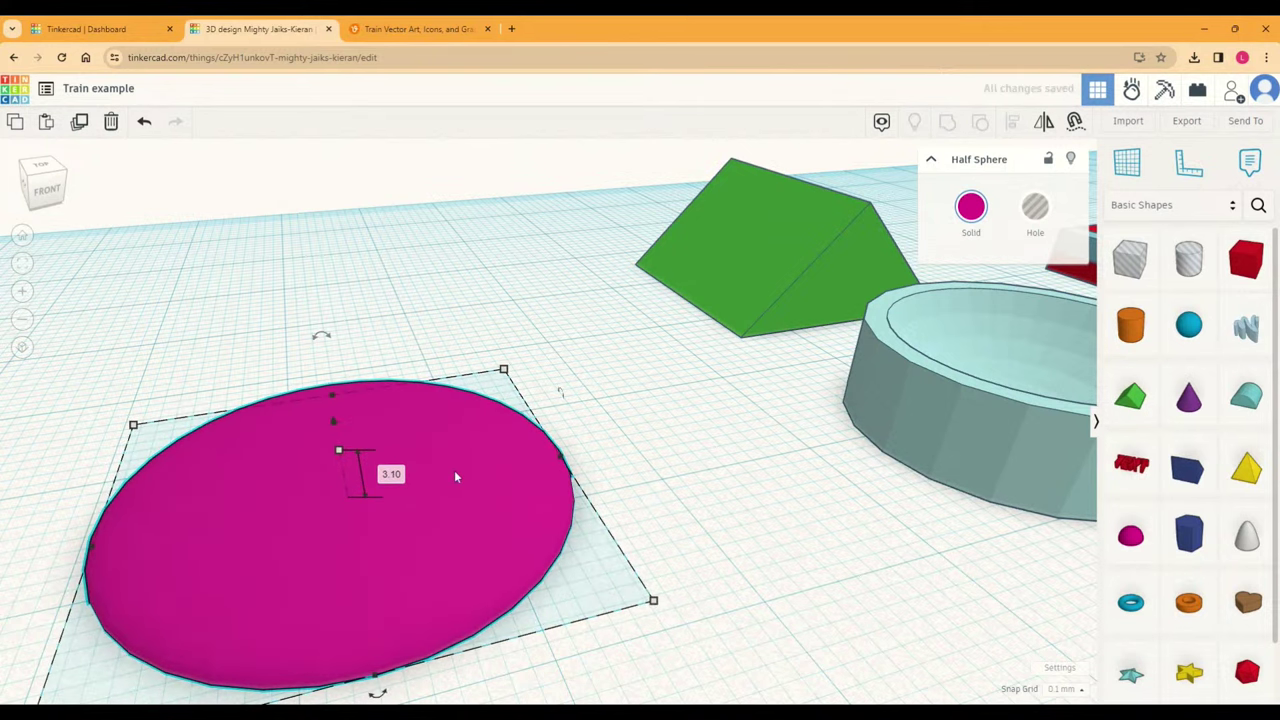
click(662, 509)
scroll(652, 503, down, 5)
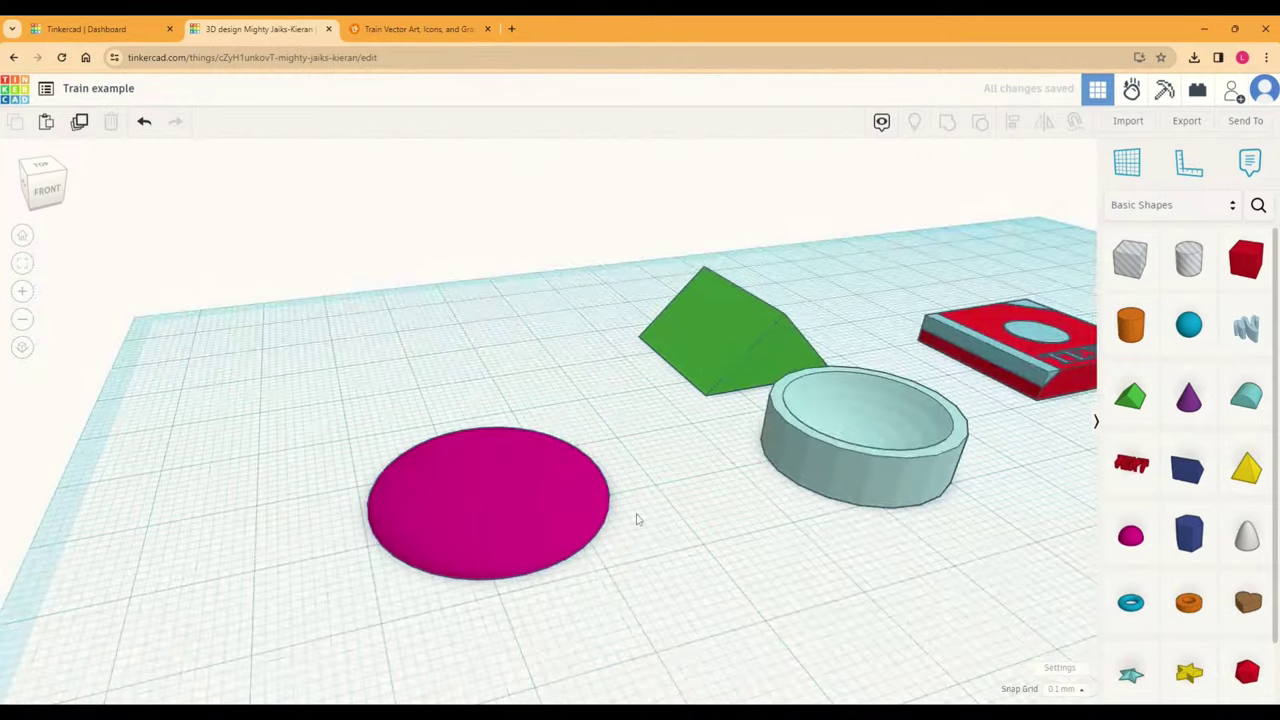
Step: Try reshaping the half sphere one handle at a time: 5.4 mm high, 20.7 mm wide, with a base of about 13.4 by 16.6 mm
right_drag(634, 517, 540, 506)
click(538, 505)
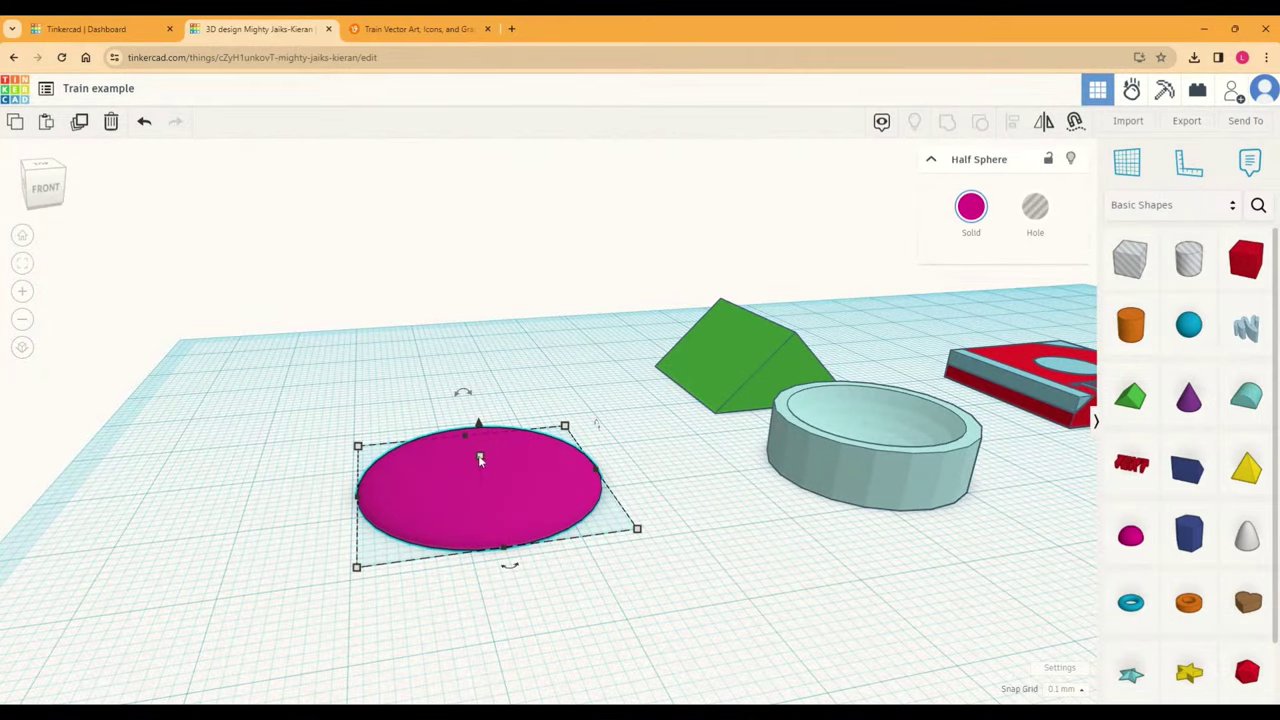
drag(478, 454, 480, 436)
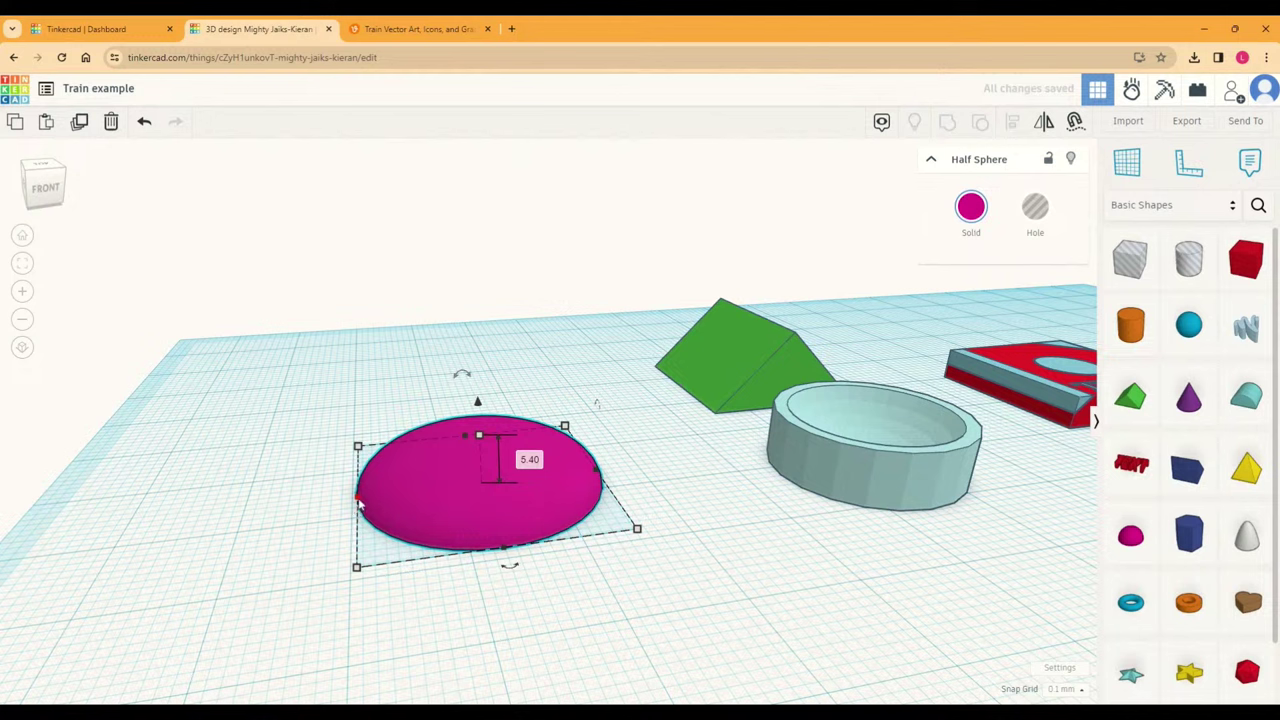
drag(358, 499, 402, 500)
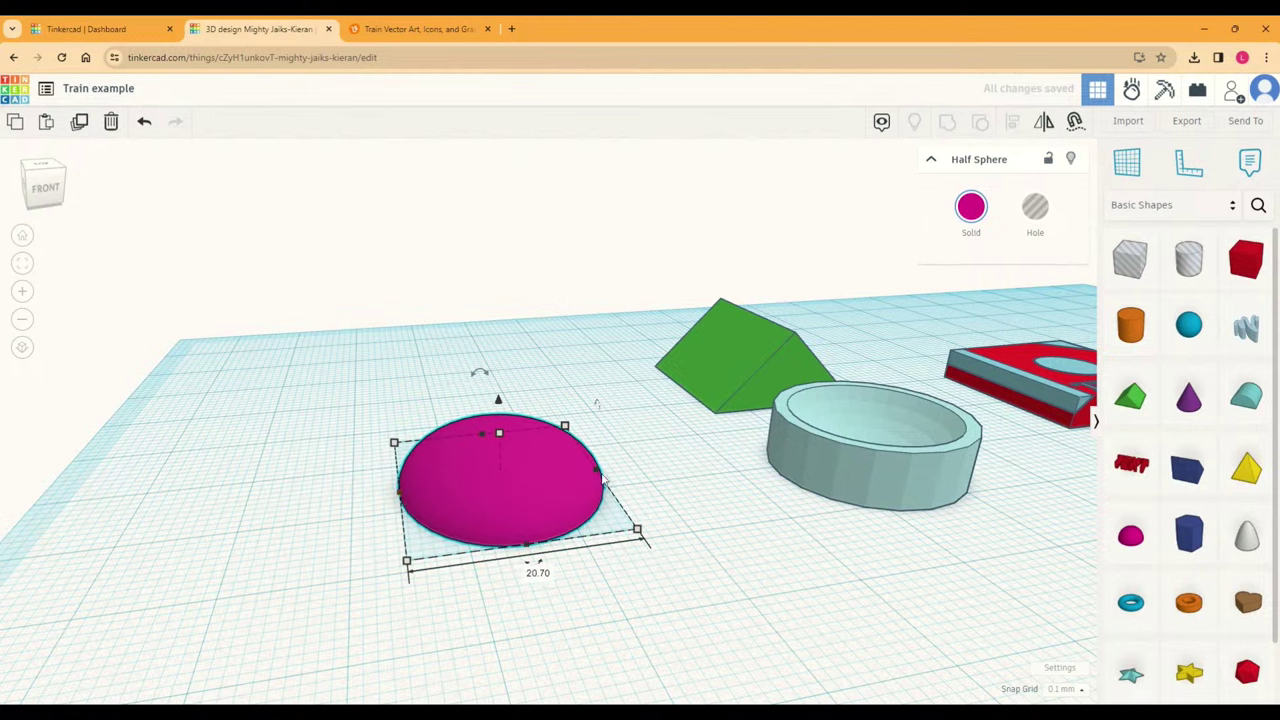
drag(565, 427, 518, 456)
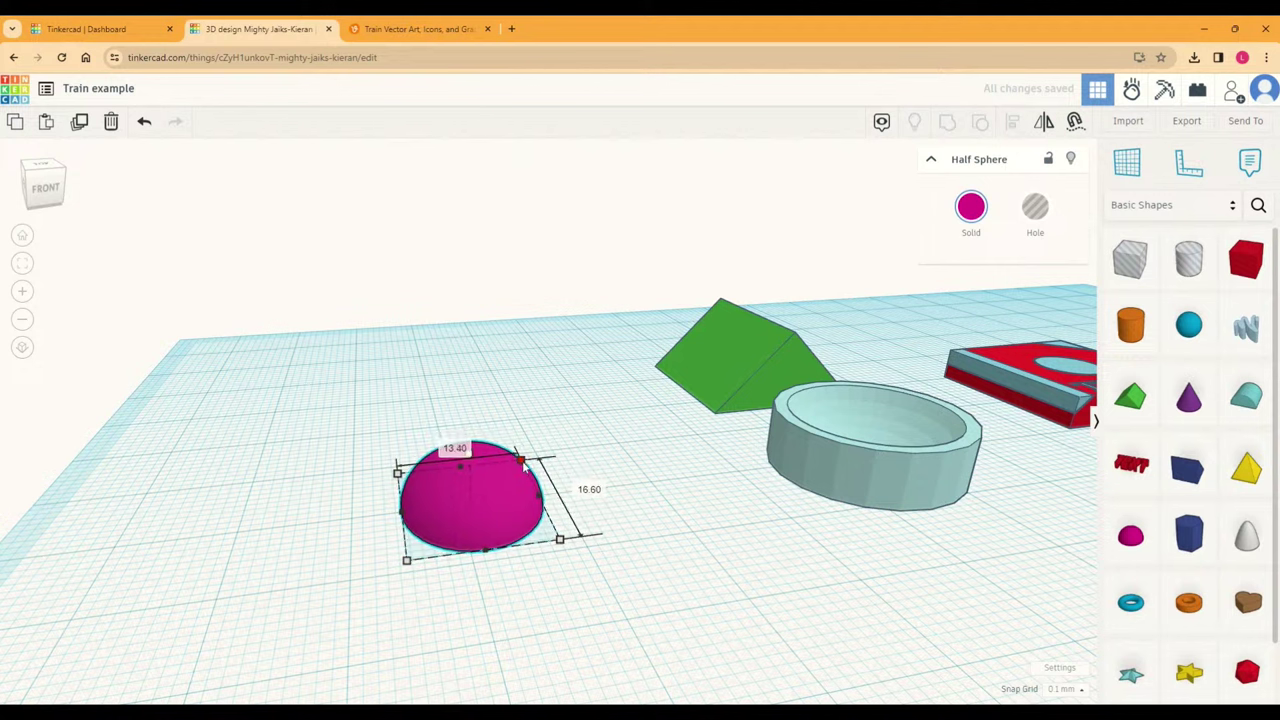
Step: Undo the half sphere's separate size changes and restore its large proportionally scaled shape
key(ctrl+z)
key(ctrl+z)
key(ctrl+z)
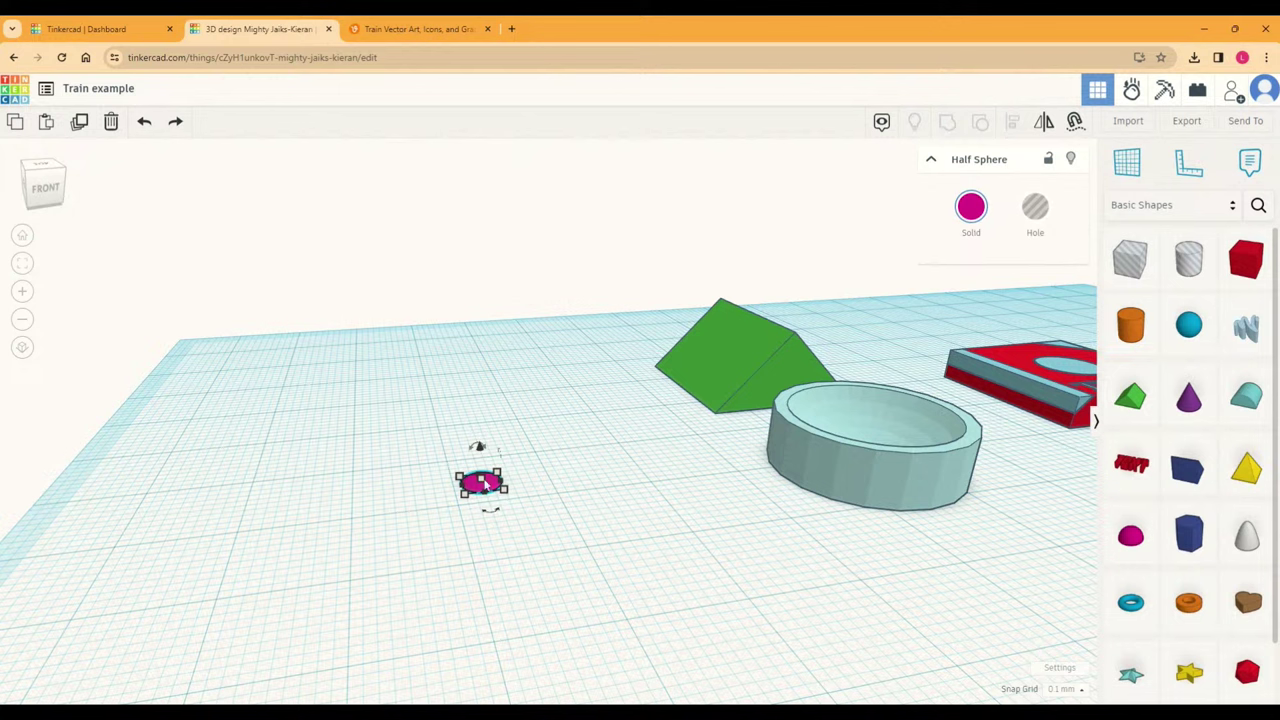
key(ctrl+y)
Step: Place a box hole beside the half sphere and enlarge its footprint until it encloses the whole half sphere
right_drag(586, 537, 629, 609)
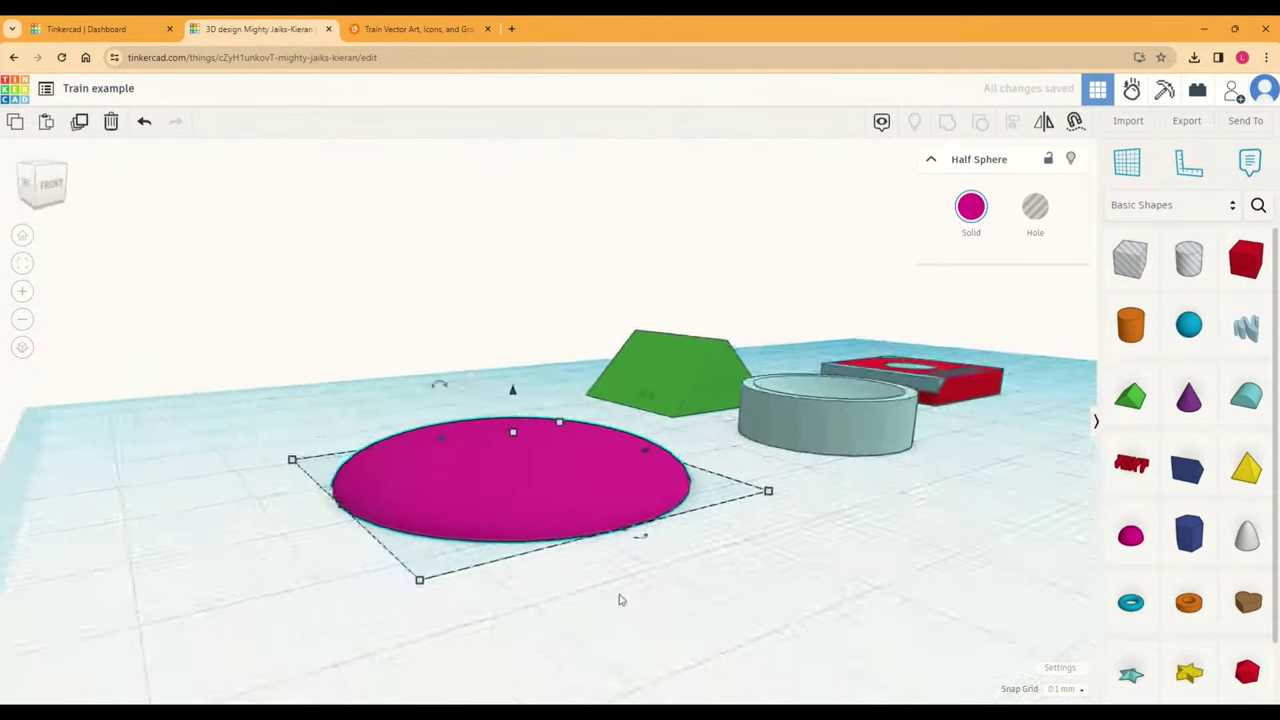
scroll(629, 609, down, 5)
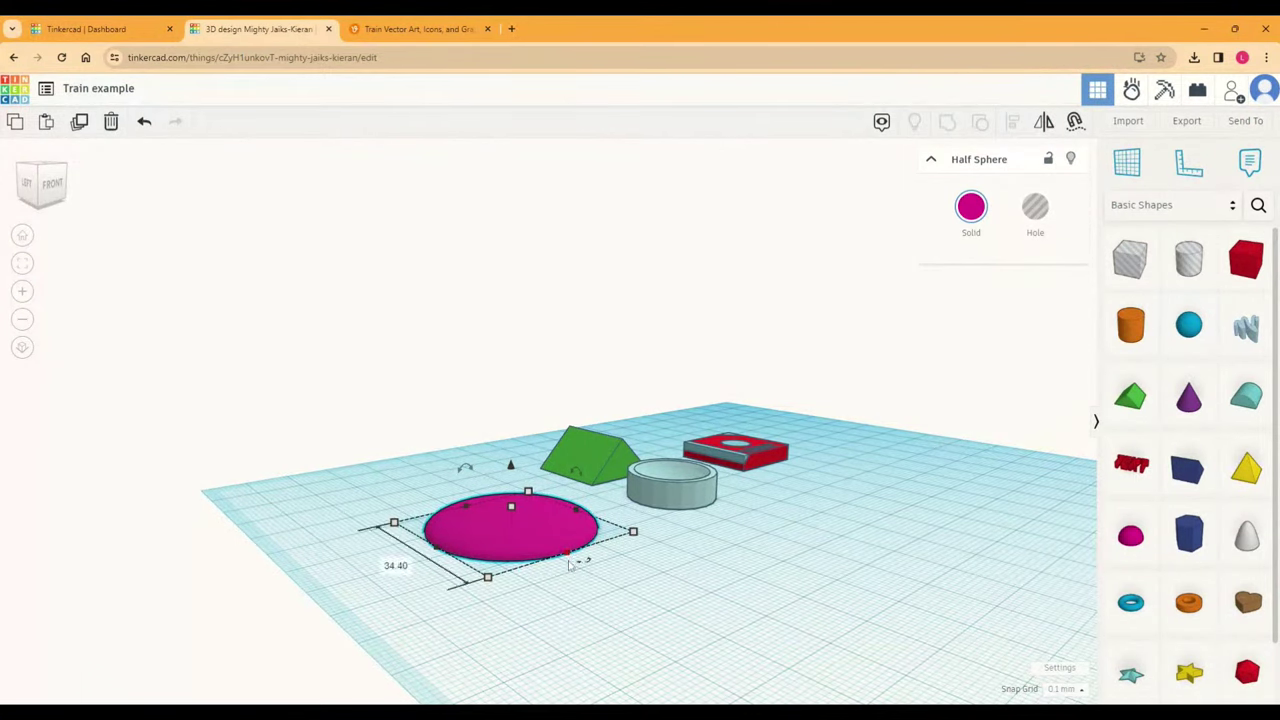
click(1119, 278)
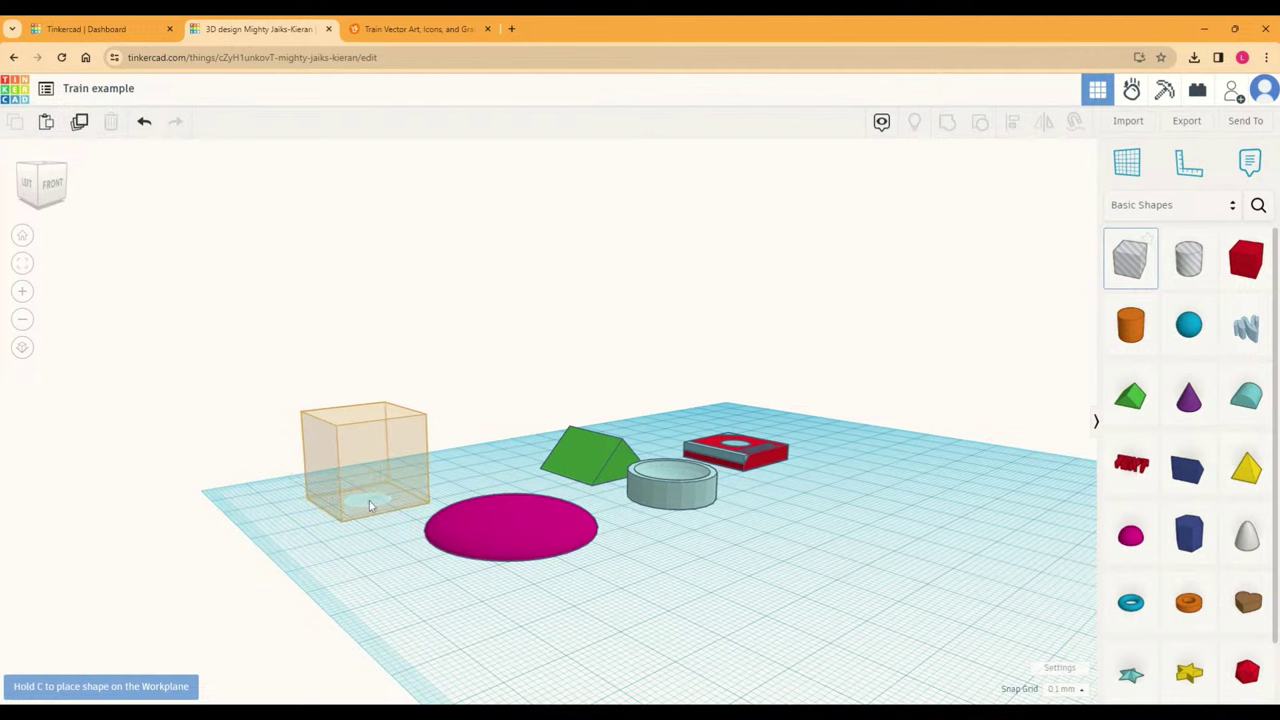
click(369, 501)
drag(428, 500, 676, 545)
drag(412, 481, 445, 499)
drag(399, 558, 419, 561)
right_drag(711, 606, 594, 600)
right_drag(510, 597, 500, 587)
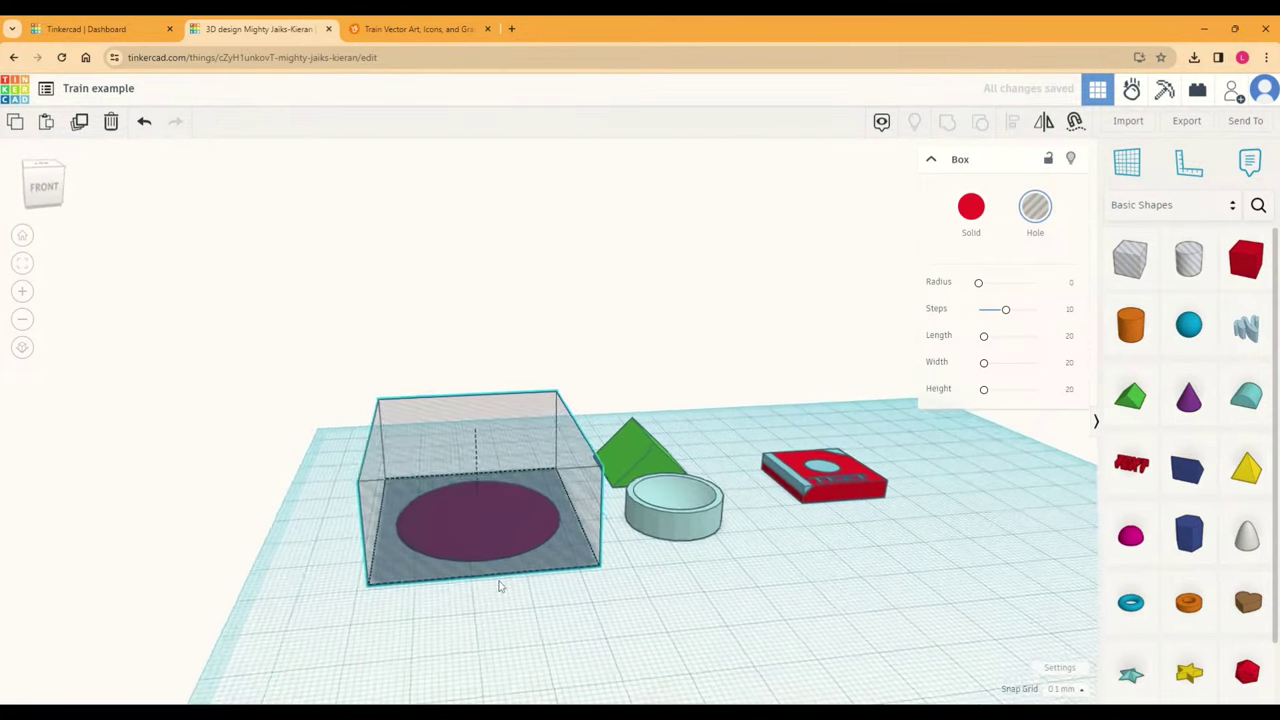
Step: Move the box hole off the half sphere and set the half sphere's height to 56 mm
drag(501, 469, 341, 415)
click(485, 508)
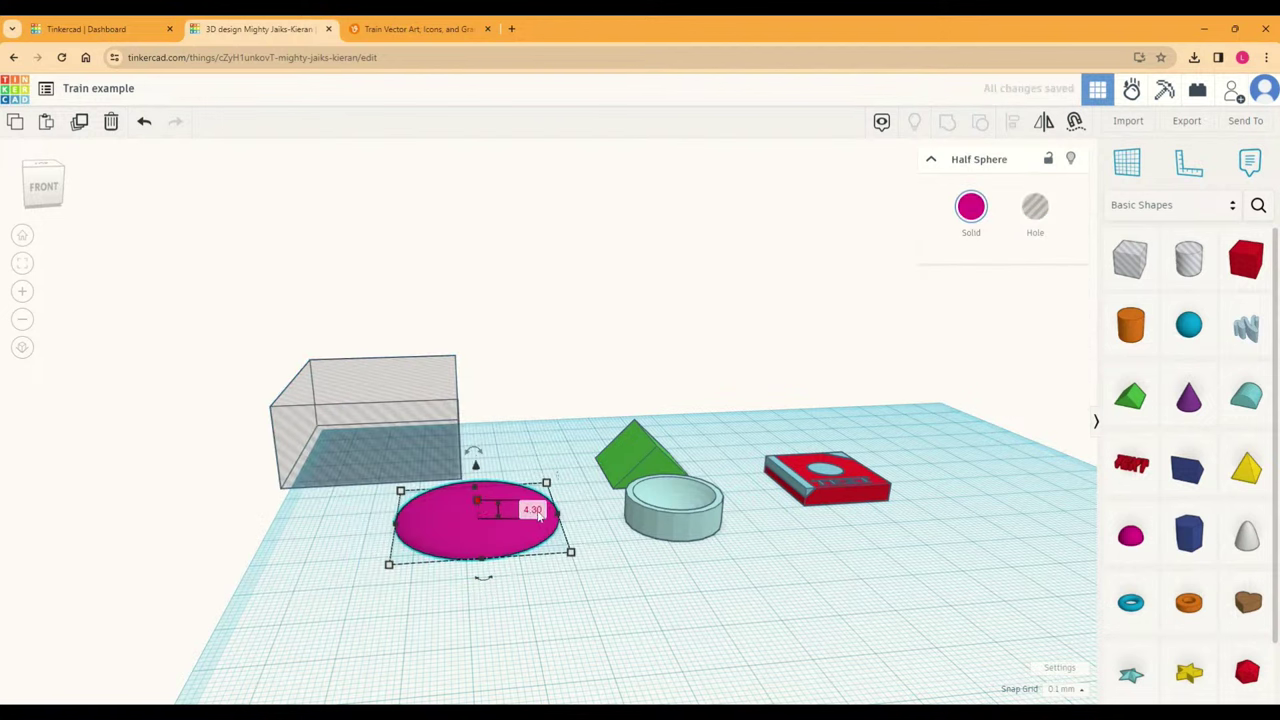
click(532, 509)
text(56)
key(Return)
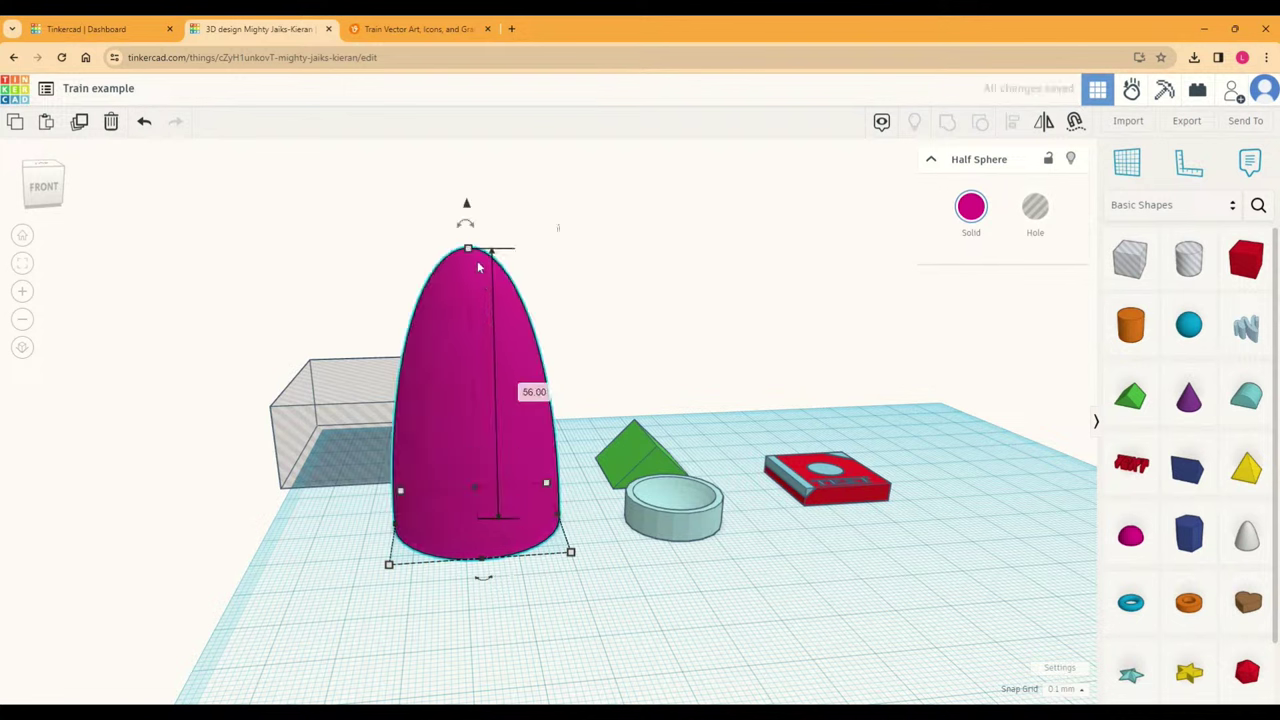
Step: Bring the half sphere's height to 5 mm at its full width, undoing the proportional shrink
click(531, 391)
text(5)
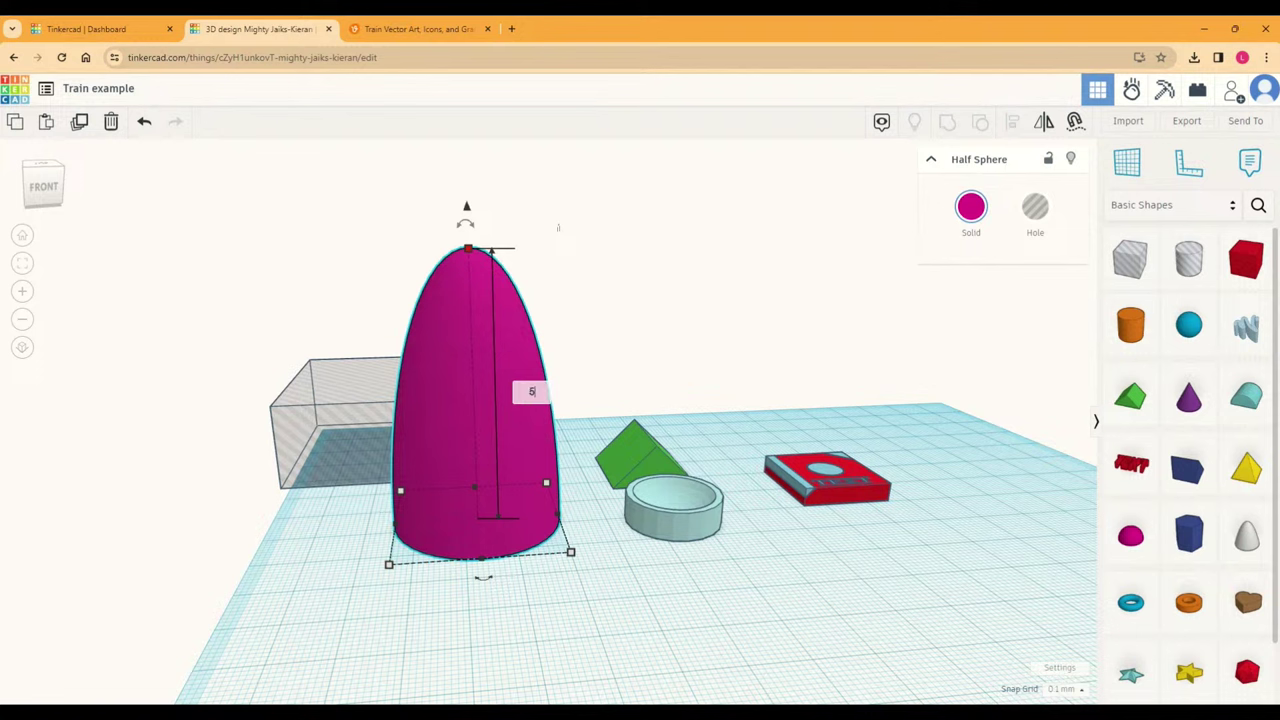
key(Return)
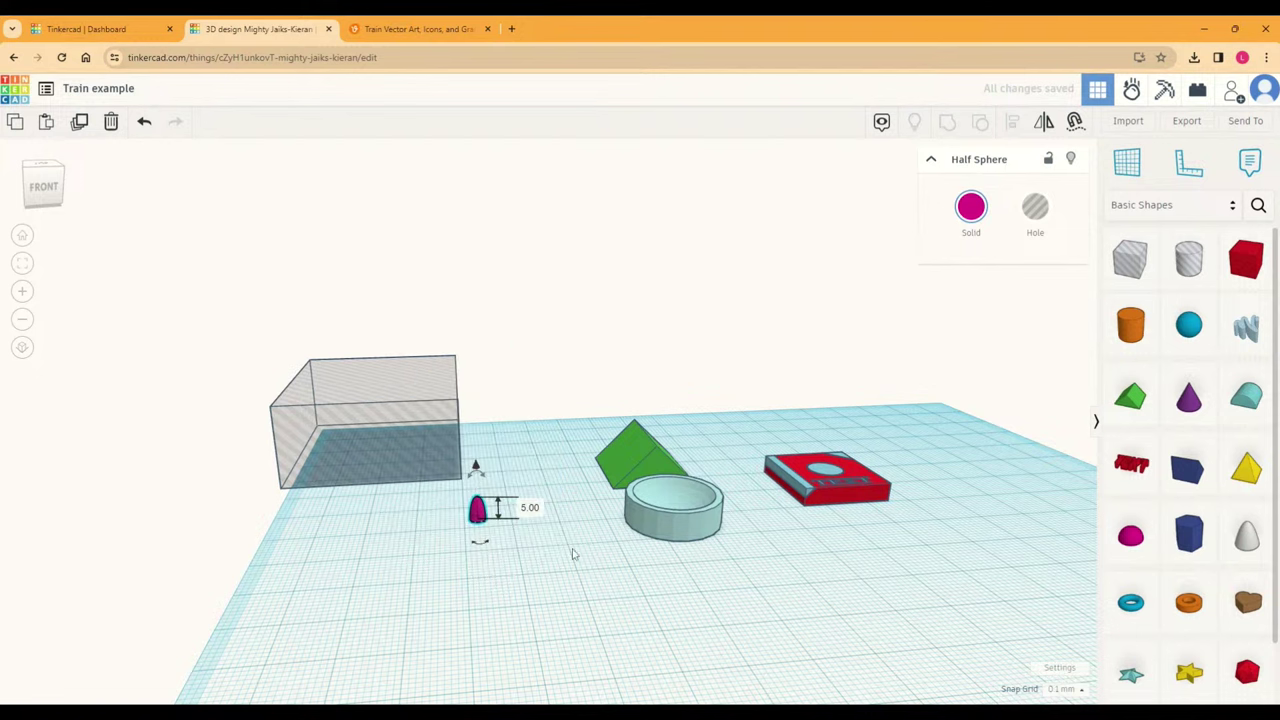
key(ctrl+z)
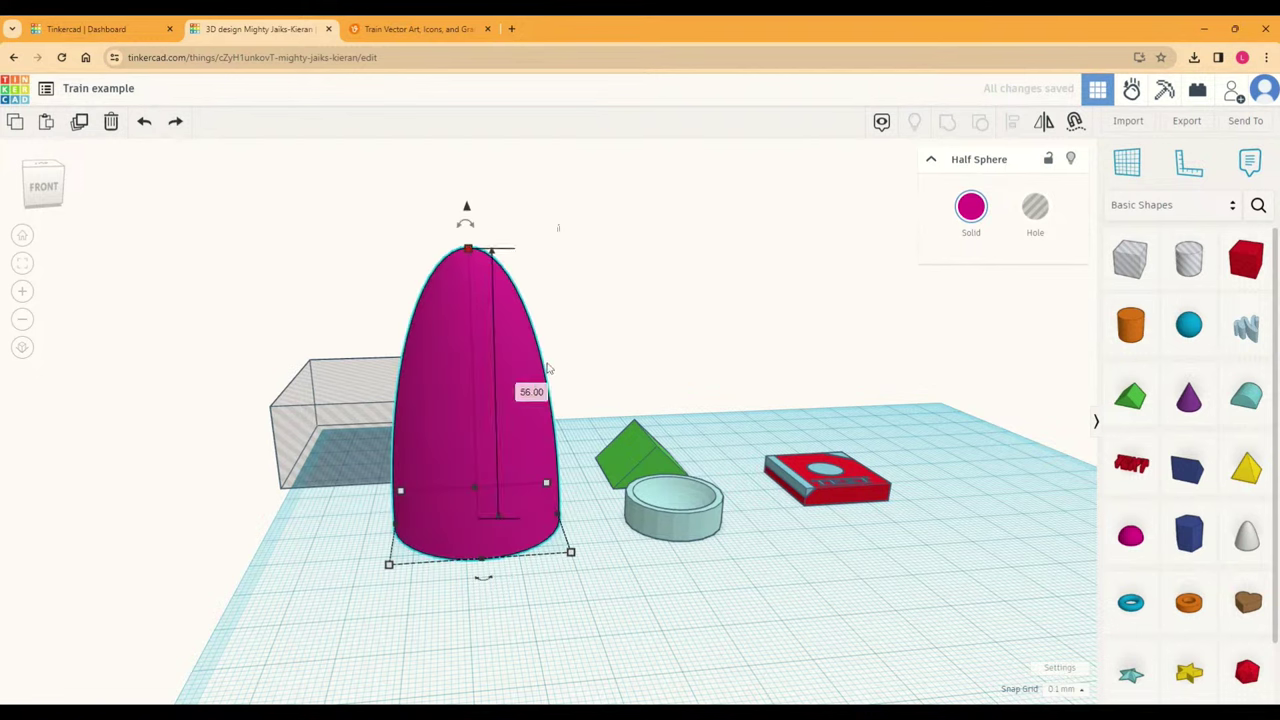
key(ctrl+y)
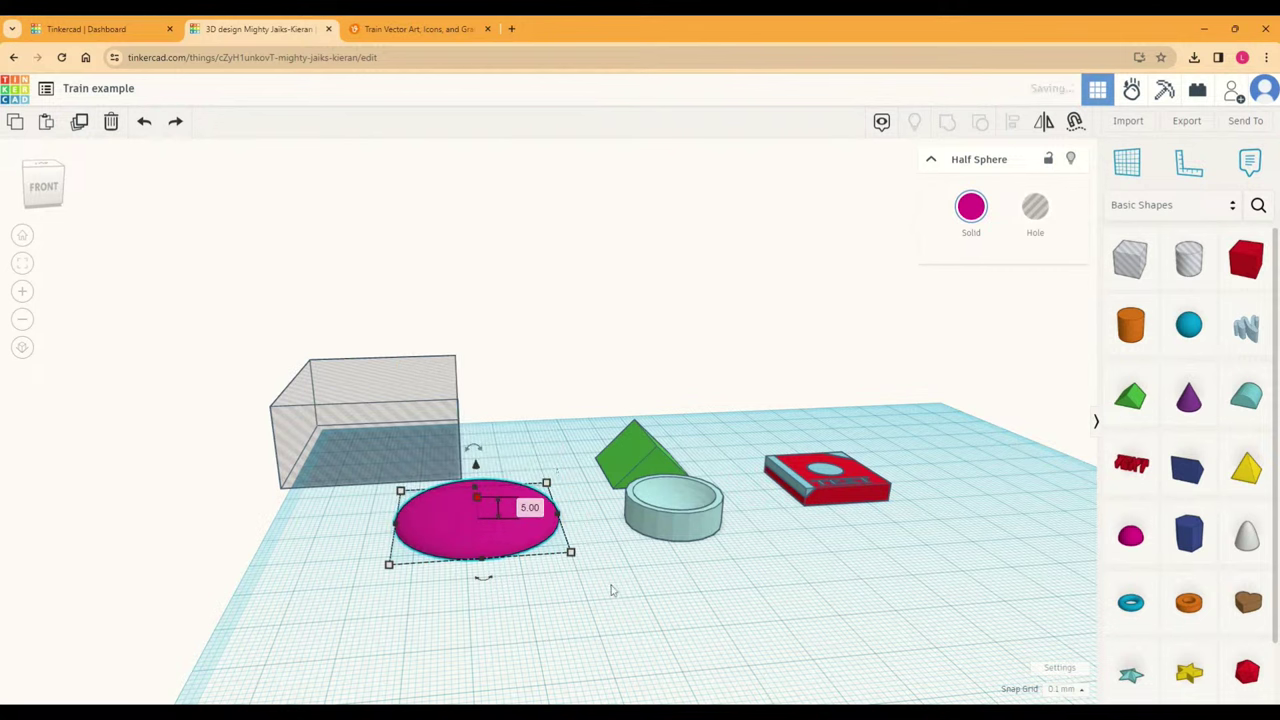
Step: Move the box hole back over the half sphere and raise it about 1.5 mm
drag(409, 440, 494, 516)
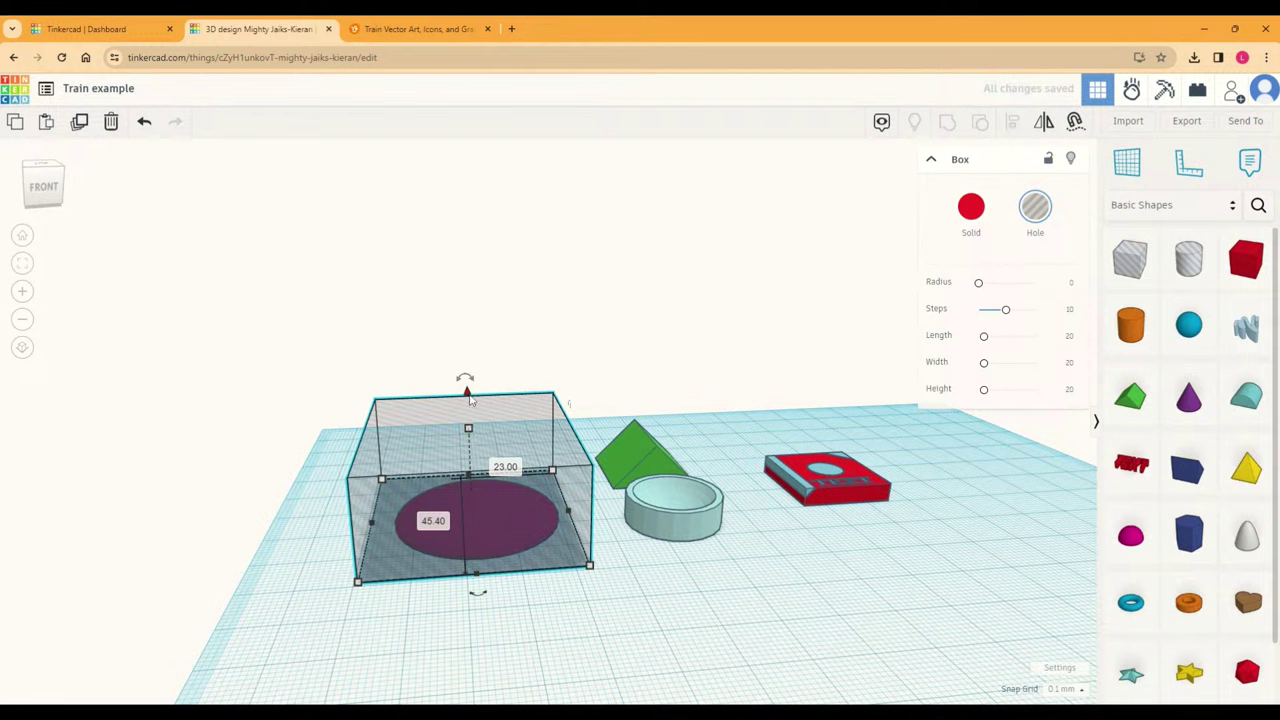
drag(467, 393, 476, 389)
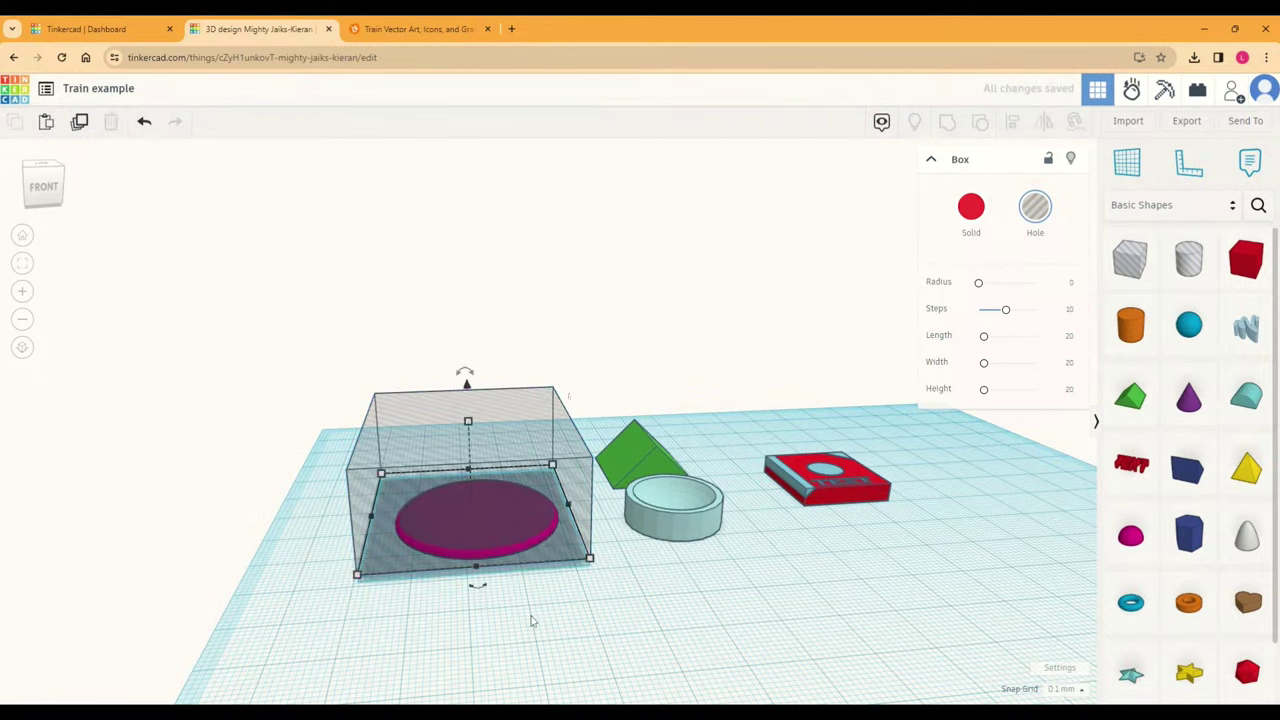
Step: Duplicate the box hole 1.5 mm higher, repeat the duplication twice to build a rising stack, and deselect it
click(87, 138)
click(517, 403)
drag(468, 390, 468, 380)
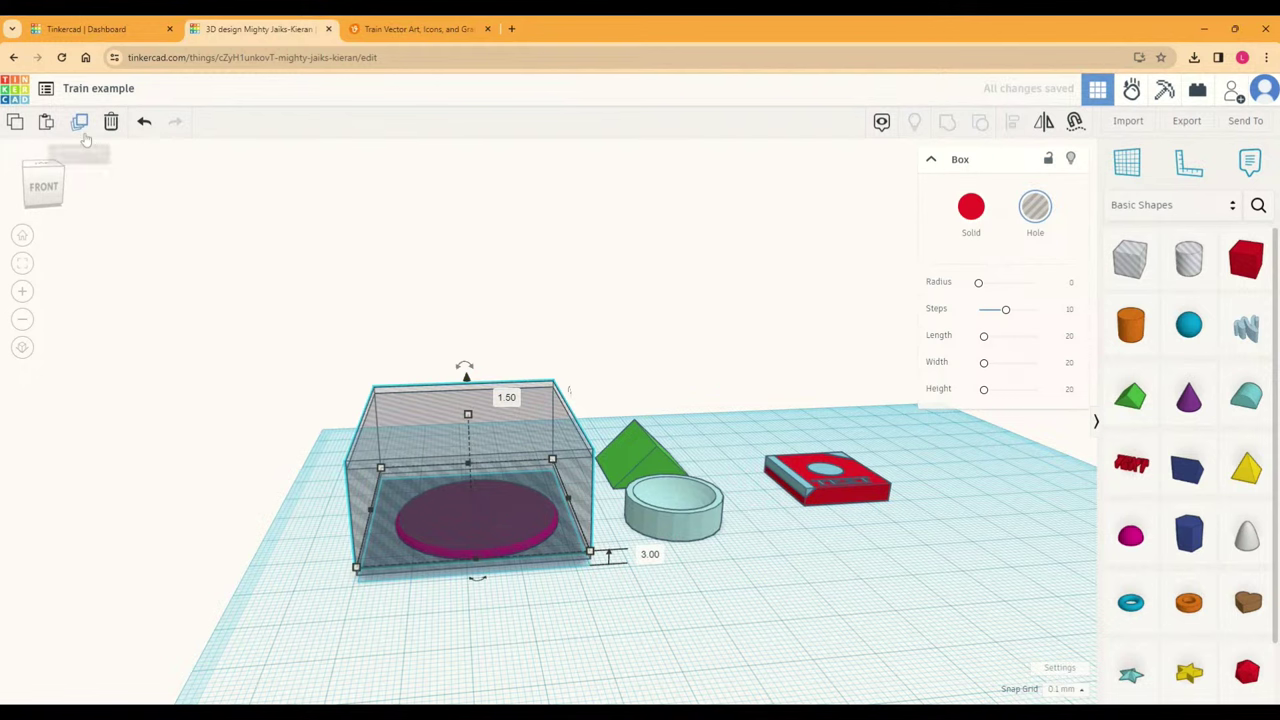
click(80, 122)
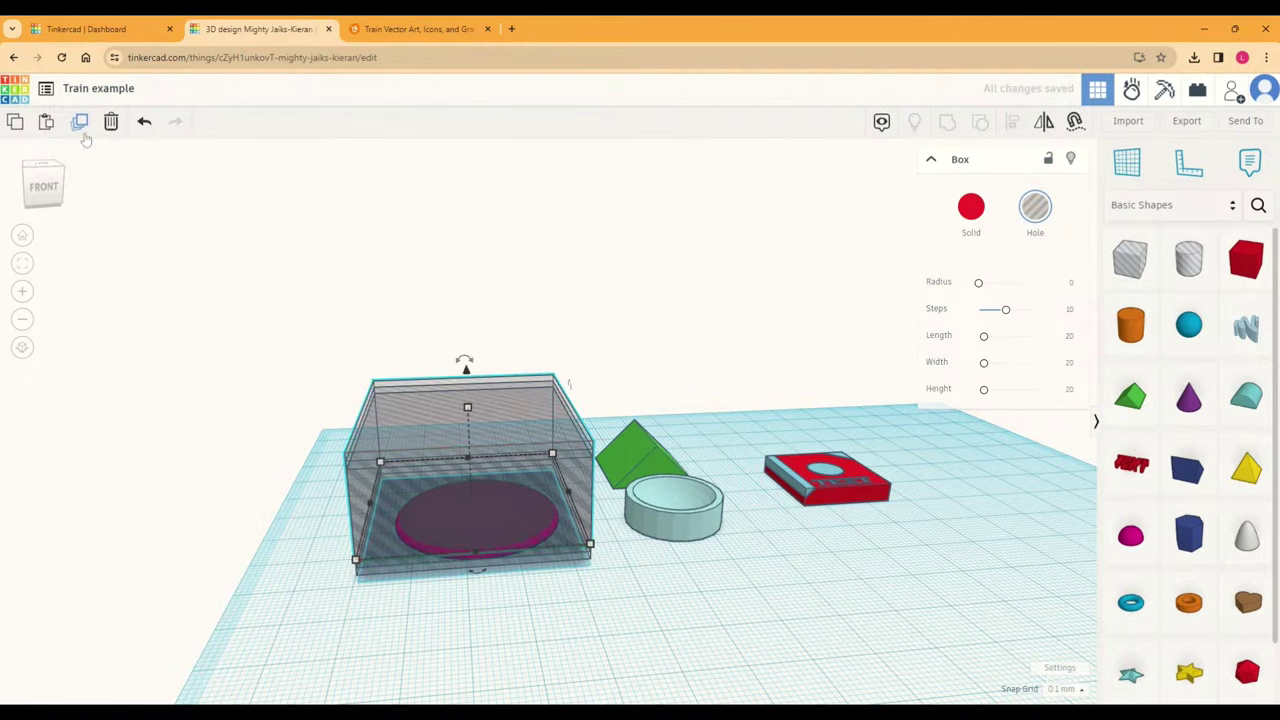
right_drag(352, 440, 372, 412)
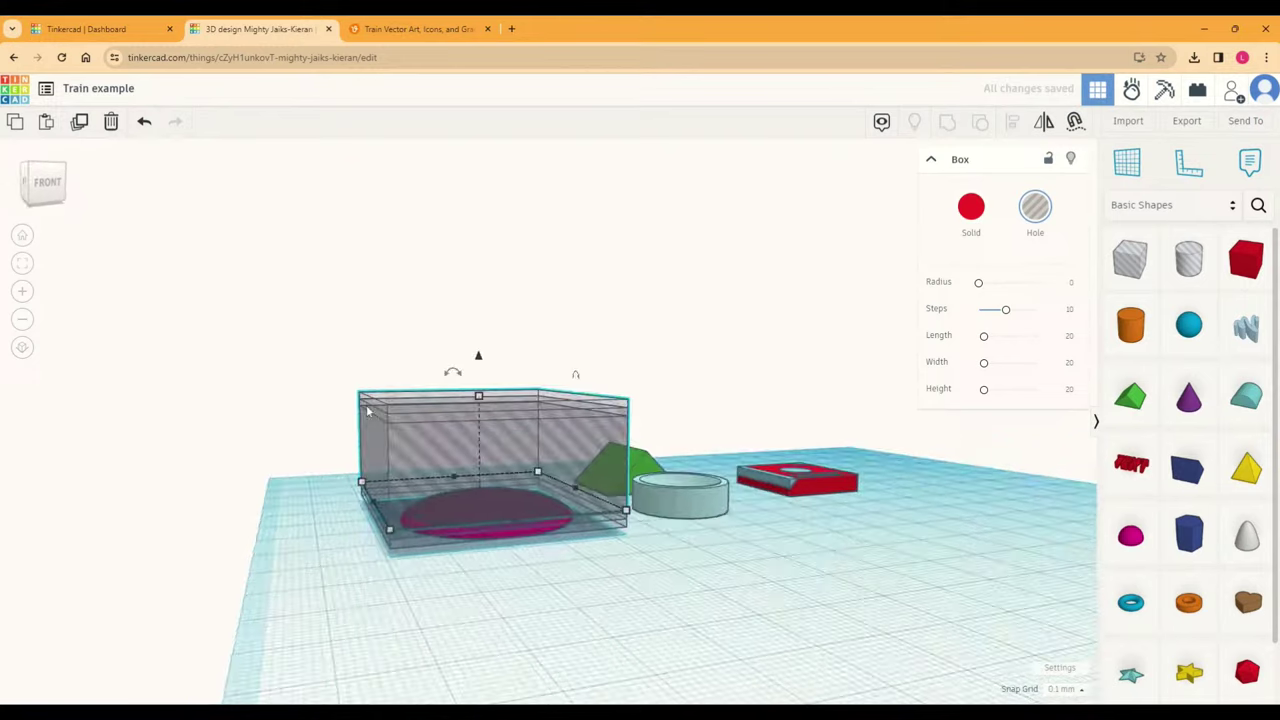
key(ctrl+Up)
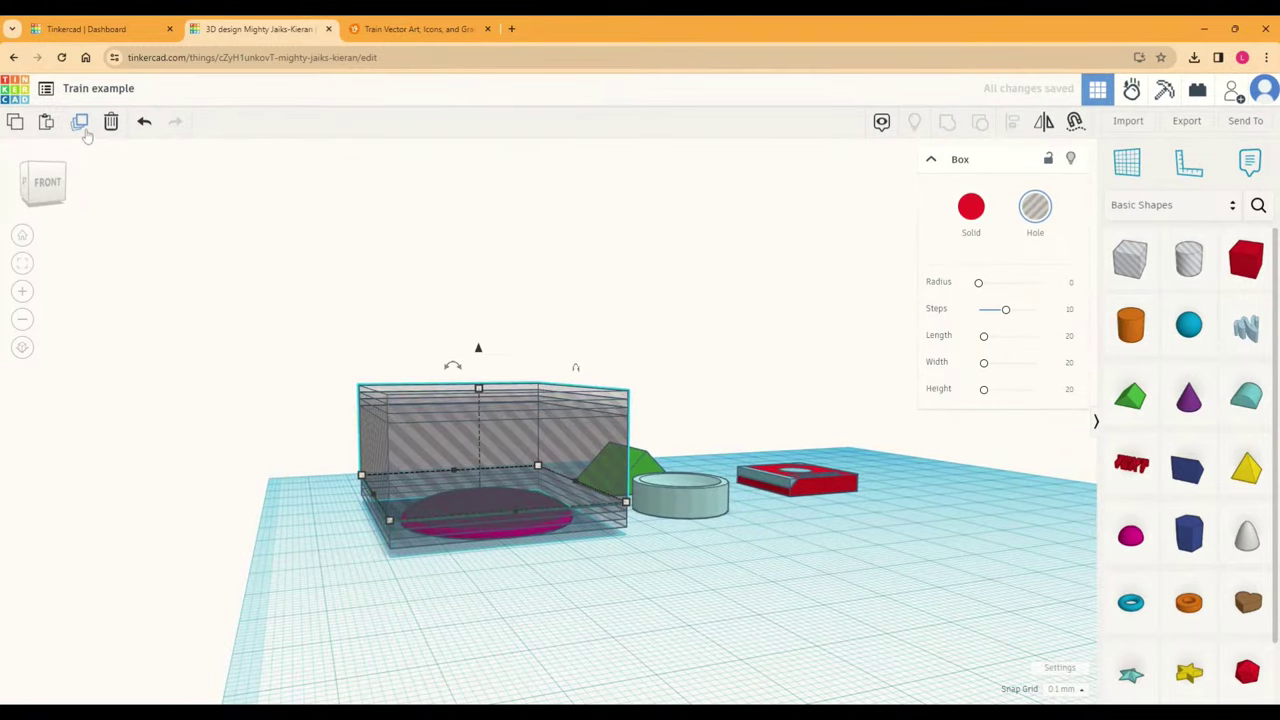
click(505, 593)
Step: Examine how the stacked box holes overlap the half sphere from the front and from below
scroll(405, 400, up, 4)
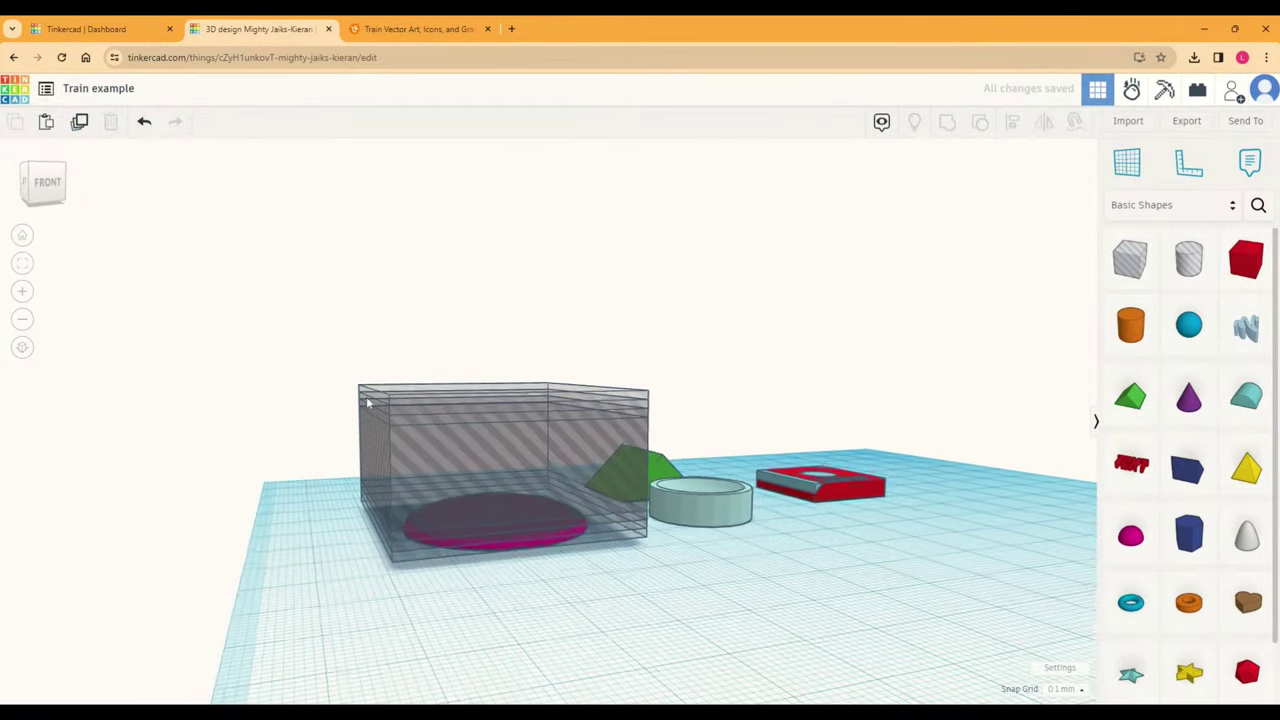
right_drag(336, 440, 346, 434)
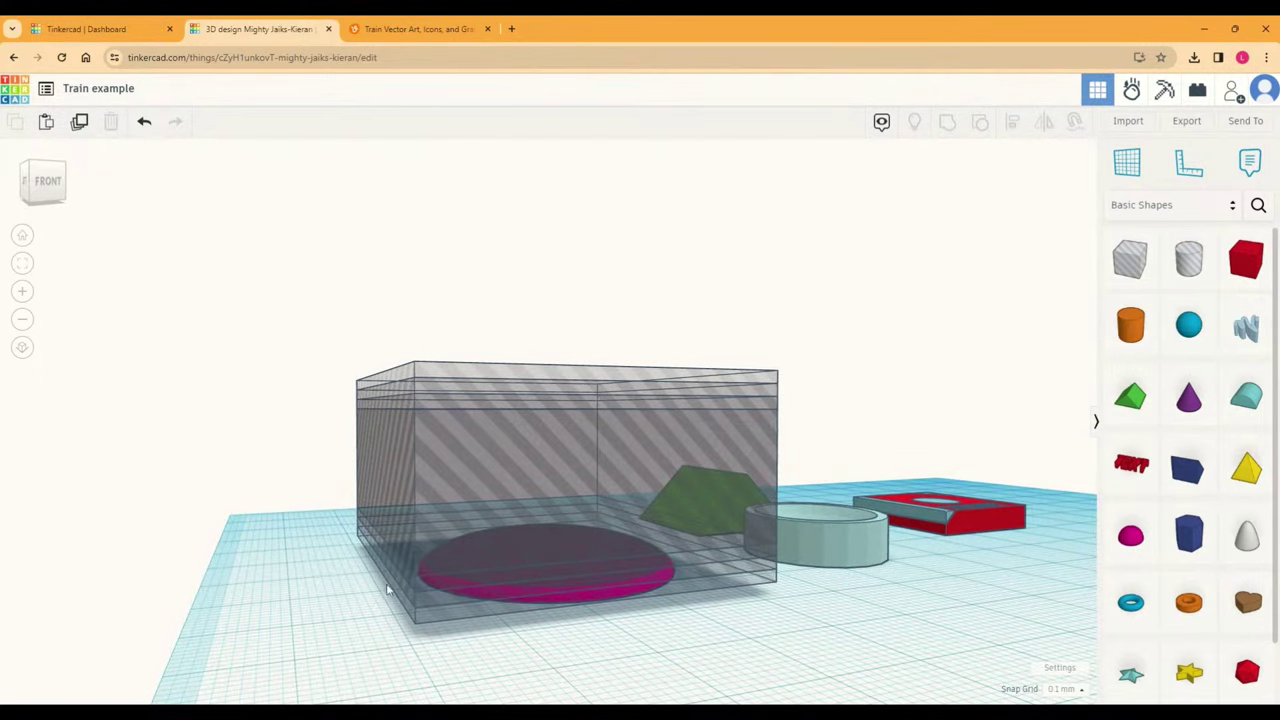
click(443, 381)
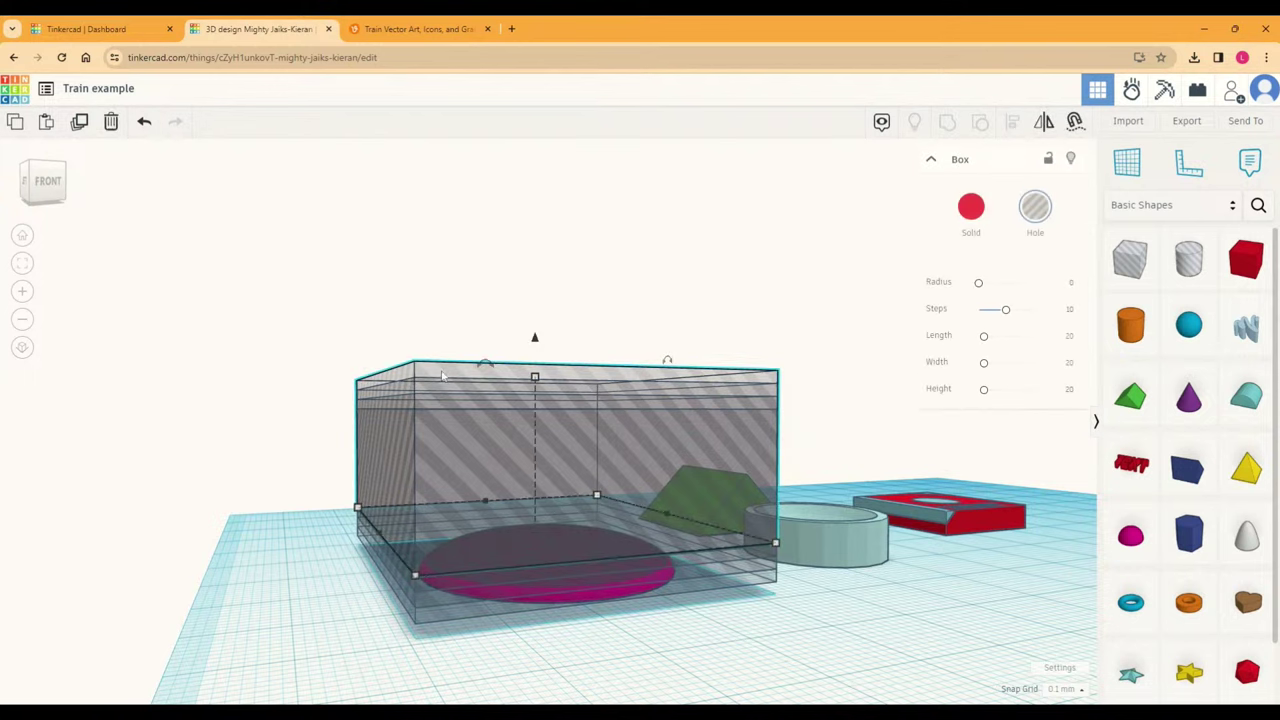
click(657, 663)
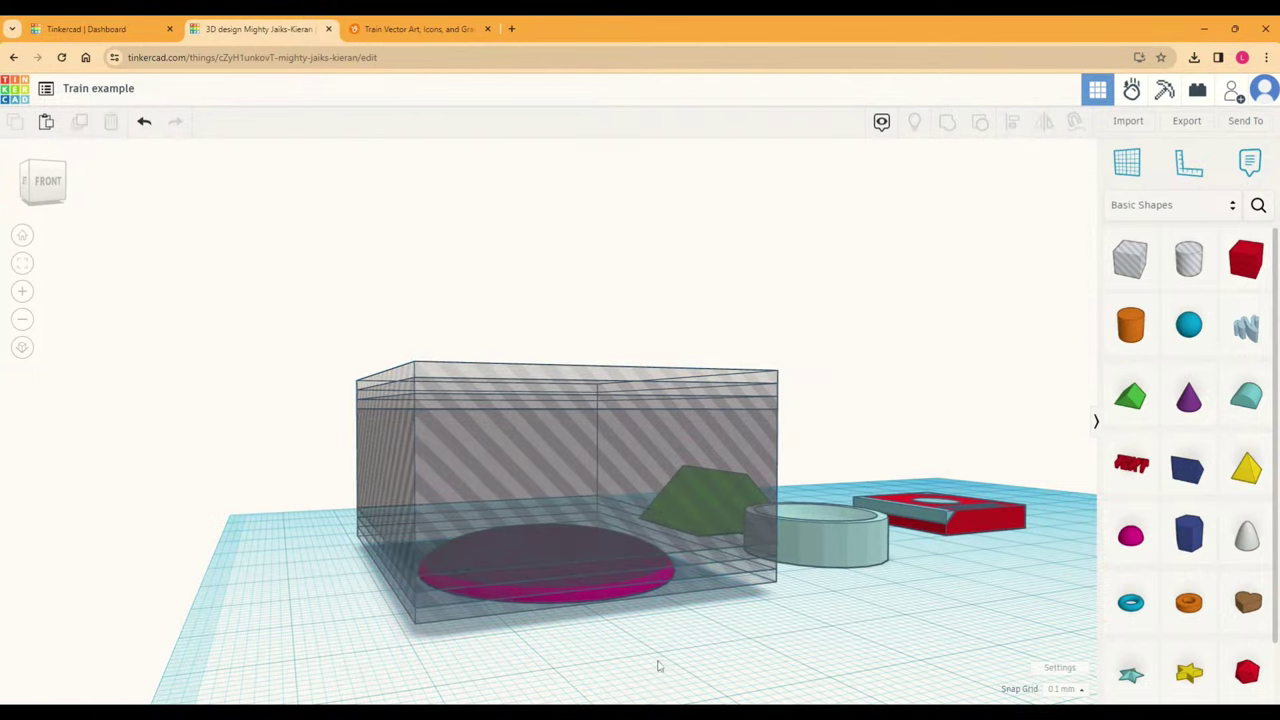
right_drag(657, 663, 656, 636)
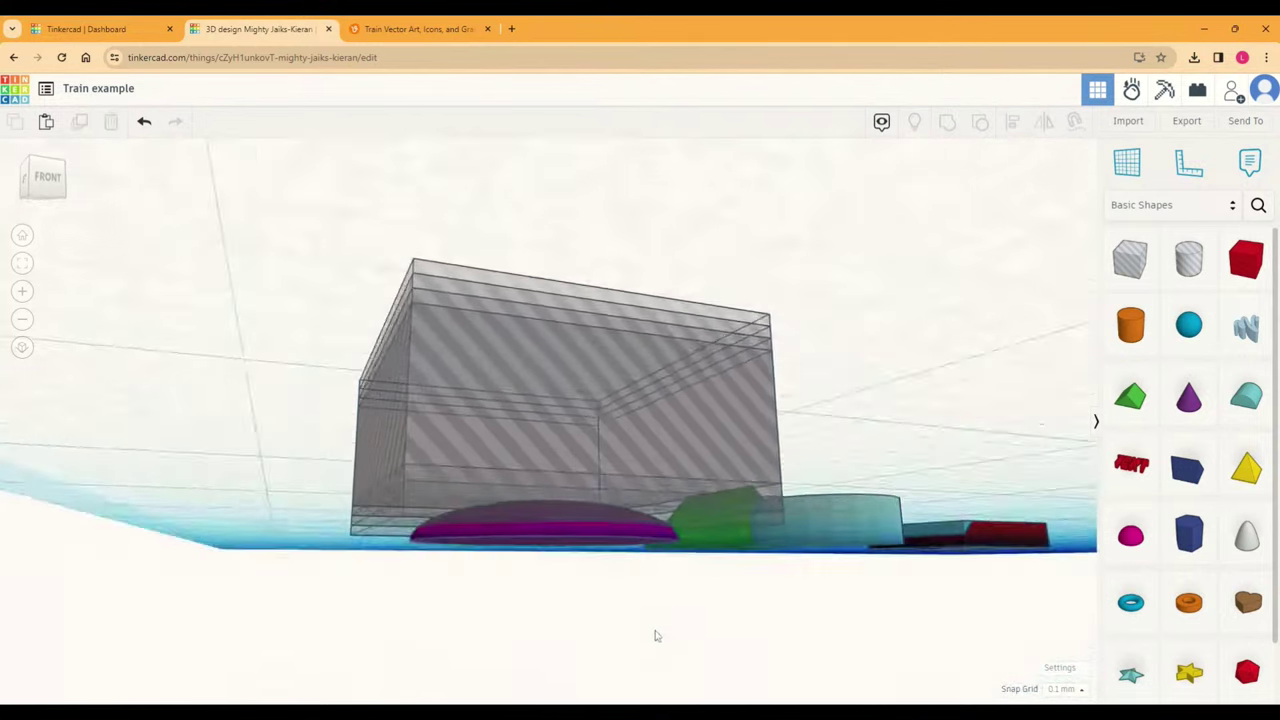
click(566, 529)
right_drag(620, 520, 538, 594)
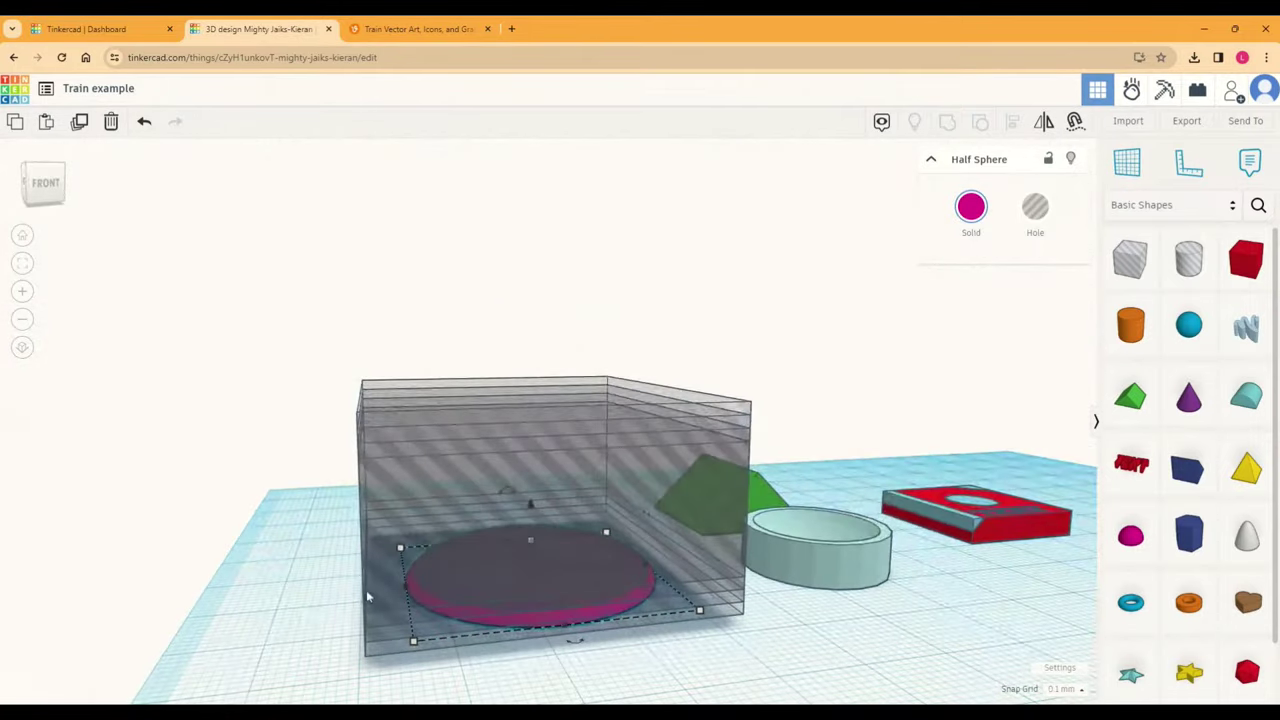
click(311, 591)
click(530, 620)
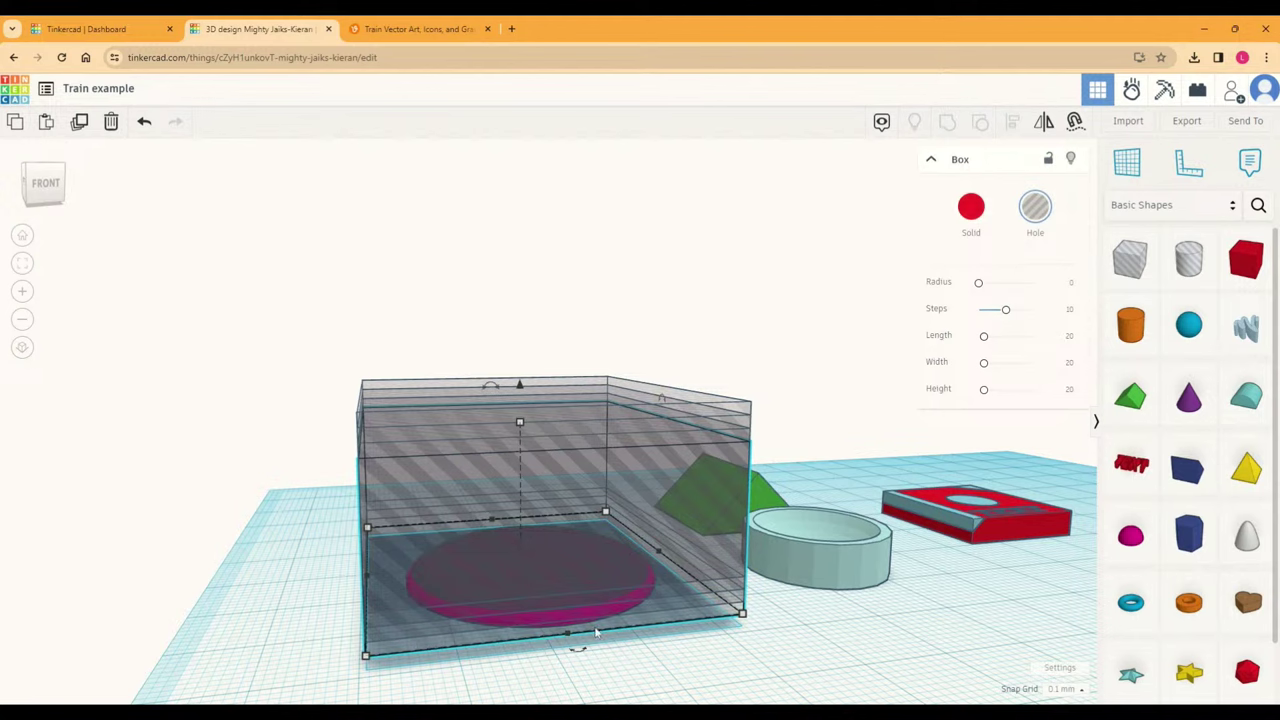
Step: Try moving the whole stack of box holes away from the half sphere, and undo the move
key(ctrl+a)
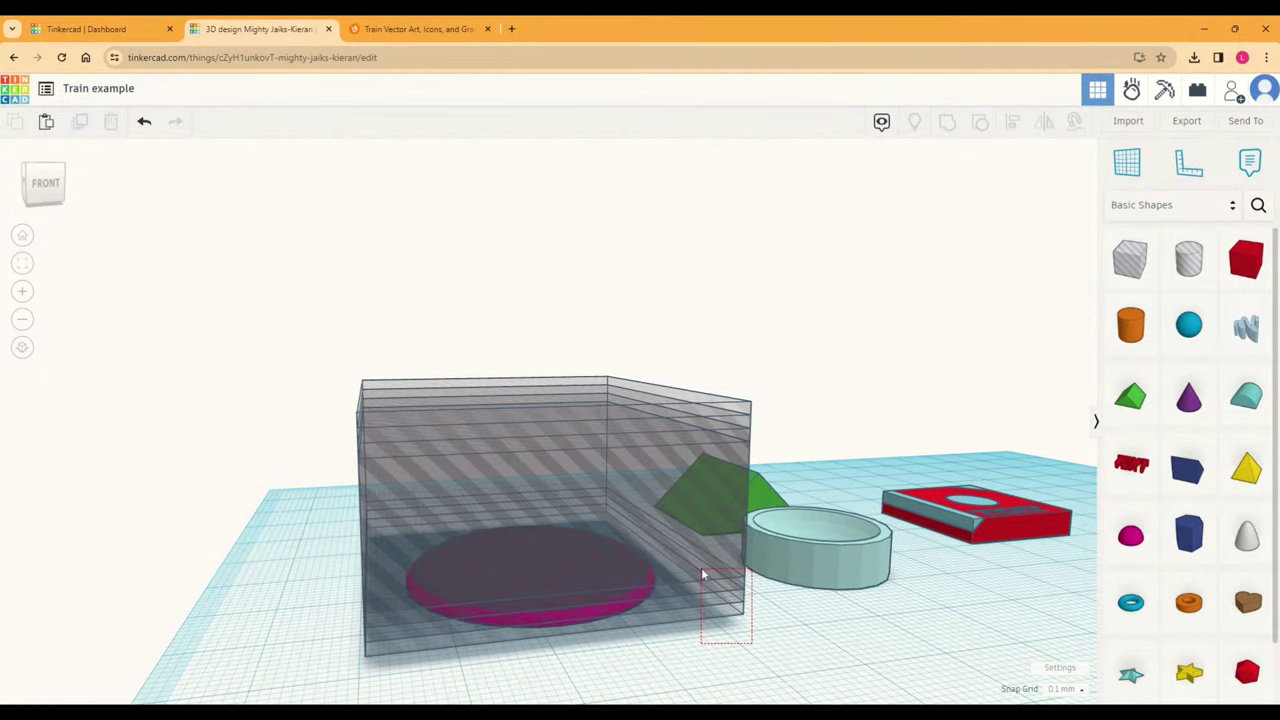
click(286, 409)
drag(297, 386, 204, 460)
click(555, 588)
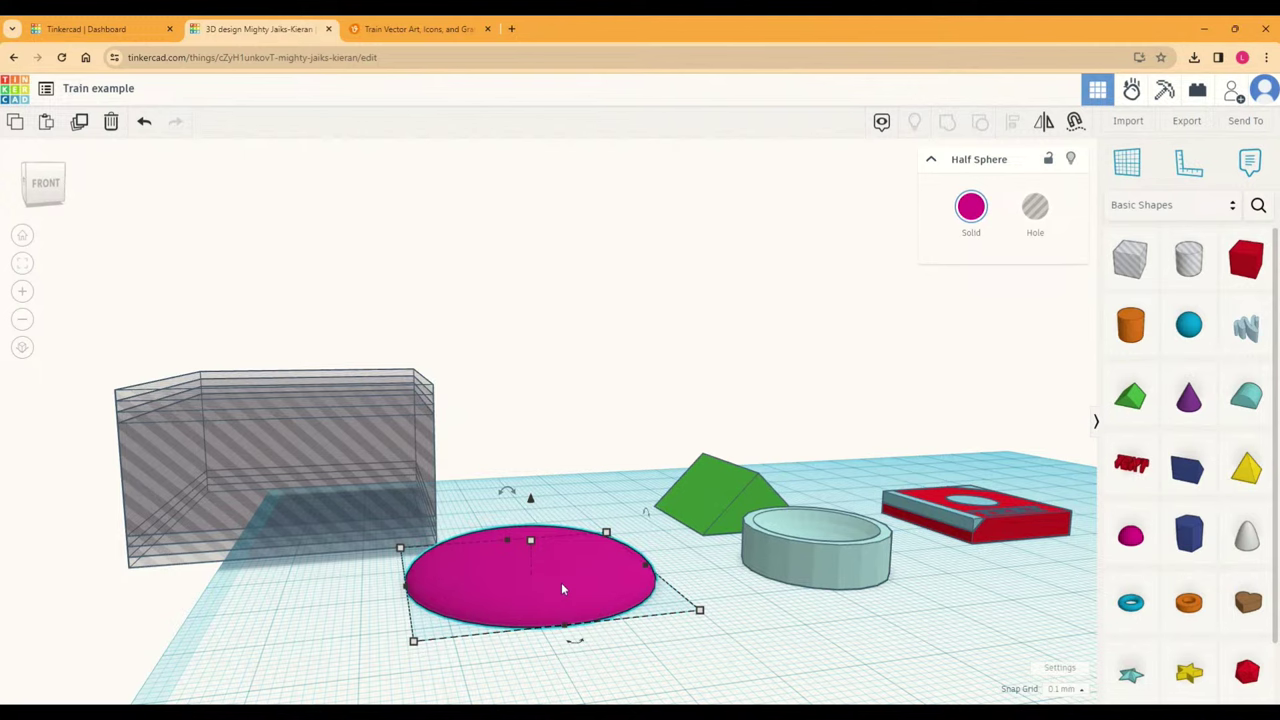
key(ctrl+z)
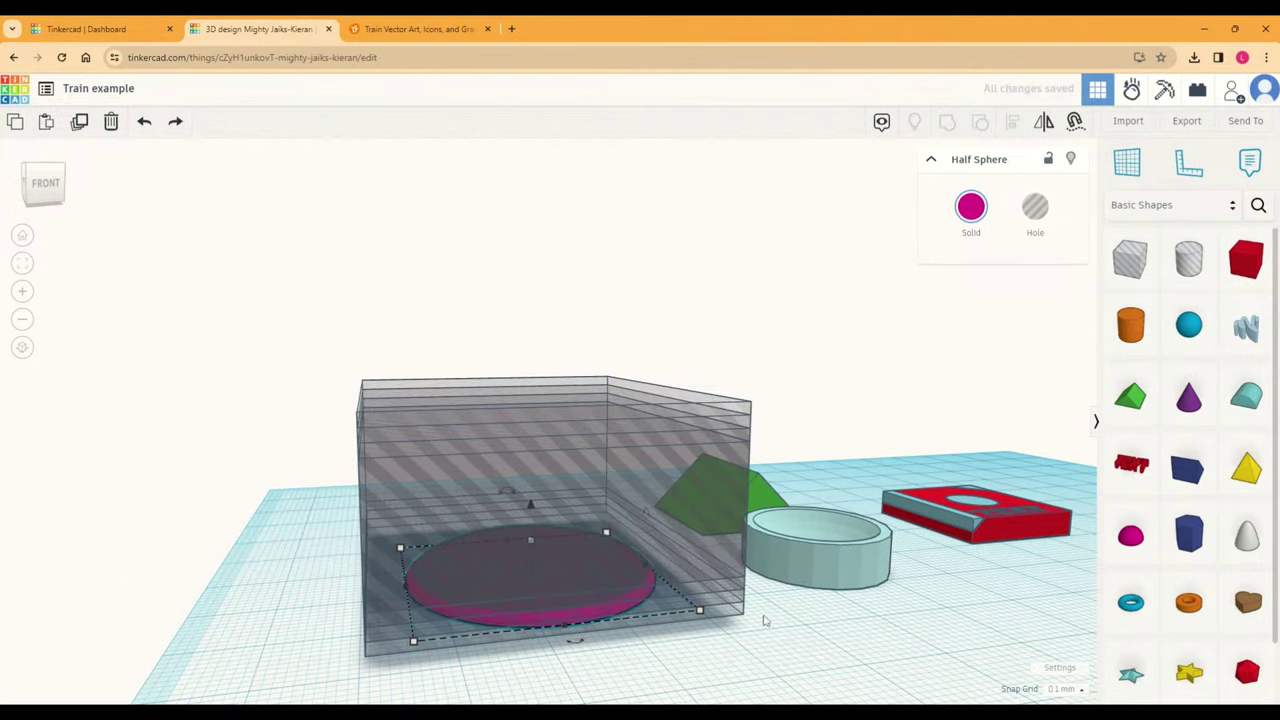
Step: Select the half sphere from beneath the workplane and raise it up inside the stack of box holes
right_drag(606, 622, 518, 616)
right_drag(648, 679, 545, 633)
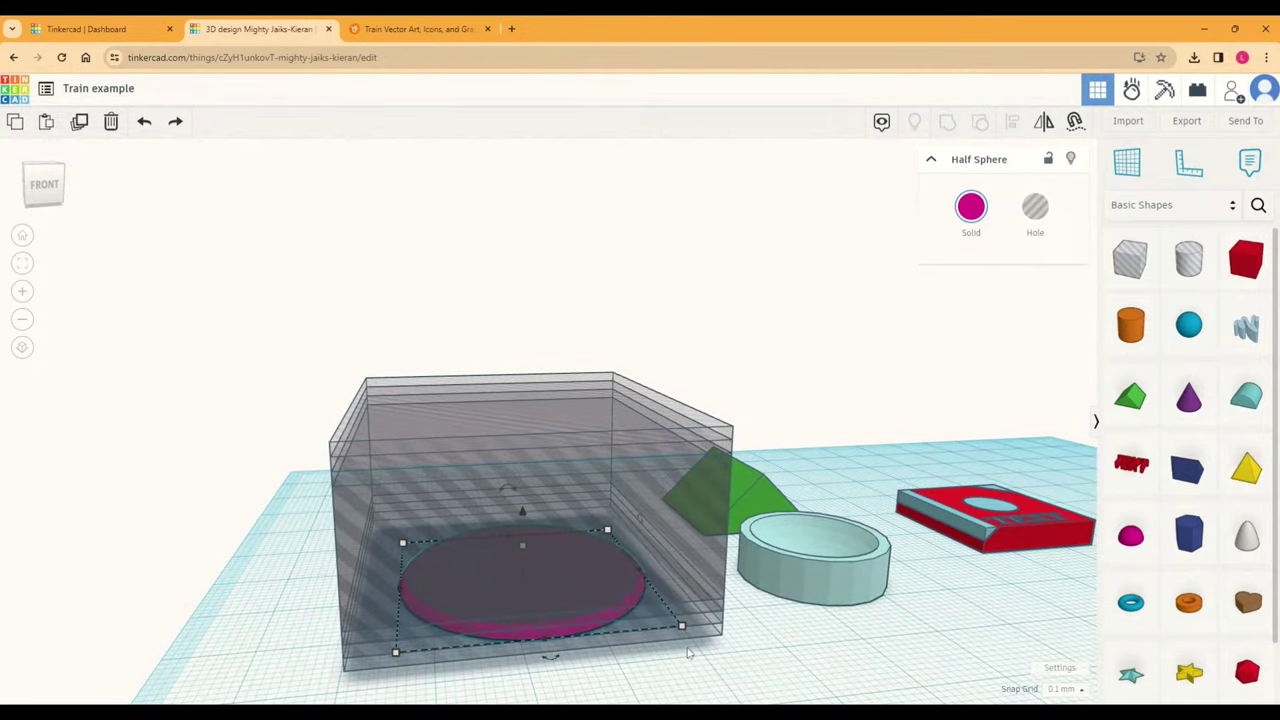
right_drag(688, 652, 706, 534)
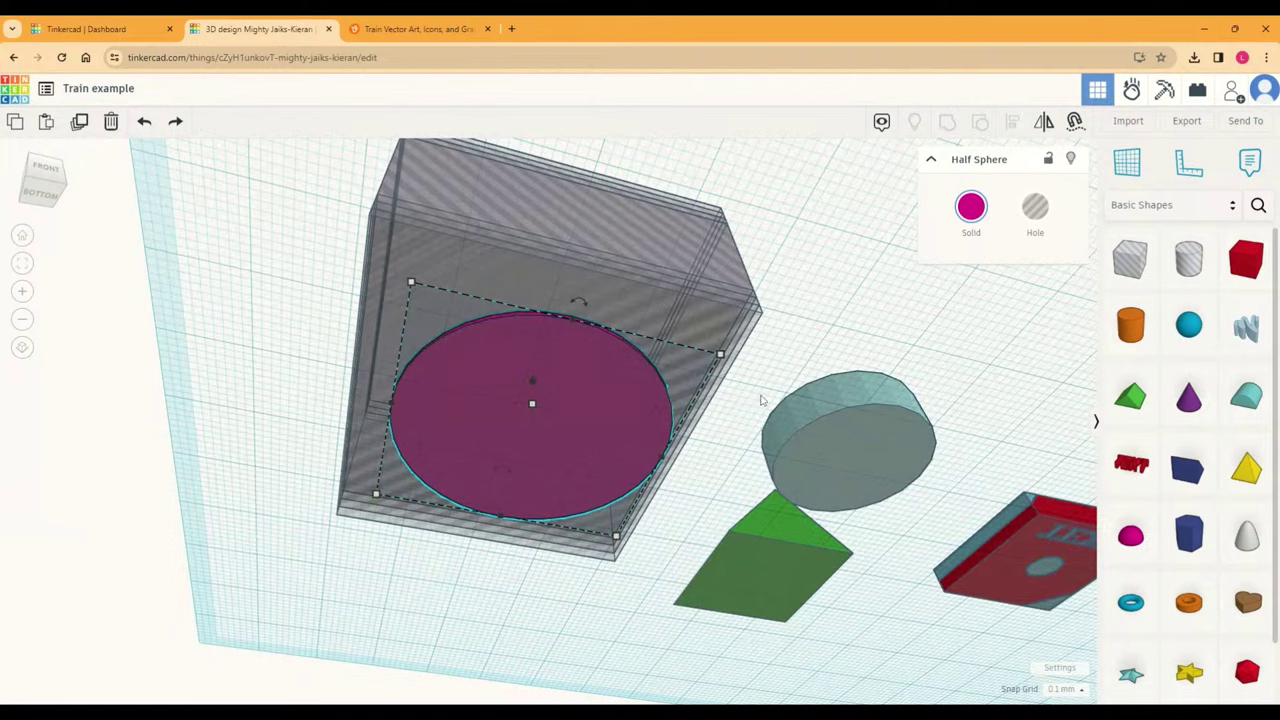
click(822, 367)
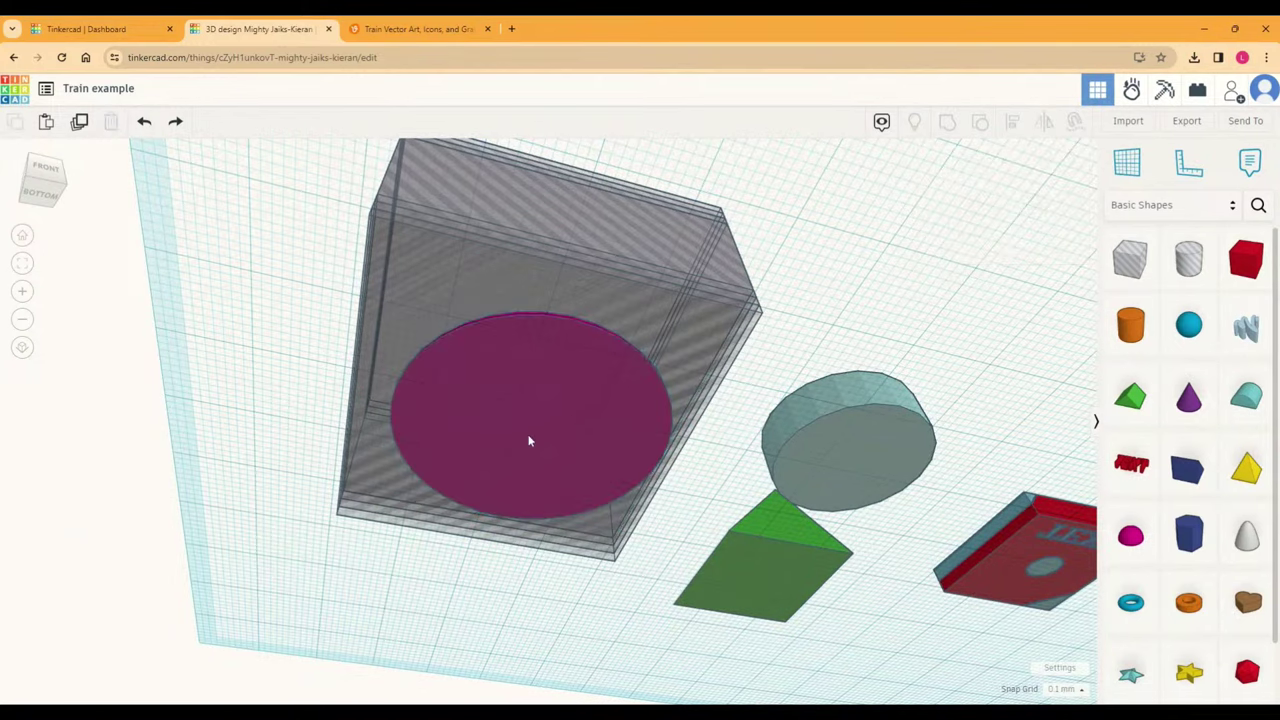
click(545, 455)
drag(533, 390, 540, 365)
right_drag(555, 366, 774, 423)
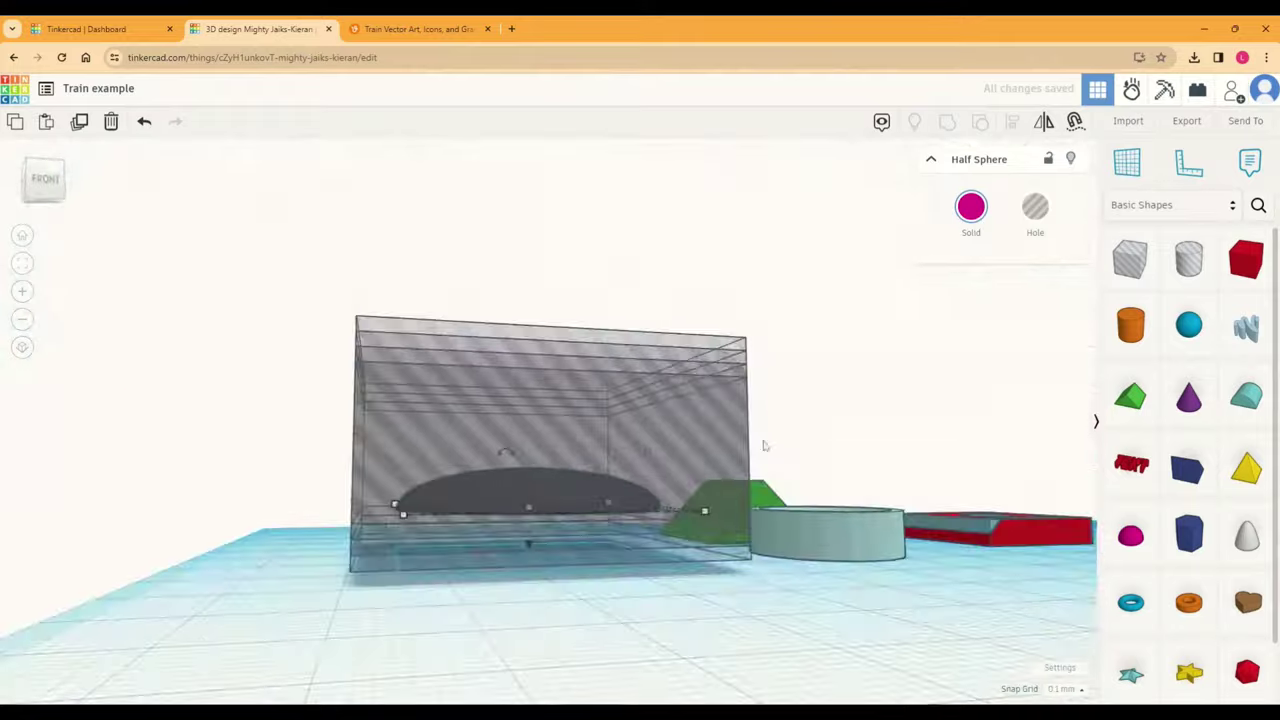
Step: Try shifting the stack of box holes aside to expose the raised half sphere, and undo the shift
click(590, 625)
right_drag(620, 631, 490, 522)
drag(314, 336, 140, 440)
click(510, 546)
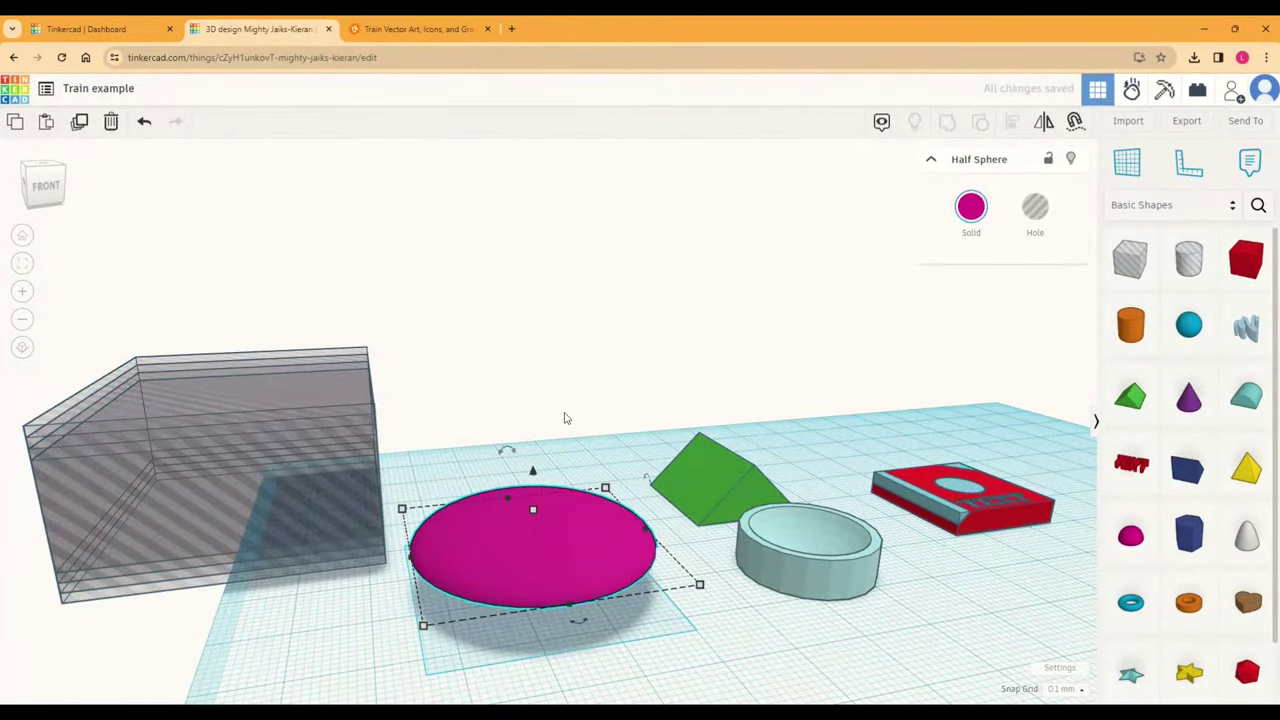
key(ctrl+z)
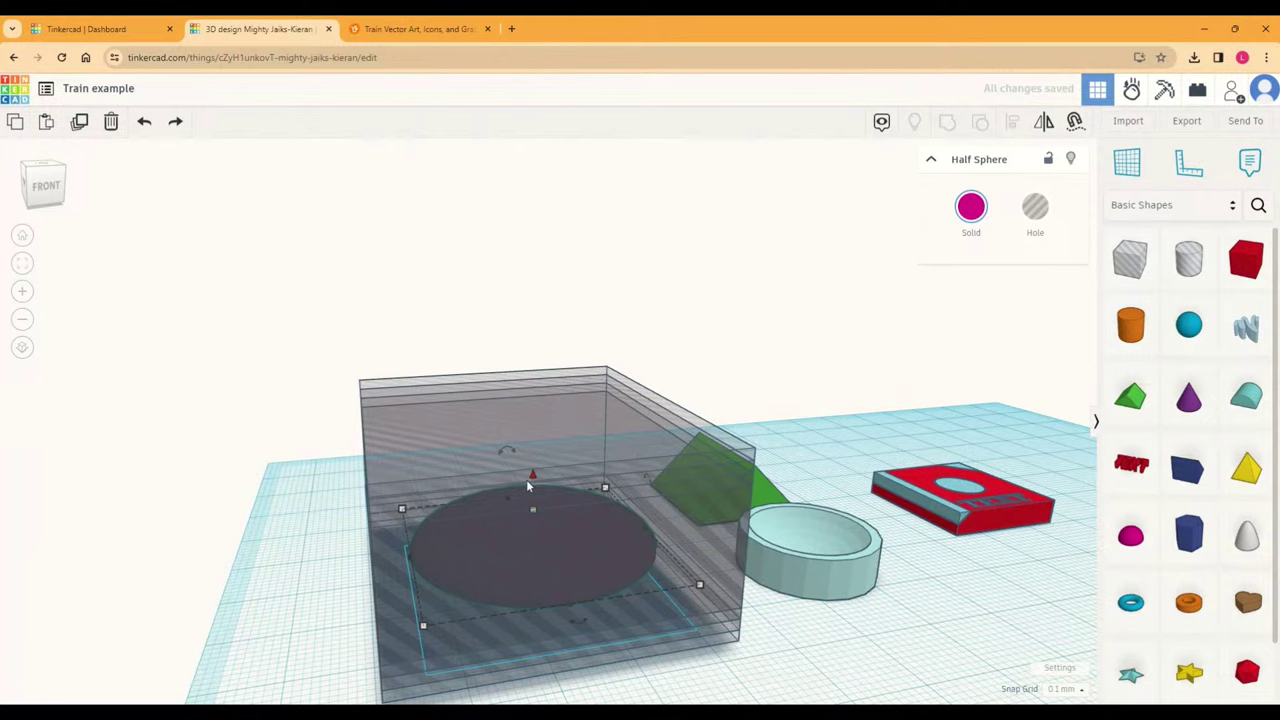
Step: Drop the half sphere onto the workplane beneath the box holes and duplicate it in place
right_drag(236, 533, 256, 517)
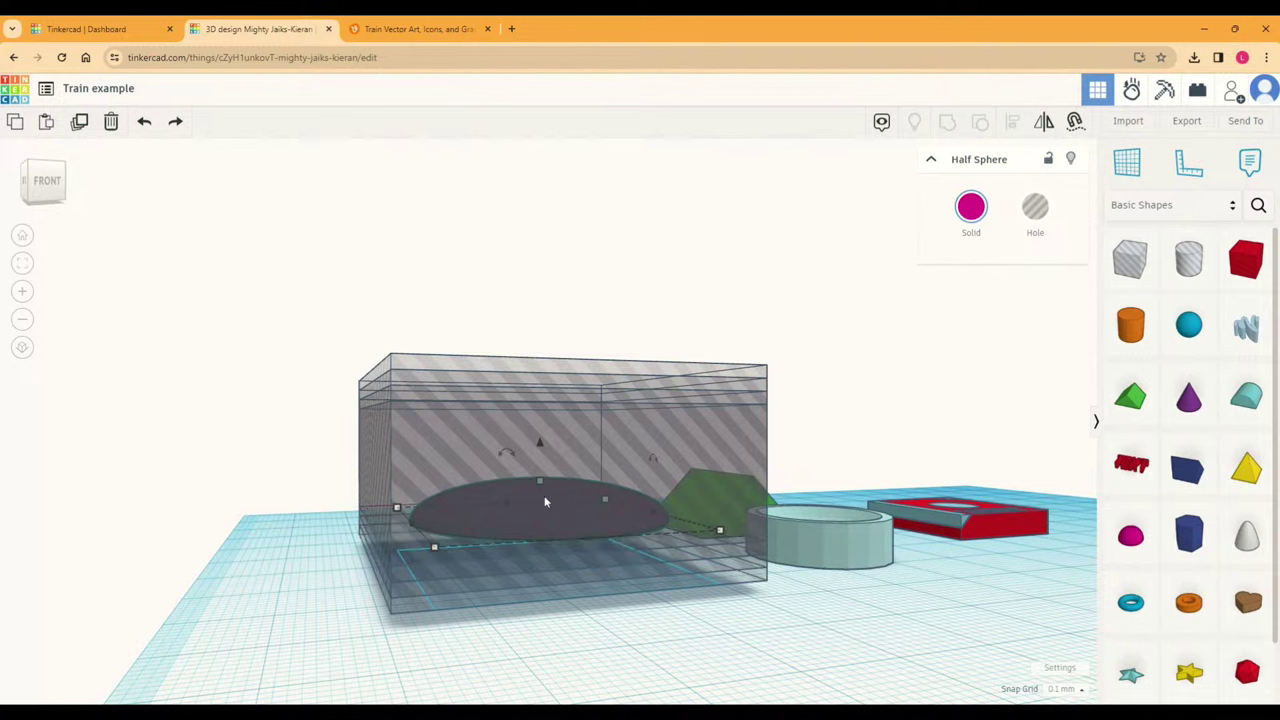
key(d)
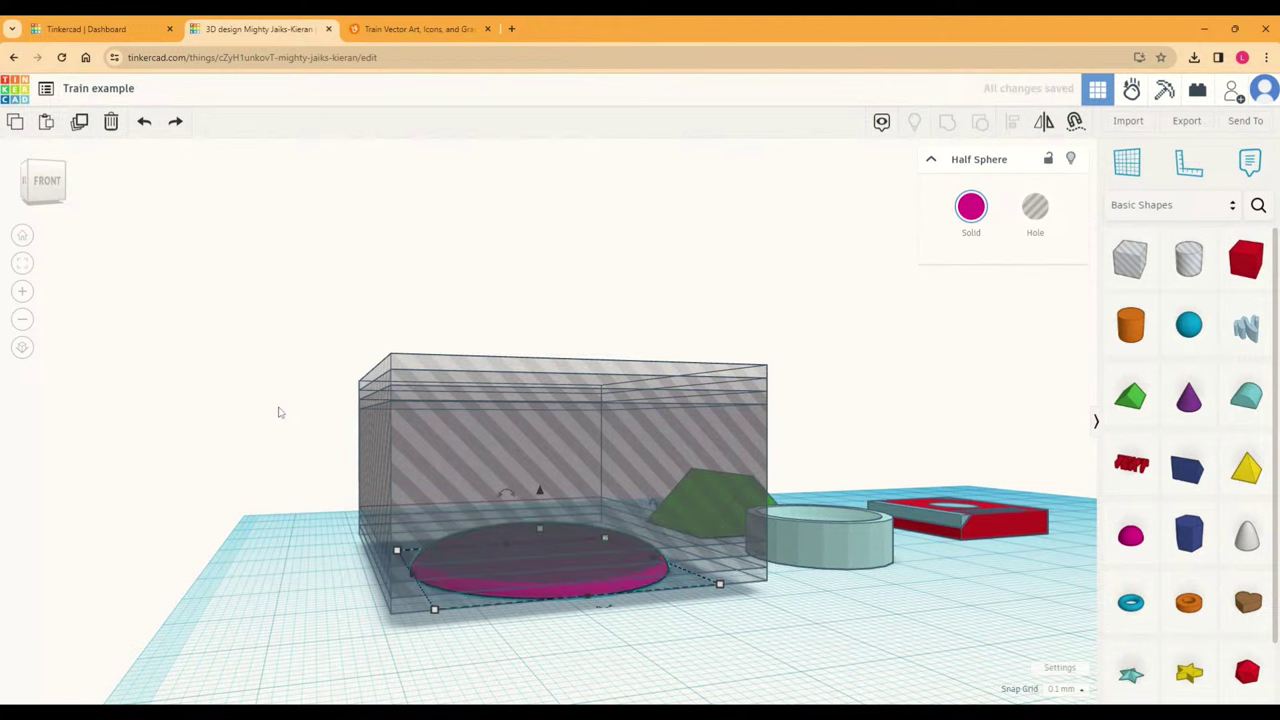
click(137, 494)
right_drag(700, 643, 573, 557)
click(575, 541)
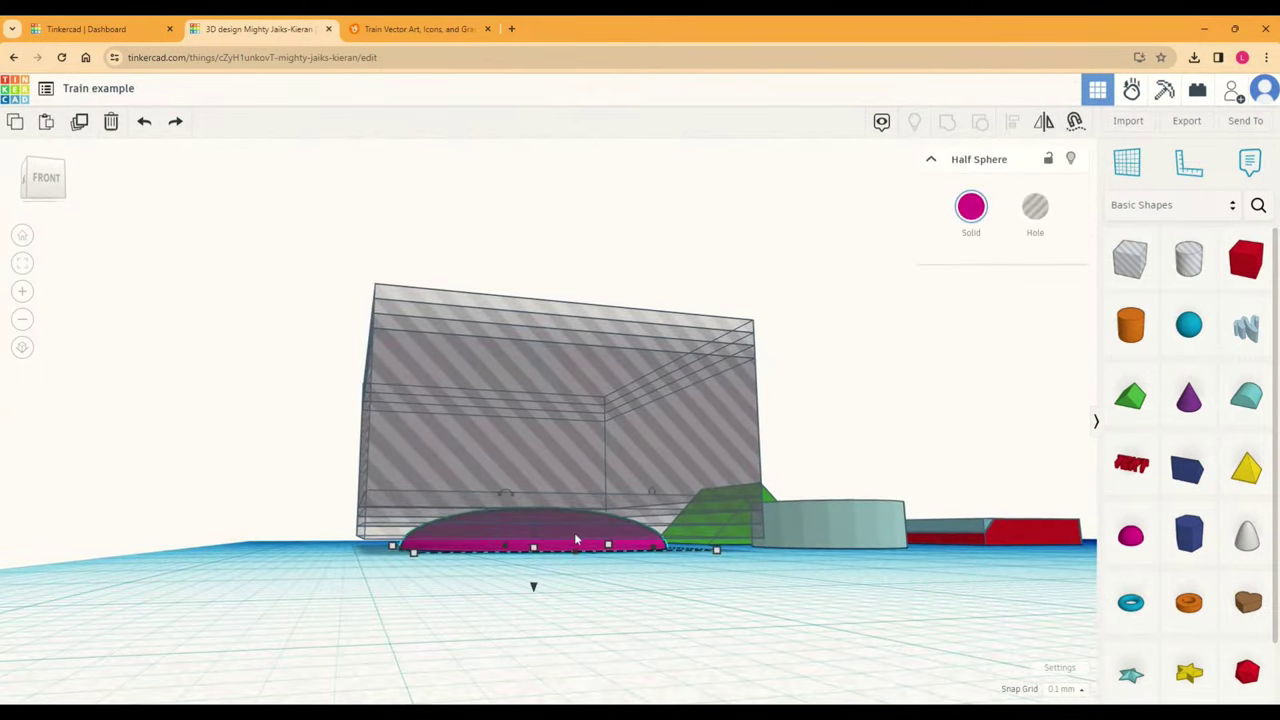
click(84, 137)
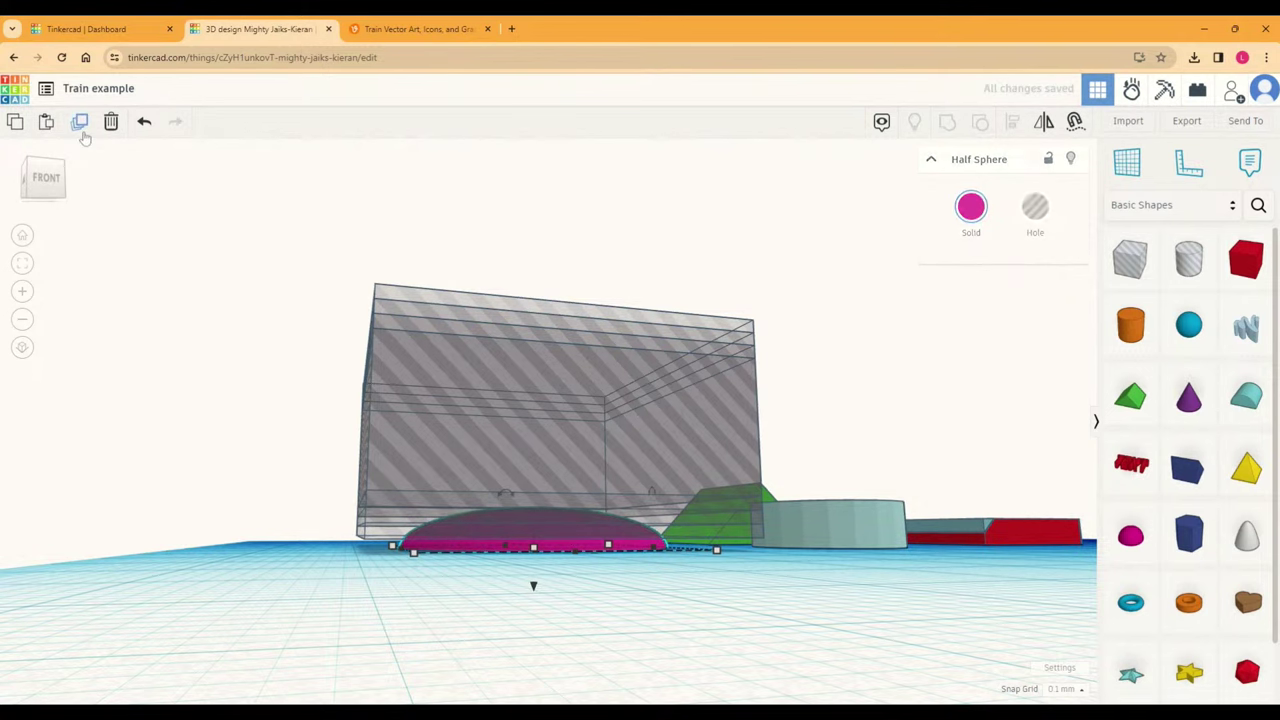
Step: Group a half sphere copy with the lowest box hole to cut away its upper part, and deselect it
click(260, 488)
right_drag(294, 503, 527, 557)
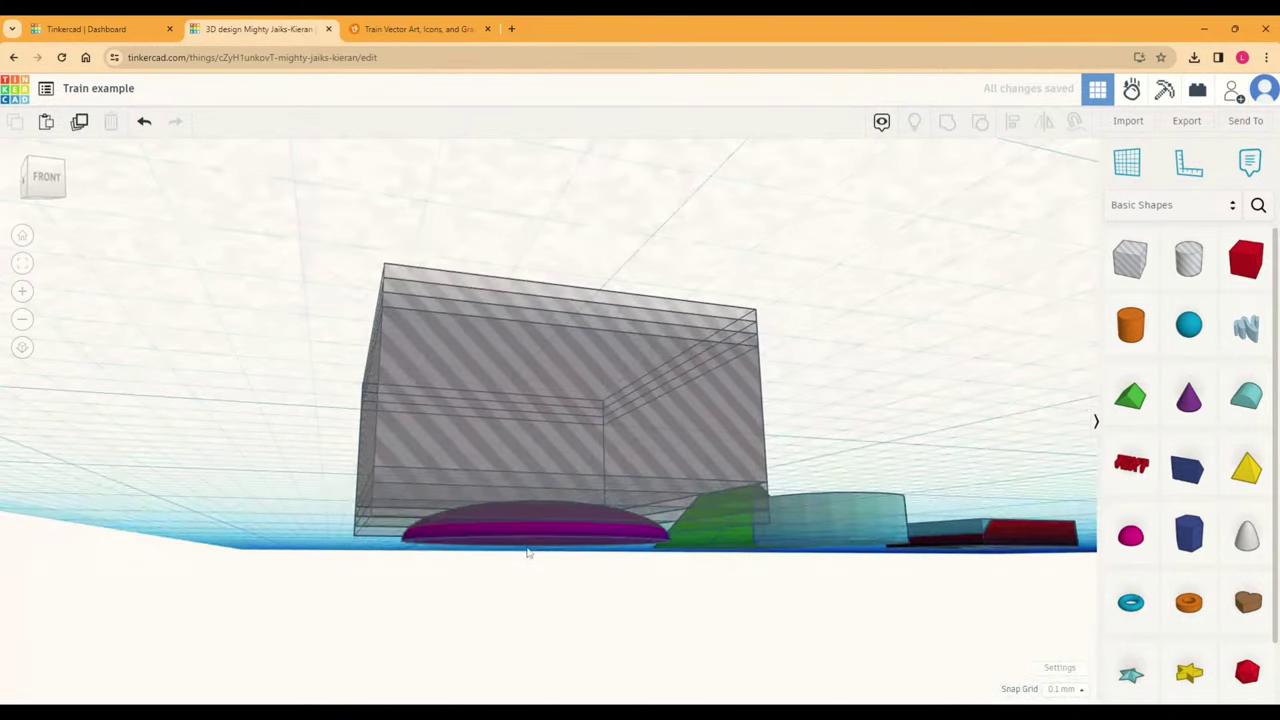
click(530, 540)
right_drag(429, 557, 384, 553)
shift+click(372, 546)
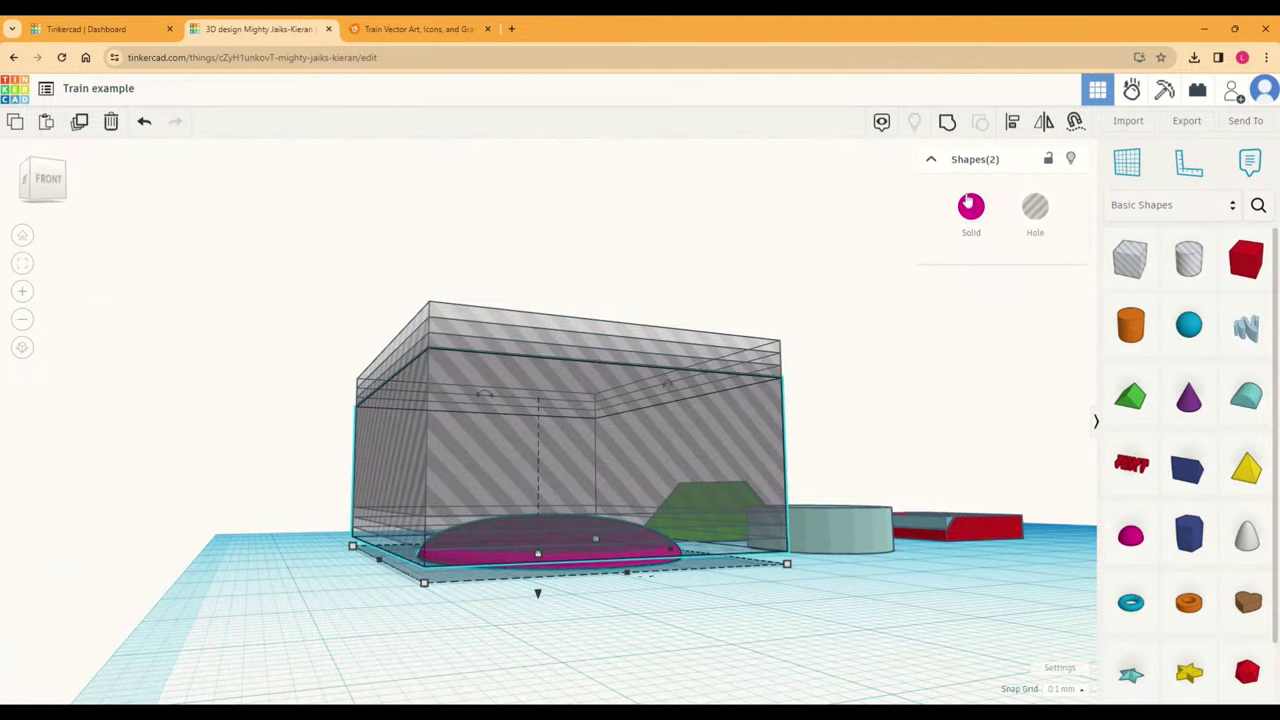
click(947, 121)
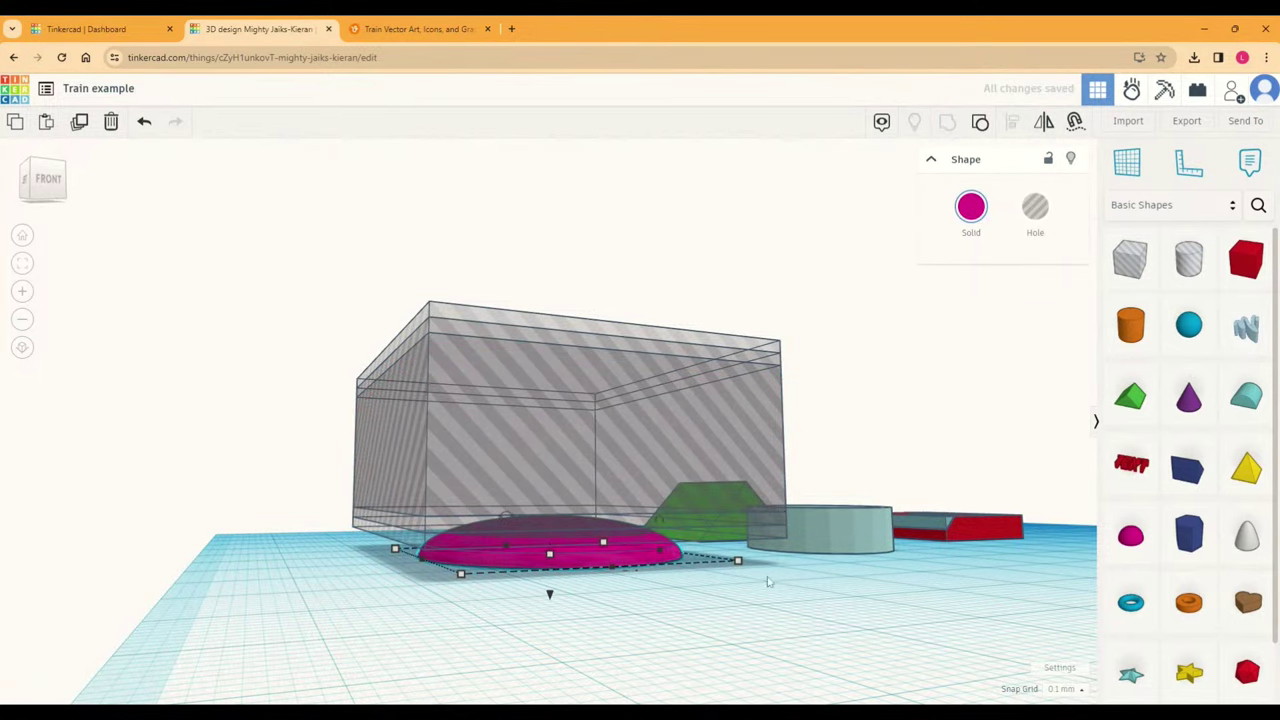
scroll(609, 557, up, 5)
click(664, 610)
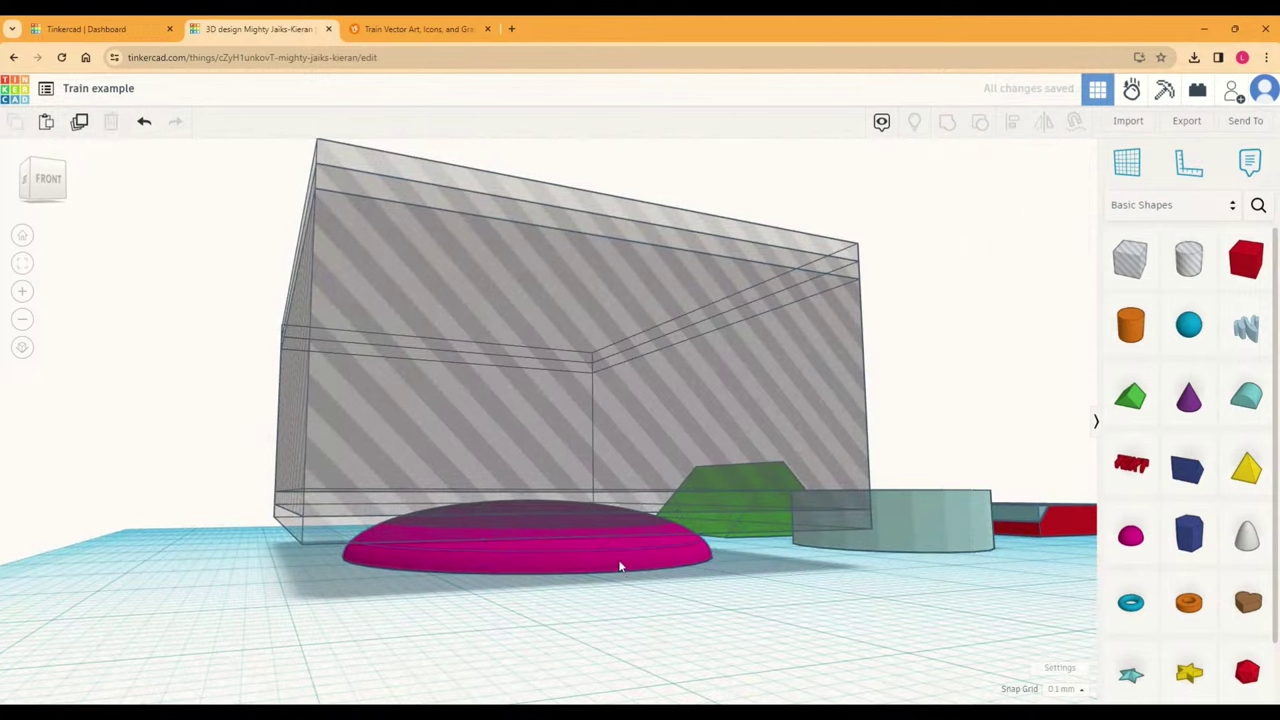
Step: Try moving the trimmed slice out from under the box holes past the ring, and undo the moves
mouse_move(604, 547)
right_down()
mouse_move(620, 608)
mouse_move(607, 562)
right_up()
click(606, 560)
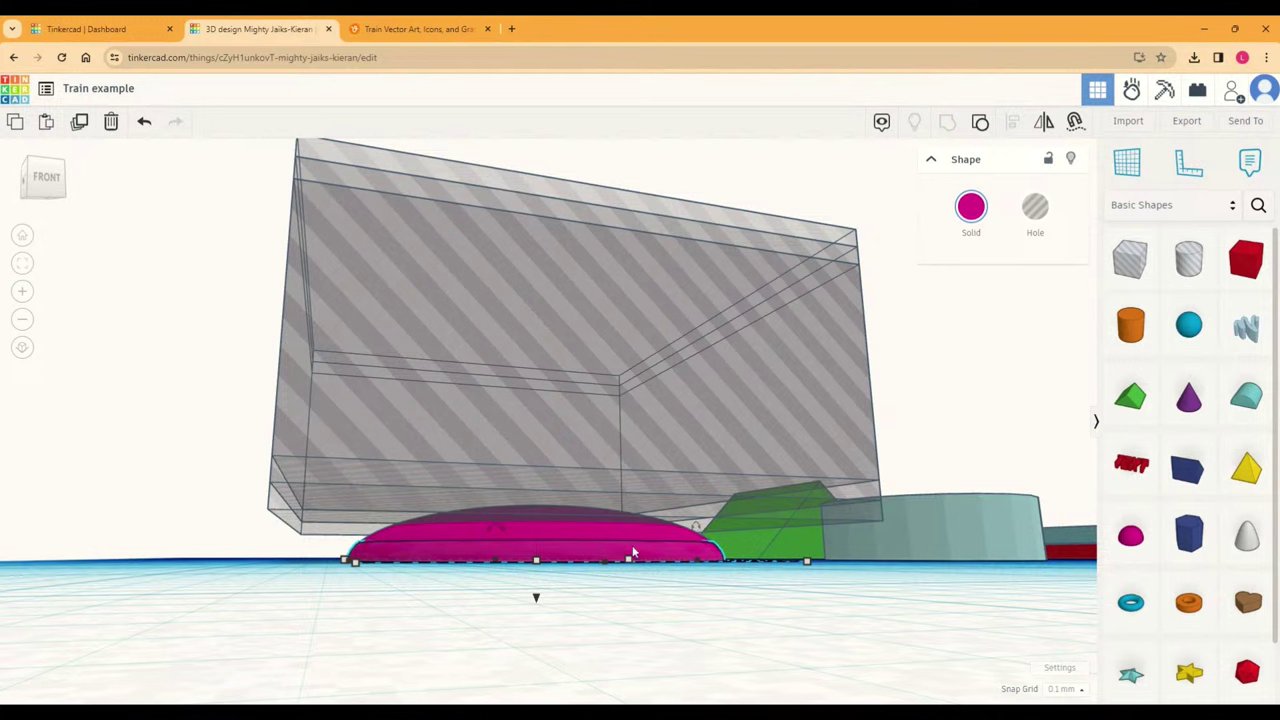
right_drag(626, 591, 618, 597)
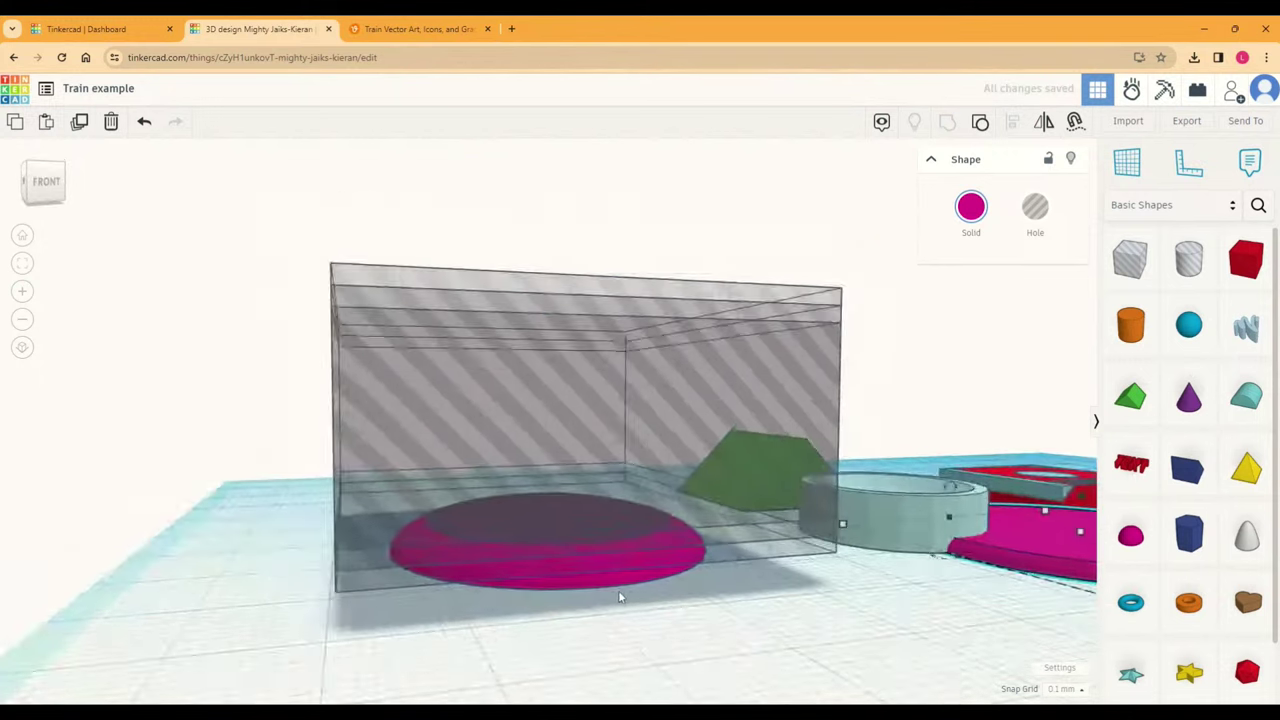
scroll(618, 597, down, 2)
drag(959, 574, 760, 618)
right_drag(970, 580, 1024, 583)
key(ctrl+z)
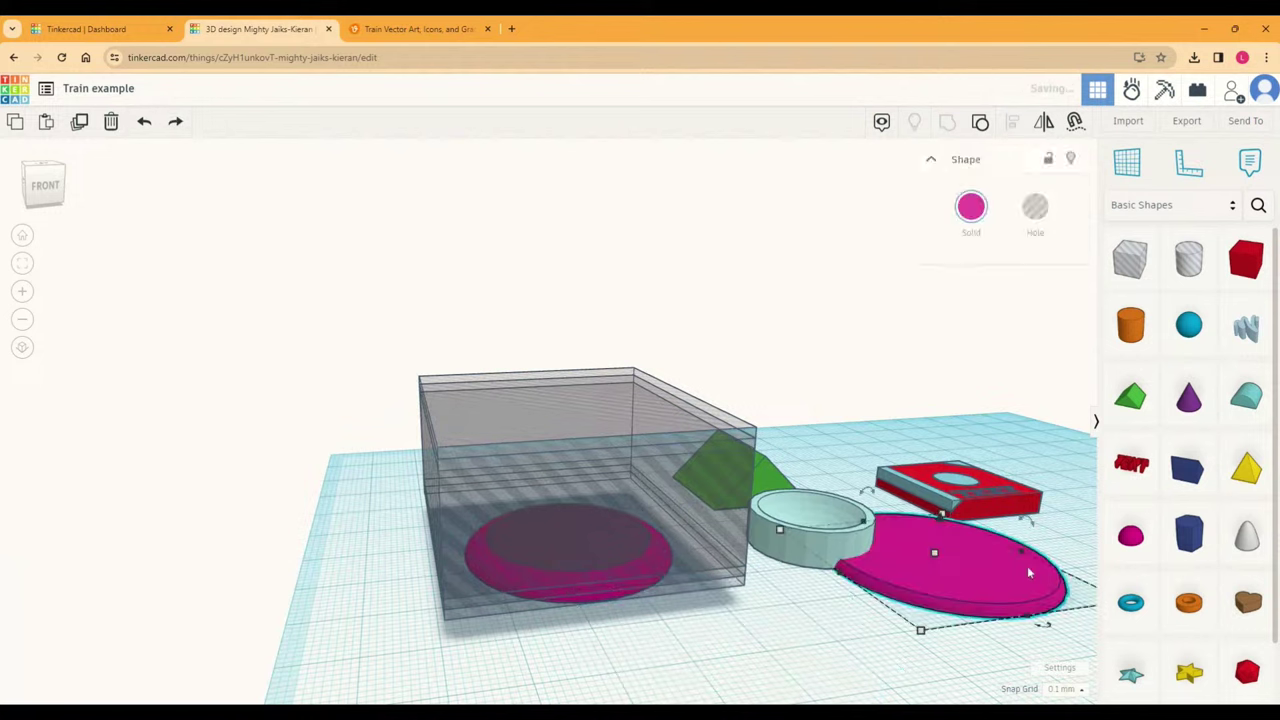
key(ctrl+z)
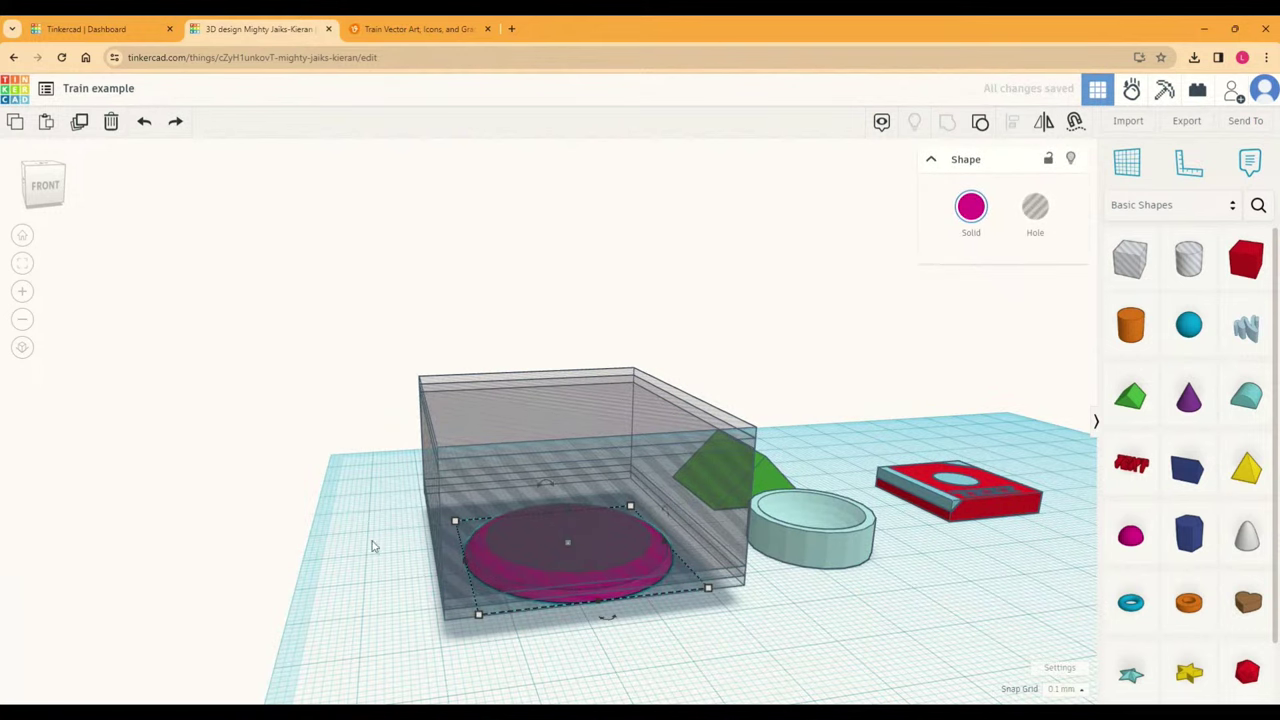
Step: Group an uncut half sphere copy with the lowest of the three remaining box holes
right_drag(372, 545, 414, 480)
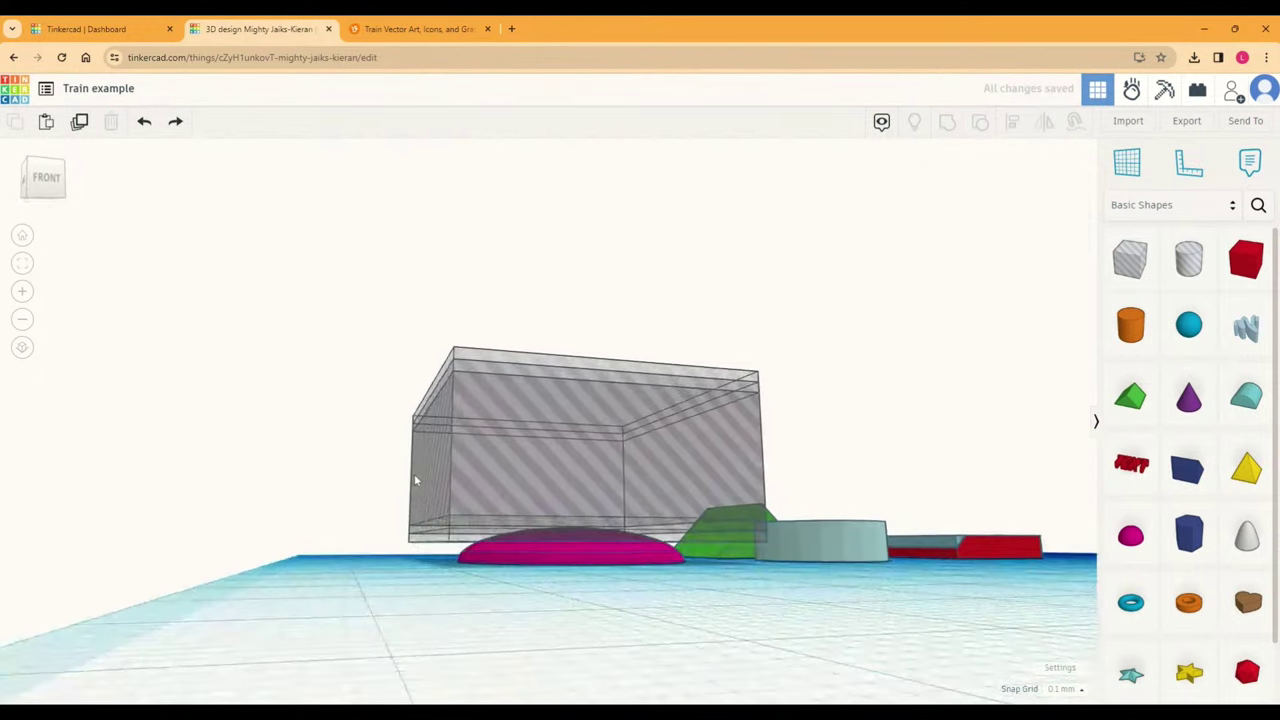
click(585, 553)
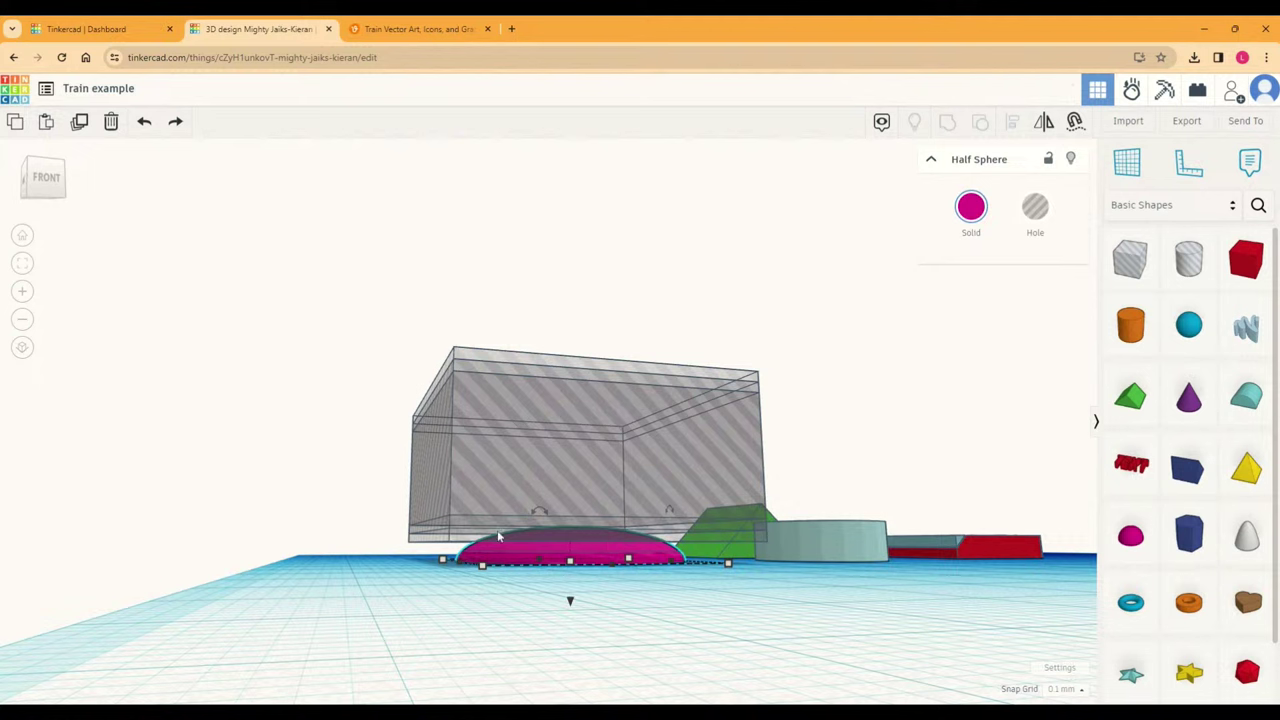
shift+click(430, 544)
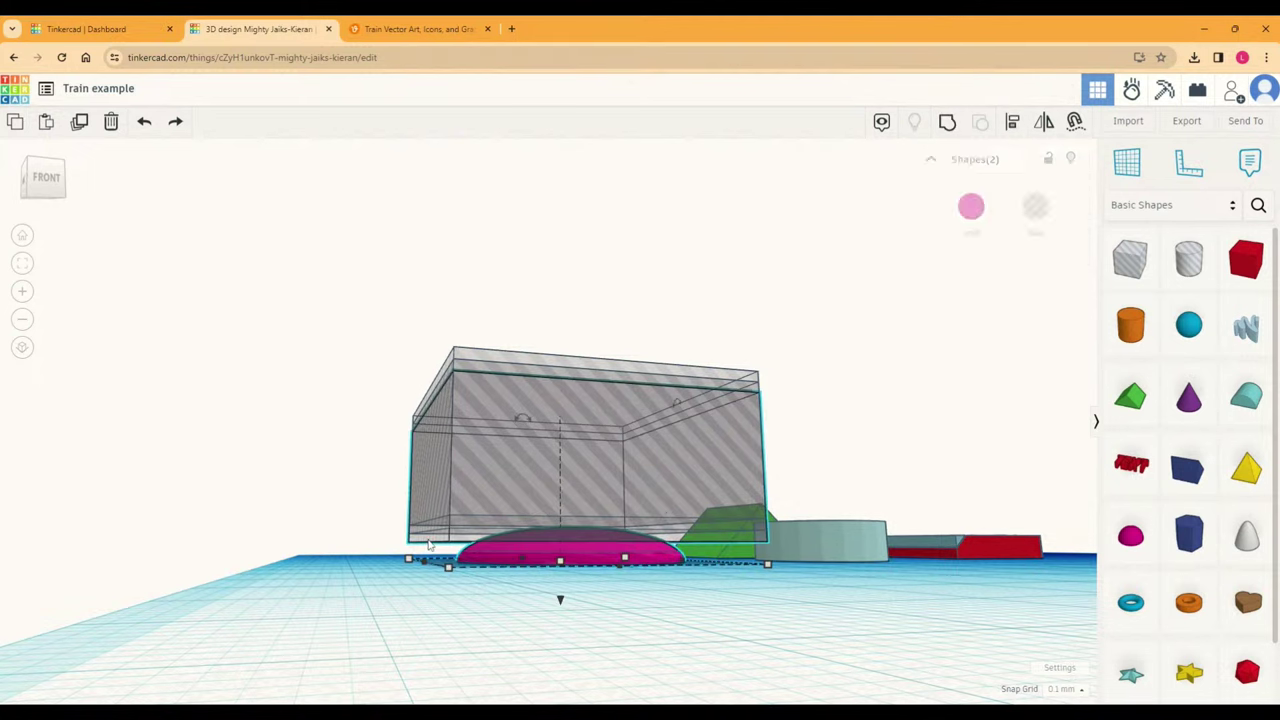
click(947, 122)
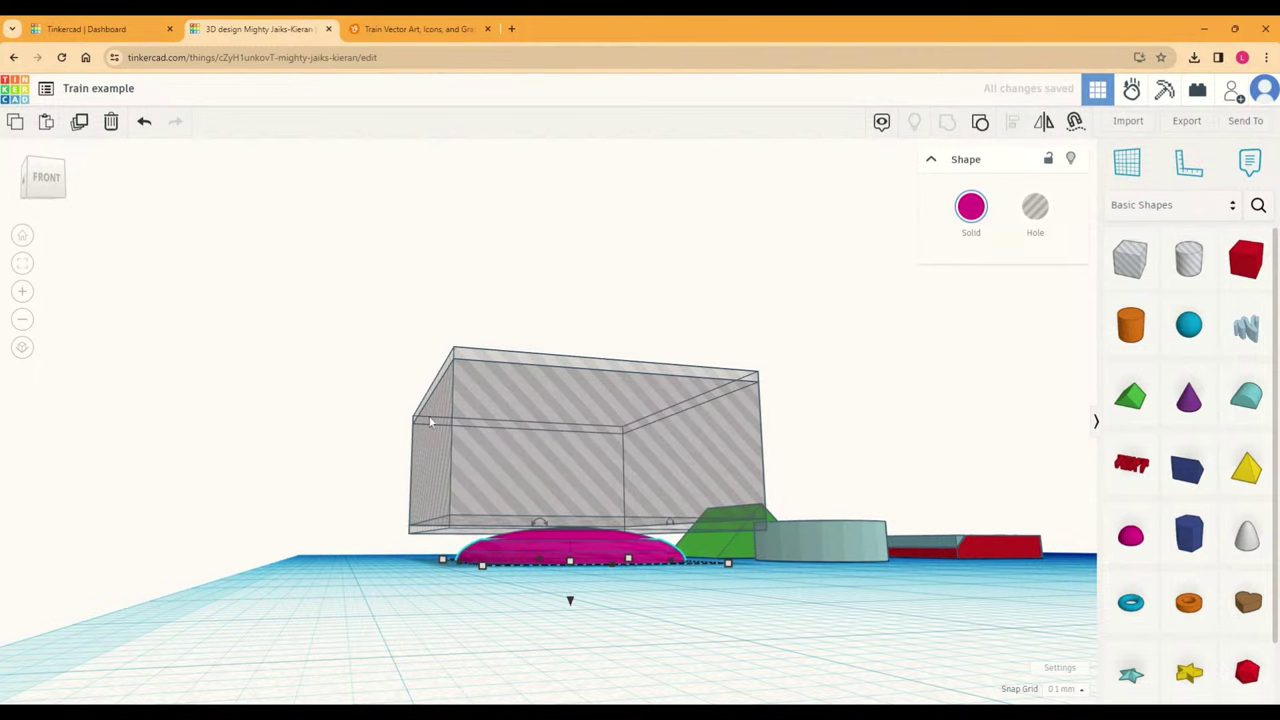
click(443, 608)
scroll(601, 540, up, 3)
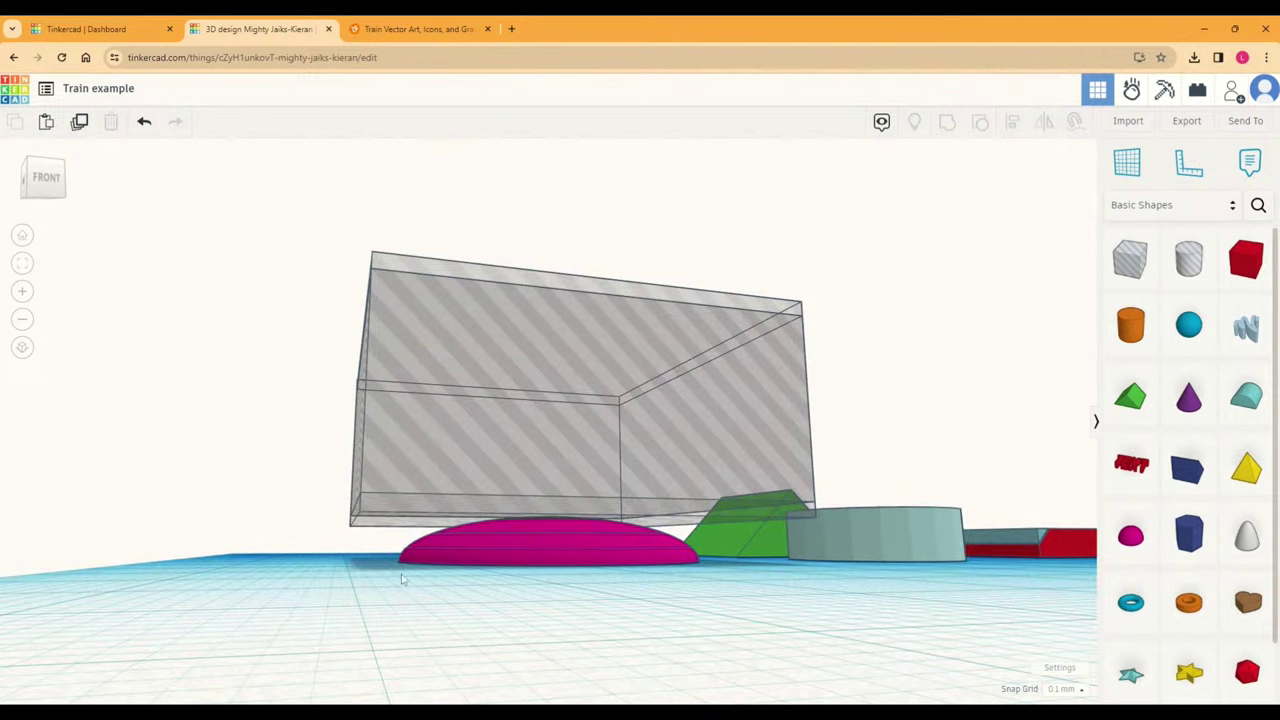
Step: Group the next half sphere copy with the lower of the two remaining box holes
click(497, 530)
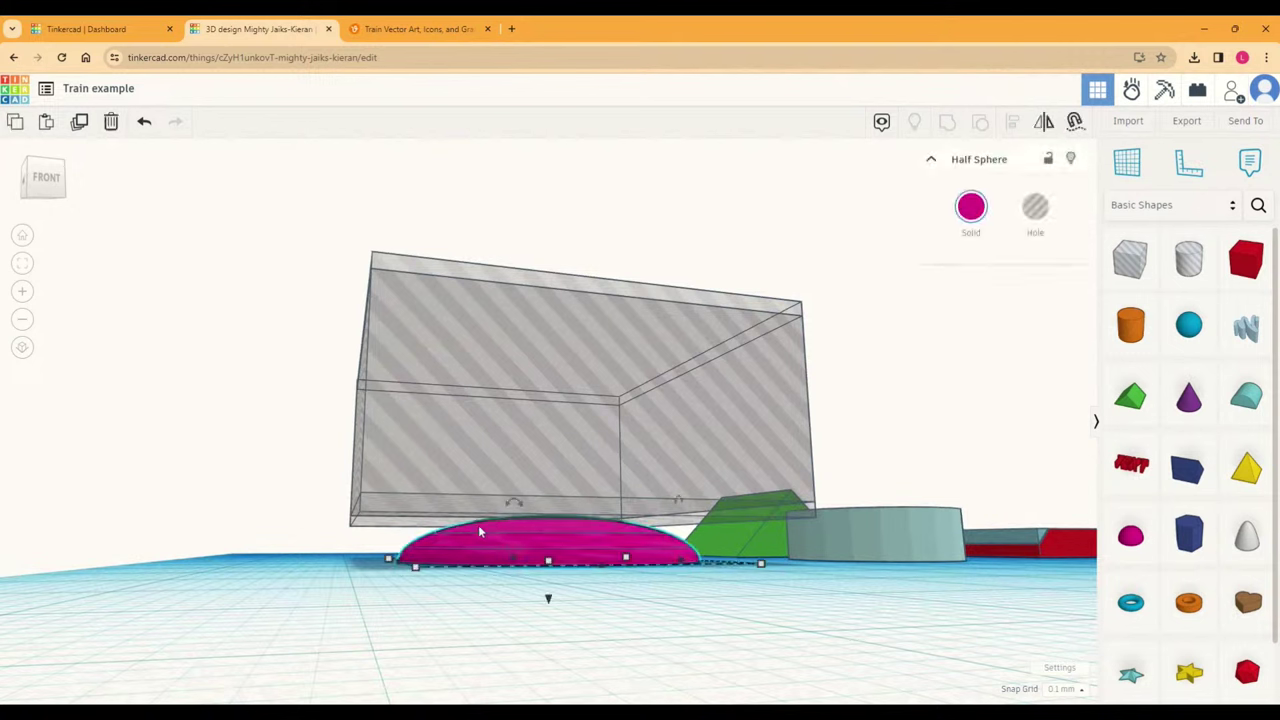
shift+click(382, 515)
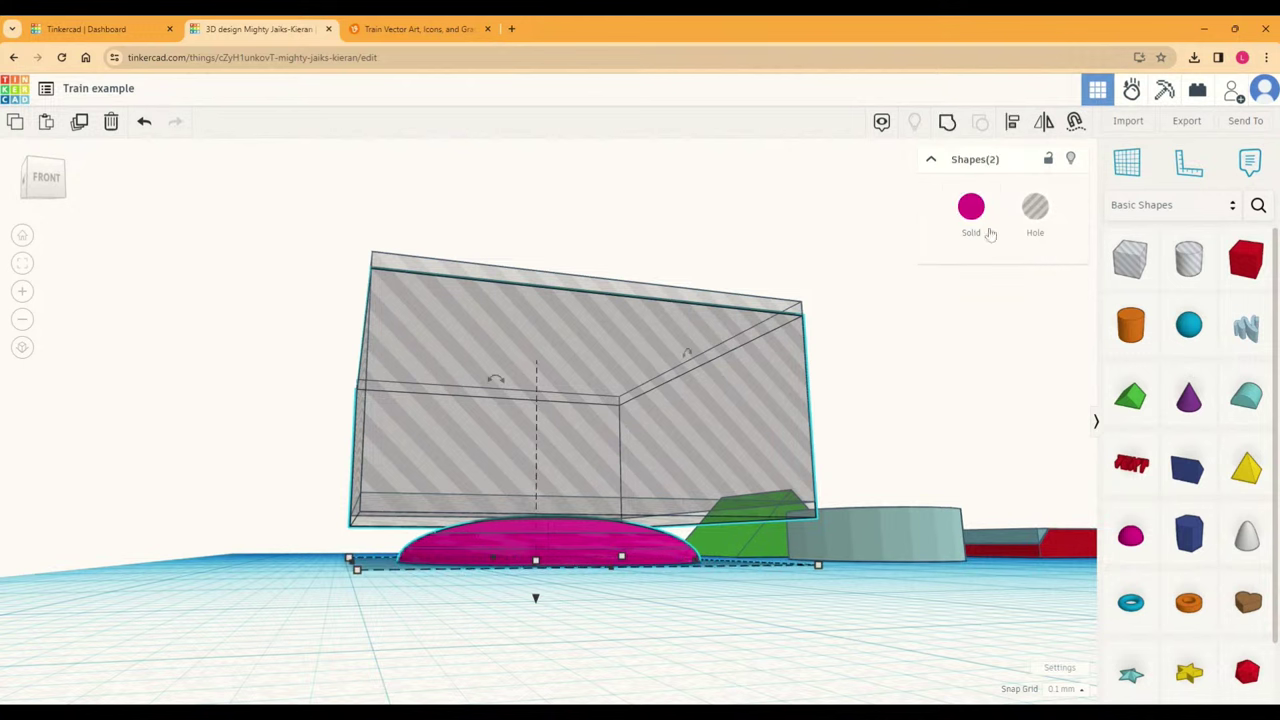
click(947, 123)
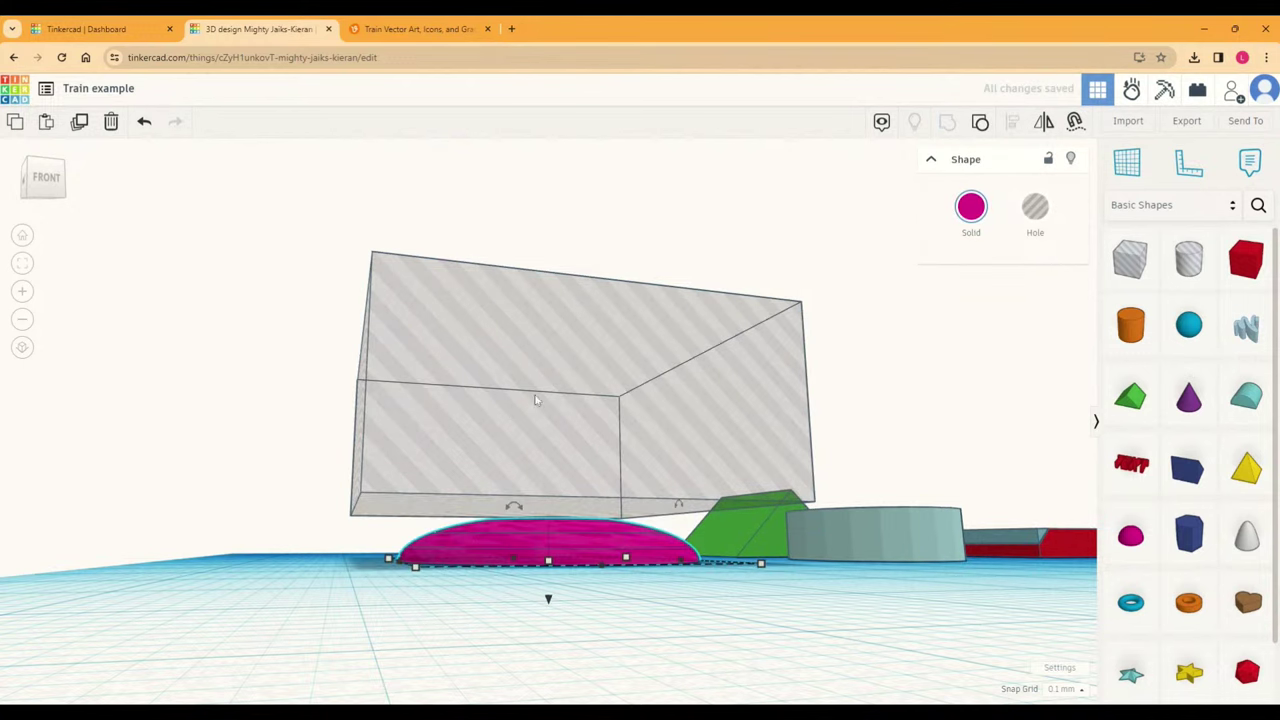
click(324, 506)
Step: Inspect the nested pieces and the last box hole from a corner view, and undo the last two groupings
right_drag(534, 573, 471, 617)
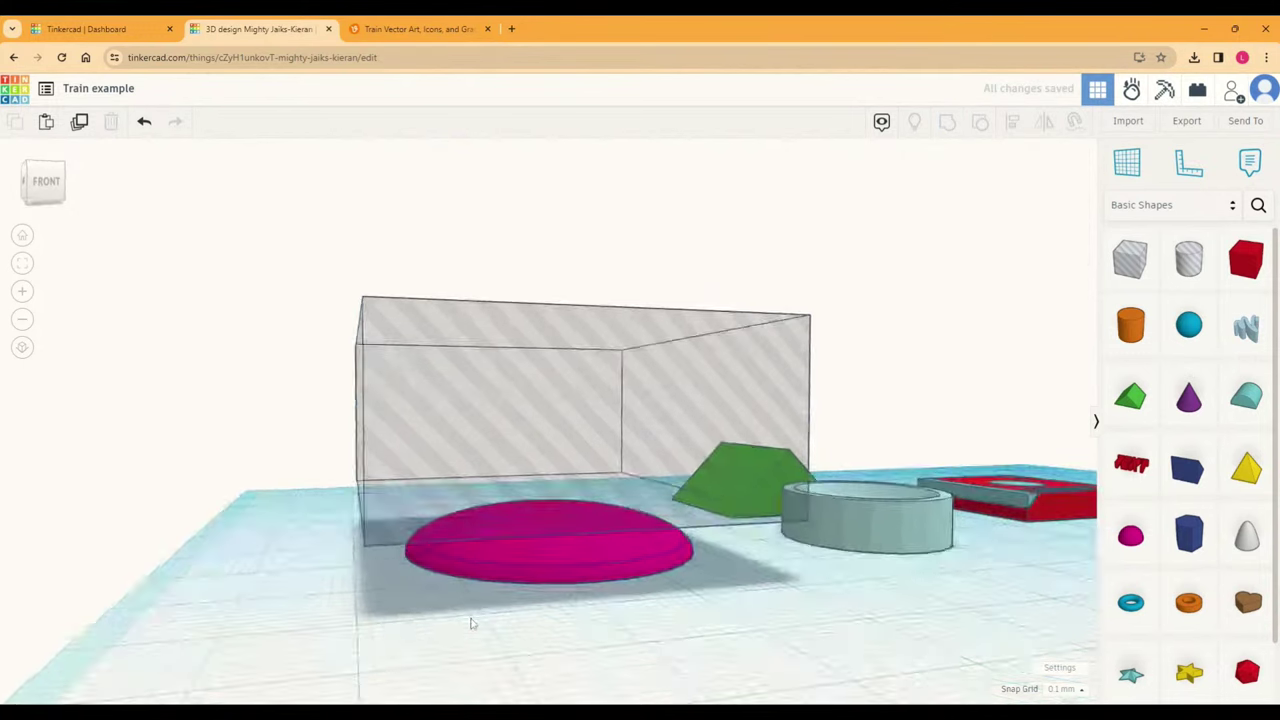
click(471, 617)
right_drag(629, 641, 709, 577)
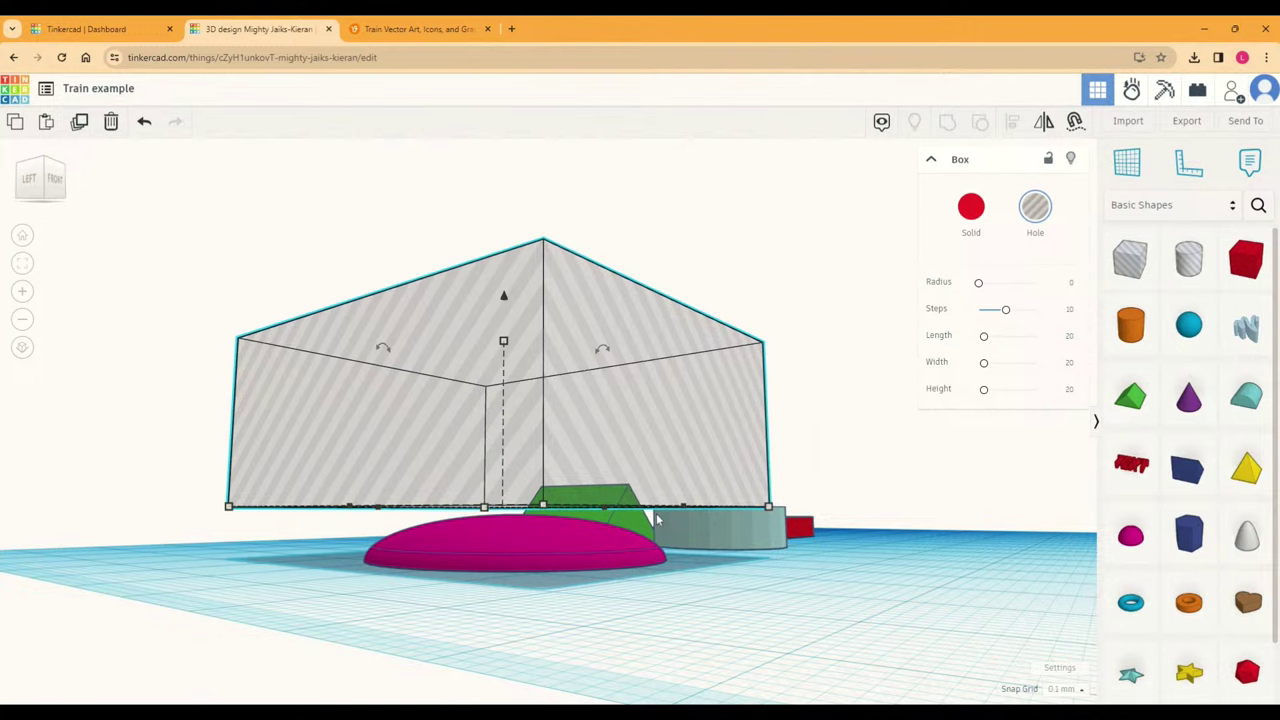
key(ctrl+z)
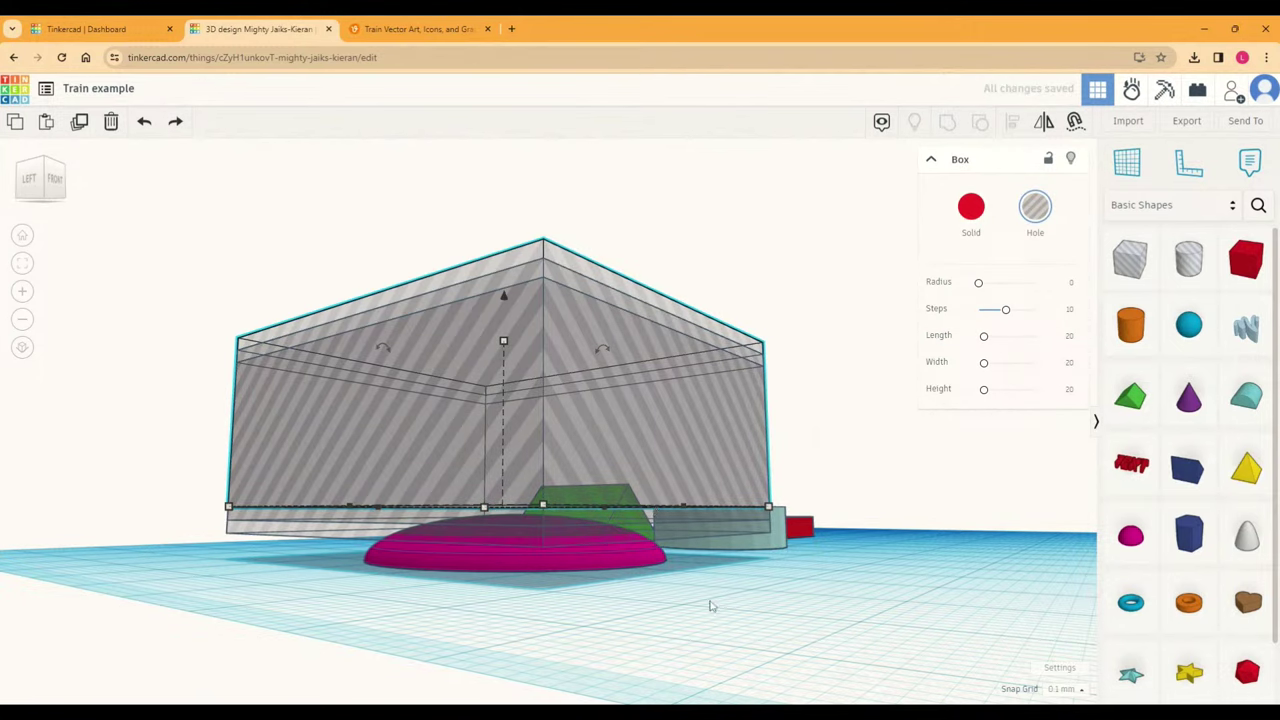
Step: Group one half sphere copy with the lowest box hole, and group another copy with the next lowest one
right_drag(710, 605, 609, 571)
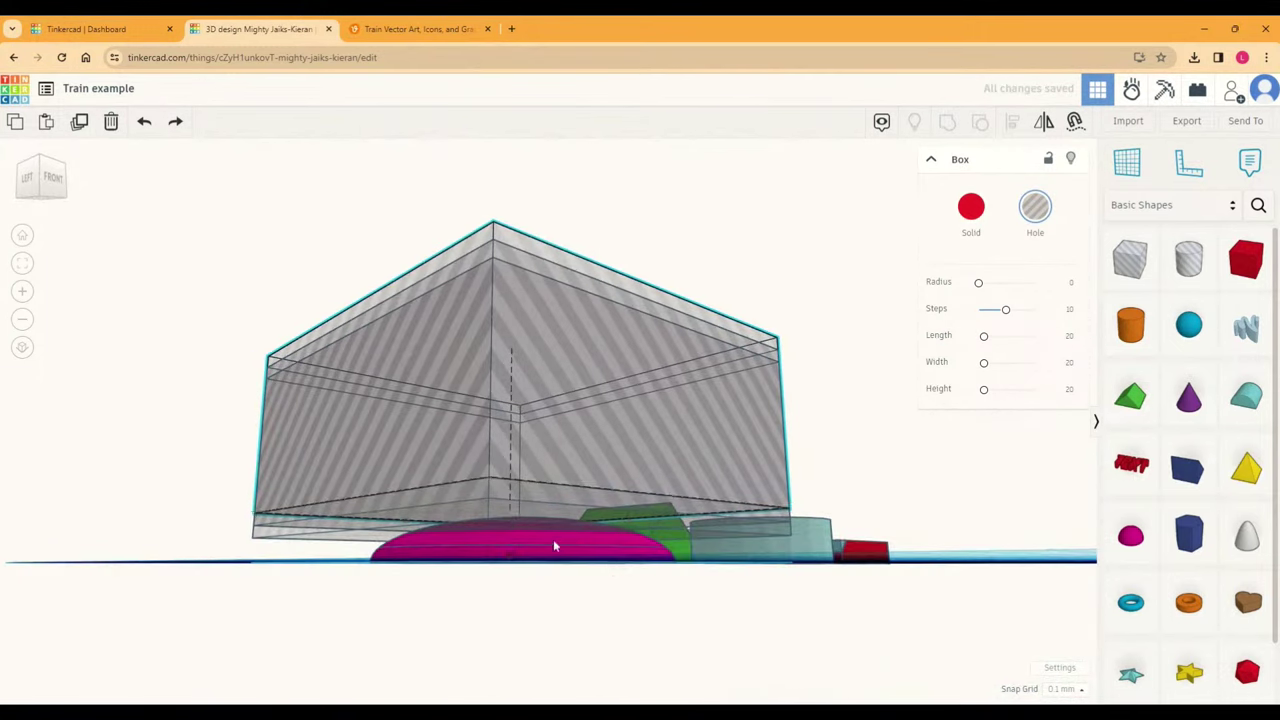
click(467, 526)
shift+click(294, 537)
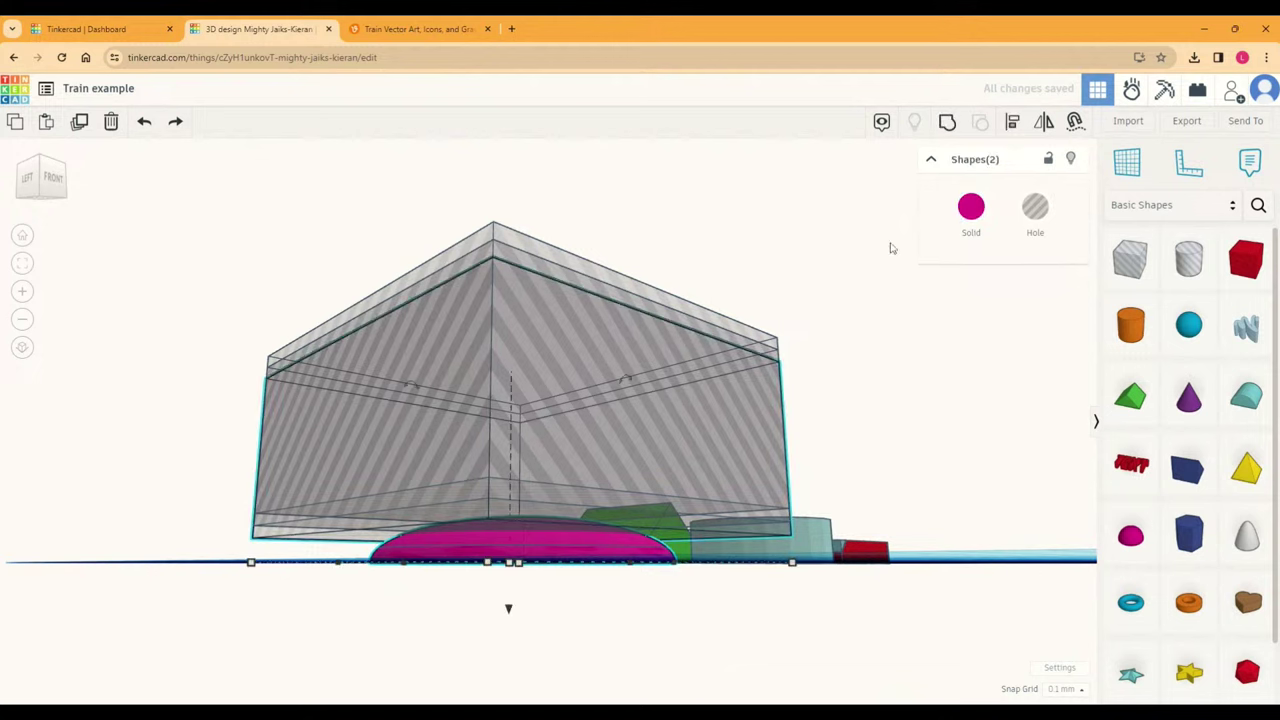
click(947, 121)
click(510, 524)
shift+click(412, 519)
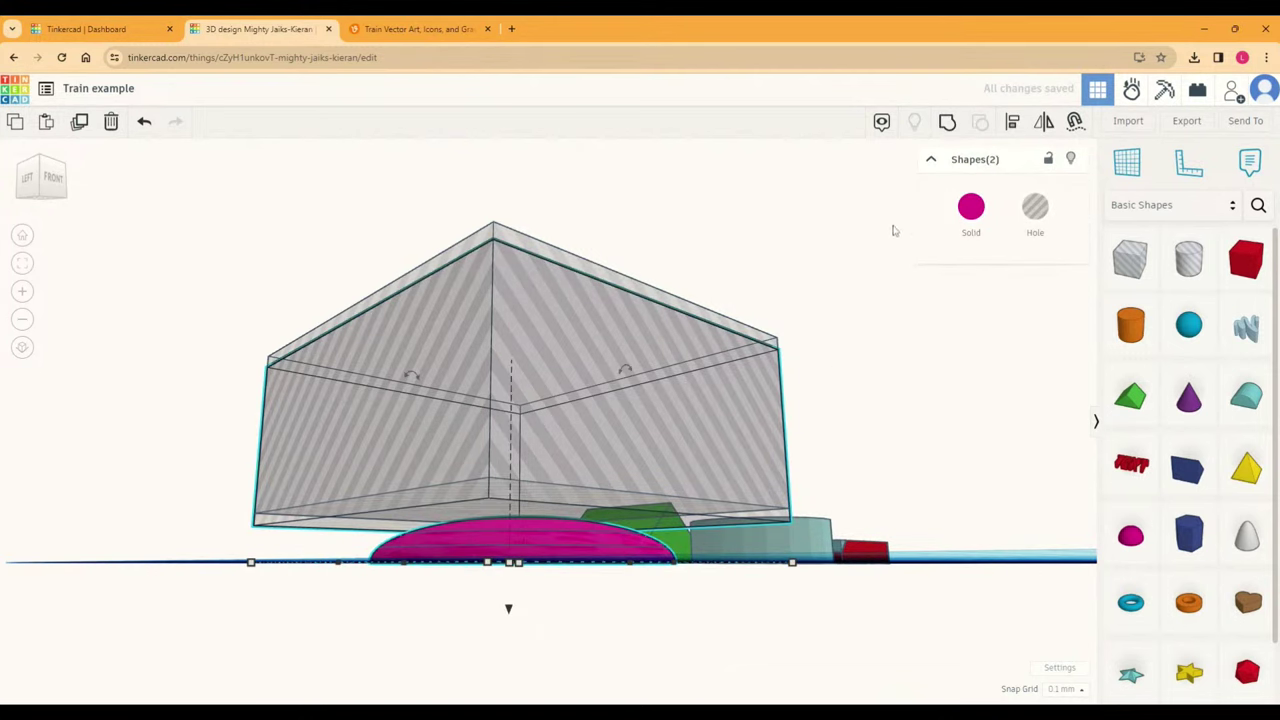
click(946, 121)
Step: Delete the leftover box hole and move one of the nested domes away from the others, behind them
right_drag(203, 479, 223, 517)
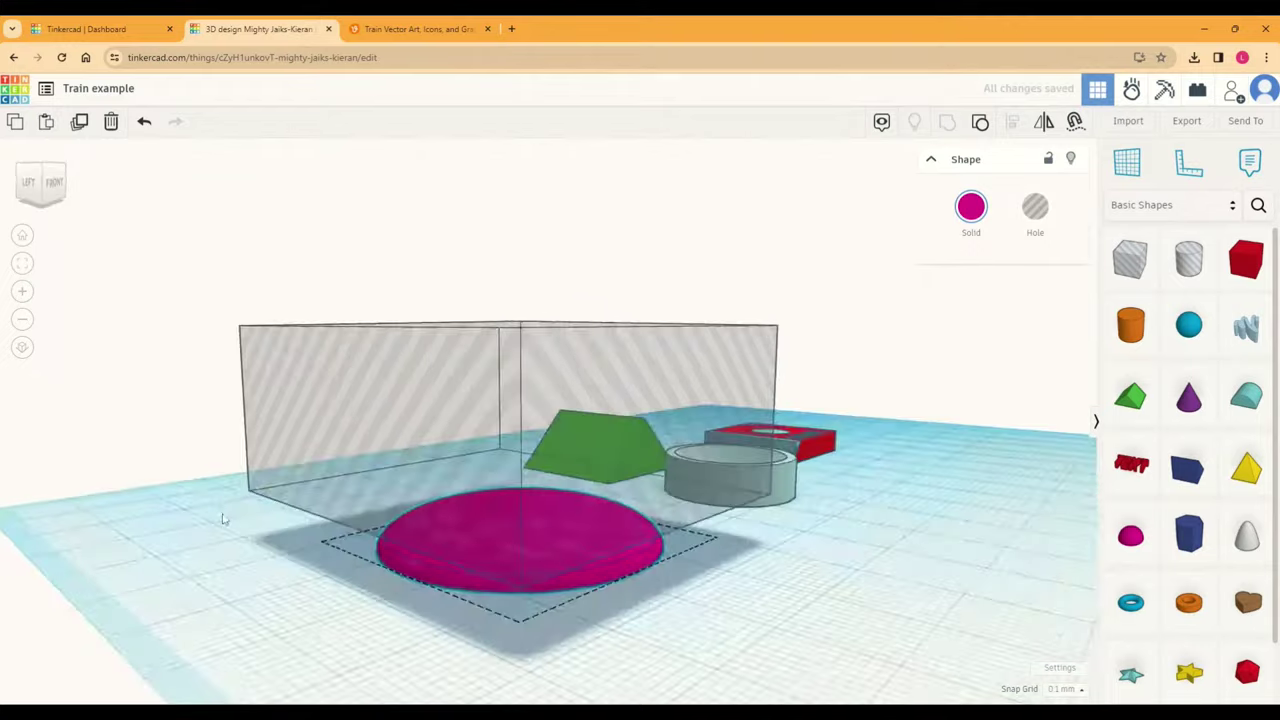
key(ctrl+z)
click(688, 500)
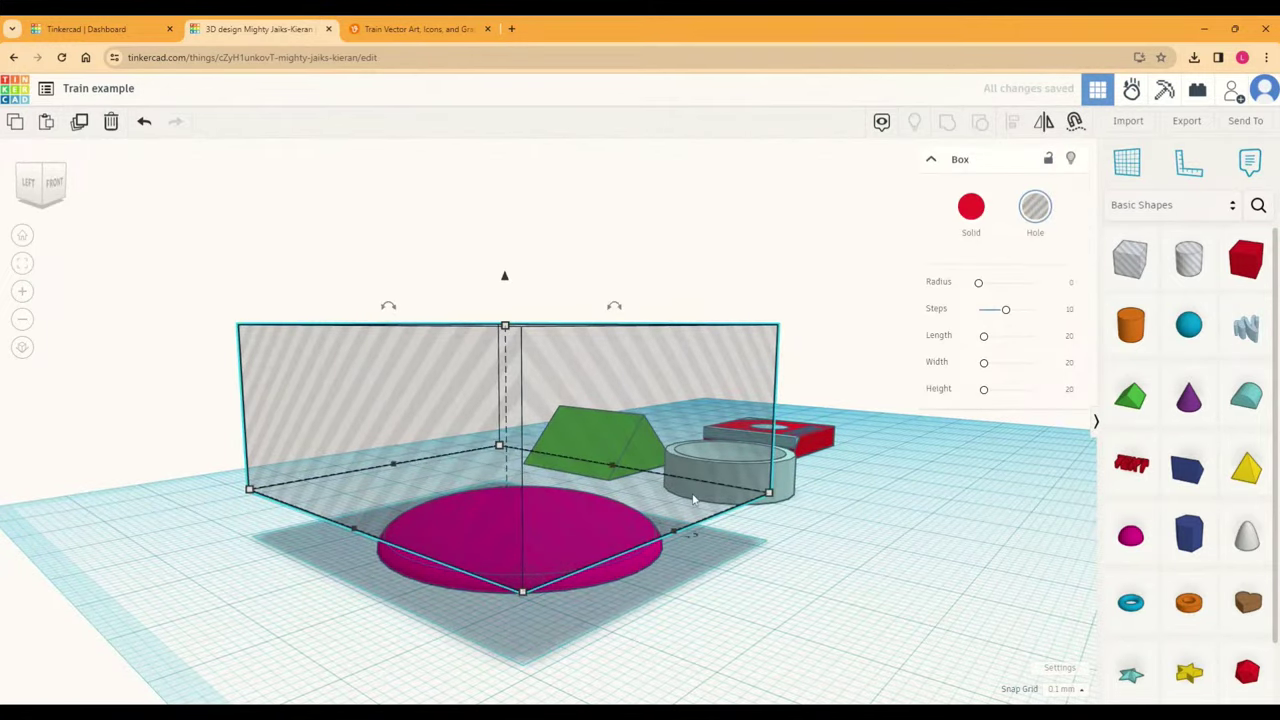
key(Delete)
alt+drag(497, 496, 310, 443)
Step: Spread two of the remaining nested pieces apart to either side, and undo both moves
alt+drag(466, 523, 328, 540)
alt+drag(578, 582, 779, 588)
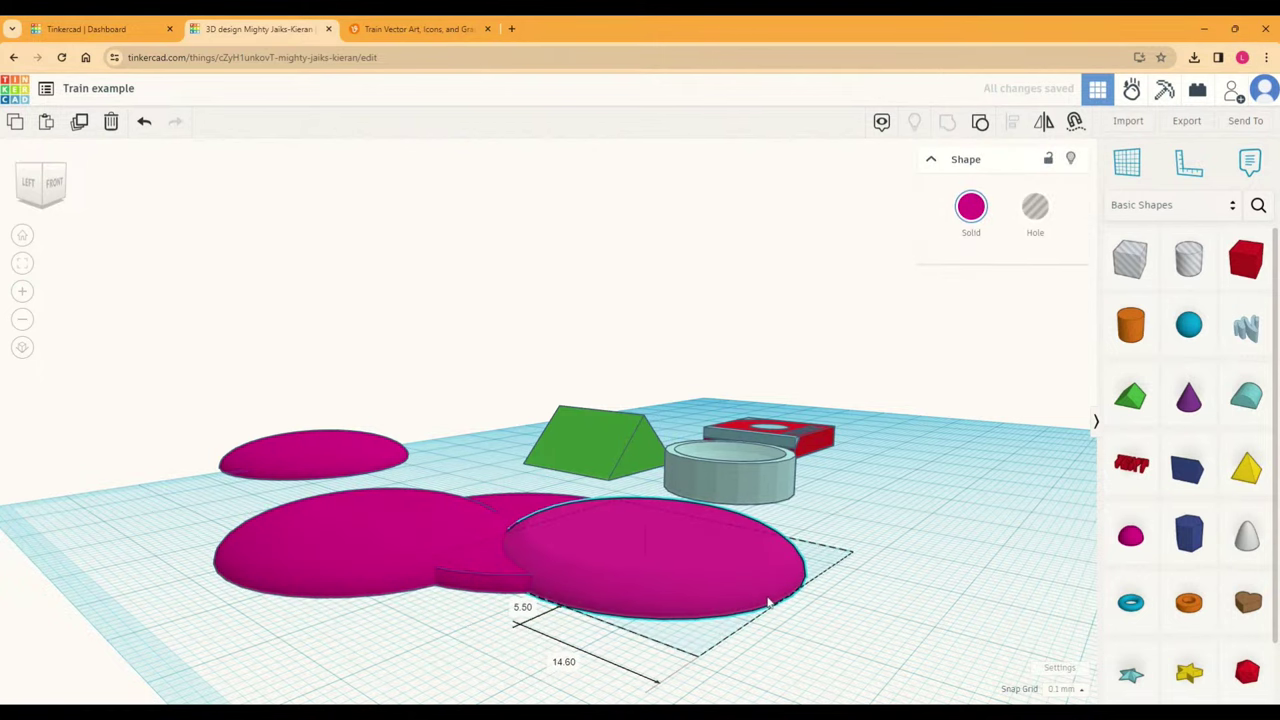
key(ctrl+z)
key(ctrl+z)
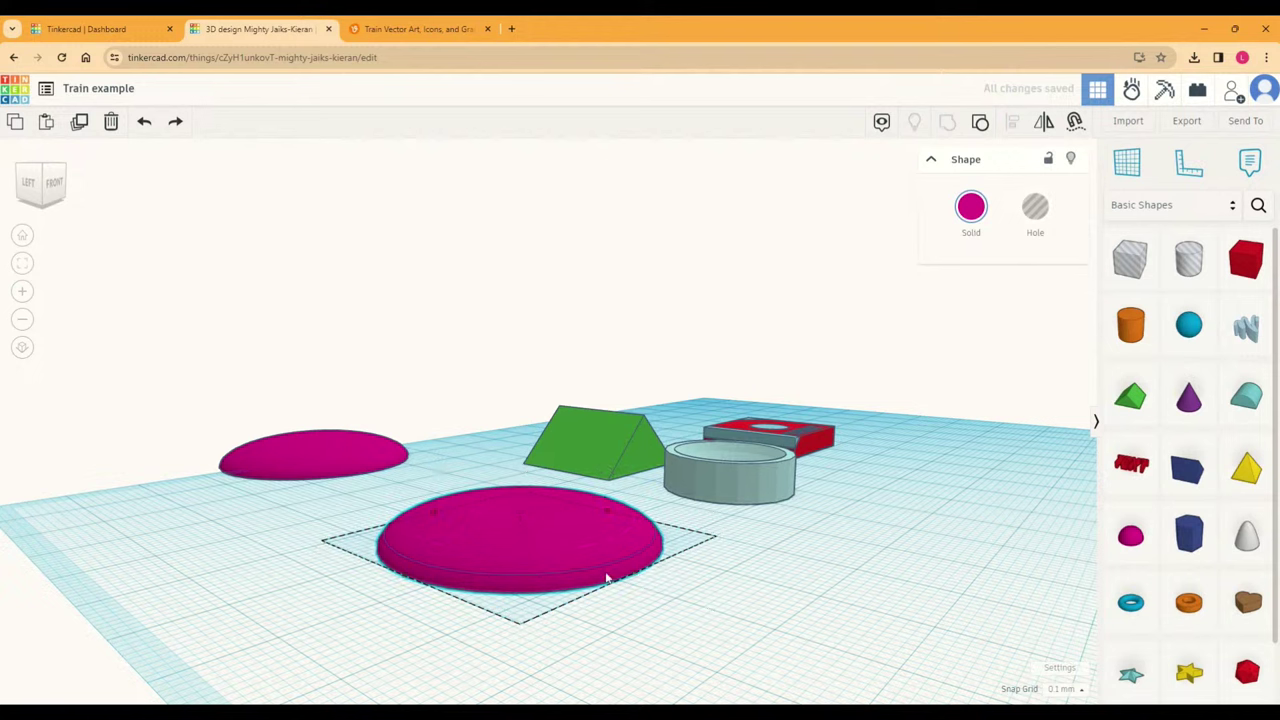
Step: Recolor the selected nested piece to the pale turquoise preset and deselect it
click(972, 210)
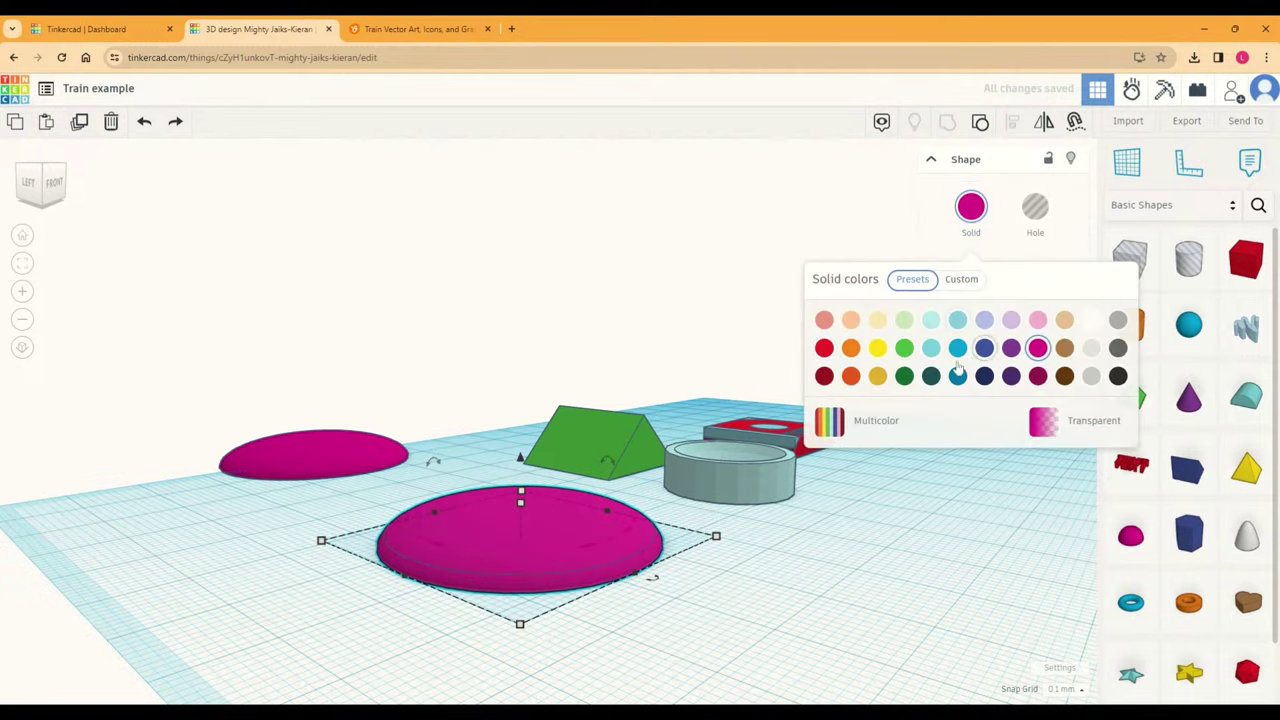
click(931, 319)
click(655, 565)
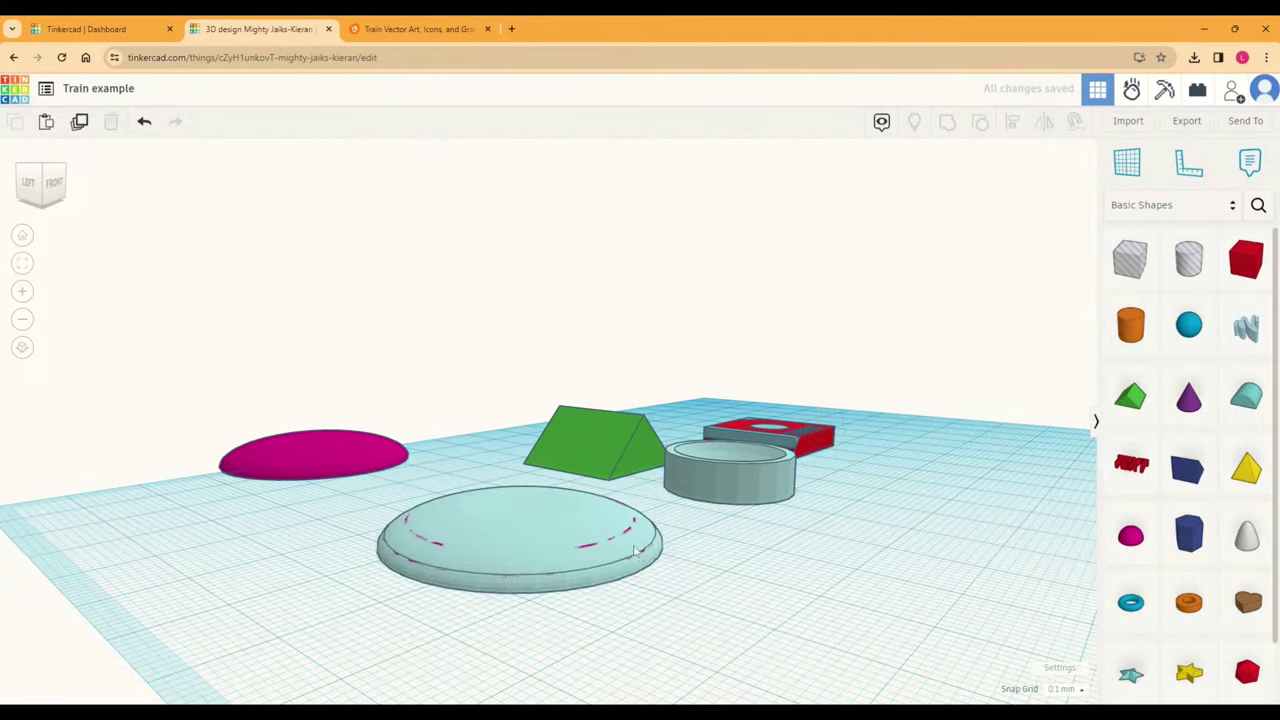
Step: Recolor the nested turquoise piece to the light pink preset and then the black one, and shift it about 7 mm aside
click(640, 553)
click(971, 210)
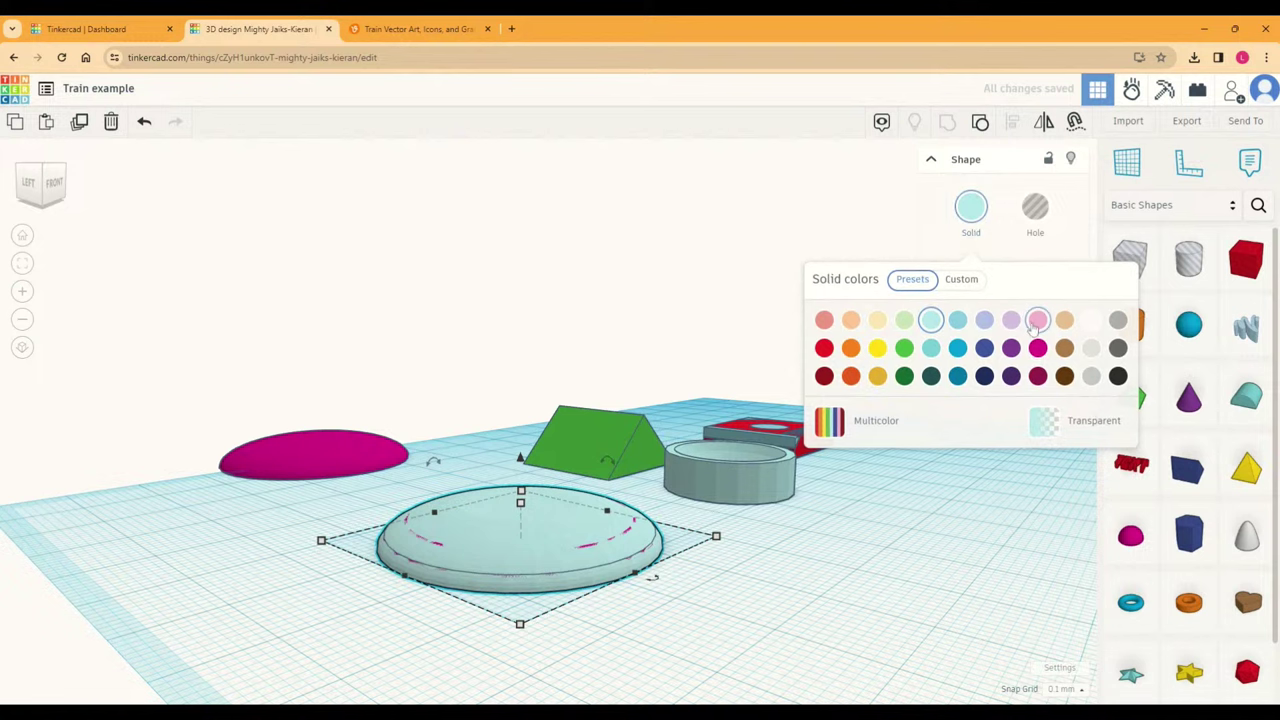
click(1037, 319)
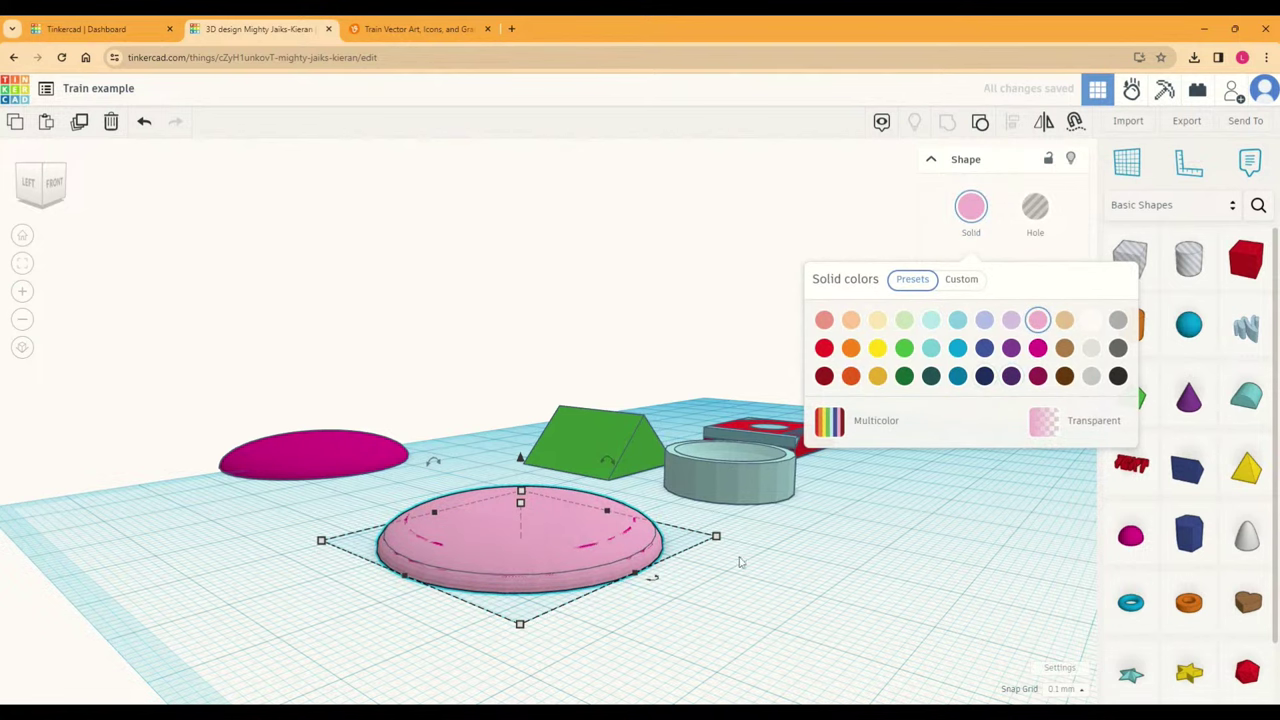
click(1117, 375)
drag(622, 568, 506, 577)
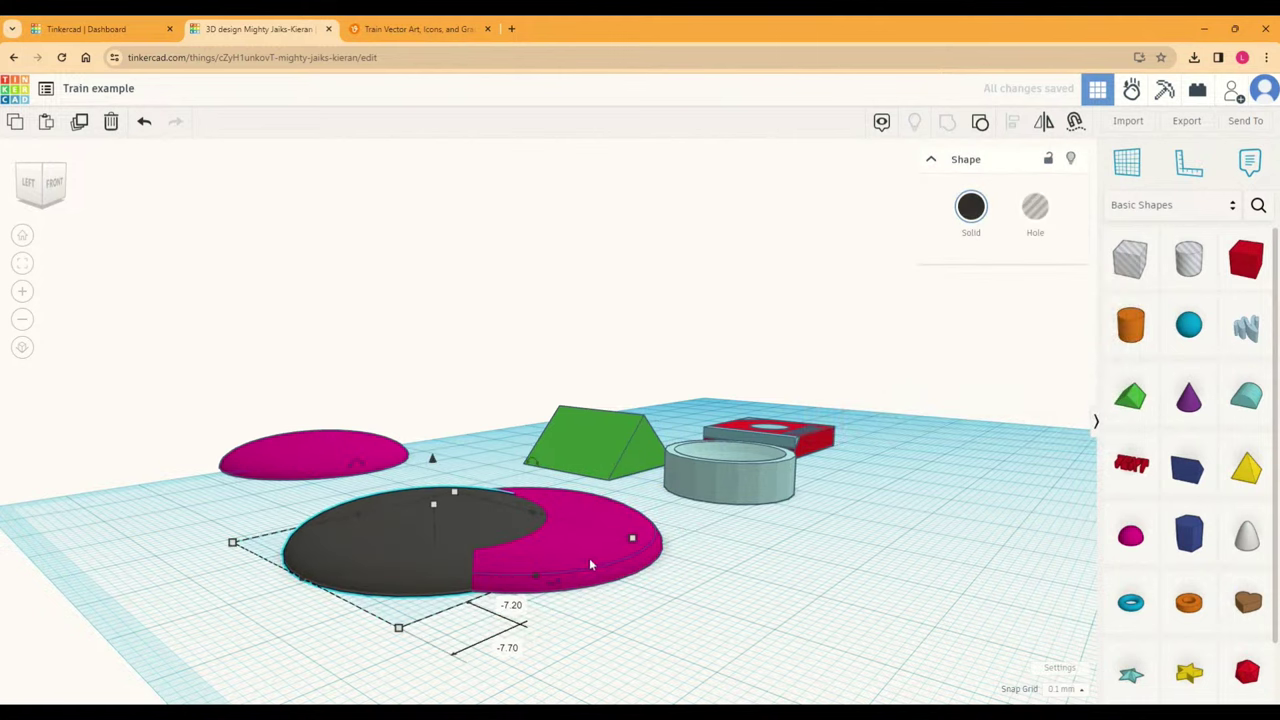
Step: Ungroup the magenta piece beneath the black one and deselect the parts
shift+click(590, 563)
click(981, 124)
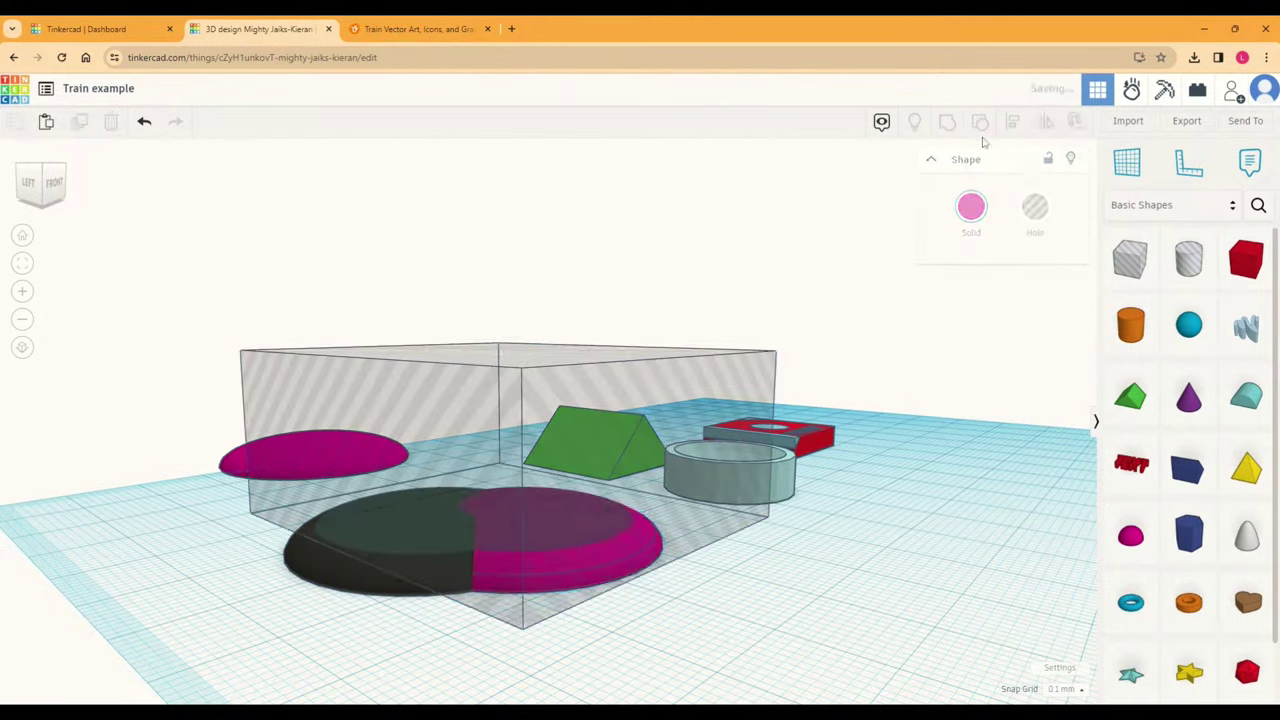
click(738, 596)
right_drag(457, 527, 500, 518)
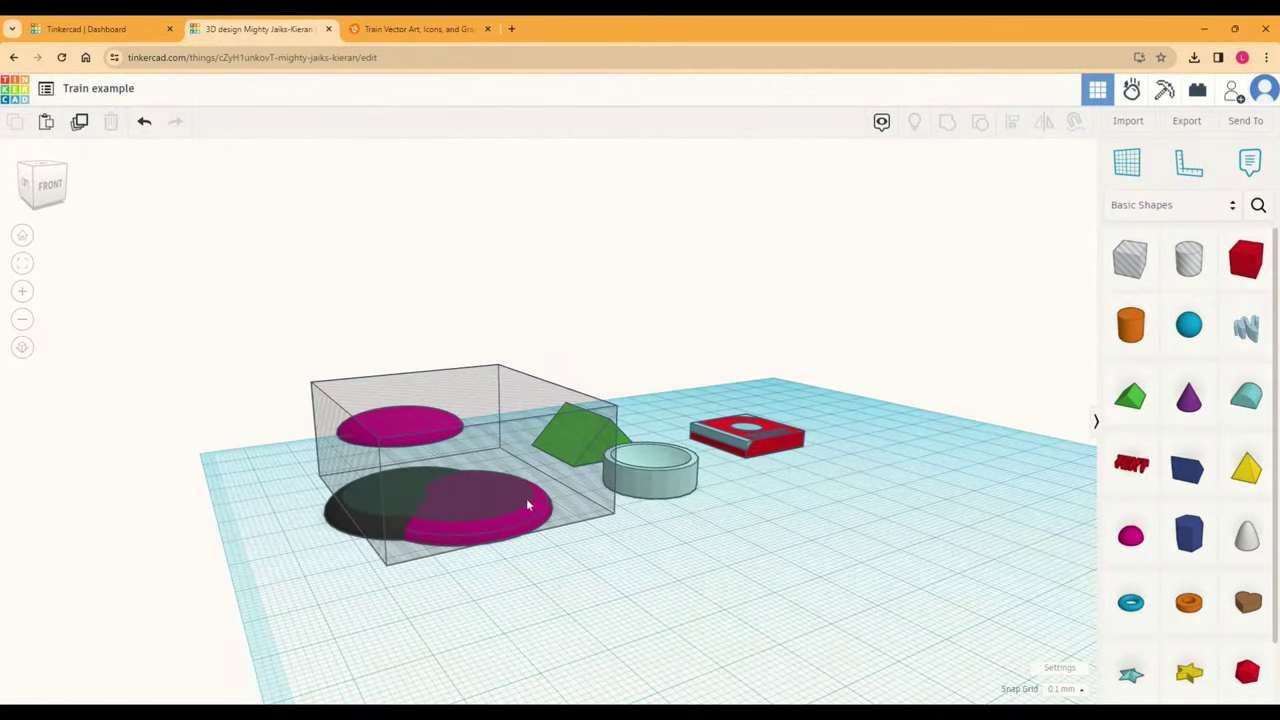
Step: Undo the recent ungrouping, moves, recolors and groupings back to the stacked box holes around the nested half spheres
key(ctrl+z)
key(ctrl+z)
key(ctrl+z)
key(ctrl+z)
key(ctrl+z)
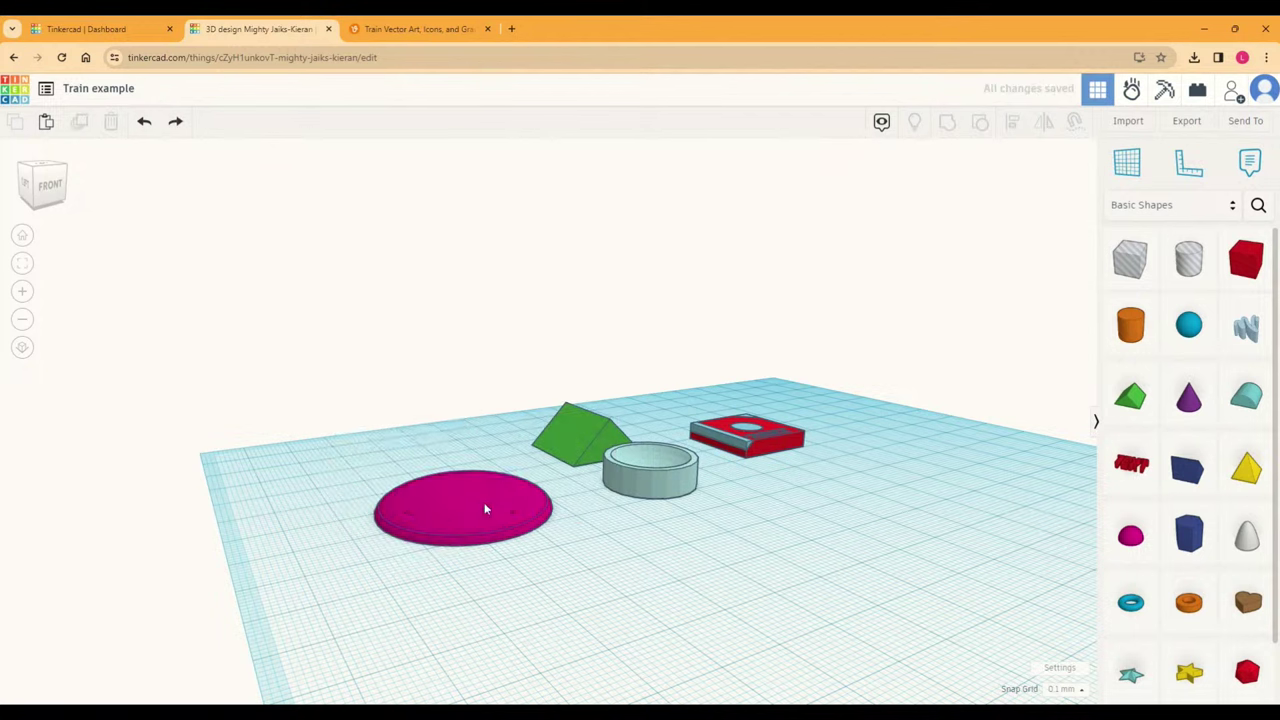
key(ctrl+z)
key(ctrl+z)
key(ctrl+z)
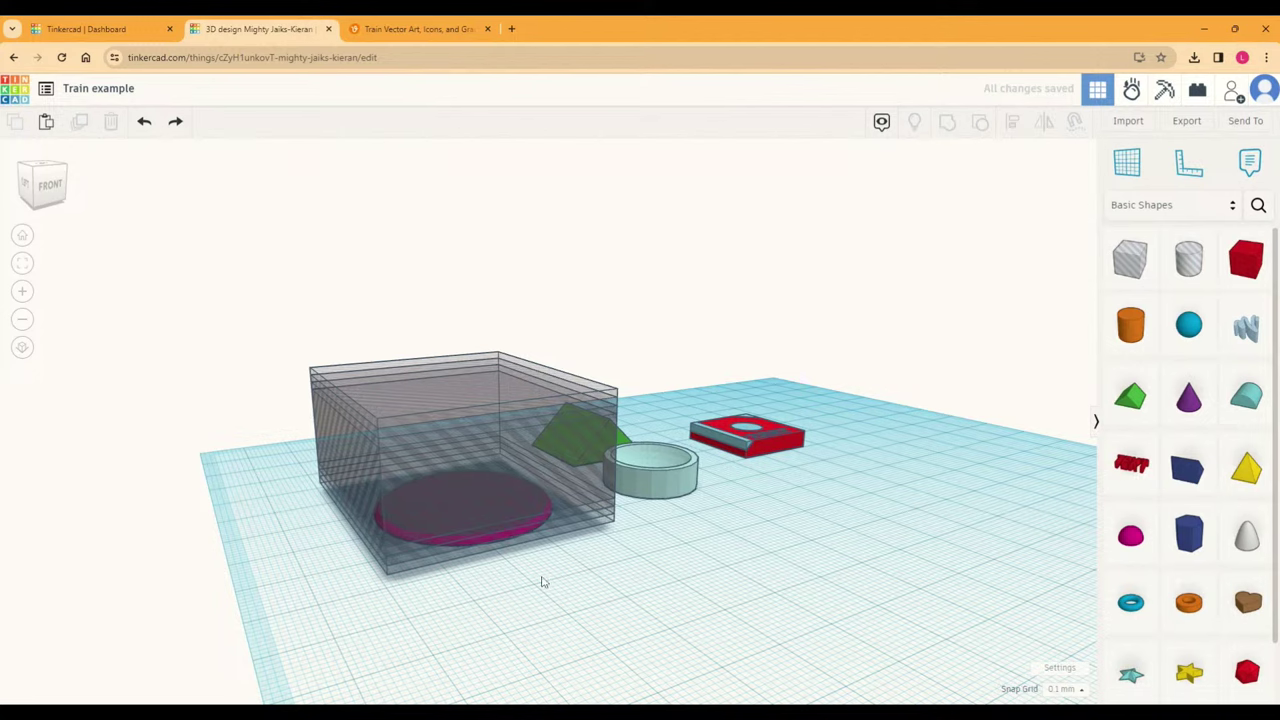
Step: Redo the half sphere groupings and the removal of the leftover box hole
right_drag(543, 582, 463, 564)
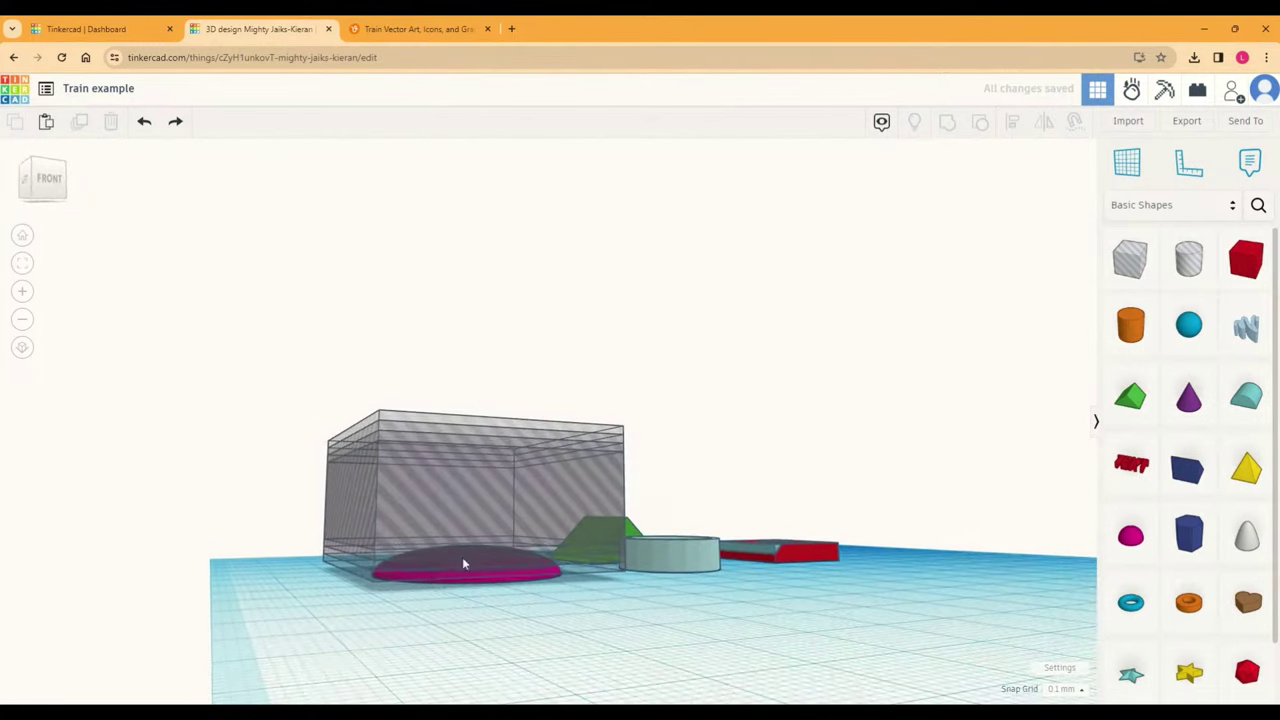
click(434, 584)
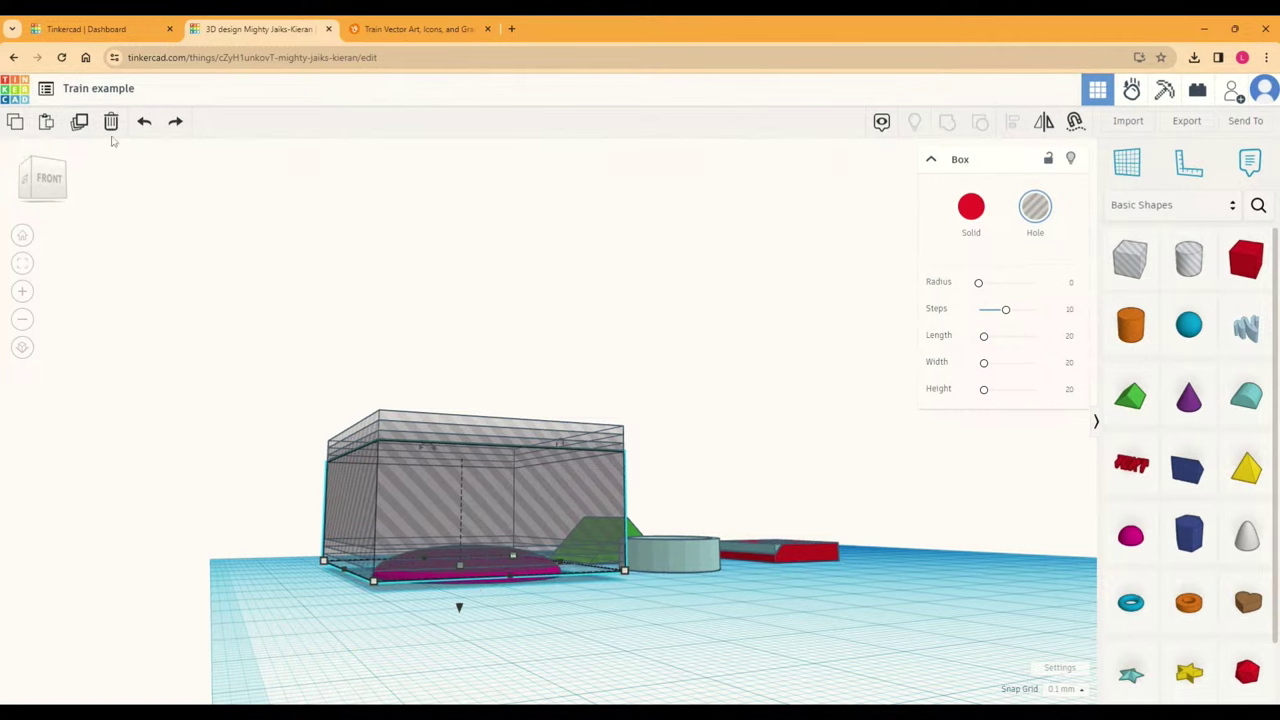
click(175, 121)
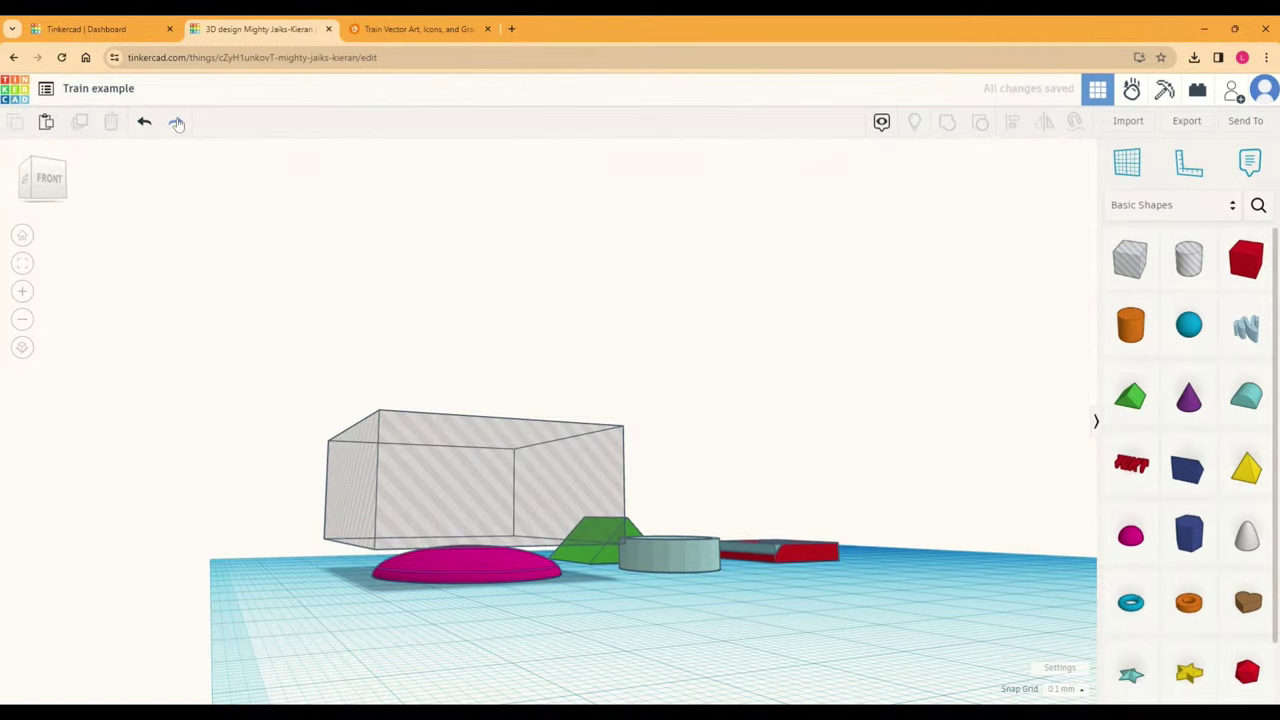
click(175, 121)
right_drag(200, 470, 405, 553)
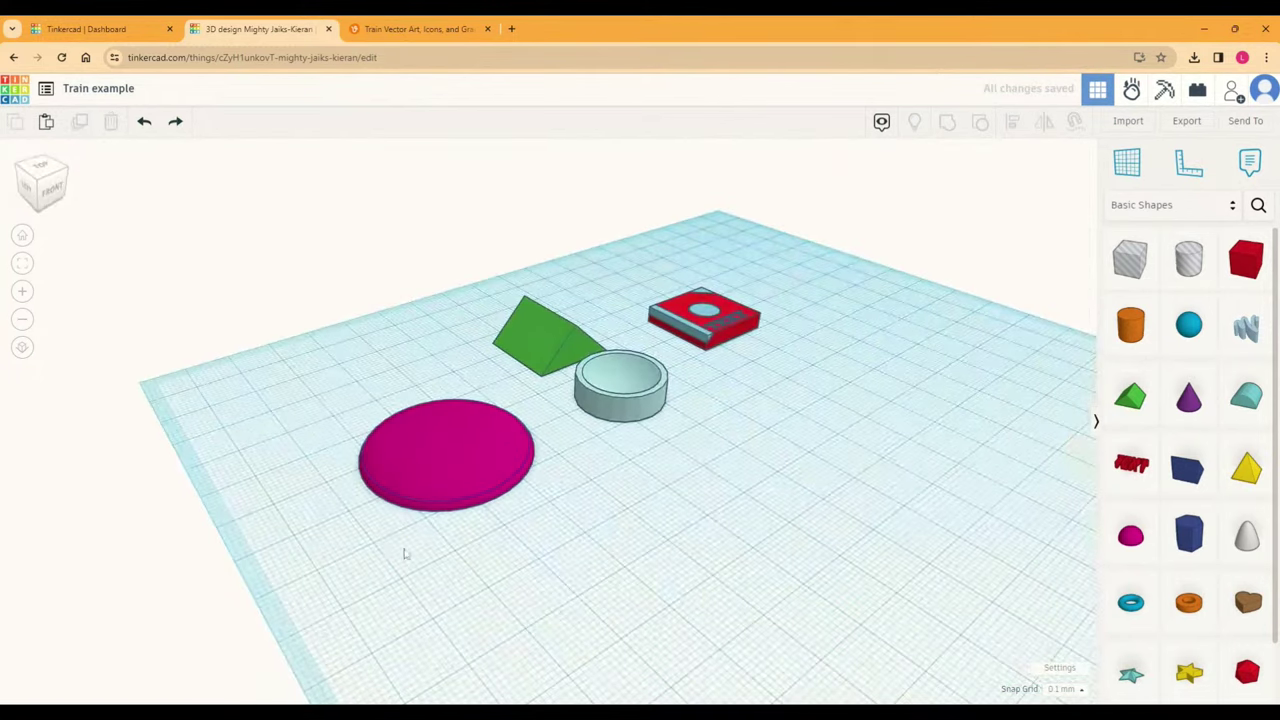
scroll(405, 553, up, 4)
Step: Move two of the nested domes behind the stack and shift a third about 10.8 mm to the side
alt+drag(443, 487, 171, 343)
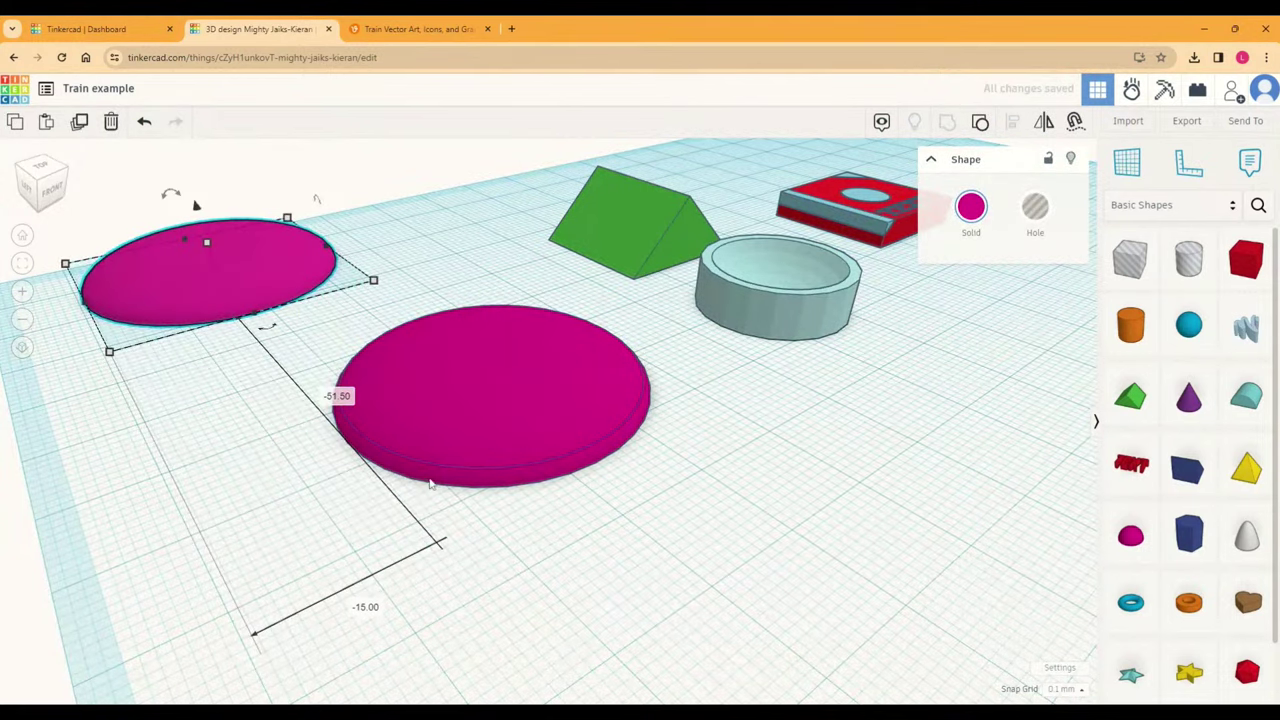
drag(1130, 536, 383, 328)
alt+drag(467, 488, 362, 516)
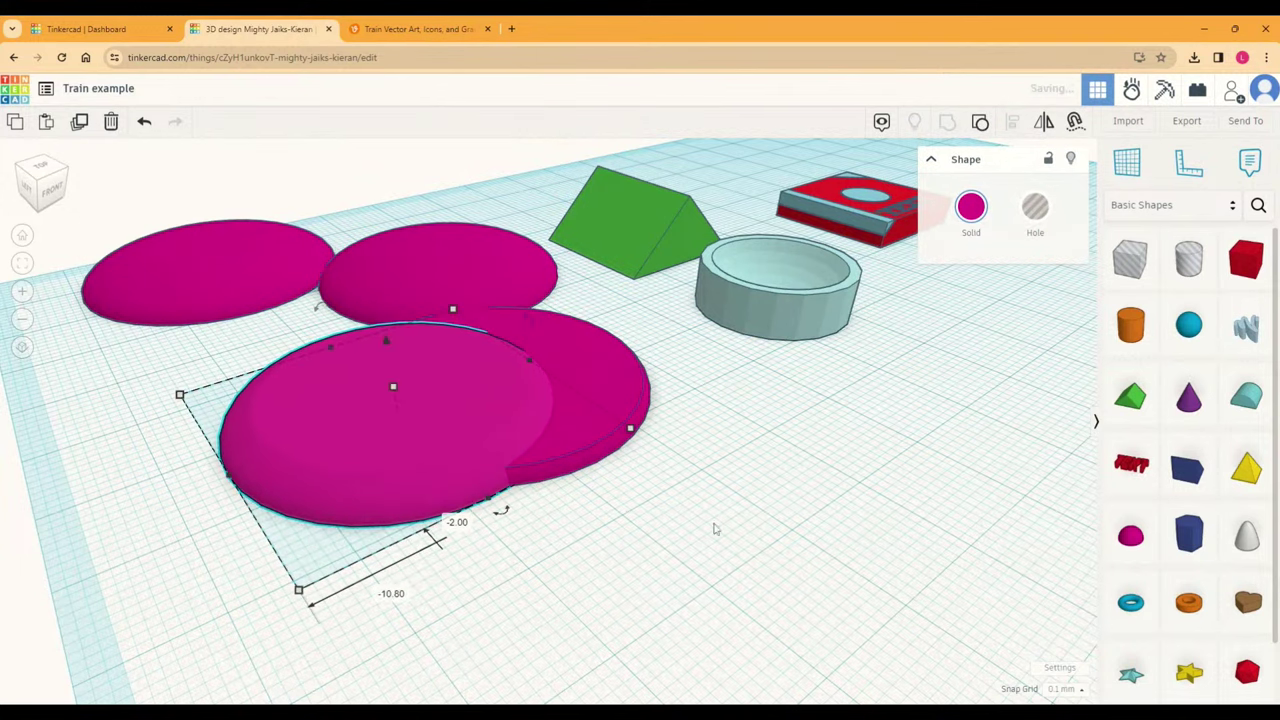
right_drag(714, 528, 571, 506)
Step: Recolor the front shifted dome to the pale turquoise preset and the half sphere behind it to the orange preset
click(980, 210)
click(931, 320)
click(558, 258)
click(968, 222)
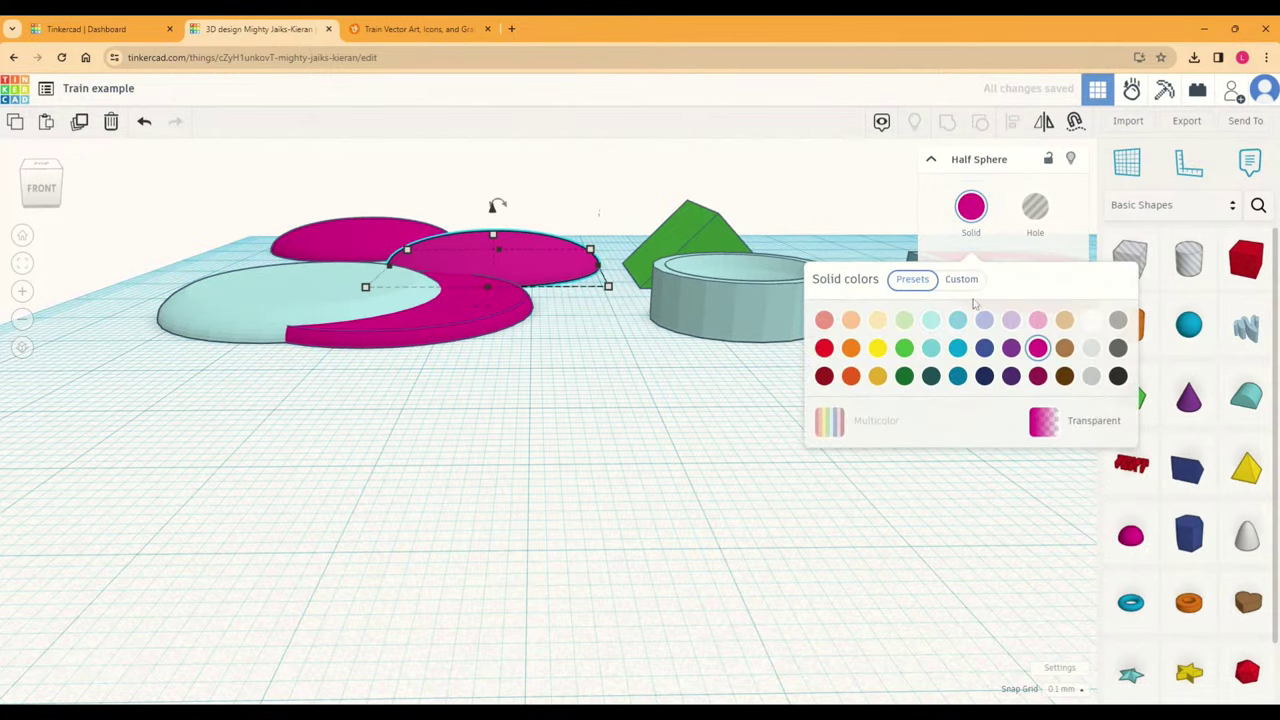
click(850, 347)
Step: Move the orange half sphere onto the front pieces and align the orange, turquoise and magenta pieces on their horizontal centers
drag(522, 255, 280, 310)
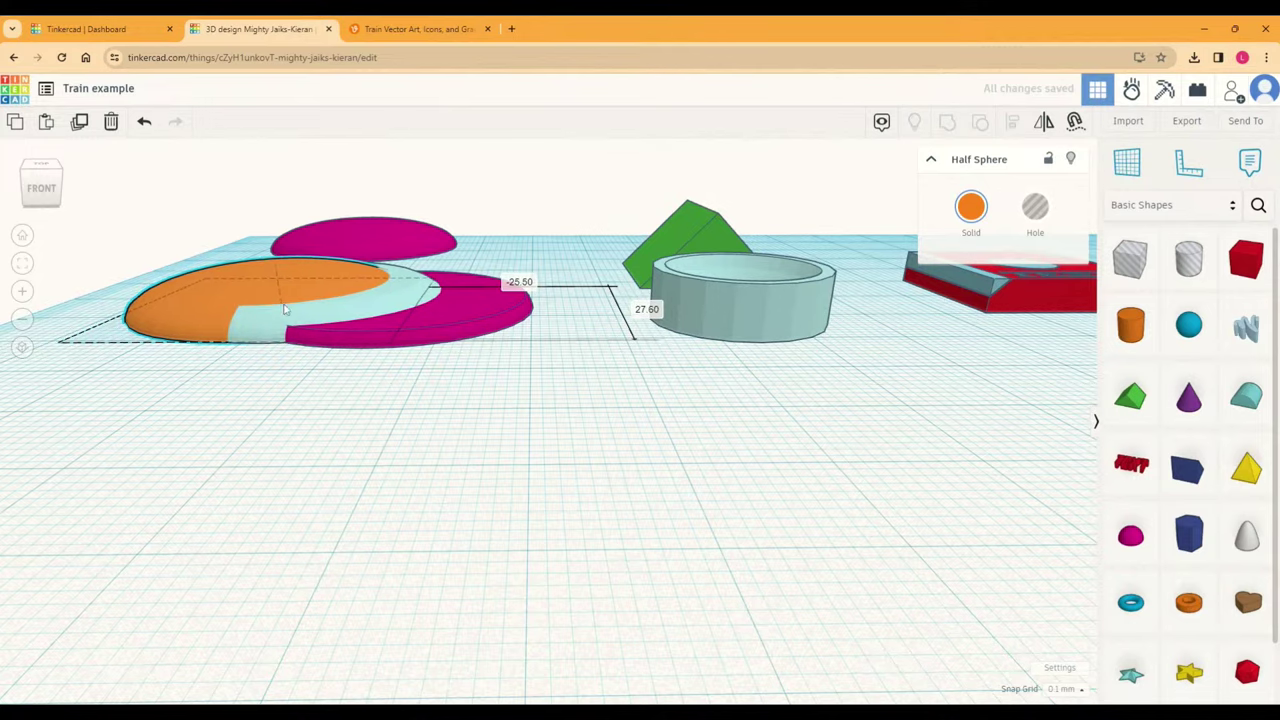
right_drag(206, 466, 406, 526)
drag(502, 519, 308, 373)
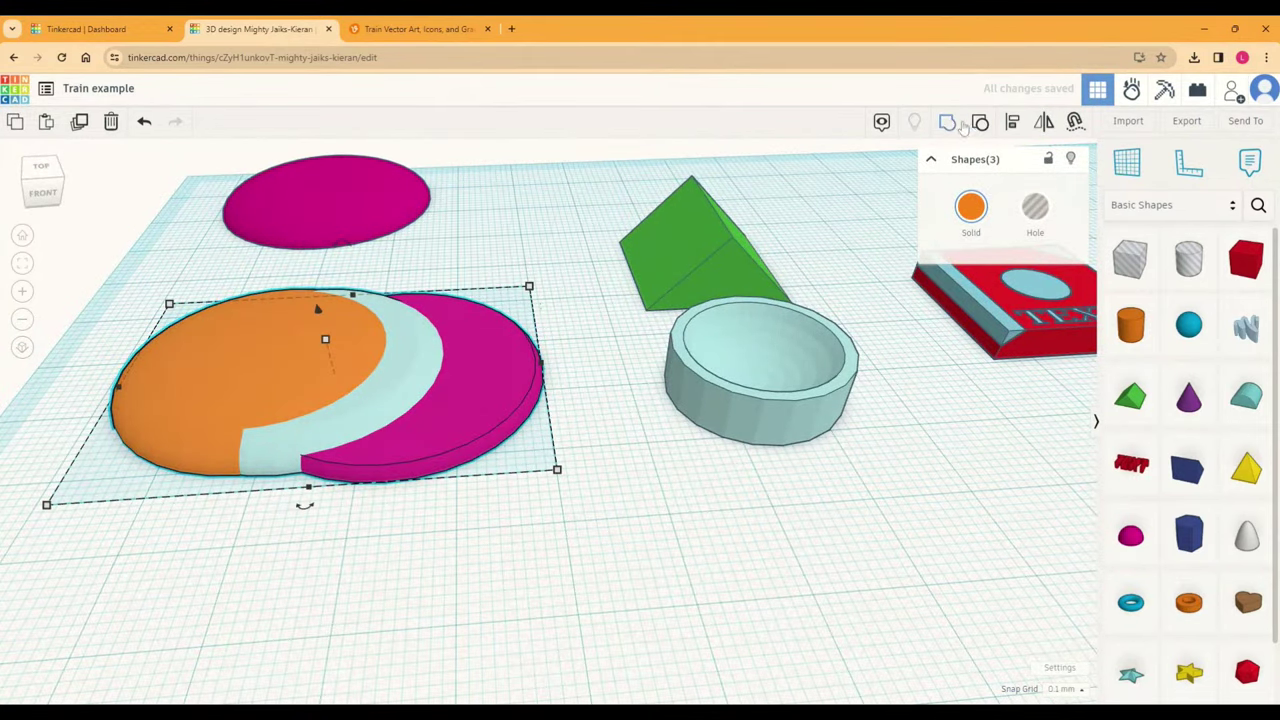
click(1013, 122)
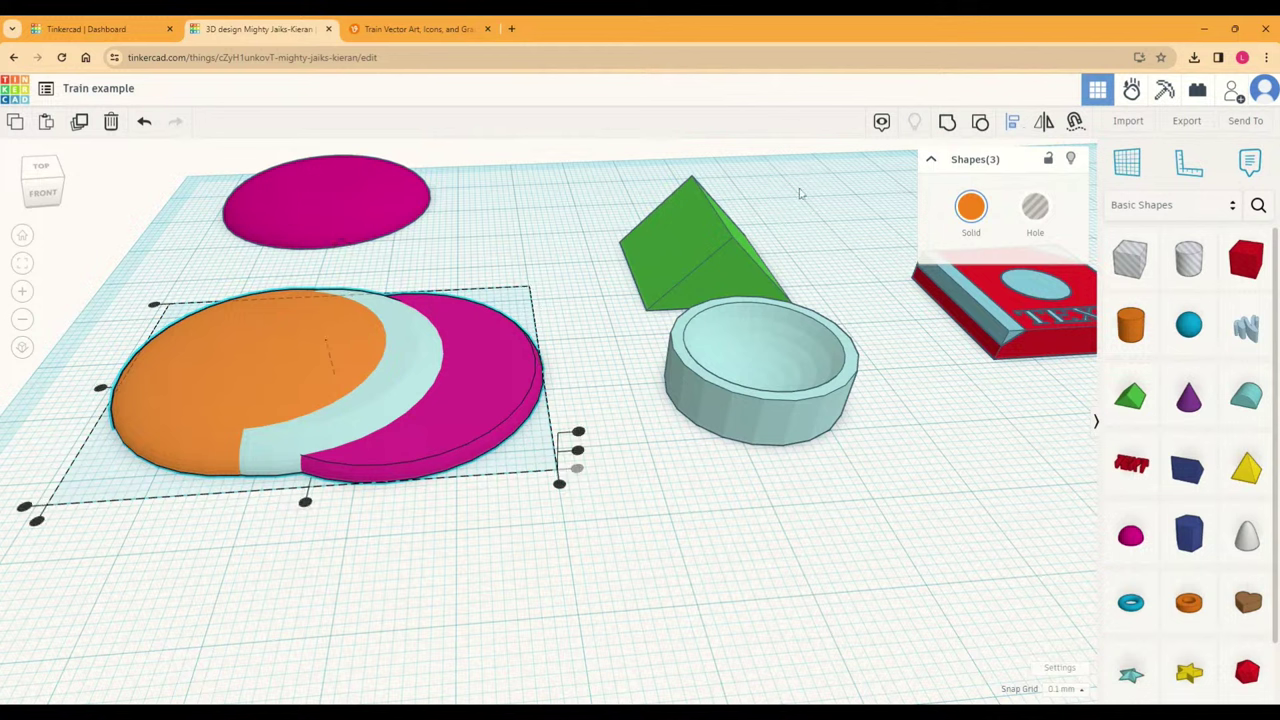
click(571, 459)
click(306, 503)
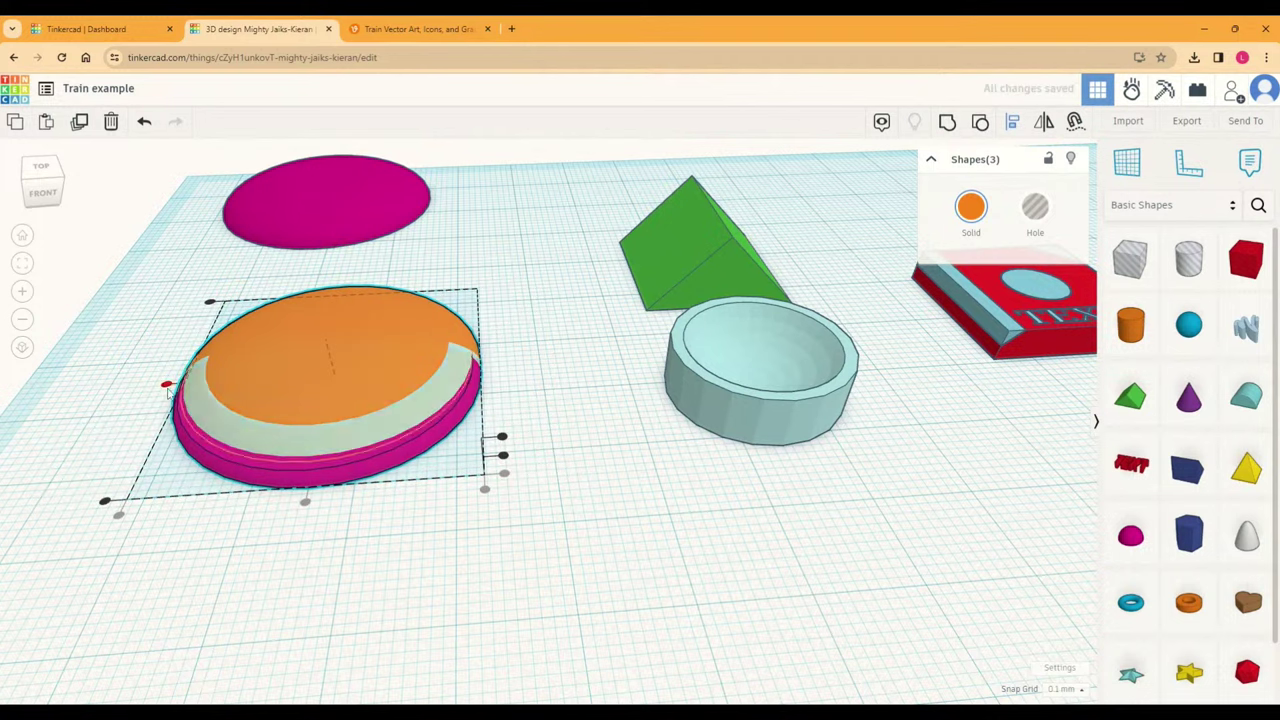
click(166, 384)
click(613, 465)
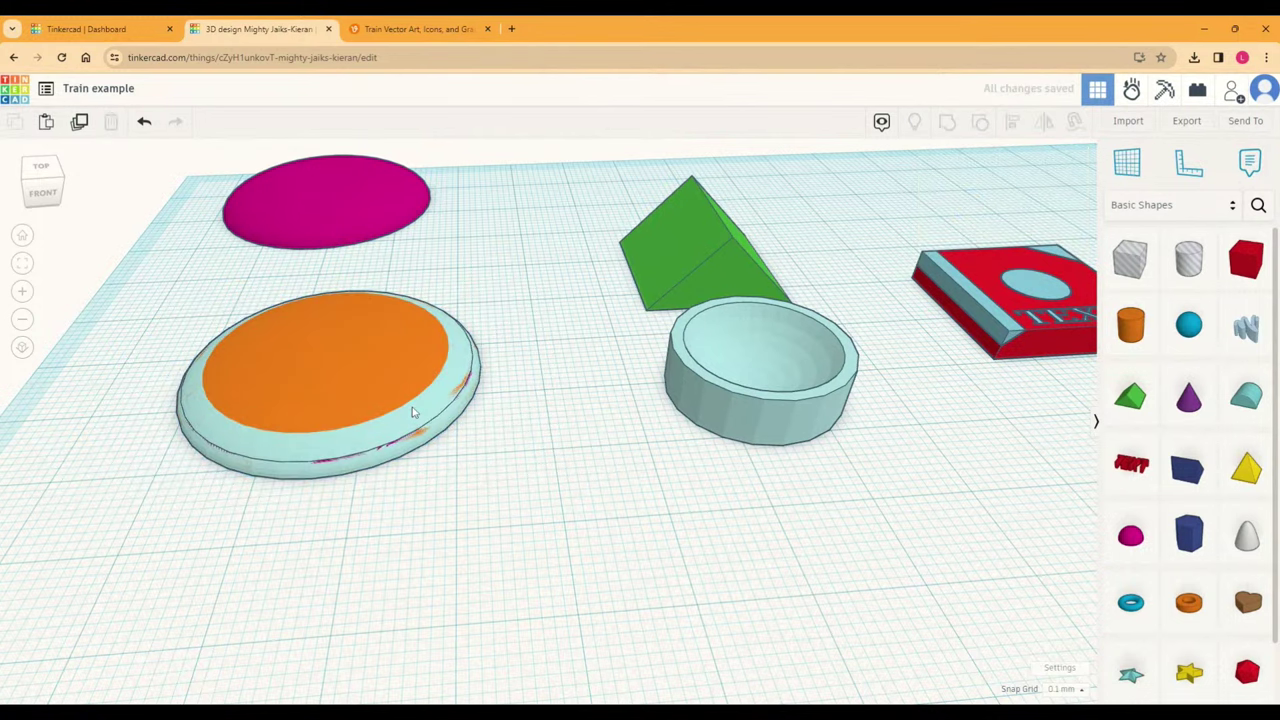
Step: Set the turquoise piece's height to 2.9 mm
click(328, 356)
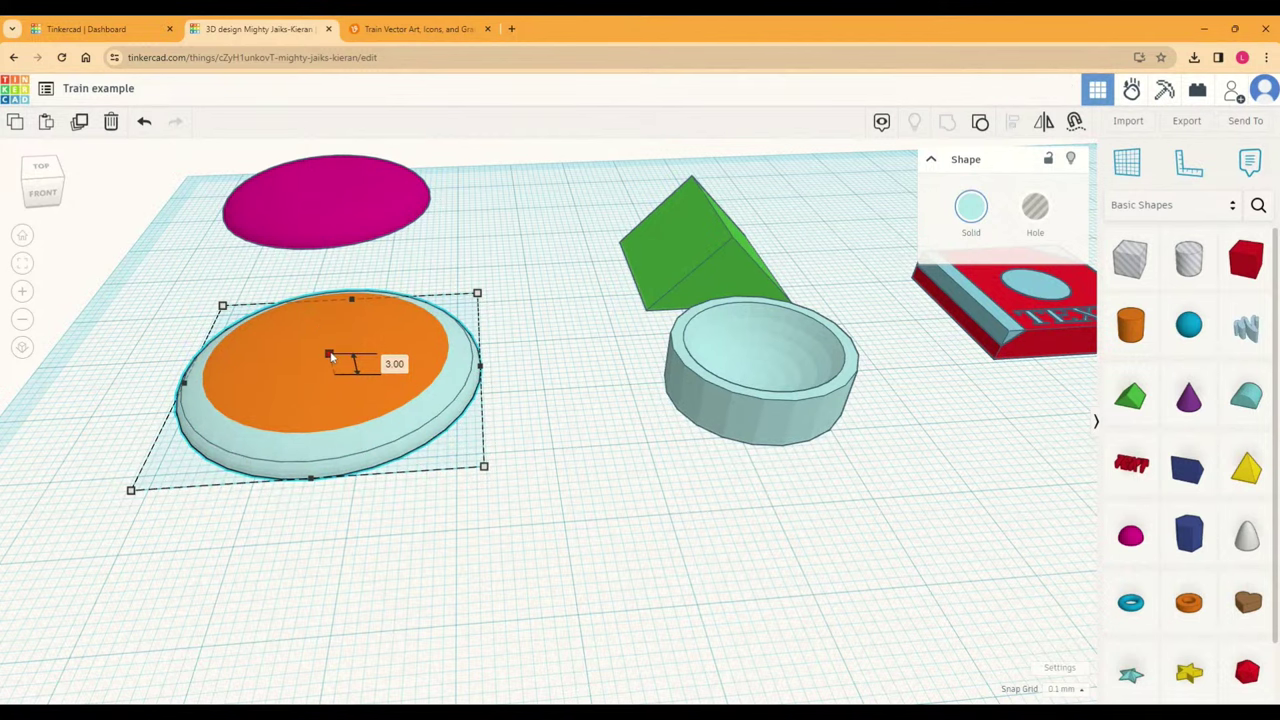
click(396, 364)
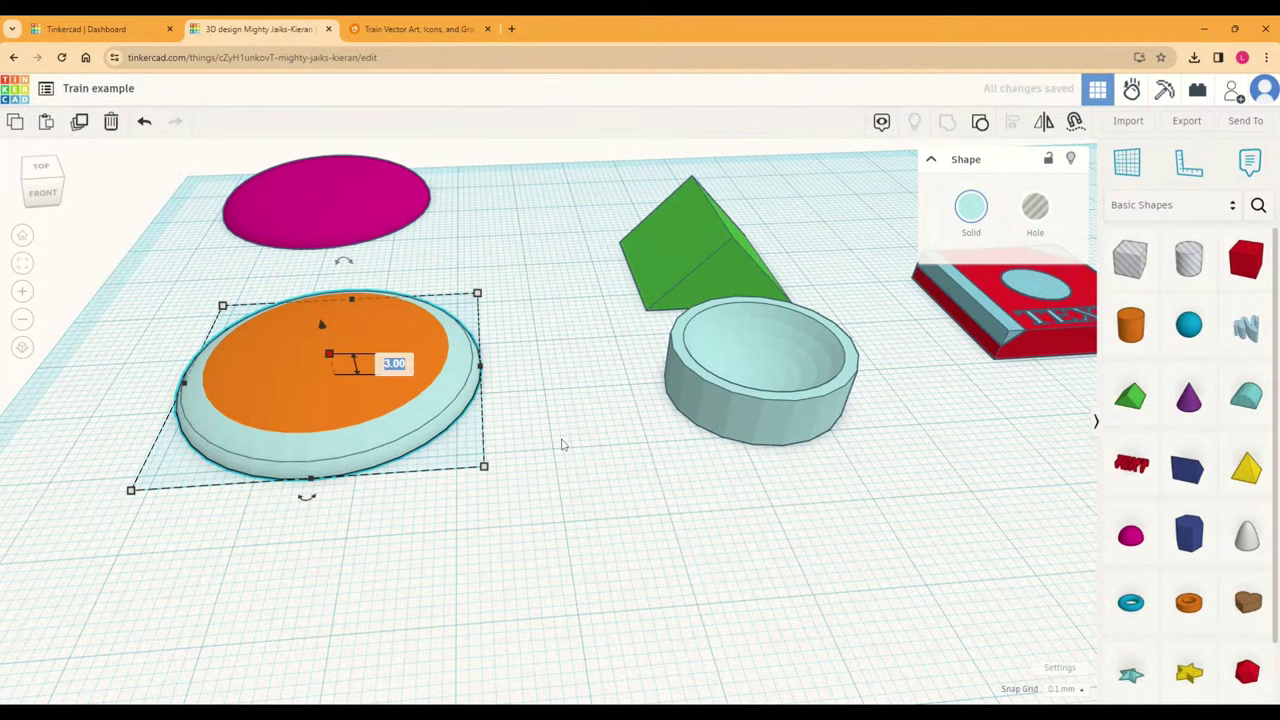
text(2.9)
key(Return)
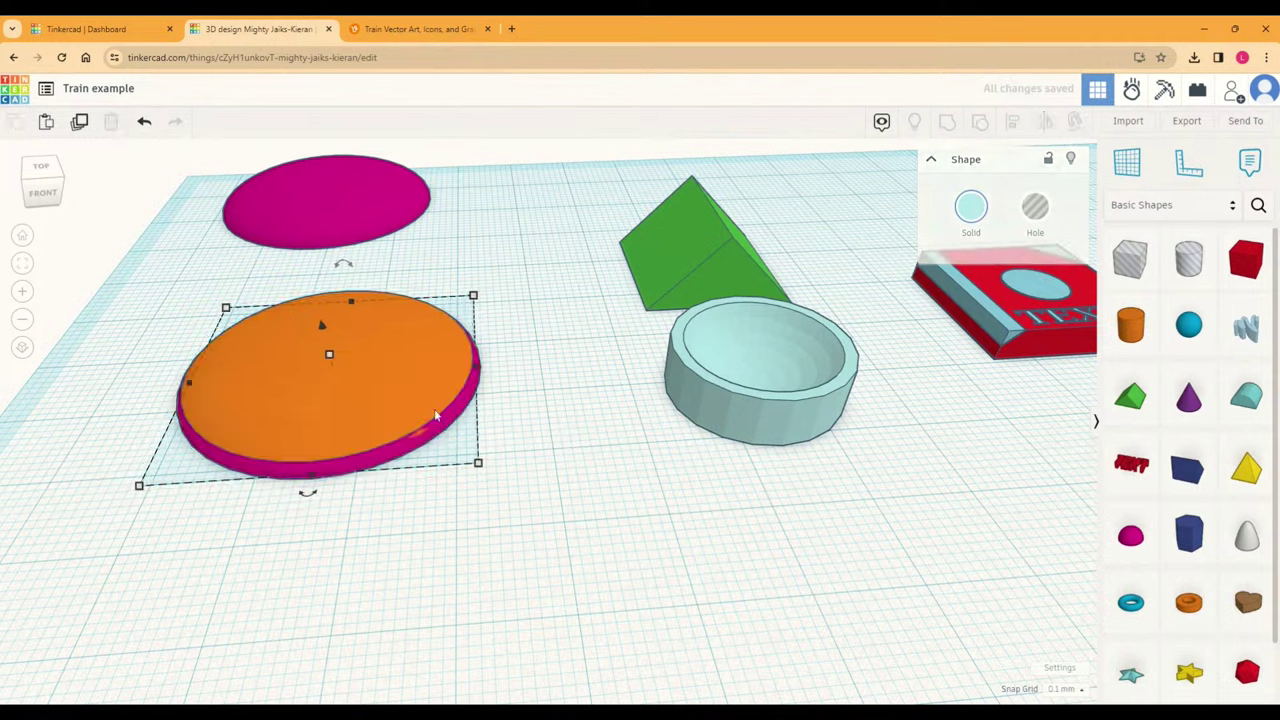
Step: Set the orange half sphere's height to 4.8 mm and deselect it
click(366, 391)
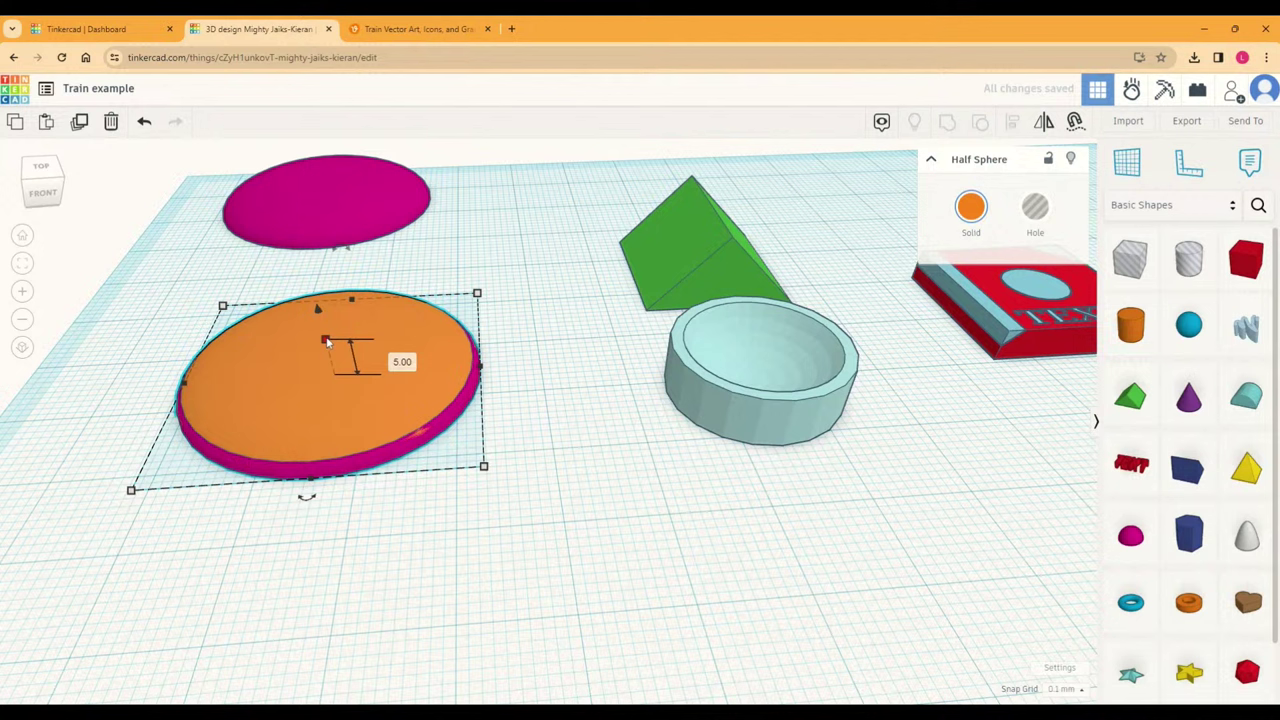
click(396, 359)
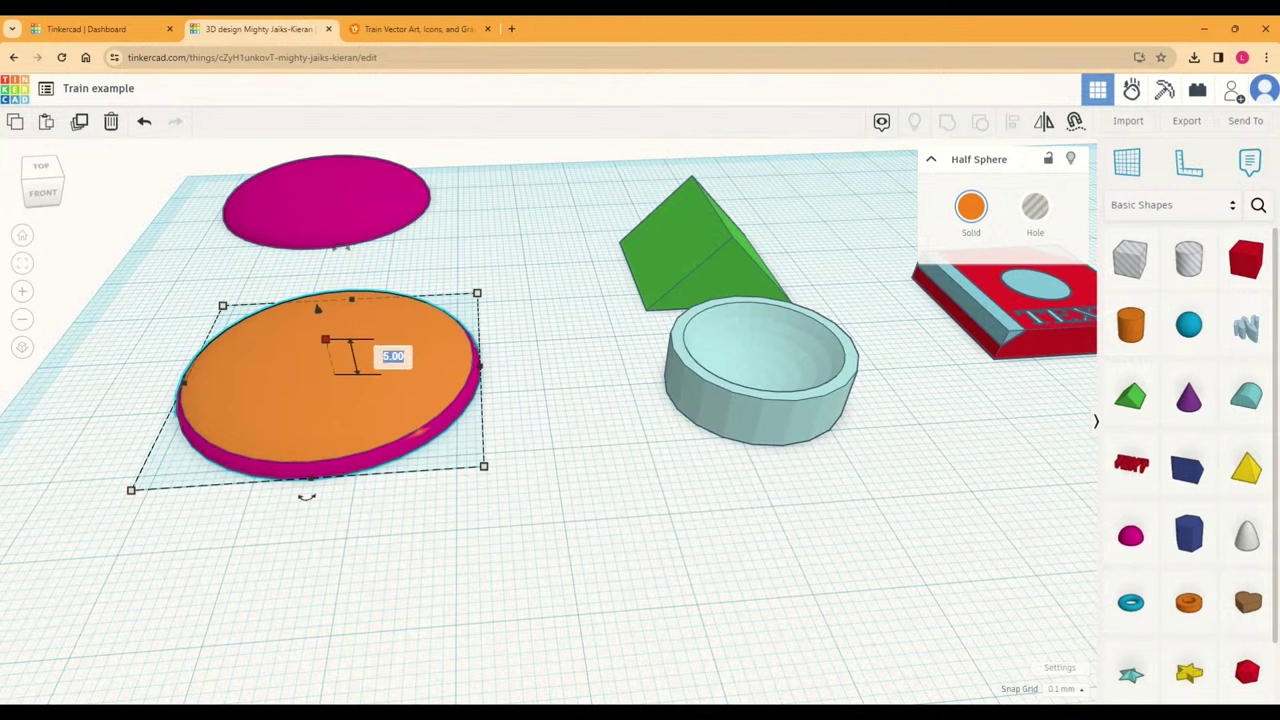
text(4.8)
key(Return)
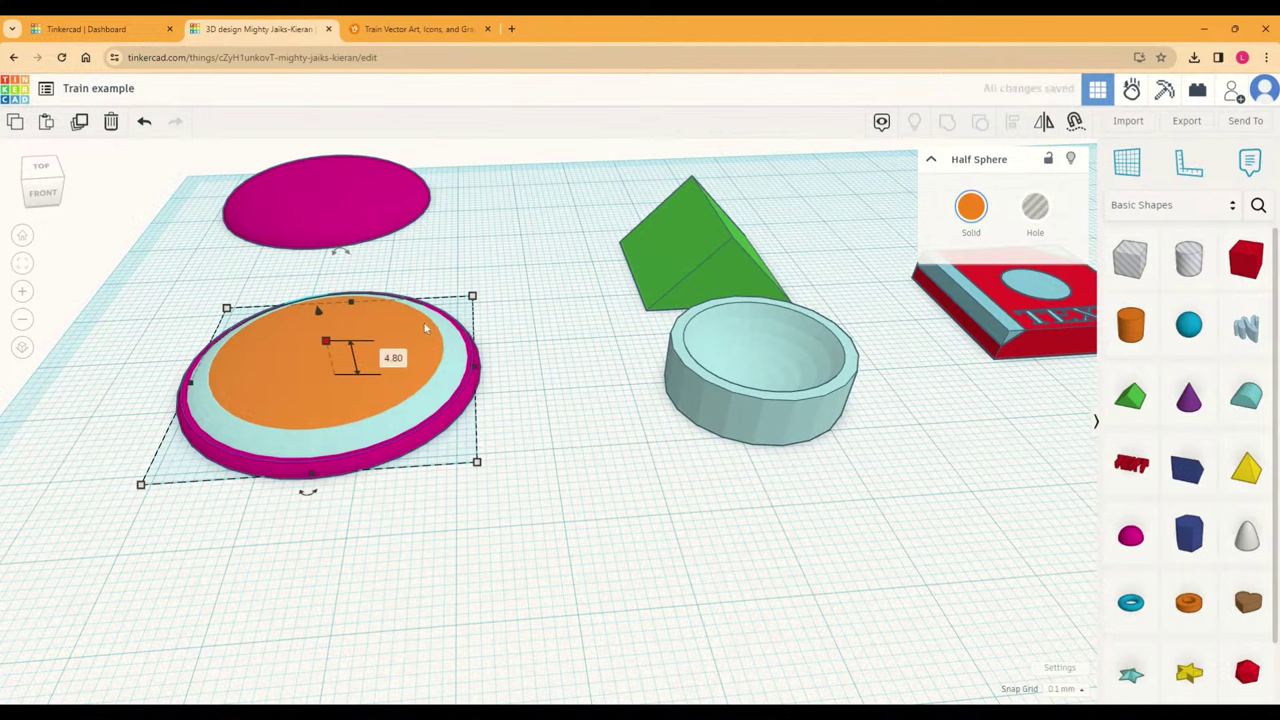
click(505, 418)
Step: Scale the turquoise and orange pieces together to an overall height of 4.9 mm and deselect them
right_drag(240, 497, 275, 453)
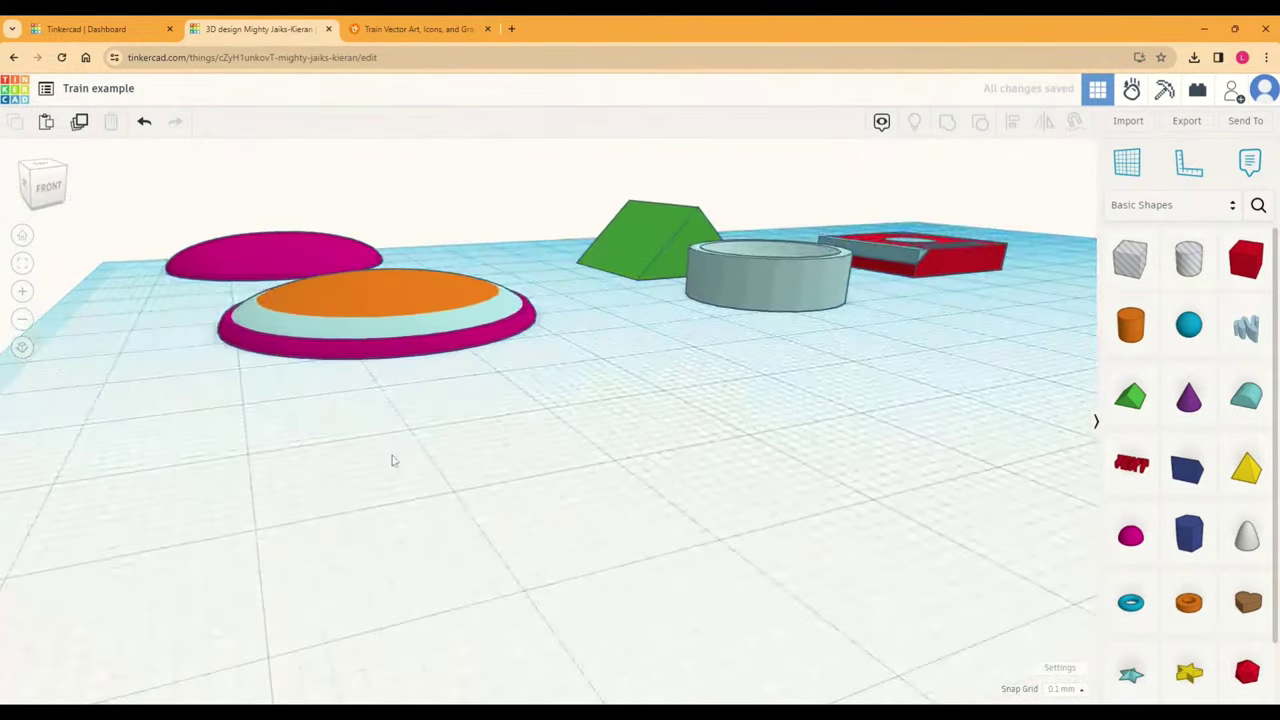
scroll(437, 420, up, 3)
scroll(436, 420, up, 1)
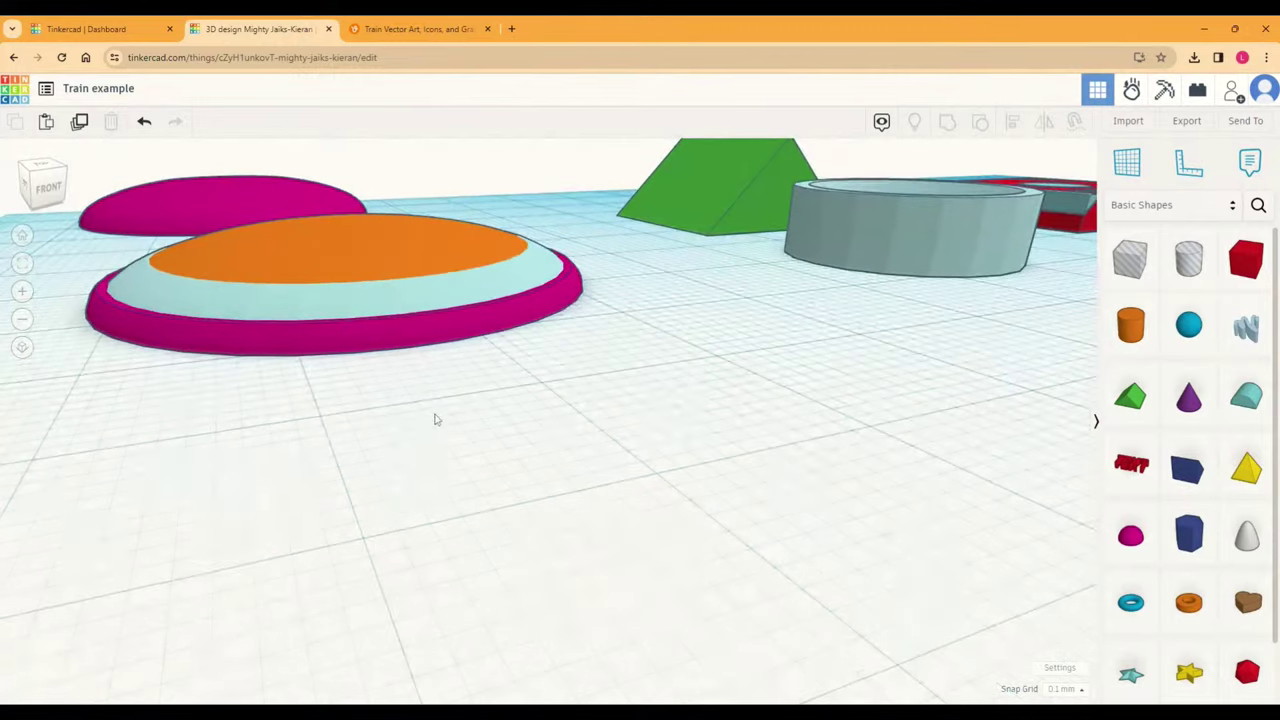
click(405, 313)
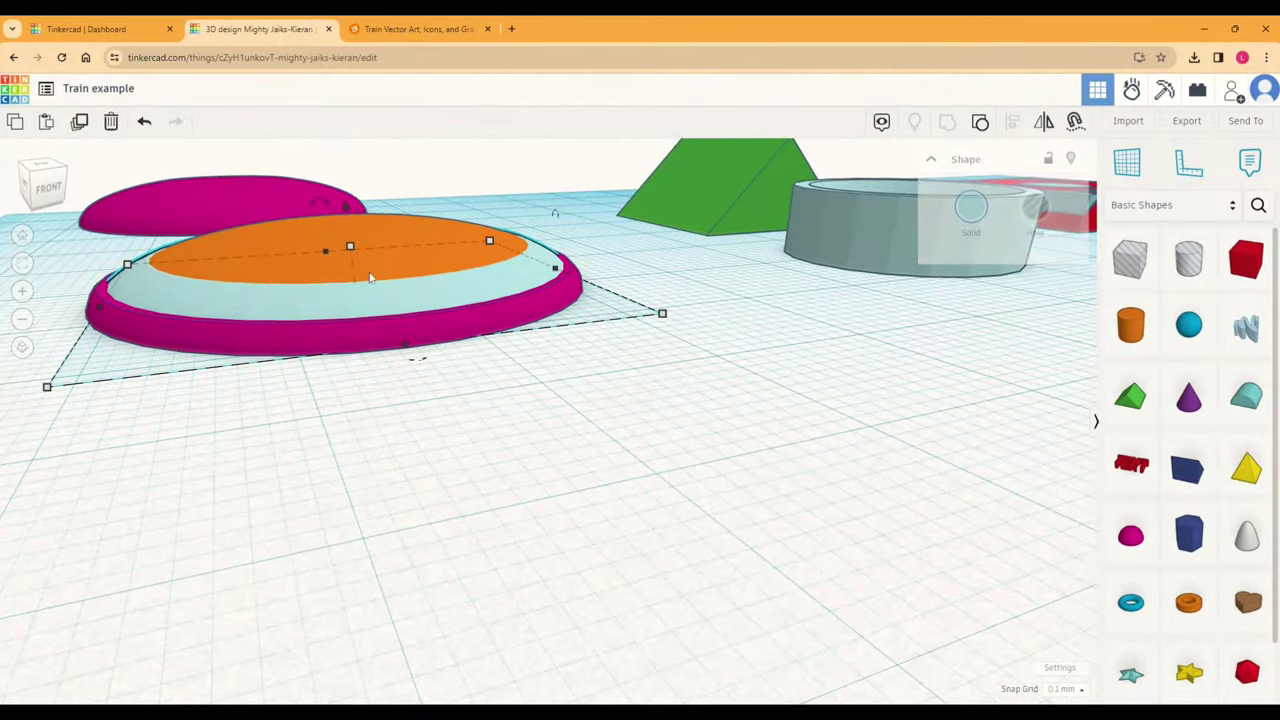
shift+click(305, 259)
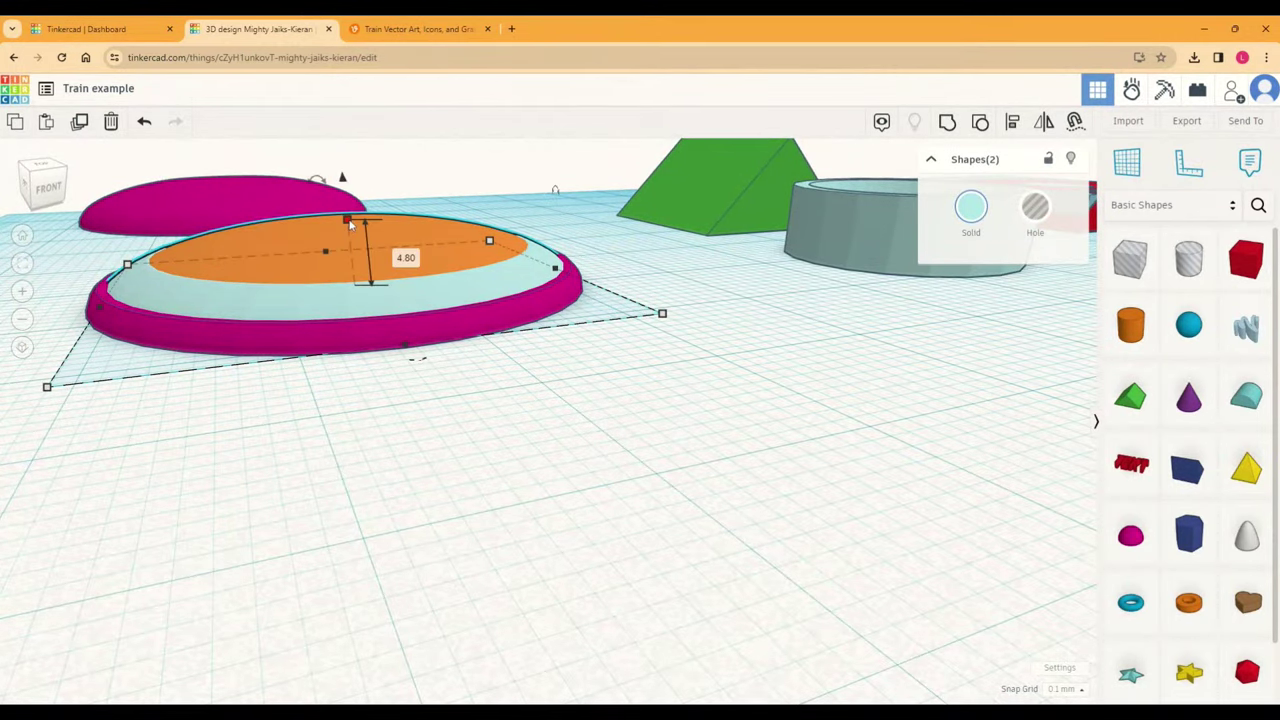
drag(350, 222, 352, 223)
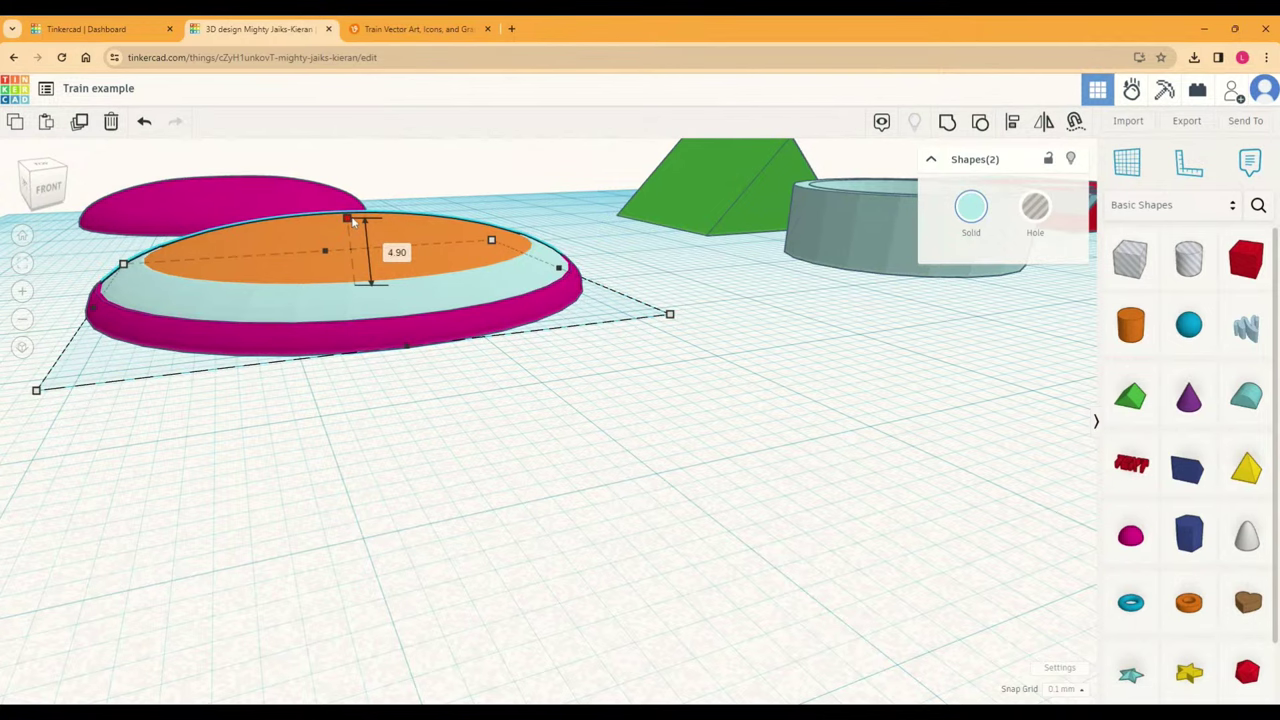
click(280, 423)
scroll(300, 440, up, 5)
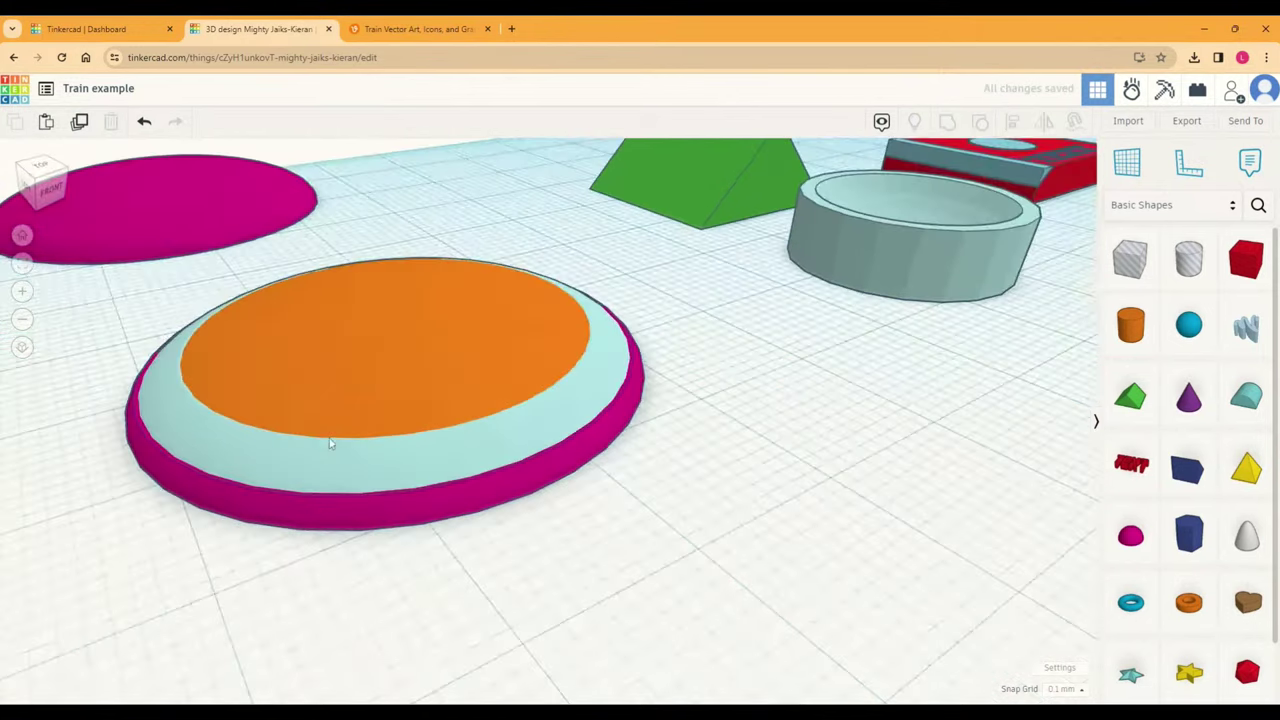
Step: Delete the spare magenta dome behind the layered dome and view the colored layers from a low angle
click(210, 234)
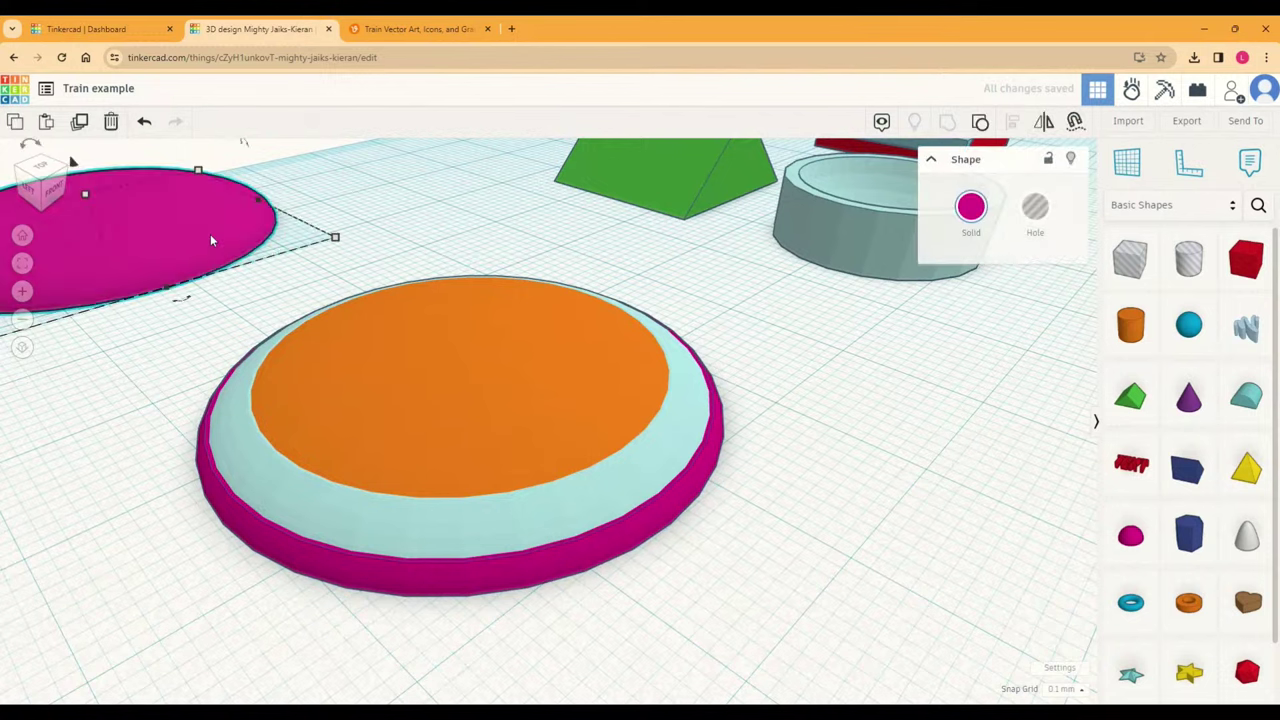
key(Delete)
right_drag(814, 471, 661, 447)
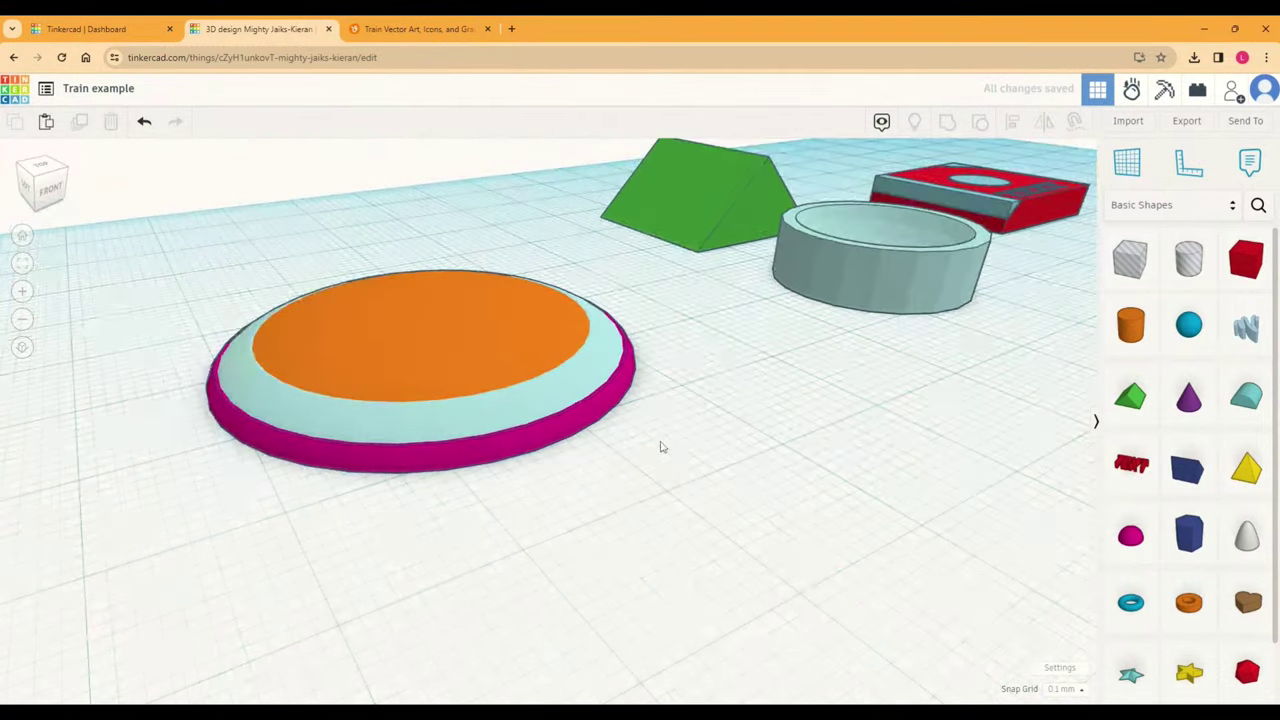
right_drag(737, 431, 769, 431)
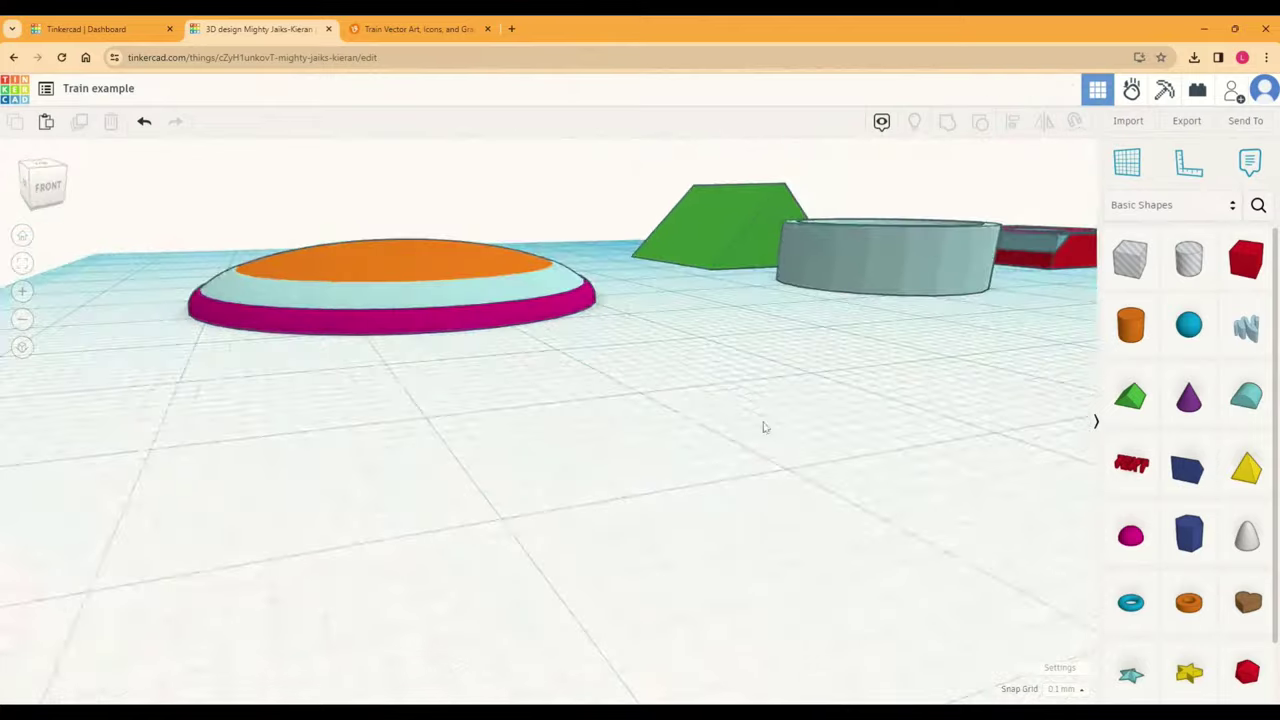
scroll(251, 346, up, 5)
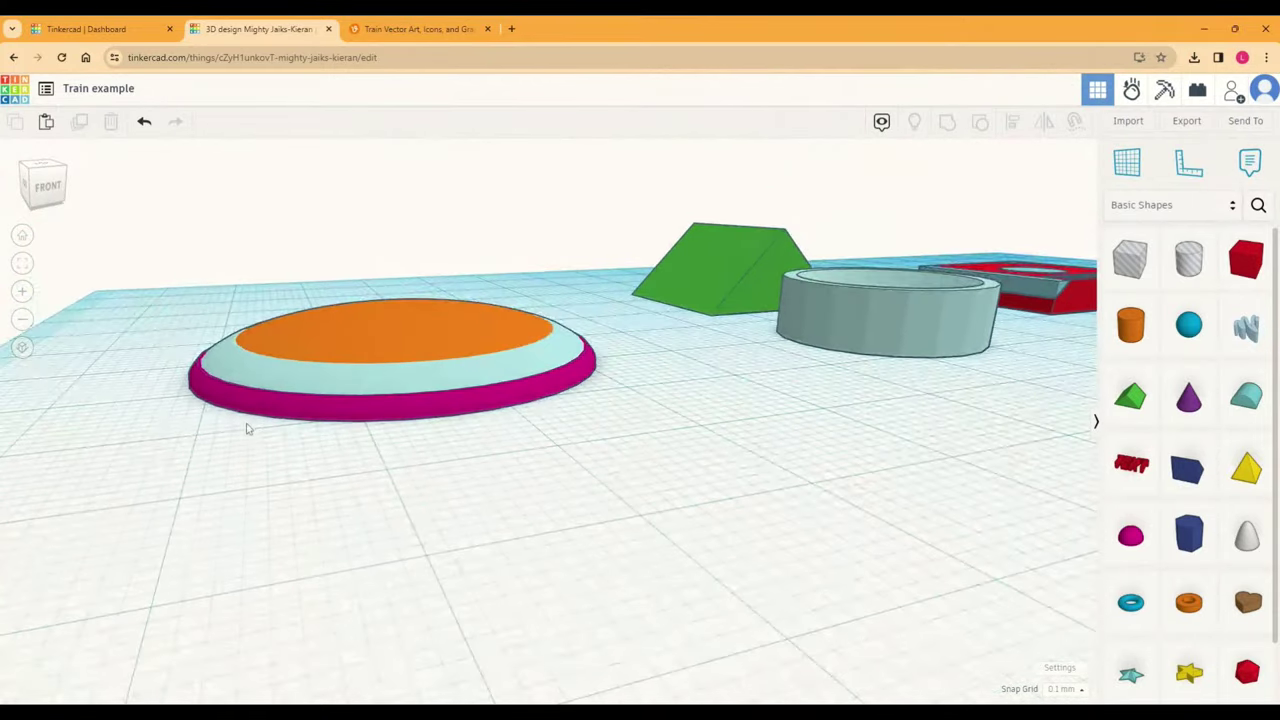
click(211, 477)
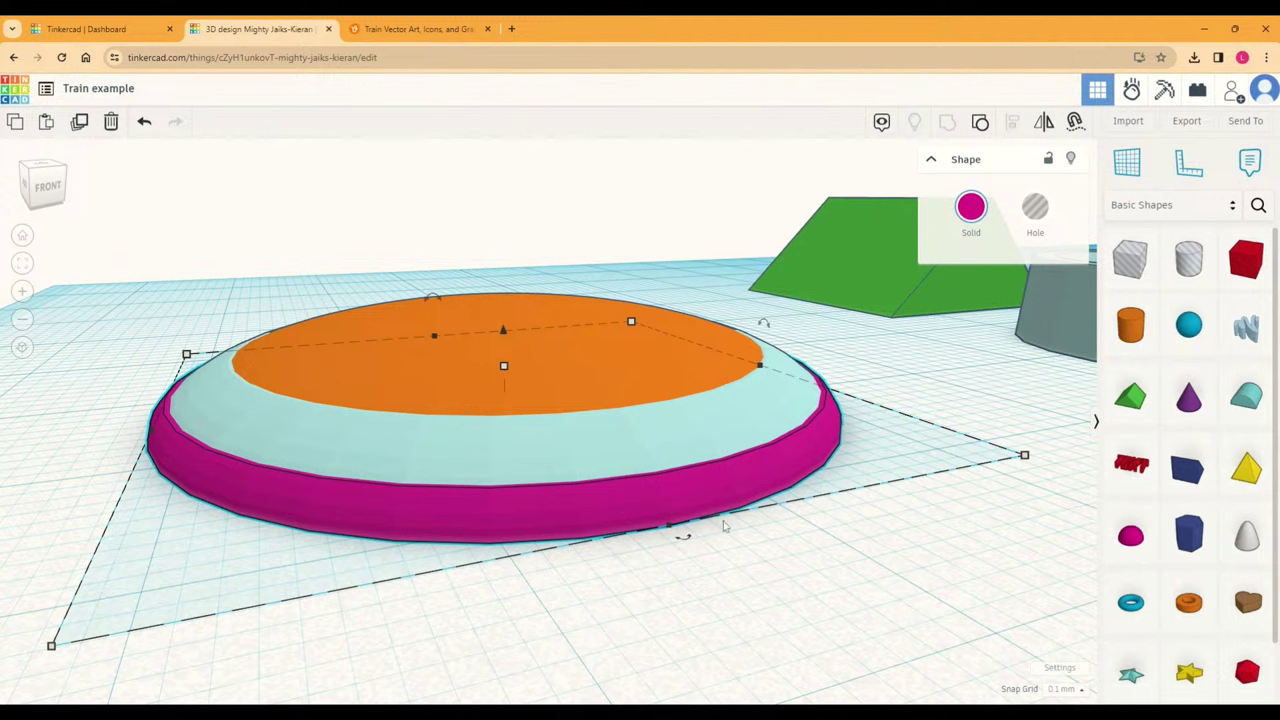
click(713, 455)
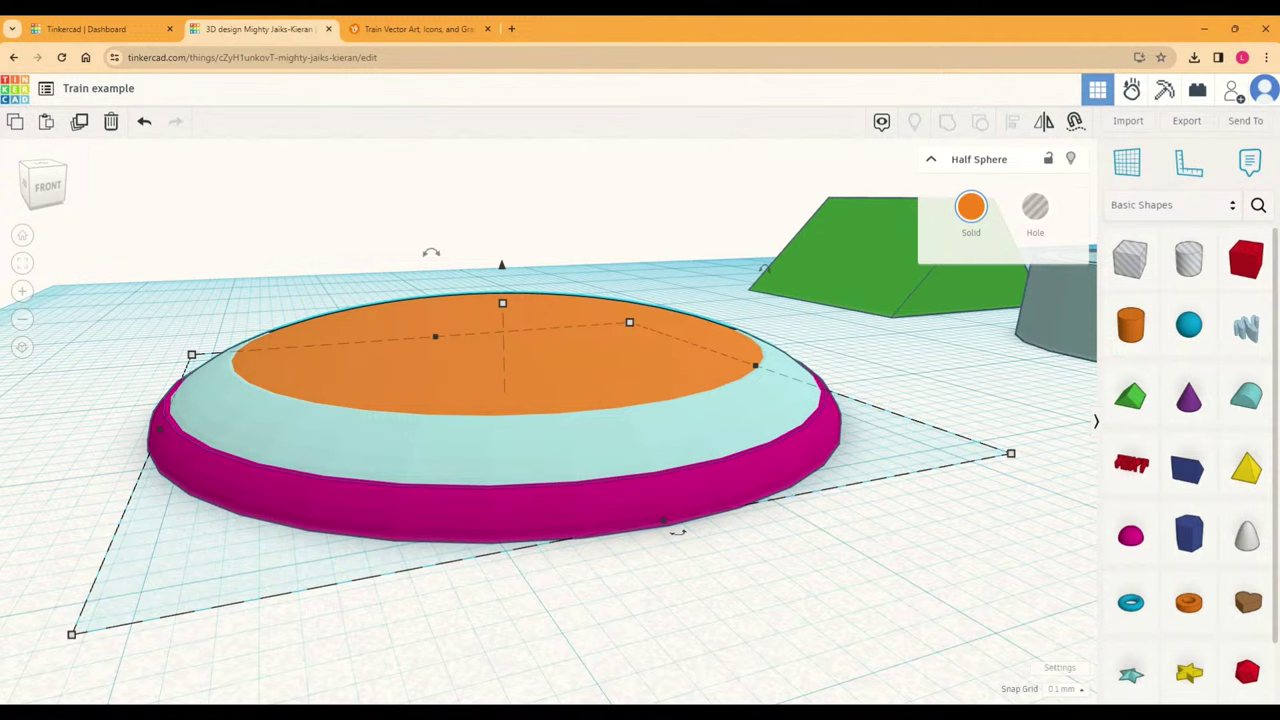
right_drag(754, 514, 719, 575)
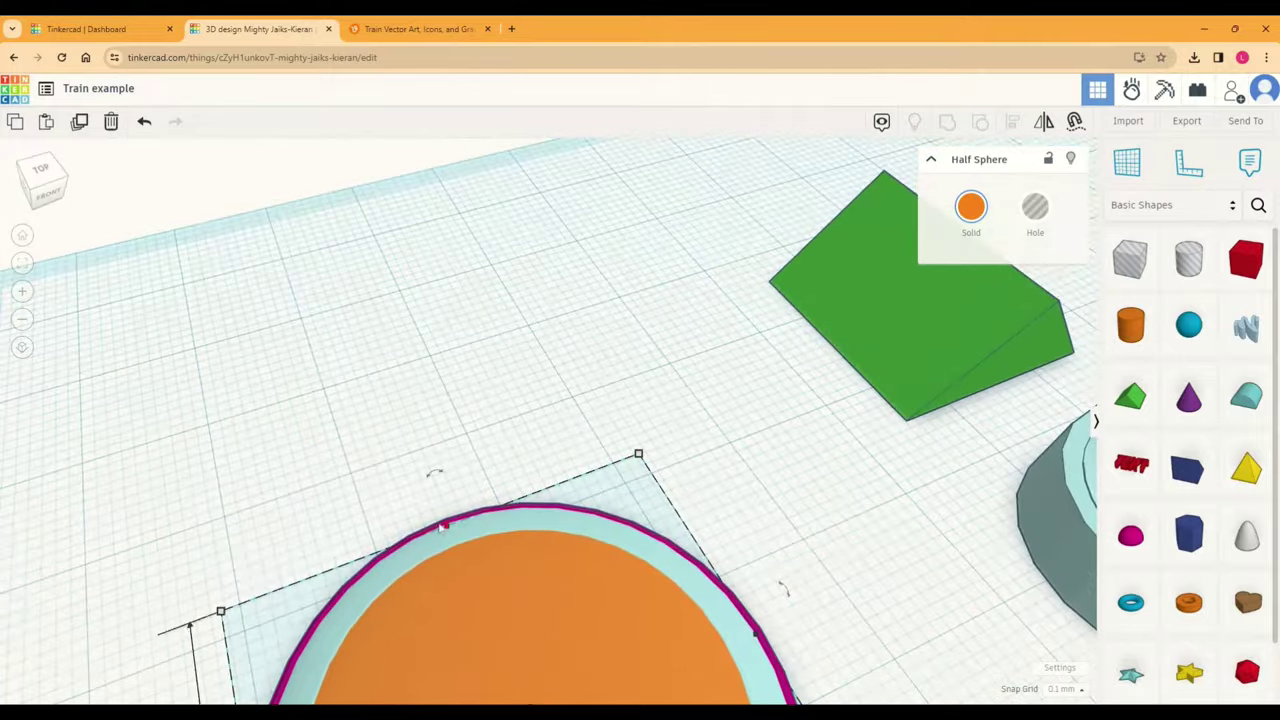
key(f)
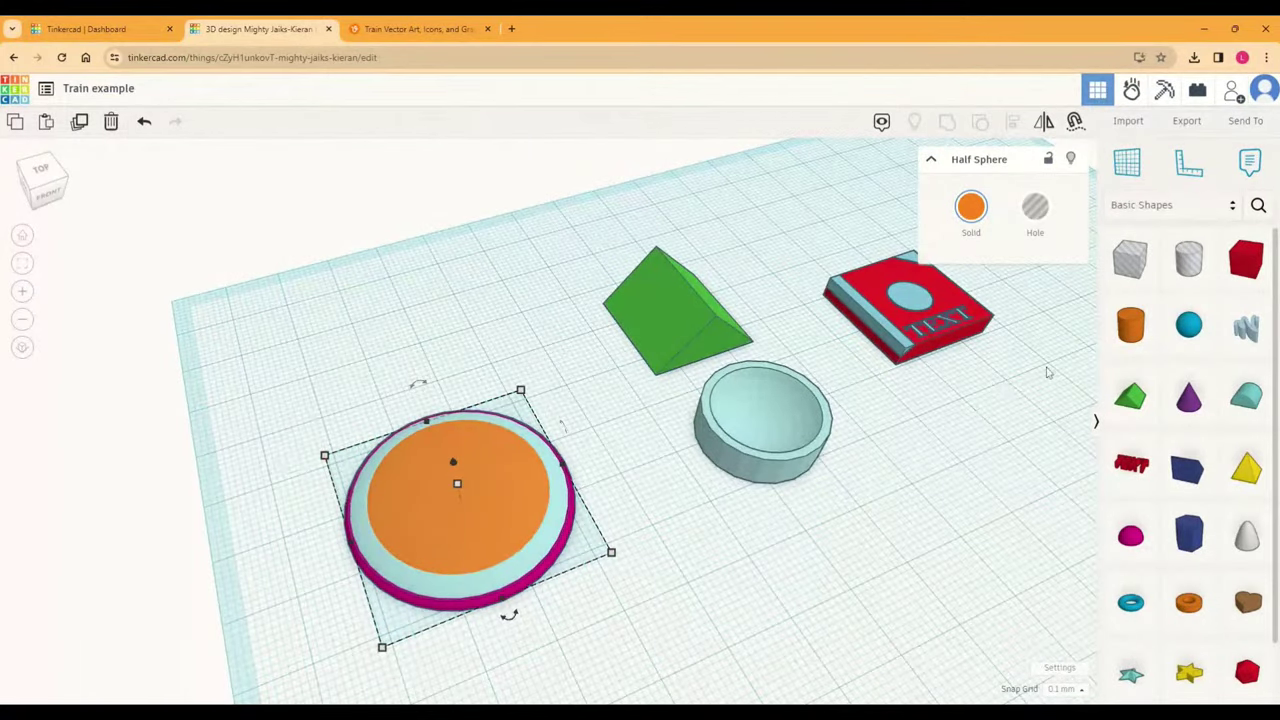
Step: Place an orange cylinder lying on its side behind the layered dome and scale it down uniformly to 1 mm high
drag(1130, 325, 340, 285)
drag(339, 355, 560, 362)
mouse_move(364, 257)
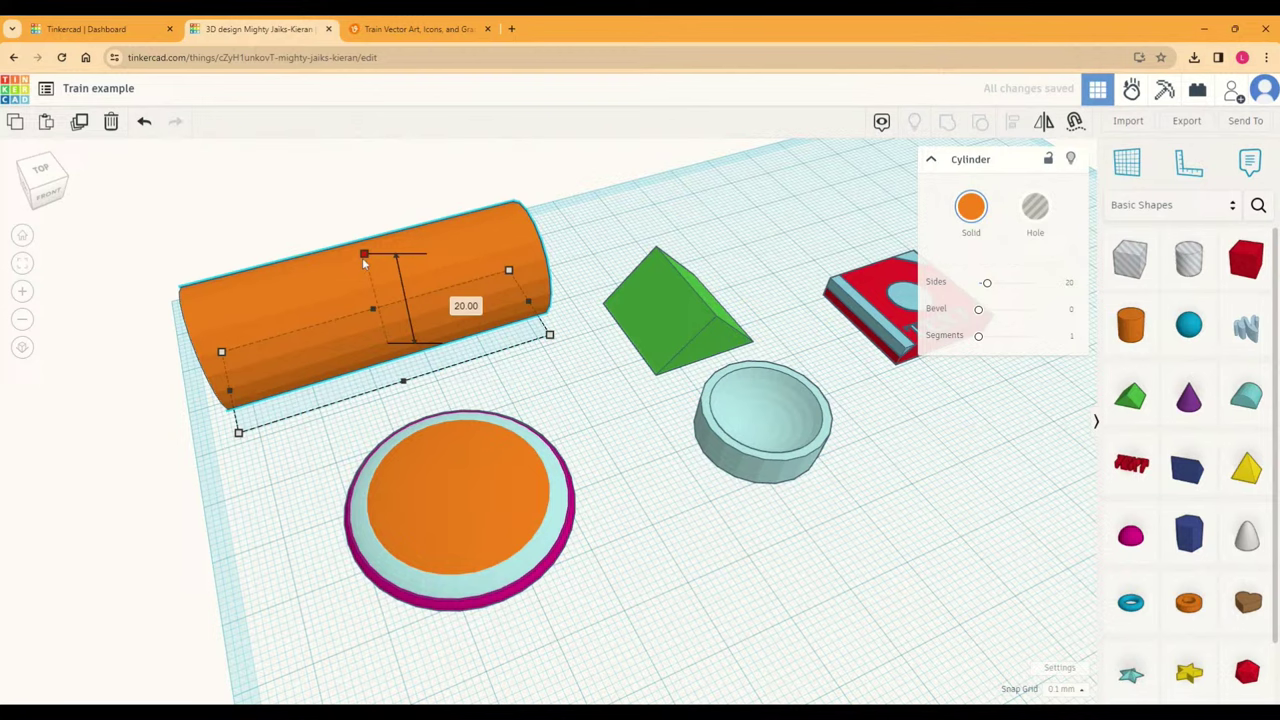
drag(364, 258, 343, 364)
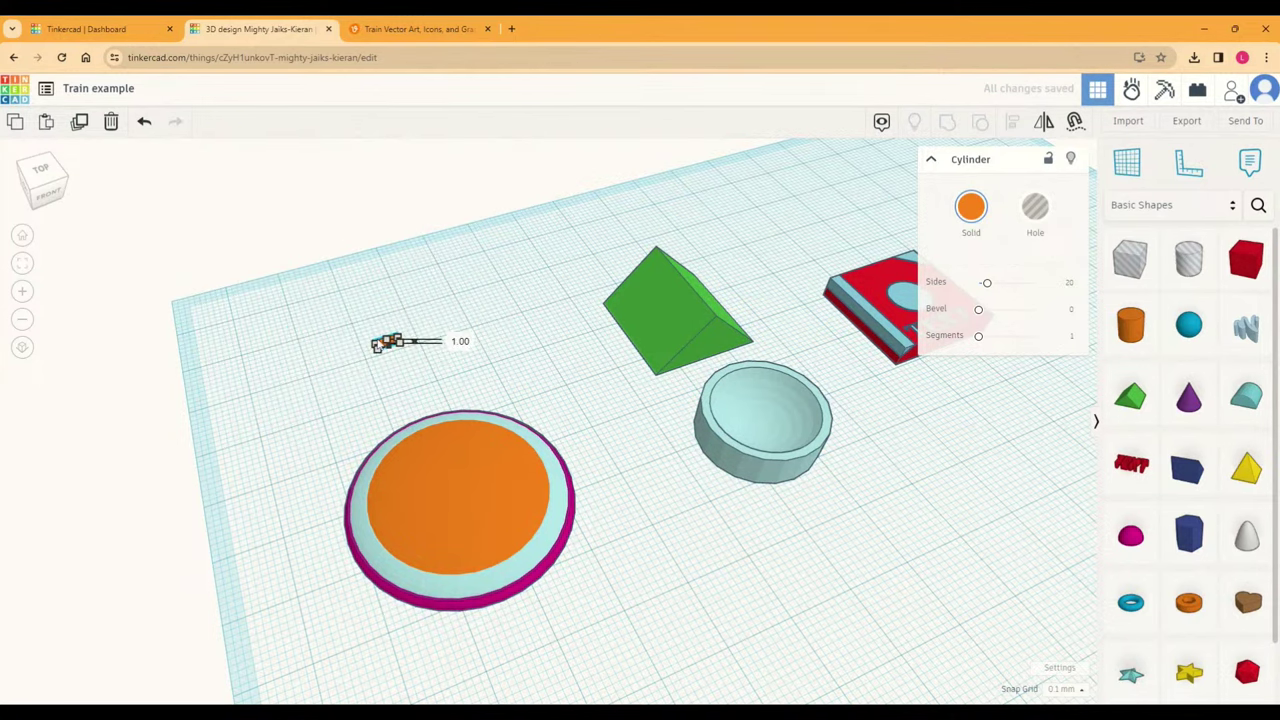
Step: Stretch the tiny cylinder lengthwise into a long thin rod and move it beside the layered dome so one end meets its rim
scroll(341, 368, up, 5)
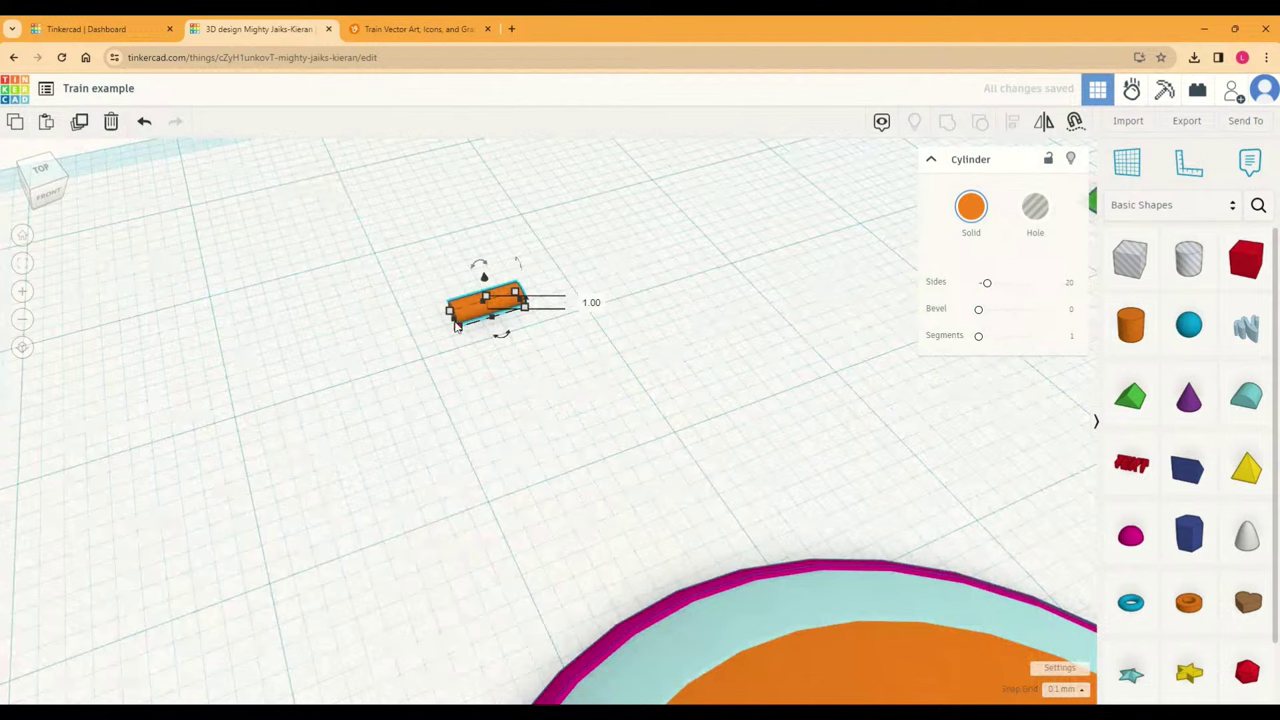
drag(455, 322, 263, 366)
scroll(362, 370, down, 5)
drag(362, 368, 336, 499)
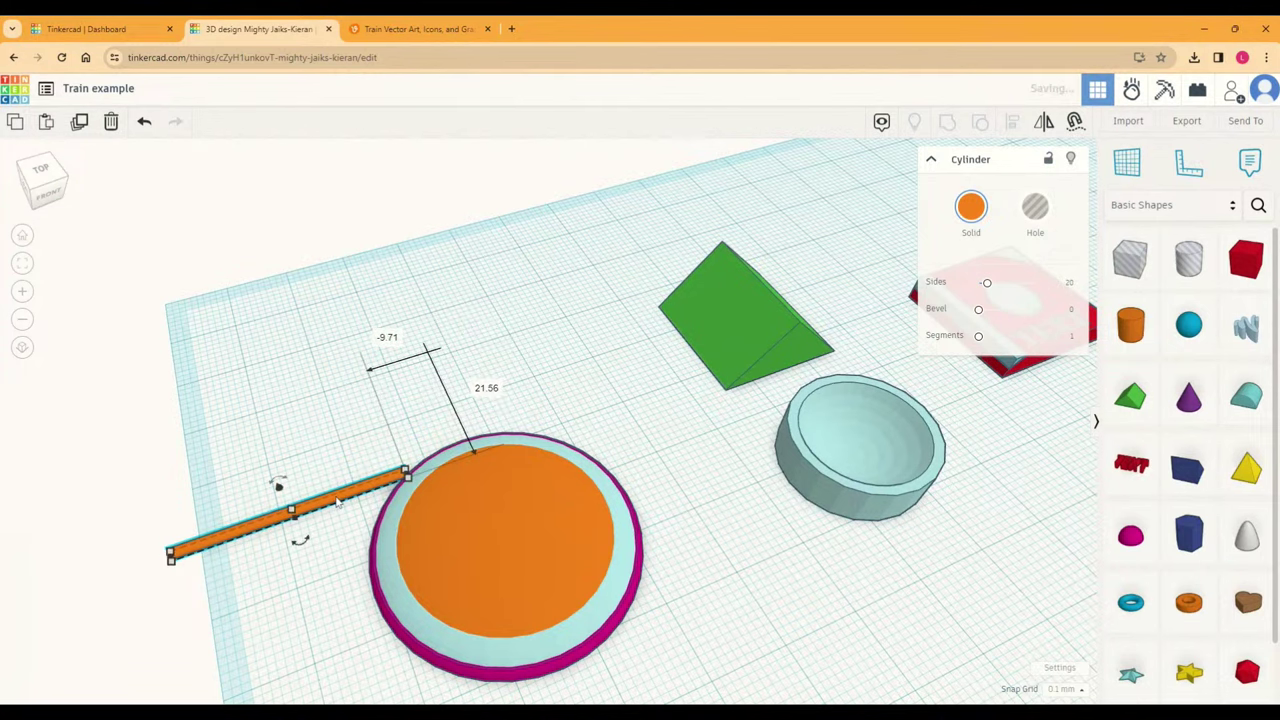
Step: Duplicate the thin rod and shift the copy about 1.9 mm so it lies parallel alongside the original
click(282, 560)
click(272, 535)
drag(268, 530, 271, 542)
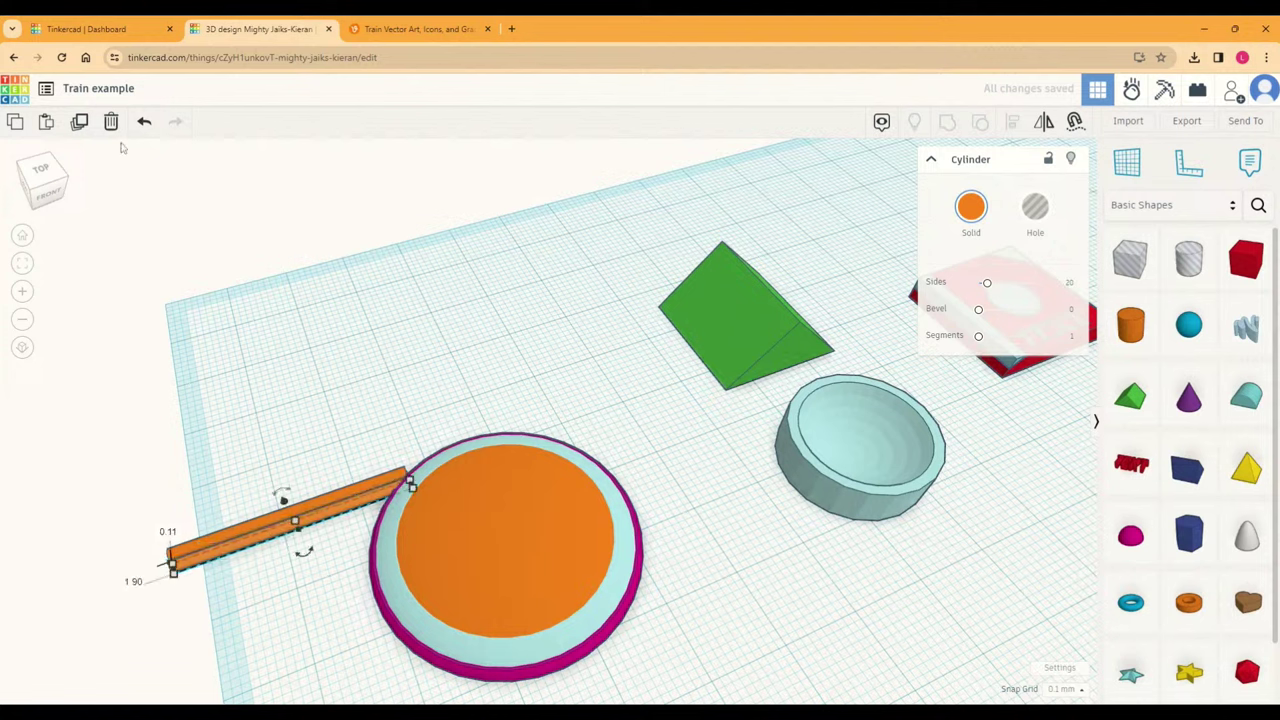
Step: Repeat the offset duplication until a row of 18 parallel rods runs along the side of the dome, and deselect the last copy
click(80, 121)
click(82, 128)
click(82, 128)
click(82, 128)
click(82, 128)
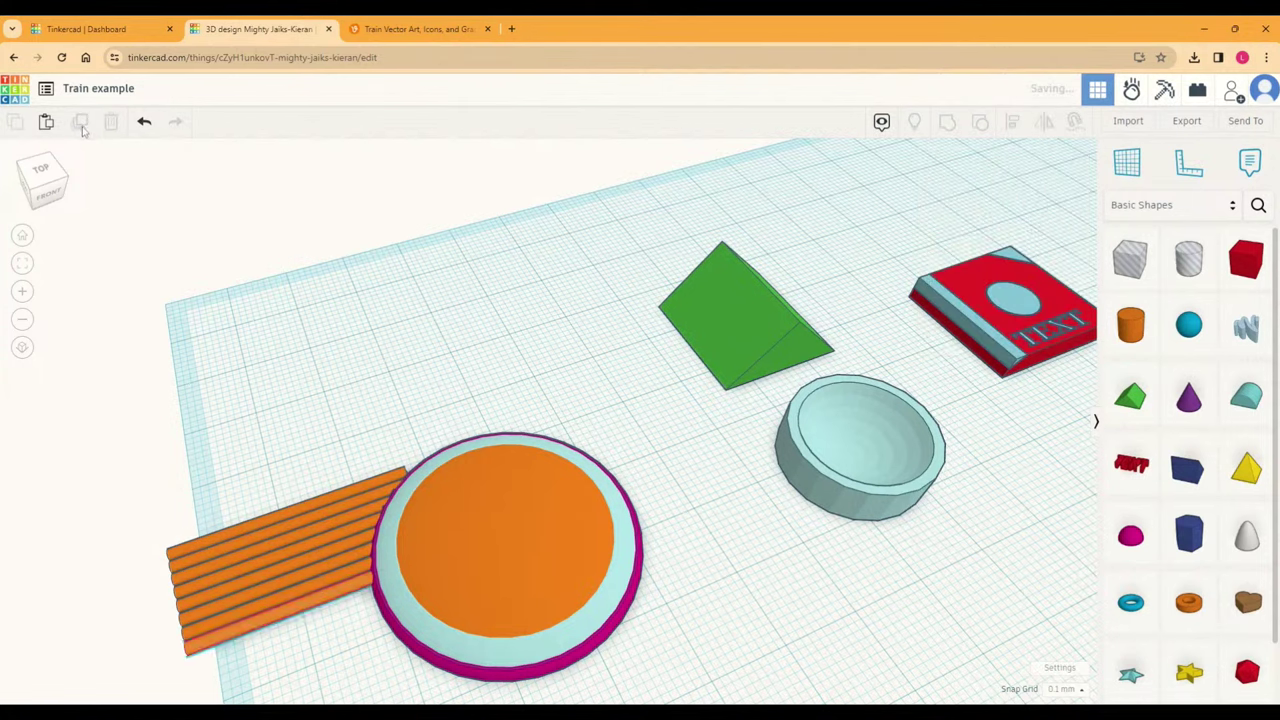
click(82, 128)
click(82, 128)
click(83, 129)
click(83, 129)
click(83, 129)
click(83, 129)
click(83, 129)
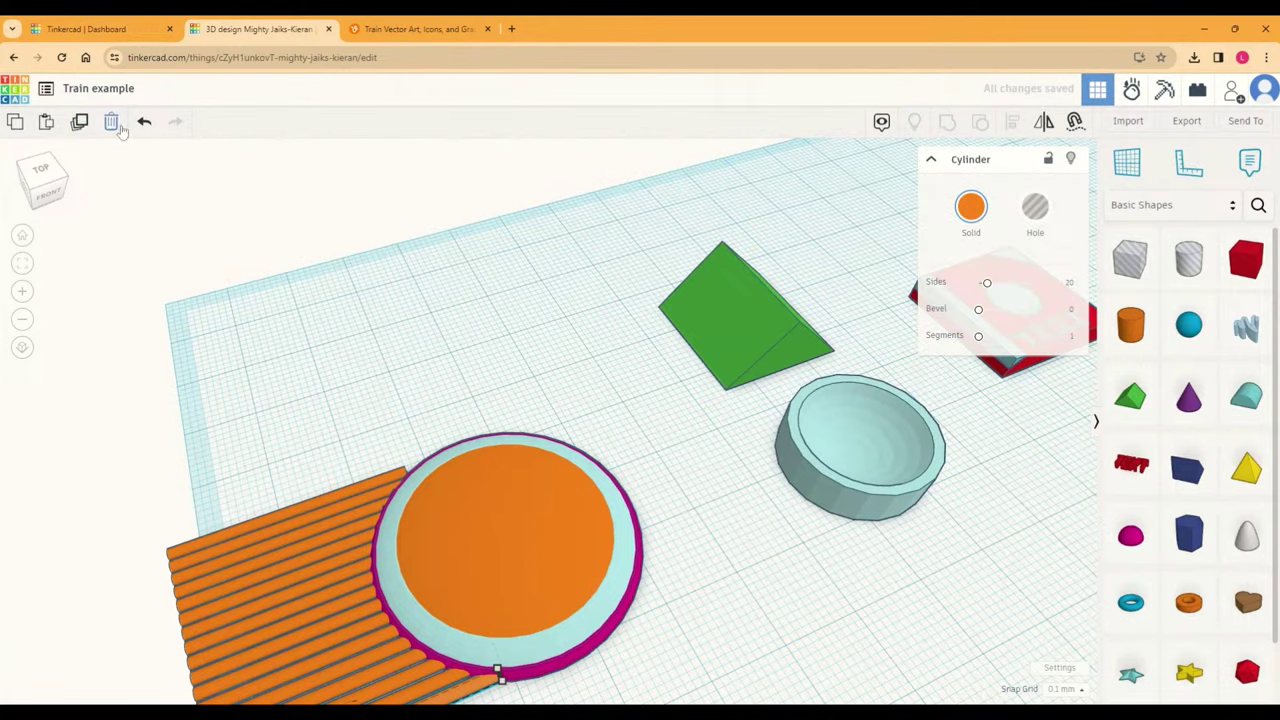
click(78, 122)
right_drag(263, 287, 357, 609)
click(791, 526)
right_drag(791, 526, 733, 549)
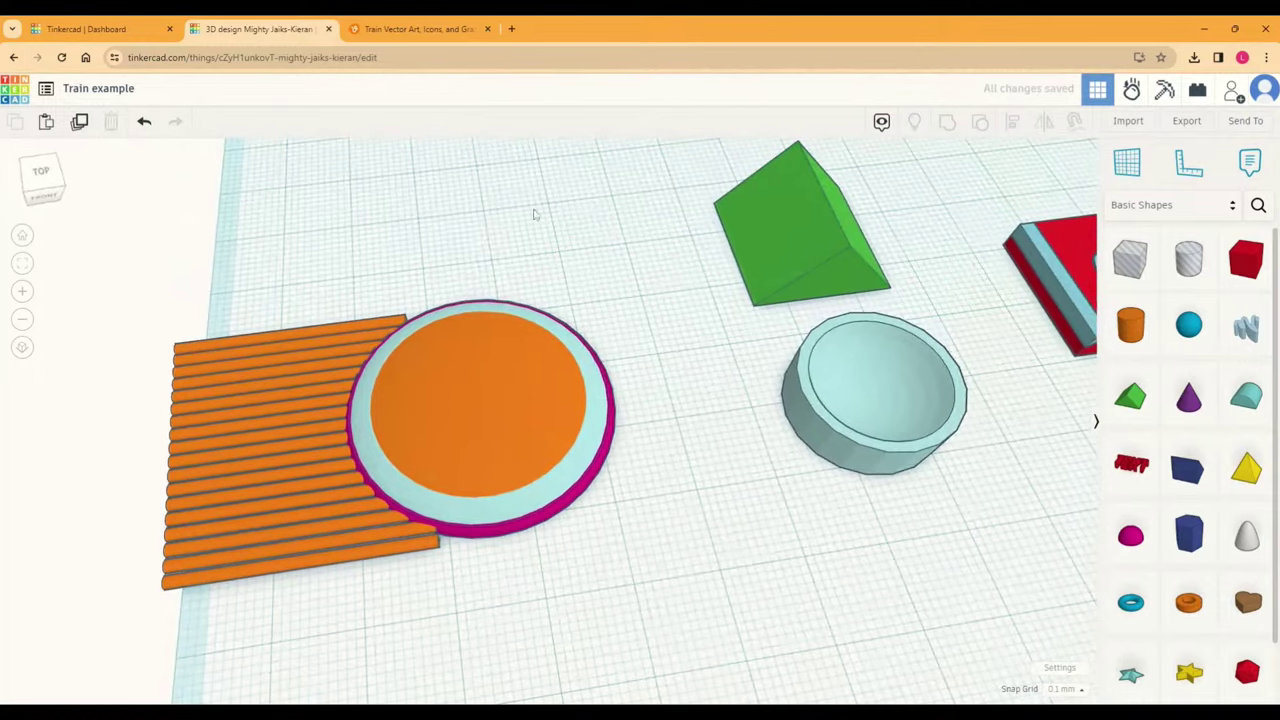
Step: Select all the parallel orange rods beside the dome, leaving the dome's layers out of the selection
drag(466, 249, 568, 440)
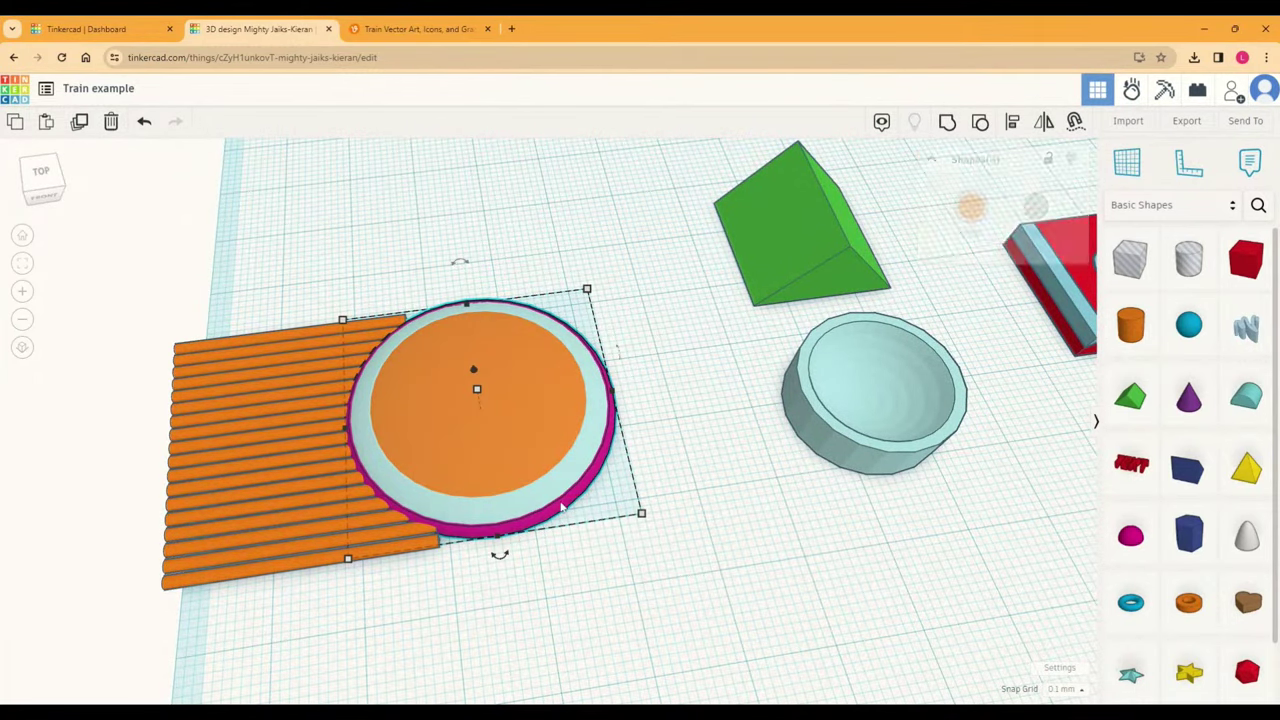
drag(606, 598, 278, 535)
drag(155, 286, 293, 632)
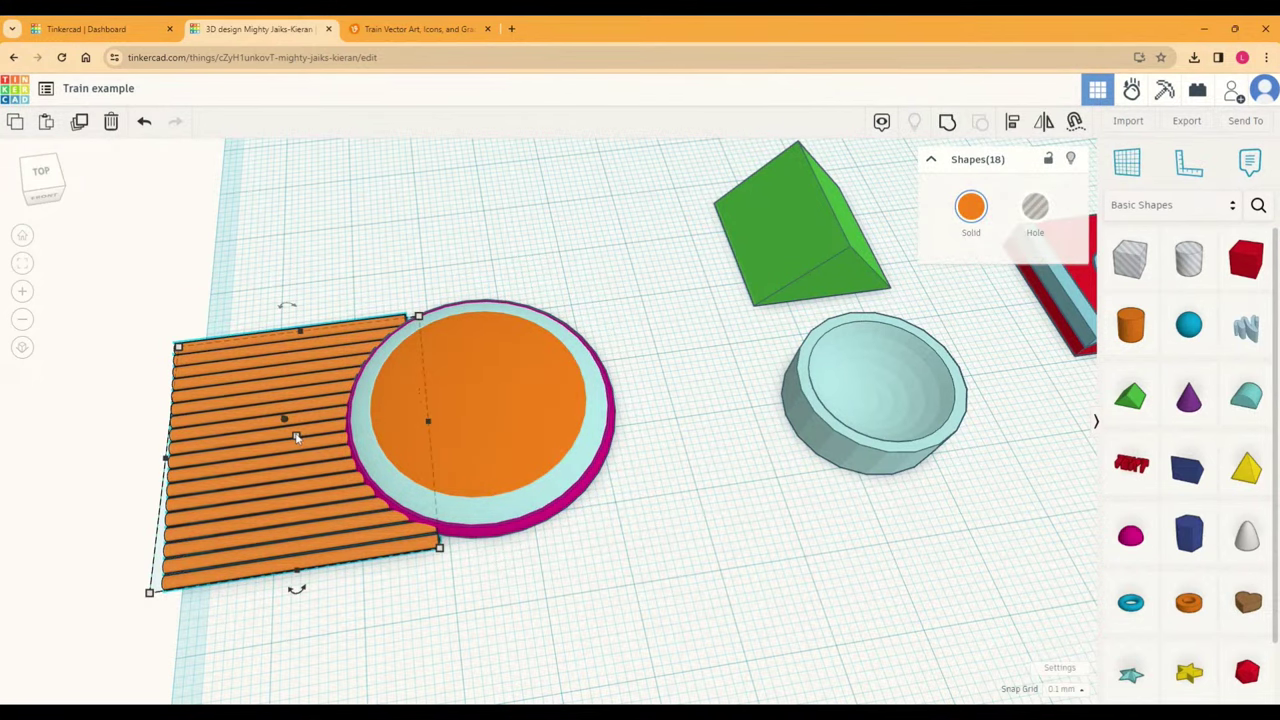
right_drag(600, 570, 454, 486)
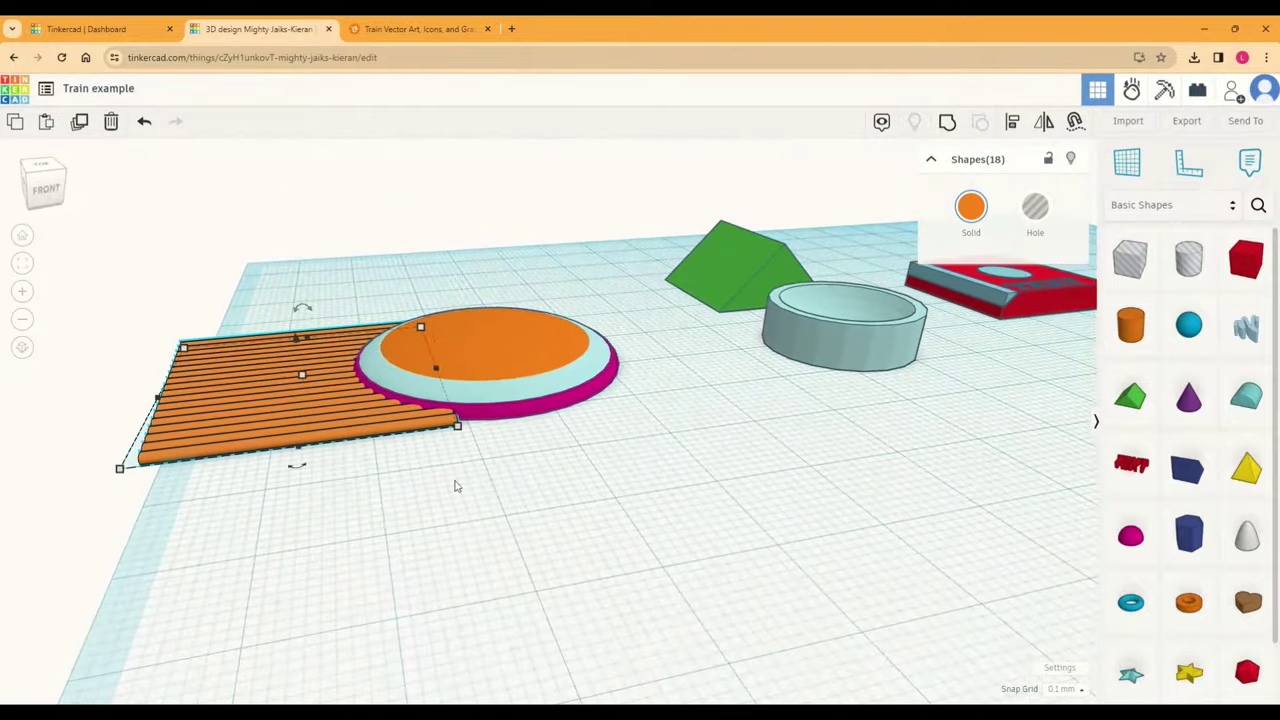
Step: Inspect the layered disc and the row of orange rods by selecting their parts in turn
click(497, 418)
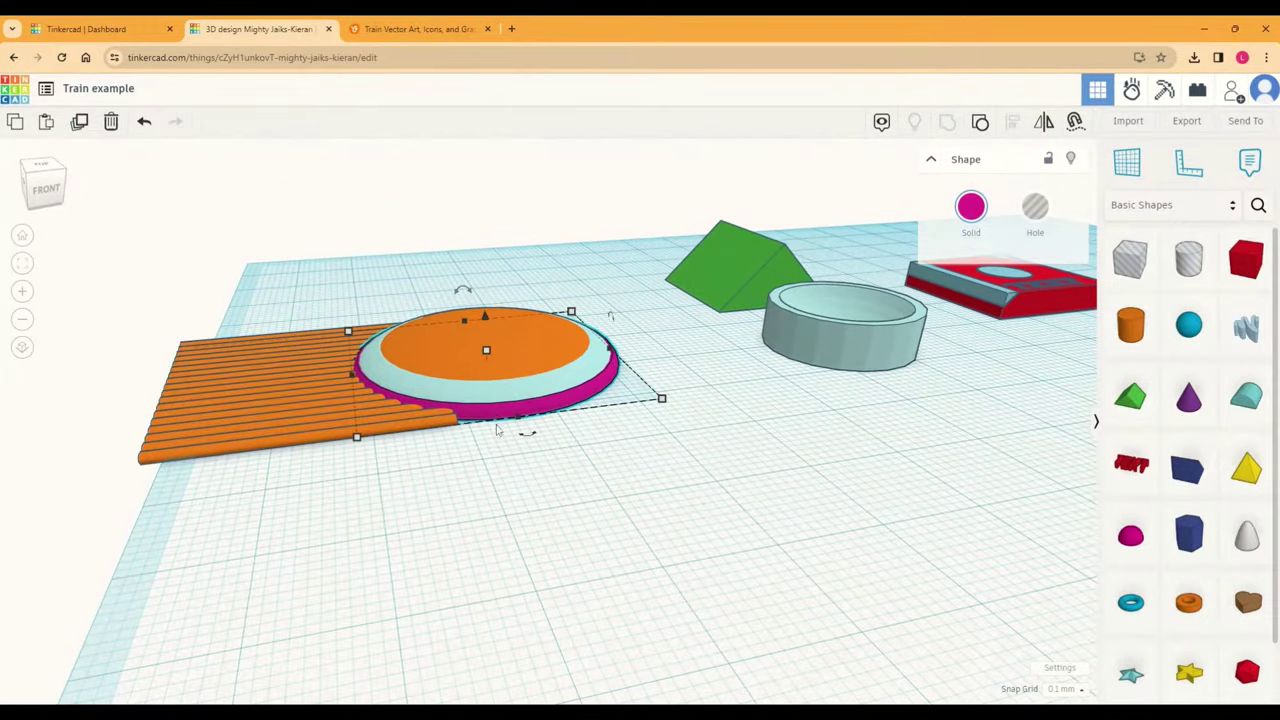
click(427, 397)
drag(159, 301, 222, 474)
click(430, 370)
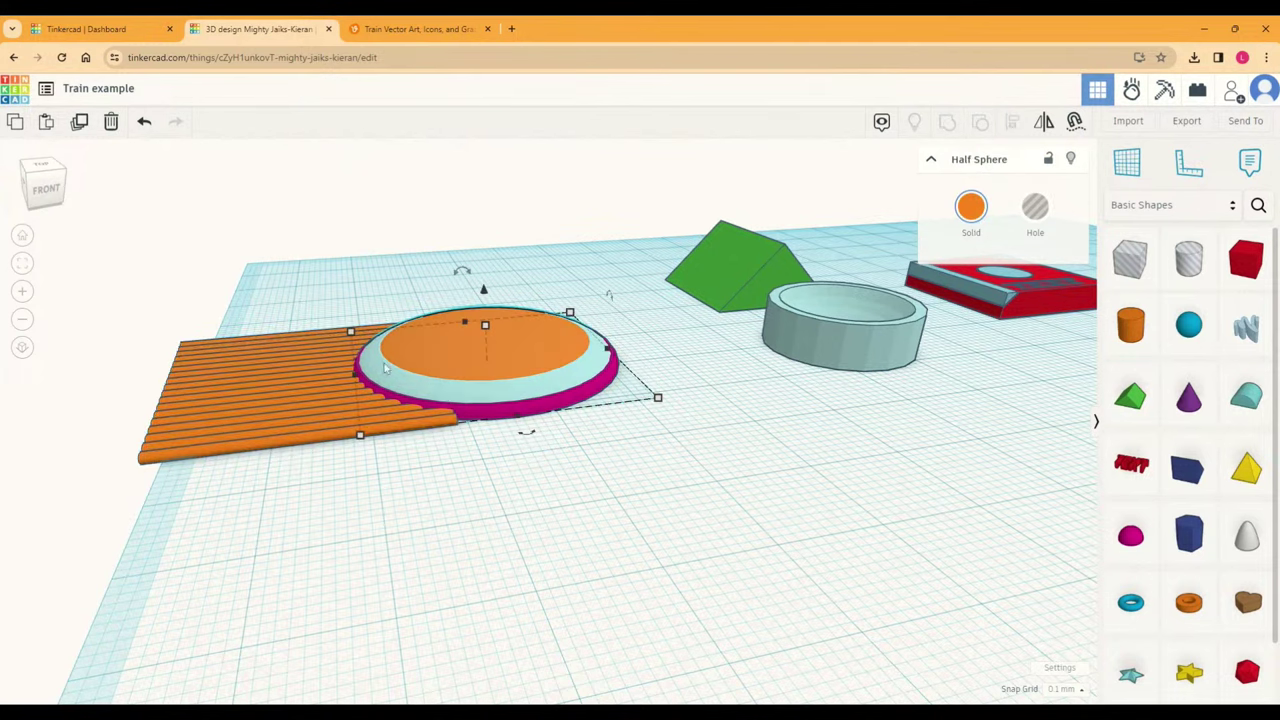
drag(171, 300, 268, 470)
click(466, 397)
right_drag(669, 443, 183, 385)
scroll(492, 434, up, 3)
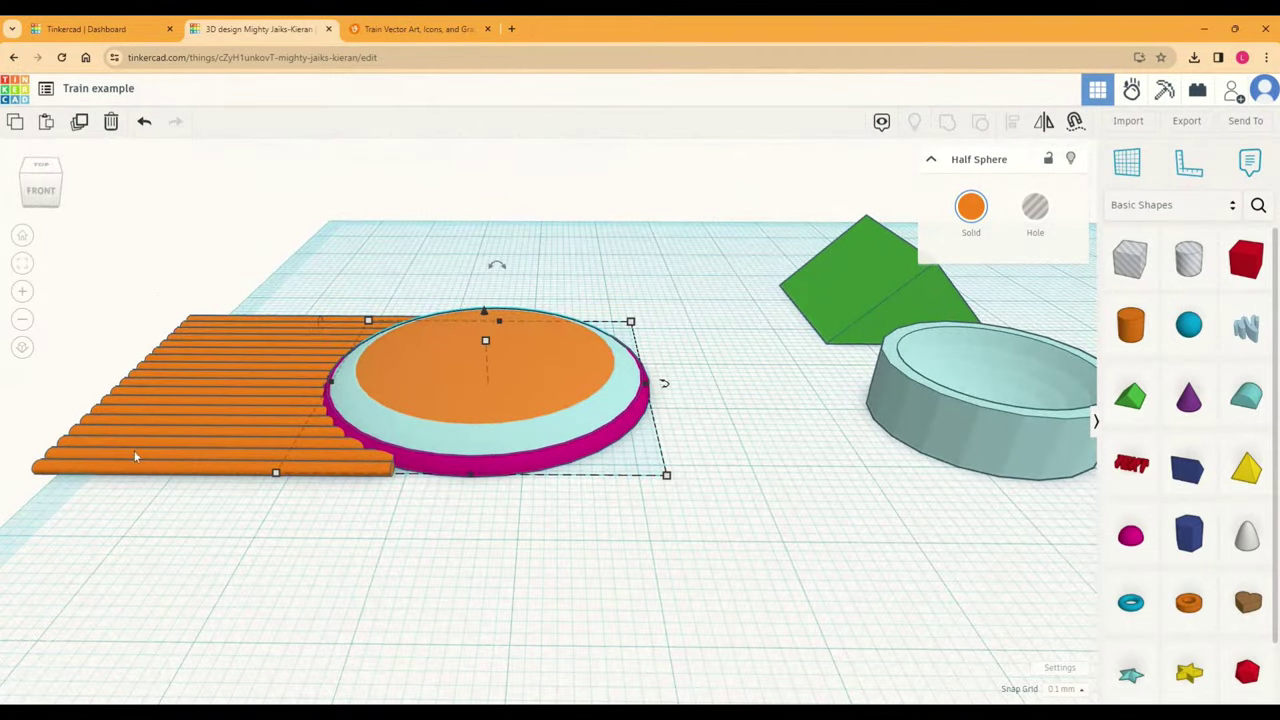
click(98, 481)
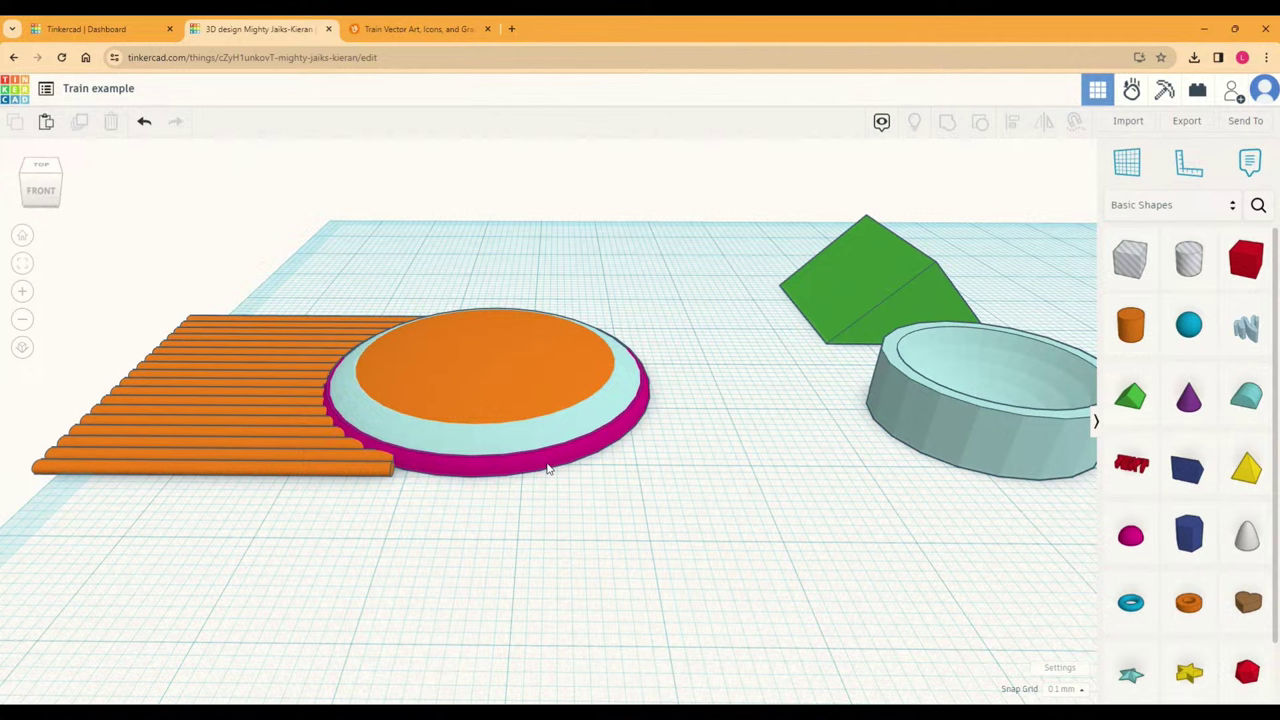
Step: Duplicate the row of orange rods upward to build a stack of three layers
drag(132, 285, 253, 497)
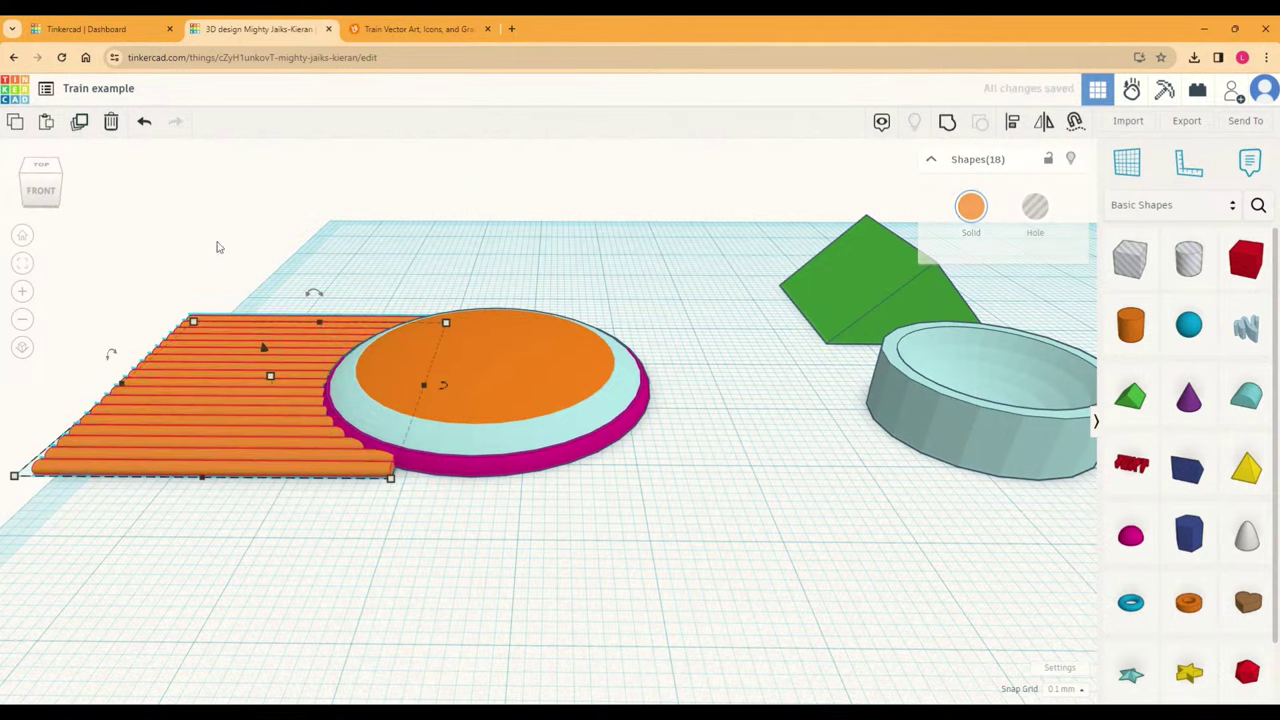
drag(264, 348, 267, 331)
click(81, 125)
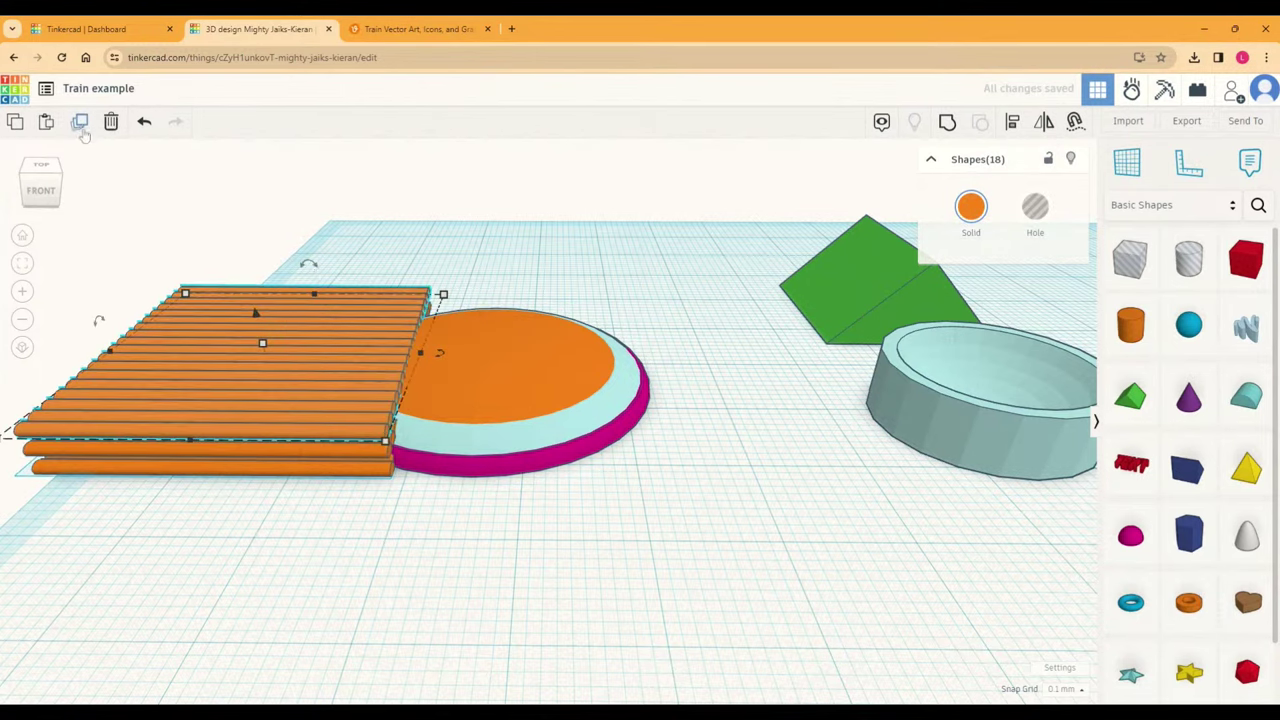
click(600, 591)
right_drag(529, 574, 500, 551)
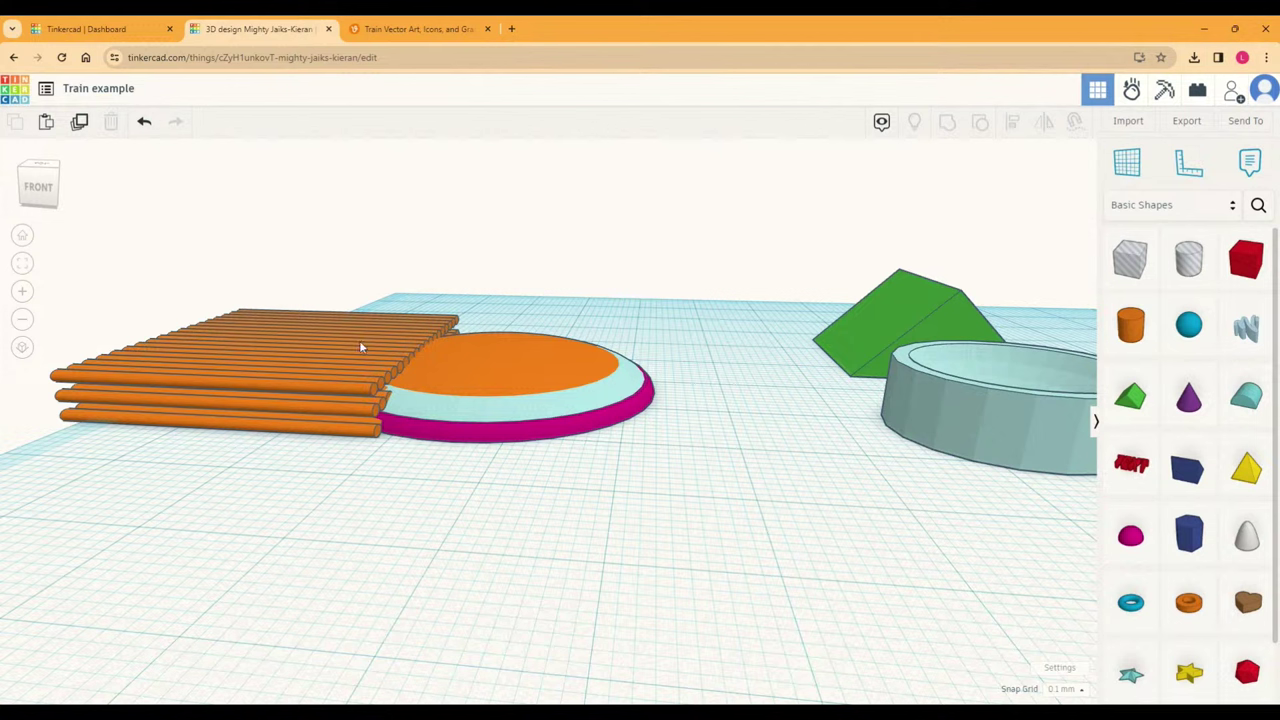
Step: Examine the disc shapes and the stacked rods from several angles, selecting each group in turn
drag(568, 312, 669, 495)
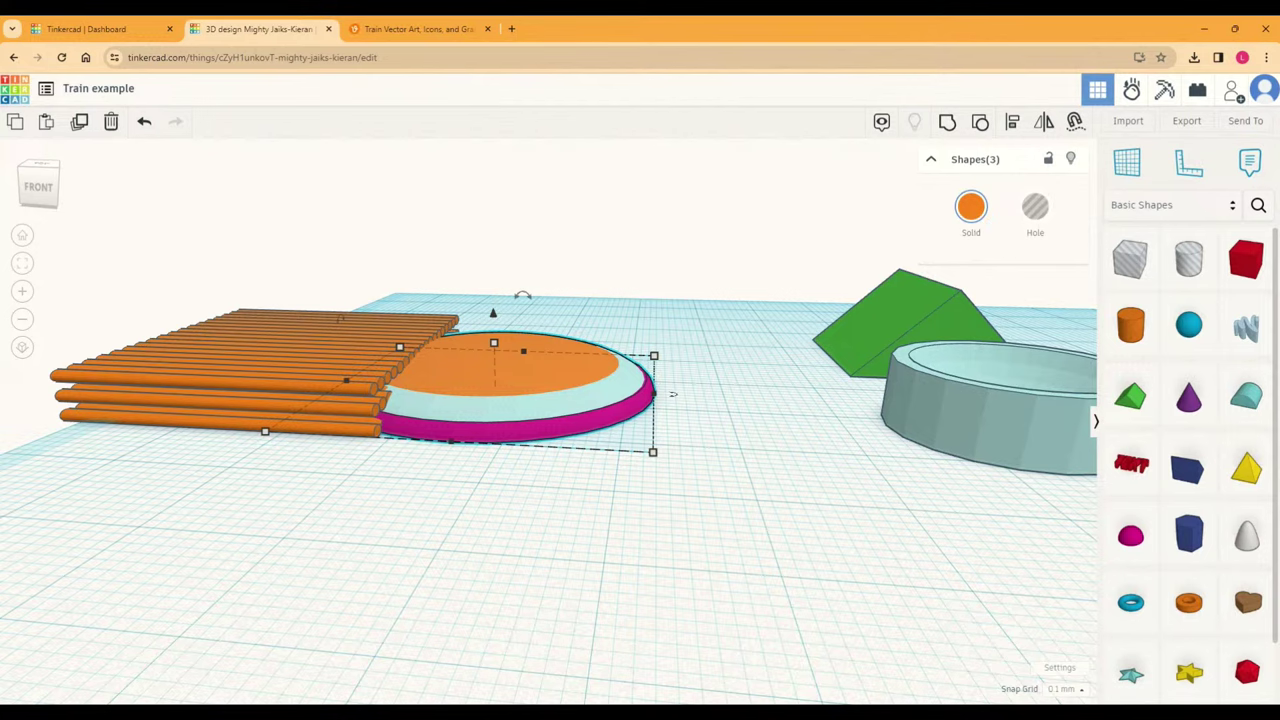
right_drag(697, 508, 650, 533)
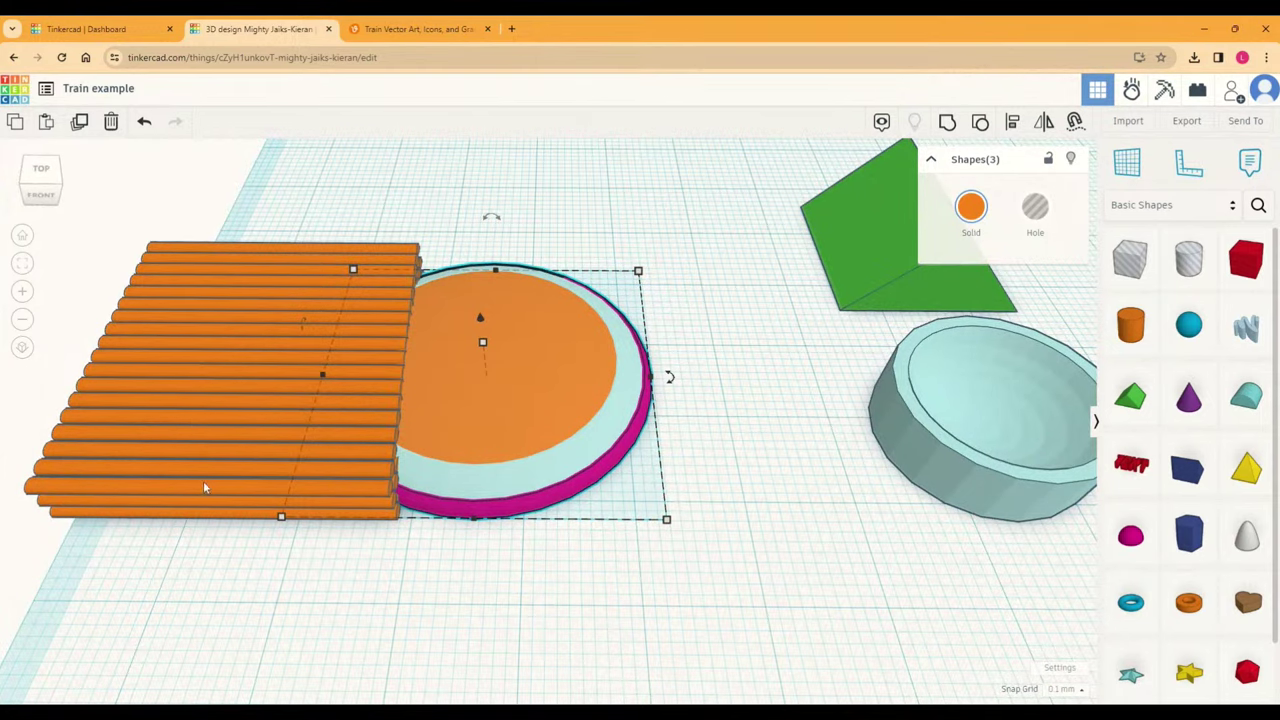
right_drag(245, 550, 286, 526)
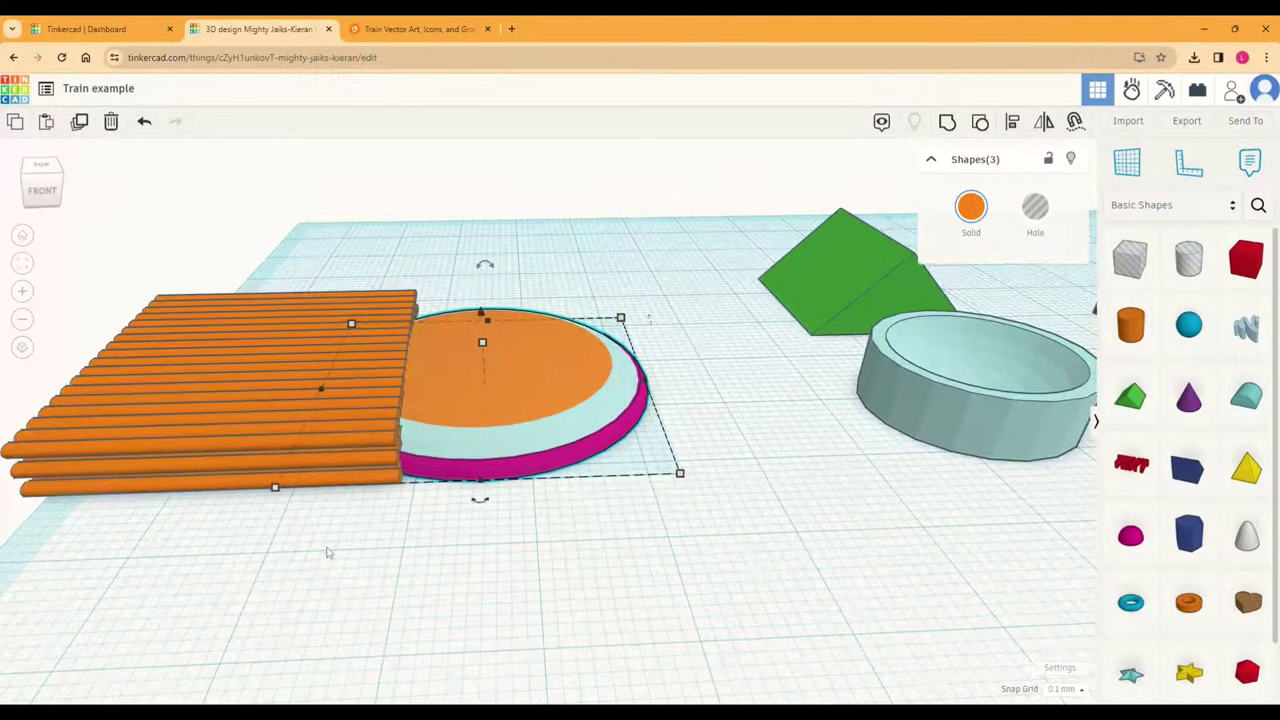
drag(133, 262, 243, 523)
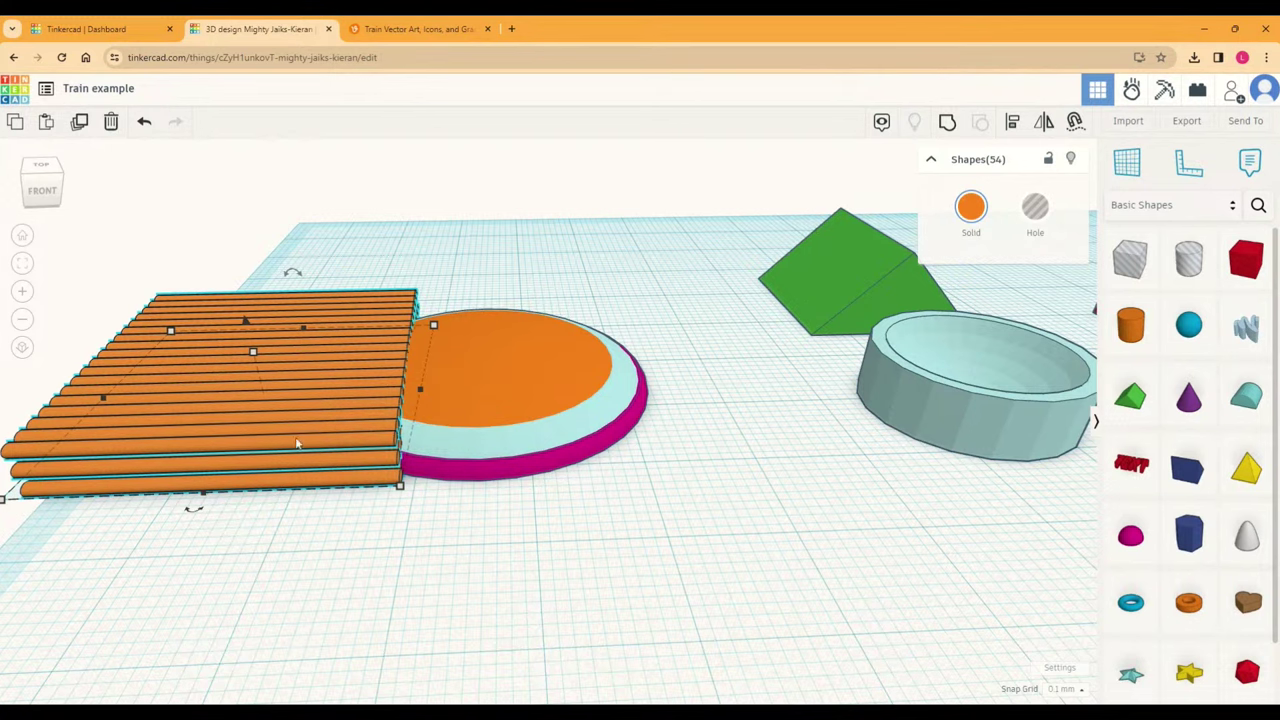
right_drag(624, 557, 600, 553)
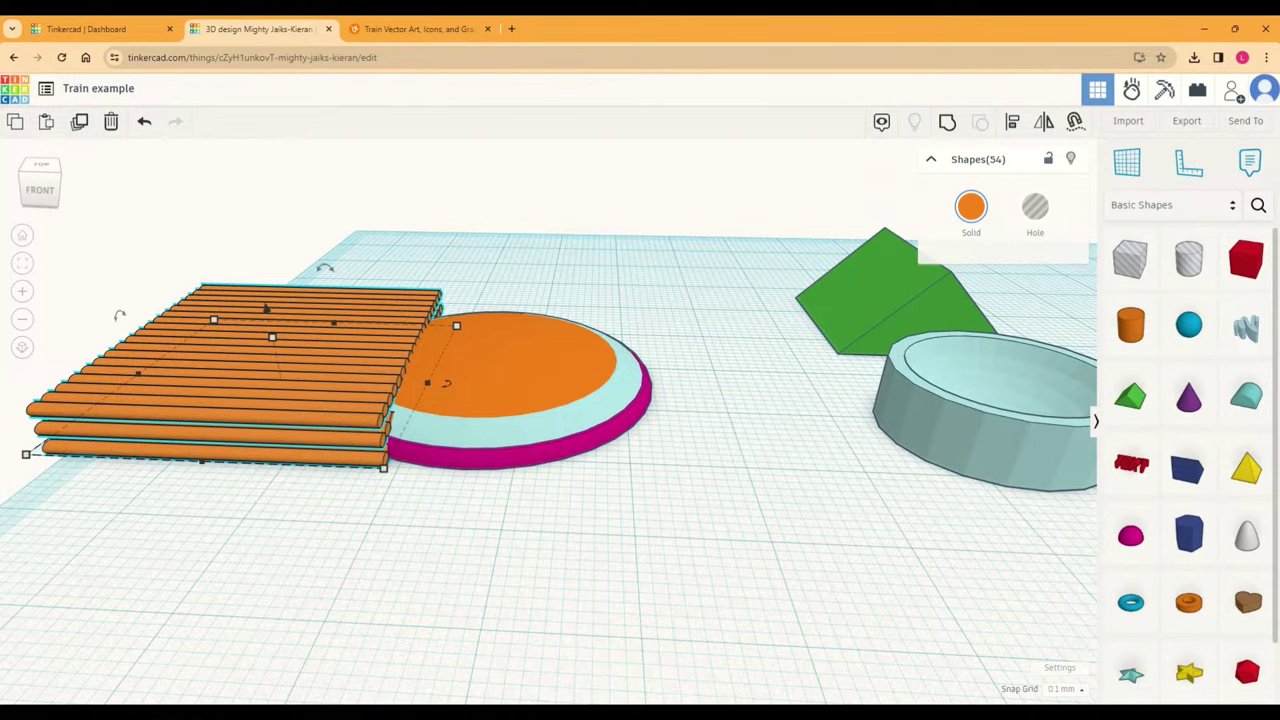
drag(526, 268, 637, 468)
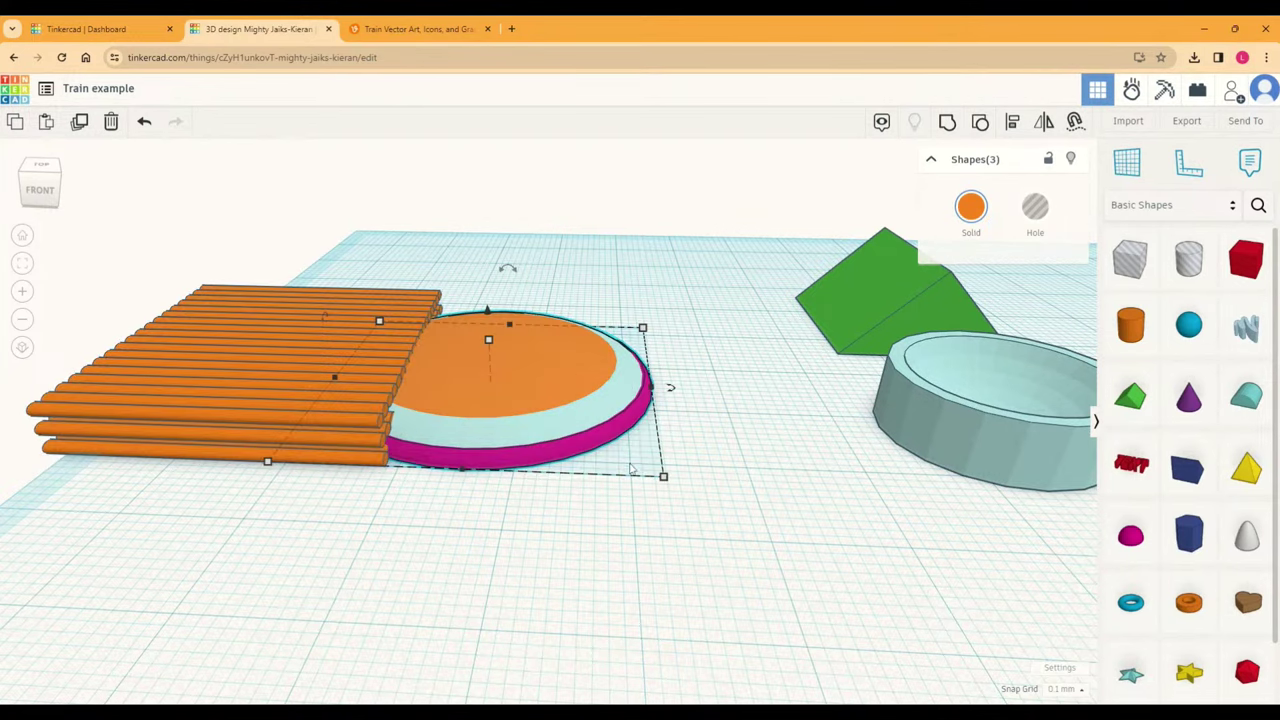
right_drag(636, 470, 507, 350)
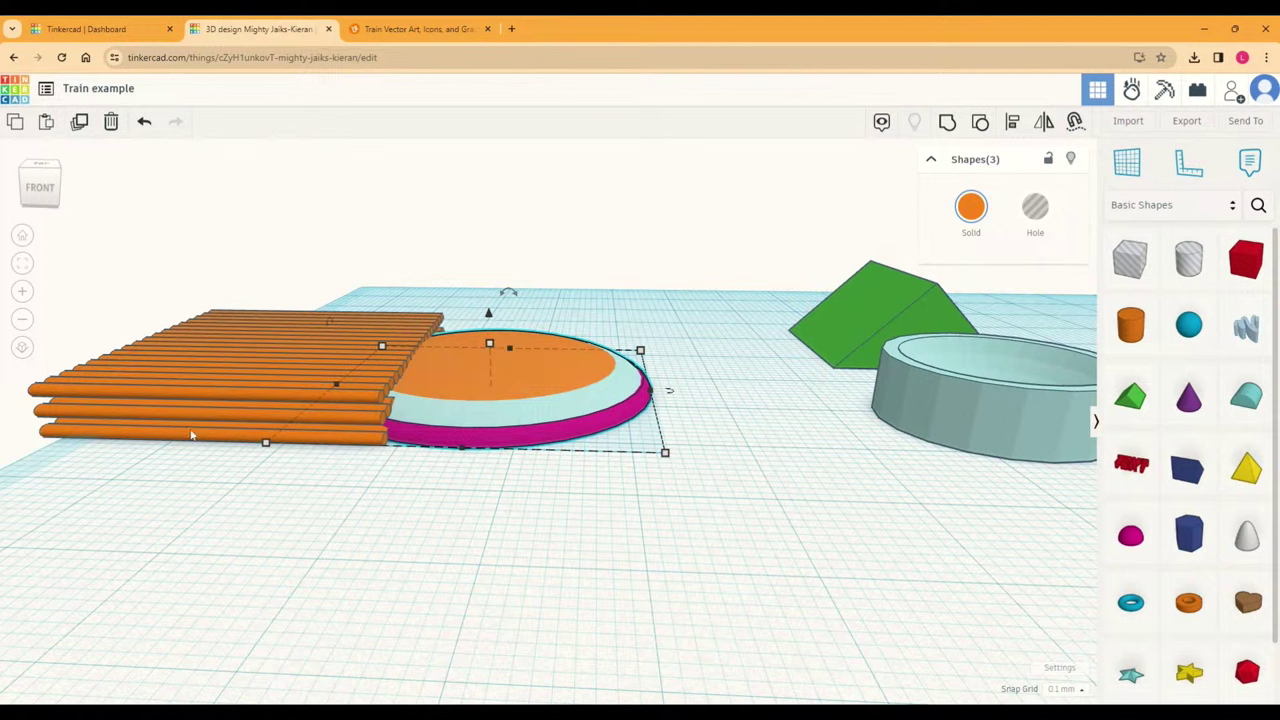
drag(205, 410, 226, 449)
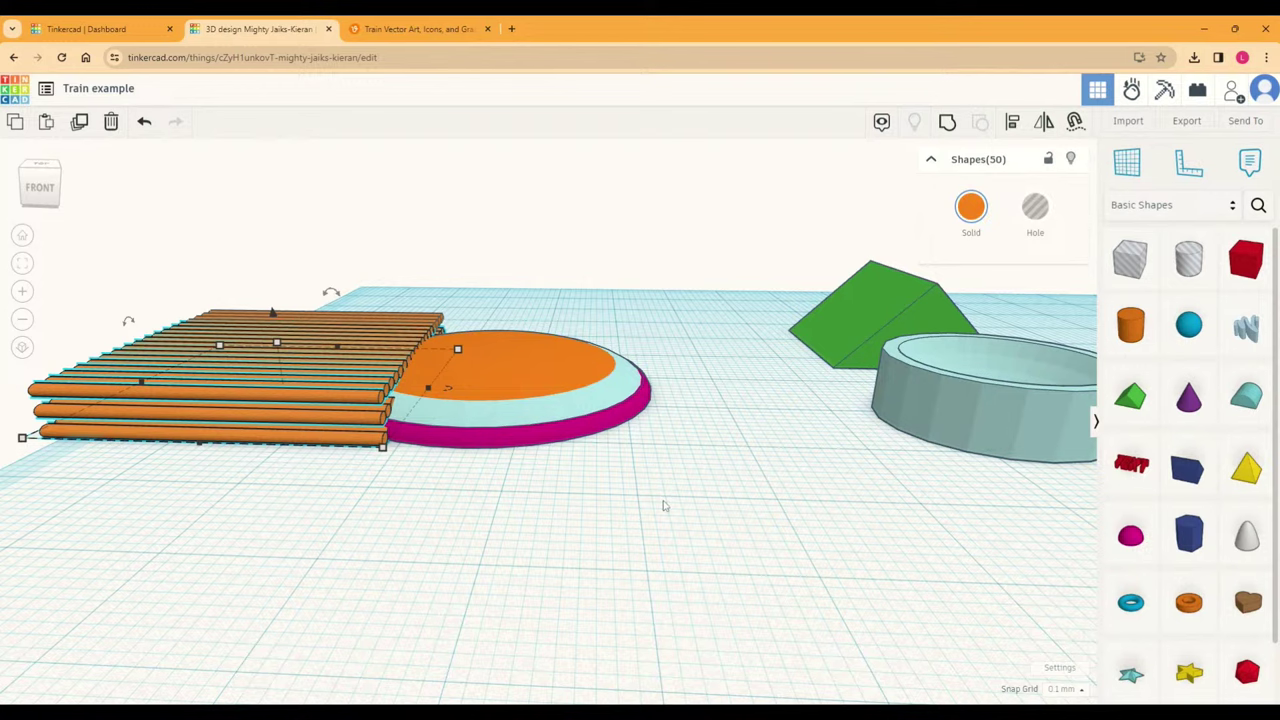
right_drag(605, 461, 645, 422)
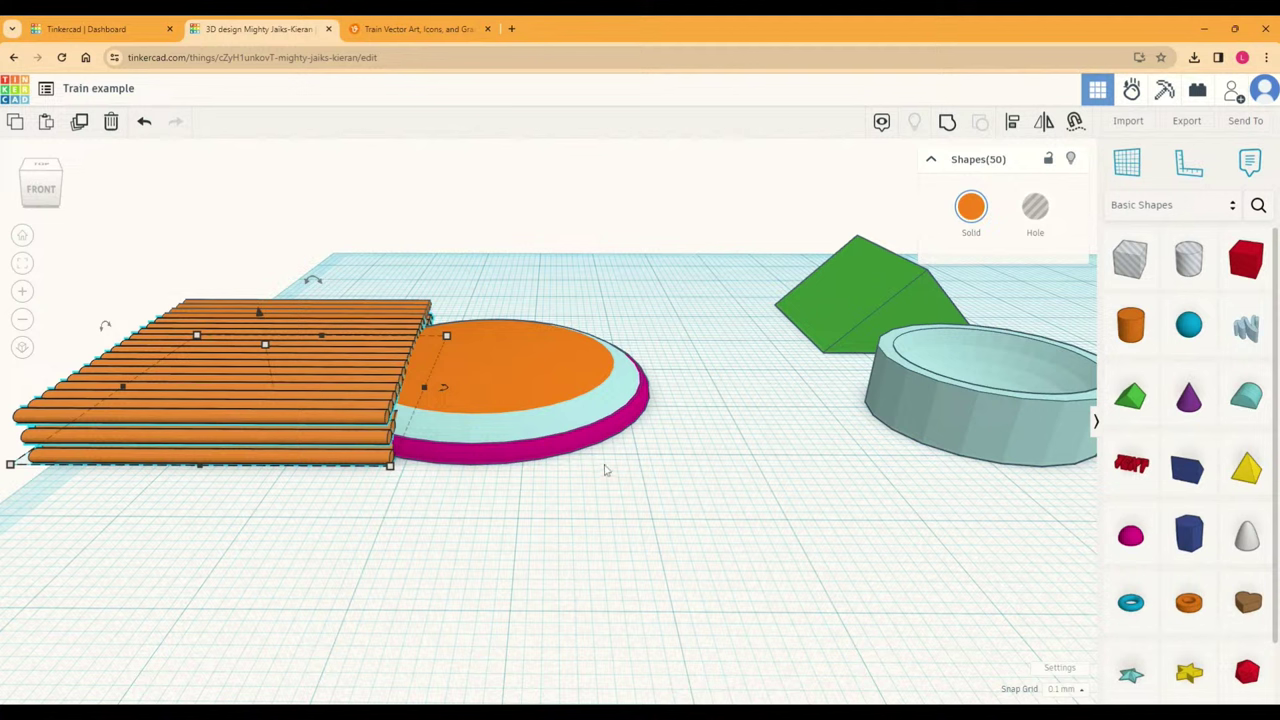
drag(486, 288, 614, 464)
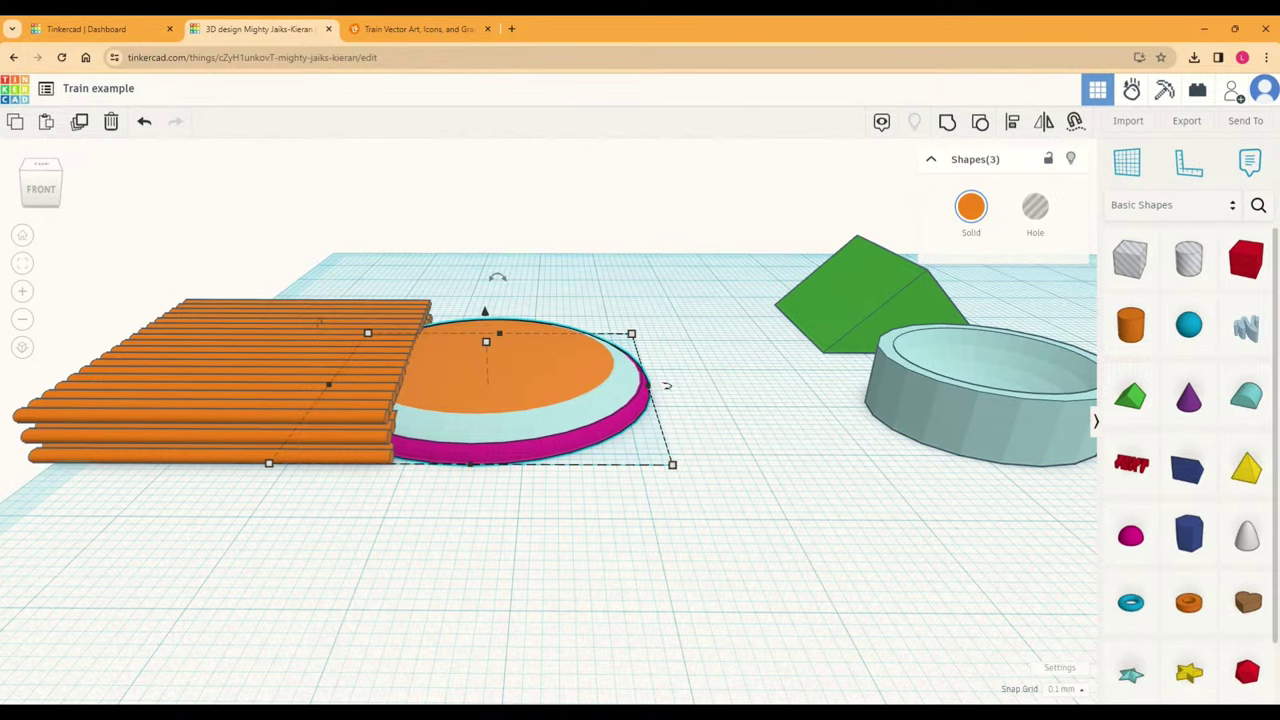
right_drag(763, 481, 757, 506)
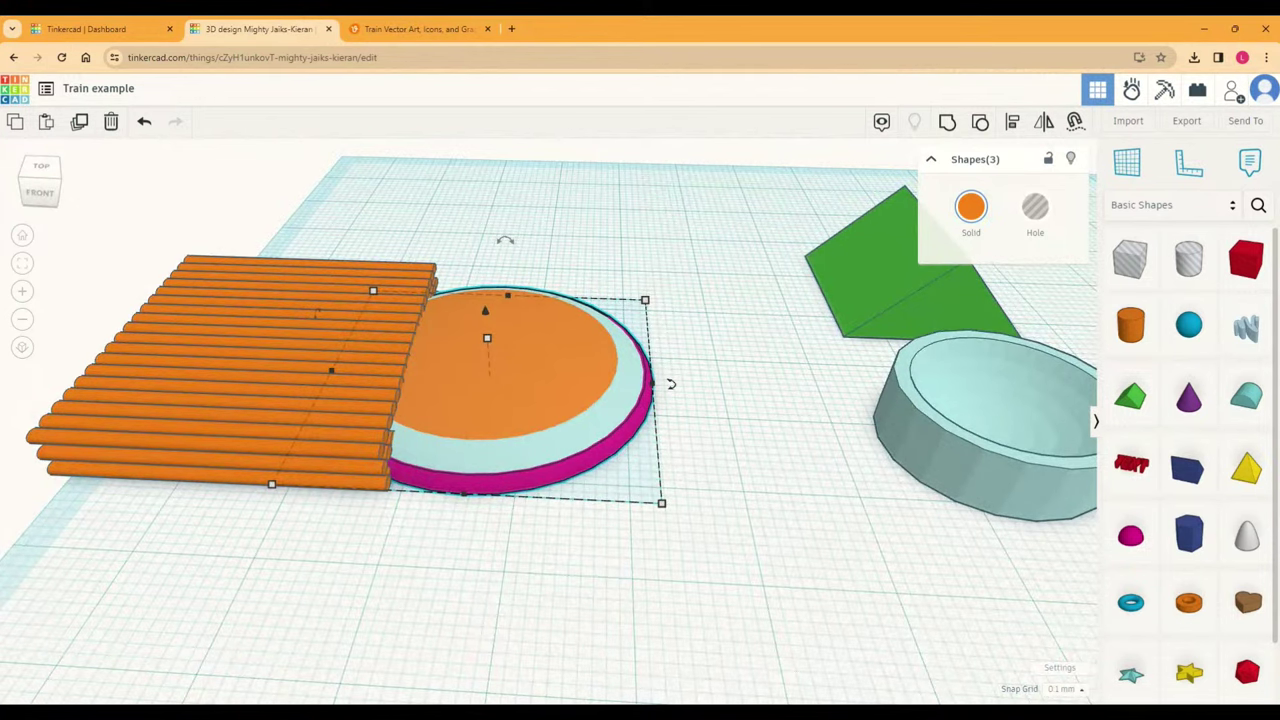
Step: Move all existing shapes together fully onto the back area of the workplane to free space in front
scroll(740, 370, down, 5)
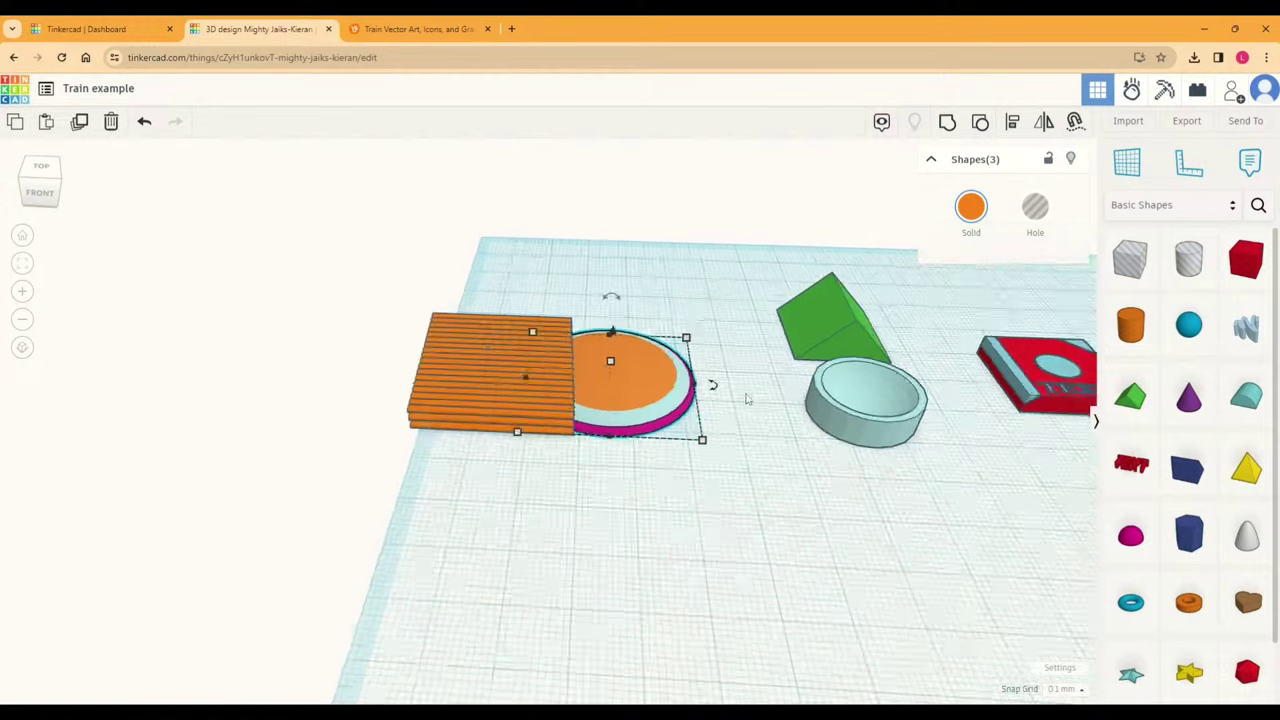
right_drag(756, 424, 843, 426)
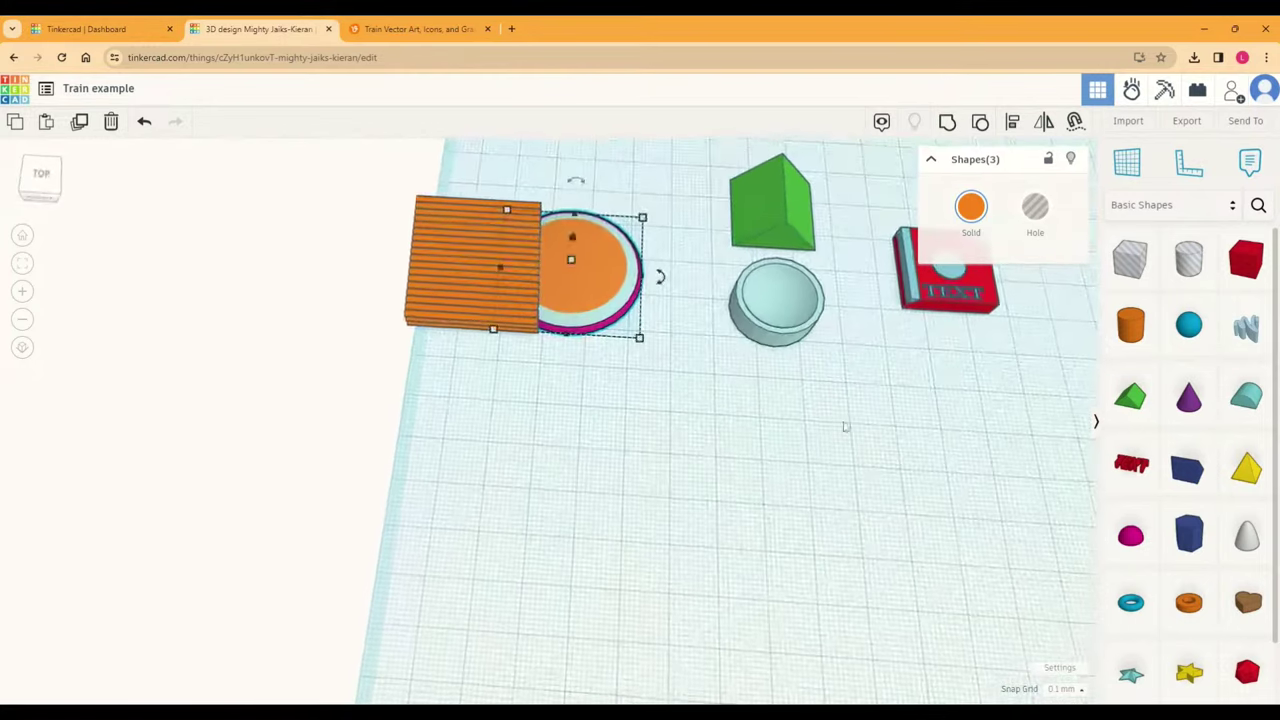
middle_drag(843, 426, 315, 421)
right_drag(315, 421, 383, 261)
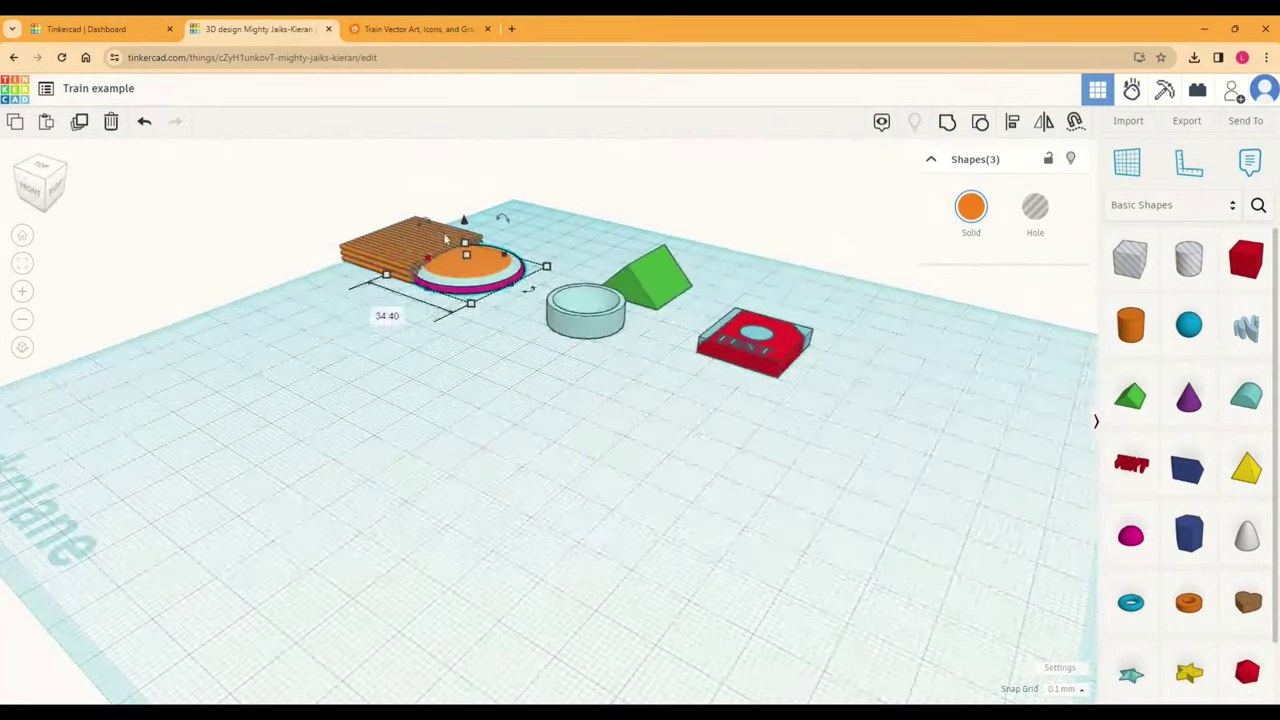
drag(314, 209, 556, 348)
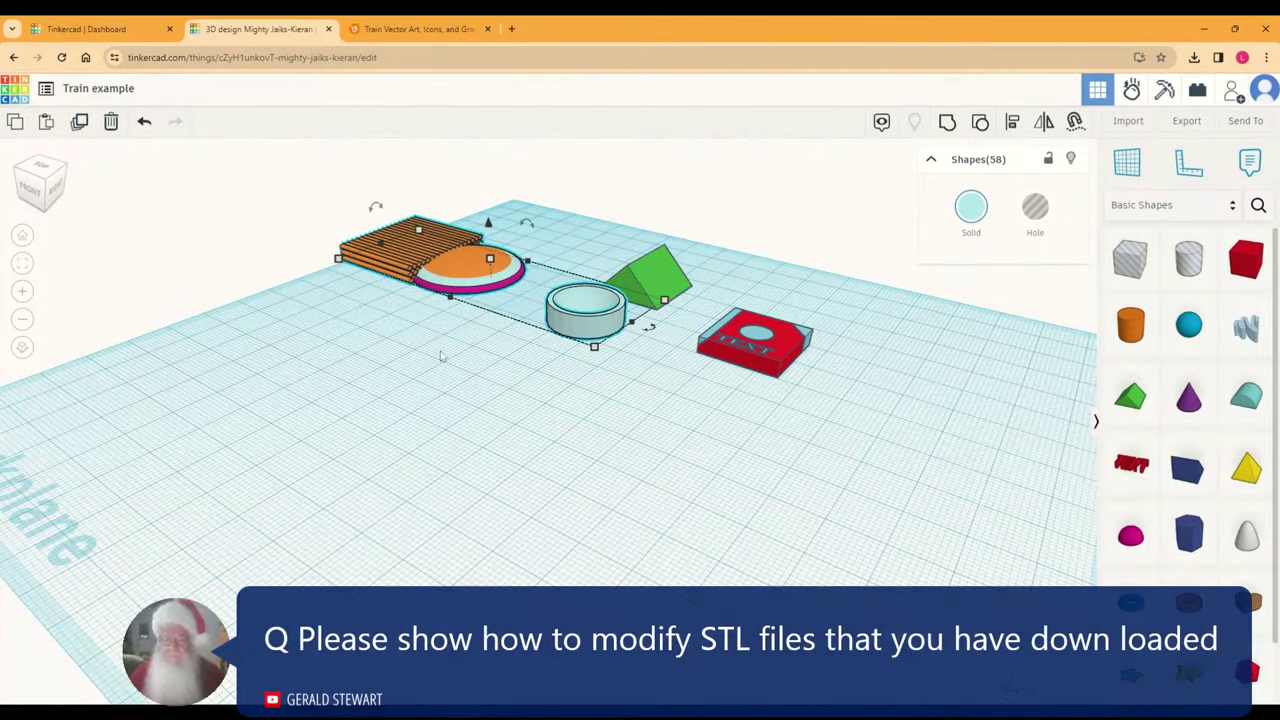
right_drag(510, 360, 437, 391)
click(431, 383)
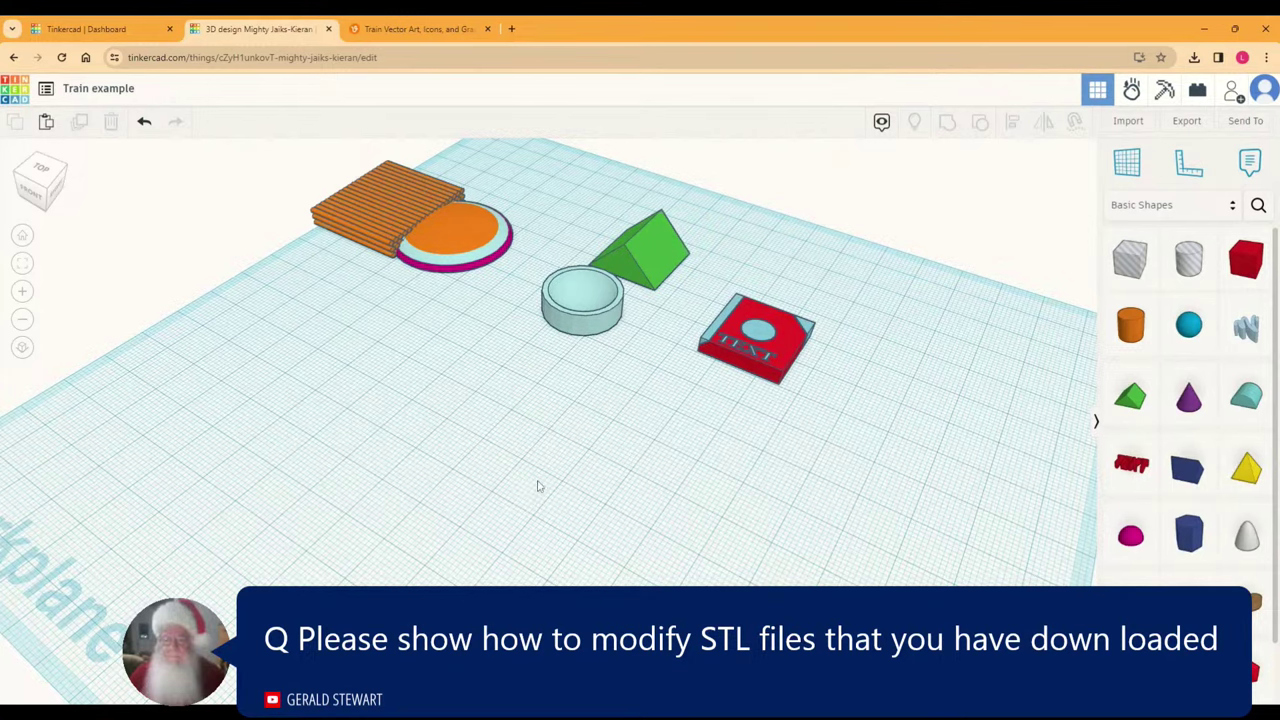
right_drag(586, 477, 561, 479)
drag(268, 164, 722, 412)
drag(712, 318, 781, 279)
click(933, 230)
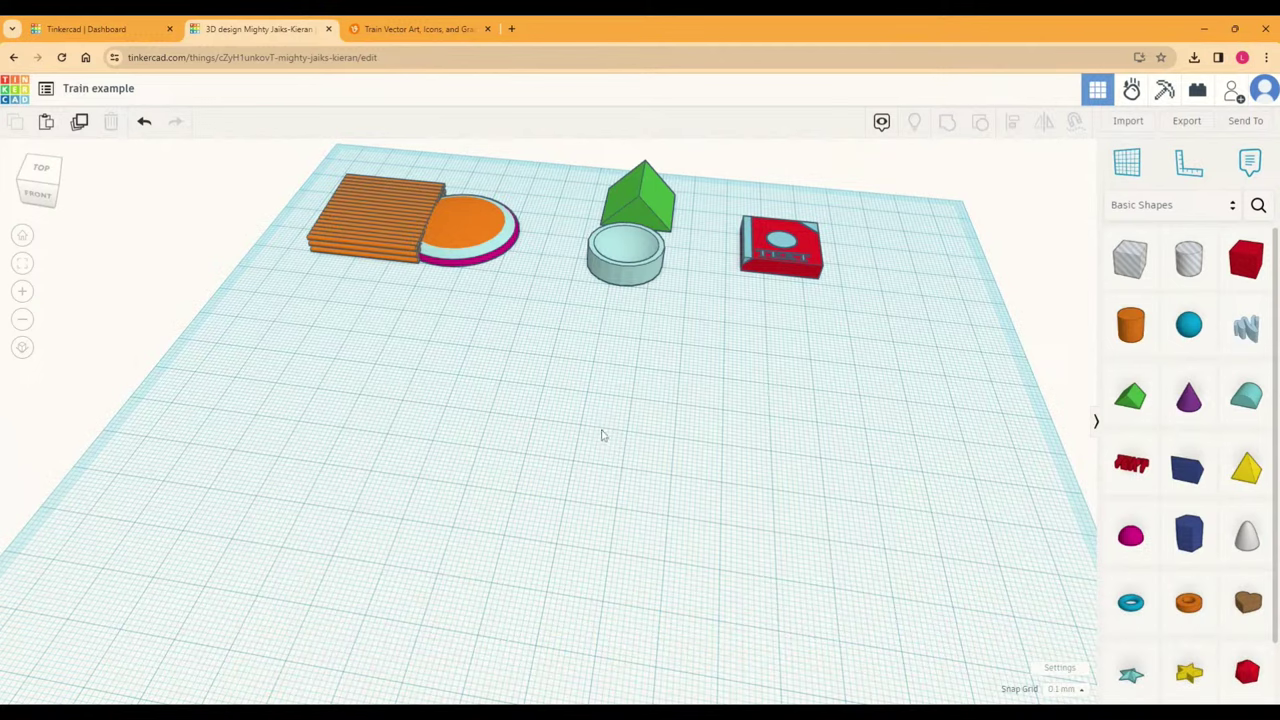
Step: Import the file Kitchen backsplash Z.stl in millimeters at 100% scale
click(1125, 128)
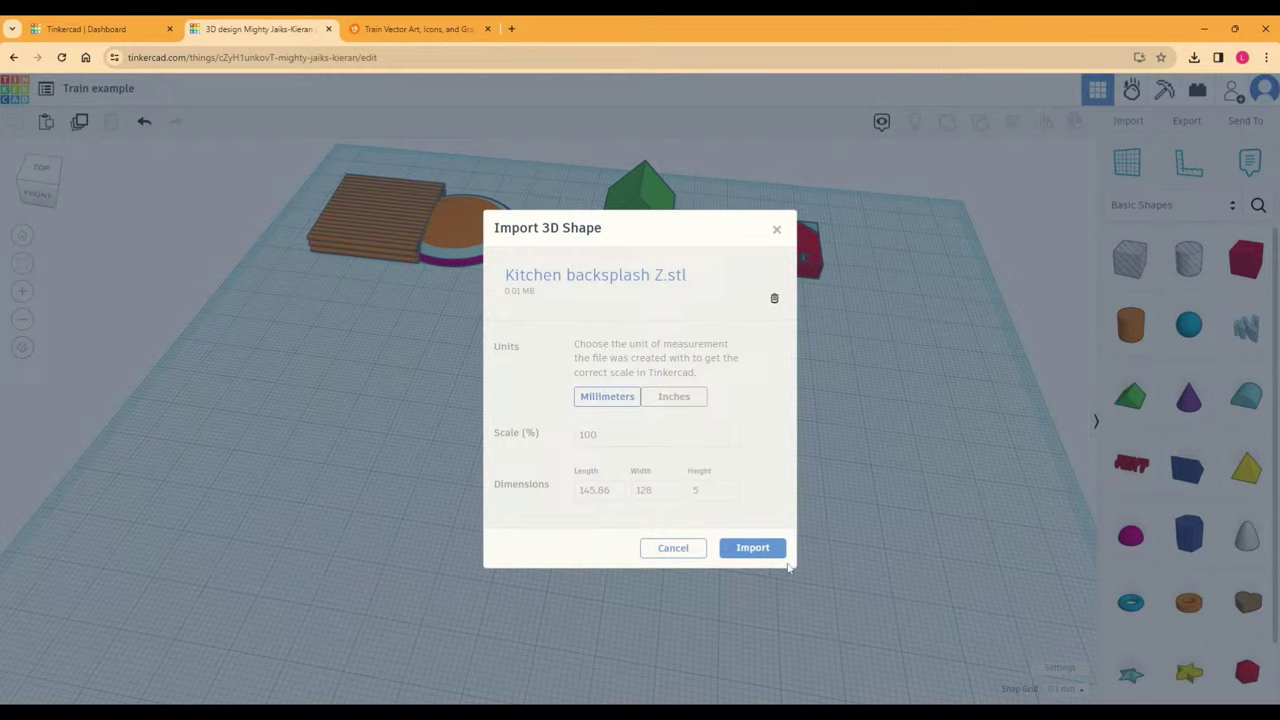
click(766, 553)
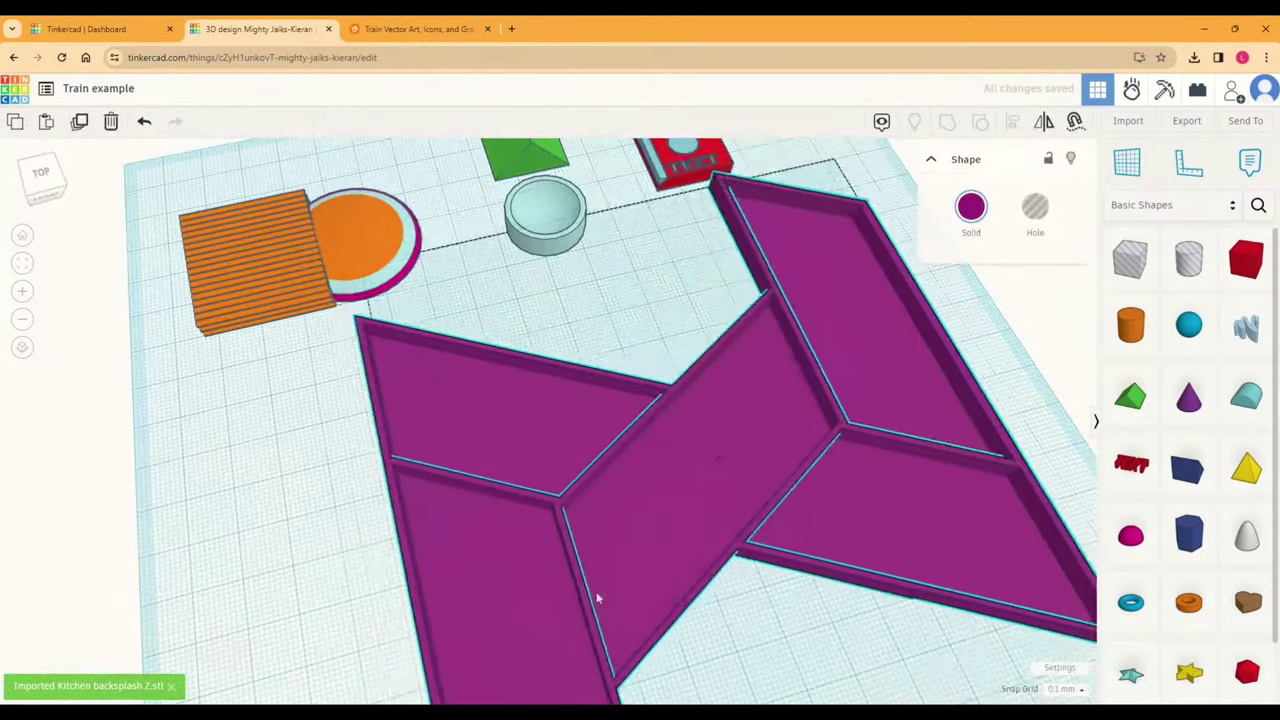
scroll(253, 532, down, 3)
right_drag(240, 486, 408, 634)
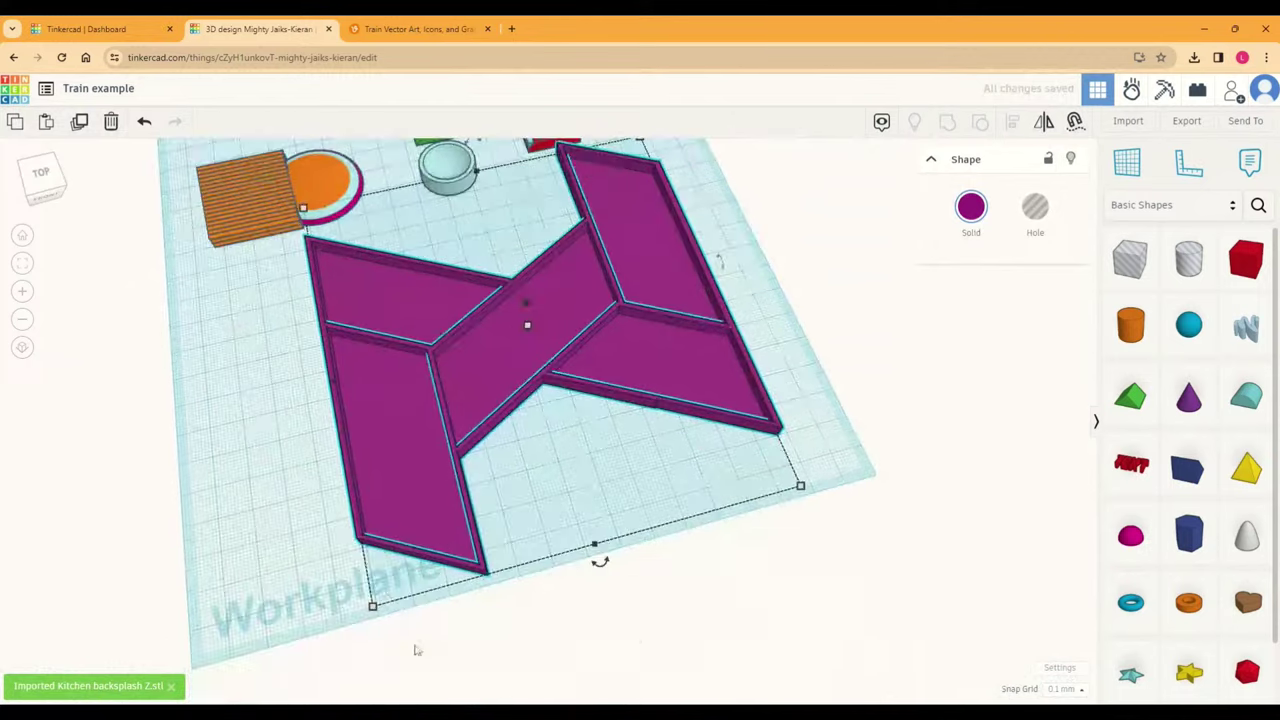
Step: Rotate the imported Z shape about a quarter turn and move it toward the front of the workplane
drag(600, 562, 731, 289)
drag(528, 323, 527, 450)
click(676, 379)
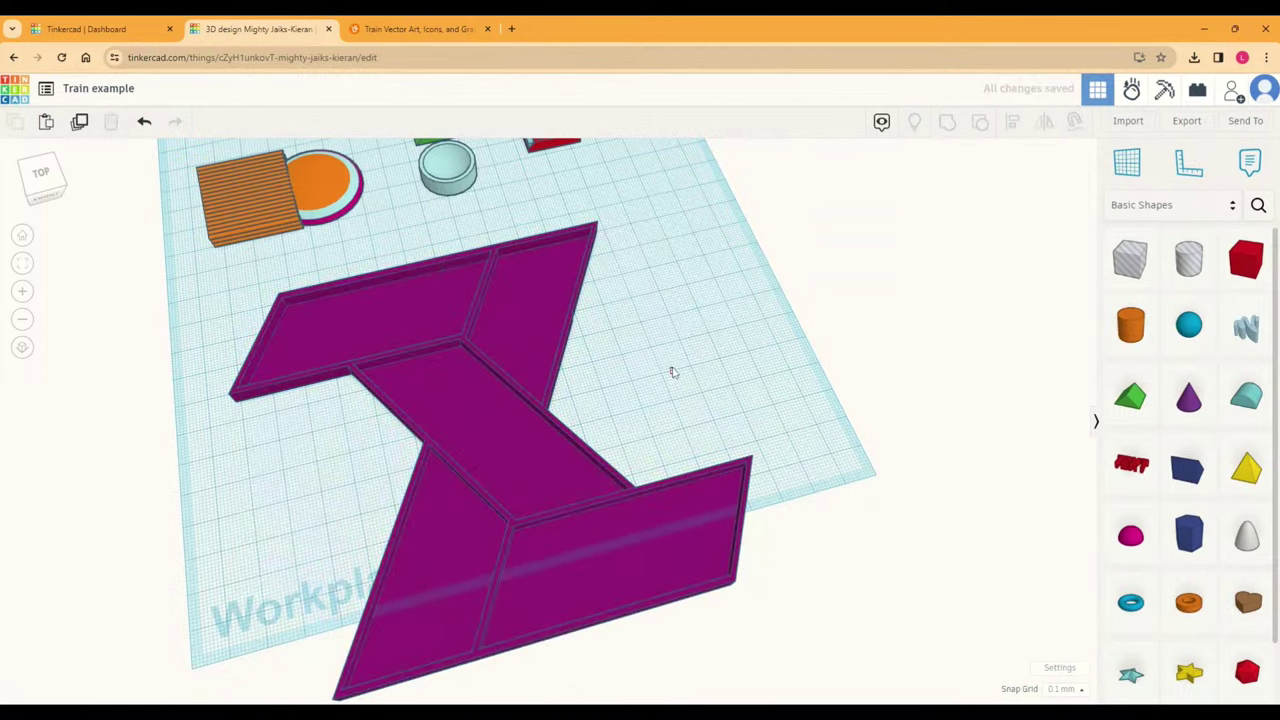
Step: Turn the imported Z shape into a hole
click(545, 380)
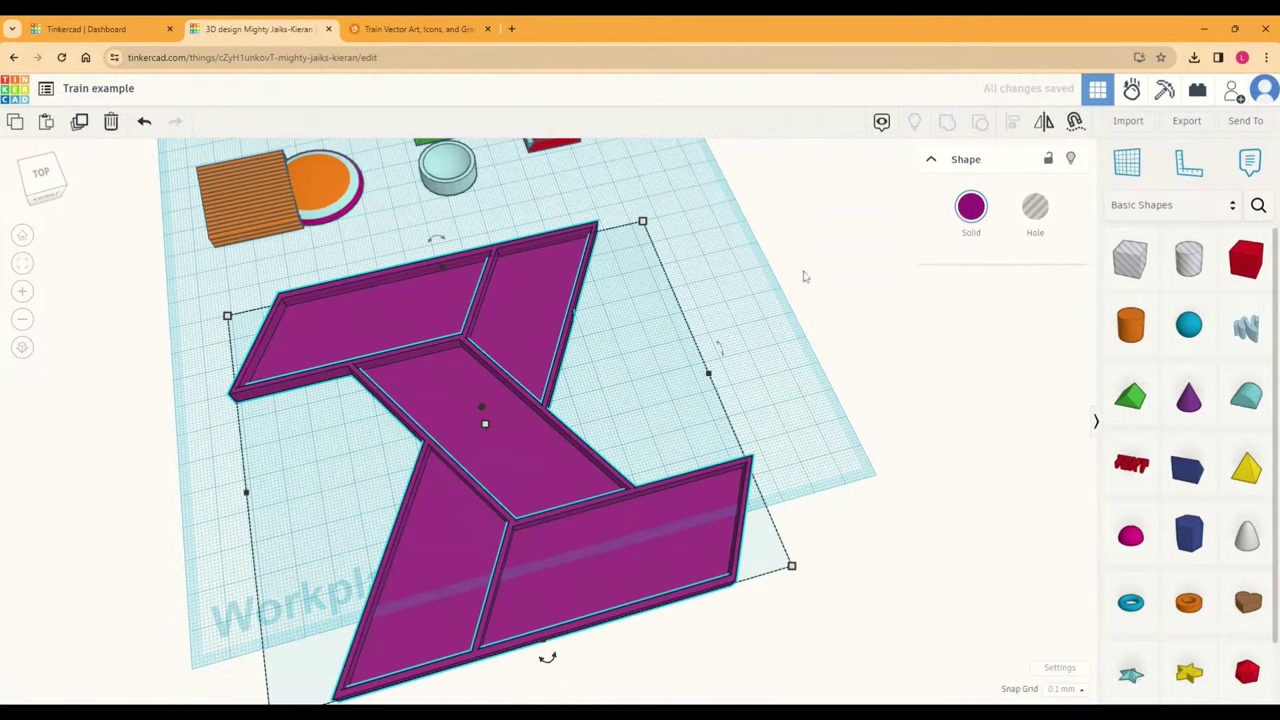
click(971, 207)
click(1036, 210)
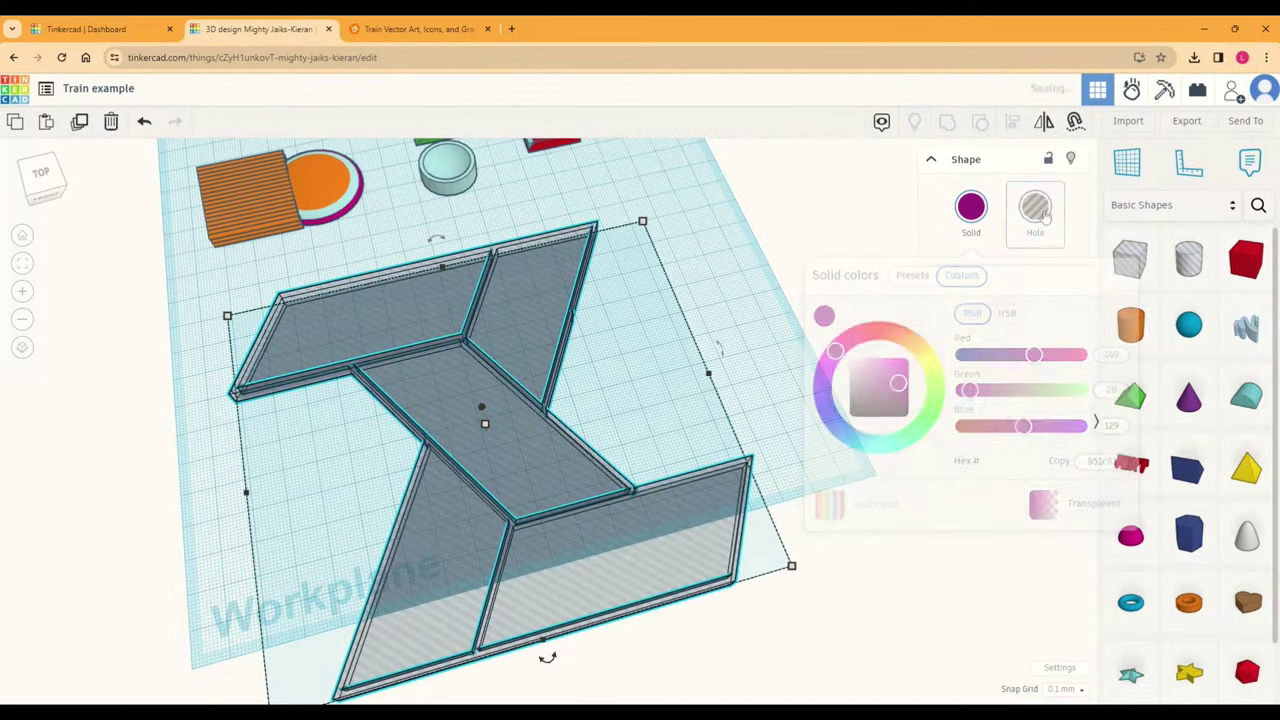
Step: Make the imported Z shape solid again and give it the pale turquoise preset color
click(972, 210)
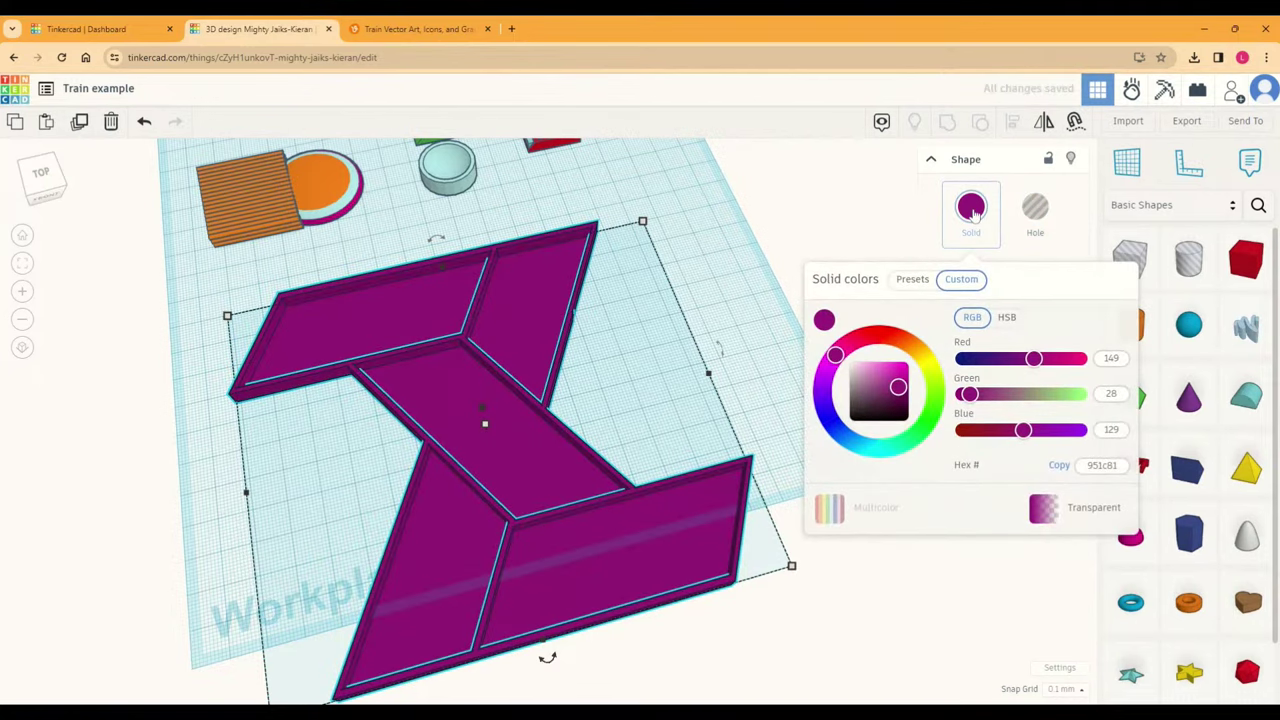
click(925, 281)
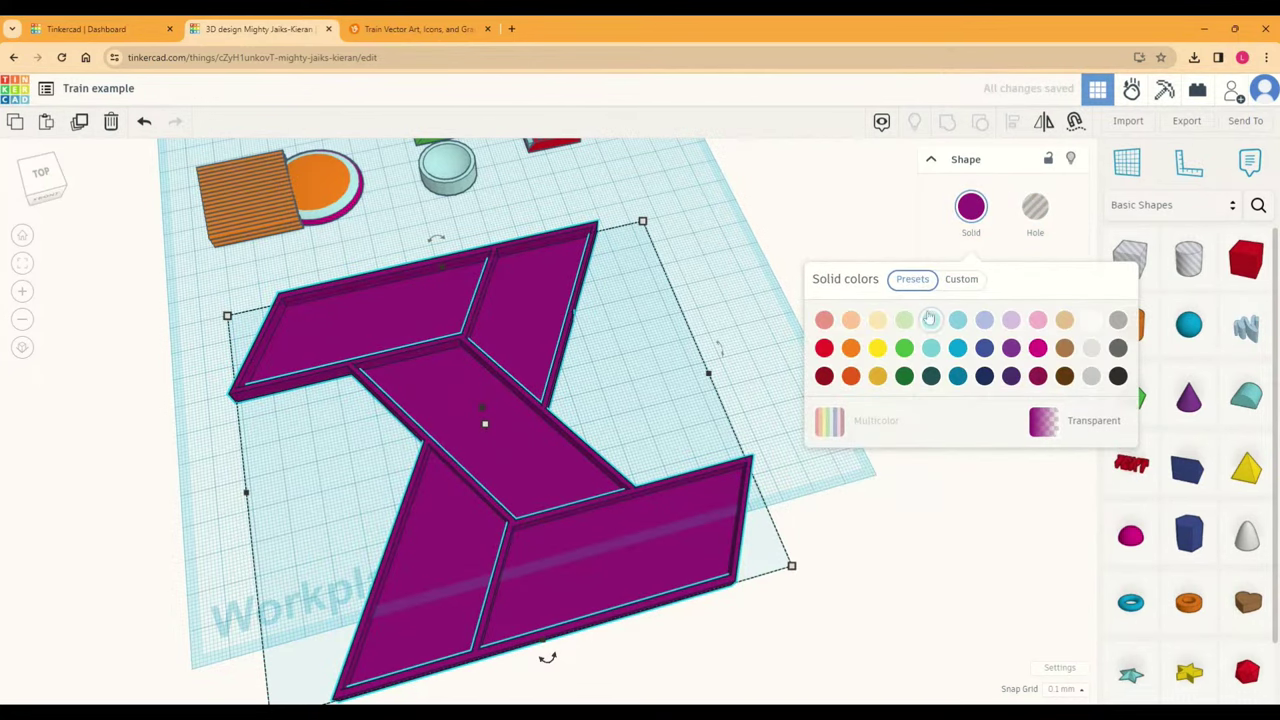
click(931, 319)
click(730, 247)
Step: Shift the imported Z shape sideways and place a solid red box on its rear panel
drag(486, 448, 648, 408)
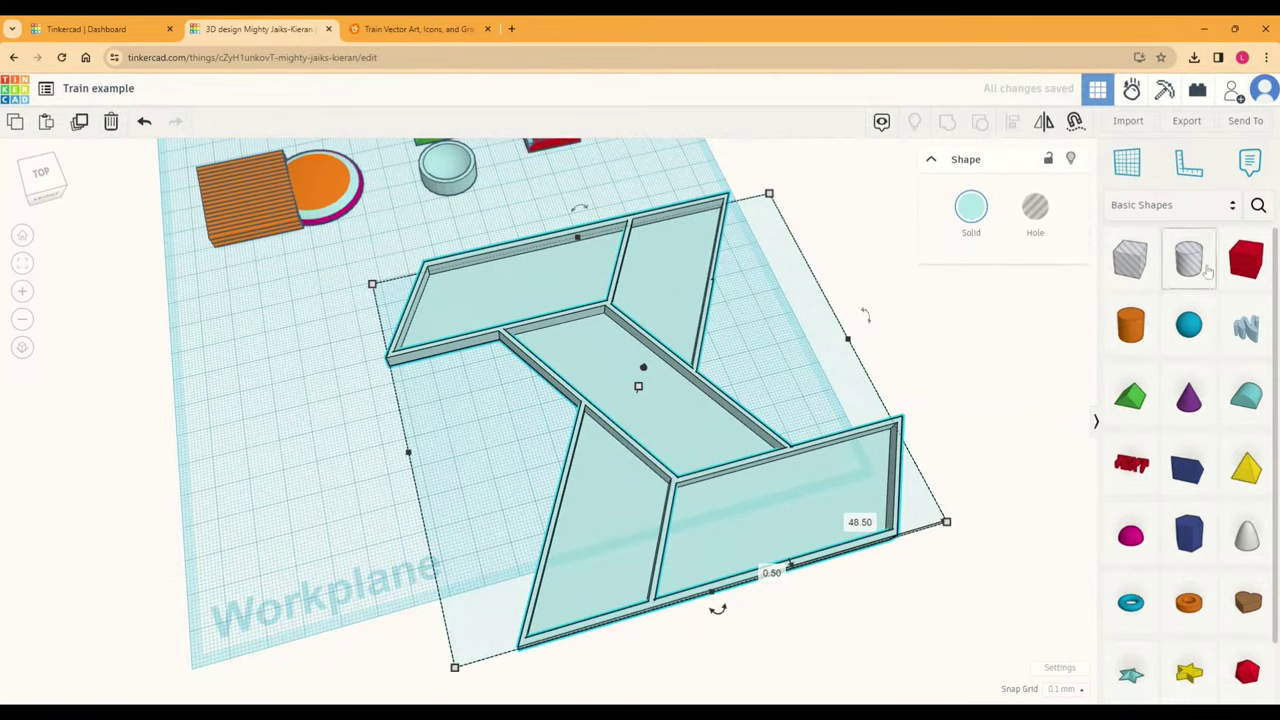
drag(1243, 270, 533, 281)
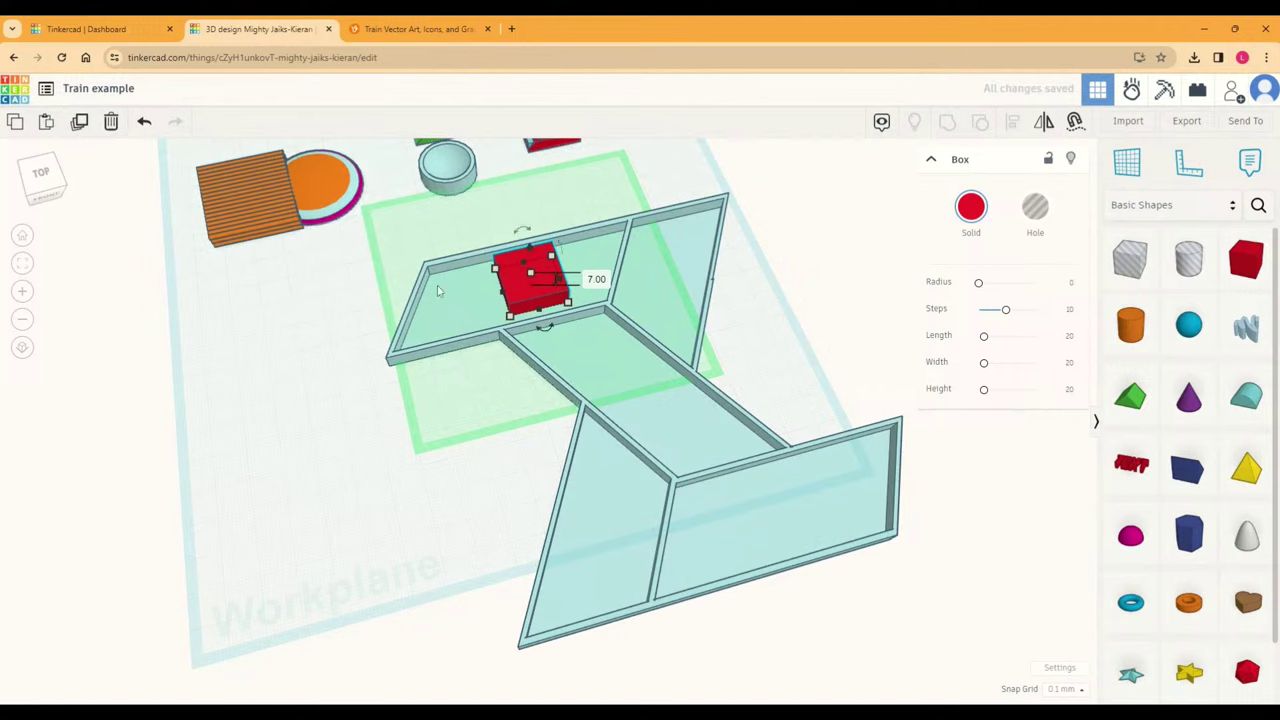
scroll(455, 318, up, 5)
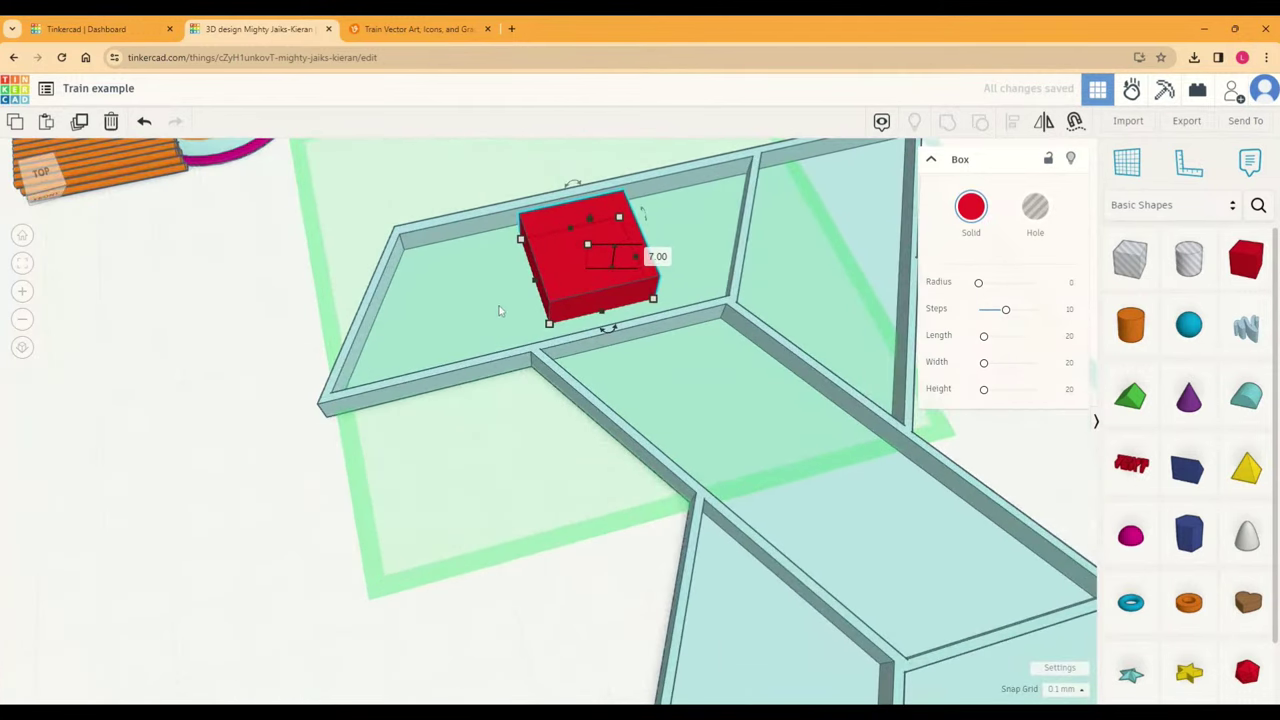
Step: Move the red box from the middle of the Z shape's rear panel to overlap the panel's outer slanted end
click(433, 328)
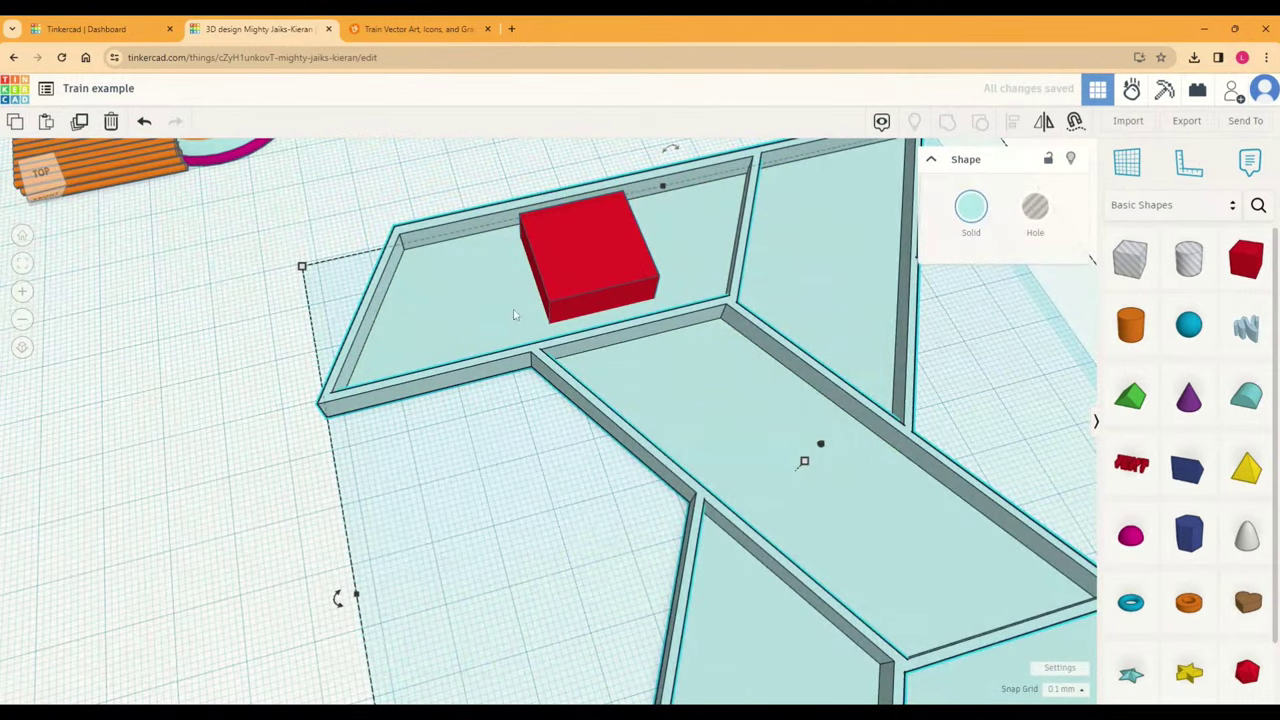
drag(572, 300, 270, 356)
right_drag(270, 356, 335, 358)
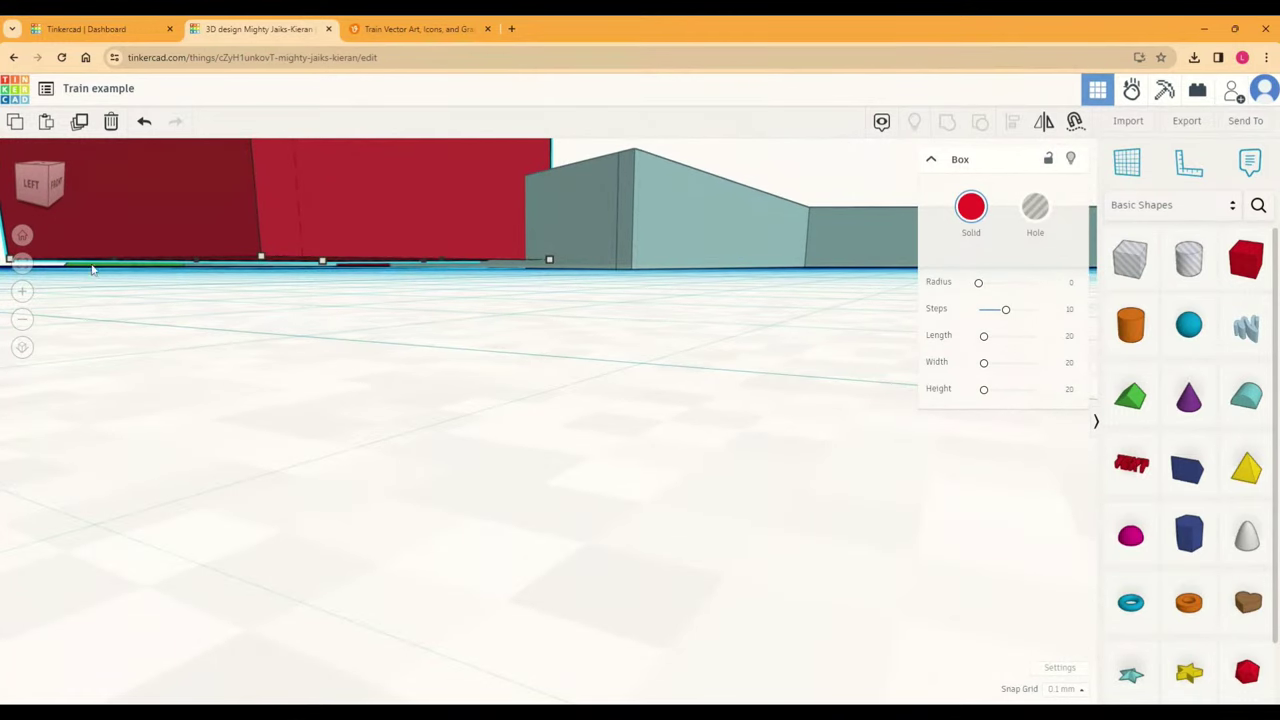
right_drag(670, 315, 446, 367)
drag(478, 370, 508, 366)
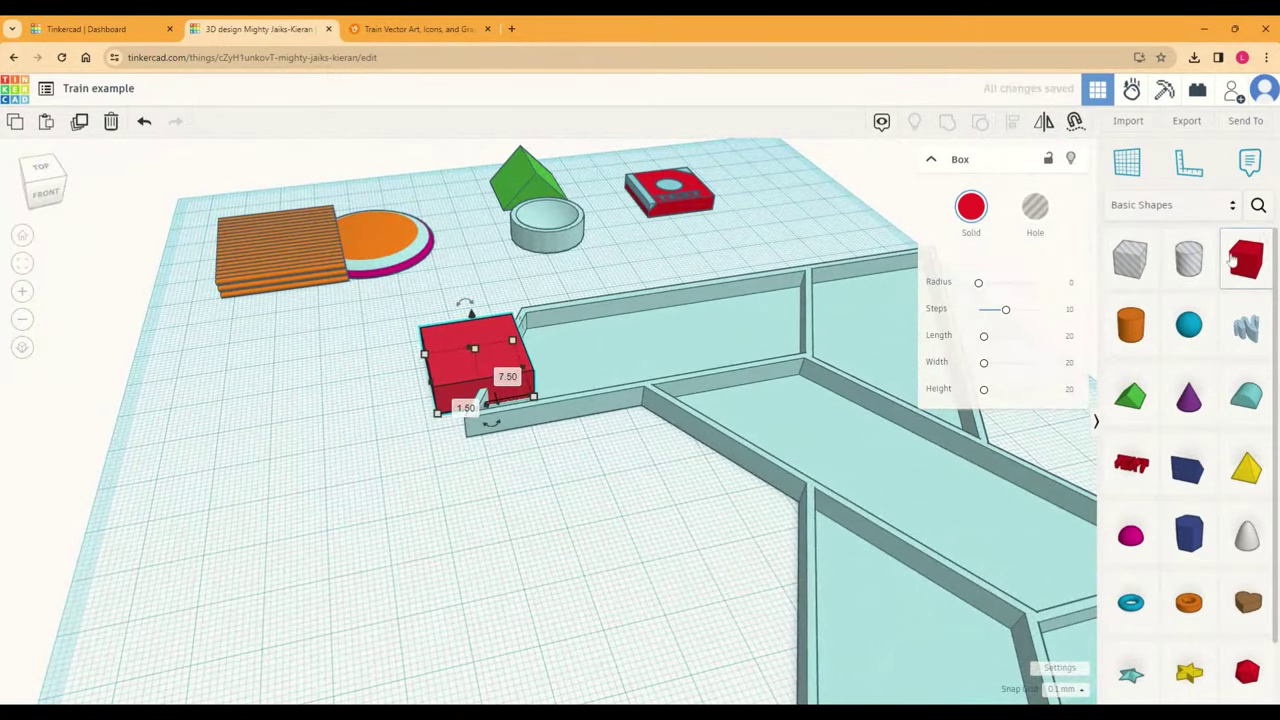
click(1245, 258)
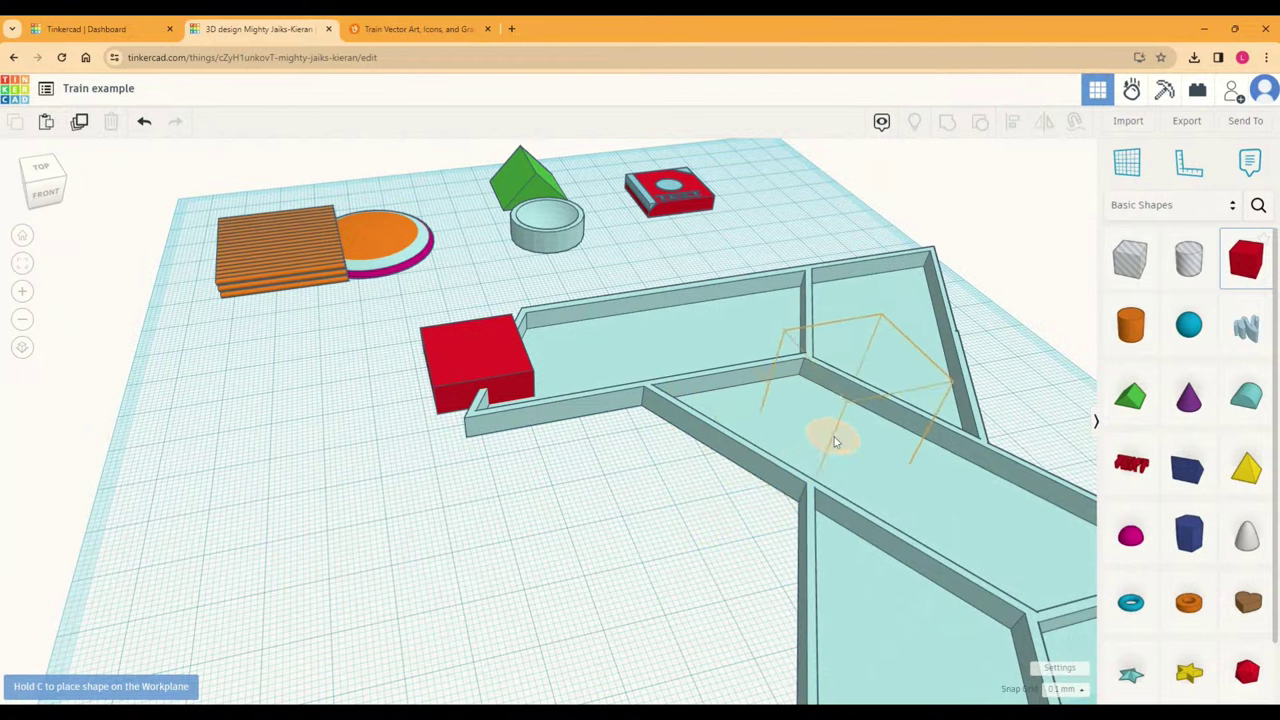
click(670, 351)
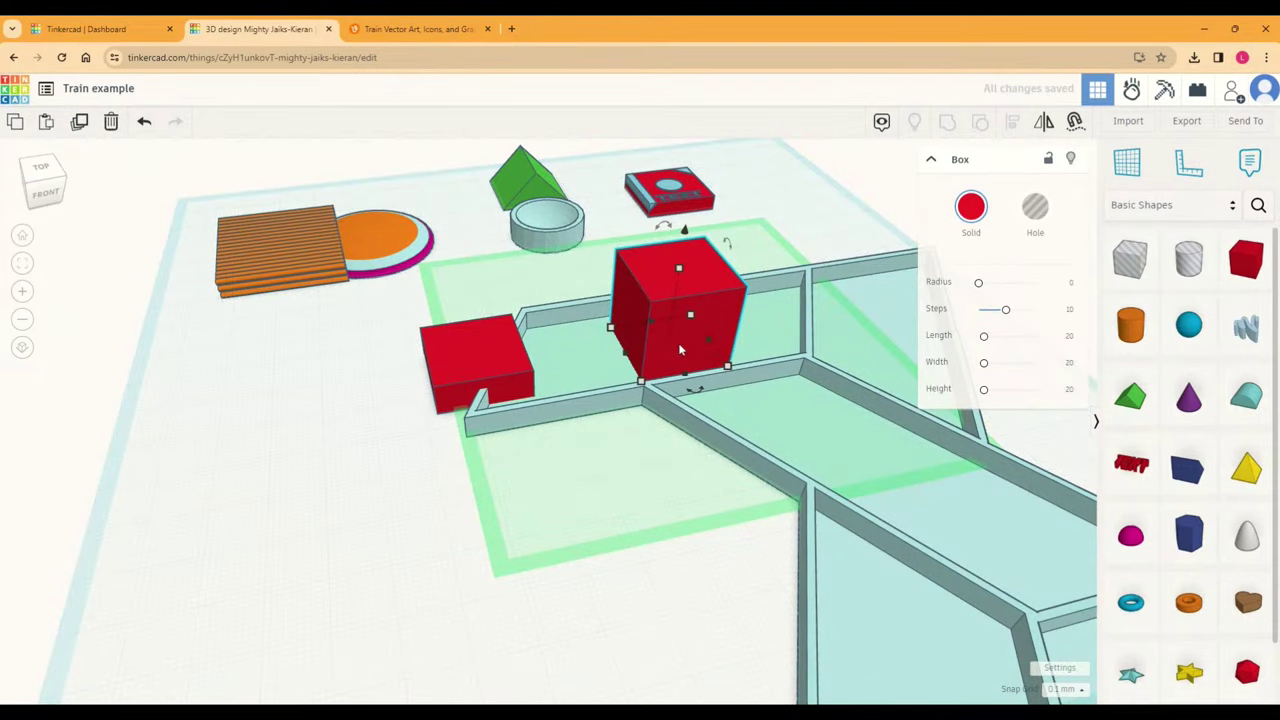
key(Delete)
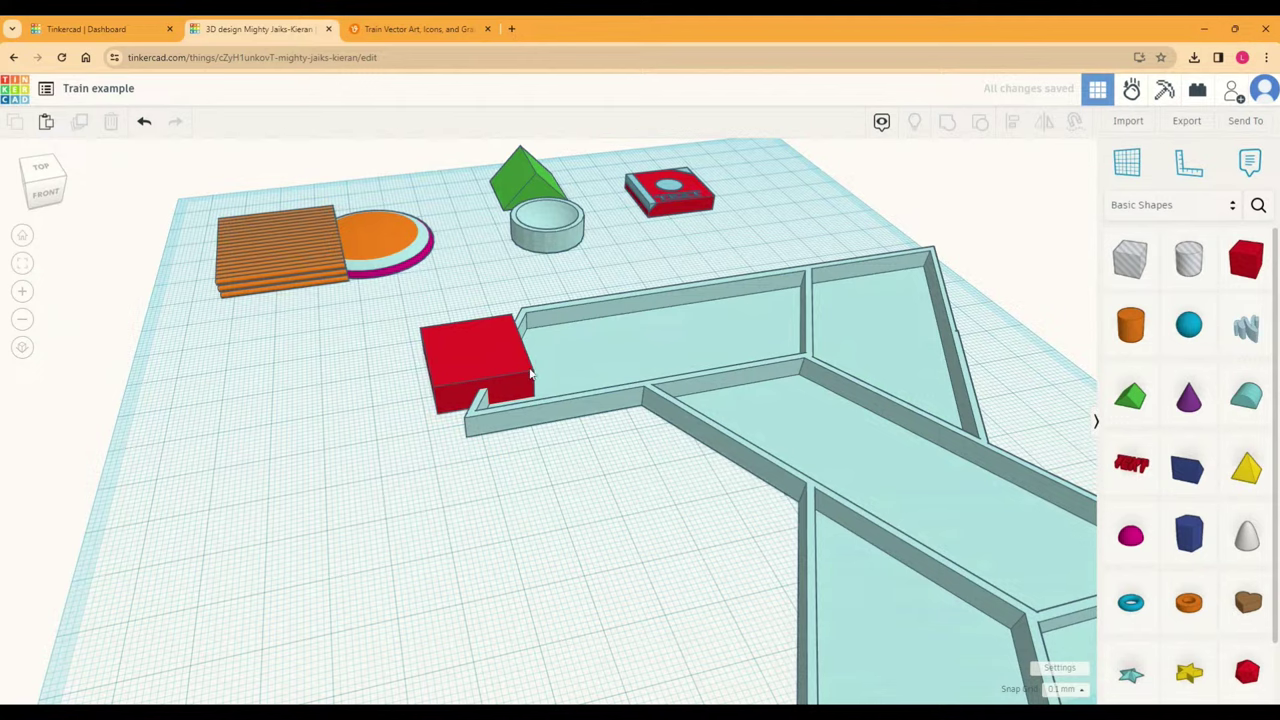
Step: Move the red box back inside the rear panel and stretch it lengthwise toward the inner divider
drag(514, 374, 617, 351)
right_drag(540, 351, 652, 494)
right_drag(800, 445, 692, 460)
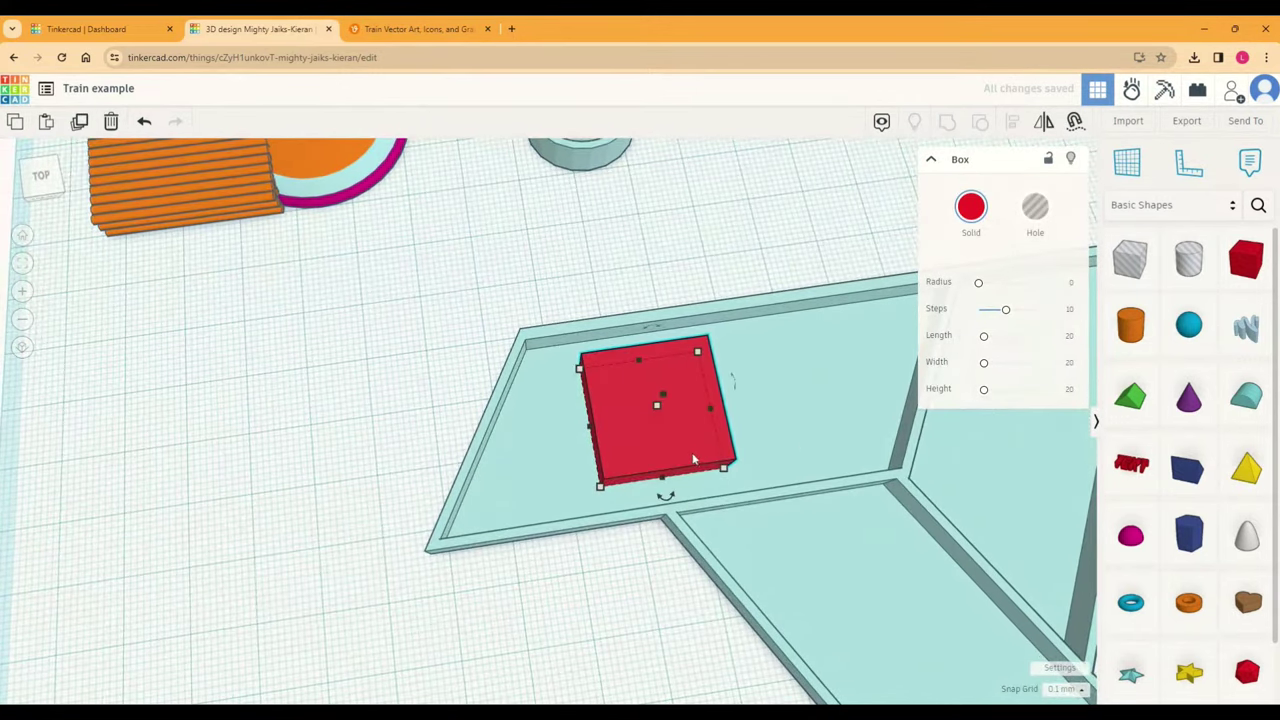
drag(710, 407, 823, 459)
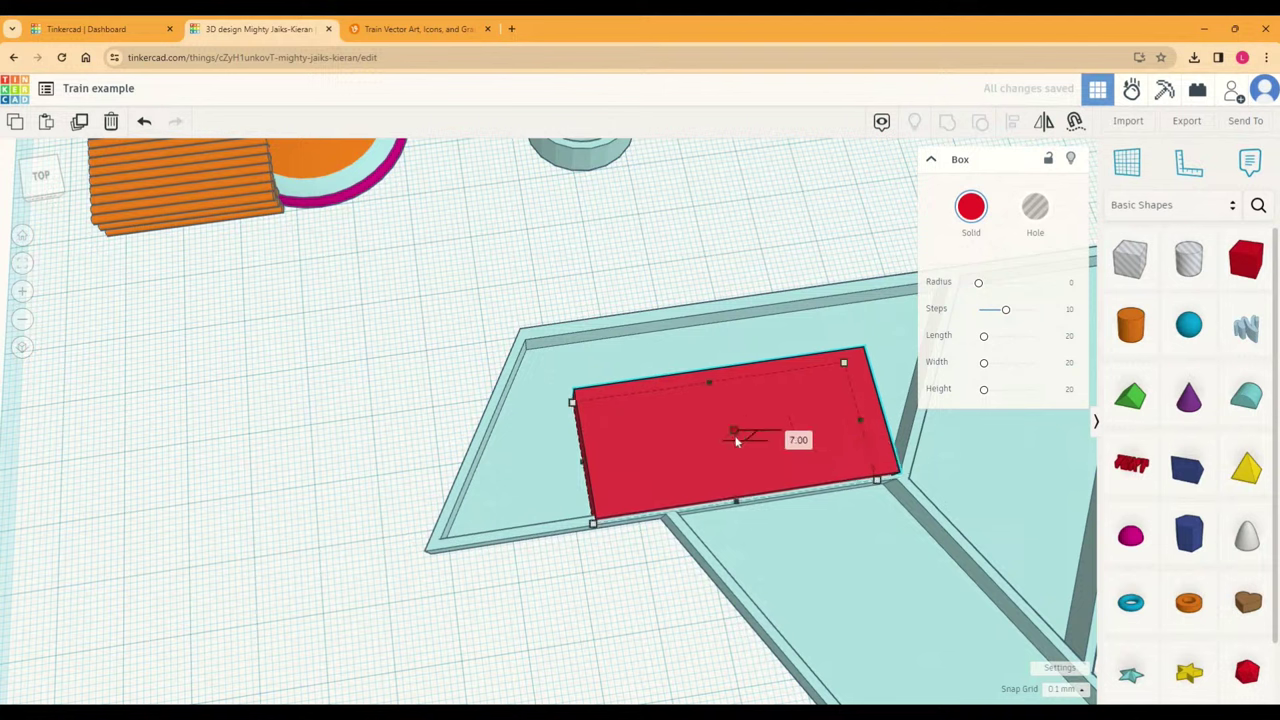
Step: Set the red box's height to 4 mm and widen it to about 32 mm to reach the rear wall
text(2.7)
key(Return)
text(4)
key(Return)
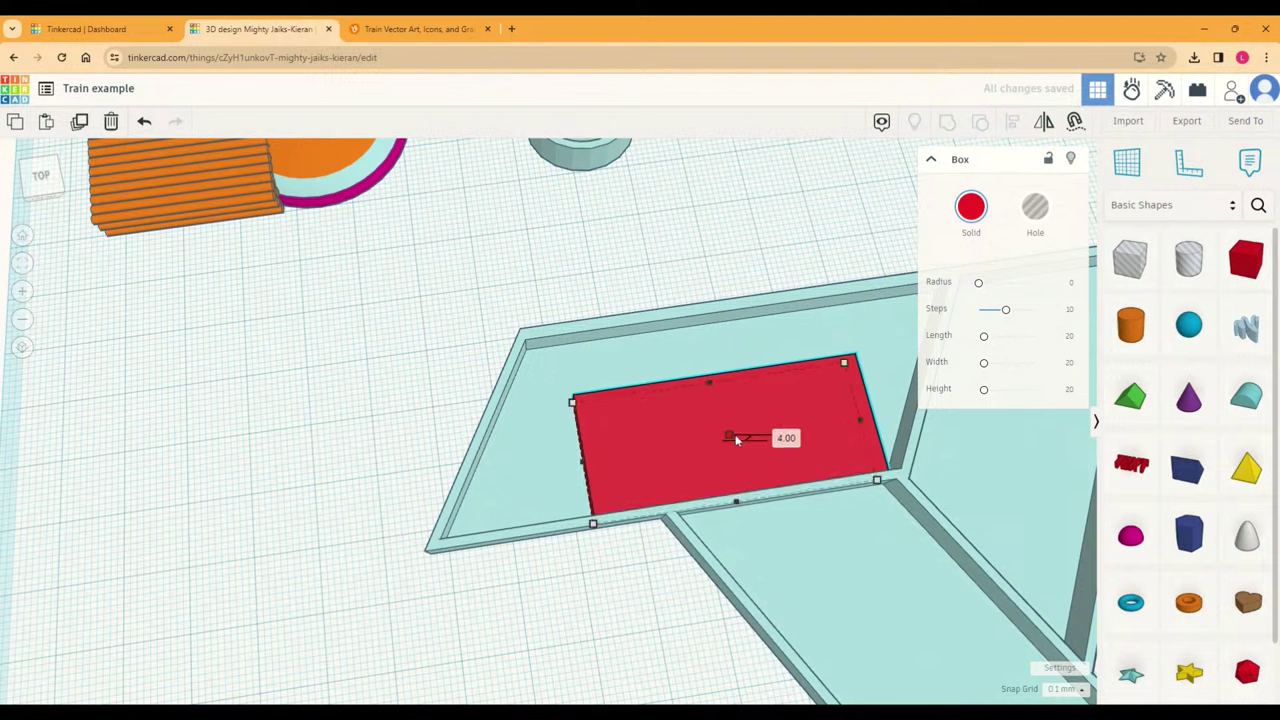
drag(709, 387, 702, 316)
scroll(630, 372, down, 2)
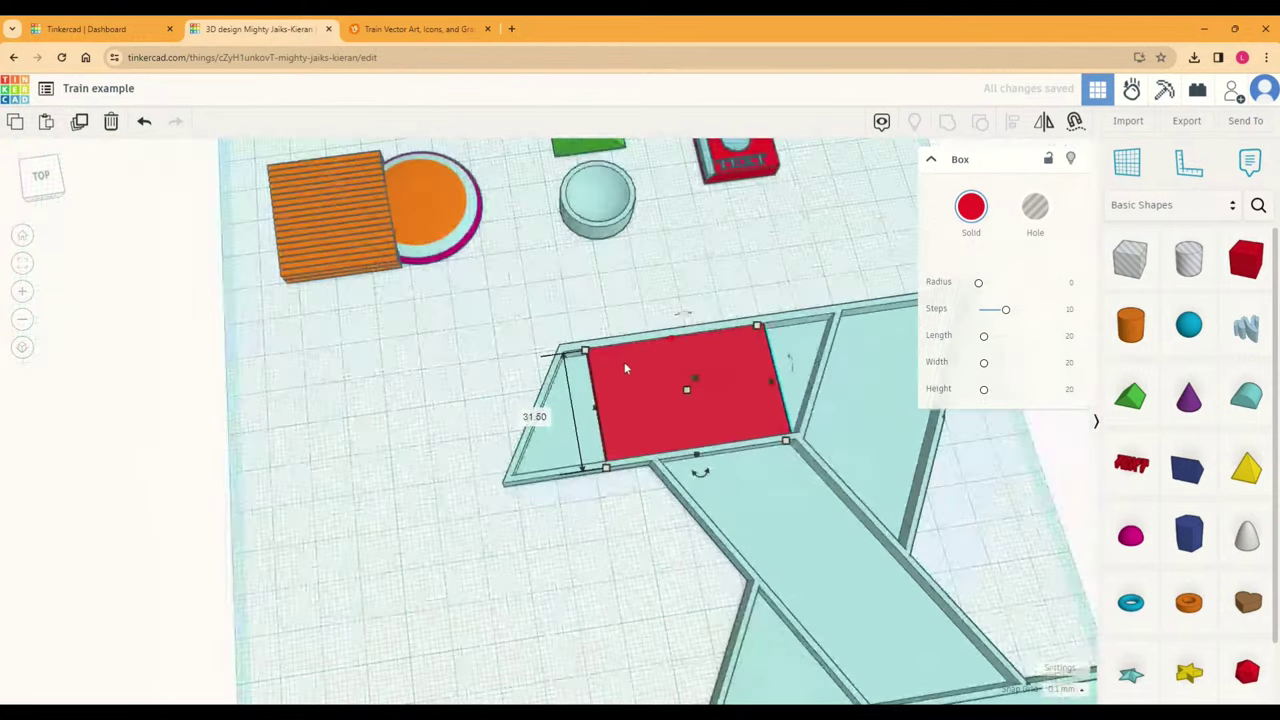
Step: Place a cylinder hole in the rear triangular compartment and delete the red box from the neighbouring panel
middle_drag(1025, 503, 825, 424)
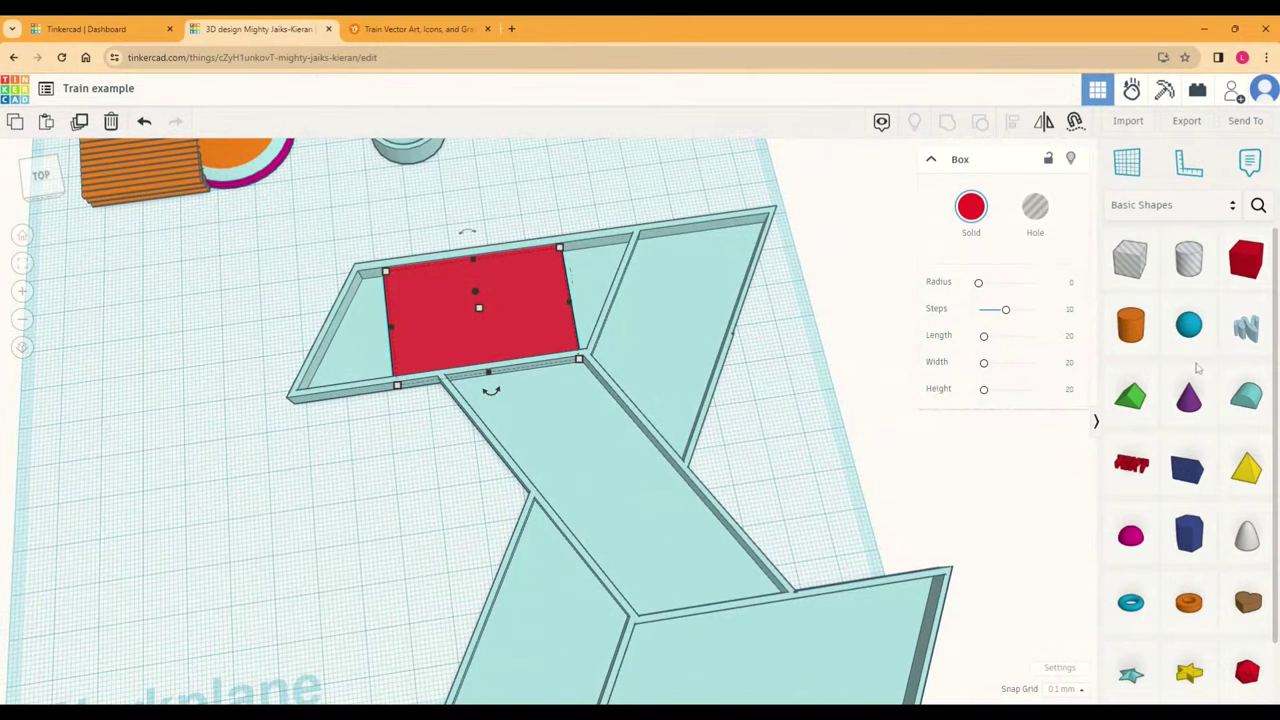
click(1188, 258)
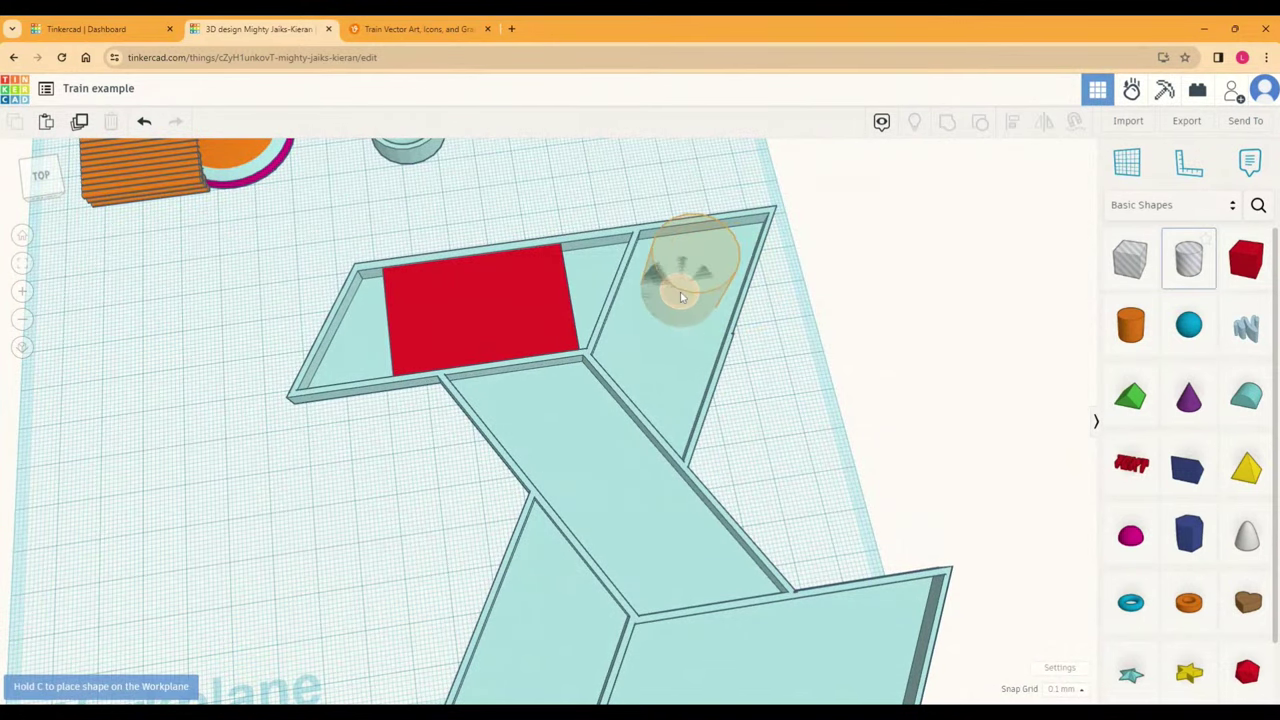
click(690, 275)
click(508, 320)
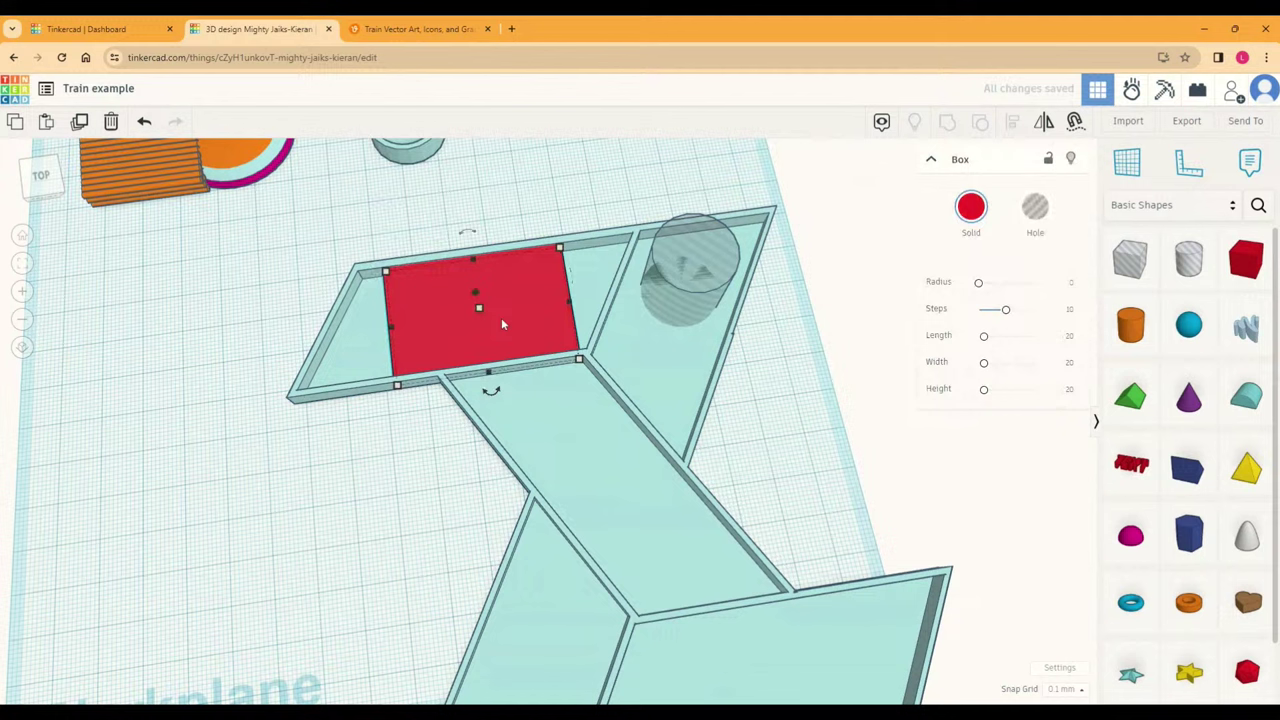
key(Delete)
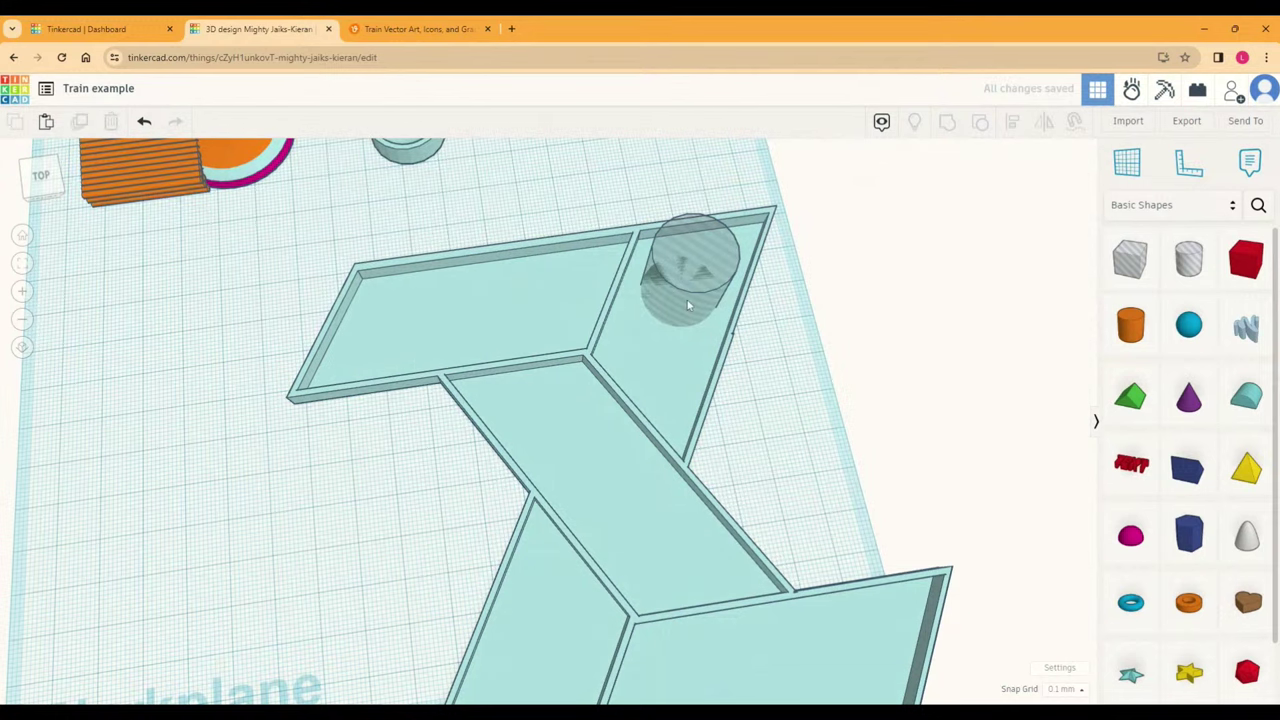
Step: Resize the cylinder hole to 8 by 8 mm and move it toward the rear of its compartment
click(704, 264)
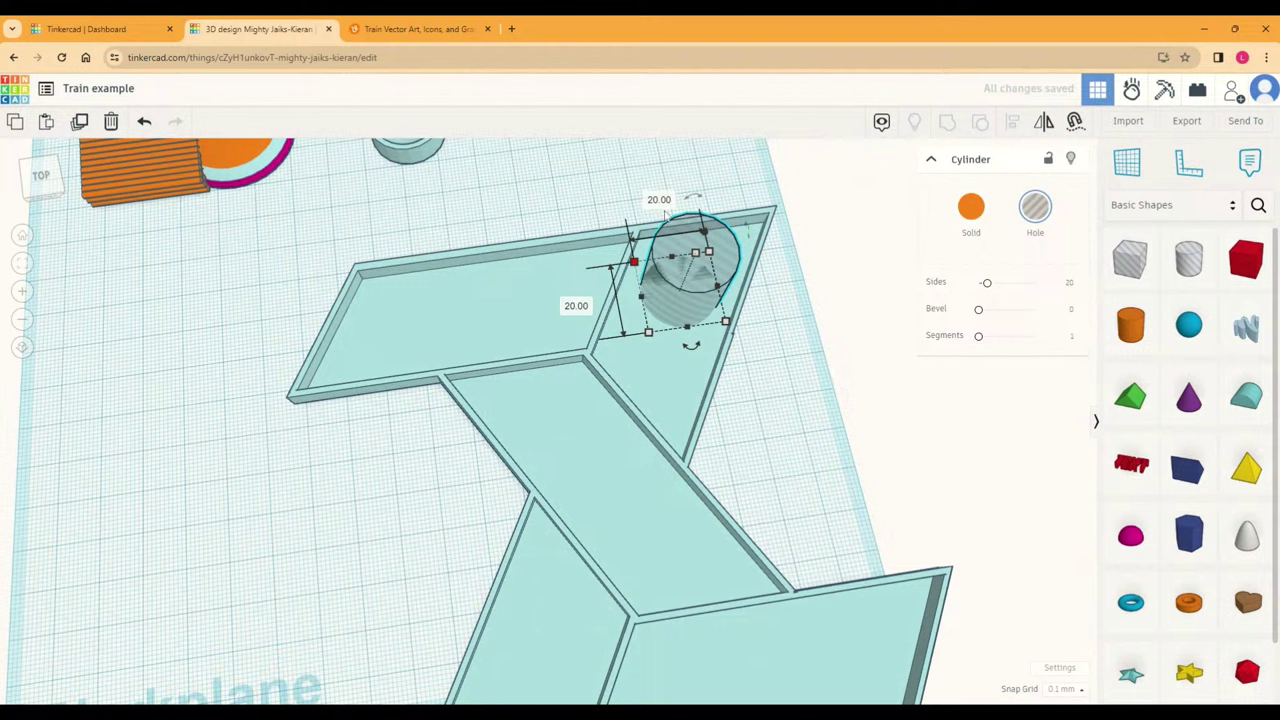
click(659, 200)
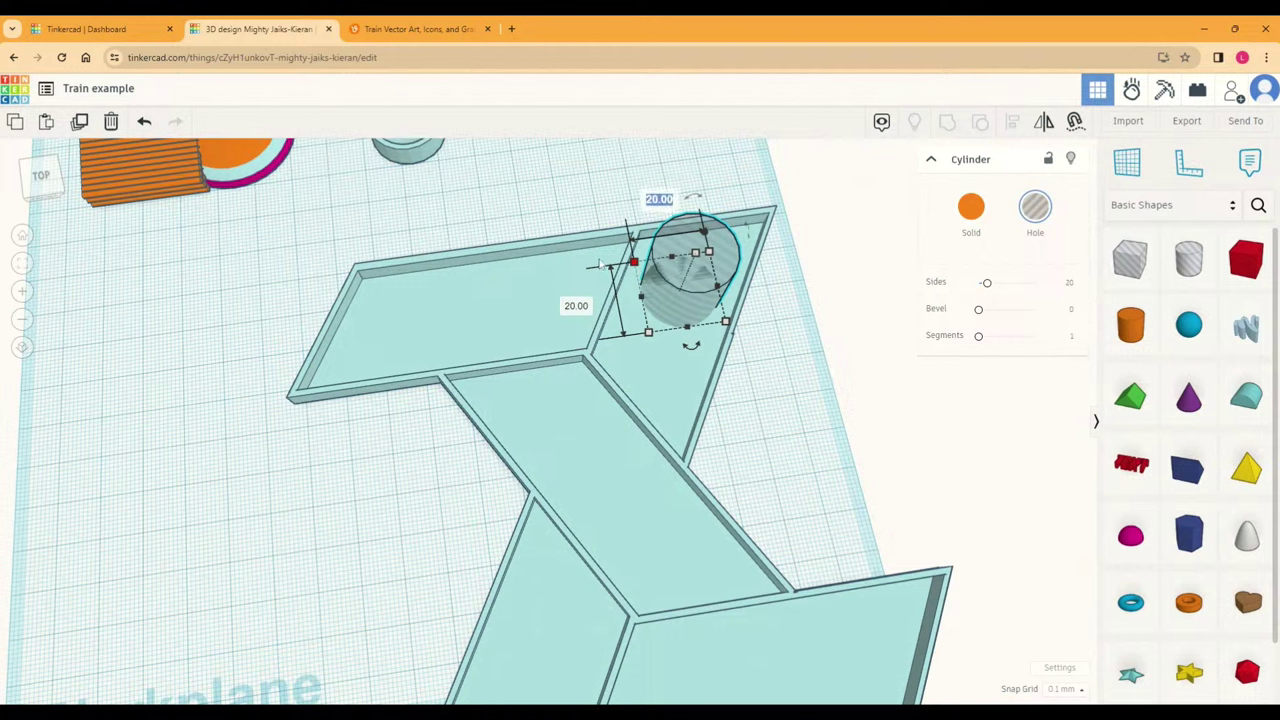
text(8)
key(Return)
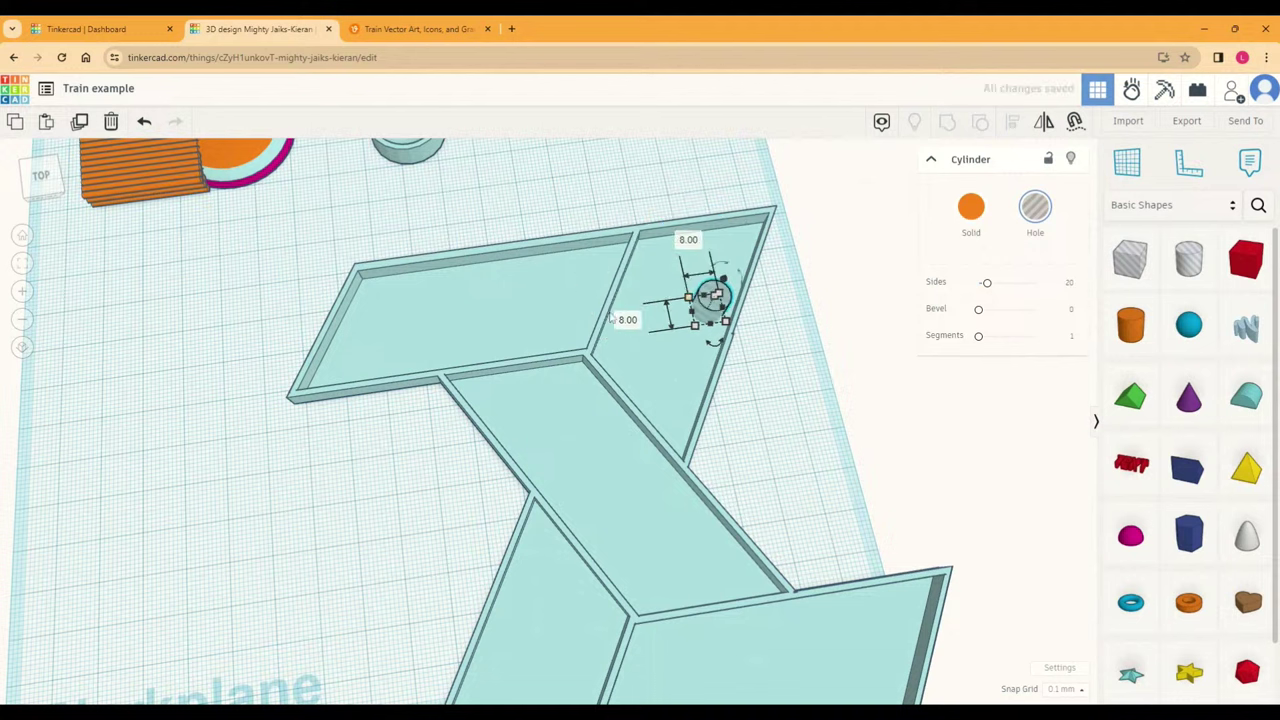
drag(711, 298, 694, 268)
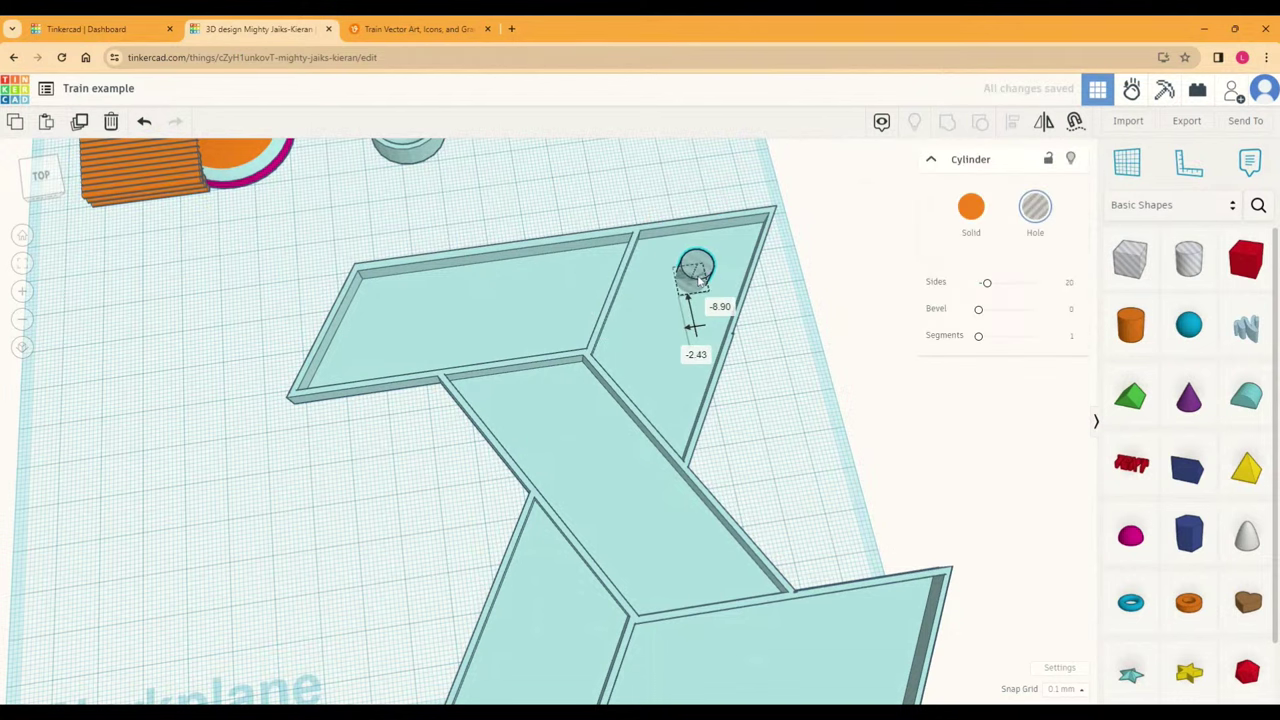
Step: Duplicate the cylinder hole and move the copy about 74 mm sideways into the outer end of the rear panel
click(805, 328)
click(607, 474)
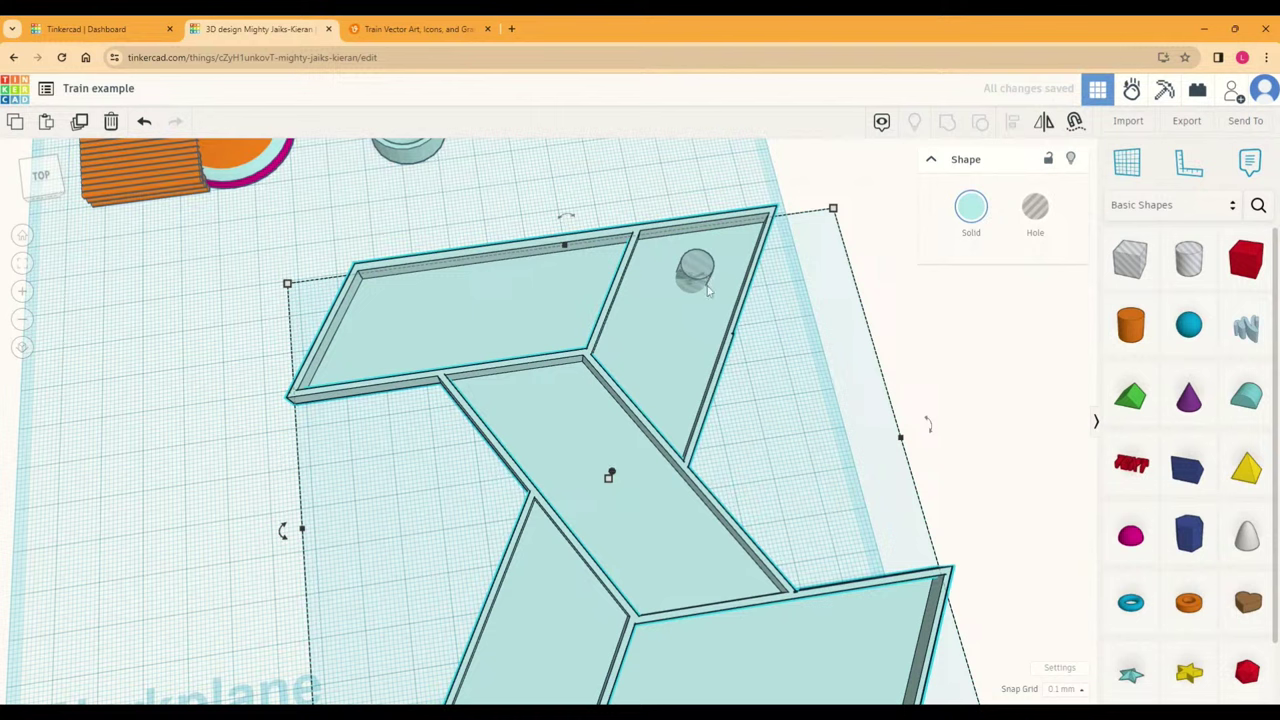
click(697, 283)
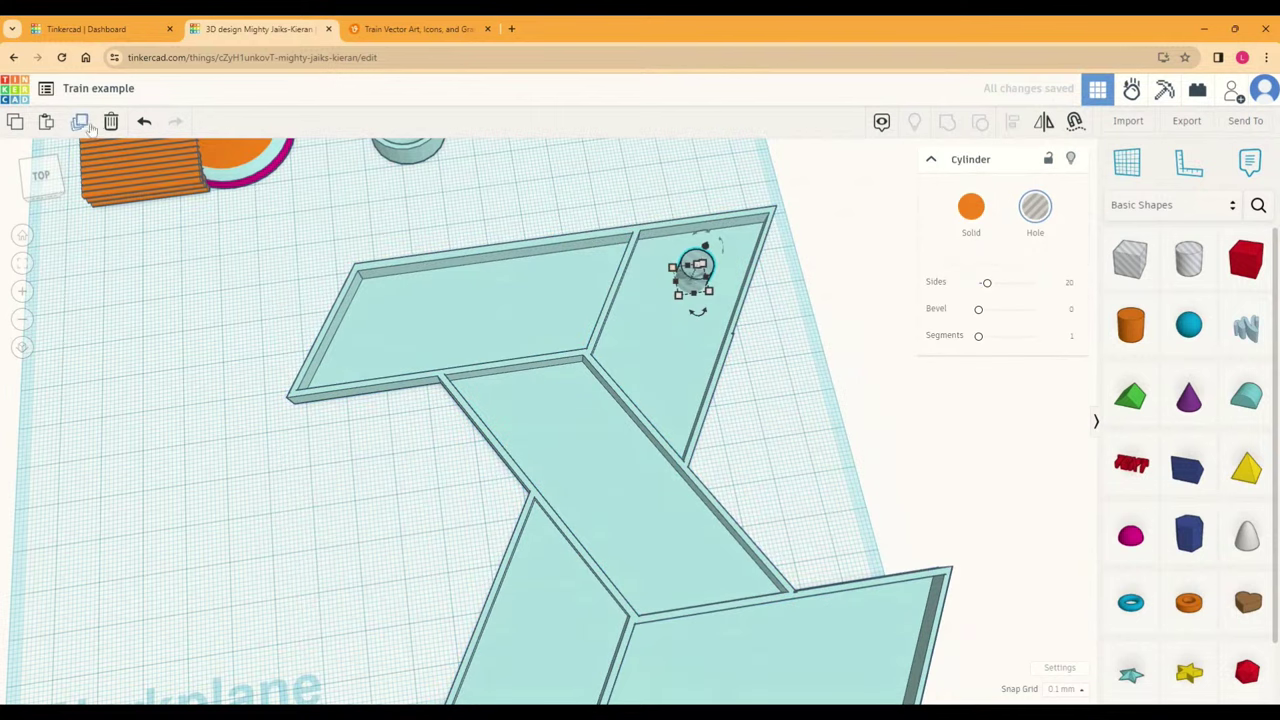
drag(702, 285, 410, 315)
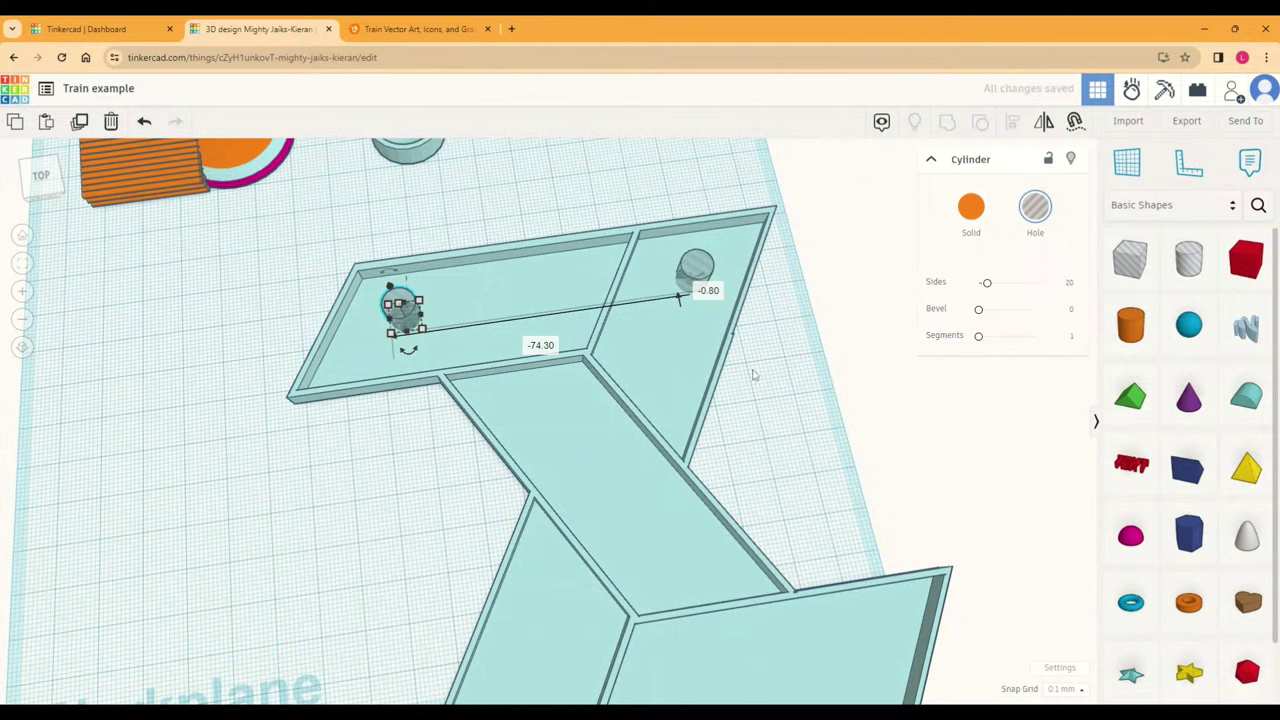
Step: Align the two cylinder holes on their shared centre in the front-to-back direction
shift+click(697, 272)
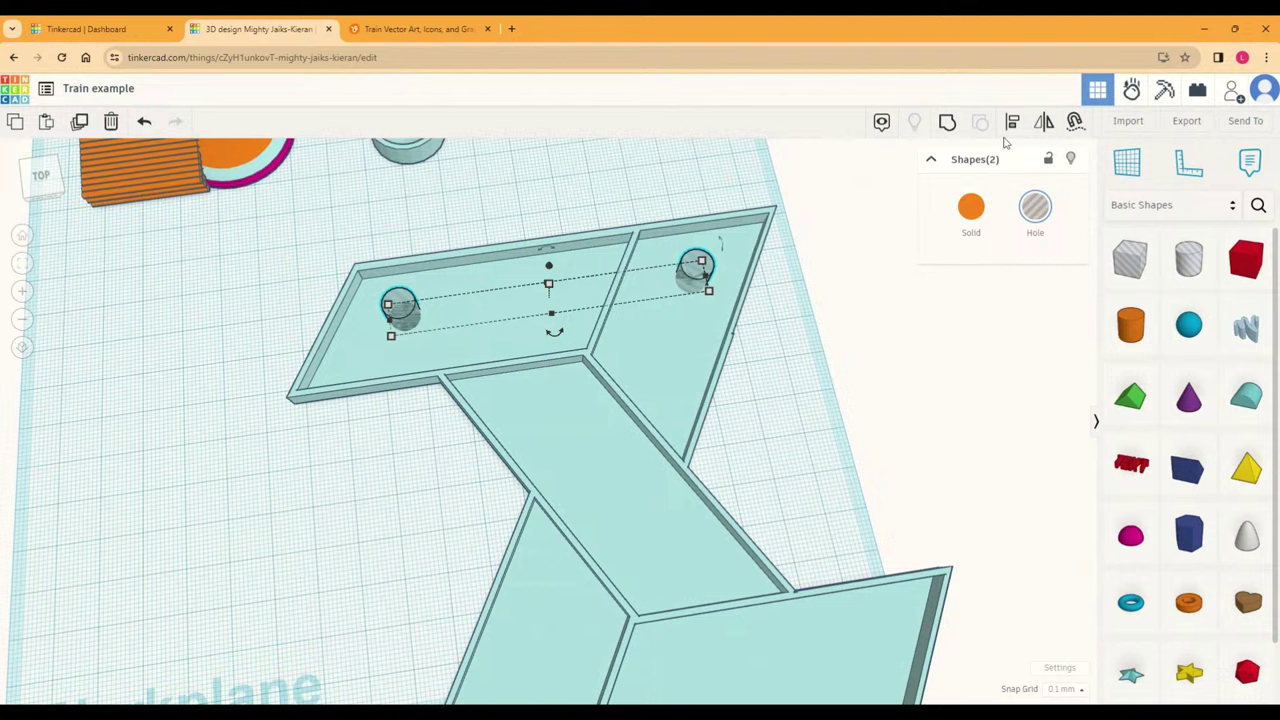
click(1010, 126)
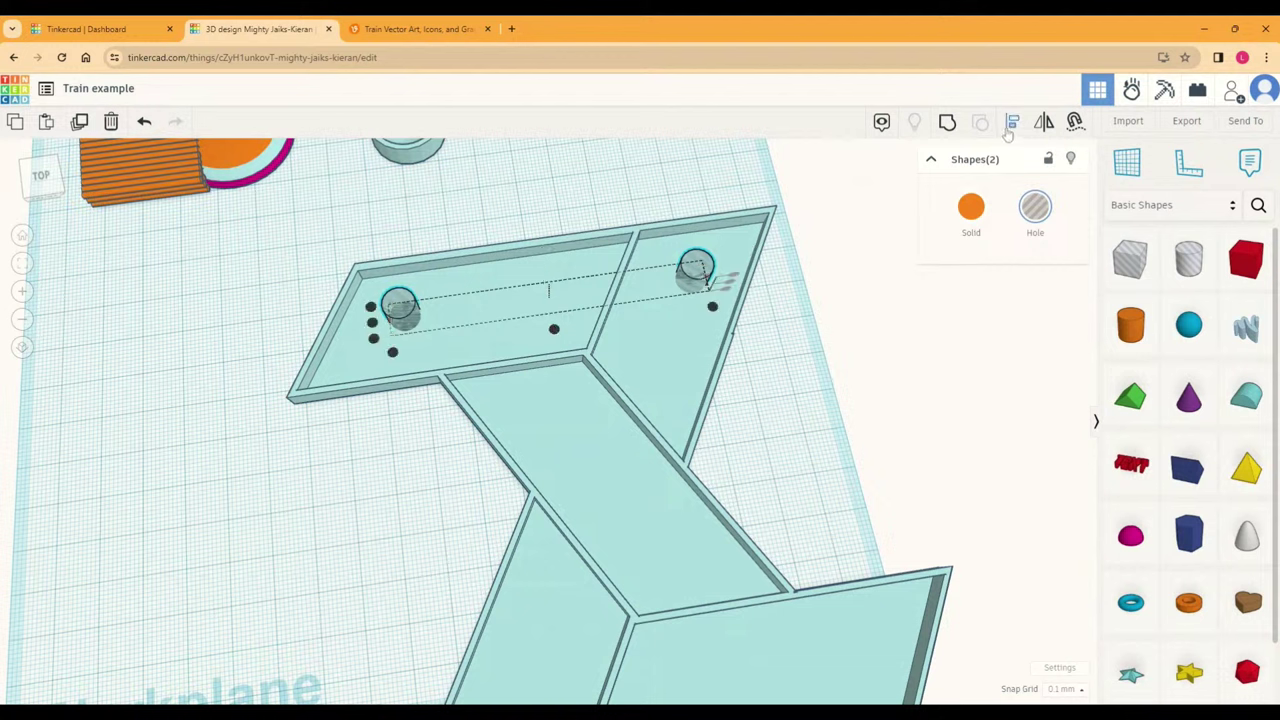
click(372, 323)
click(372, 324)
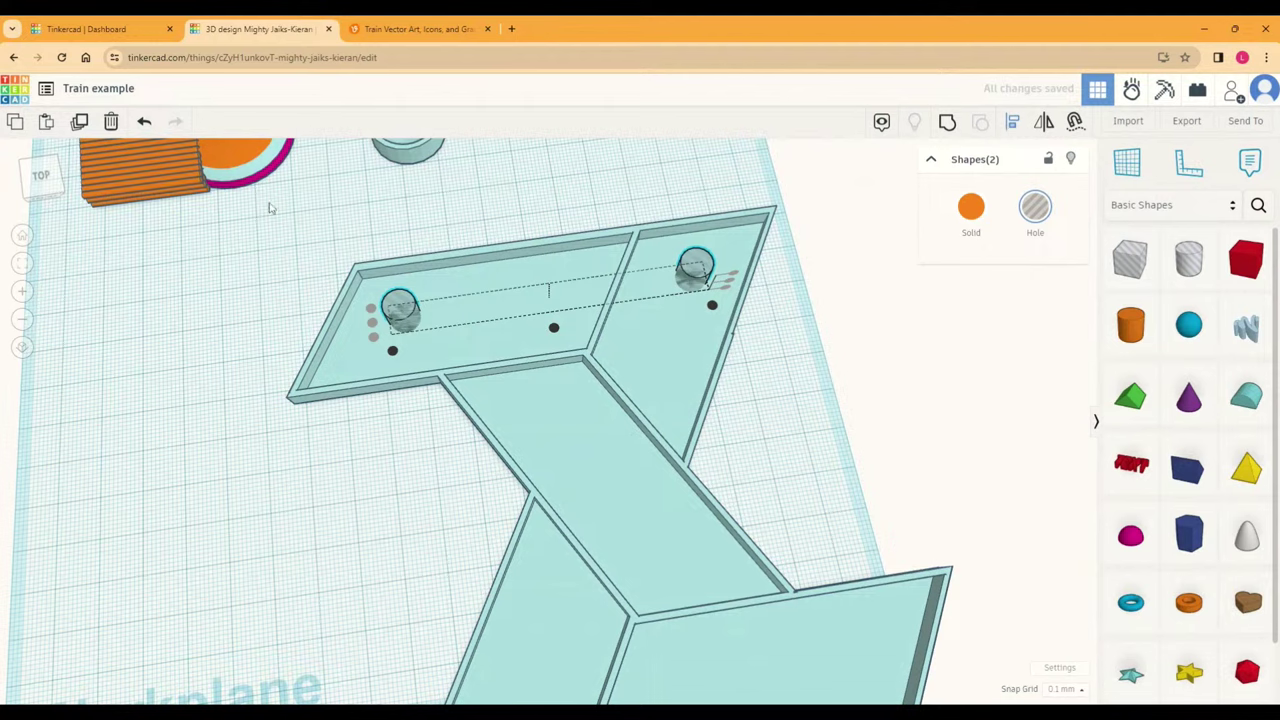
Step: Select both cylinder holes together and lower them into the floor of the Z shape
right_drag(670, 318, 540, 350)
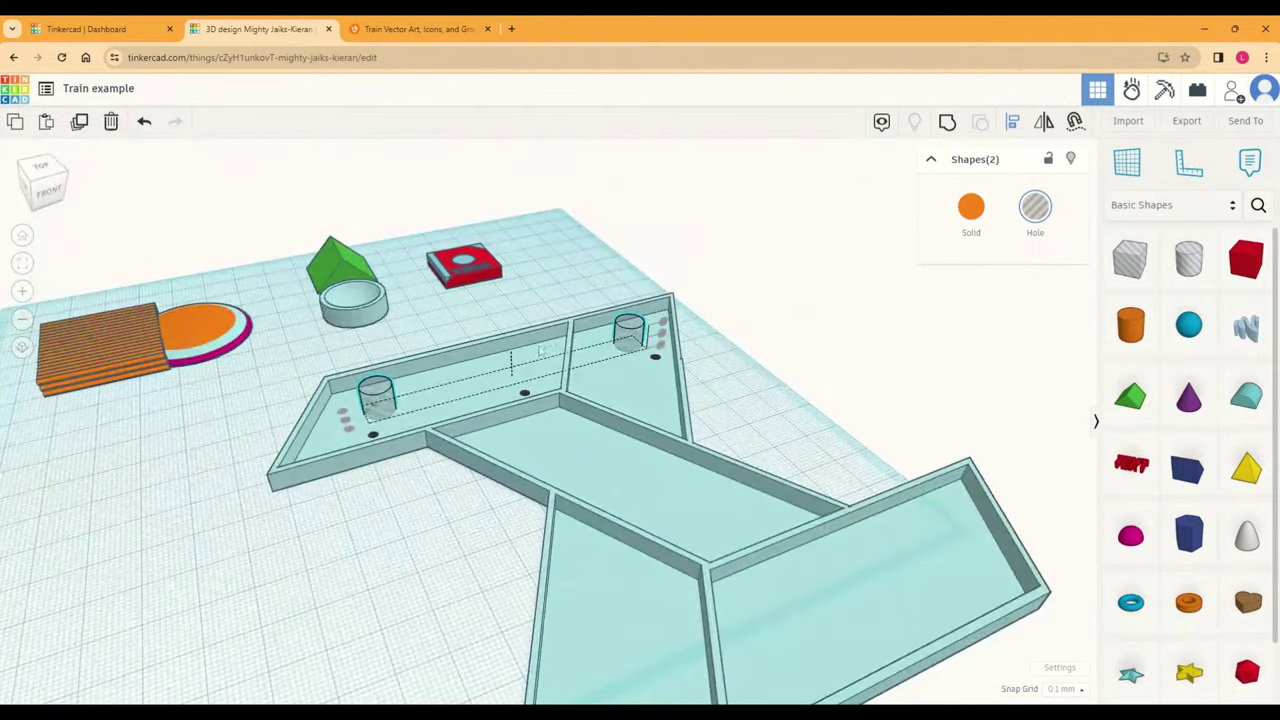
click(704, 352)
click(628, 335)
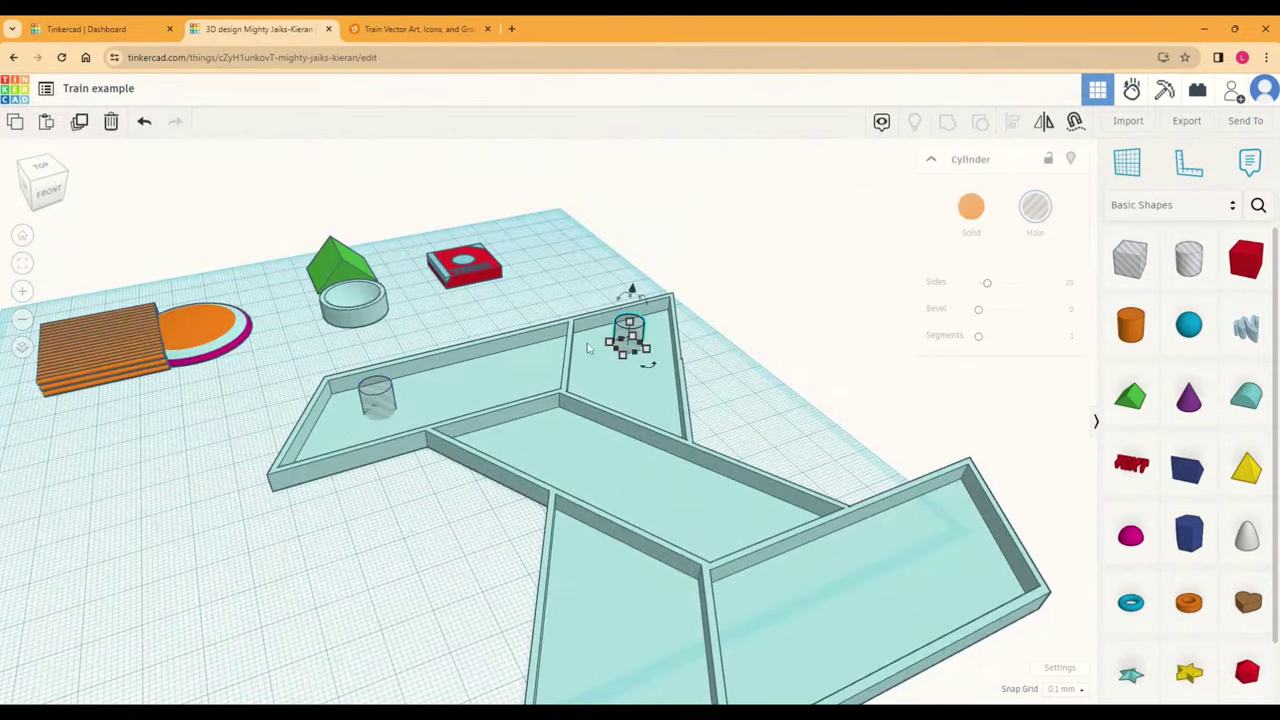
shift+click(378, 395)
key(Left)
key(Down)
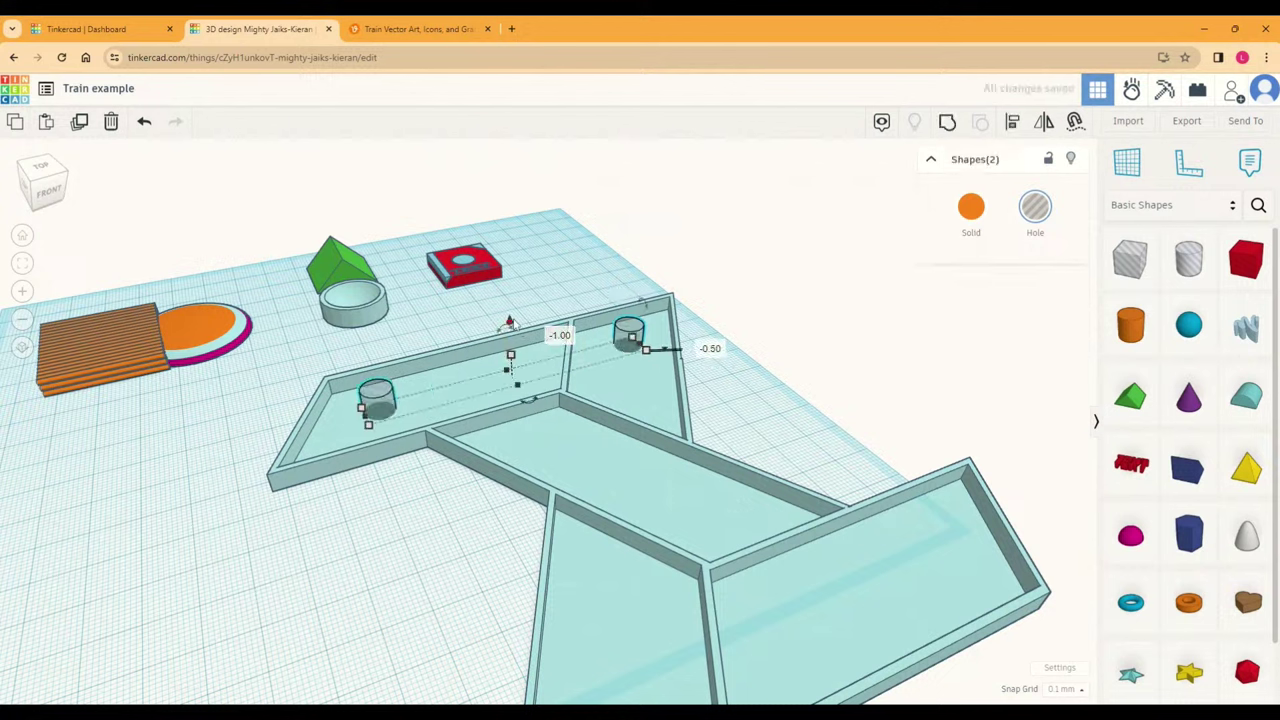
click(305, 400)
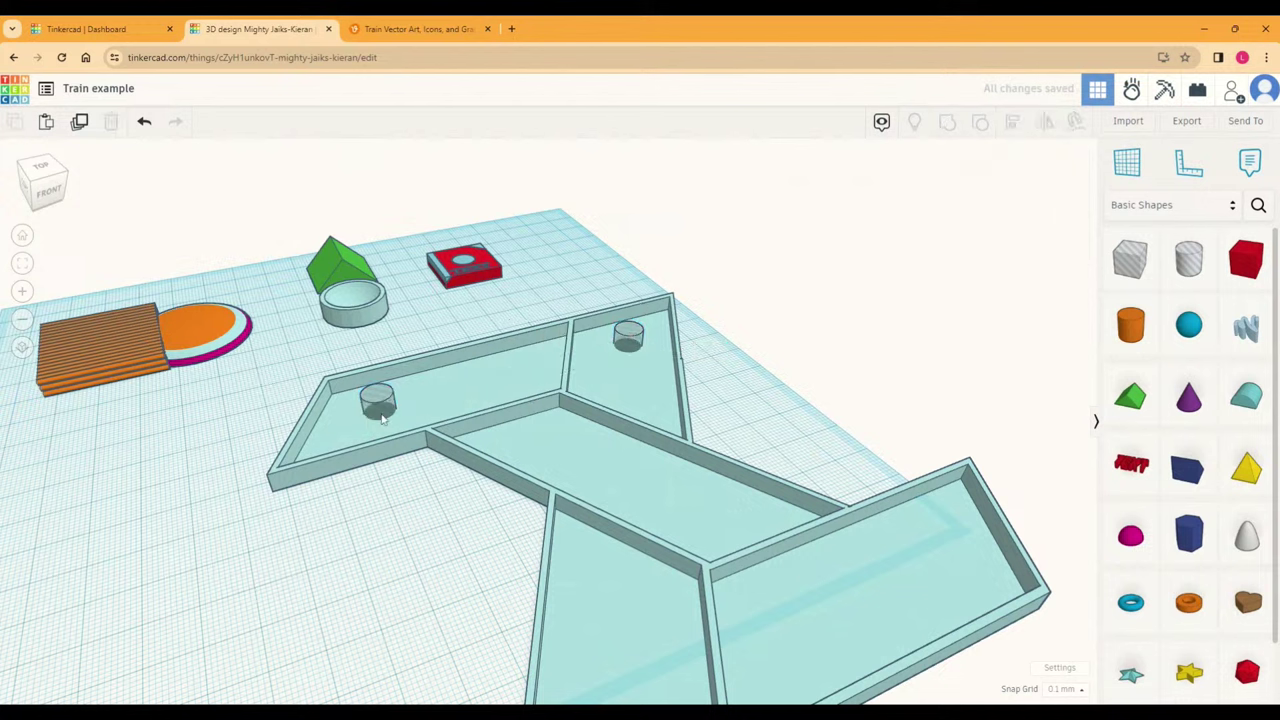
click(596, 508)
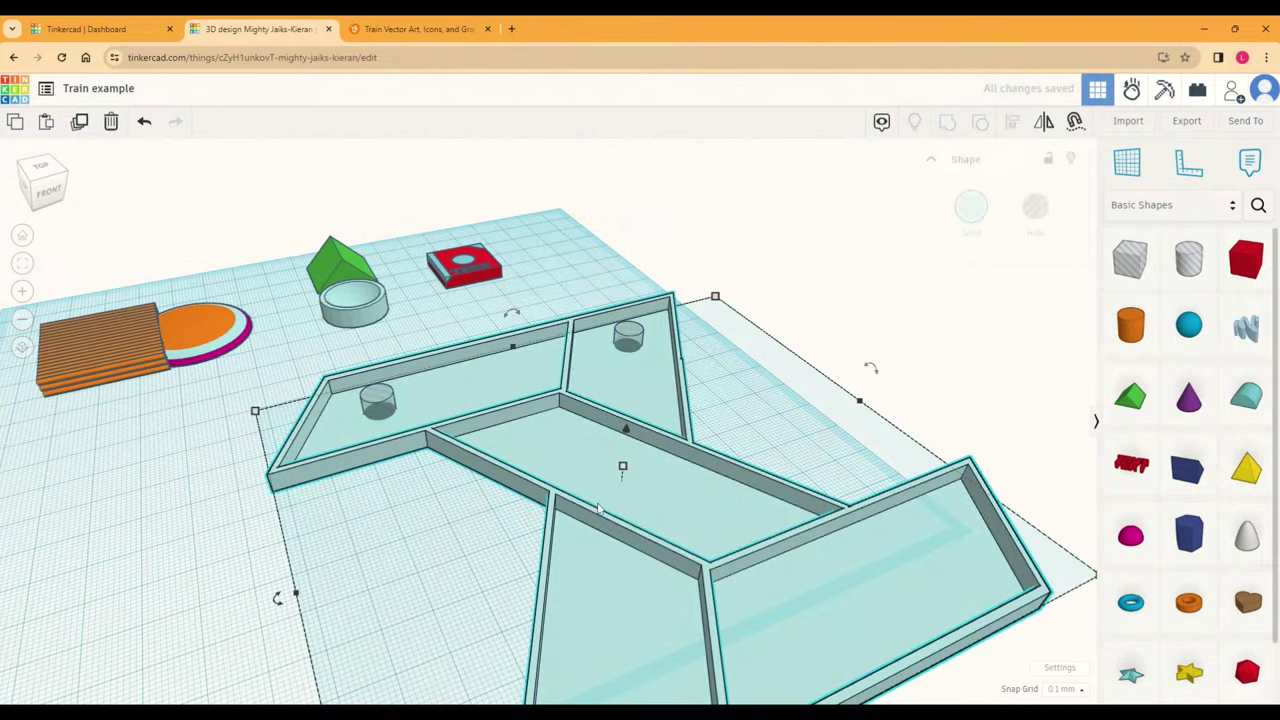
click(372, 402)
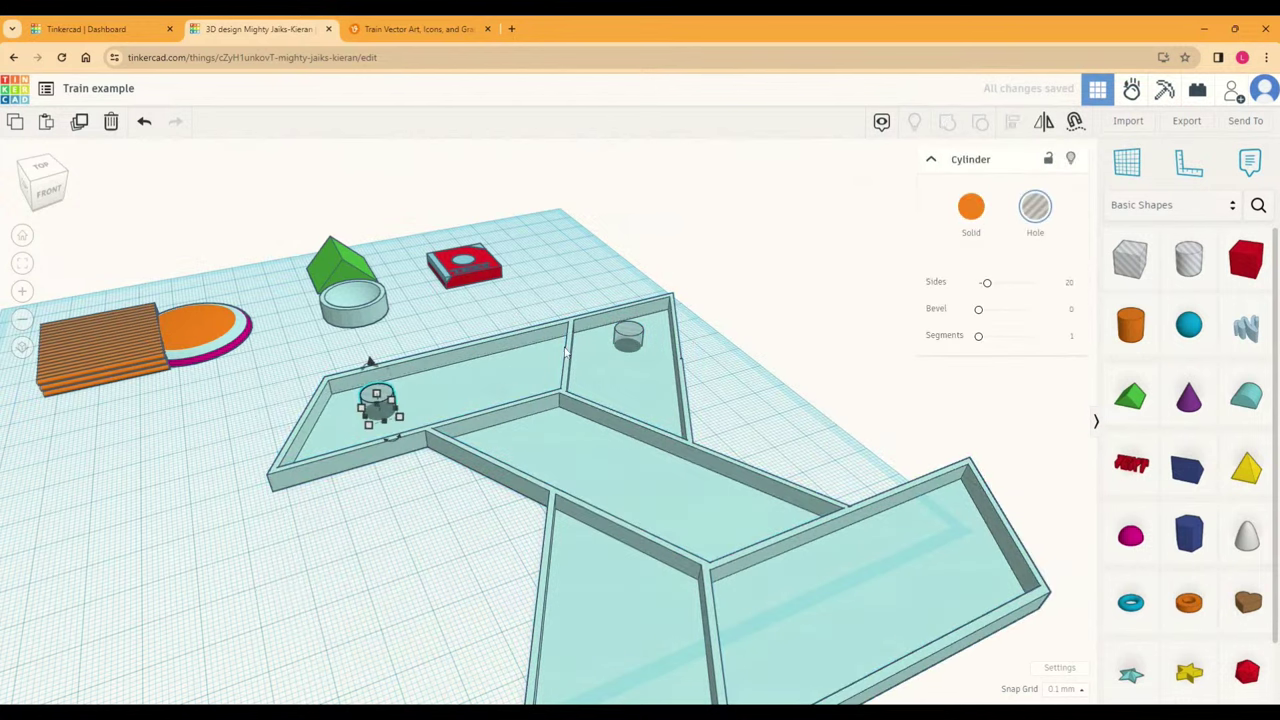
click(626, 336)
click(291, 382)
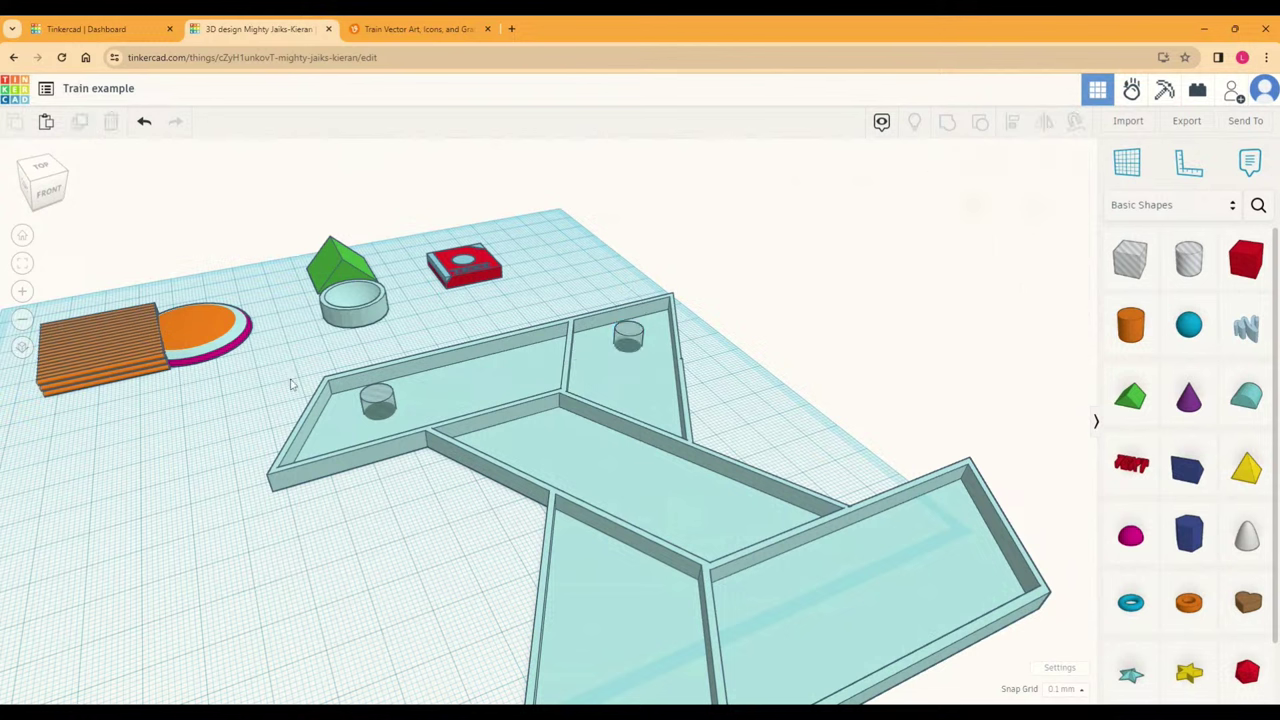
Step: Select both cylinder holes and shift them together slightly toward the rear wall of the Z shape
click(370, 396)
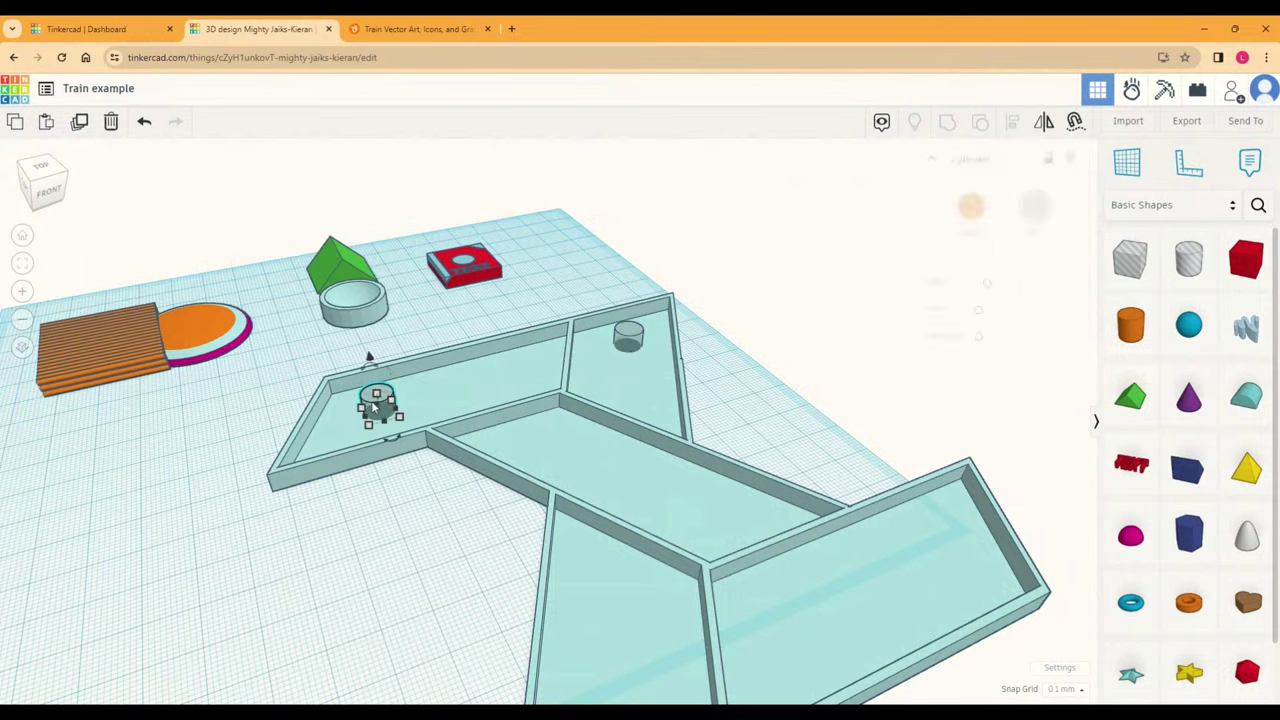
shift+click(630, 338)
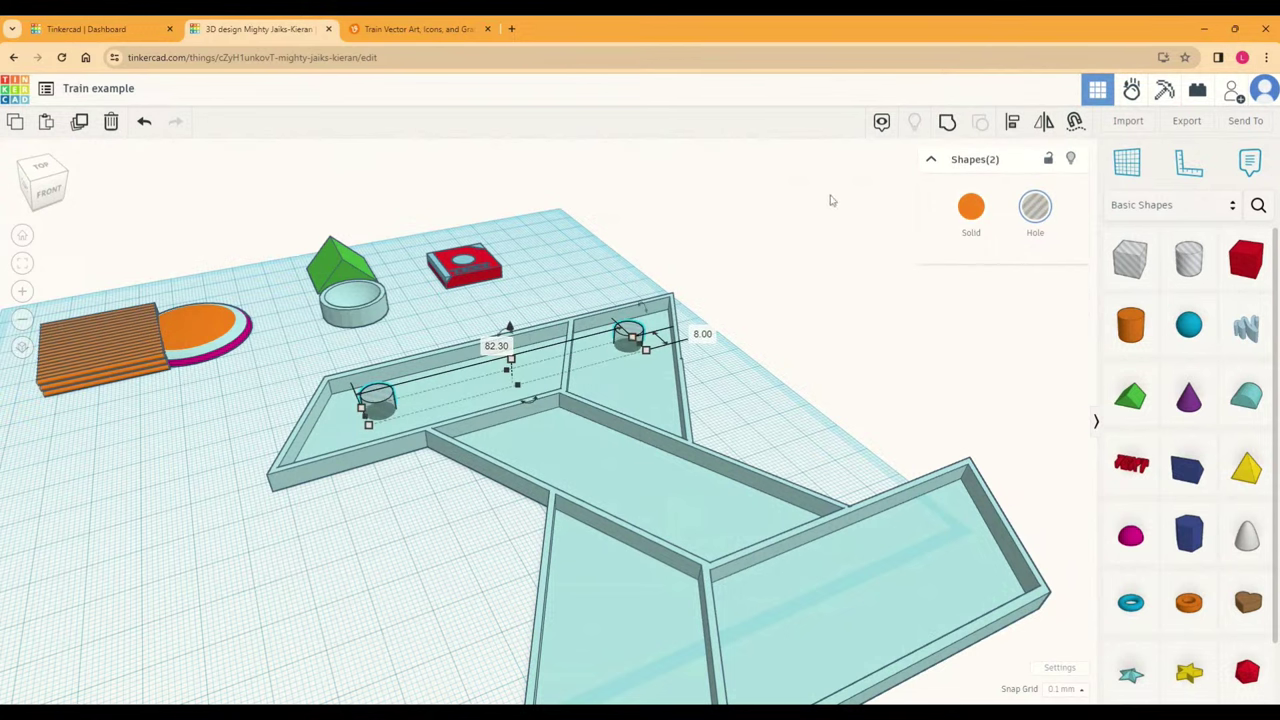
click(777, 340)
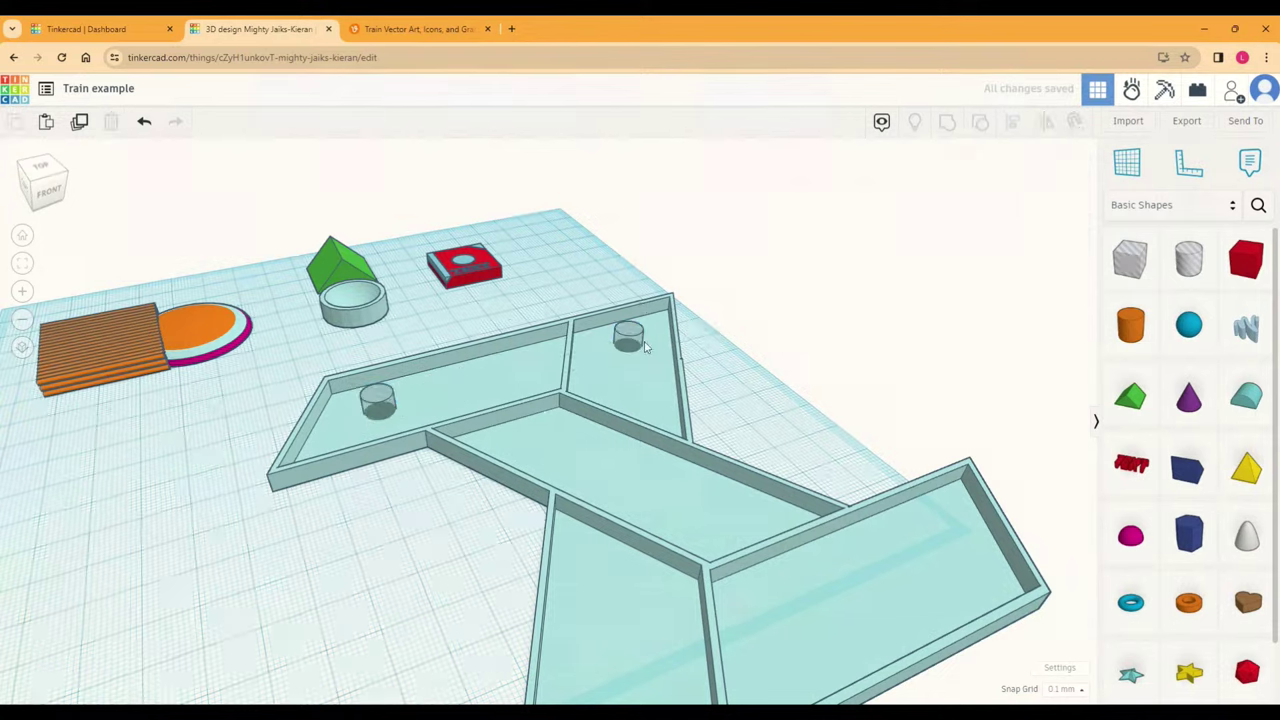
mouse_move(632, 341)
mouse_down()
mouse_move(531, 342)
mouse_move(815, 390)
mouse_move(810, 424)
mouse_move(628, 334)
mouse_up()
click(345, 352)
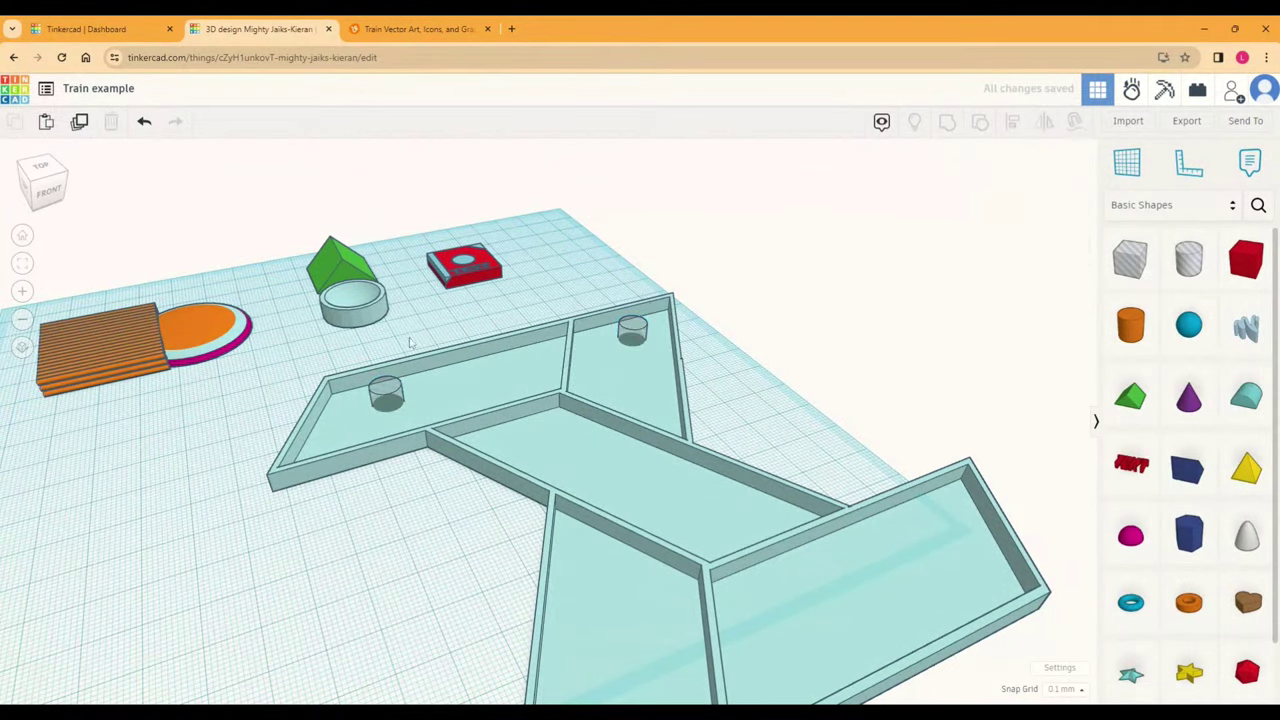
Step: Select the Z shape together with the cylinder holes and align them on their shared side-to-side centre
drag(340, 348, 716, 468)
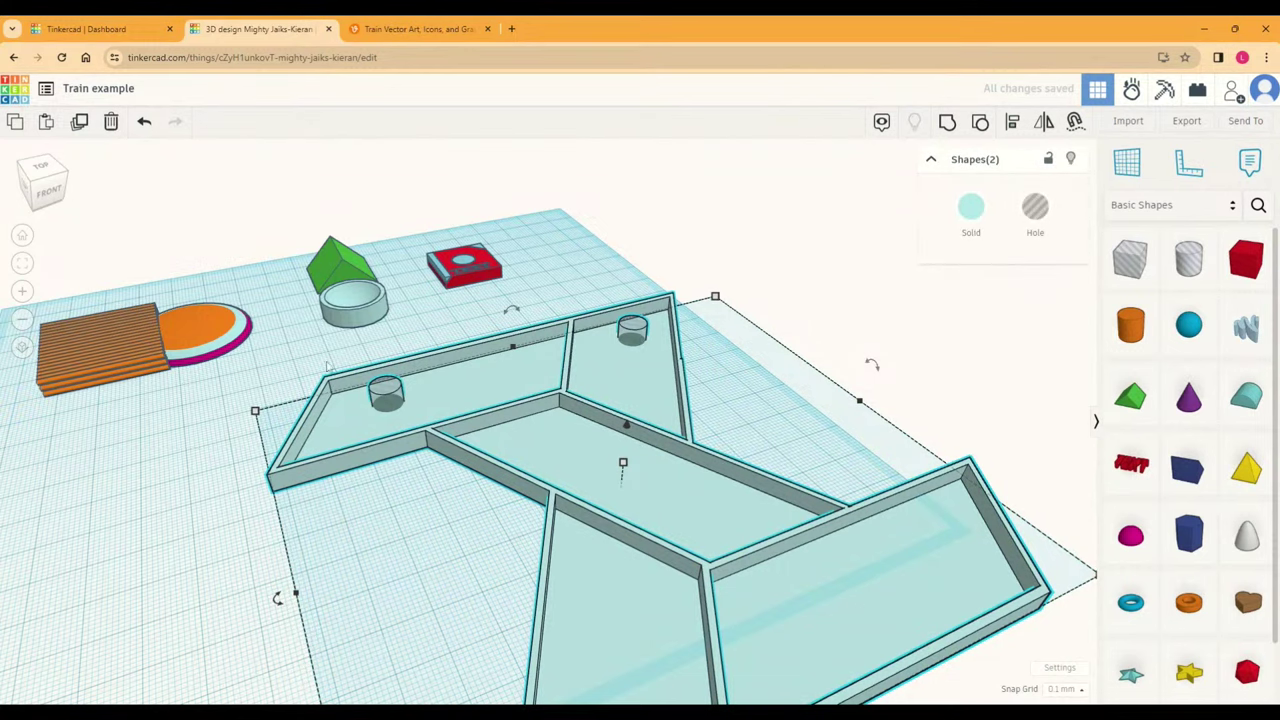
click(1012, 121)
scroll(663, 416, down, 1)
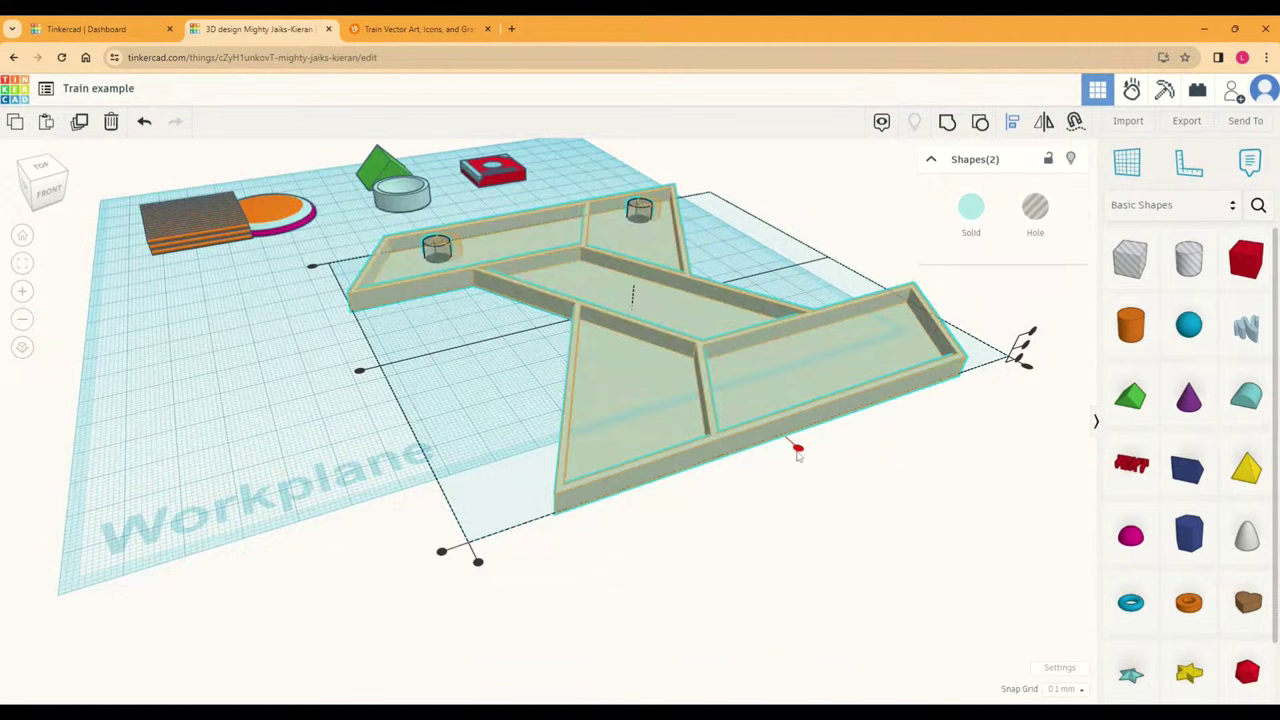
click(795, 451)
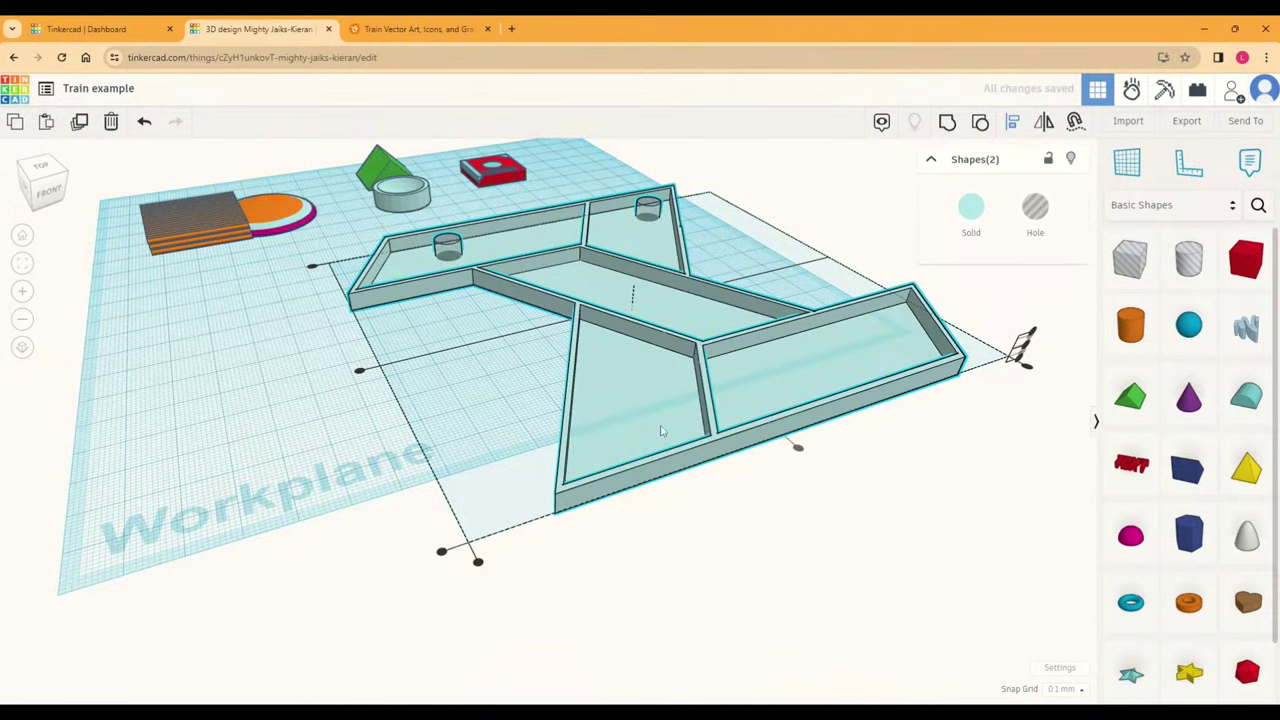
Step: Shift the pair of cylinder holes about 6.4 mm sideways toward the slanted end of the larger rear panel
right_drag(788, 508, 674, 557)
scroll(668, 390, up, 2)
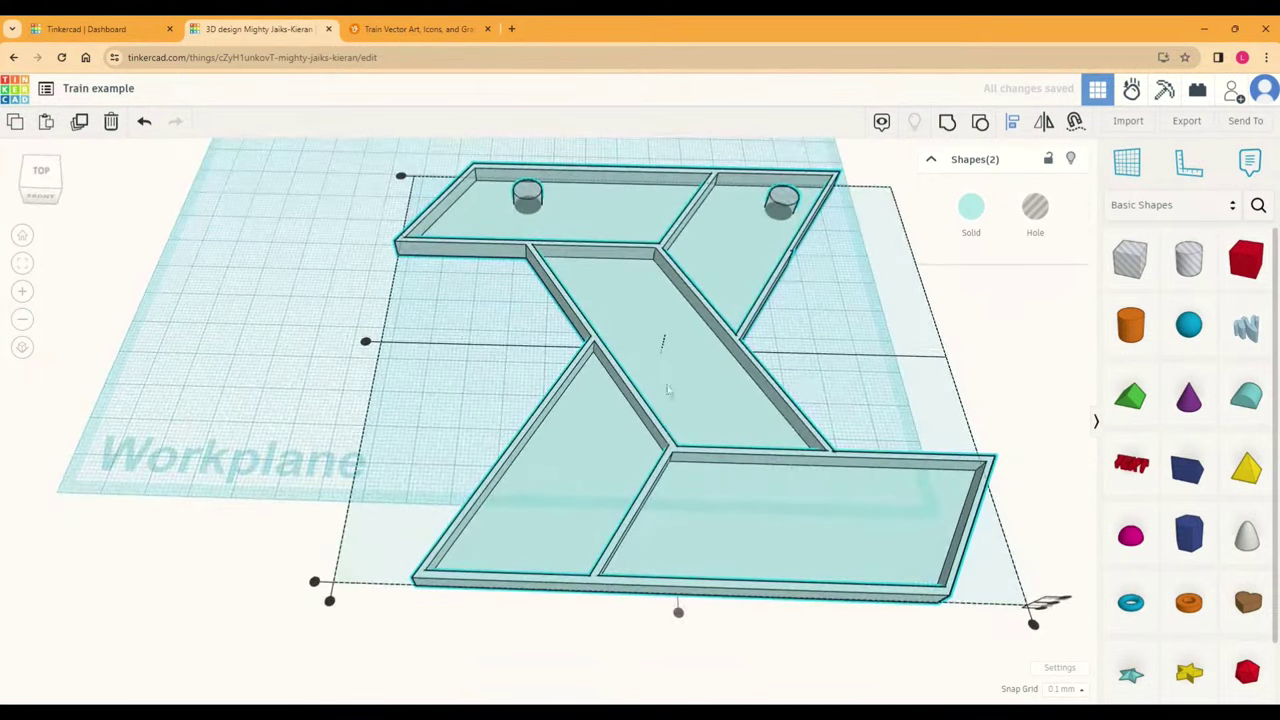
click(890, 310)
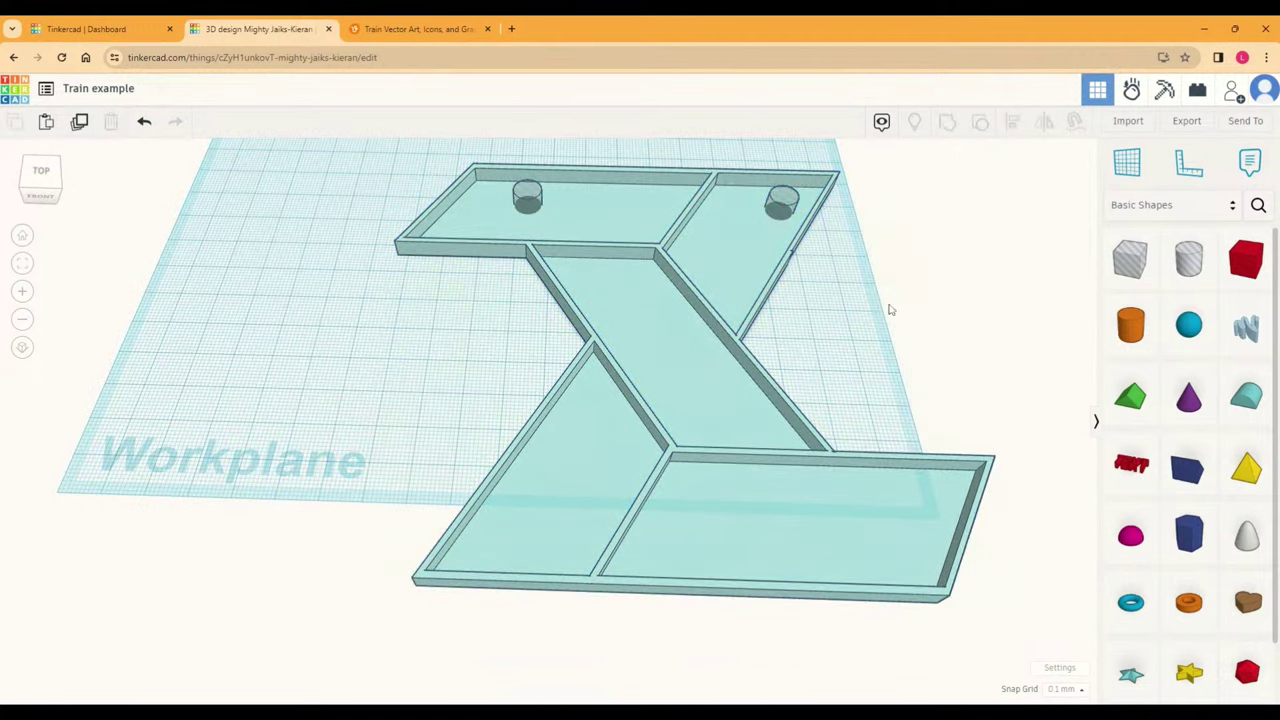
drag(793, 207, 766, 204)
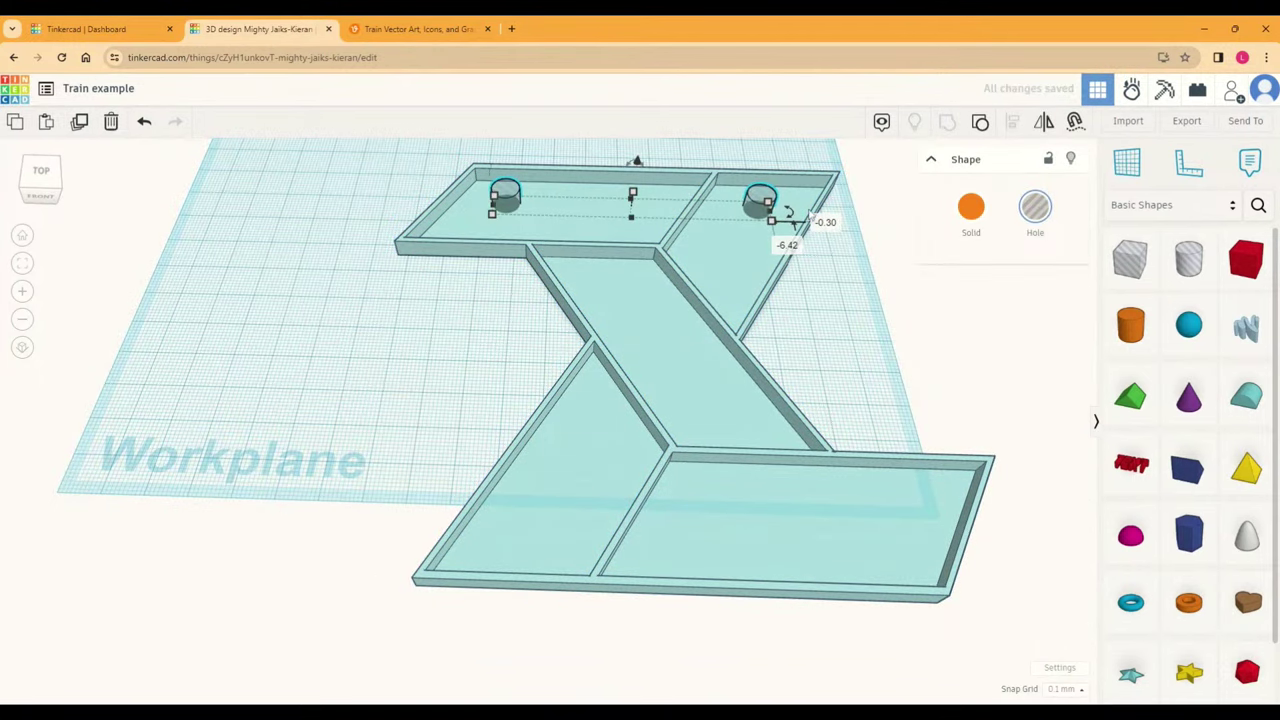
click(805, 216)
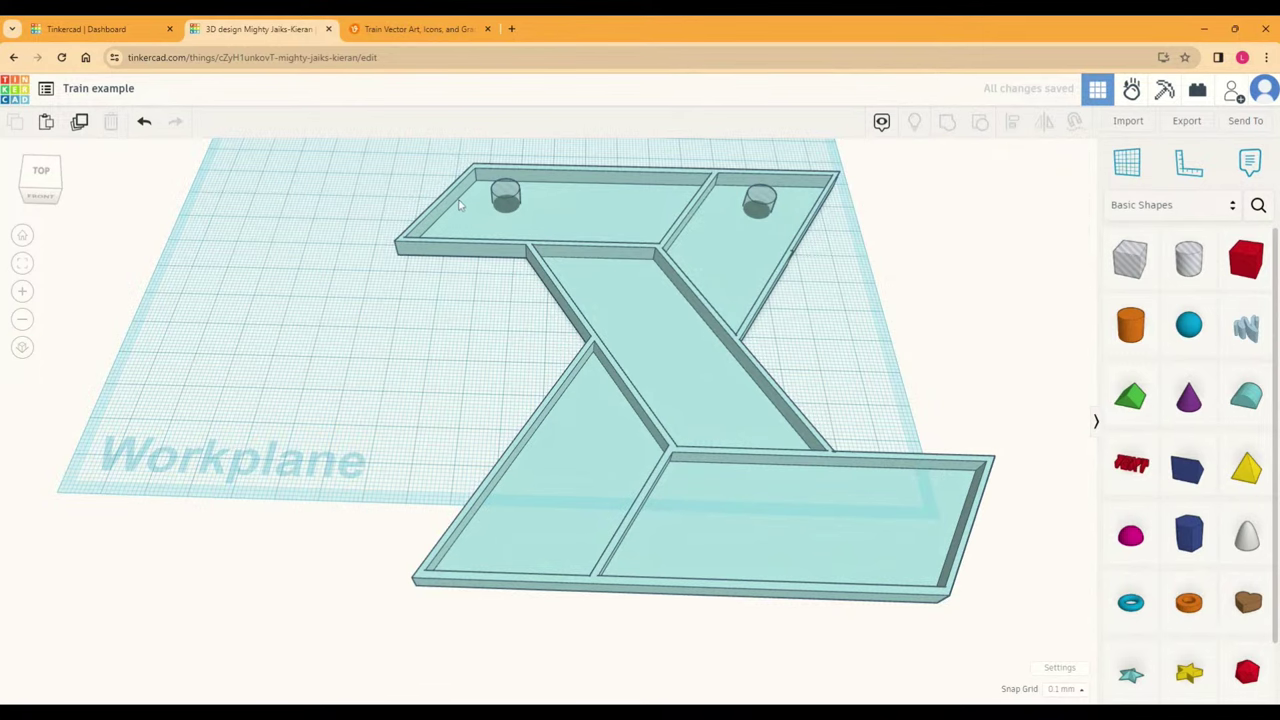
Step: Add a 20 mm box hole and move it about 52.5 mm sideways, clear of the Z shape
right_drag(873, 278, 851, 463)
drag(1130, 258, 460, 397)
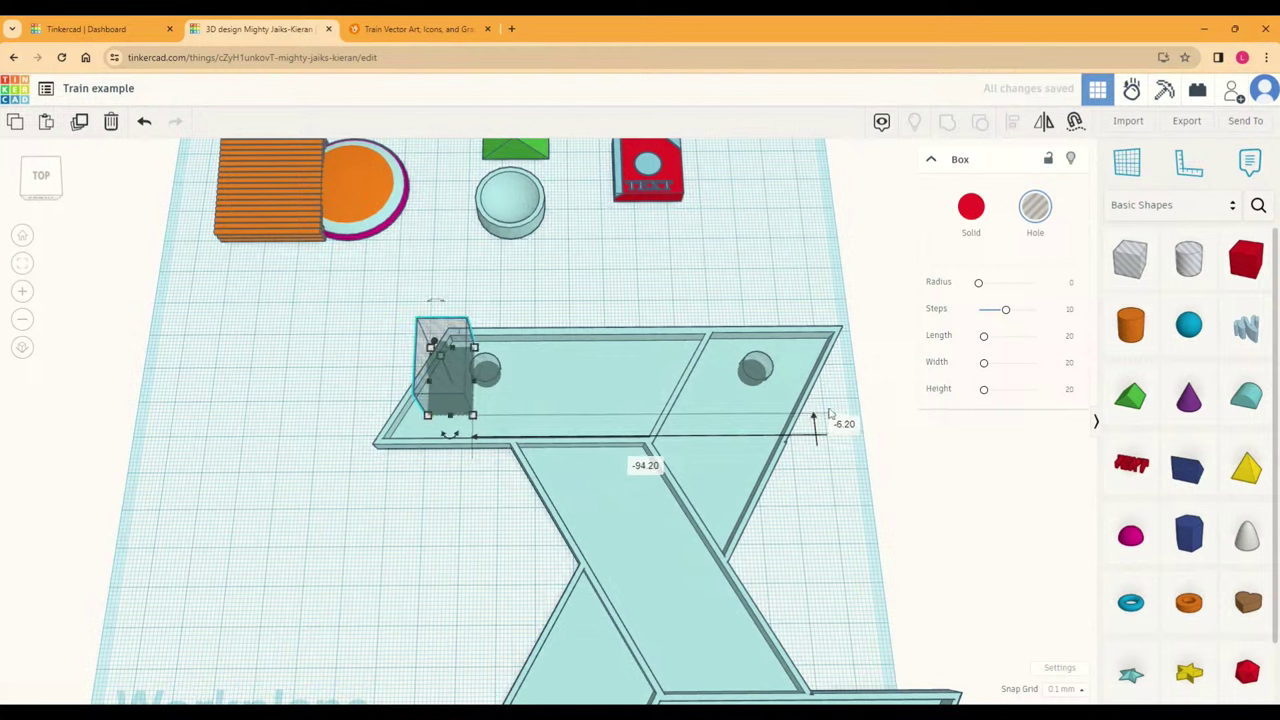
drag(443, 383, 243, 383)
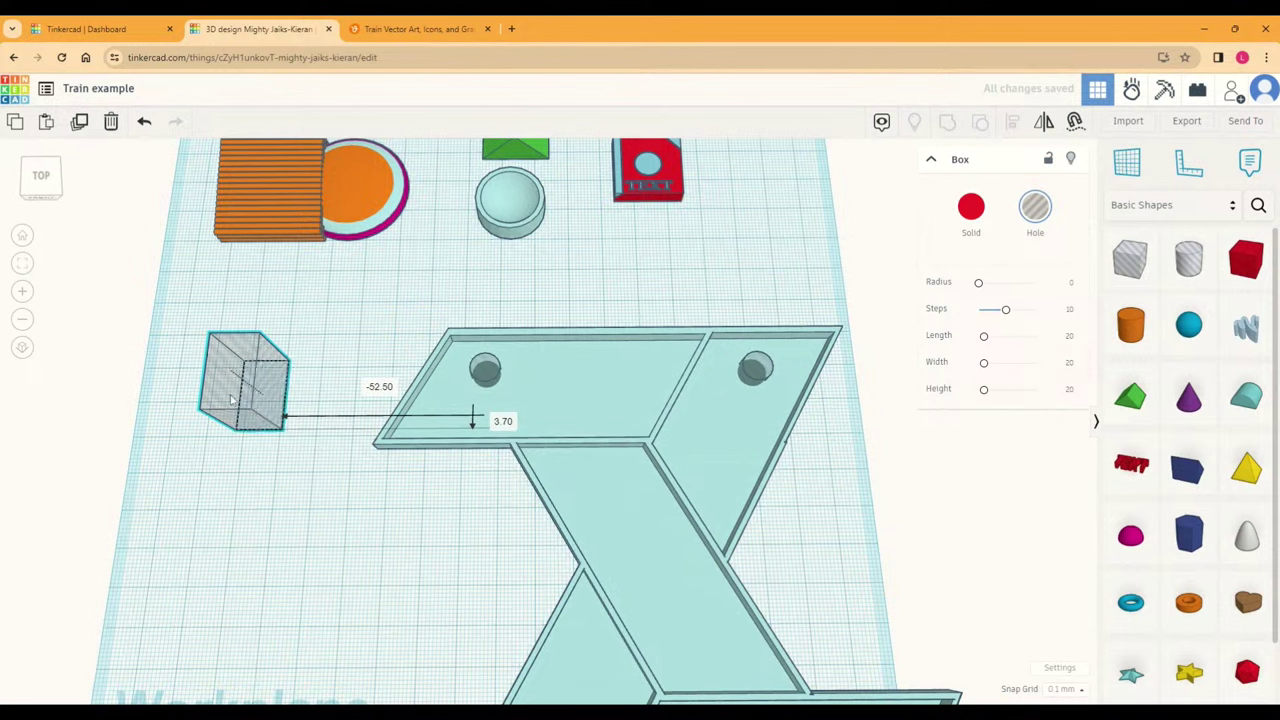
Step: Group the Z shape with the two cylinder holes to cut them through the floor
click(437, 323)
drag(388, 316, 855, 455)
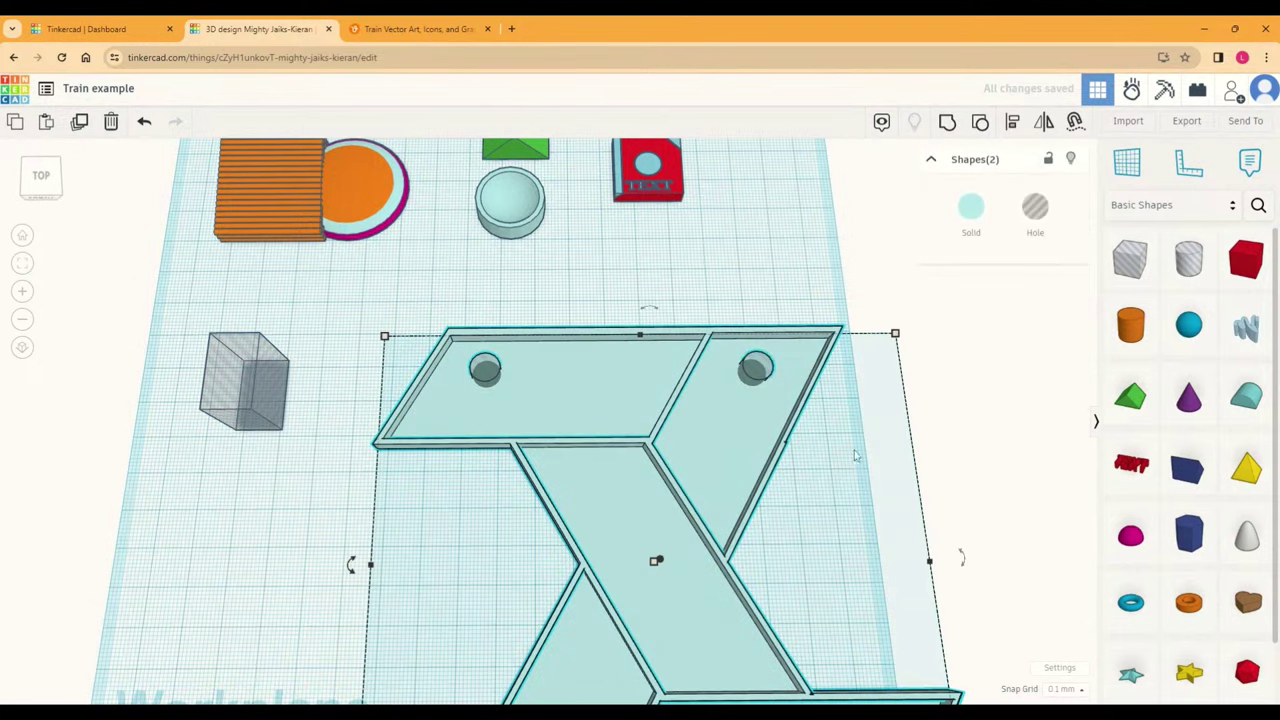
click(947, 122)
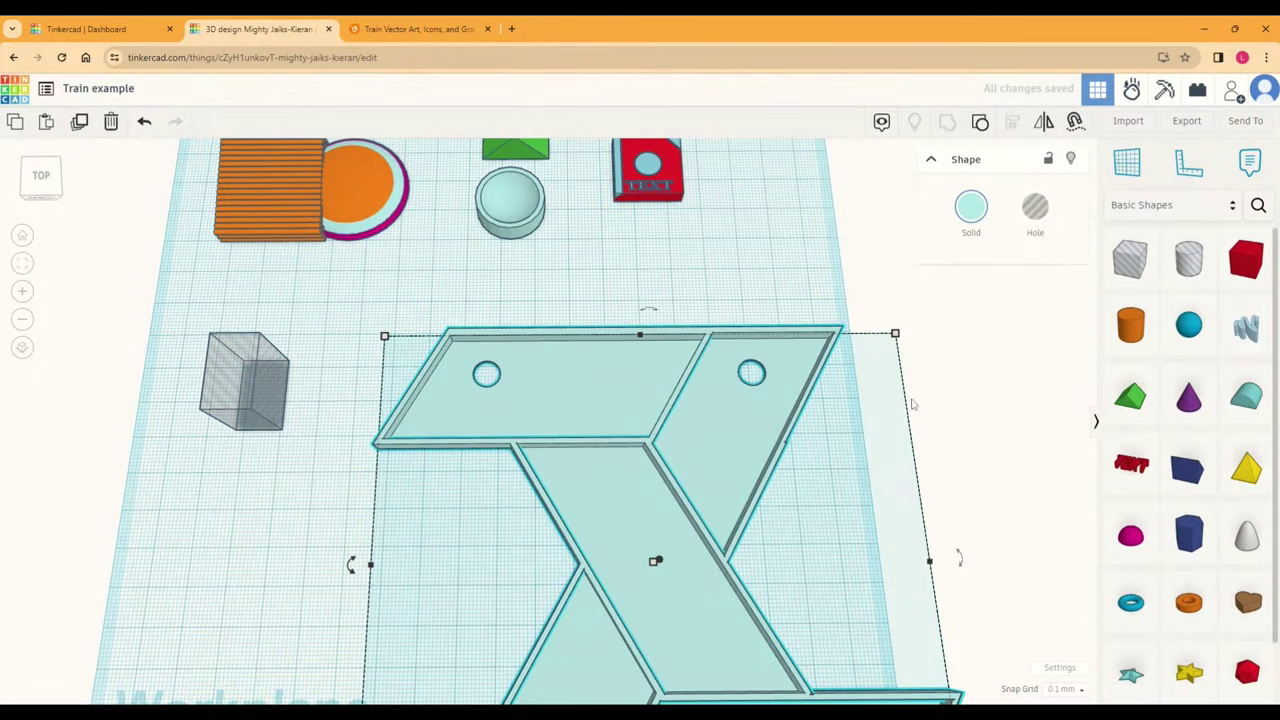
click(838, 462)
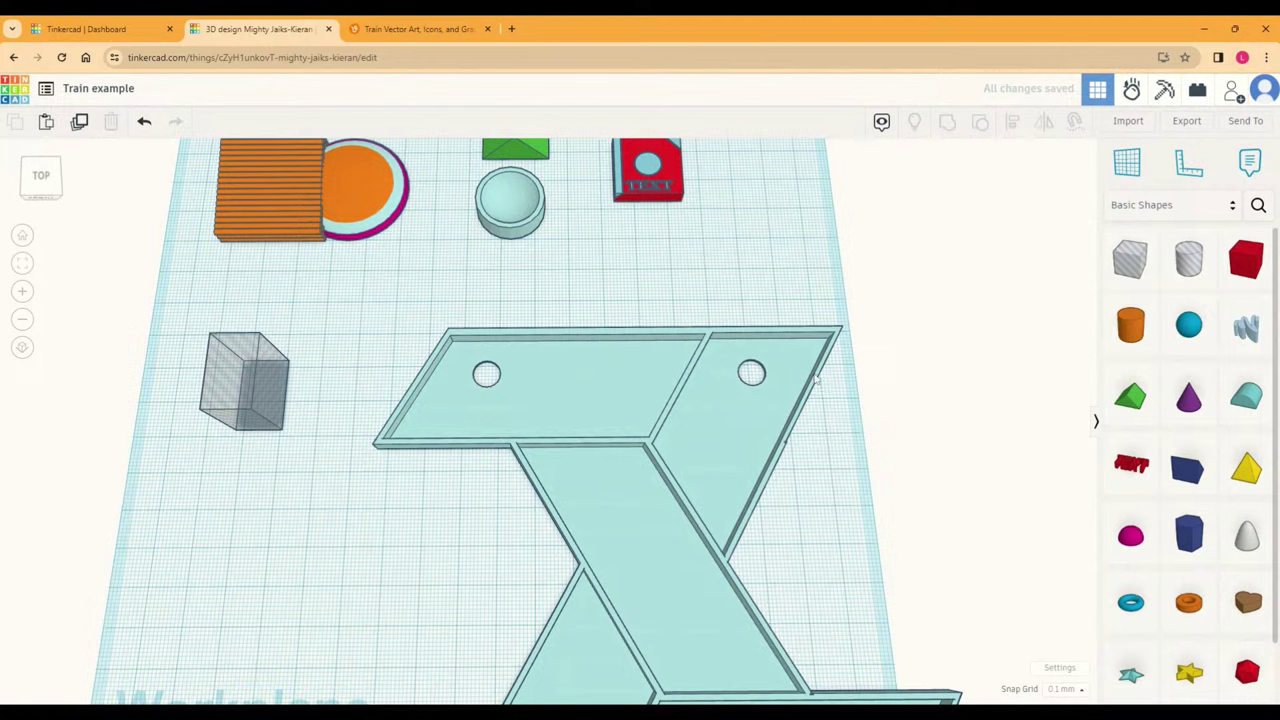
Step: Select the box hole beside the Z shape and change its side-to-side width to make a narrow spacer
click(281, 424)
drag(283, 428, 310, 428)
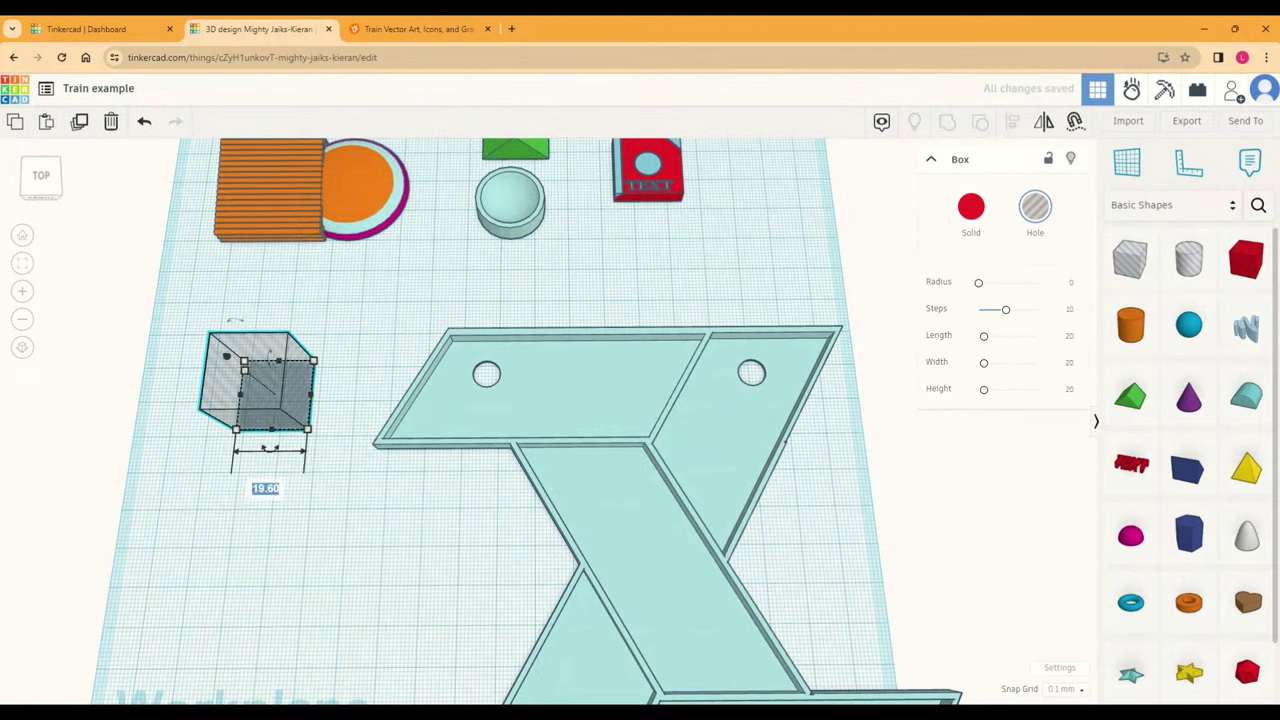
key(Return)
Step: Place the narrow box over the slanted wall beside the outer hole, with its front corner on the Z shape's outer edge
drag(236, 415, 834, 391)
scroll(793, 448, up, 2)
middle_drag(793, 448, 484, 486)
mouse_move(668, 466)
mouse_down()
mouse_move(560, 466)
mouse_move(575, 485)
mouse_move(657, 487)
mouse_up()
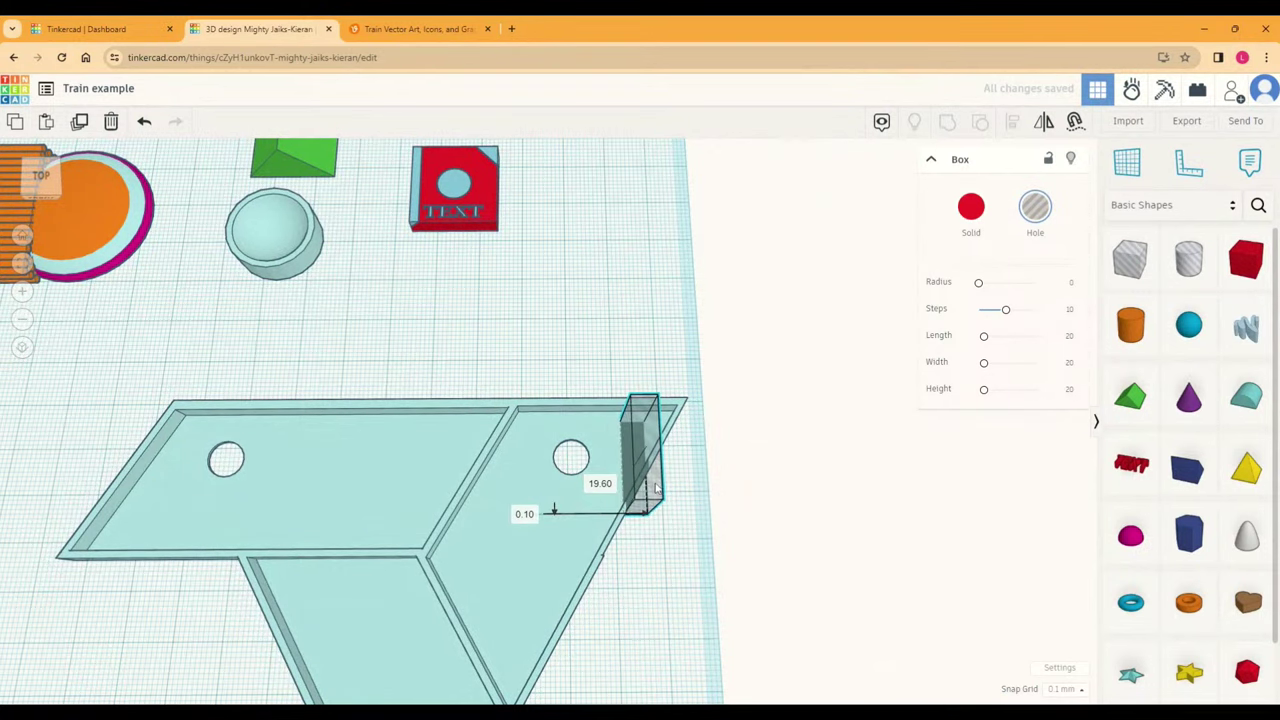
scroll(657, 480, up, 5)
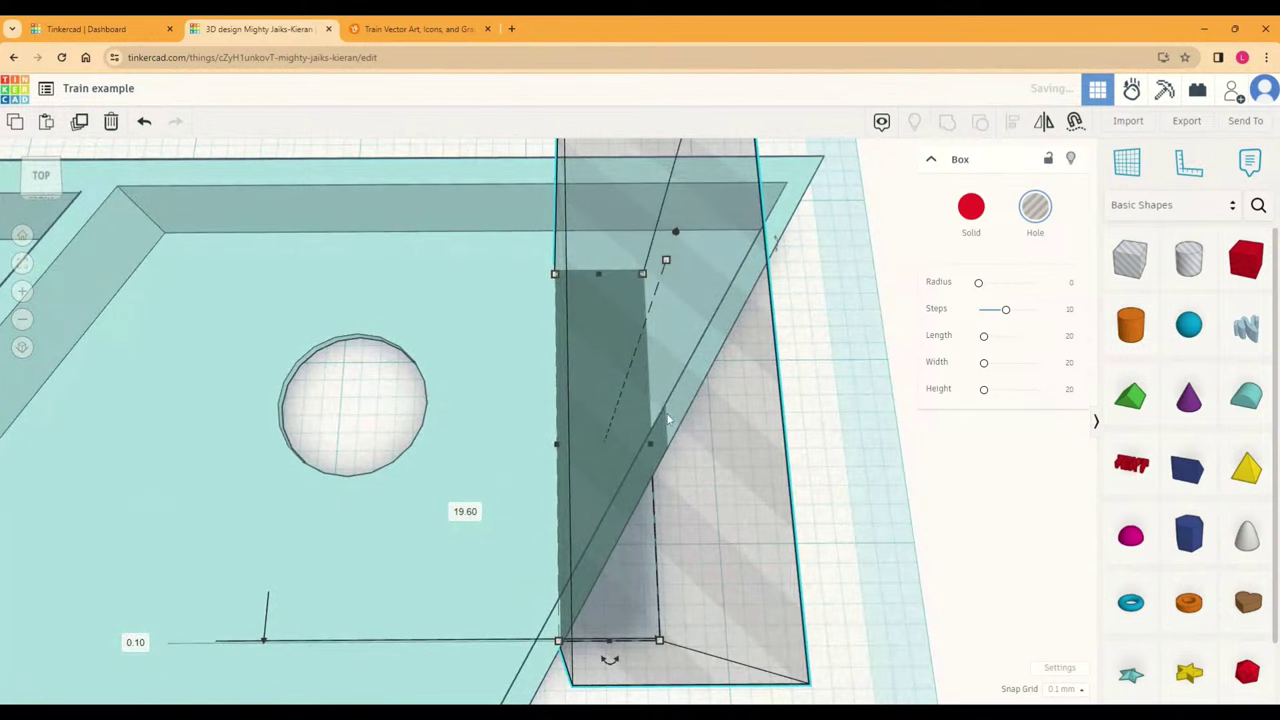
drag(634, 423, 648, 414)
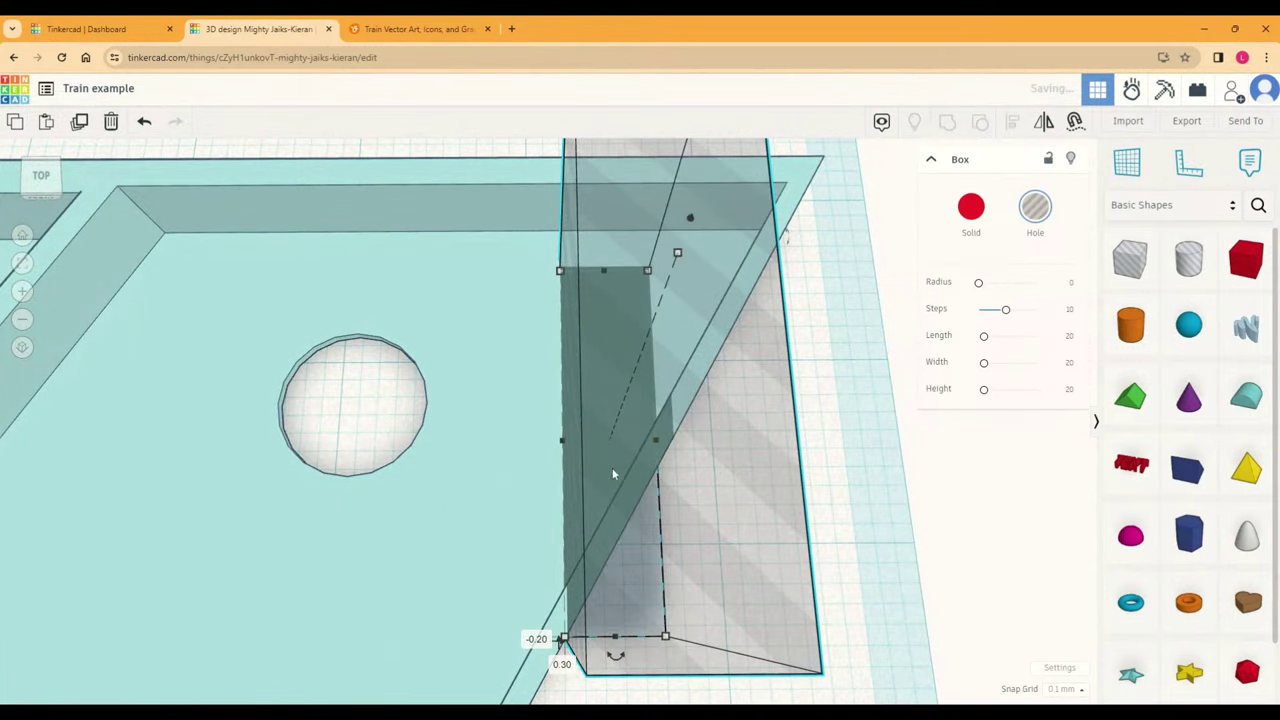
Step: Ungroup the Z shape and shift the pair of cylinder holes 7.3 mm sideways until the outer one meets the box
click(497, 376)
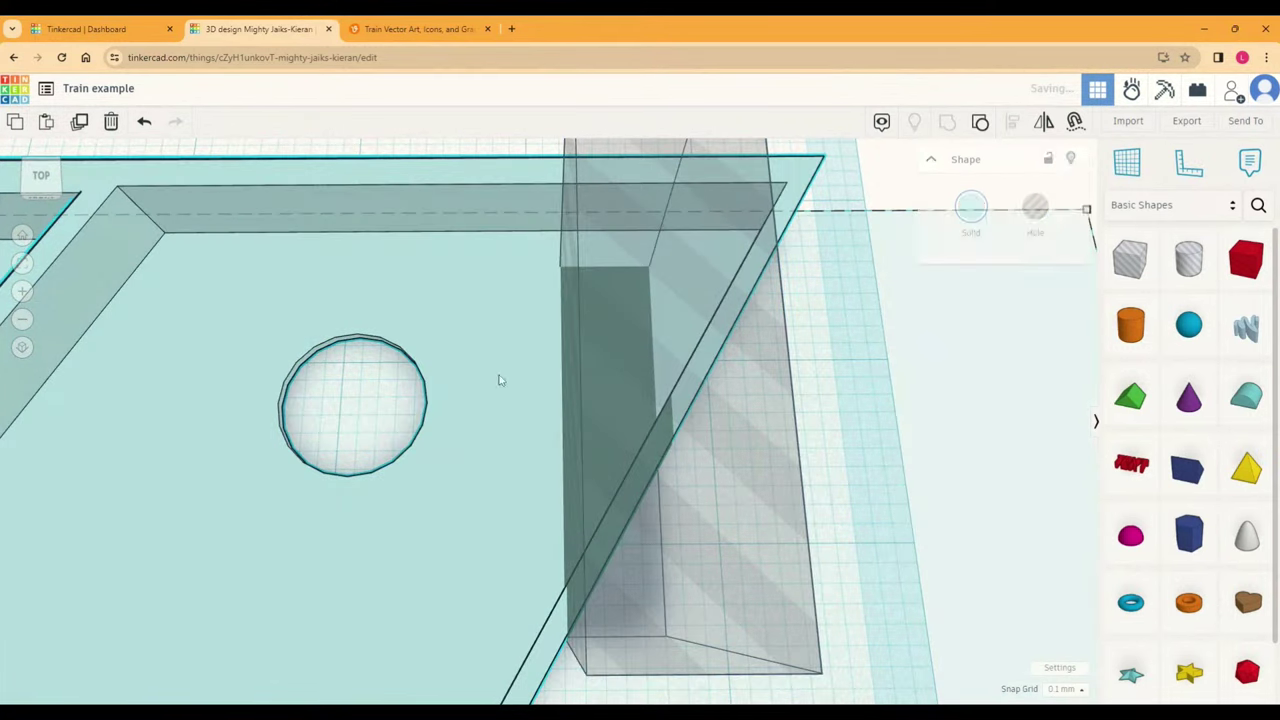
click(980, 121)
drag(377, 414, 462, 427)
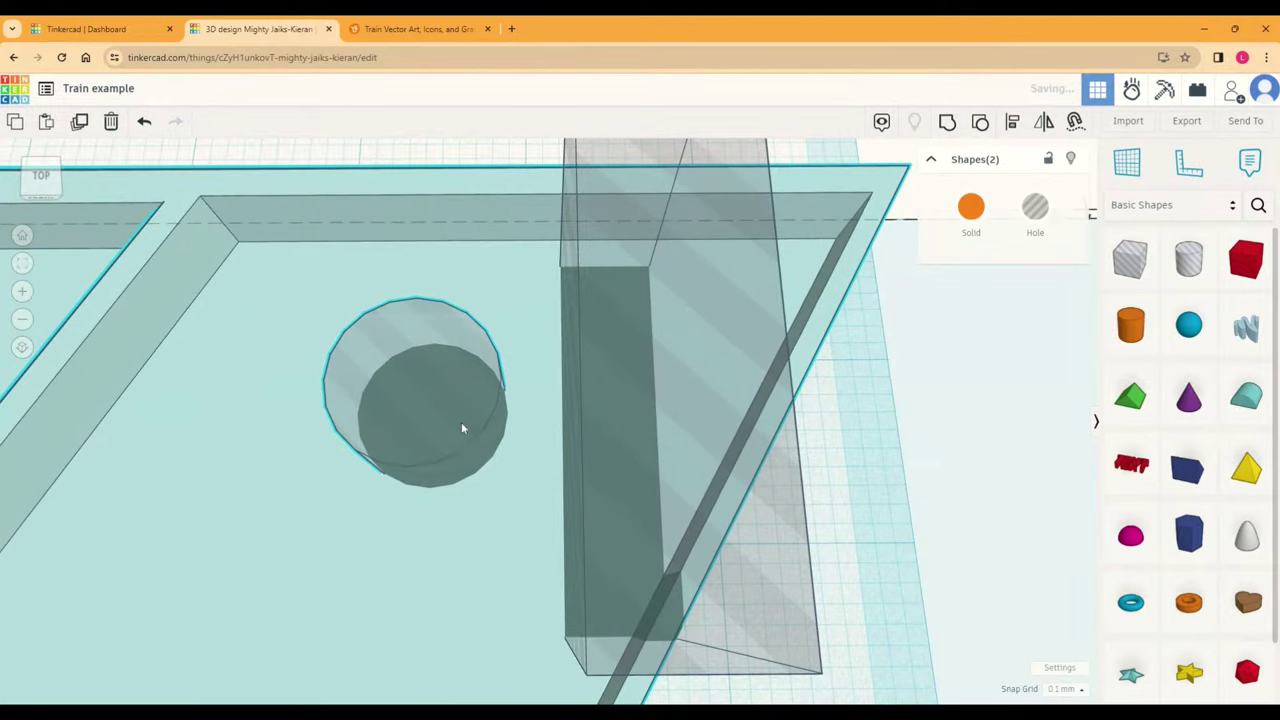
key(ctrl+z)
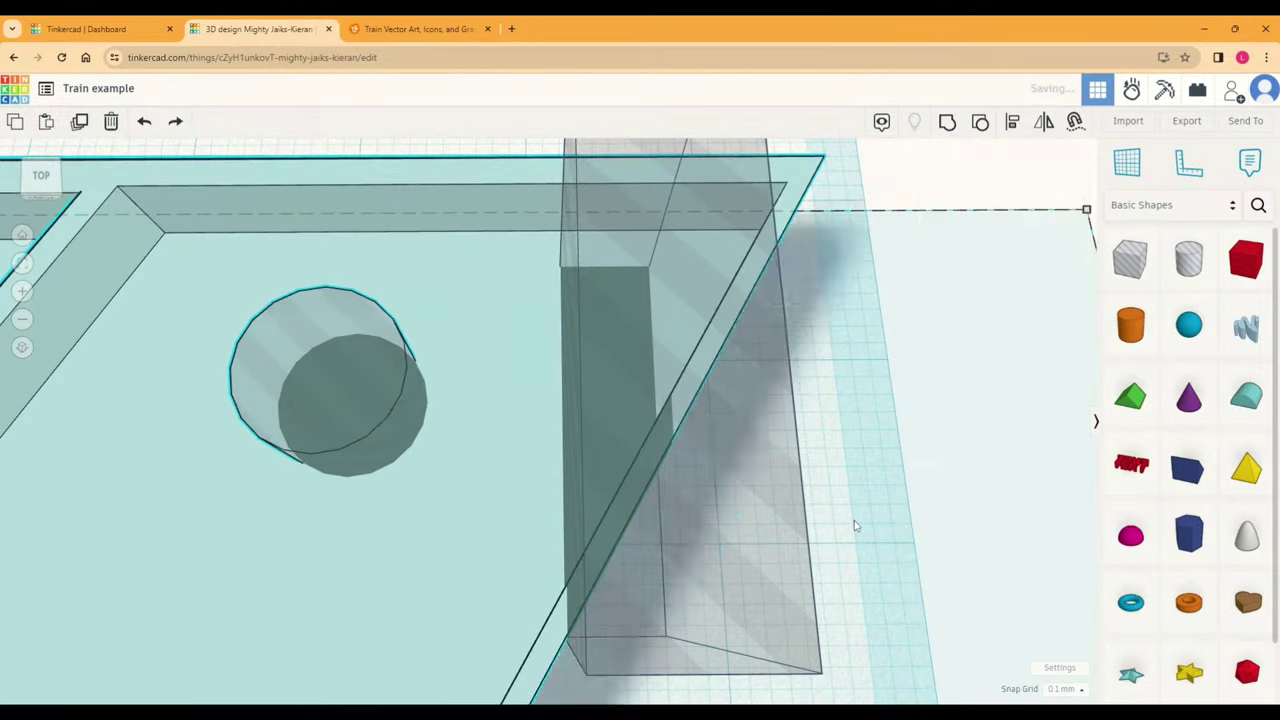
click(266, 412)
drag(347, 438, 514, 434)
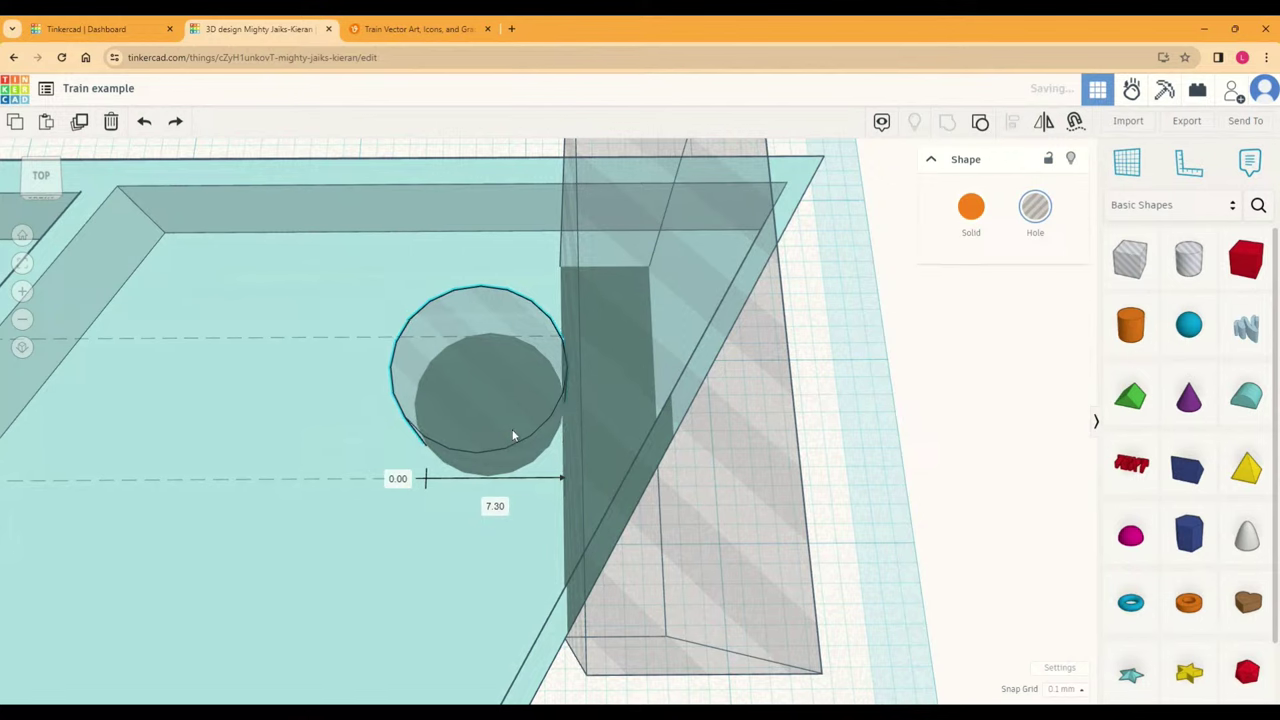
Step: Delete the narrow spacer box from the corner of the Z shape
click(834, 471)
click(799, 540)
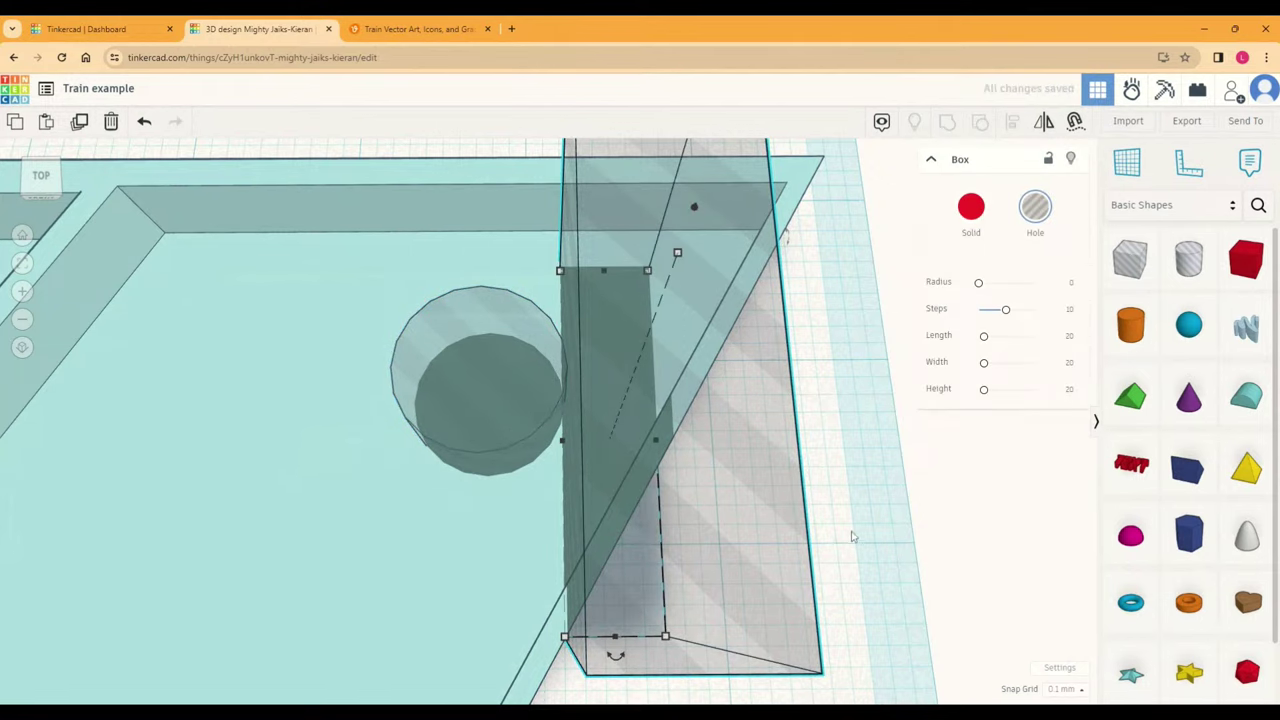
key(Delete)
Step: Group the Z shape with the repositioned cylinder holes to cut both holes through its floor
scroll(603, 466, down, 6)
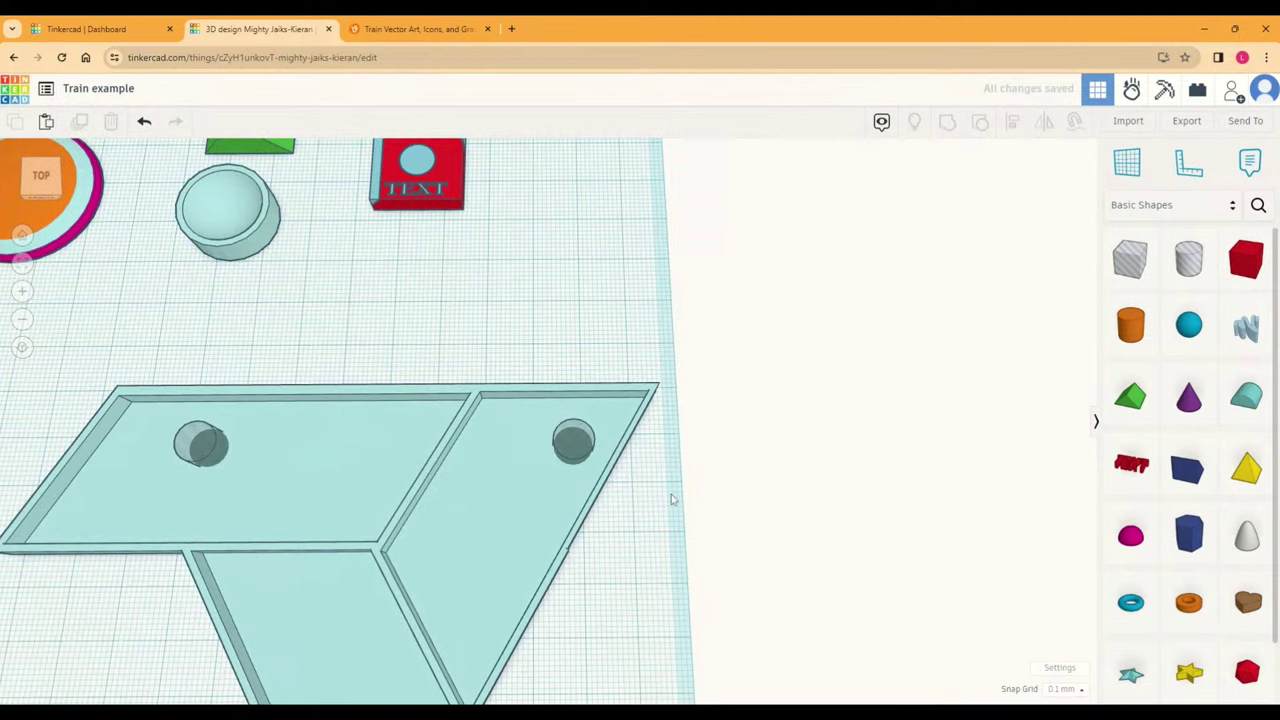
click(536, 428)
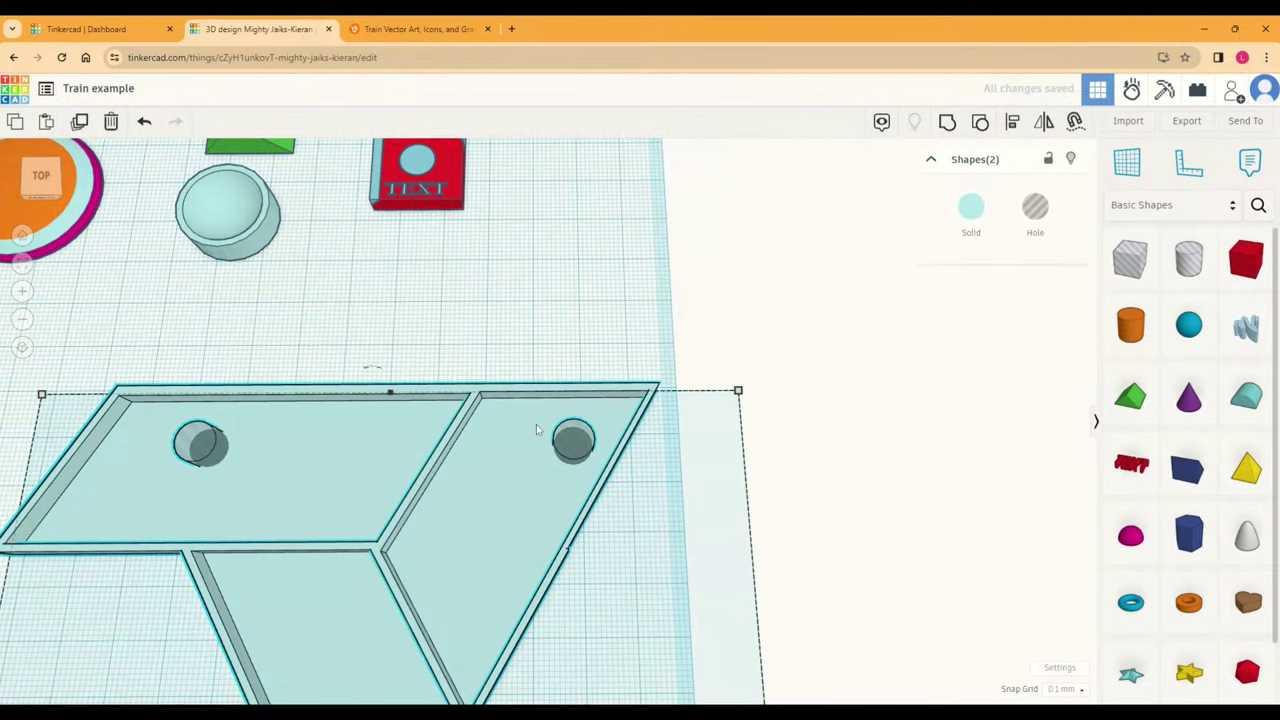
click(946, 124)
scroll(497, 353, down, 3)
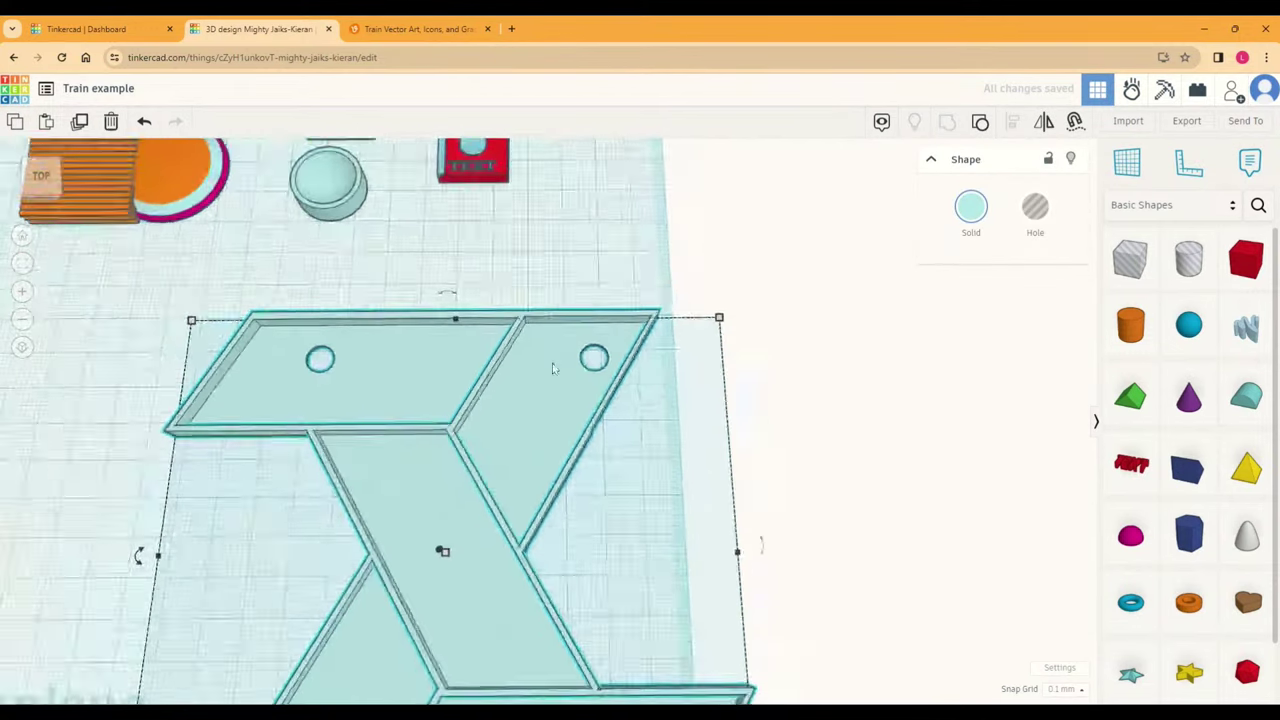
Step: Move the finished Z shape about 35 mm sideways, away from the near edge of the workplane
middle_drag(751, 496, 627, 370)
drag(549, 376, 640, 412)
drag(516, 436, 397, 434)
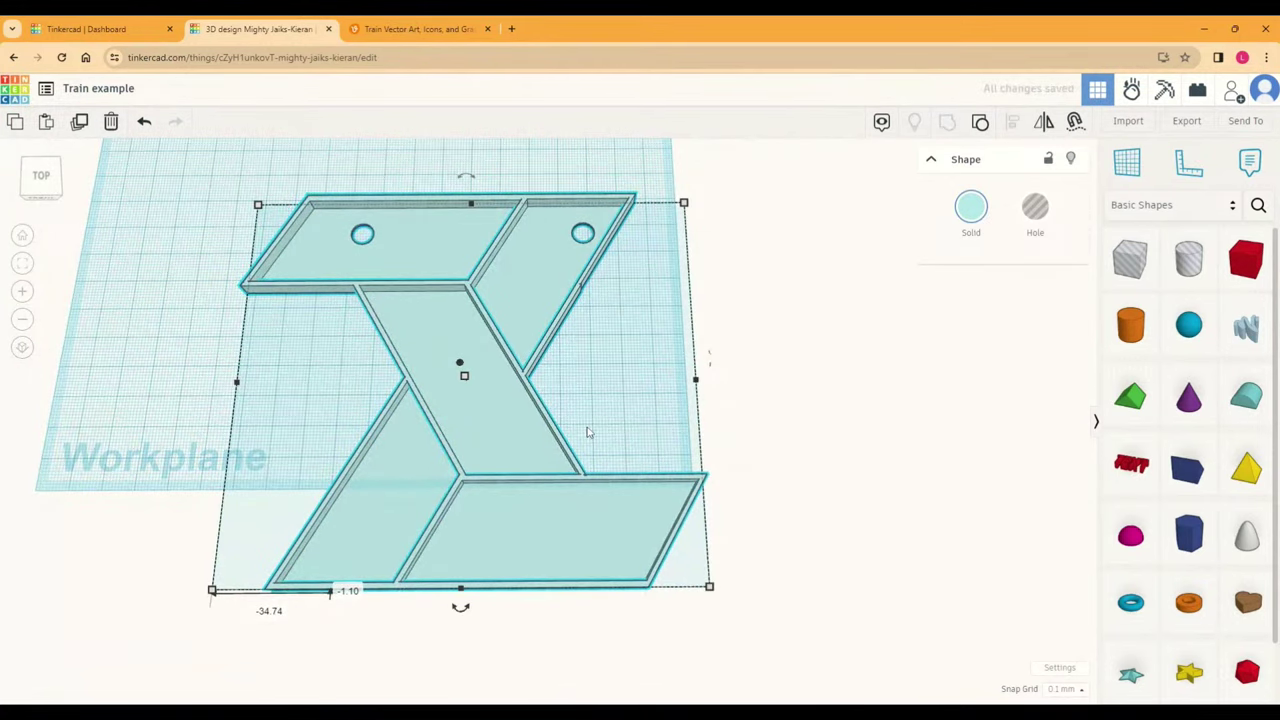
Step: Import the file "Backsplash Z tile hex.stl" and place the hexagon over the notch between the Z shape's arms
click(1130, 120)
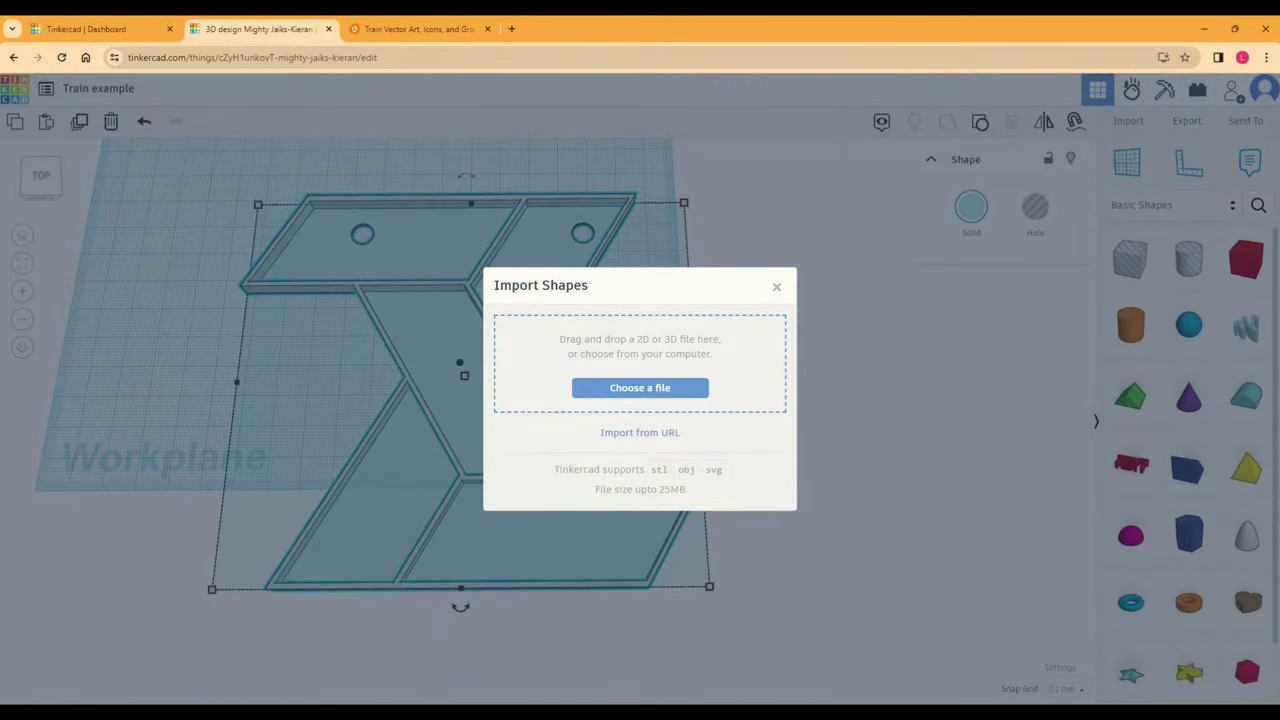
click(752, 548)
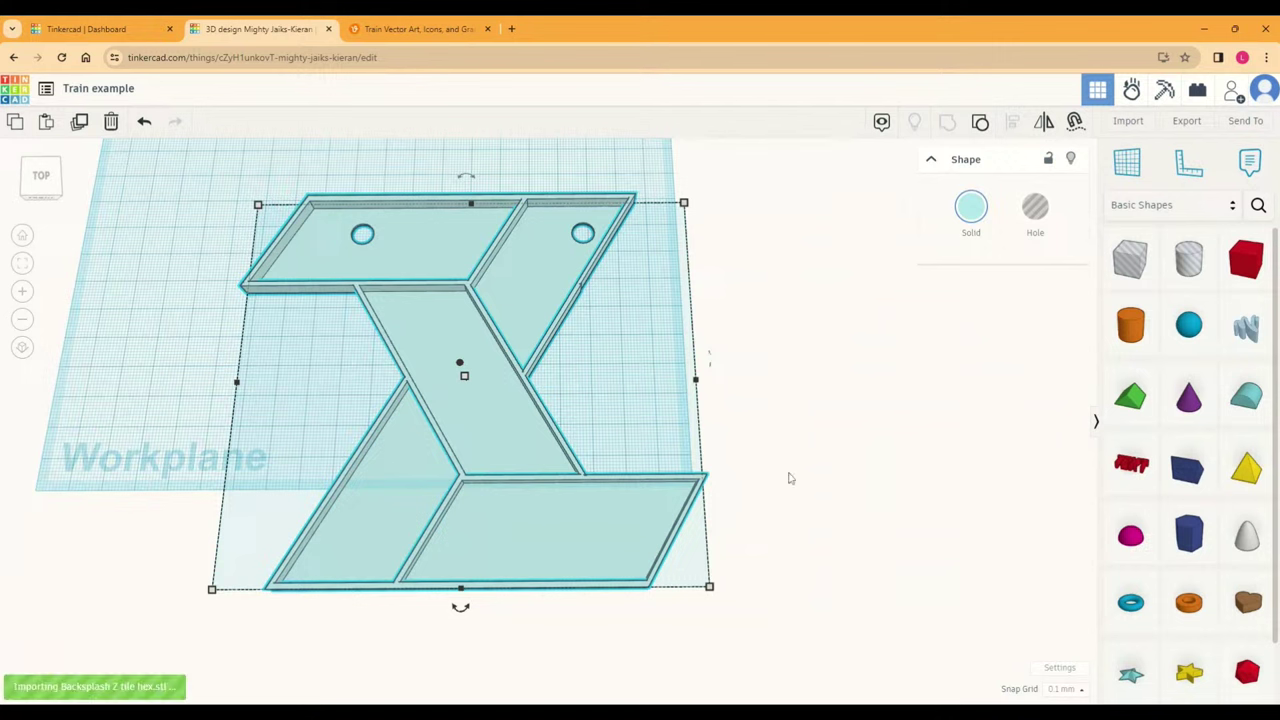
drag(398, 251, 610, 424)
Step: Select the Z shape and the hexagon together and give both the same light teal solid colour
click(770, 435)
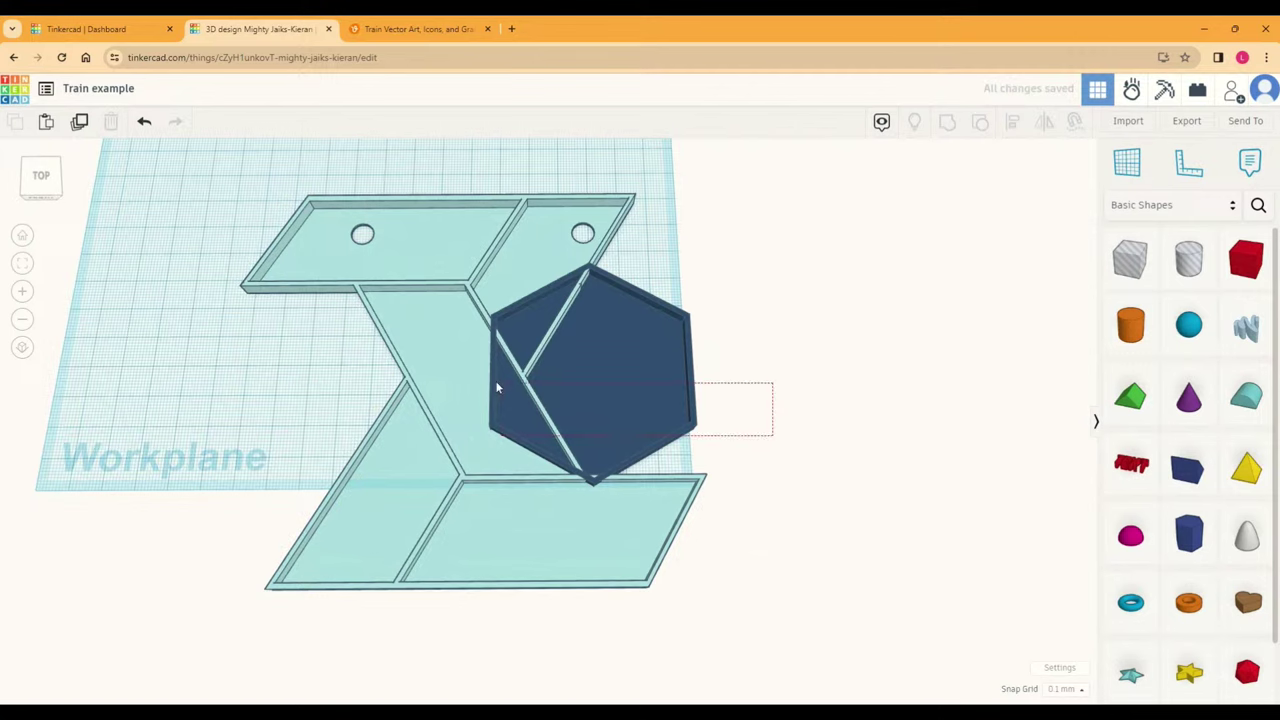
drag(534, 395, 532, 395)
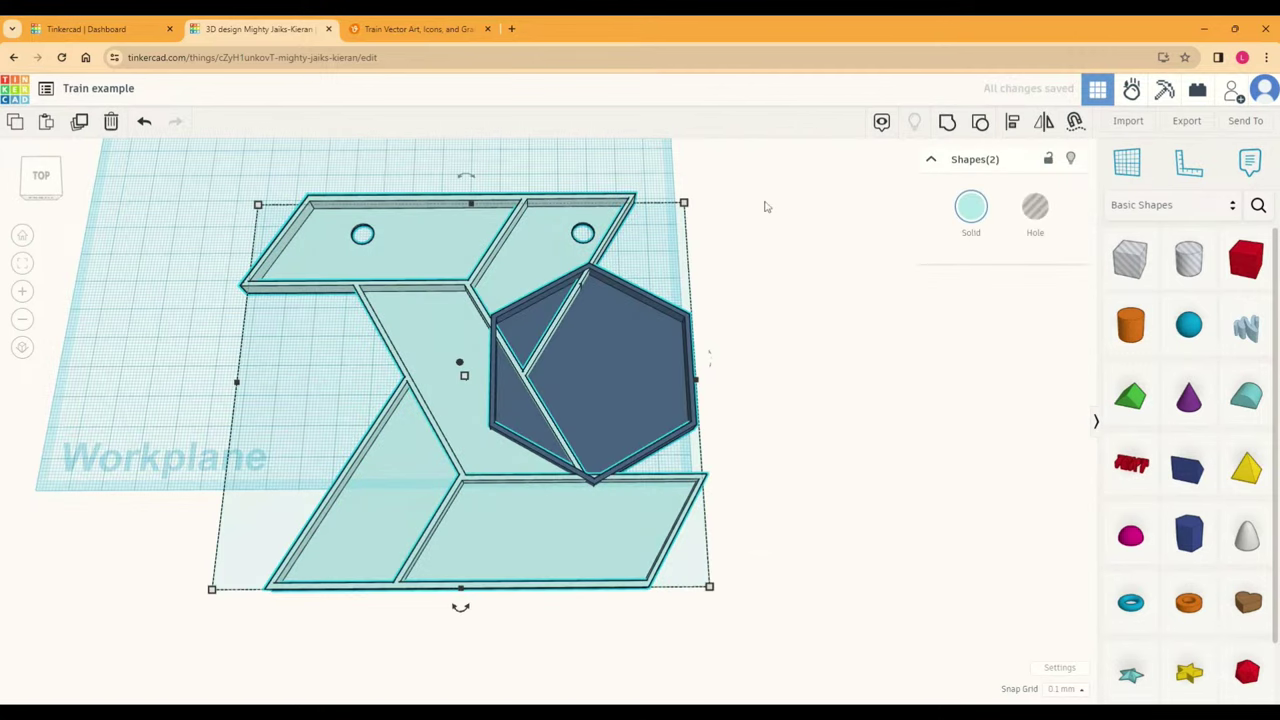
click(777, 420)
Step: Add a solid tube over the hole in the Z shape's larger rear panel
right_drag(777, 420, 798, 456)
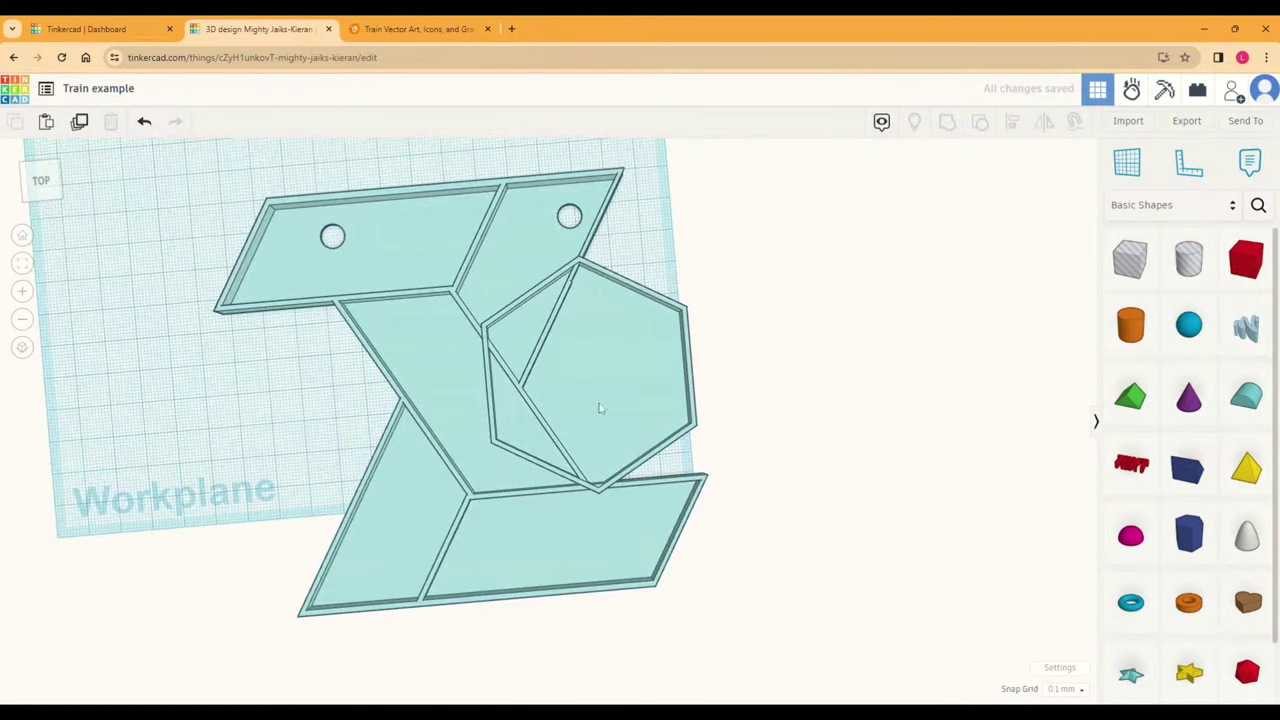
right_drag(479, 517, 426, 372)
right_drag(631, 414, 642, 421)
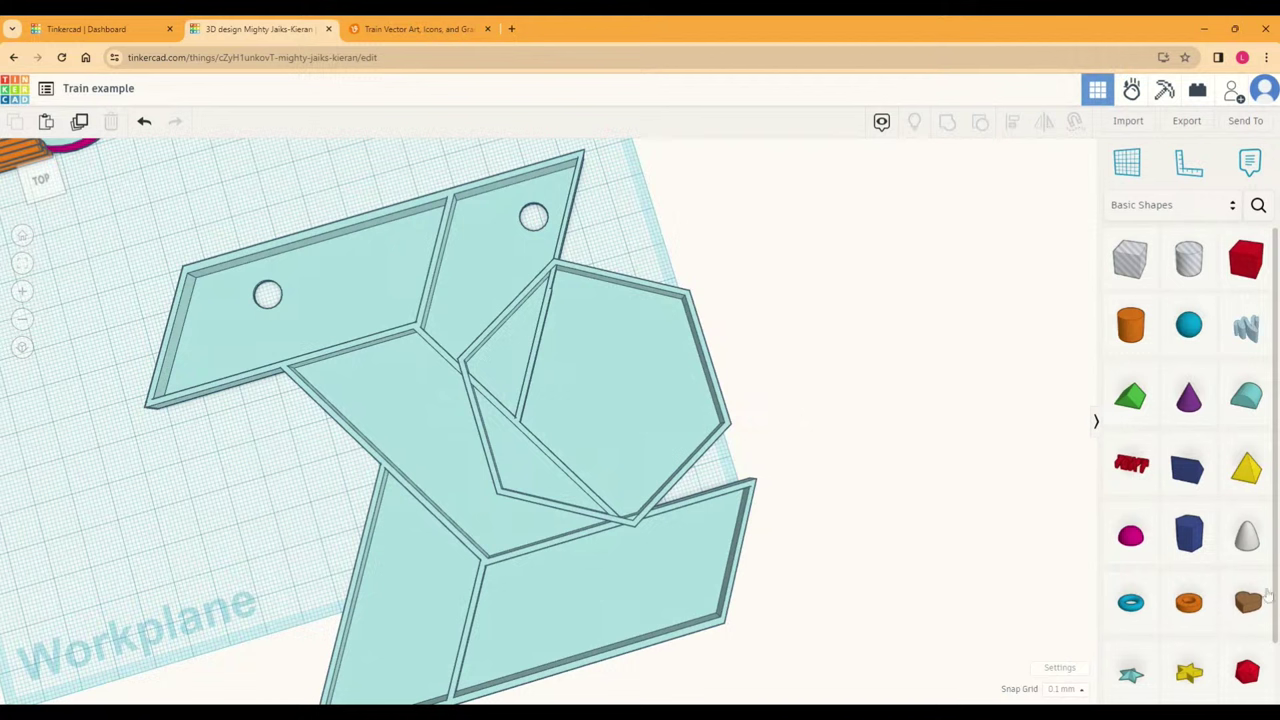
drag(1198, 617, 265, 299)
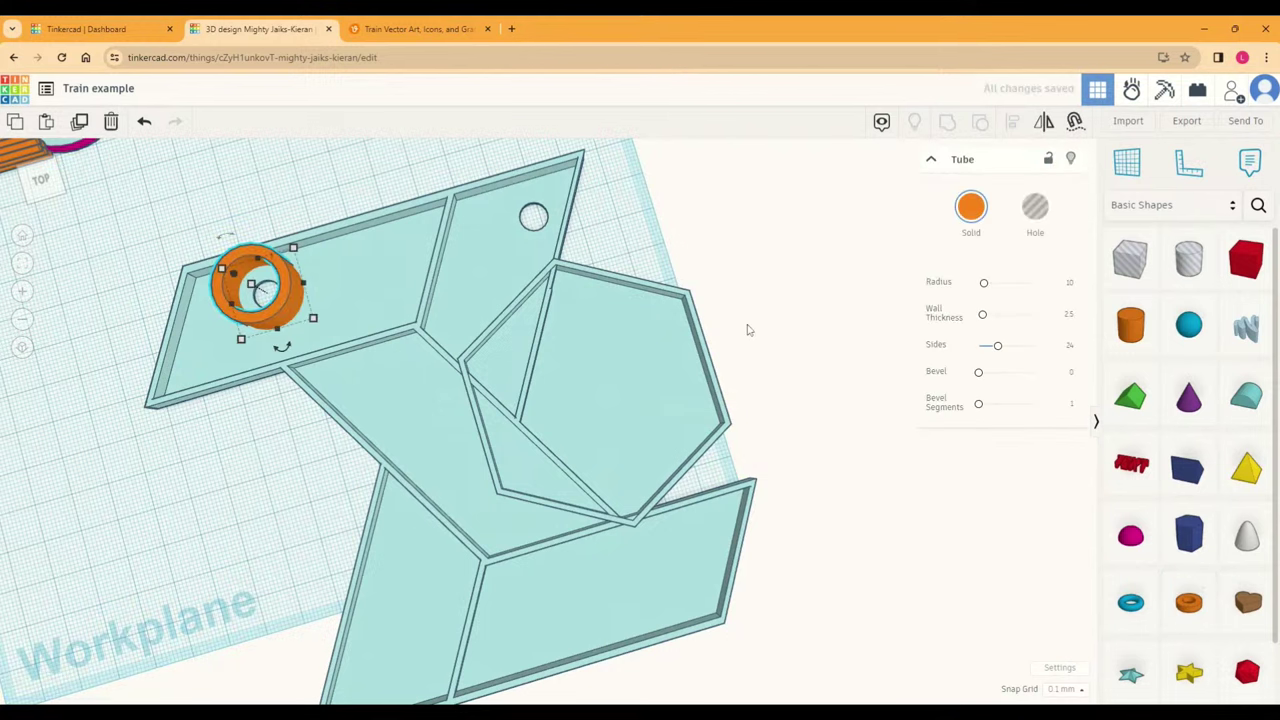
Step: Shrink the tube evenly in length and width and position it closely around the hole
click(236, 318)
click(234, 308)
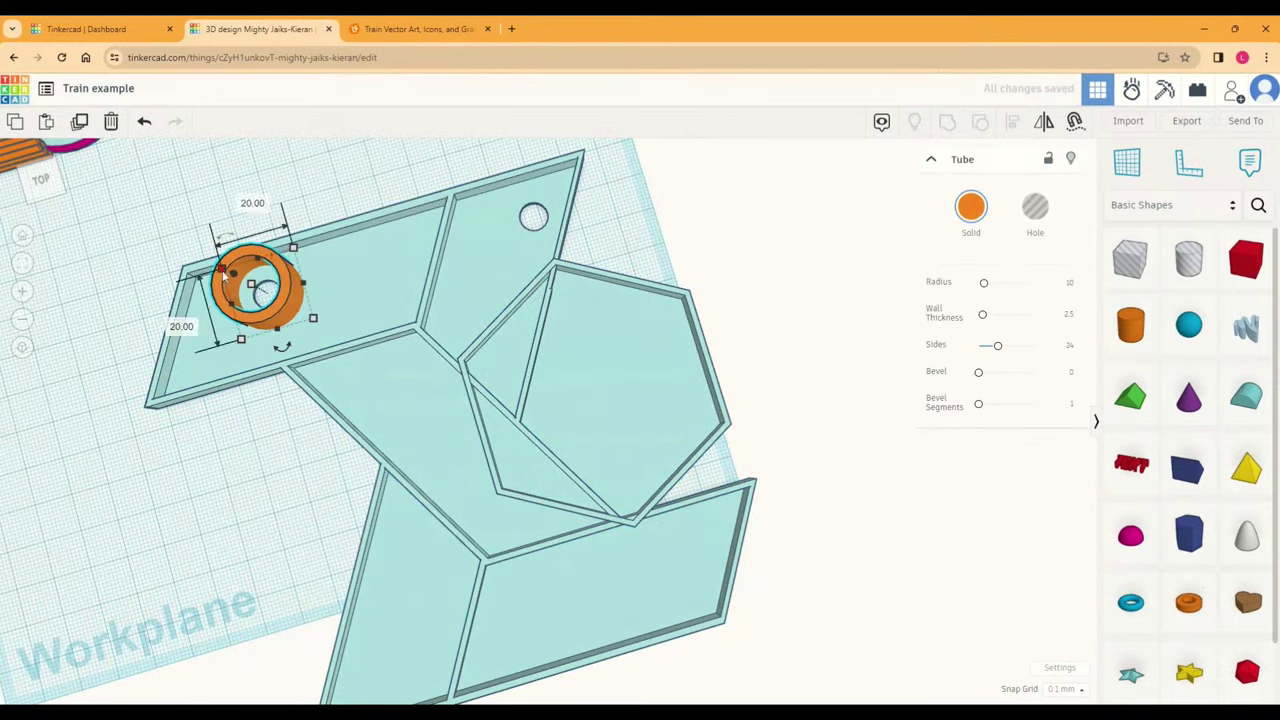
drag(224, 272, 262, 330)
scroll(262, 318, up, 5)
scroll(262, 318, up, 3)
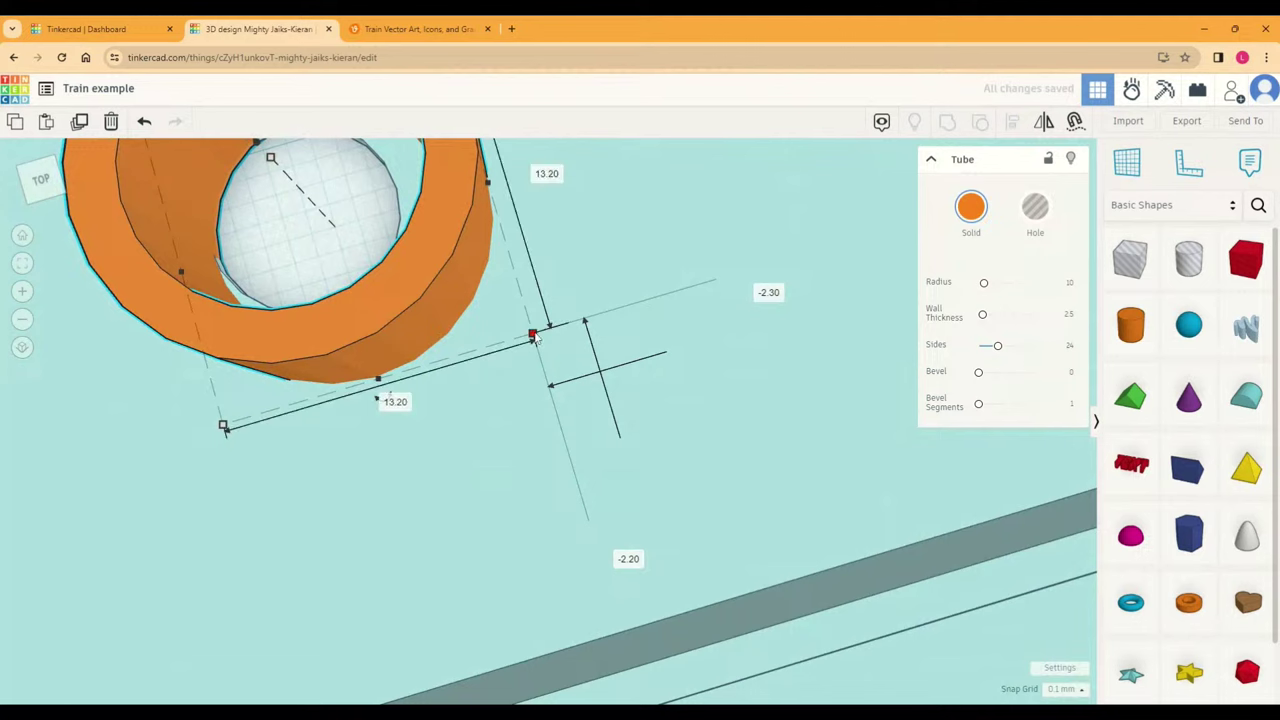
drag(508, 328, 443, 284)
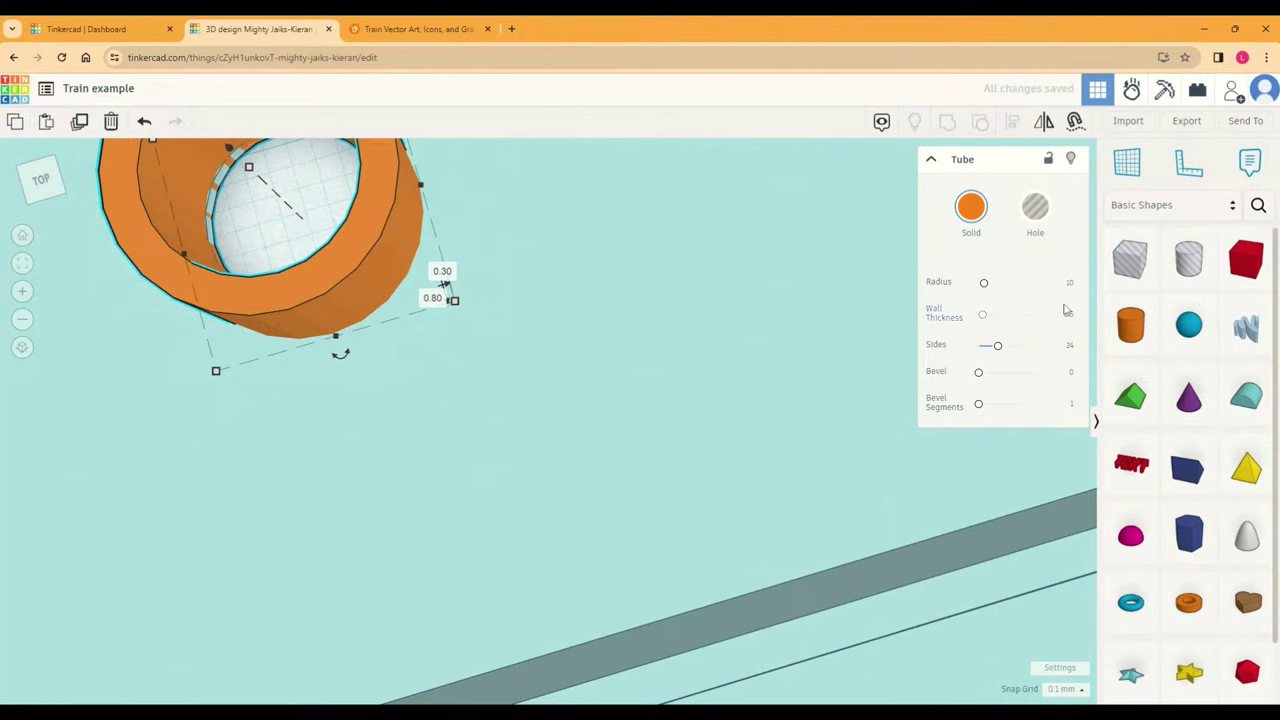
Step: Duplicate the solid tube and position the copy closely around the hole in the Z shape's smaller rear panel
scroll(735, 360, down, 3)
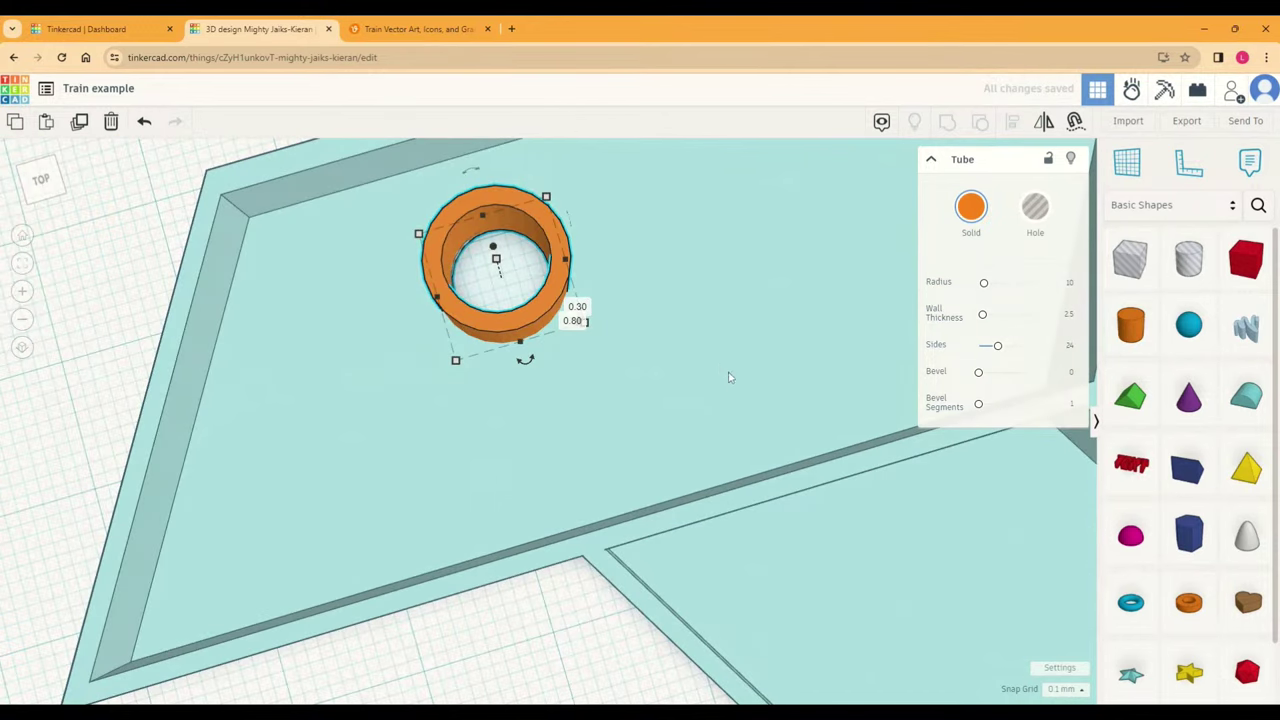
right_drag(720, 369, 715, 432)
scroll(780, 411, down, 4)
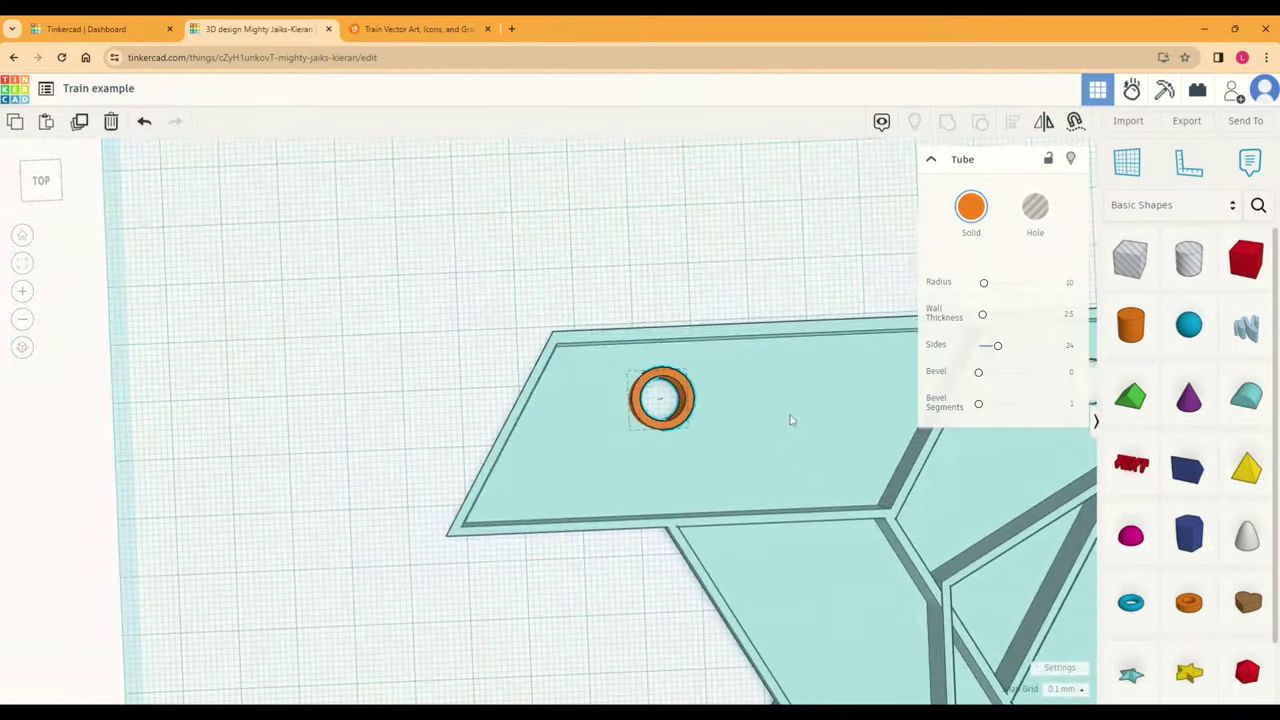
right_drag(795, 410, 684, 400)
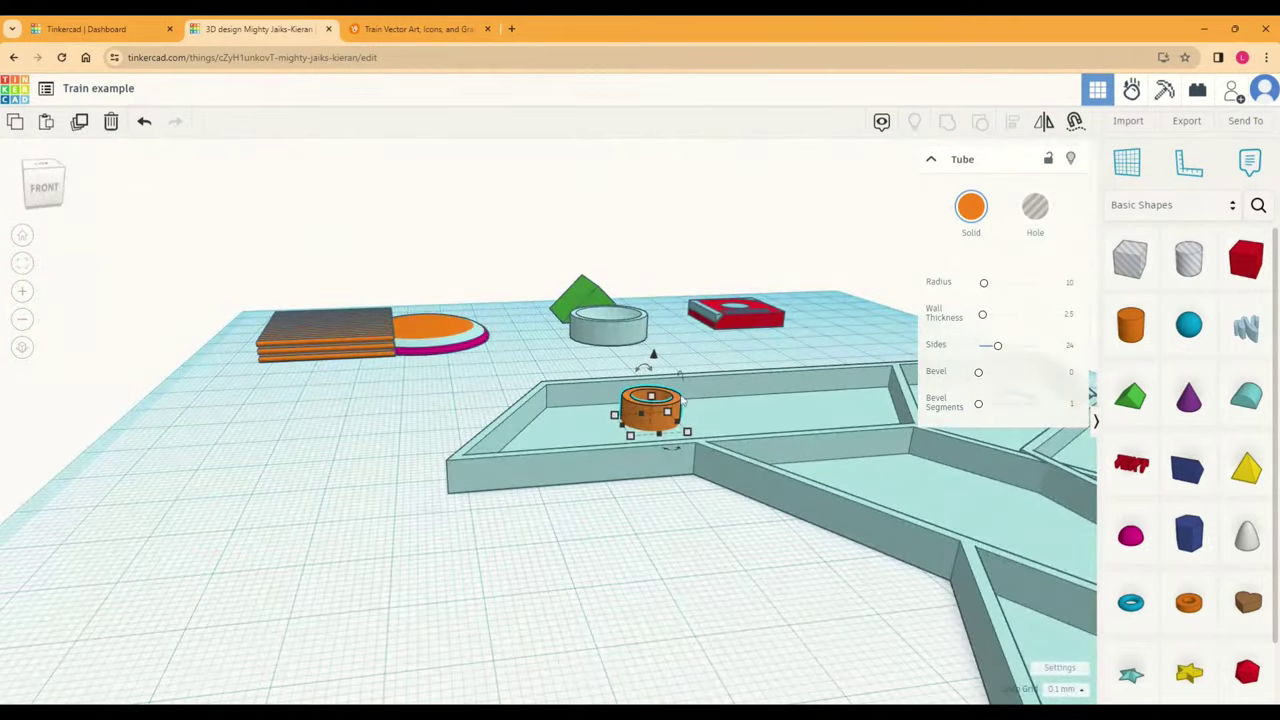
right_drag(815, 418, 700, 450)
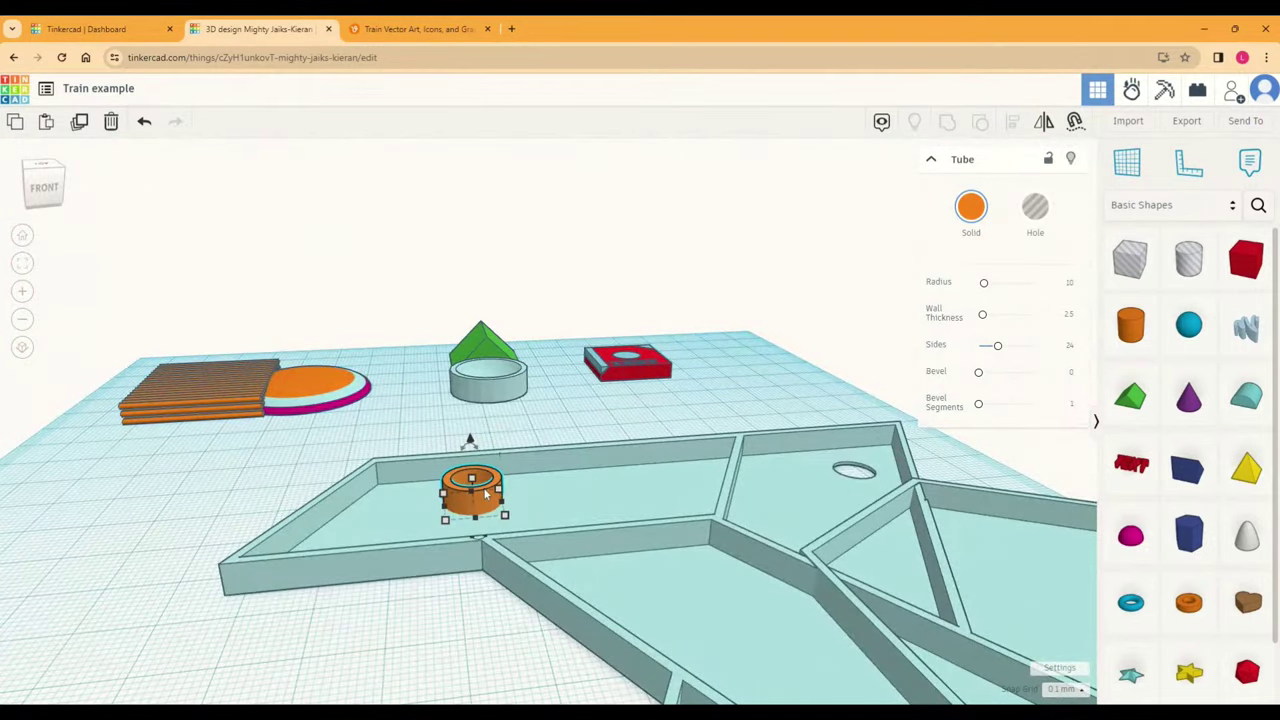
click(80, 121)
drag(472, 490, 879, 467)
scroll(1045, 517, up, 3)
right_drag(1045, 517, 1018, 555)
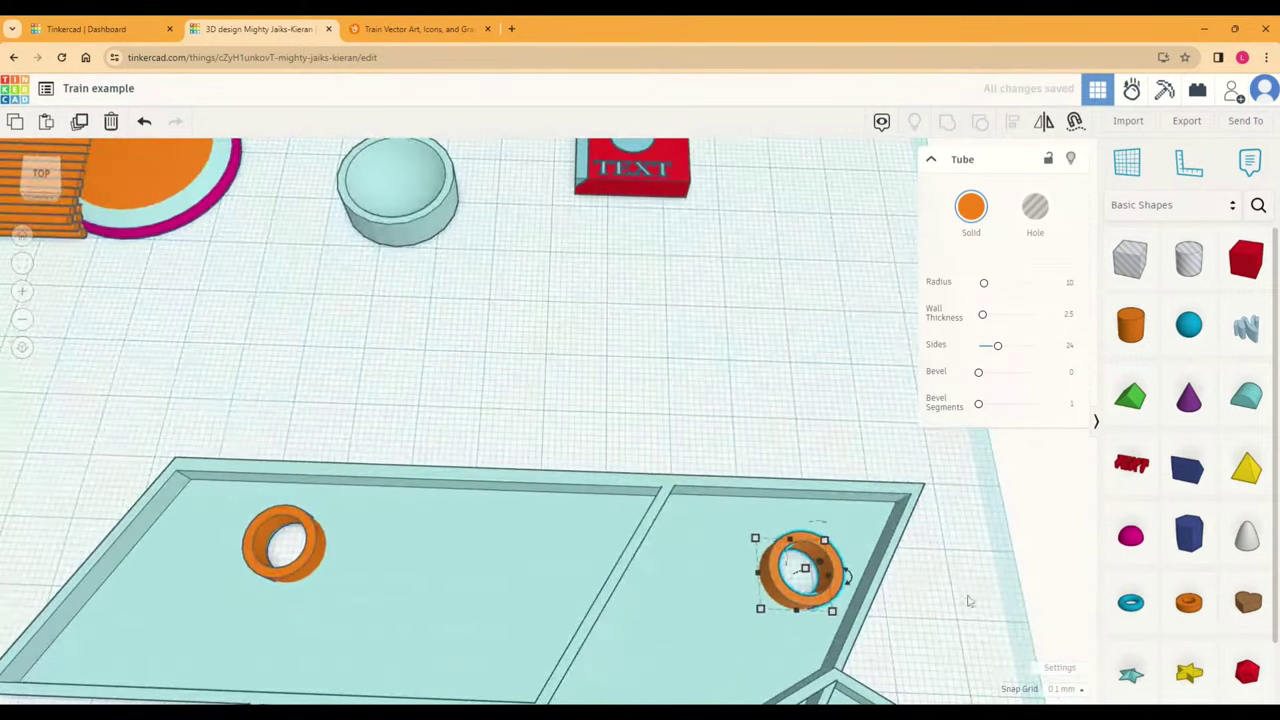
scroll(970, 598, up, 5)
right_drag(760, 575, 700, 565)
drag(522, 553, 583, 552)
Step: Try the second tube as a hole and return it to solid
click(1026, 222)
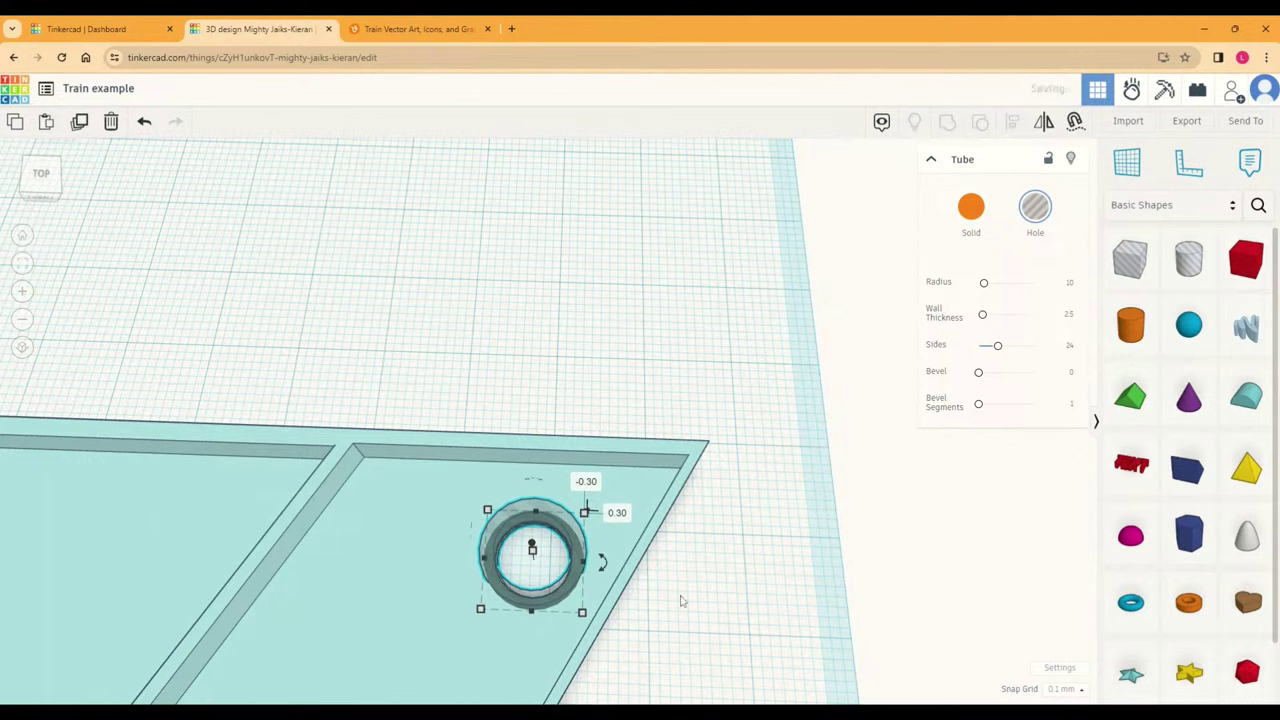
click(729, 600)
right_drag(729, 600, 791, 586)
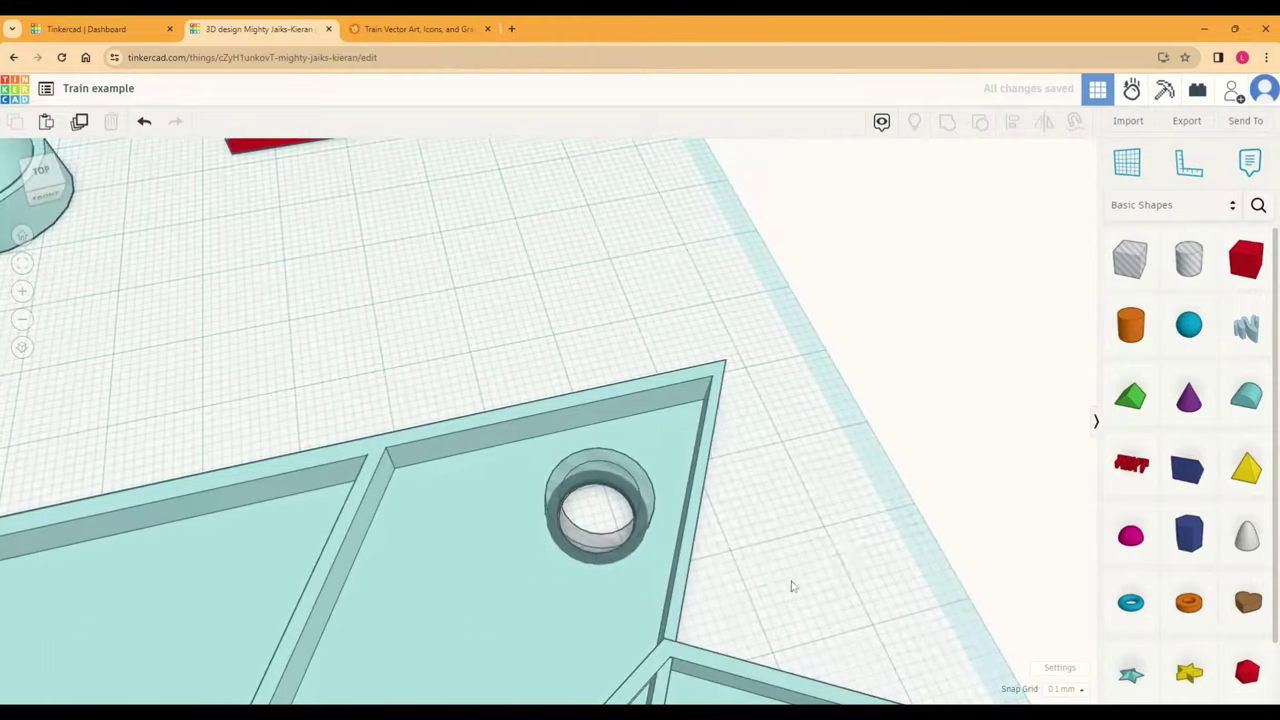
scroll(835, 563, down, 5)
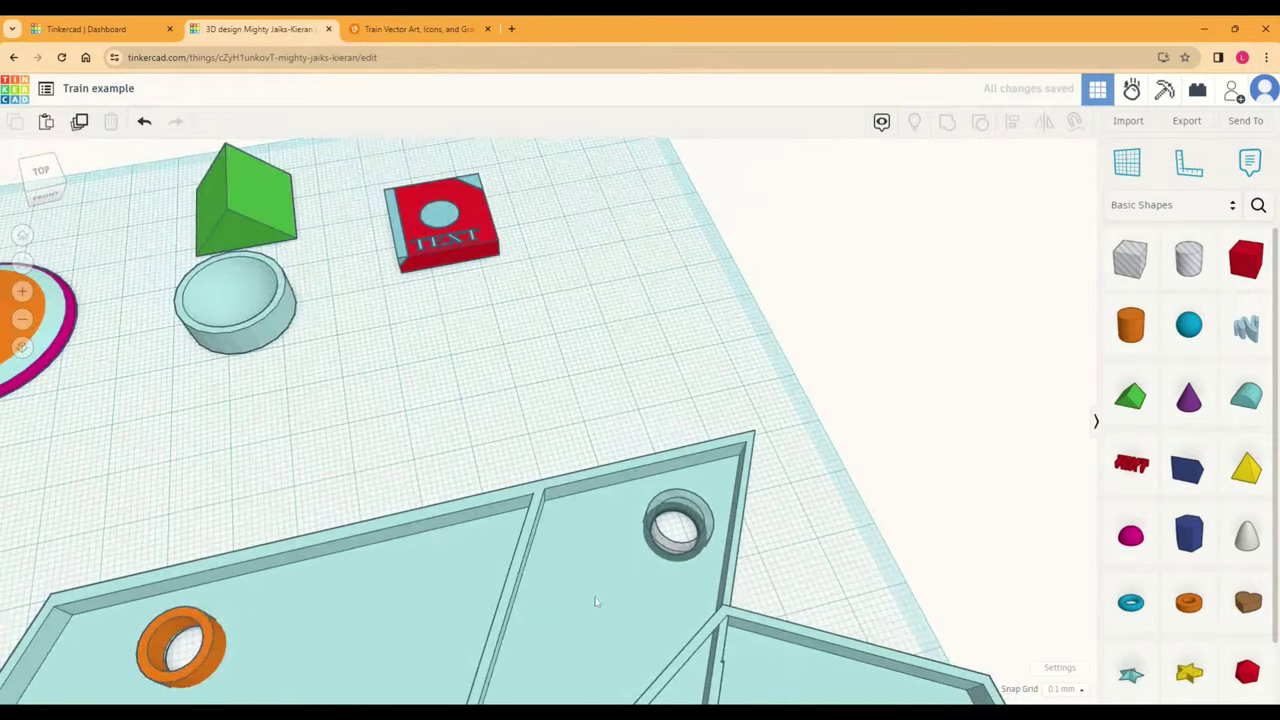
click(597, 598)
click(700, 528)
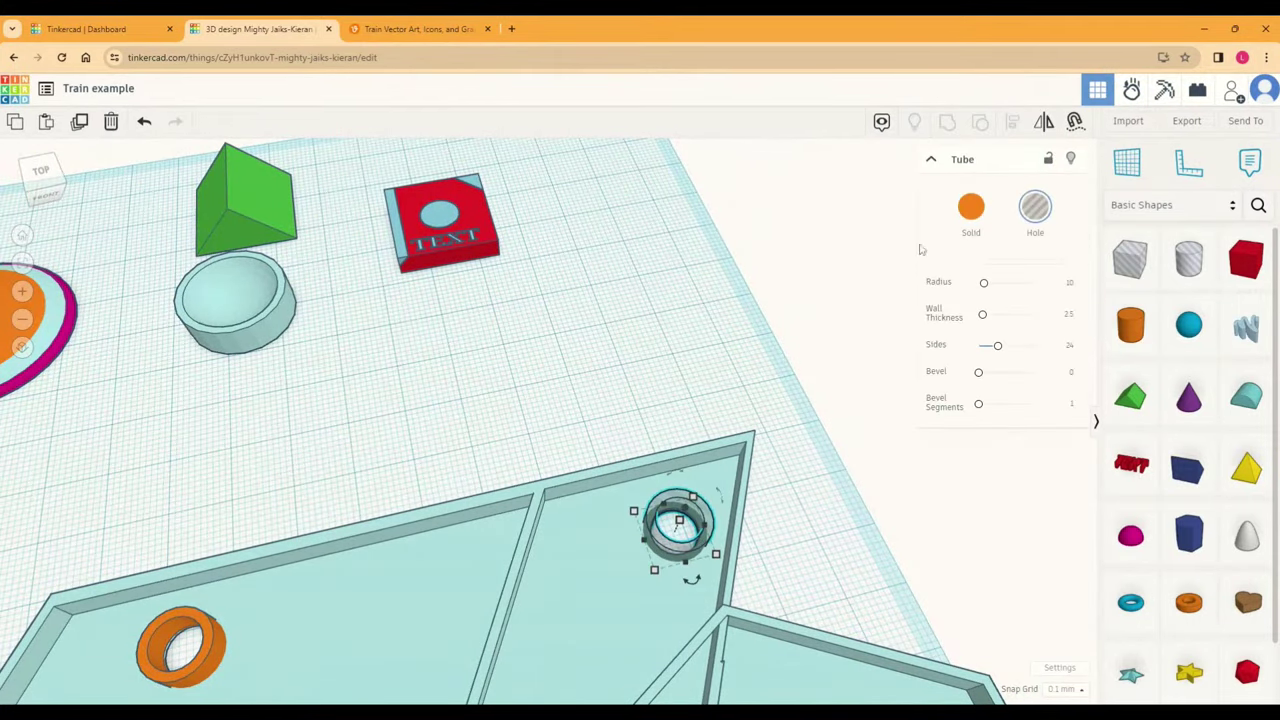
click(971, 207)
Step: Ungroup the teal body into the Z shape, the hexagon and the hole cylinders, and select the cylinder pair
click(774, 549)
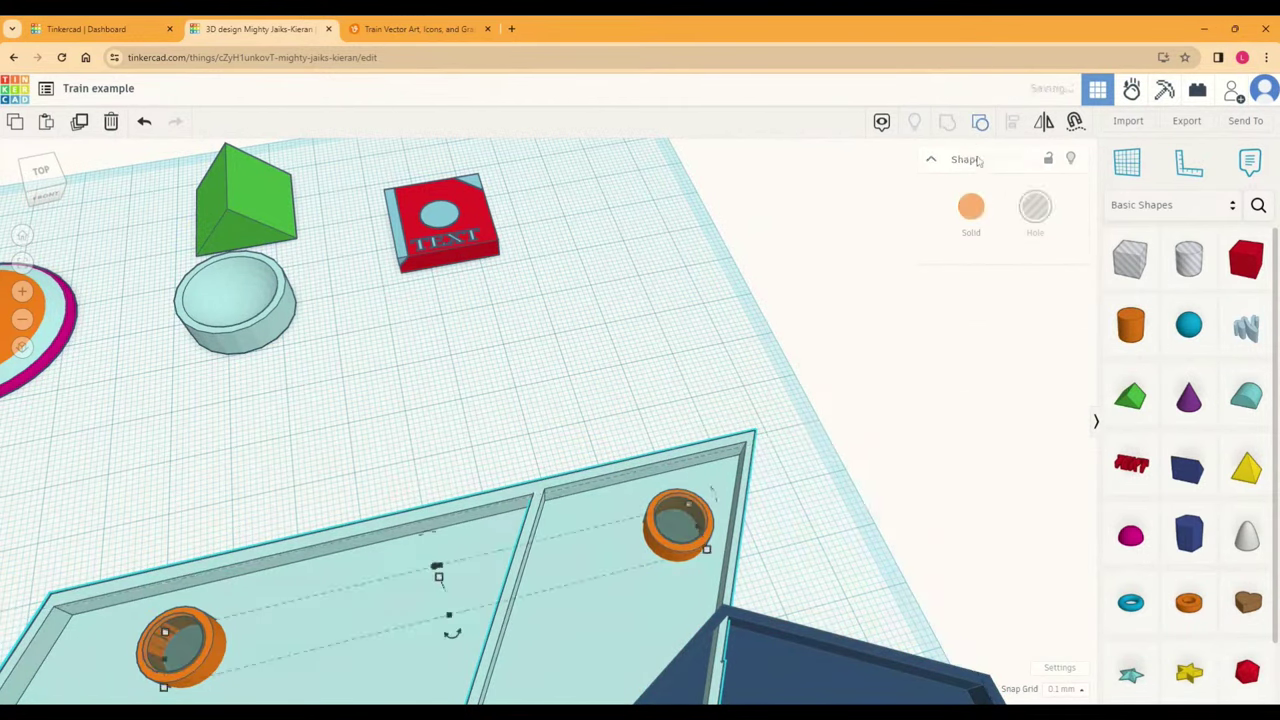
key(Escape)
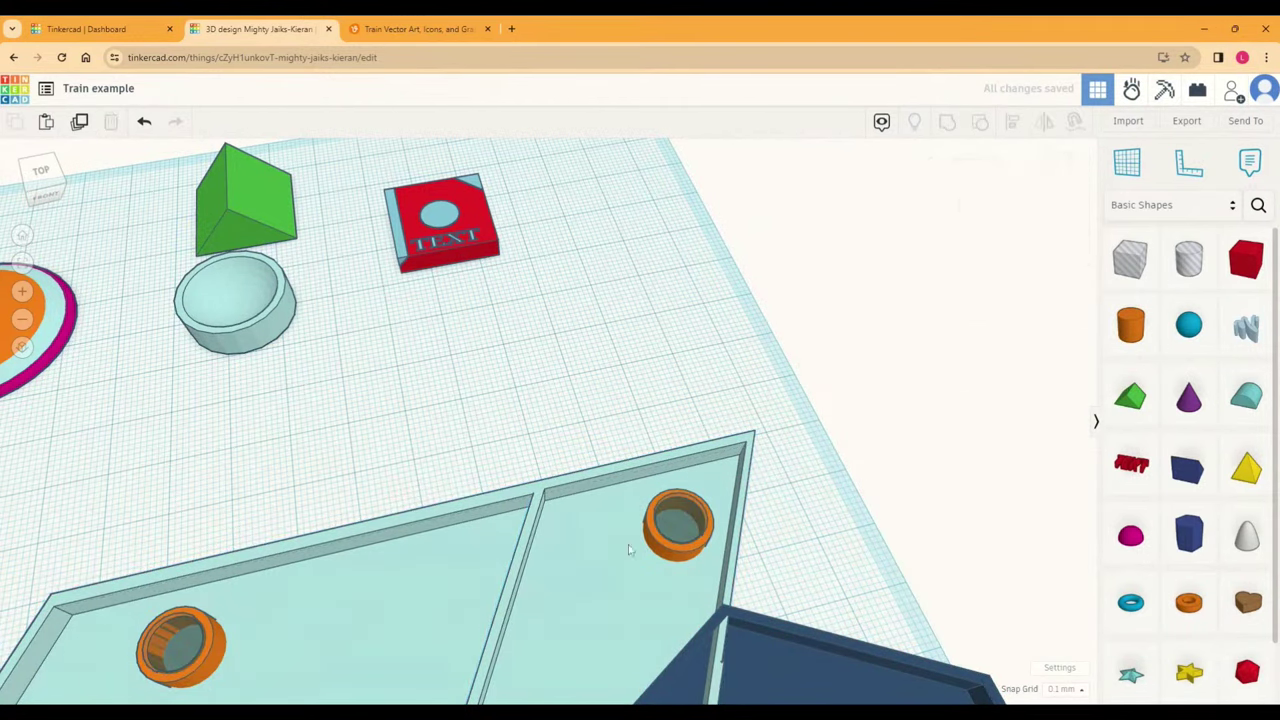
click(680, 556)
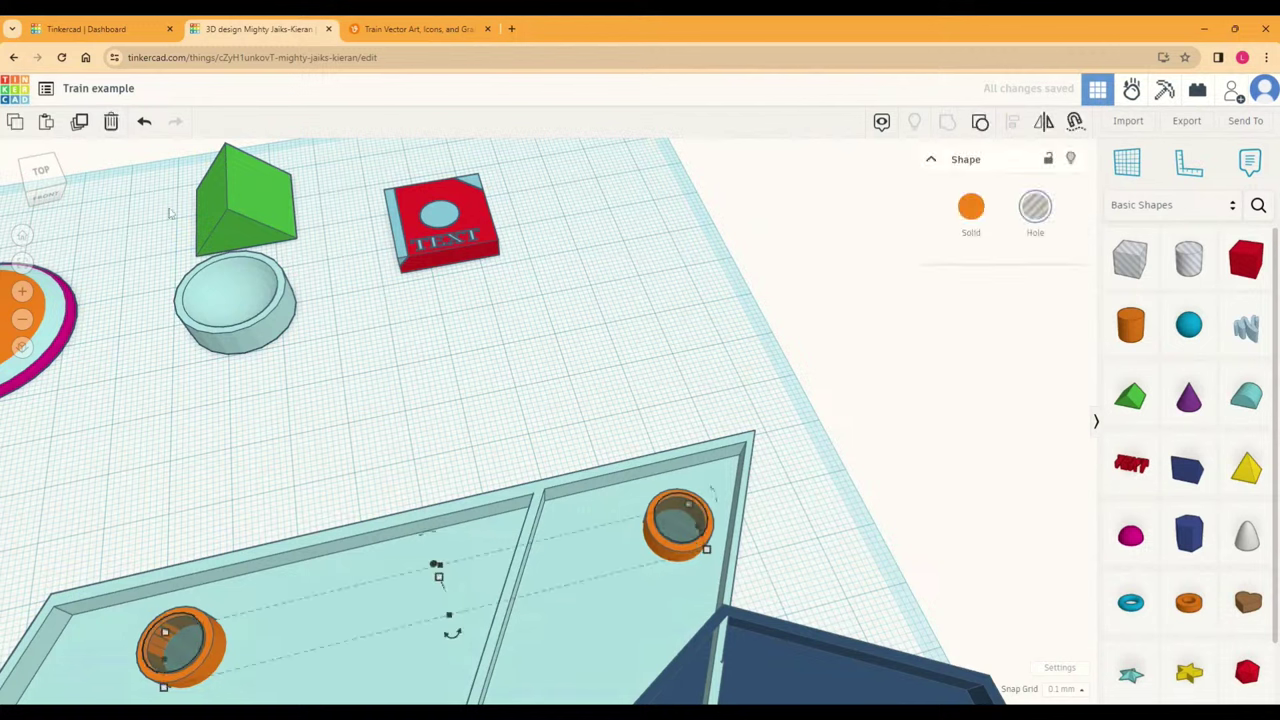
Step: Try moving a duplicate of the hole-cylinder pair out behind the Z shape, and undo the move
click(80, 121)
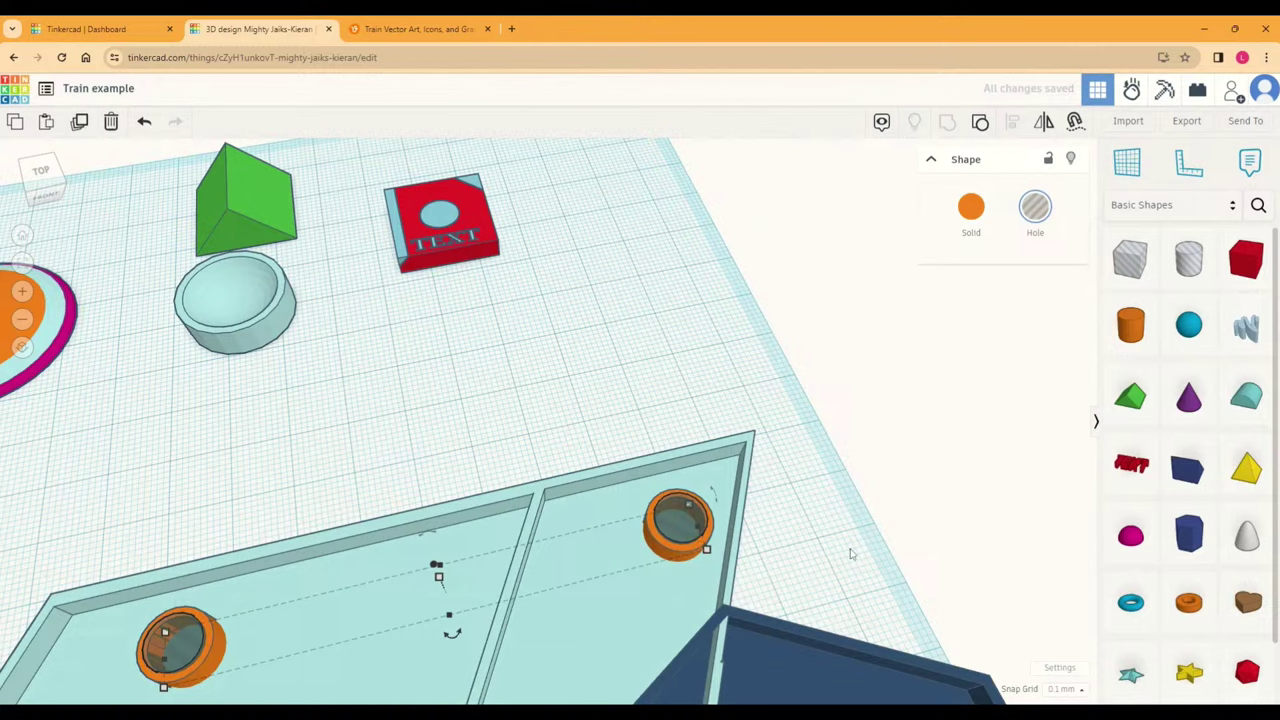
drag(704, 525, 703, 393)
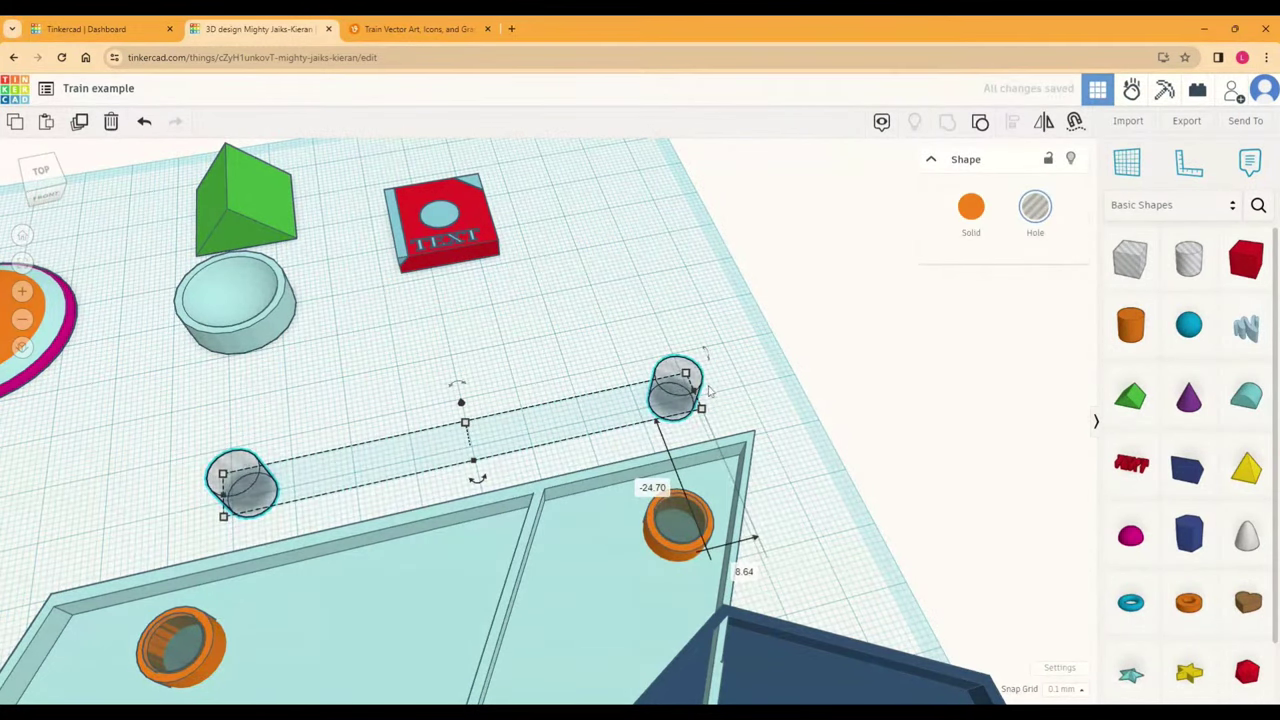
key(ctrl+z)
Step: Ungroup the cylinder pair and align the smaller rear panel's tube and hole cylinder on their centres
click(690, 543)
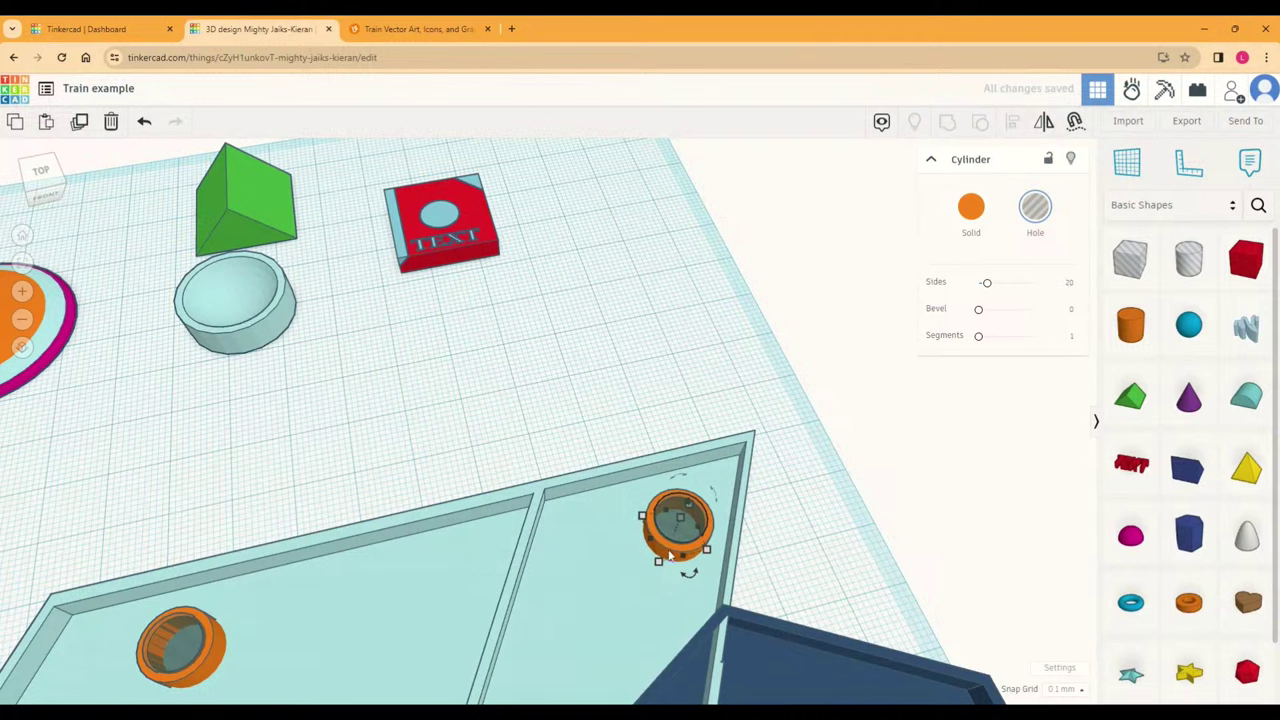
shift+click(670, 555)
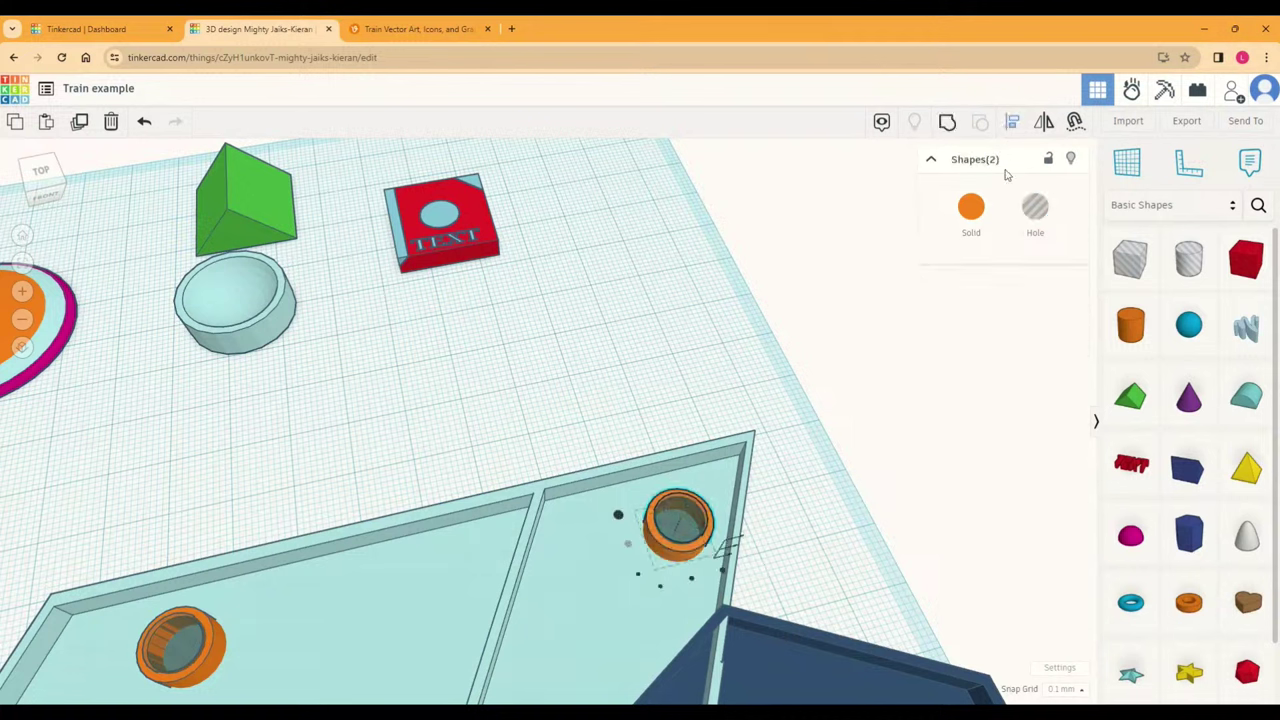
click(398, 462)
Step: Try grouping the tube with the hole cylinder in the larger rear panel, and undo the grouping
click(210, 642)
shift+click(212, 647)
key(ctrl+g)
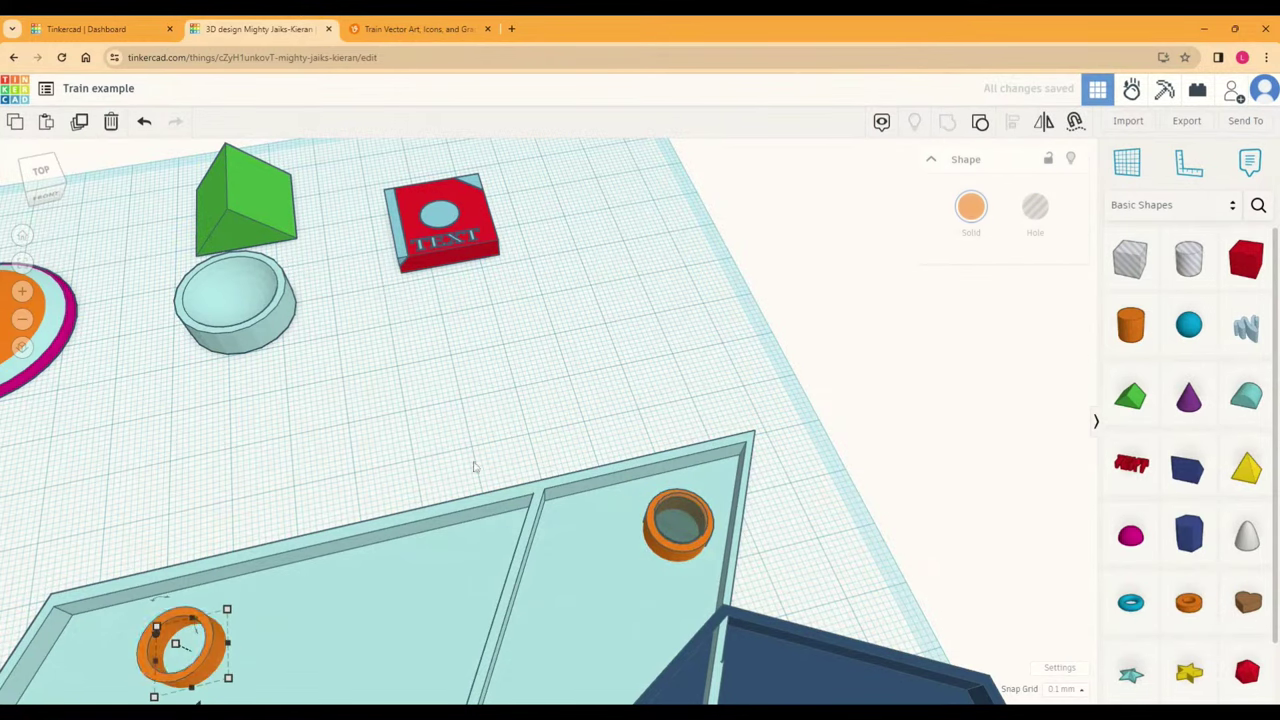
middle_drag(633, 367, 567, 341)
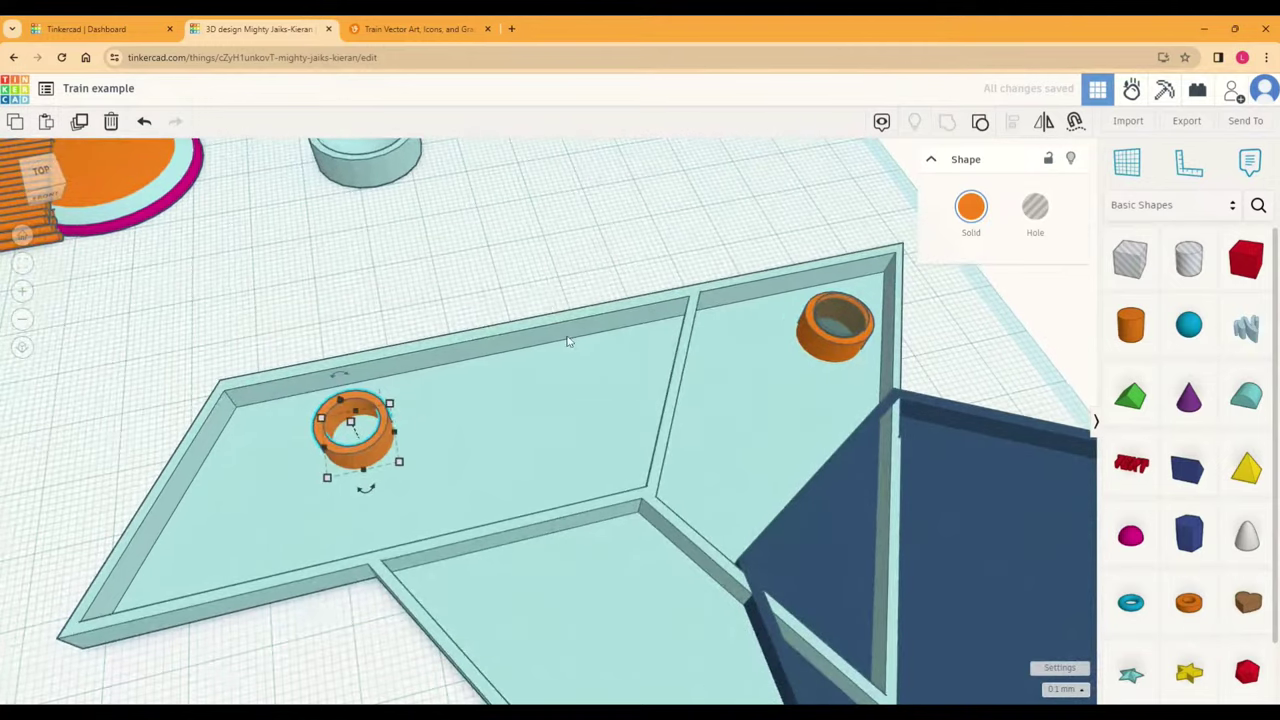
key(ctrl+z)
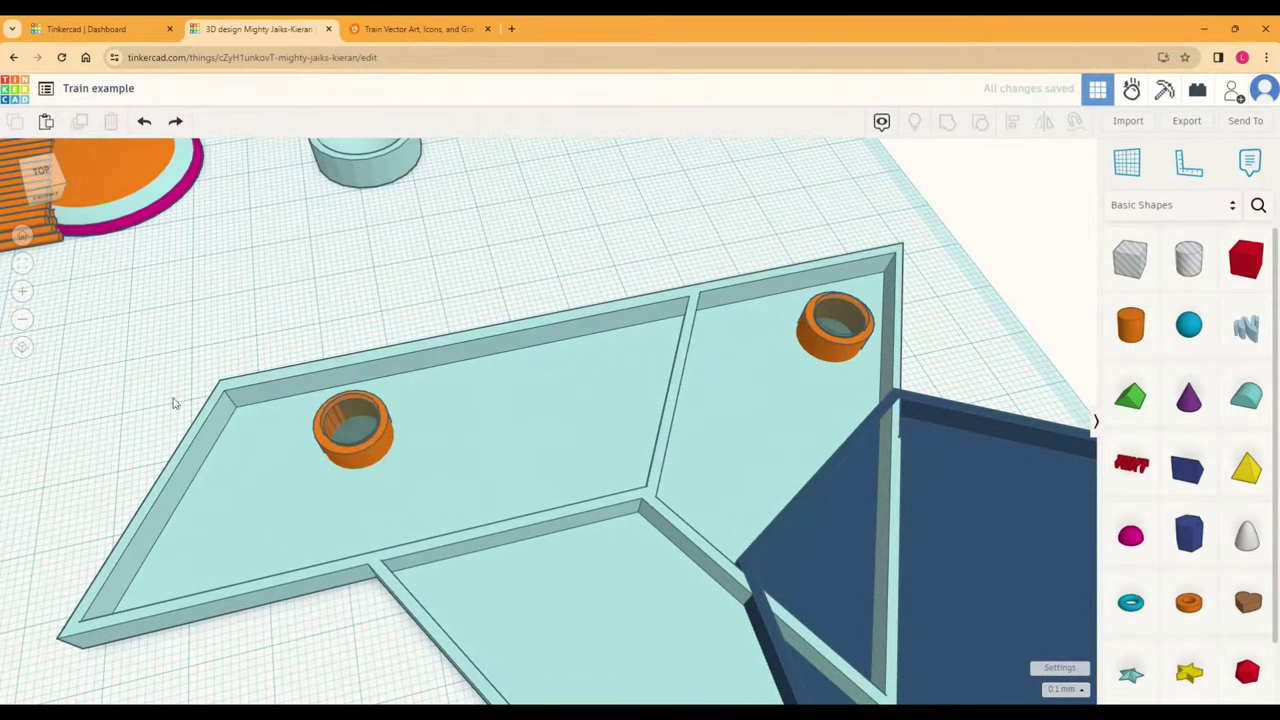
Step: Align the larger rear panel's tube and hole cylinder on their centres
click(326, 447)
shift+click(333, 408)
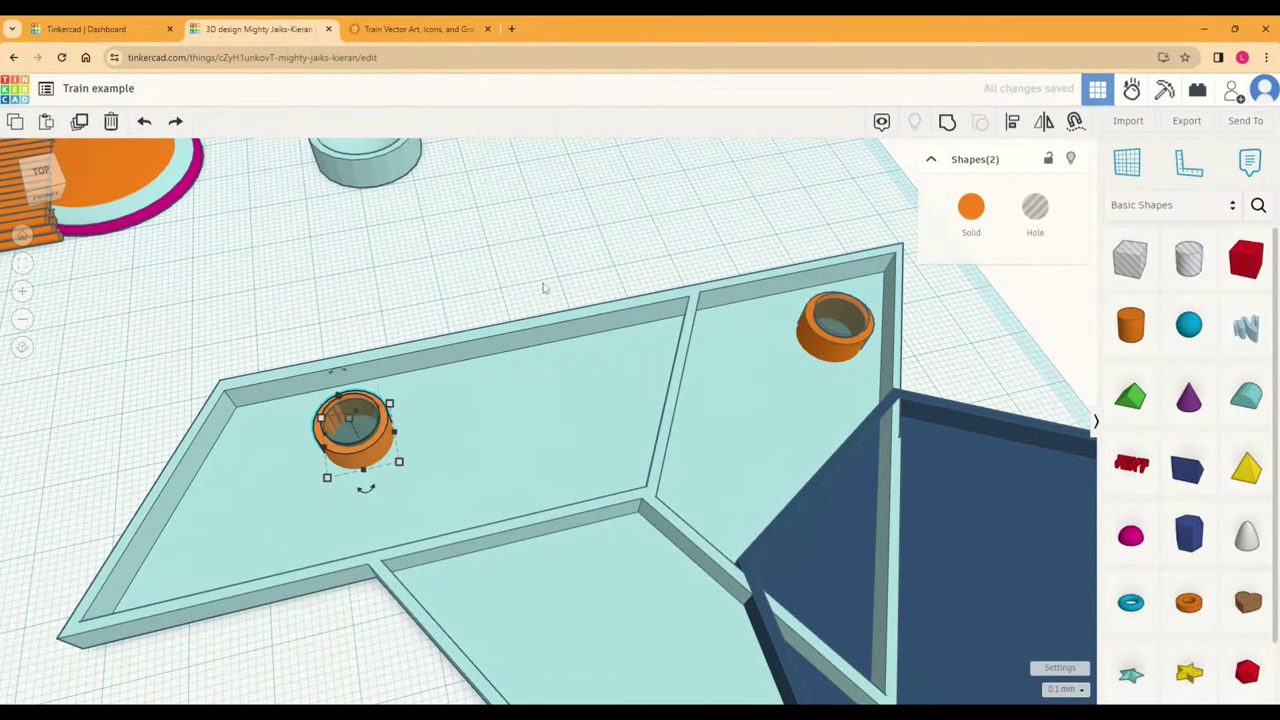
key(l)
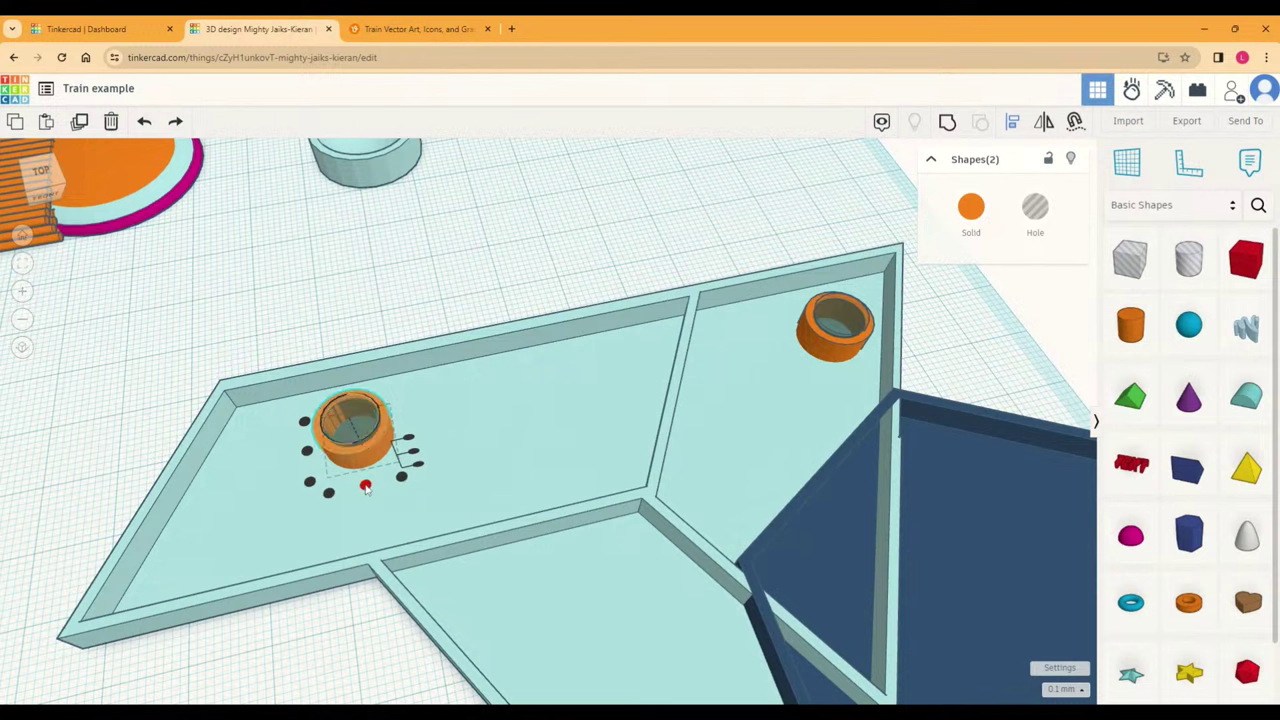
click(365, 485)
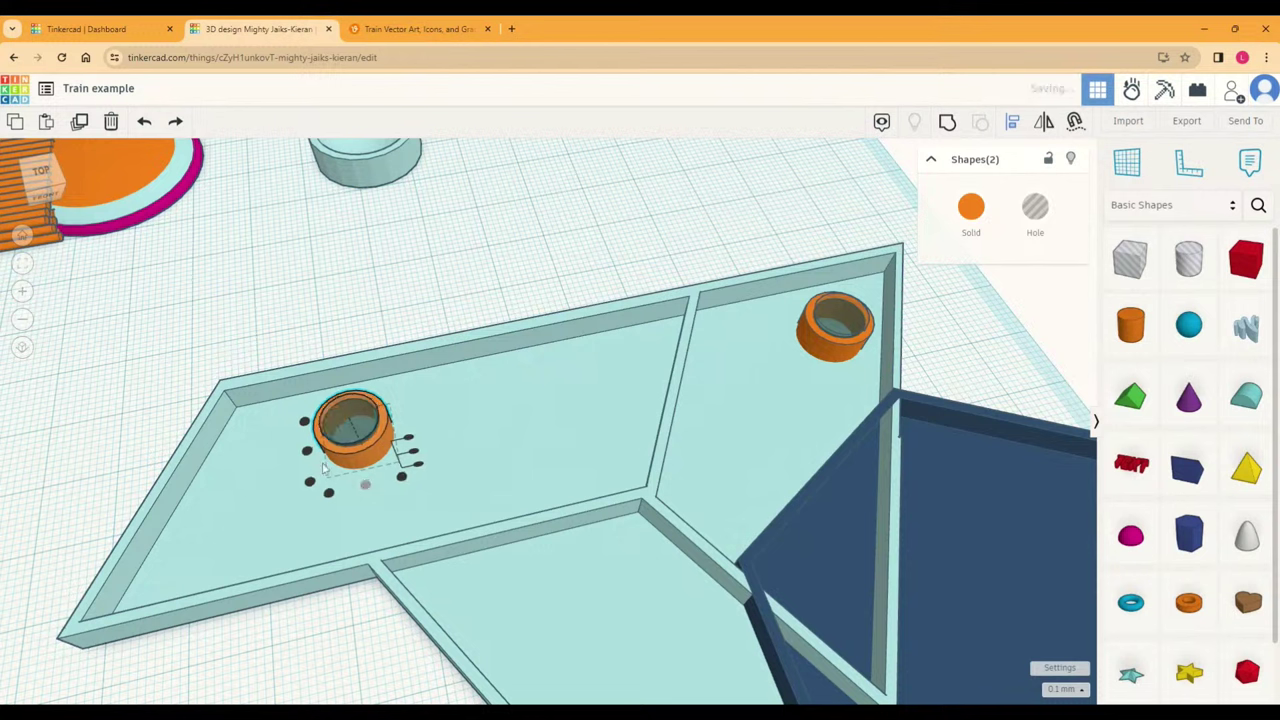
click(493, 278)
Step: Group both hole cylinders with the Z shape to cut the two mounting holes, leaving the tubes separate
click(354, 423)
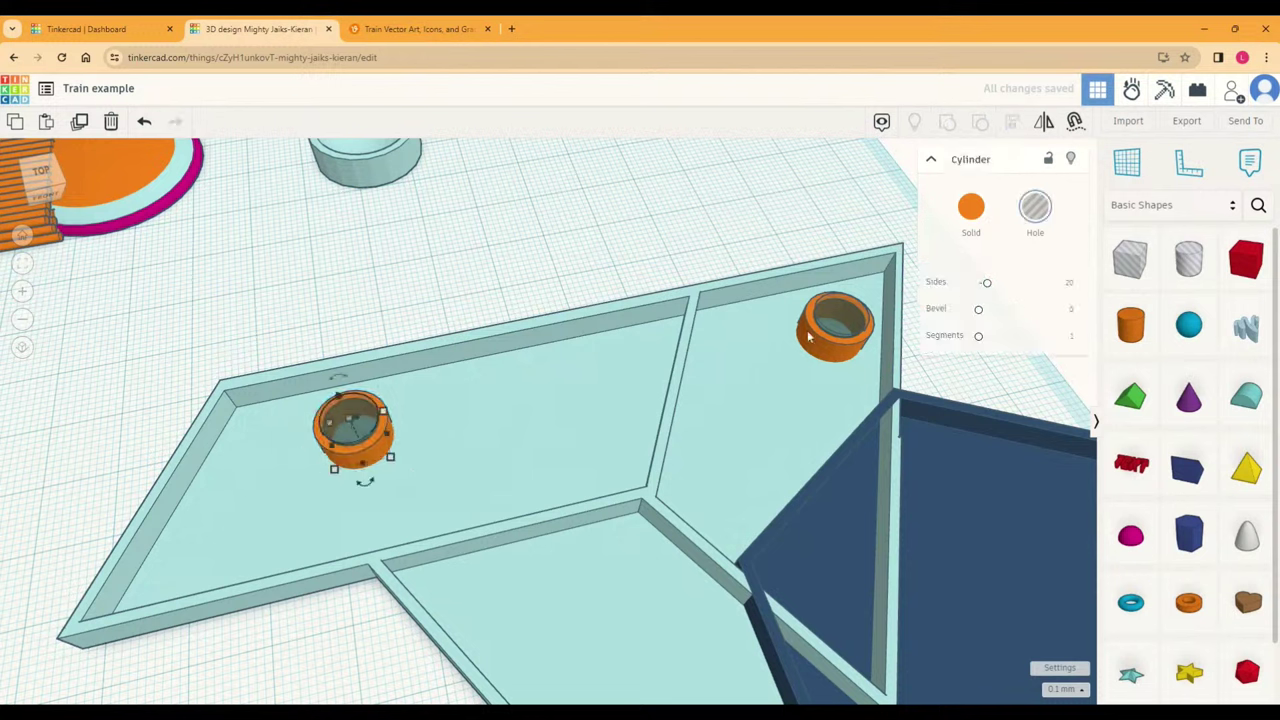
shift+click(857, 323)
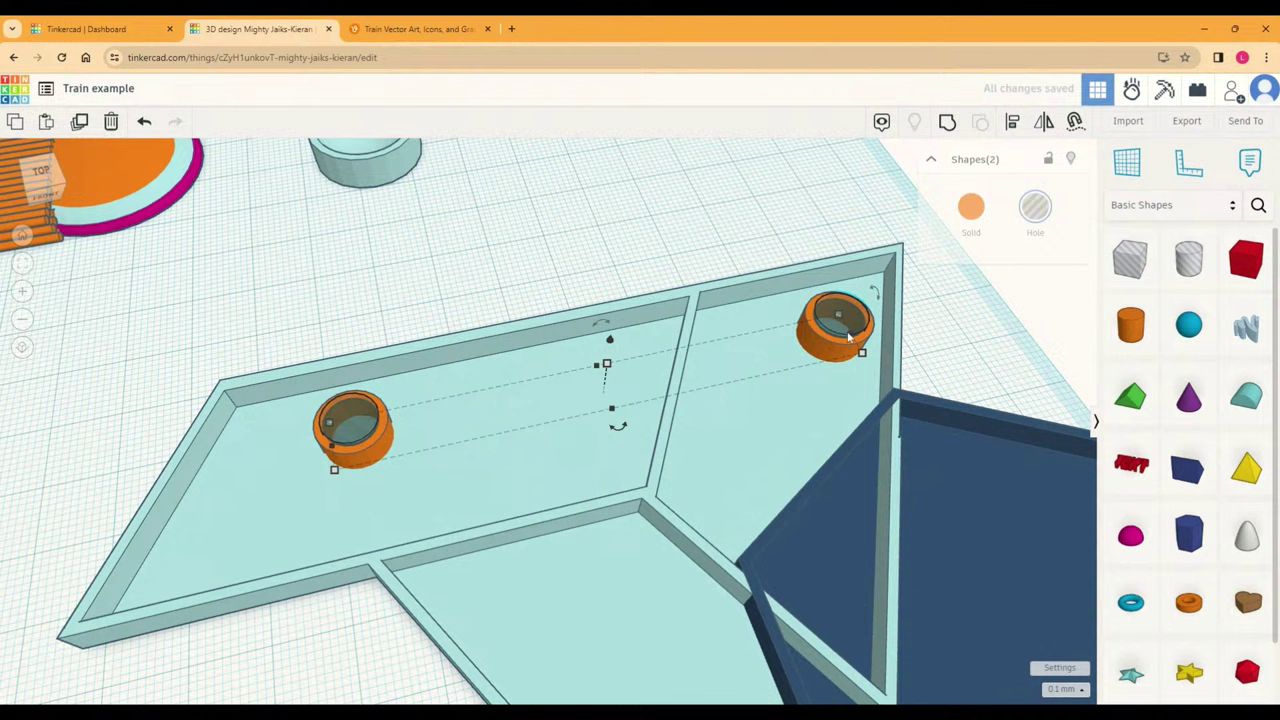
shift+click(751, 420)
click(947, 121)
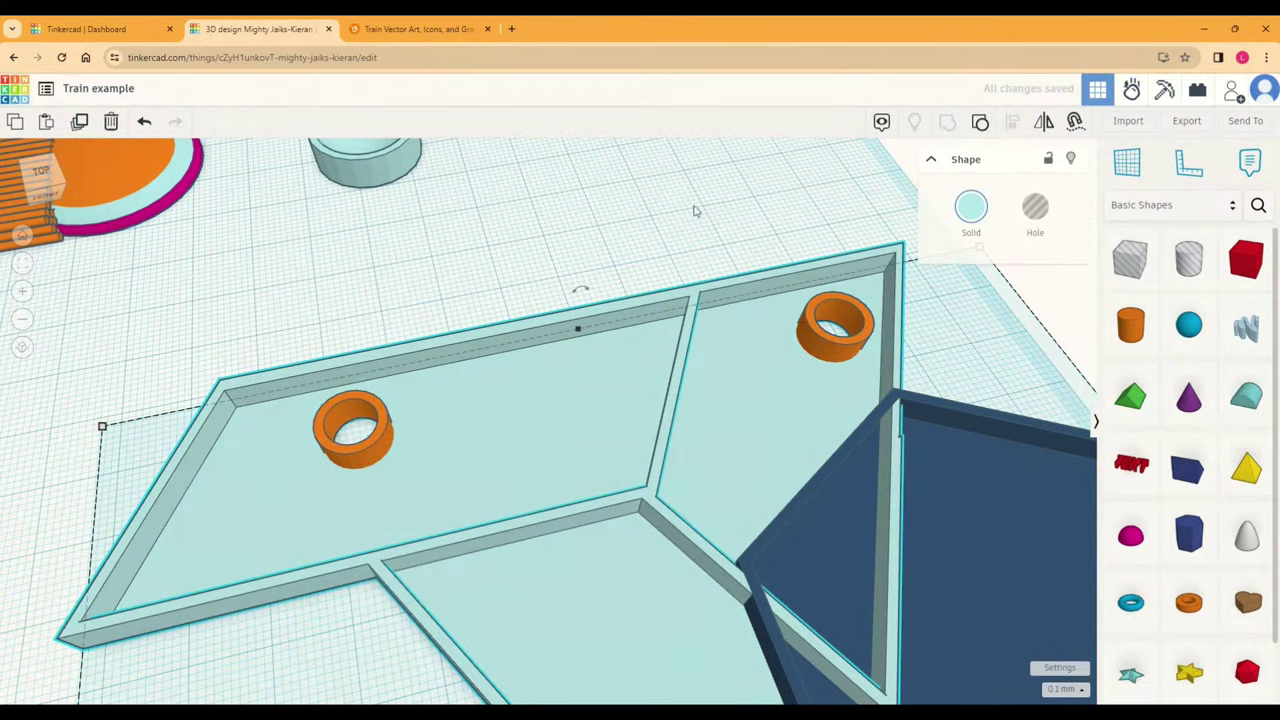
click(662, 240)
Step: Group both solid tubes with the Z shape into one body
click(380, 436)
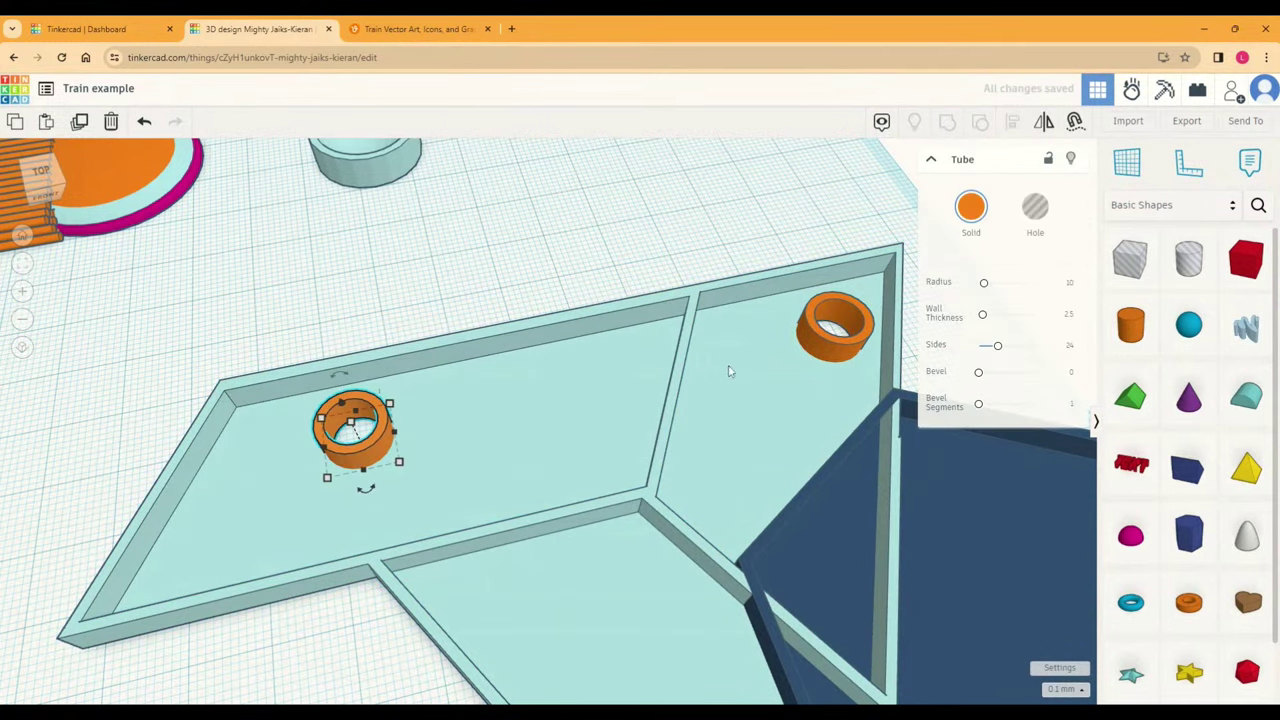
click(818, 342)
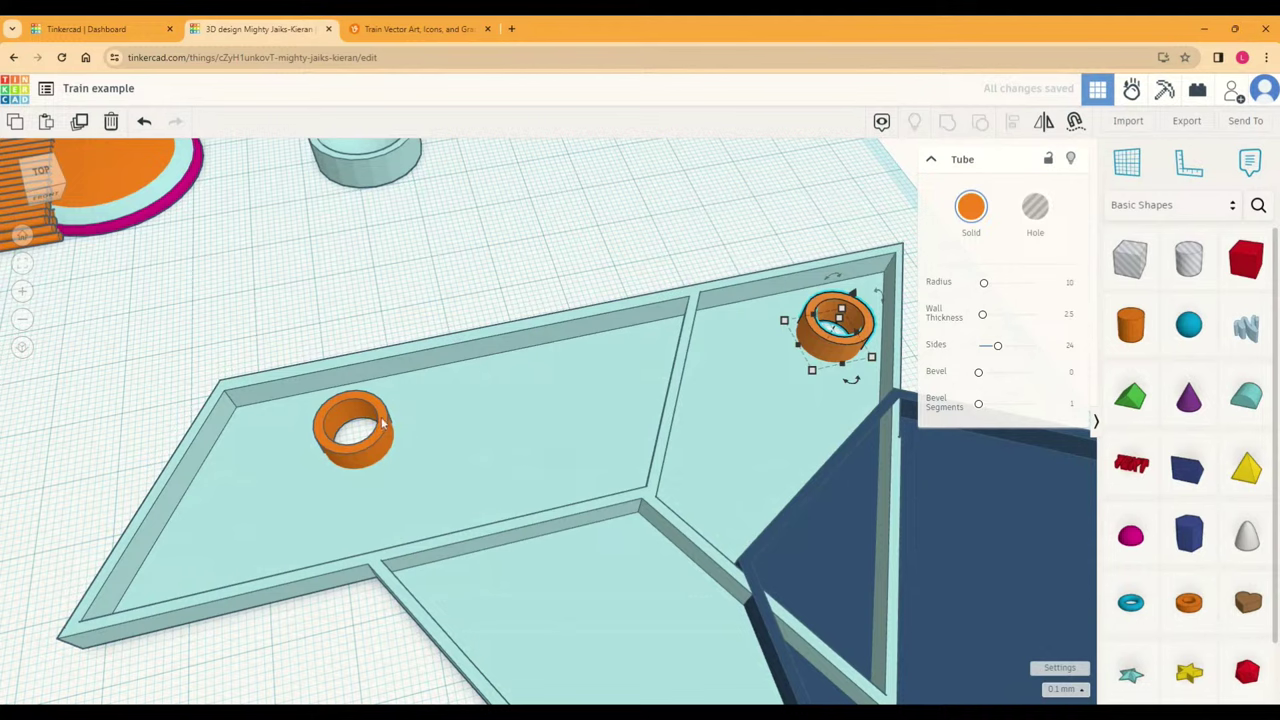
shift+click(380, 425)
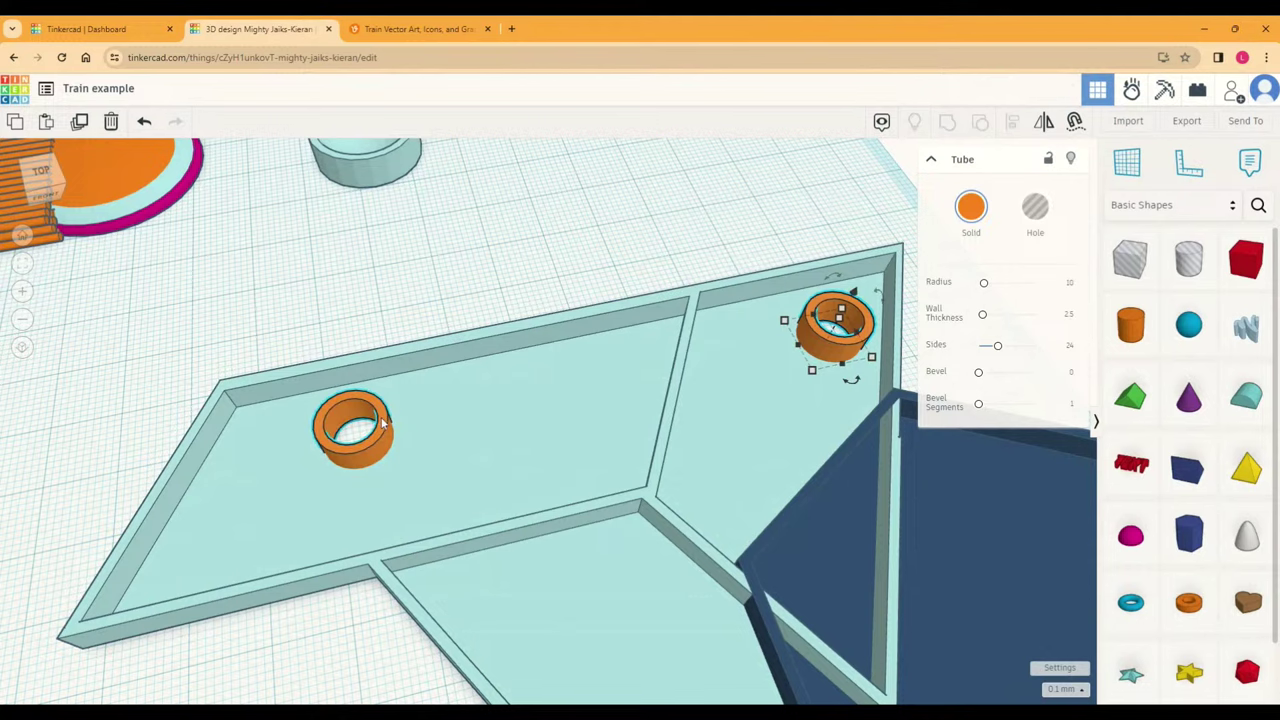
shift+click(612, 456)
click(947, 121)
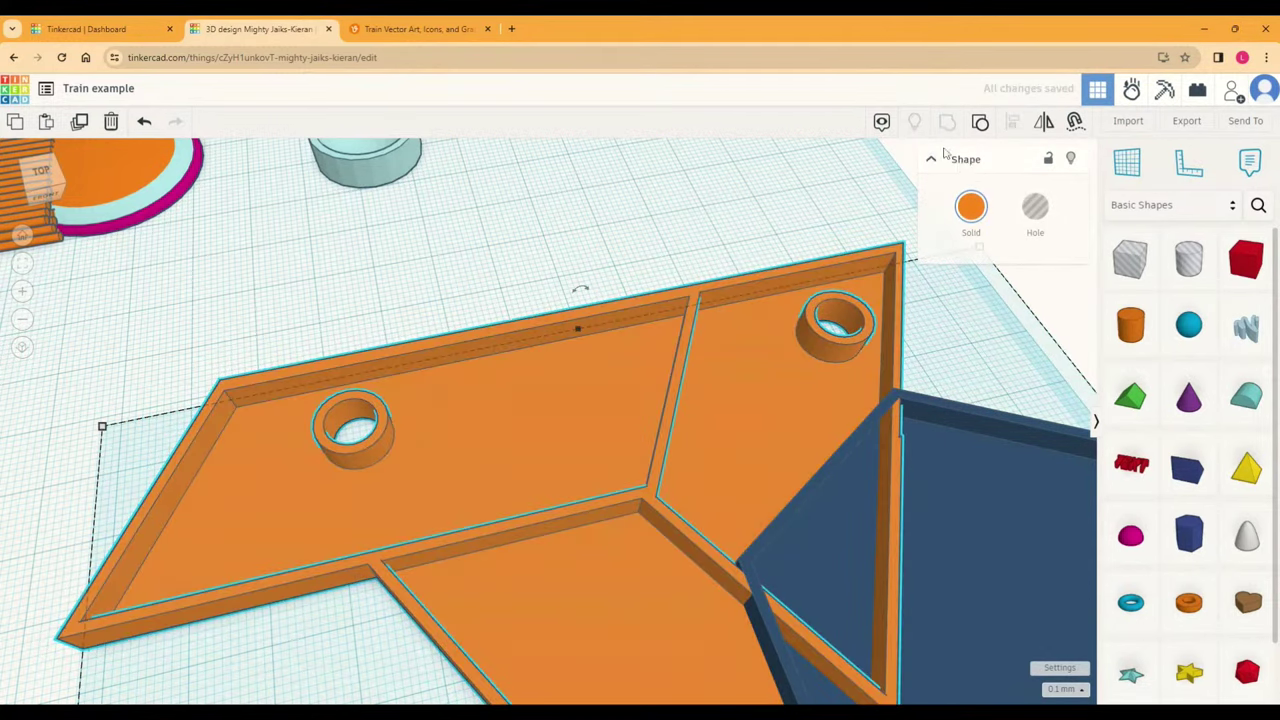
Step: Give the grouped Z shape and tubes a light teal solid colour
click(971, 208)
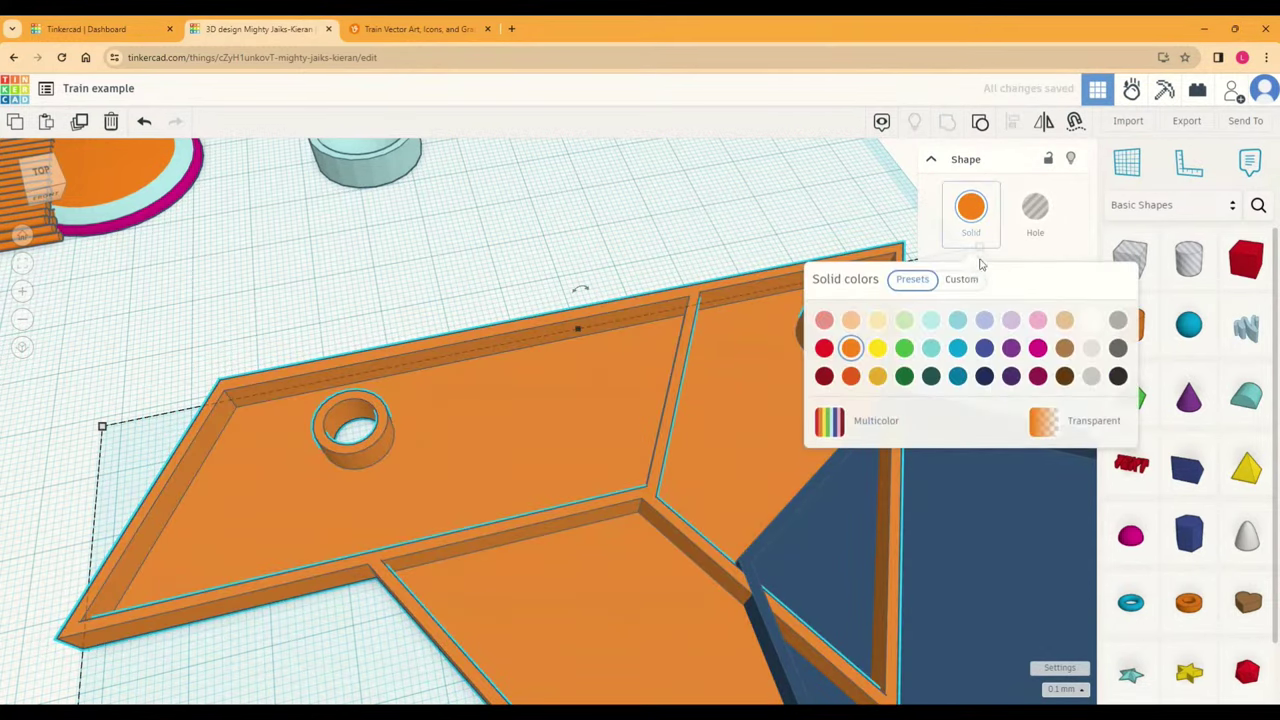
click(930, 320)
click(723, 237)
Step: Group the Z shape with the hexagon and give the merged body the light teal preset colour
drag(978, 391, 832, 428)
click(947, 121)
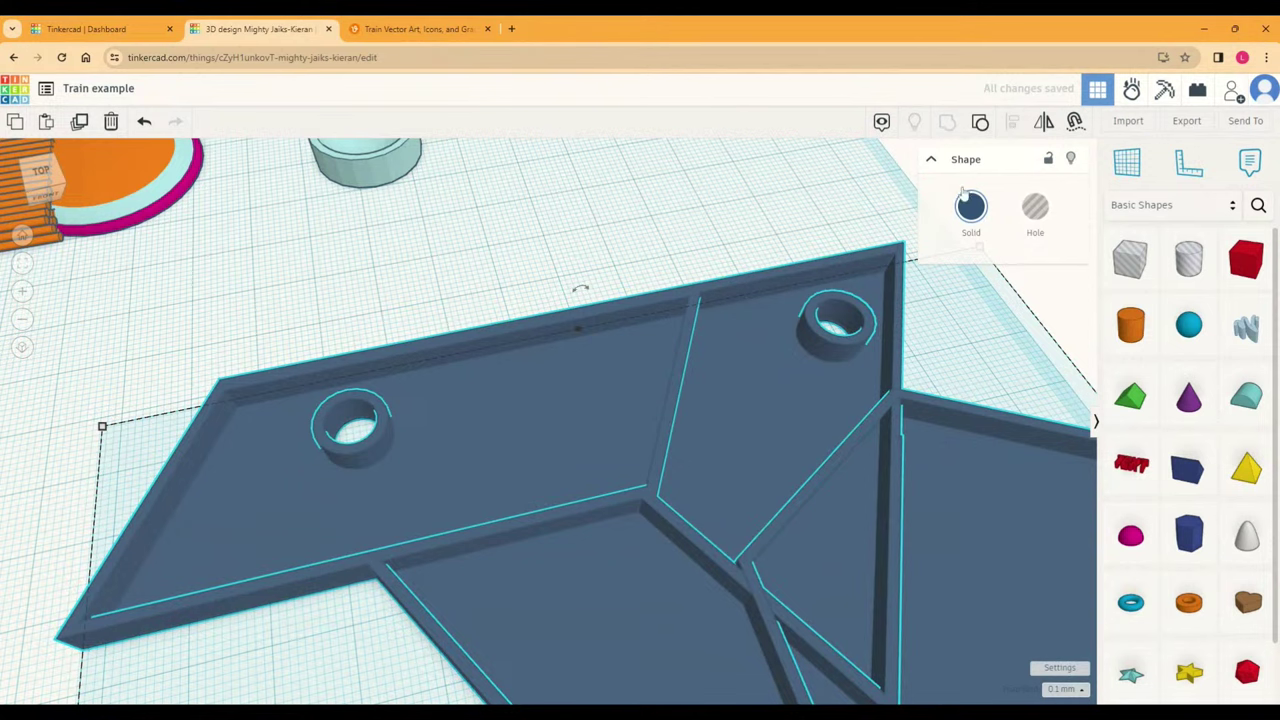
click(968, 204)
click(910, 280)
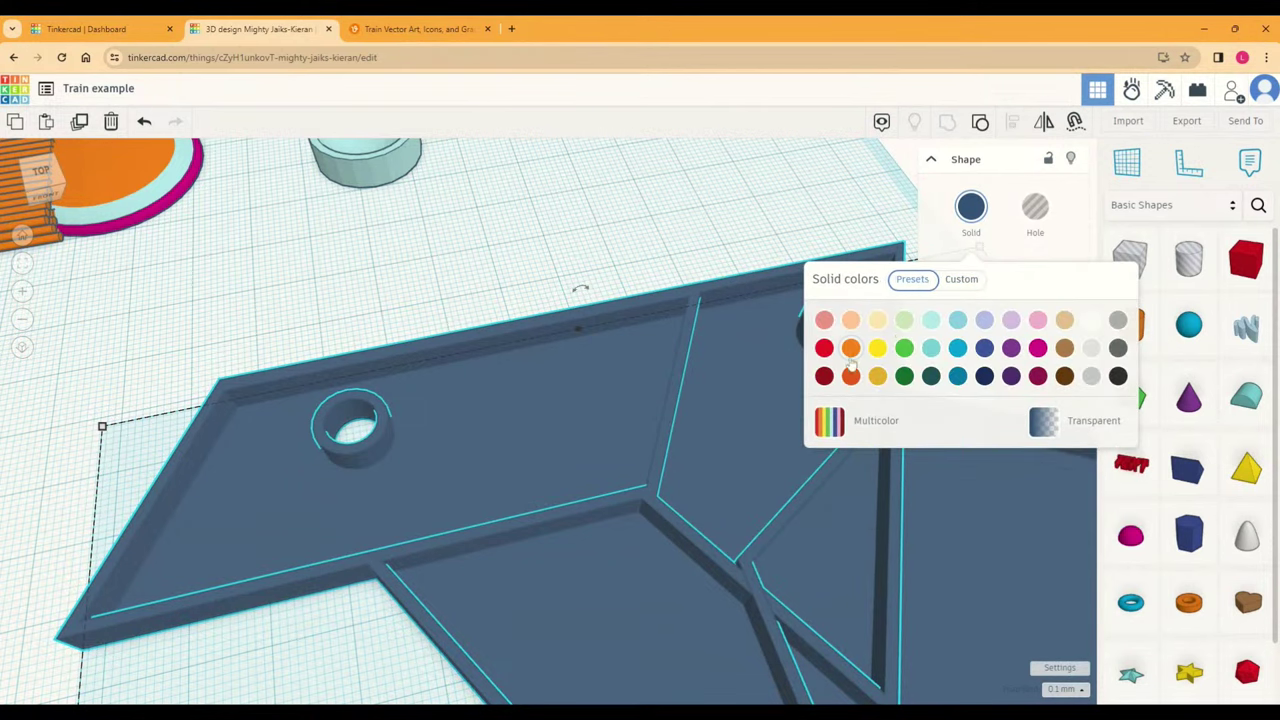
click(930, 318)
click(545, 270)
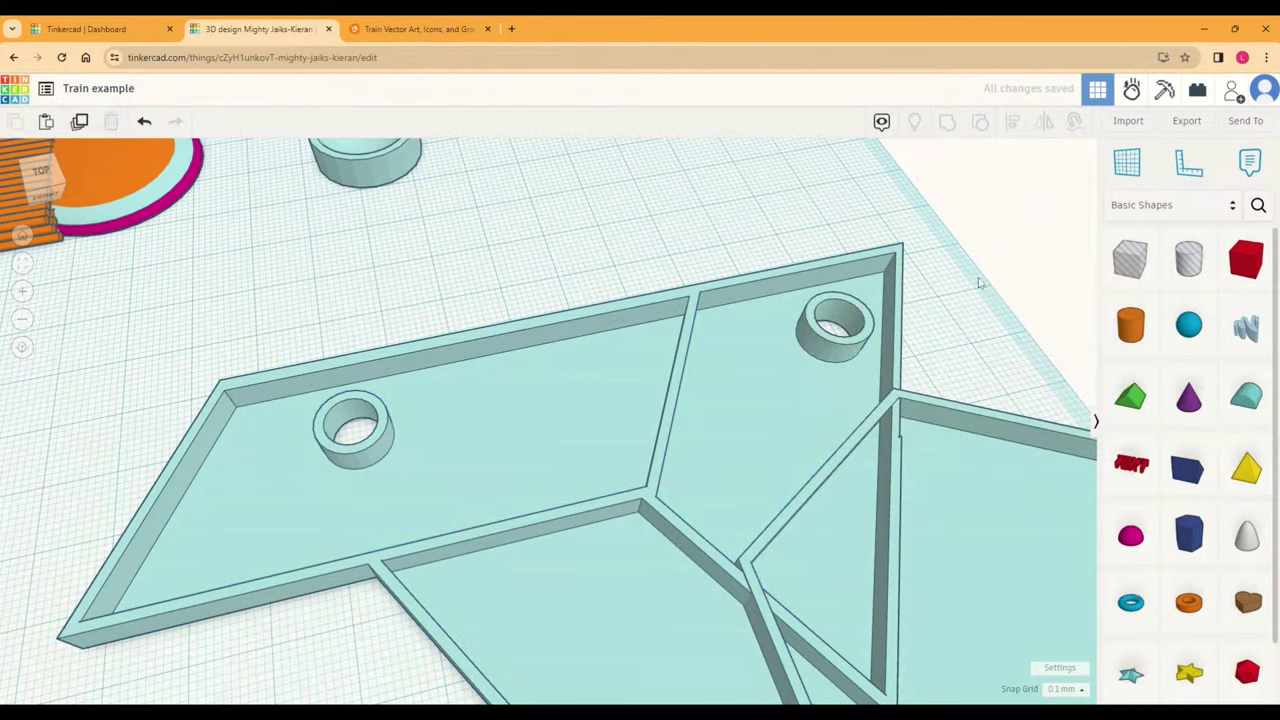
right_drag(545, 270, 360, 385)
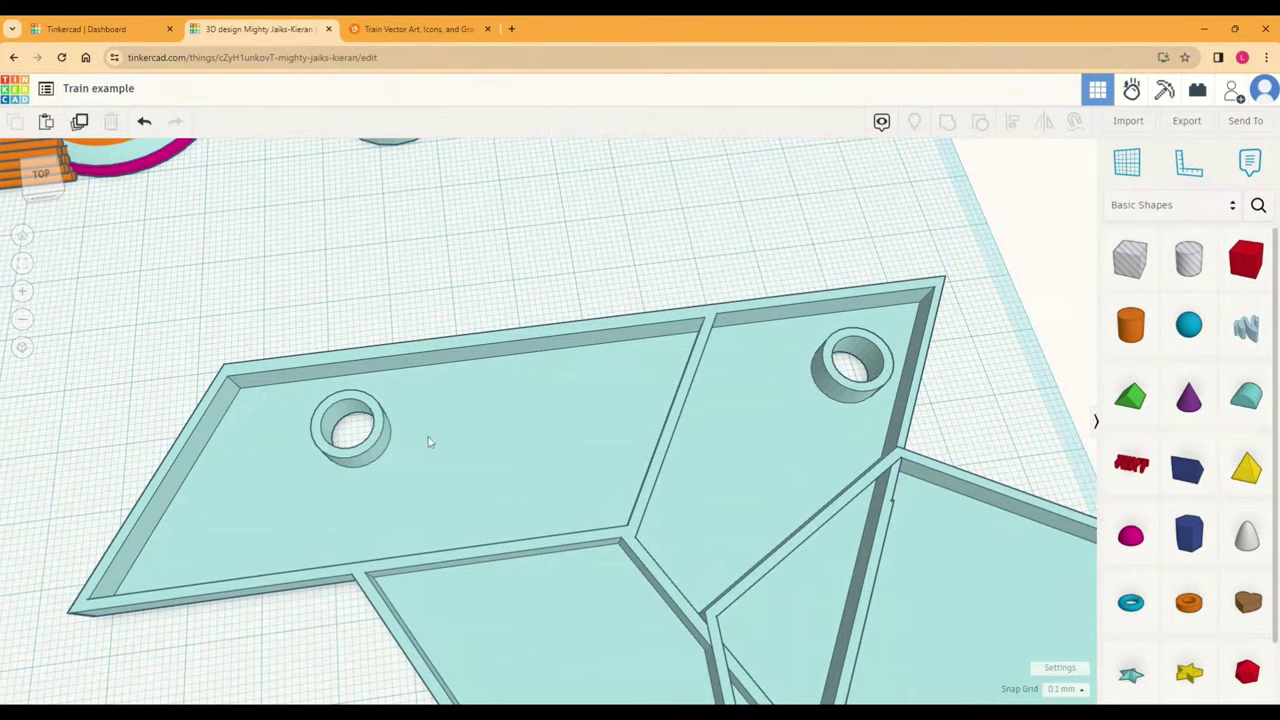
scroll(512, 469, down, 2)
scroll(708, 662, up, 4)
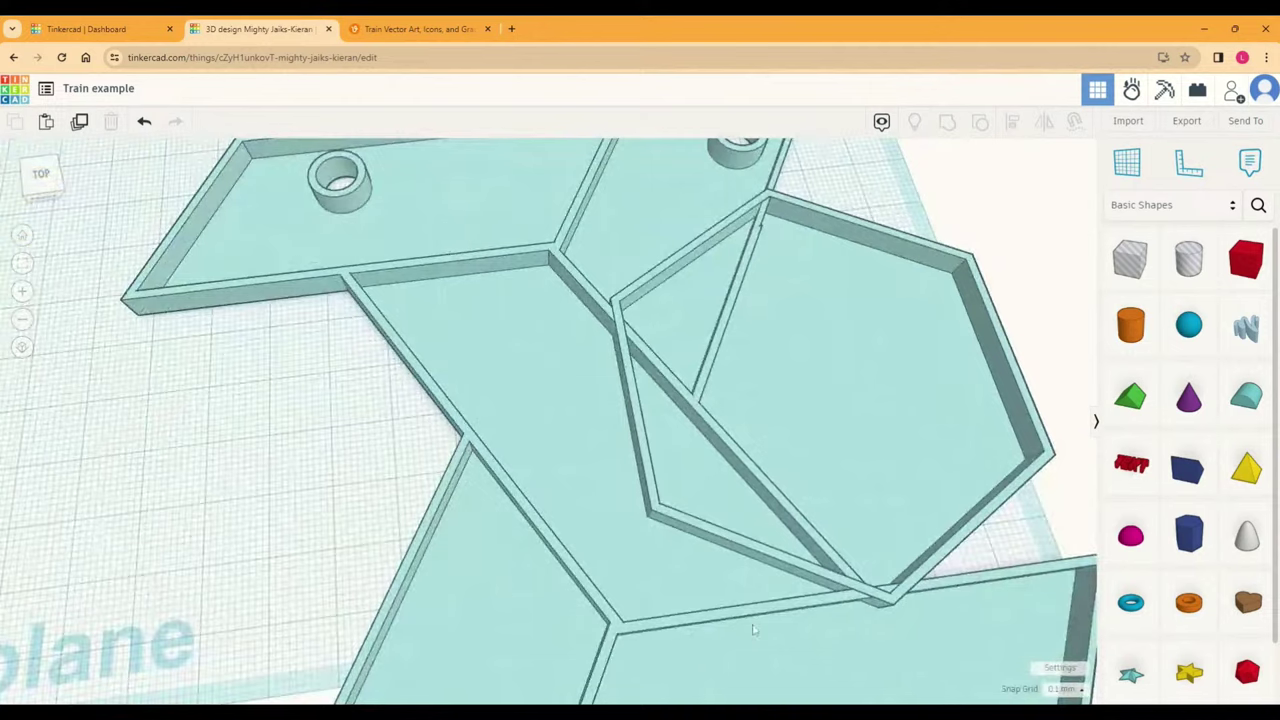
Step: Move the merged Z shape and hexagon past the workplane's left edge to free up space
scroll(815, 510, down, 4)
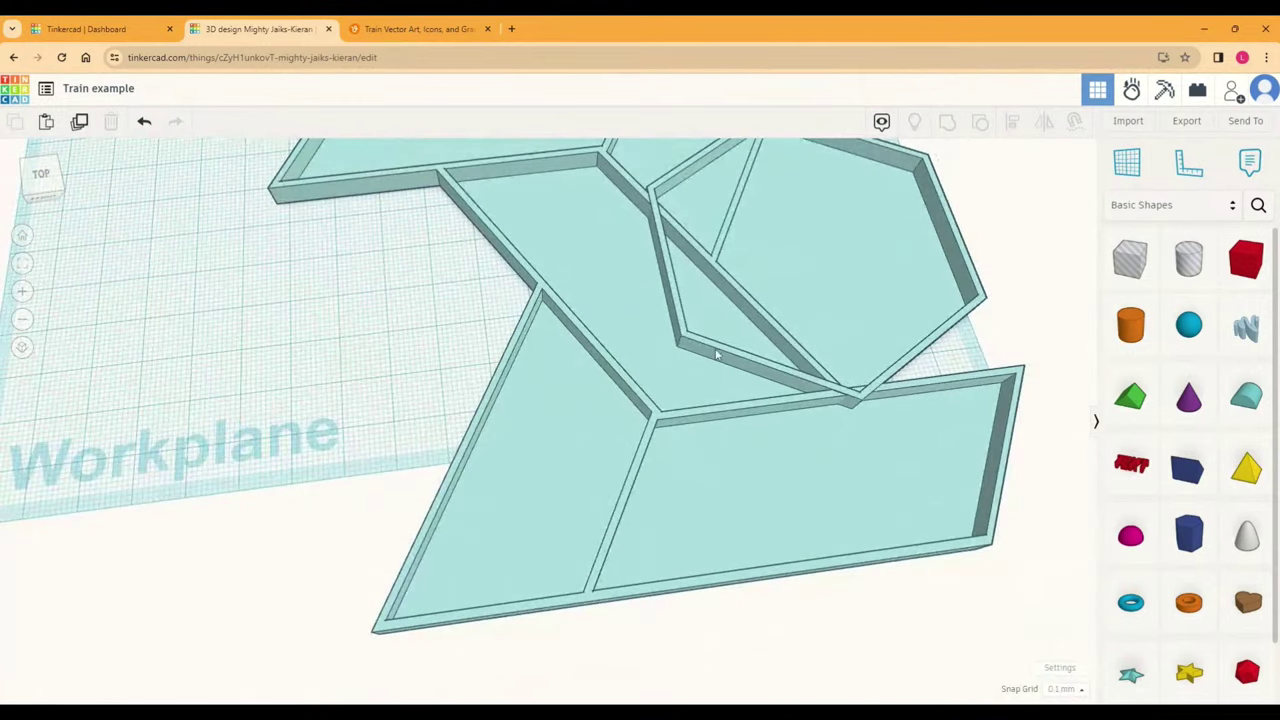
scroll(780, 476, up, 1)
scroll(758, 472, down, 3)
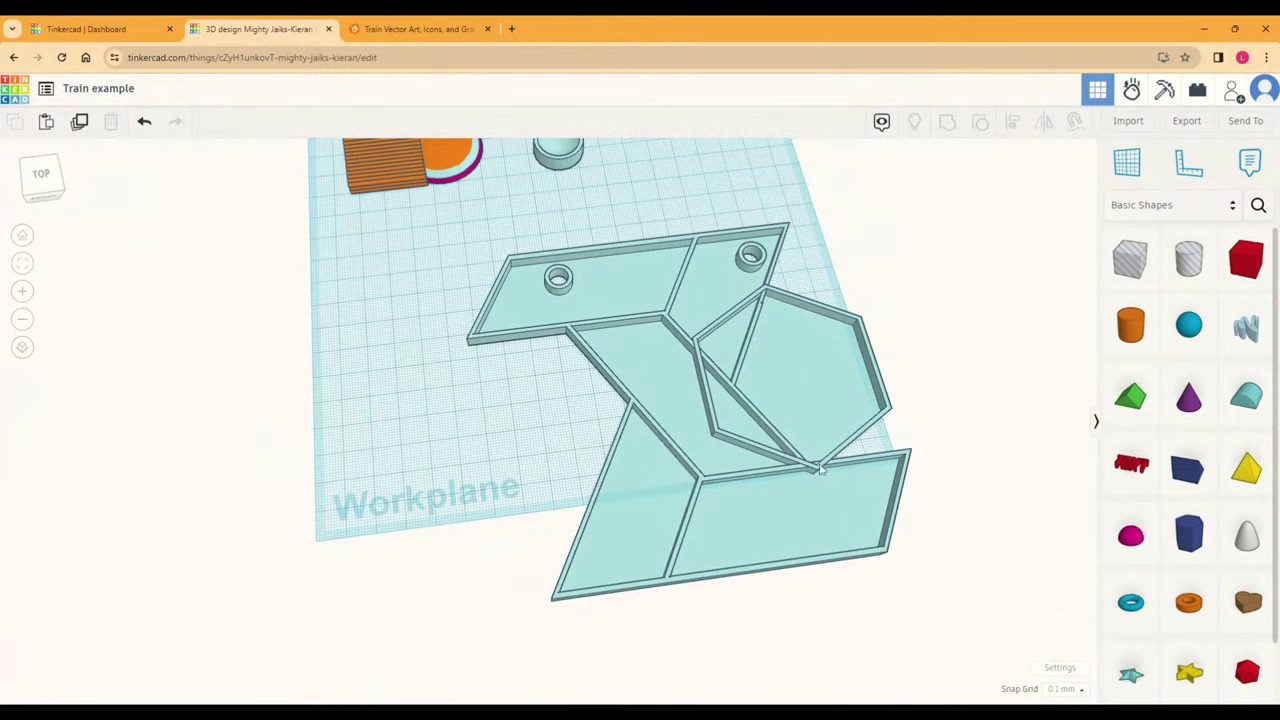
drag(843, 403, 648, 380)
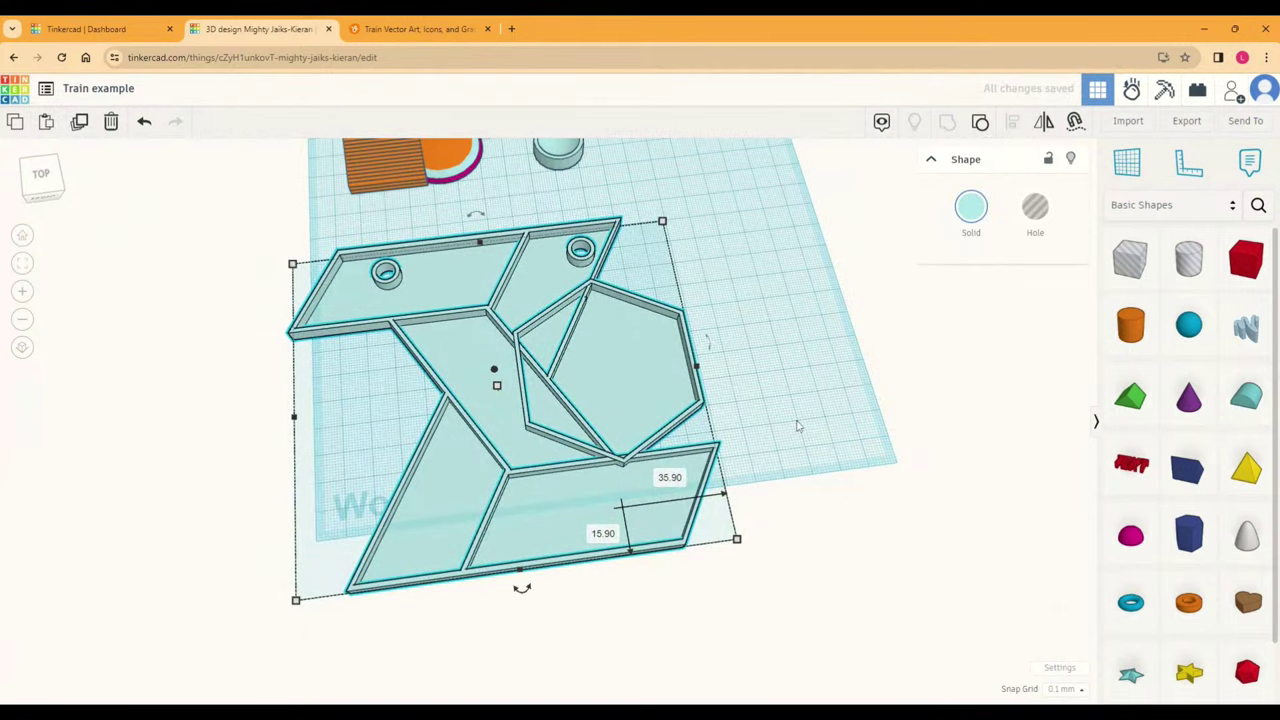
scroll(785, 373, down, 3)
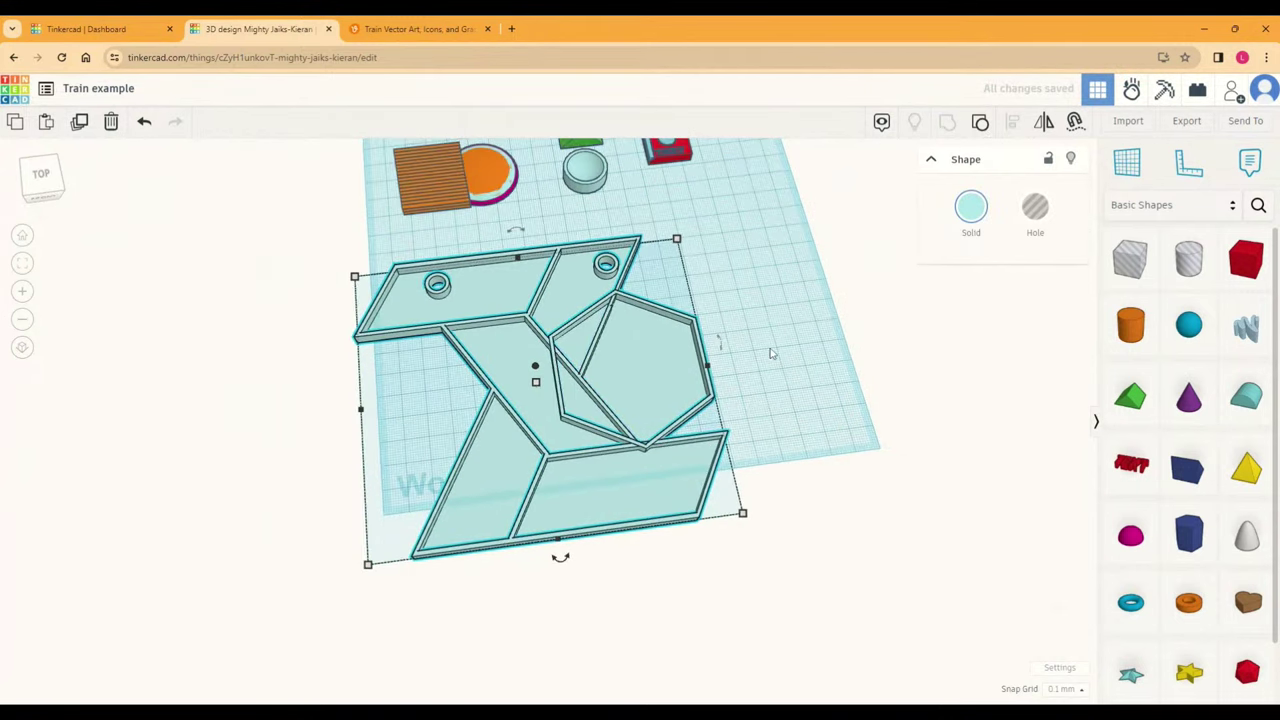
middle_drag(775, 415, 775, 363)
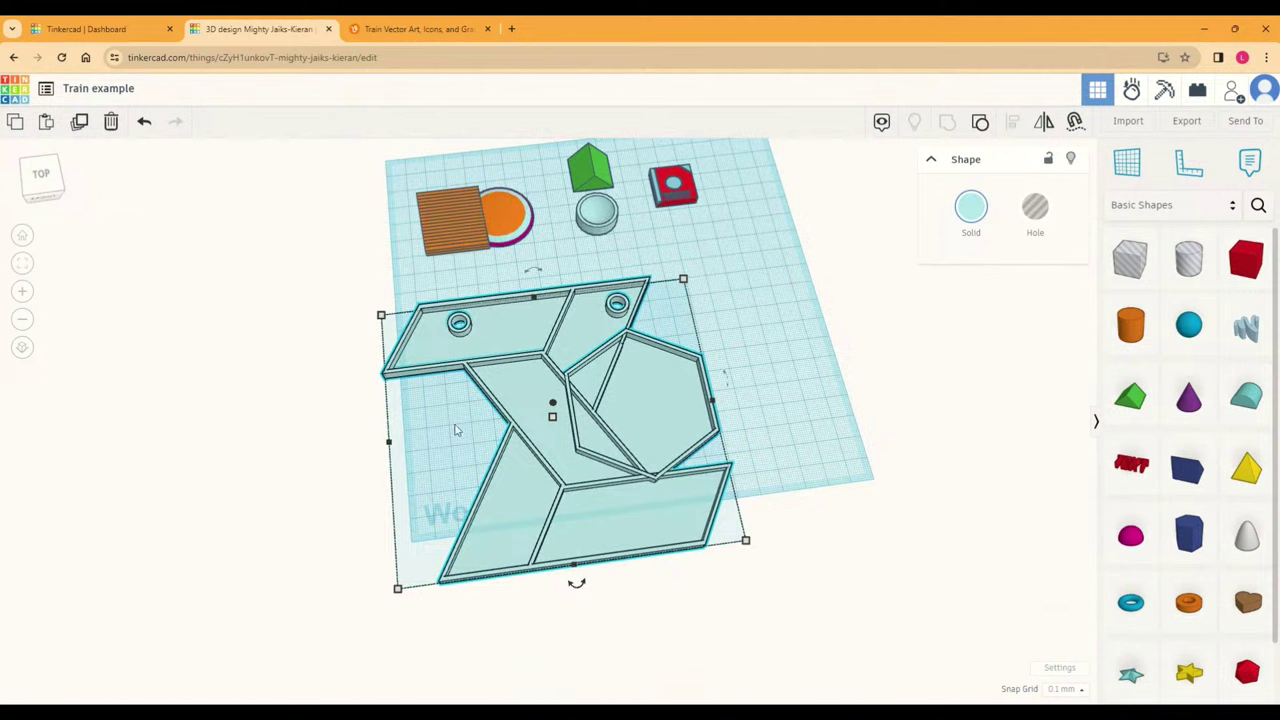
click(745, 423)
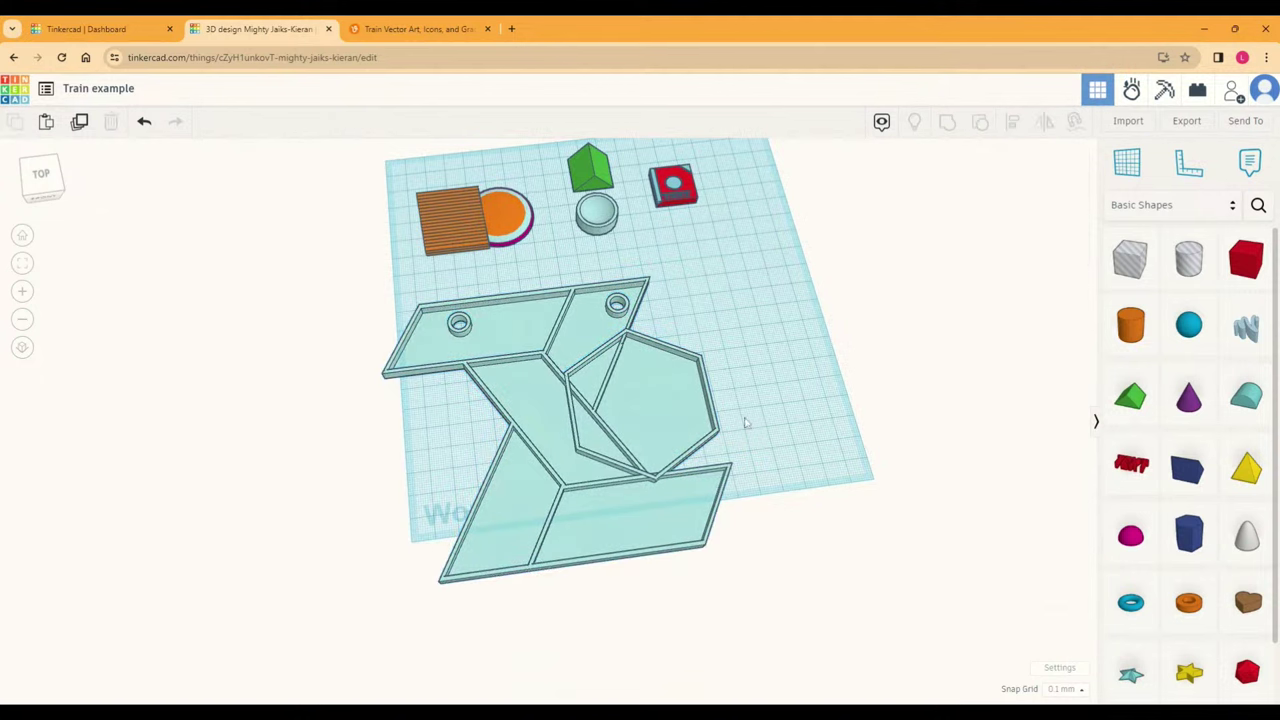
drag(663, 427, 384, 355)
click(714, 361)
click(593, 373)
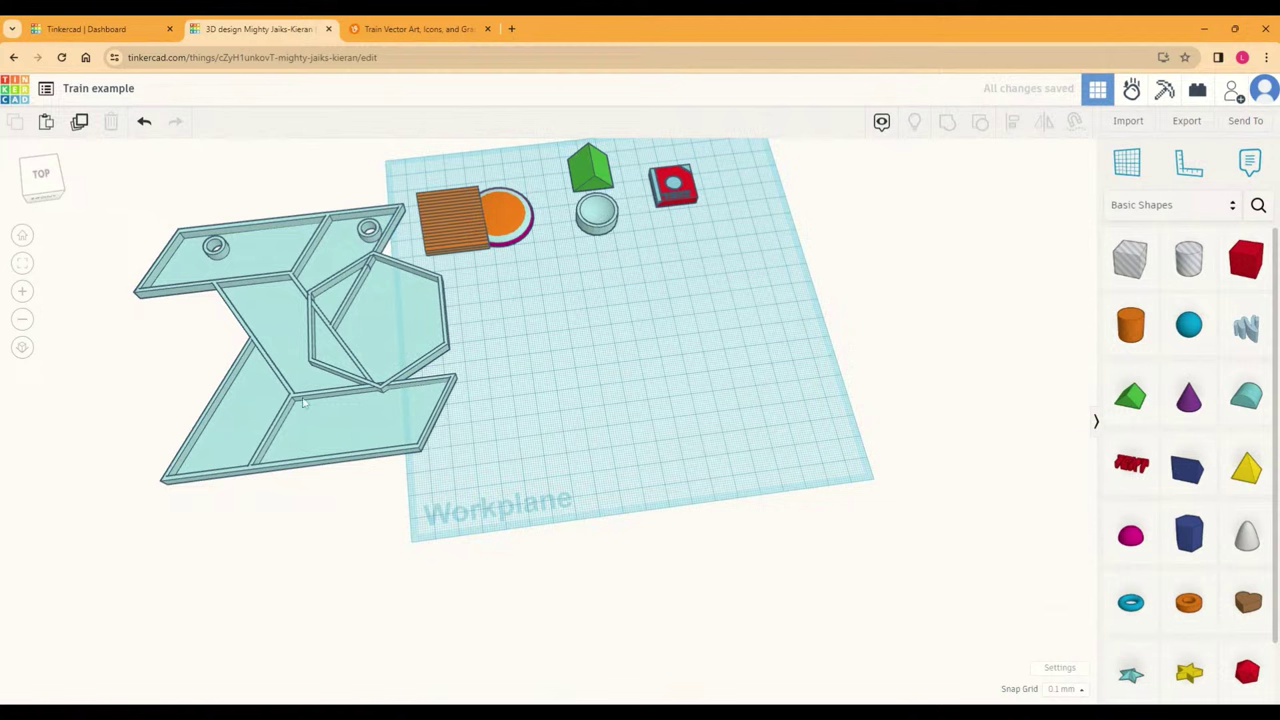
click(318, 372)
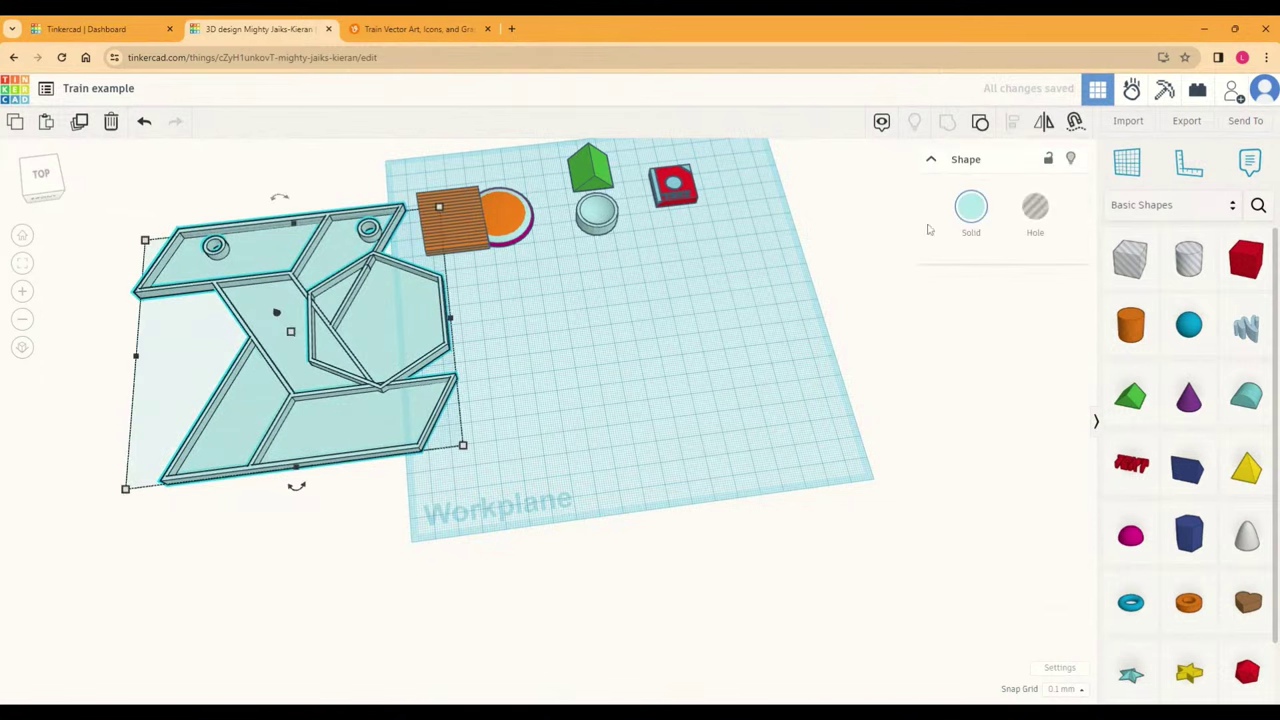
Step: Import prusa-research-by-josef-prusa-logo-vector.svg centred on the artboard with a width of 300
click(807, 343)
click(1124, 122)
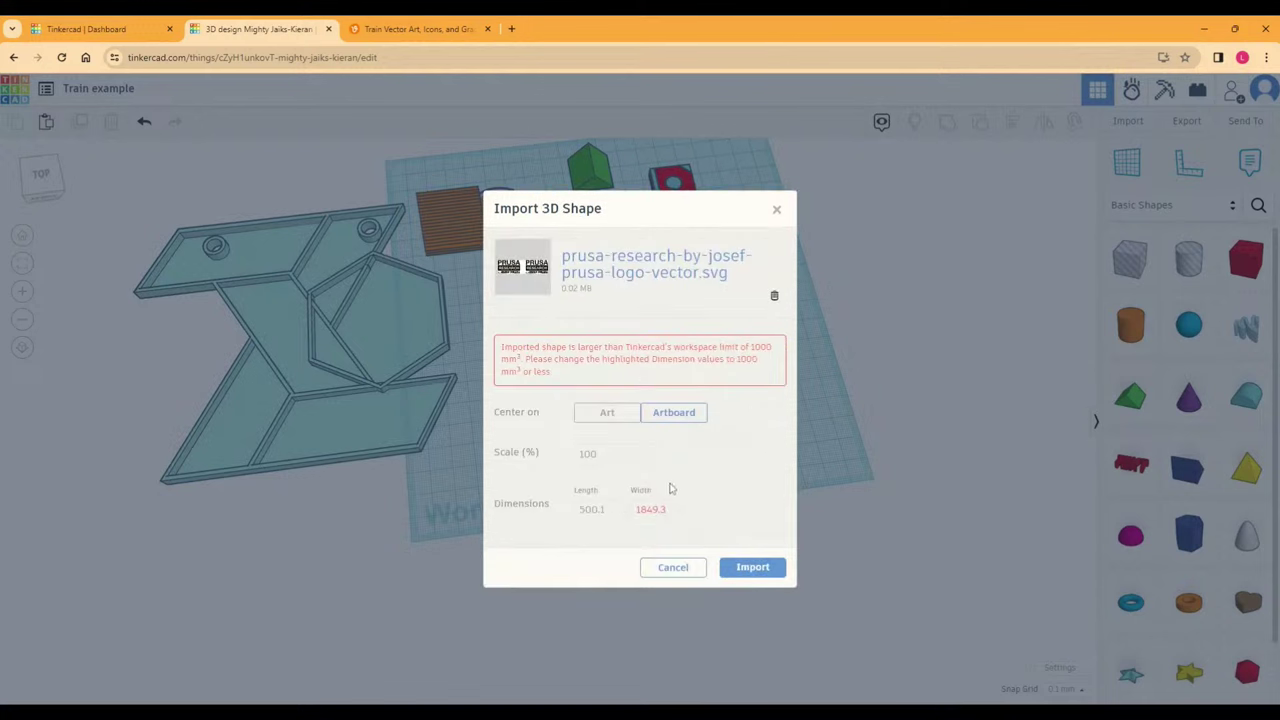
click(652, 509)
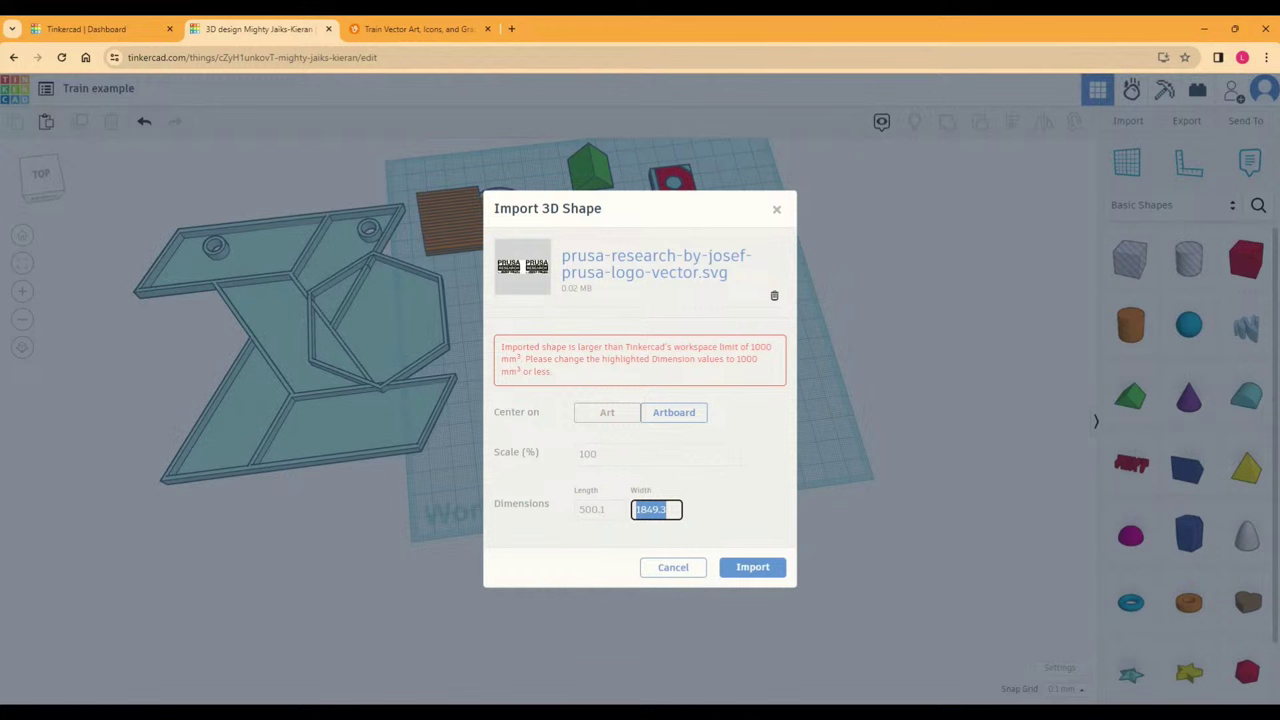
text(500)
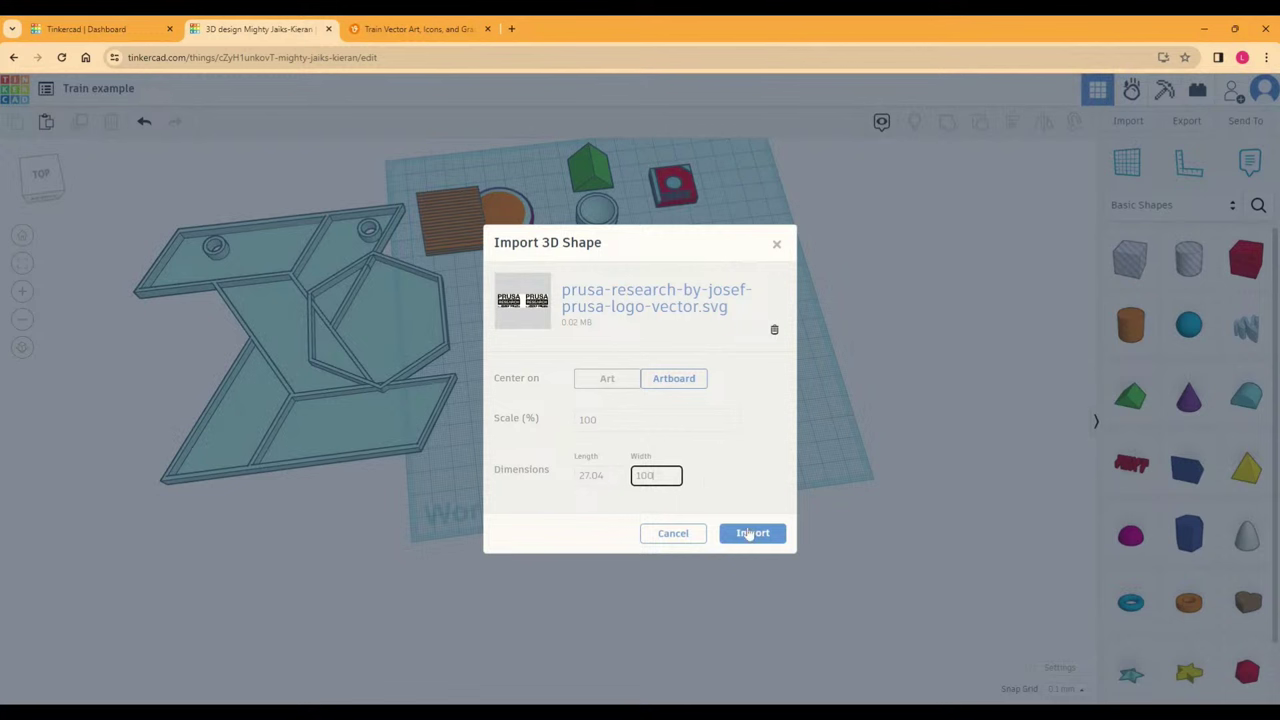
double_click(645, 476)
text(300)
click(749, 532)
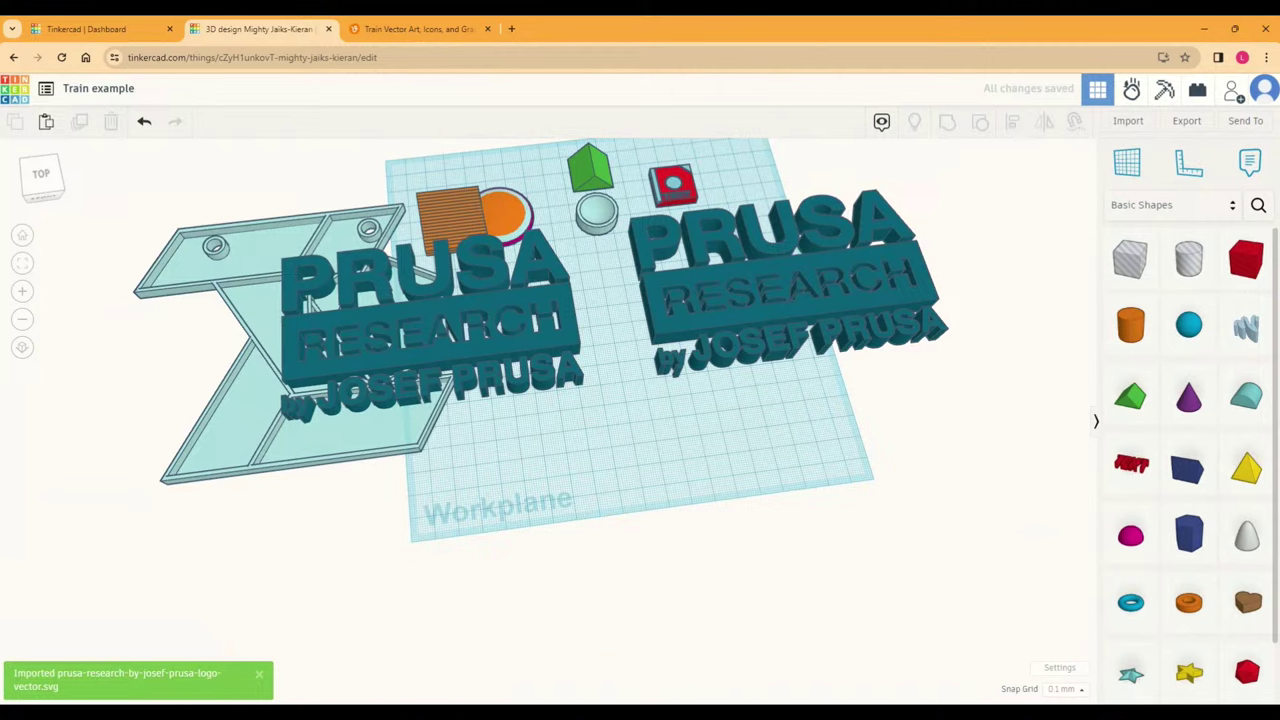
Step: Move the imported double PRUSA logo towards the workplane's front-right corner, clear of the other shapes
drag(855, 293, 990, 405)
click(907, 511)
right_drag(907, 511, 657, 474)
drag(590, 467, 745, 466)
click(980, 420)
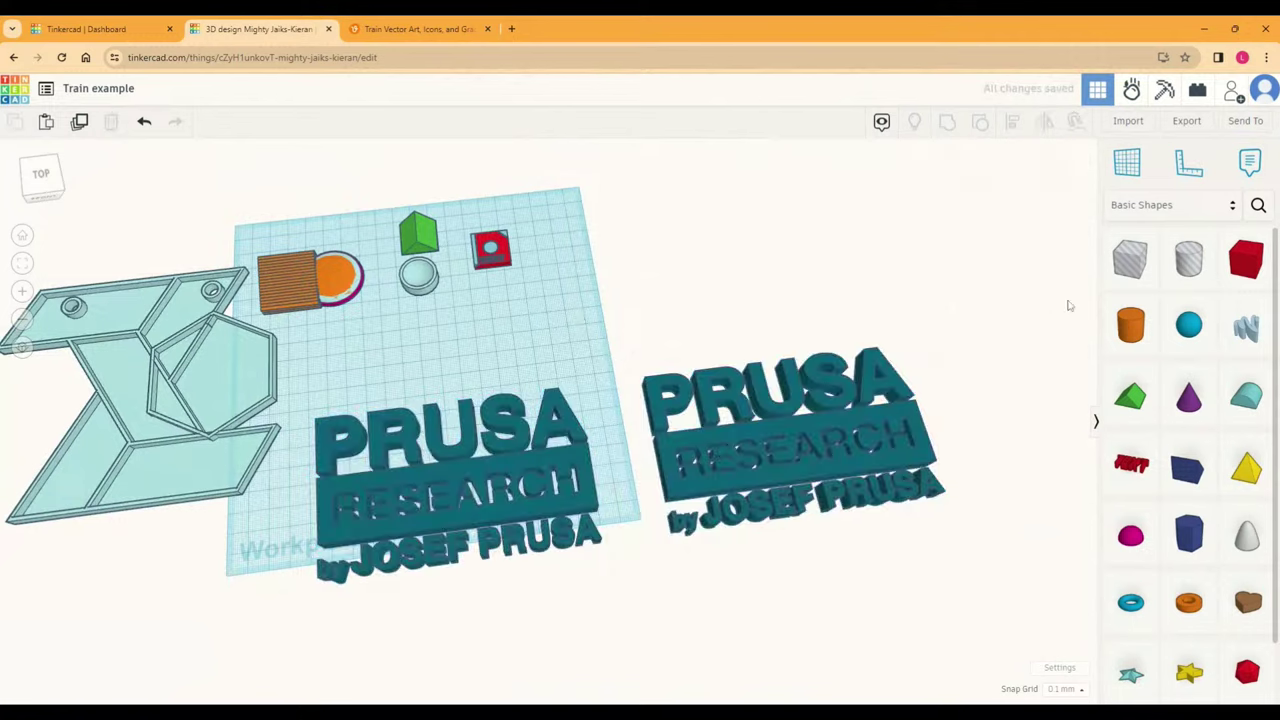
Step: Enclose the right-hand copy of the logo in a hole box about 153 mm wide, nudging the logo slightly back
drag(935, 309, 963, 513)
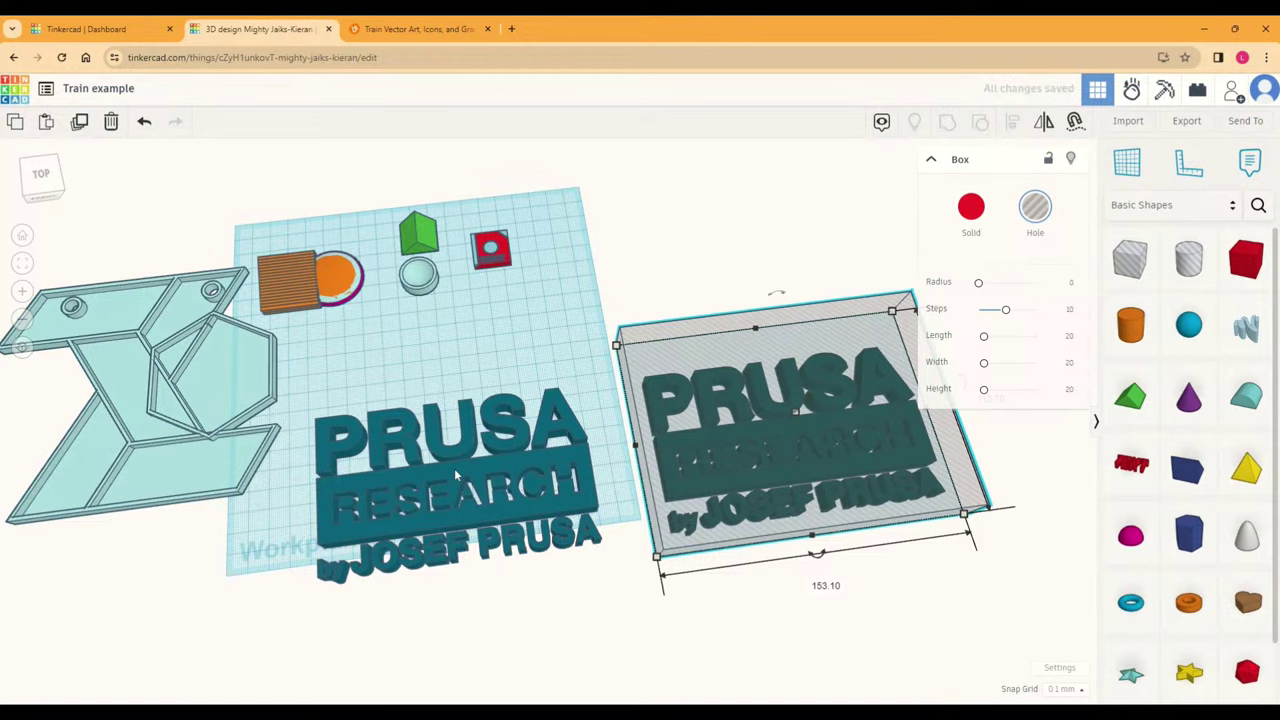
key(Escape)
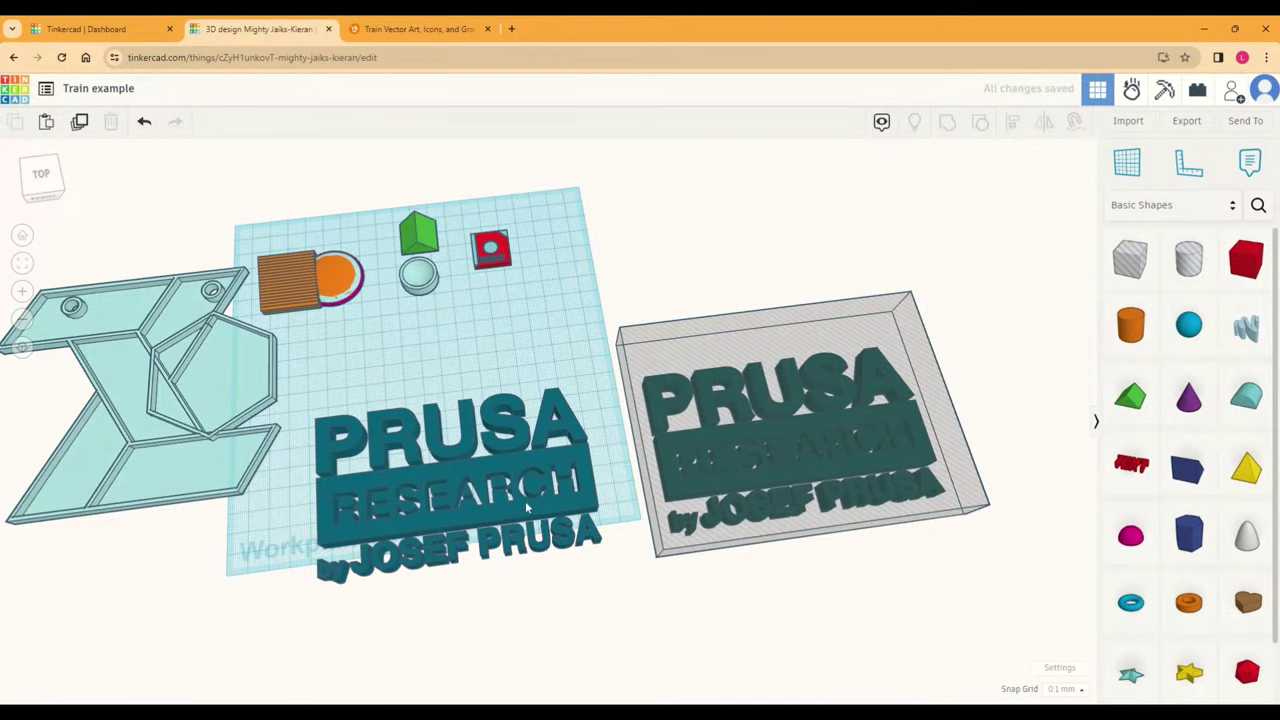
mouse_move(579, 498)
mouse_down()
mouse_move(545, 560)
mouse_move(510, 545)
mouse_move(530, 555)
mouse_move(583, 447)
mouse_move(650, 510)
mouse_move(570, 550)
mouse_move(420, 512)
mouse_move(440, 537)
mouse_move(511, 478)
mouse_move(580, 491)
mouse_up()
click(606, 283)
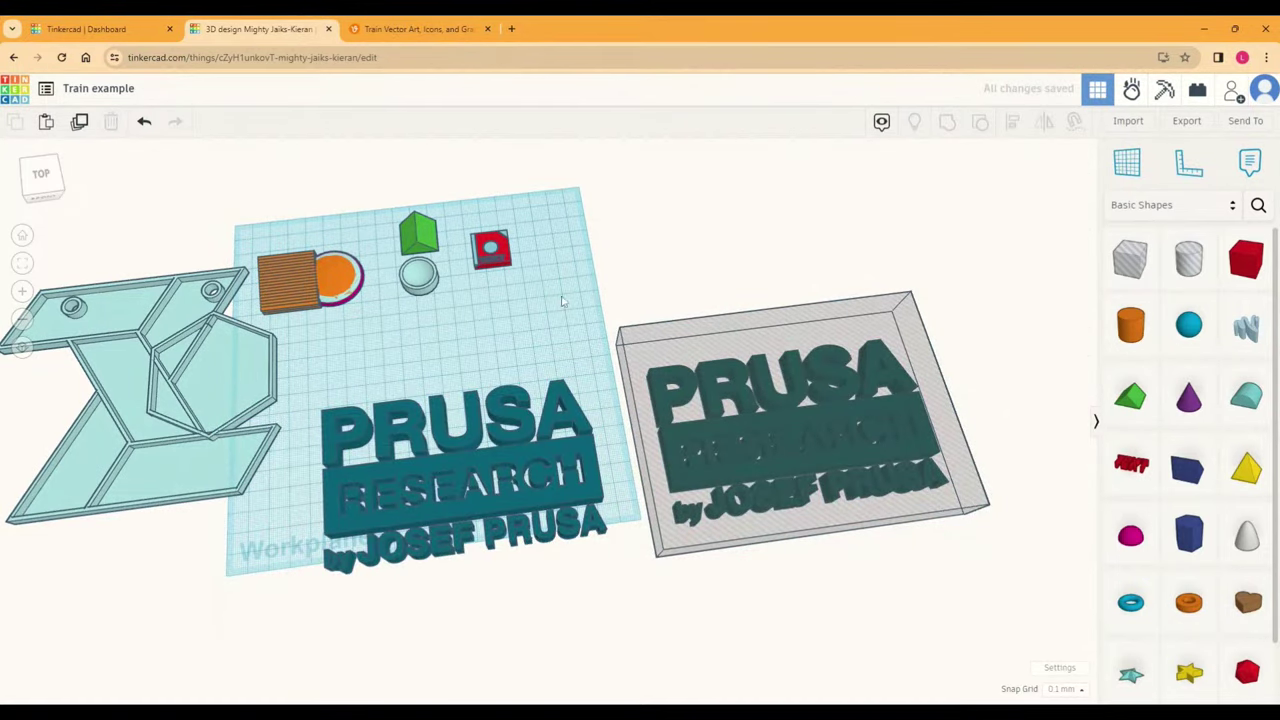
Step: Group the hole box with the double logo to cut away its right-hand copy
drag(562, 302, 800, 554)
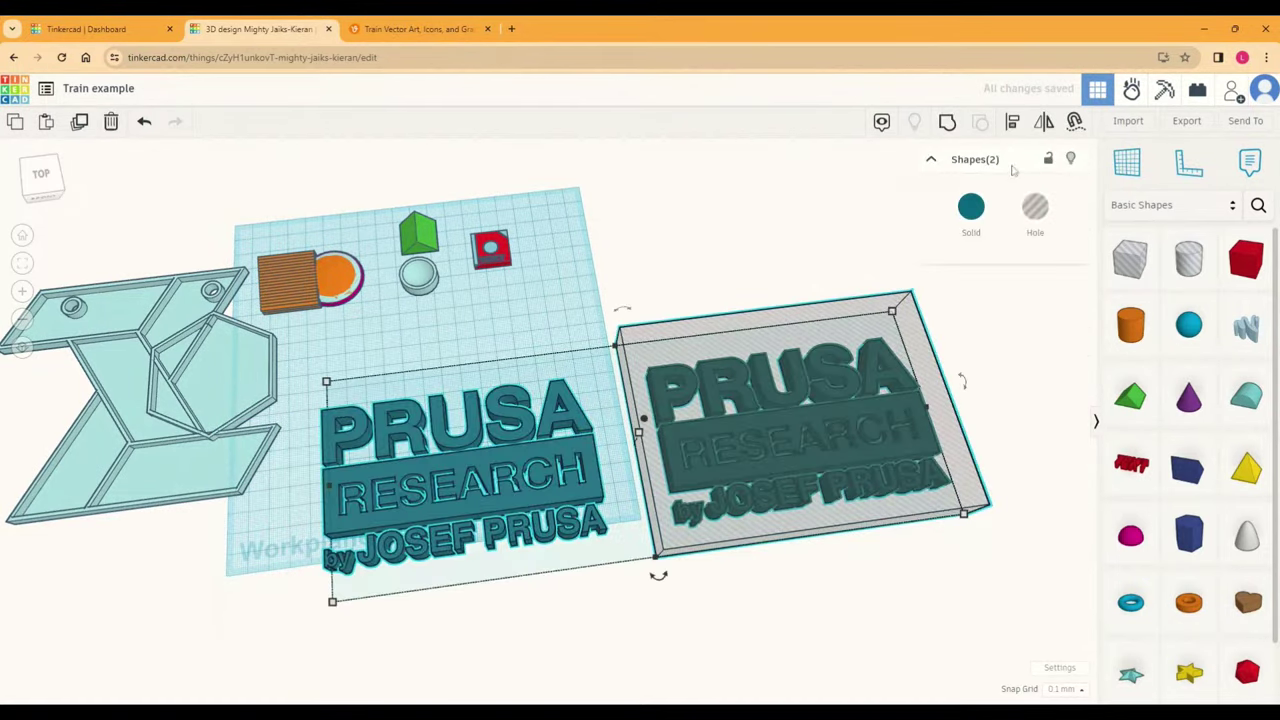
click(948, 122)
key(ctrl+z)
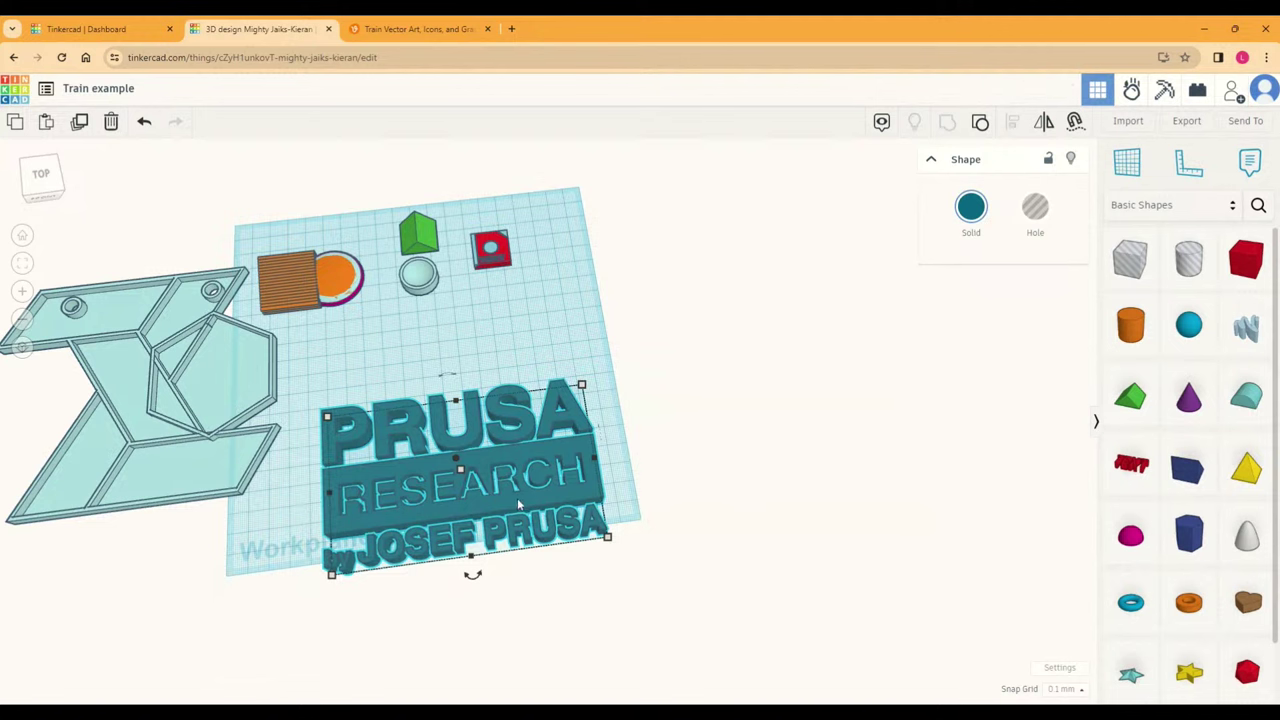
Step: Move the remaining PRUSA logo towards the right edge of the workplane
click(644, 494)
drag(549, 497, 628, 463)
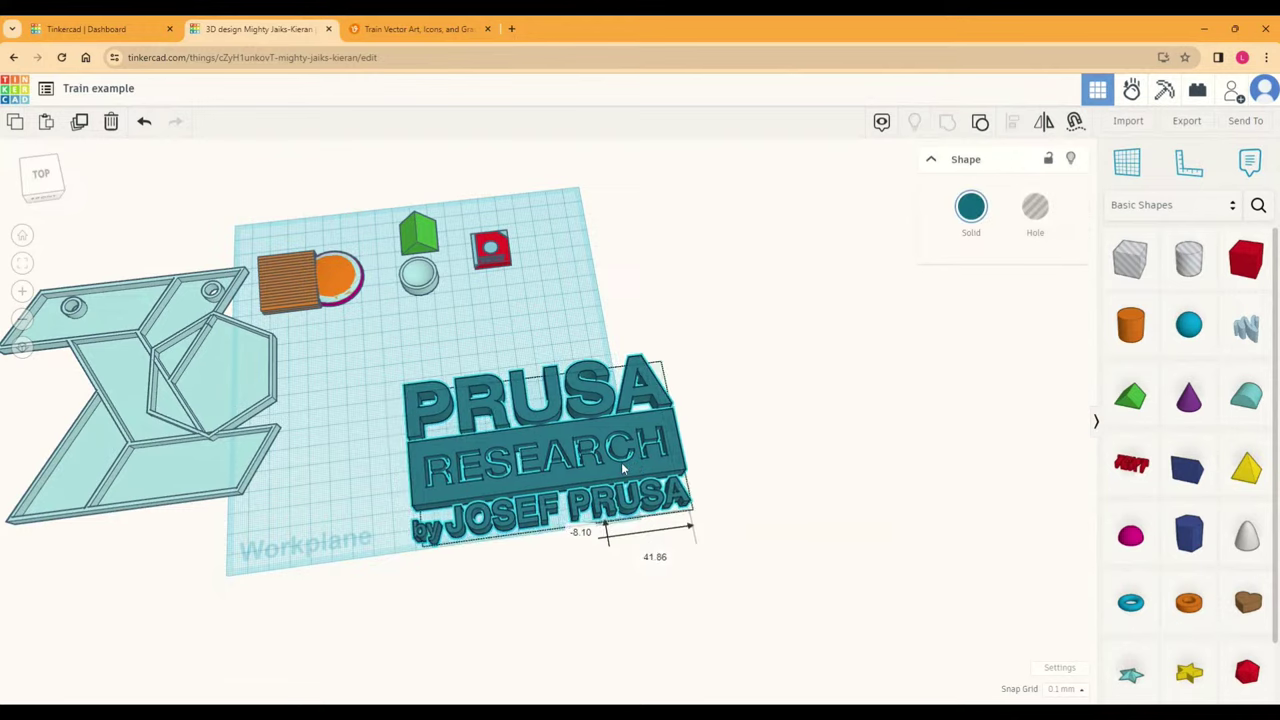
right_drag(663, 466, 600, 515)
right_drag(750, 505, 690, 440)
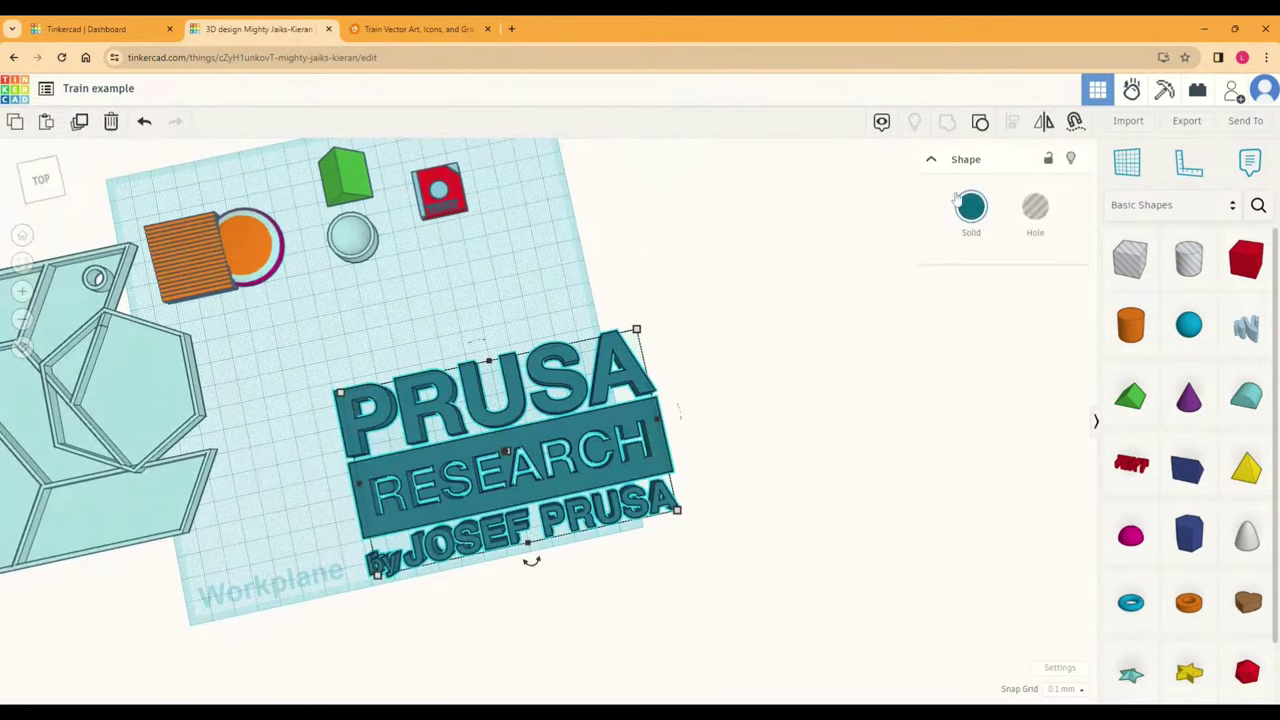
Step: Give the logo the light teal preset colour and move it further over the workplane's right edge
click(963, 207)
click(910, 281)
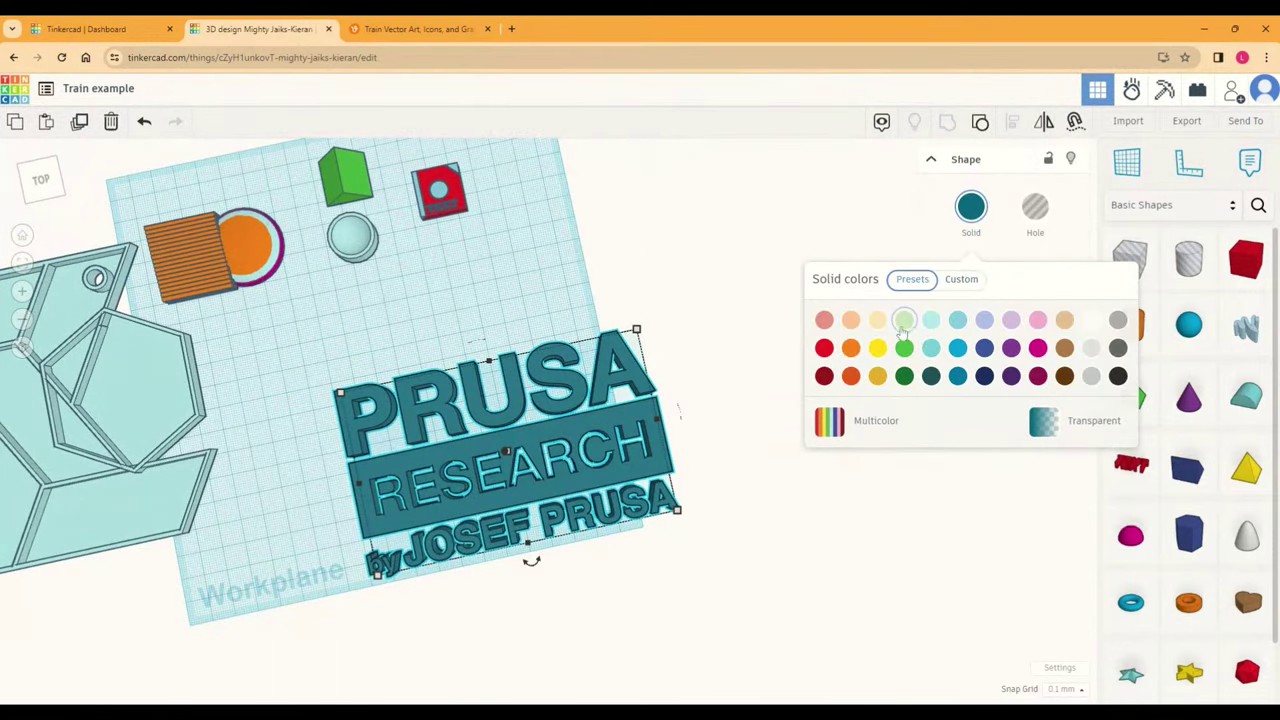
click(930, 320)
click(731, 448)
right_drag(731, 448, 480, 470)
drag(544, 426, 645, 452)
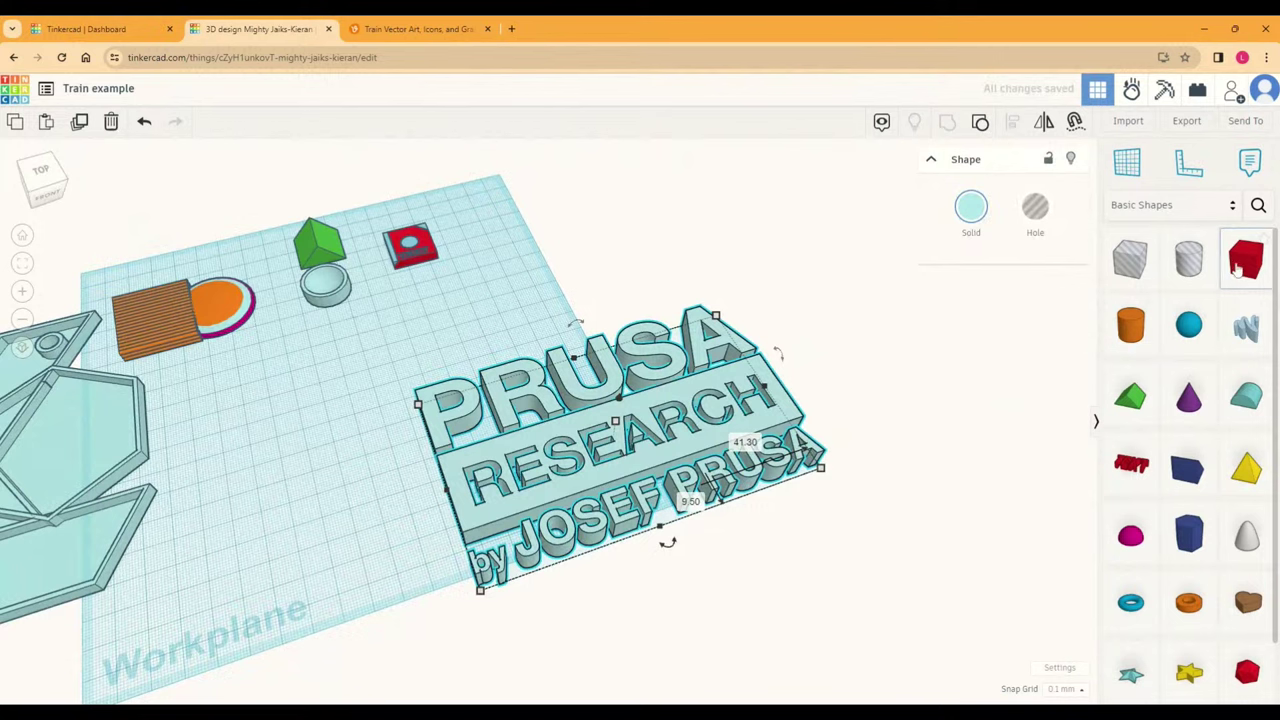
Step: Add a solid box under the logo, sized as a low base plate extending past the lettering on all sides
click(1245, 260)
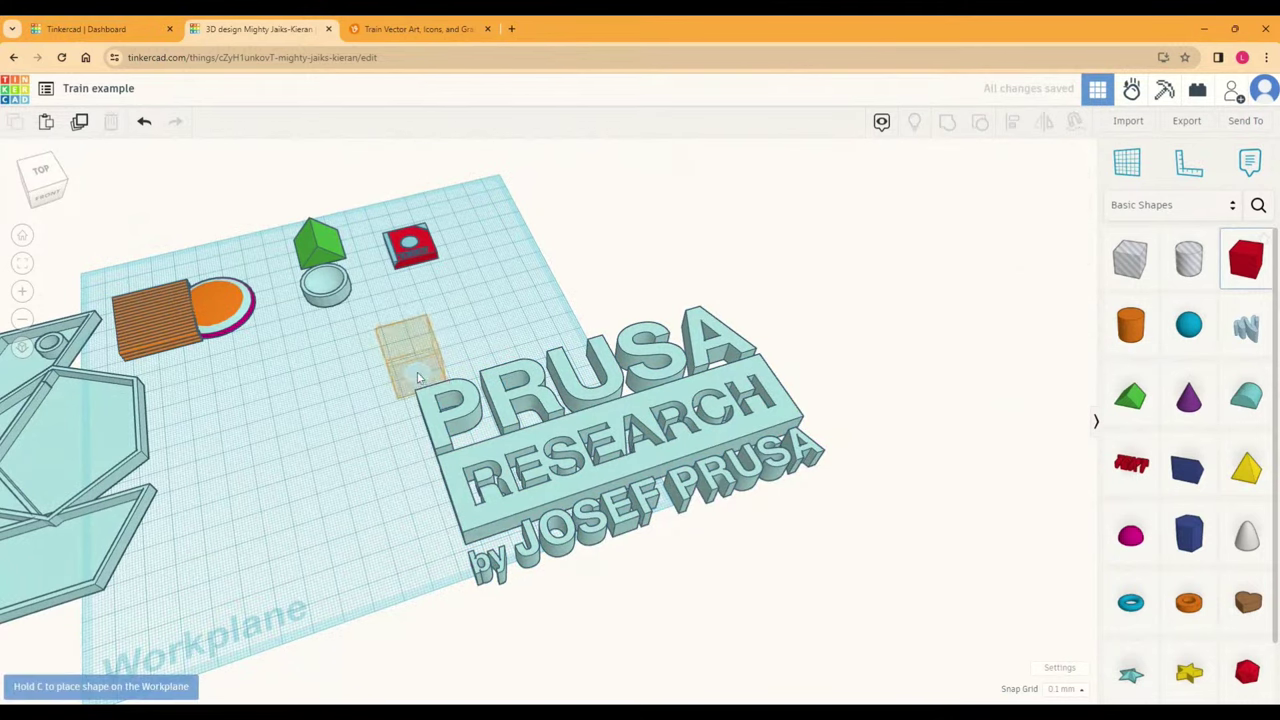
click(419, 377)
drag(440, 383, 643, 437)
drag(594, 369, 605, 411)
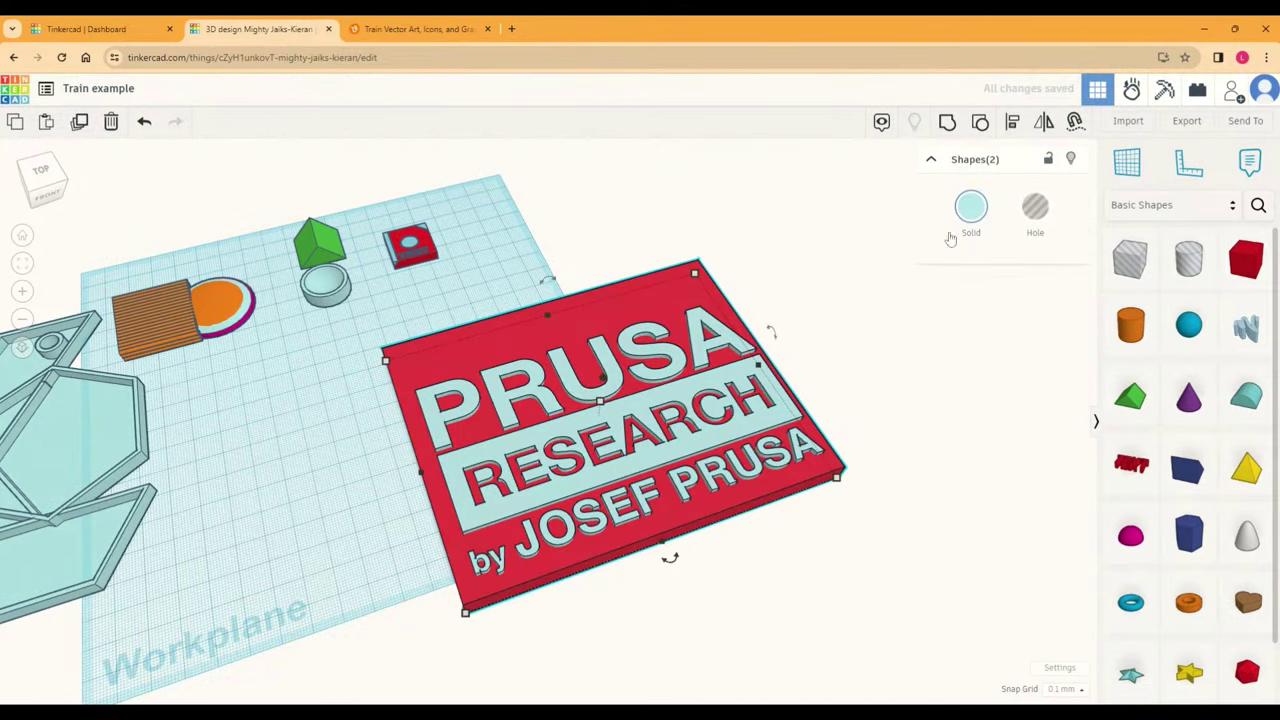
Step: Align the logo and the base plate on their centres in both horizontal directions
click(1012, 121)
click(670, 558)
click(404, 478)
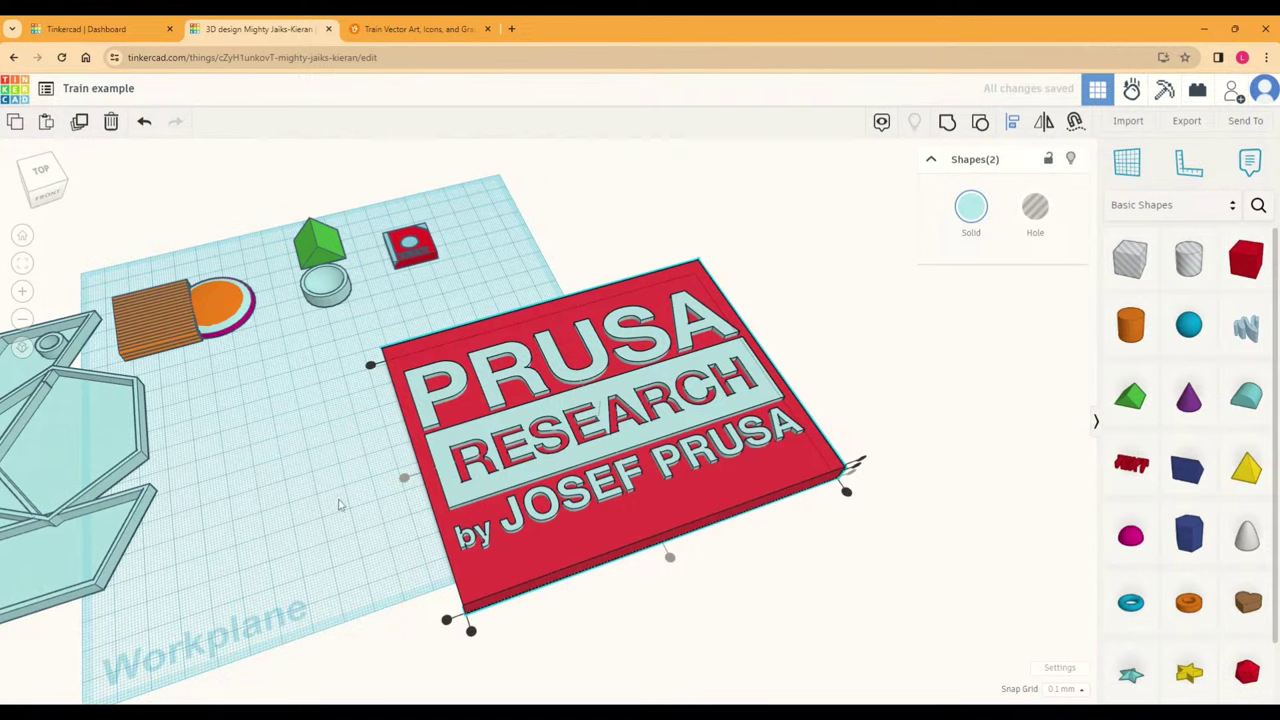
click(338, 505)
scroll(370, 500, down, 3)
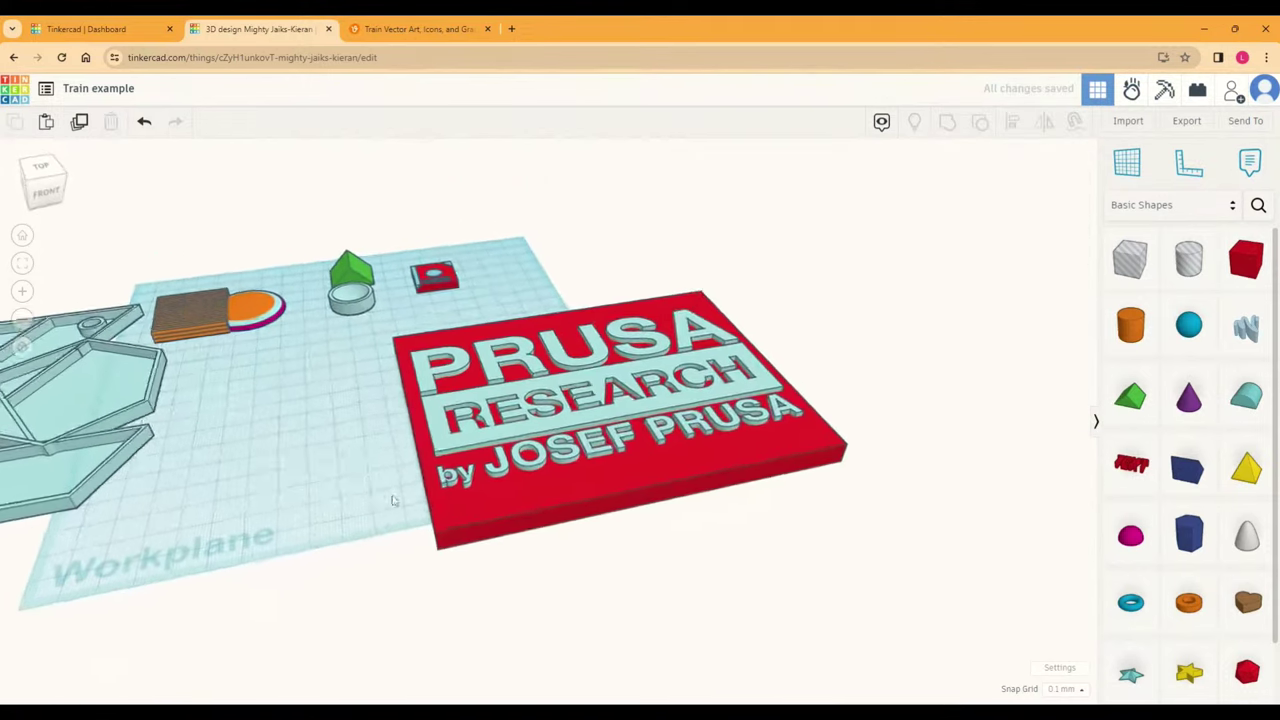
right_drag(725, 448, 452, 519)
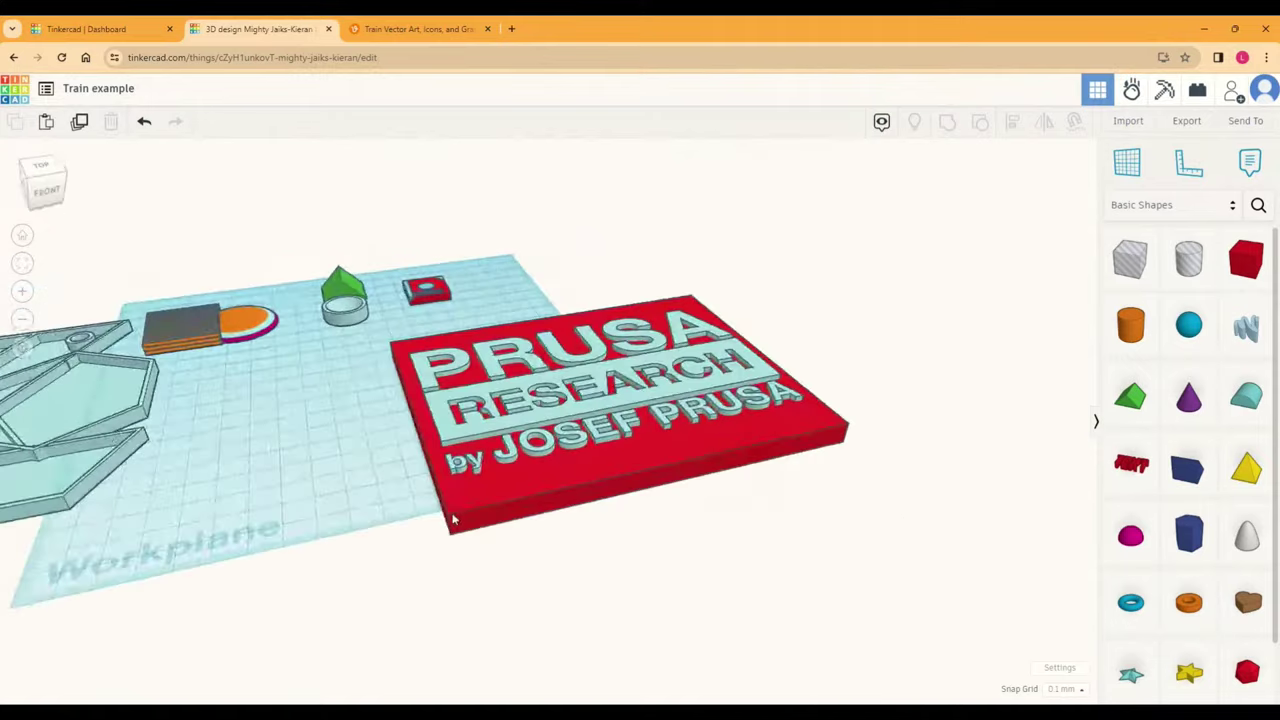
Step: Give the base plate the black preset colour
click(479, 509)
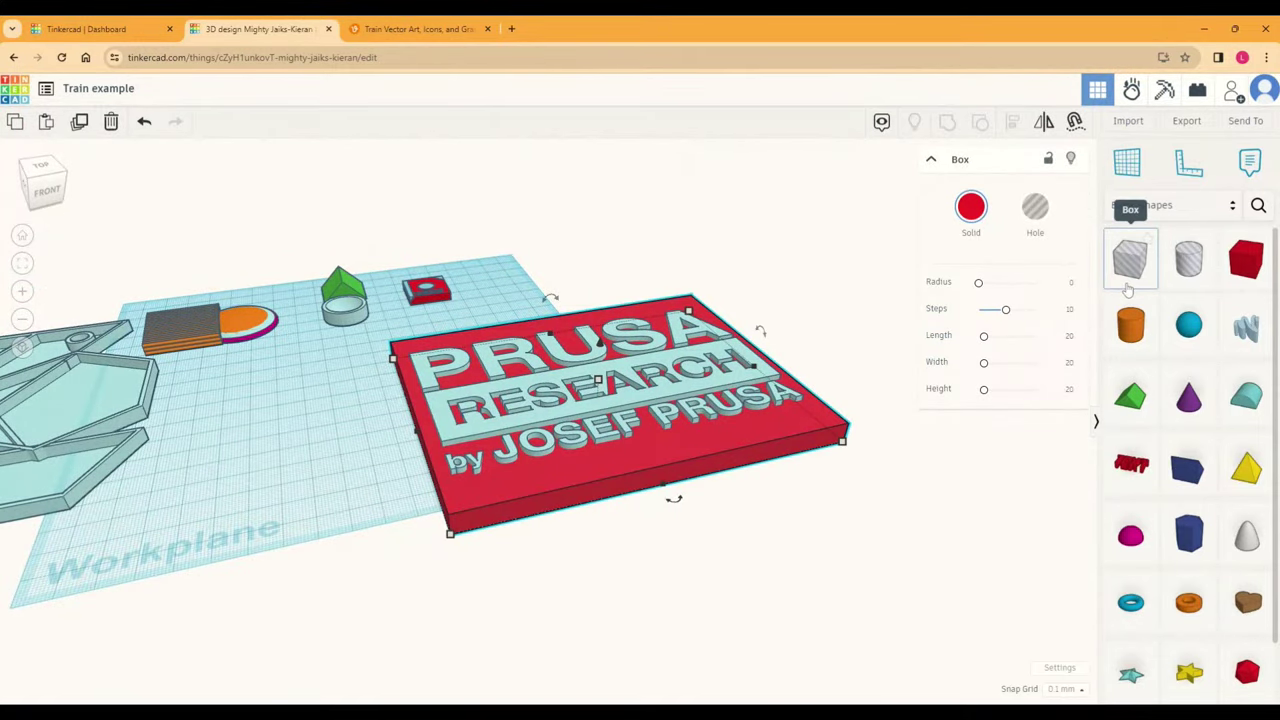
click(971, 207)
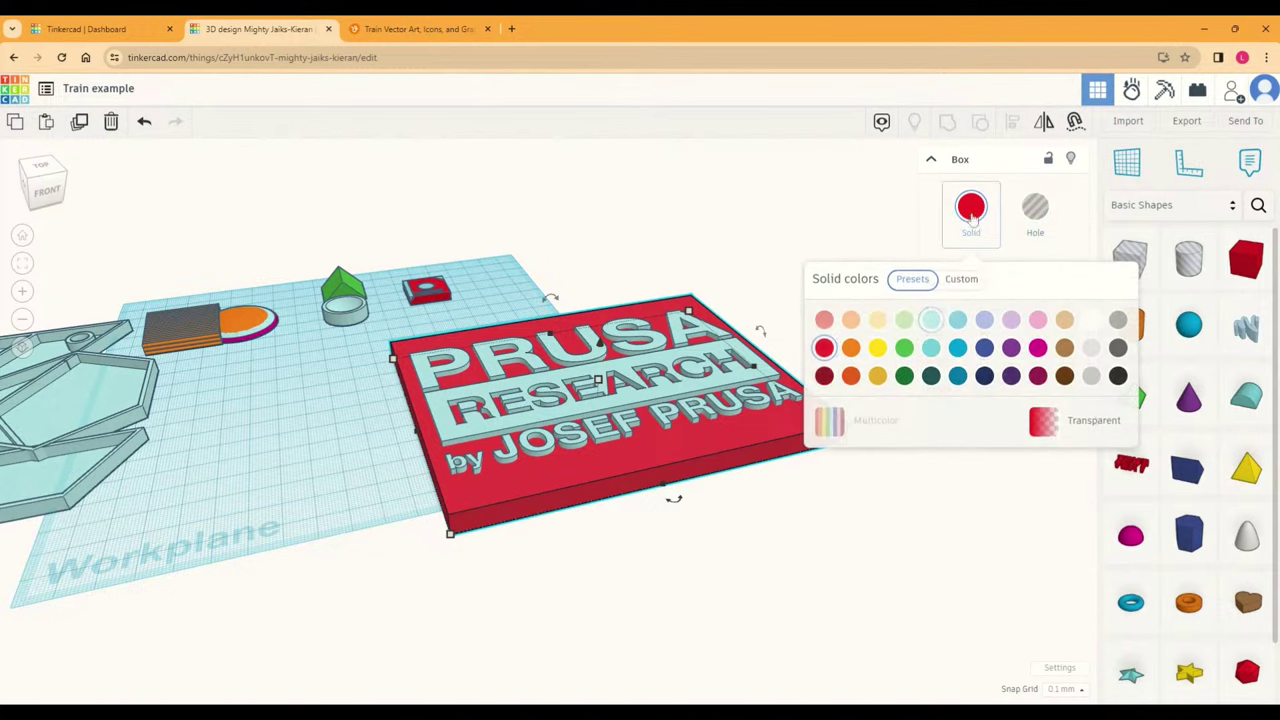
click(1064, 376)
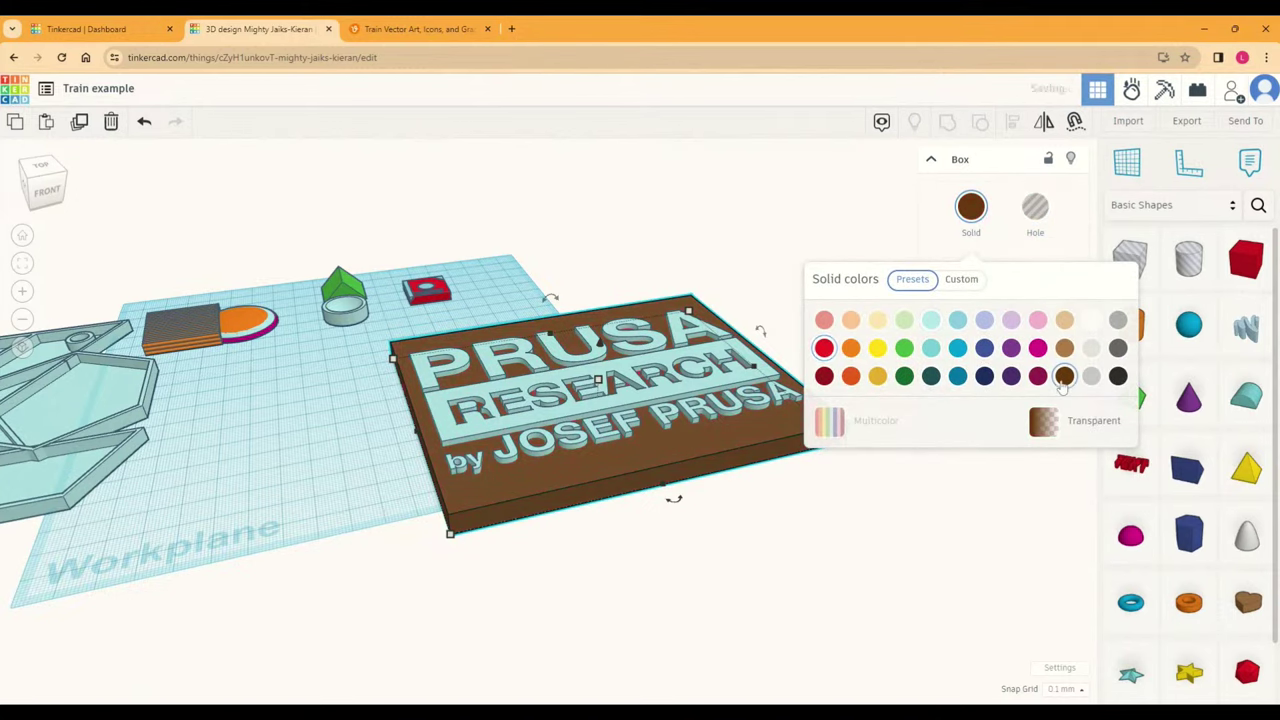
click(1118, 376)
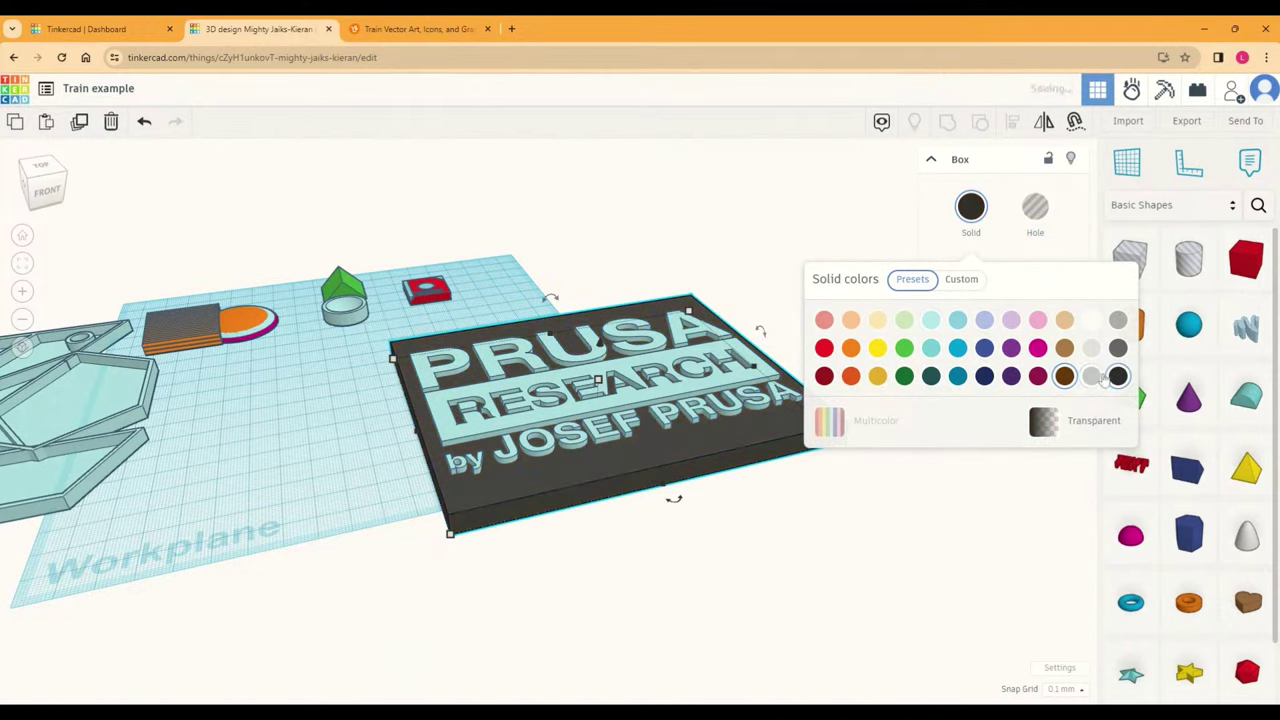
click(830, 500)
Step: Give the PRUSA logo the white preset colour
click(700, 383)
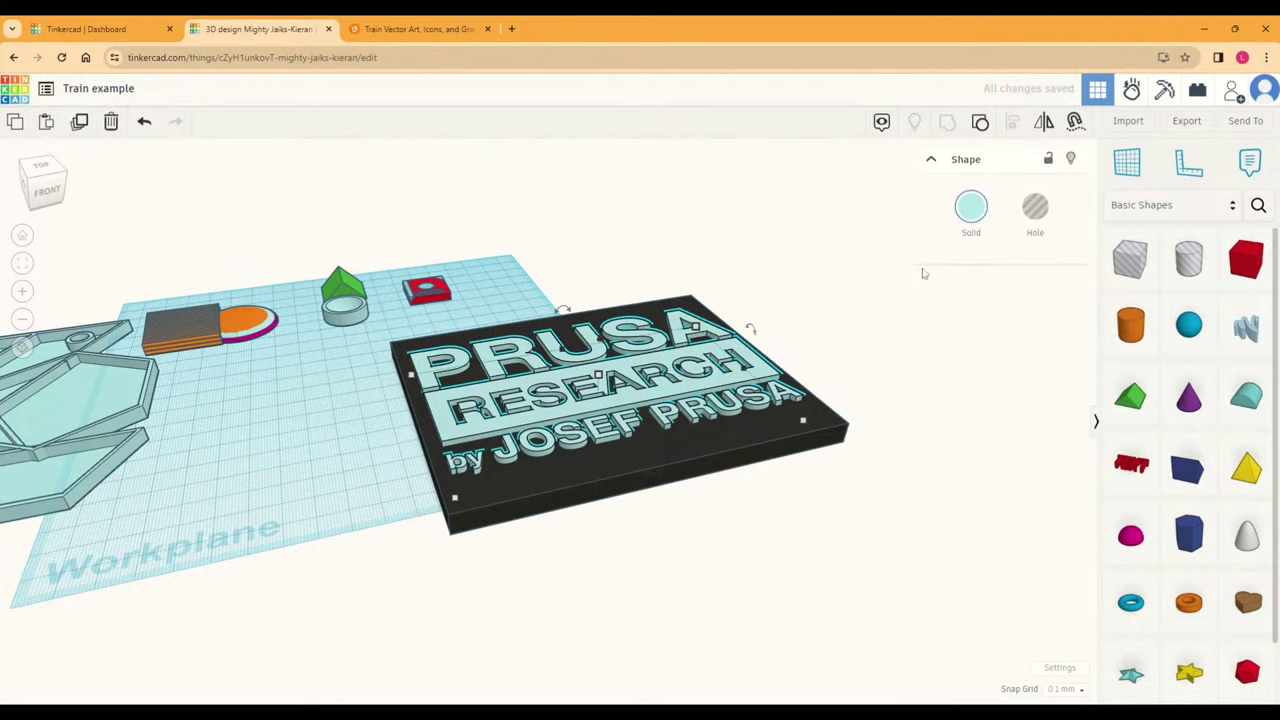
click(962, 232)
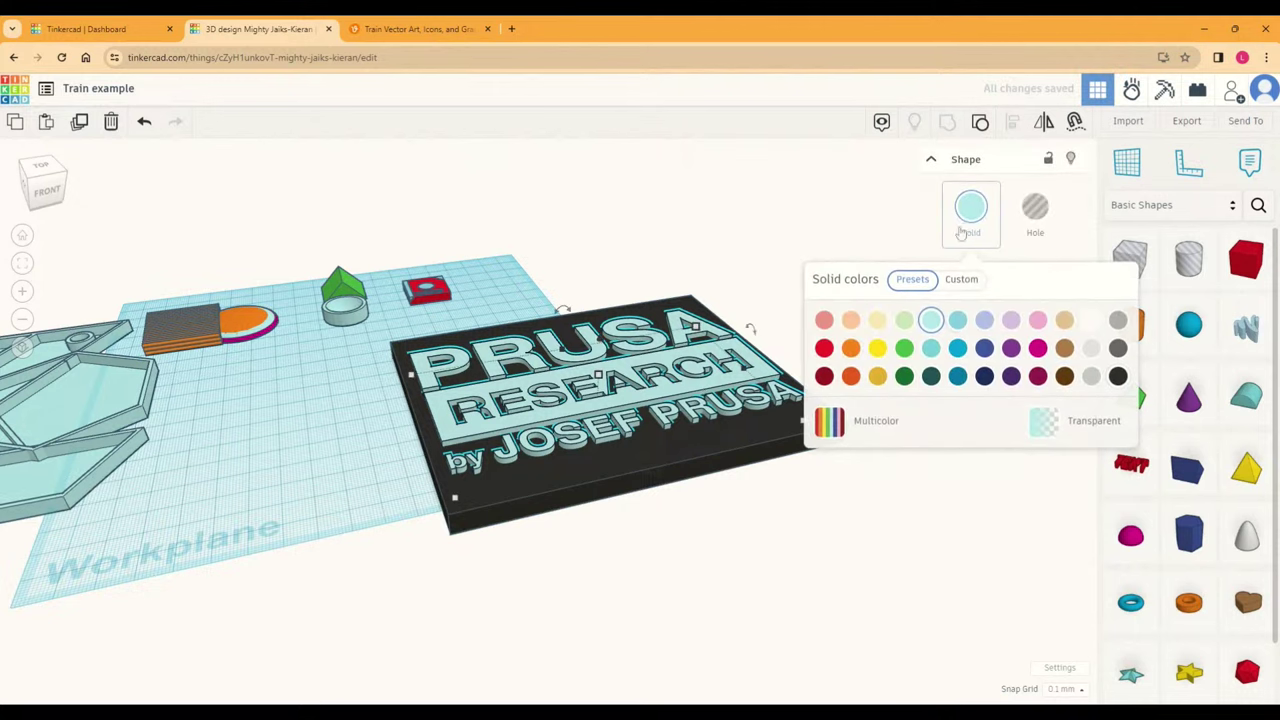
click(1091, 320)
click(780, 260)
right_drag(820, 374, 491, 408)
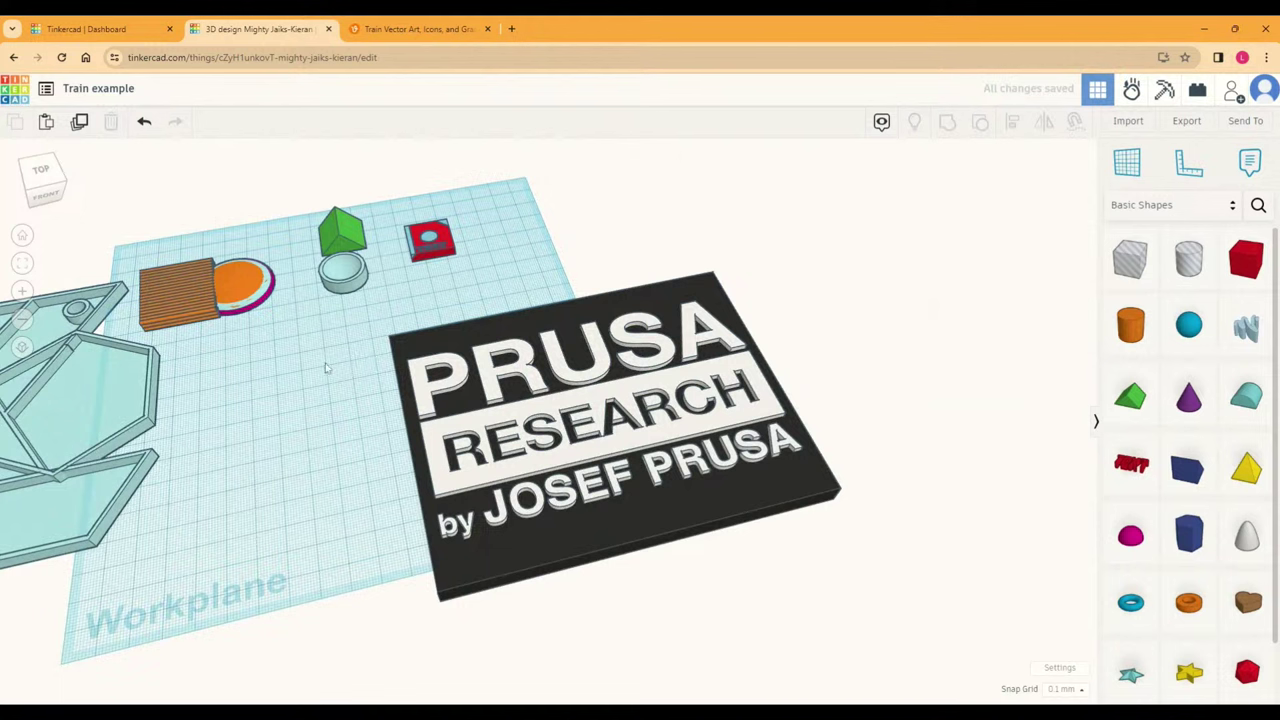
Step: Group the PRUSA logo and the base plate into one shape
drag(325, 368, 440, 528)
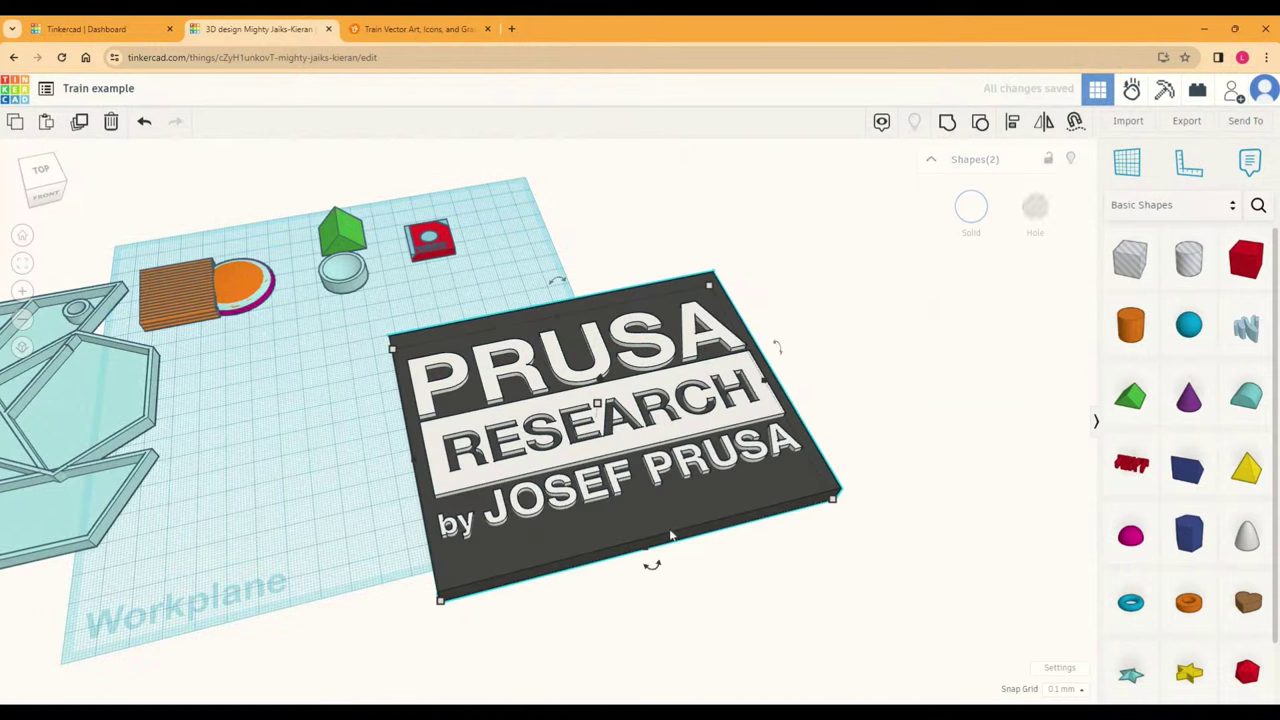
click(865, 417)
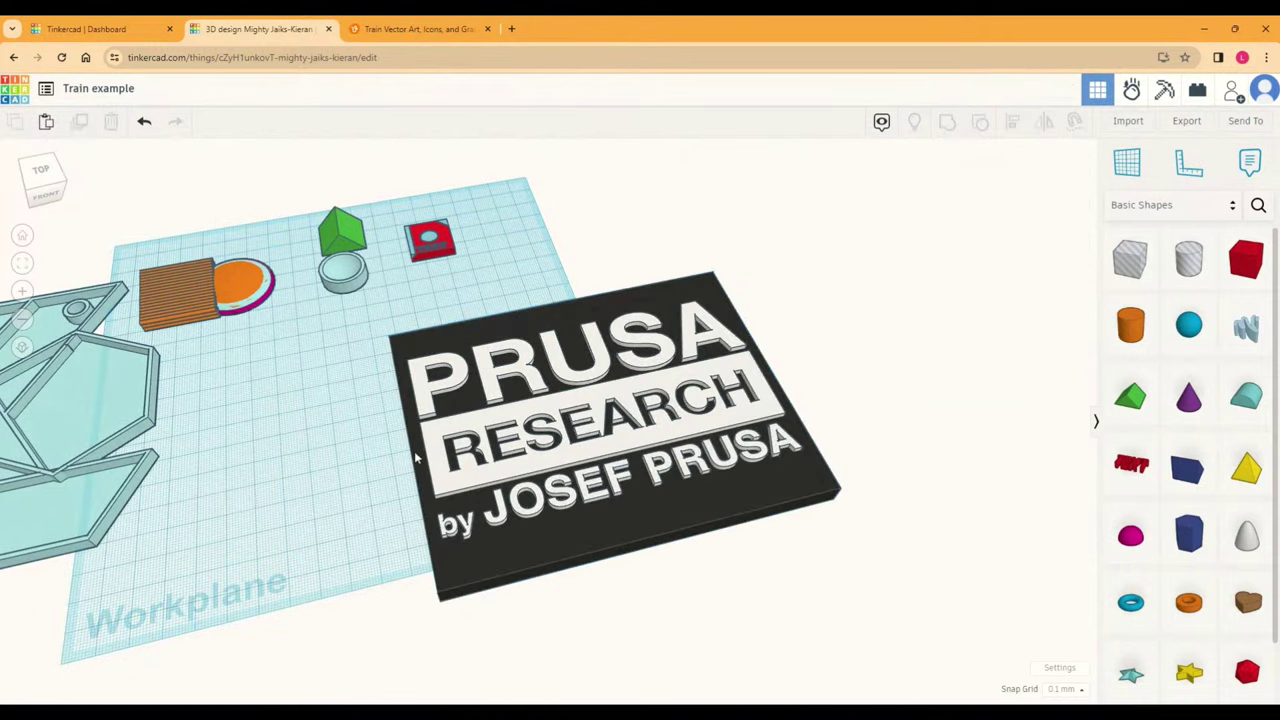
drag(352, 390, 680, 530)
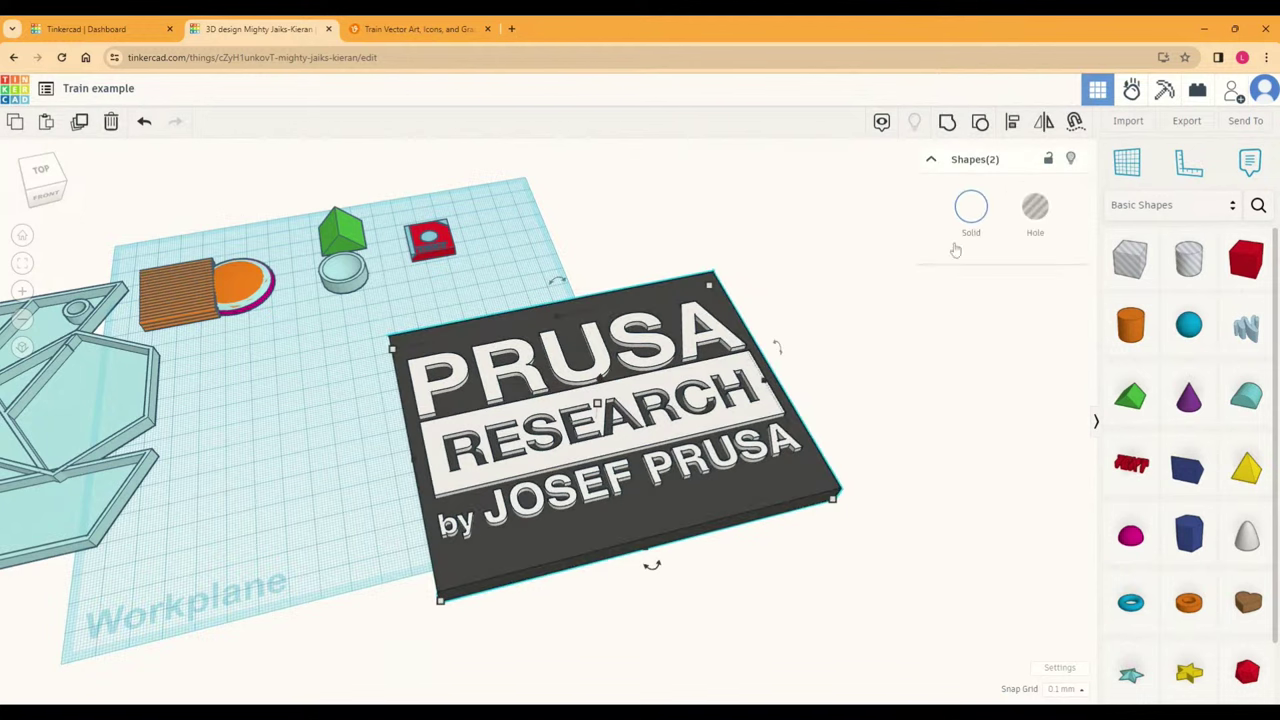
click(946, 121)
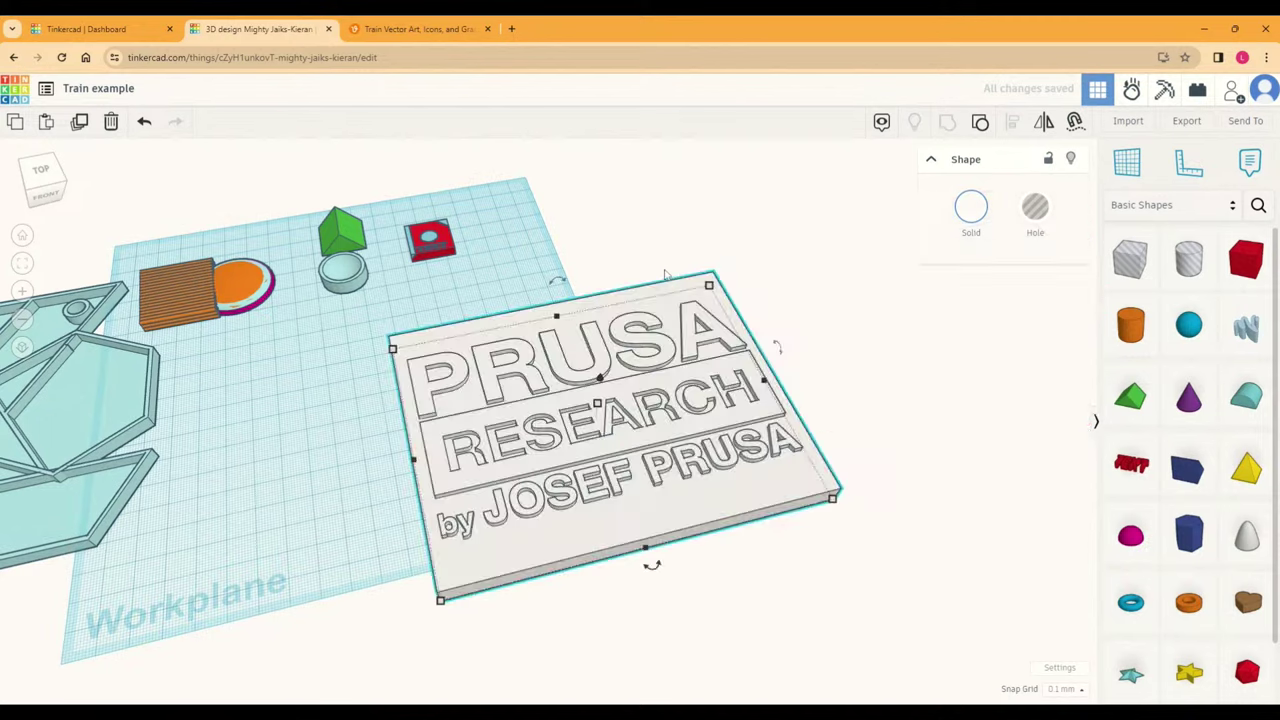
Step: Move the grouped sign slightly toward the front-left and inspect the sides of its raised lettering
click(866, 430)
click(686, 476)
right_drag(270, 492, 329, 437)
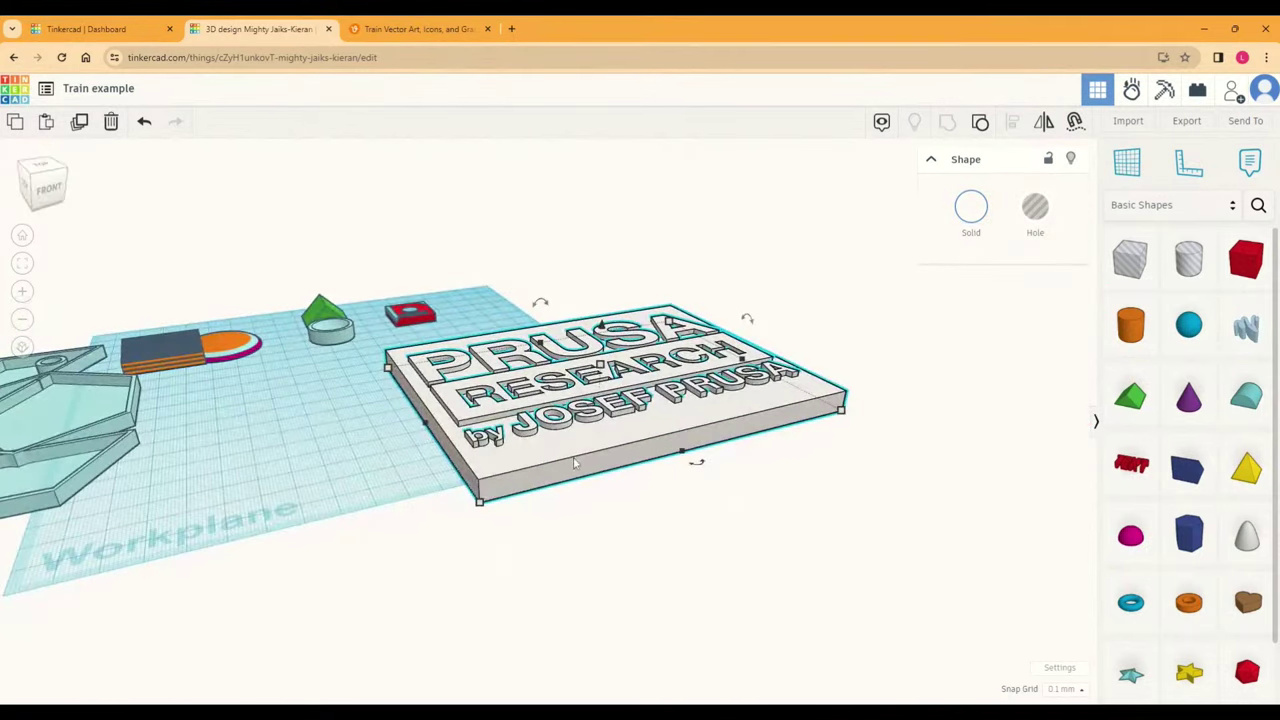
drag(604, 460, 538, 488)
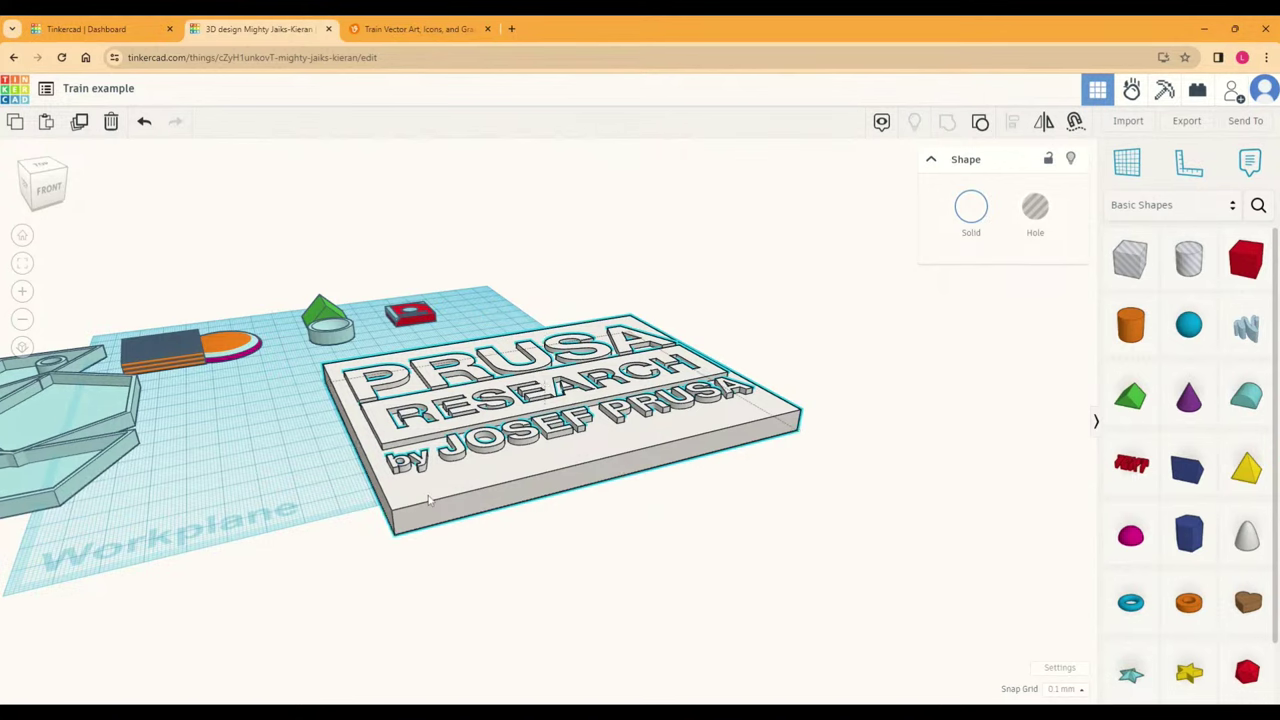
right_drag(343, 523, 375, 471)
scroll(378, 468, up, 5)
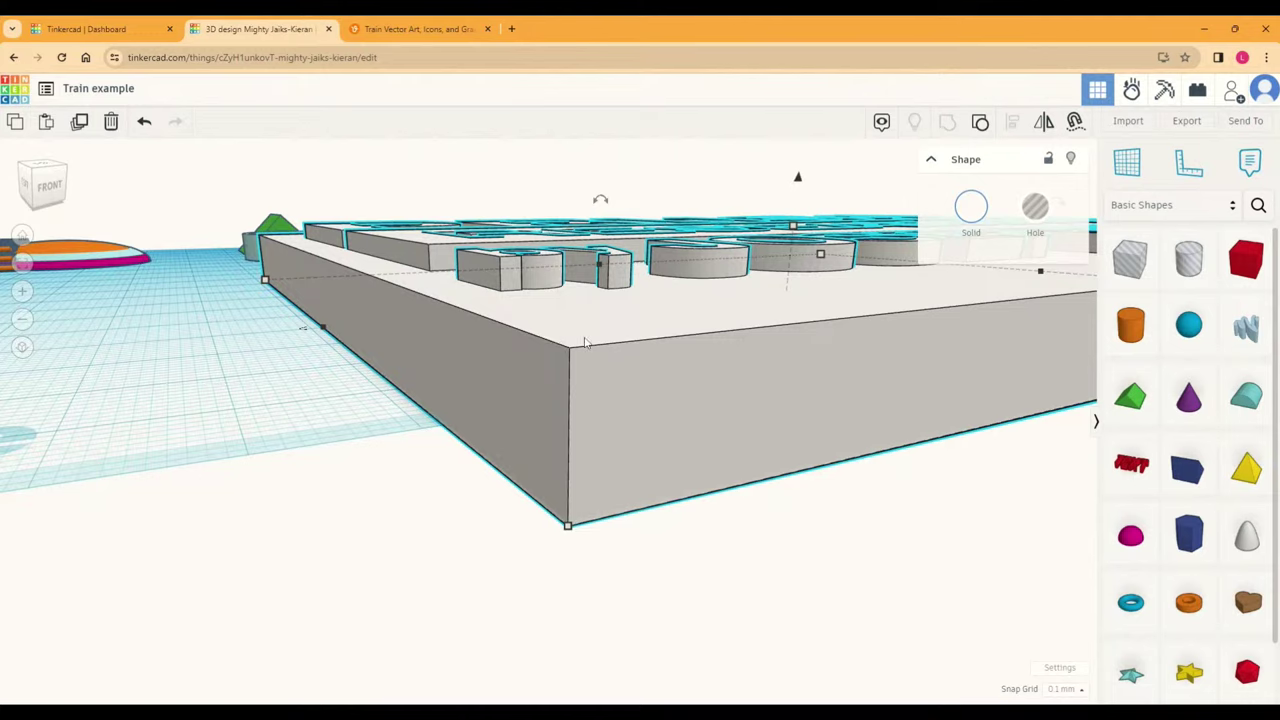
scroll(584, 344, down, 5)
right_drag(498, 440, 510, 452)
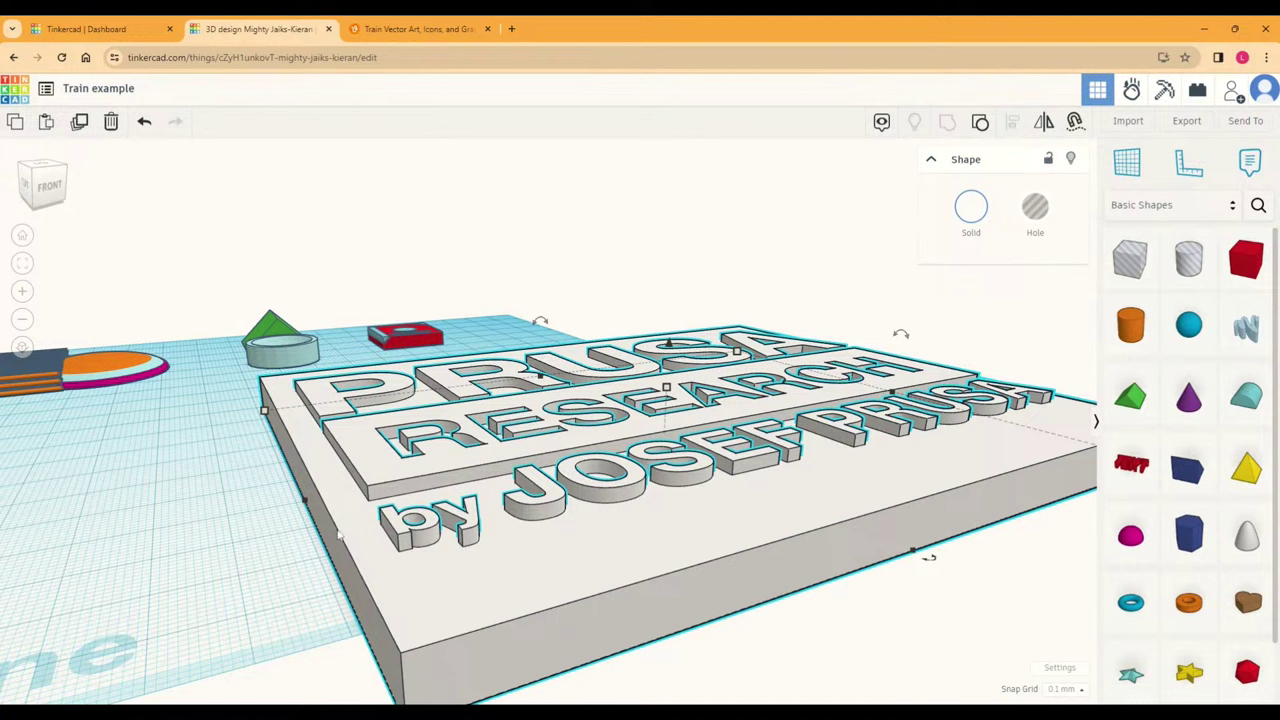
Step: Set the grouped sign's colour to Multicolor so its parts use their own colours
click(980, 206)
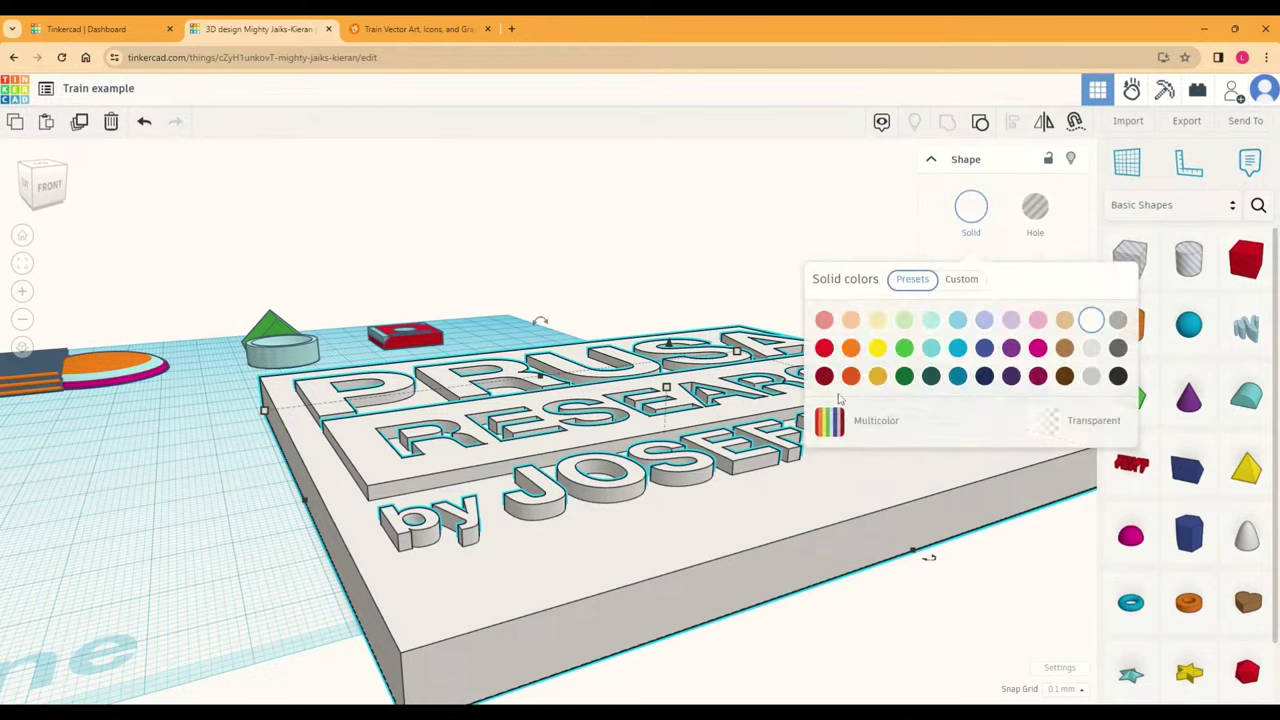
click(823, 423)
click(310, 528)
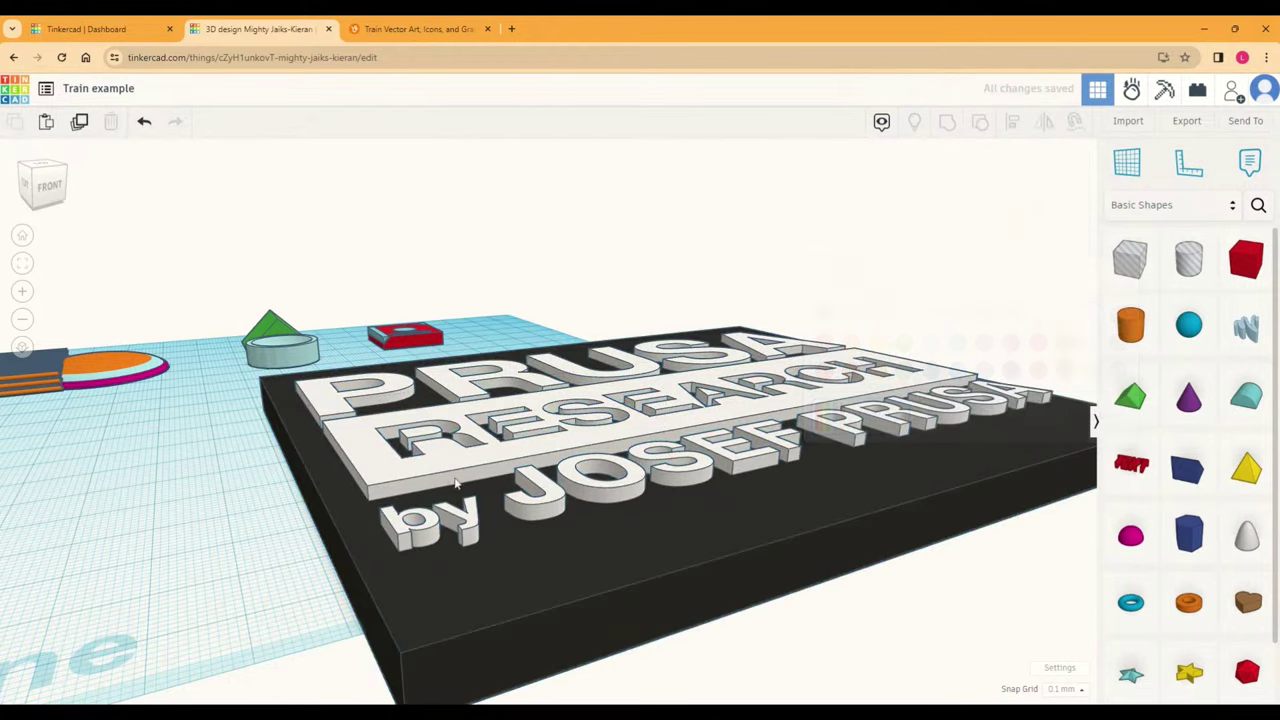
Step: Examine the multicolour sign's lettering and plate from above and from several angles
scroll(763, 464, up, 5)
click(760, 468)
scroll(700, 430, down, 5)
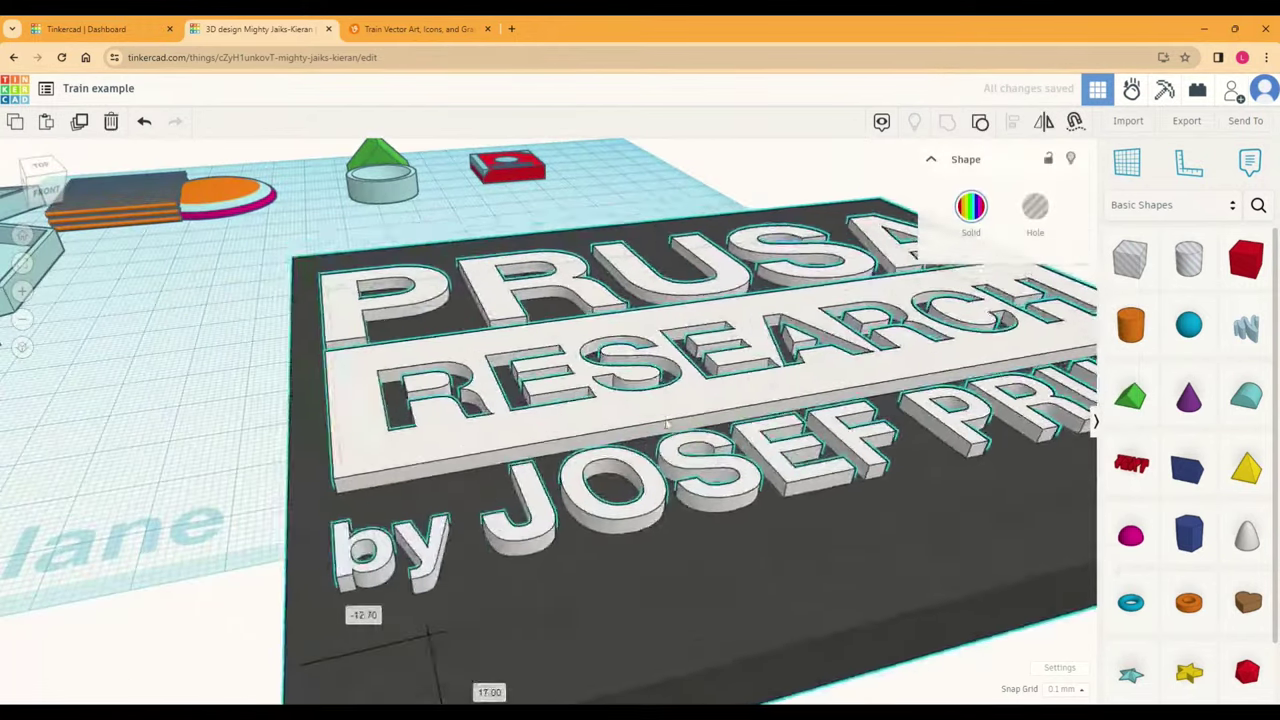
scroll(620, 398, down, 1)
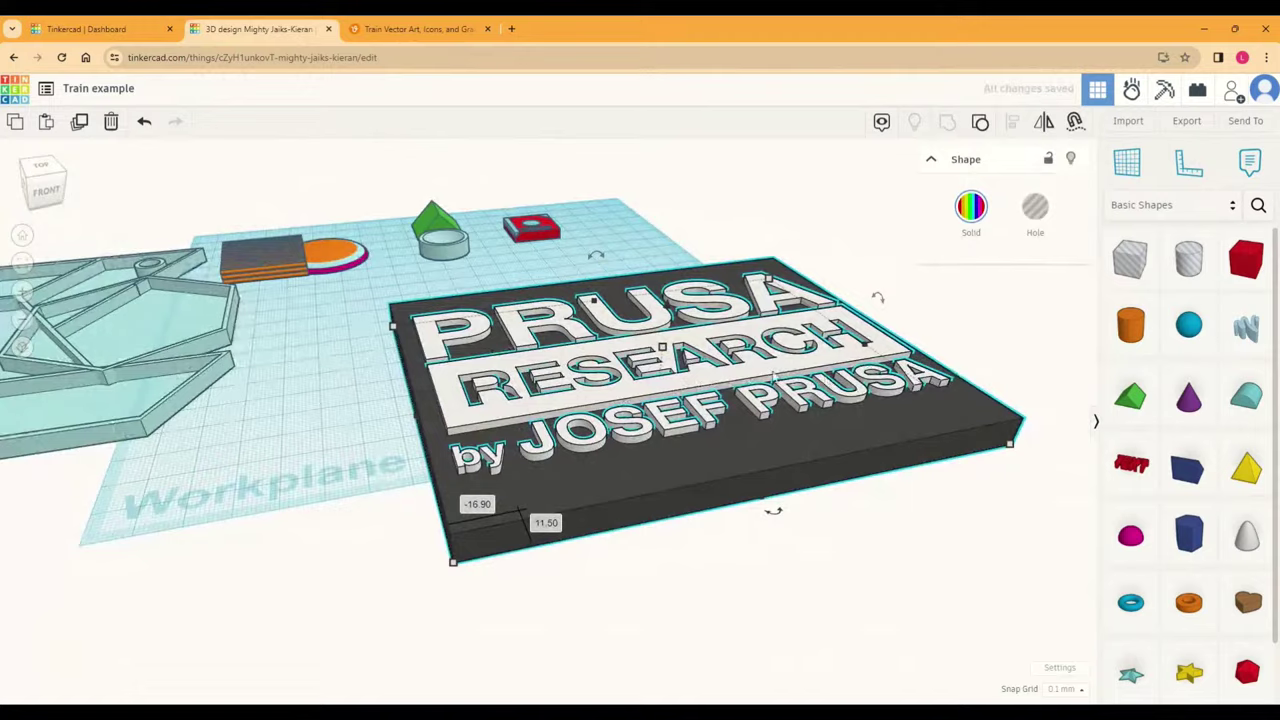
scroll(830, 375, up, 2)
right_drag(830, 372, 606, 526)
scroll(568, 562, up, 4)
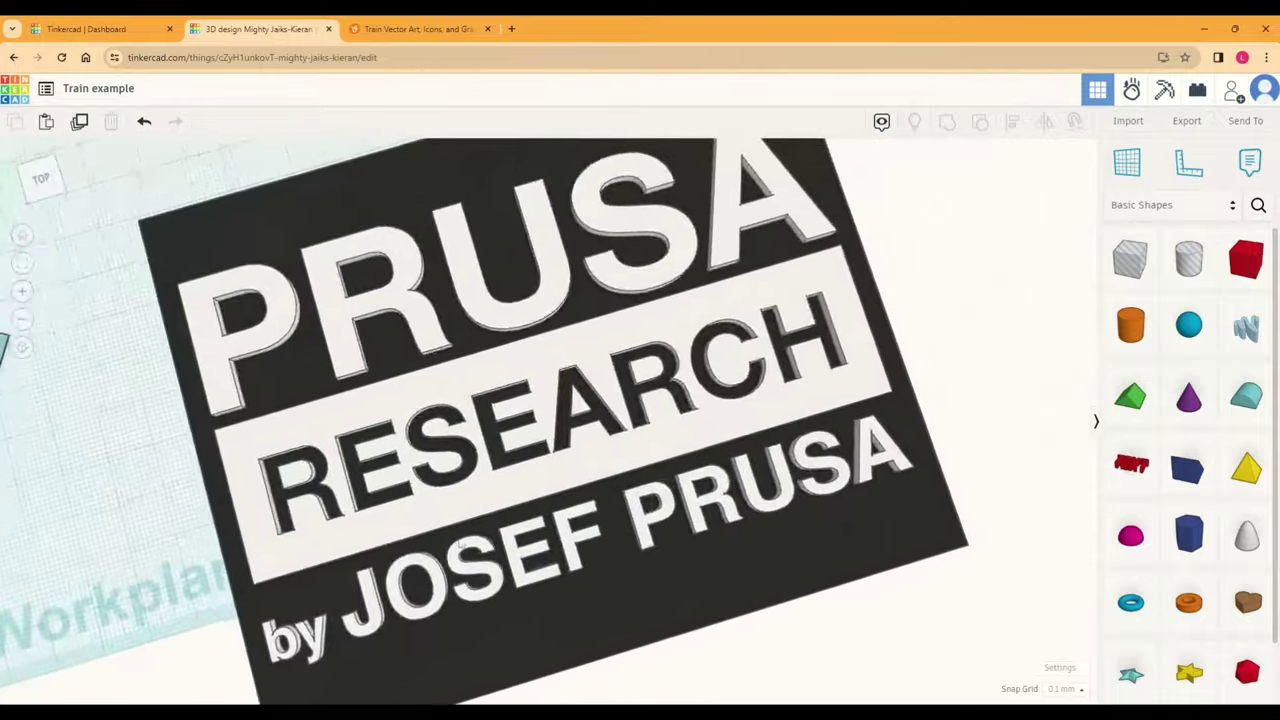
right_drag(461, 544, 569, 440)
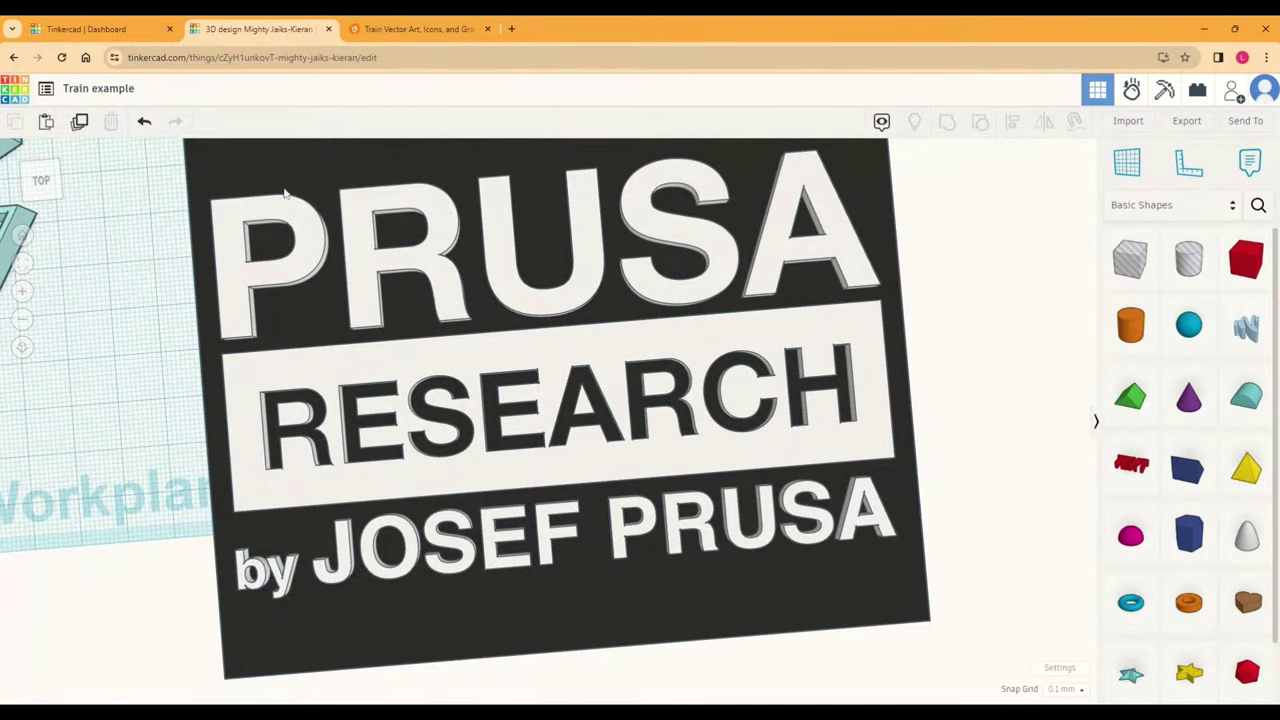
right_drag(316, 549, 573, 399)
click(573, 399)
scroll(590, 450, down, 5)
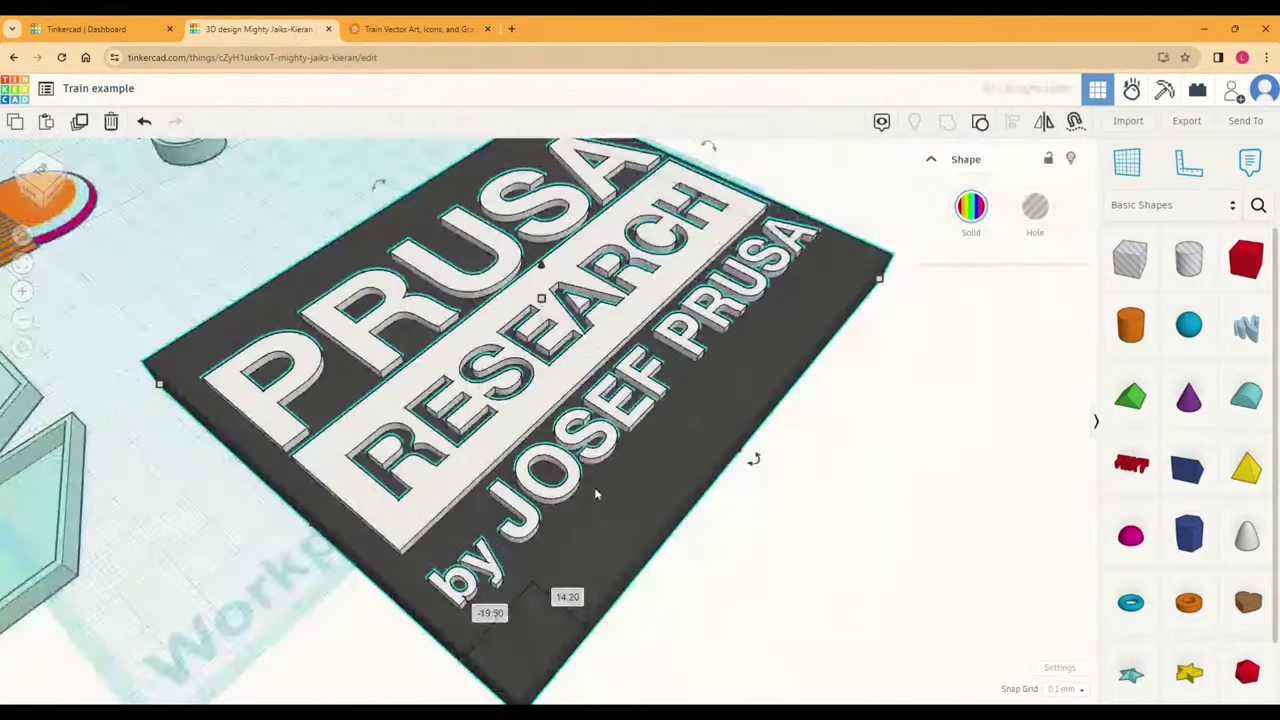
scroll(600, 487, up, 2)
right_drag(620, 487, 628, 447)
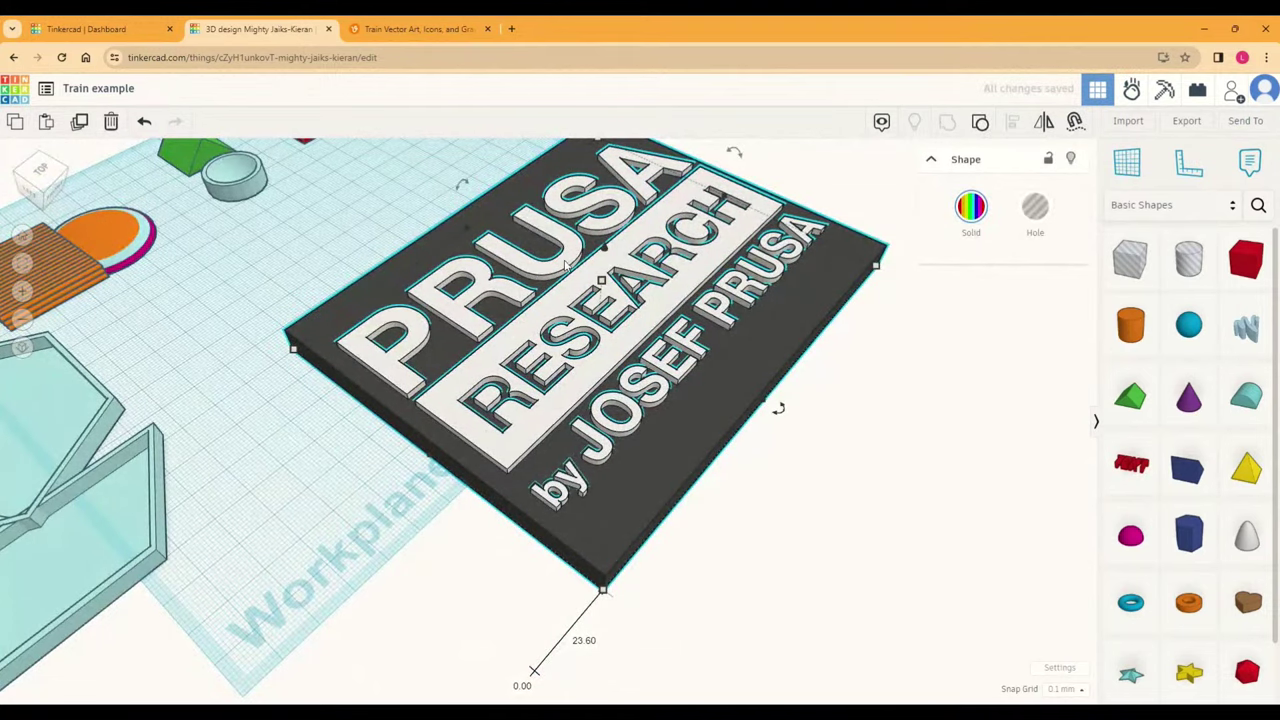
right_drag(864, 336, 566, 347)
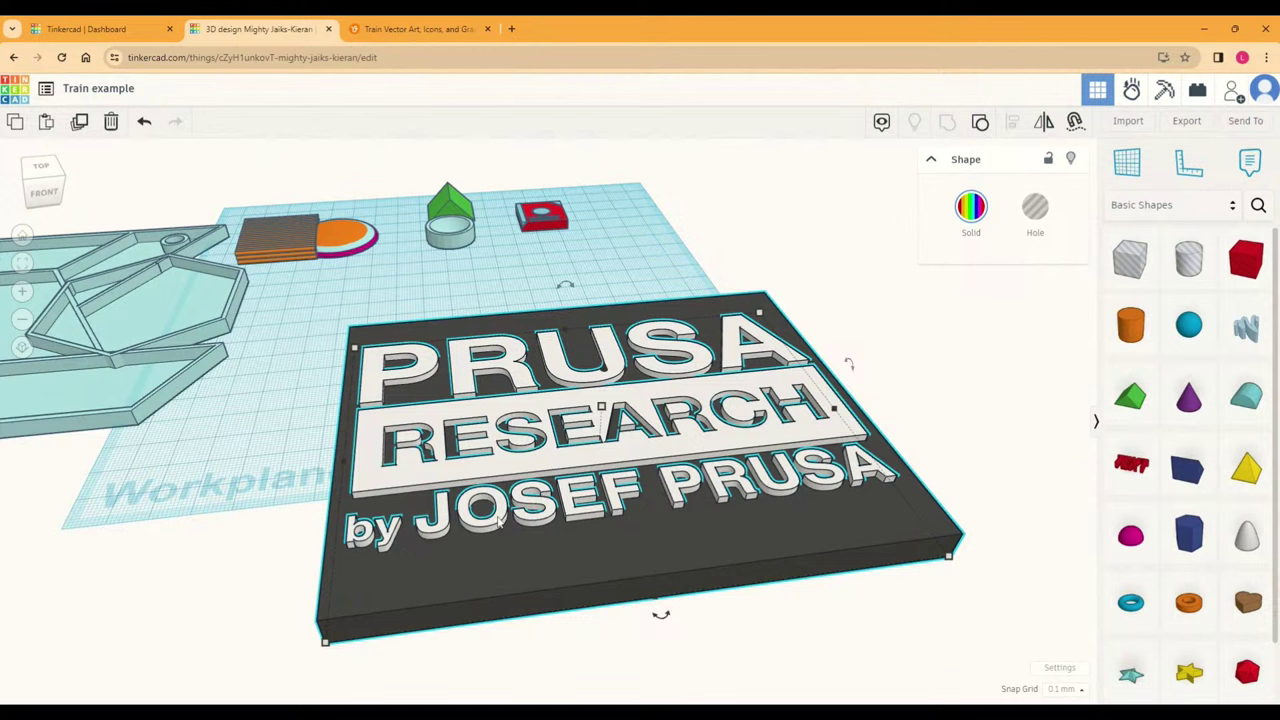
Step: Shift the sign about 4.8 mm to the right and 6.4 mm toward the back
click(269, 468)
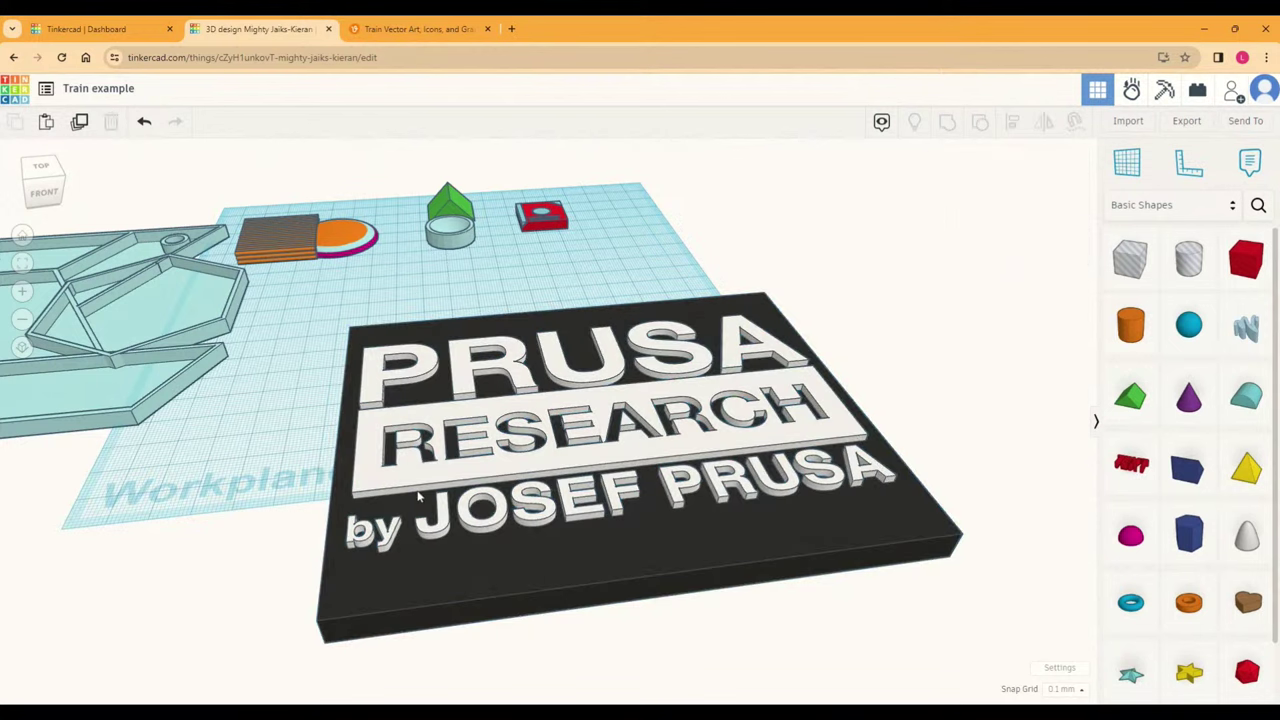
click(418, 497)
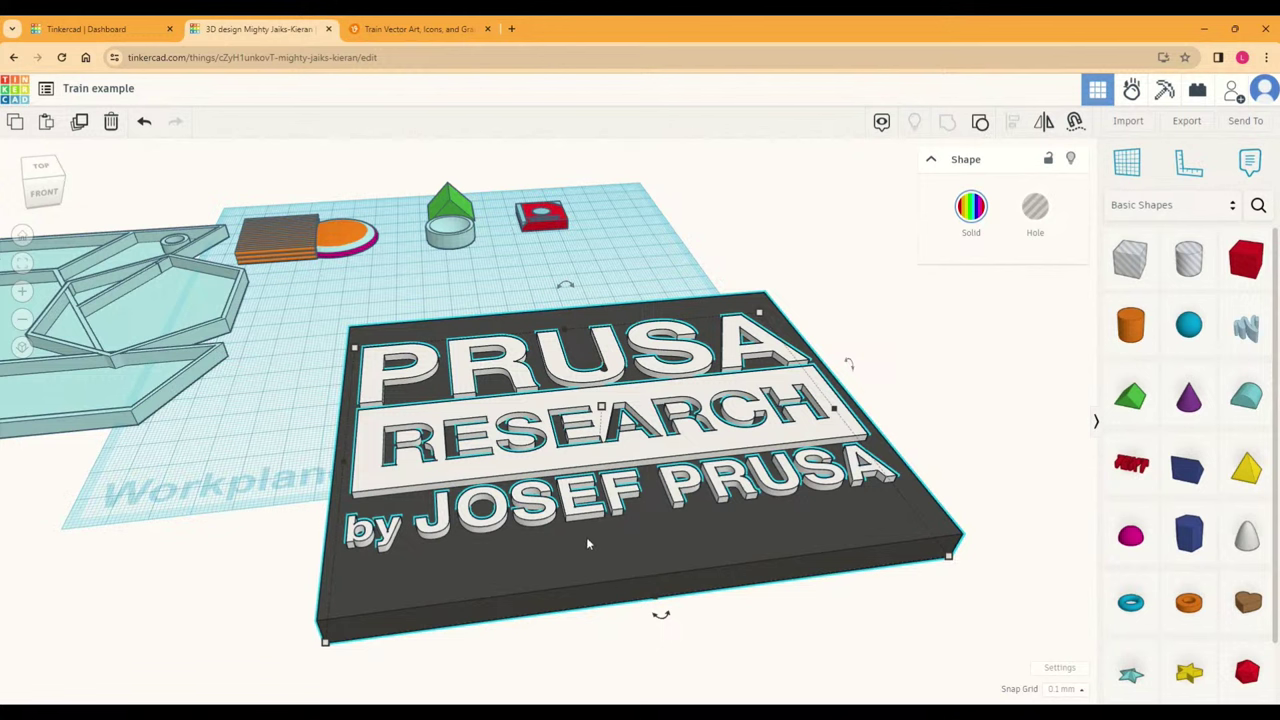
drag(591, 566, 604, 535)
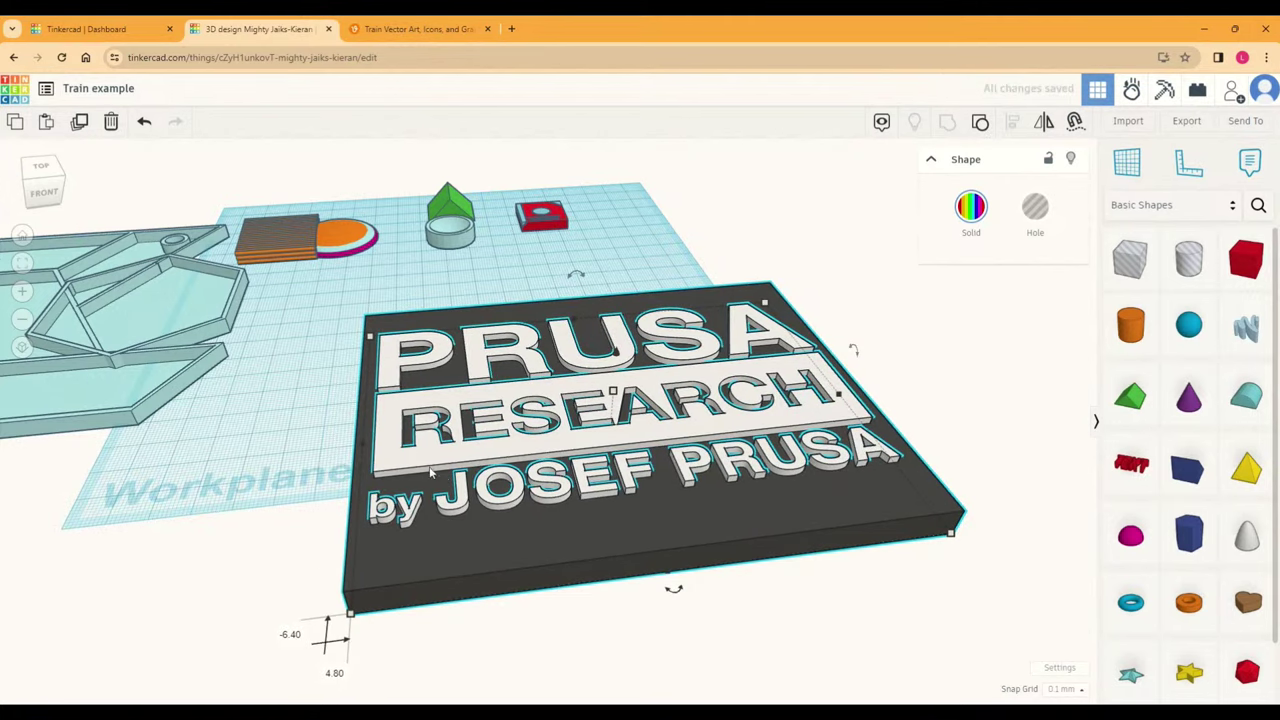
click(337, 482)
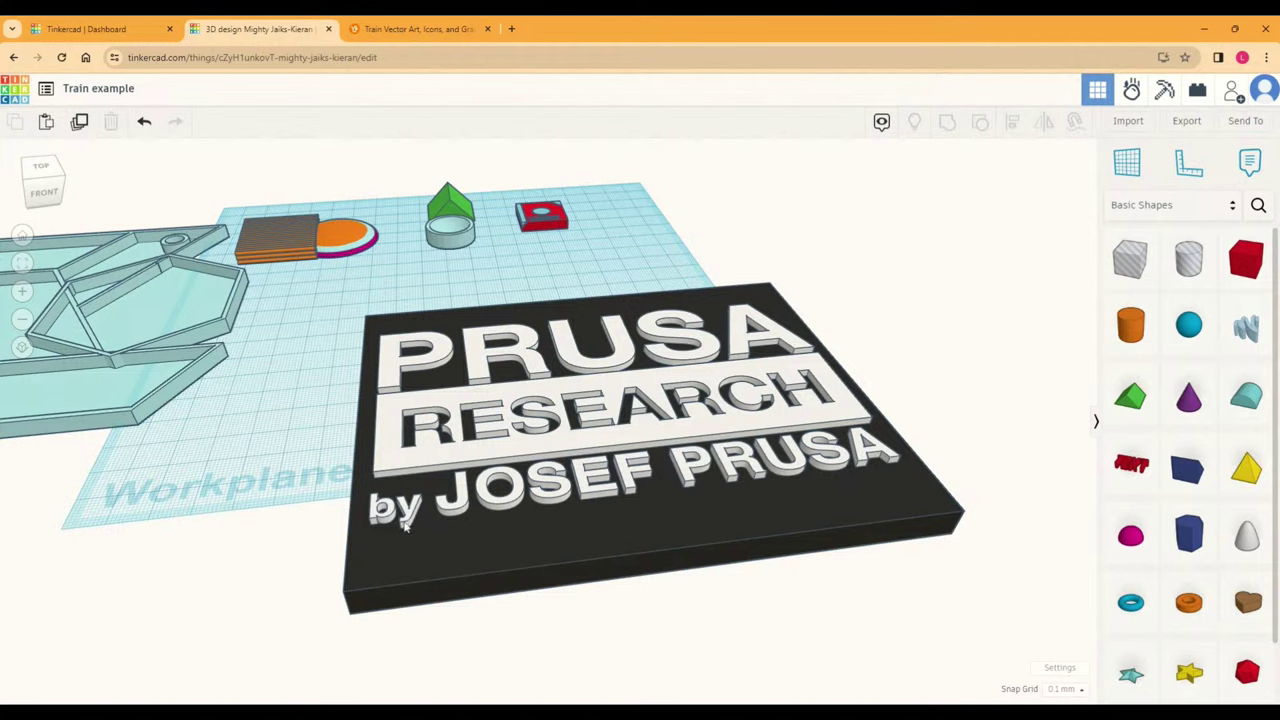
scroll(365, 546, up, 3)
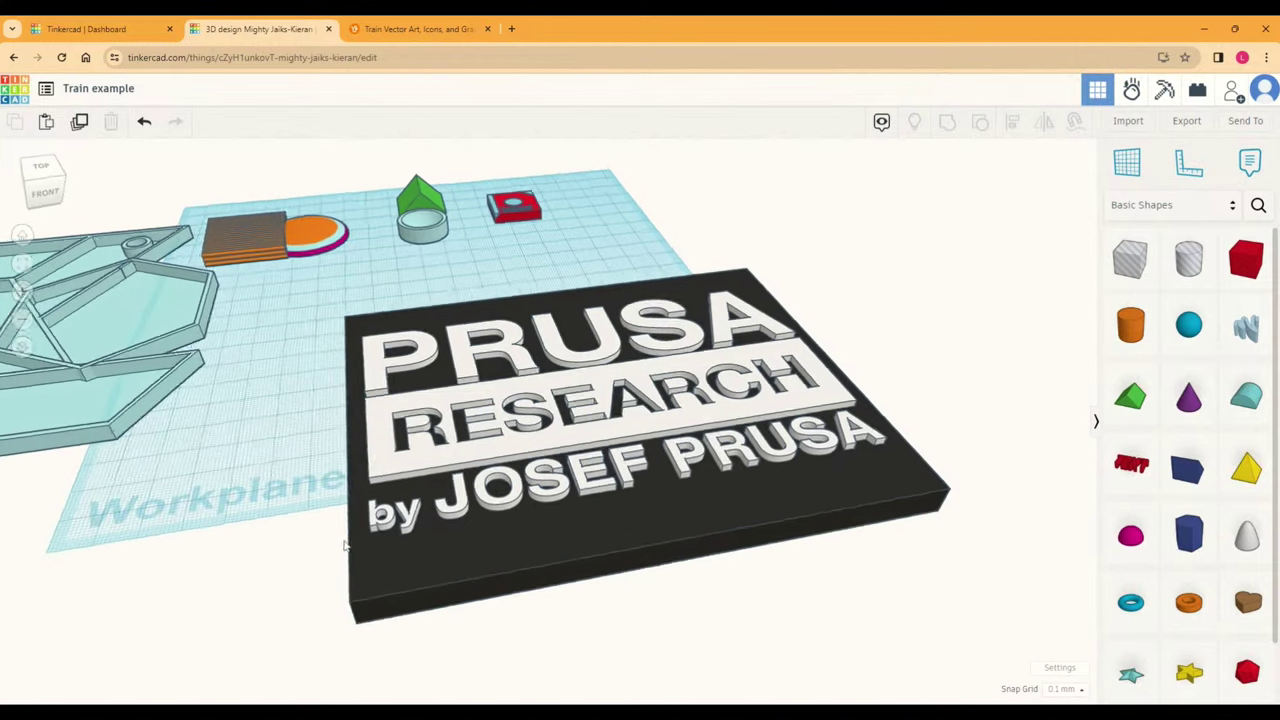
scroll(365, 548, down, 3)
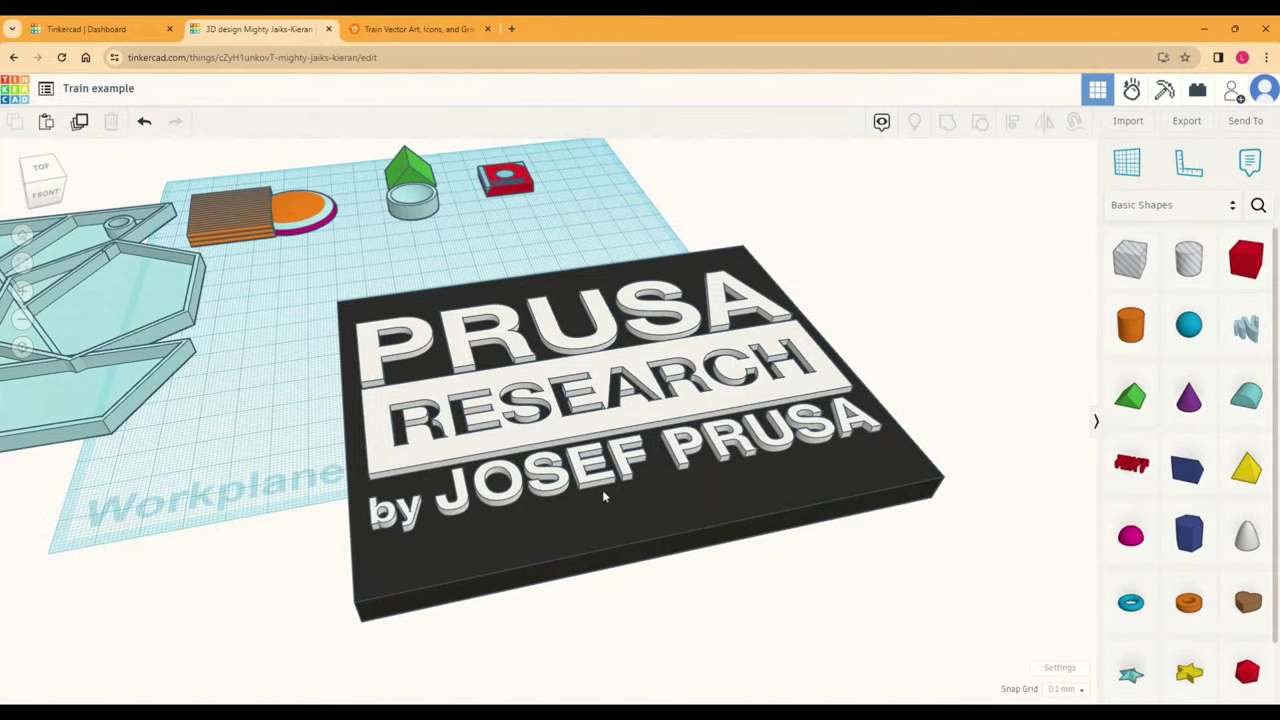
scroll(420, 461, down, 4)
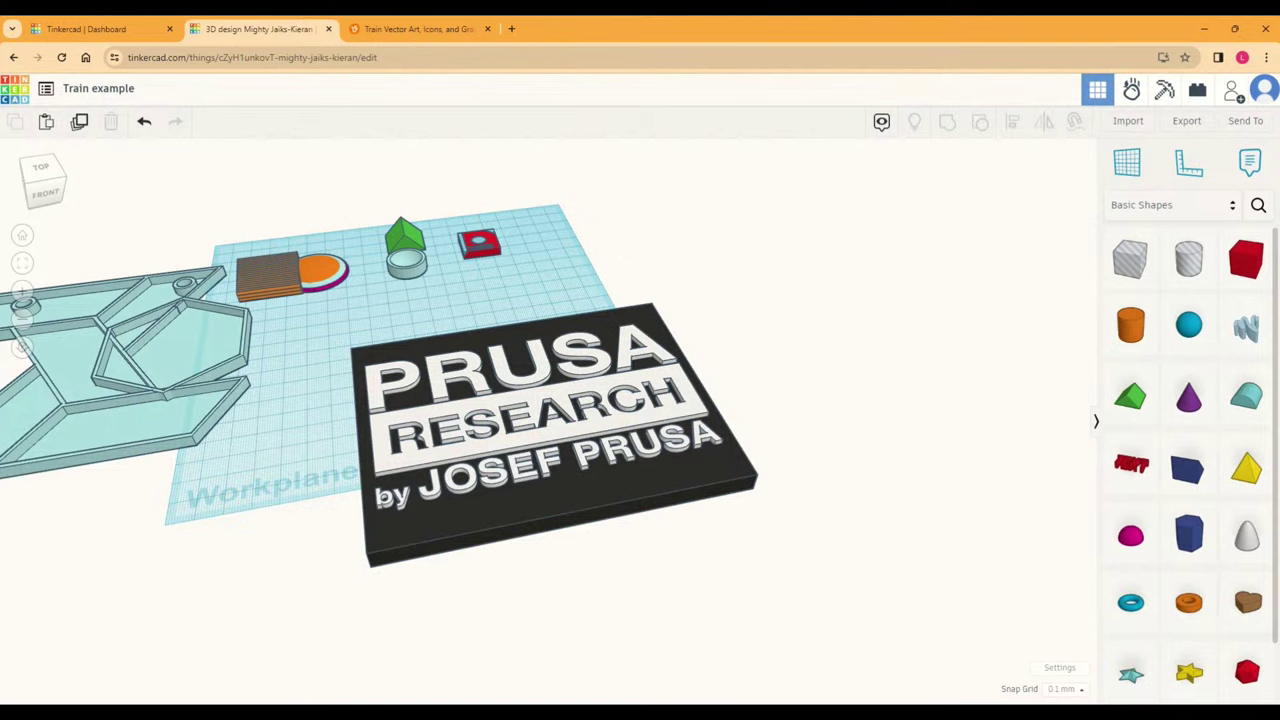
right_drag(464, 531, 416, 485)
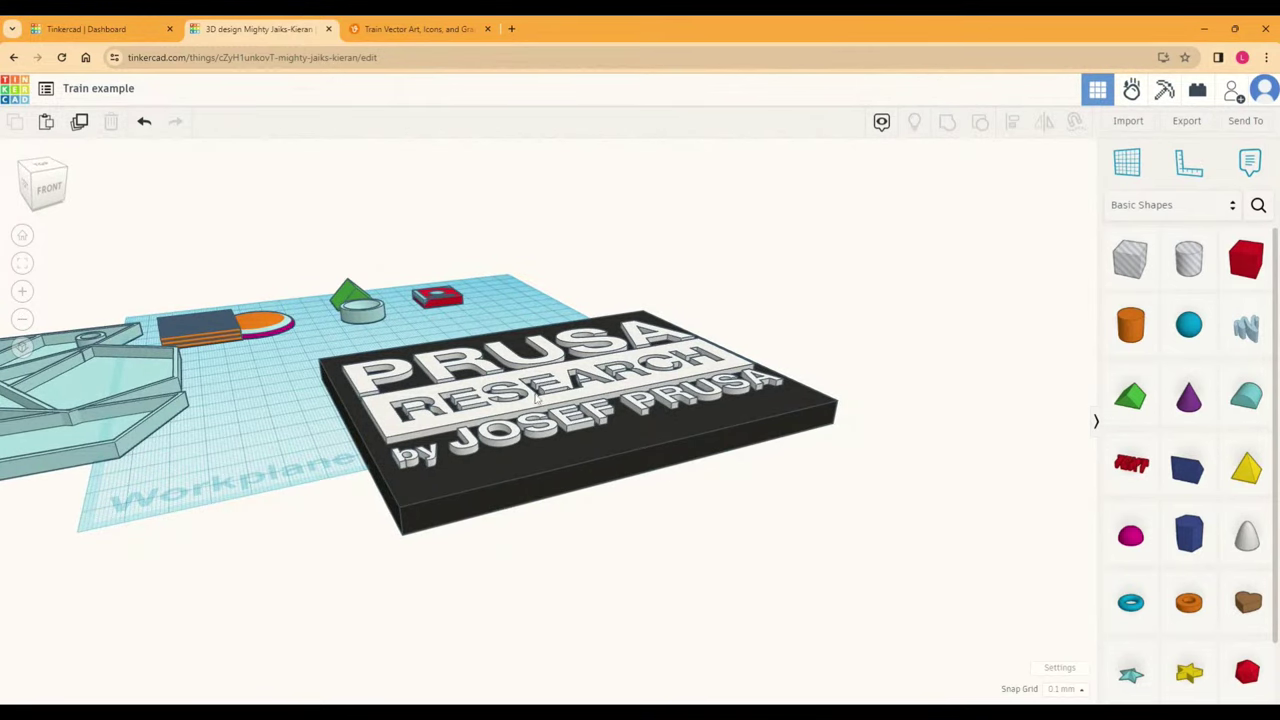
right_drag(905, 390, 672, 425)
right_drag(758, 458, 674, 459)
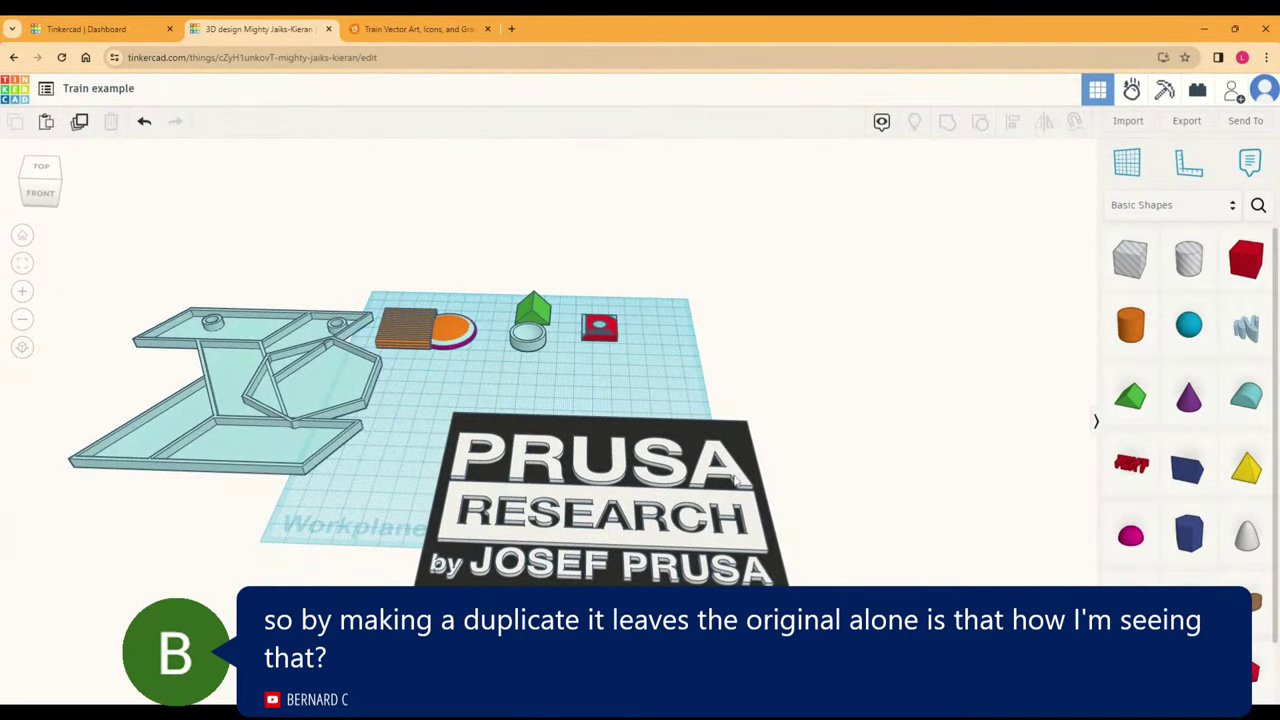
Step: Try placing a duplicate of the sign beside the workplane, and another copy partly overlapping the original
click(731, 521)
click(79, 121)
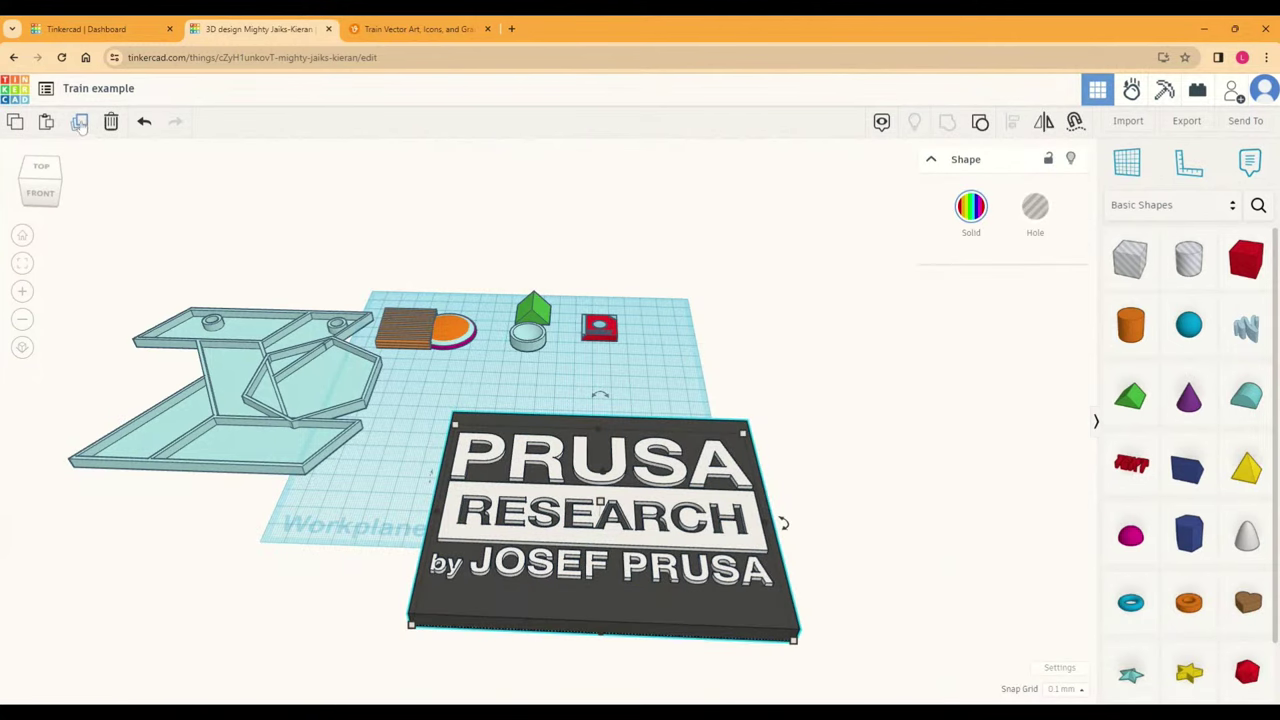
drag(676, 527, 919, 411)
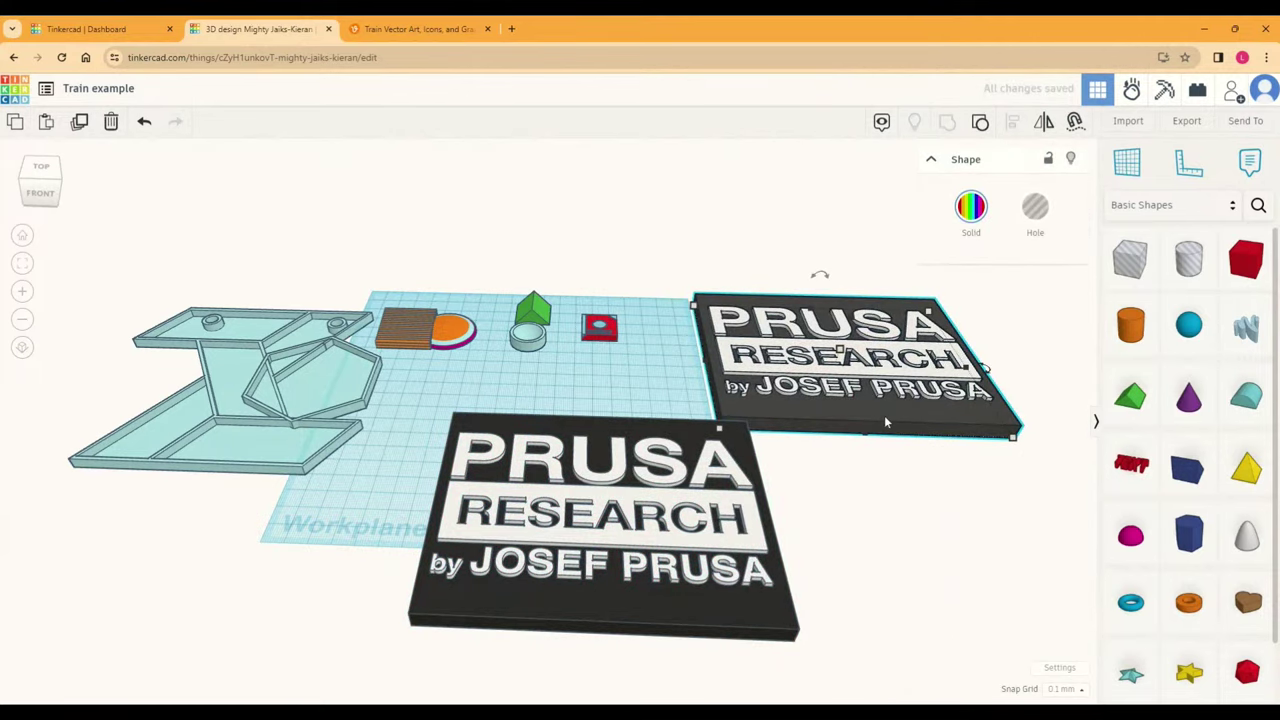
key(ctrl+z)
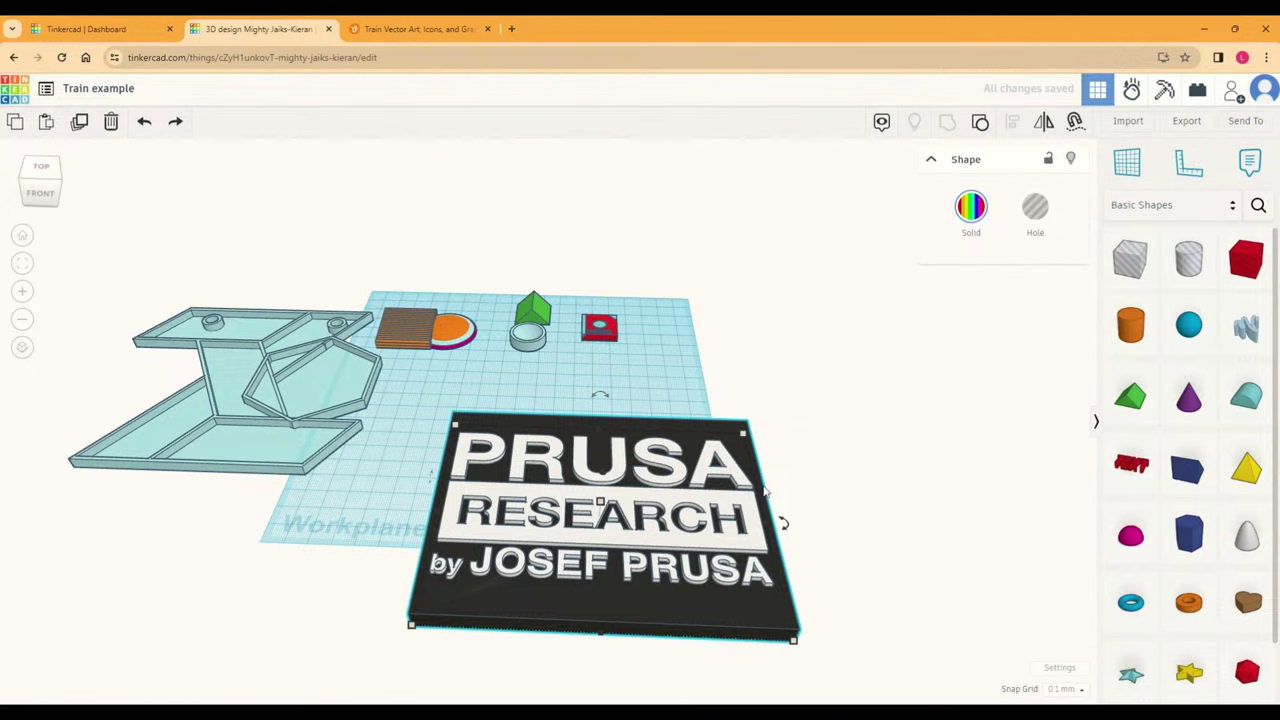
alt+drag(765, 490, 950, 530)
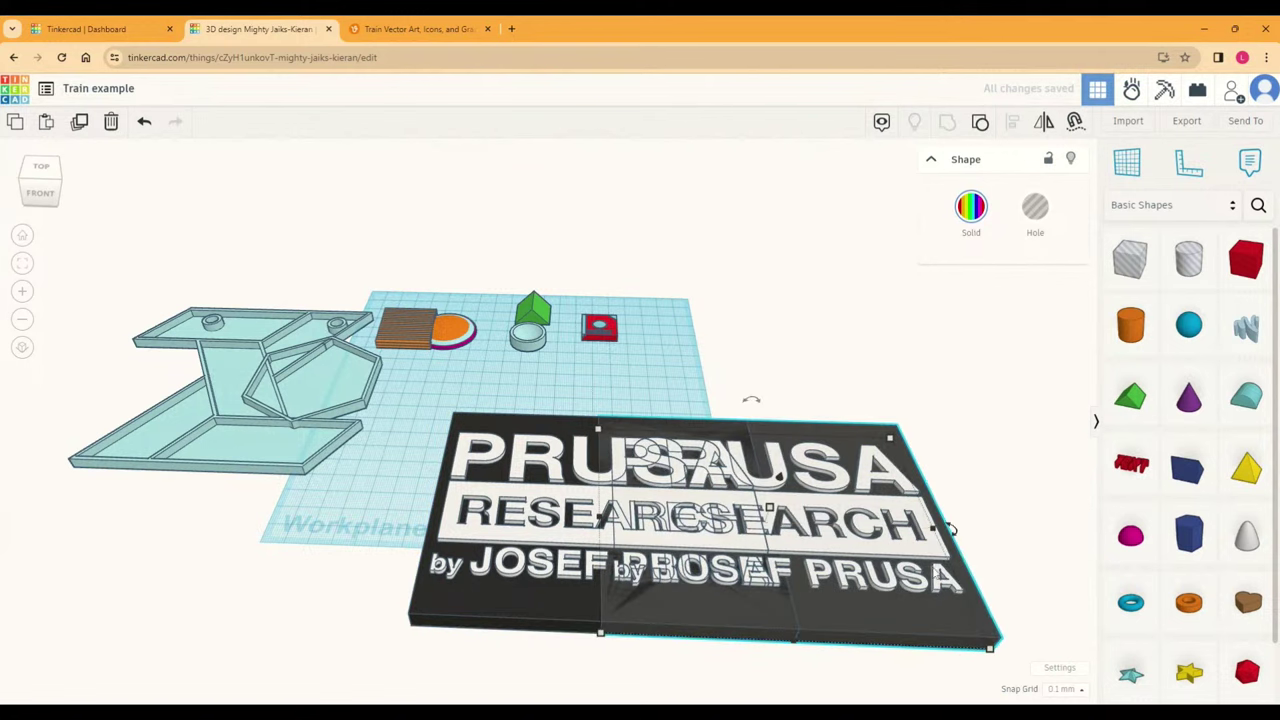
key(ctrl+z)
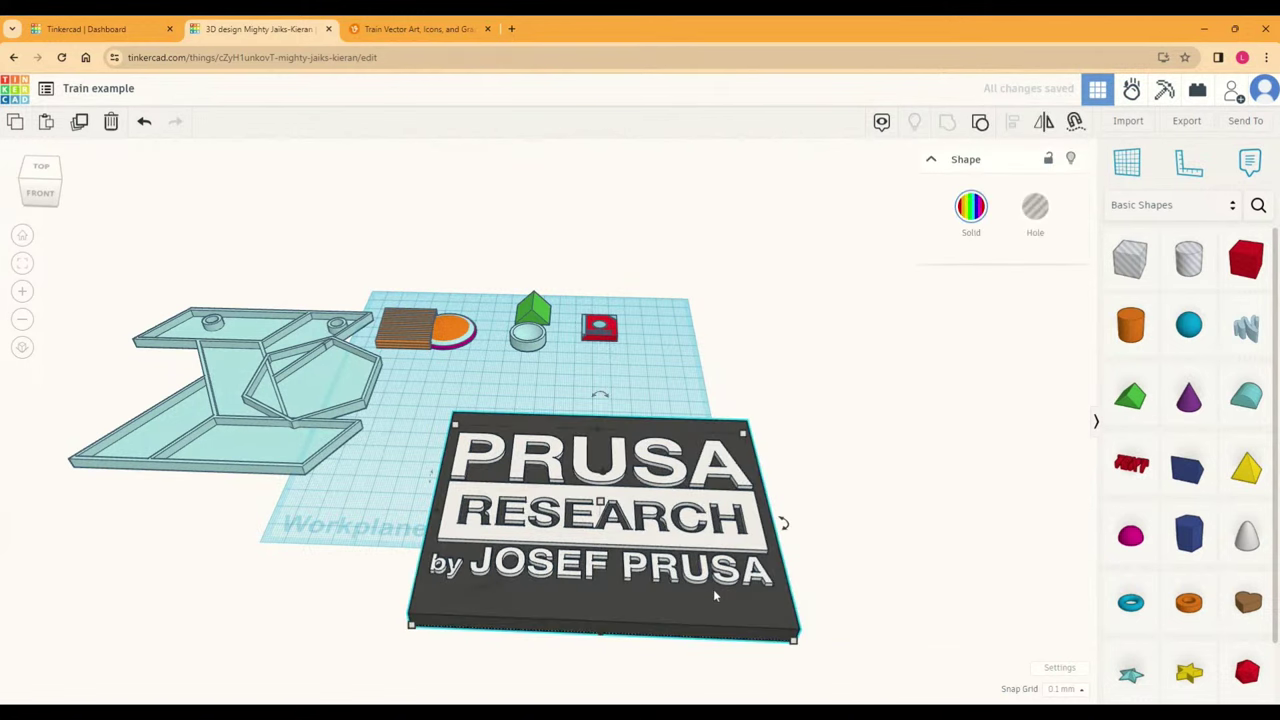
Step: Copy the sign to a spot far behind the workplane's back-right corner and reselect the original
alt+drag(713, 611, 755, 313)
click(838, 509)
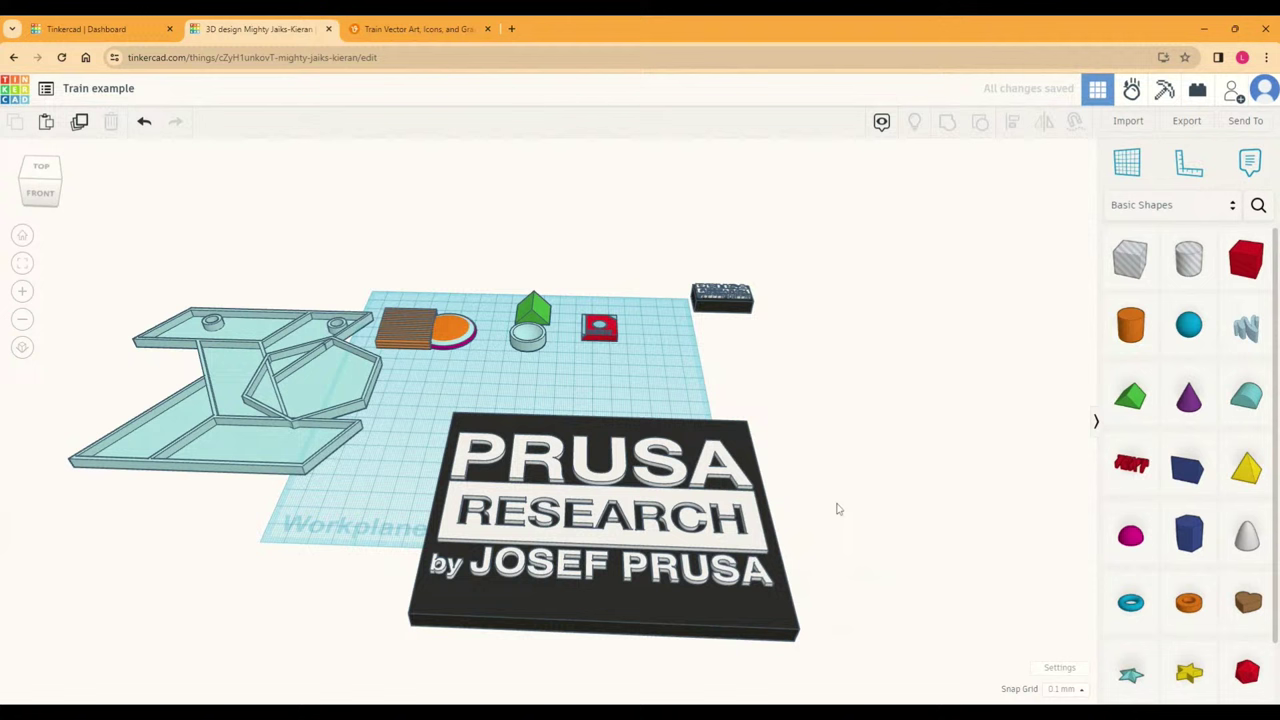
click(647, 497)
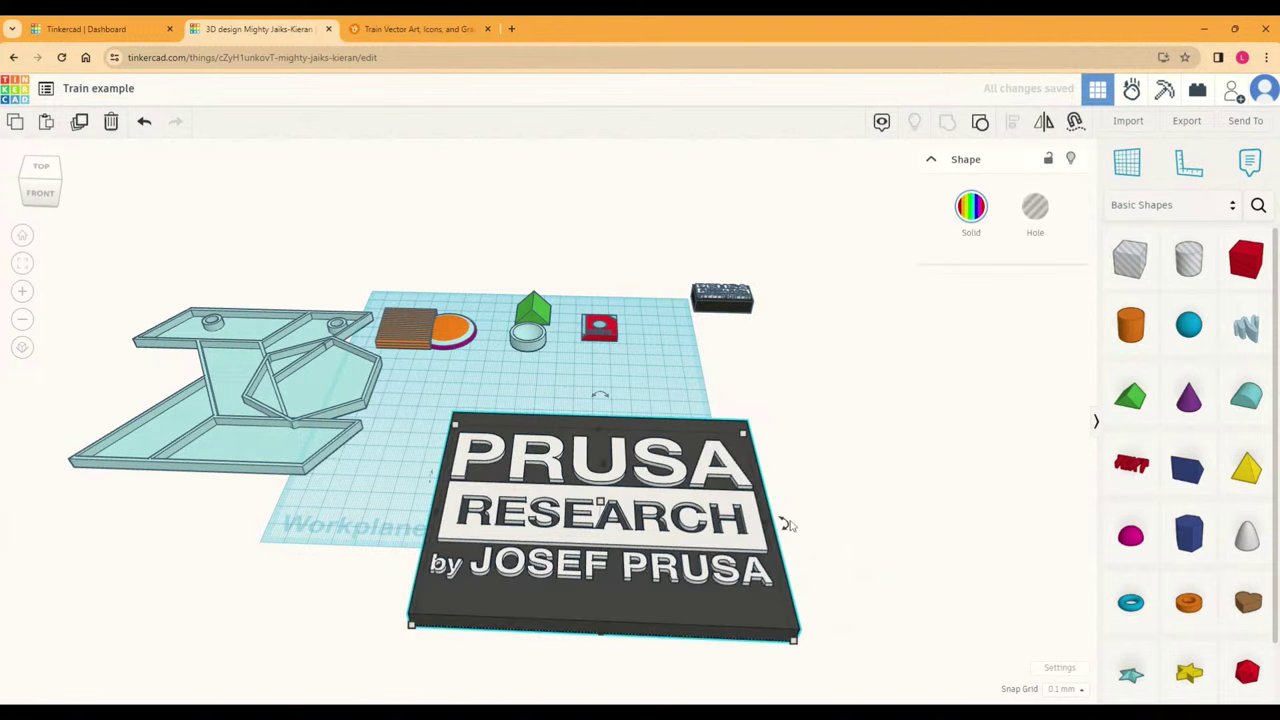
click(663, 366)
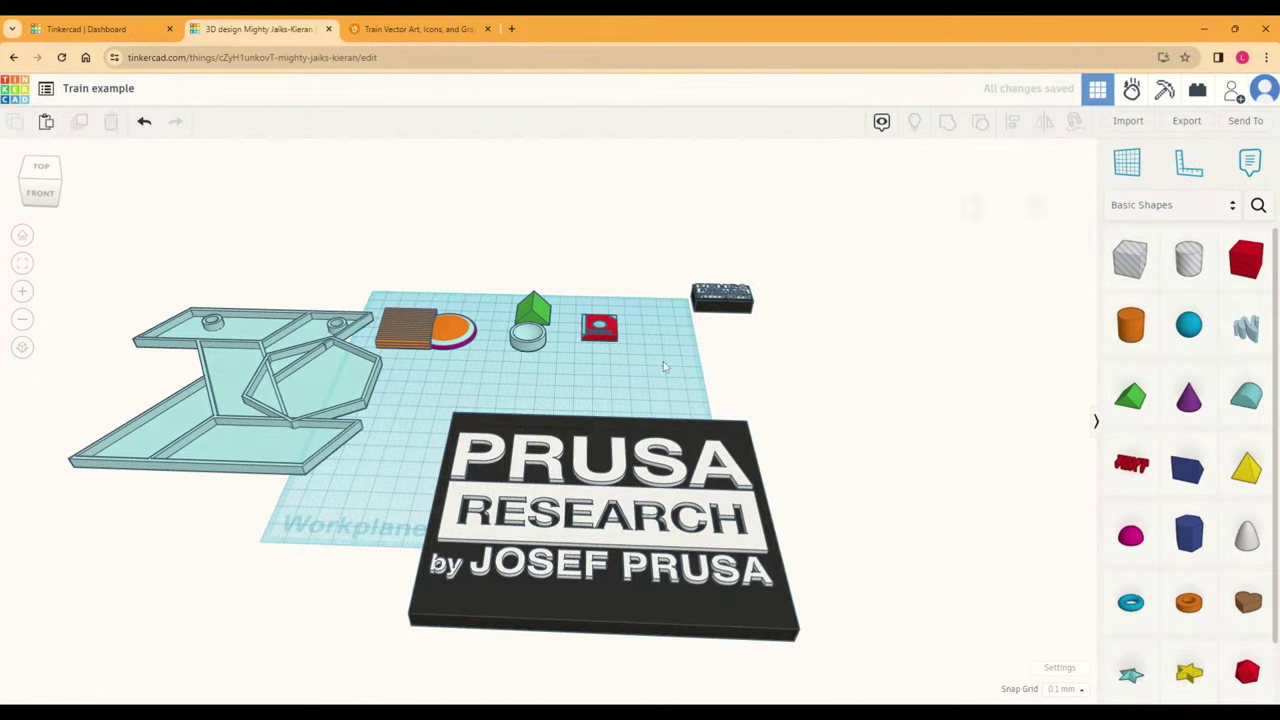
click(638, 464)
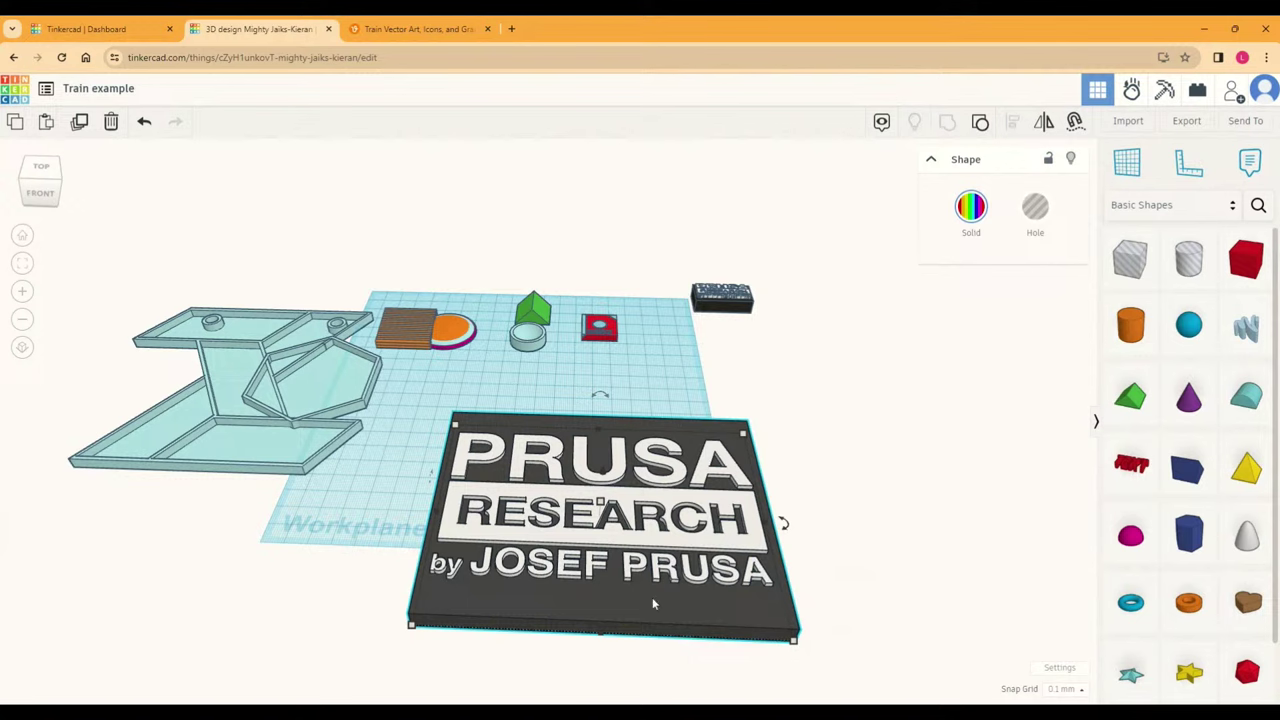
Step: Move the large sign off behind the workplane's back-left corner and bring the small distant copy onto the workplane's front area
drag(672, 593, 270, 255)
drag(712, 305, 521, 474)
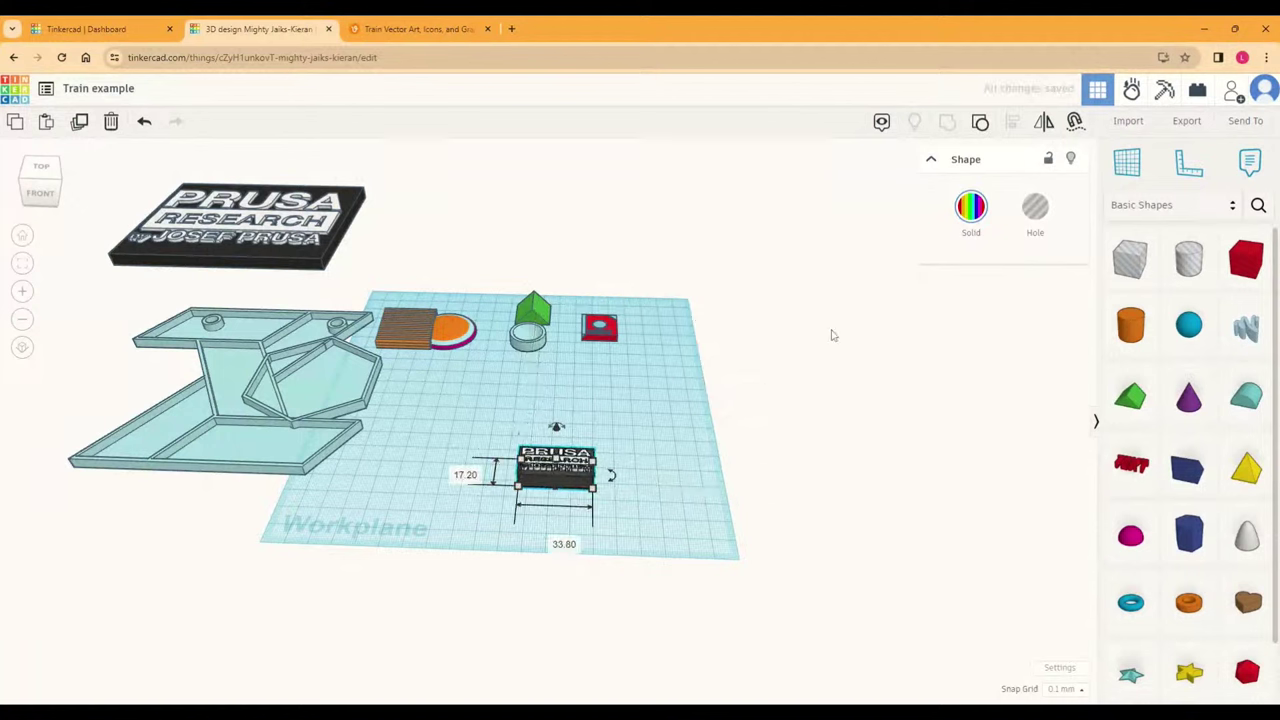
drag(578, 486, 587, 489)
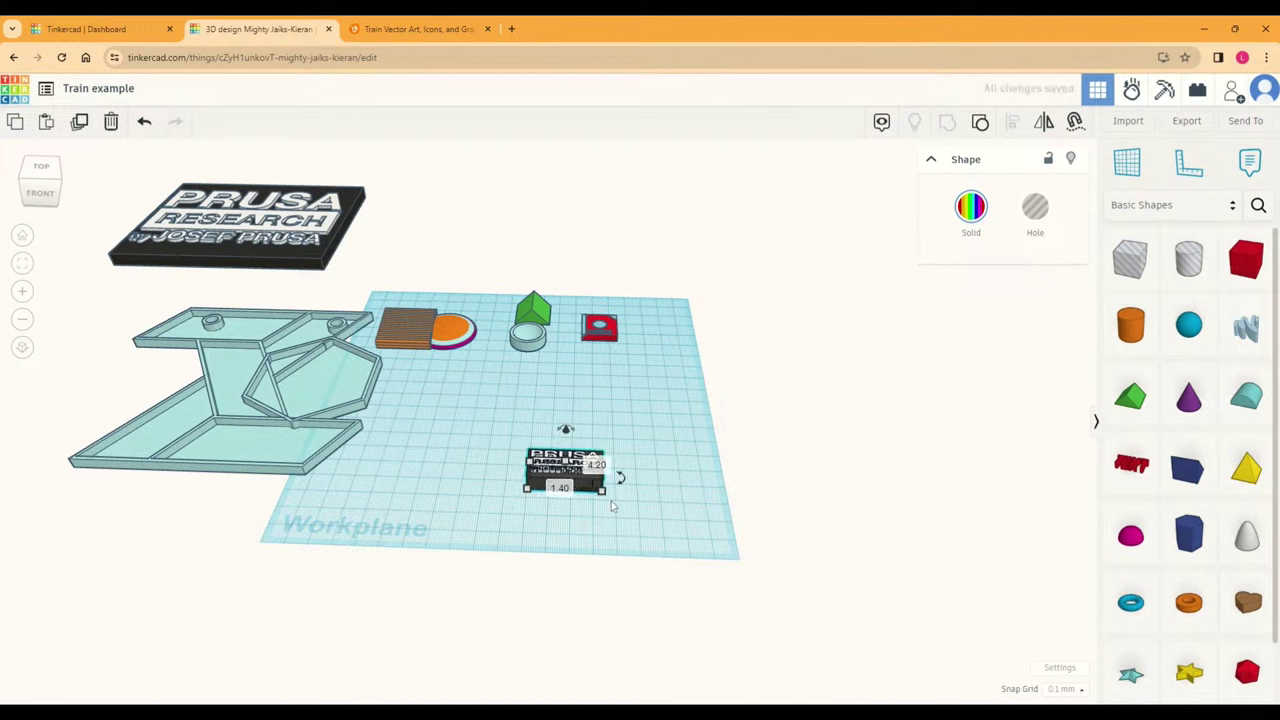
Step: Enlarge the small sign copy to about 59 × 36.1 mm and delete it
drag(603, 493, 665, 528)
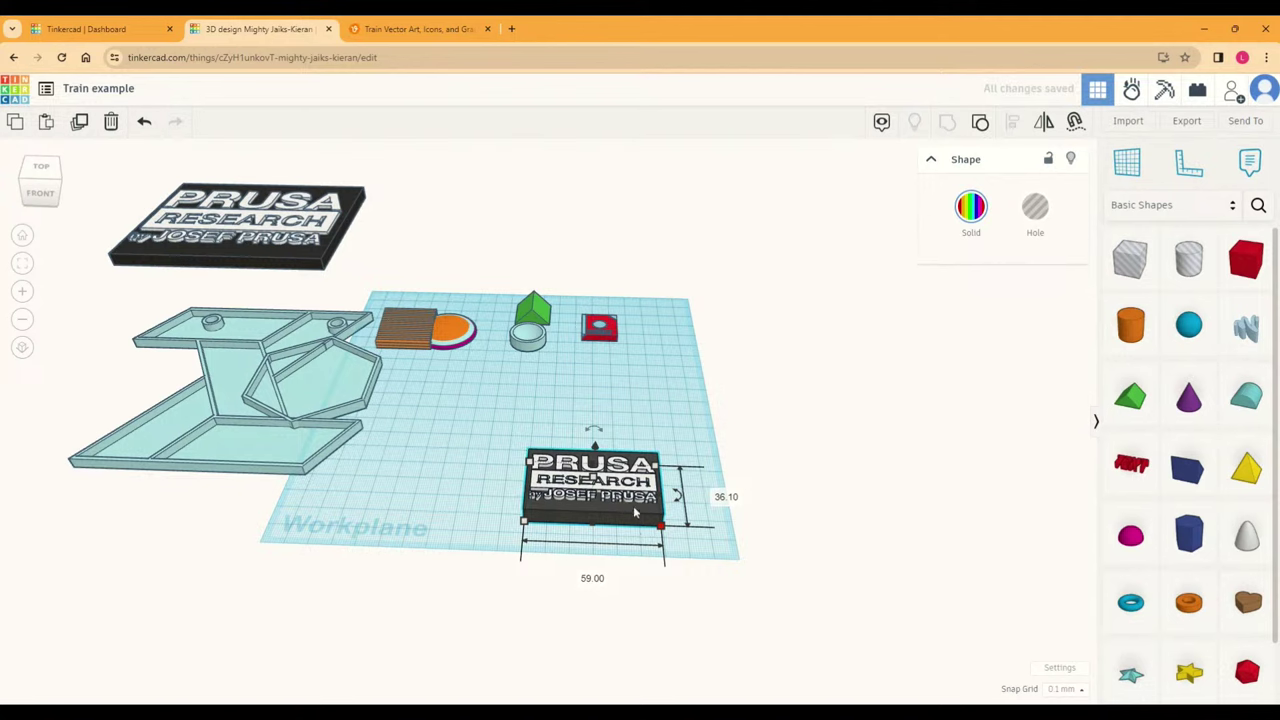
key(Delete)
Step: Duplicate the large sign, place the copy over the workplane's front-right area, and shift it about 10.2 mm to the left
click(240, 222)
click(79, 121)
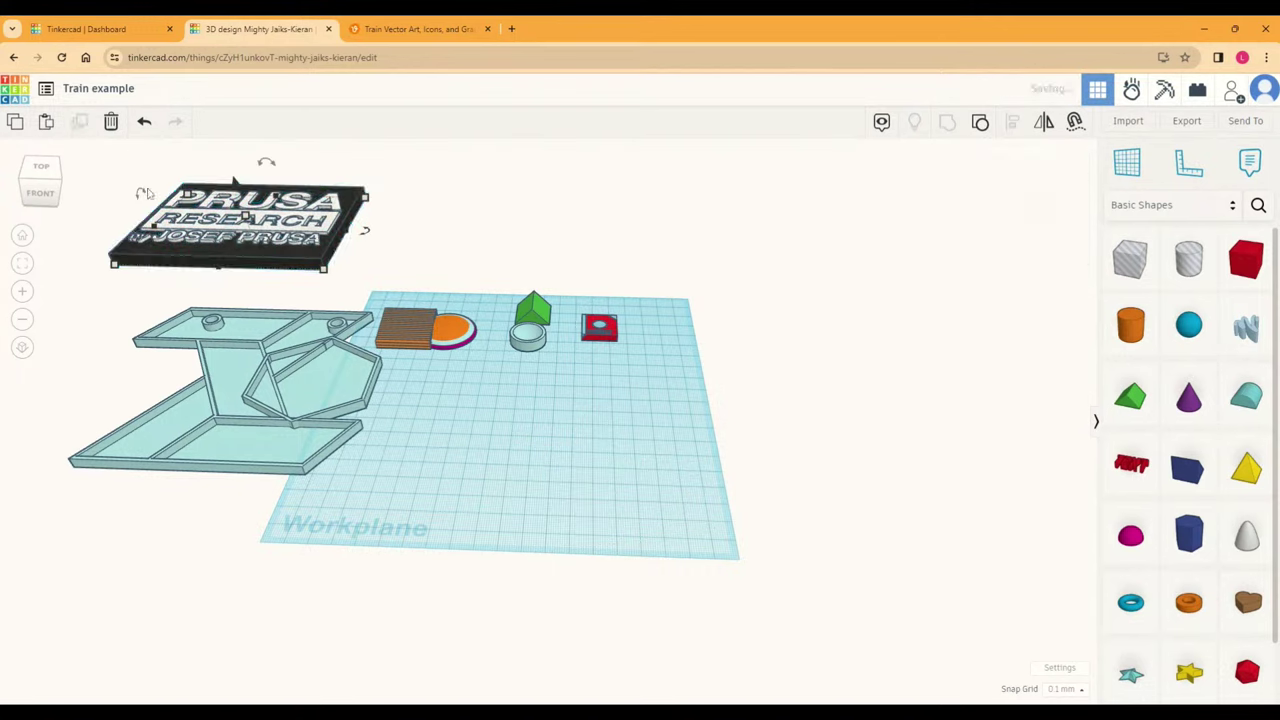
drag(255, 238, 634, 508)
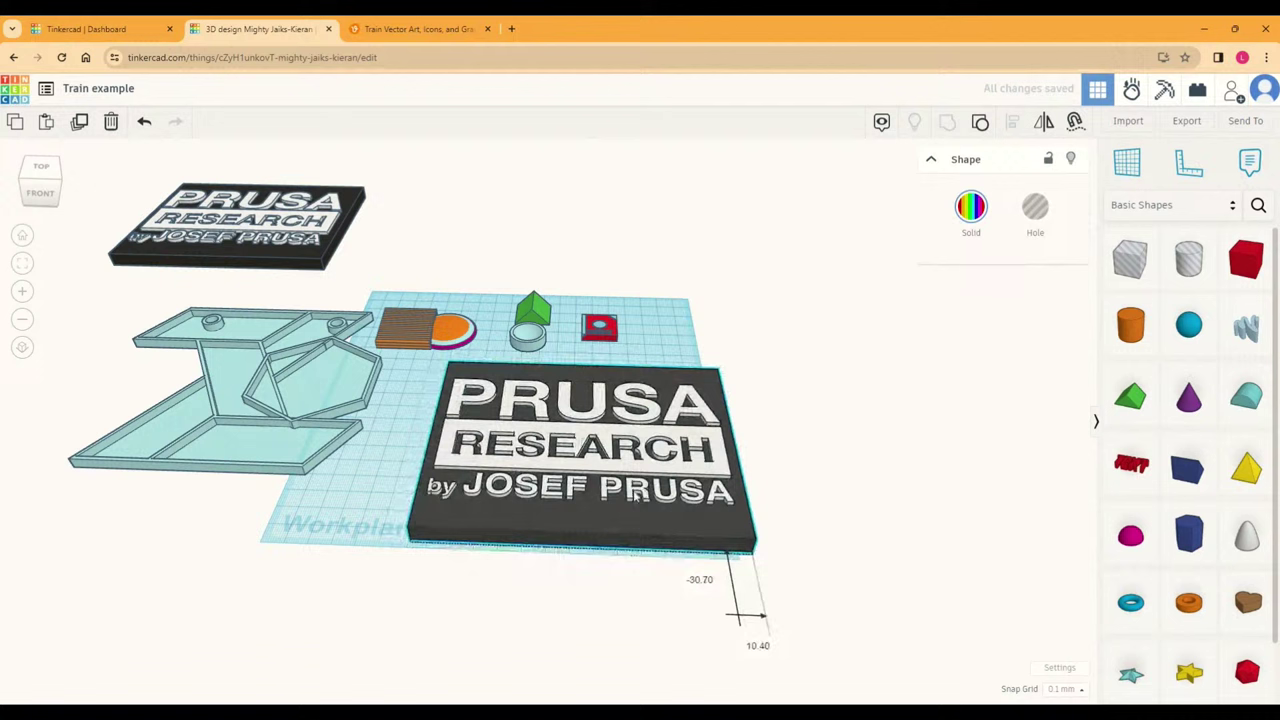
click(781, 506)
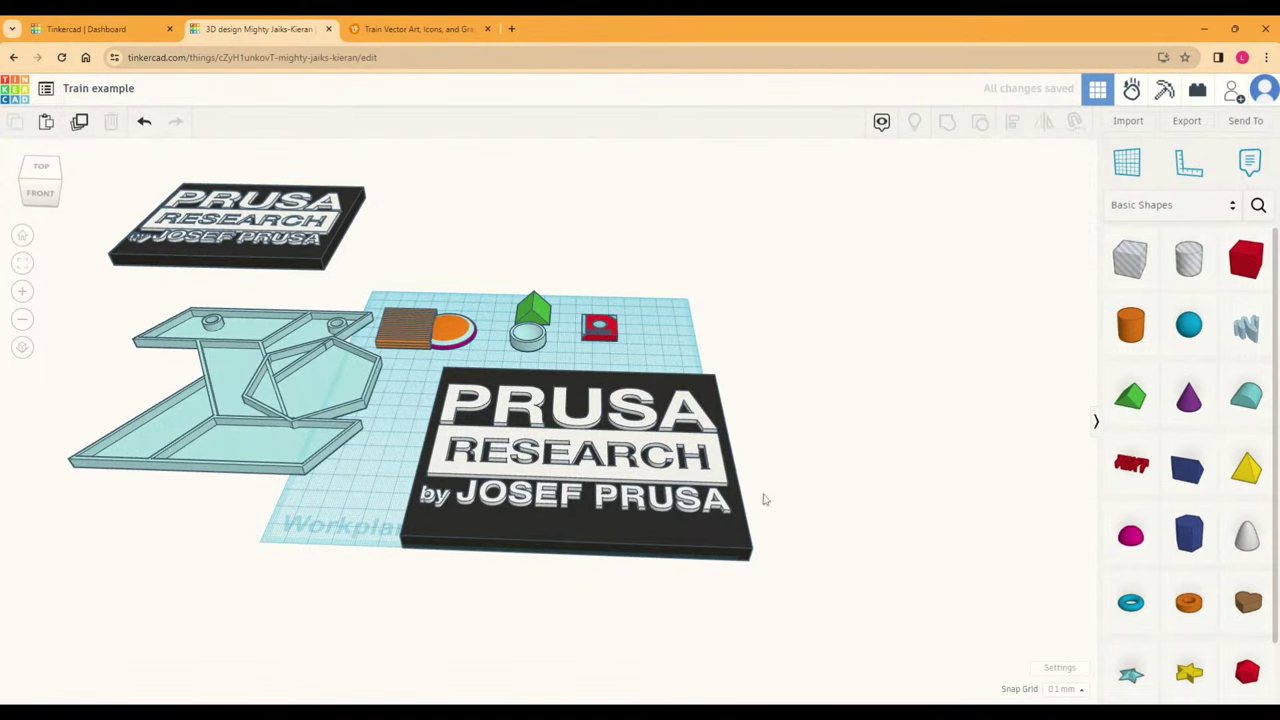
right_drag(763, 499, 405, 415)
middle_drag(405, 415, 663, 390)
scroll(663, 390, down, 1)
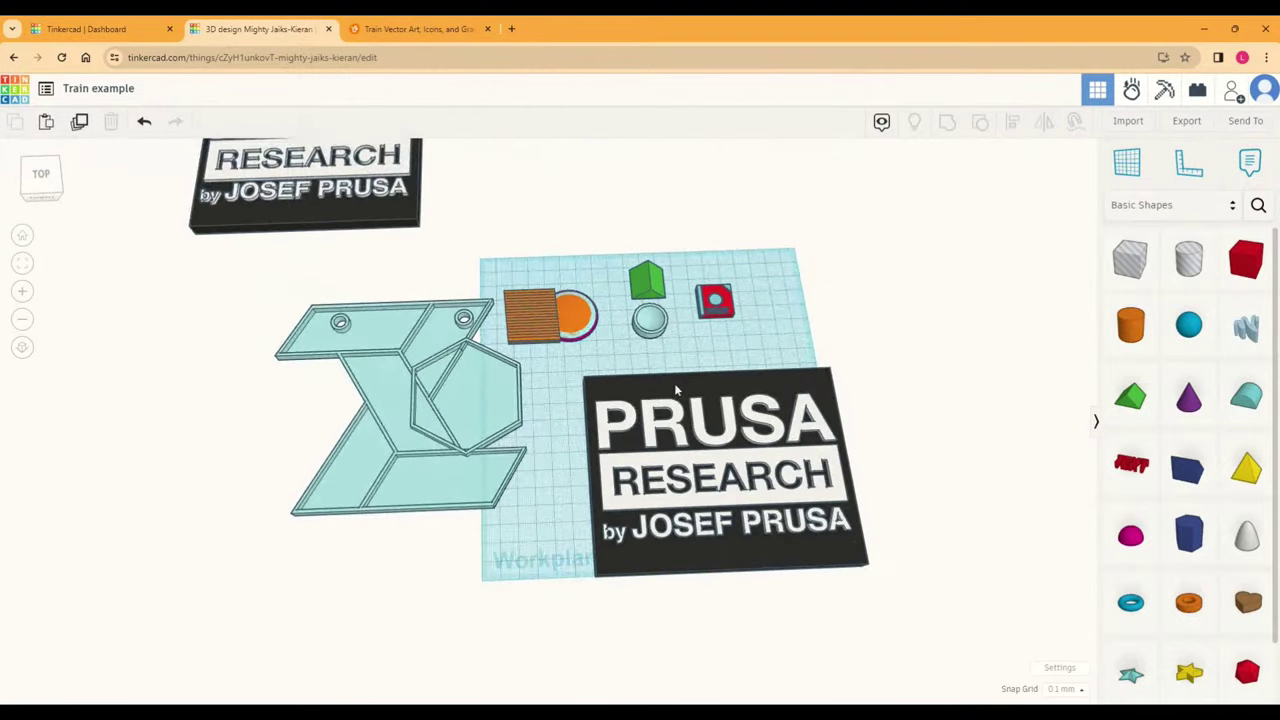
drag(806, 484, 784, 483)
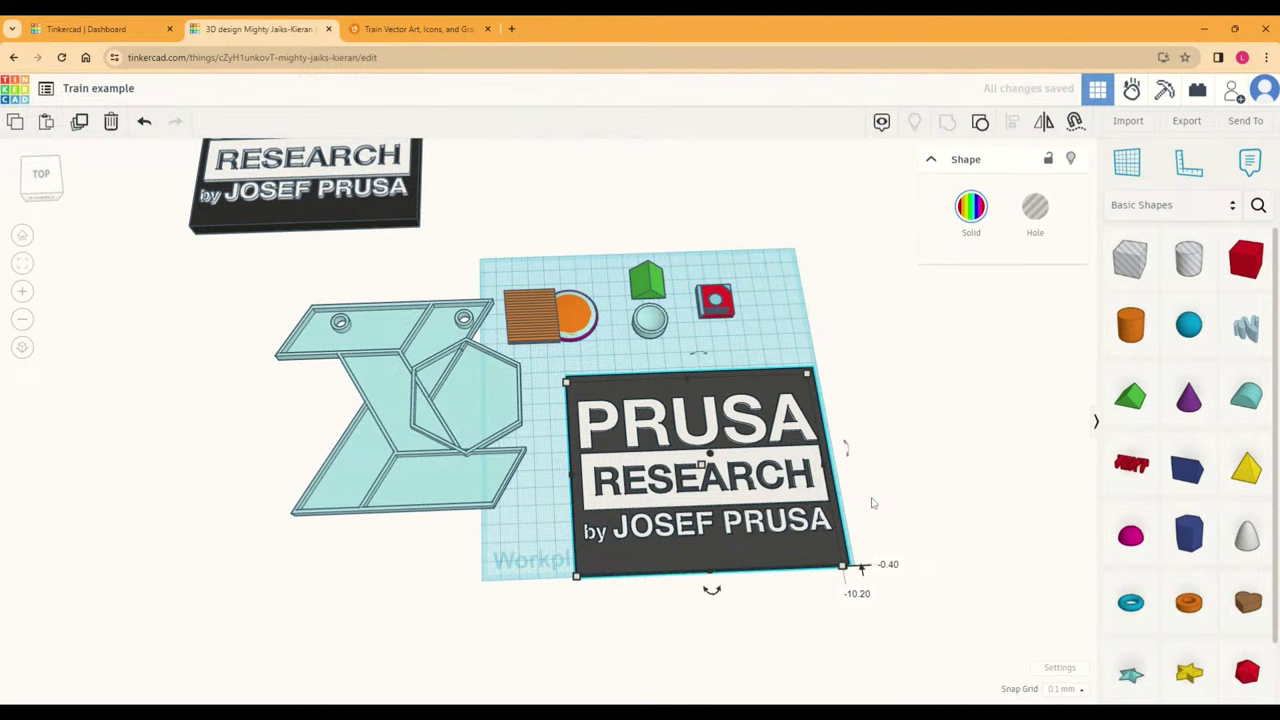
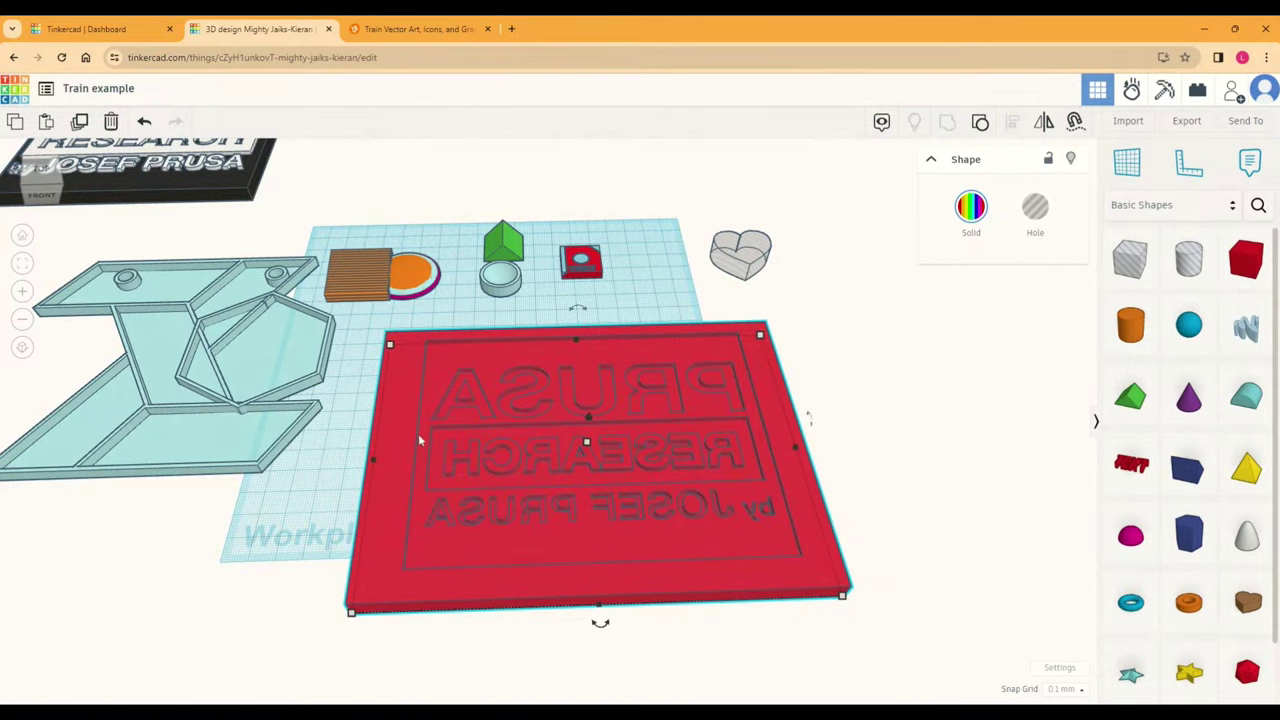
Step: Inspect the mirrored engraving in the red plate up close and undo the grouping that cut it
scroll(450, 348, up, 1)
scroll(451, 355, up, 3)
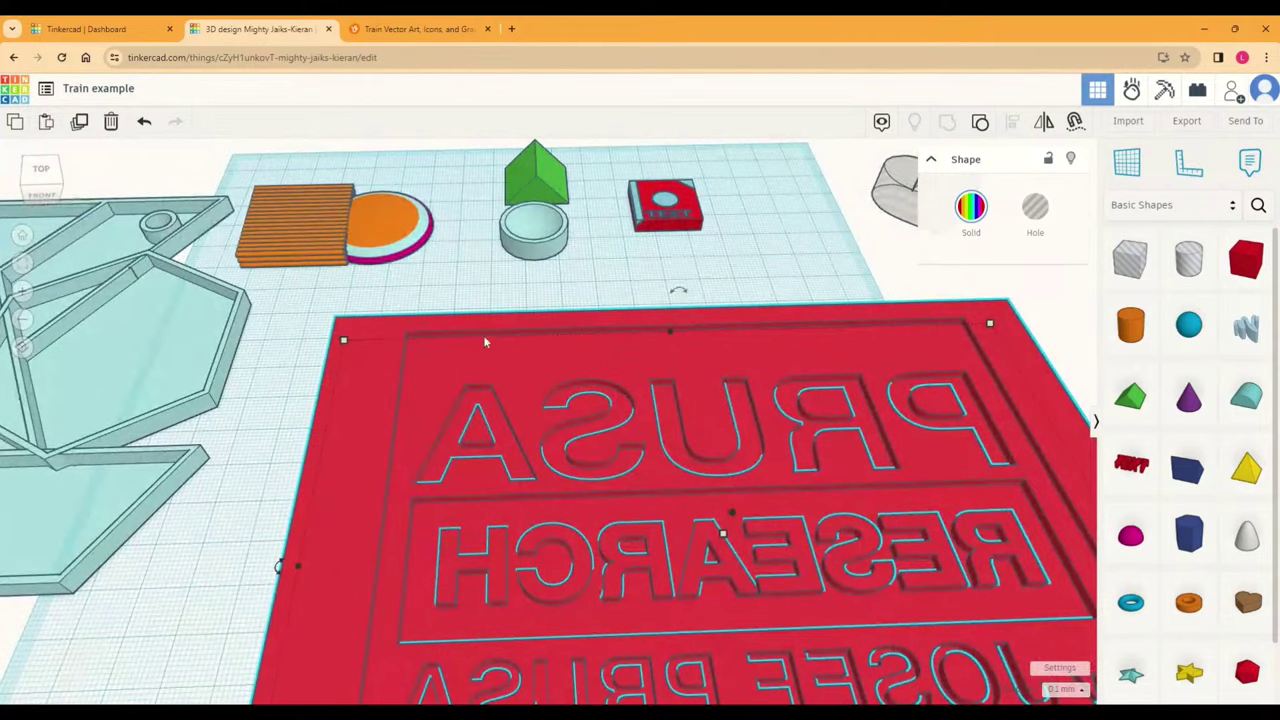
scroll(501, 383, down, 4)
key(ctrl+z)
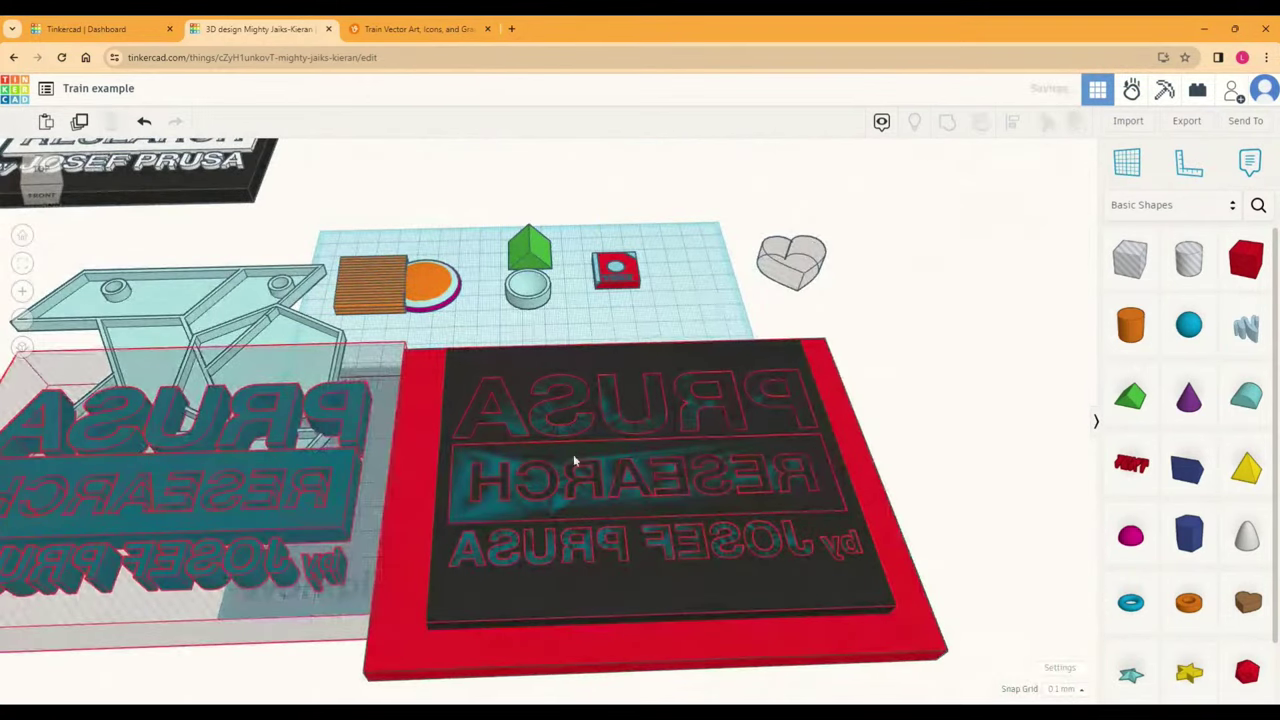
key(ctrl+z)
Step: Raise the mirrored sign hole about 2.7 mm within the red plate and group both to recut the engraving
click(686, 456)
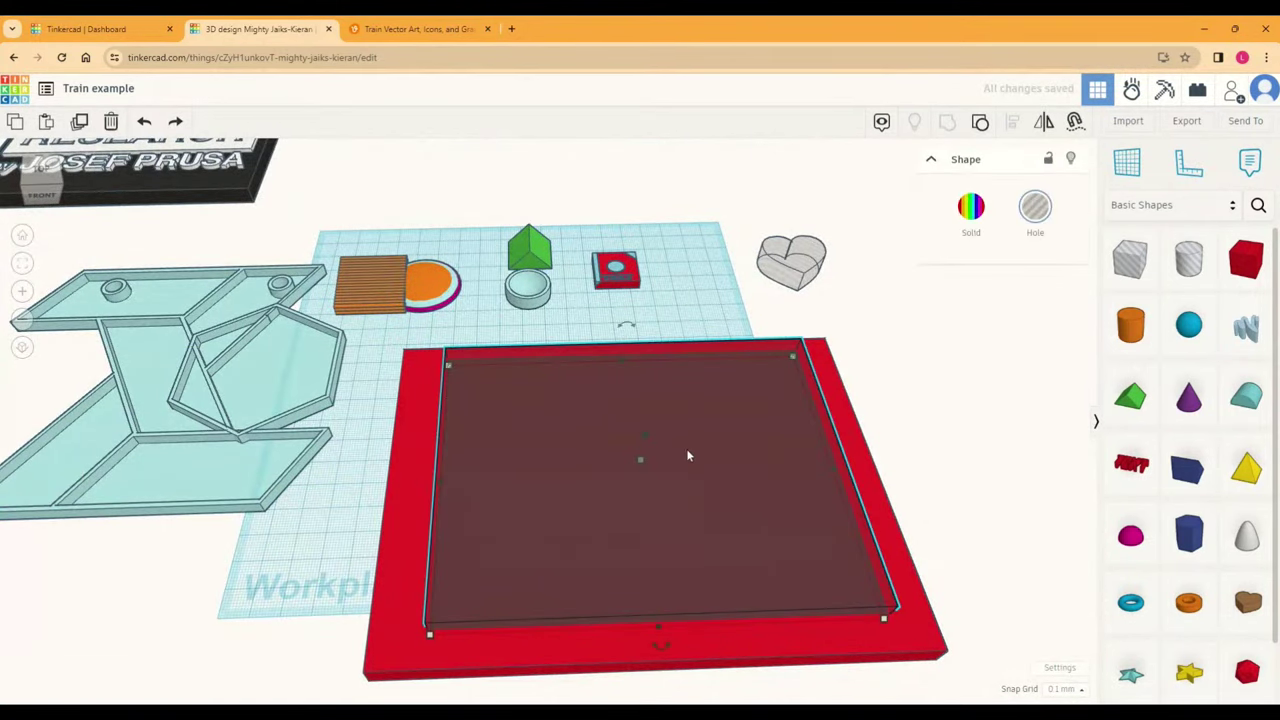
mouse_move(653, 443)
mouse_down()
mouse_move(648, 431)
mouse_move(651, 445)
mouse_up()
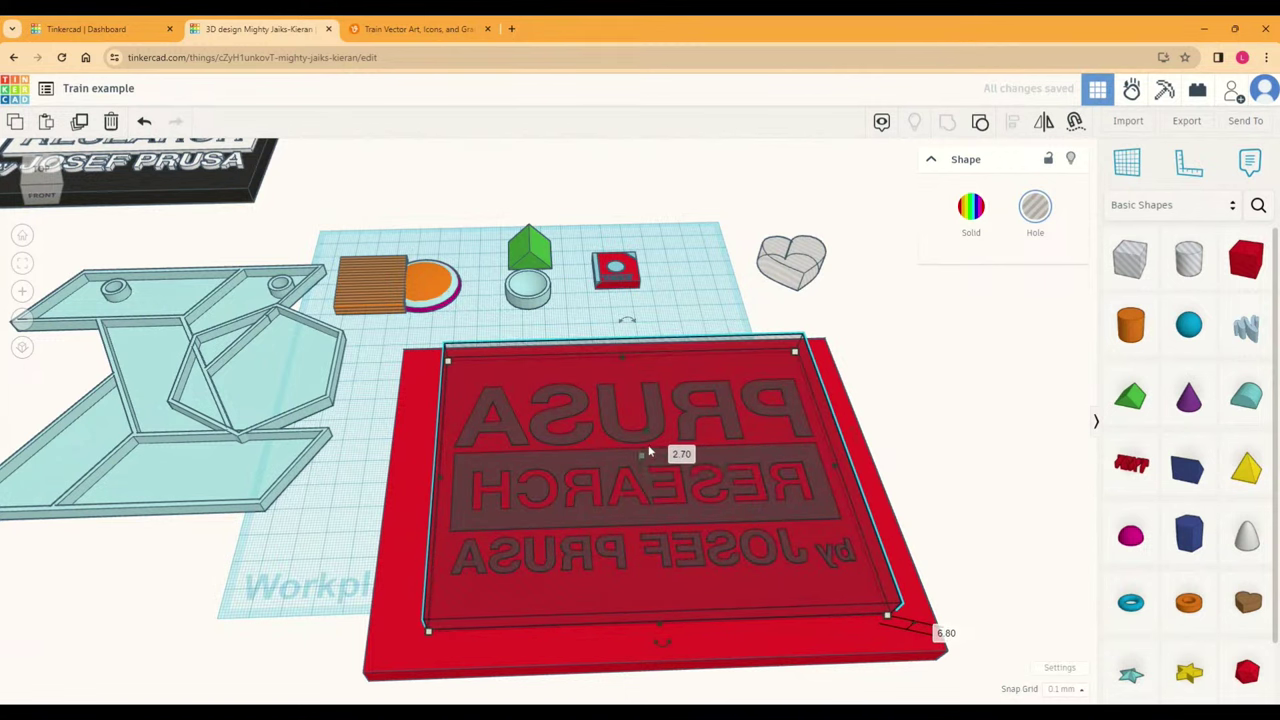
shift+click(412, 540)
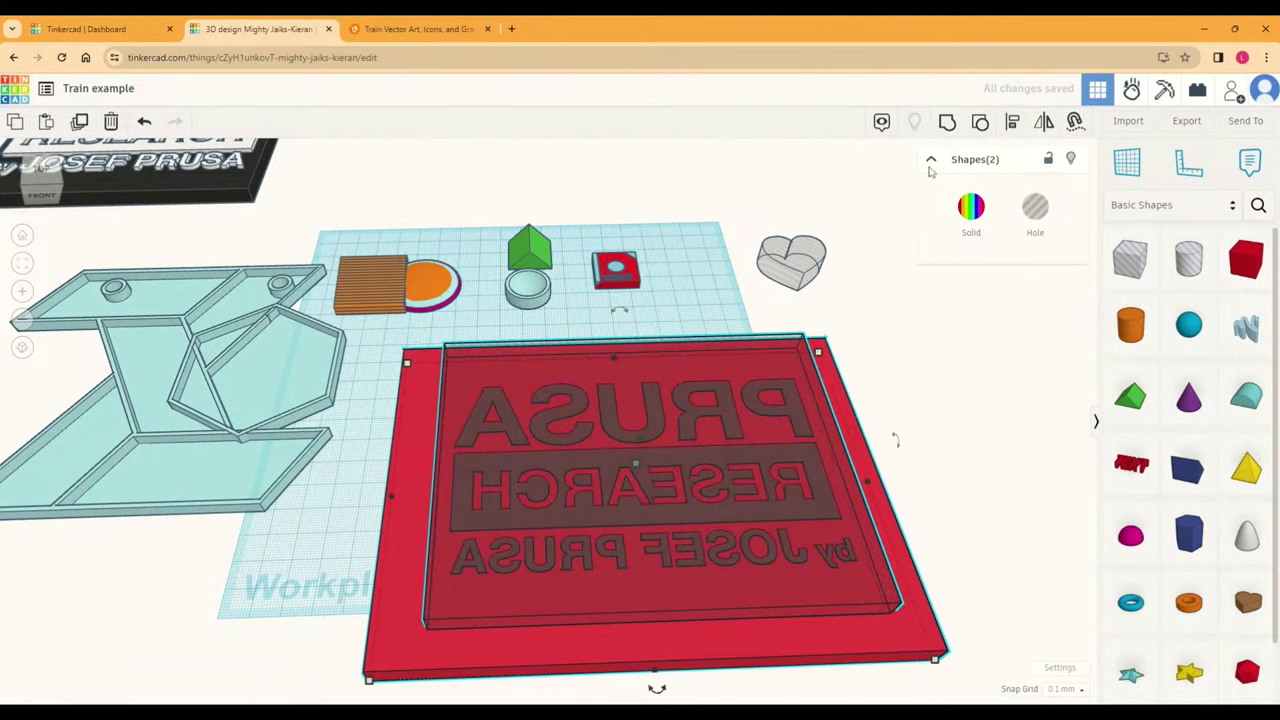
click(946, 123)
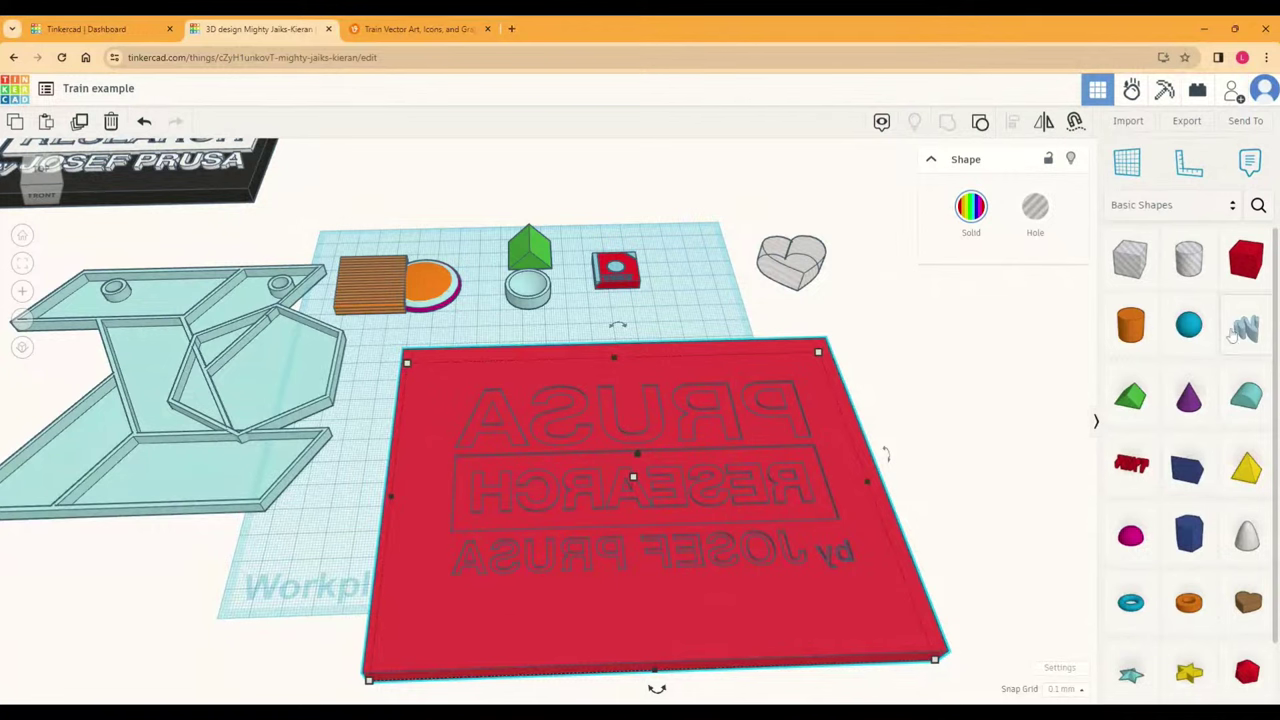
Step: Add a 20 mm box behind the engraved plate and place a smaller copy of it in its top
click(1245, 258)
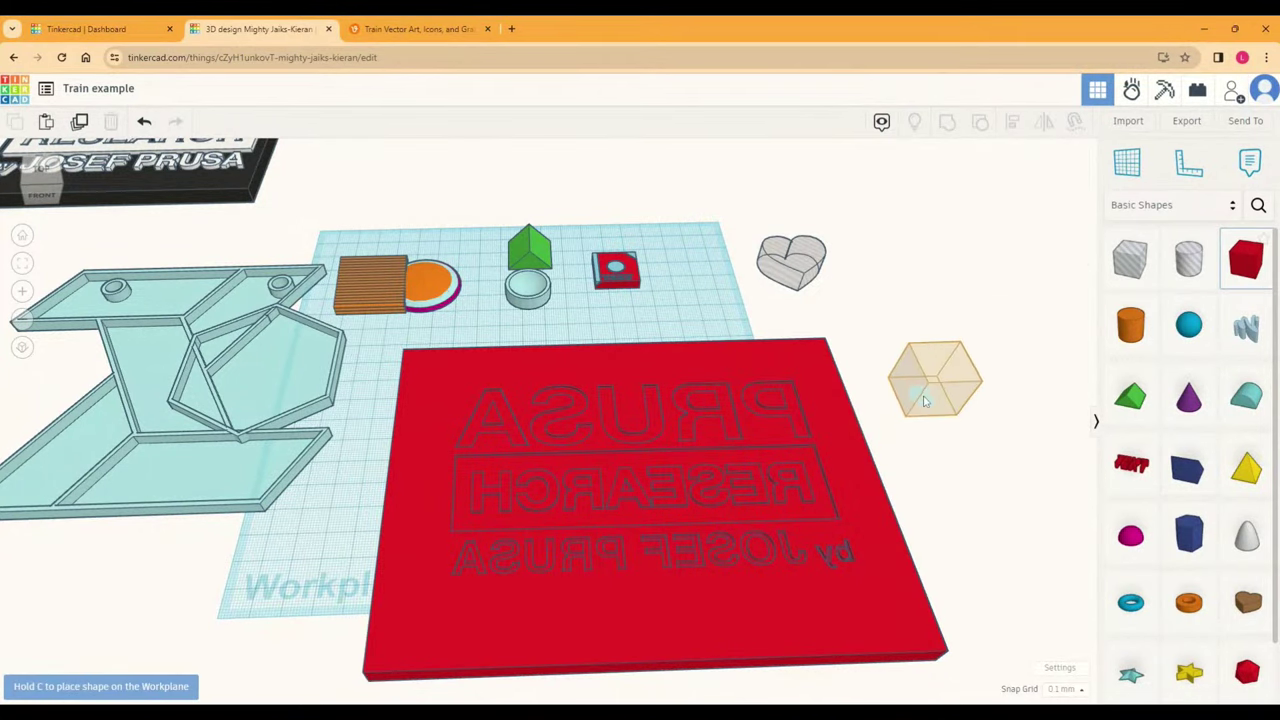
click(925, 400)
drag(911, 380, 697, 300)
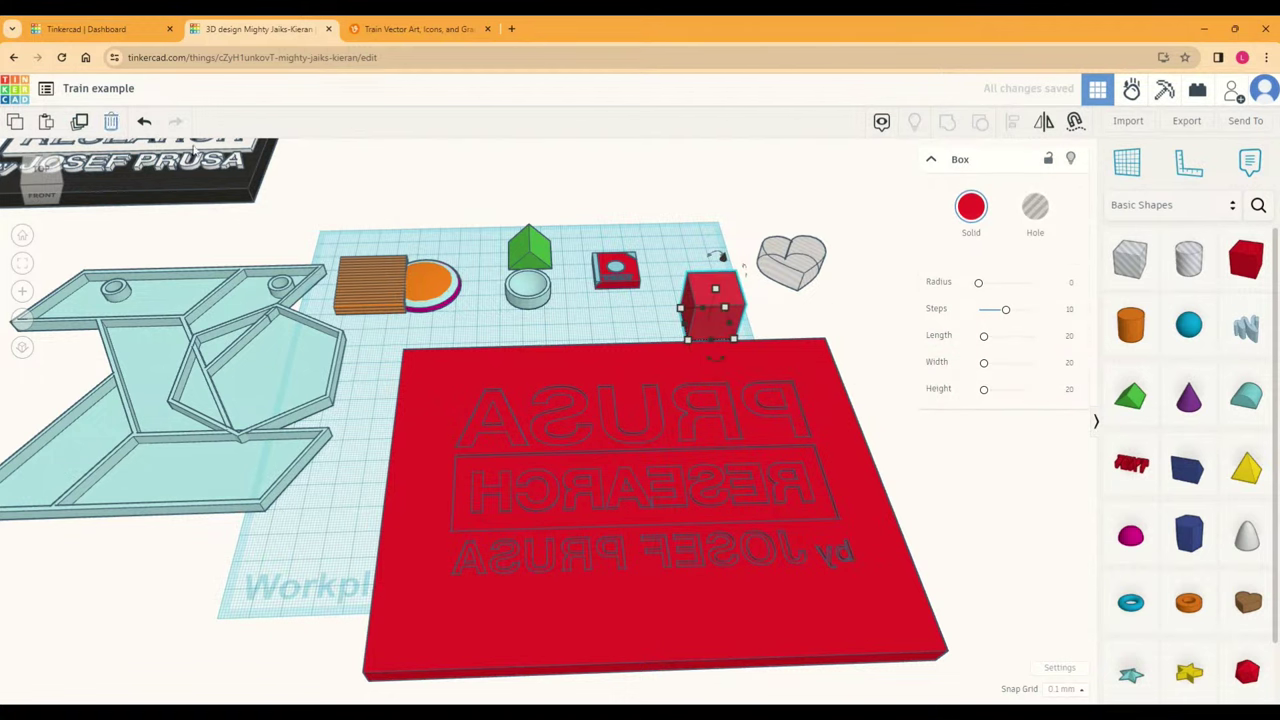
mouse_move(716, 291)
mouse_down()
mouse_move(718, 302)
mouse_move(723, 255)
mouse_move(727, 282)
mouse_up()
Step: Turn the smaller inner box into a hole and group it with the outer box to hollow it out
click(720, 280)
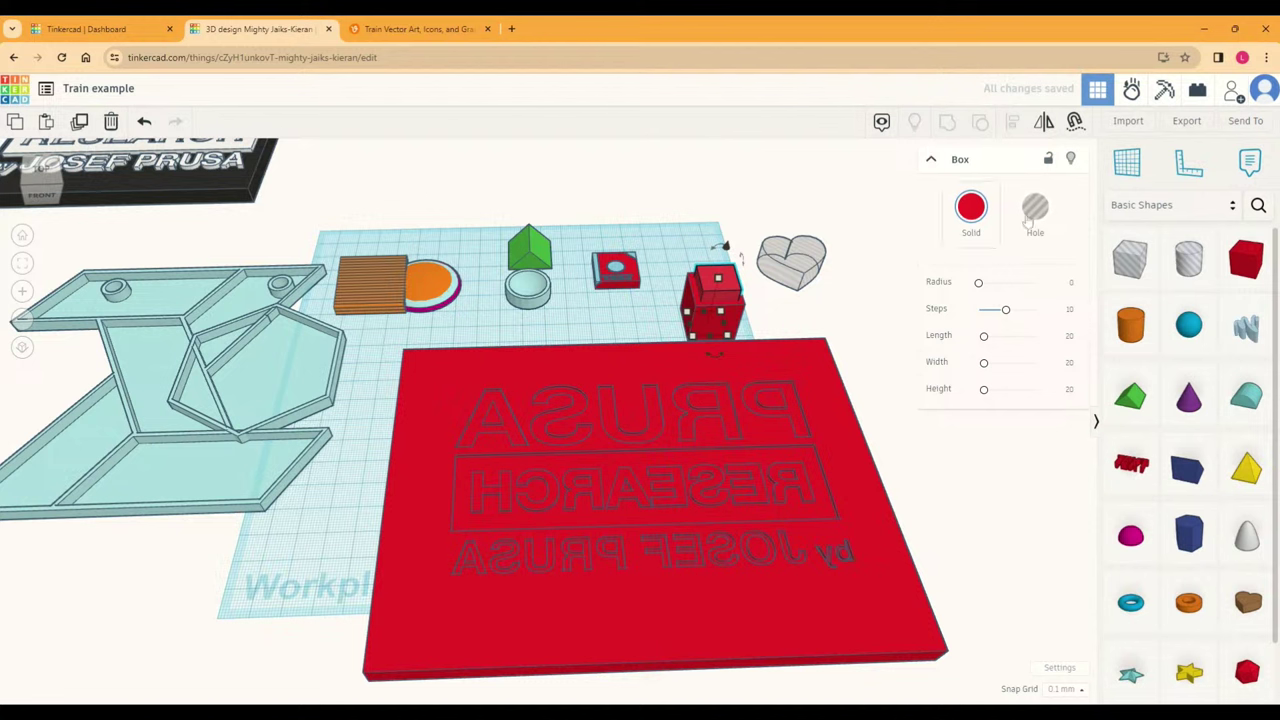
shift+click(712, 315)
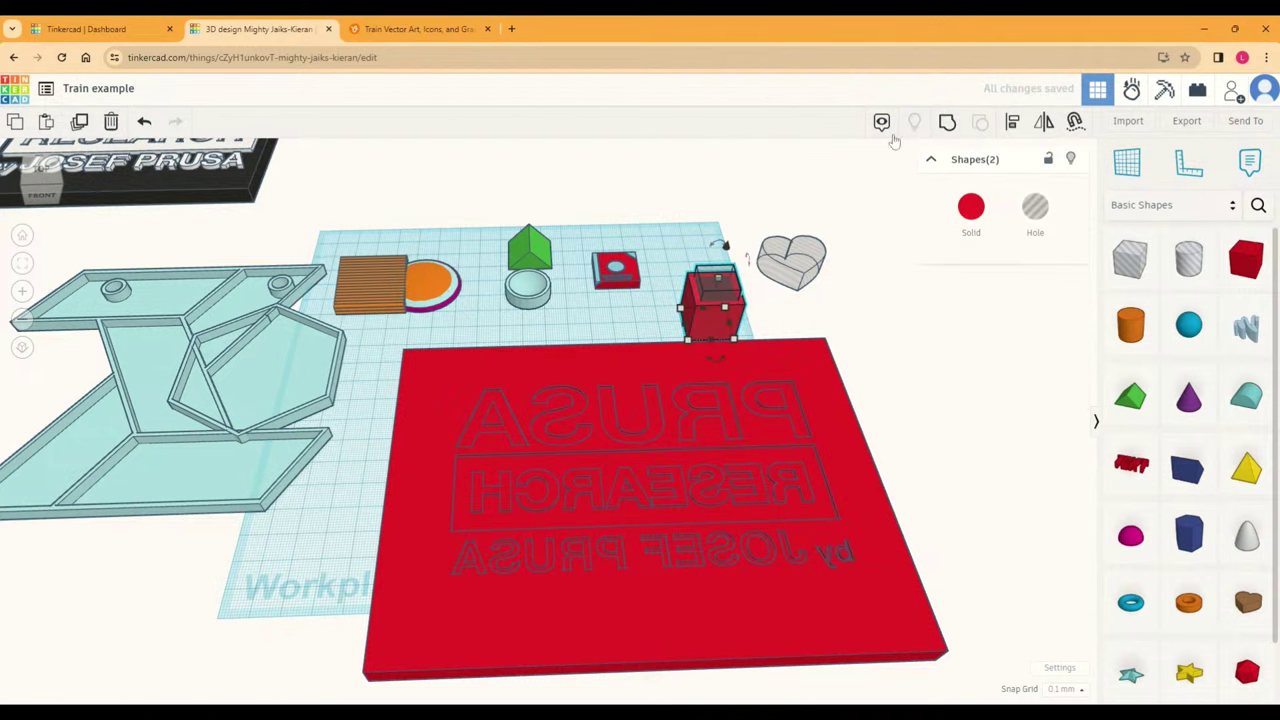
click(947, 121)
Step: Enlarge the hollow box into a frame about 133.4 mm deep around the engraved plate, and centre the two from left to right
drag(714, 291, 955, 666)
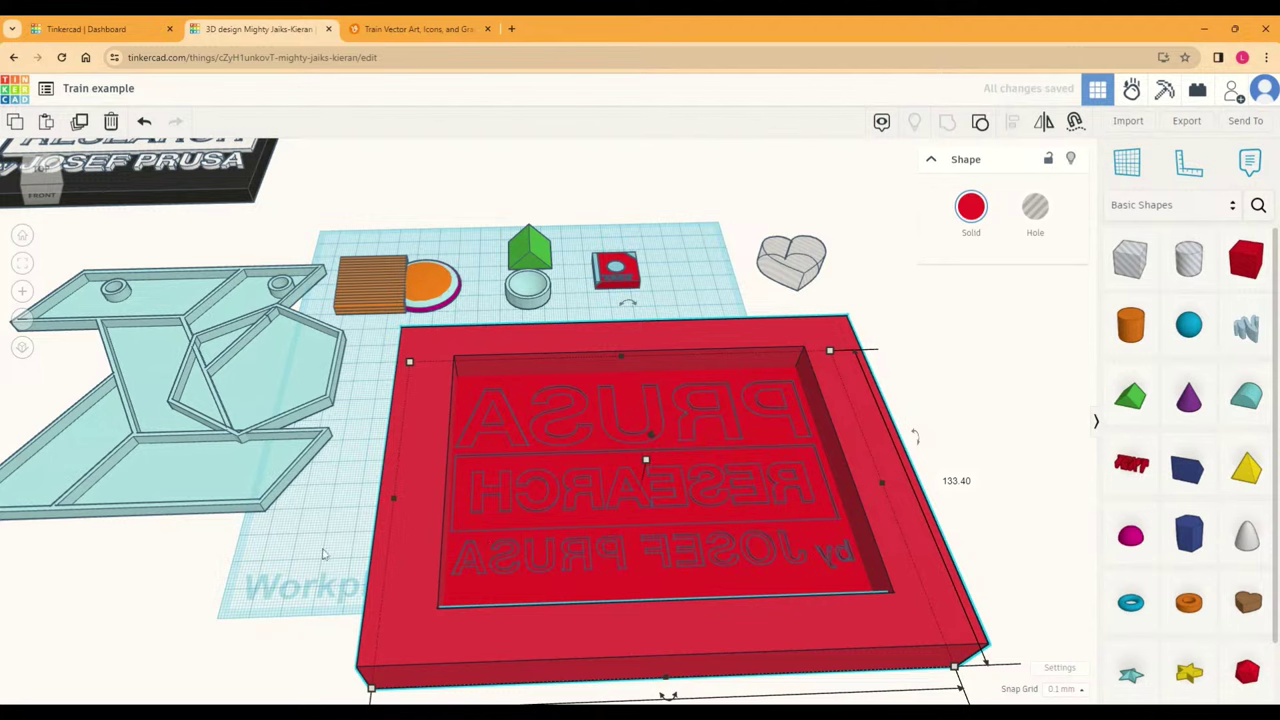
shift+click(560, 420)
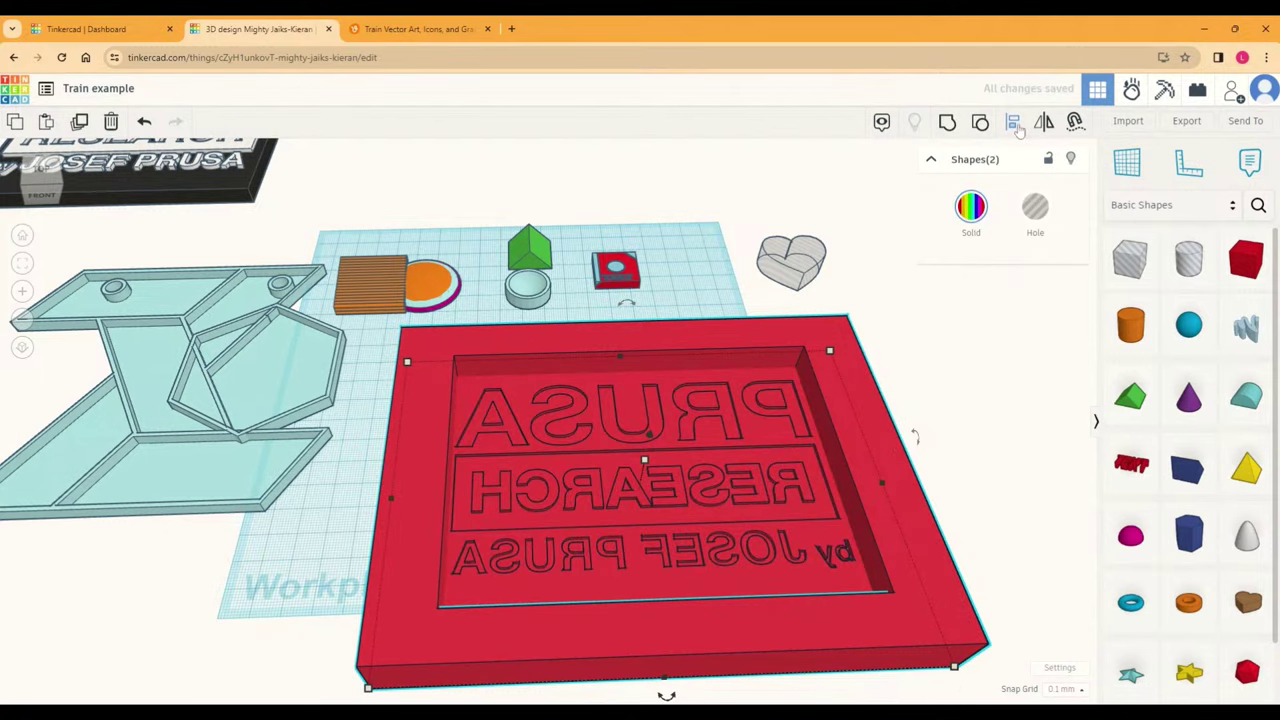
click(1016, 126)
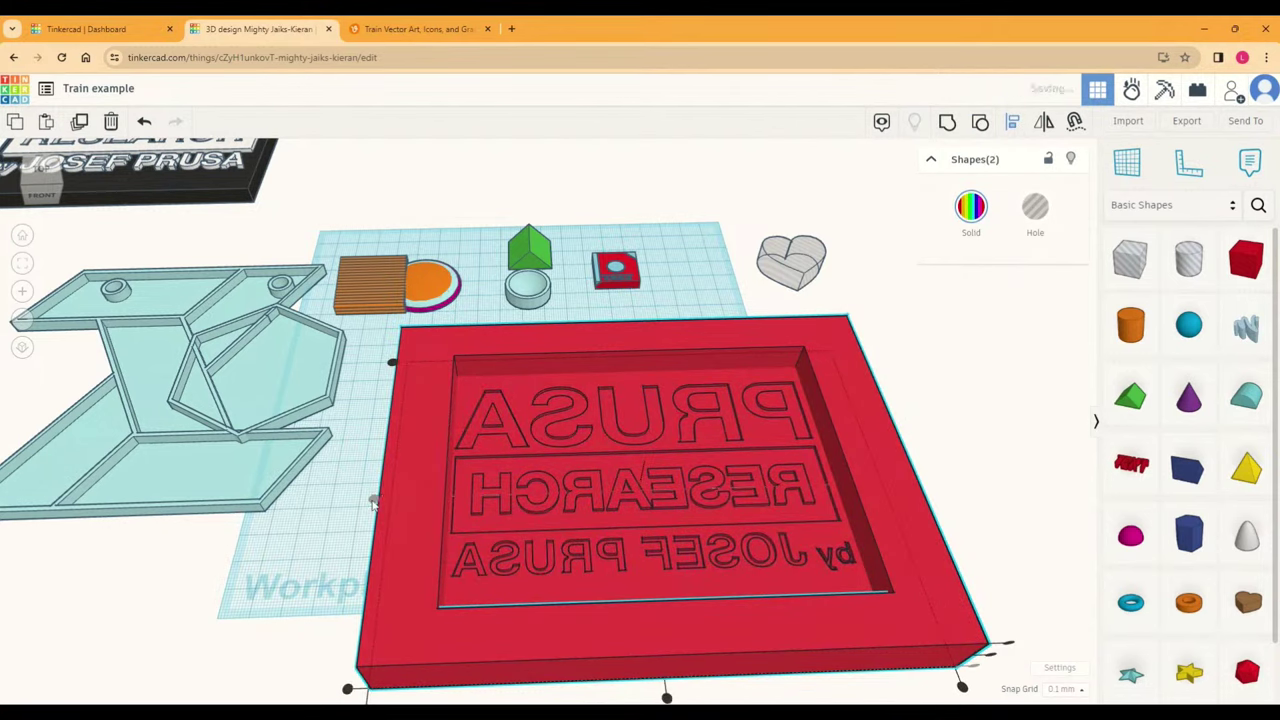
click(665, 697)
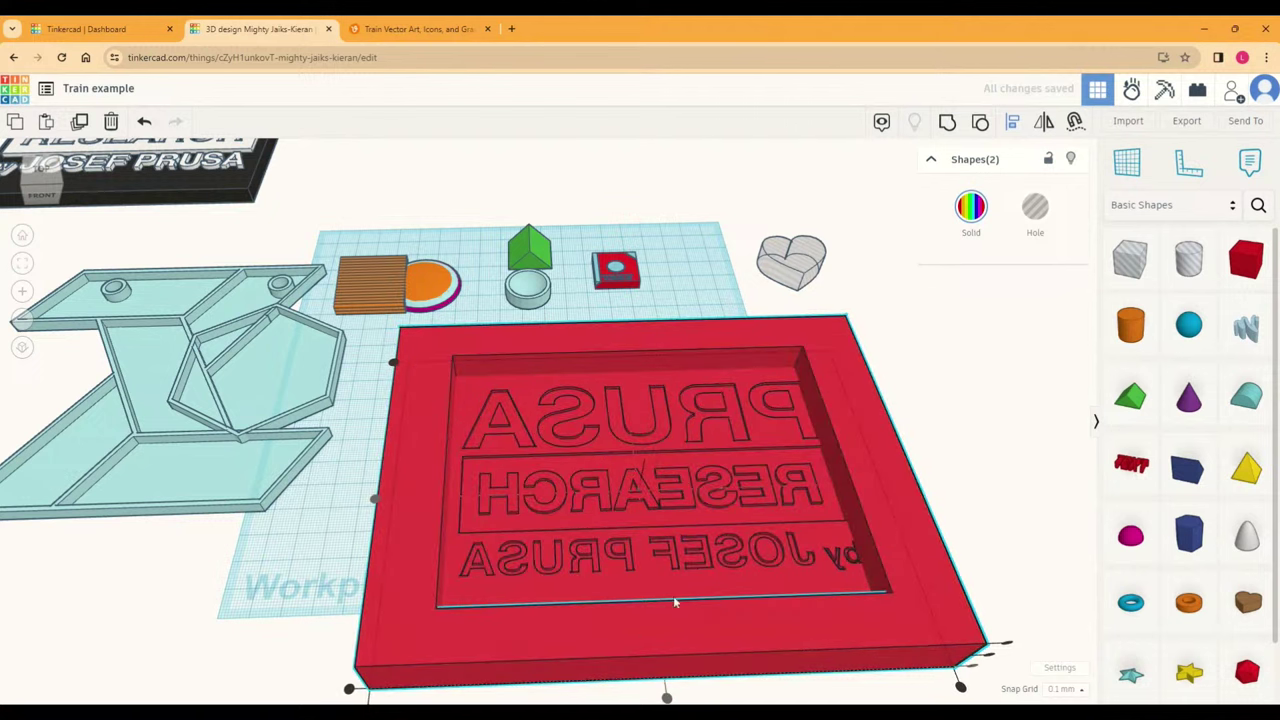
key(Escape)
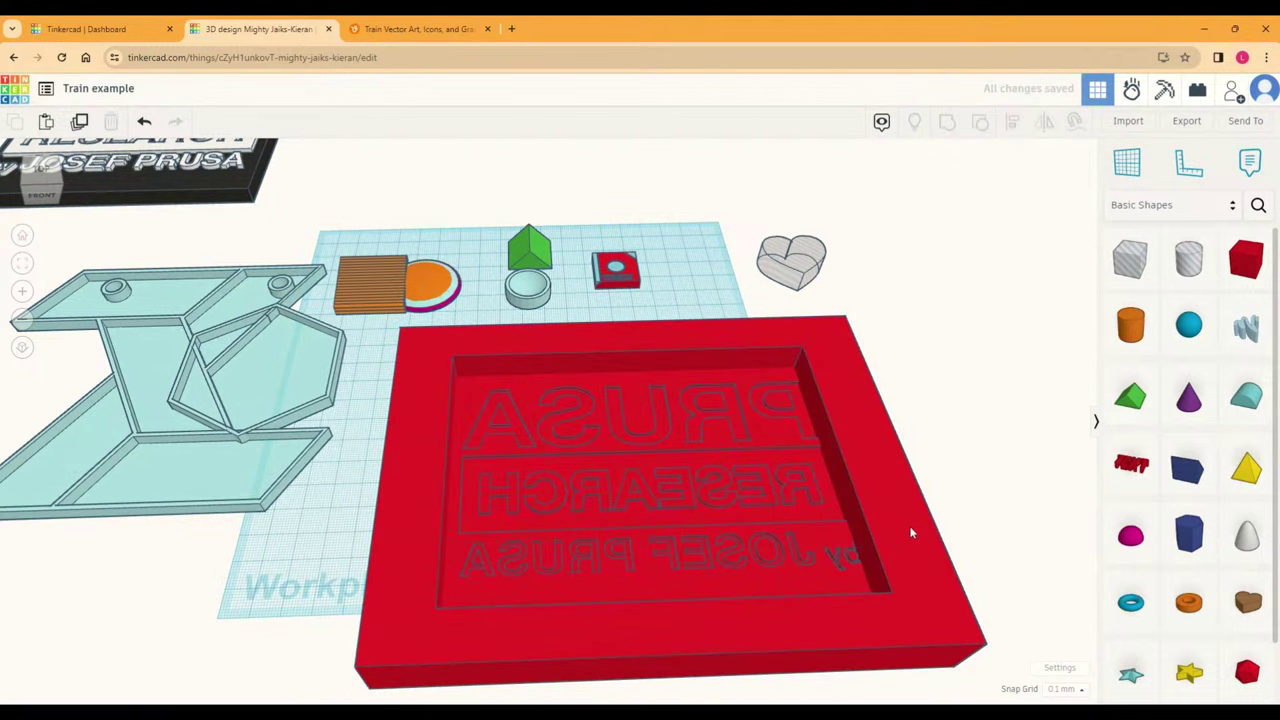
Step: Shift the frame about 3.5 mm to the right to fit its cavity around the mirrored lettering
click(912, 532)
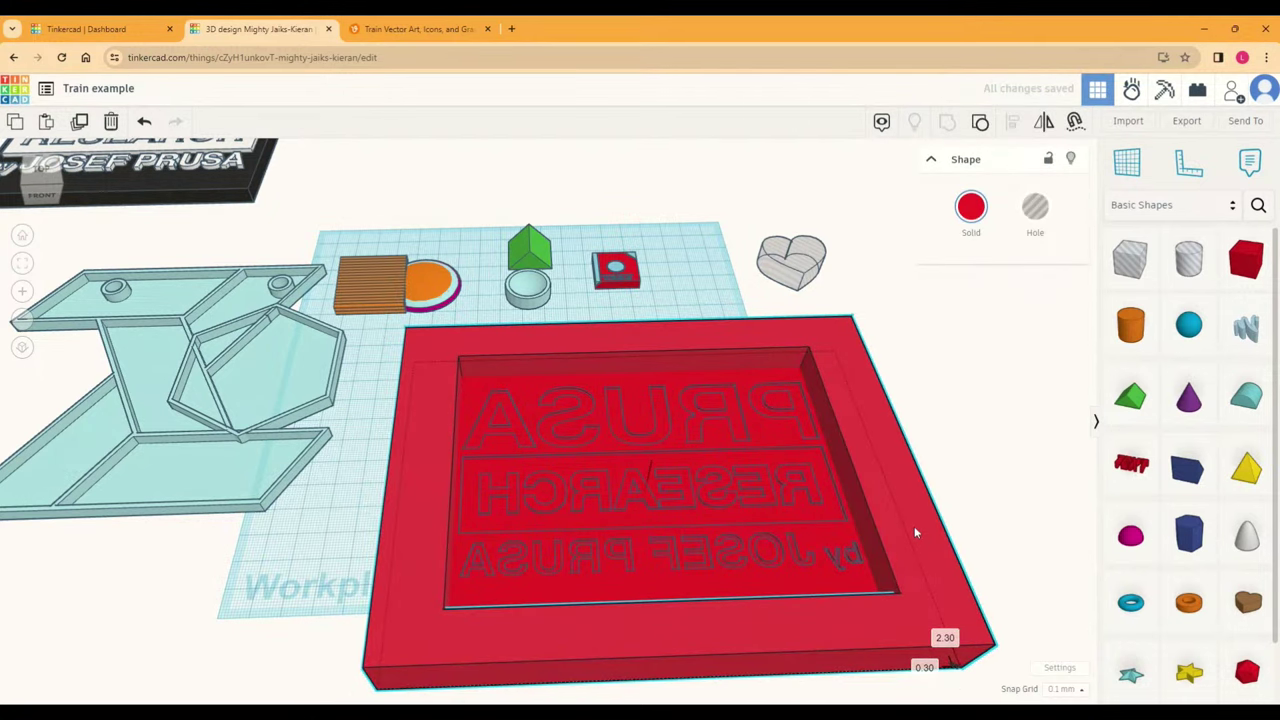
key(Right)
key(Right)
key(Right)
key(Right)
key(Right)
key(Right)
key(Right)
key(Right)
key(Right)
key(Right)
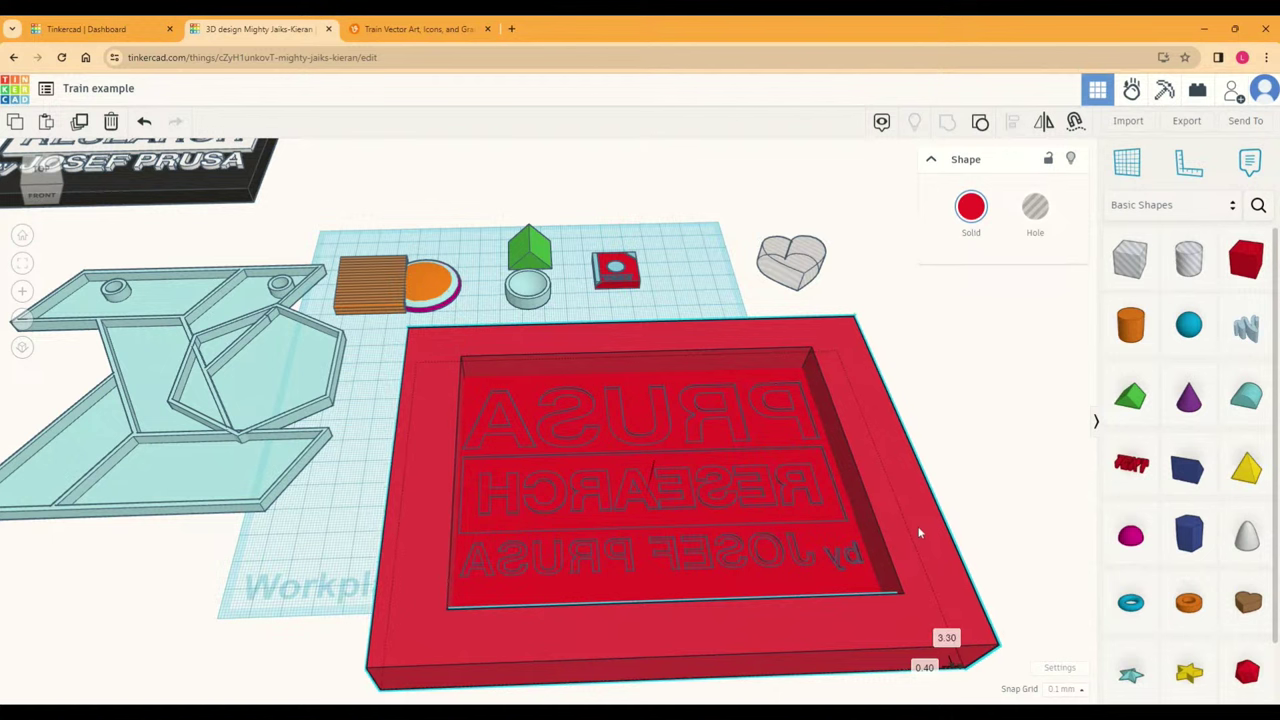
key(Right)
key(Right)
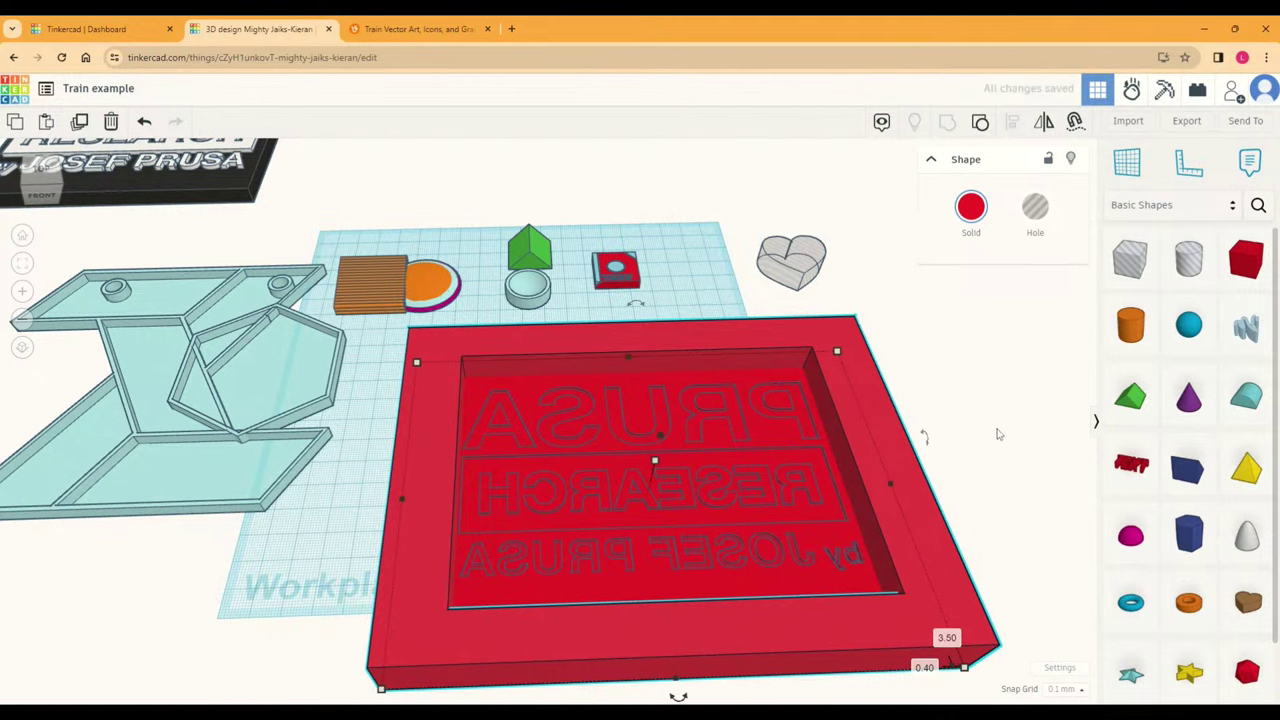
click(997, 434)
Step: Add a cylinder, shrink it to about 8.8 × 8.8 mm, and place it in the frame cavity's back-right corner
click(1130, 325)
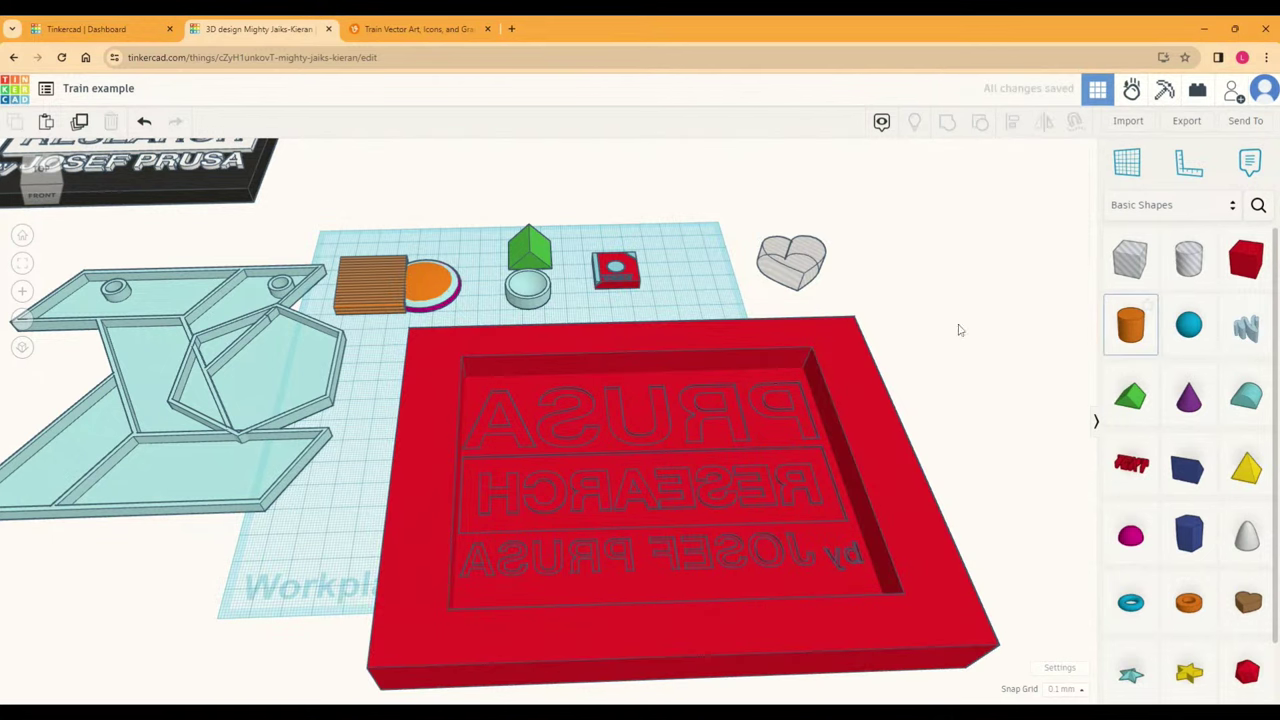
click(890, 372)
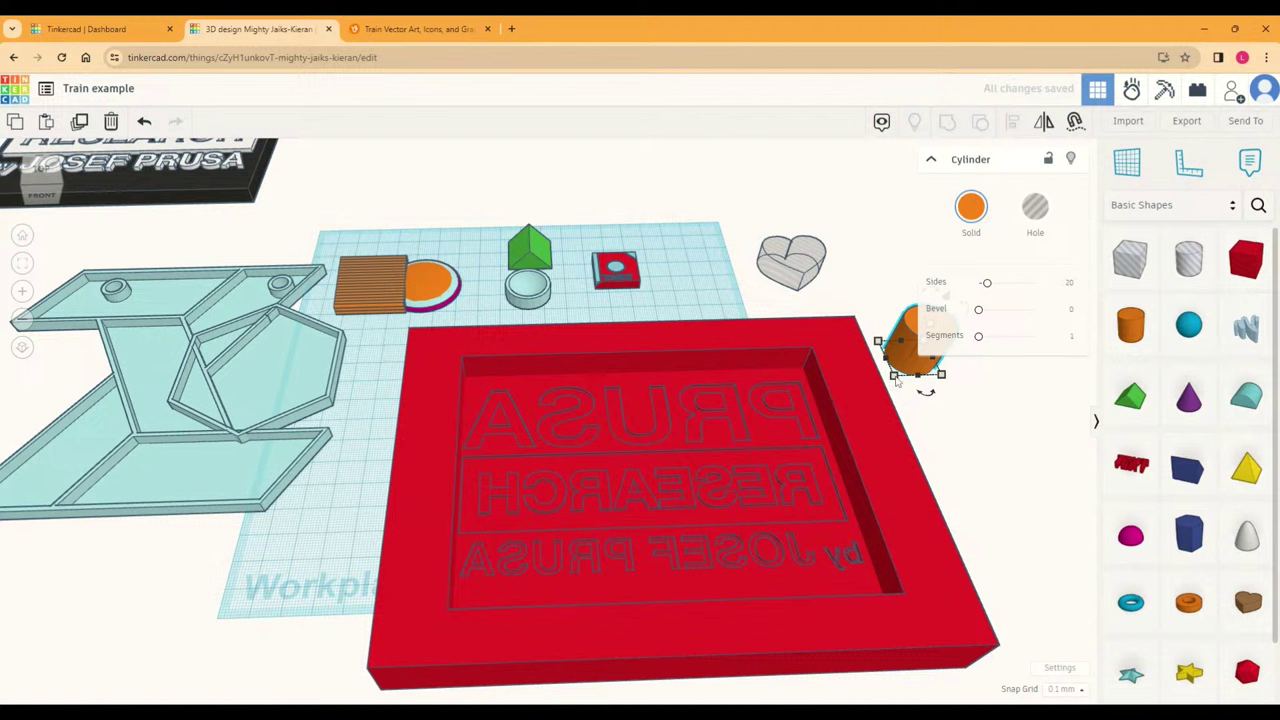
drag(895, 376, 795, 376)
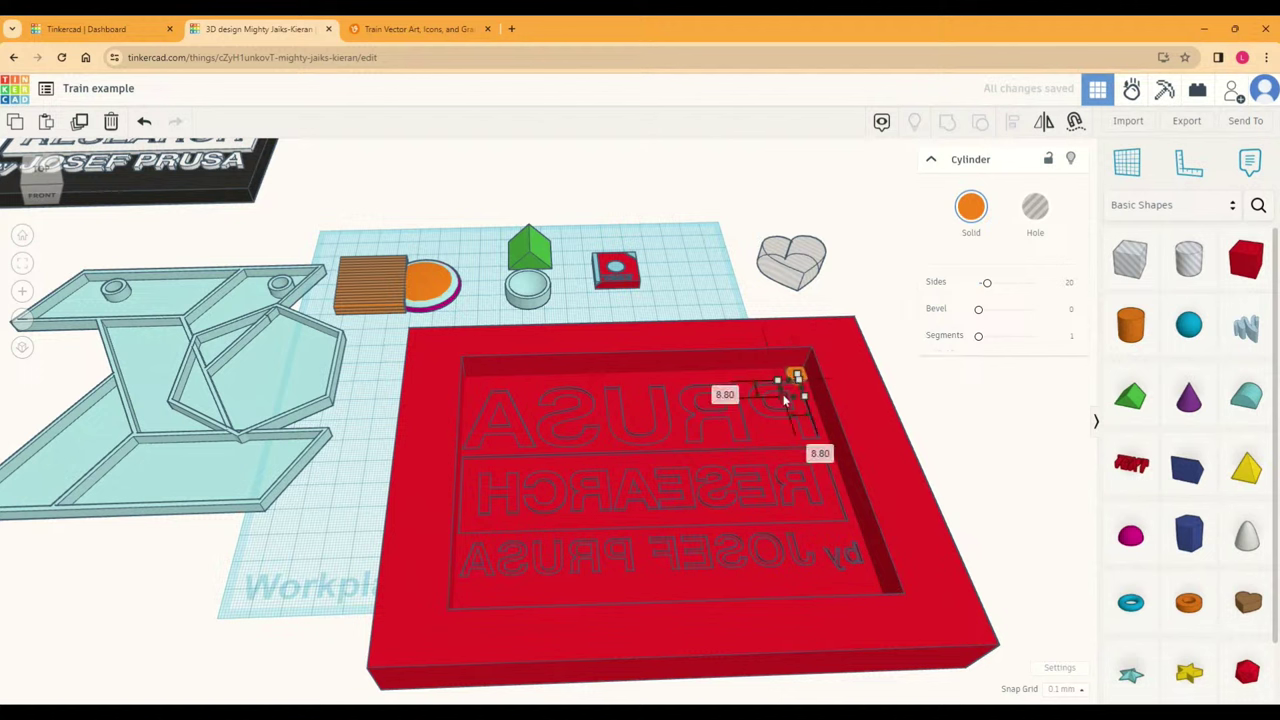
Step: Move the cylinder out beside the frame, undo a size change, and put it back in the cavity's back-right corner
drag(788, 397, 839, 387)
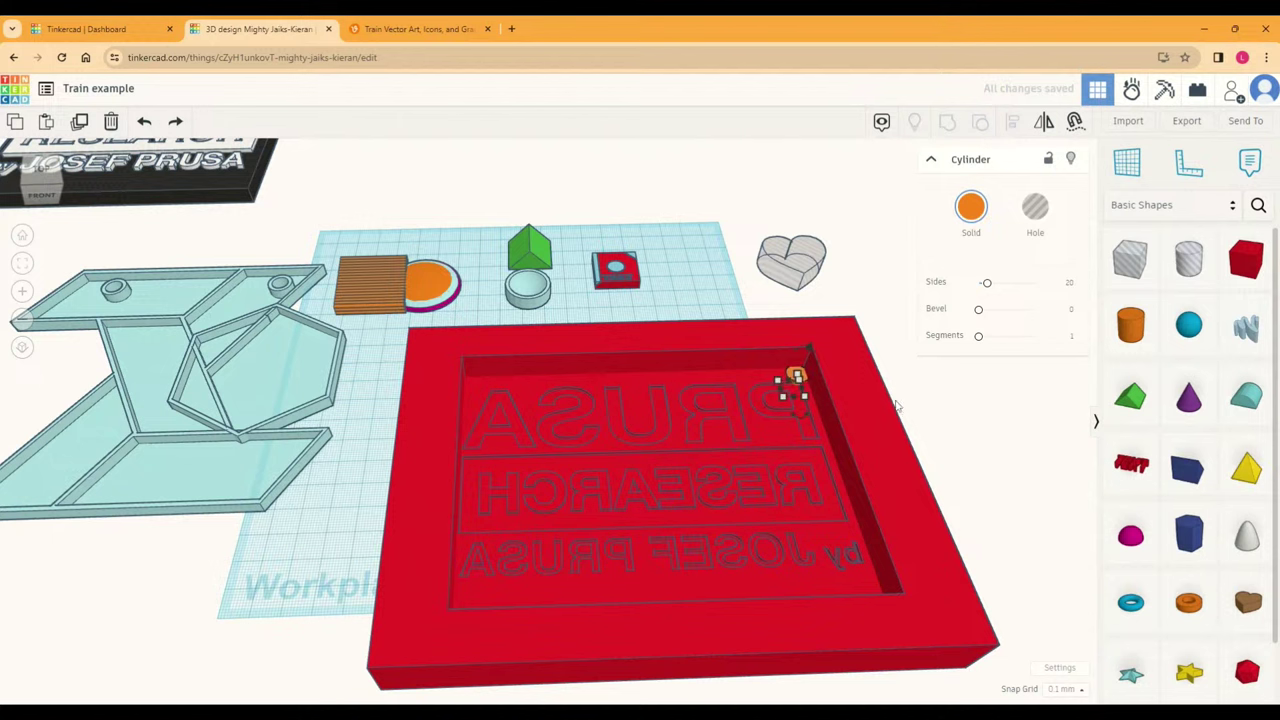
drag(800, 383, 928, 364)
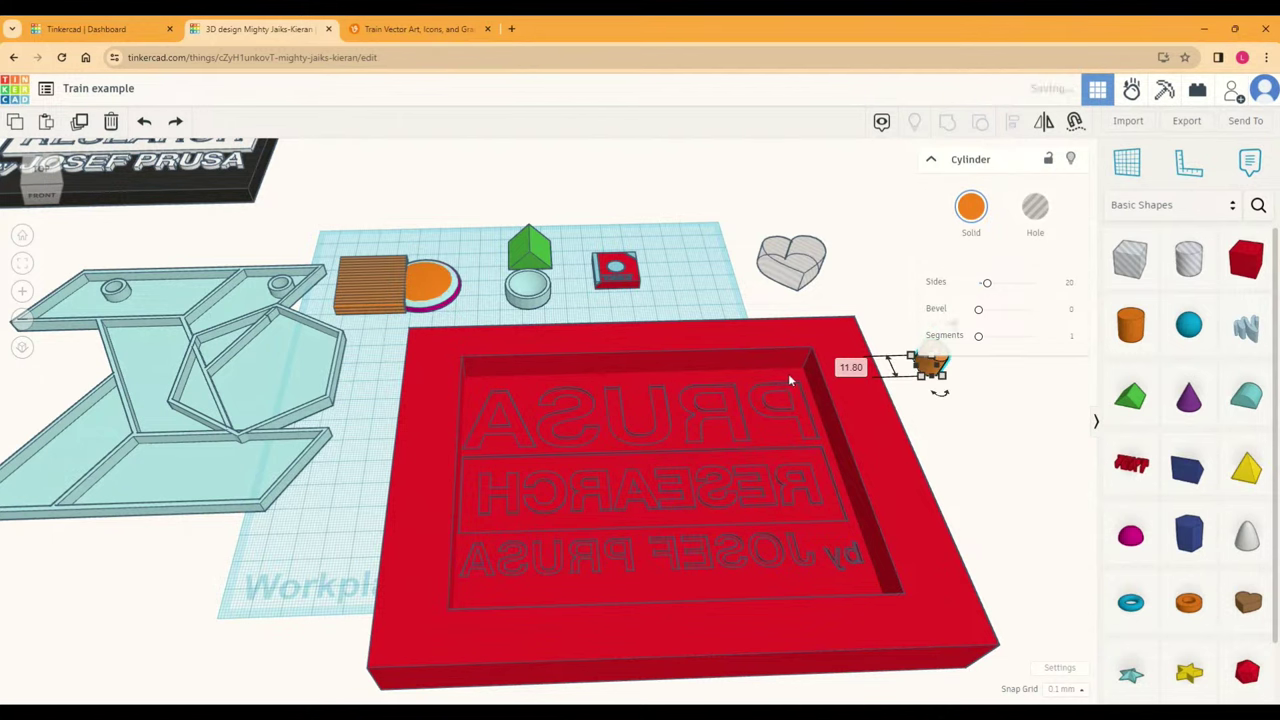
key(ctrl+z)
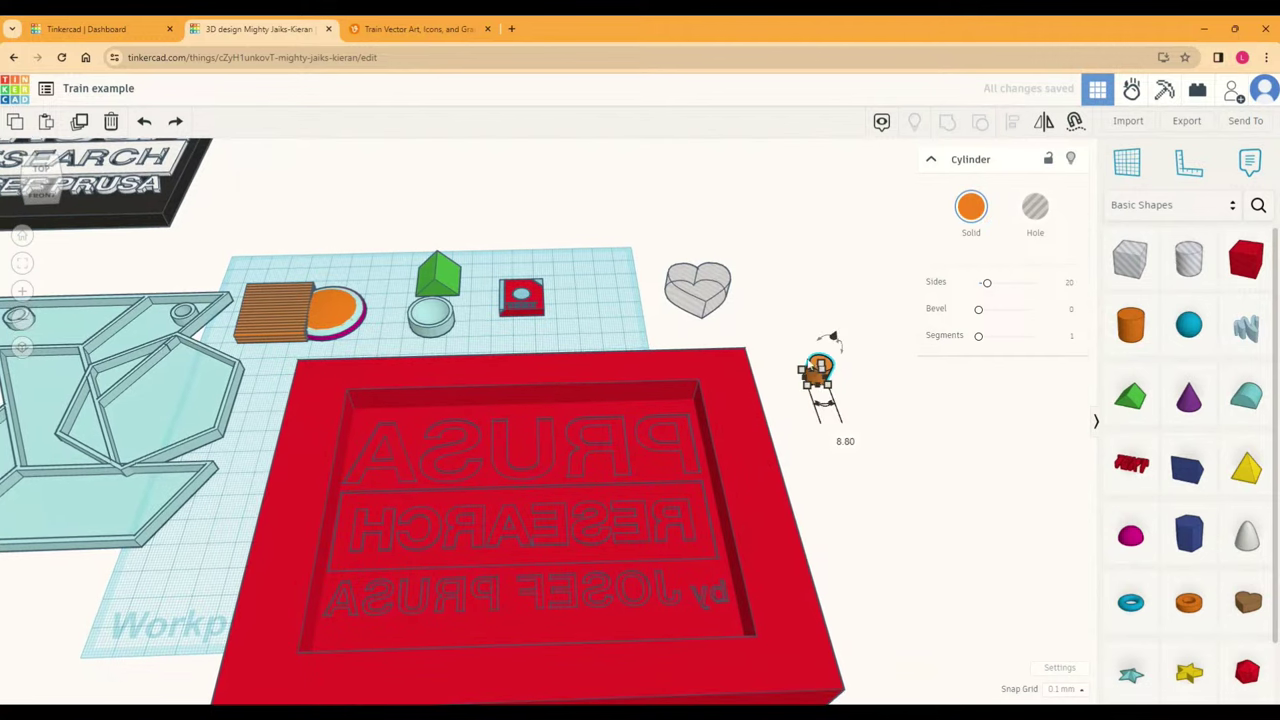
drag(818, 366, 686, 409)
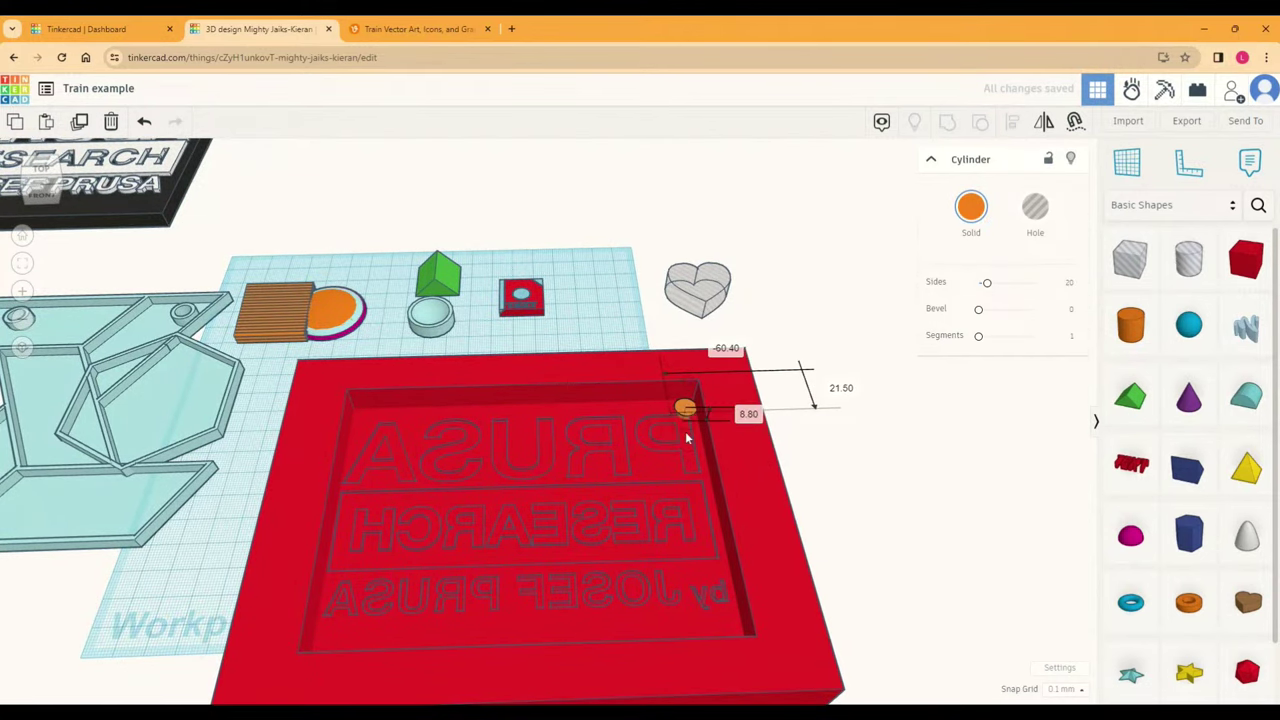
mouse_move(685, 431)
right_down()
mouse_move(701, 407)
mouse_move(670, 418)
mouse_move(661, 443)
mouse_move(673, 438)
right_up()
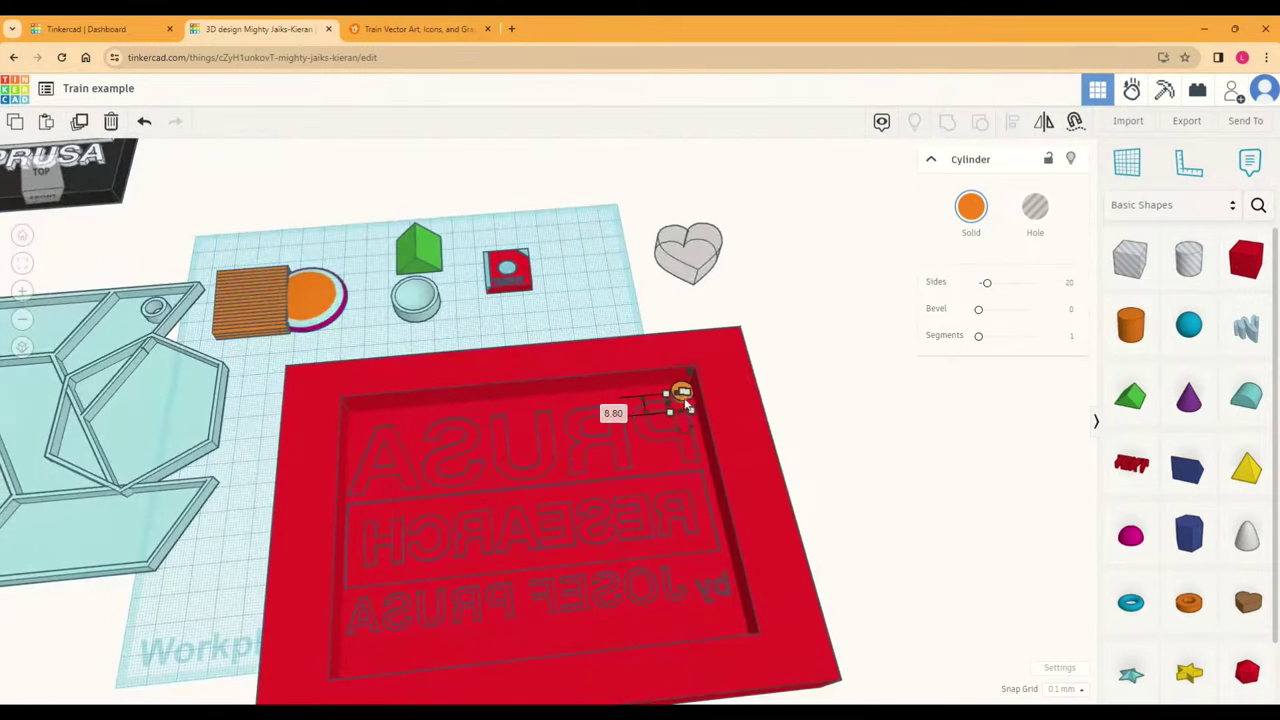
Step: Stretch the cylinder to about 36.6 mm tall, shrink it to a thin peg, and fit it into the cavity's back-right corner
right_drag(640, 478, 668, 398)
scroll(634, 391, up, 5)
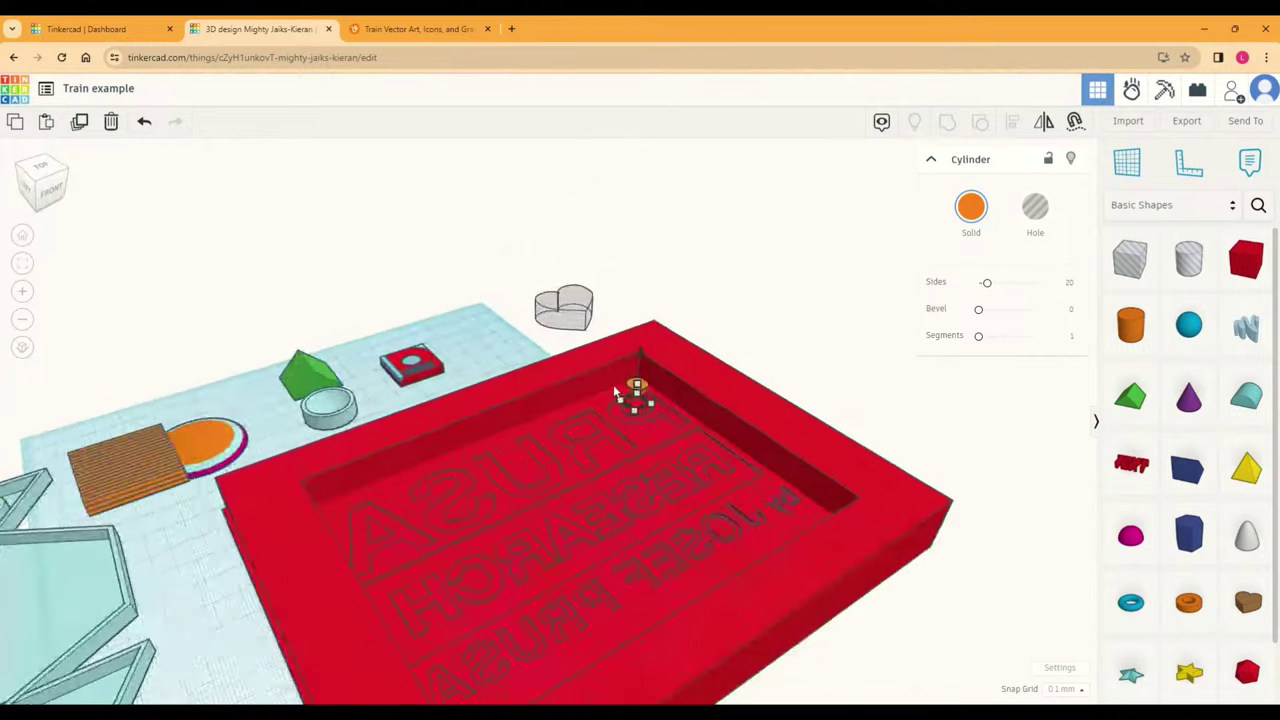
right_drag(728, 475, 636, 502)
drag(636, 500, 645, 440)
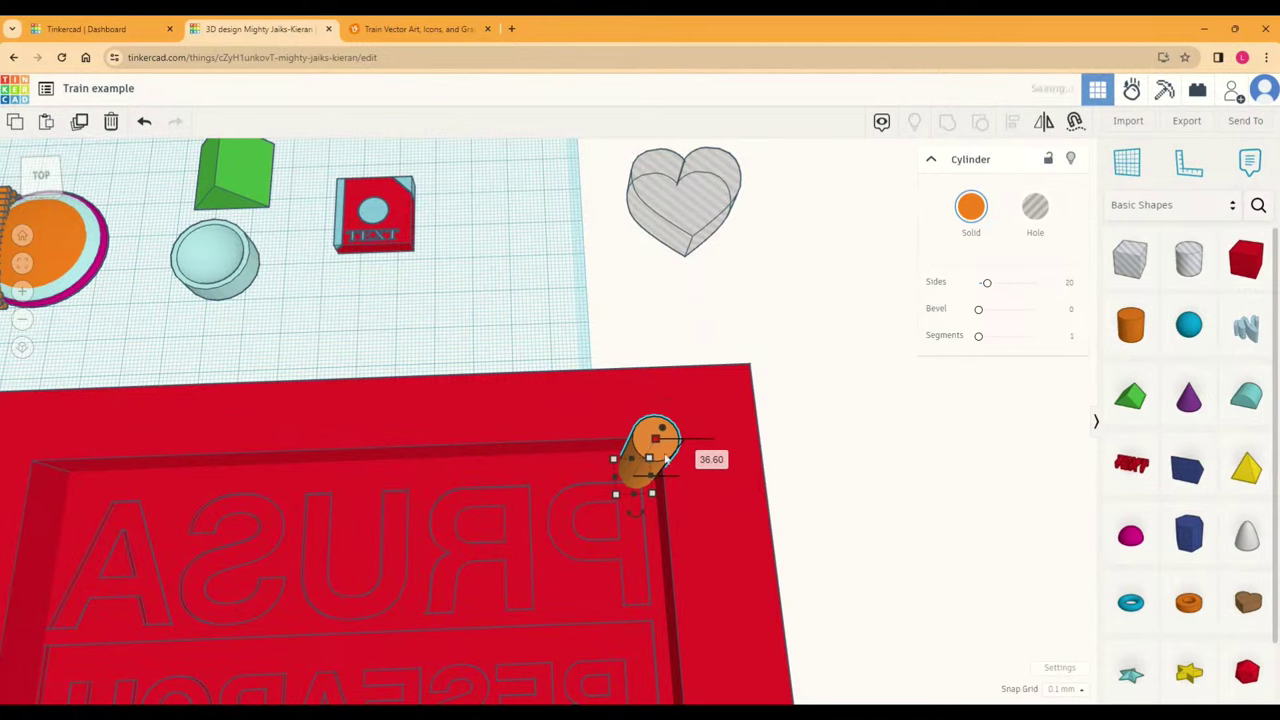
right_drag(645, 440, 629, 471)
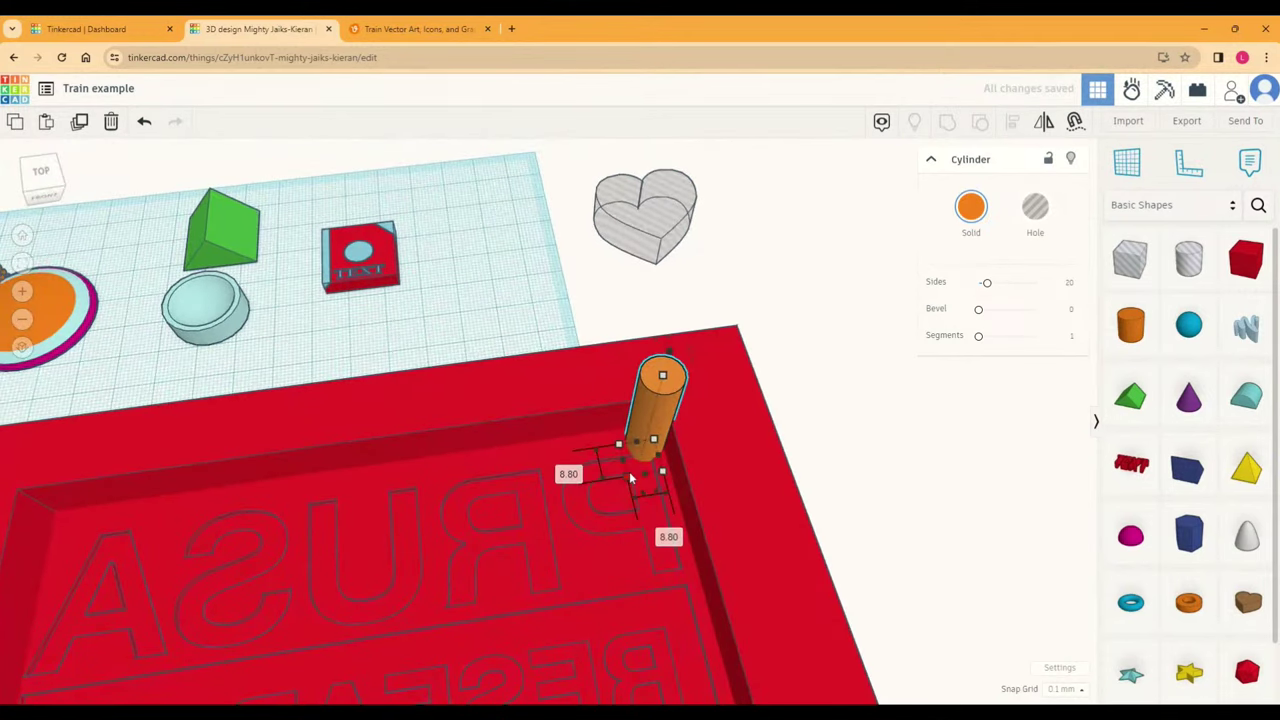
drag(629, 471, 651, 446)
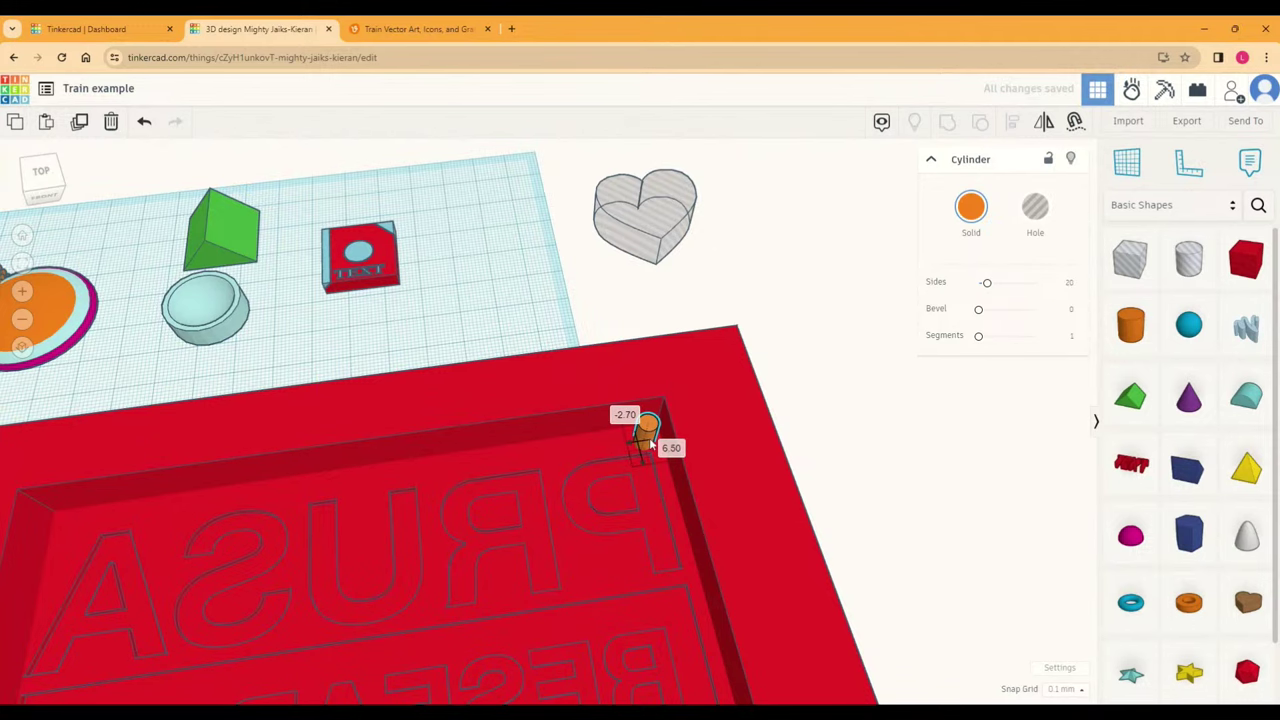
Step: Examine the framed mould and the peg in its cavity corner from several angles
click(775, 452)
right_drag(837, 460, 243, 475)
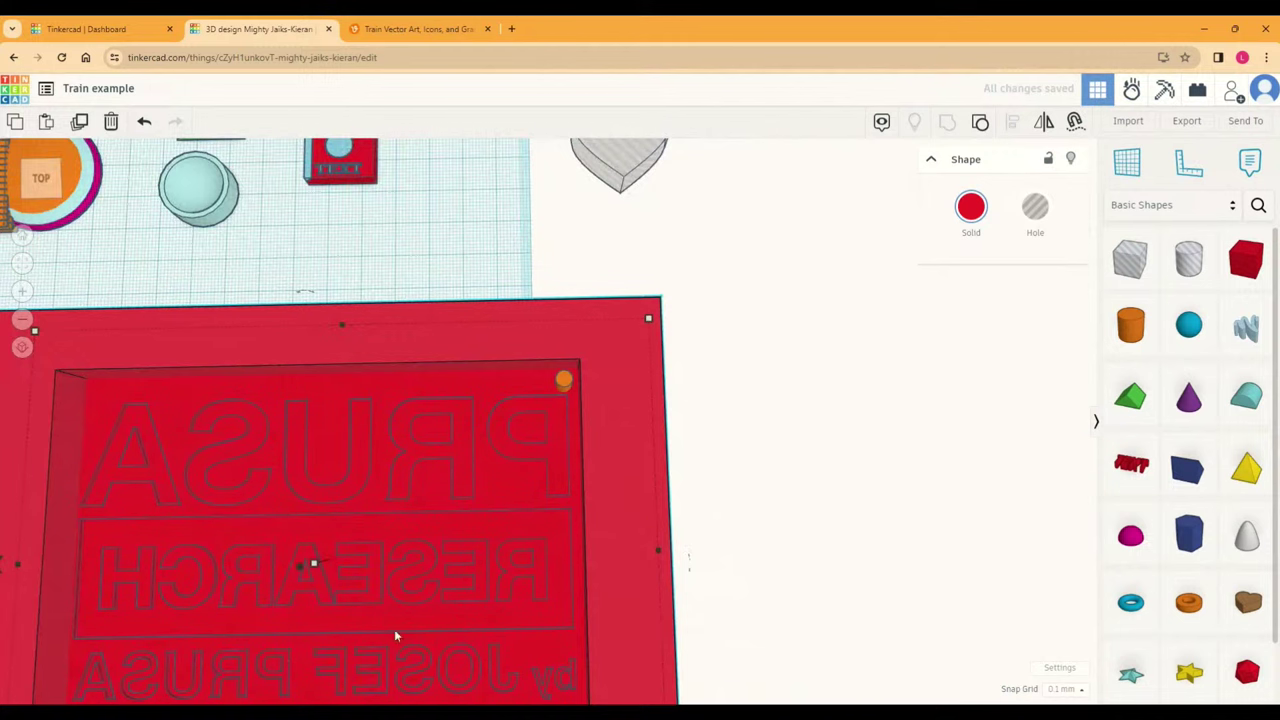
mouse_move(572, 420)
right_down()
mouse_move(603, 393)
mouse_move(552, 418)
right_up()
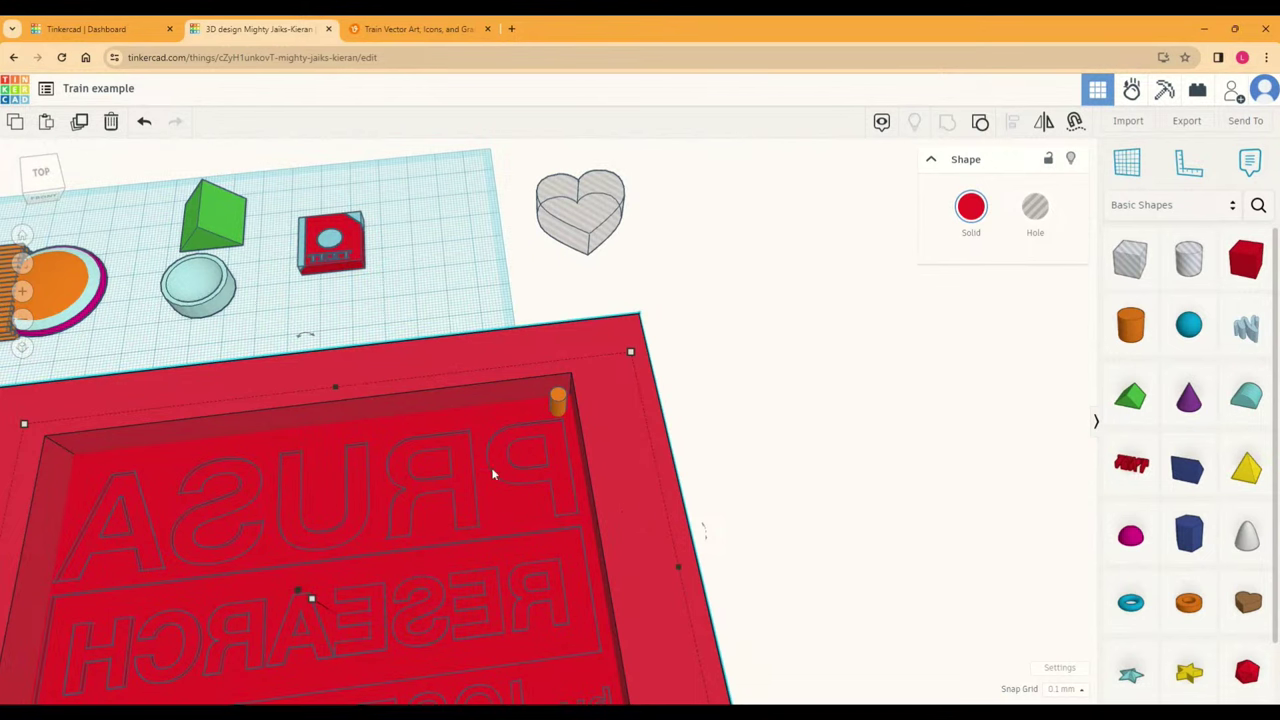
scroll(525, 500, down, 5)
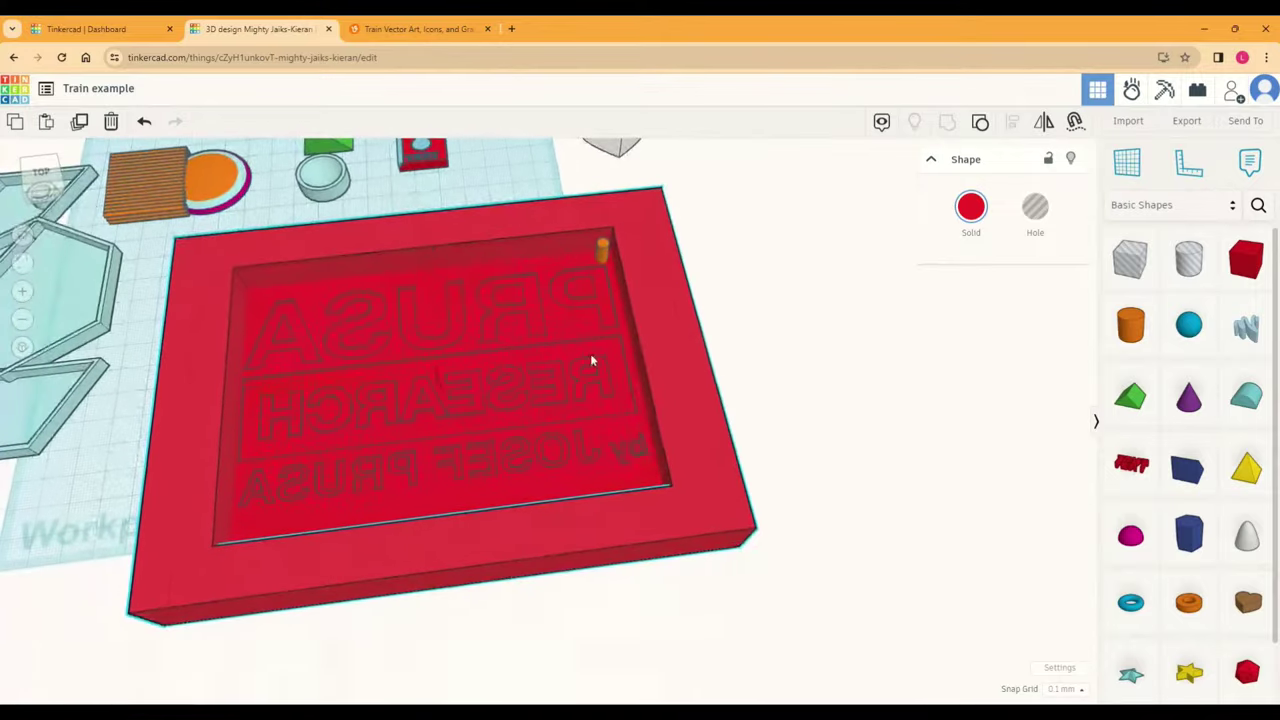
right_drag(628, 449, 815, 371)
click(518, 558)
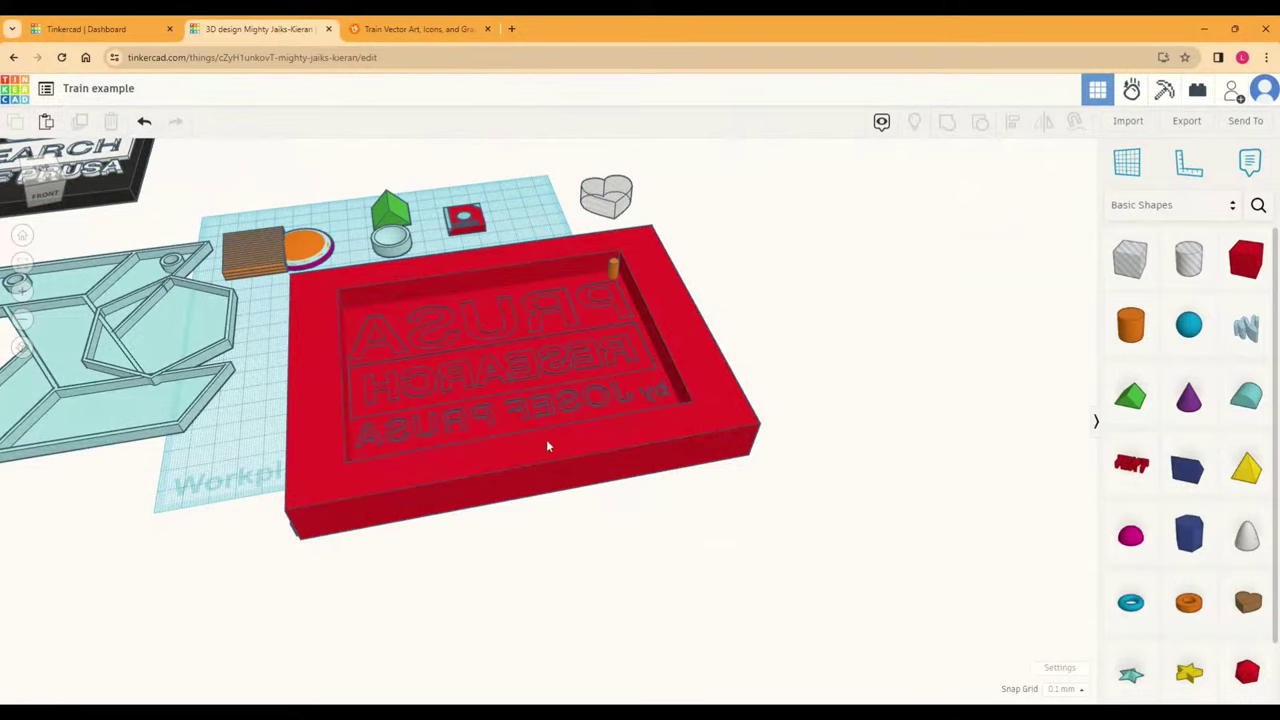
right_drag(546, 439, 781, 568)
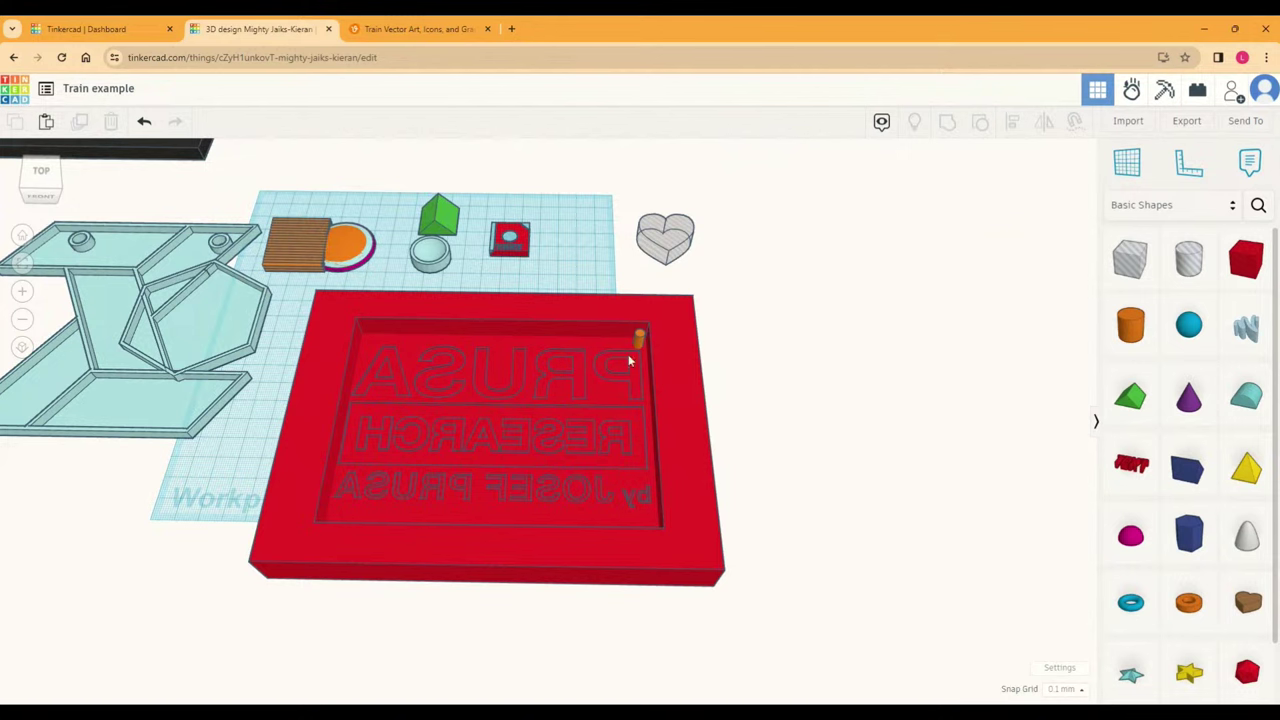
Step: Move the small round dish about 78 mm right and 35 mm back, and shift the merged tiles slightly toward the front
drag(436, 261, 586, 217)
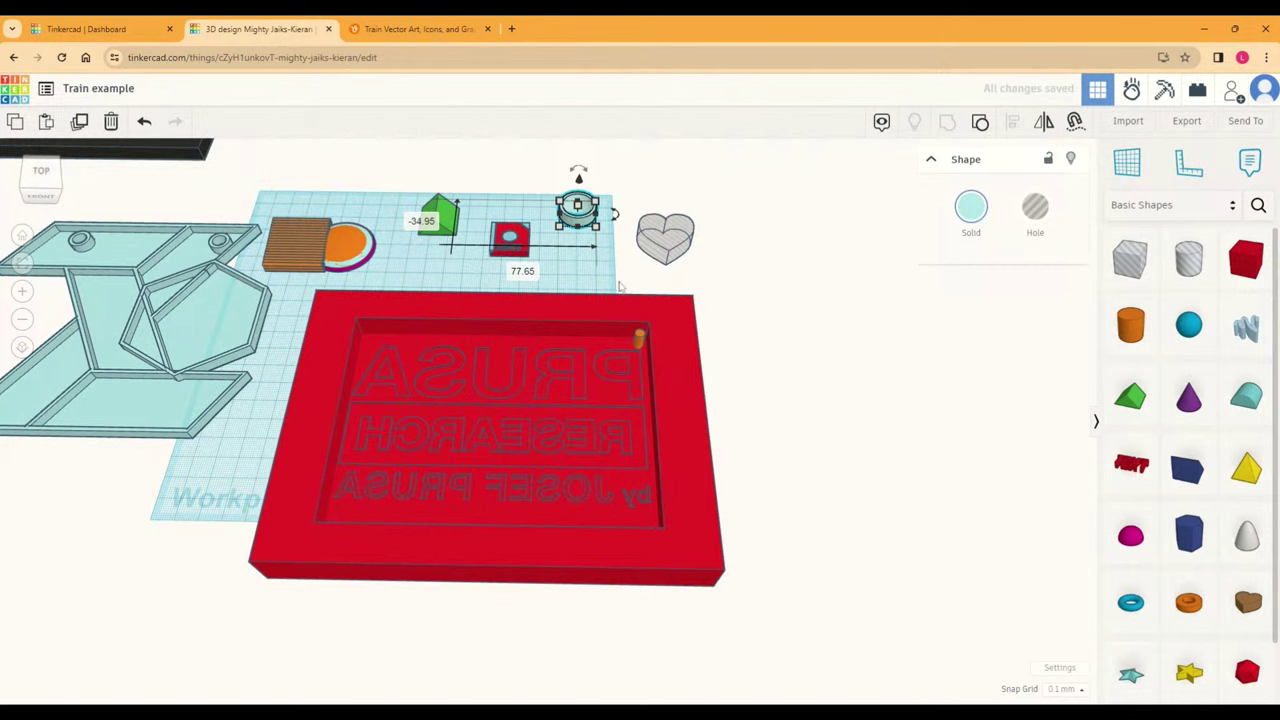
click(201, 353)
drag(223, 380, 199, 361)
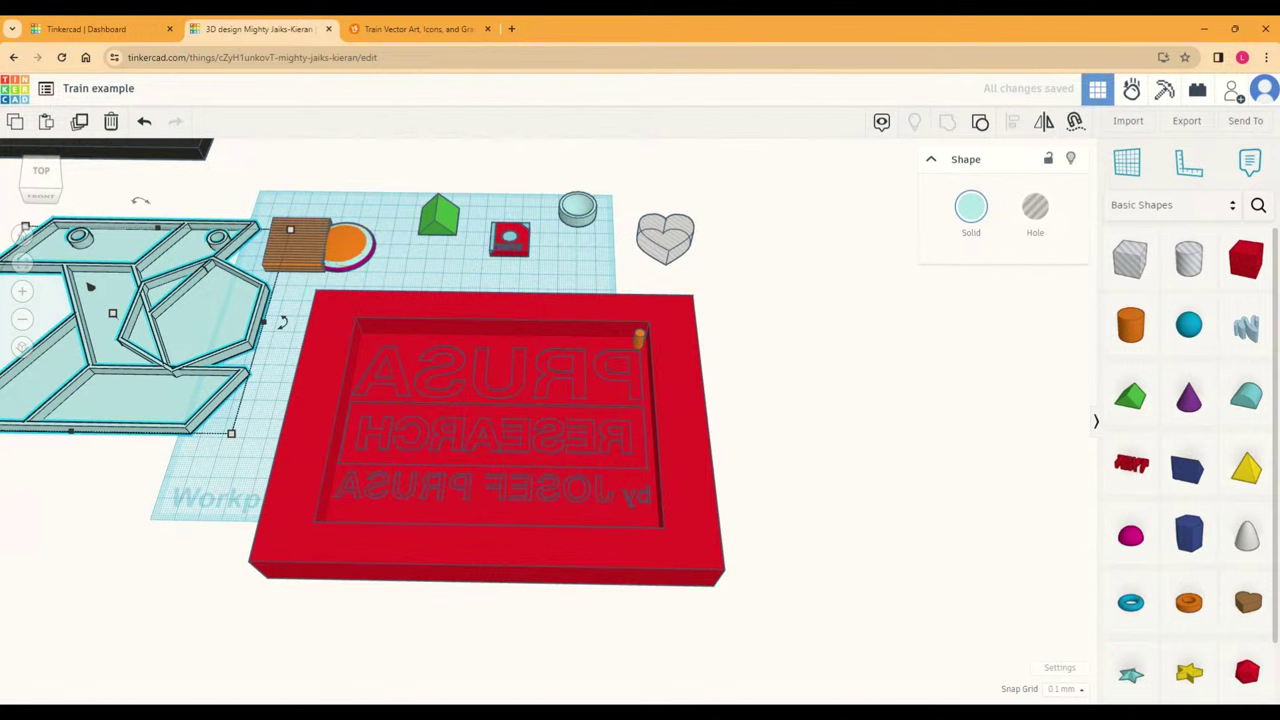
scroll(945, 397, down, 1)
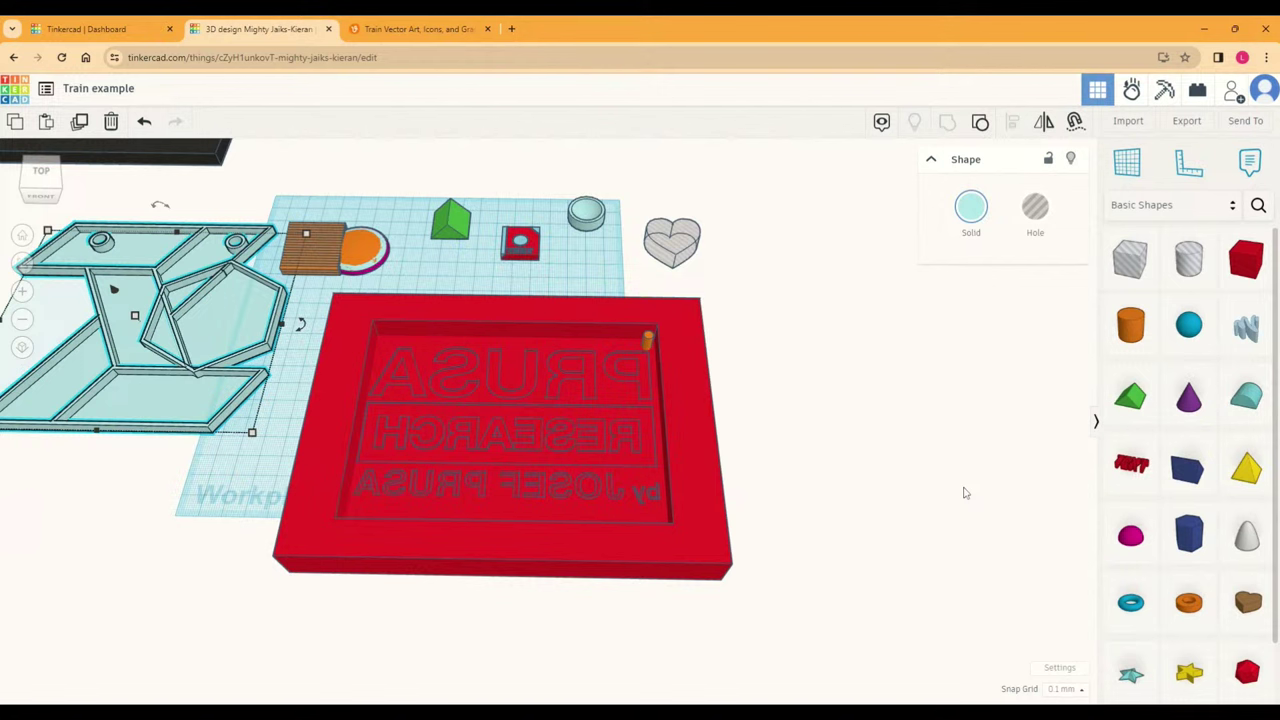
scroll(1240, 400, down, 1)
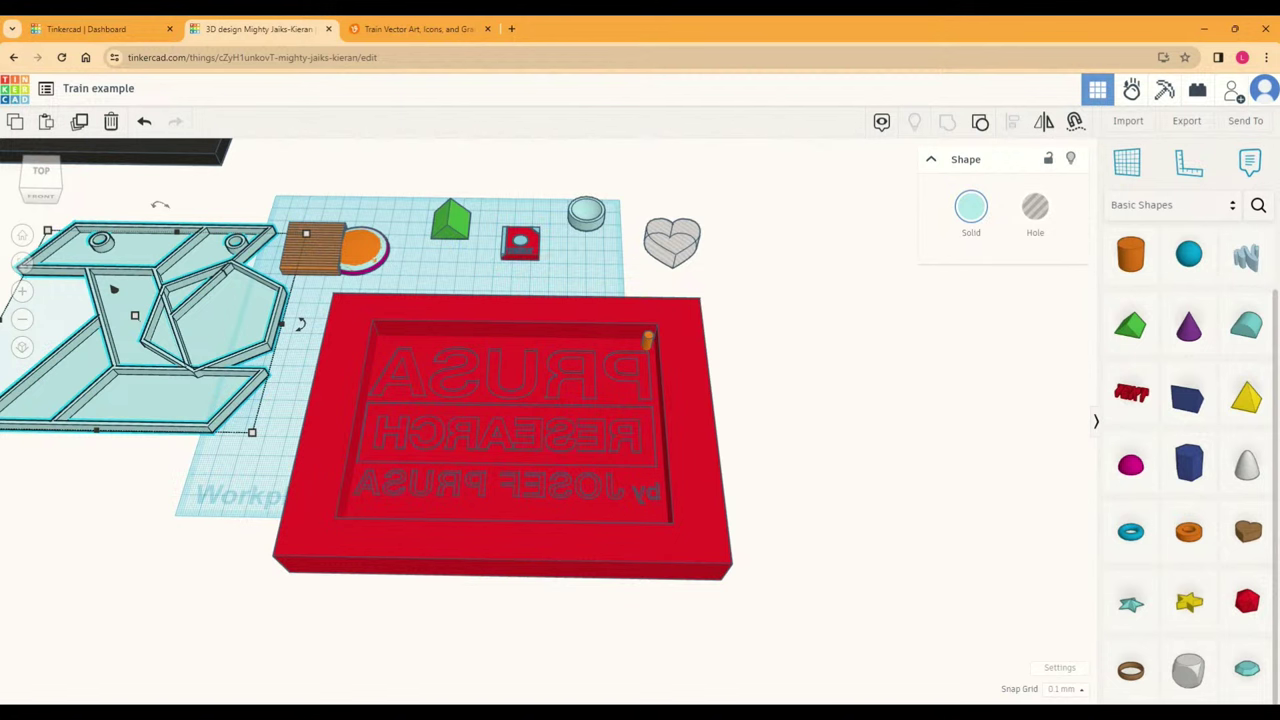
right_drag(736, 398, 613, 370)
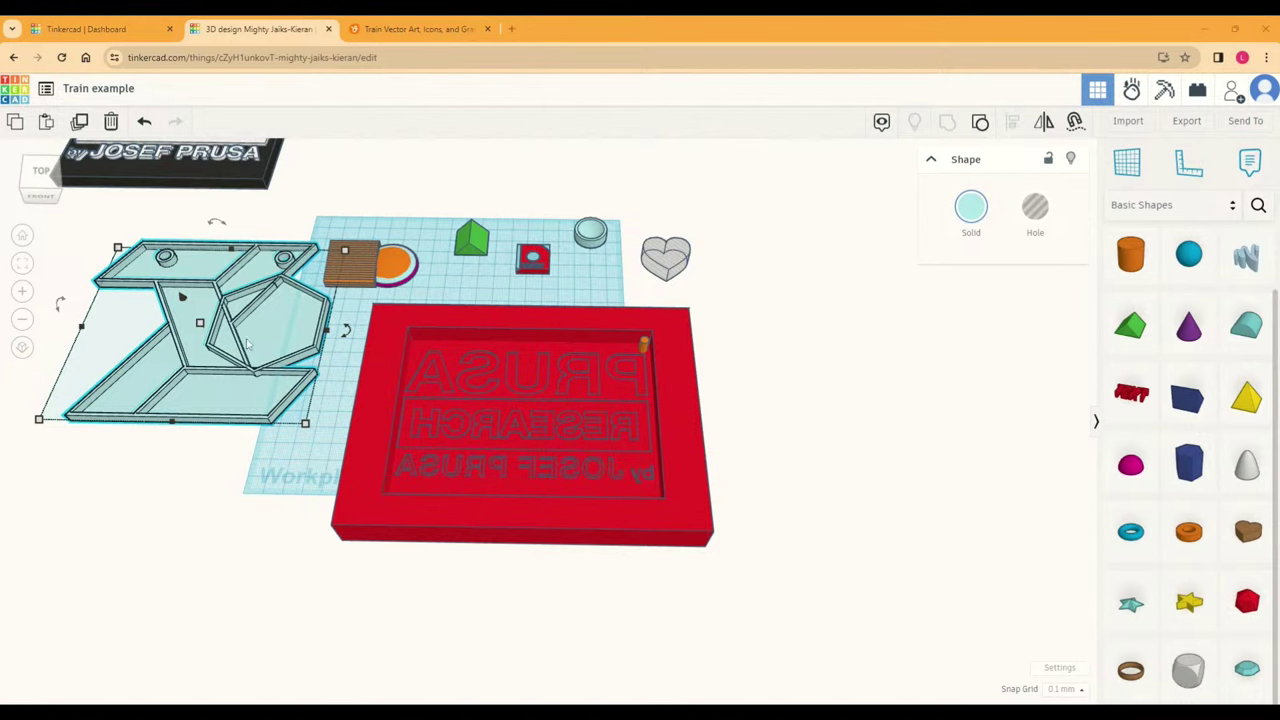
mouse_move(249, 344)
mouse_down()
mouse_move(222, 434)
mouse_move(270, 358)
mouse_up()
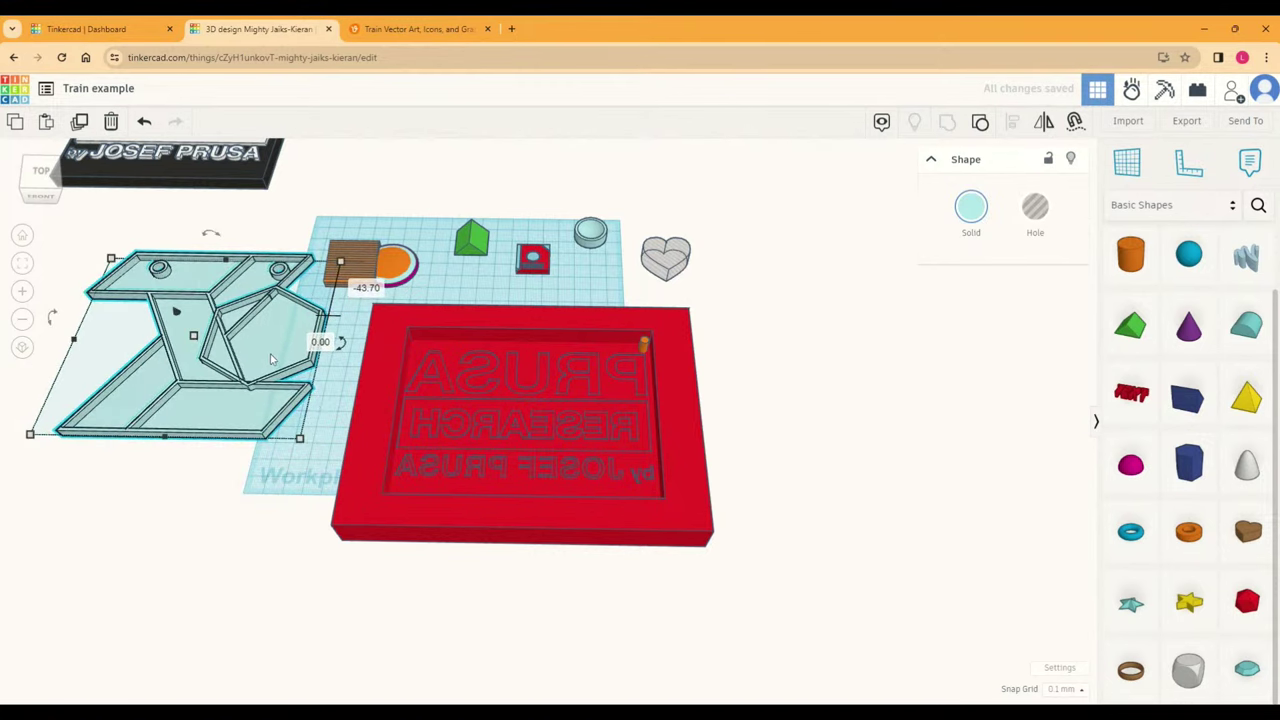
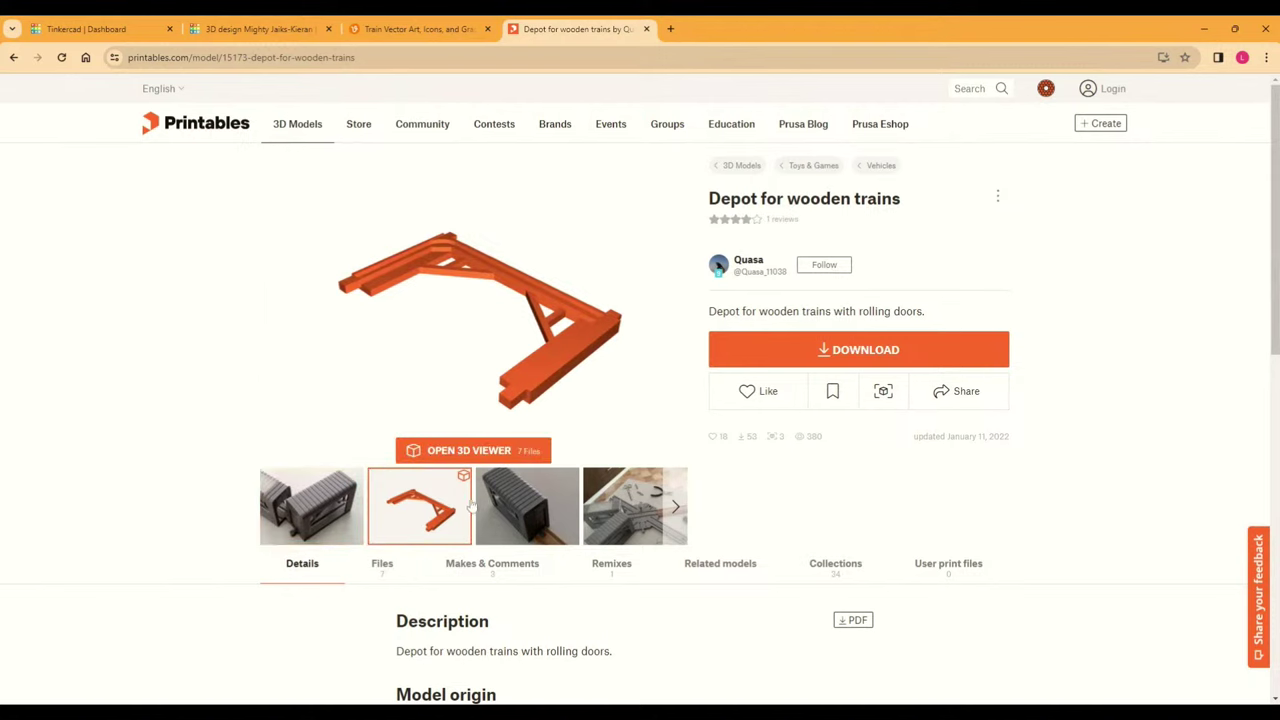
Step: Look through the preview images of the "Depot for wooden trains" model on Printables
click(496, 509)
click(584, 530)
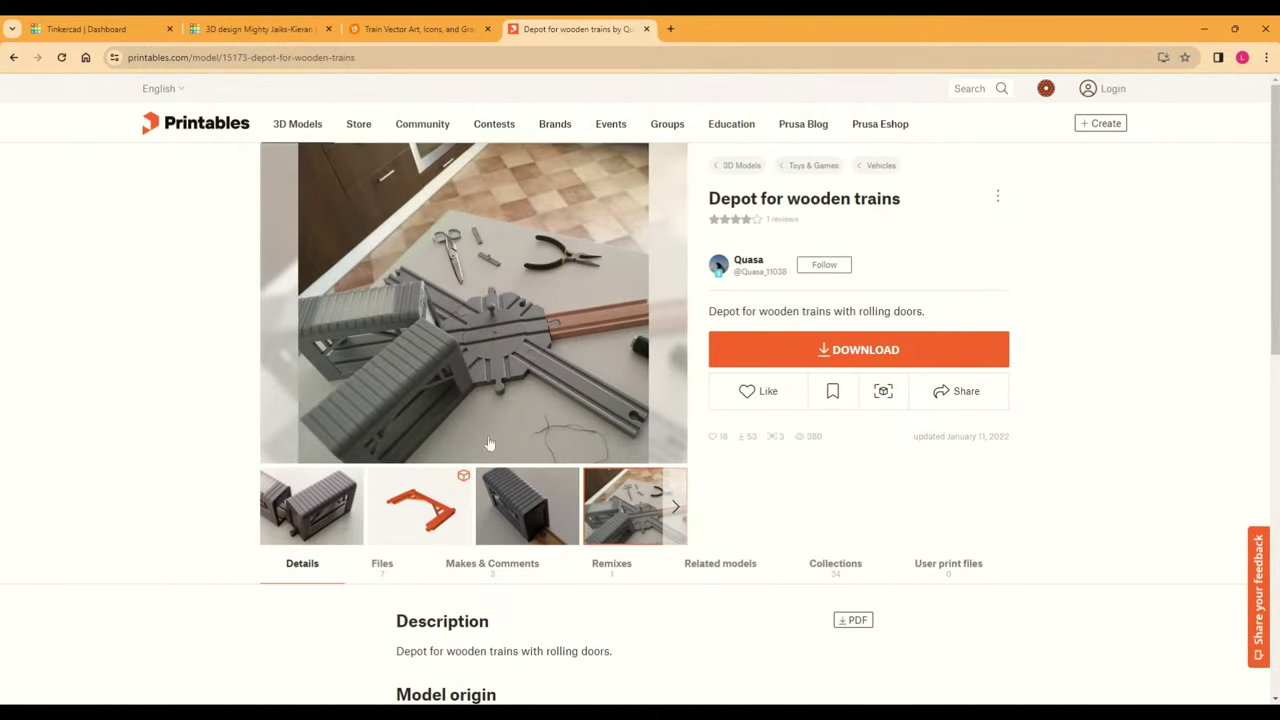
click(432, 497)
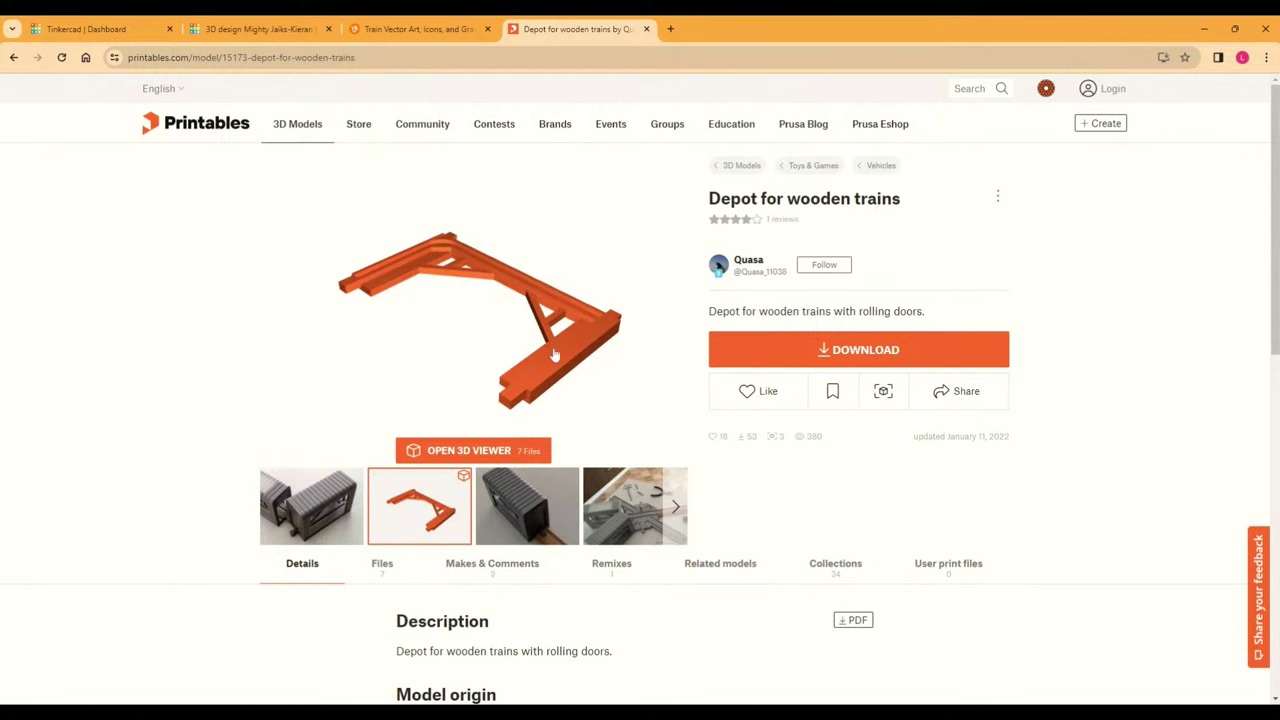
Step: Download small_depot_left_side.stl from the depot's model files and dismiss the account sign-up offer
click(381, 565)
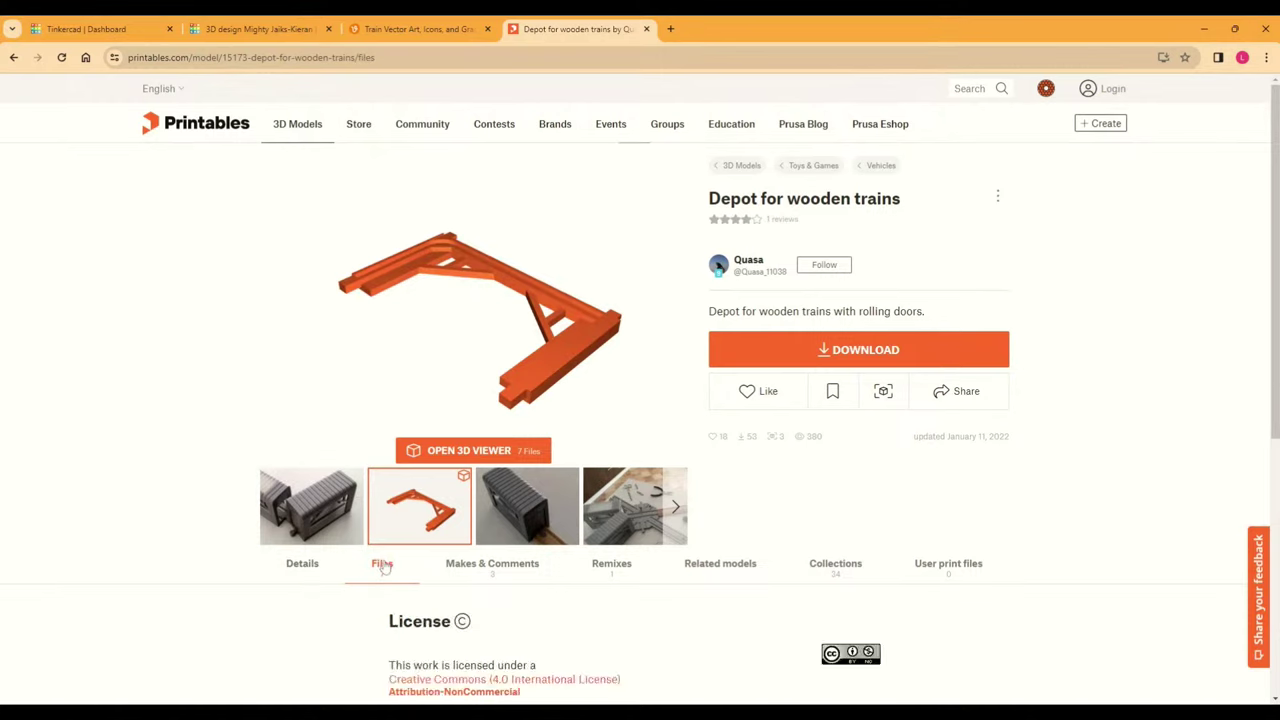
scroll(320, 357, down, 3)
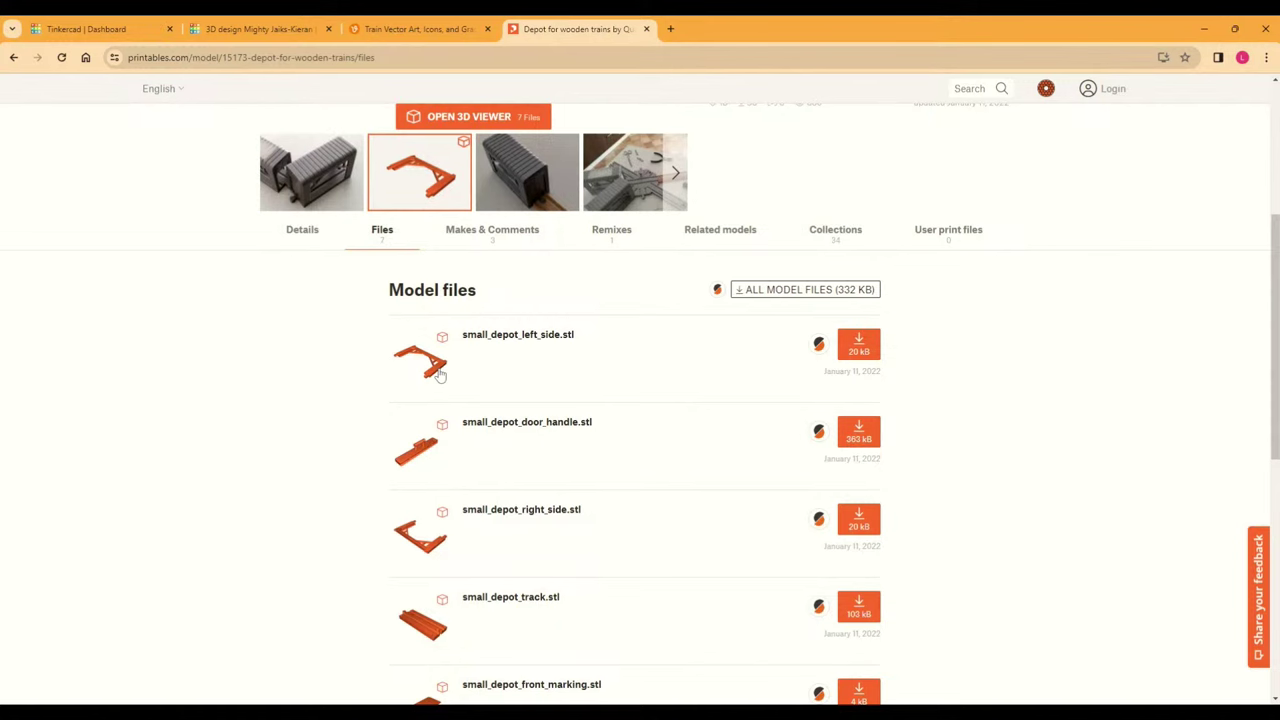
scroll(405, 360, up, 2)
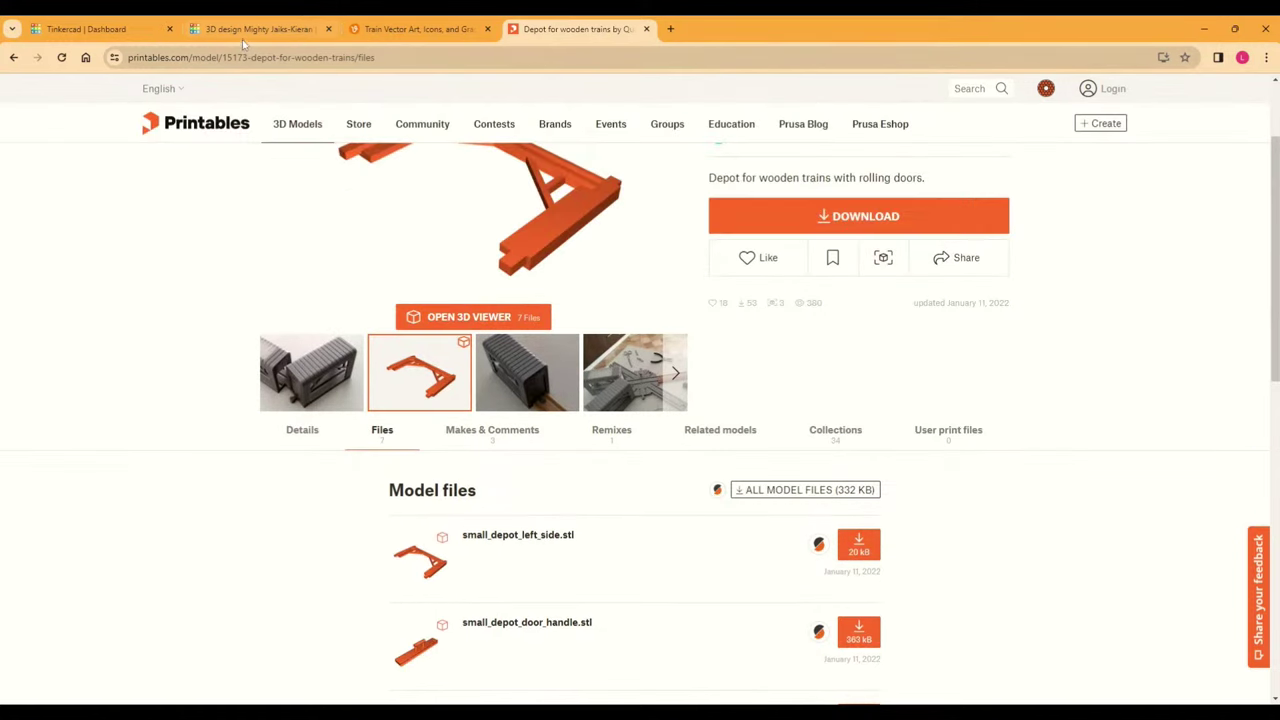
scroll(690, 540, down, 1)
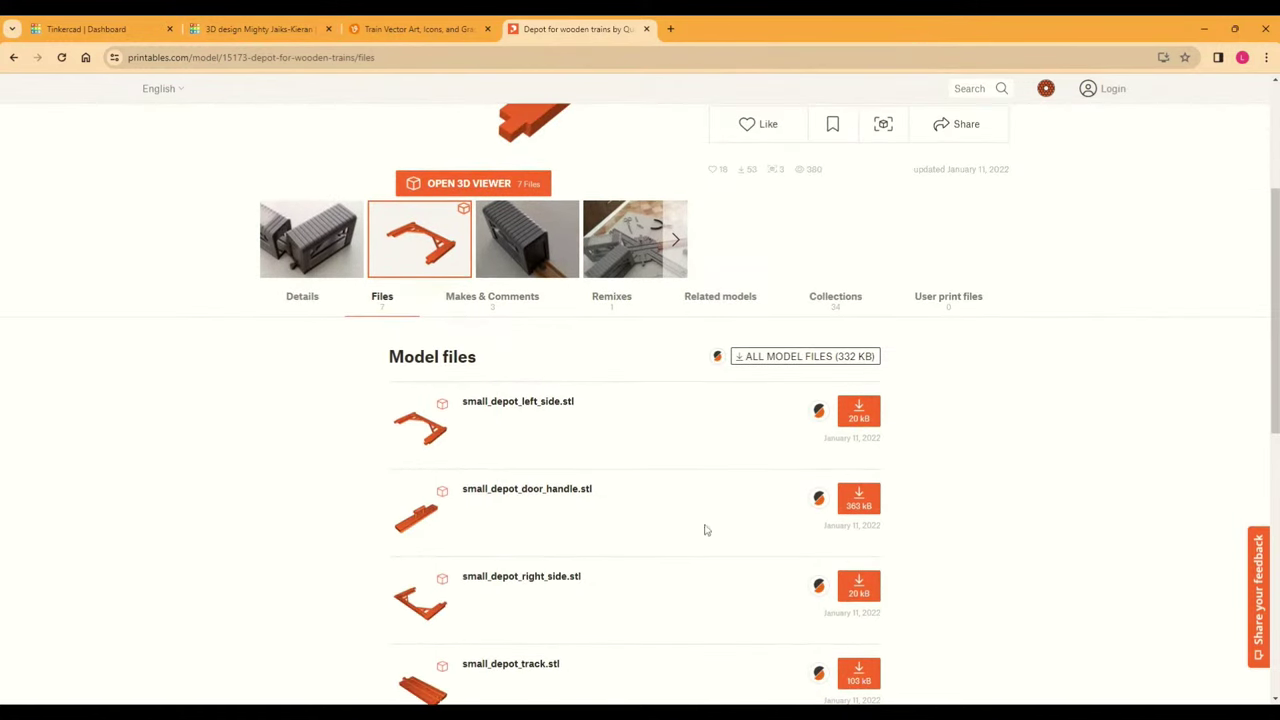
click(845, 422)
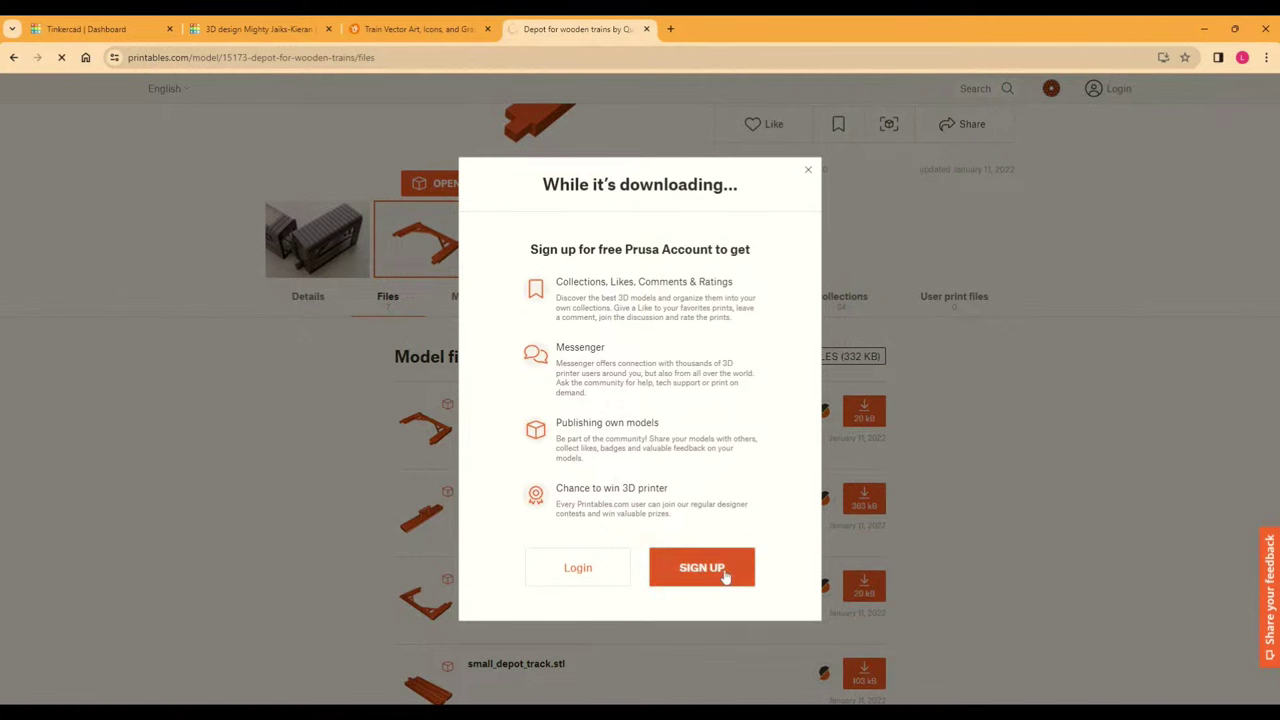
click(806, 172)
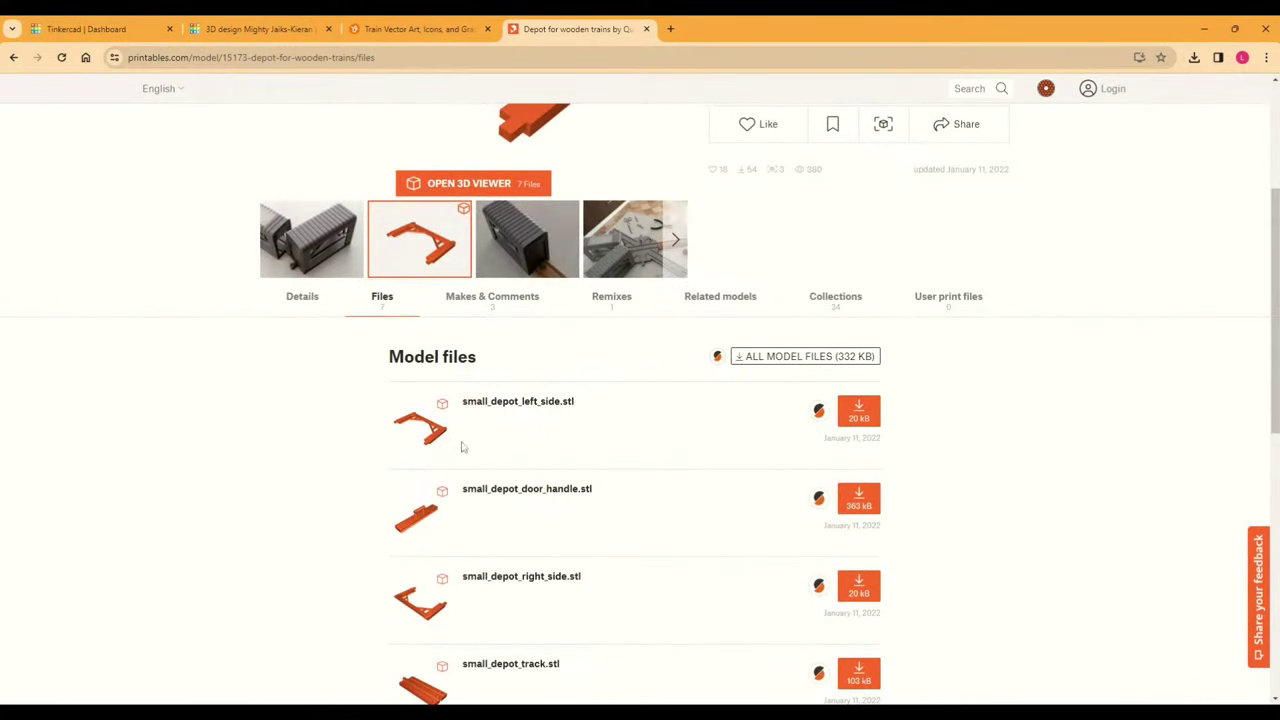
Step: Switch back to the Tinkercad design and move the green roof about 135 mm left, off the workplane
click(272, 31)
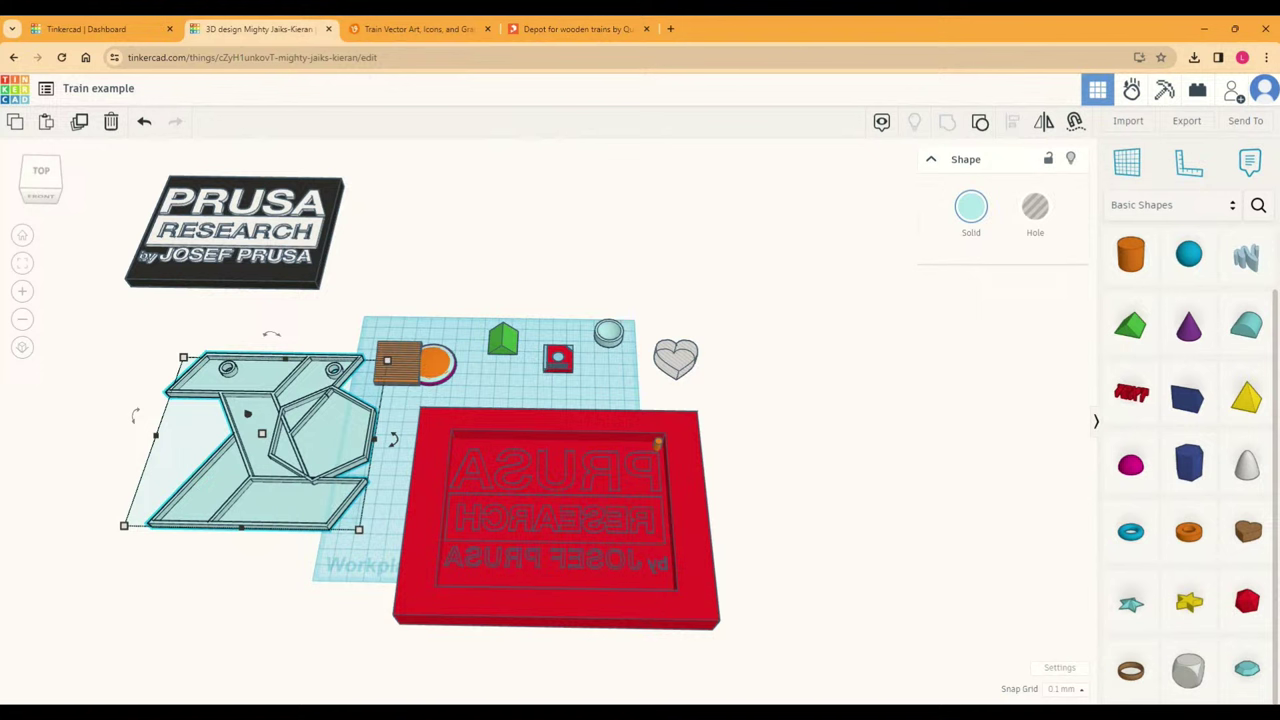
right_drag(648, 418, 700, 457)
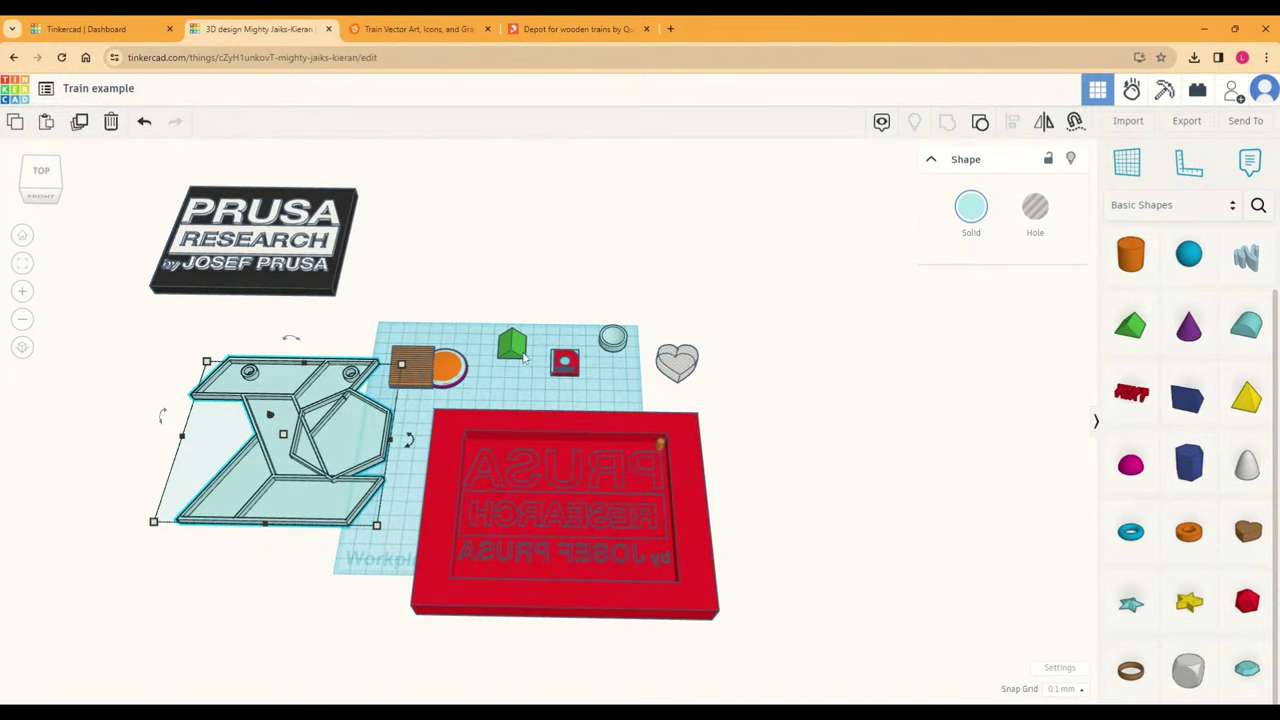
drag(522, 358, 347, 353)
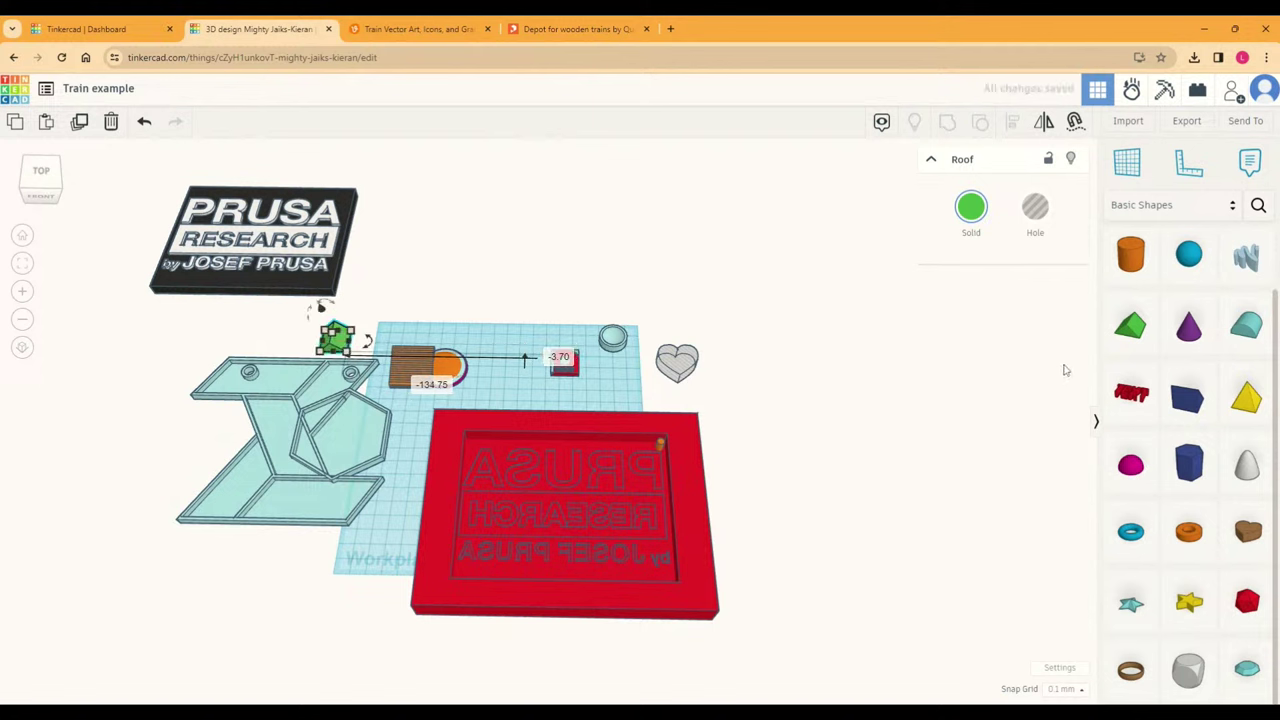
Step: Add a solid box behind the workplane and stretch it sideways into a long bar about 18.6 mm deep
scroll(1140, 400, up, 2)
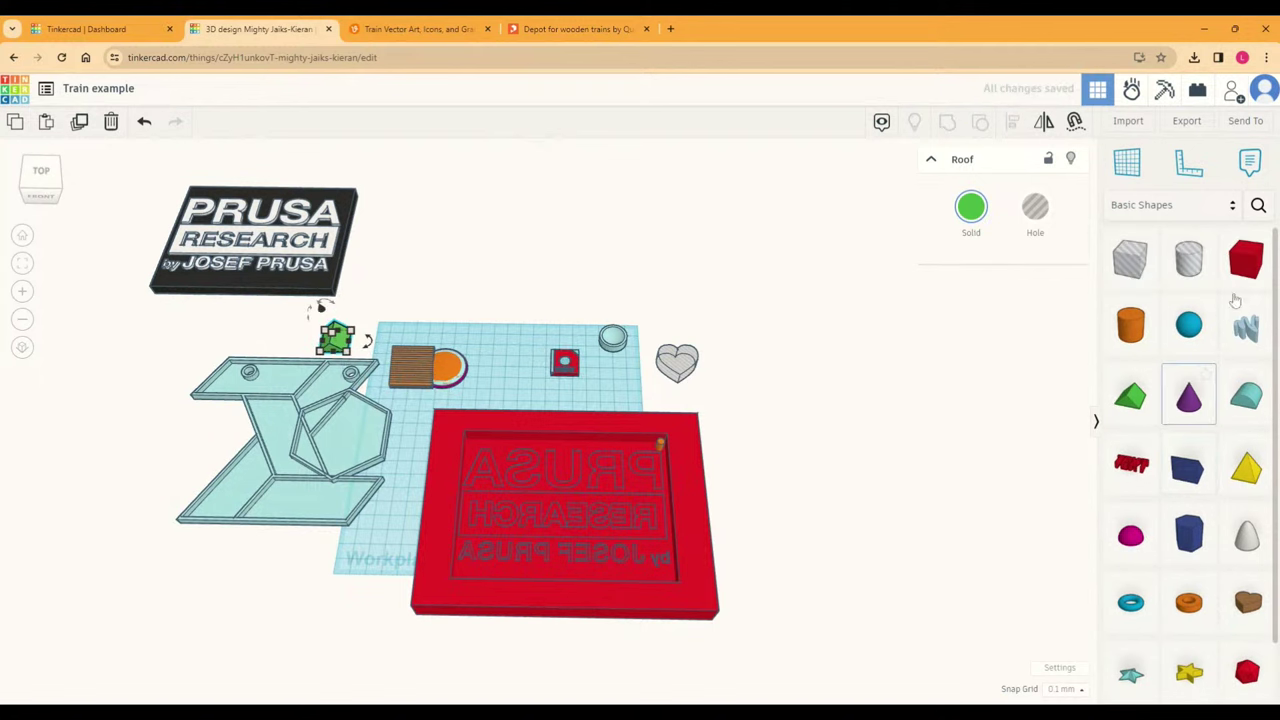
click(1246, 258)
click(490, 292)
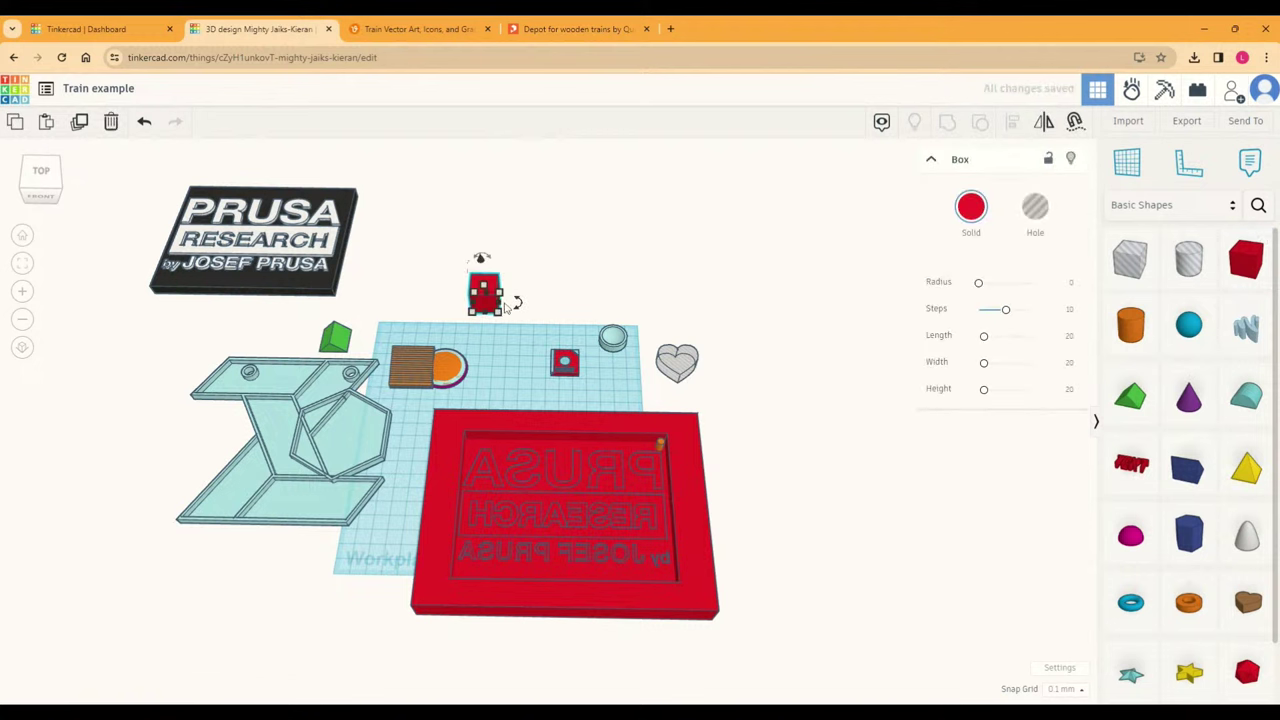
drag(503, 311, 600, 312)
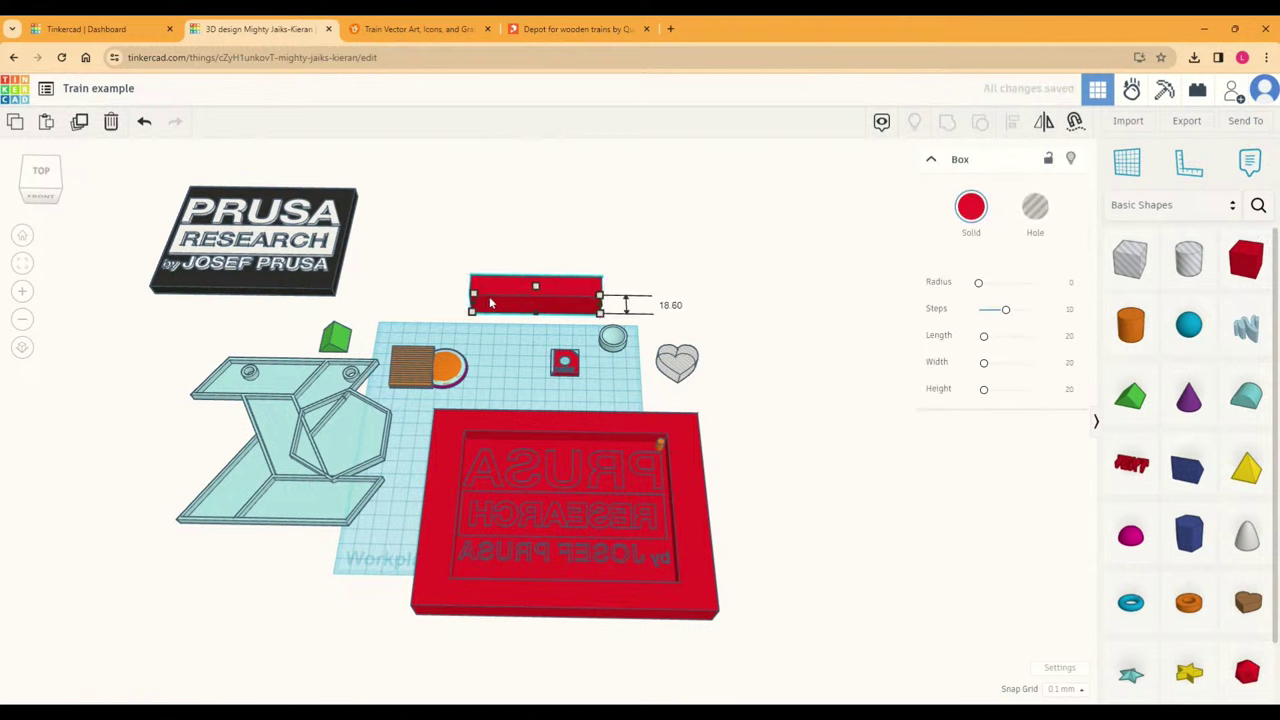
Step: Duplicate the long red bar and place the copy to its right, leaving a small gap between their ends
click(700, 298)
click(563, 298)
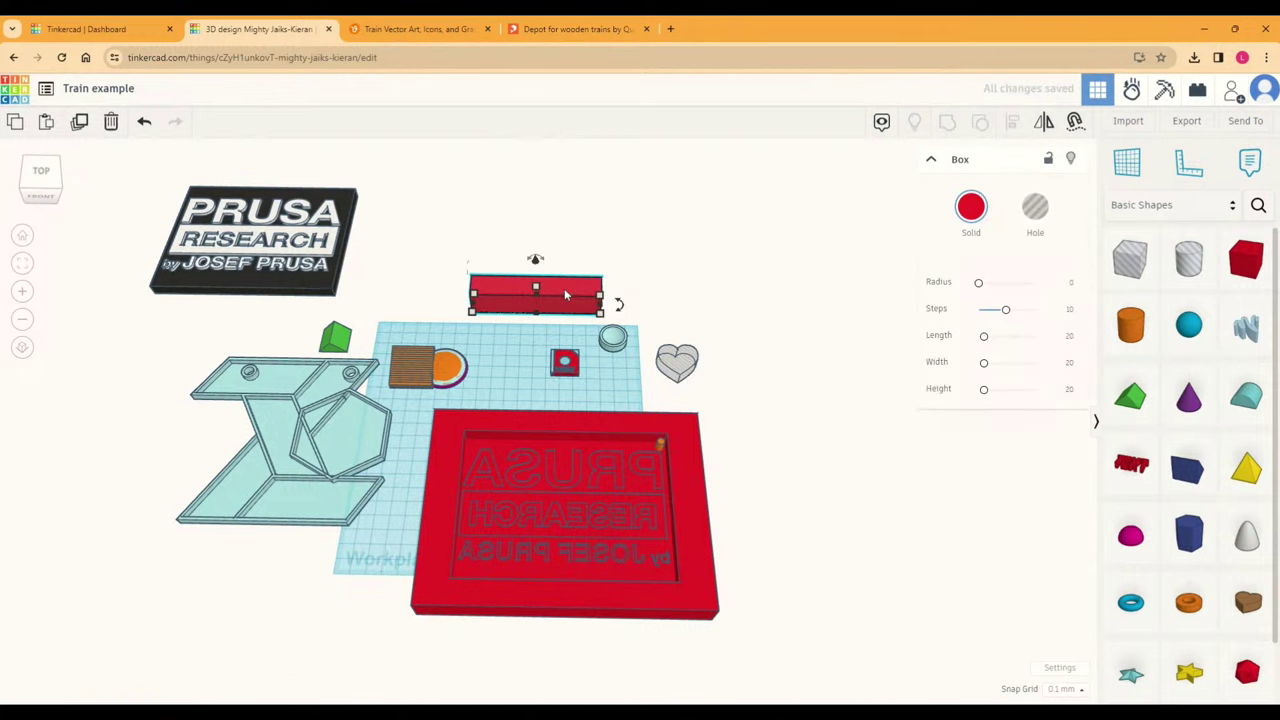
alt+drag(565, 294, 726, 297)
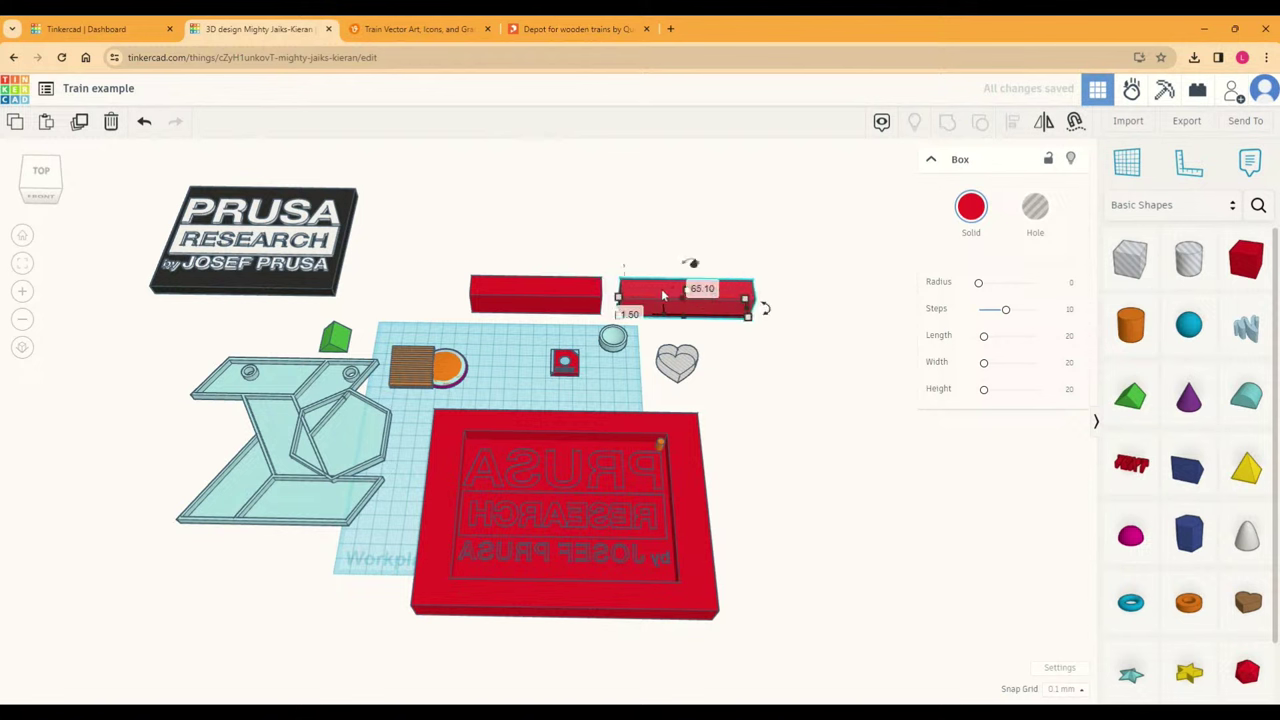
Step: Reduce the height of the copied bar to about 12 mm
scroll(634, 298, up, 1)
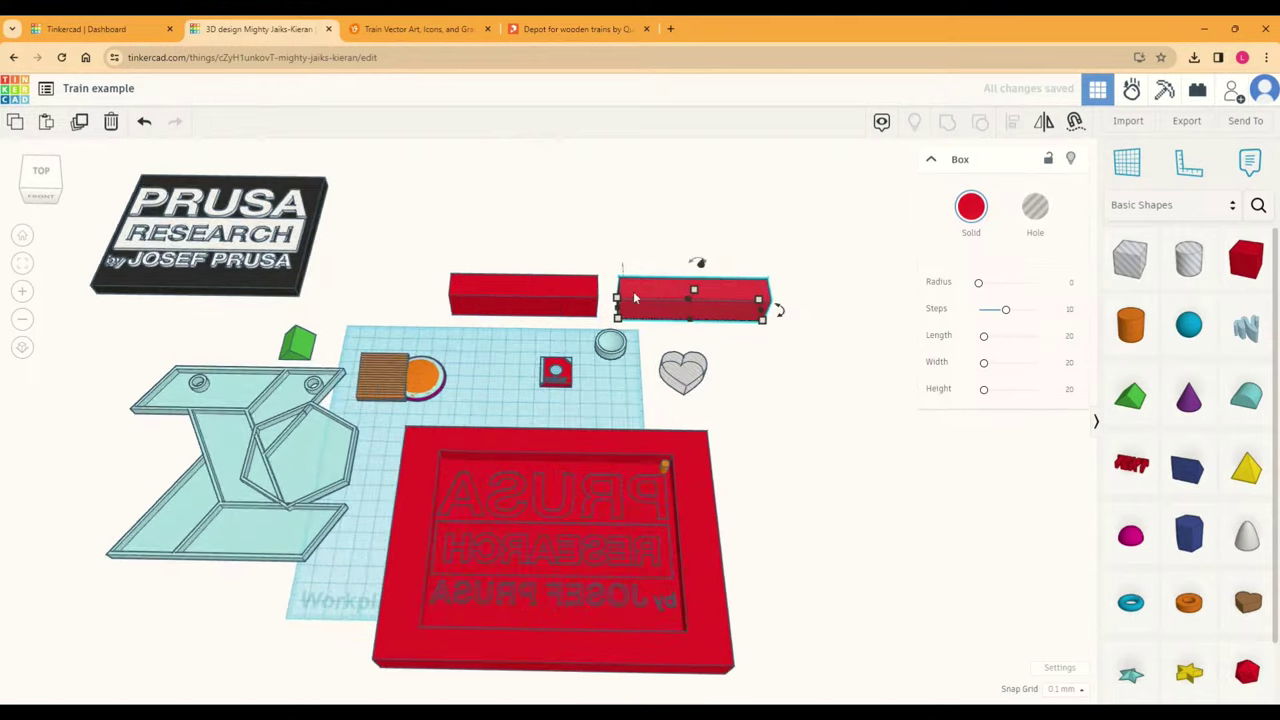
scroll(633, 290, up, 2)
right_drag(551, 214, 720, 207)
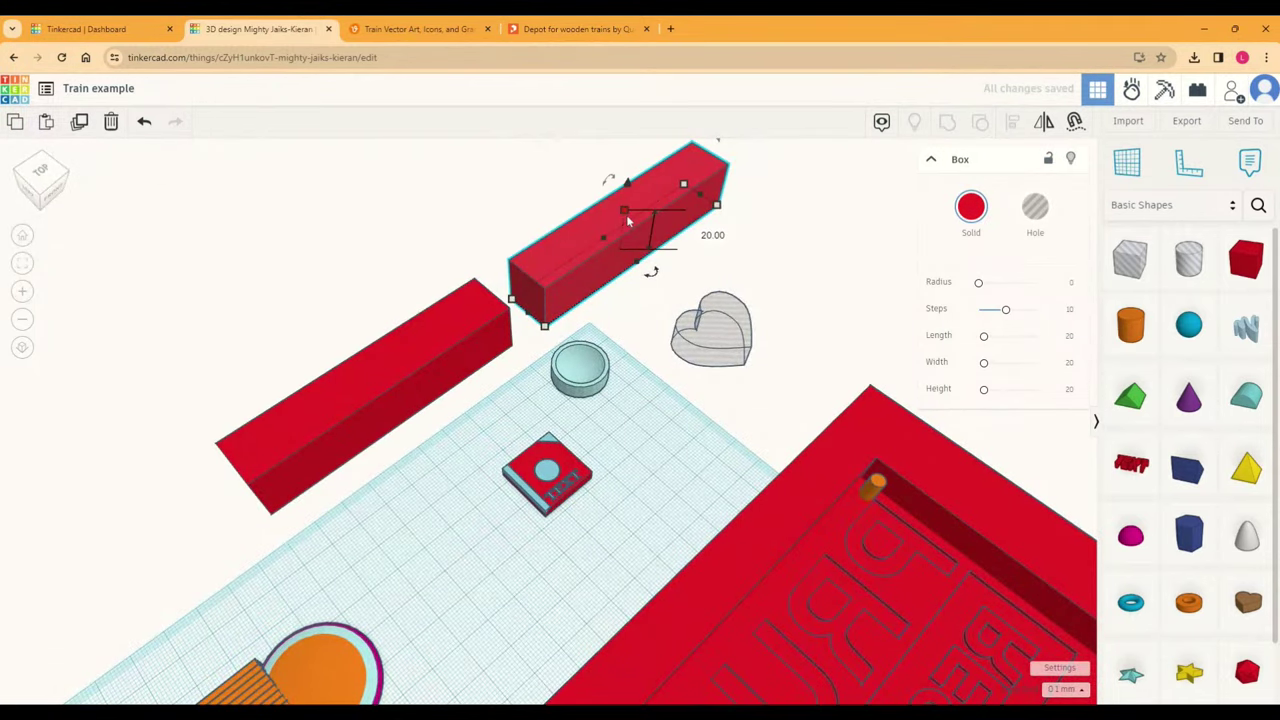
drag(626, 221, 642, 264)
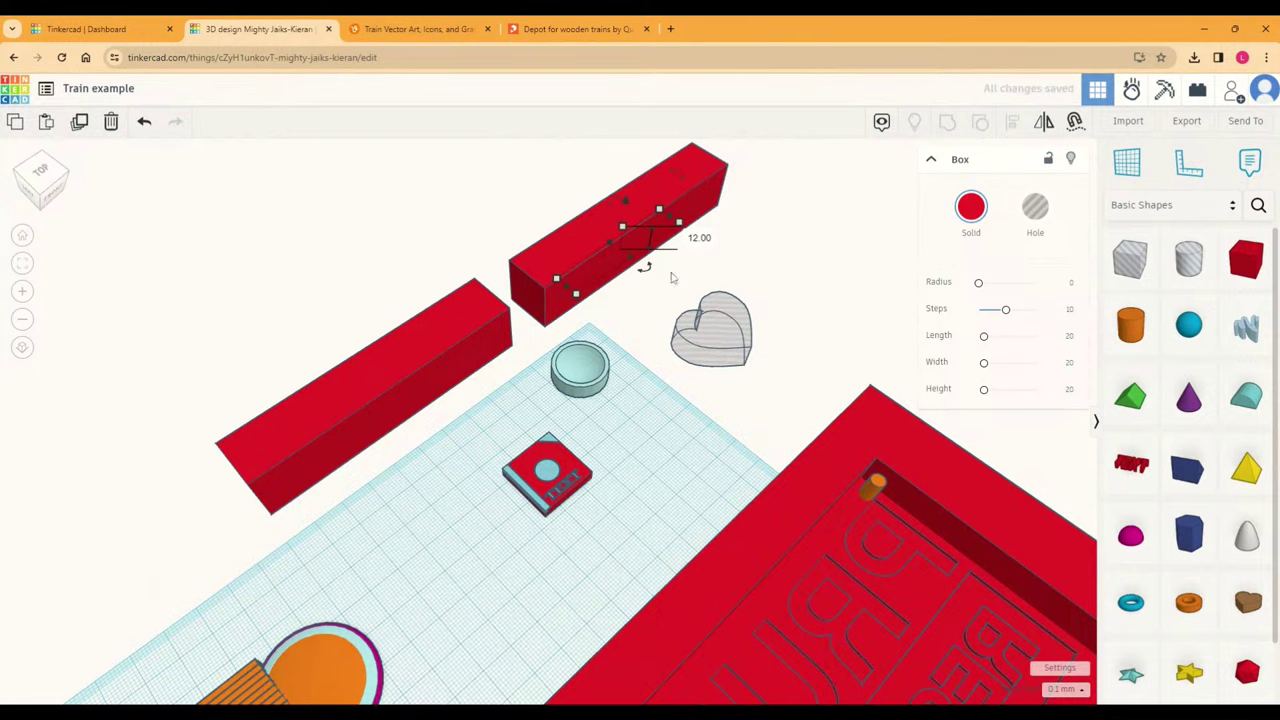
Step: Set the snap grid to 5.0 mm and nudge the reduced box sideways until its end protrudes from the copied bar into the gap
click(1083, 691)
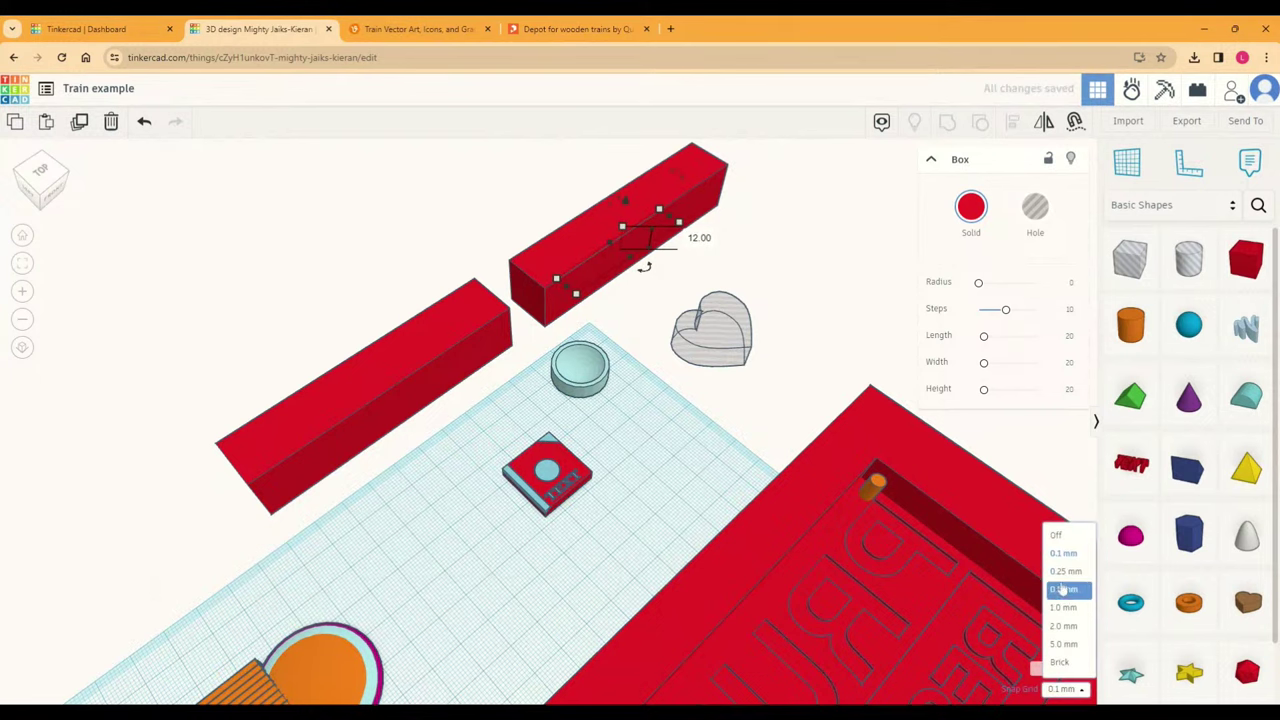
click(1068, 647)
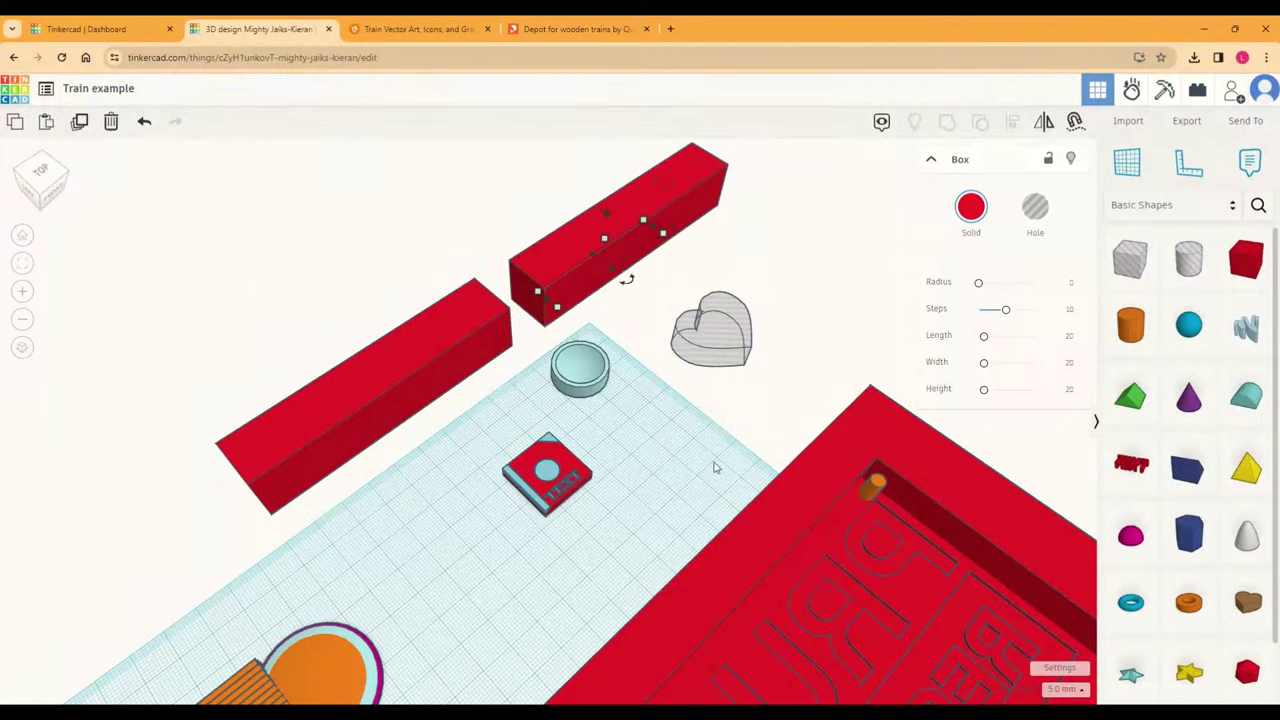
key(Left)
key(Left)
key(Left)
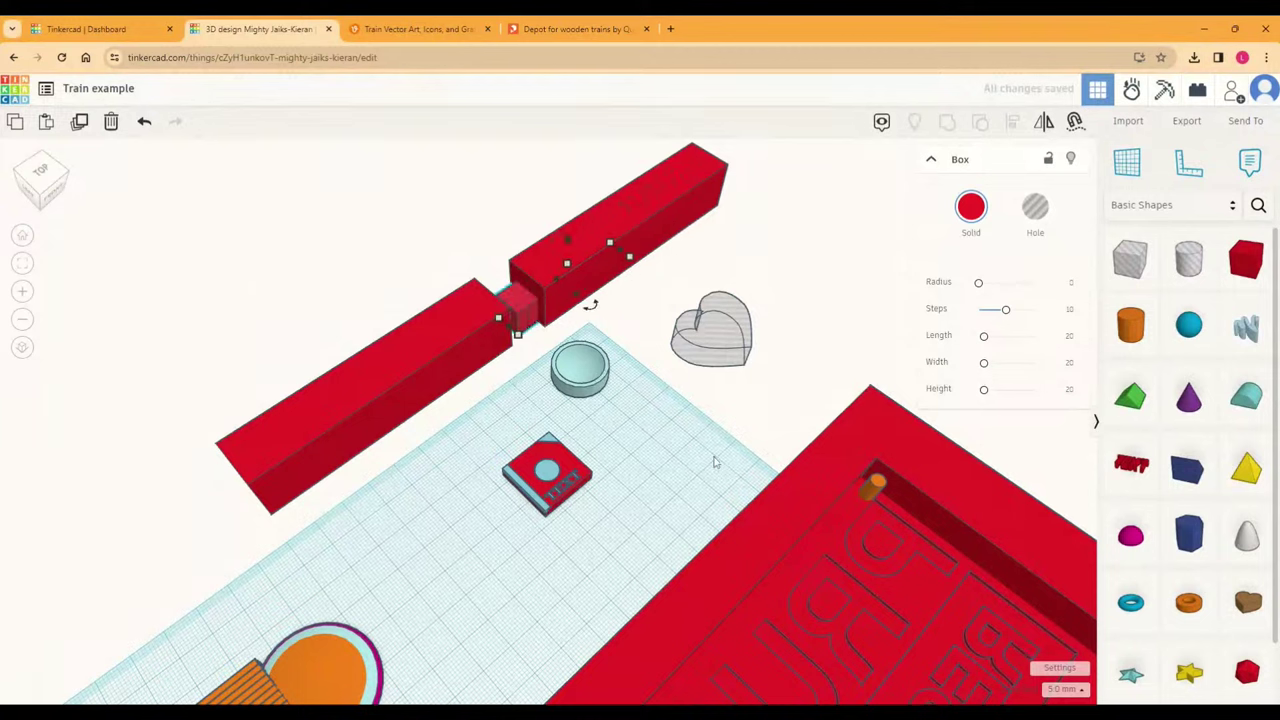
drag(502, 242, 596, 293)
click(794, 251)
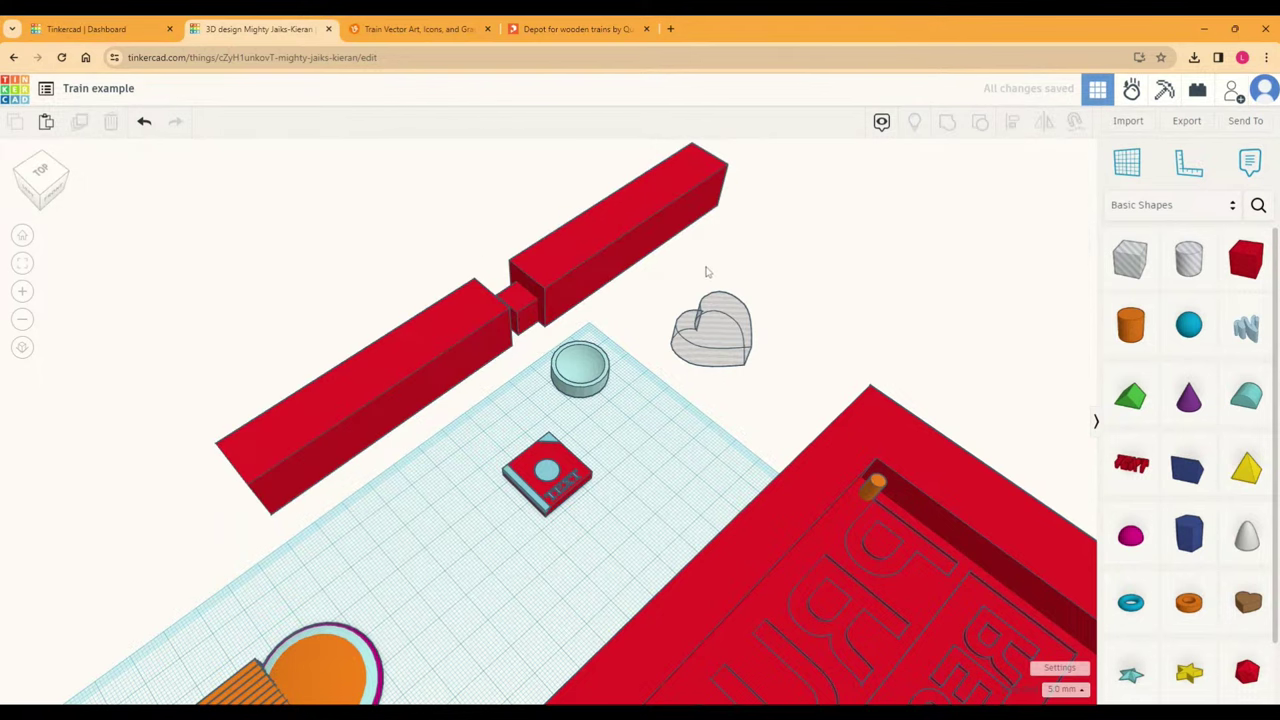
Step: Select only the large copied bar surrounding the small box and turn it into a hole
right_drag(706, 271, 613, 275)
drag(545, 232, 666, 306)
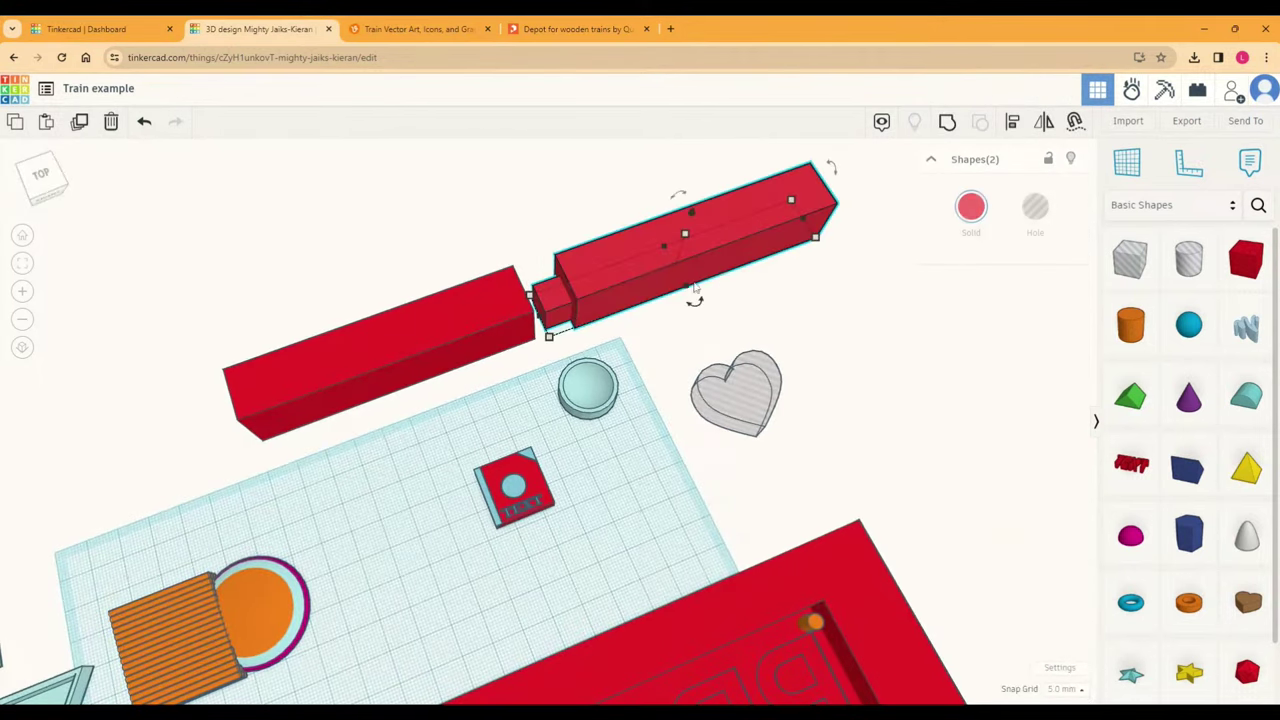
click(723, 296)
click(704, 288)
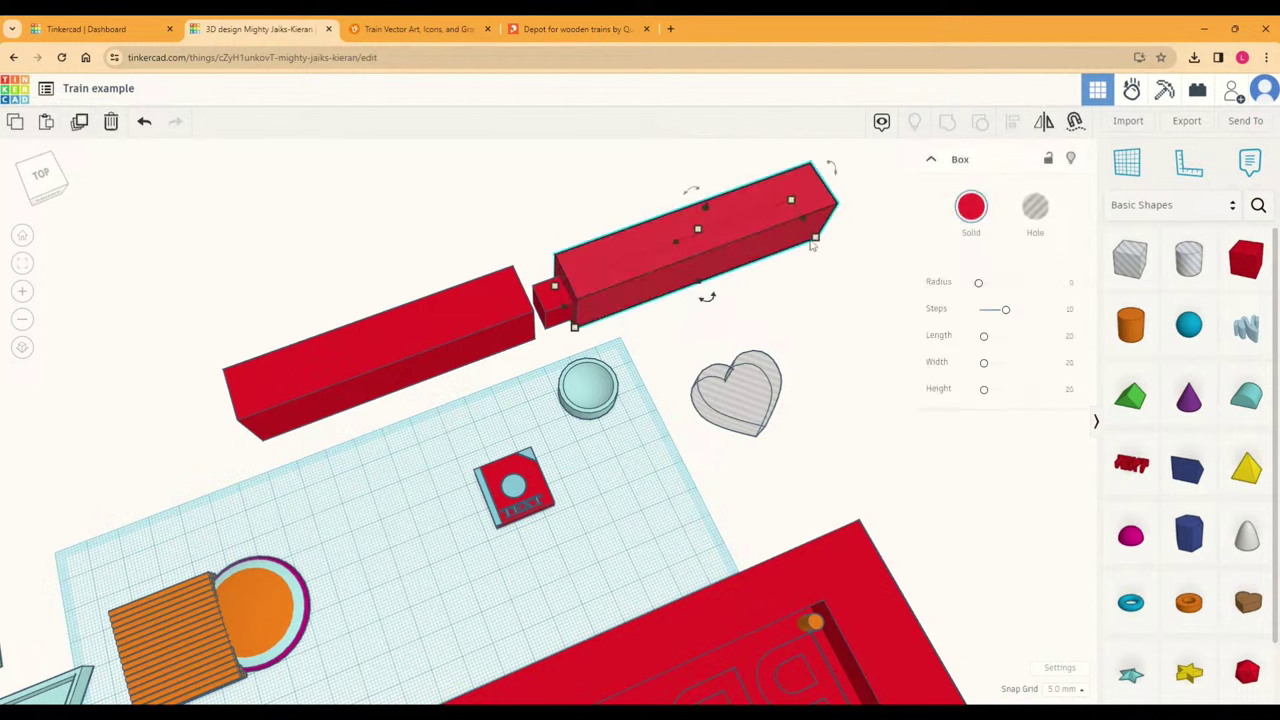
click(1030, 212)
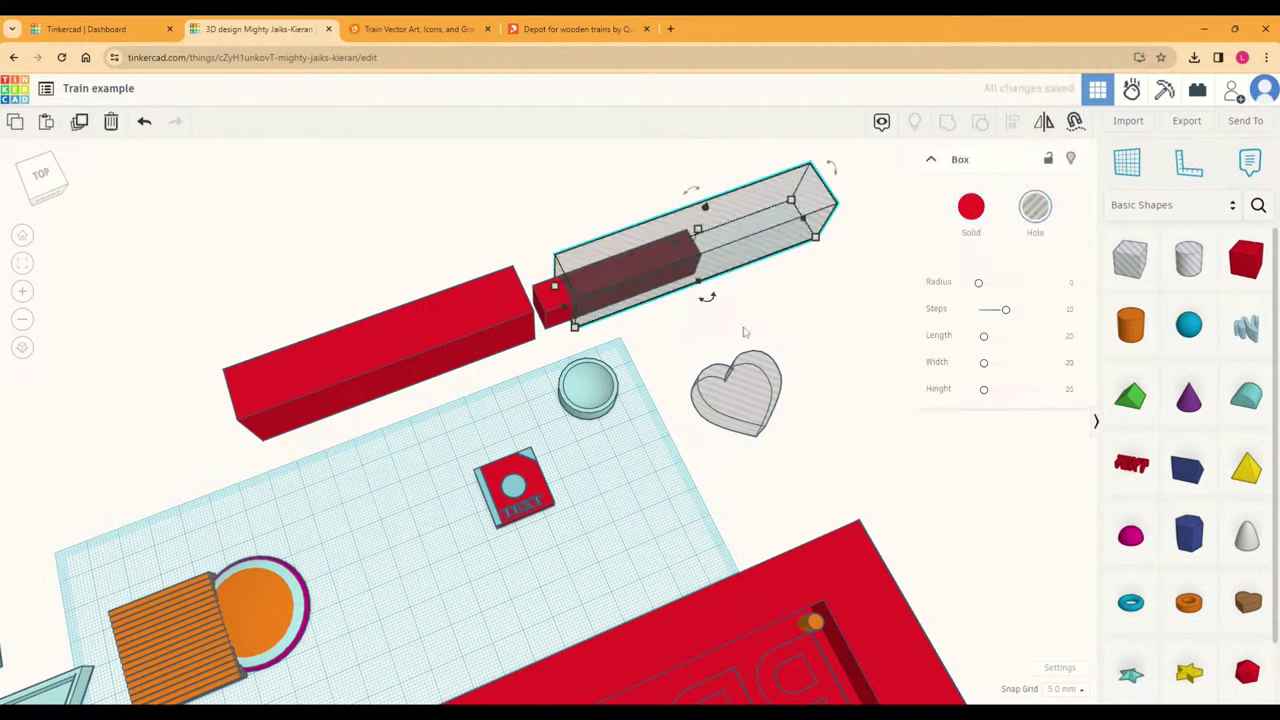
click(731, 331)
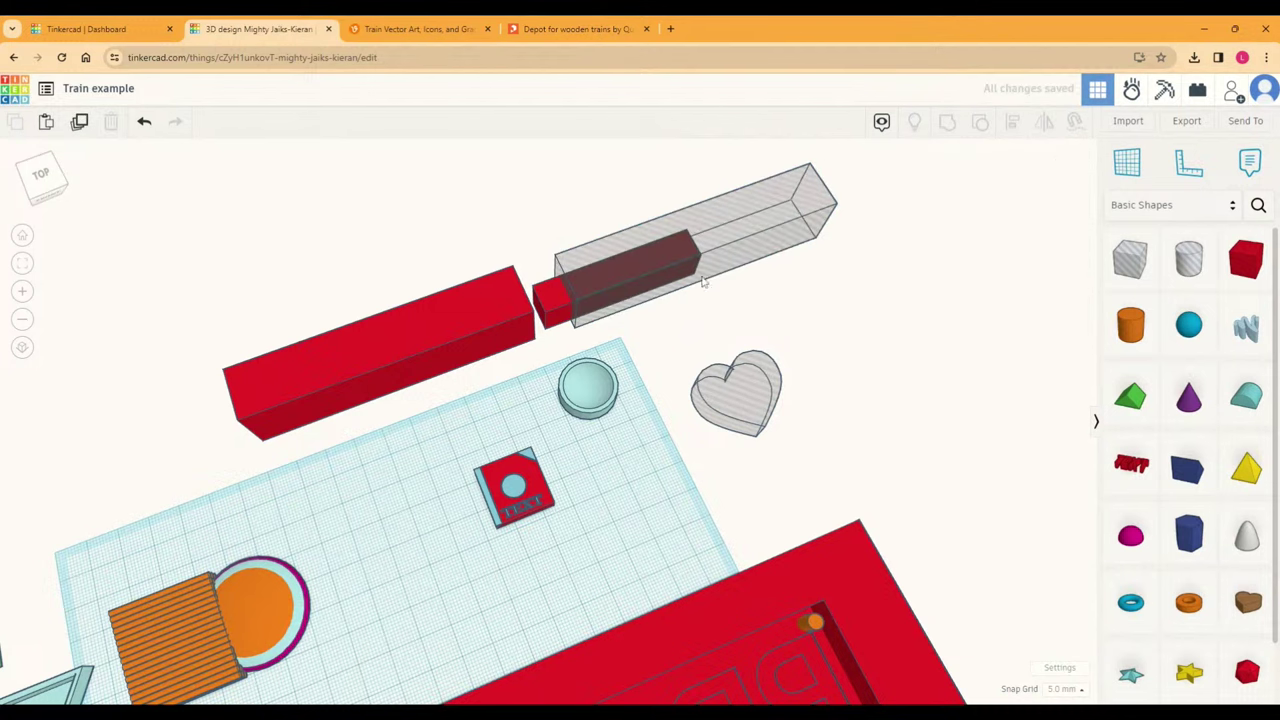
Step: Select the transparent bar together with the small box inside it and align their centres across the bar's depth
click(738, 272)
drag(571, 217, 829, 283)
click(1011, 123)
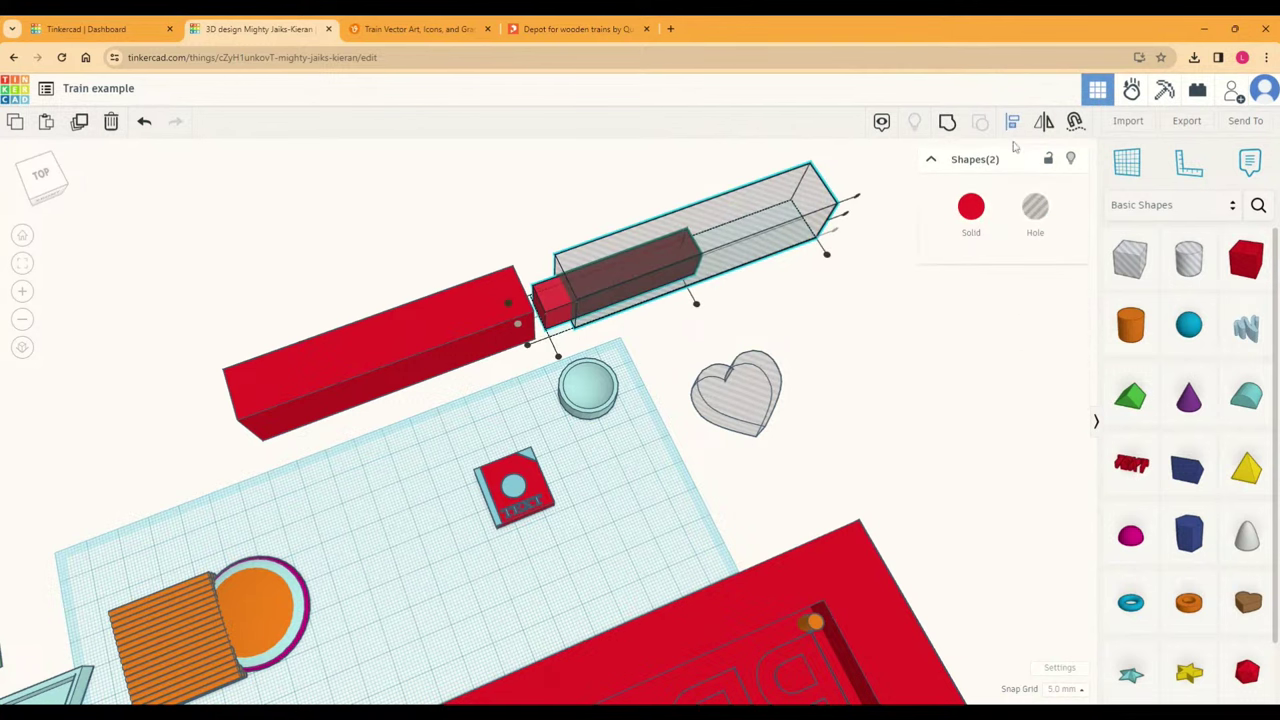
click(843, 225)
click(808, 289)
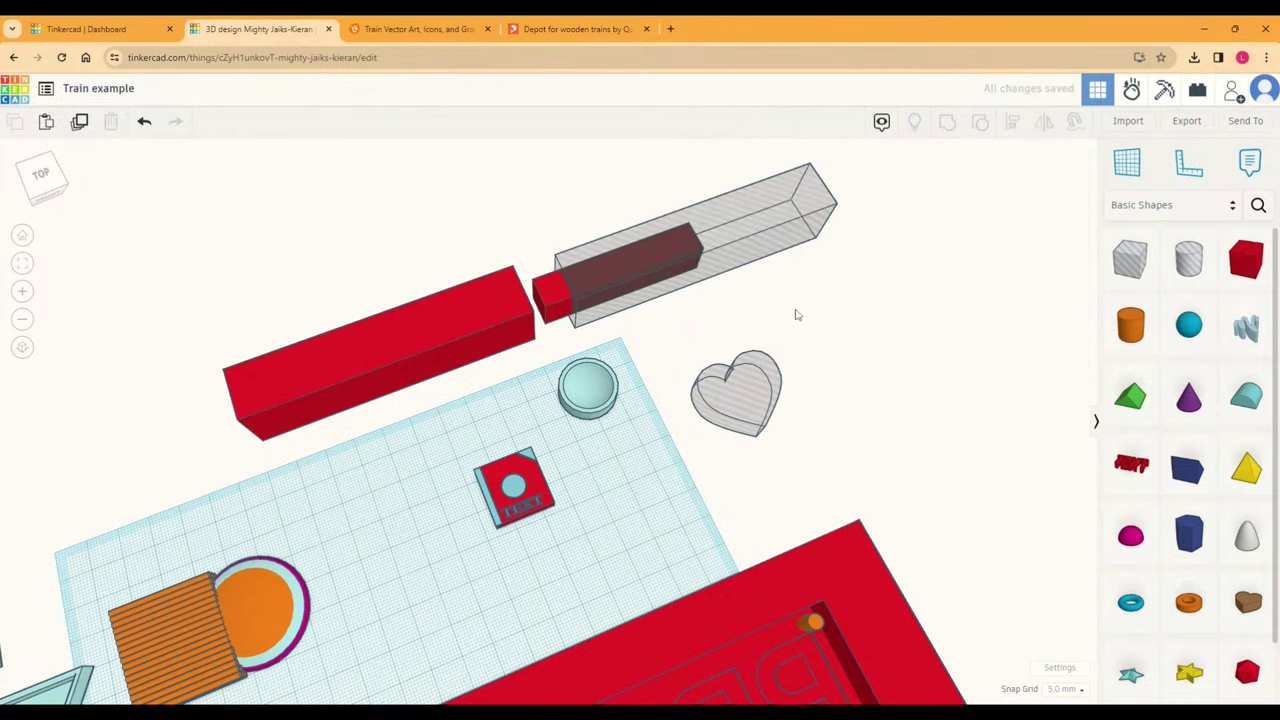
Step: Turn the transparent outer bar back into a solid
right_drag(794, 314, 870, 312)
click(800, 275)
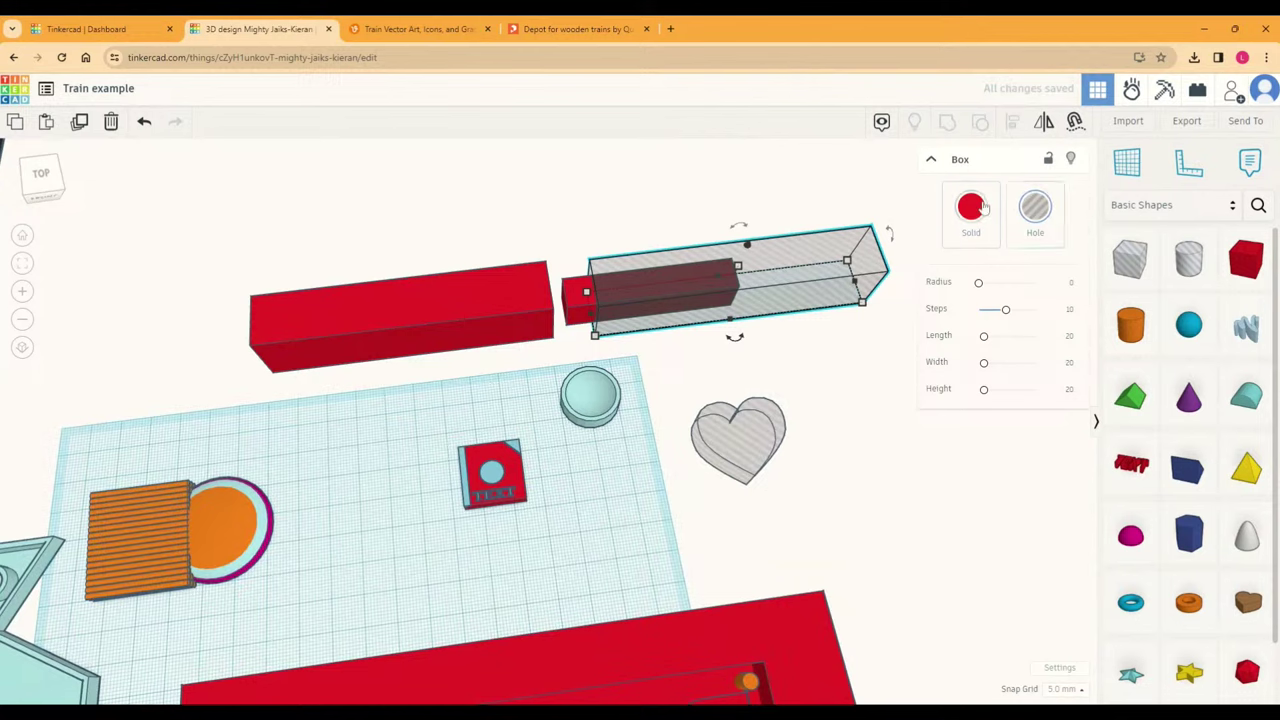
click(971, 206)
Step: Duplicate the small protruding box and move the copy sideways into the facing end of the other long bar
right_drag(651, 197, 573, 273)
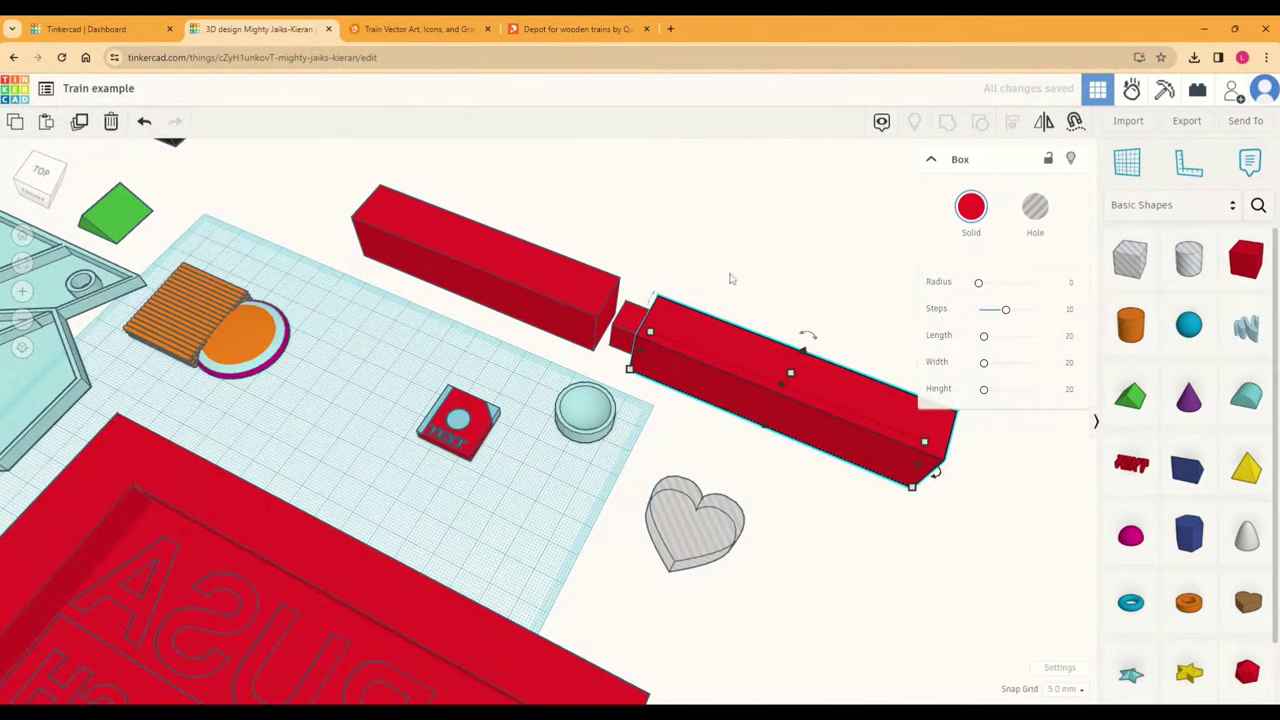
right_drag(734, 277, 758, 281)
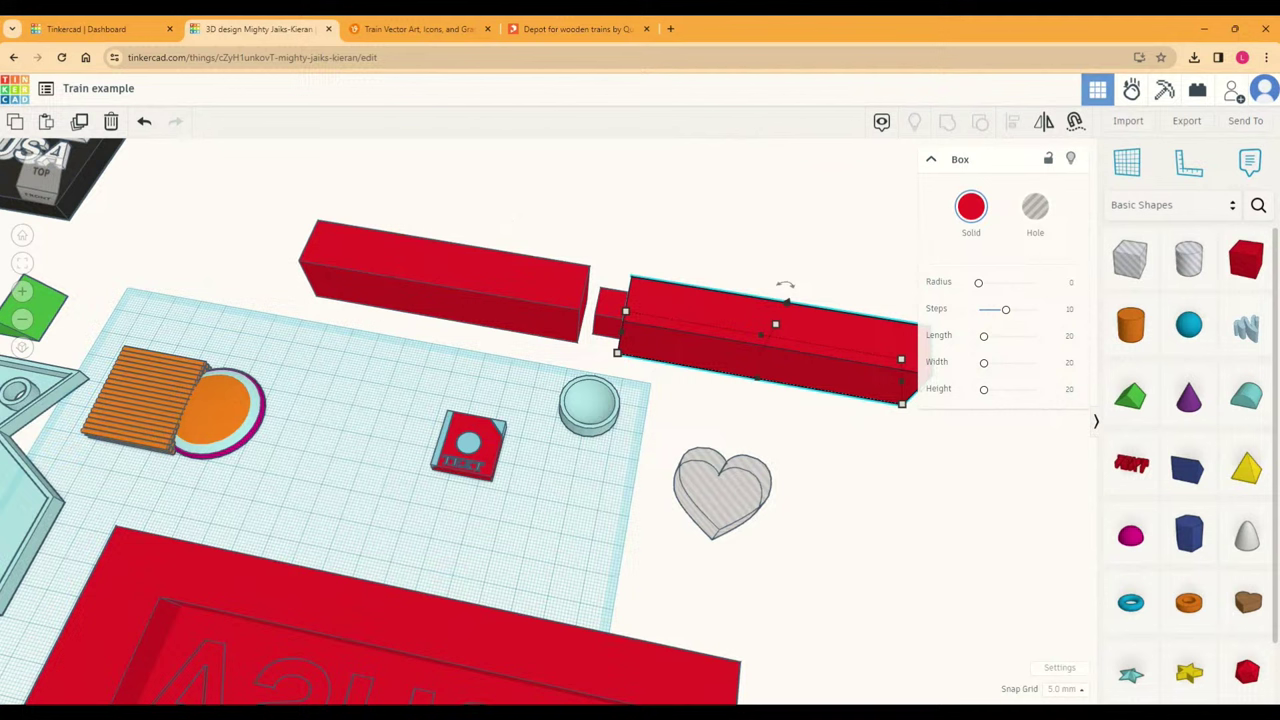
right_drag(596, 232, 577, 276)
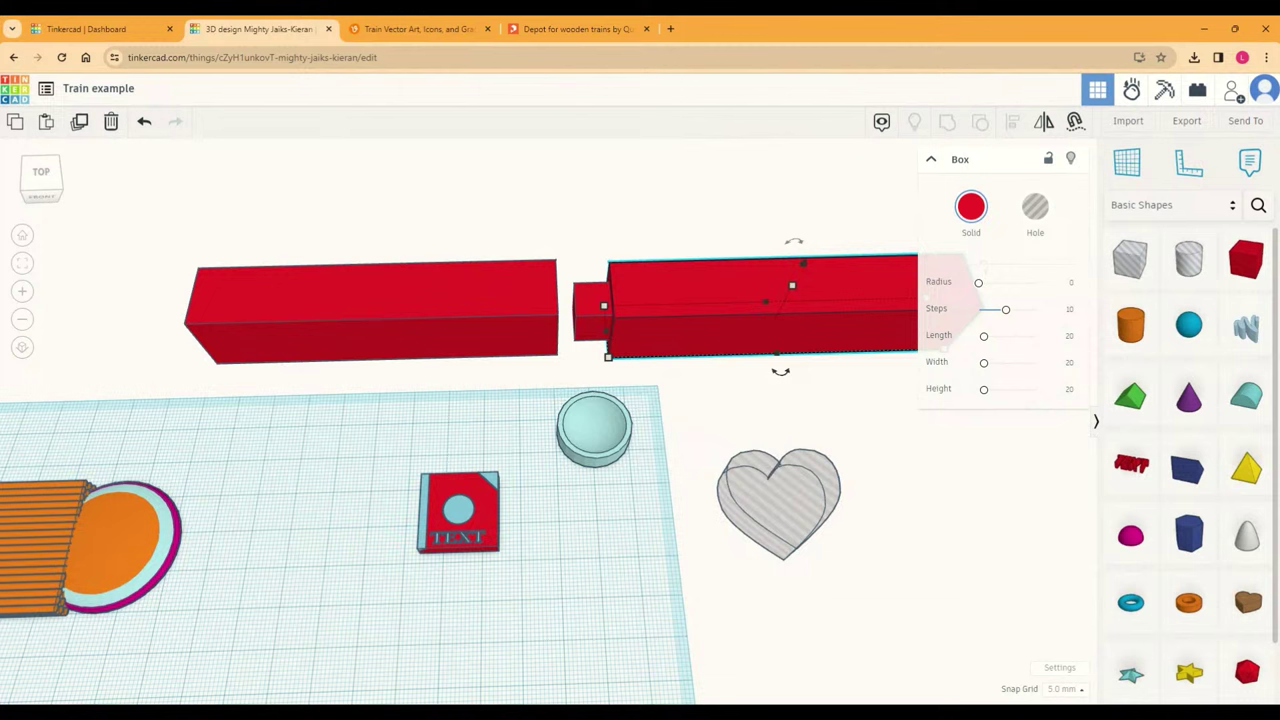
click(600, 325)
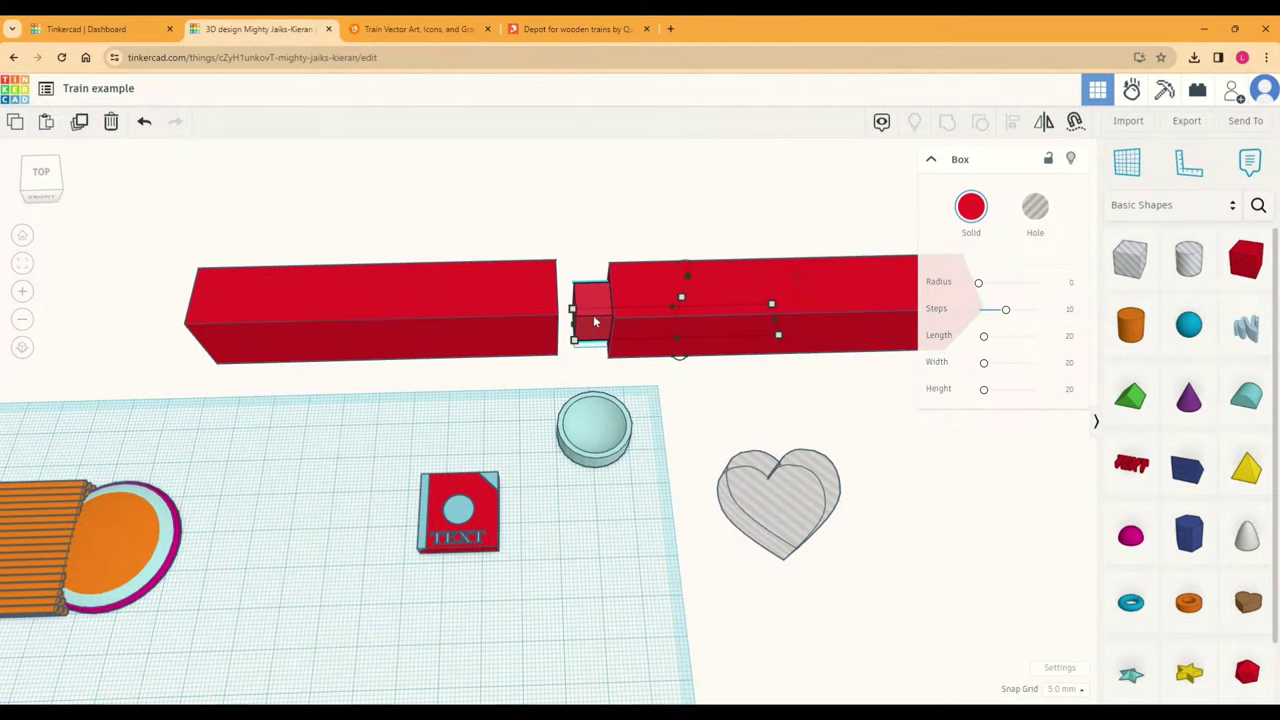
mouse_move(580, 246)
right_down()
mouse_move(523, 240)
mouse_move(566, 251)
right_up()
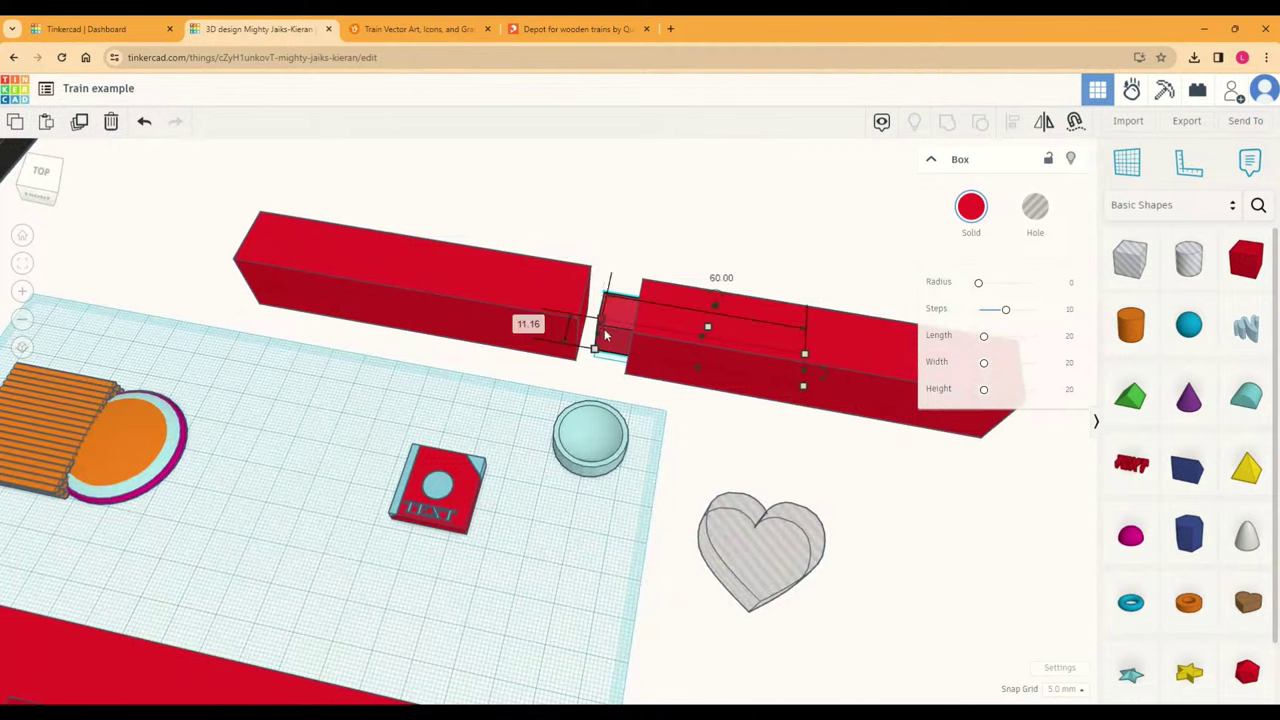
scroll(594, 286, up, 5)
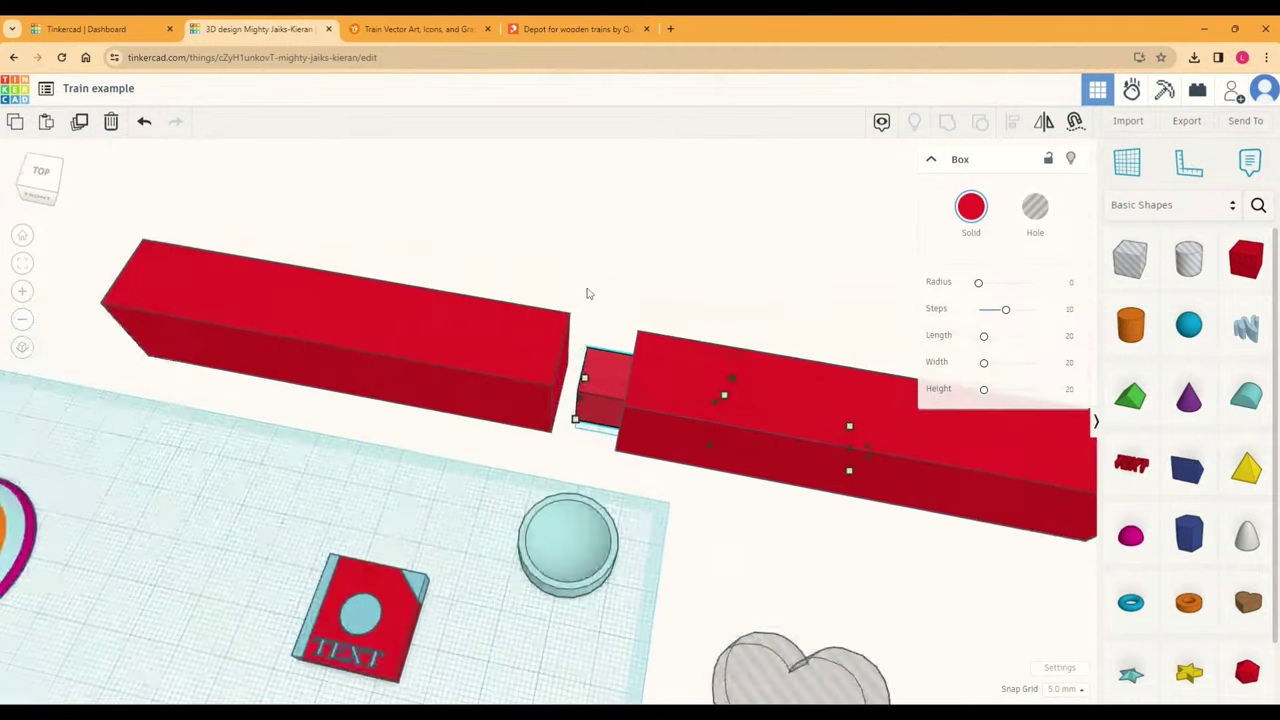
middle_drag(586, 296, 577, 240)
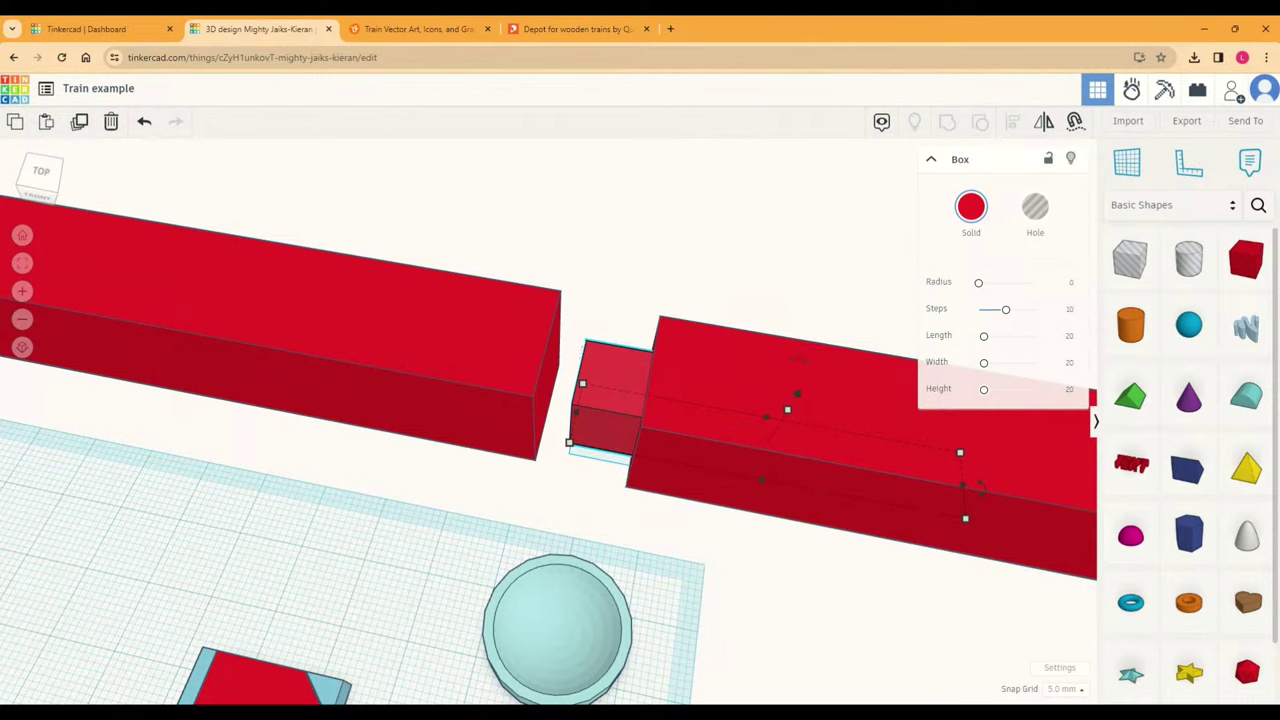
click(663, 283)
right_drag(663, 283, 571, 386)
click(569, 379)
click(586, 376)
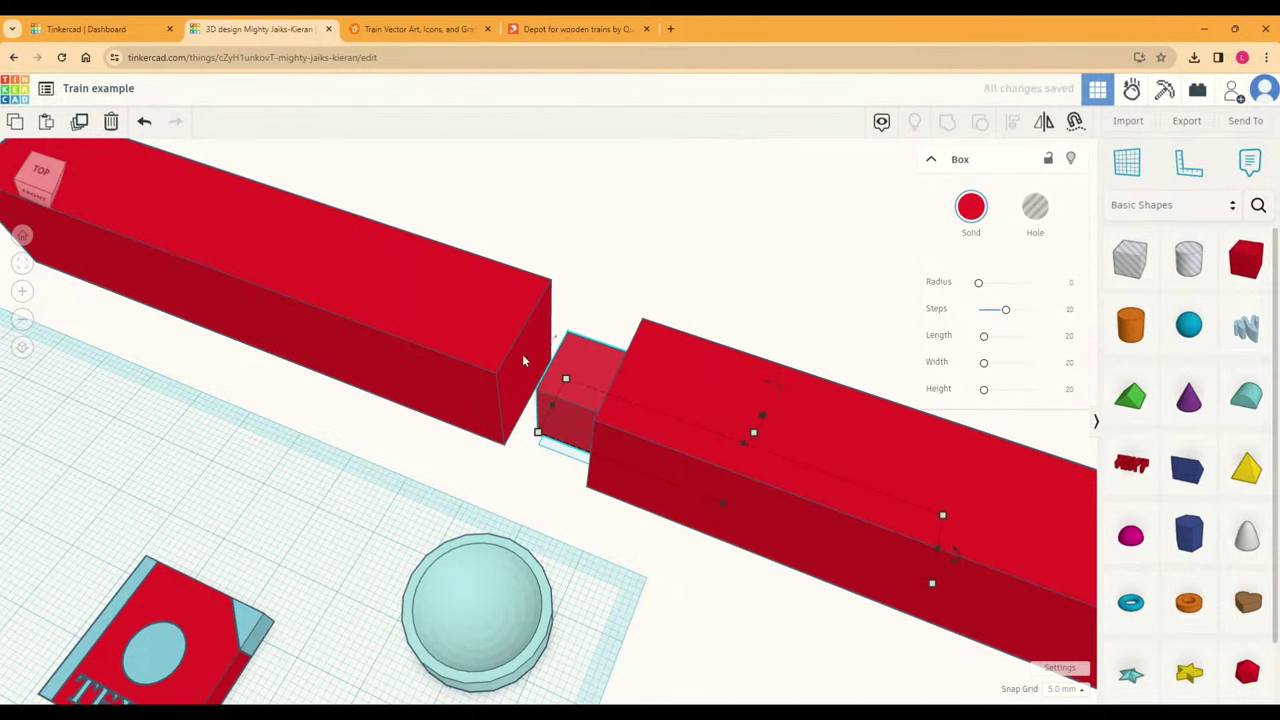
key(Left)
key(Left)
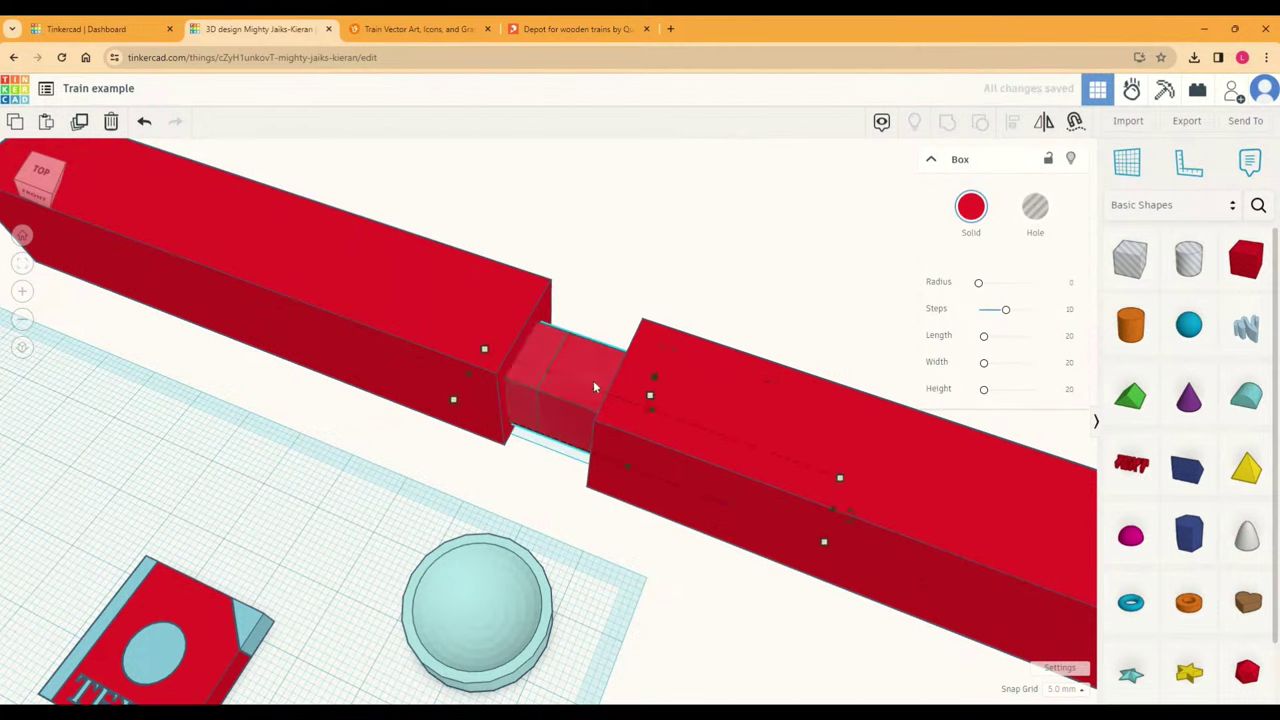
key(Left)
key(Left)
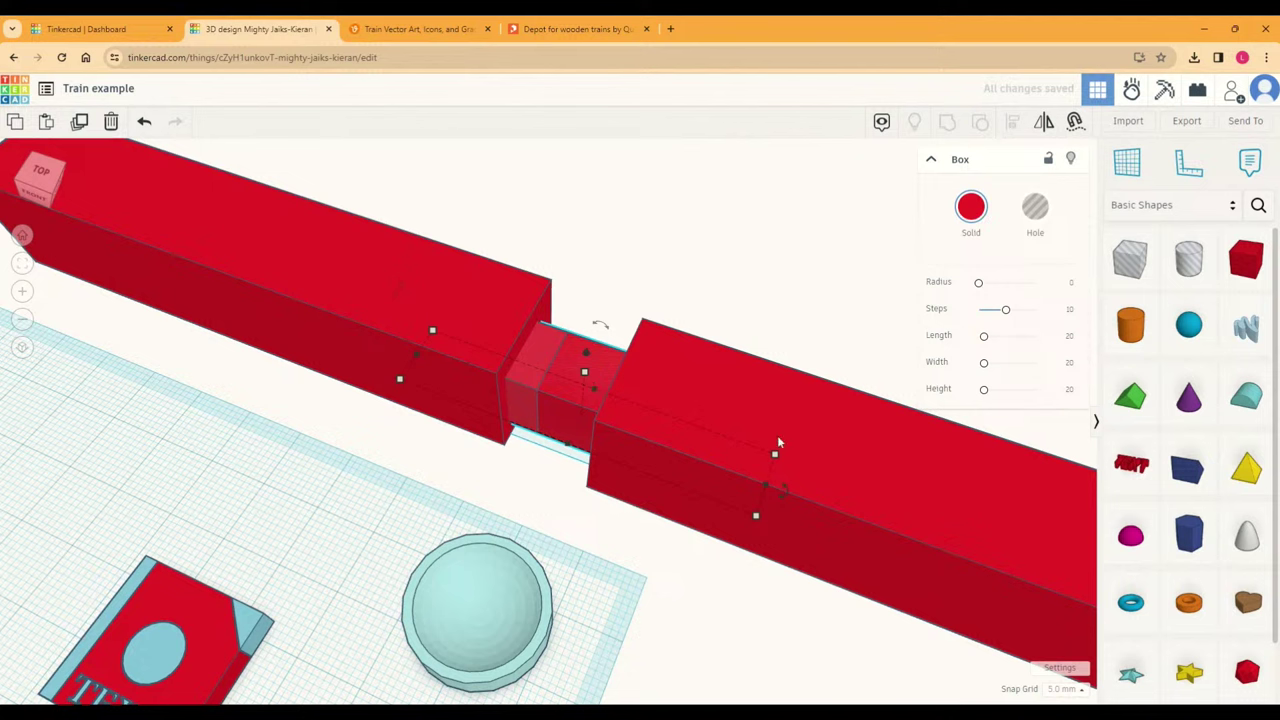
Step: Shorten the duplicated box to 23.50 mm, leaving it in the first bar's end, and turn it into a hole
drag(768, 486, 541, 409)
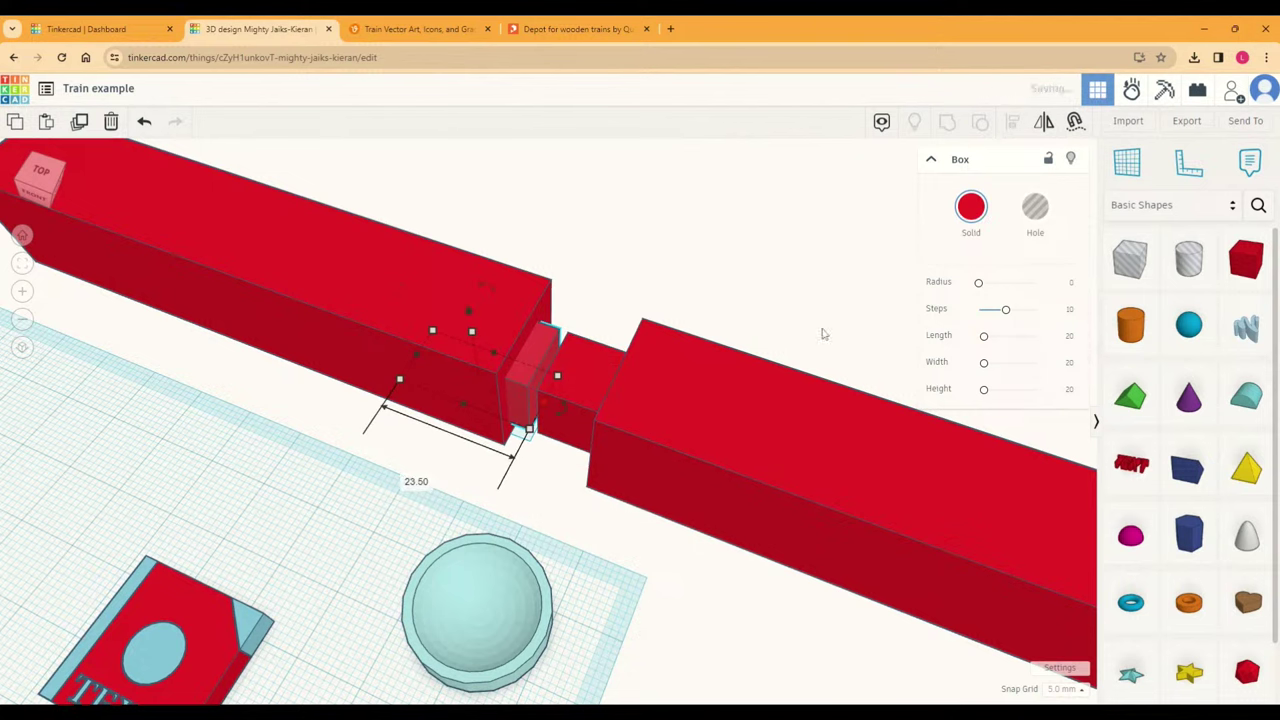
click(1055, 228)
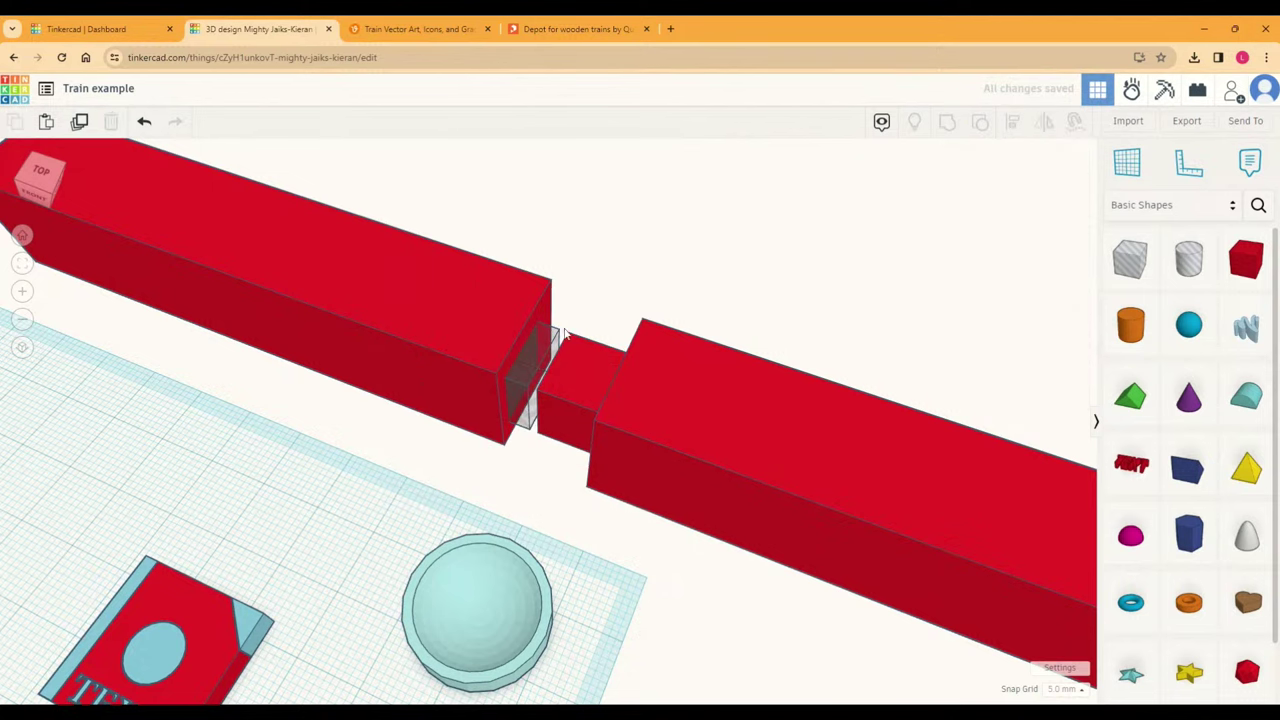
right_drag(784, 285, 691, 283)
scroll(691, 283, up, 5)
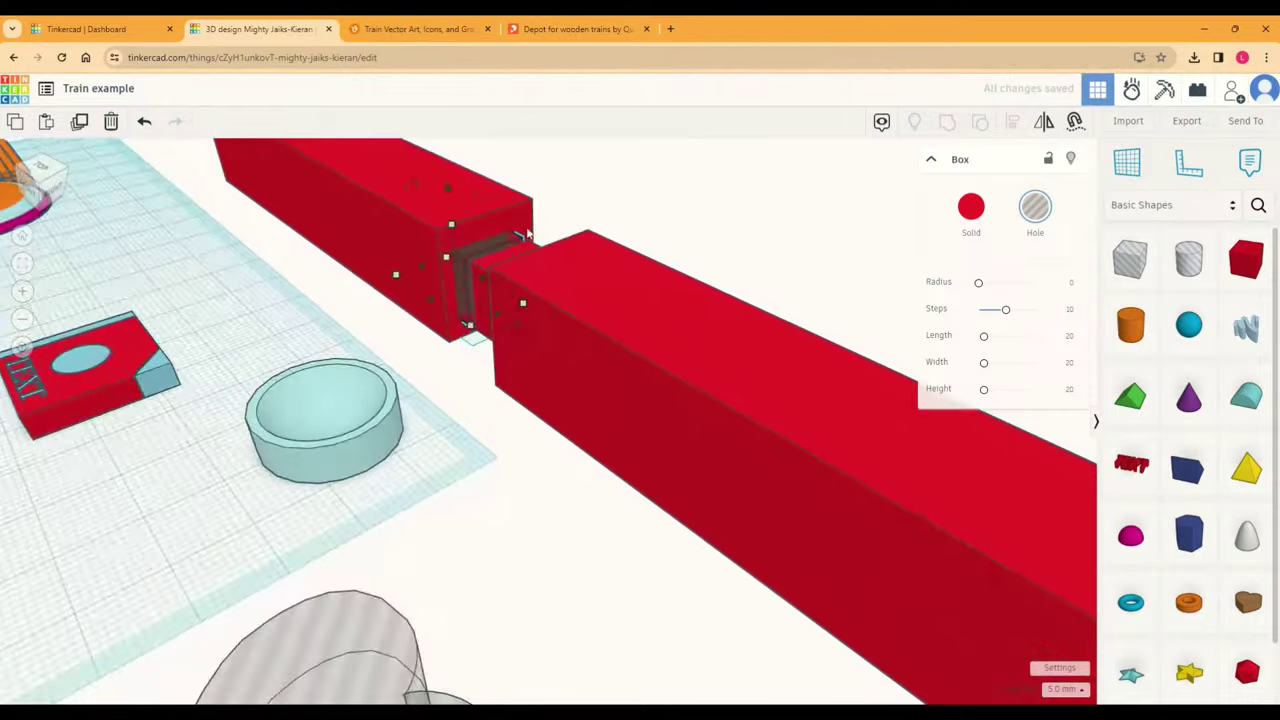
scroll(527, 236, up, 2)
scroll(689, 251, down, 7)
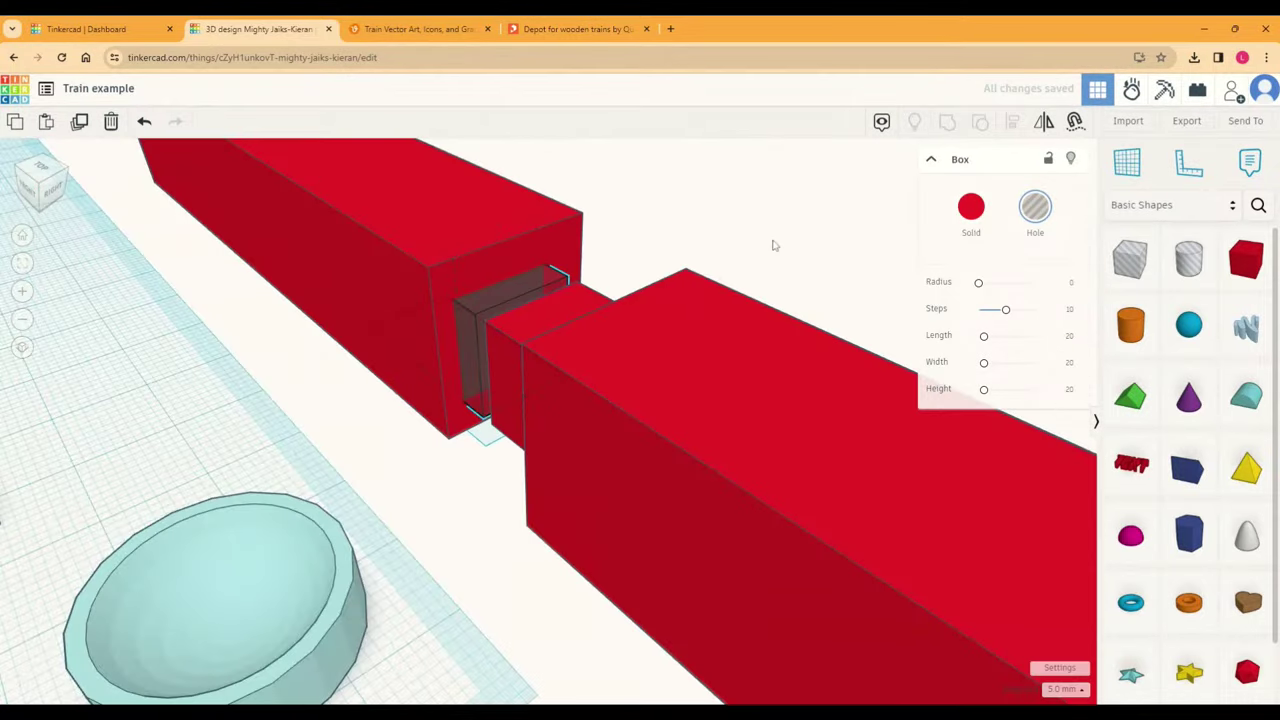
scroll(689, 251, down, 1)
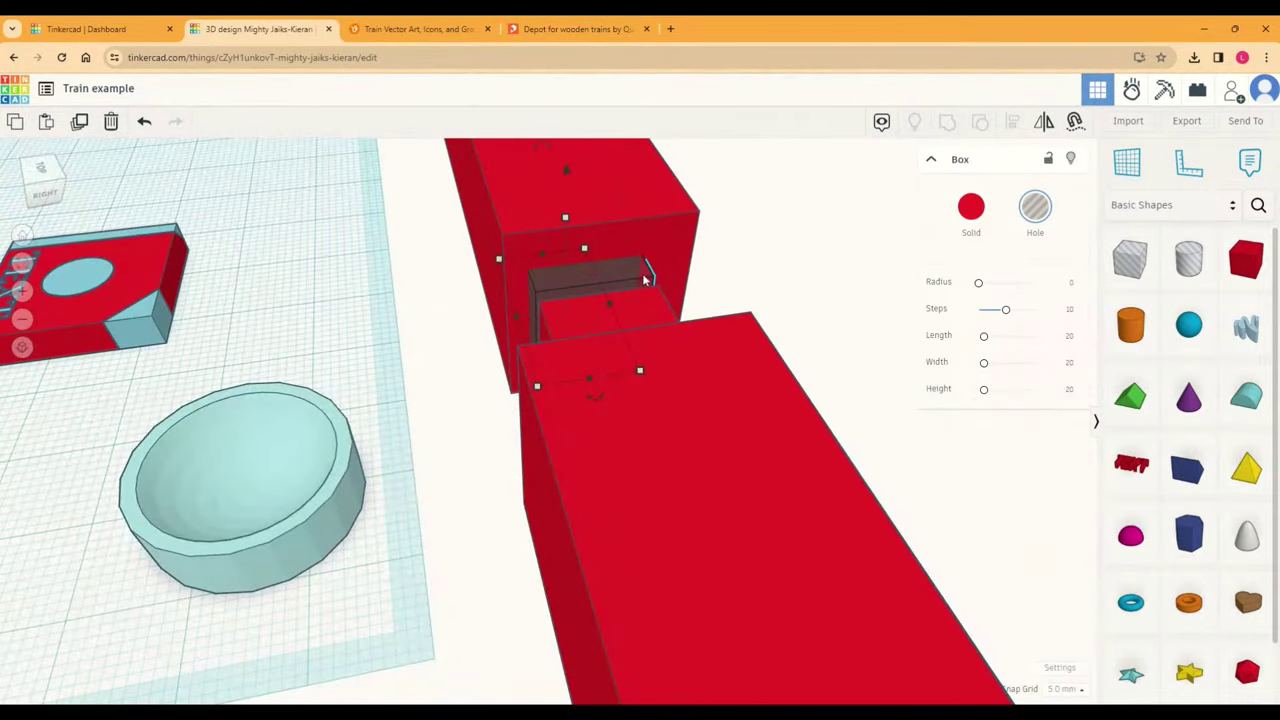
Step: Set the width of the hole box across the bar's end to 11.56 mm
click(654, 306)
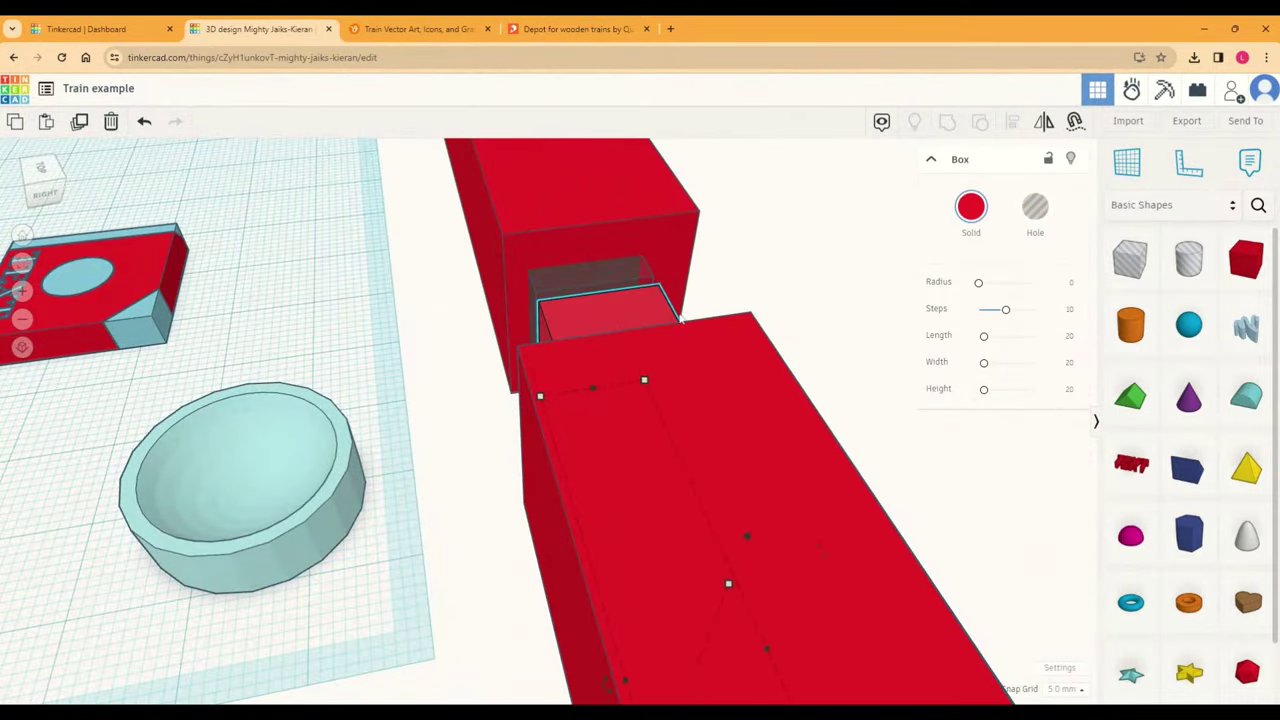
click(640, 278)
drag(508, 320, 511, 320)
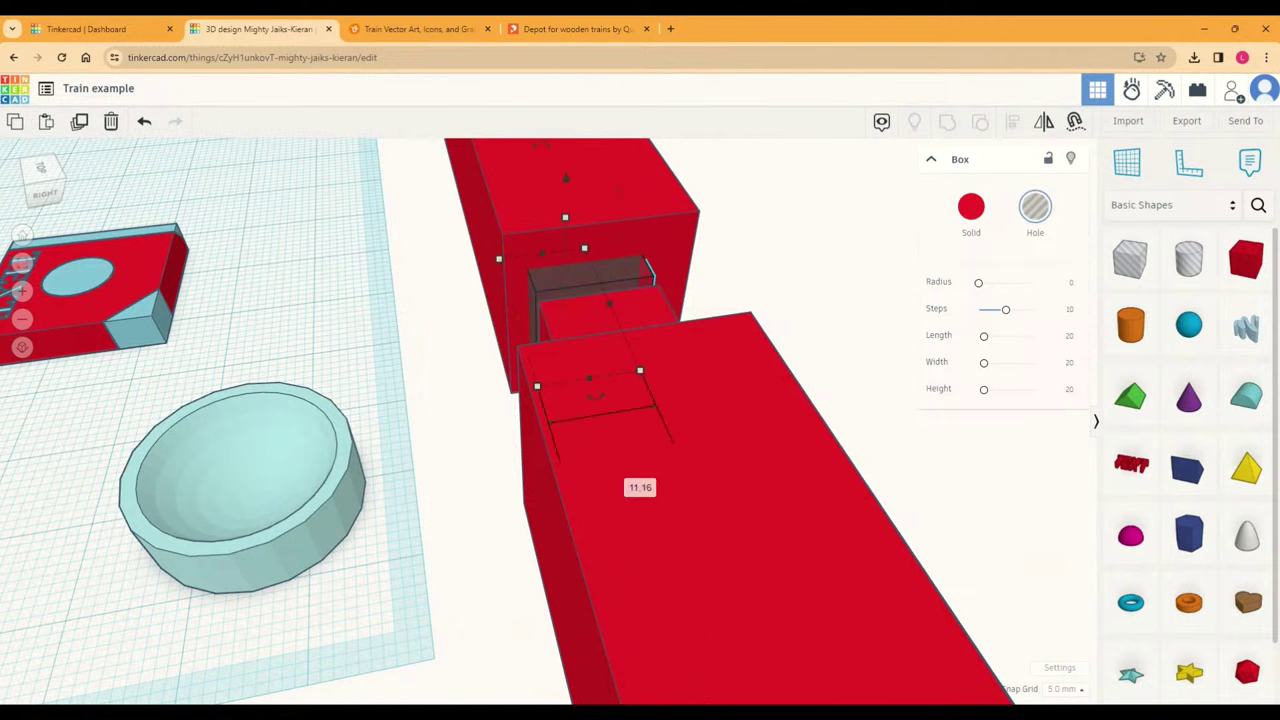
drag(511, 320, 511, 320)
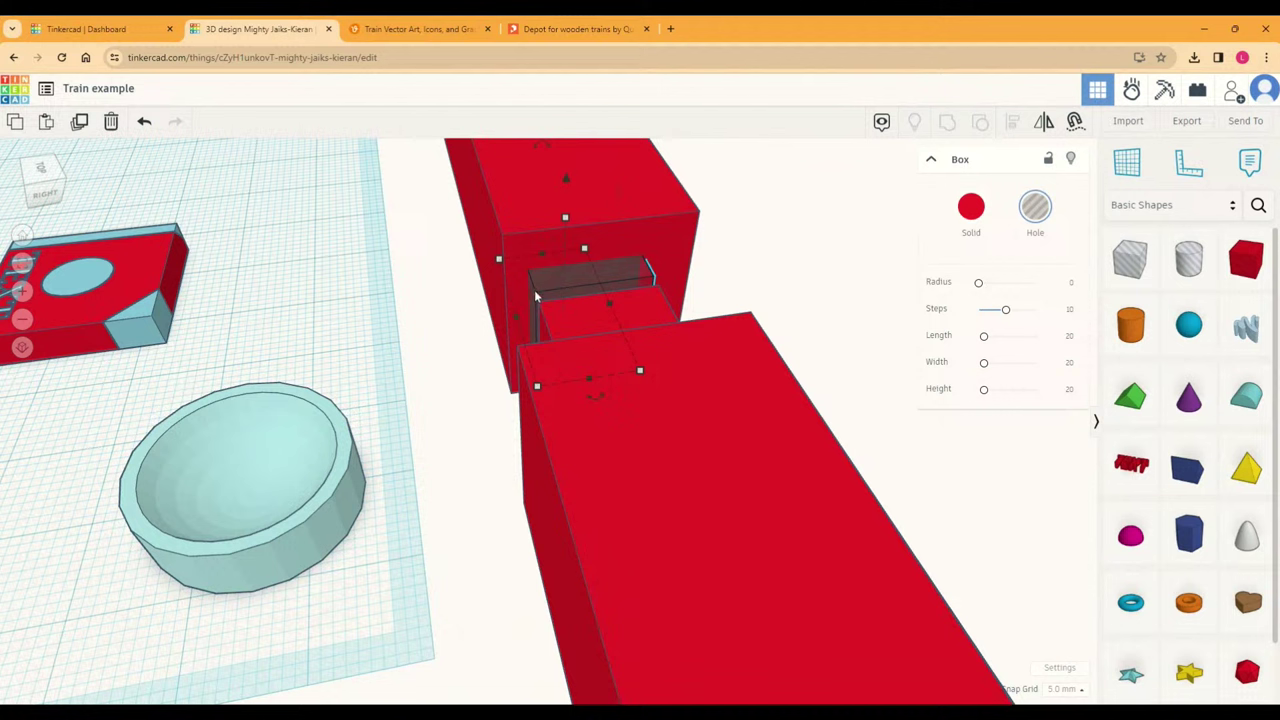
drag(539, 309, 521, 320)
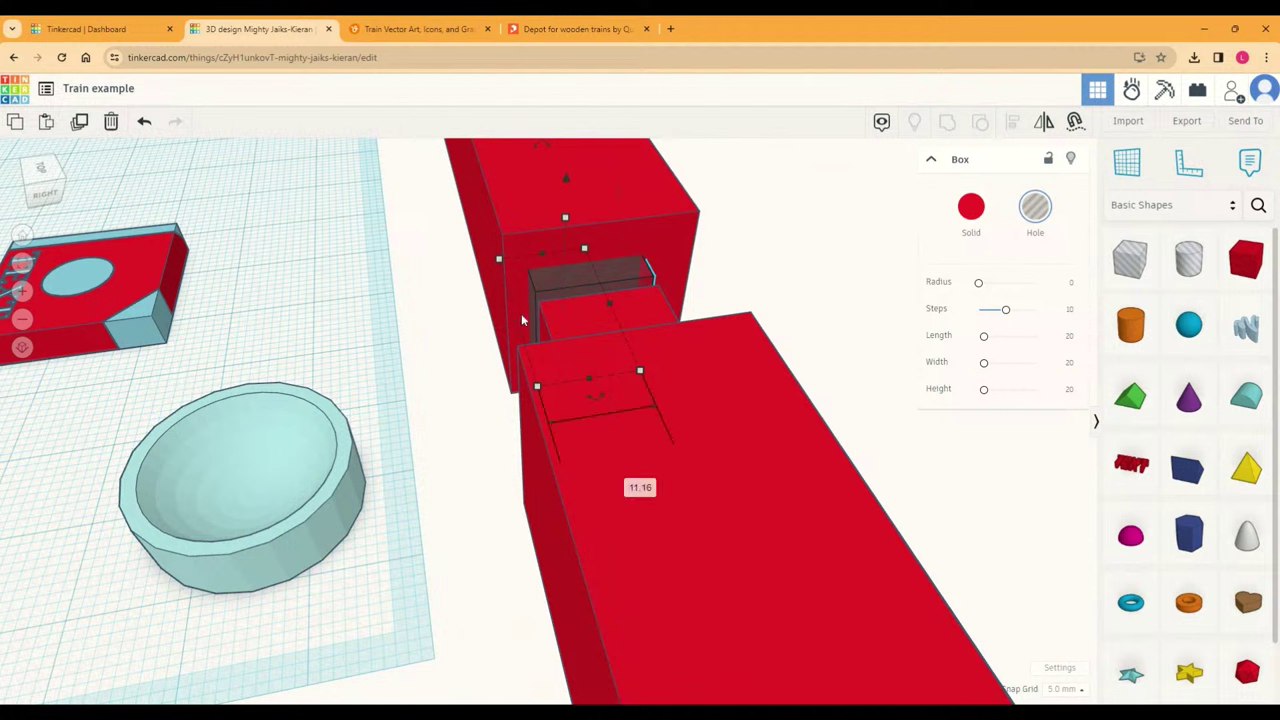
click(630, 483)
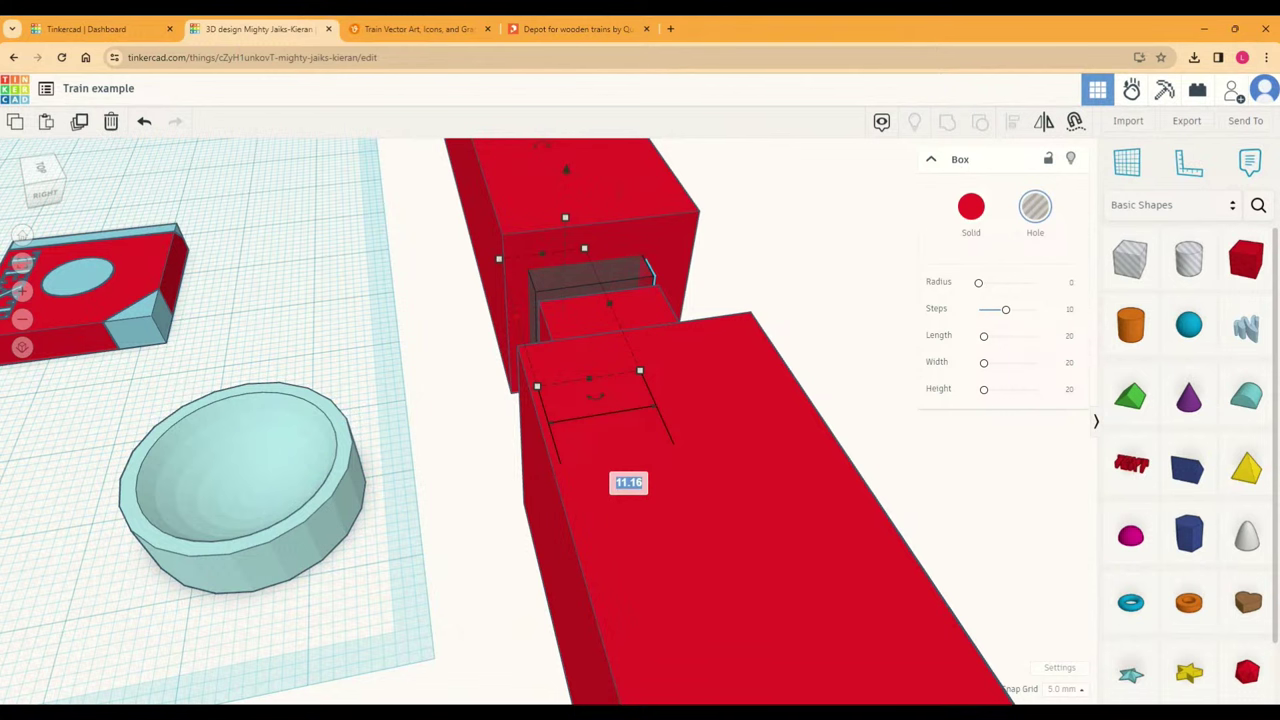
scroll(720, 439, down, 2)
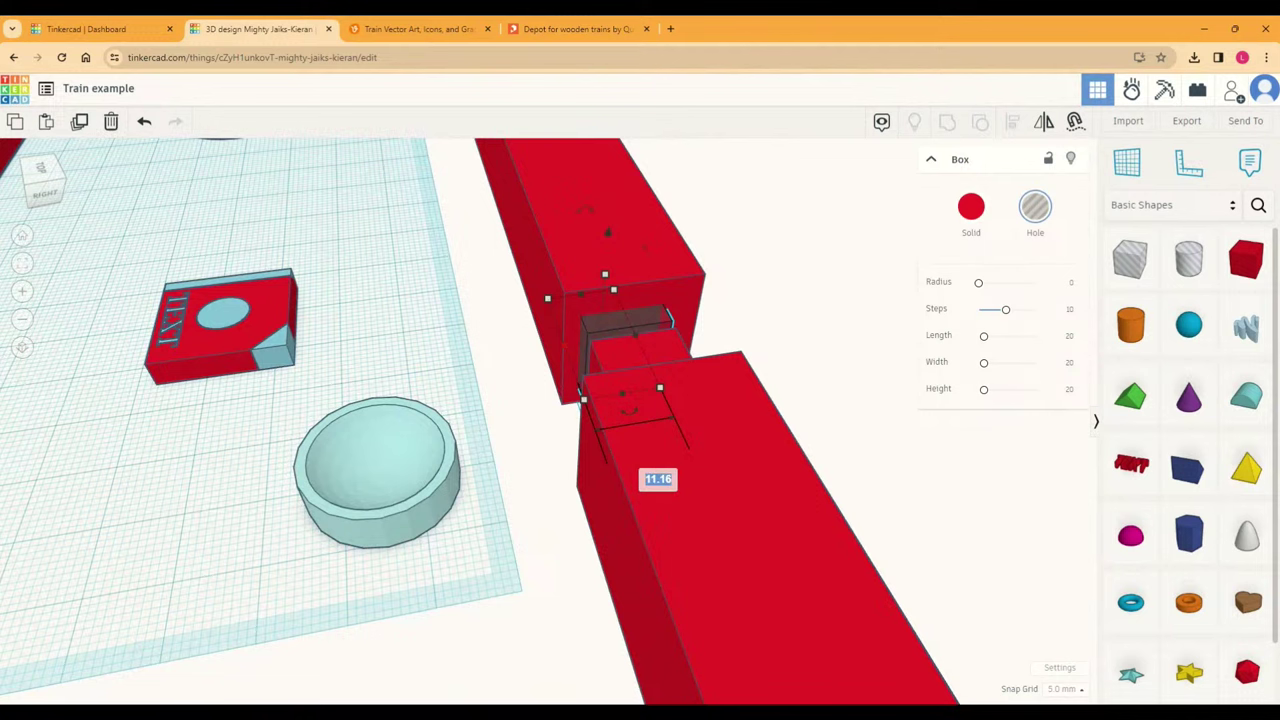
right_drag(703, 495, 735, 433)
click(683, 527)
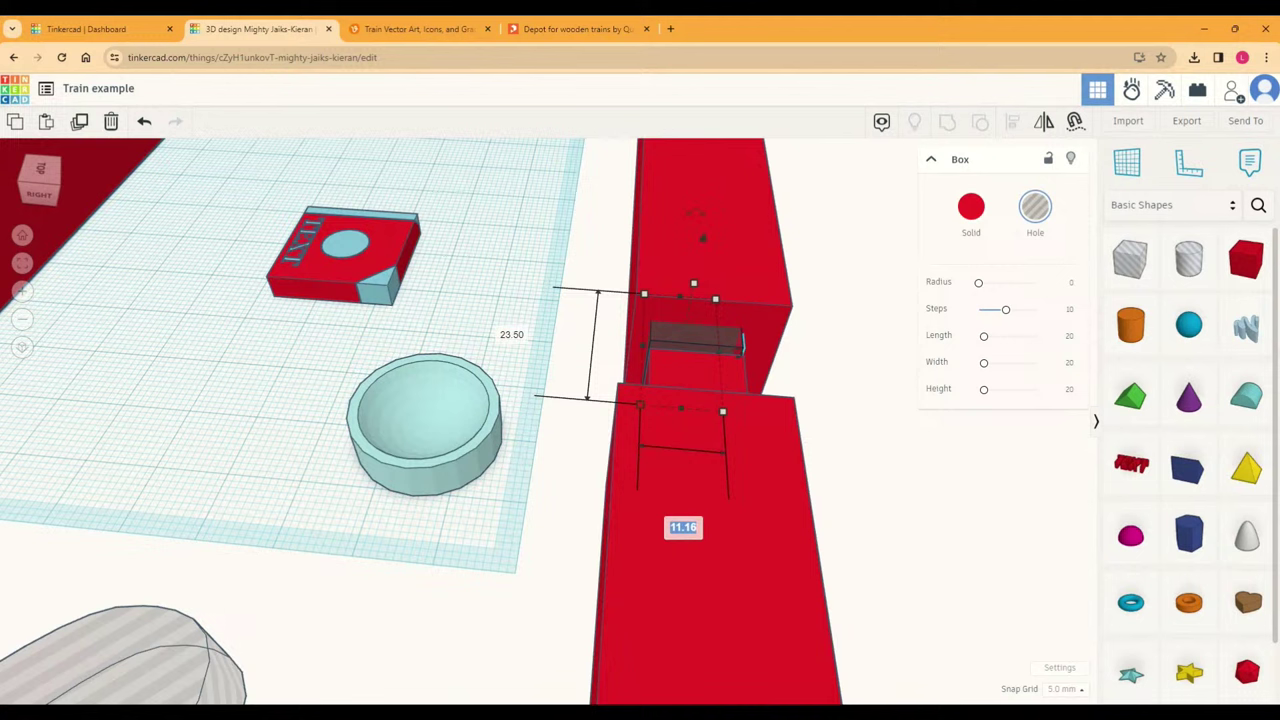
text(11.56)
key(Return)
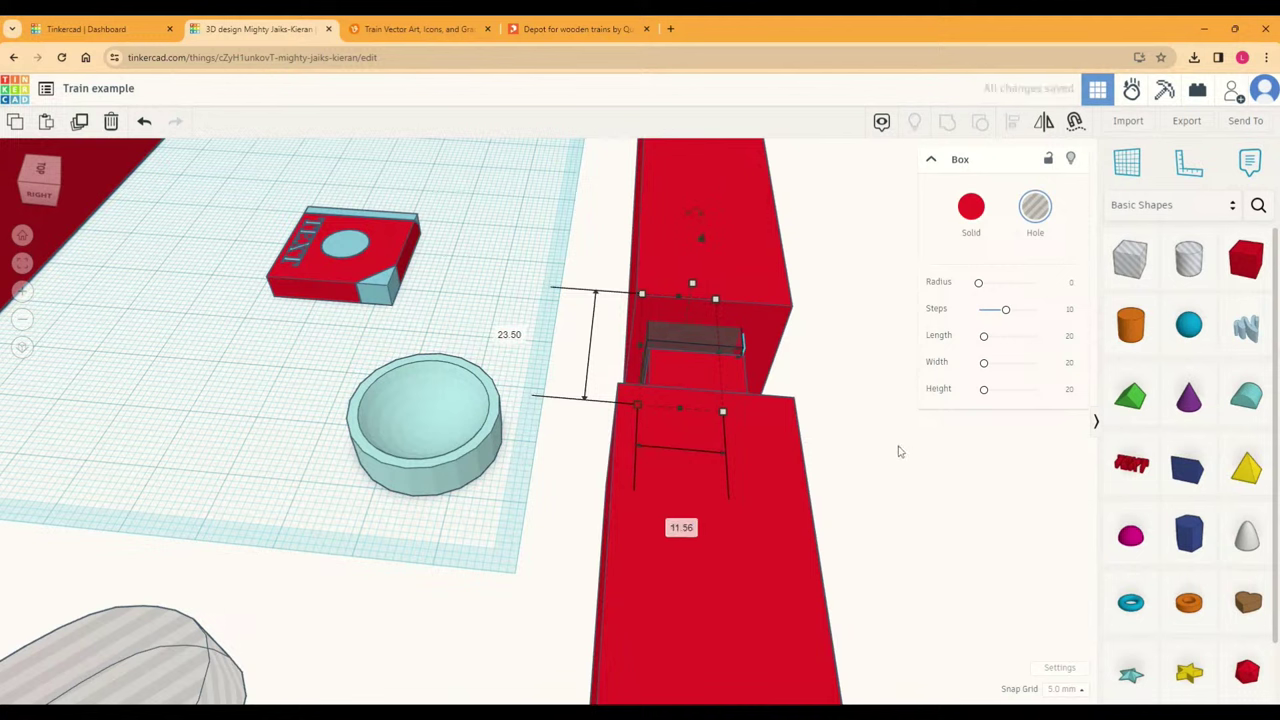
Step: Set the height of the hole box in the first bar's end to 12.4 mm
click(625, 340)
click(673, 338)
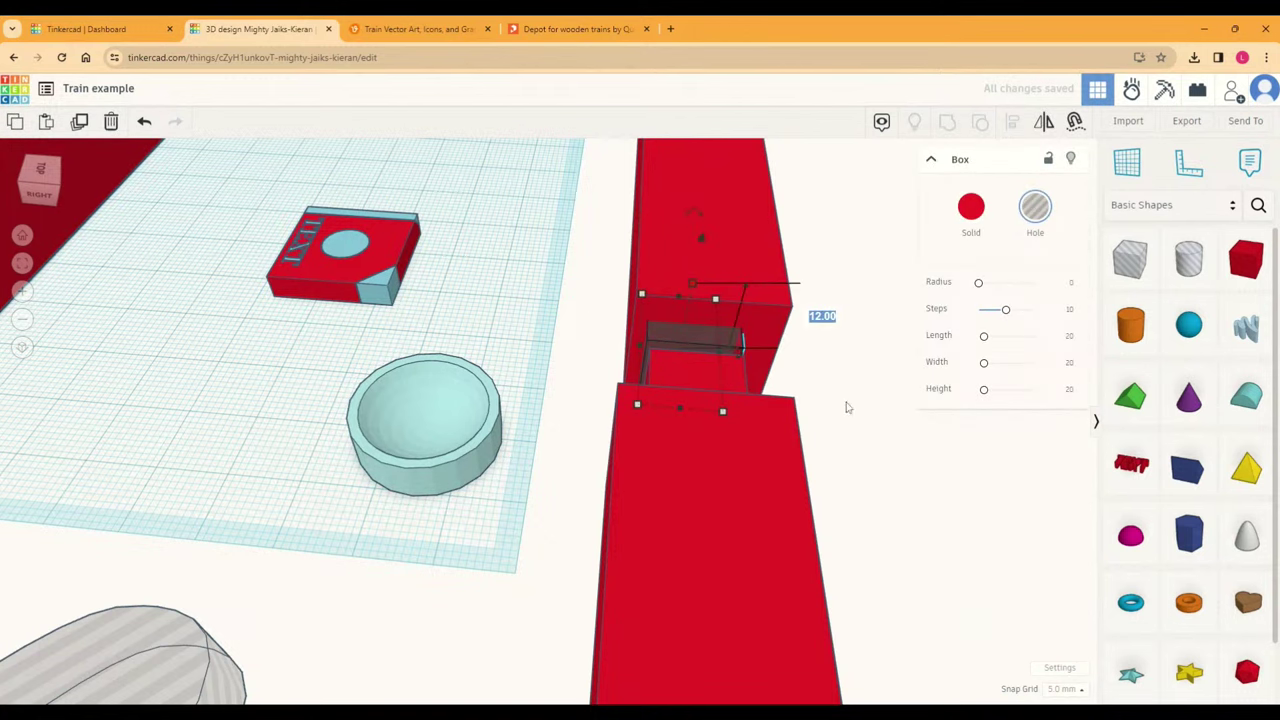
right_drag(846, 406, 573, 412)
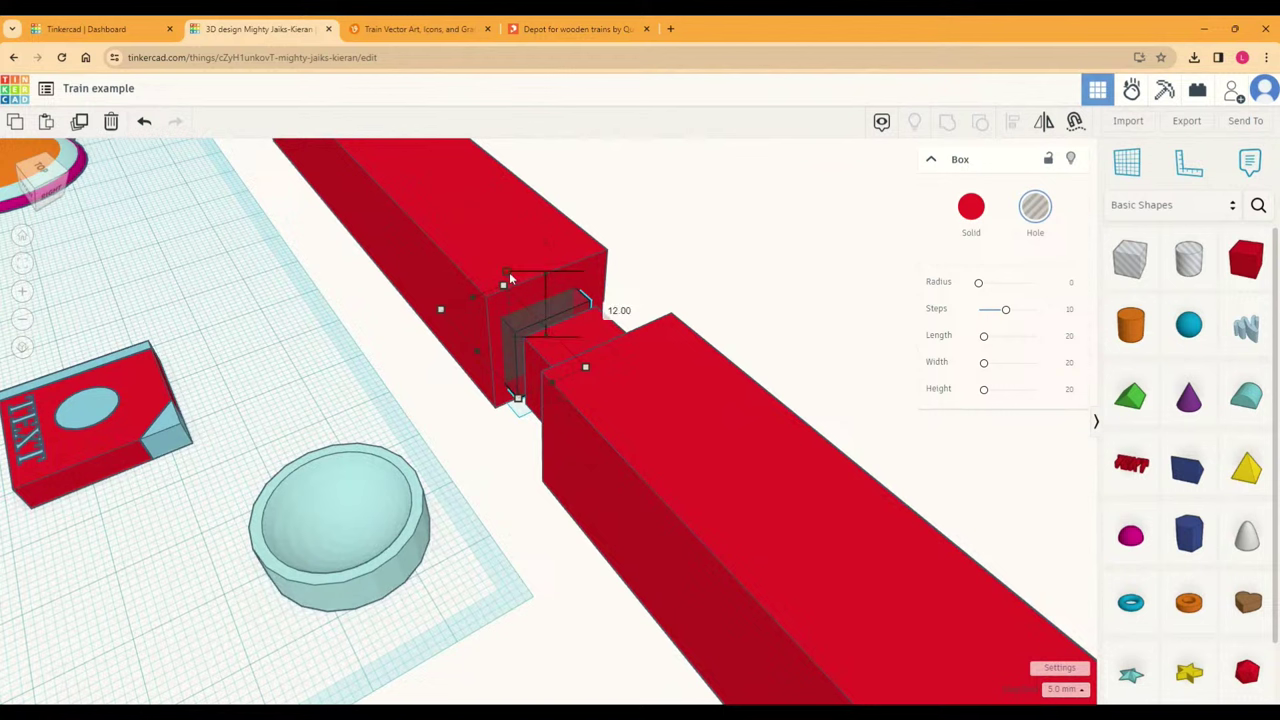
mouse_move(509, 272)
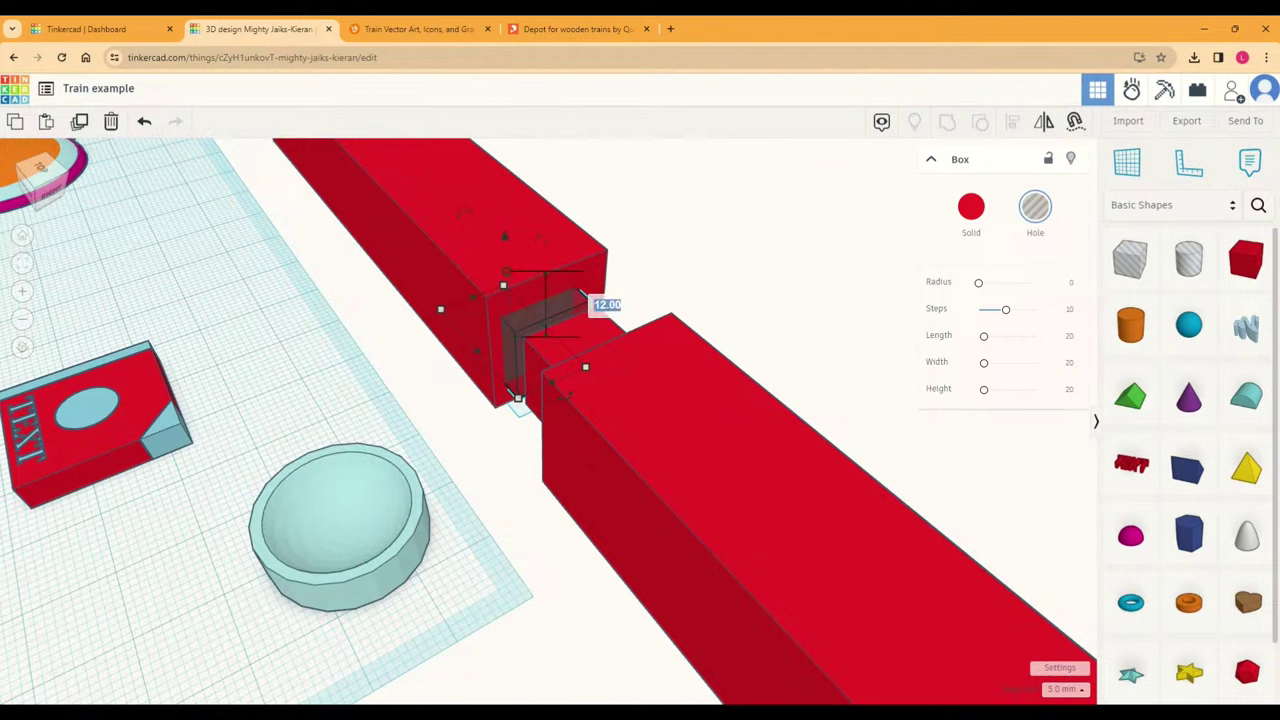
text(12.4)
key(Return)
click(700, 293)
mouse_move(700, 293)
right_down()
mouse_move(765, 297)
mouse_move(710, 294)
right_up()
scroll(757, 380, up, 6)
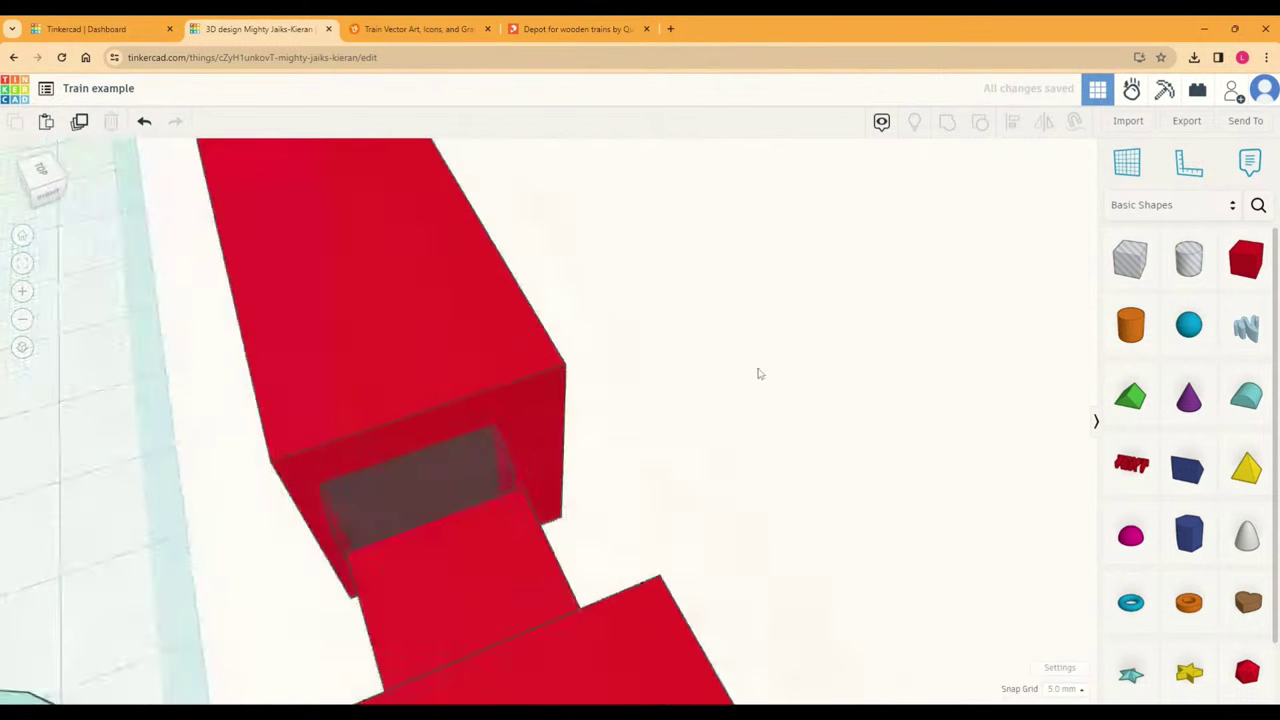
Step: Group the hole box with the first long bar to cut the socket into its end
drag(104, 521, 389, 488)
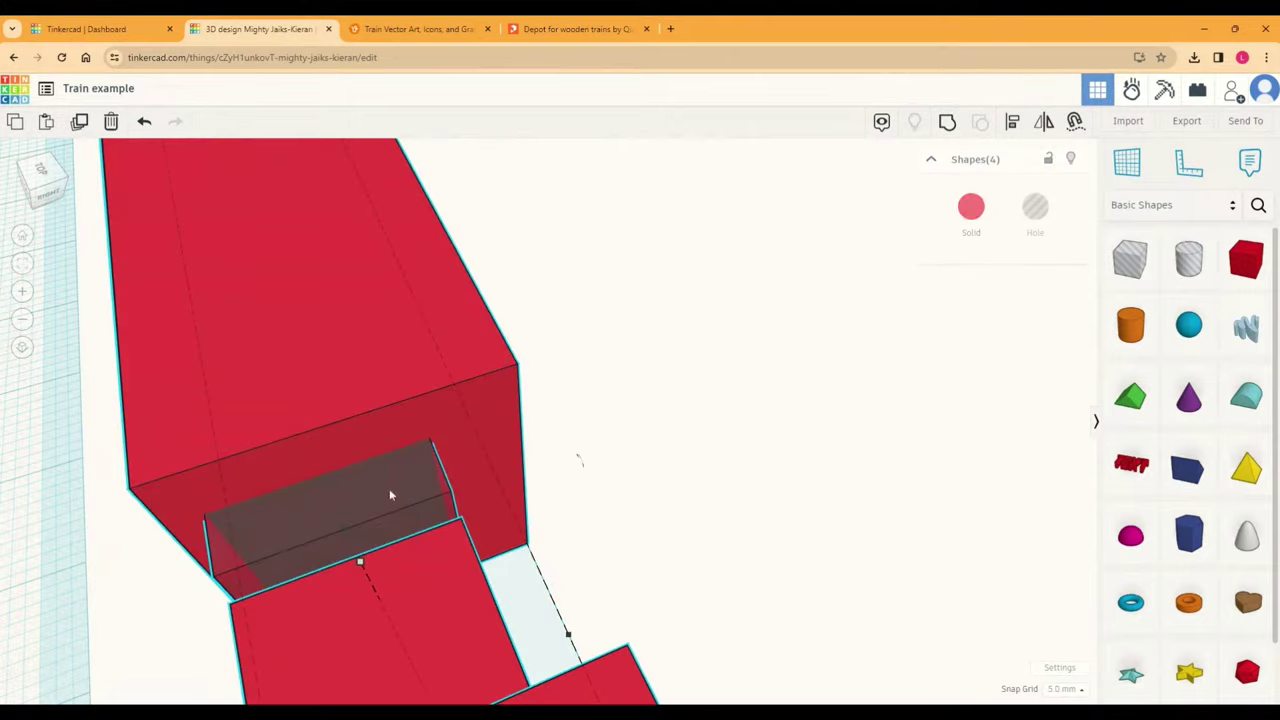
scroll(737, 394, down, 8)
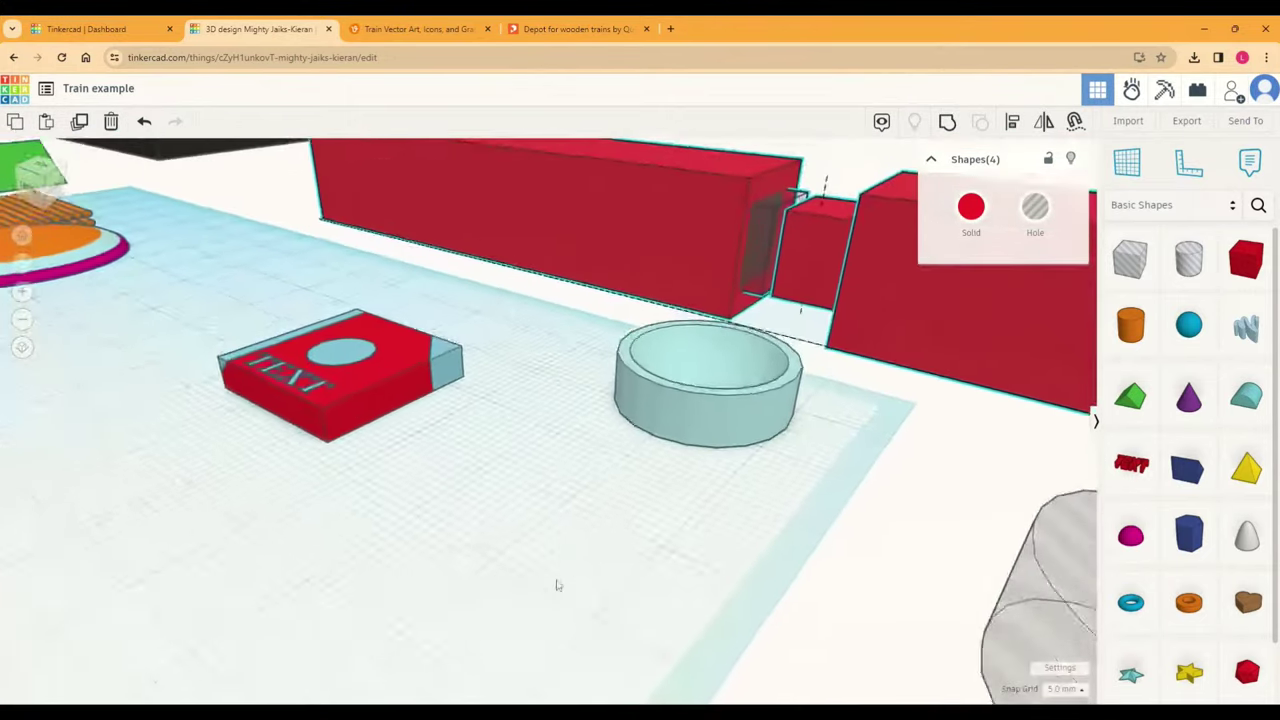
right_drag(558, 585, 561, 455)
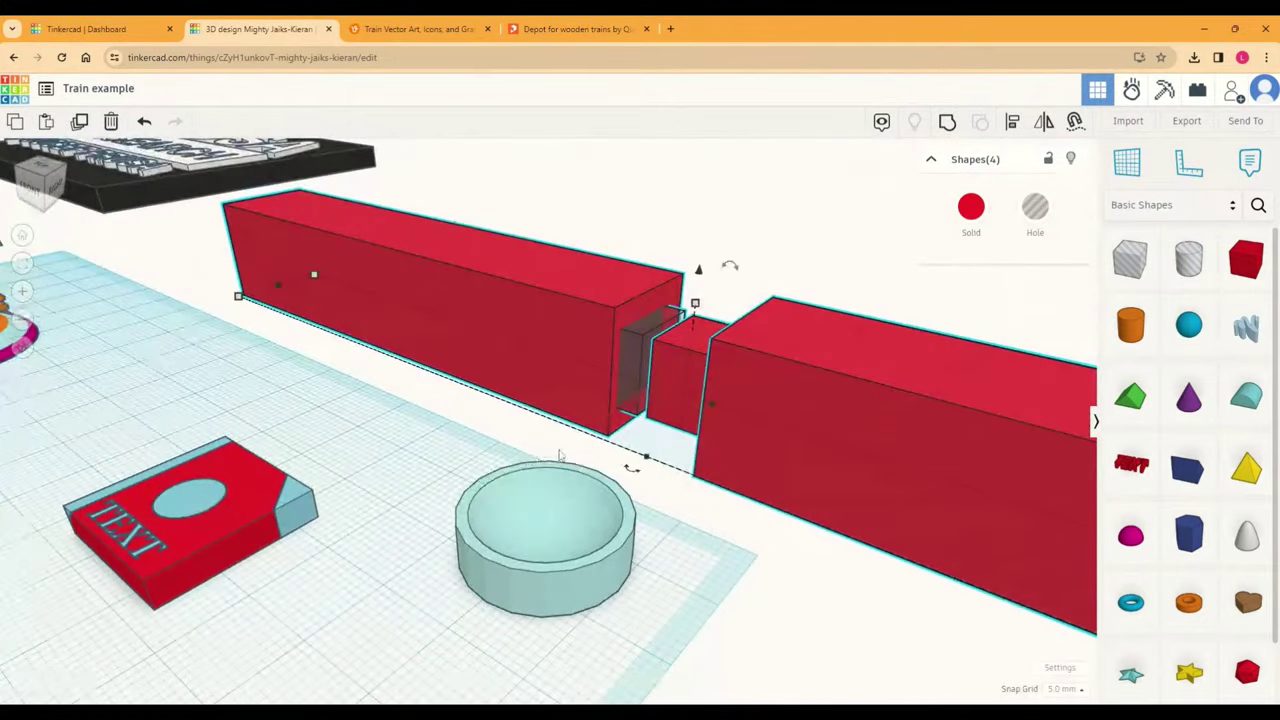
click(768, 276)
click(622, 313)
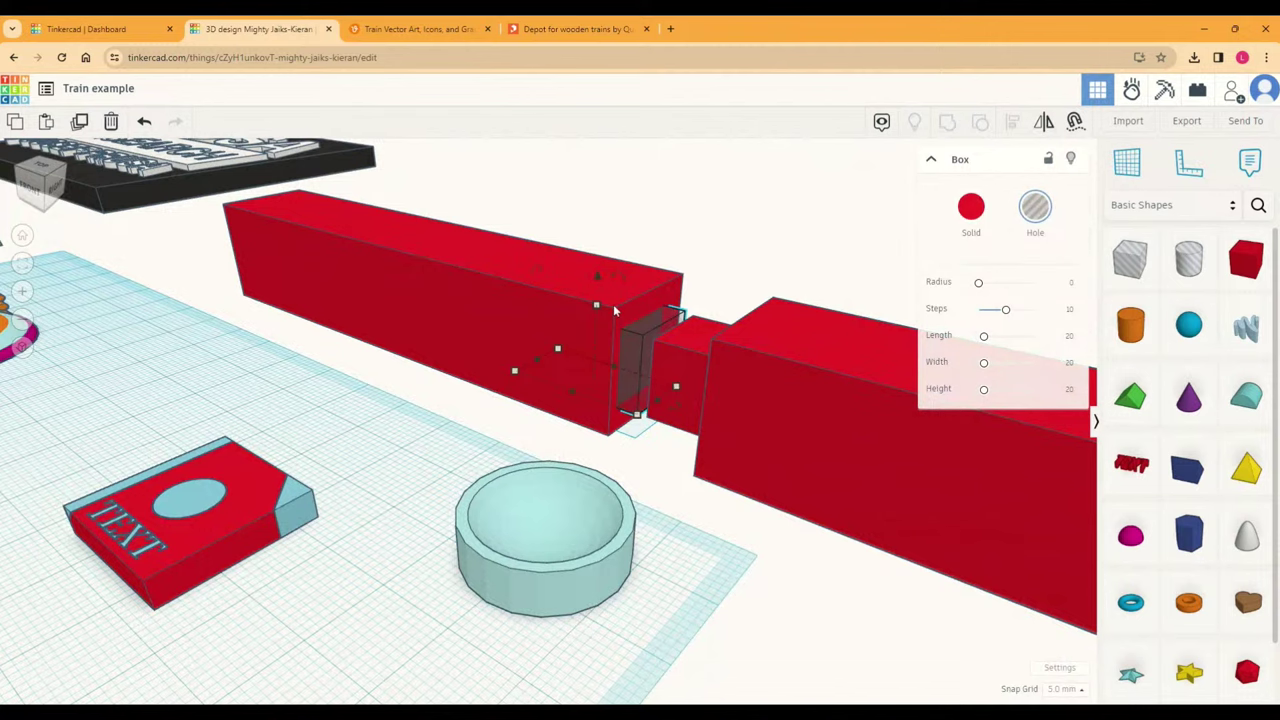
shift+click(614, 311)
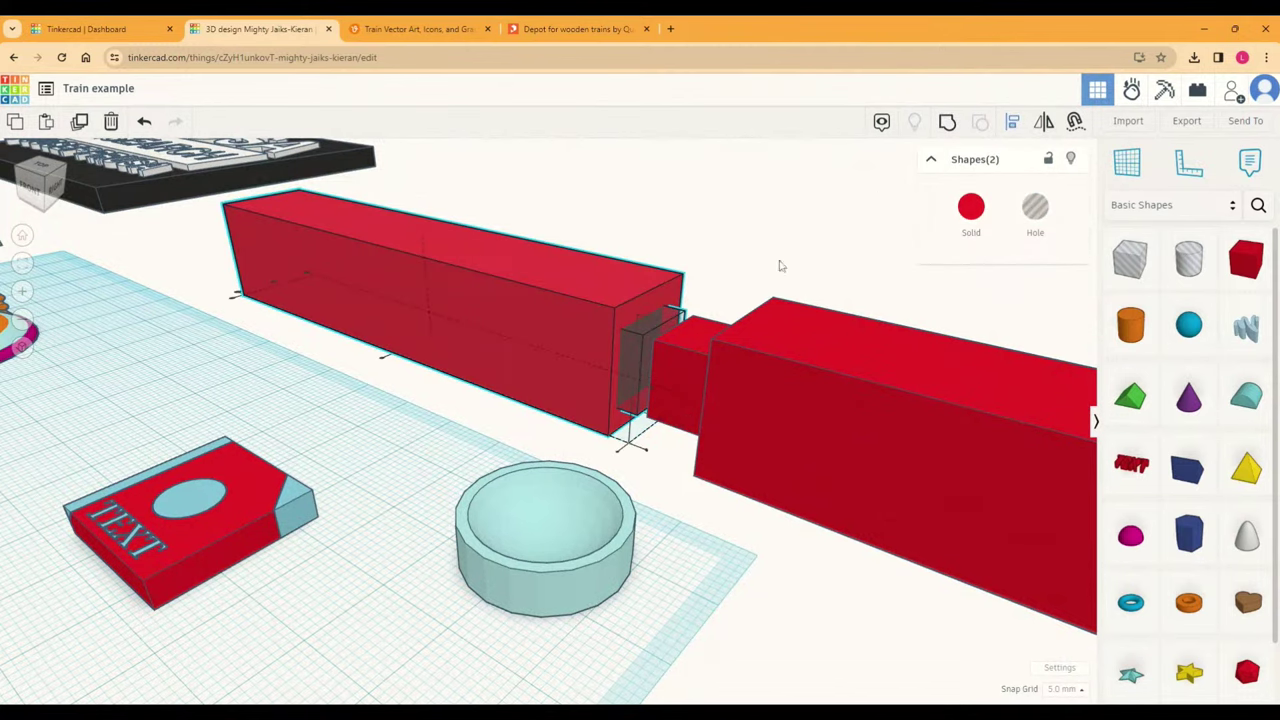
right_drag(593, 377, 668, 372)
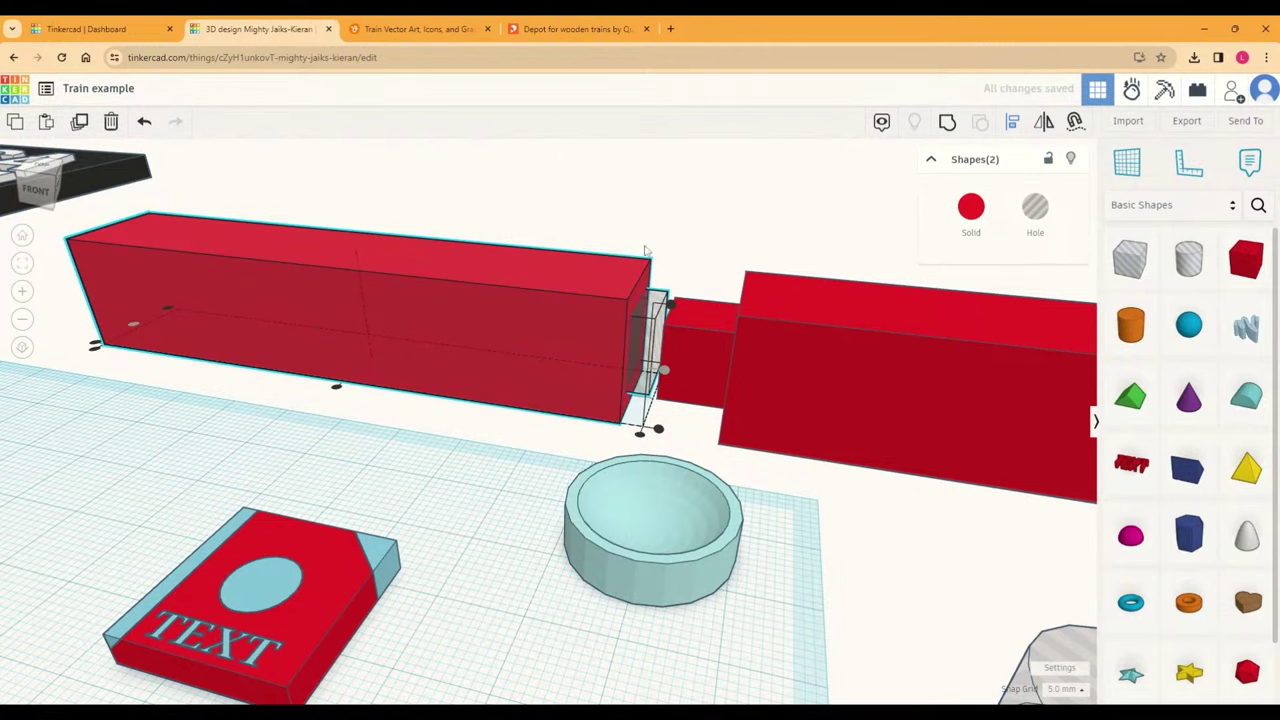
click(947, 121)
click(728, 229)
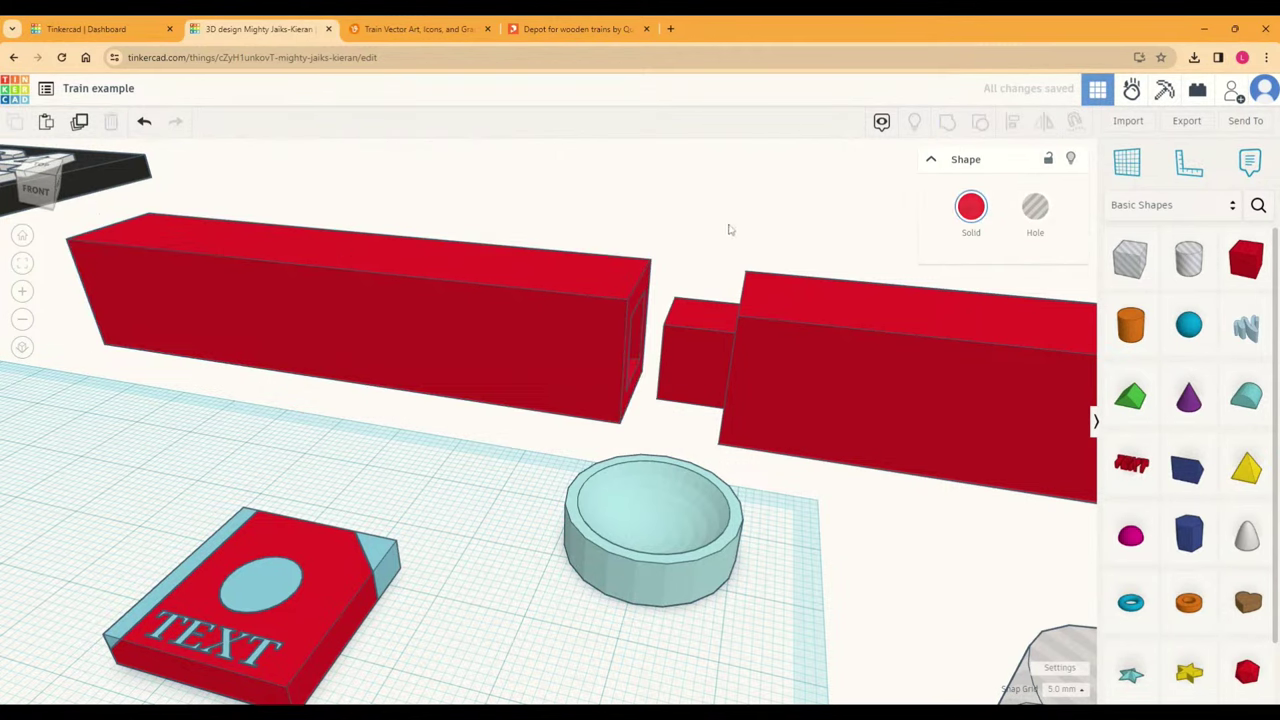
Step: Recolour the bar with the socket to light turquoise
click(560, 300)
click(971, 207)
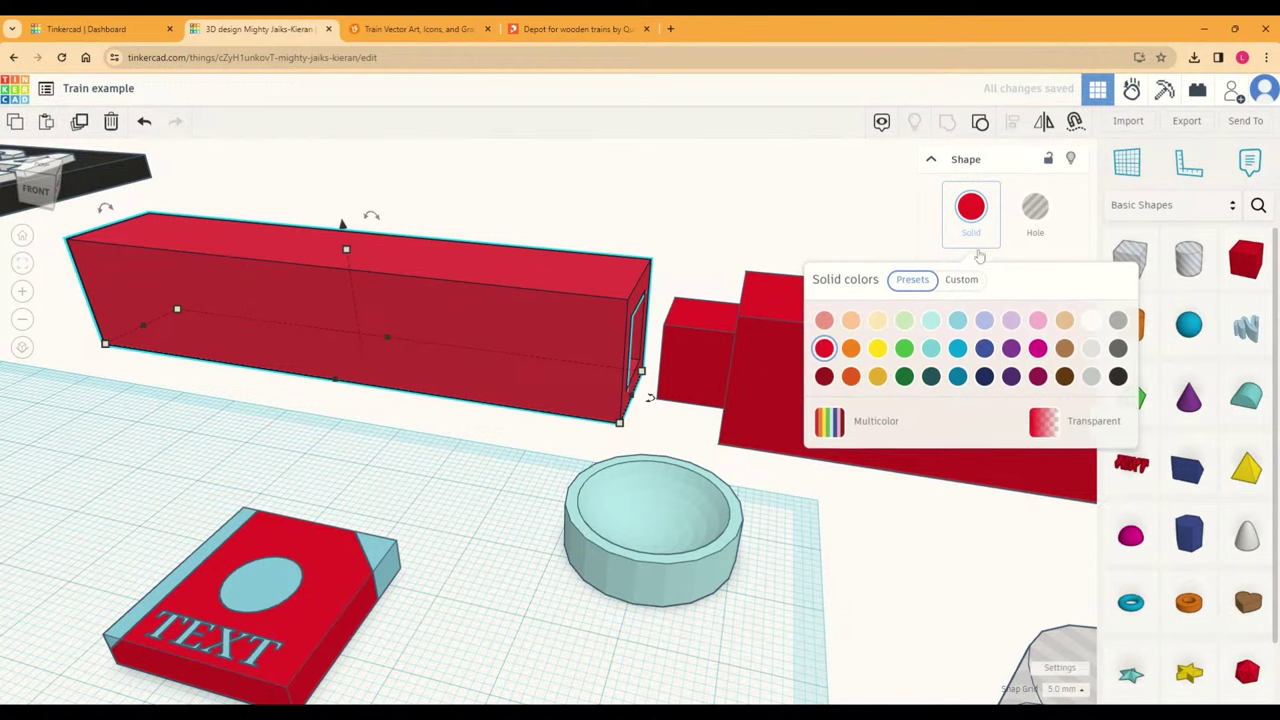
click(931, 319)
click(734, 223)
Step: Group the second long red bar with its protruding box into one shape
right_drag(734, 223, 710, 325)
click(769, 403)
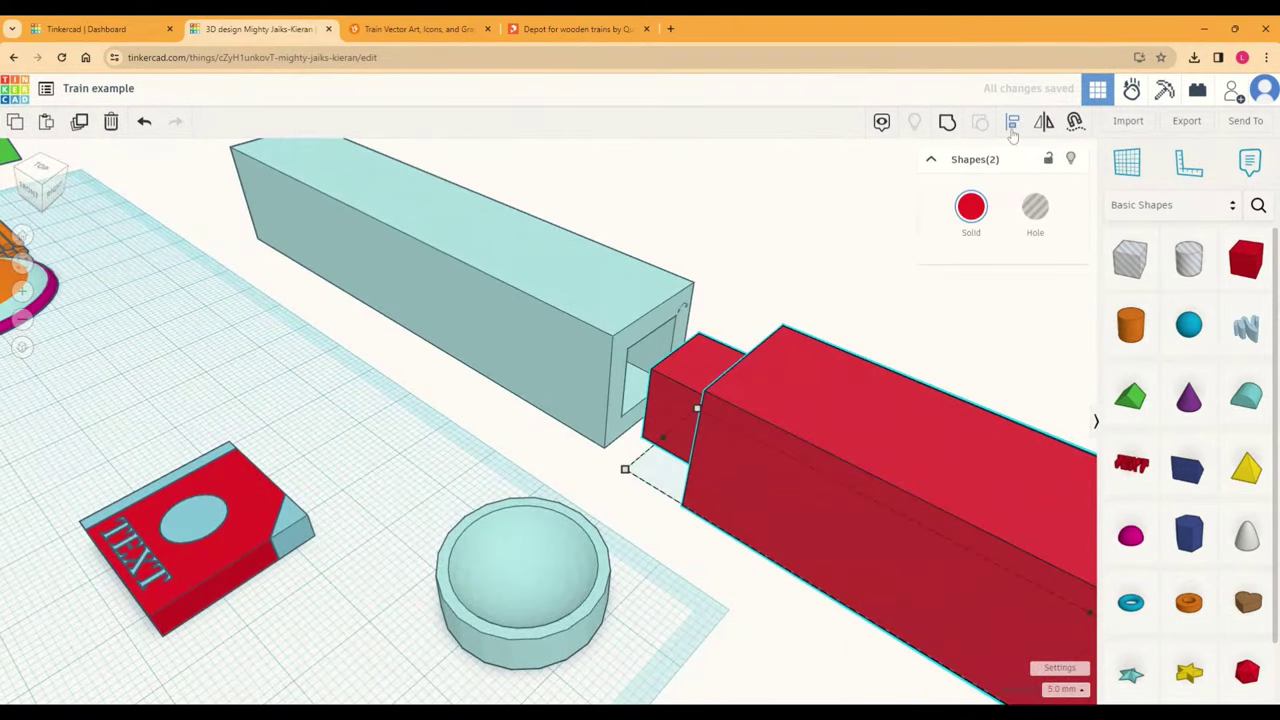
right_drag(714, 251, 705, 338)
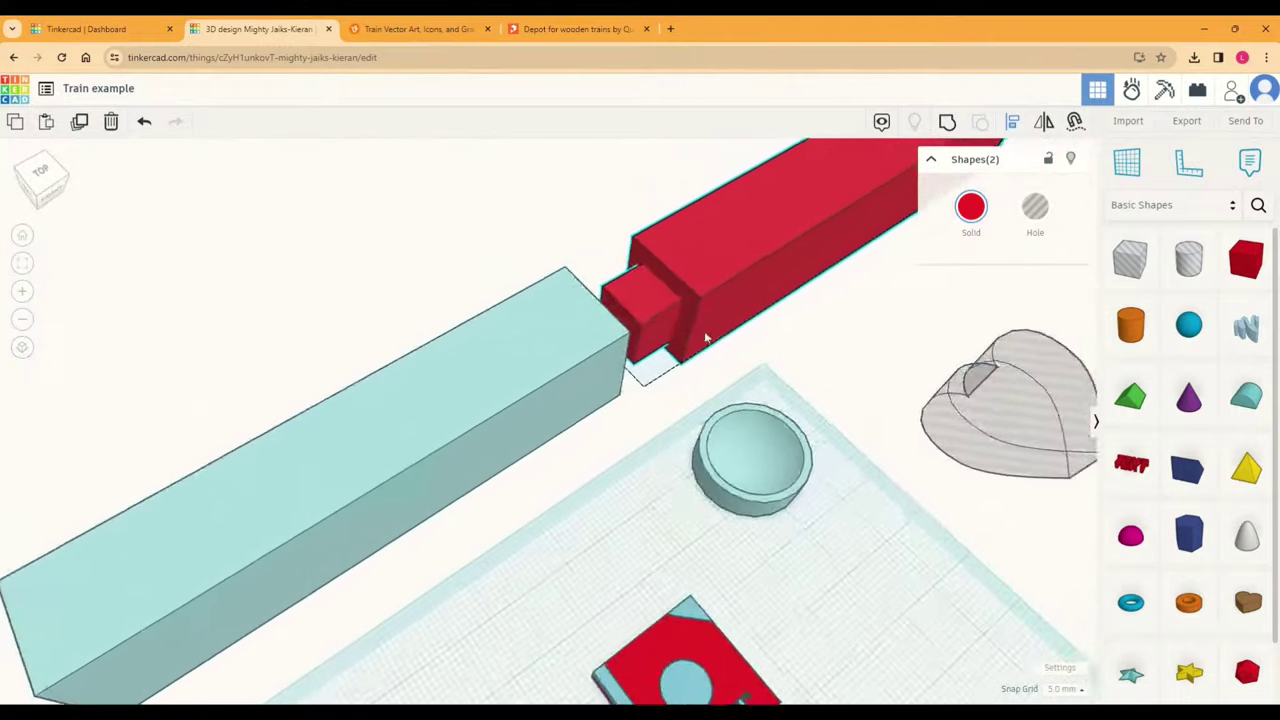
scroll(705, 338, down, 3)
right_drag(843, 357, 513, 416)
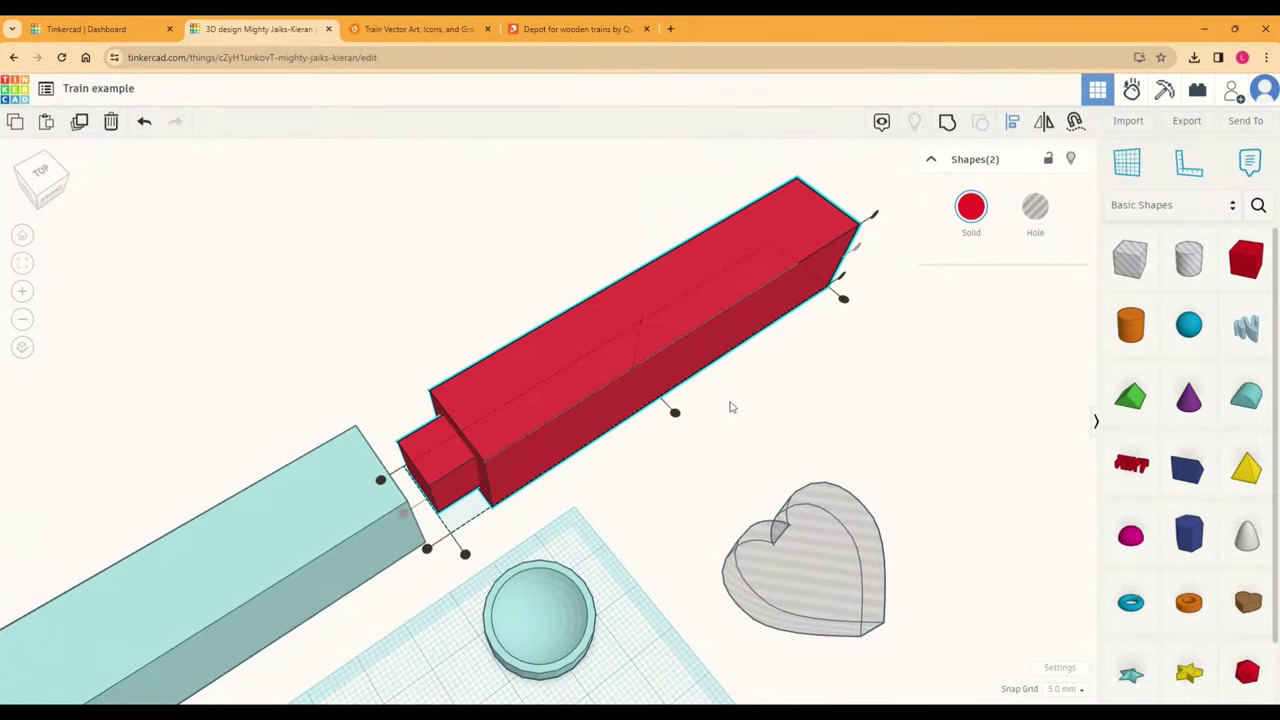
right_drag(889, 286, 829, 318)
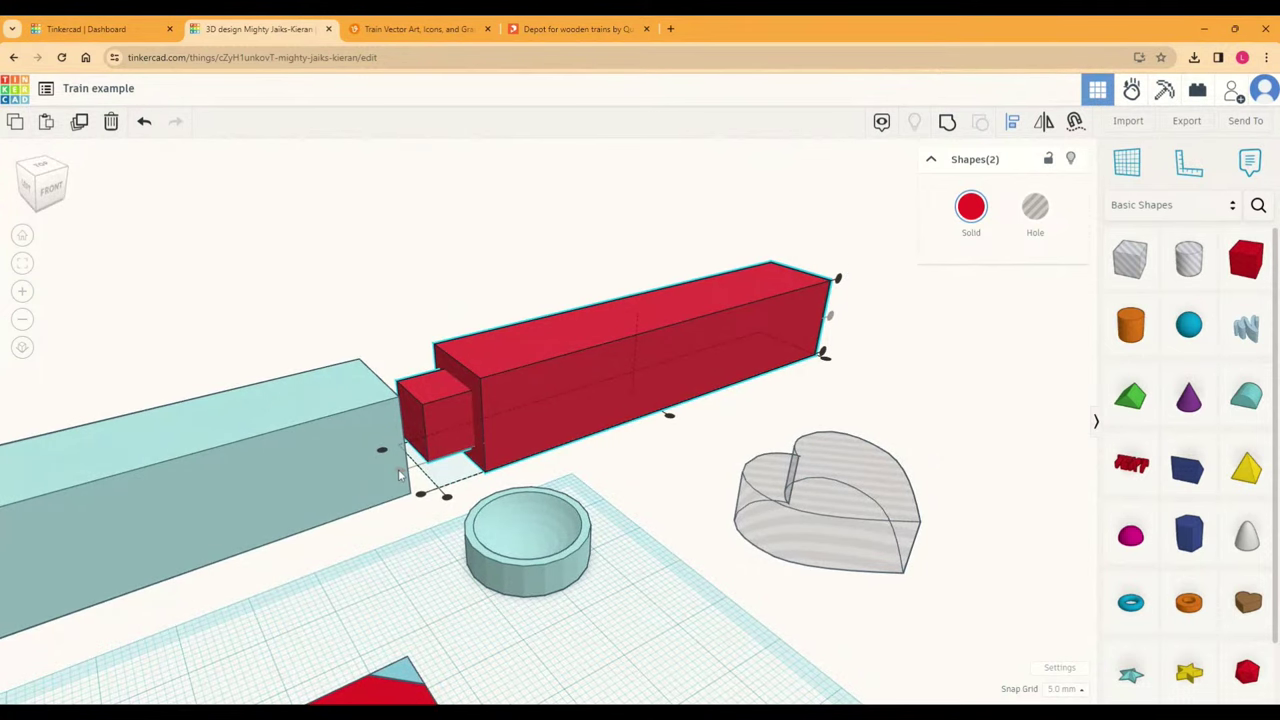
click(946, 123)
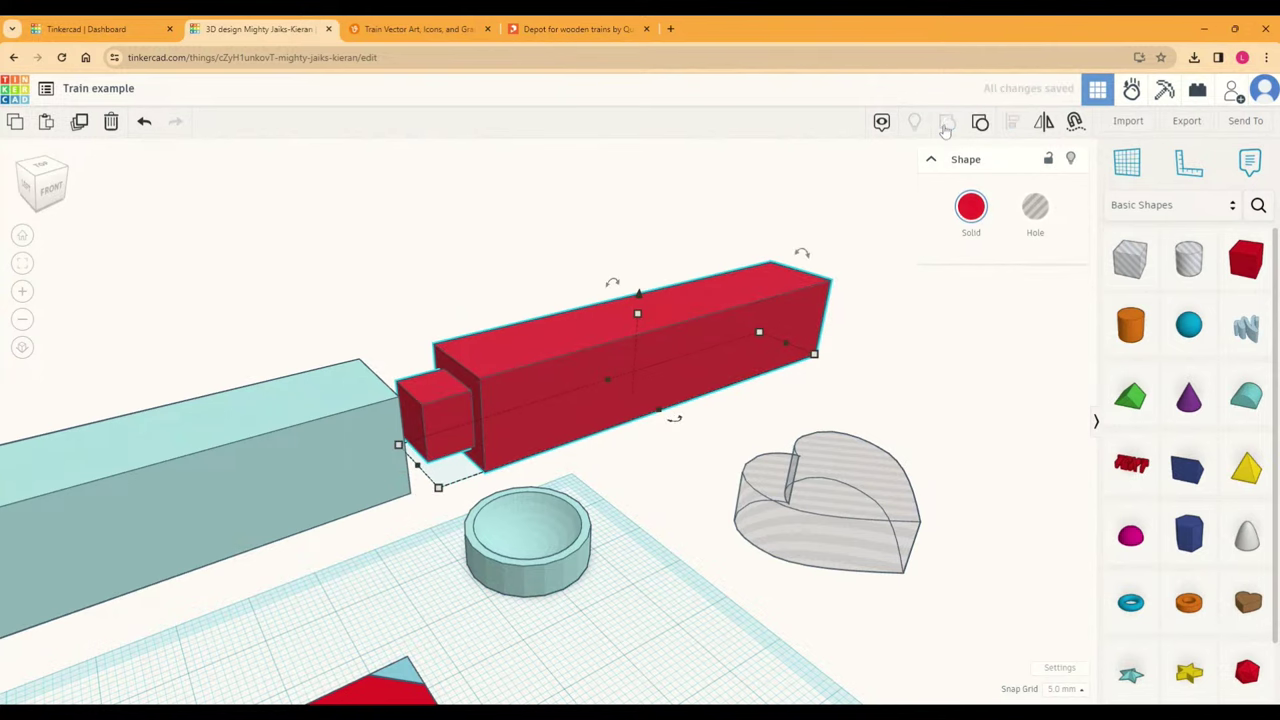
Step: Turn the snap grid off and slide the red bar's peg into the socket of the turquoise bar
right_drag(556, 250, 426, 297)
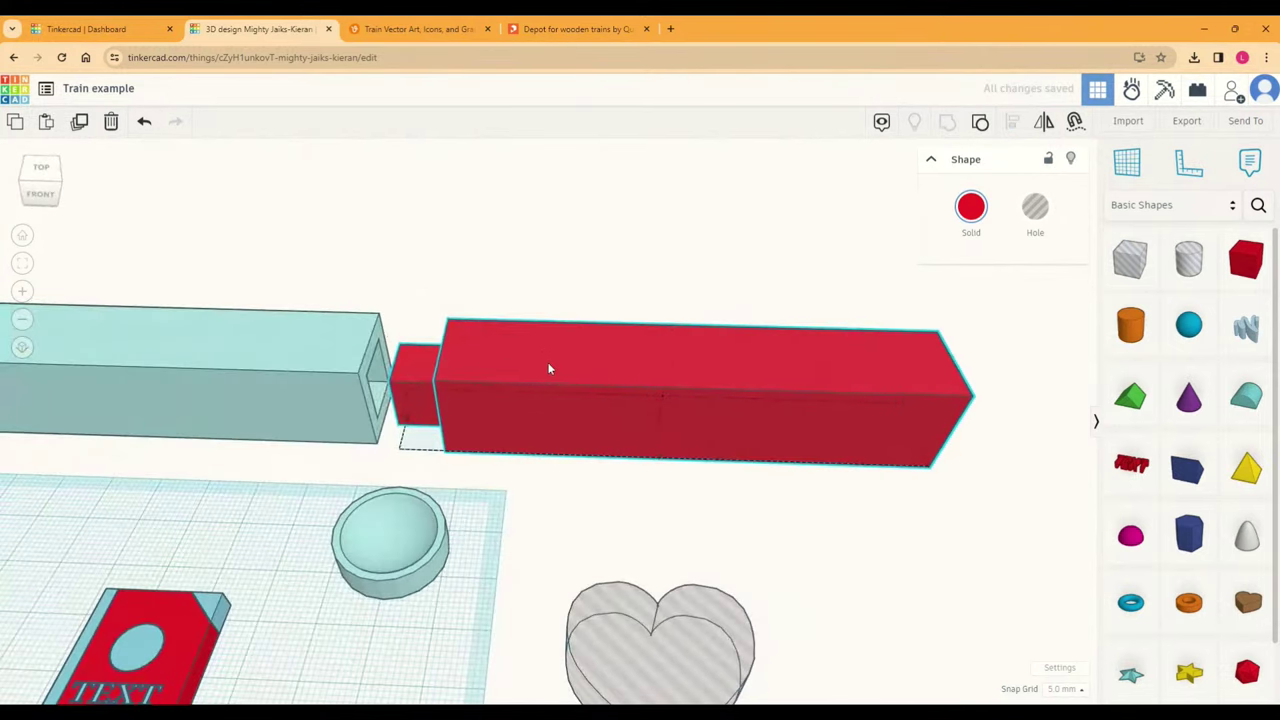
drag(548, 369, 490, 350)
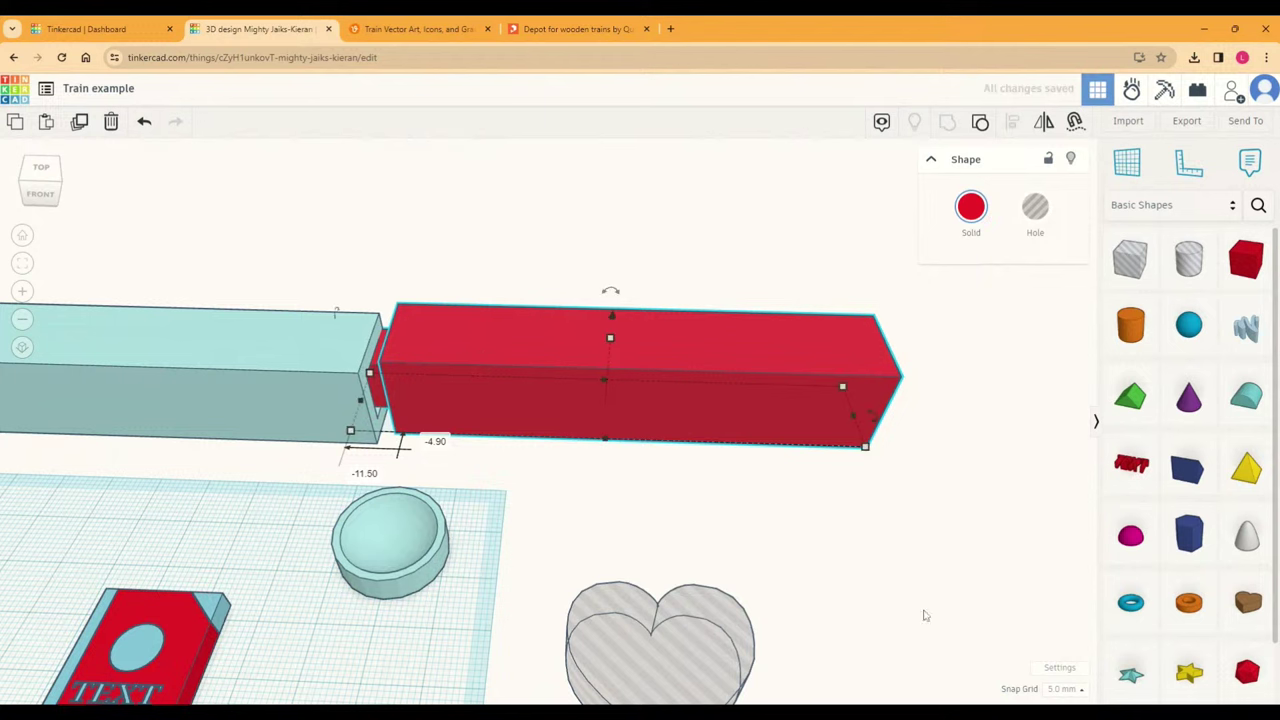
click(1065, 689)
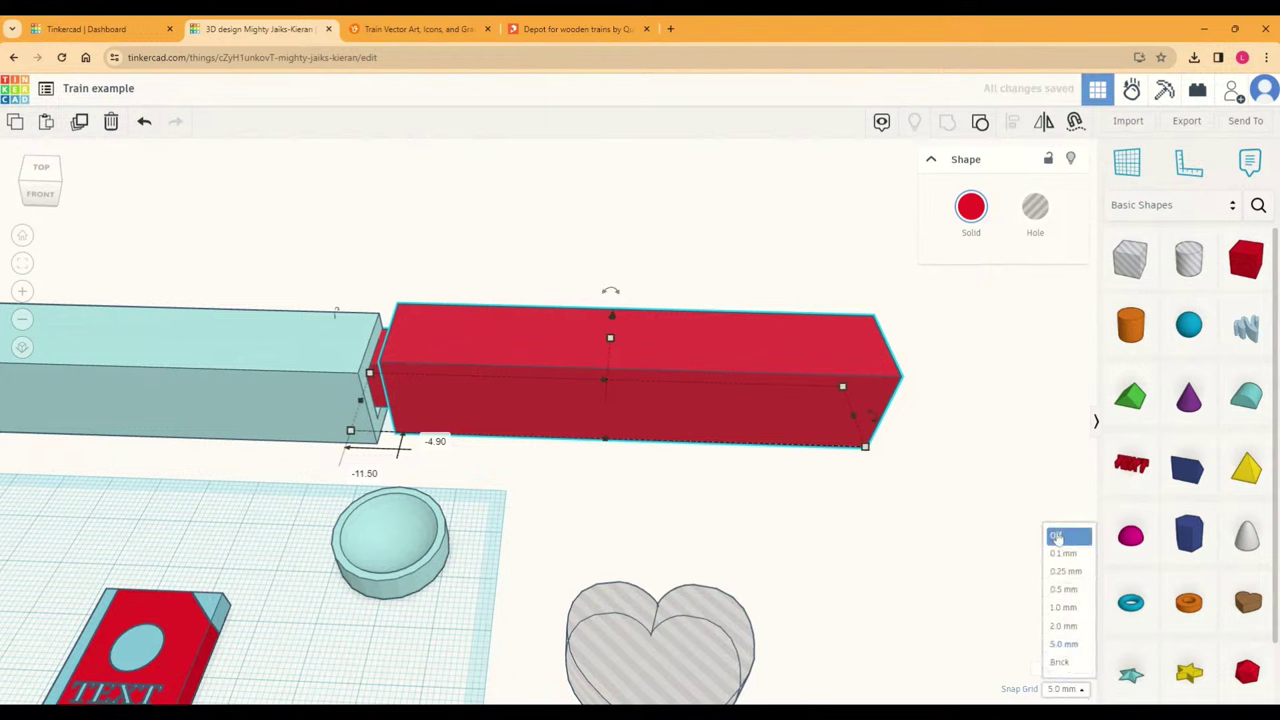
click(1056, 537)
drag(491, 341, 482, 346)
Step: Turn the turquoise socket bar into a hole to see the peg inside it
click(284, 345)
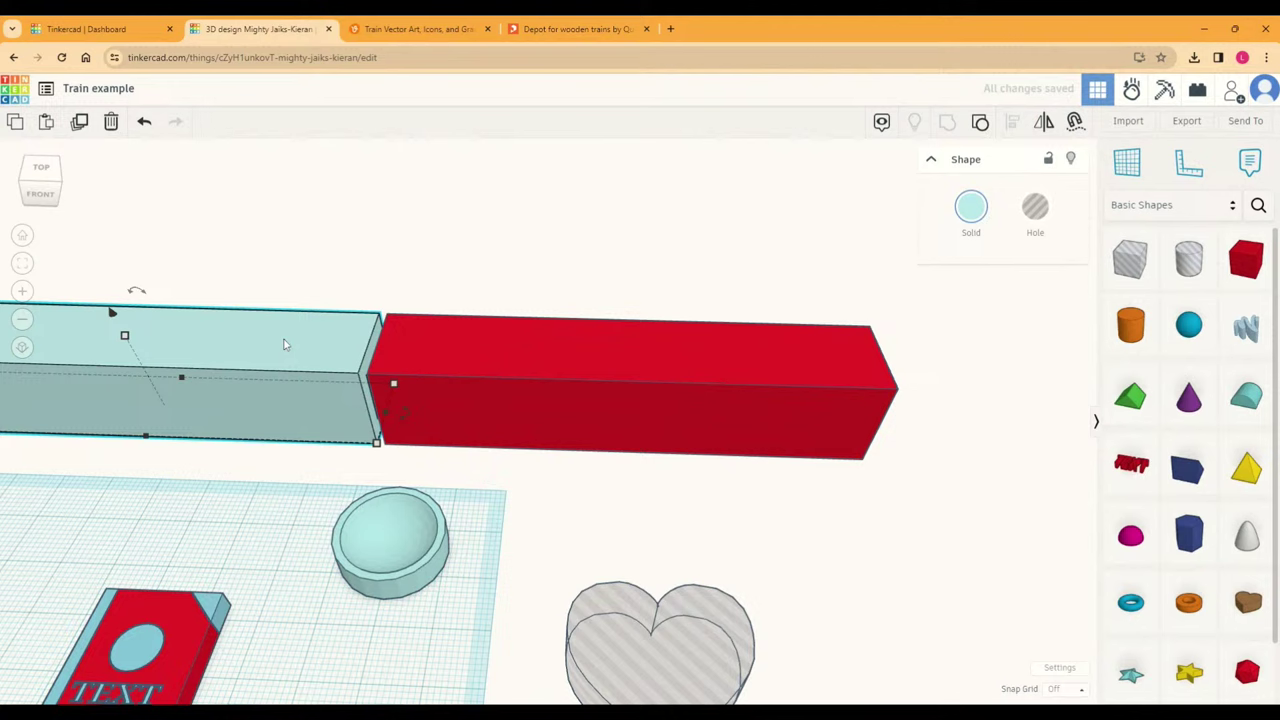
click(1035, 205)
scroll(313, 267, up, 3)
right_drag(317, 263, 527, 394)
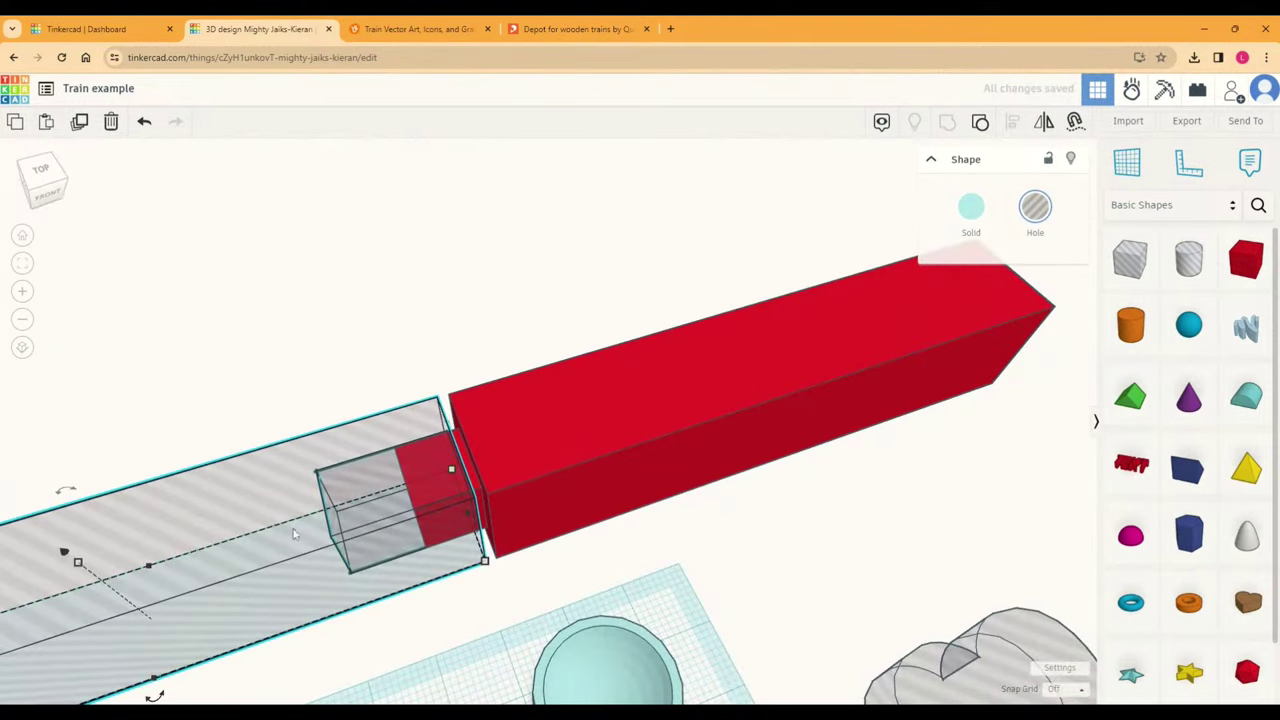
right_drag(293, 533, 322, 378)
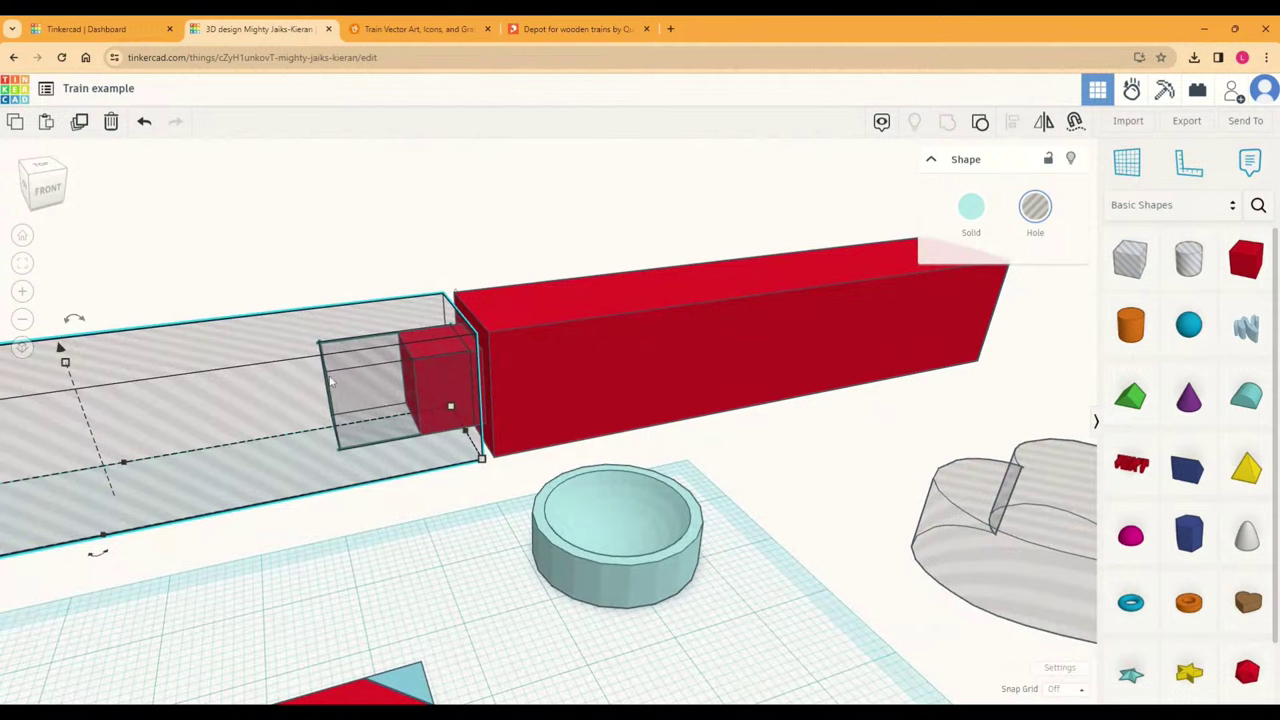
right_drag(748, 384, 643, 400)
Step: Try nudging the red bar slightly further into the socket bar, and undo the move
click(612, 392)
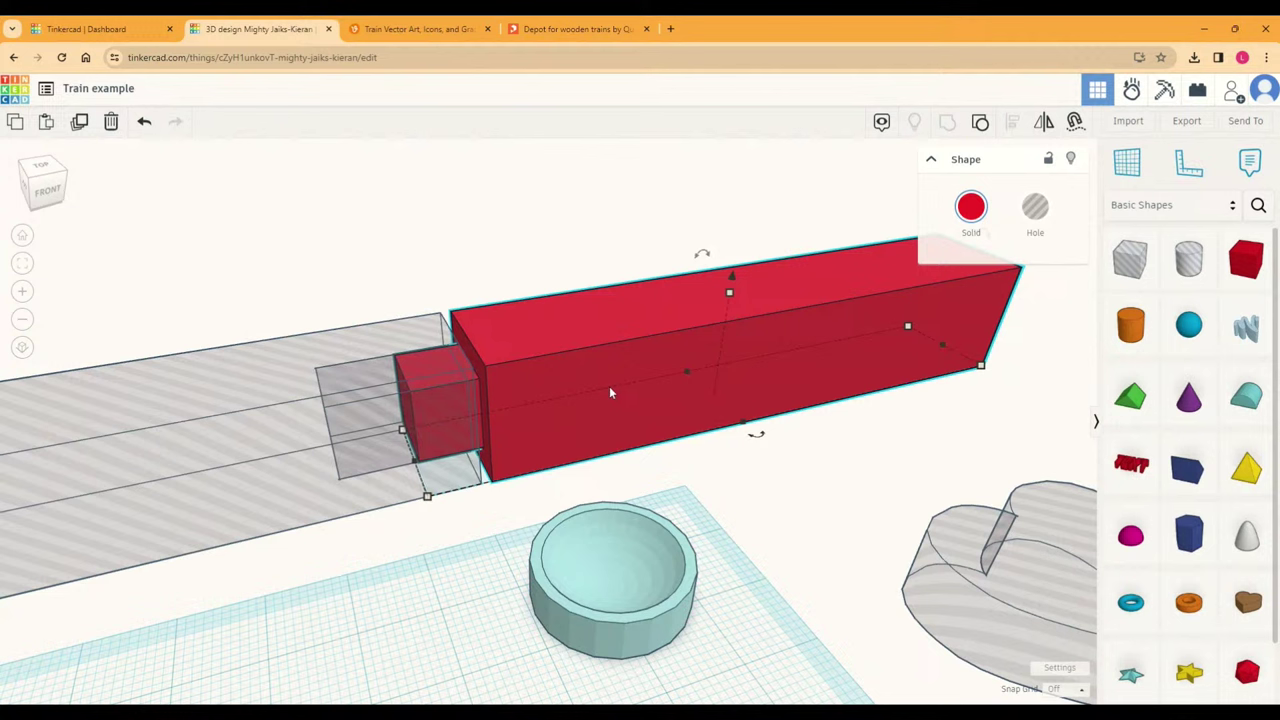
key(Left)
key(Left)
key(Left)
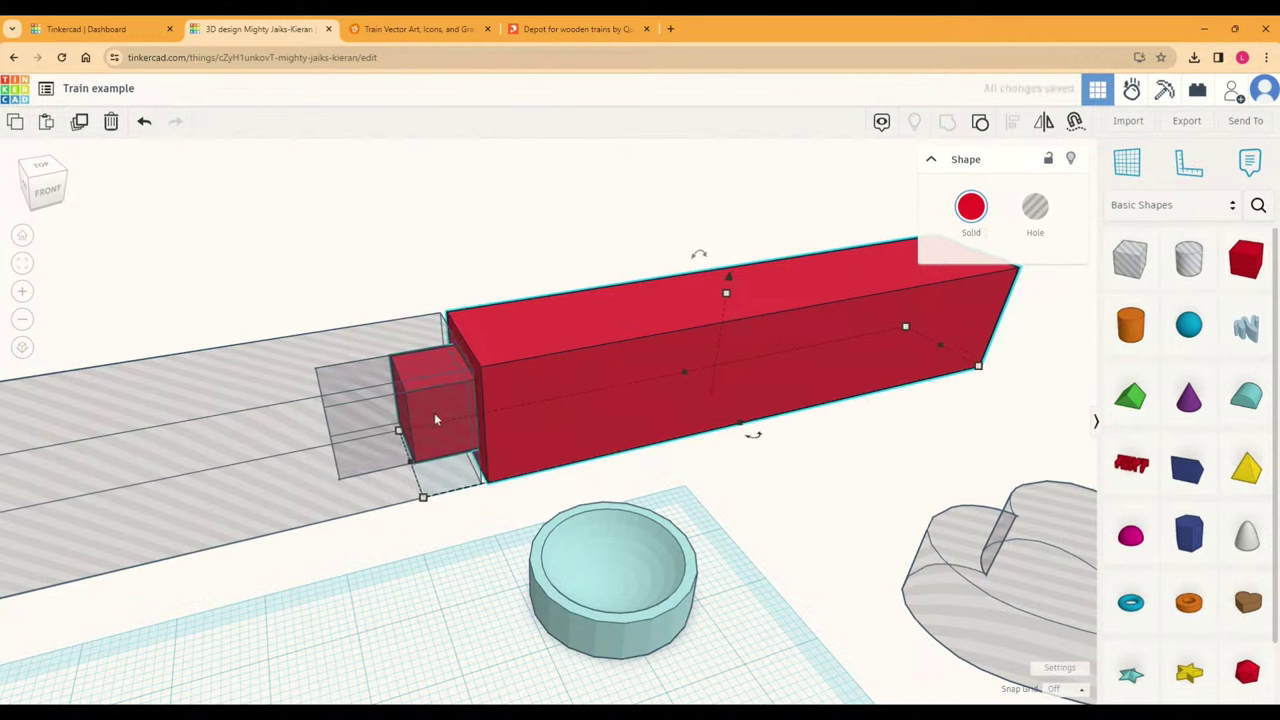
click(343, 449)
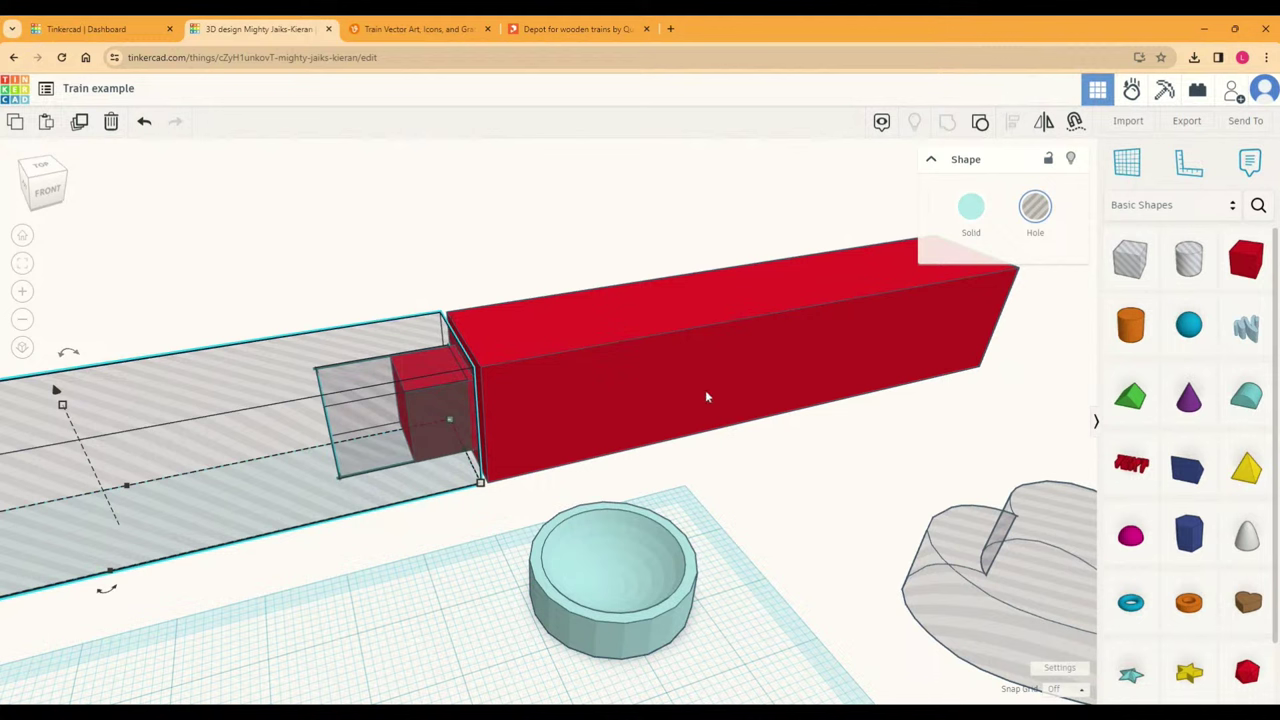
key(ctrl+z)
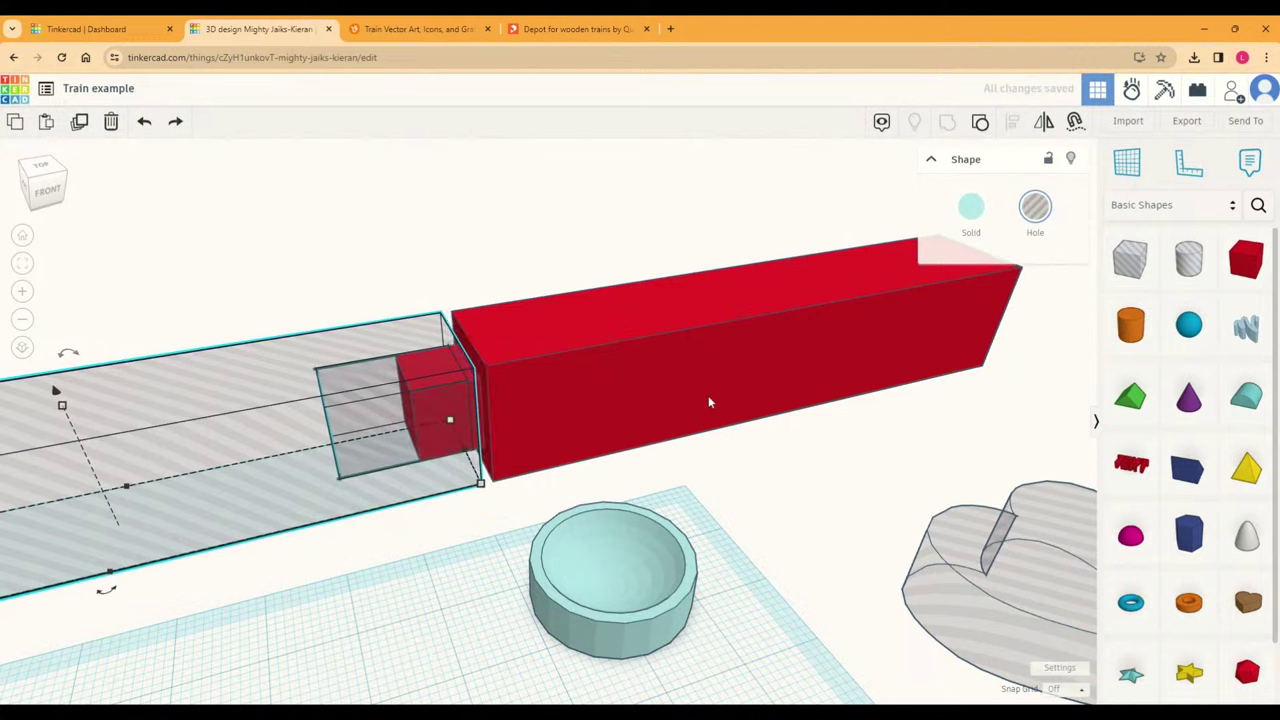
Step: Examine the clearance between the red peg and the socket walls from above, the front and the side
right_drag(578, 420, 285, 476)
scroll(282, 463, up, 3)
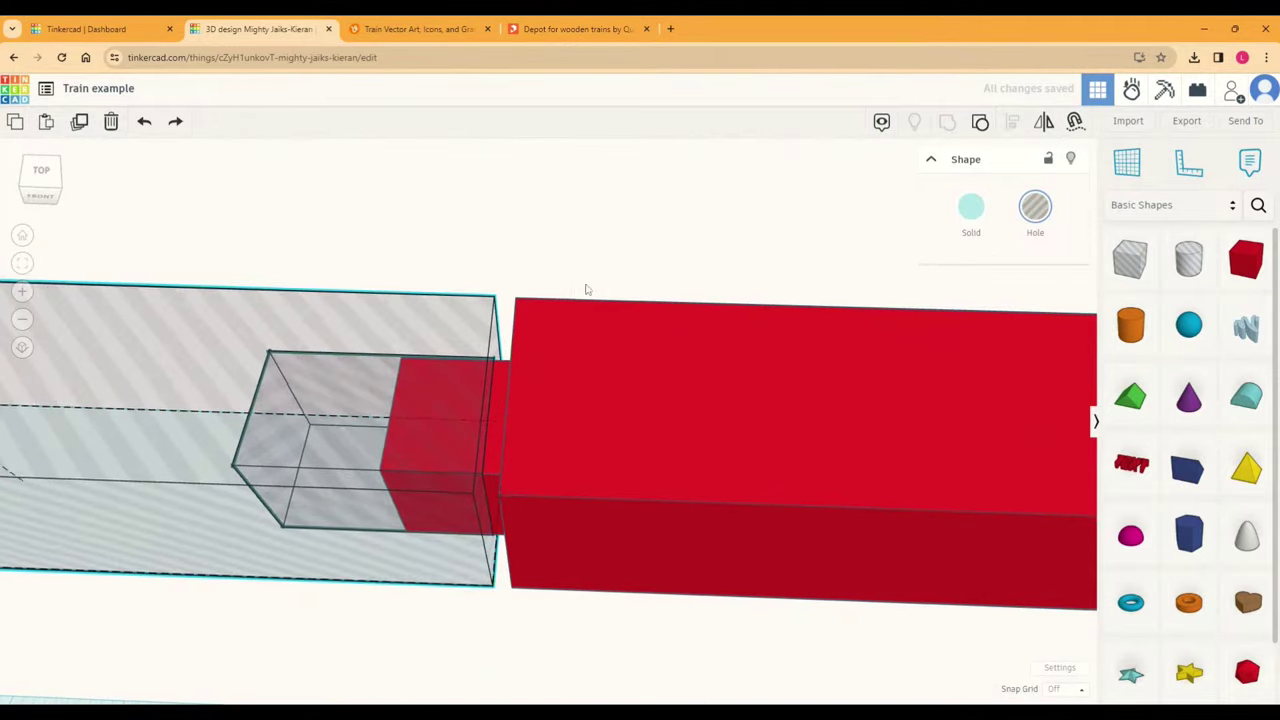
right_drag(586, 286, 614, 277)
right_drag(585, 480, 337, 398)
scroll(443, 281, up, 2)
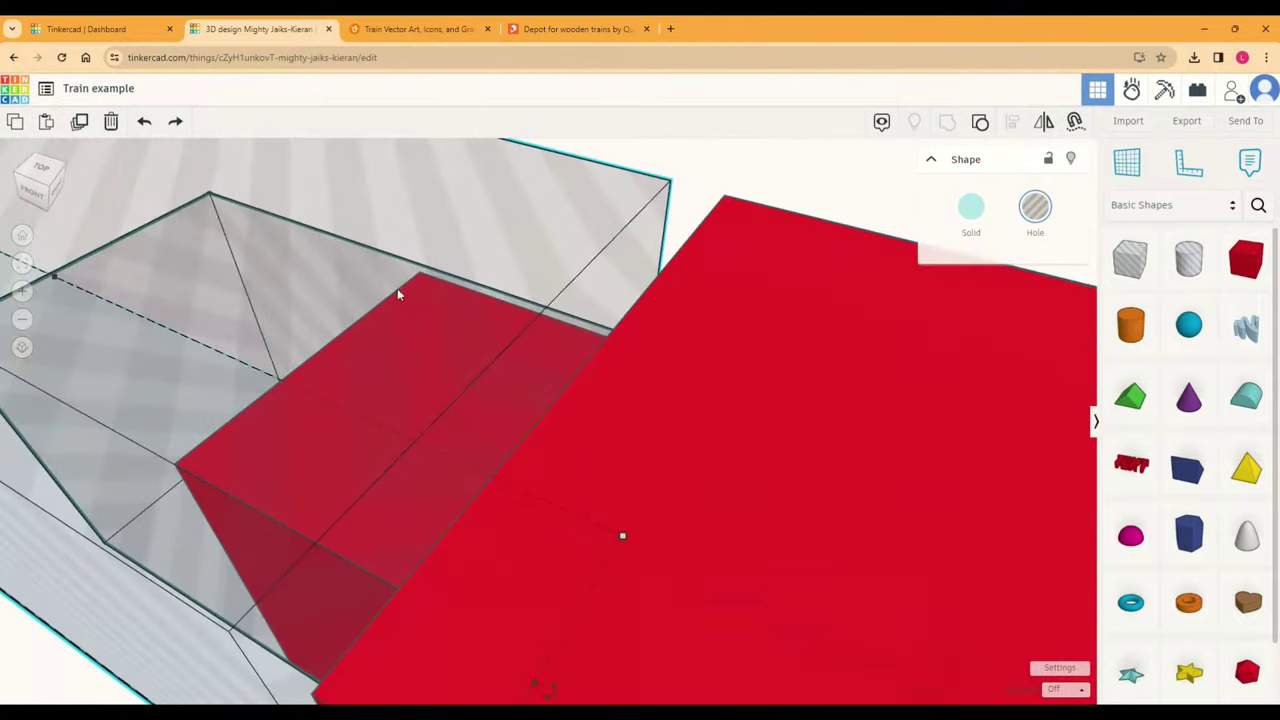
right_drag(400, 286, 597, 291)
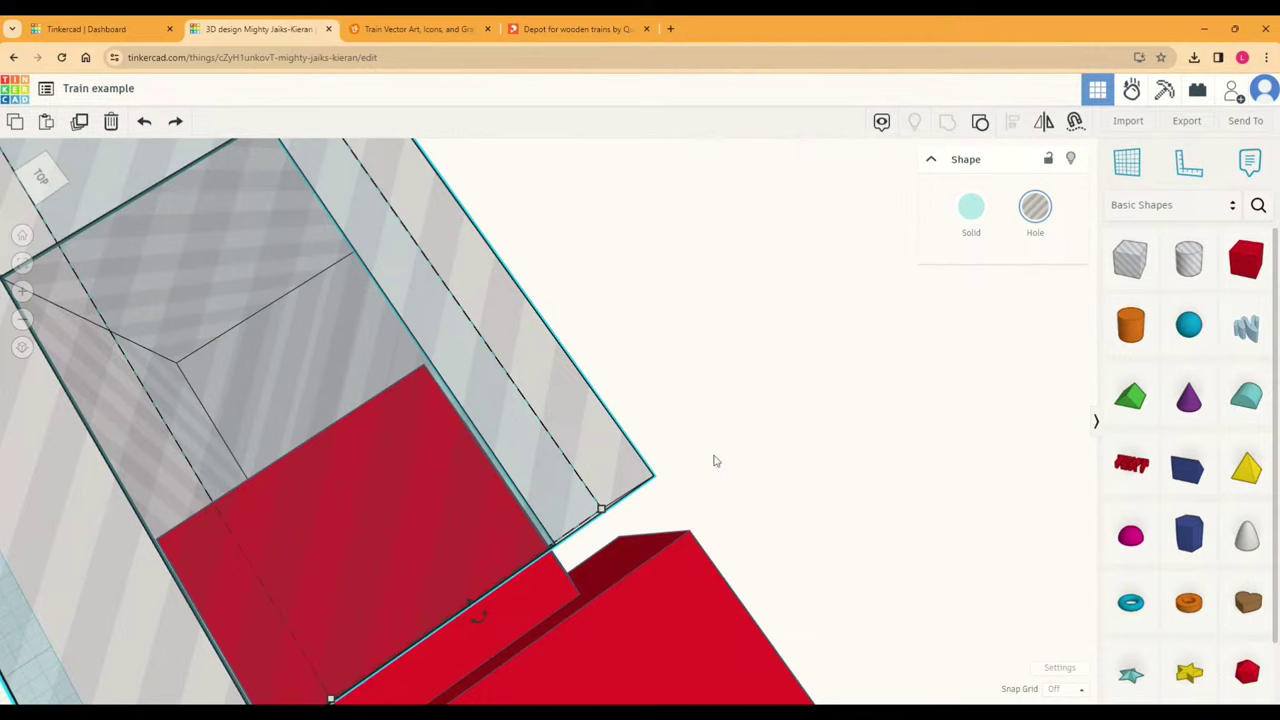
right_drag(714, 457, 863, 337)
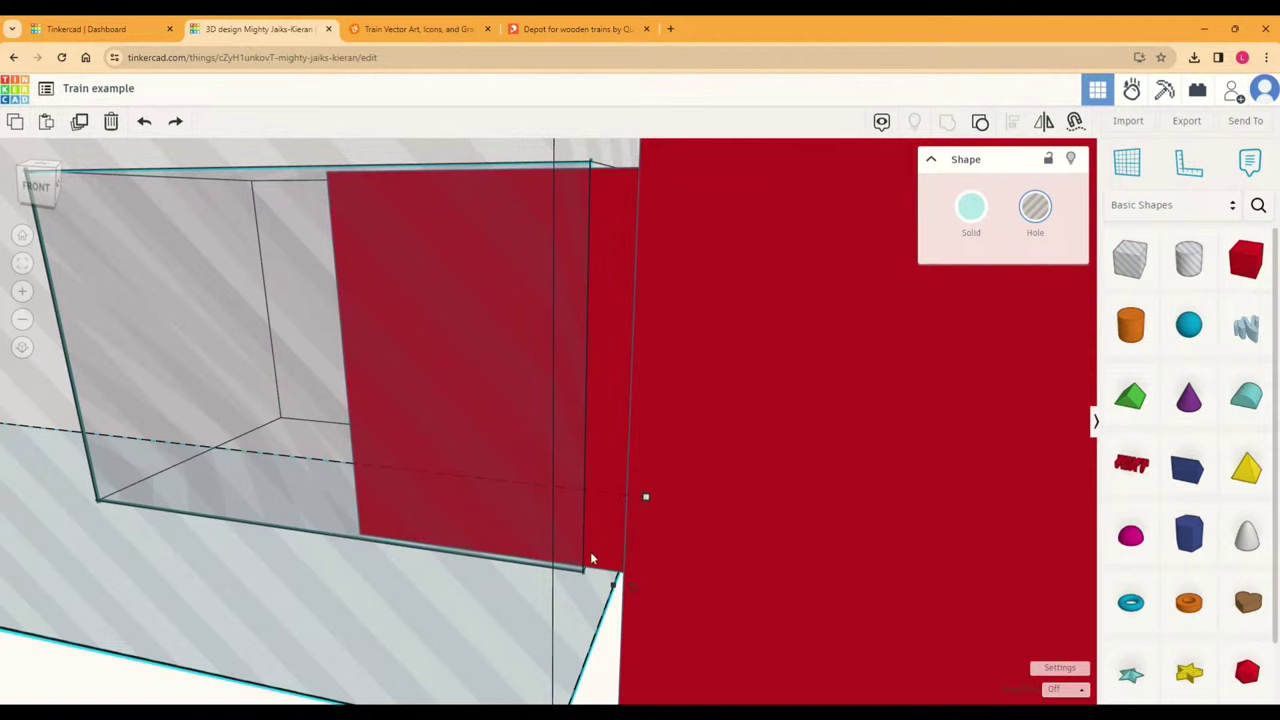
right_drag(800, 513, 524, 443)
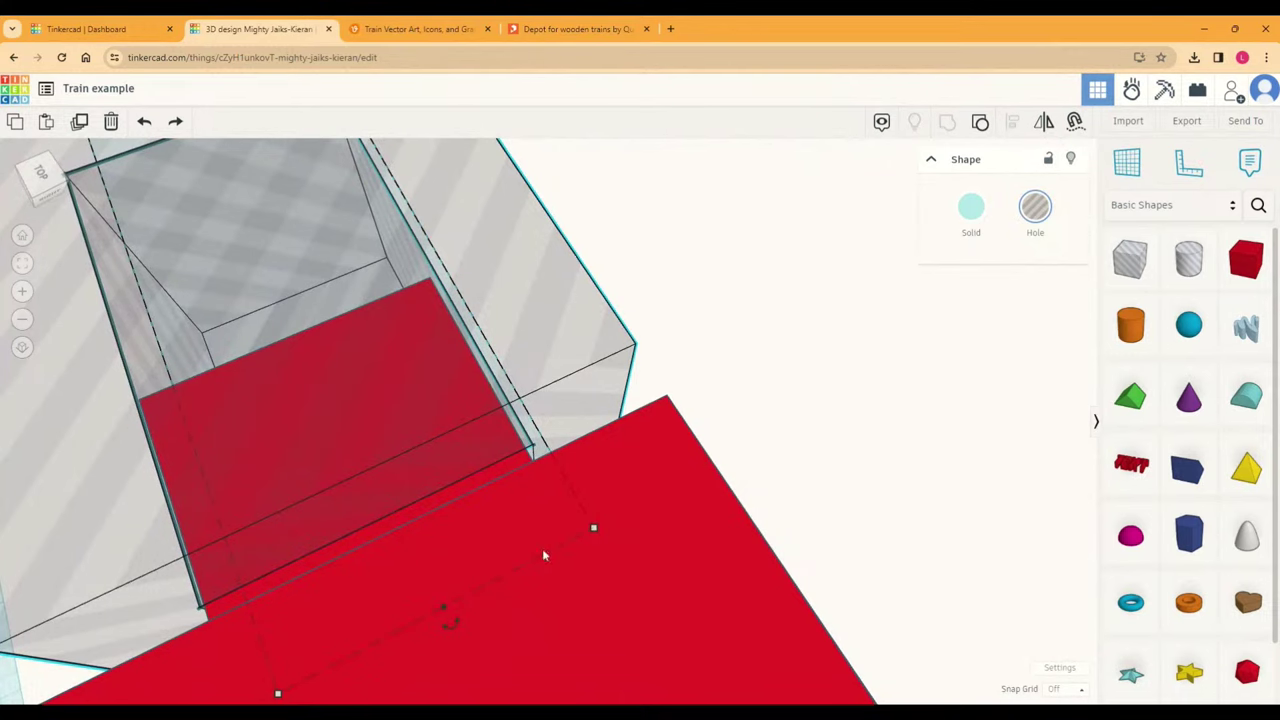
scroll(734, 403, down, 6)
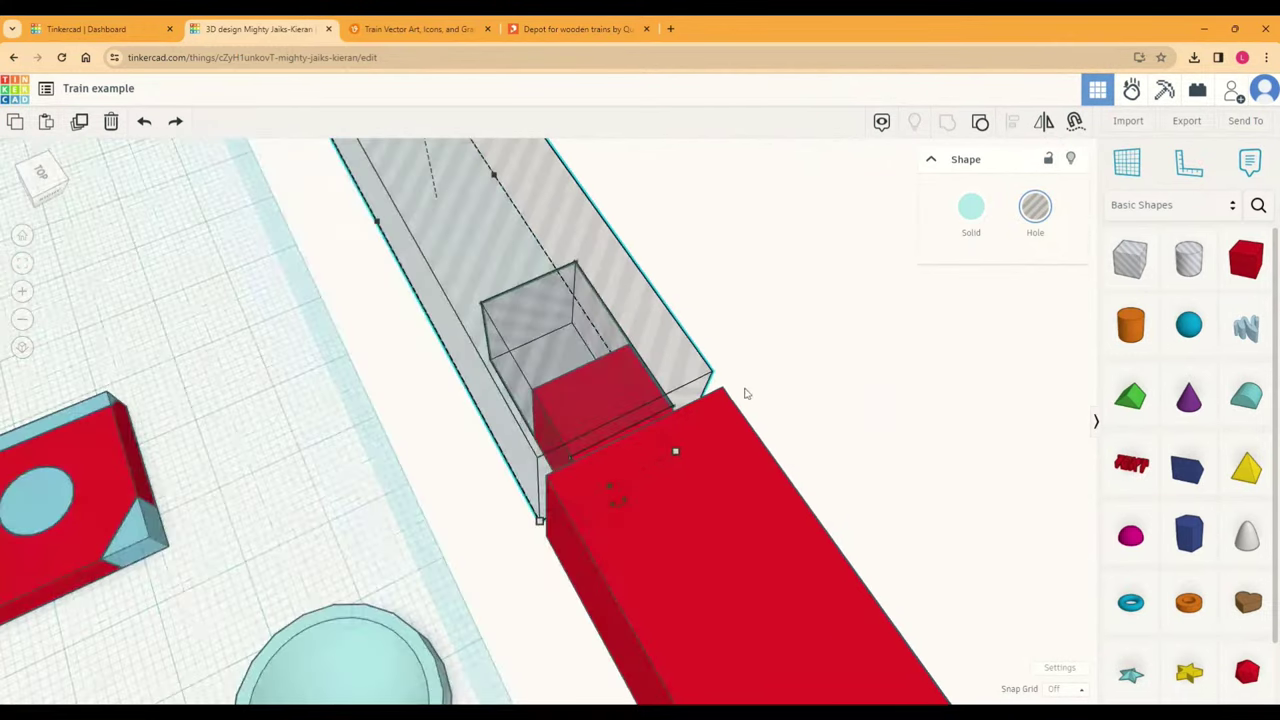
right_drag(443, 443, 613, 456)
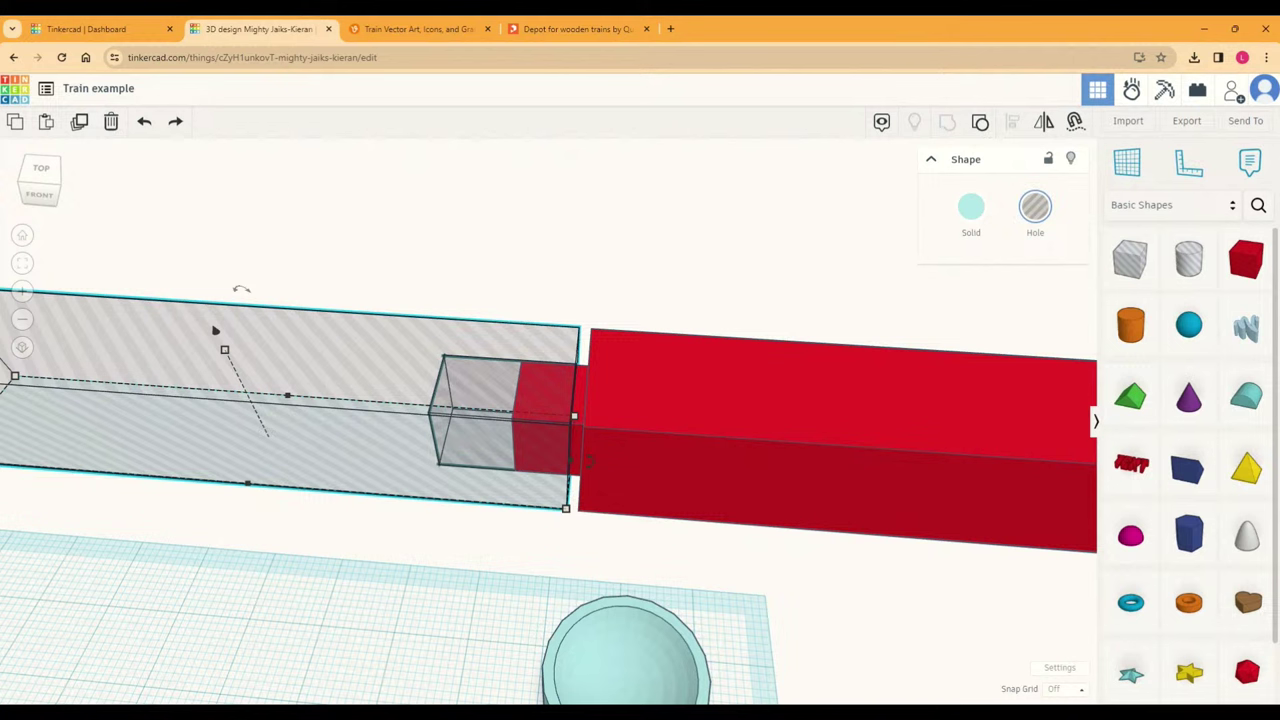
Step: Set the snap grid to 1.0 mm and nudge the red bar further into the socket until the two bar ends meet
click(652, 464)
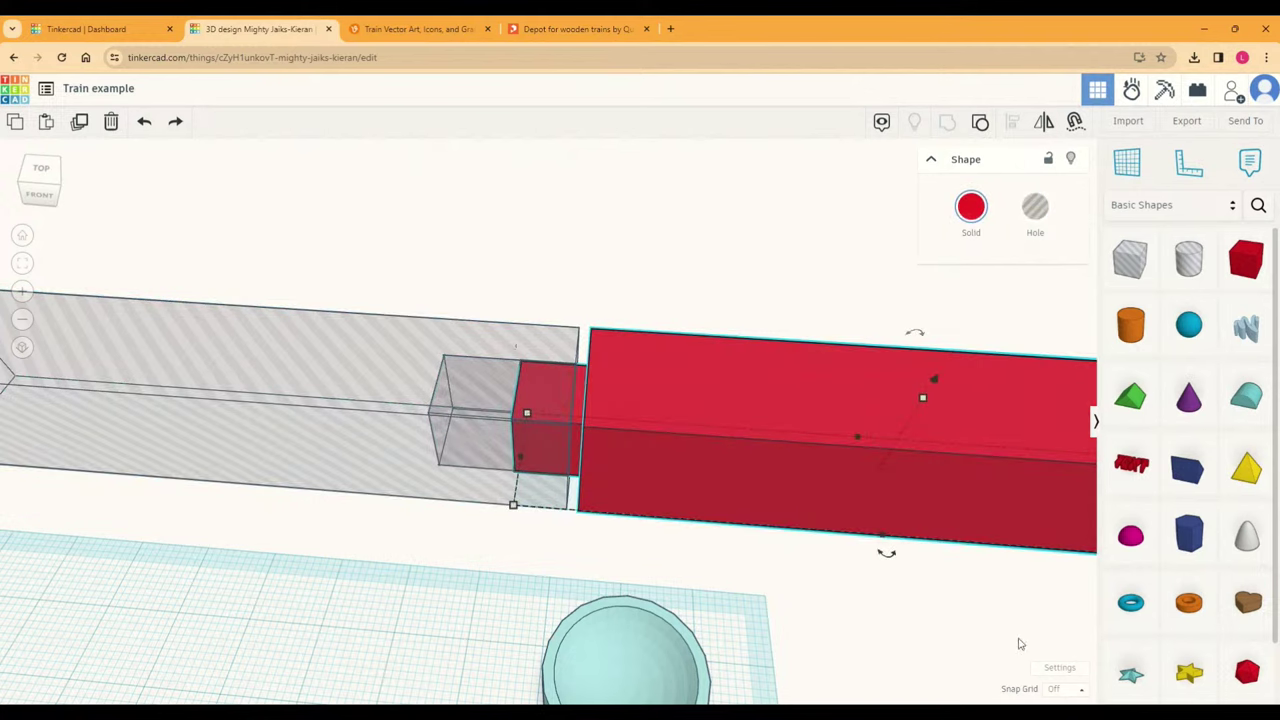
click(1065, 689)
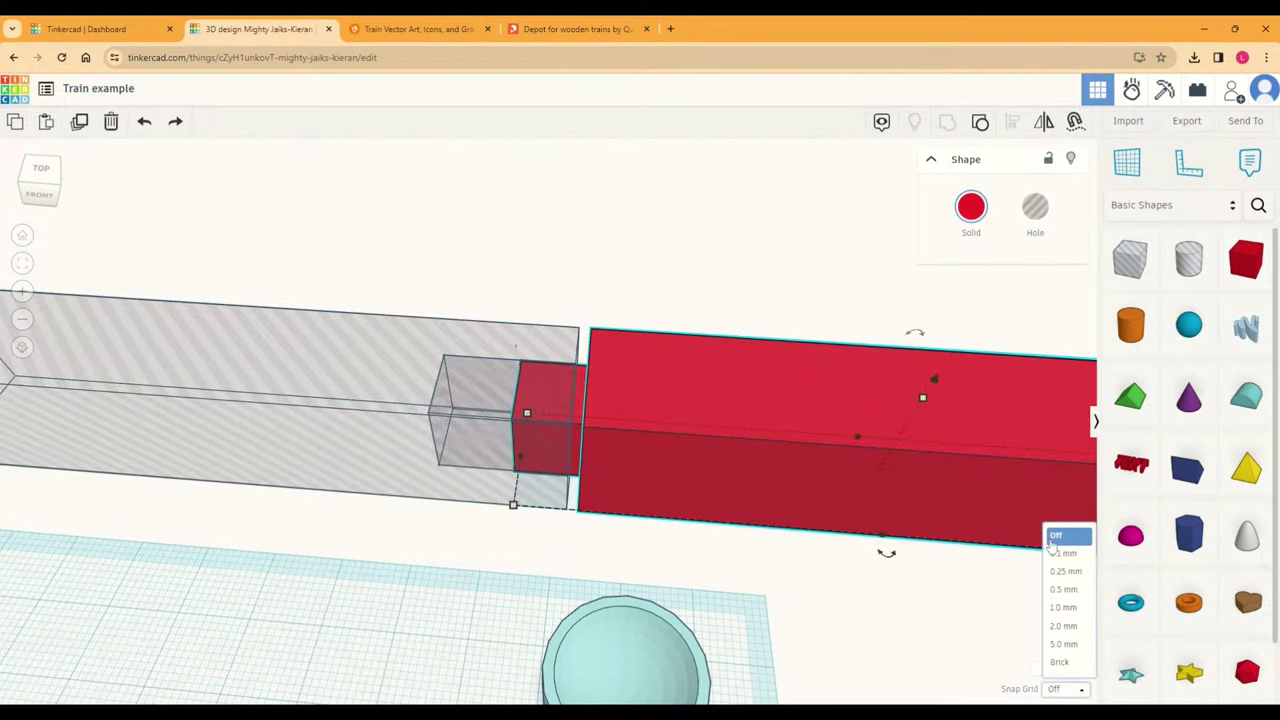
click(1064, 607)
key(Left)
key(Left)
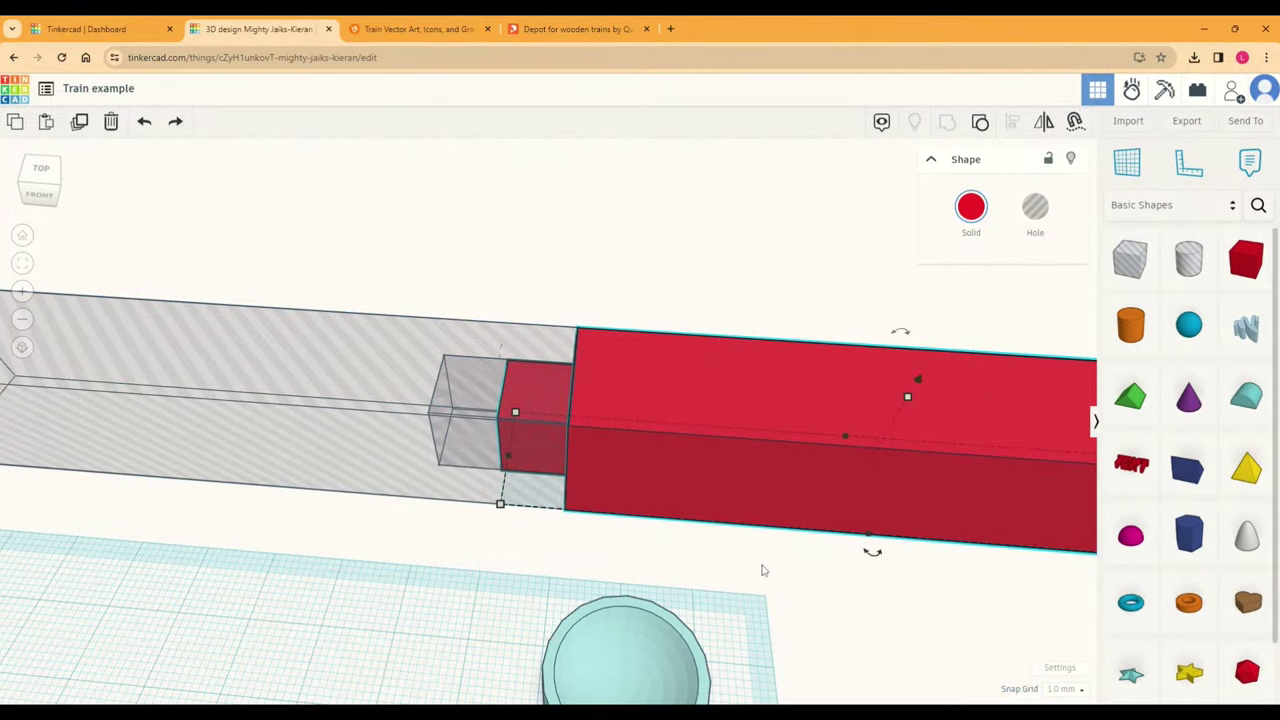
click(700, 555)
right_drag(655, 541, 464, 481)
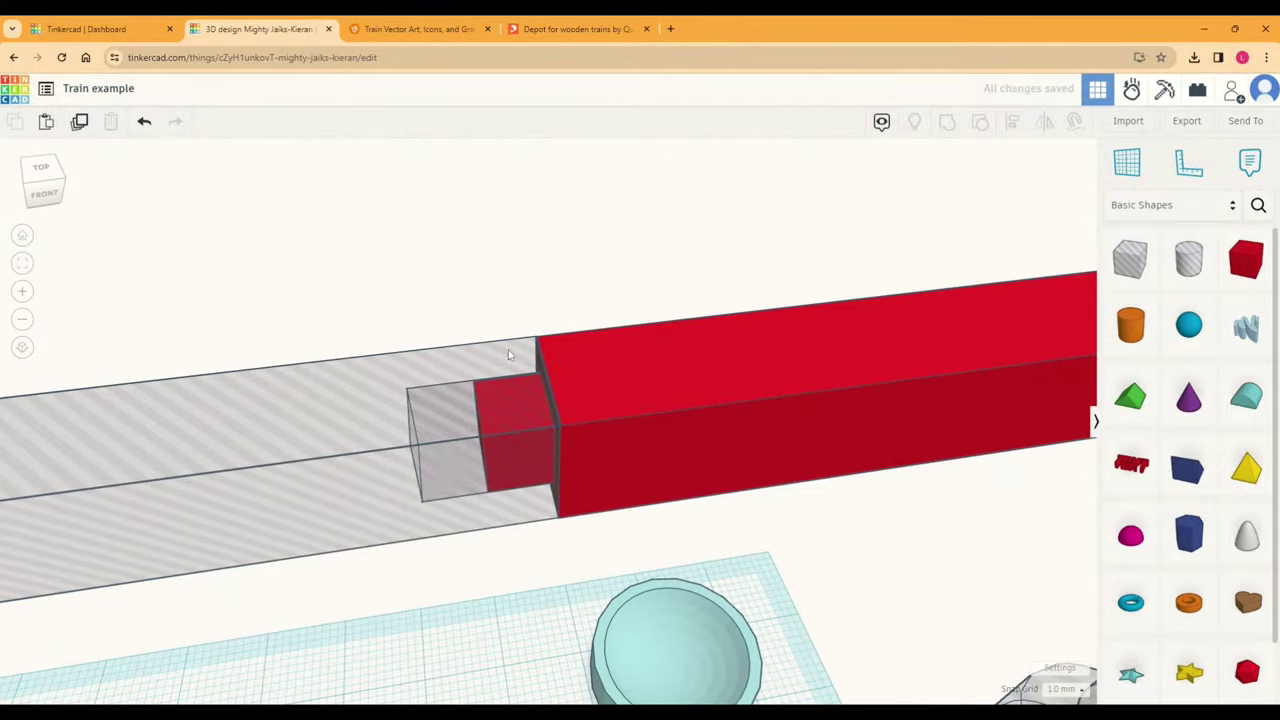
Step: Turn the socket bar back into a turquoise solid and shift the two joined bars slightly along their length
key(ctrl+a)
key(f)
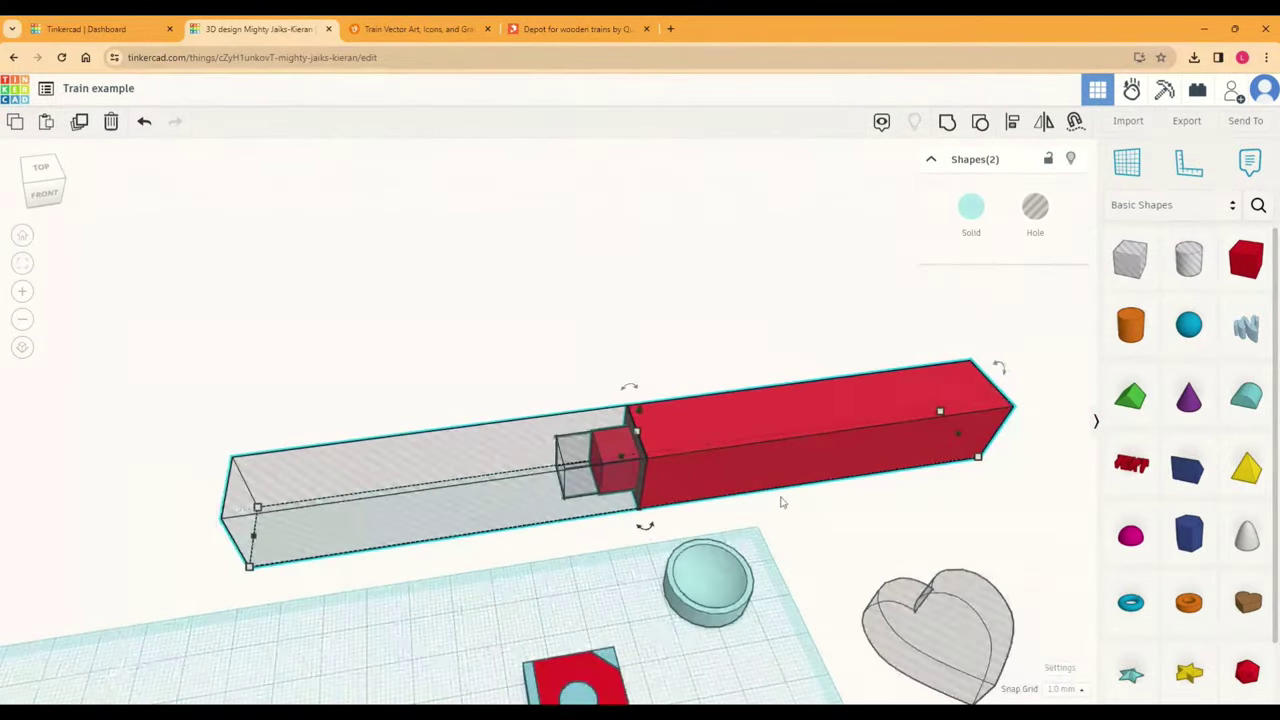
click(971, 207)
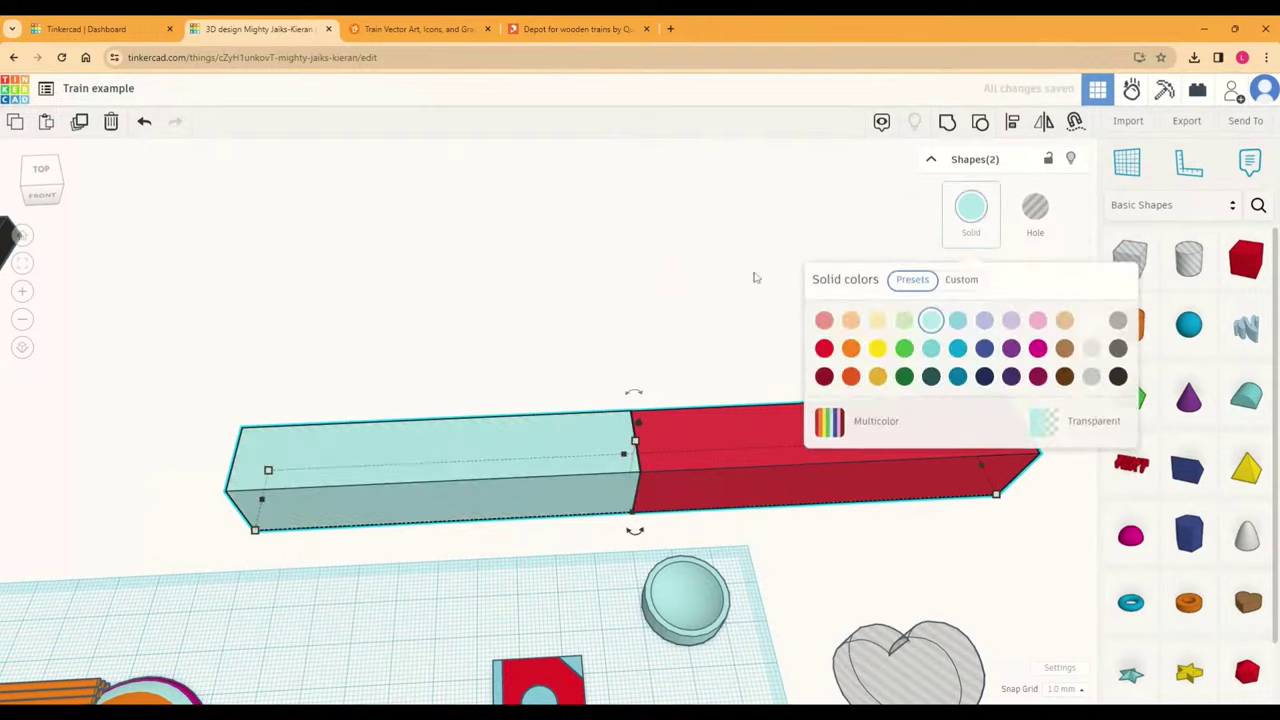
click(480, 334)
drag(480, 334, 786, 523)
right_drag(786, 523, 673, 508)
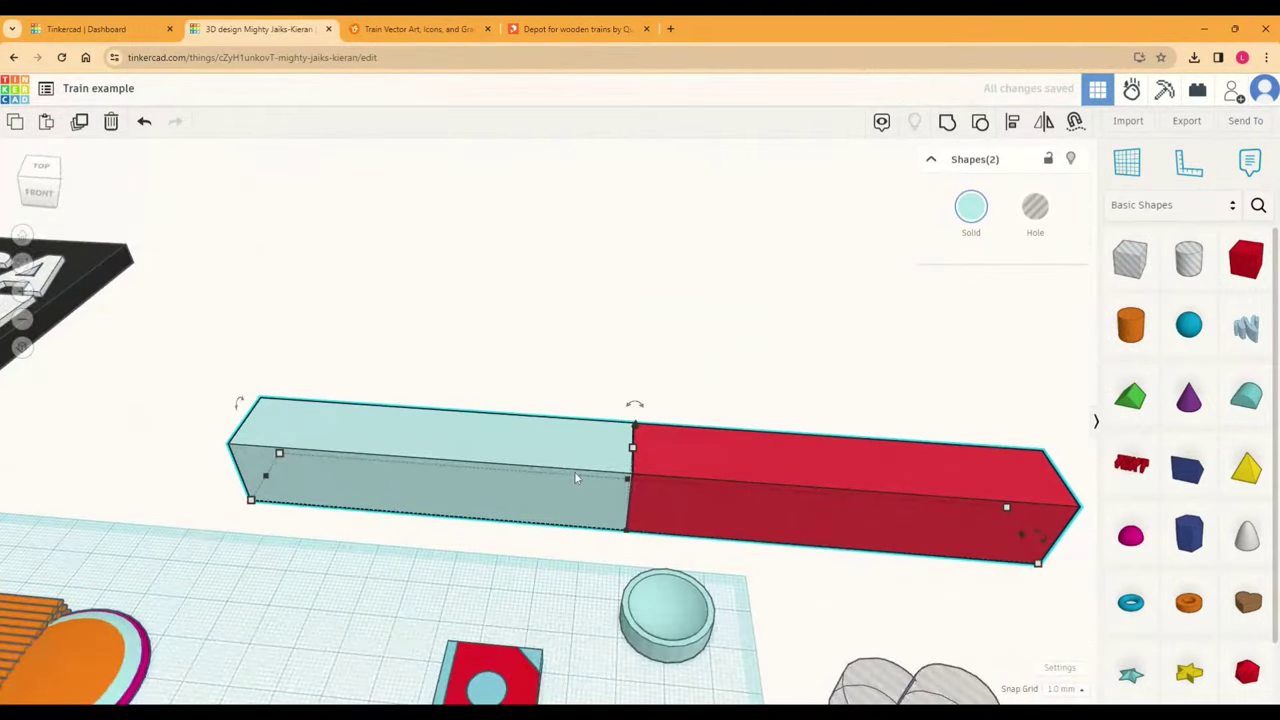
drag(575, 478, 517, 465)
mouse_move(620, 449)
mouse_down()
mouse_move(713, 467)
mouse_move(628, 454)
mouse_up()
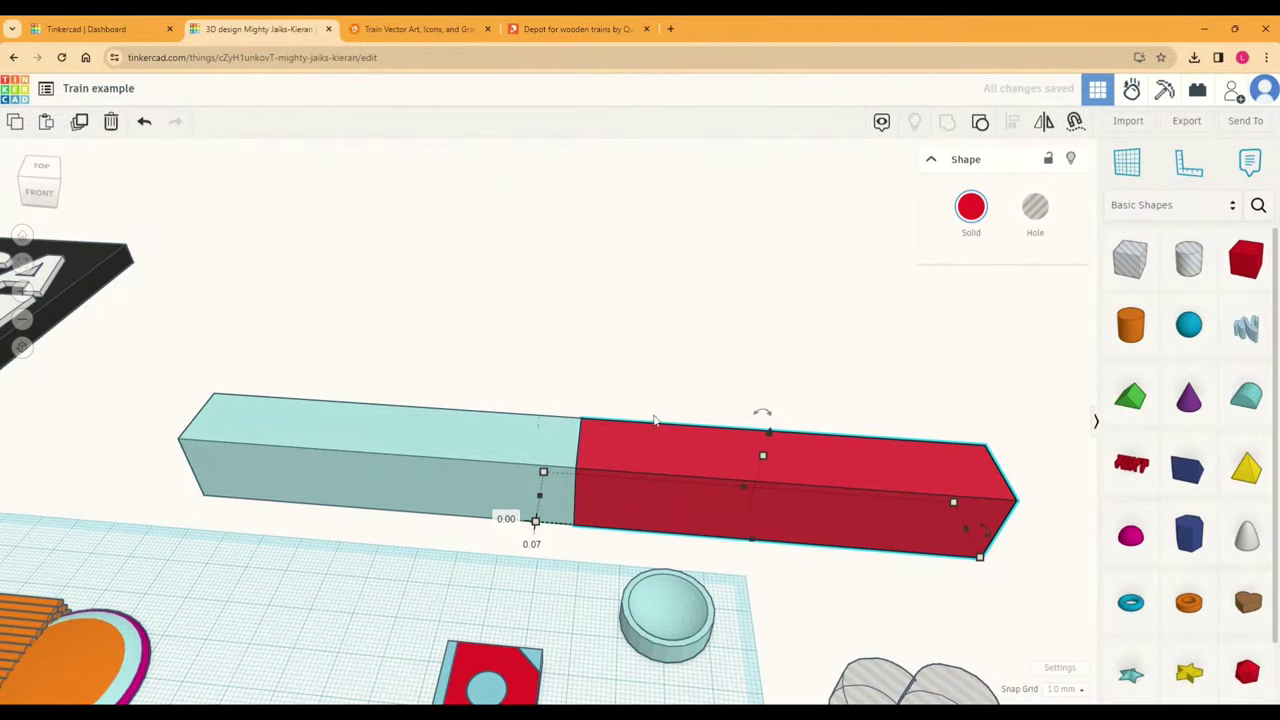
Step: Switch to the Printables page of the wooden train depot to view its model files, and return to the Tinkercad design
click(541, 29)
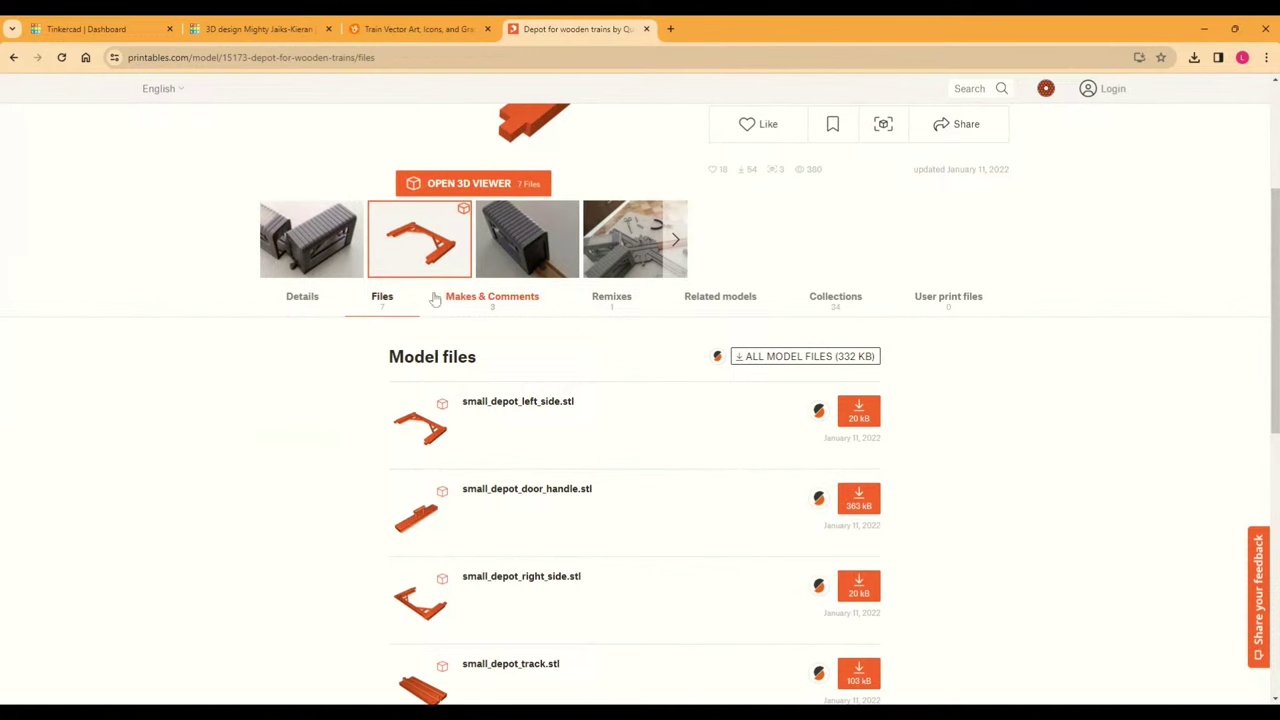
click(420, 30)
click(300, 33)
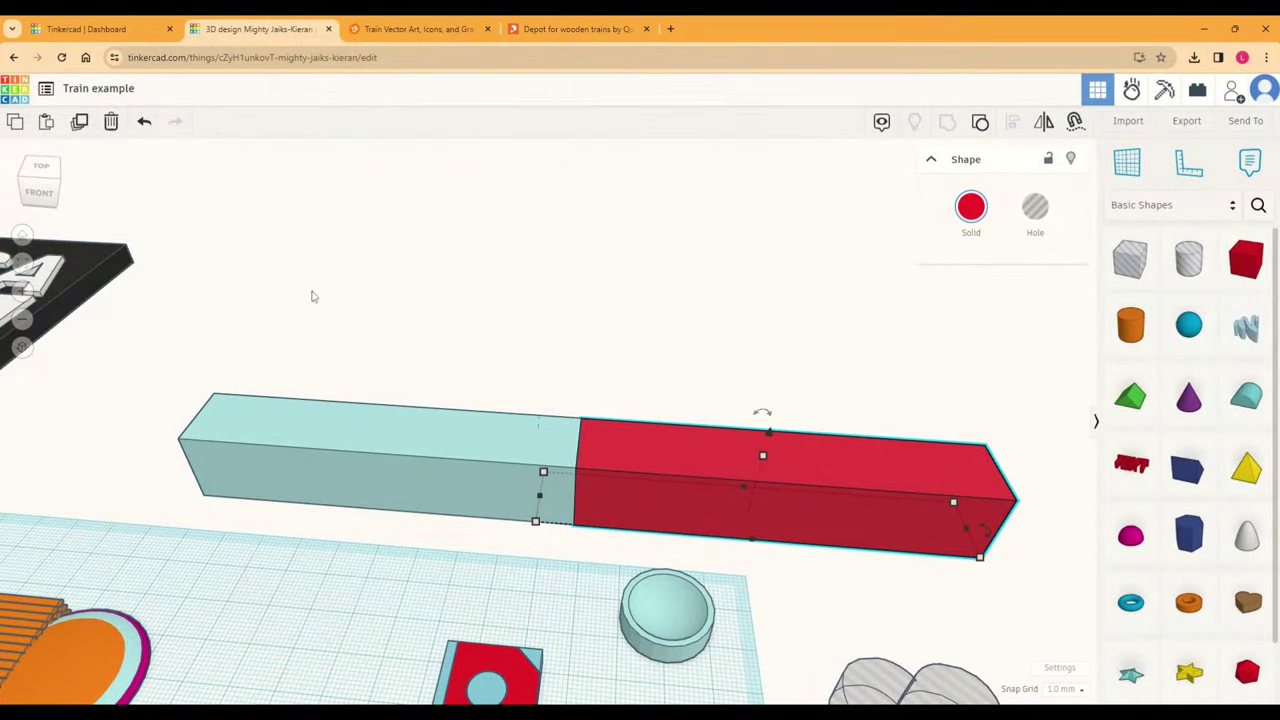
Step: Rotate the red bar to stand upright with its peg pointing up
mouse_move(768, 416)
drag(768, 416, 810, 462)
scroll(950, 410, down, 2)
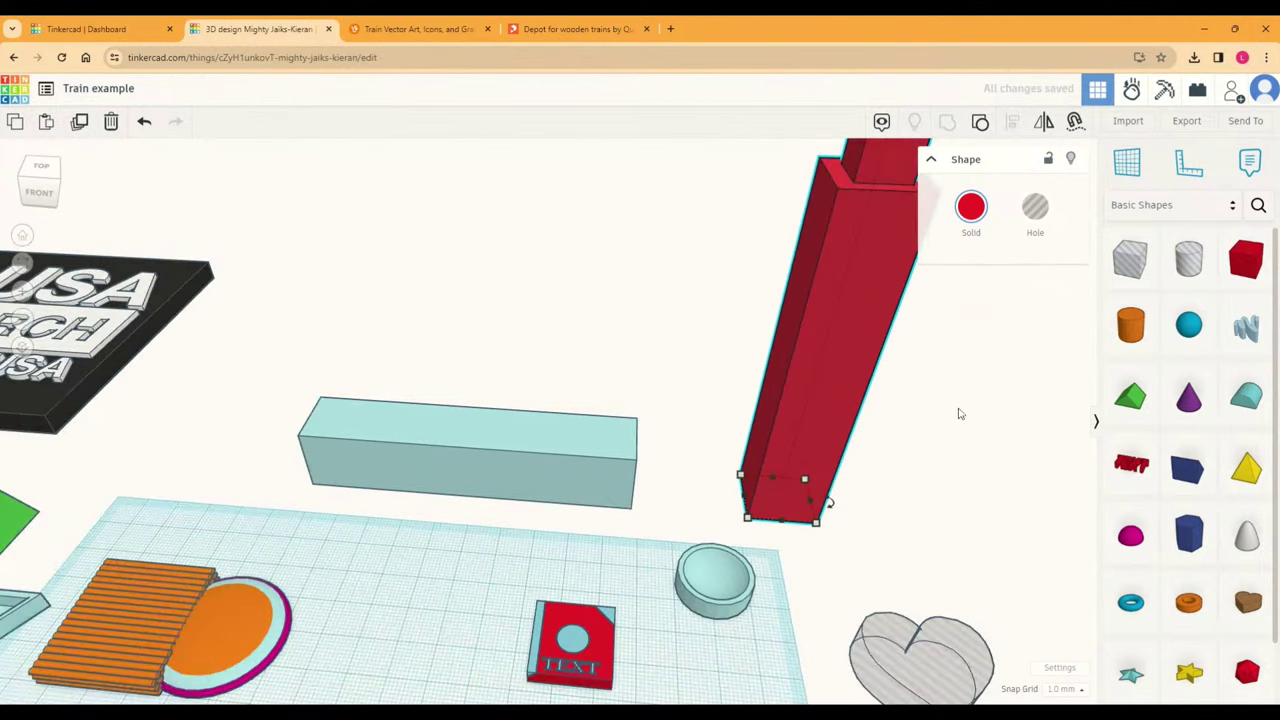
scroll(958, 413, down, 2)
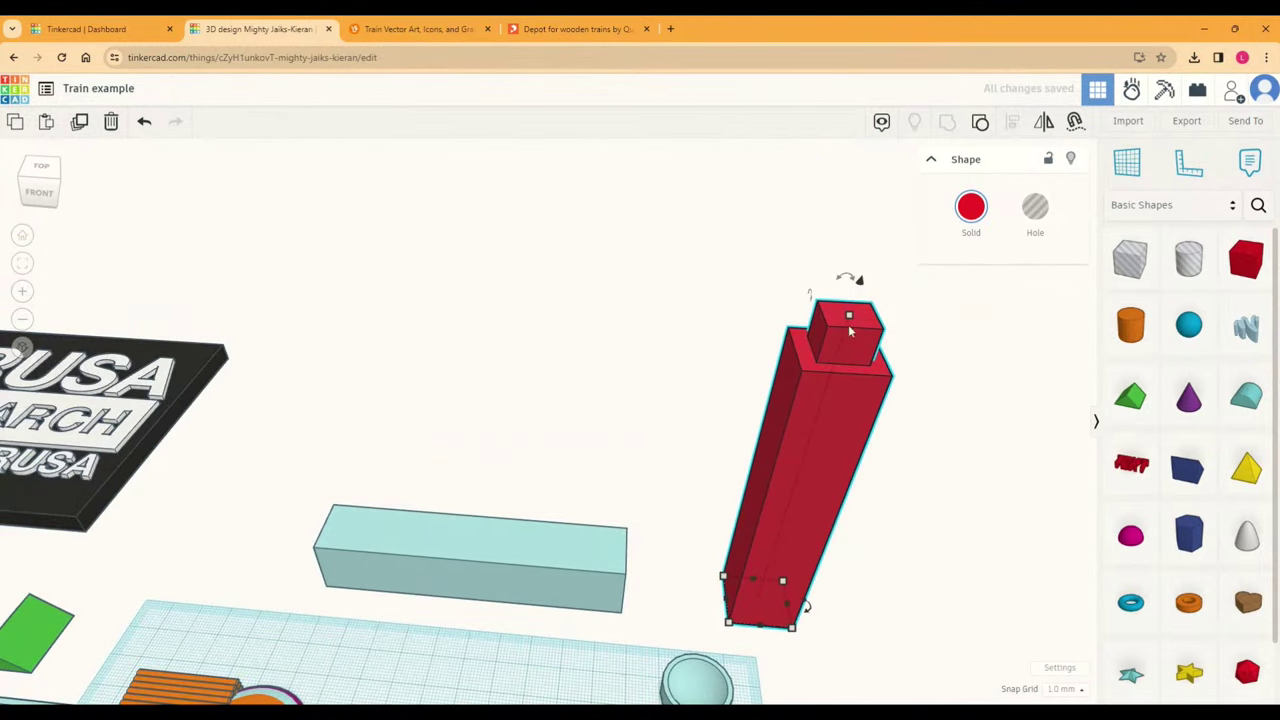
scroll(1140, 530, down, 1)
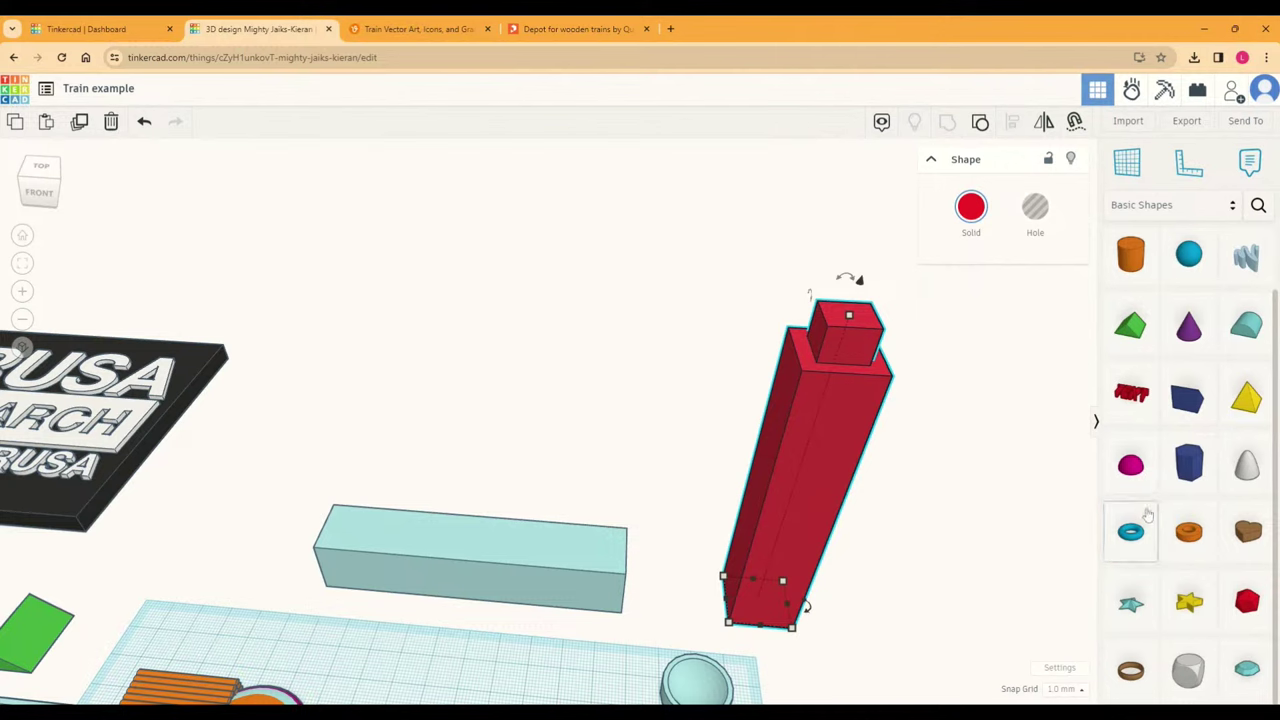
scroll(1148, 515, up, 1)
scroll(494, 515, down, 2)
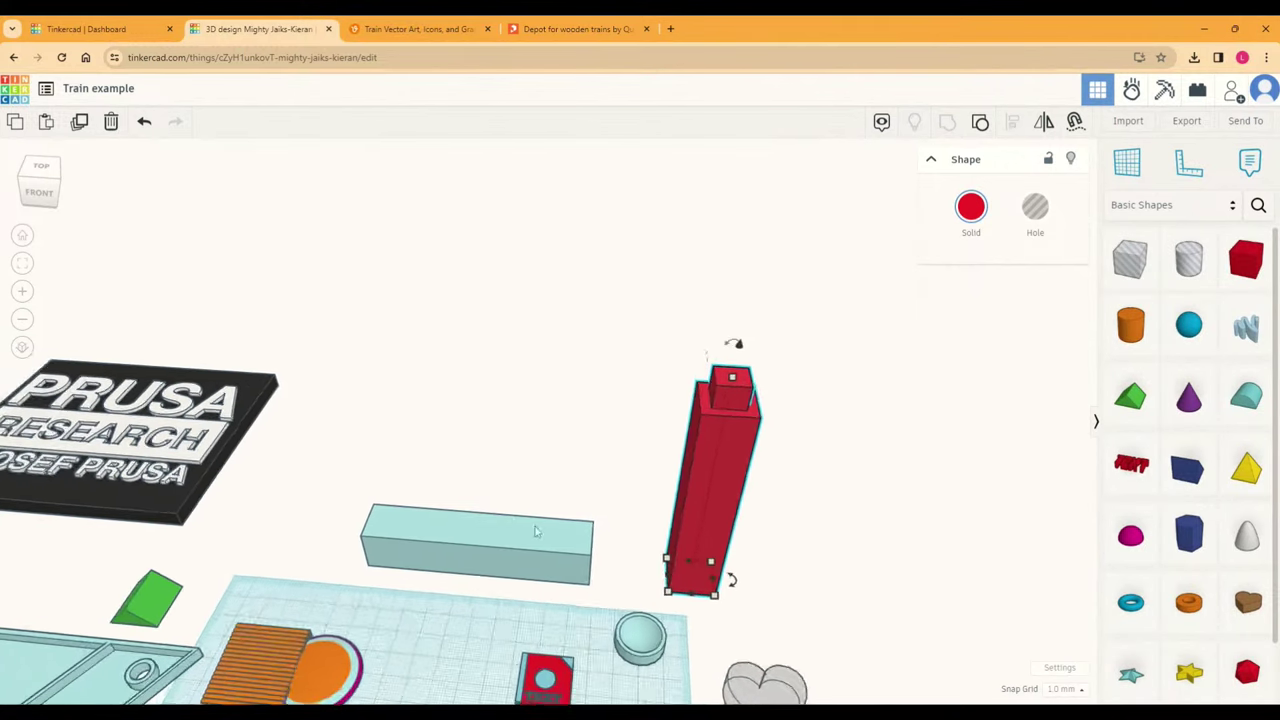
right_drag(557, 449, 590, 462)
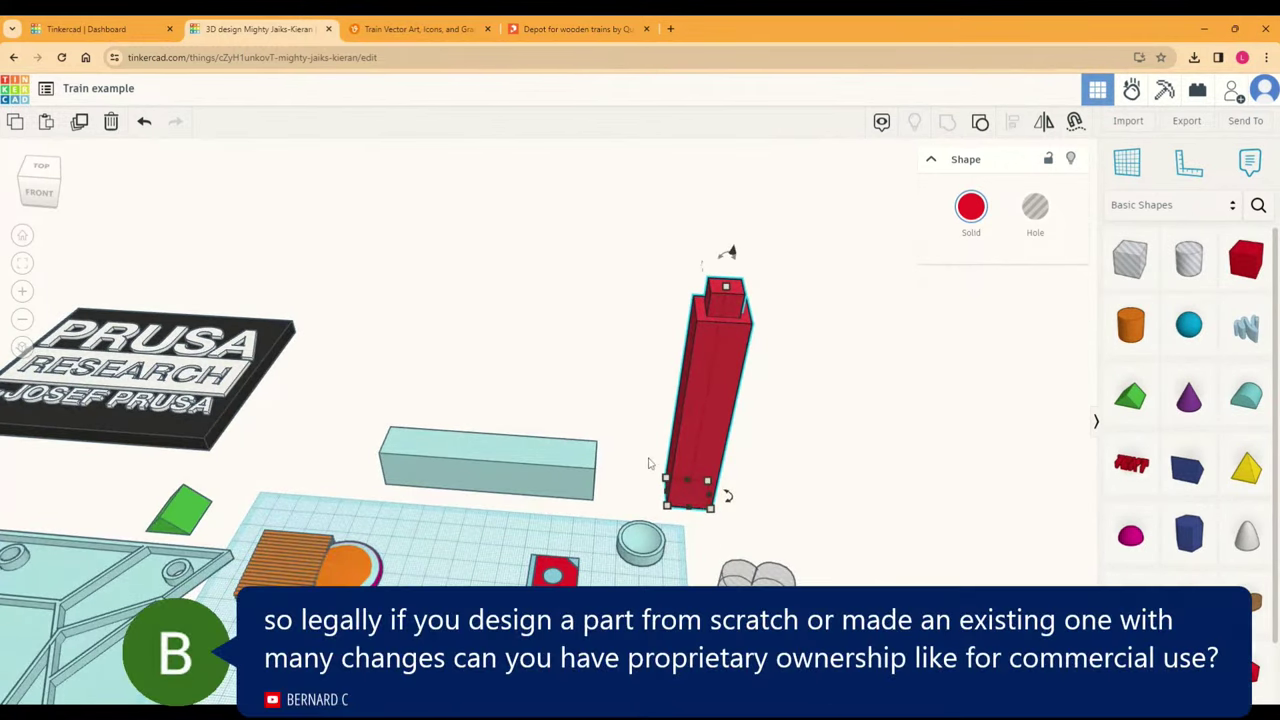